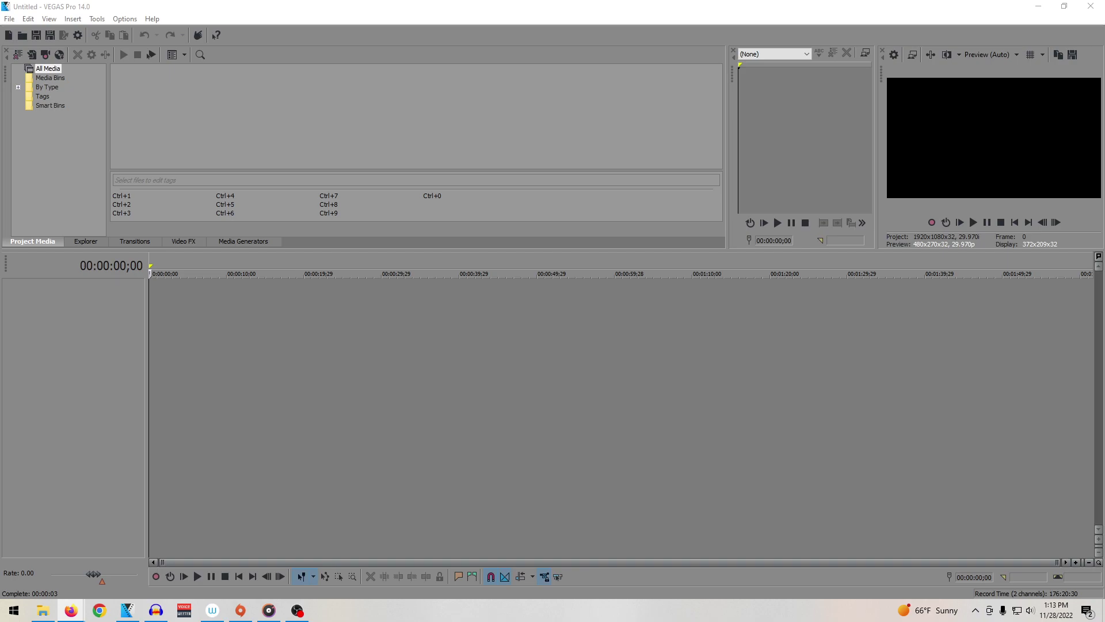
Step: Add an unnamed marker at 00:01:59;28 on the empty timeline
click(696, 343)
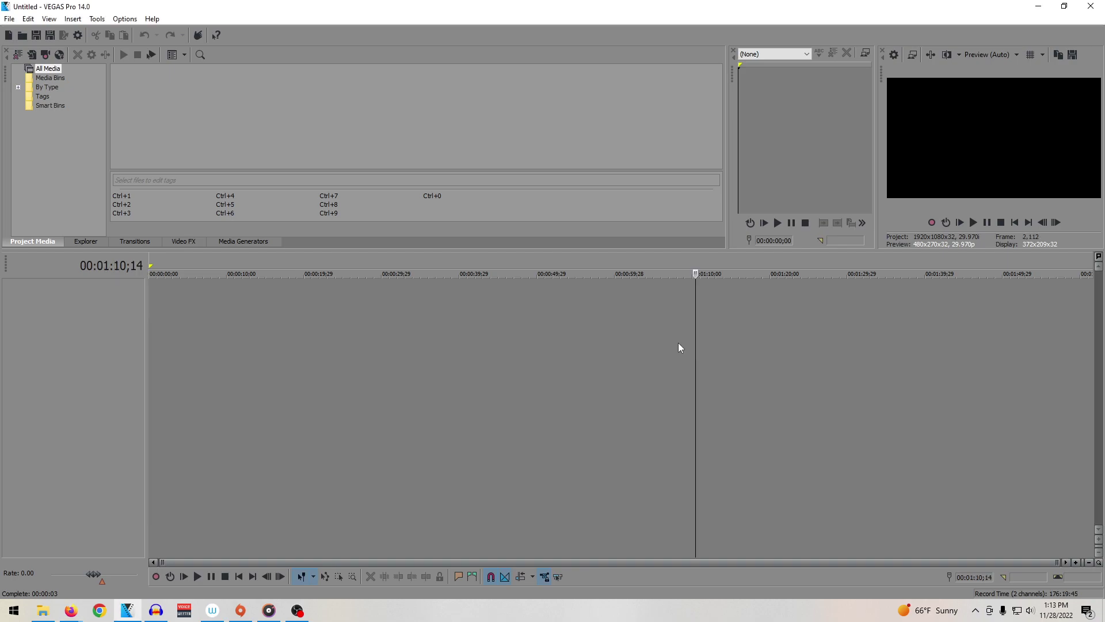
drag(550, 563, 1022, 553)
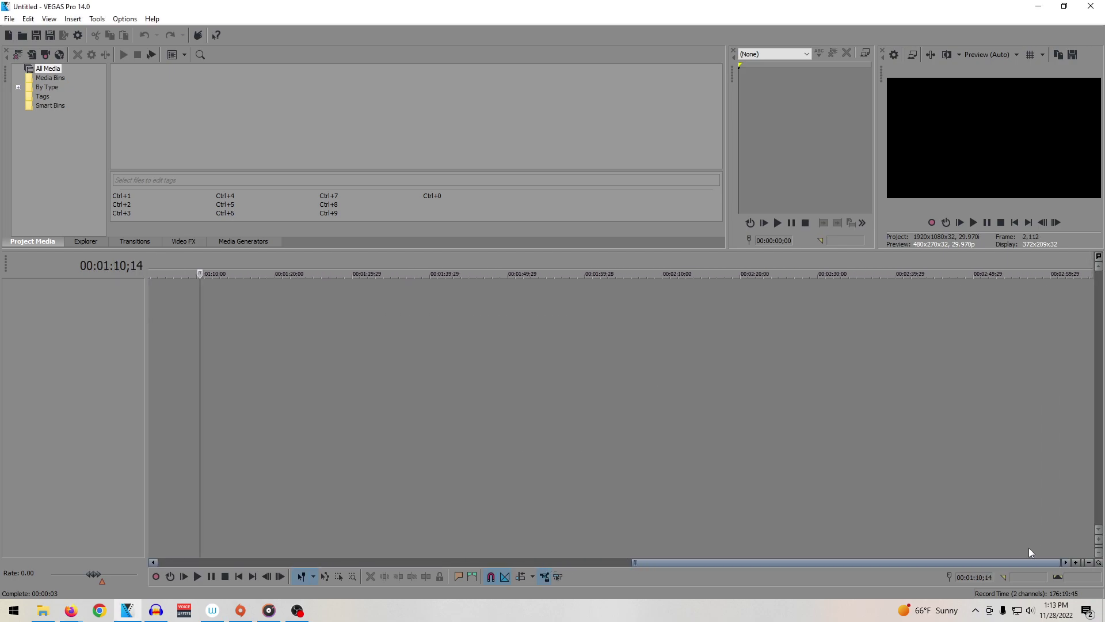
drag(705, 561, 930, 547)
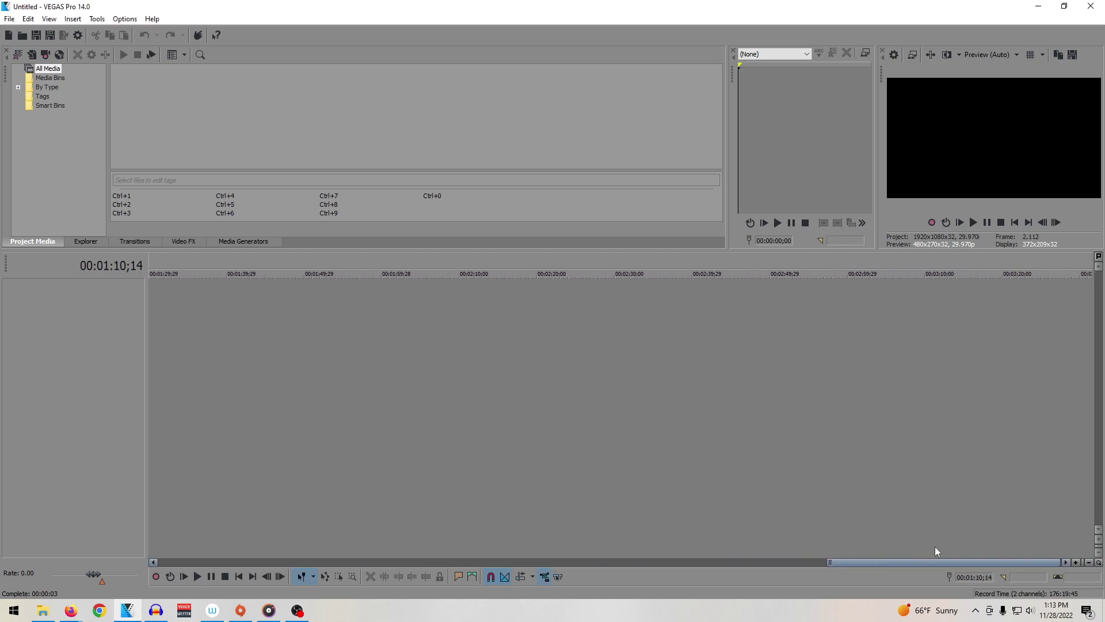
drag(831, 562, 1004, 572)
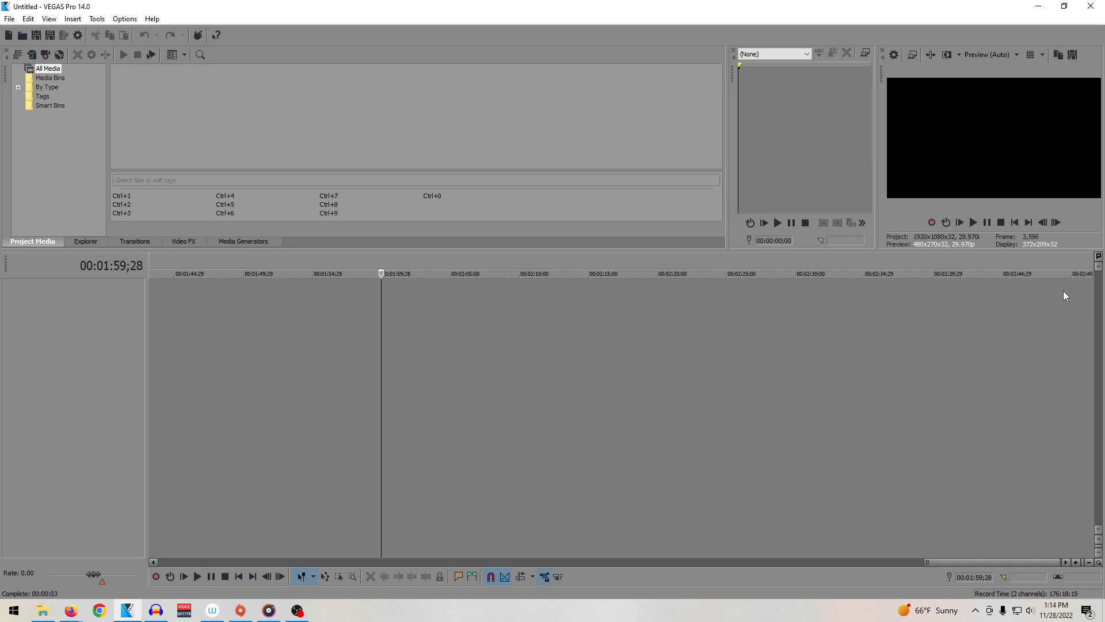
drag(927, 562, 650, 562)
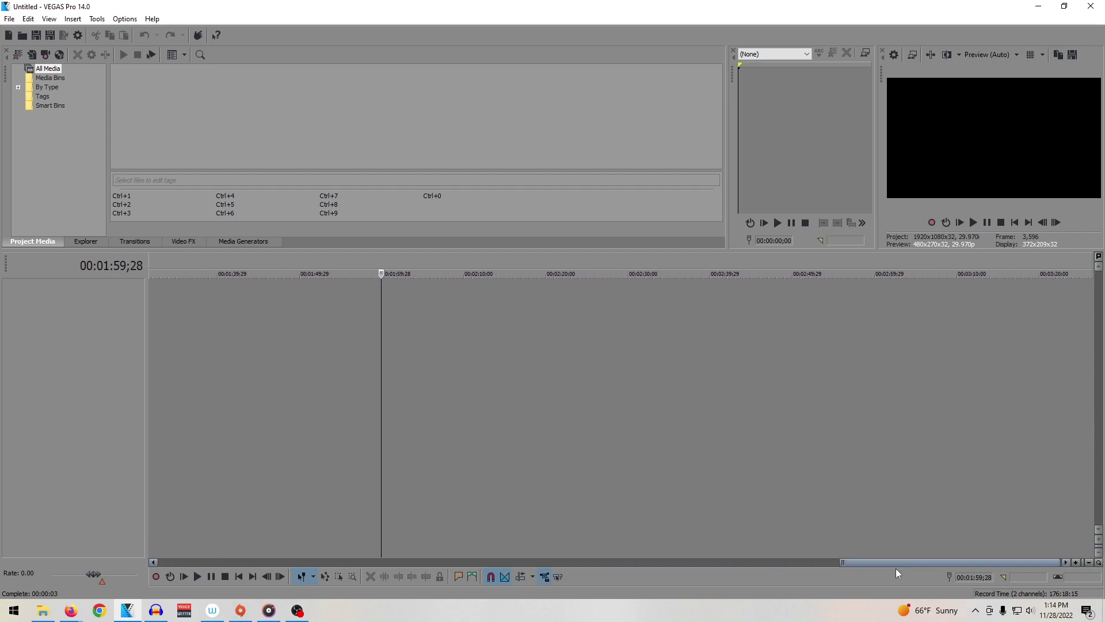
drag(851, 564, 903, 554)
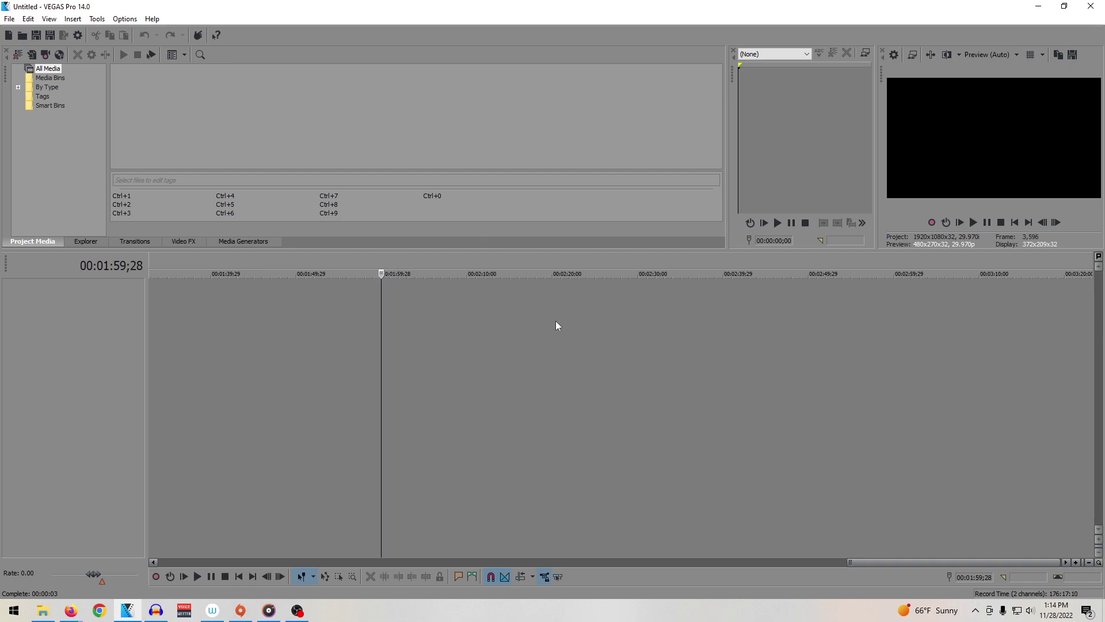
key(m)
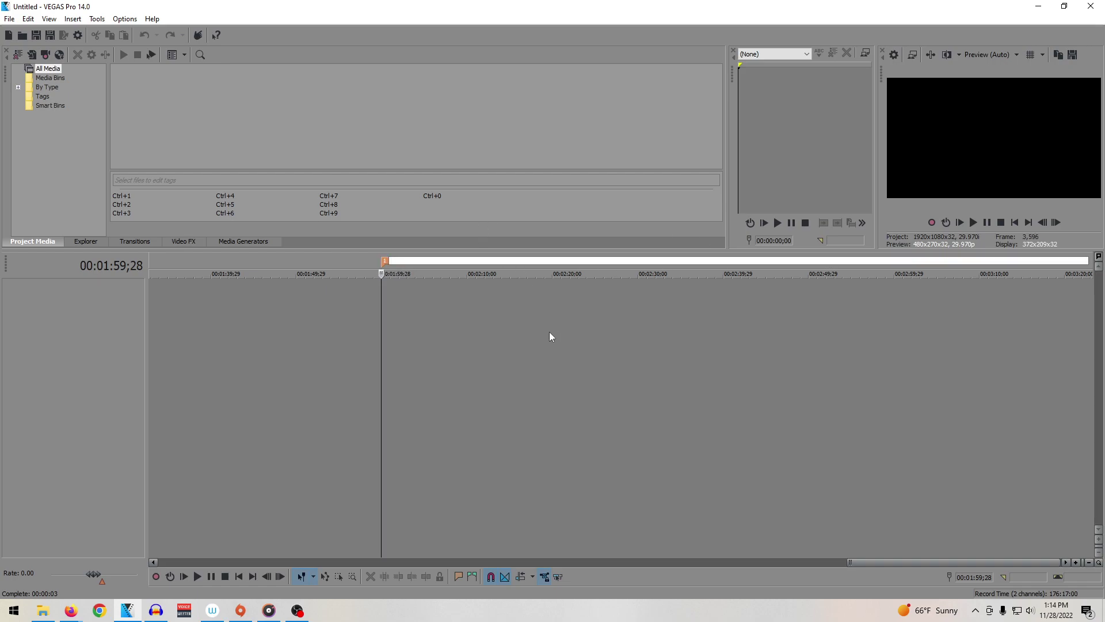
key(Return)
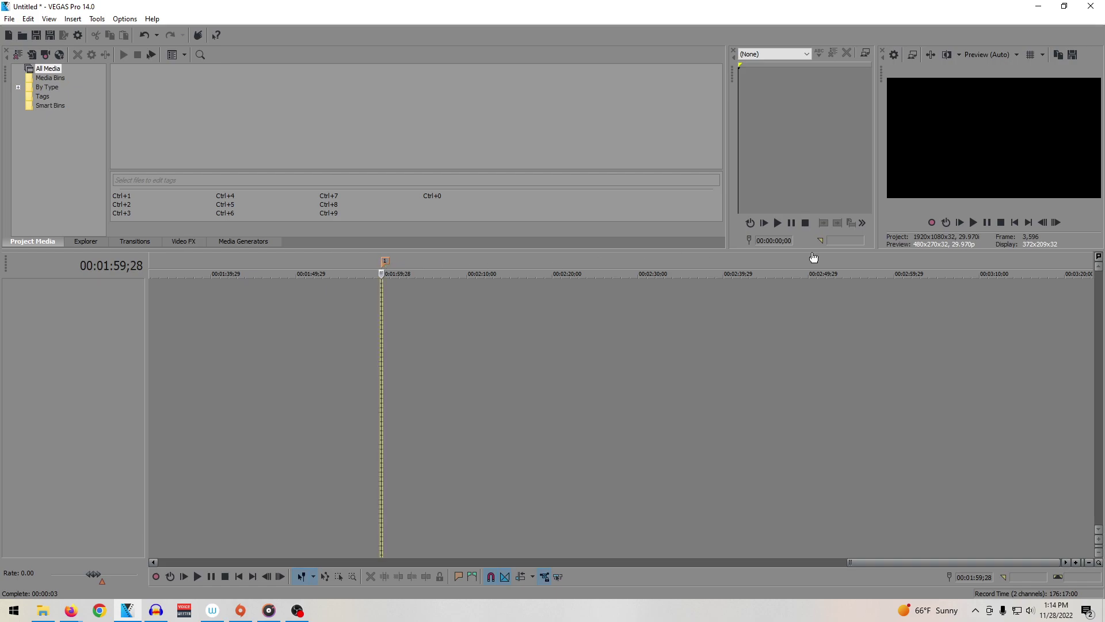
Step: Delete the marker at 00:01:59;28 from the timeline
click(349, 307)
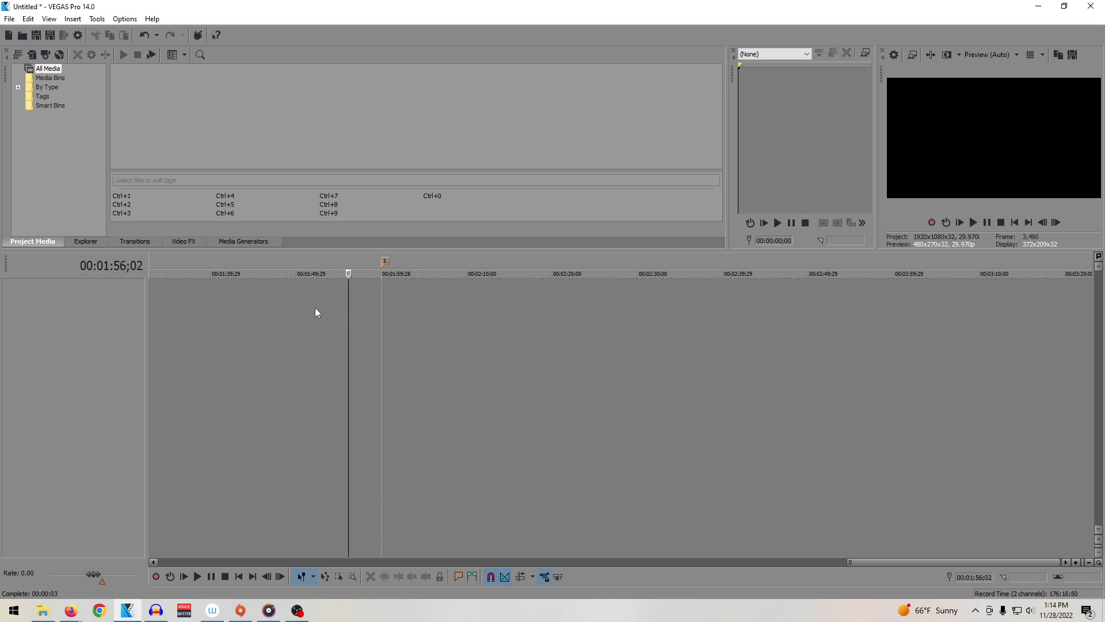
right_click(385, 262)
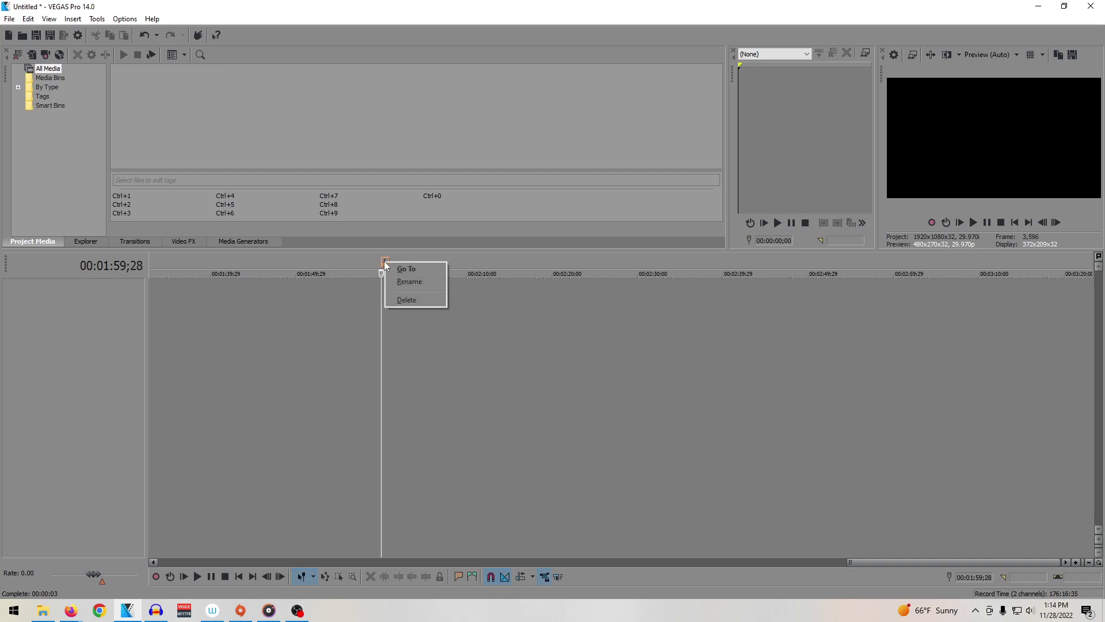
click(407, 300)
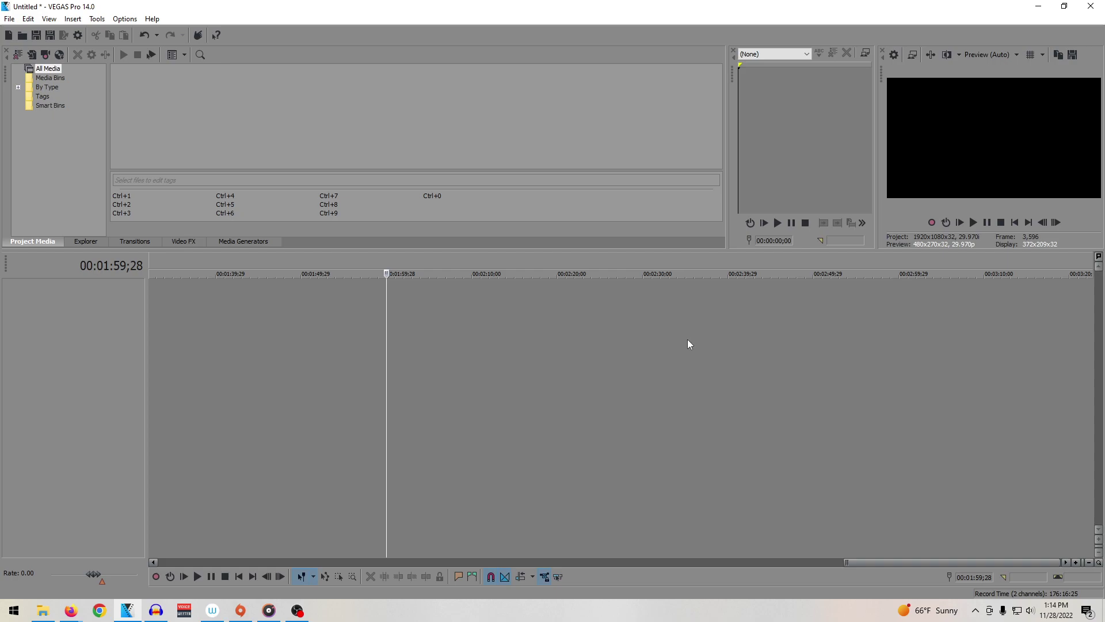
Step: Import 111End slate 2017.wmv and 111Intro2.wmv from the Videos folder and add both clips to the timeline
click(9, 19)
mouse_move(37, 136)
click(265, 139)
click(172, 53)
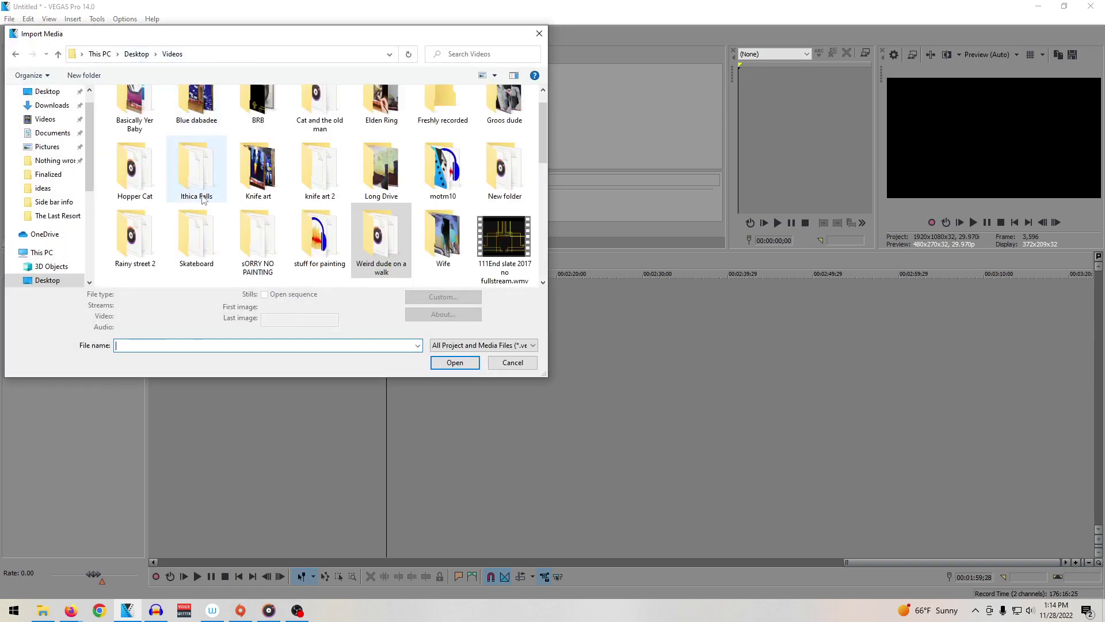
scroll(433, 209, up, 1)
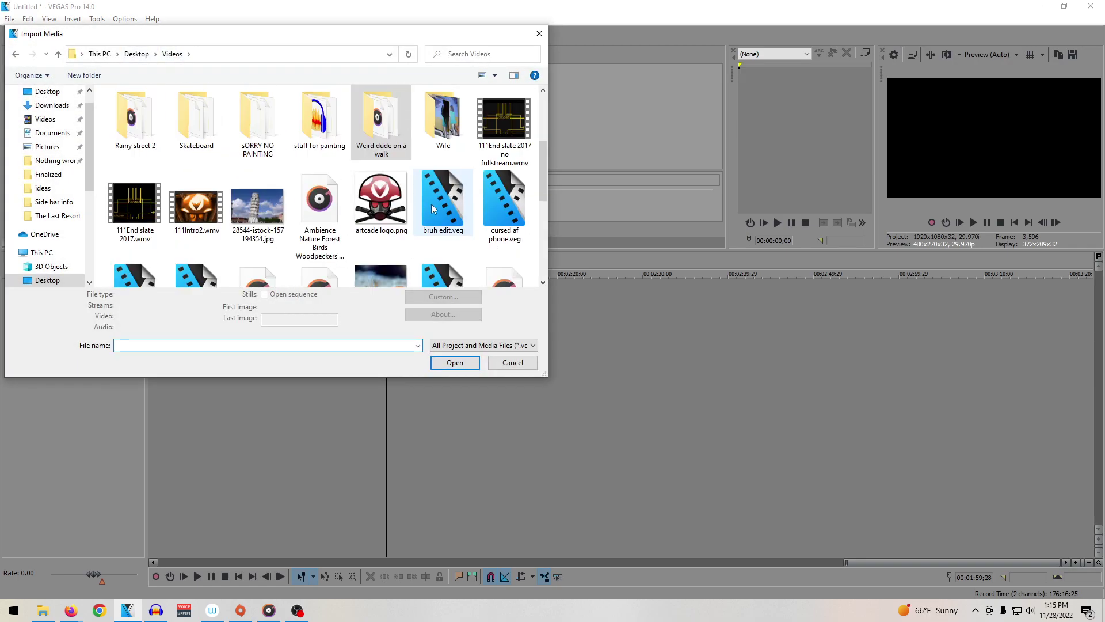
click(197, 207)
shift+click(135, 207)
click(467, 368)
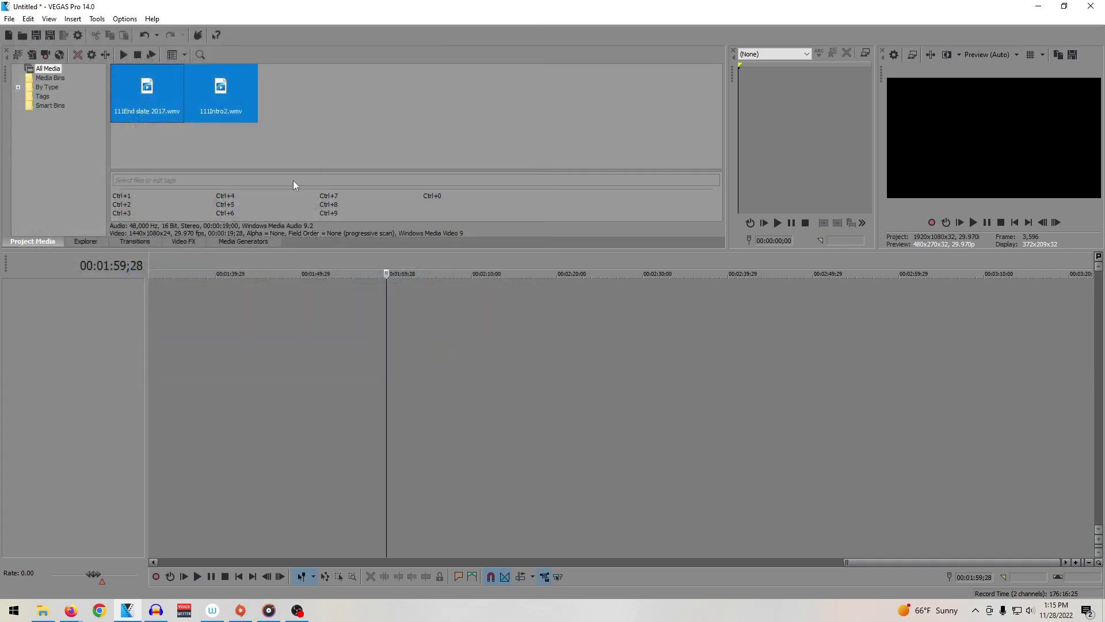
key(Return)
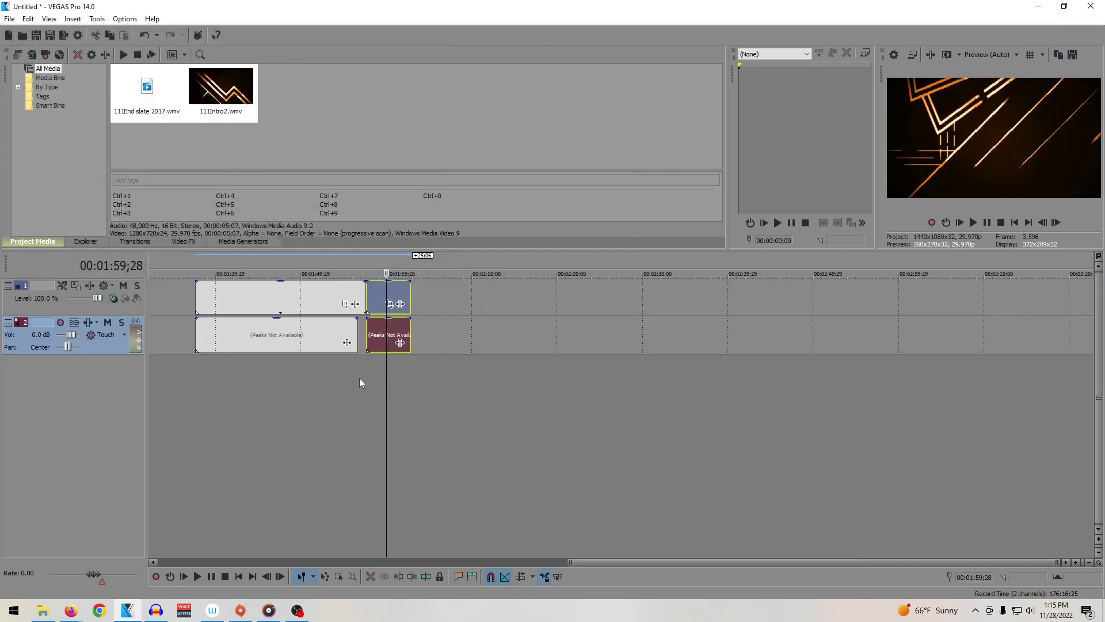
Step: Disable resample in the video event properties of both the intro and the end slate clips
right_click(396, 333)
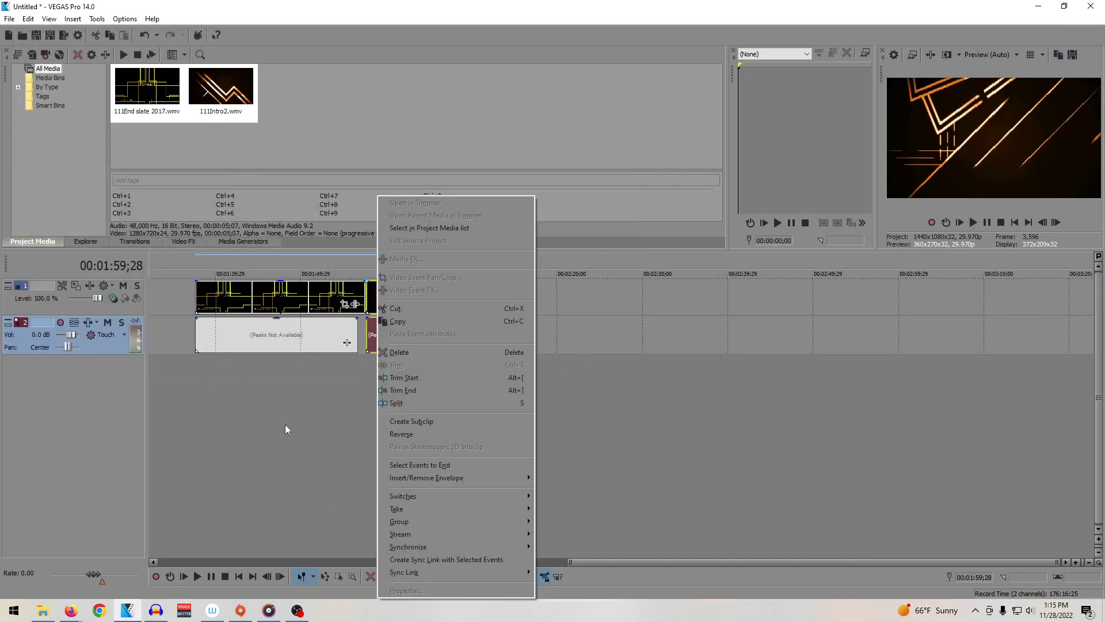
click(285, 424)
right_click(379, 286)
click(433, 590)
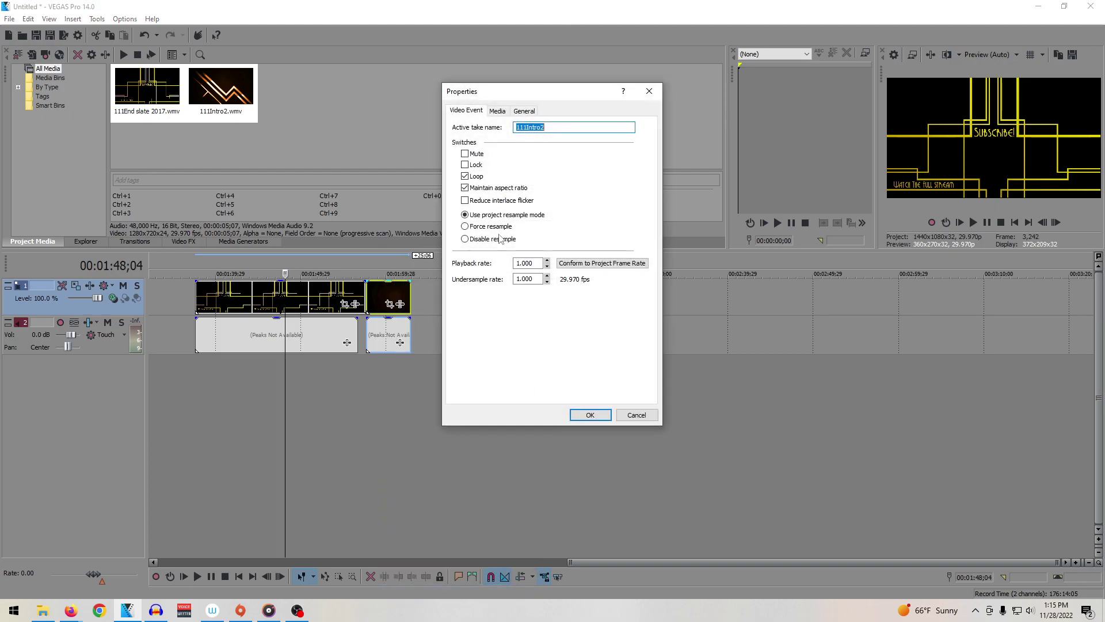
click(590, 415)
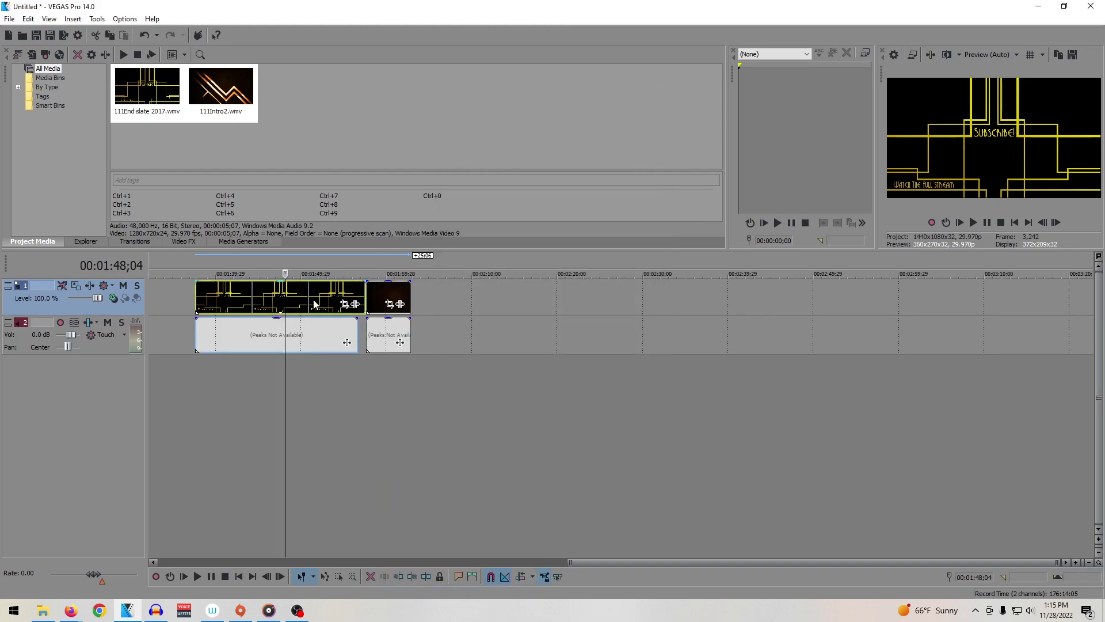
right_click(314, 296)
click(396, 590)
click(459, 238)
click(590, 416)
Step: Move the intro clip to the start of the timeline and the end slate clip to about 00:03:30;02
drag(318, 291, 725, 295)
drag(390, 297, 172, 296)
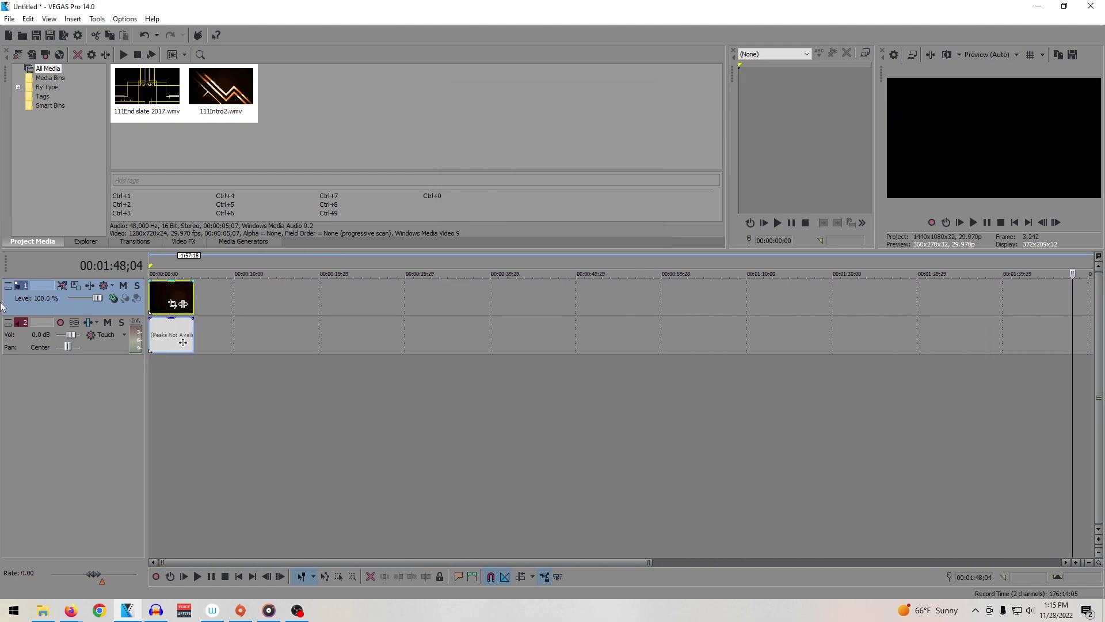
scroll(398, 340, down, 3)
drag(840, 285, 915, 292)
click(898, 290)
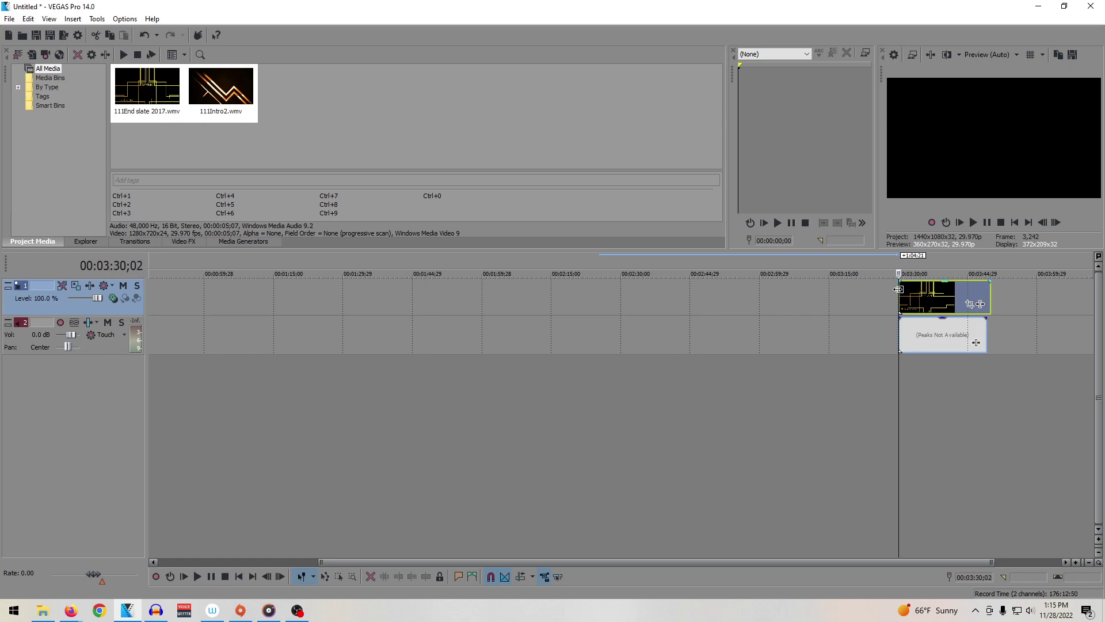
scroll(448, 348, down, 2)
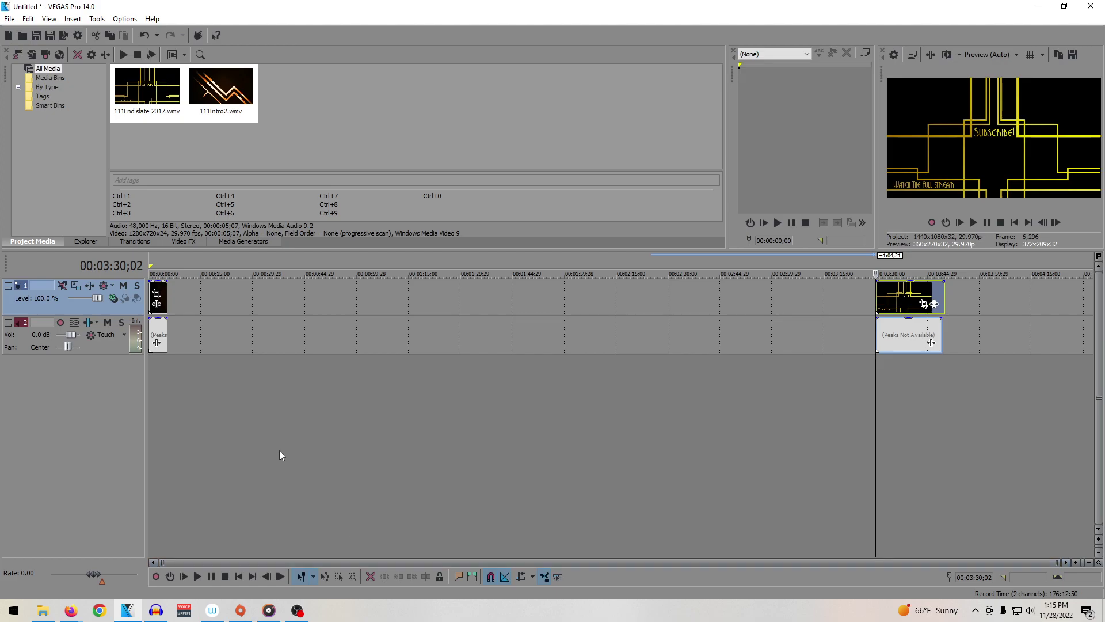
Step: Play the intro from the beginning of the timeline and place the cursor at the end of the intro clip
click(152, 375)
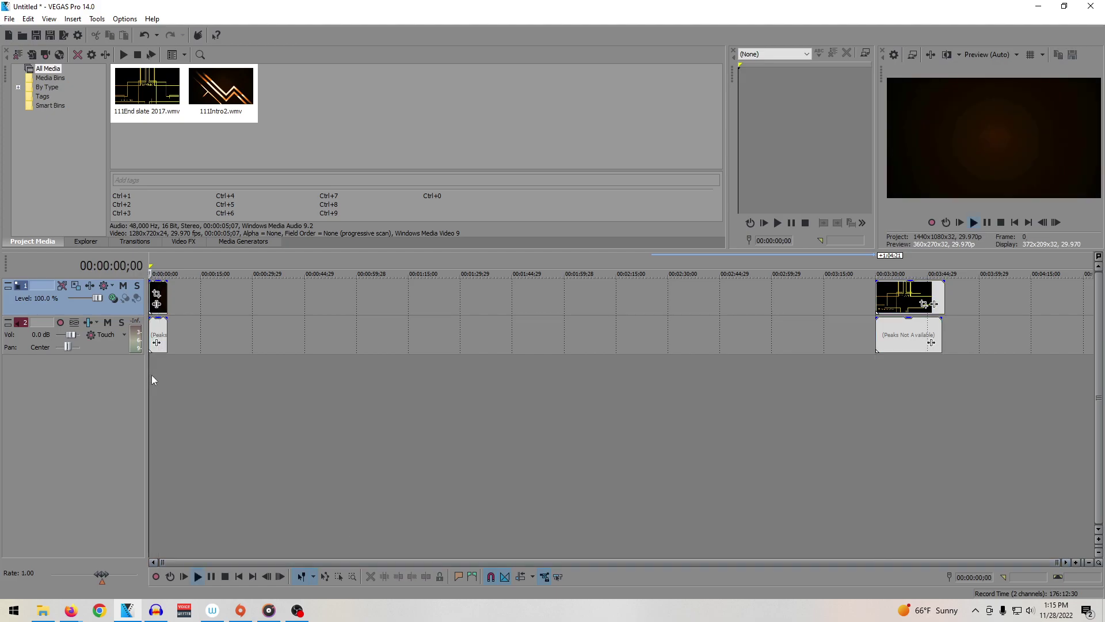
click(174, 293)
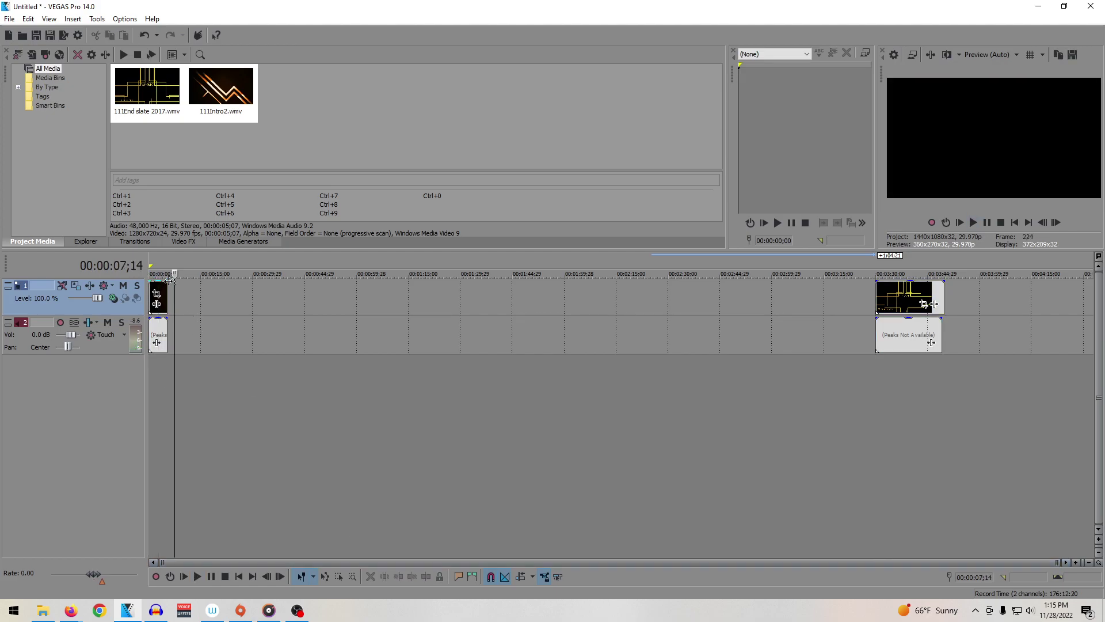
click(173, 294)
click(167, 294)
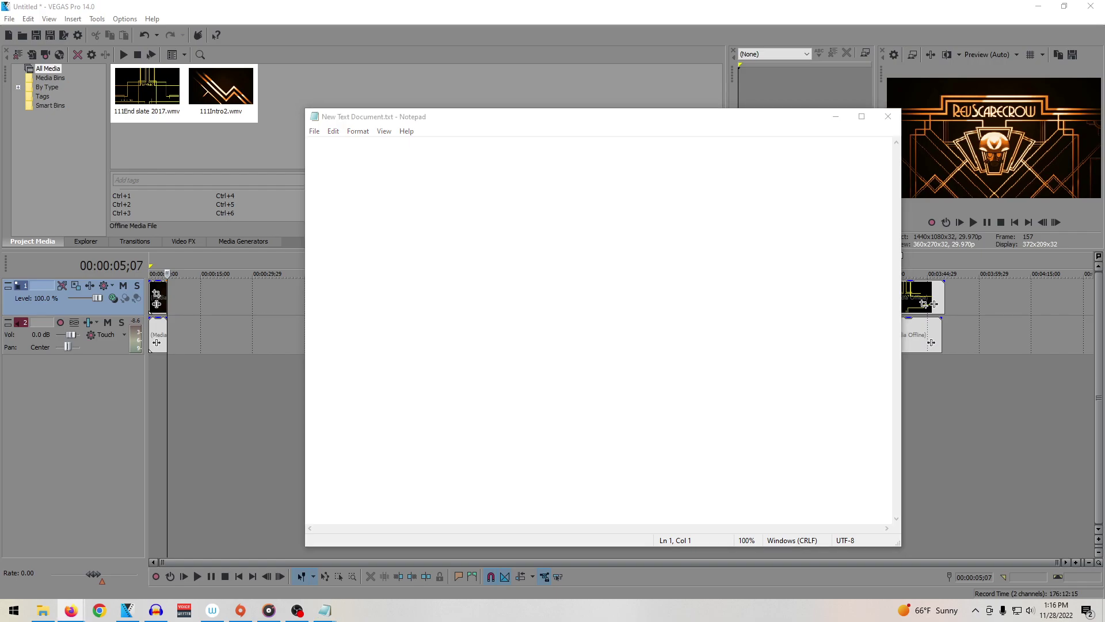
Step: Switch to the blank Notepad document and write the outline headings "Intro" and, a few lines below, "Outro"
click(511, 249)
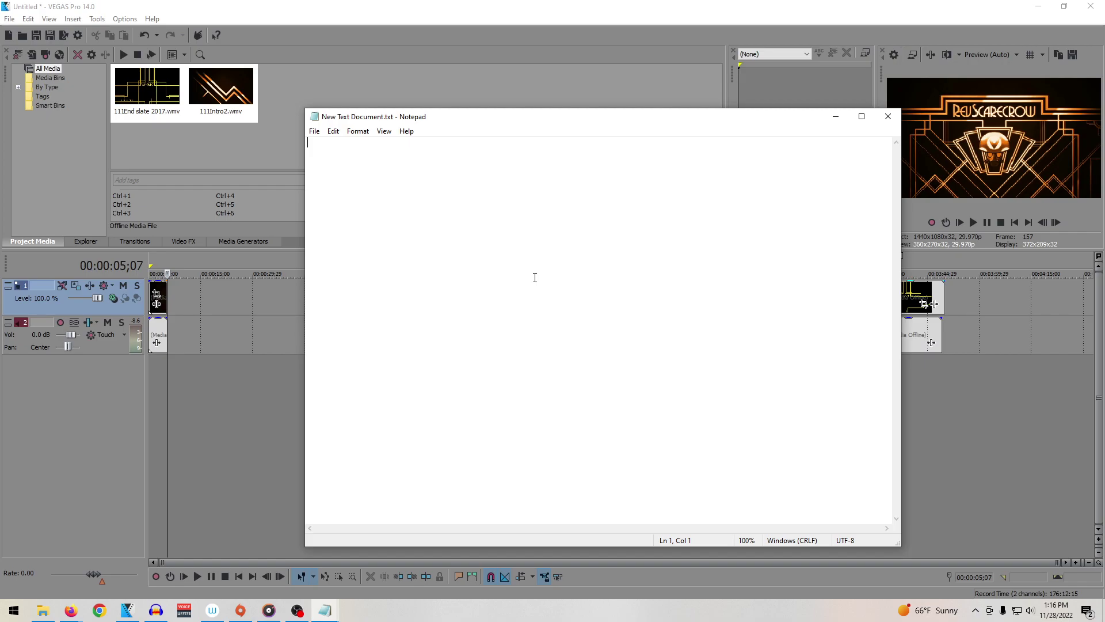
text(Intro)
text(Outro)
key(Return)
key(Return)
key(Tab)
key(BackSpace)
Step: Add the indented line "Thanks for watching link to other warhammer stuff" under the Outro heading
key(End)
key(Return)
text(Thanks for watching link to )
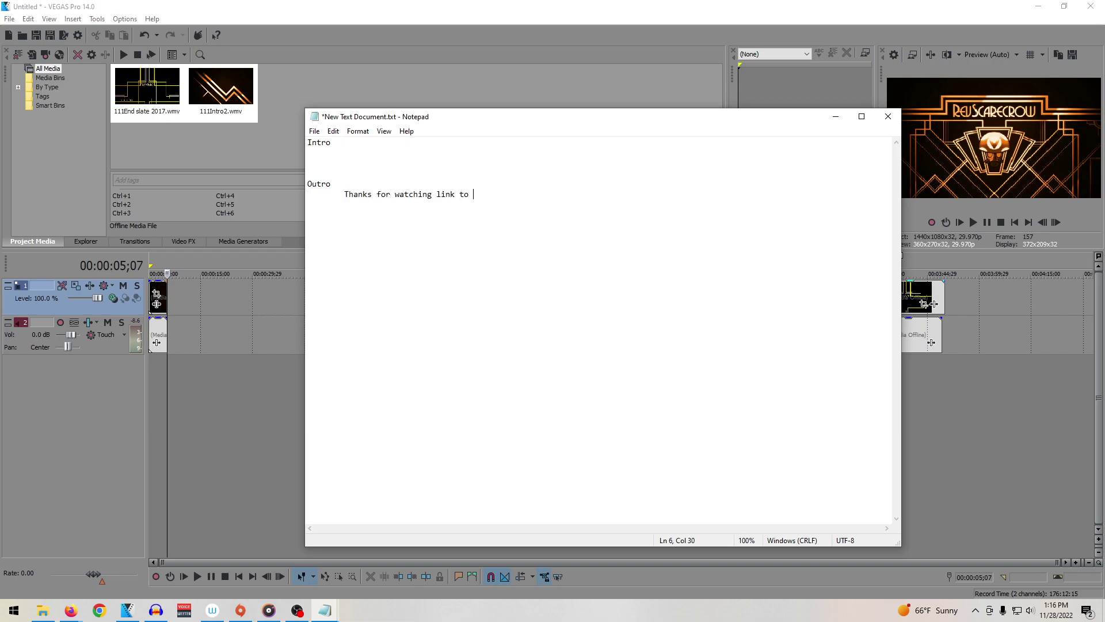
text(other warhammer stuff)
key(Return)
Step: List "Plot of Darktide", "Kill Team" and "Necromunda" as indented lines under the Intro heading
click(383, 143)
key(Return)
key(Tab)
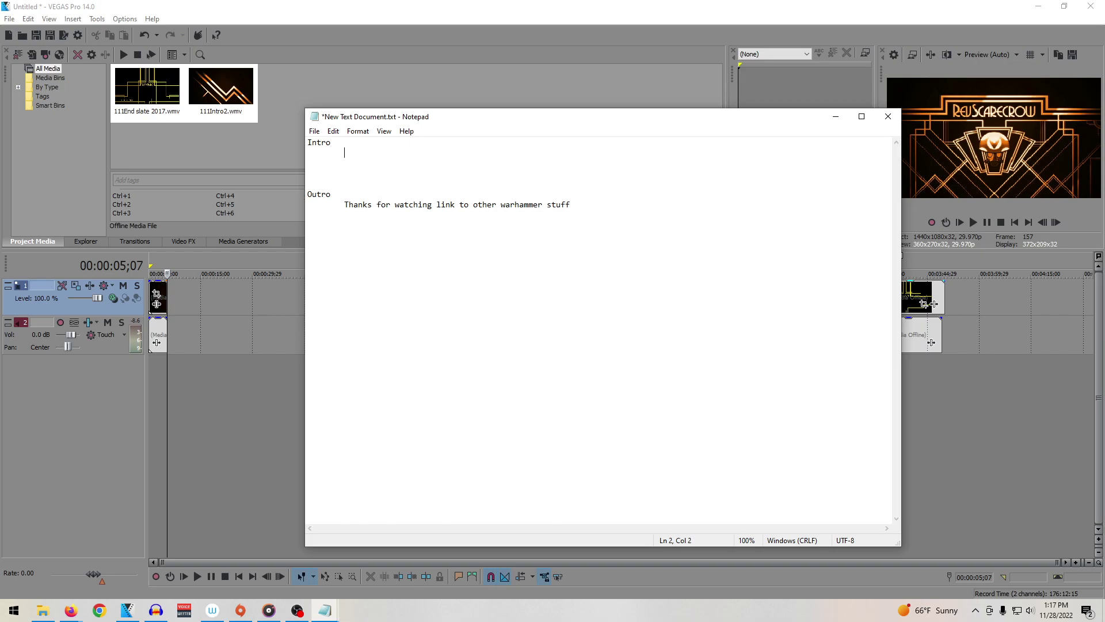
text(Plot of Darktide)
key(Return)
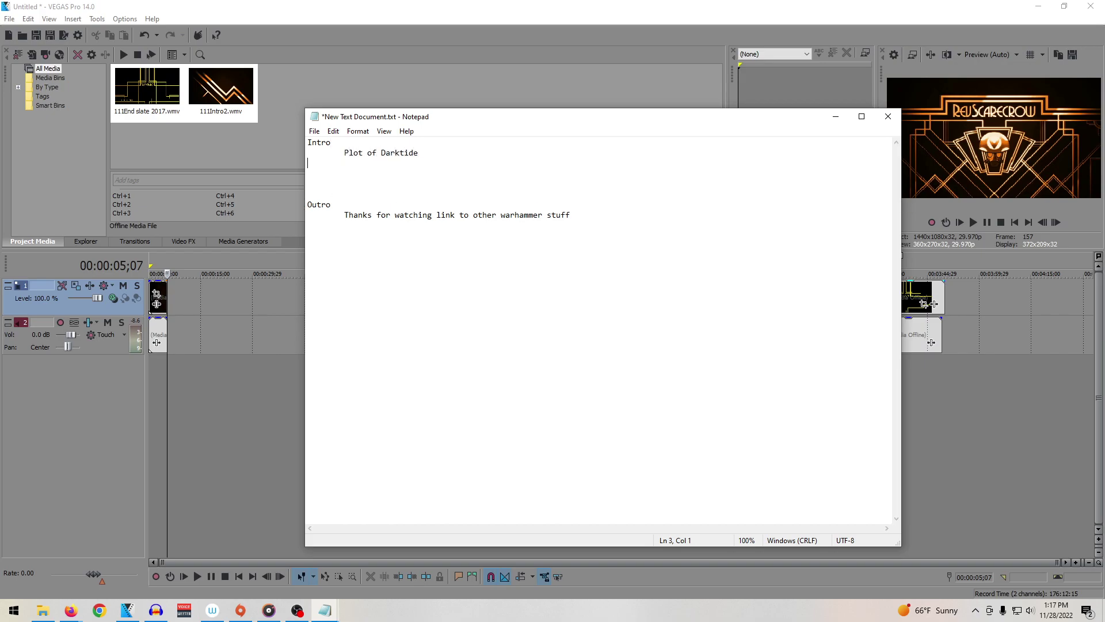
text(Kill Team)
key(Return)
key(Tab)
text(Nec)
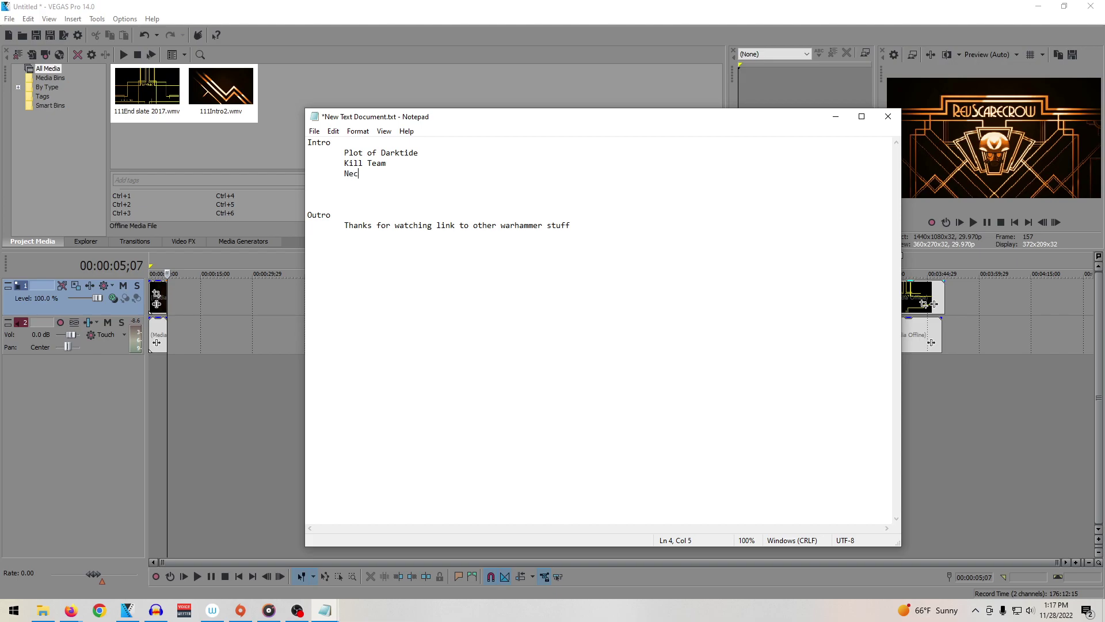
text(romunda)
key(Return)
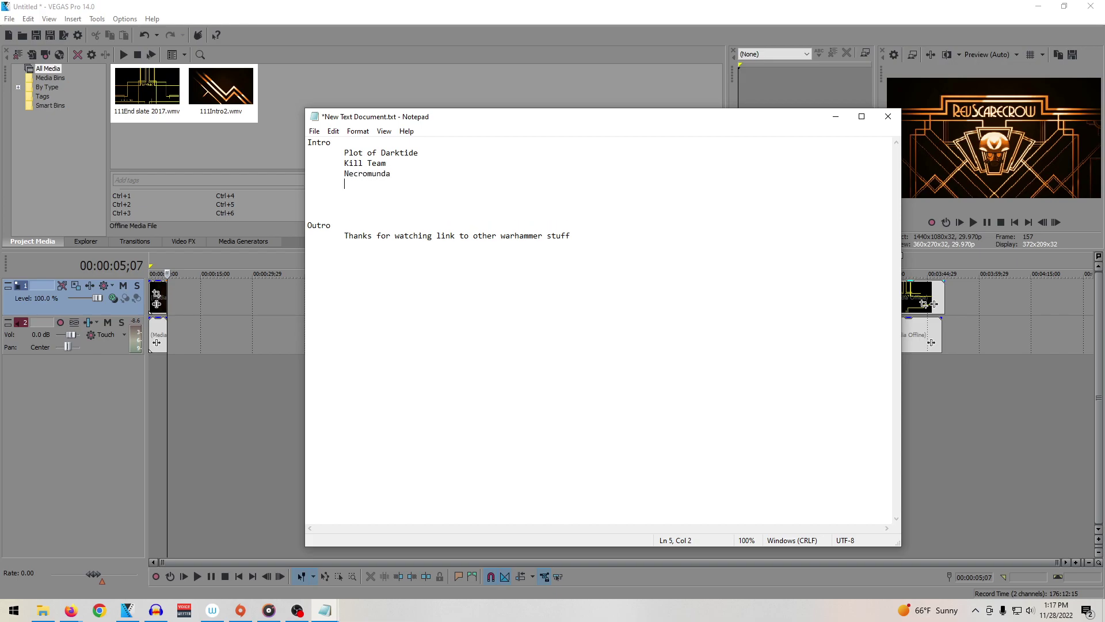
drag(387, 164, 334, 165)
click(418, 172)
click(375, 187)
drag(397, 170, 344, 174)
click(352, 183)
Step: Insert "Plot of 40k" below the "Plot of Darktide" line, with "Horus Heresy" as an indented sub-item
click(440, 153)
key(Return)
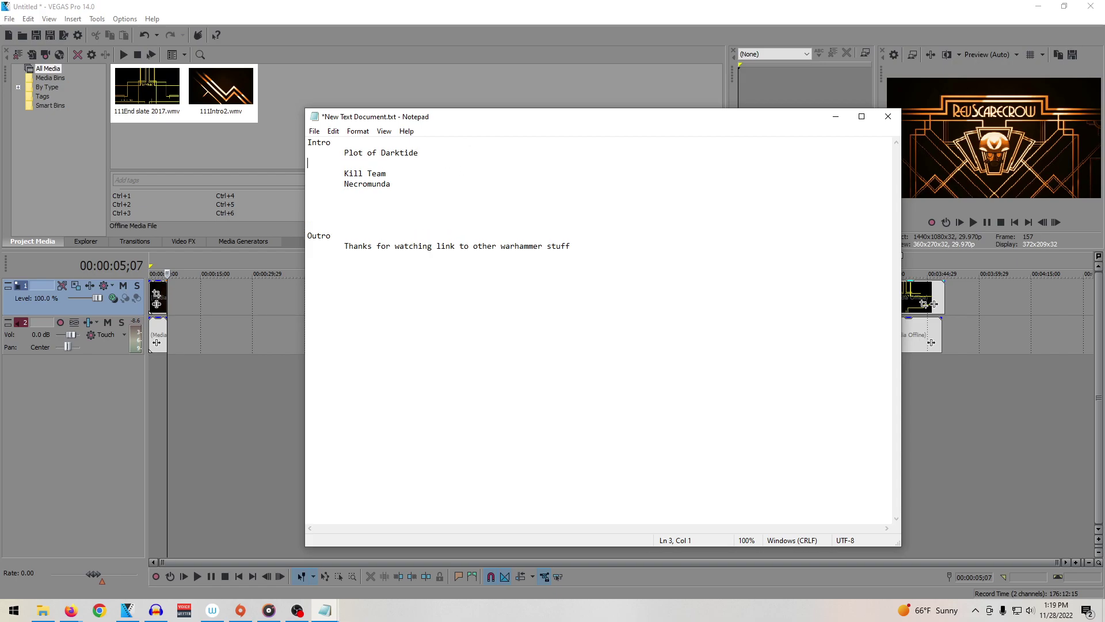
text(Plot of 40k)
key(Return)
key(Tab)
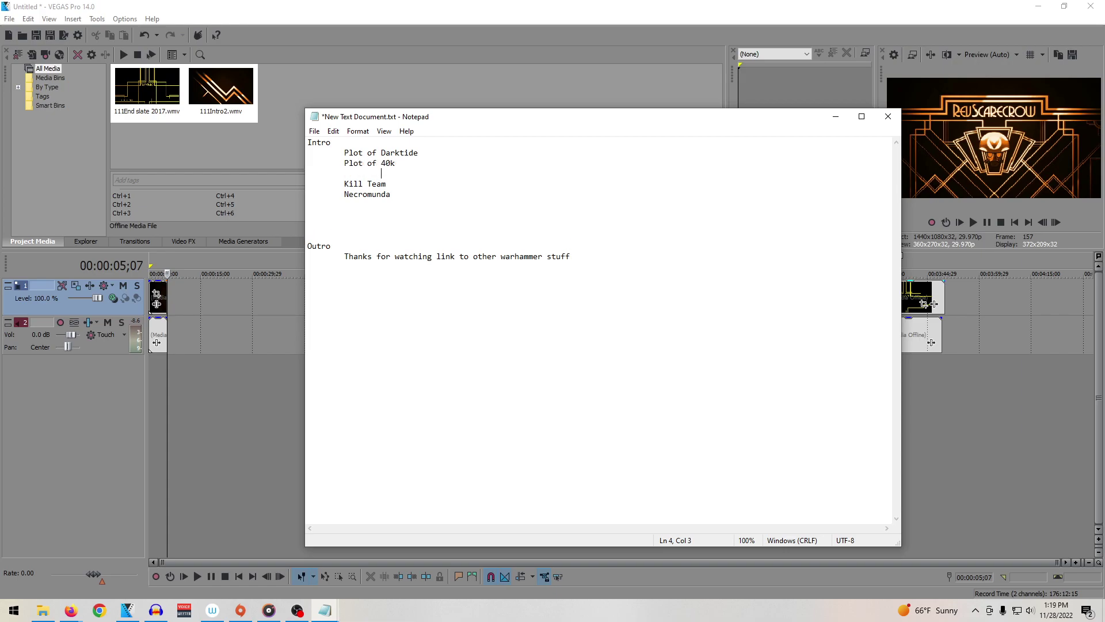
text(Horus Hersy)
key(BackSpace)
text(esy)
Step: Add "Now in 40k" as a second sub-item below "Horus Heresy"
key(Down)
key(Return)
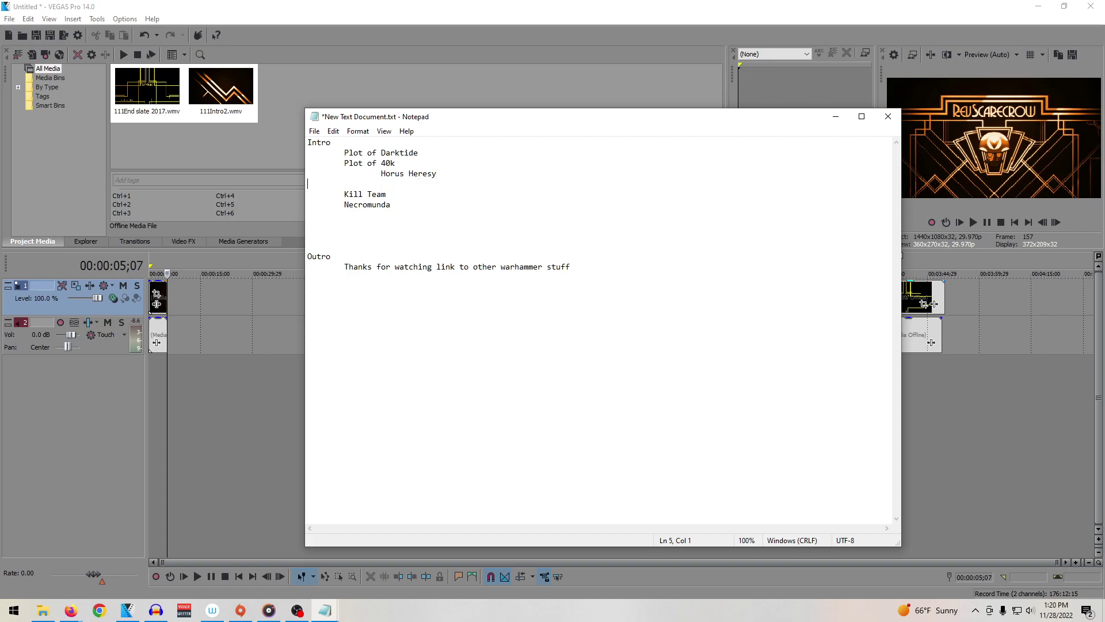
key(BackSpace)
key(Return)
text(Now in 40k)
Step: Add "Wahapedia" as an indented line below "Necromunda" and start a new line after it
click(424, 205)
key(Return)
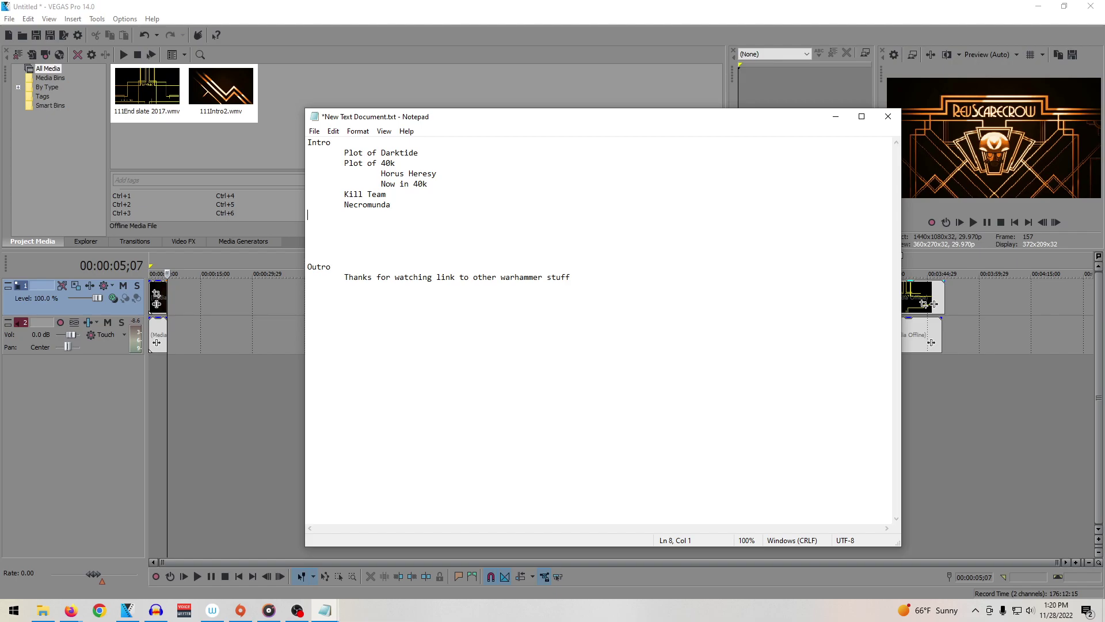
text(Wahapedia)
key(Return)
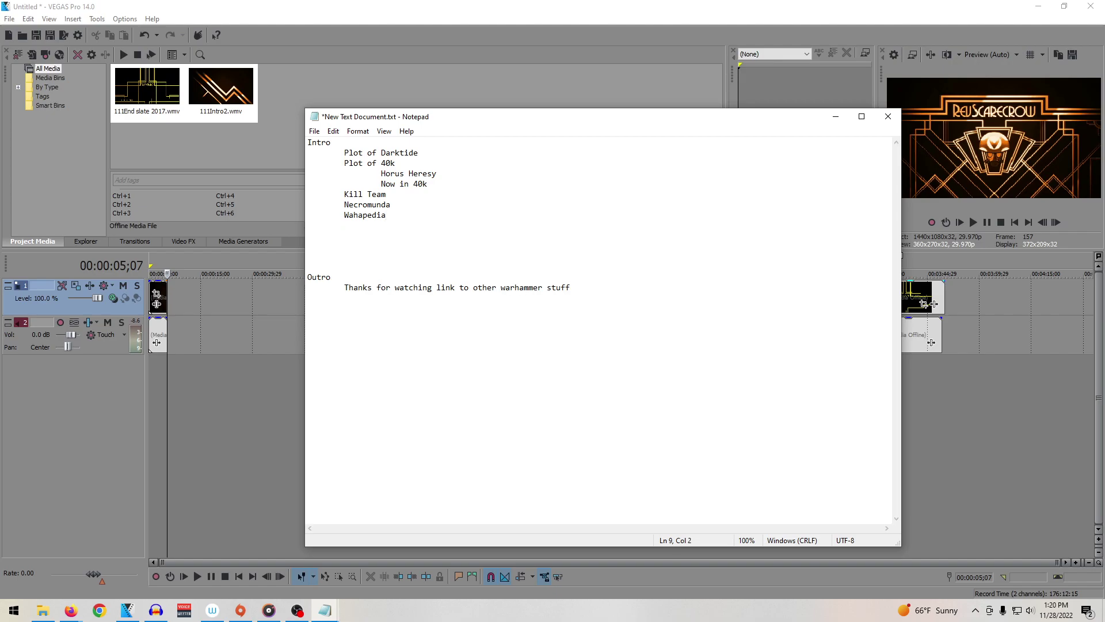
Step: Add "40k Proper" below "Wahapedia" and remove the surplus blank lines above the Outro heading, leaving one
text(40k Proper)
click(362, 268)
click(310, 278)
key(BackSpace)
key(BackSpace)
key(BackSpace)
key(BackSpace)
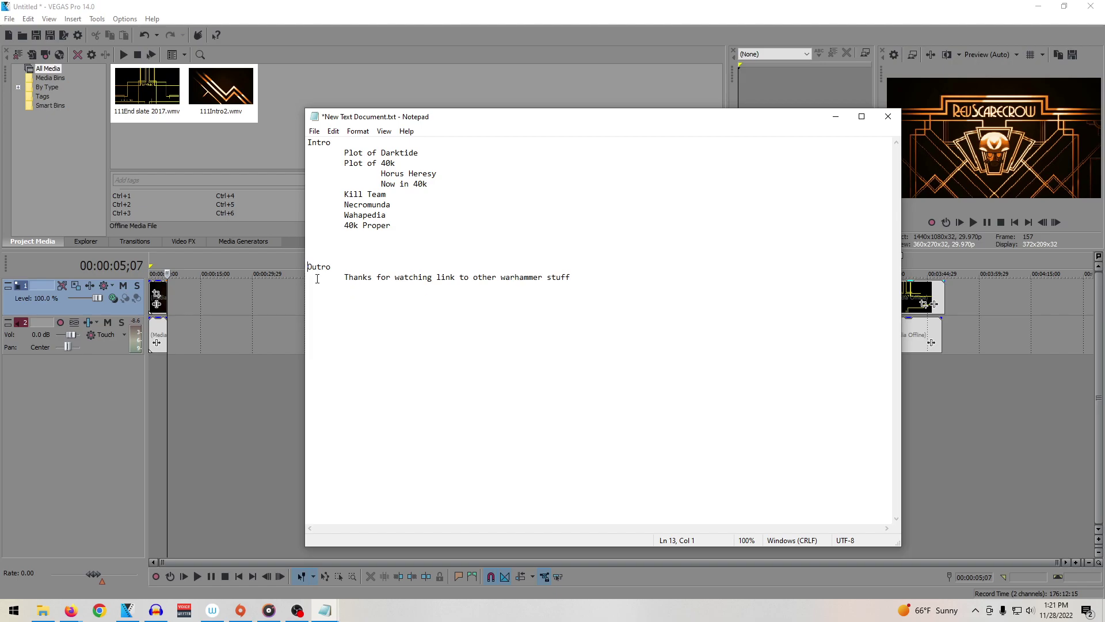
key(Return)
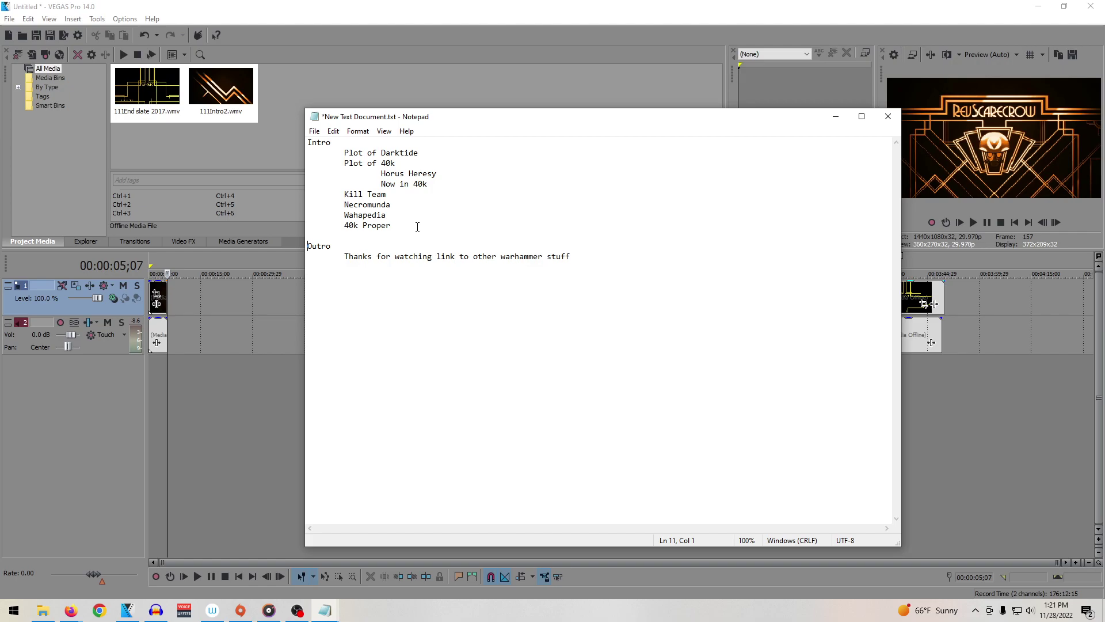
Step: Delete the "Plot of Darktide" line from under the Intro heading
drag(428, 154, 323, 153)
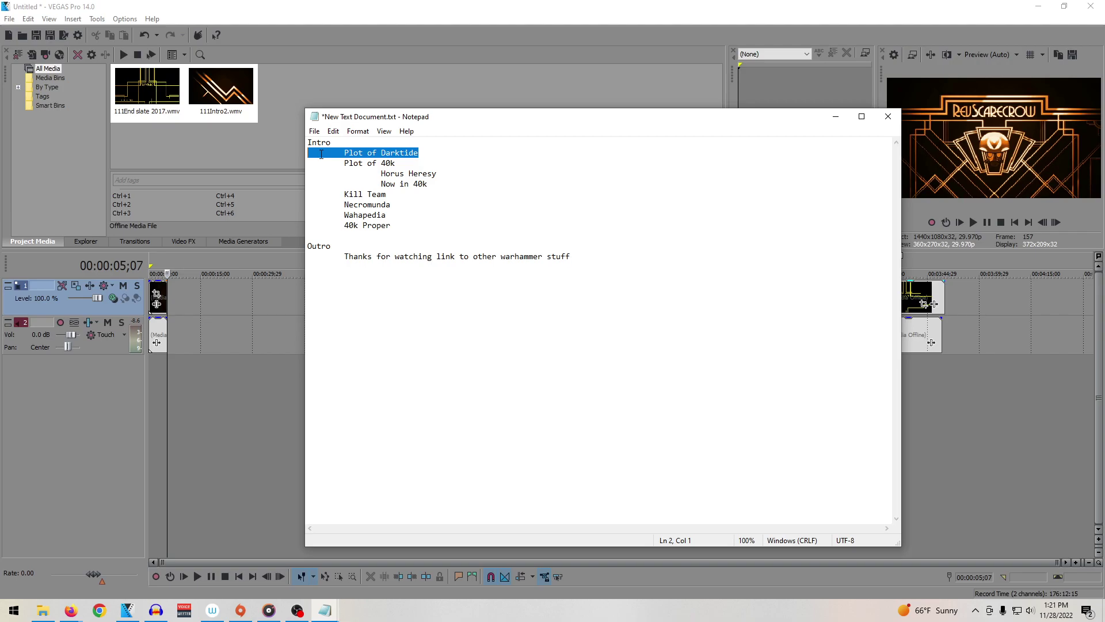
key(BackSpace)
key(BackSpace)
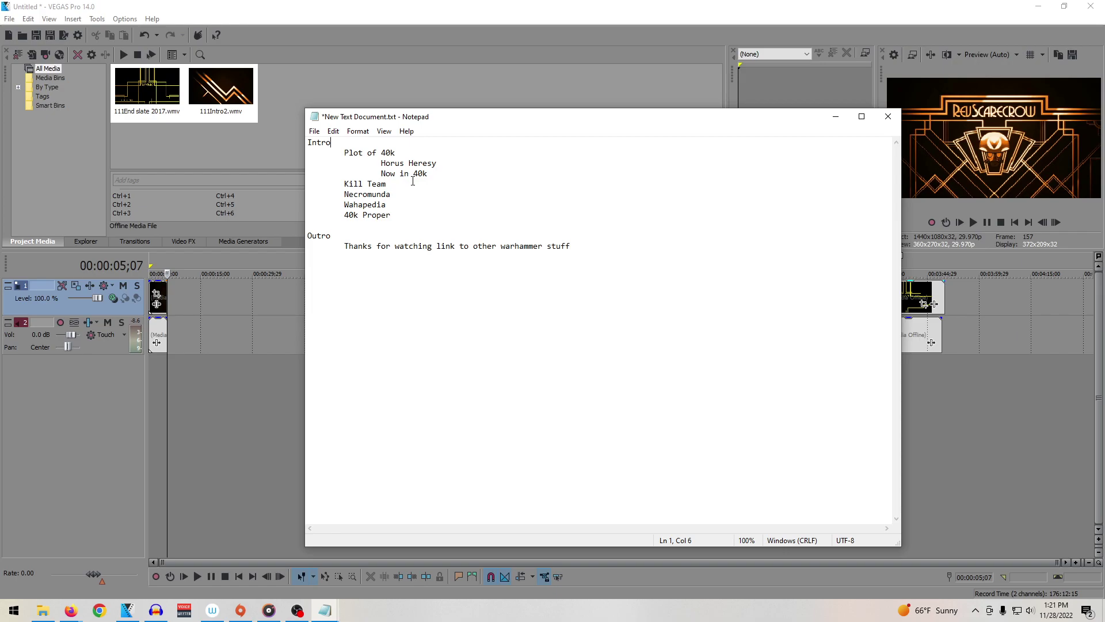
click(397, 196)
Step: Switch to the Firefox window with the Games Workshop store and browse the Nurgle listing, Great Unclean One and Foetid model pages
mouse_move(71, 610)
click(176, 583)
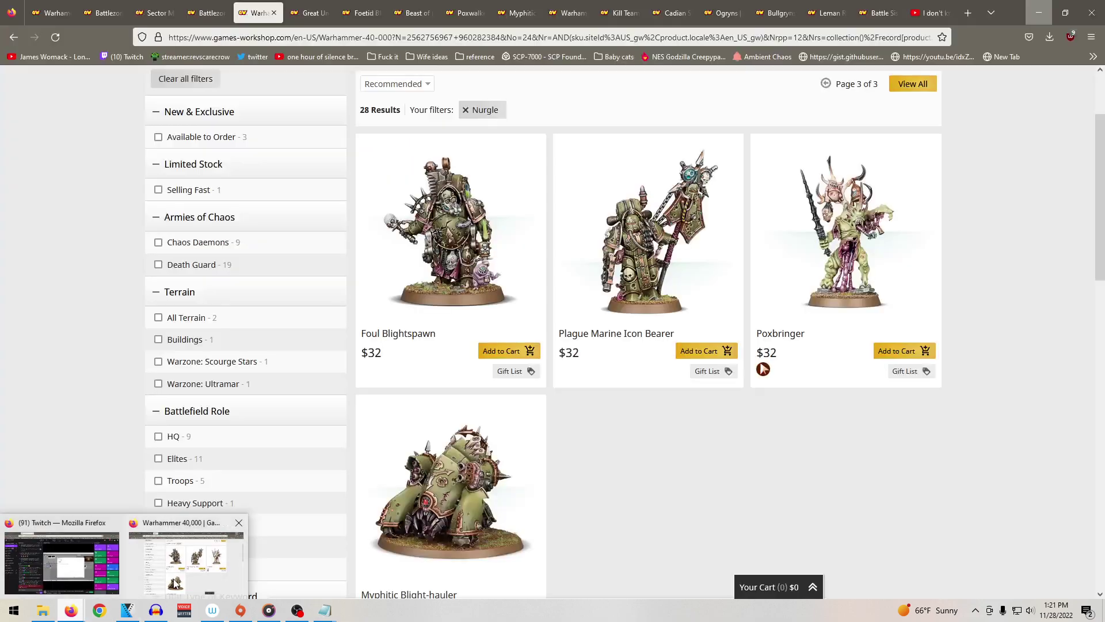
scroll(715, 500, up, 2)
scroll(769, 468, down, 5)
click(311, 12)
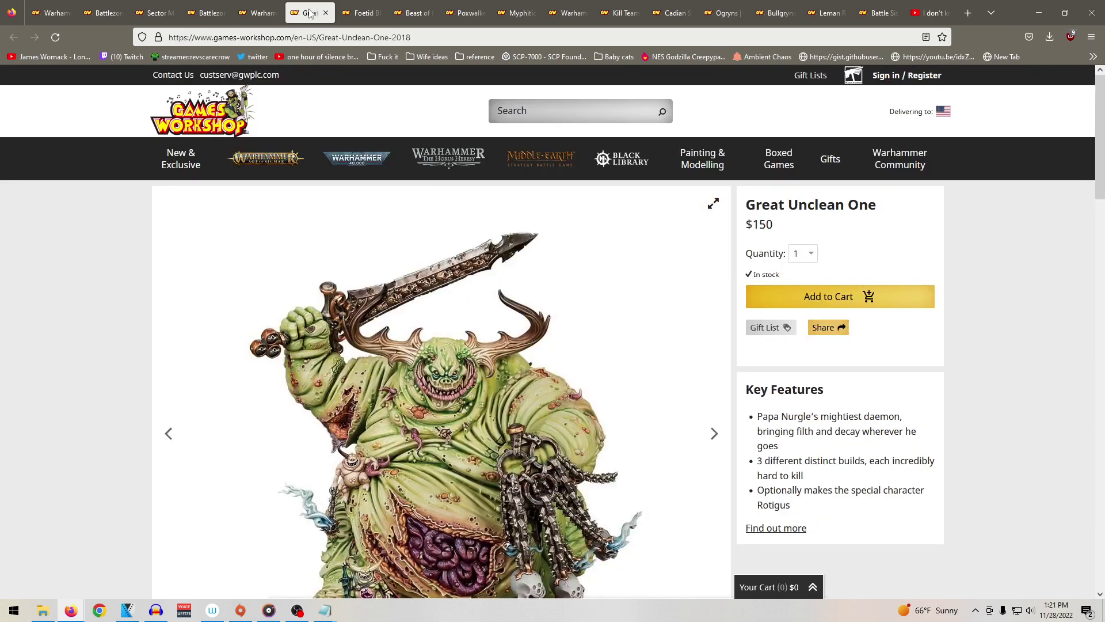
click(360, 13)
Step: Open the Beast of Nurgle page and view the photo of the pale, horned variant
click(412, 12)
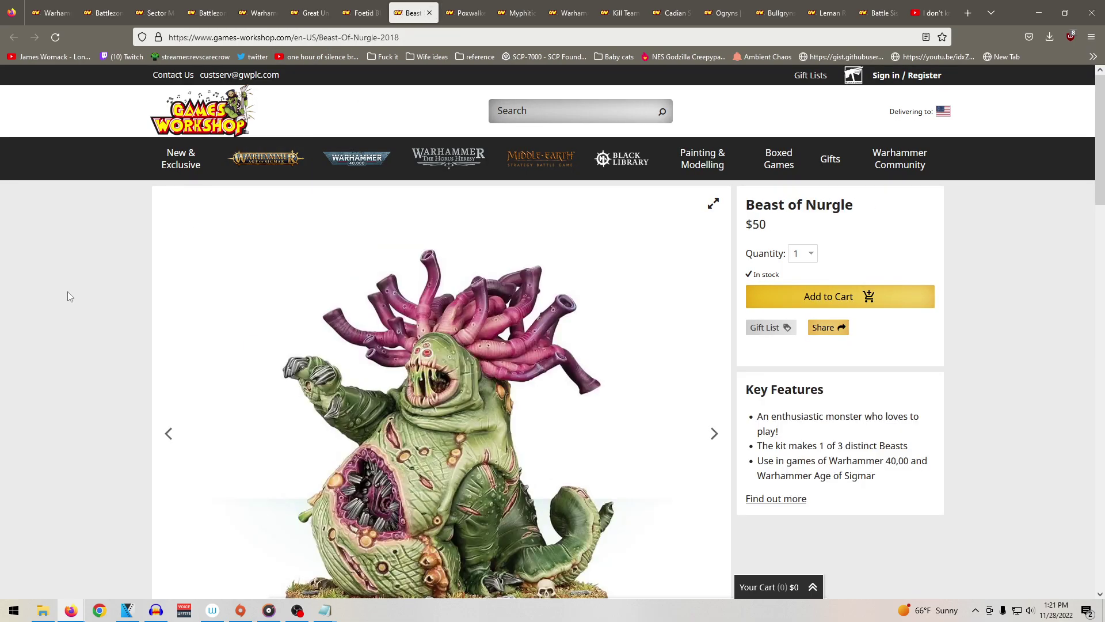
scroll(71, 295, down, 2)
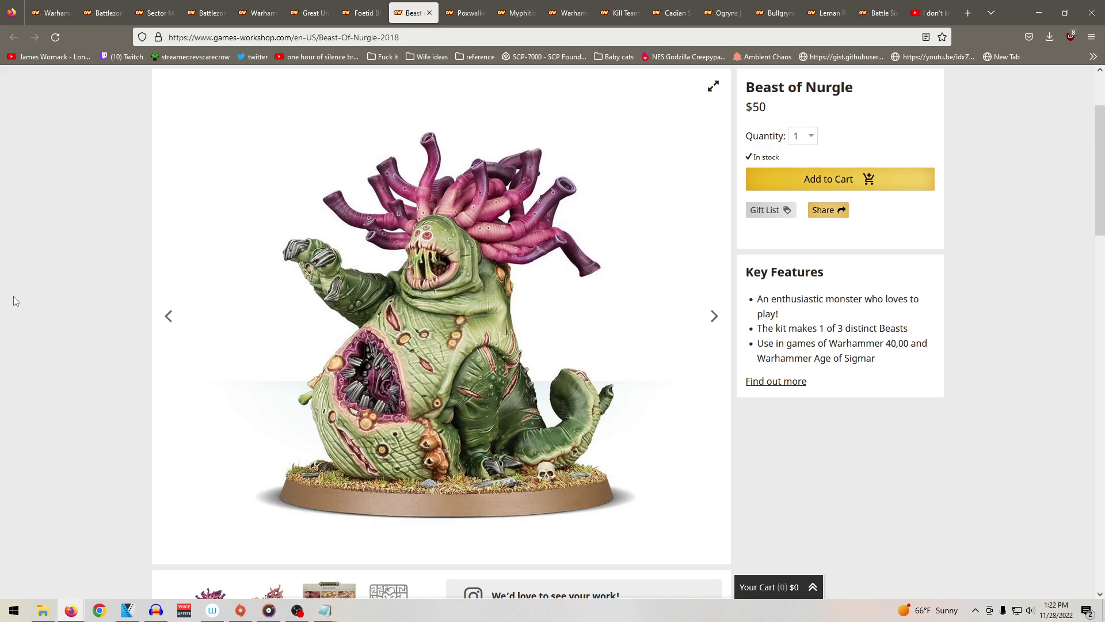
scroll(15, 305, down, 2)
click(281, 550)
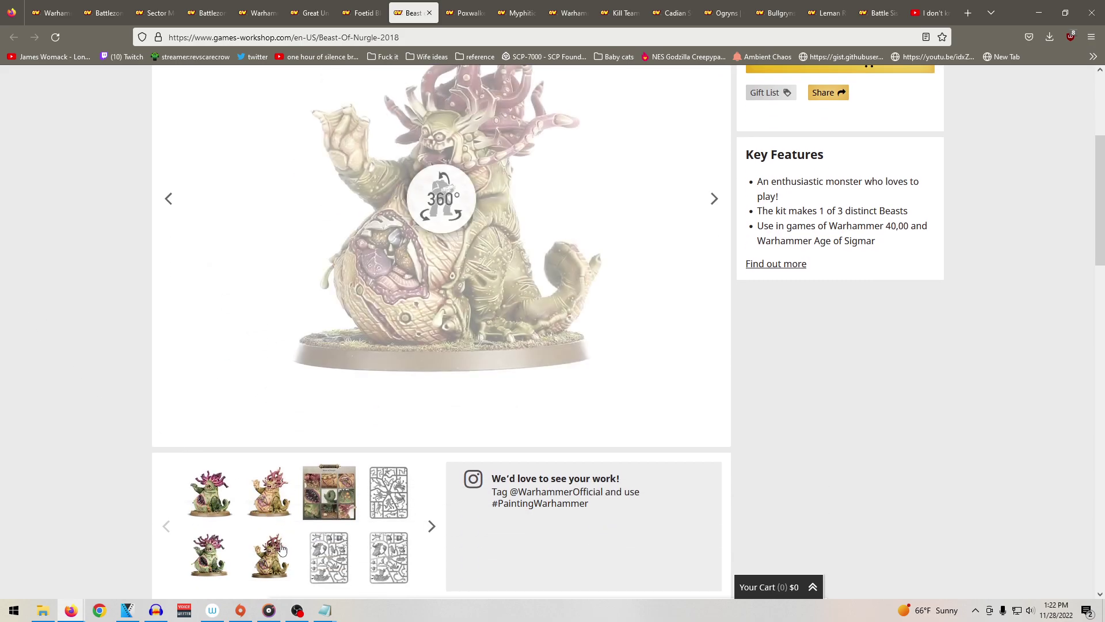
click(265, 514)
scroll(1, 435, up, 2)
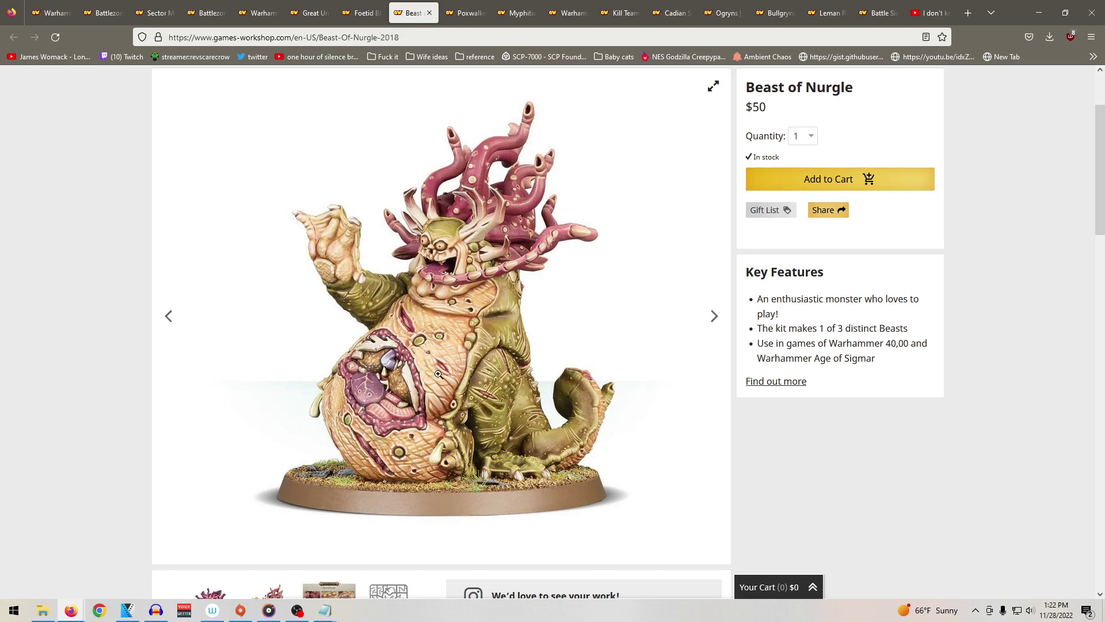
Step: Show the 360° view of the green Beast of Nurgle and rotate the model to examine it
scroll(447, 372, down, 3)
click(223, 496)
scroll(207, 500, up, 2)
scroll(206, 501, up, 2)
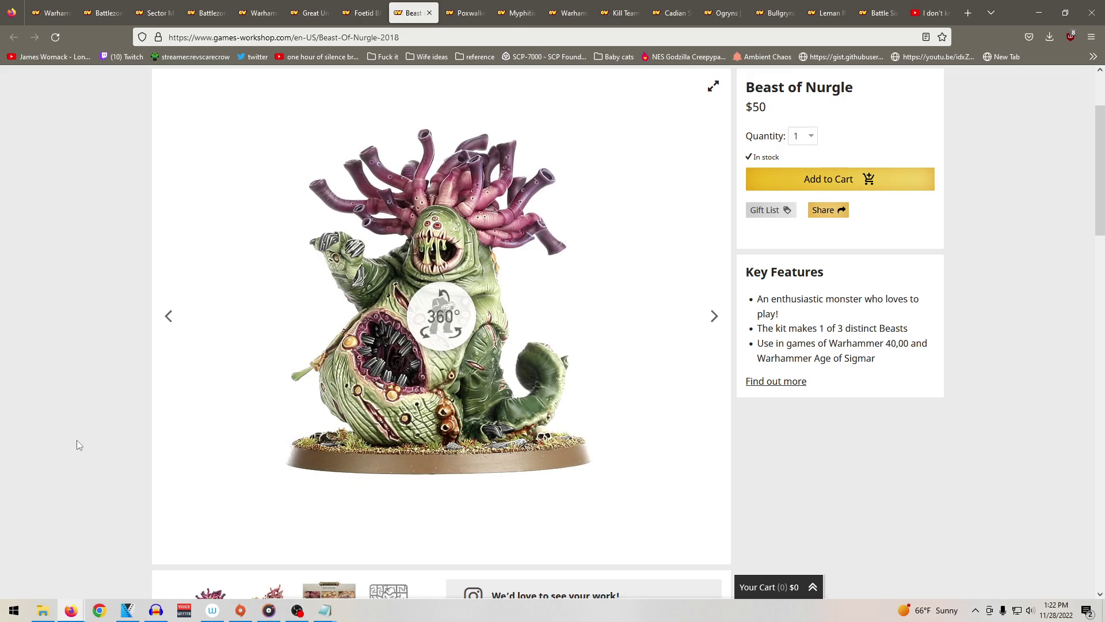
scroll(77, 438, down, 2)
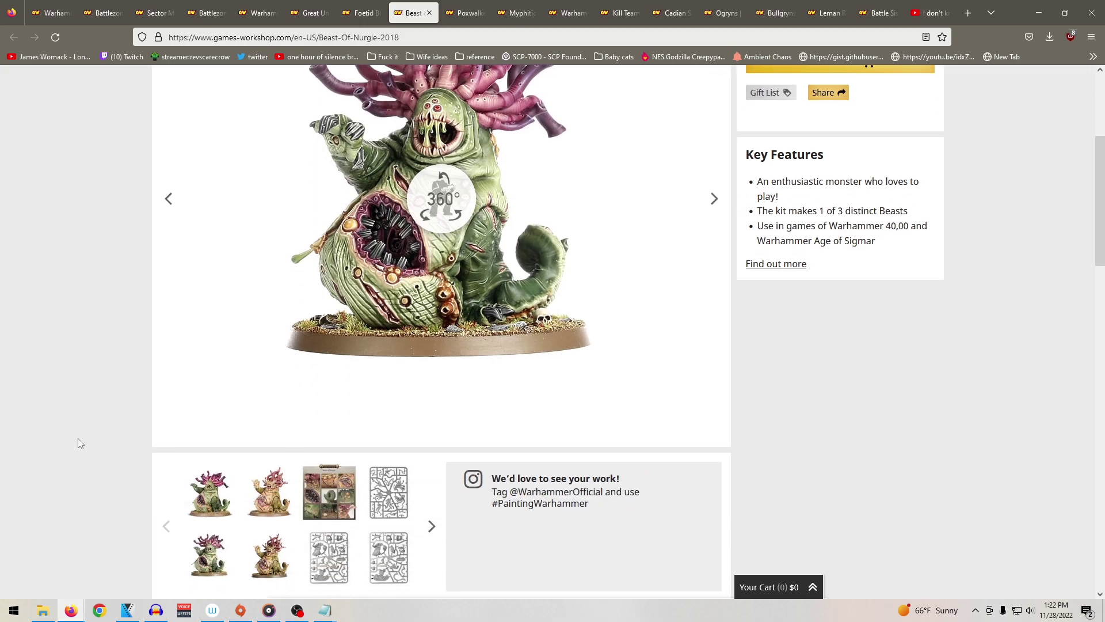
scroll(64, 455, up, 2)
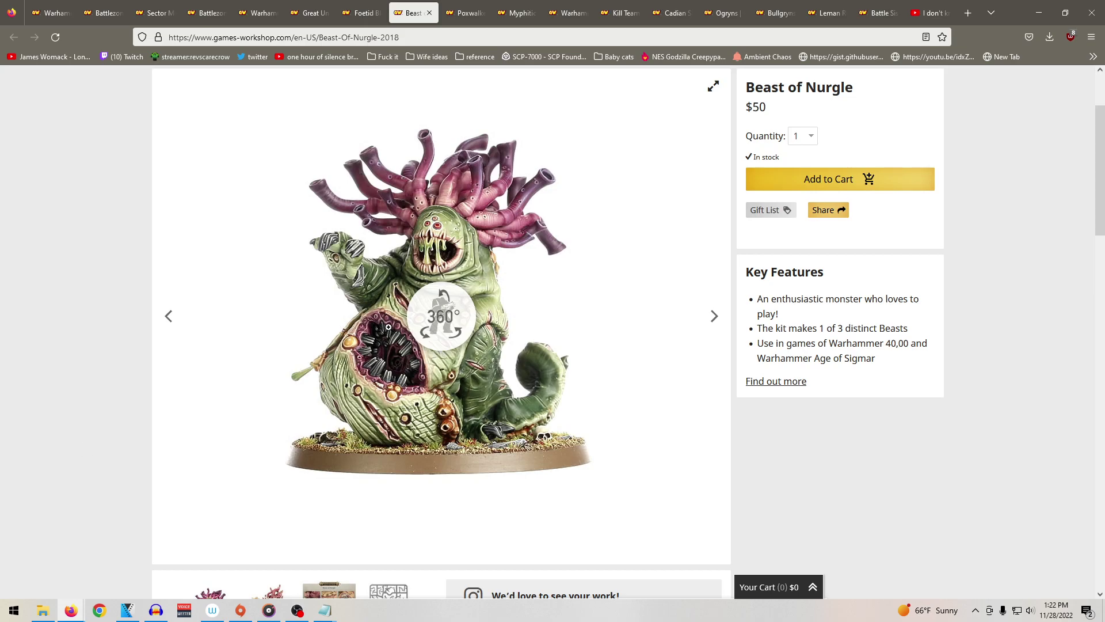
click(403, 345)
drag(403, 344, 202, 365)
click(202, 365)
drag(547, 369, 800, 395)
Step: Open the Poxwalkers page and enlarge its main group photo
click(467, 23)
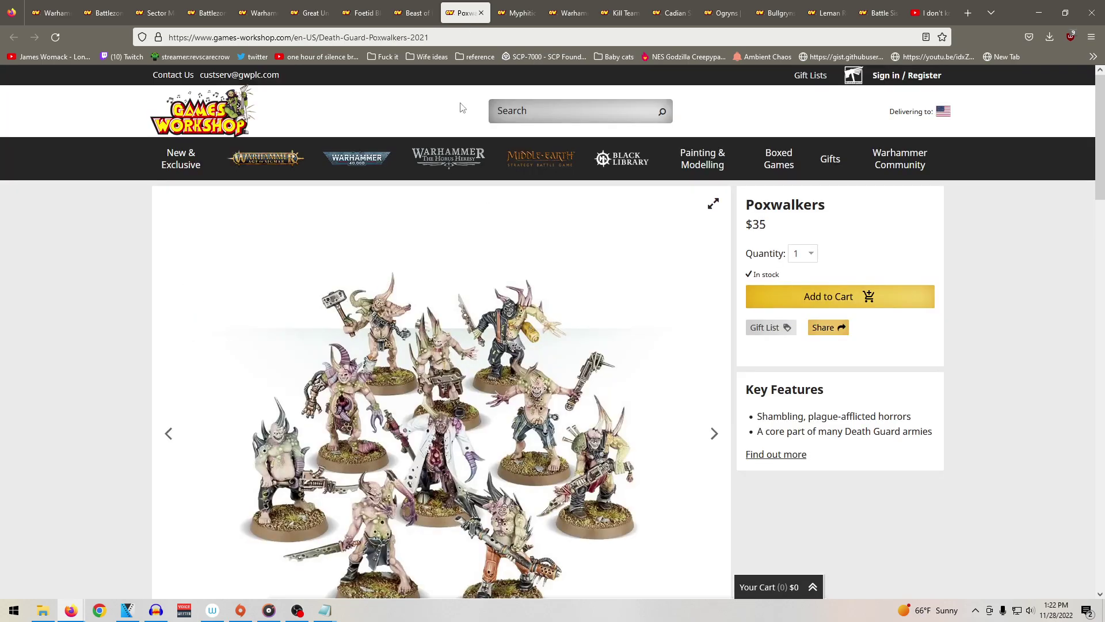
scroll(490, 345, down, 2)
click(490, 348)
scroll(490, 349, down, 3)
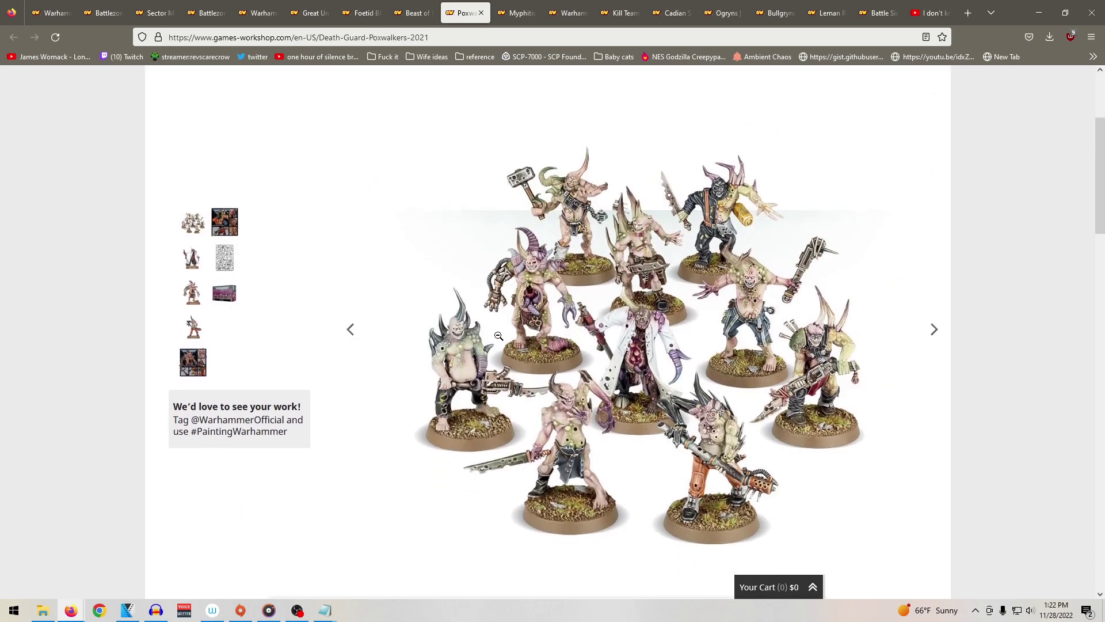
scroll(495, 334, up, 2)
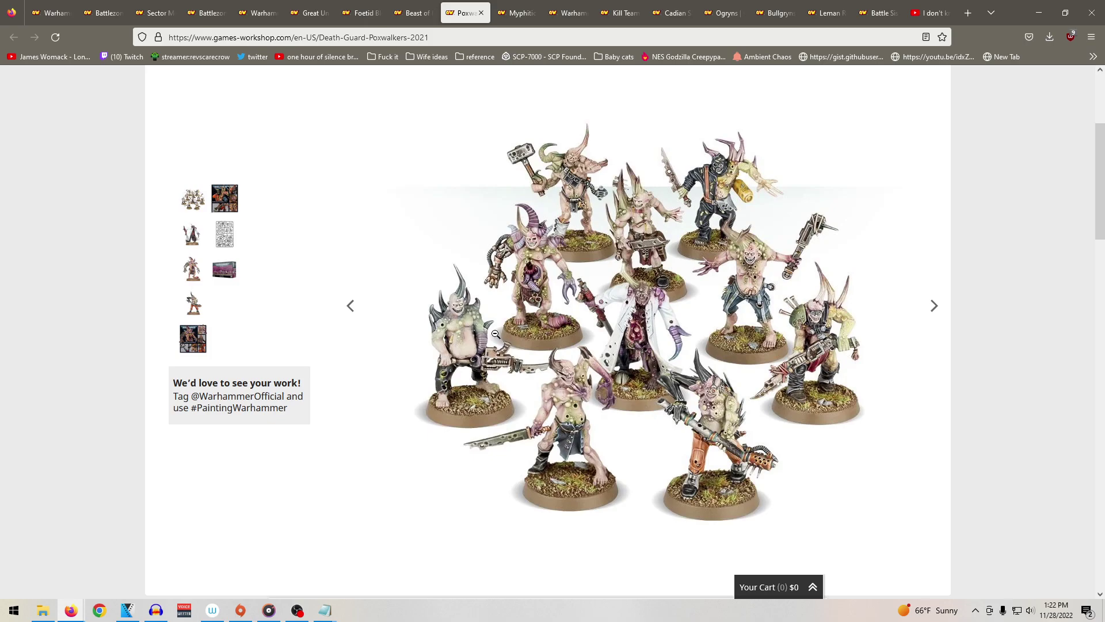
Step: View the Myphitic Blight-hauler product page and its main photo
click(512, 20)
scroll(461, 303, down, 2)
scroll(463, 346, up, 1)
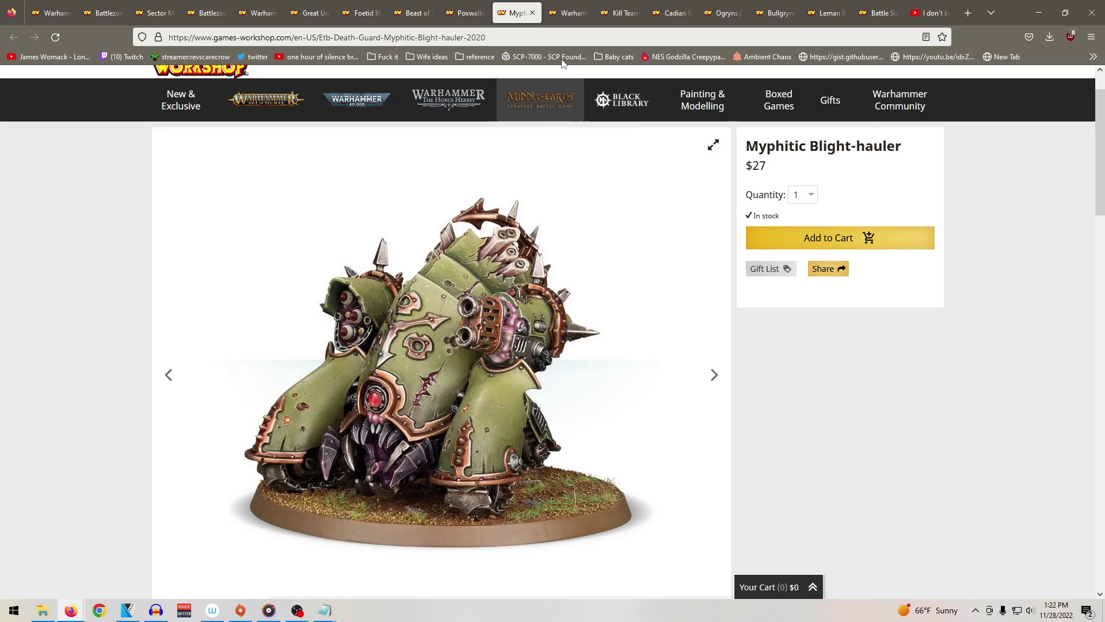
Step: Open the Battle Sisters Squad product from the Warhammer 40,000 listing and view its main photo
click(569, 12)
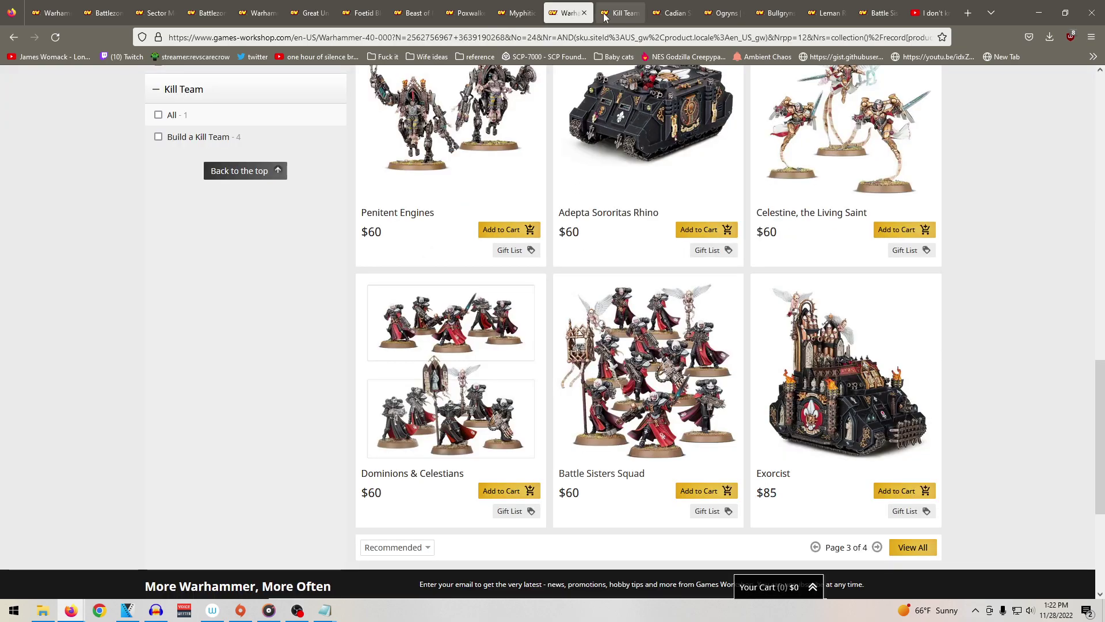
click(643, 372)
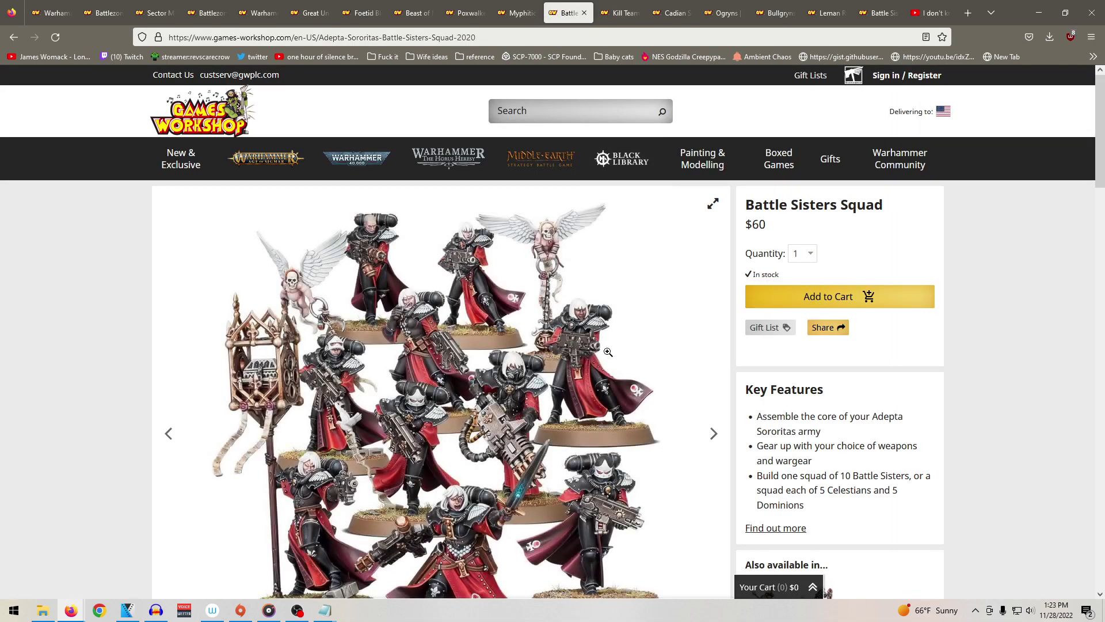
scroll(611, 357, down, 2)
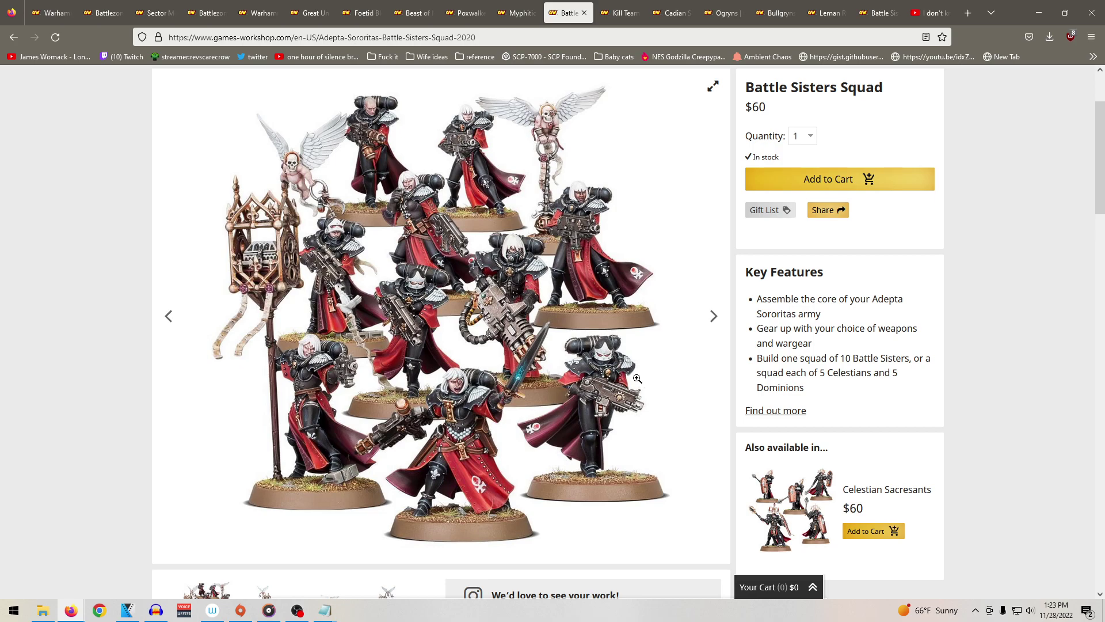
Step: Look through the Veteran Guardsmen, Cadian Shock Troops, Ogryns, Bullgryns and Leman Russ product pages
click(612, 10)
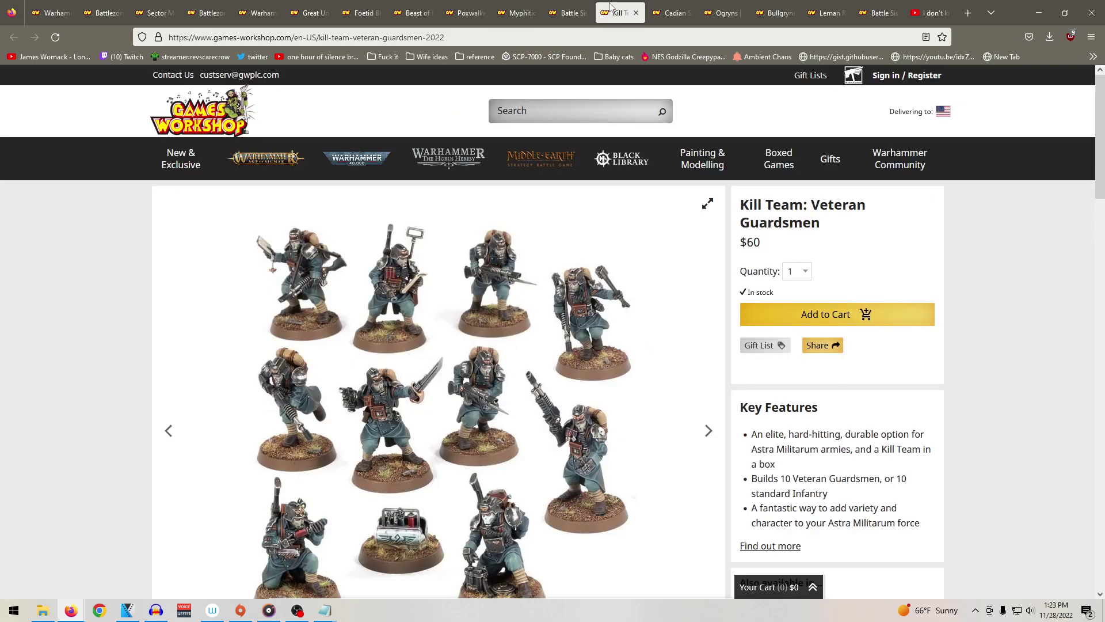
click(679, 14)
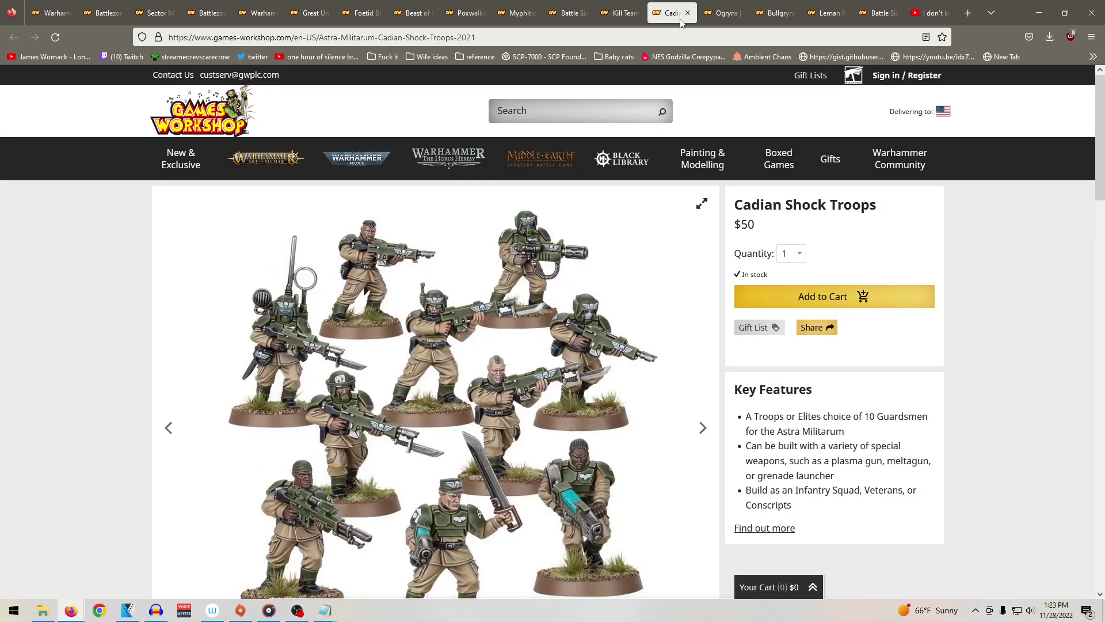
click(727, 16)
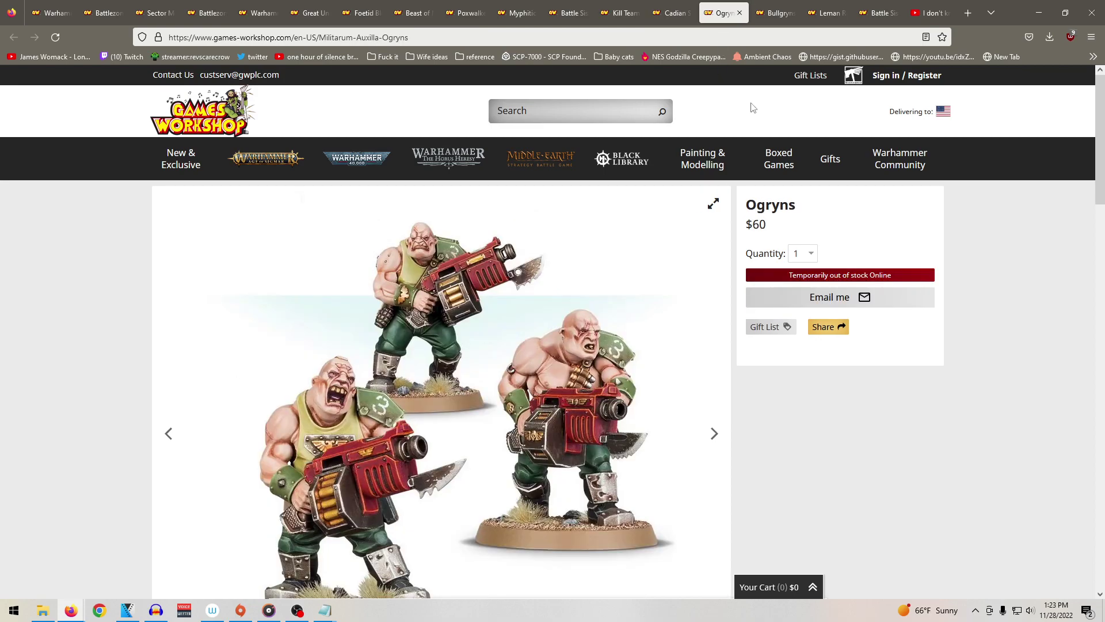
click(772, 15)
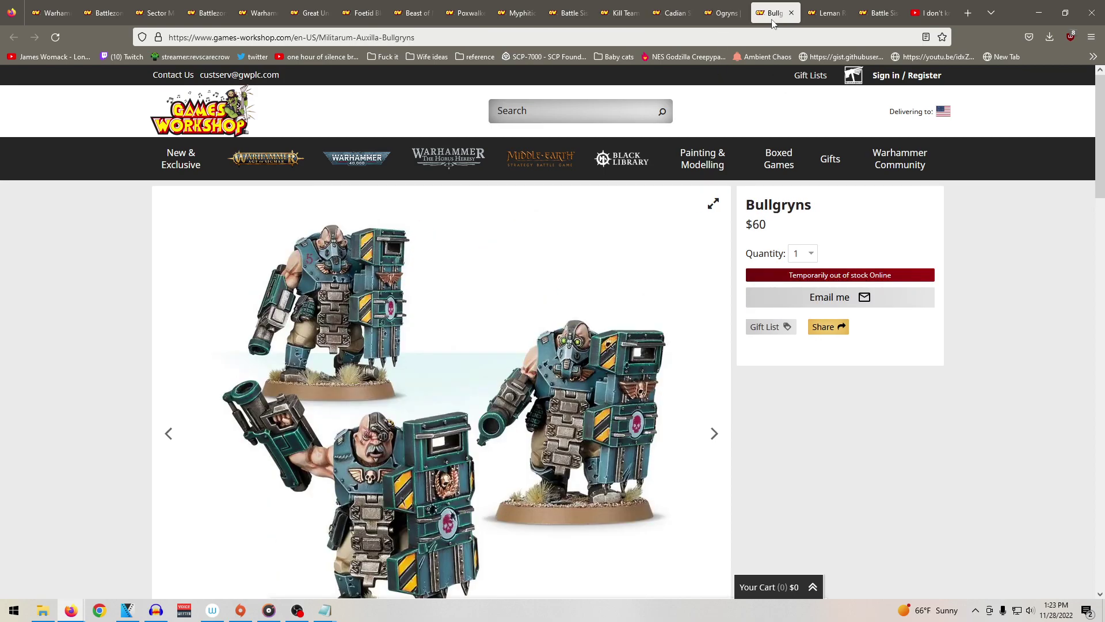
click(832, 14)
Step: Close the duplicate Battle Sisters Squad page and the YouTube video page at the end of the open tabs
click(879, 13)
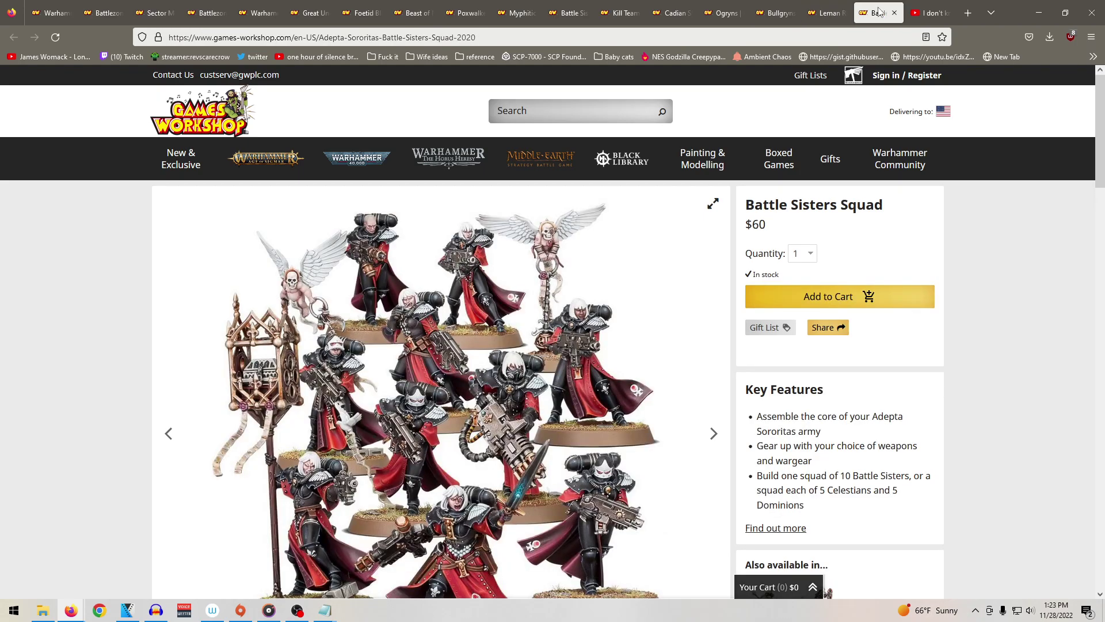
click(894, 13)
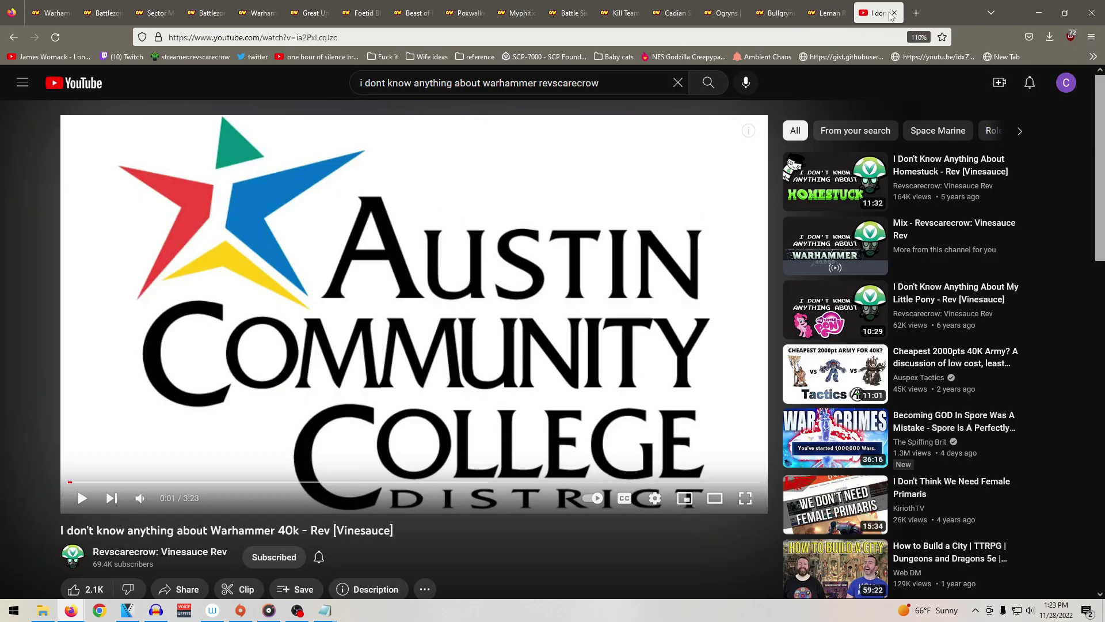
click(894, 13)
Step: Go back to the terrain pages and view the Sector Mechanicus Sacristan Forgeshrine and the Battlezone: Mechanicus – Galvanic Magnavent
click(326, 13)
click(262, 13)
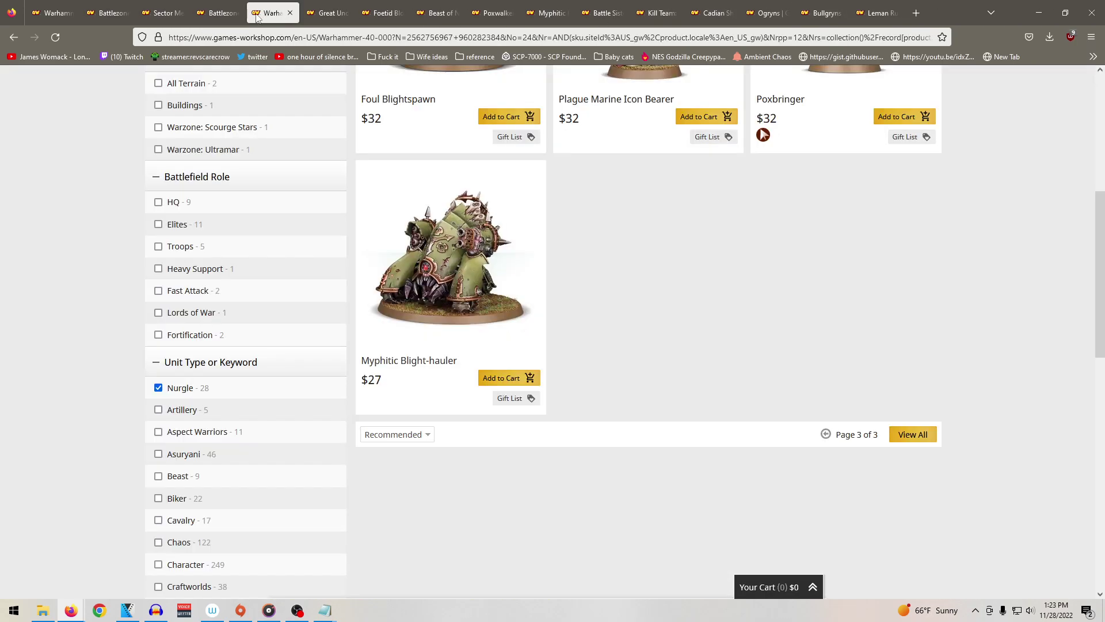
click(222, 13)
click(166, 15)
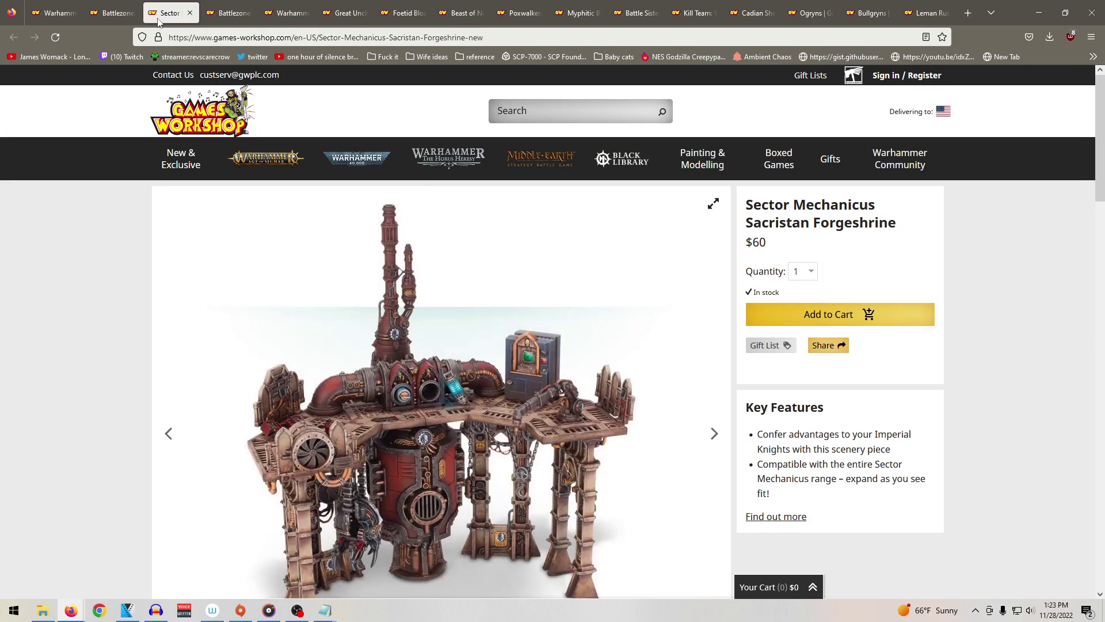
scroll(271, 185, down, 2)
click(229, 14)
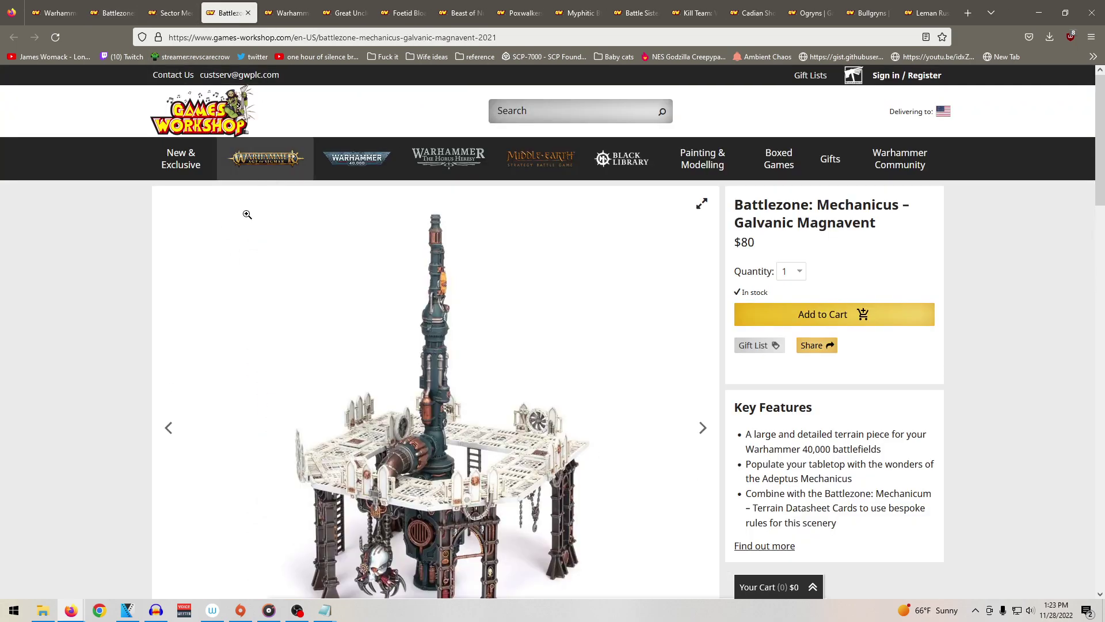
scroll(247, 222, down, 3)
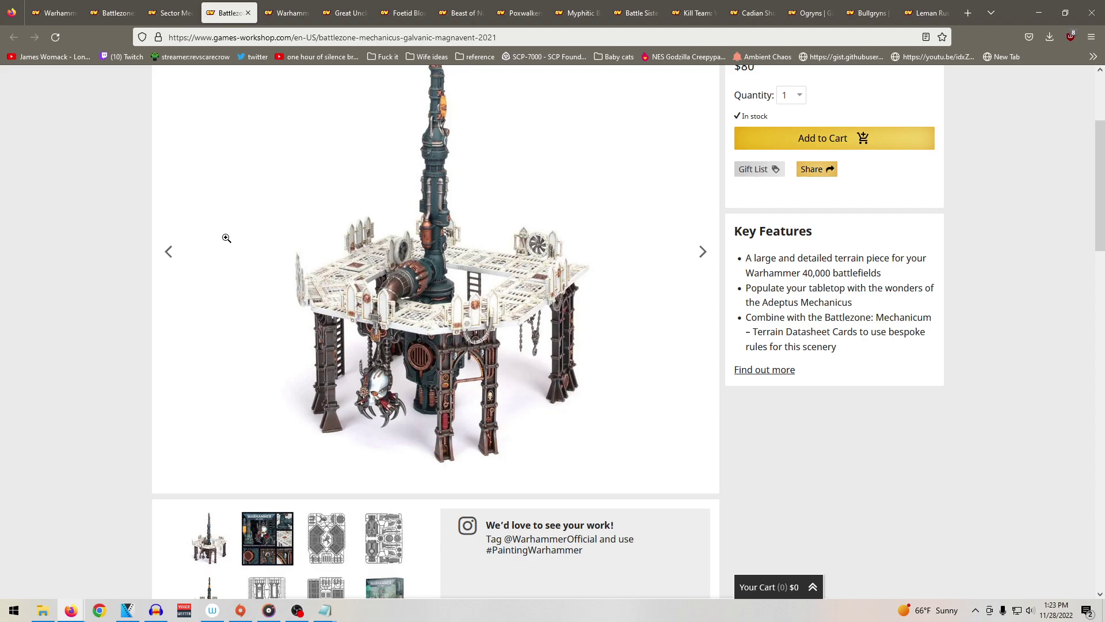
Step: Compare the Munitorum Armoured Containers with the Sacristan Forgeshrine and Galvanic Magnavent, and return to the terrain listing
click(184, 5)
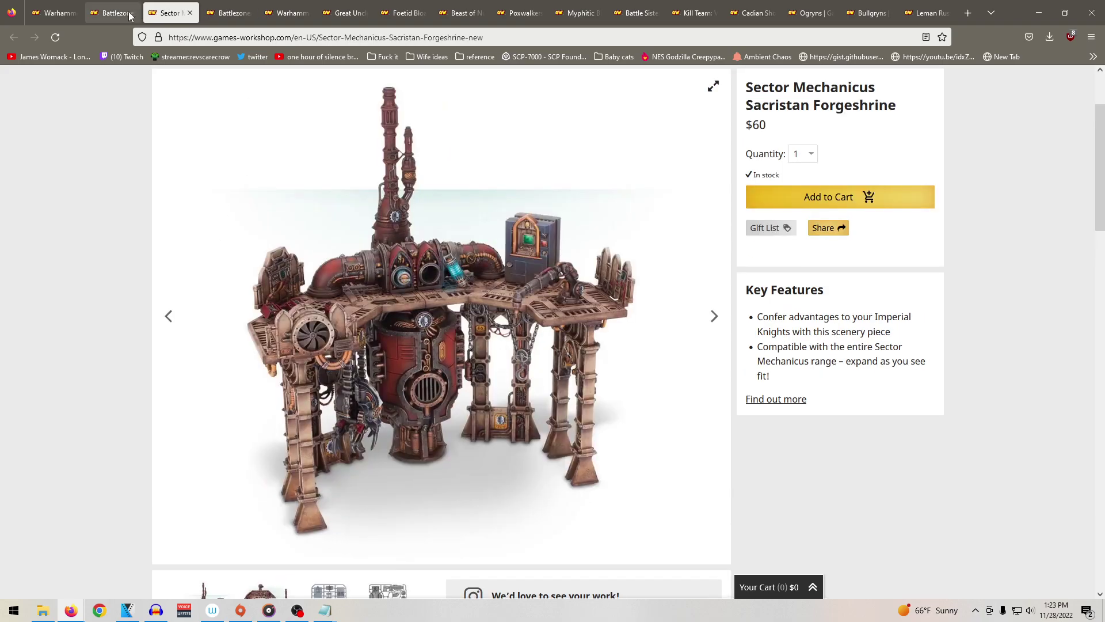
click(113, 12)
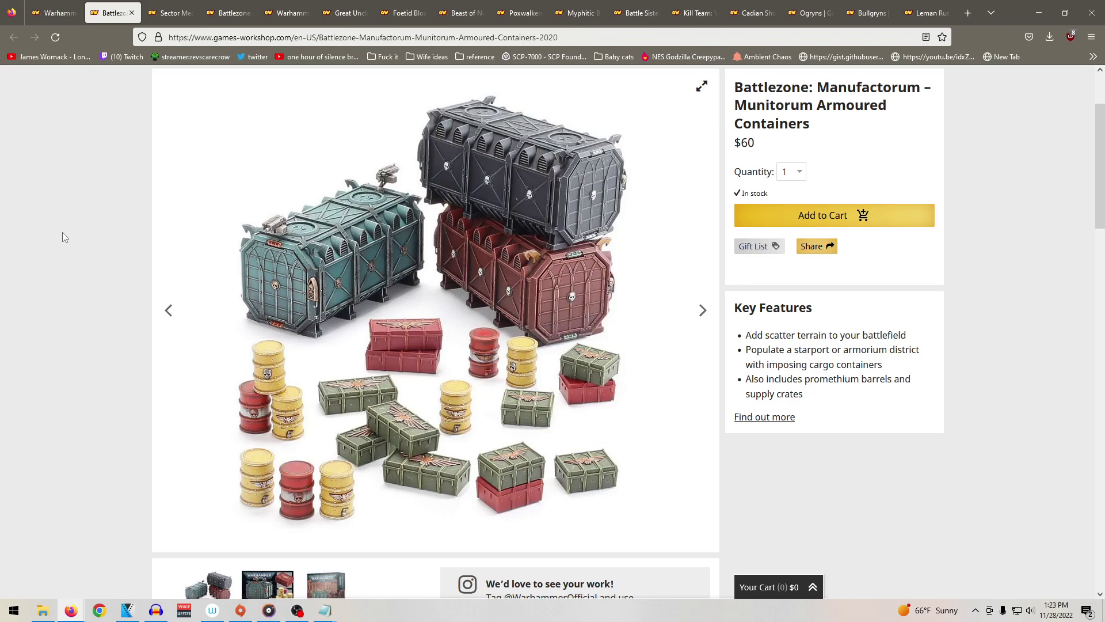
click(170, 13)
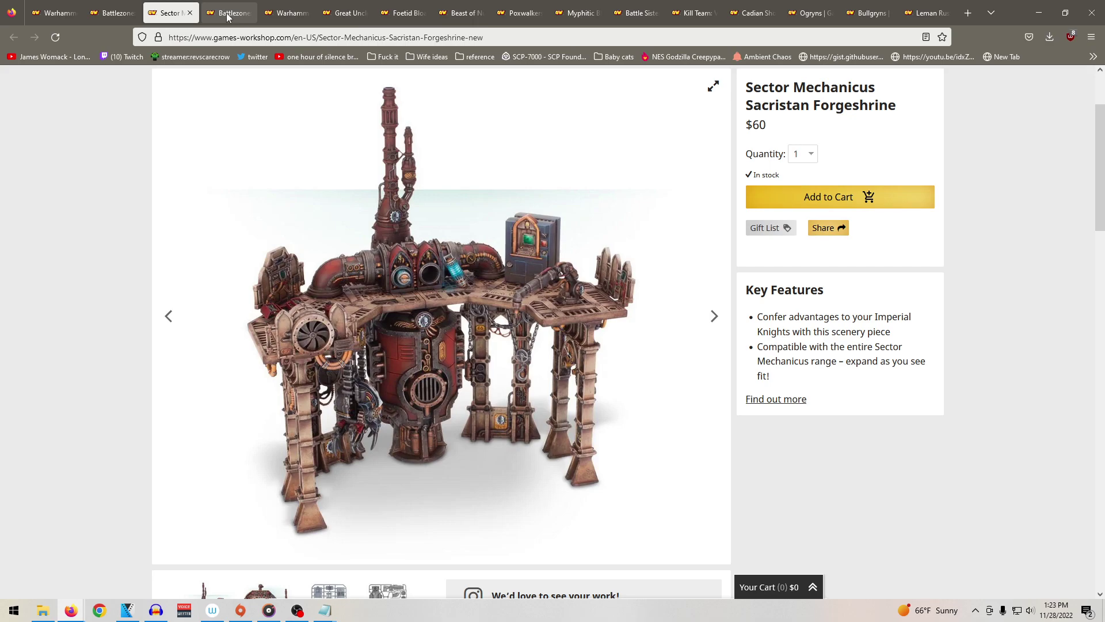
click(227, 14)
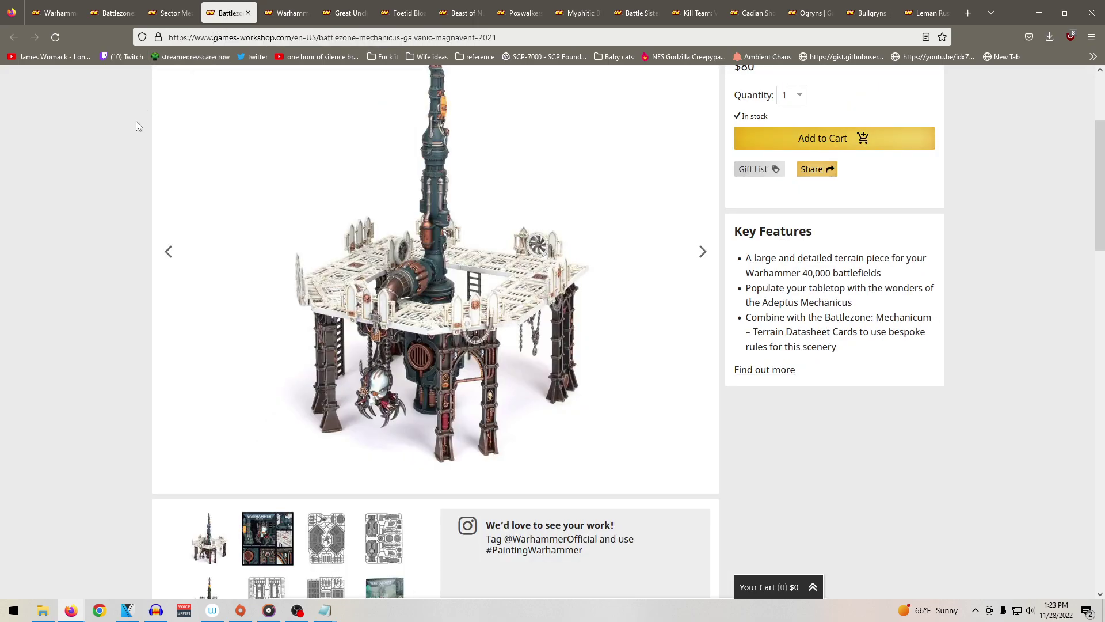
click(57, 13)
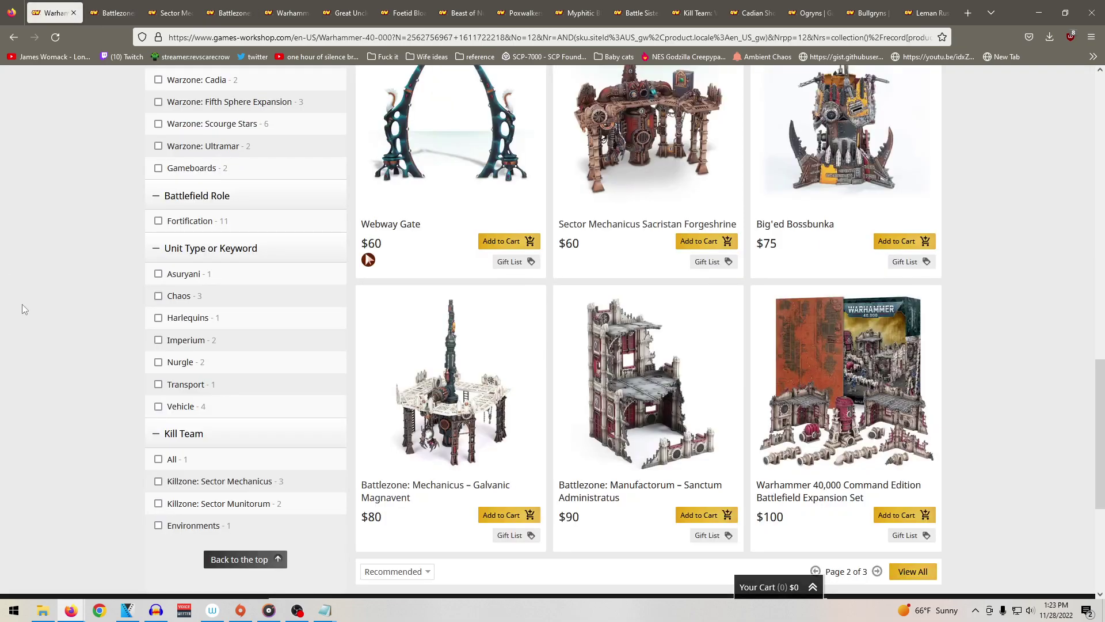
Step: Leave the terrain listing and view the Sector Mechanicus Sacristan Forgeshrine product page again
scroll(115, 373, up, 3)
scroll(90, 375, down, 1)
key(ctrl+Tab)
key(ctrl+Tab)
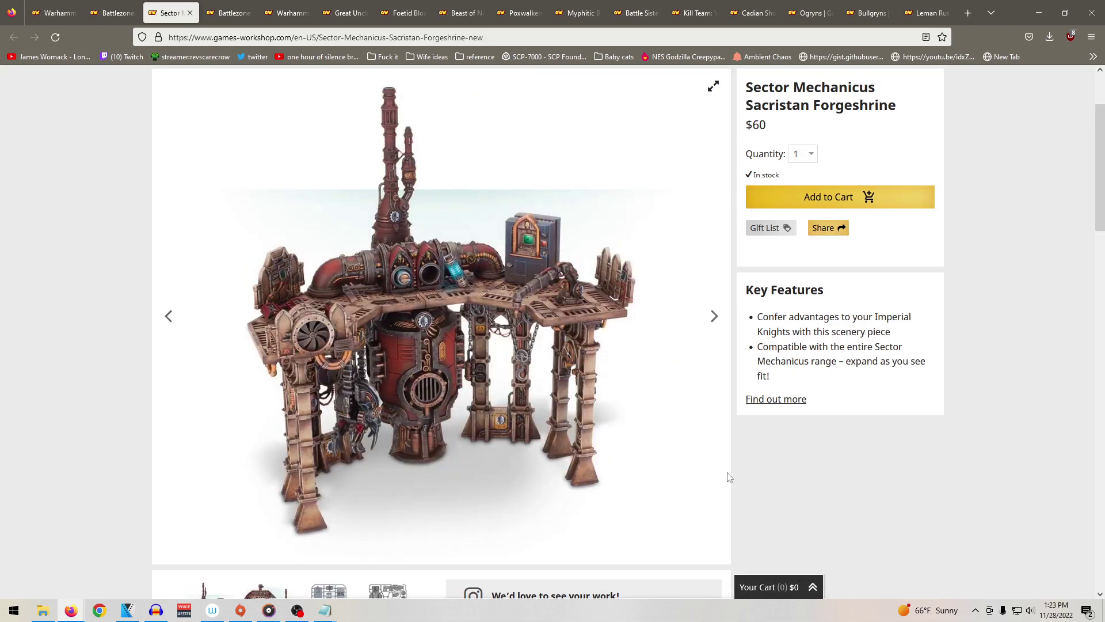
Step: Minimize the browser, switch to Audacity and move its window down over the VEGAS Pro project
click(1039, 13)
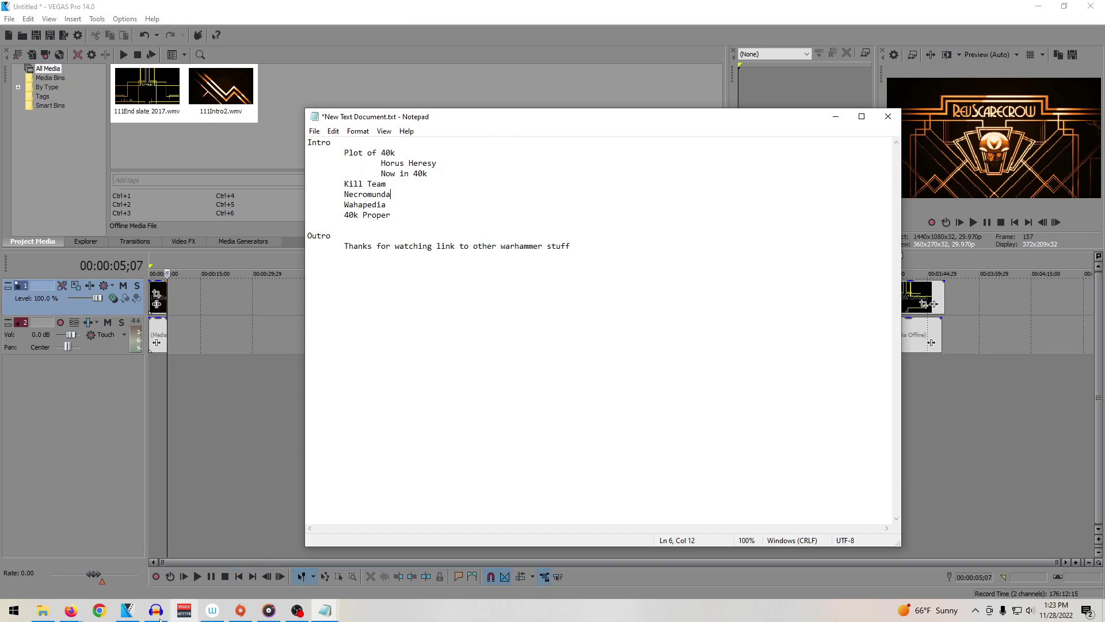
click(156, 610)
drag(413, 7, 392, 129)
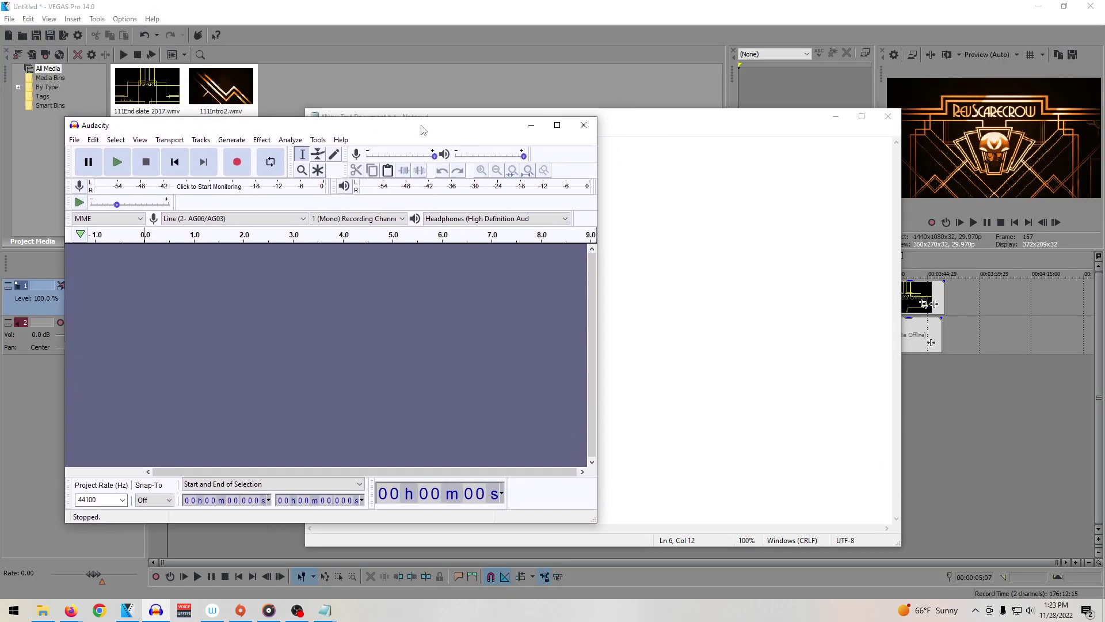
drag(606, 121, 1104, 124)
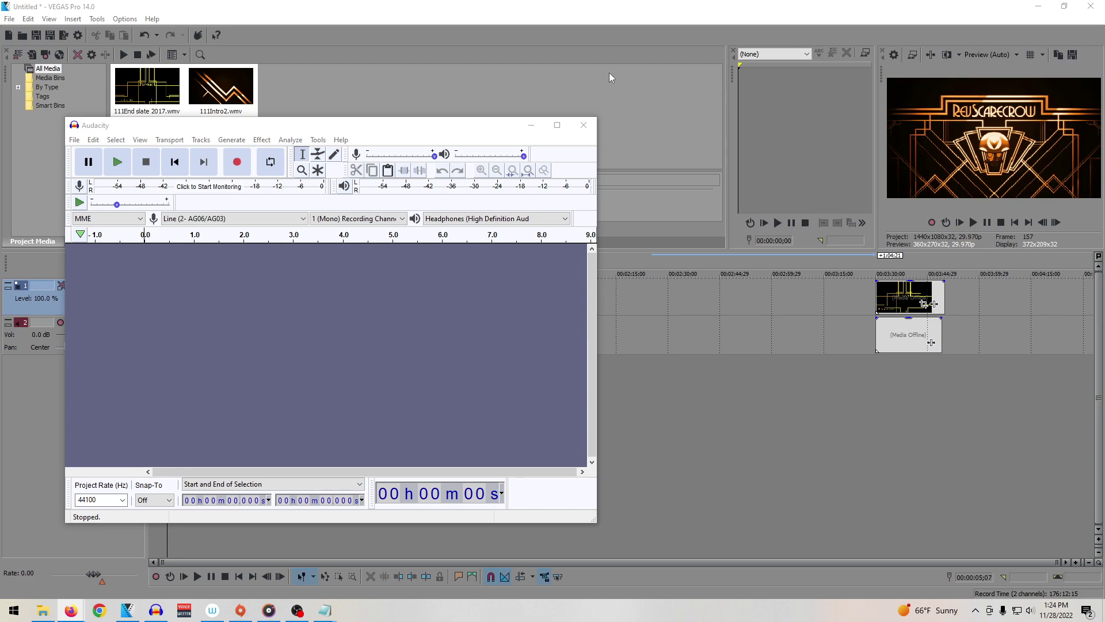
Step: Switch to the browser's Fulgrim image results and preview the Games Workshop, YouTube, Goodreads, DakkaDakka, Reddit and Villains Wiki images
key(alt+Tab)
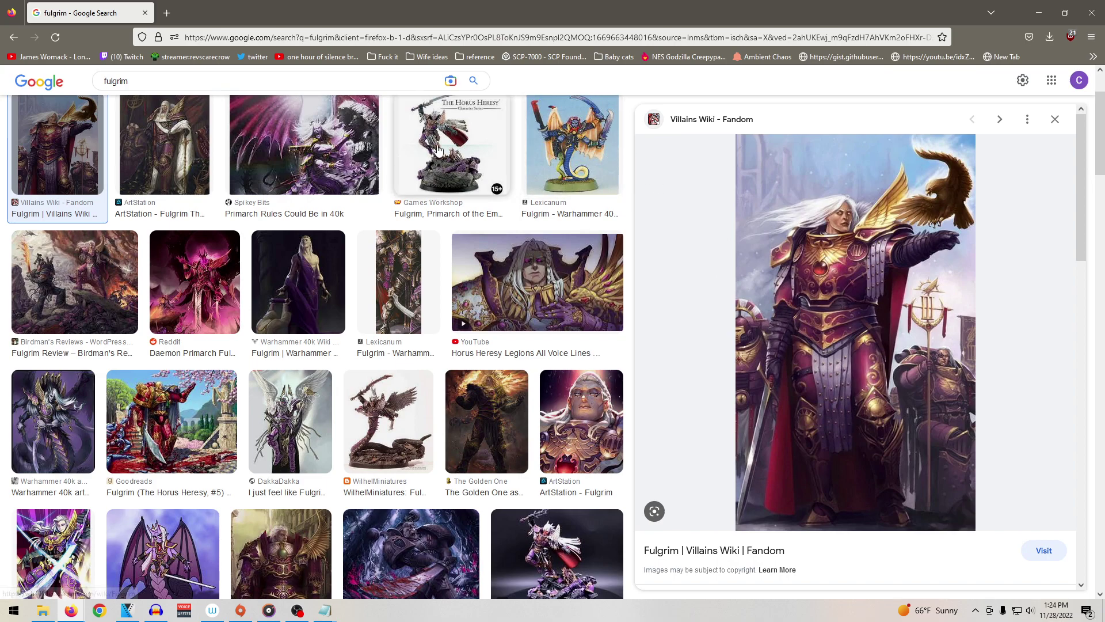
click(460, 166)
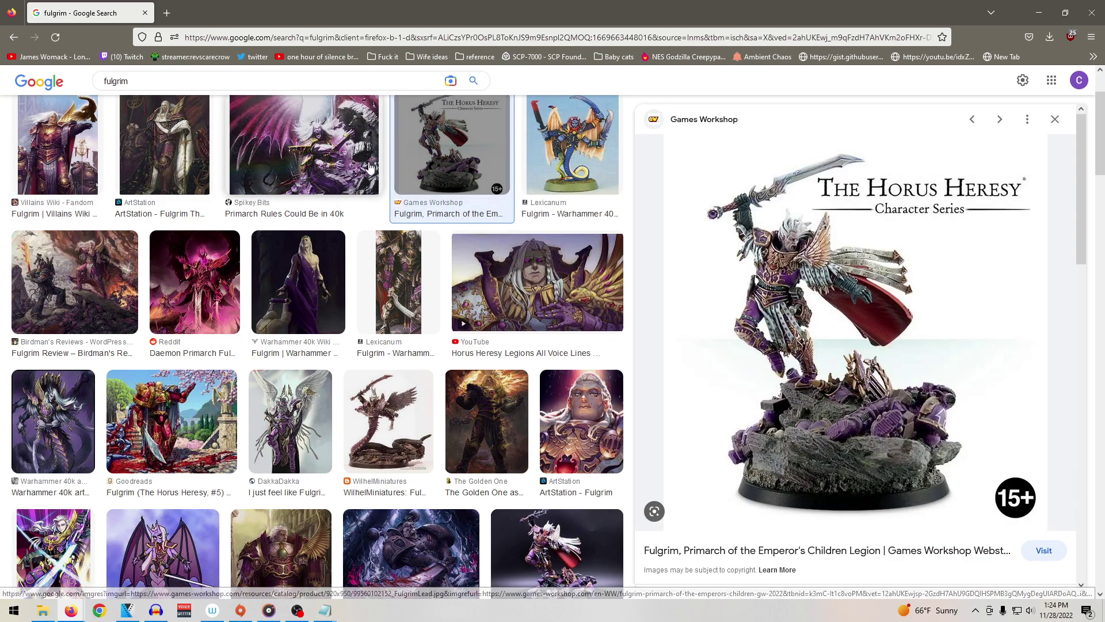
click(511, 293)
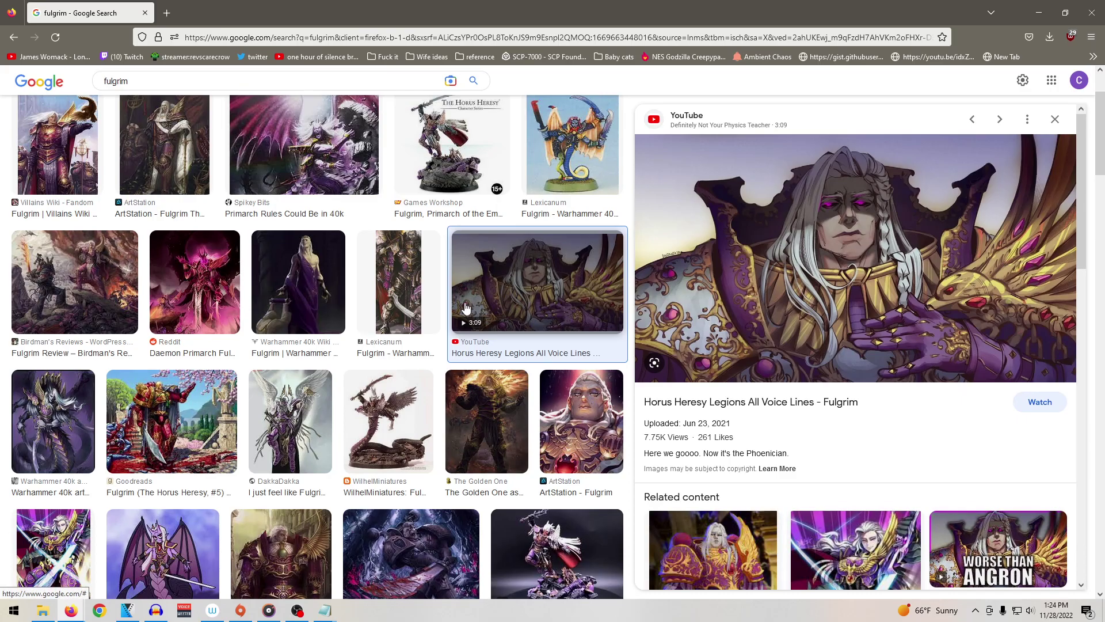
click(173, 419)
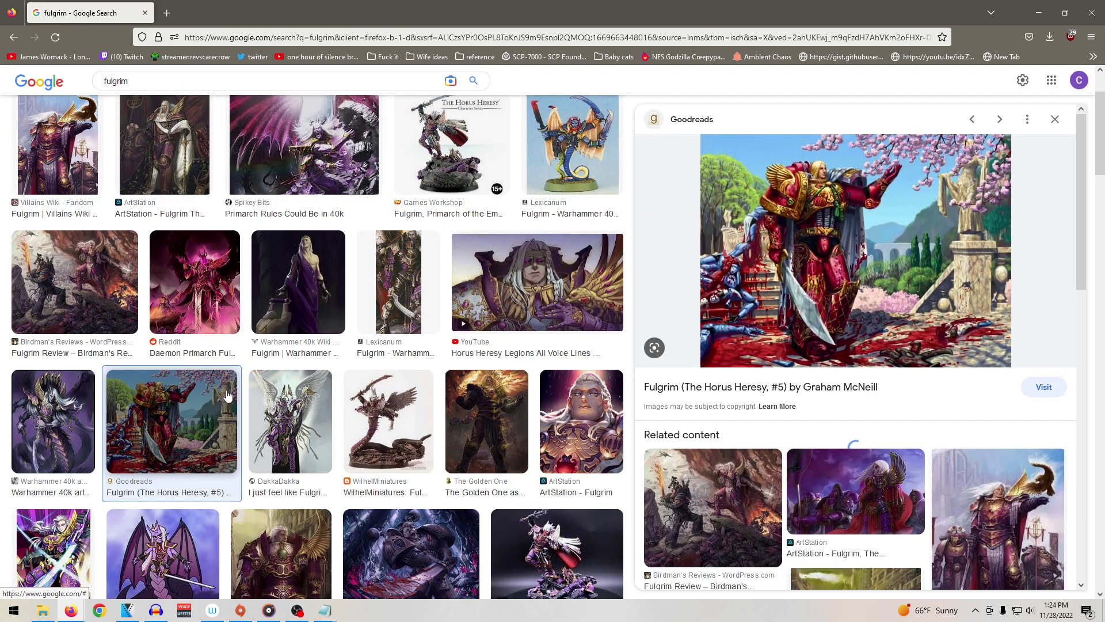
click(298, 394)
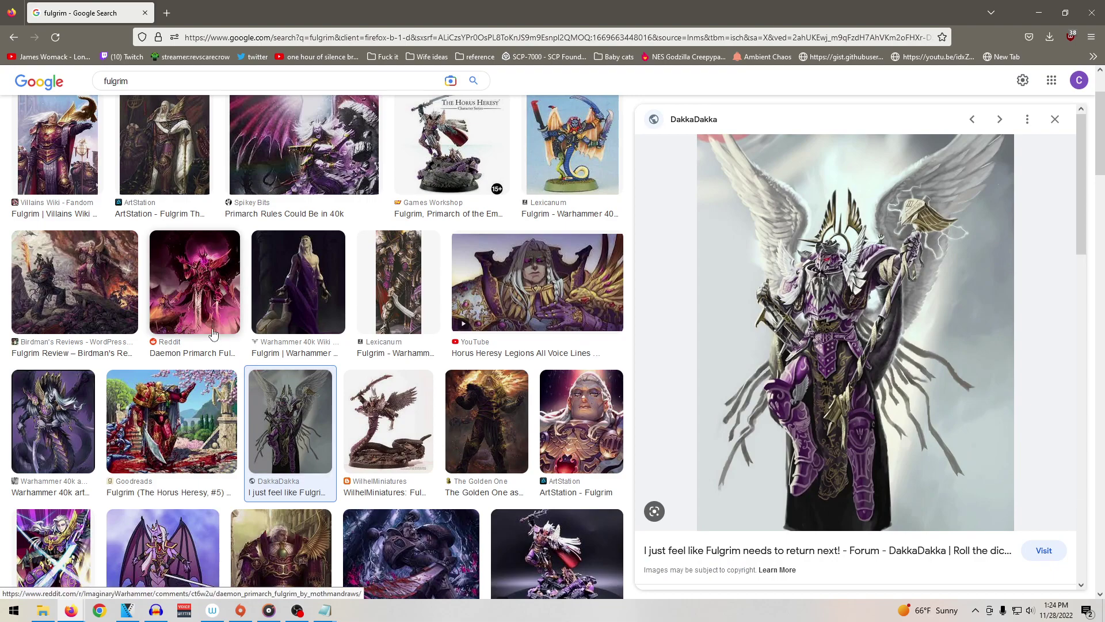
click(230, 245)
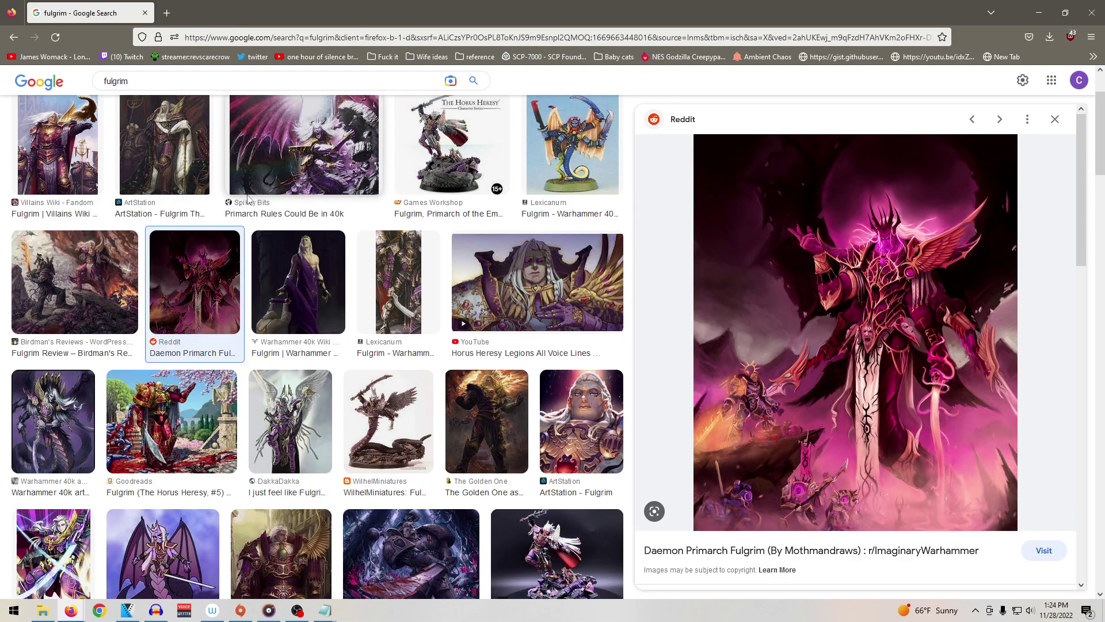
click(74, 163)
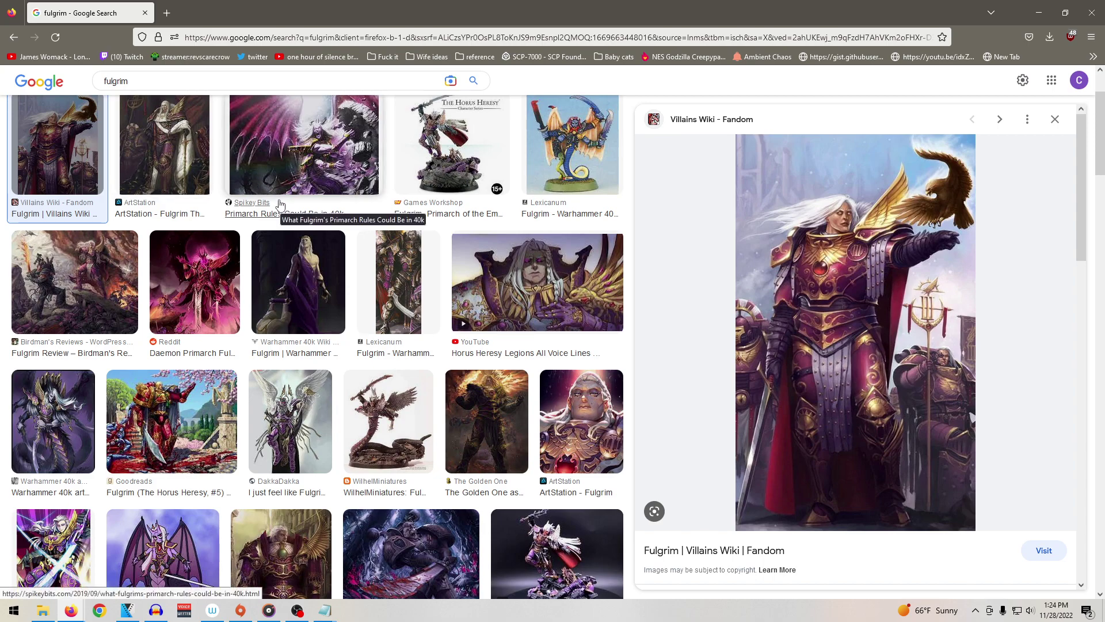
Step: Preview the WilhelMiniatures daemon primarch Fulgrim model and look through the rest of the Fulgrim image results
click(392, 415)
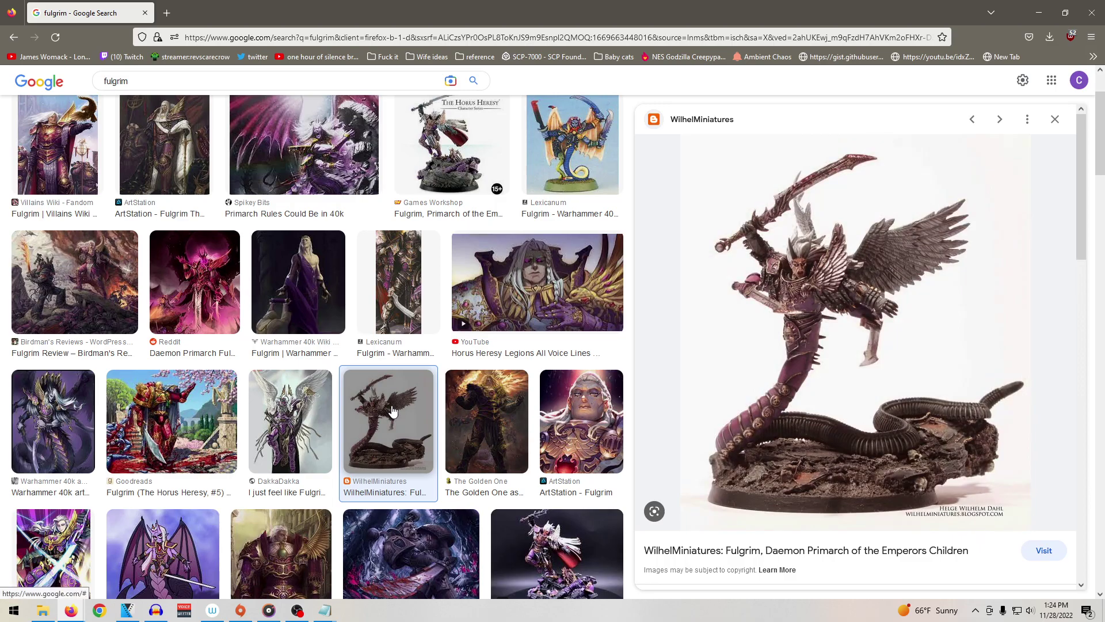
scroll(538, 372, down, 5)
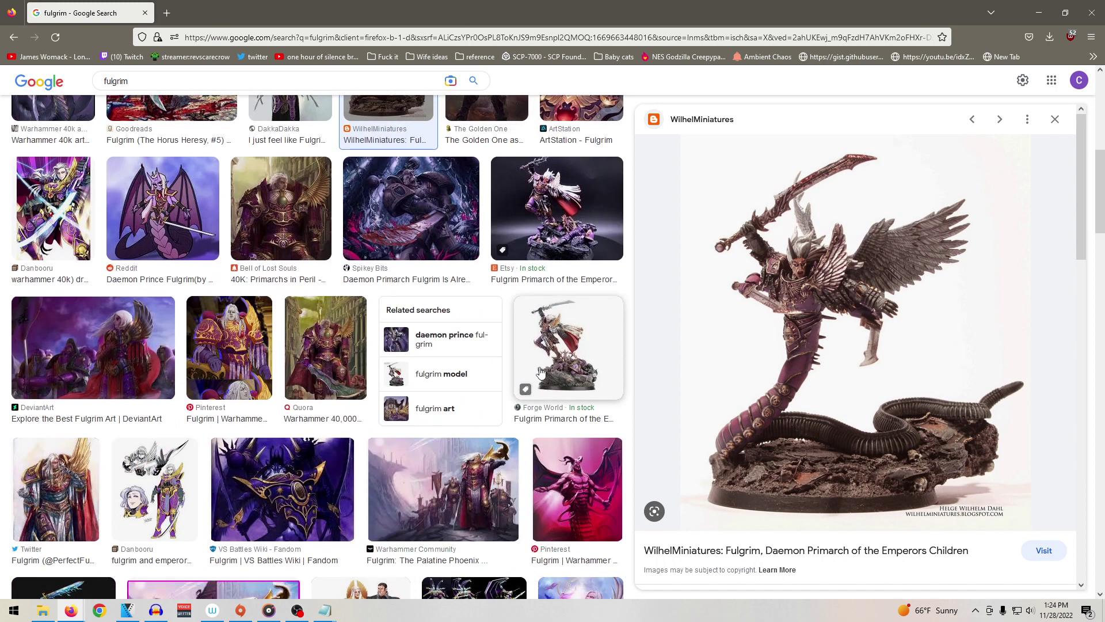
scroll(541, 366, up, 10)
scroll(465, 269, down, 9)
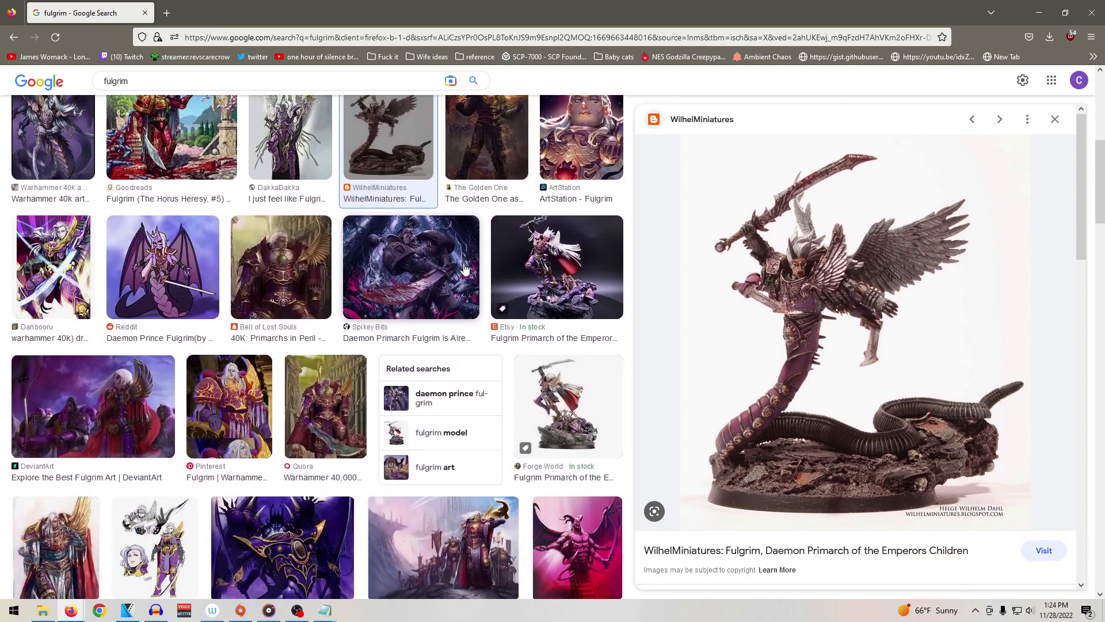
scroll(211, 398, down, 5)
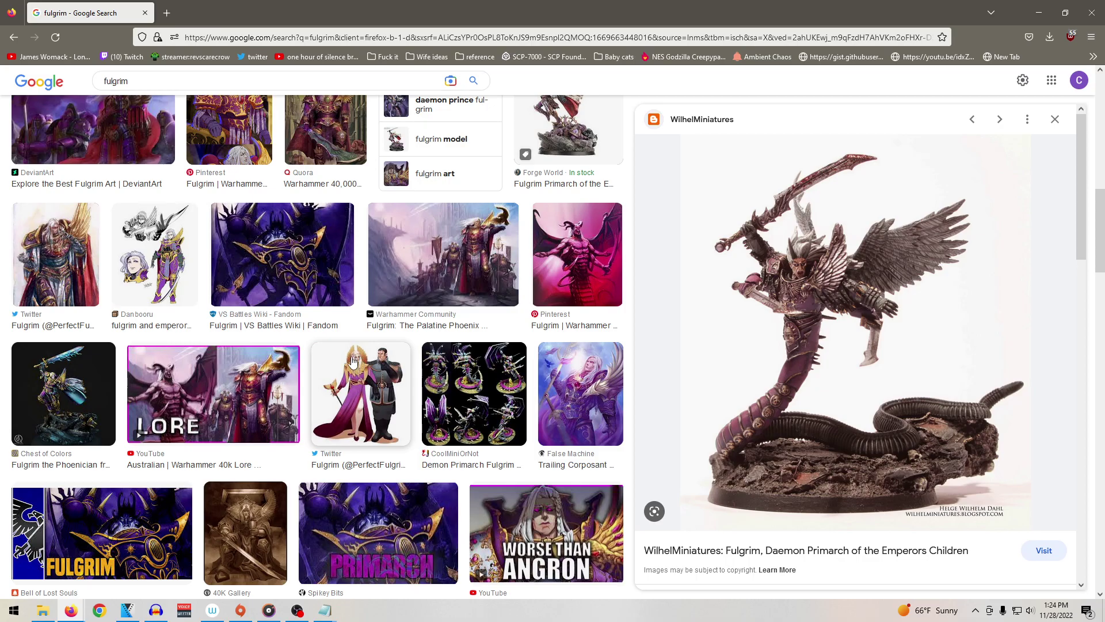
scroll(349, 362, up, 10)
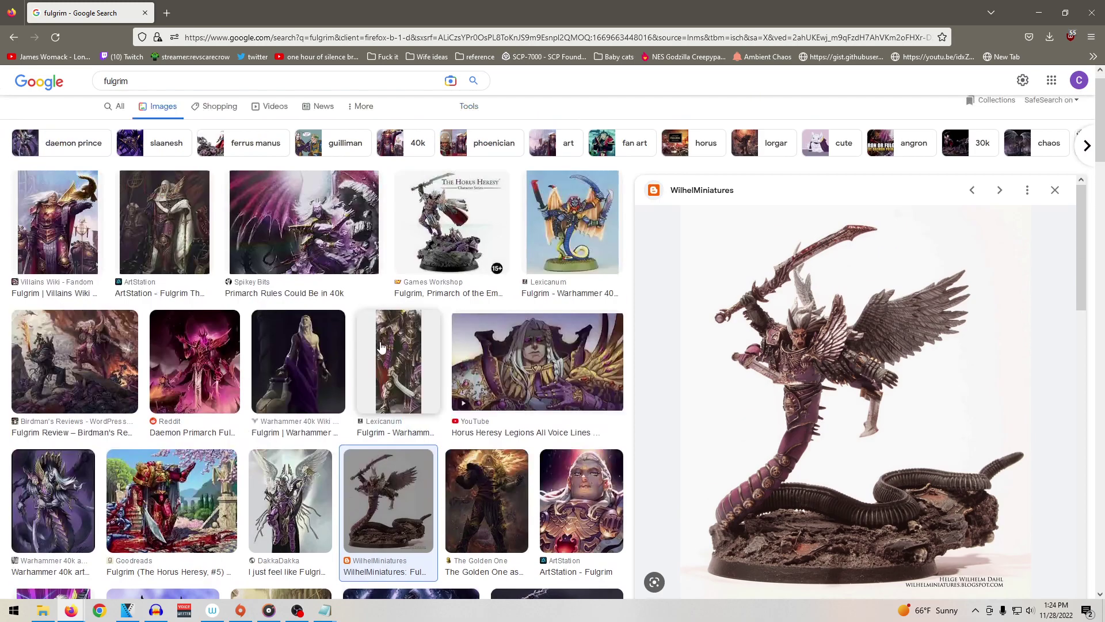
Step: Preview the ArtStation Fulgrim The Phoenician artwork and the old Fulgrim miniature from Lexicanum
click(164, 233)
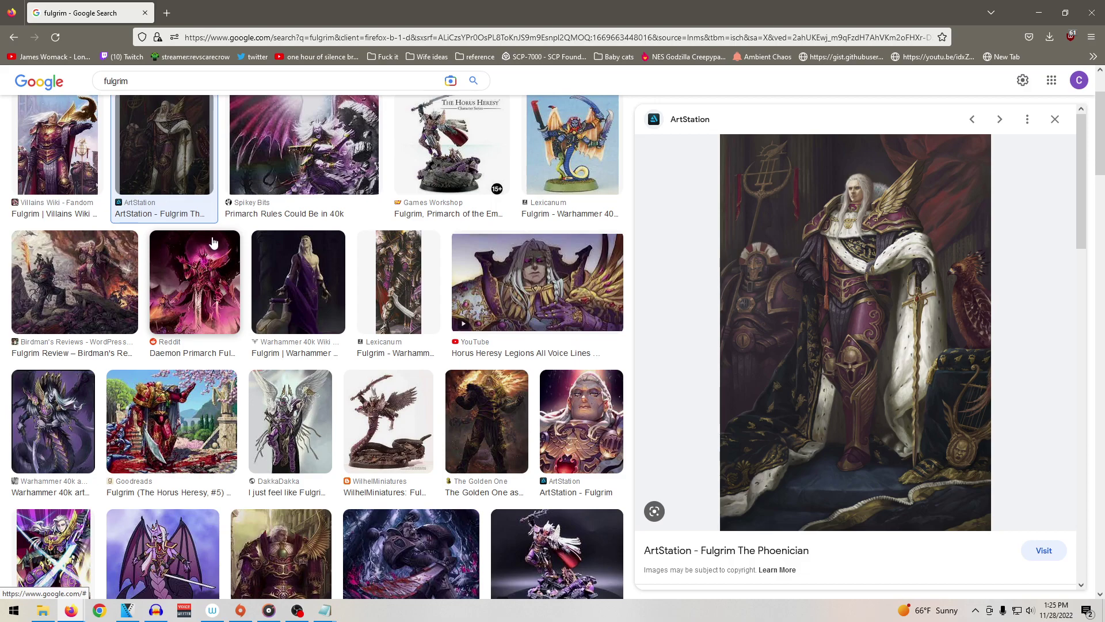
click(578, 162)
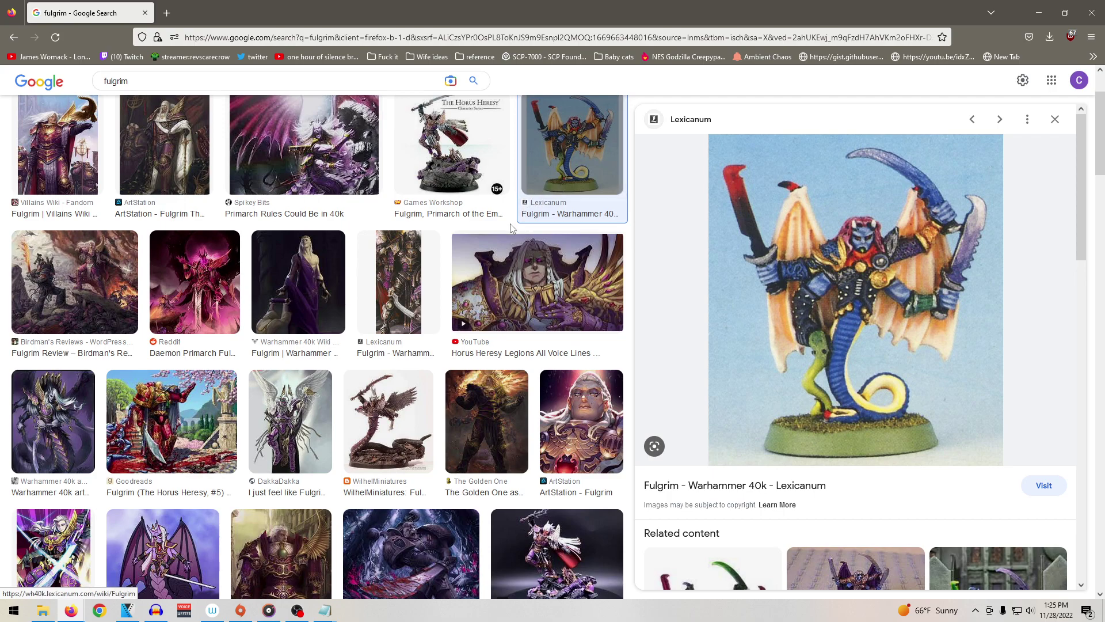
scroll(478, 266, up, 2)
scroll(479, 267, down, 1)
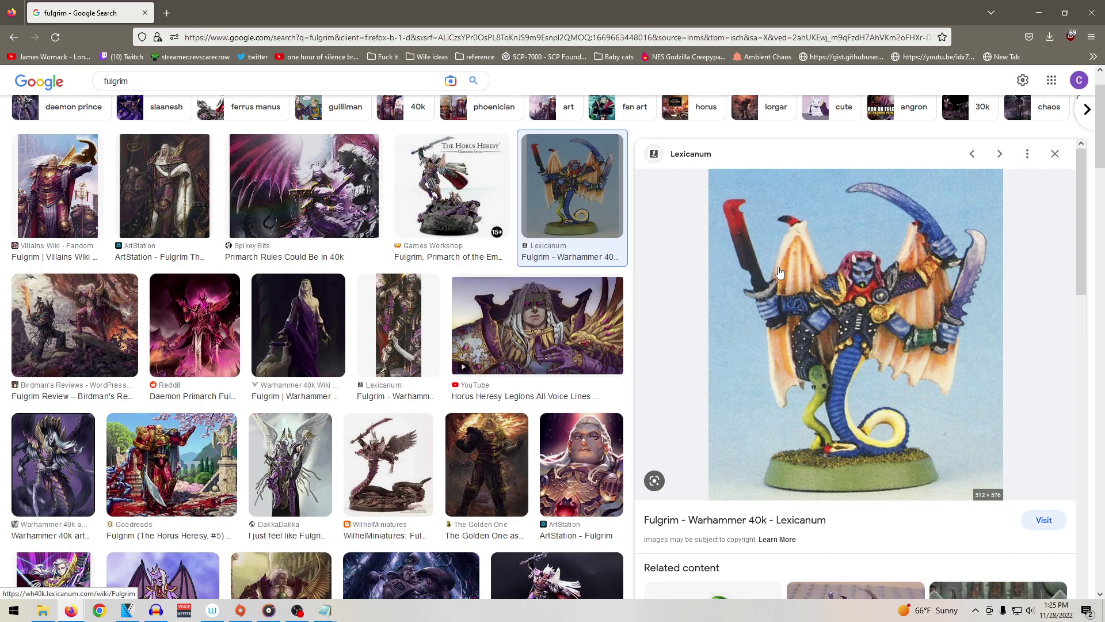
Step: Search Google in a new tab for "mortarion 40k old model" and show the image results
key(ctrl+t)
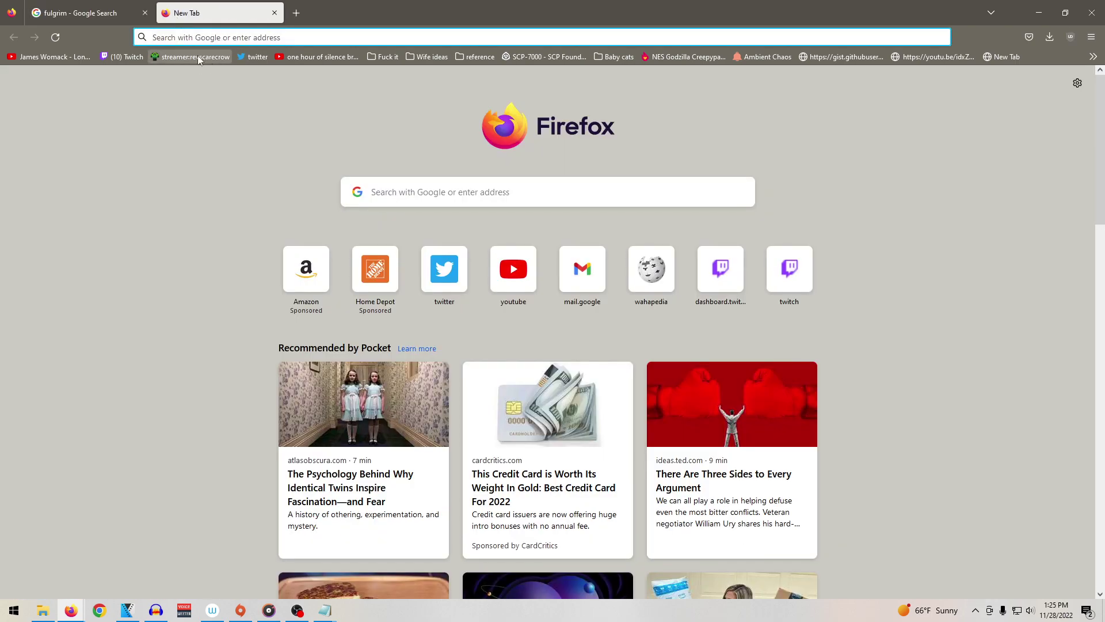
text(mortarian)
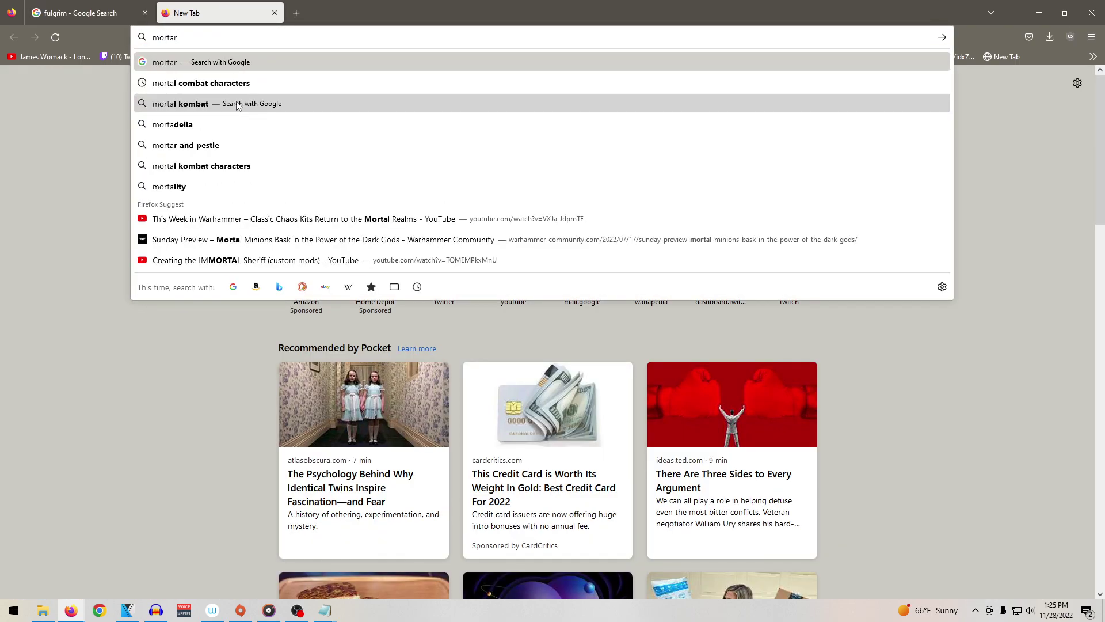
key(BackSpace)
key(BackSpace)
key(BackSpace)
text(on)
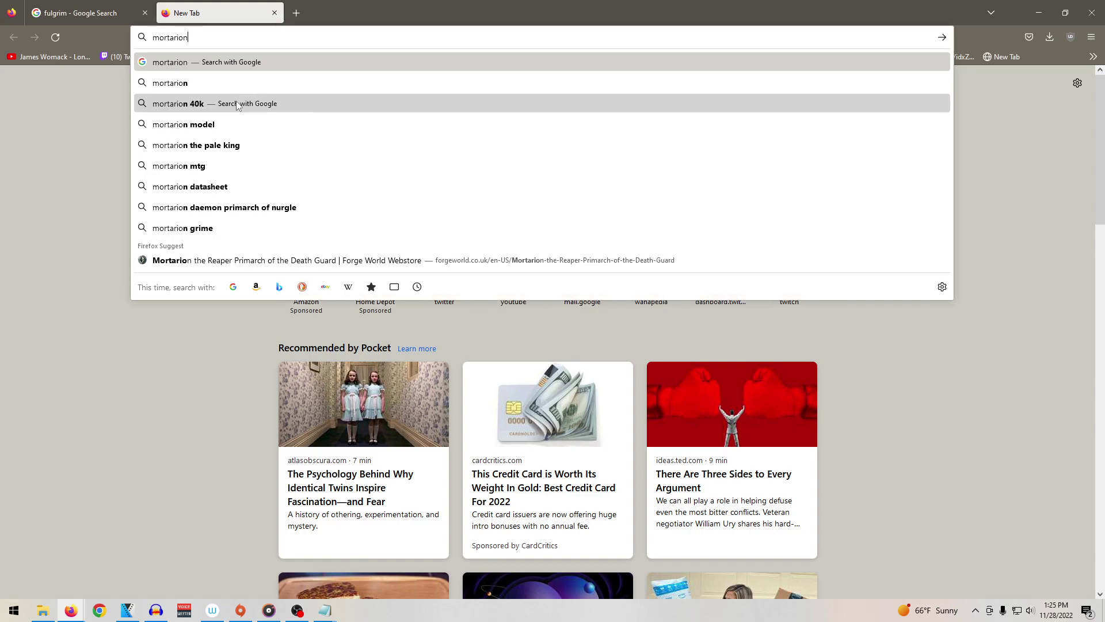
text( 40k old model)
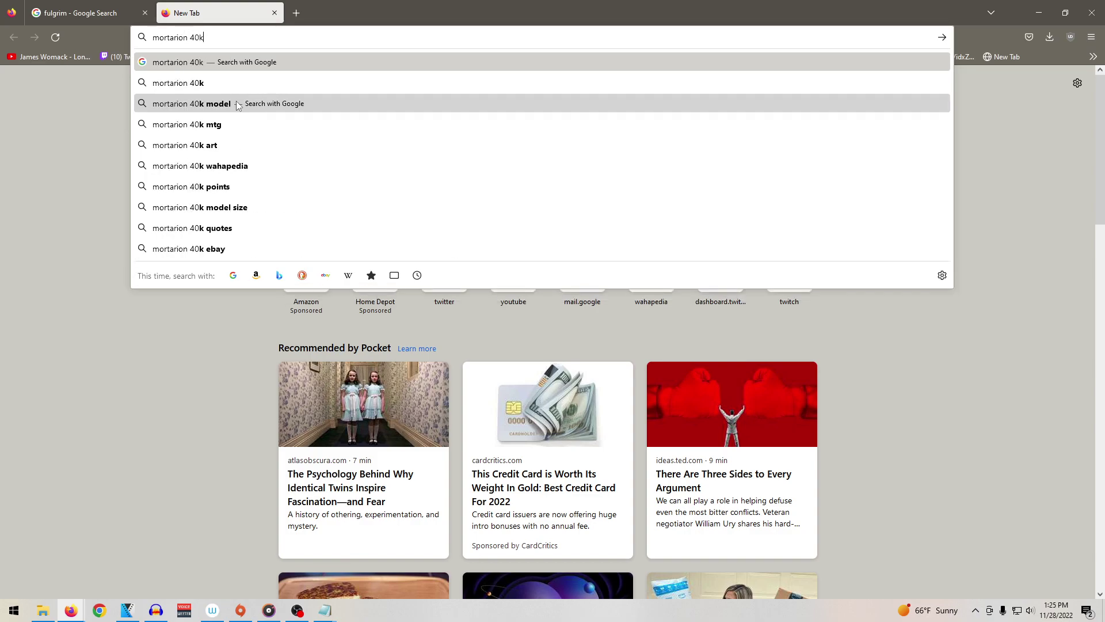
key(Return)
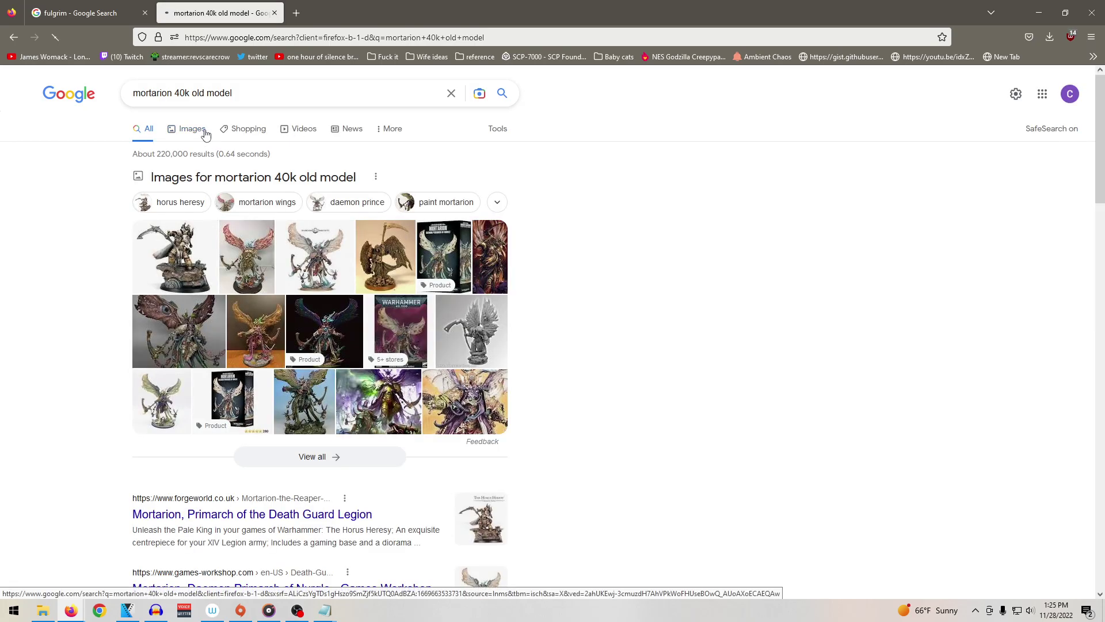
click(192, 130)
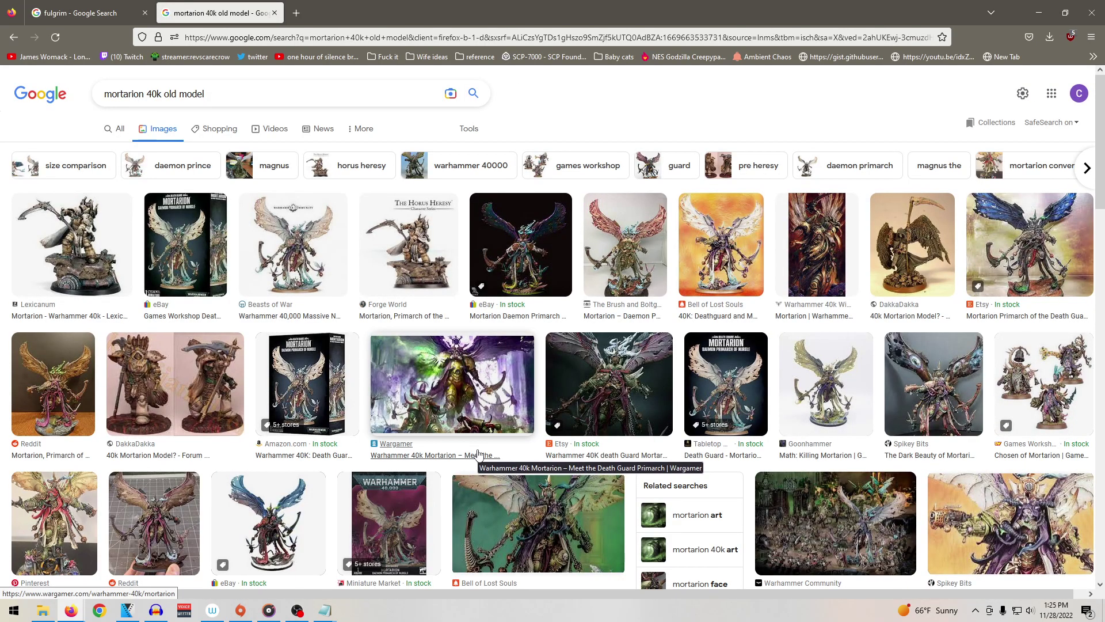
Step: Find and preview the old Mortarion miniature from Scent of a Gamer, and compare it with the Lexicanum Fulgrim miniature
scroll(351, 296, down, 1)
scroll(351, 296, down, 7)
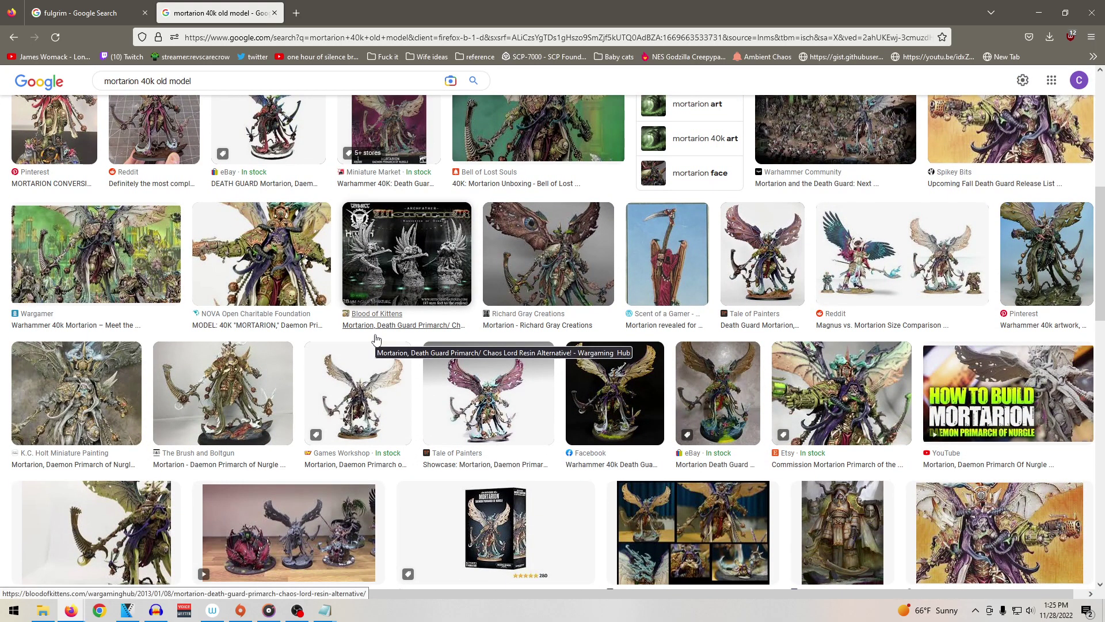
scroll(576, 276, down, 2)
scroll(634, 254, up, 2)
click(643, 246)
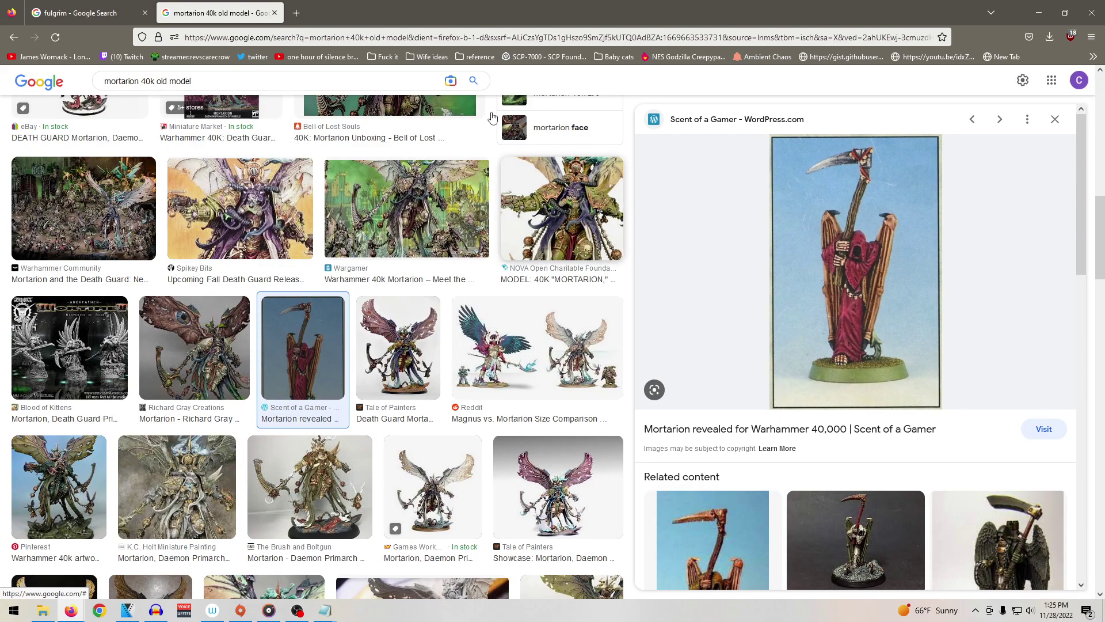
click(65, 7)
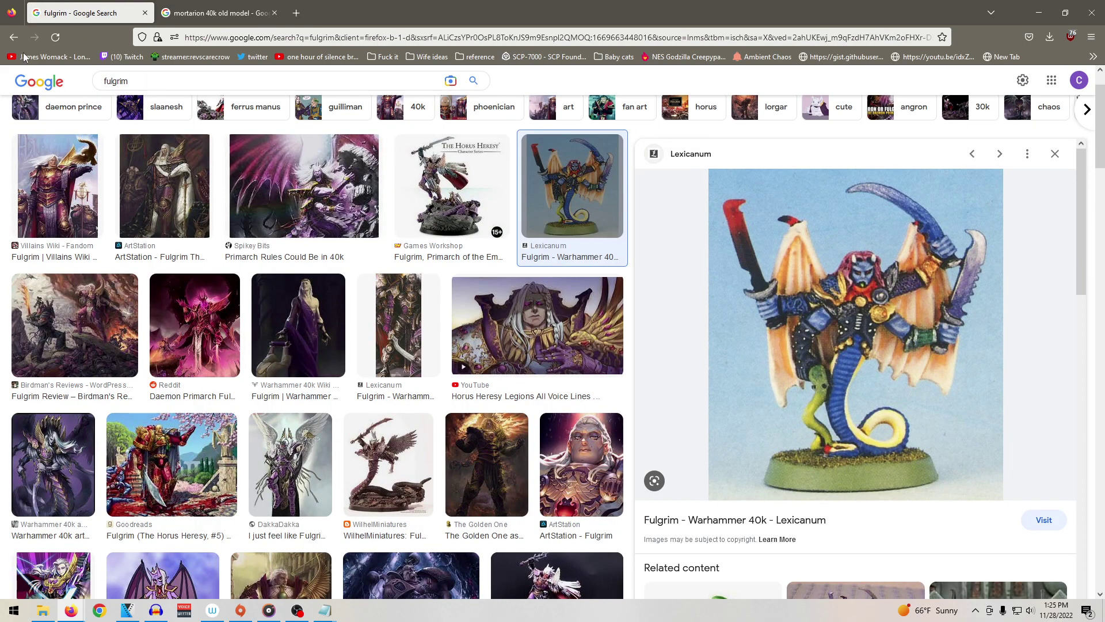
click(205, 8)
Step: Preview the Tabletop Wargamers box image of Mortarion, Daemon Primarch of Nurgle, and the Bell of Lost Souls unboxing photo
scroll(259, 231, up, 4)
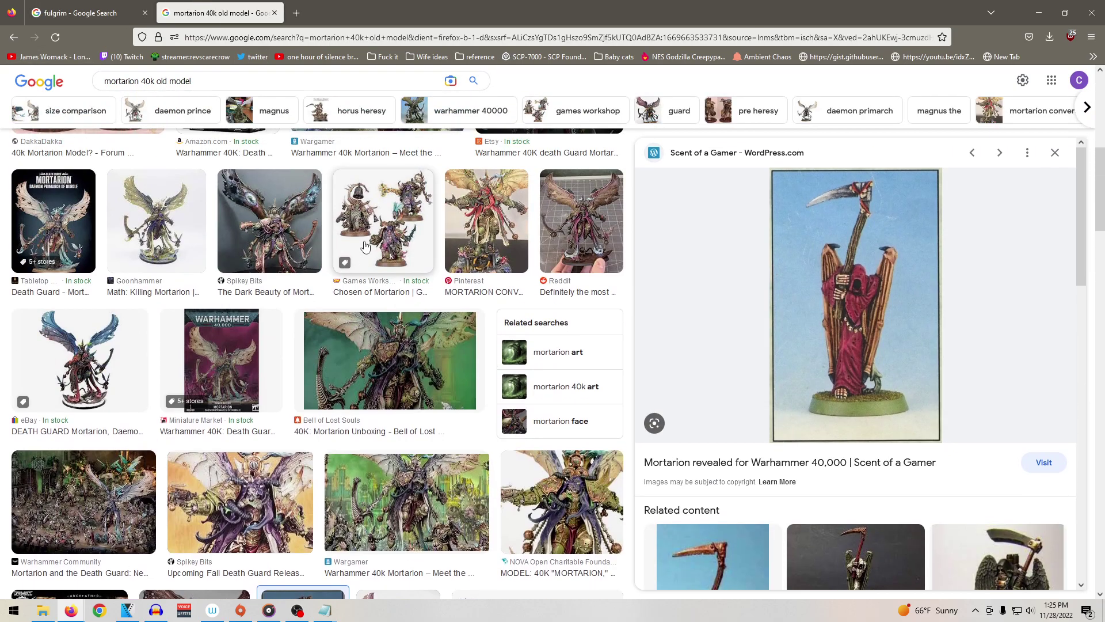
click(170, 218)
click(67, 248)
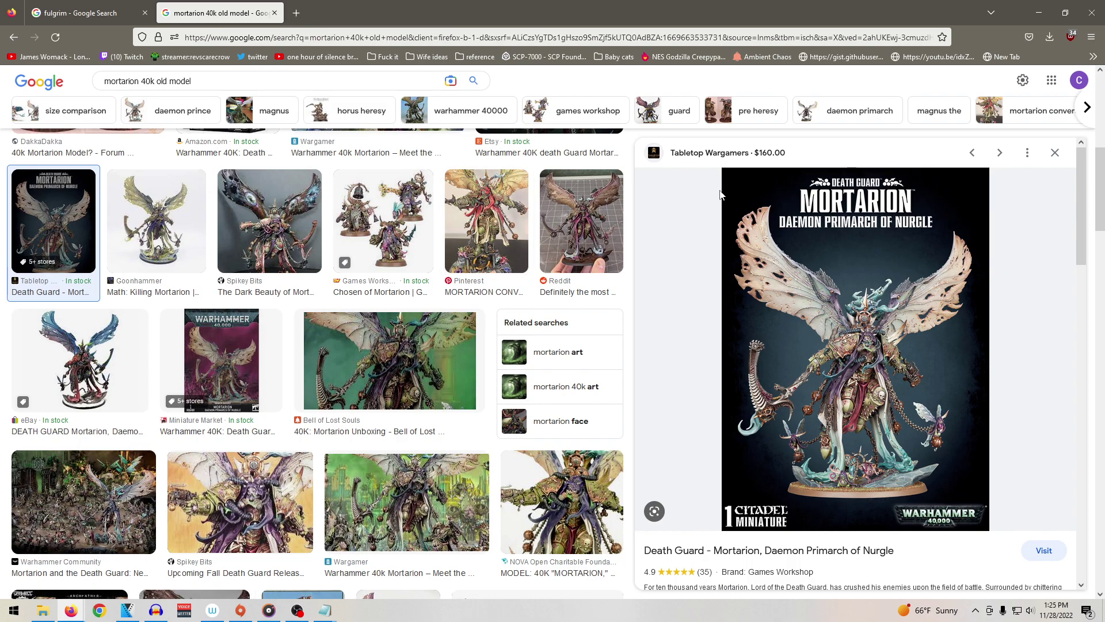
click(382, 353)
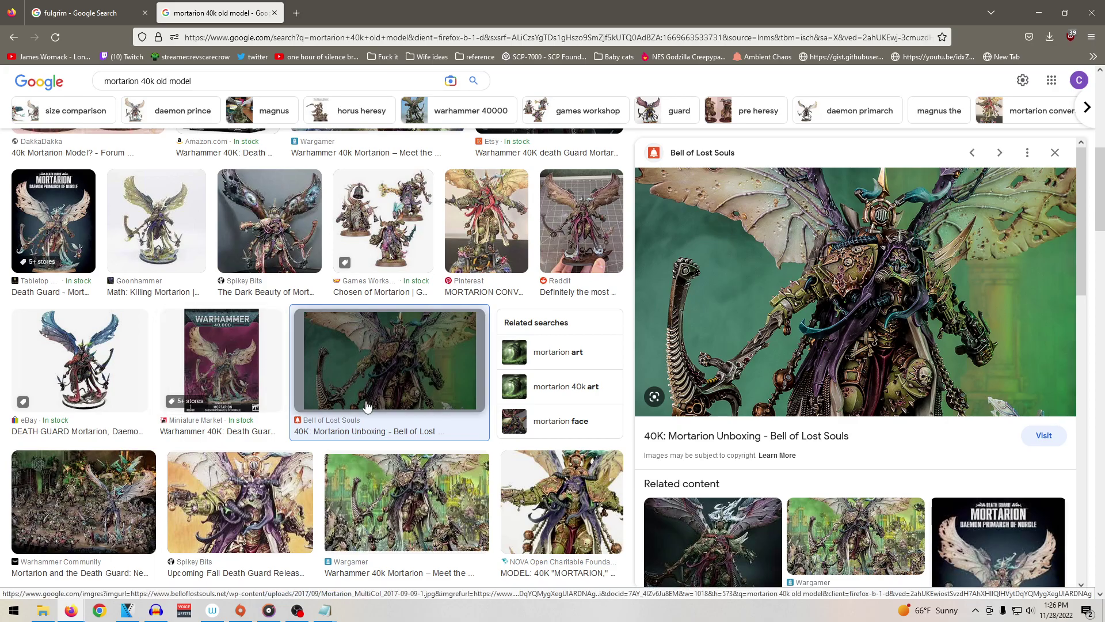
Step: Recheck the old Fulgrim miniature, and preview the Beasts of War image of the massive new Mortarion model
scroll(354, 403, up, 4)
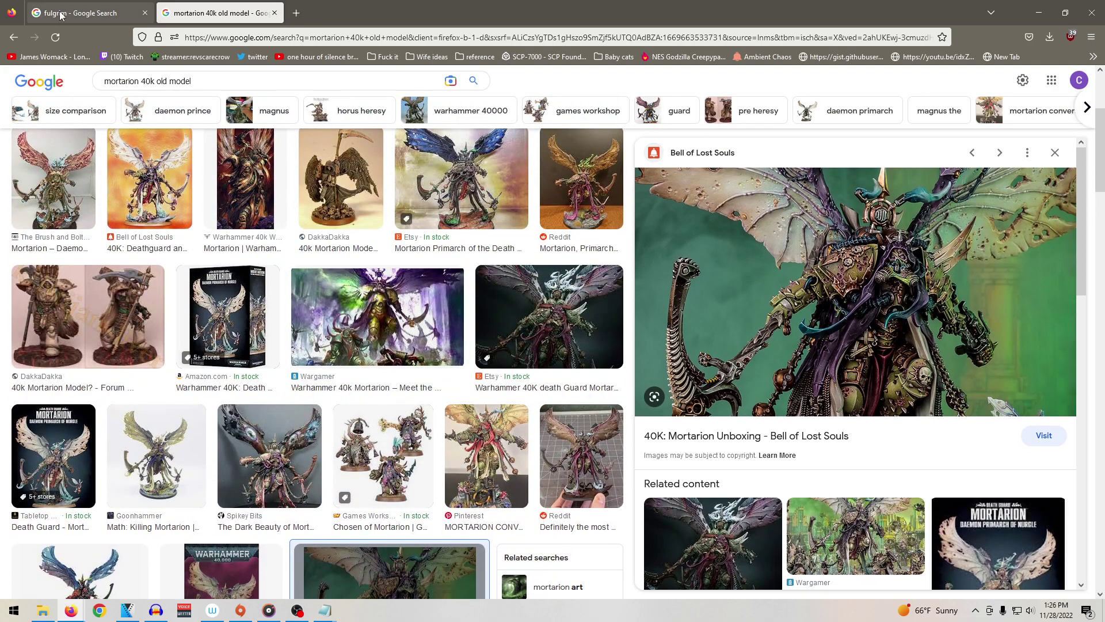
click(61, 15)
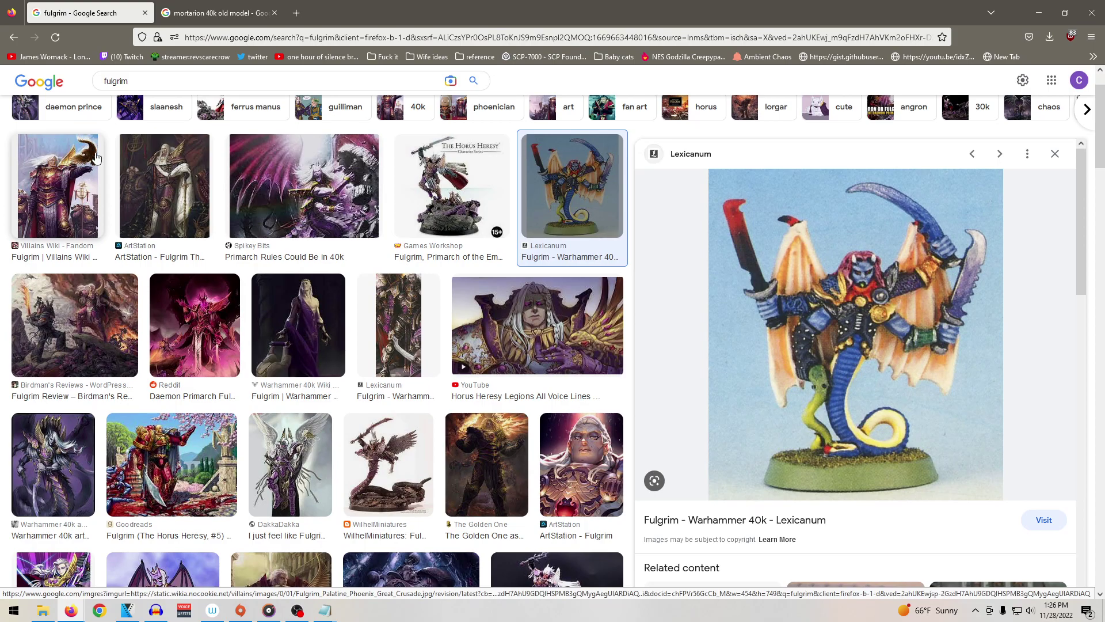
click(191, 6)
scroll(403, 264, up, 3)
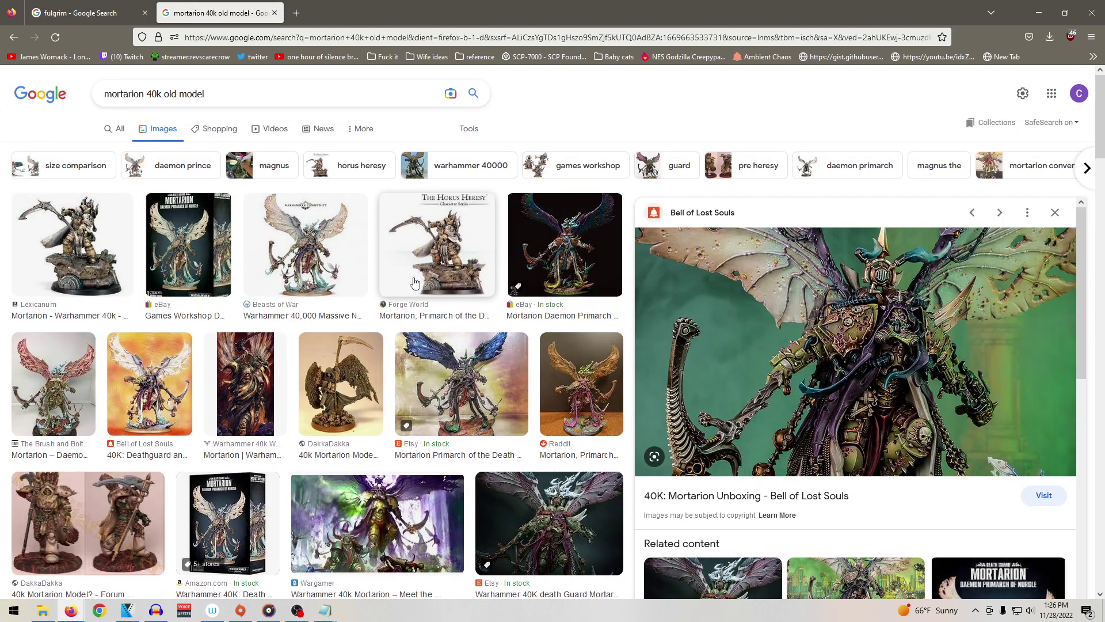
click(348, 251)
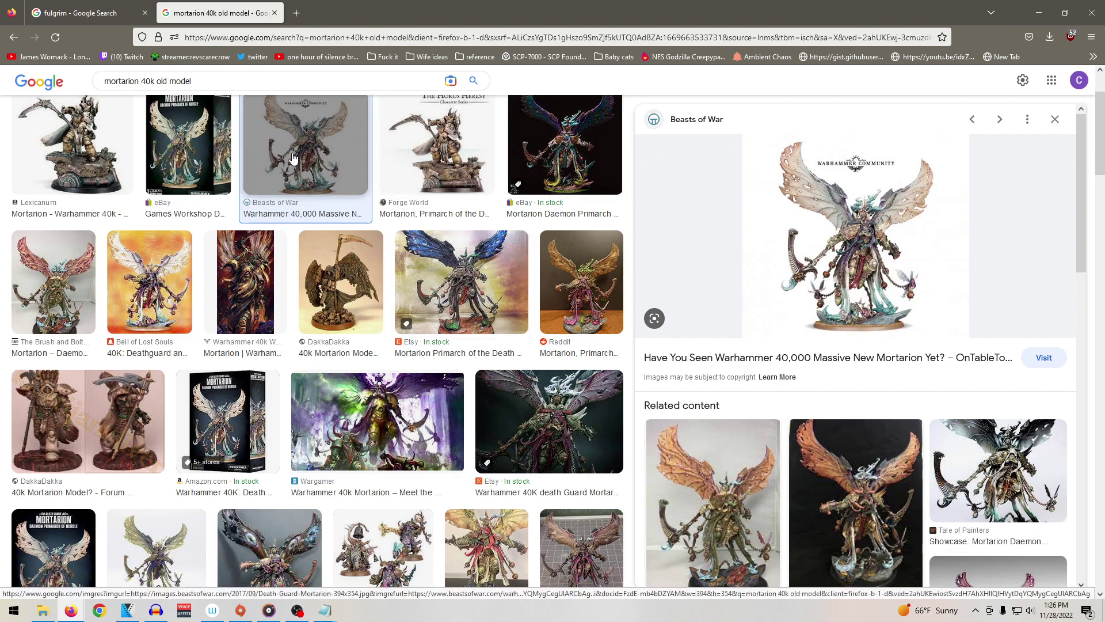
Step: Close the Primarch image searches and add an indented "Tabletop simulator" line below 40k Proper in the Notepad outline
click(53, 13)
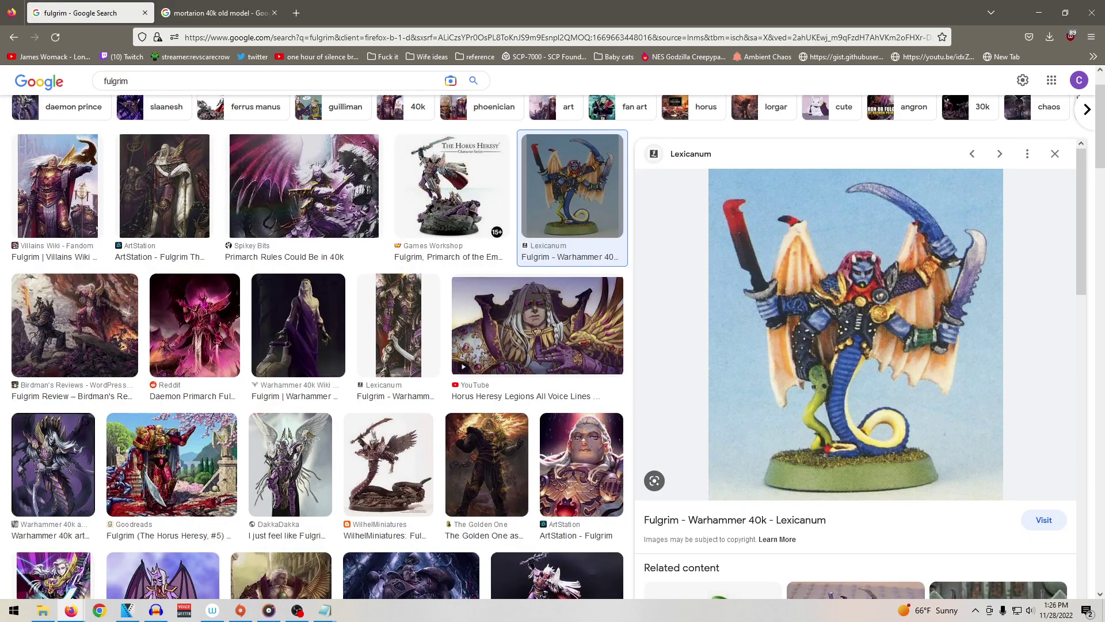
click(1093, 12)
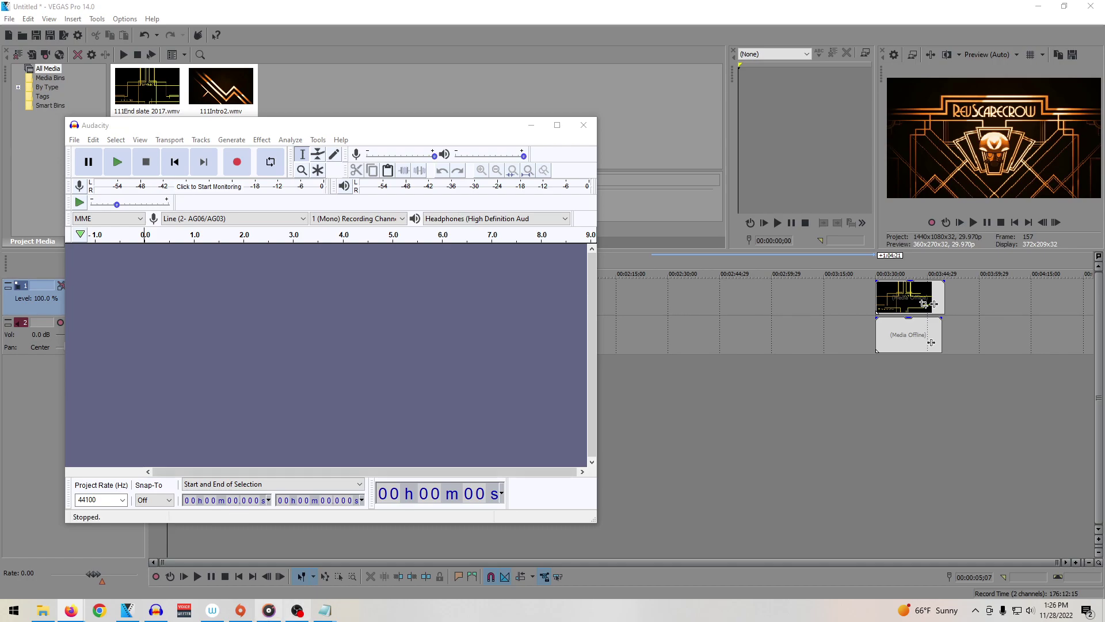
mouse_move(325, 610)
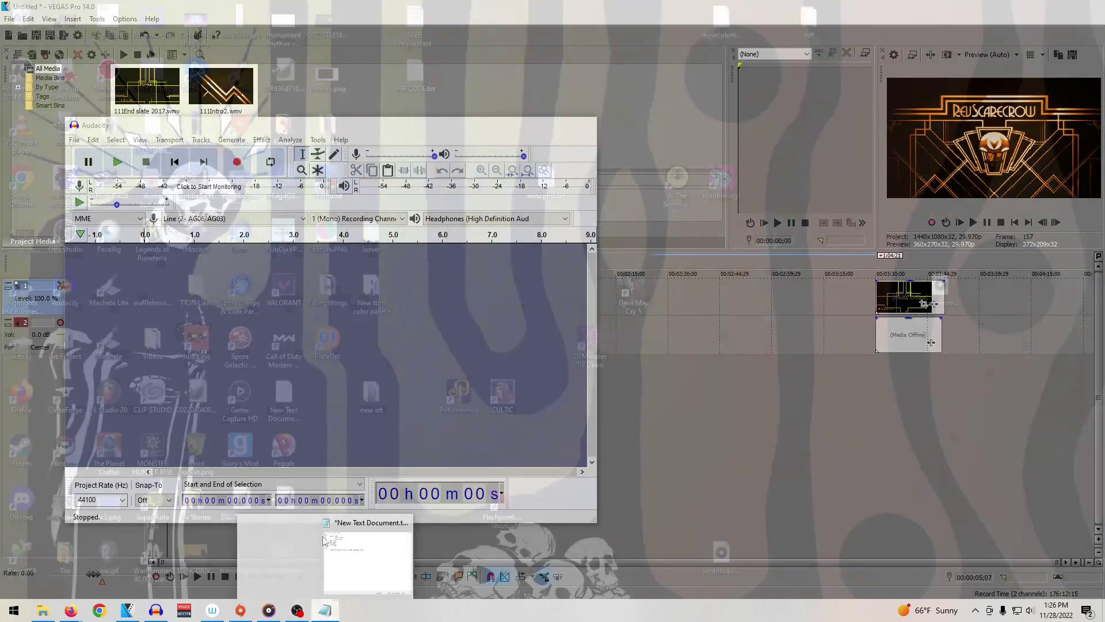
click(316, 523)
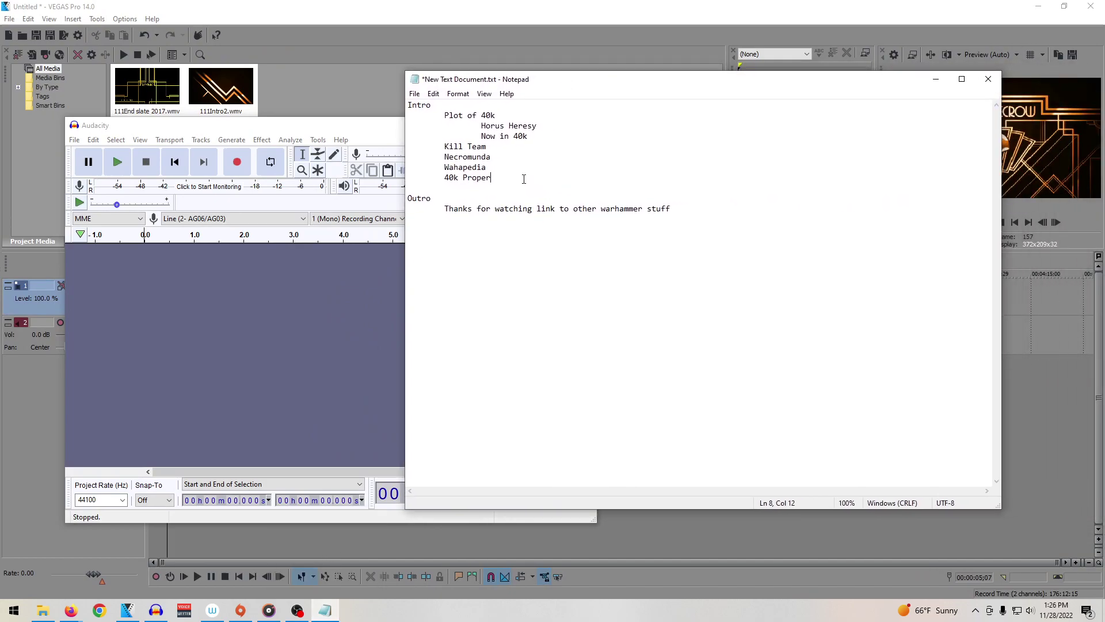
key(Return)
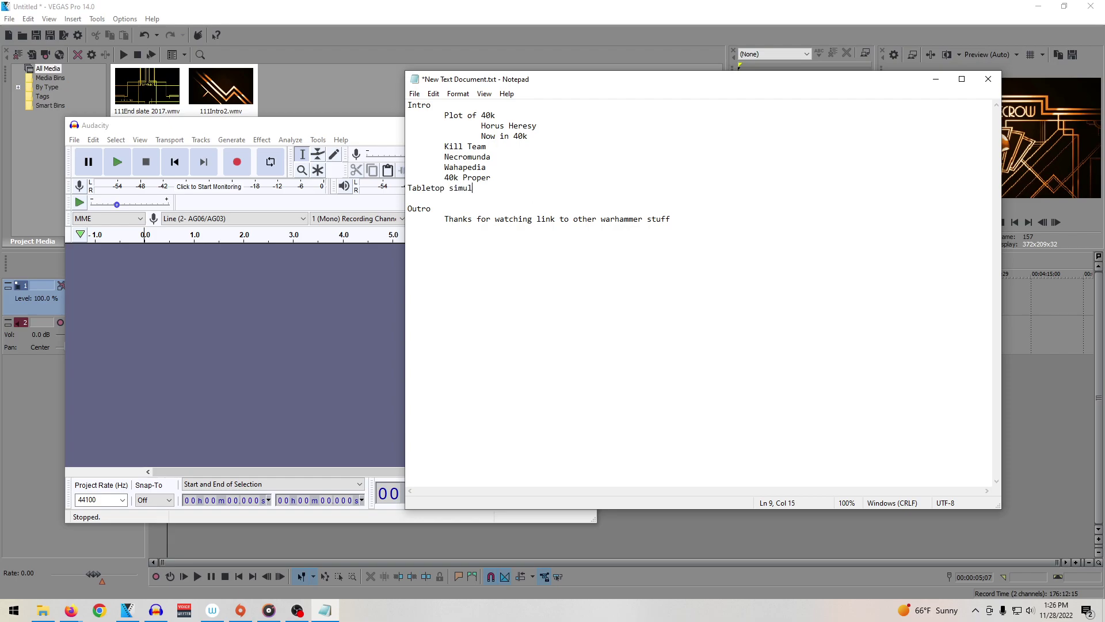
click(408, 188)
key(Tab)
click(936, 79)
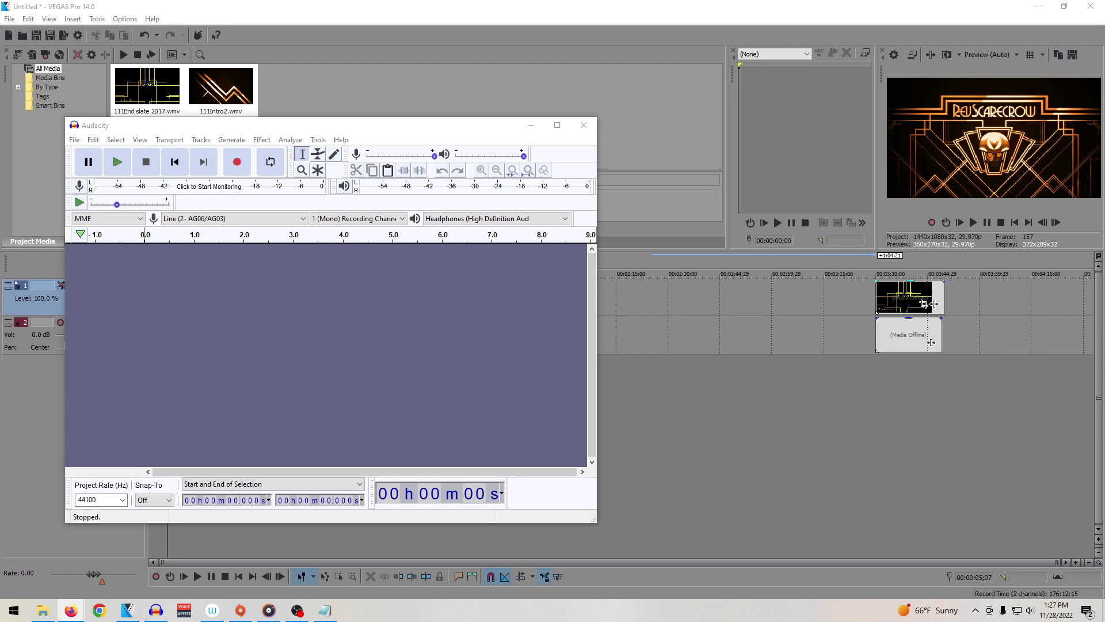
Step: Switch to Firefox's "horus heresy book order" results, expand the book list and examine the order and extent of the series
key(alt+Tab)
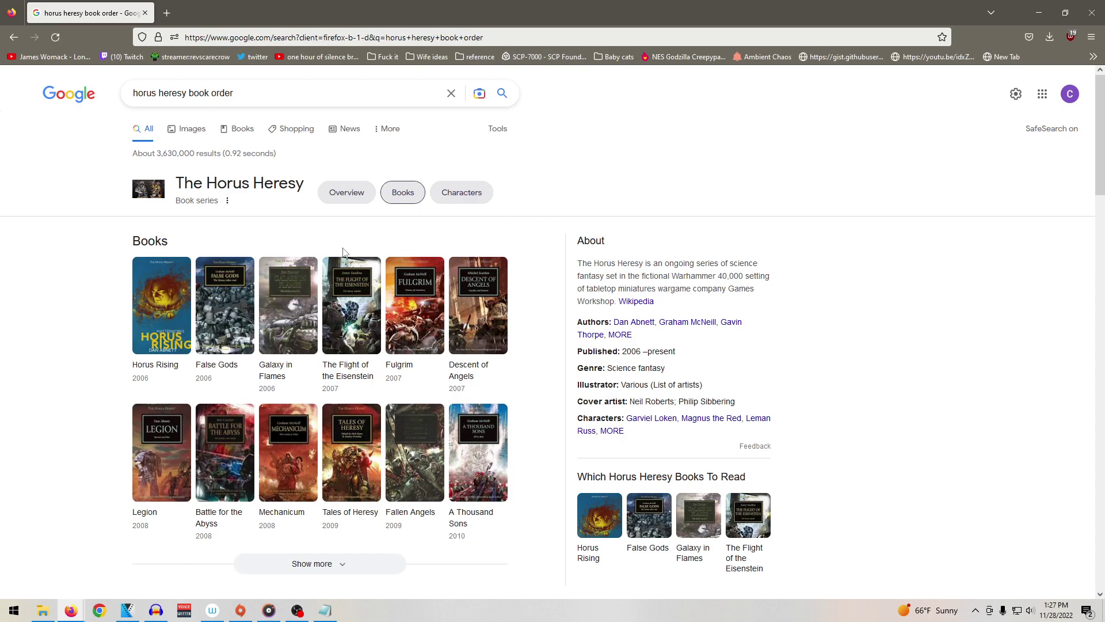
click(362, 565)
scroll(102, 372, down, 8)
scroll(89, 354, down, 10)
scroll(82, 352, down, 2)
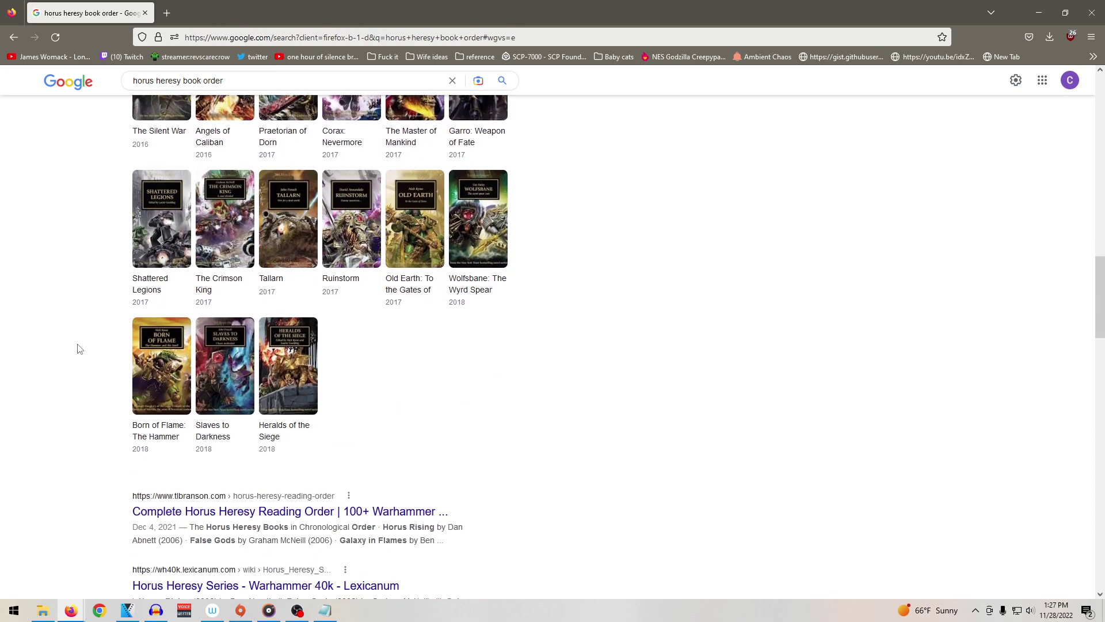
scroll(79, 349, up, 4)
scroll(69, 365, up, 6)
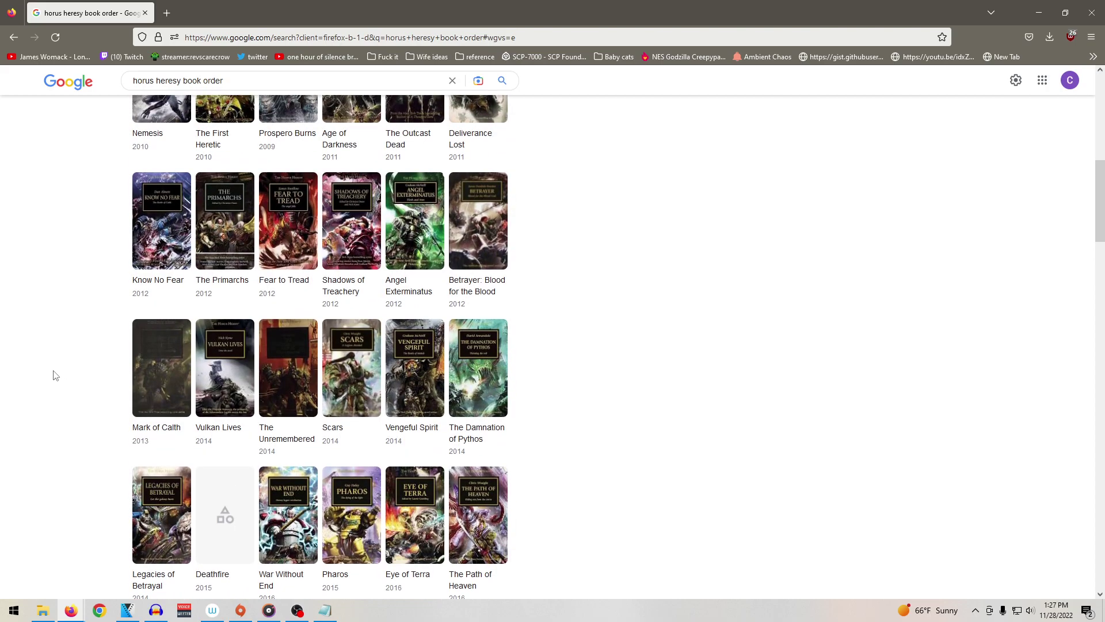
scroll(54, 375, up, 6)
scroll(97, 321, up, 2)
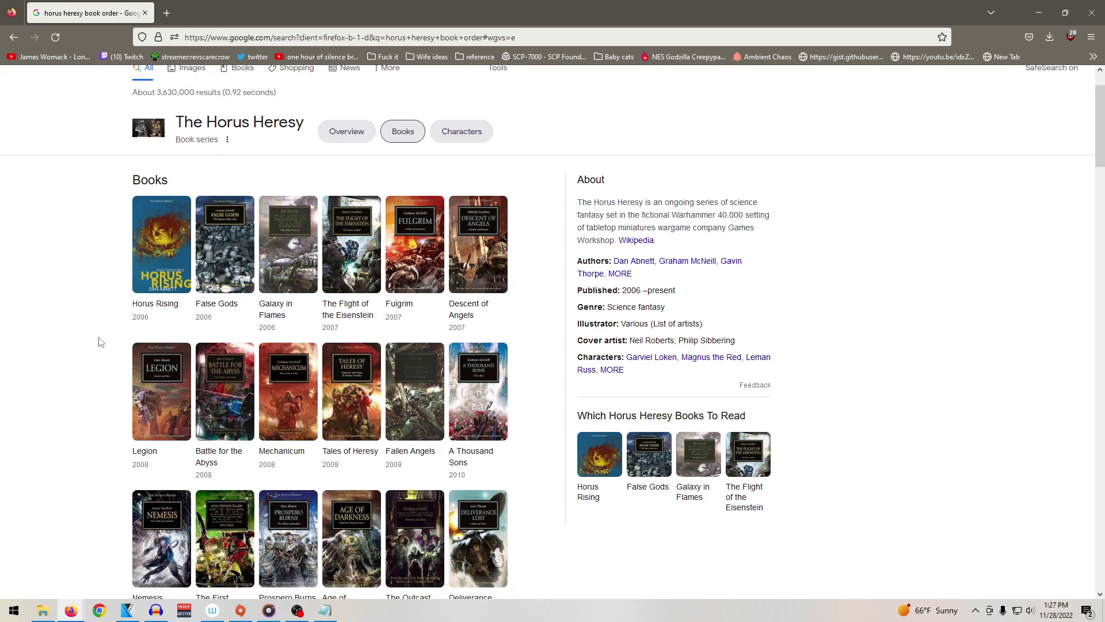
scroll(103, 341, down, 3)
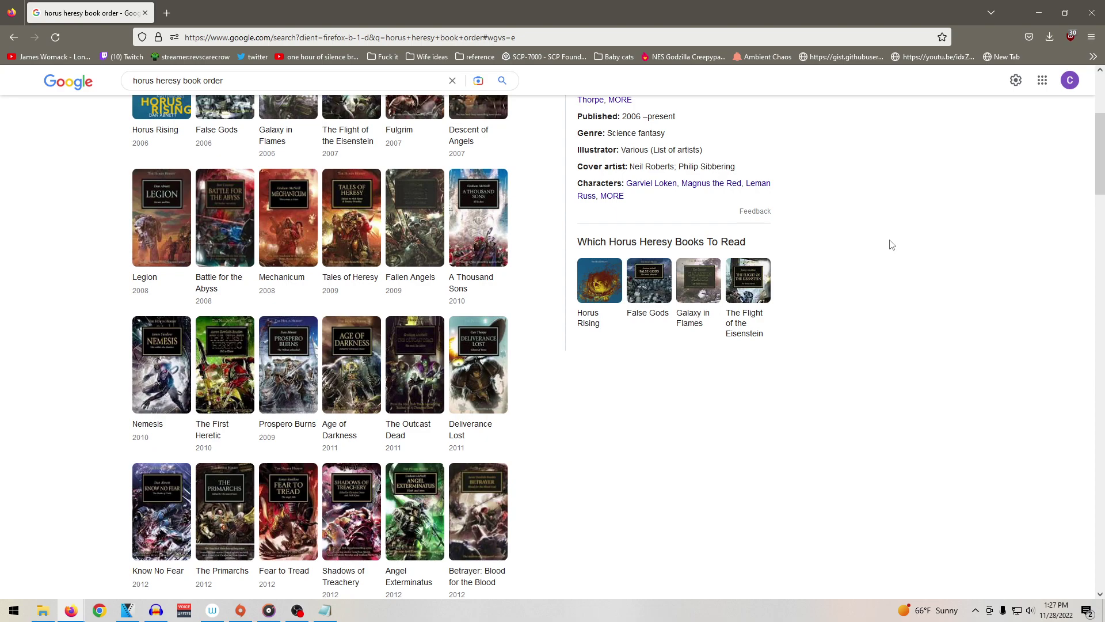
click(1038, 14)
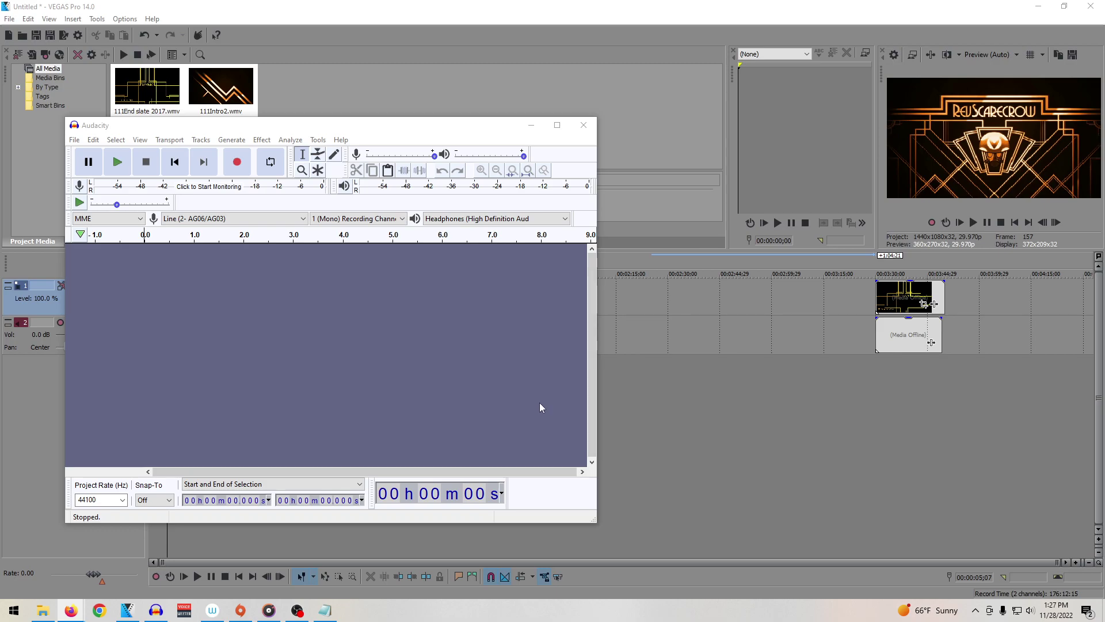
click(244, 167)
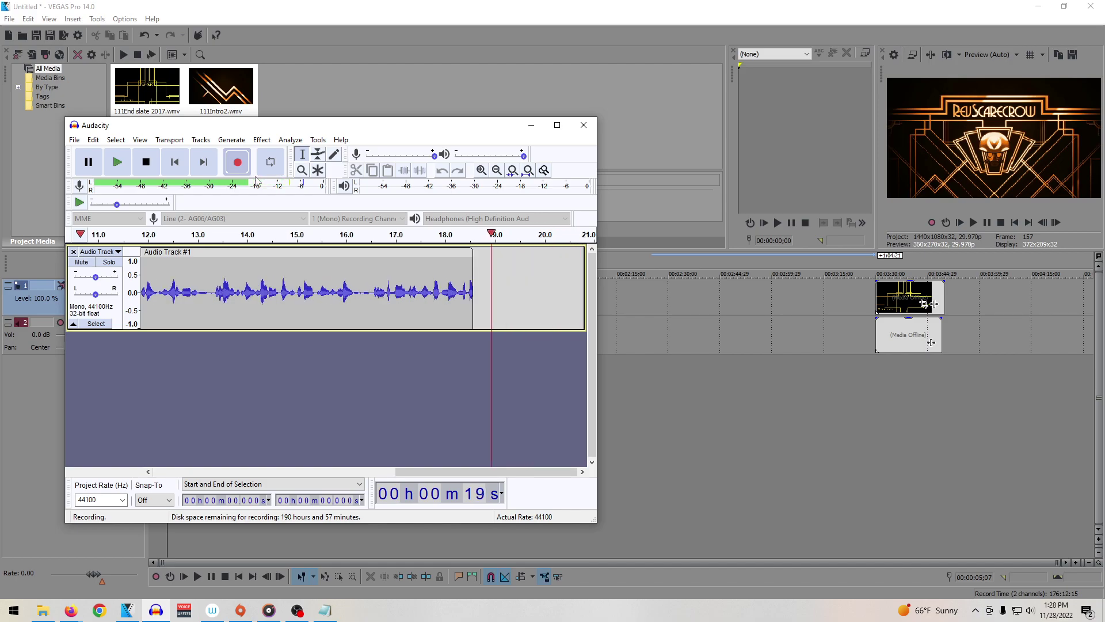
key(space)
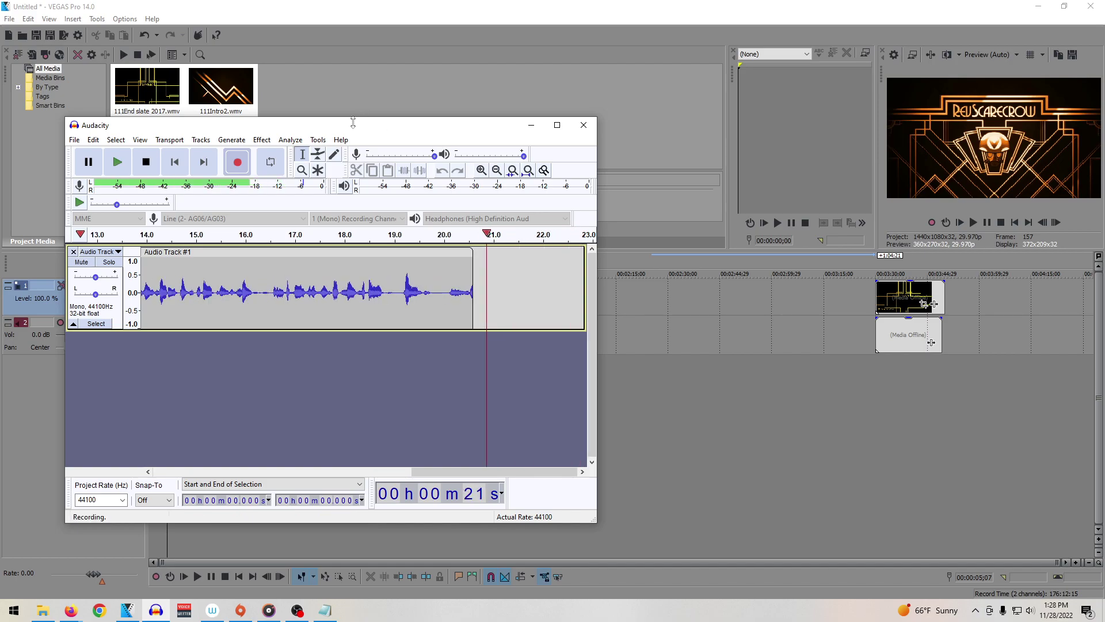
click(73, 251)
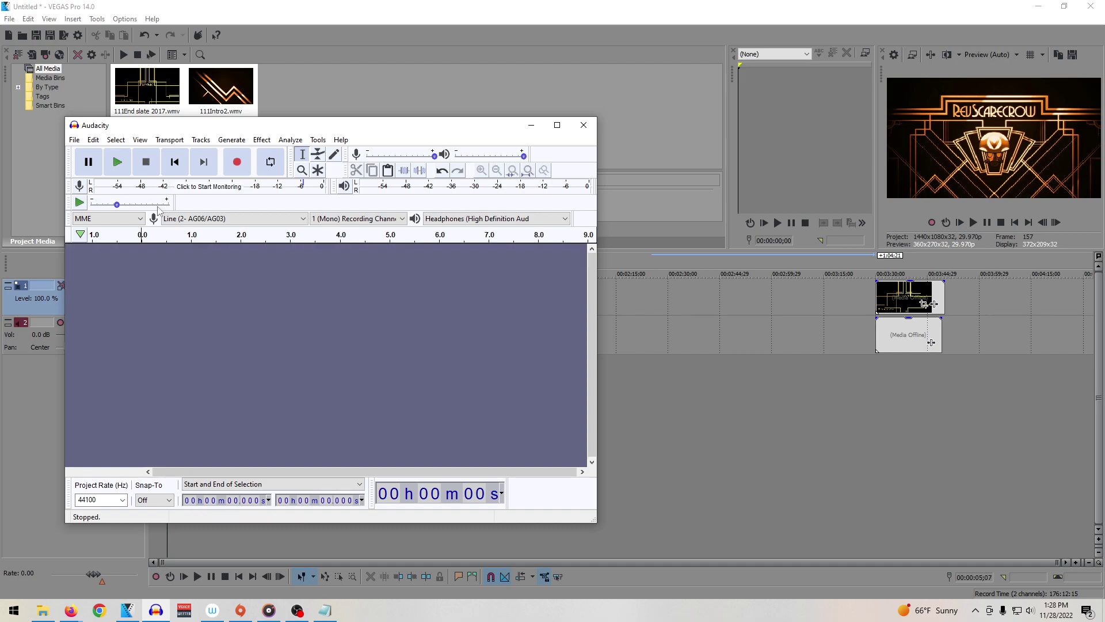
click(243, 160)
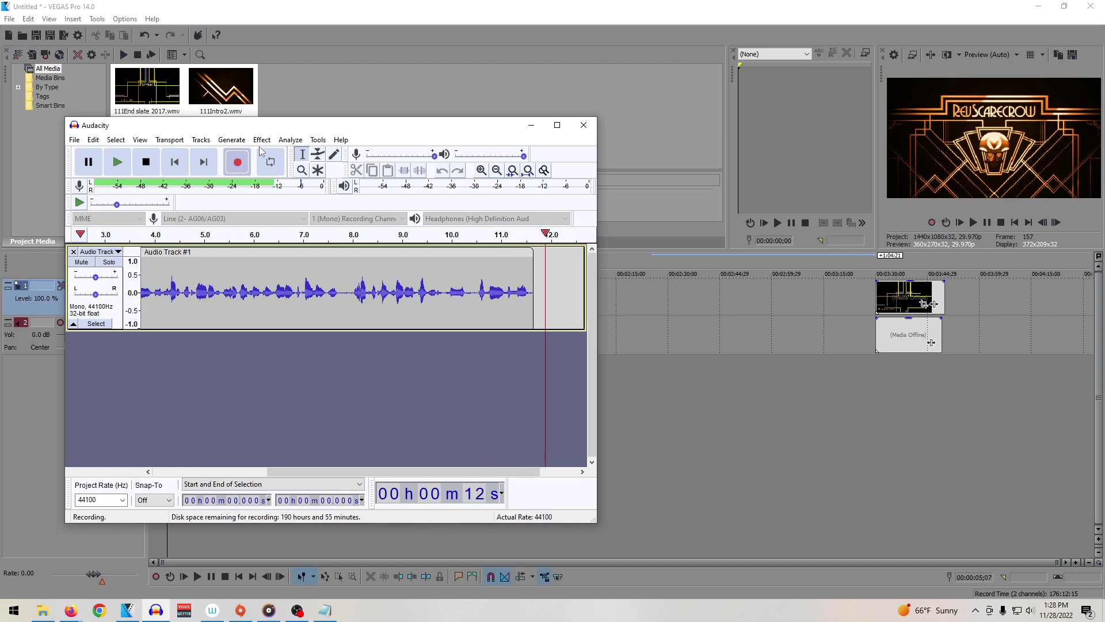
key(space)
click(73, 252)
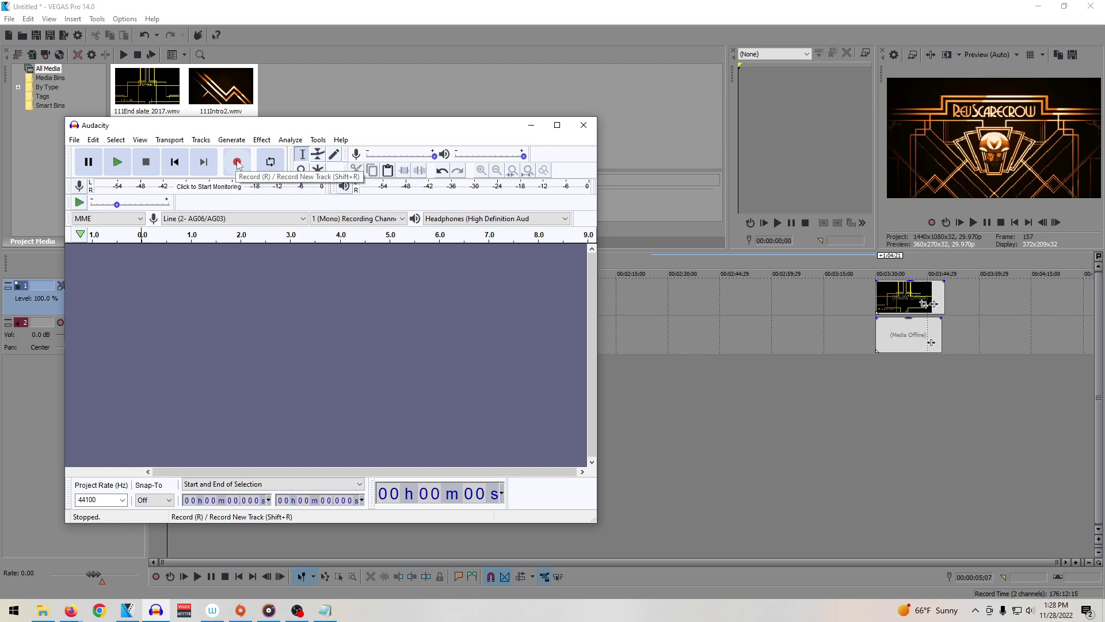
click(237, 163)
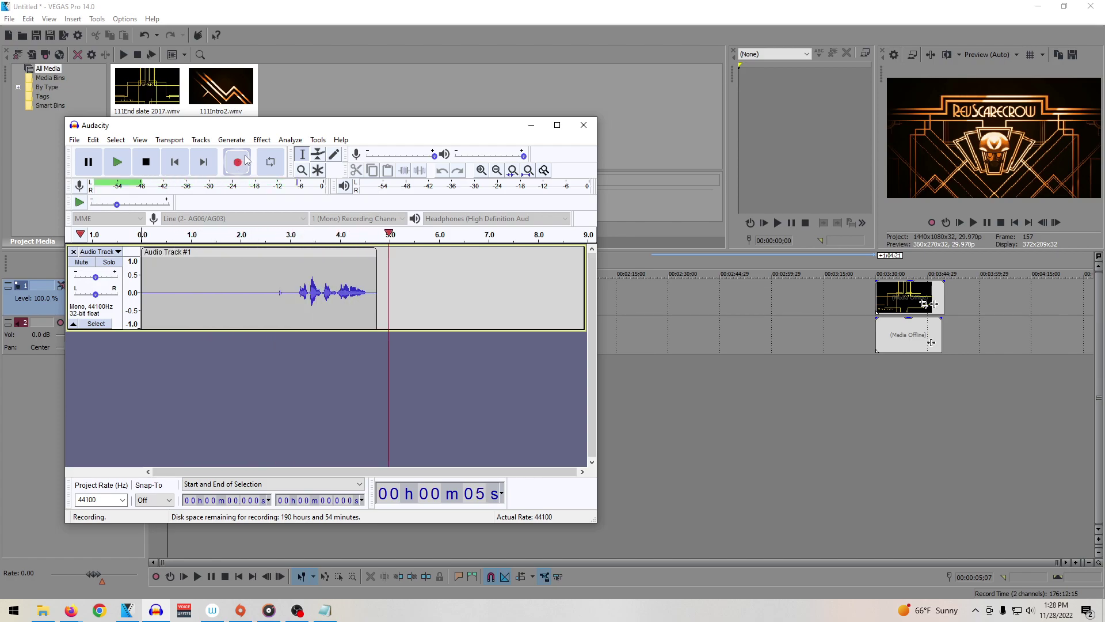
key(space)
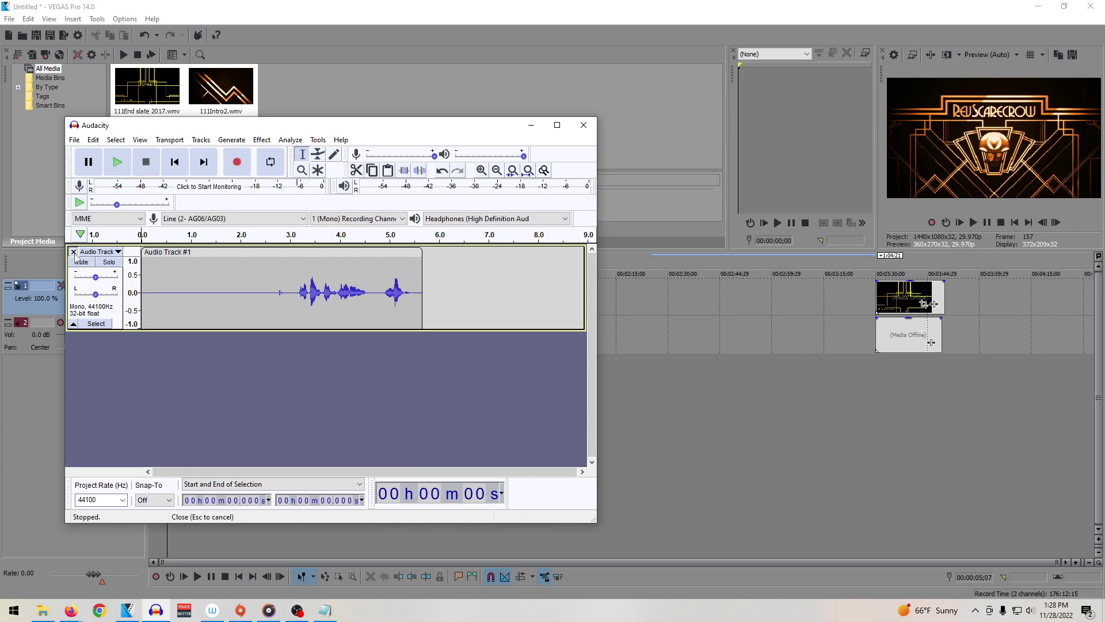
click(73, 252)
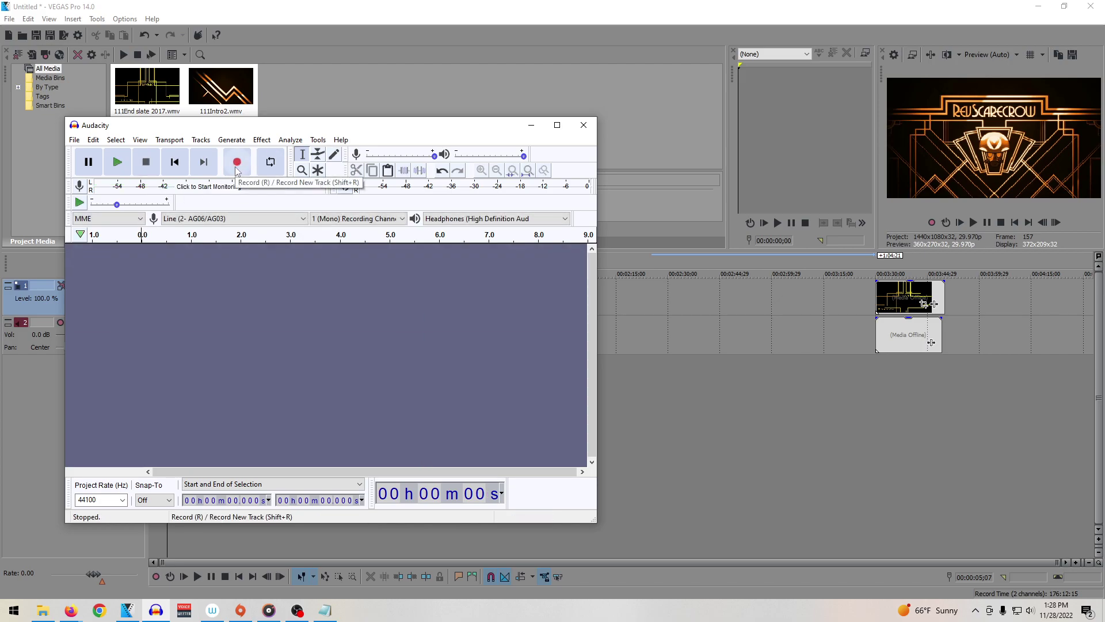
click(236, 163)
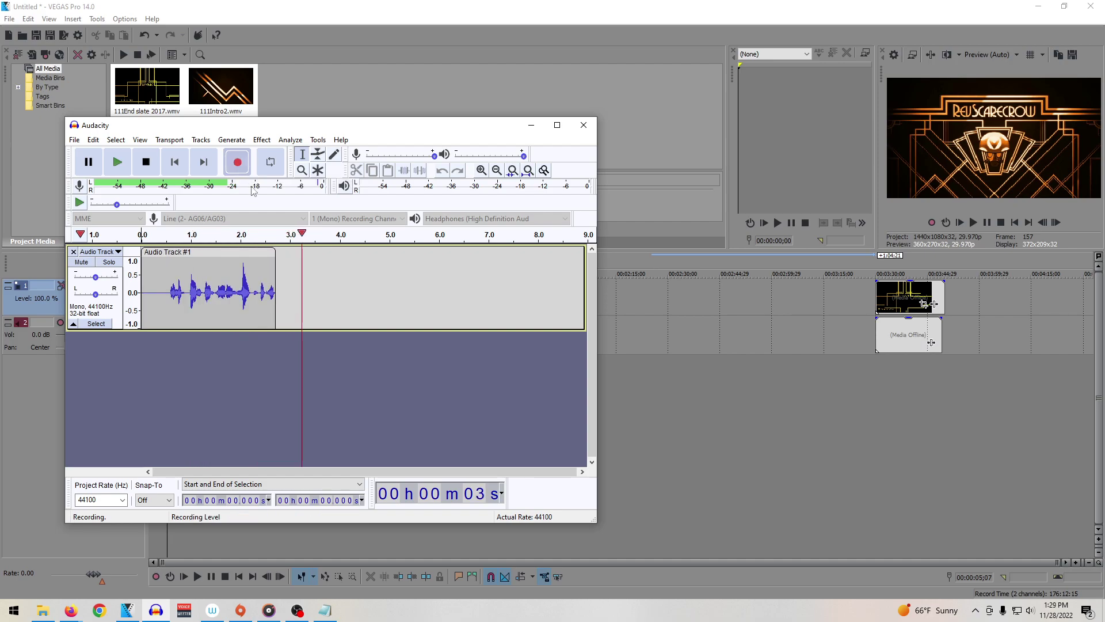
key(space)
click(73, 251)
Step: Record a narration take of about 14 seconds in Audacity and trim the trailing silence back to 13.56 s
click(237, 163)
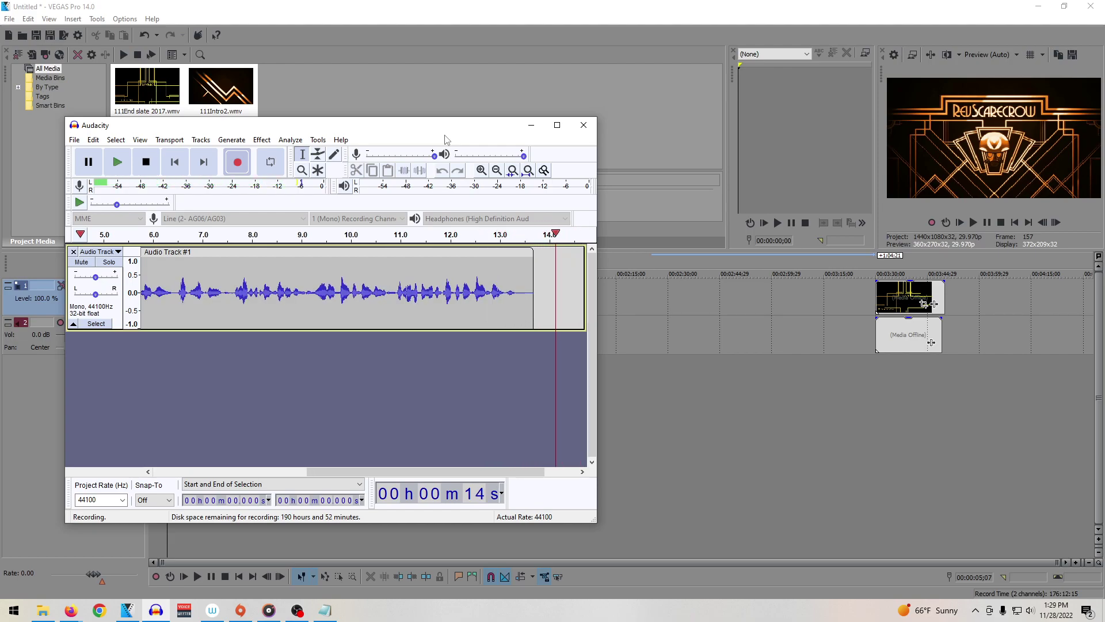
key(space)
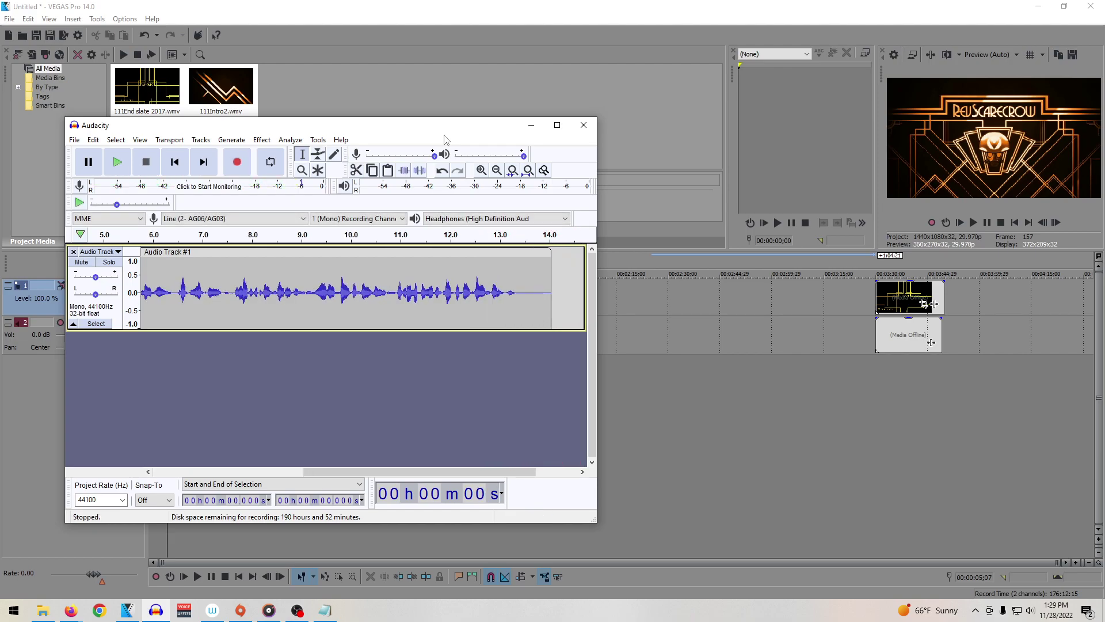
click(525, 290)
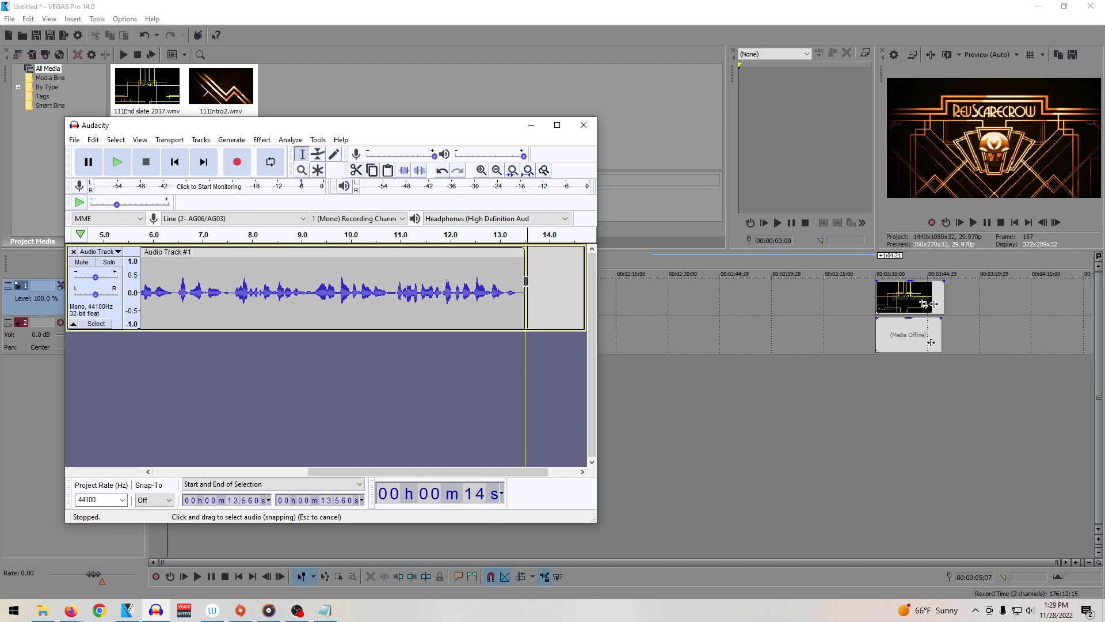
Step: Play back the take from about 0.5 s and delete the silent pause between about 1.92 and 2.26 s
drag(378, 471, 222, 461)
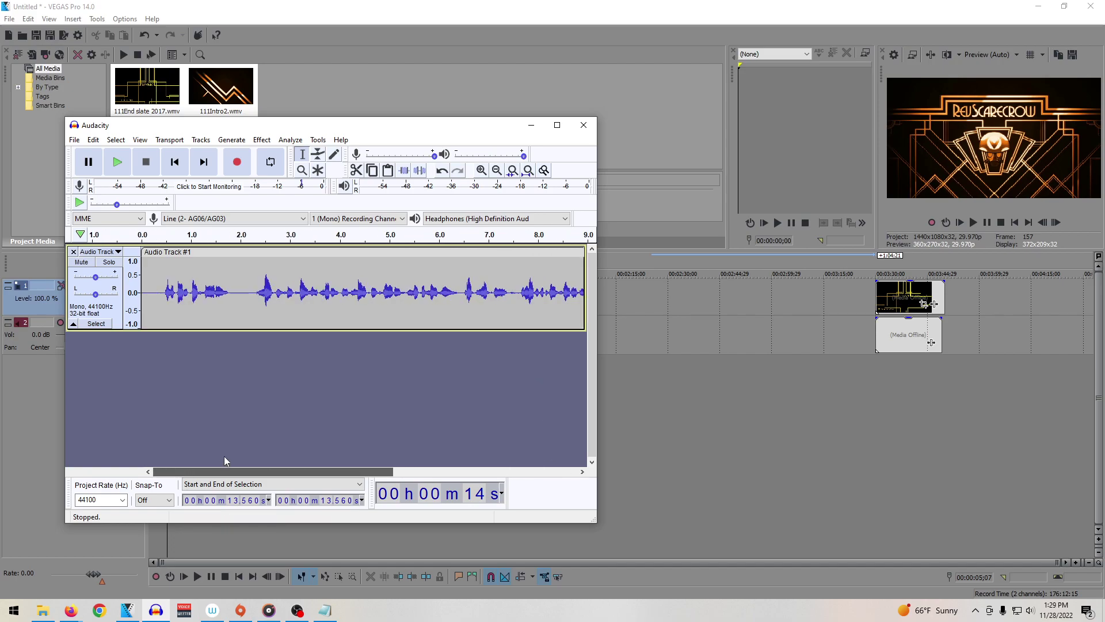
click(168, 324)
key(space)
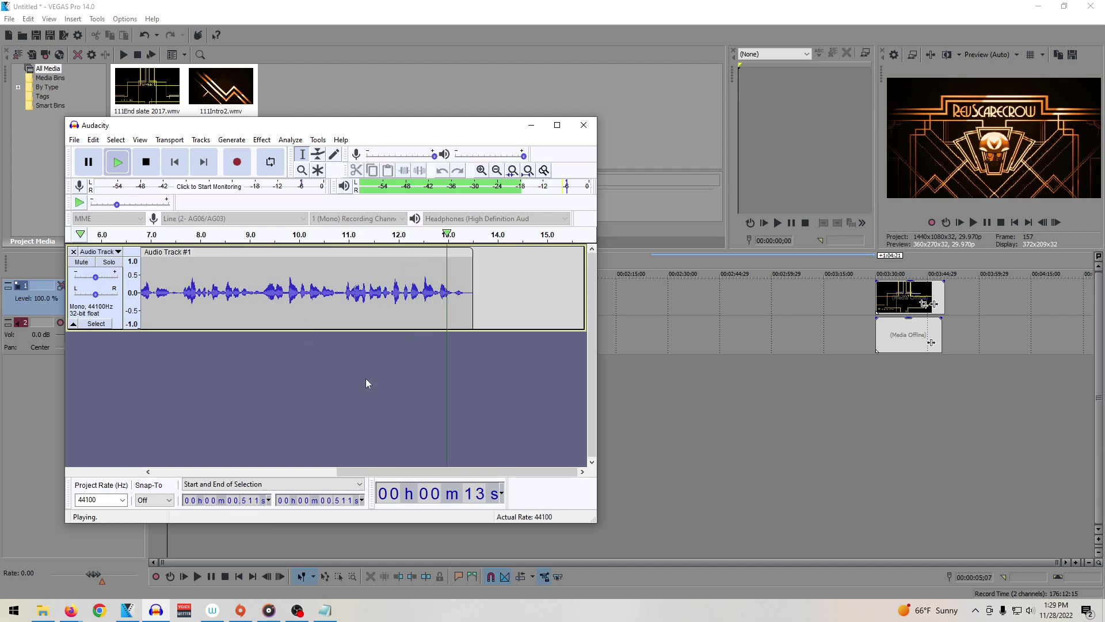
drag(506, 470, 286, 441)
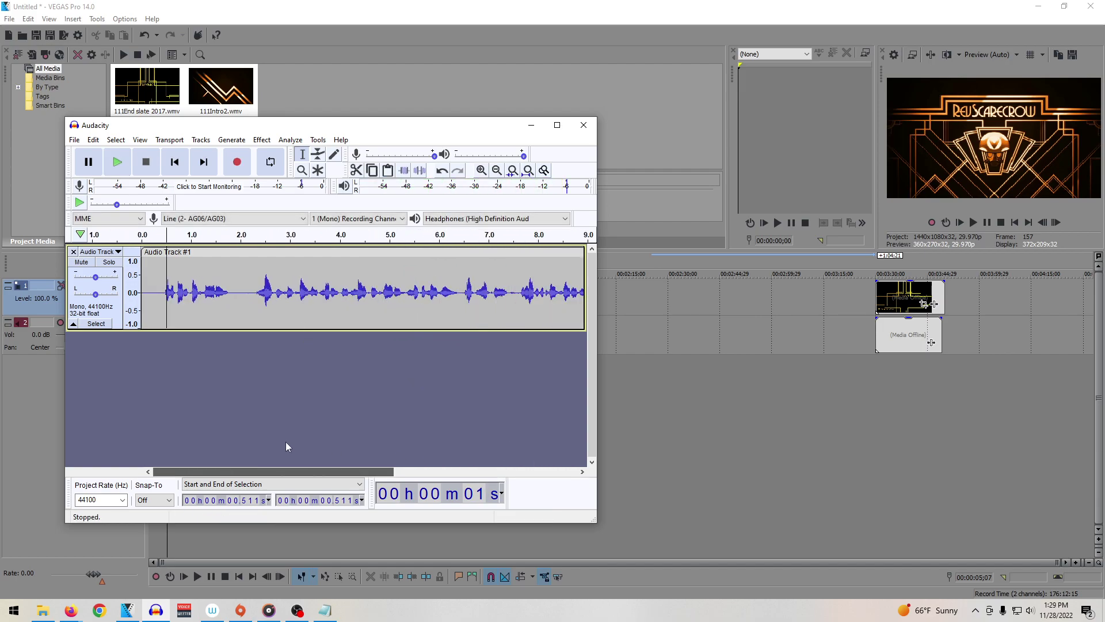
drag(236, 298, 253, 295)
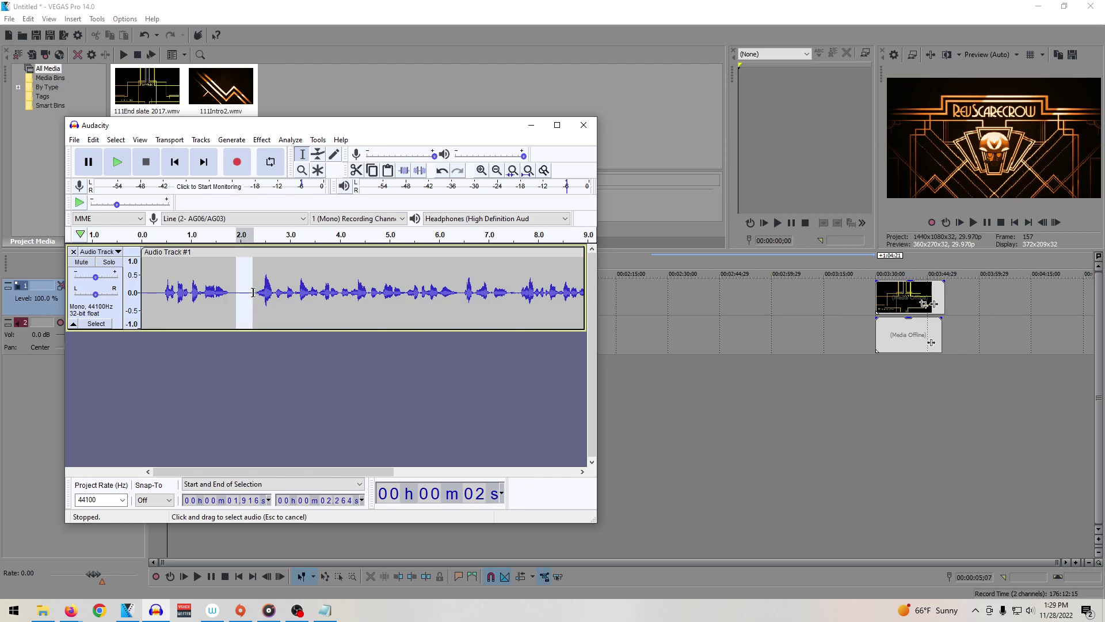
key(Delete)
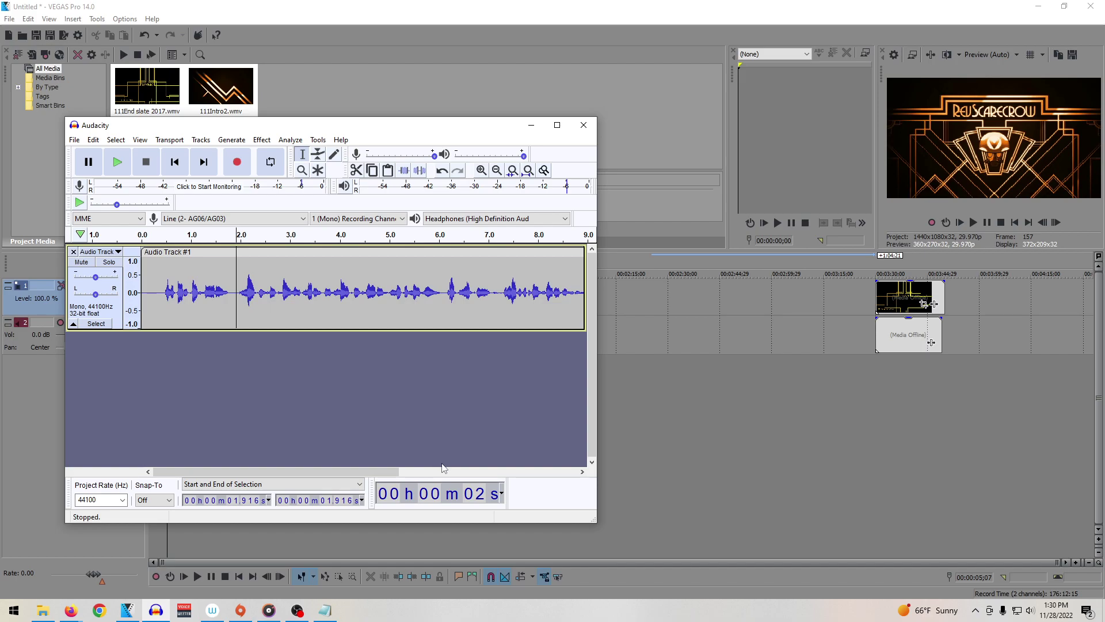
Step: Play back the final part of the narration take from about 9.07 s
drag(382, 473, 594, 462)
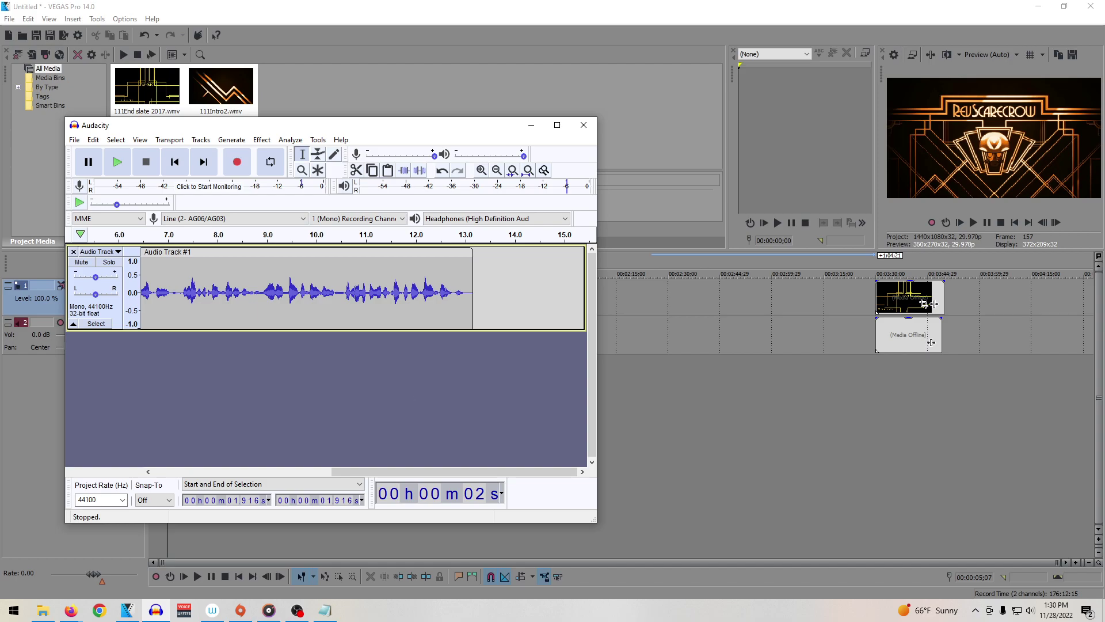
click(931, 343)
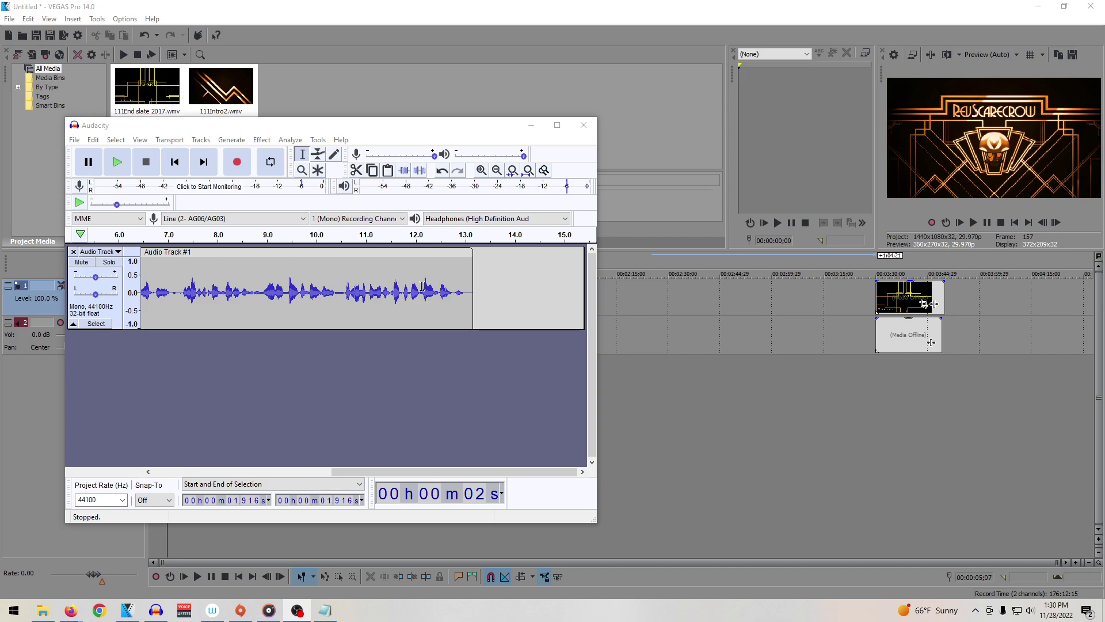
click(270, 302)
key(space)
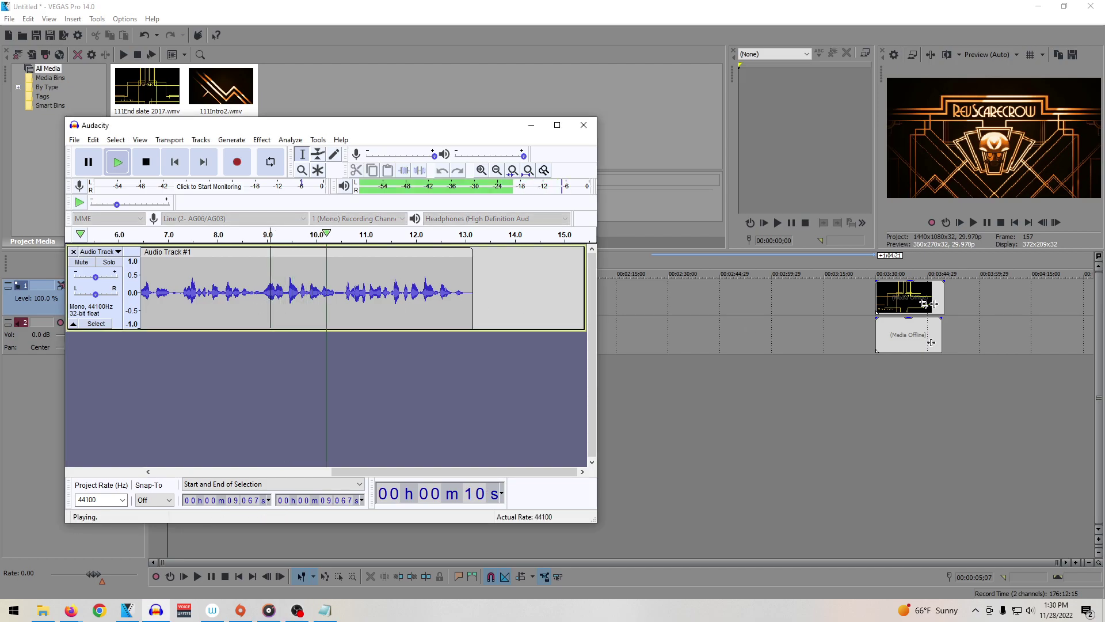
click(613, 382)
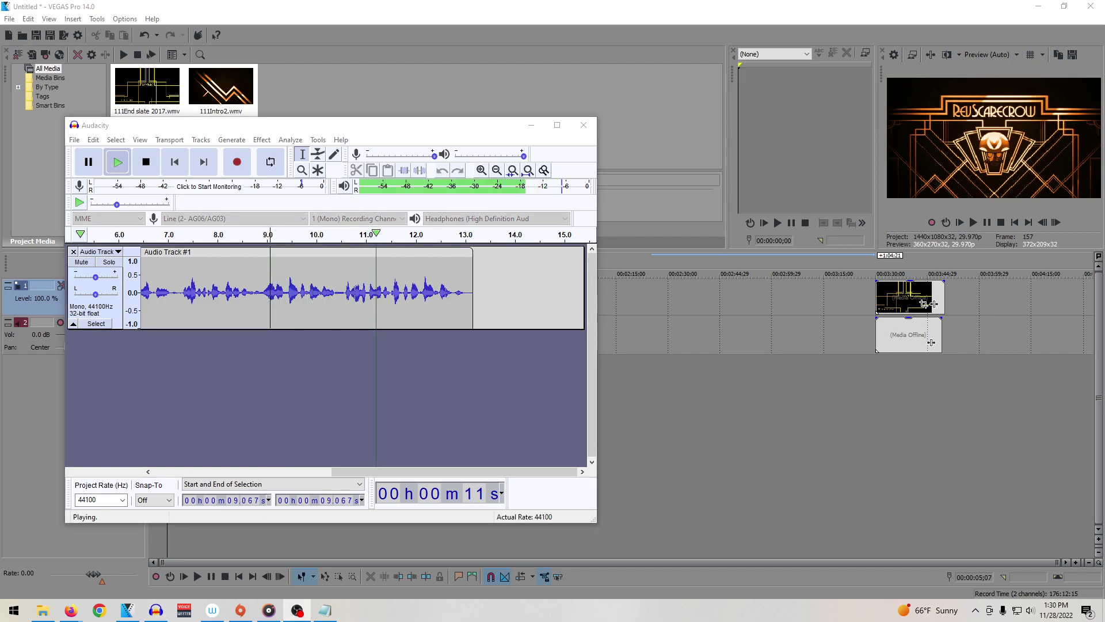
Step: Record a second narration clip starting at about 13.26 s and trim its trailing silence between about 16.71 and 17.82 s
click(481, 282)
click(478, 282)
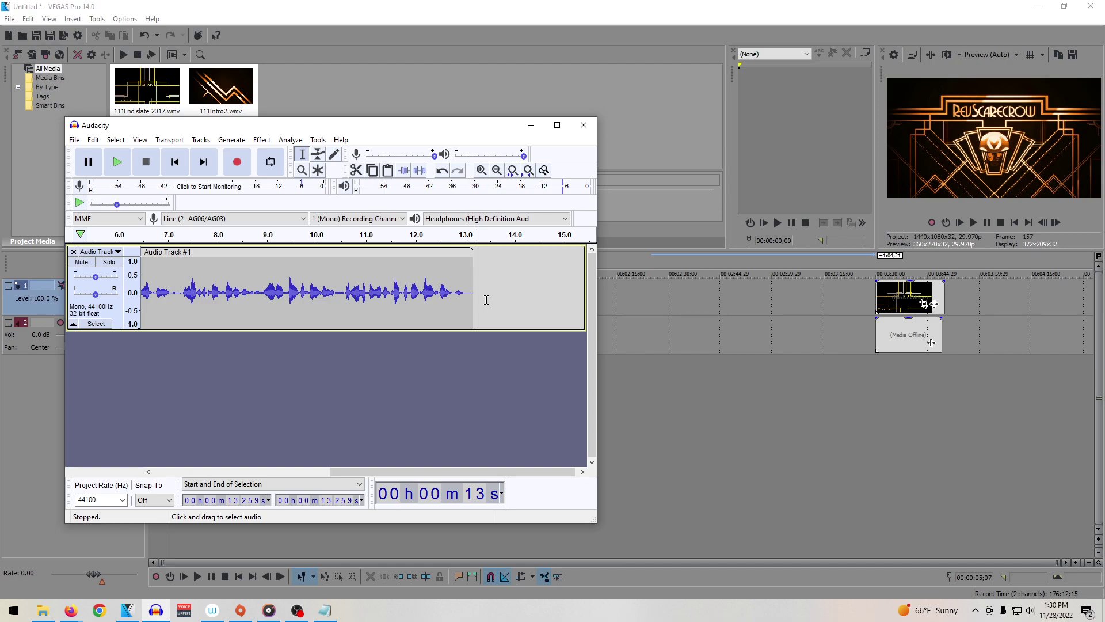
click(246, 161)
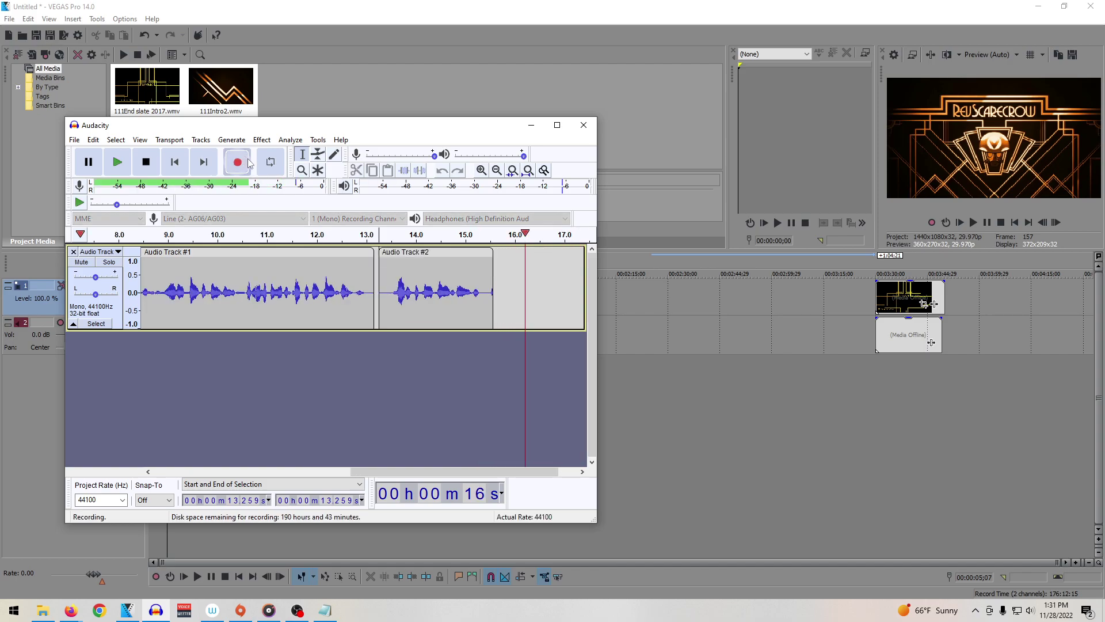
key(space)
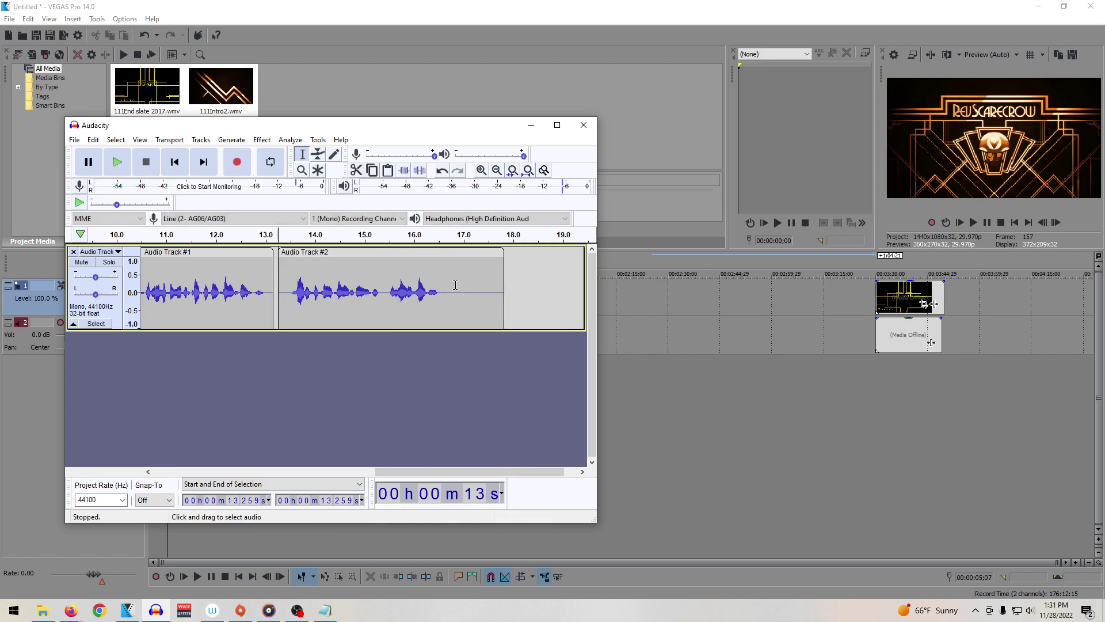
drag(449, 285, 505, 282)
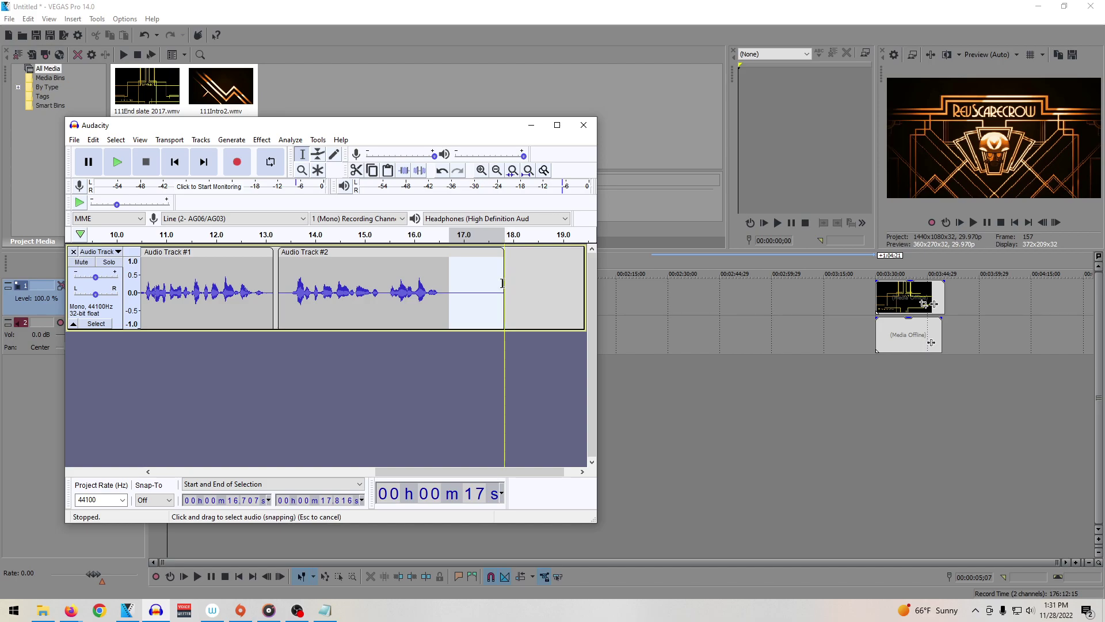
key(Delete)
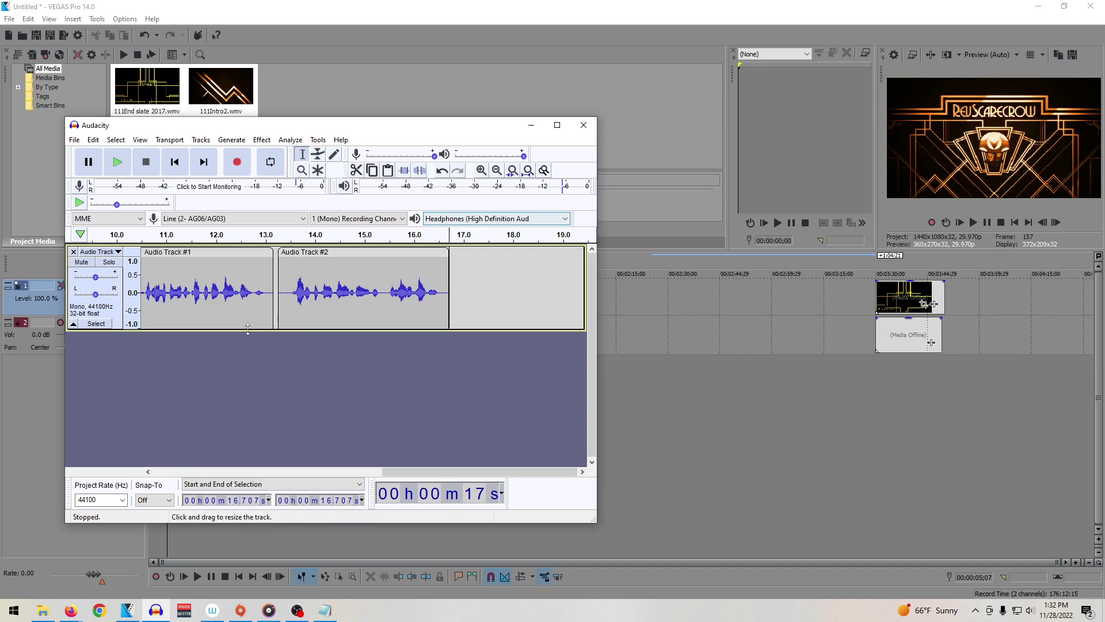
Step: Play back the second narration clip from about 13.5 s and place the cursor at 16.8 s, just after its end
click(291, 278)
key(space)
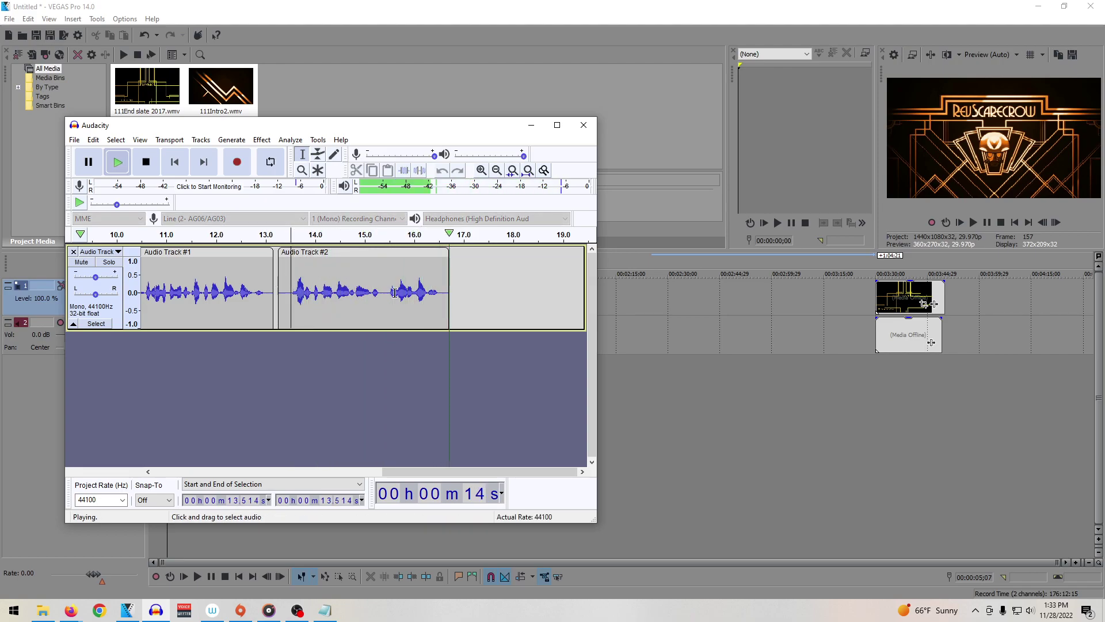
click(454, 288)
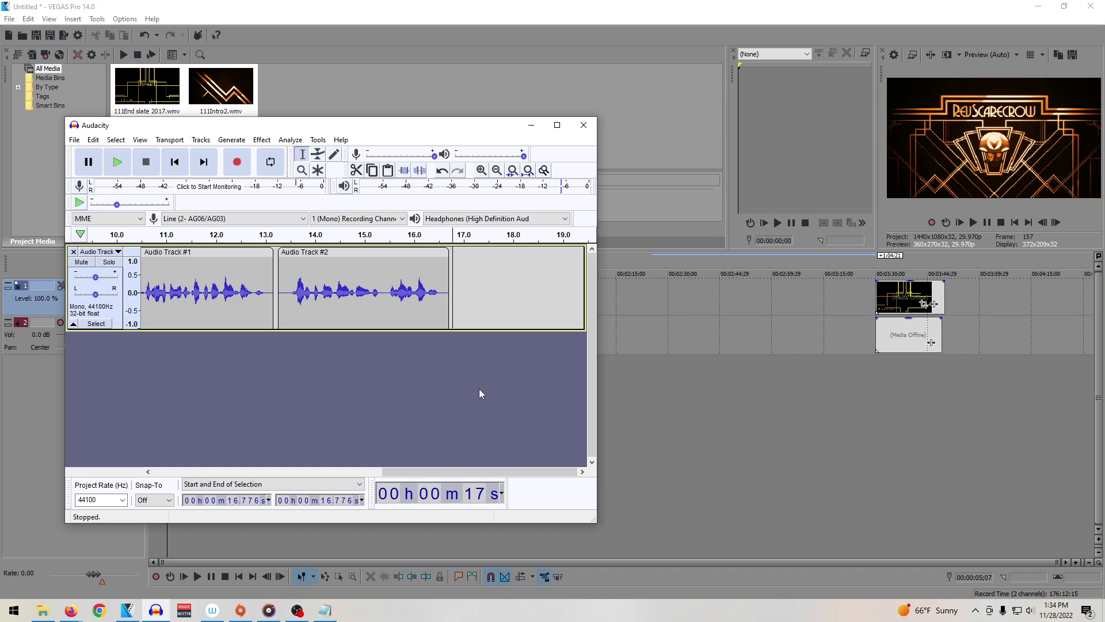
click(297, 294)
key(space)
click(289, 308)
key(space)
key(space)
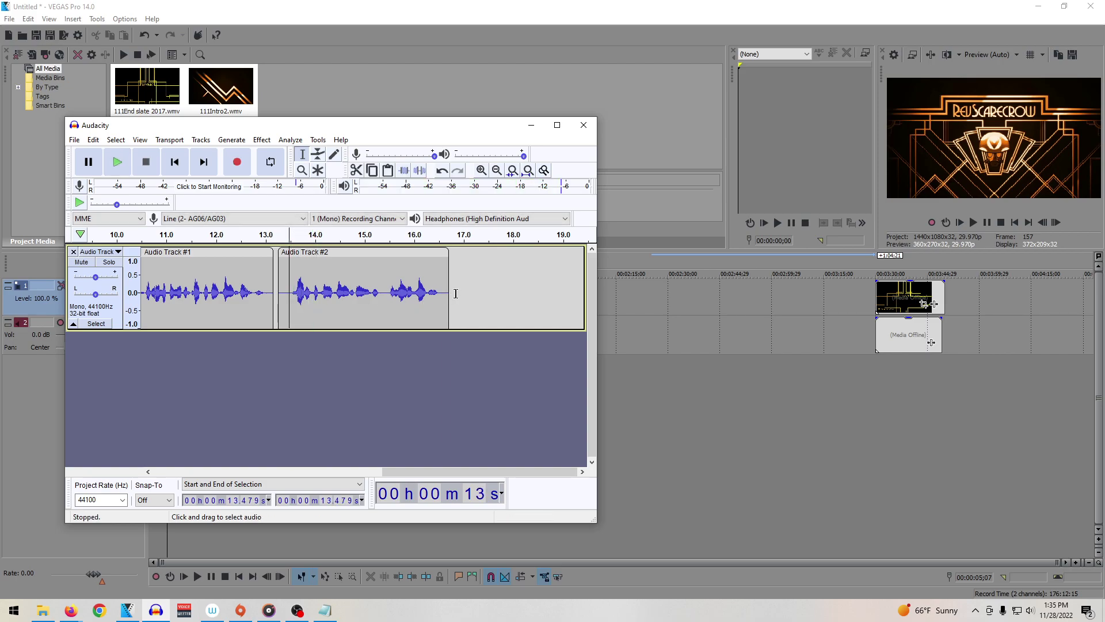
click(455, 293)
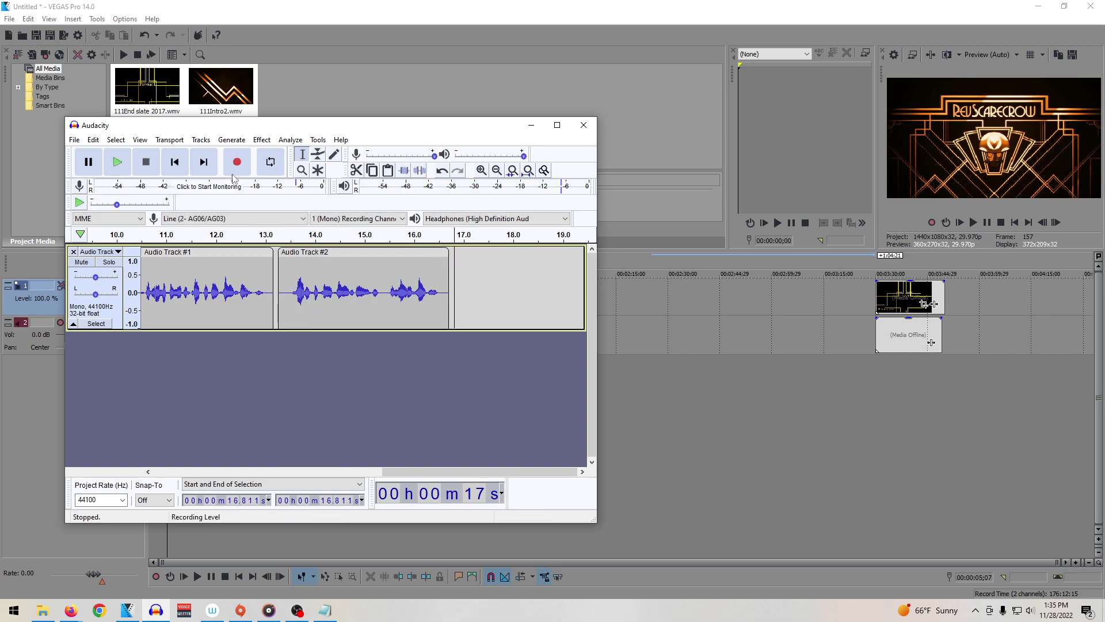
click(427, 299)
key(space)
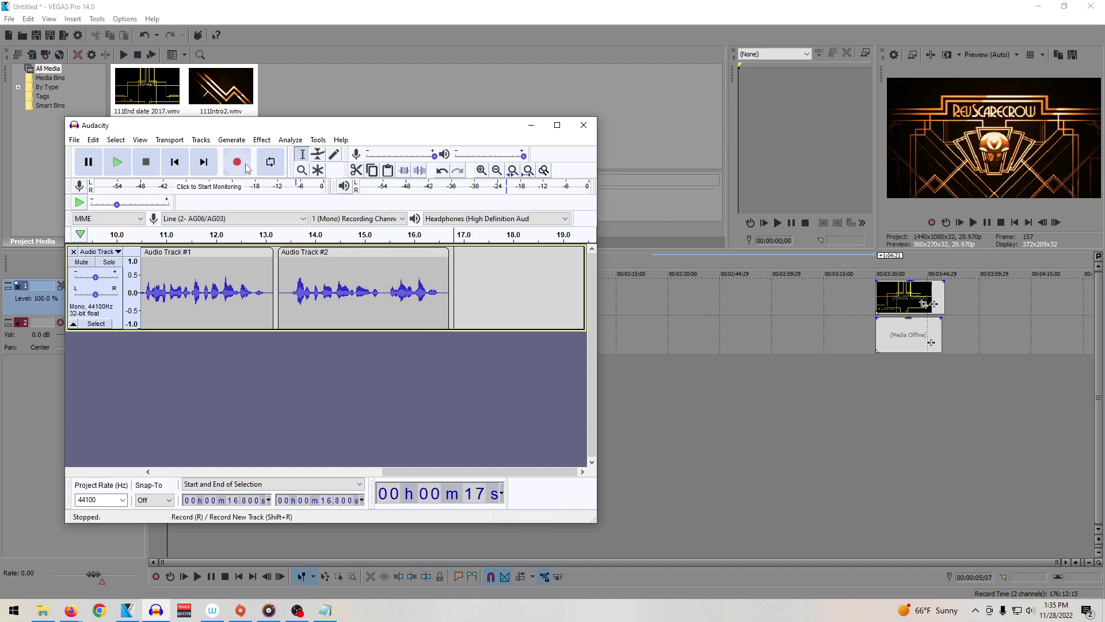
click(246, 165)
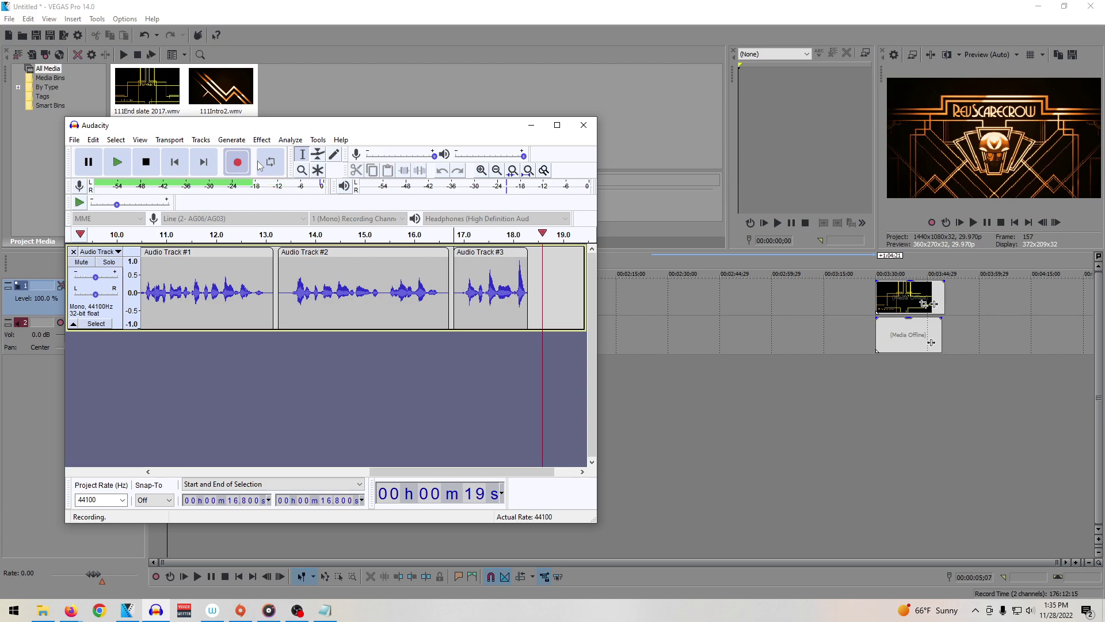
key(space)
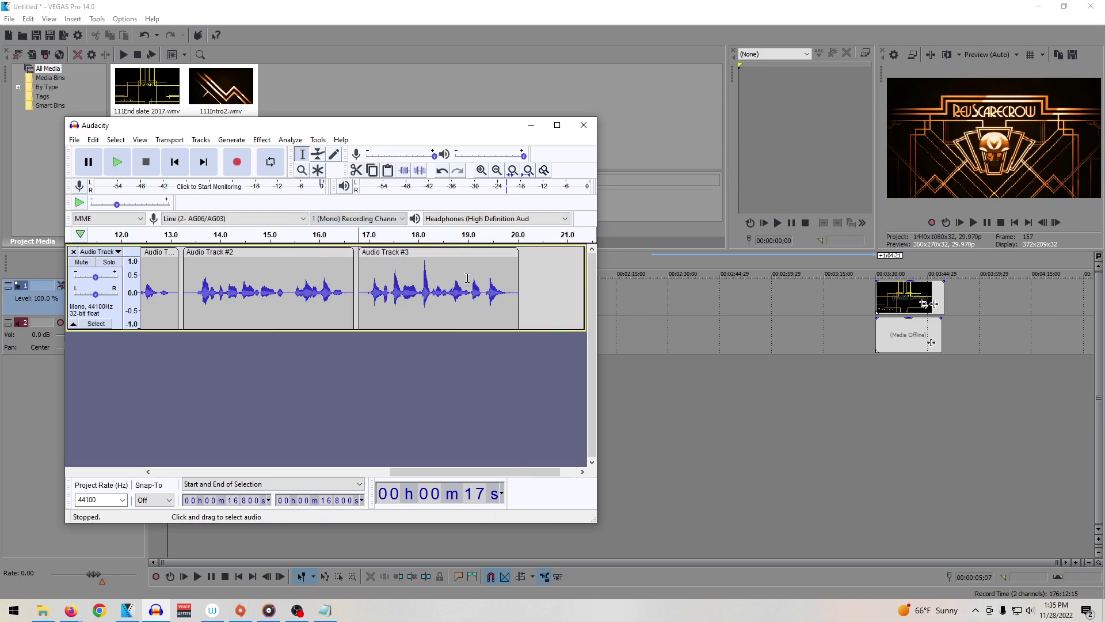
click(387, 253)
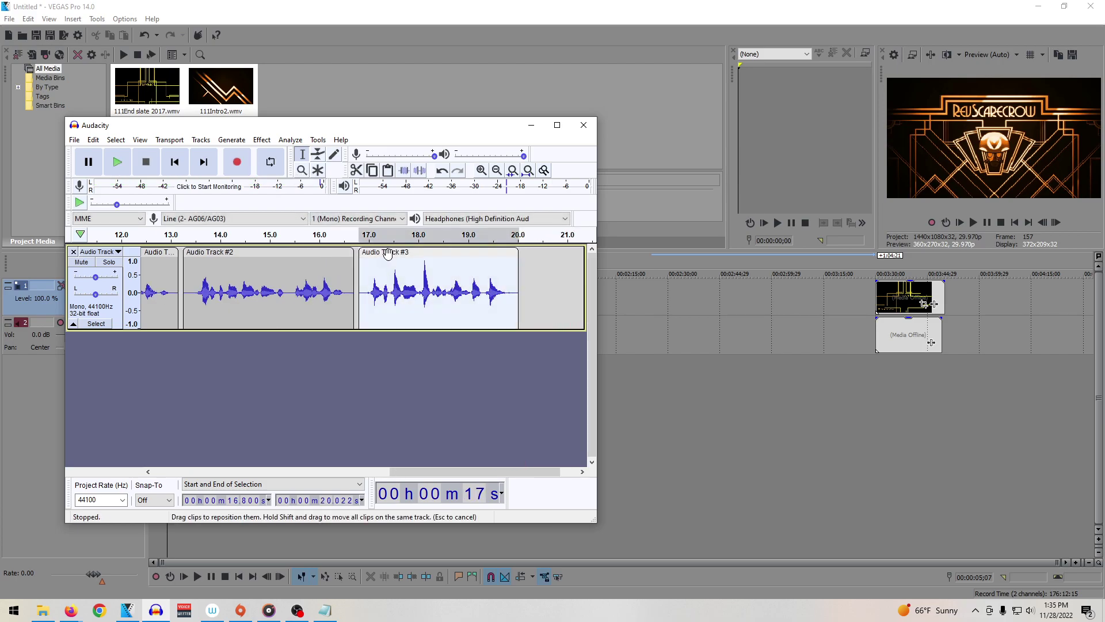
key(Delete)
Step: Record a third narration clip starting at 16.8 s and trim its trailing silence from about 20.41 s to its end
click(248, 165)
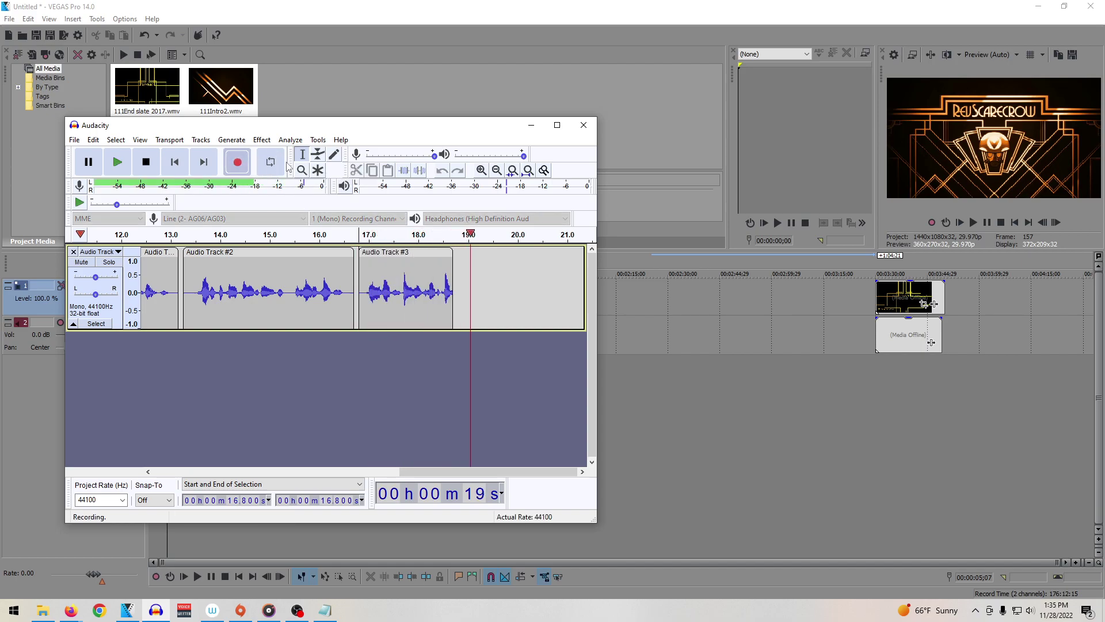
key(space)
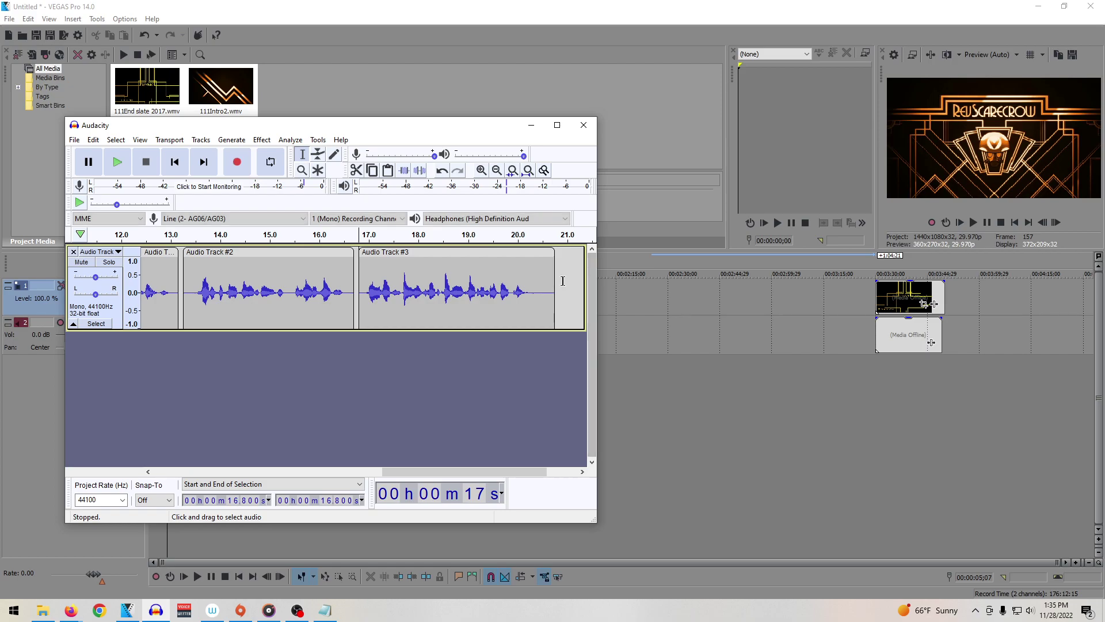
click(540, 279)
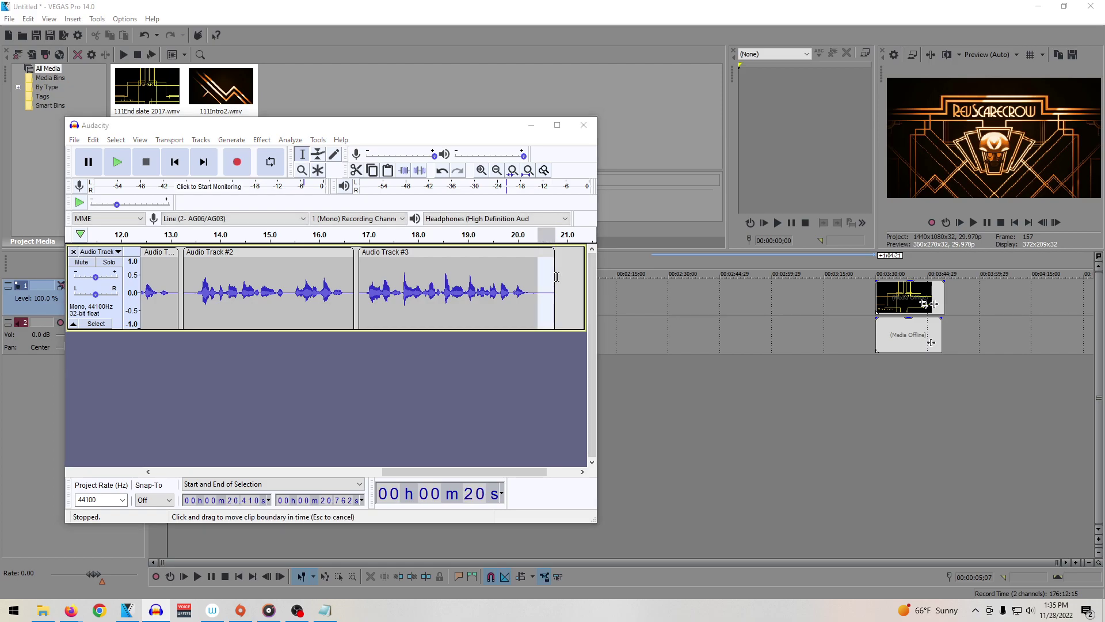
key(shift+Home)
click(542, 276)
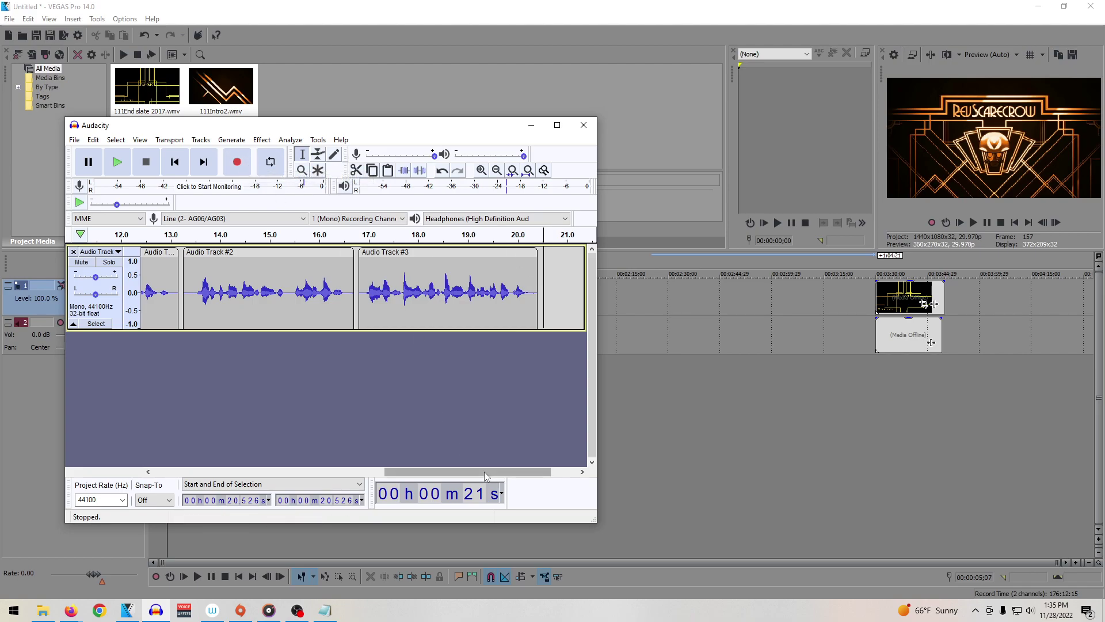
Step: Play back the narration clips from about 0.45 s
drag(492, 476, 218, 455)
click(164, 297)
key(space)
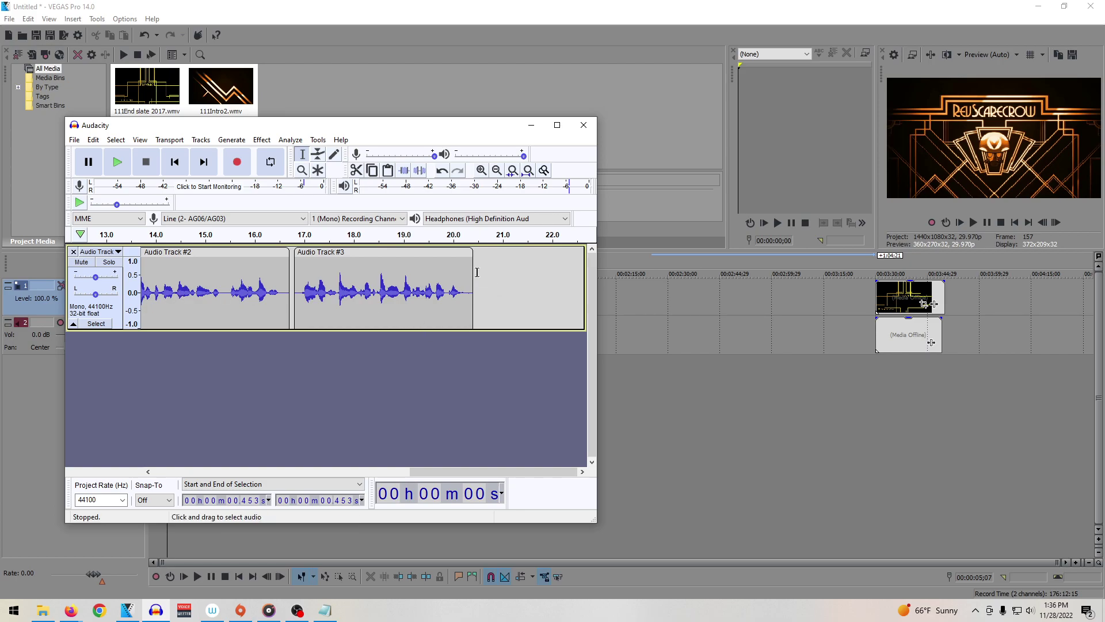
Step: Select all narration clips and shift them along the track so they start at about 14.98 s
key(ctrl+a)
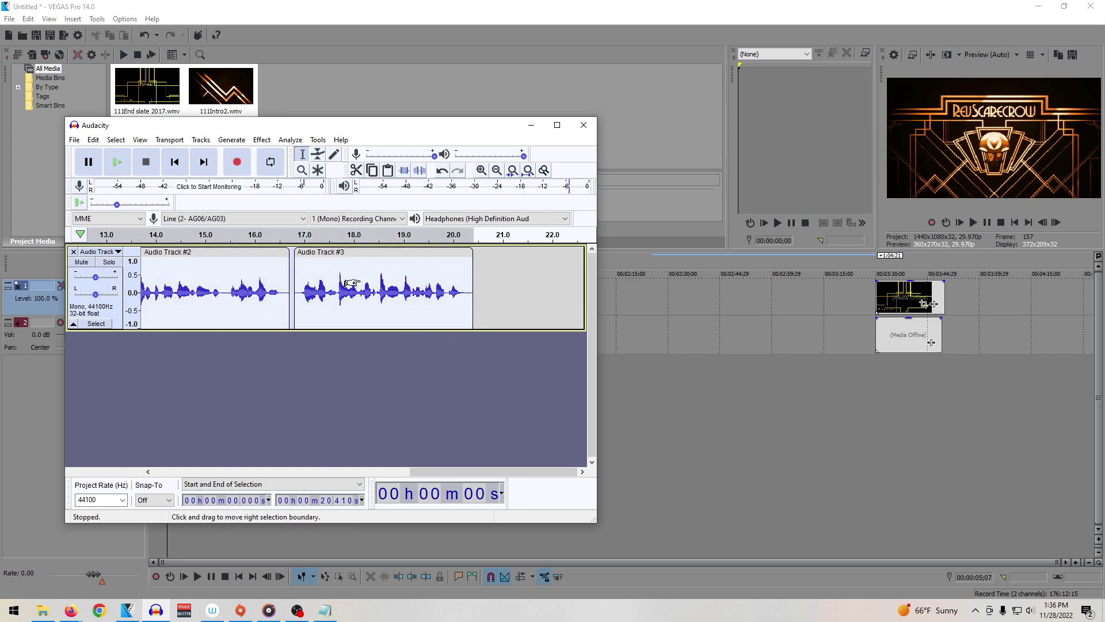
drag(207, 252, 451, 251)
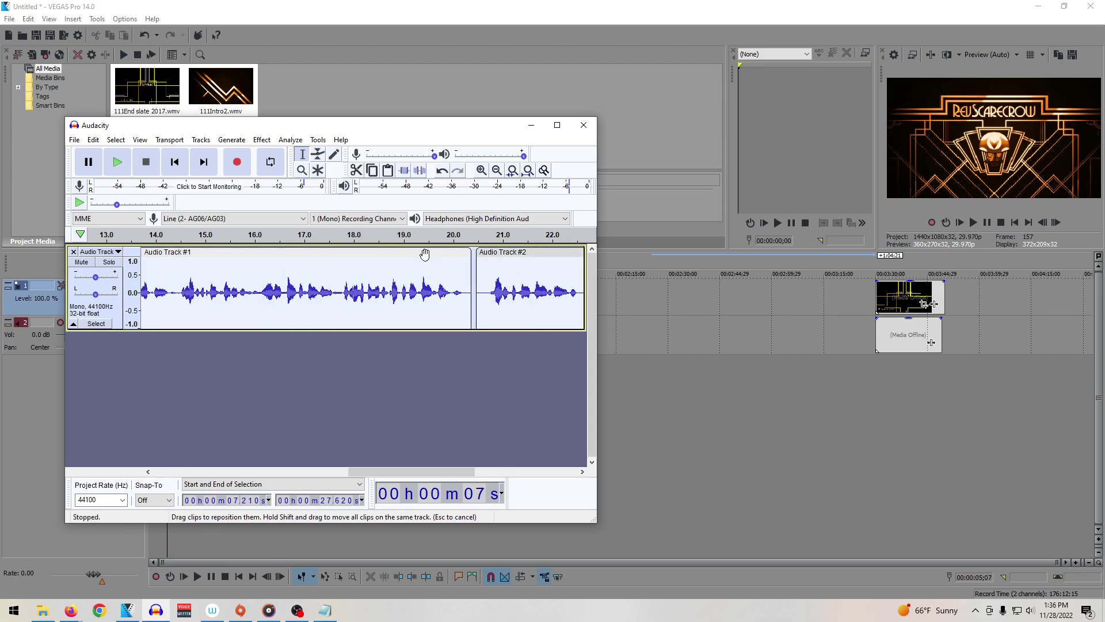
drag(306, 252, 495, 252)
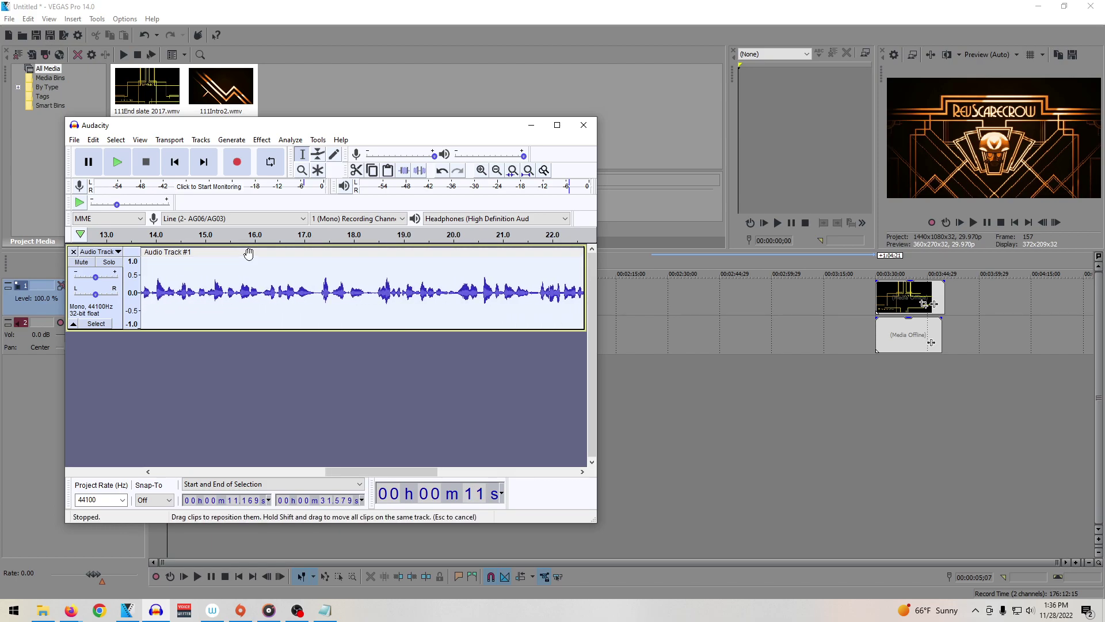
drag(247, 252, 434, 249)
drag(348, 472, 155, 470)
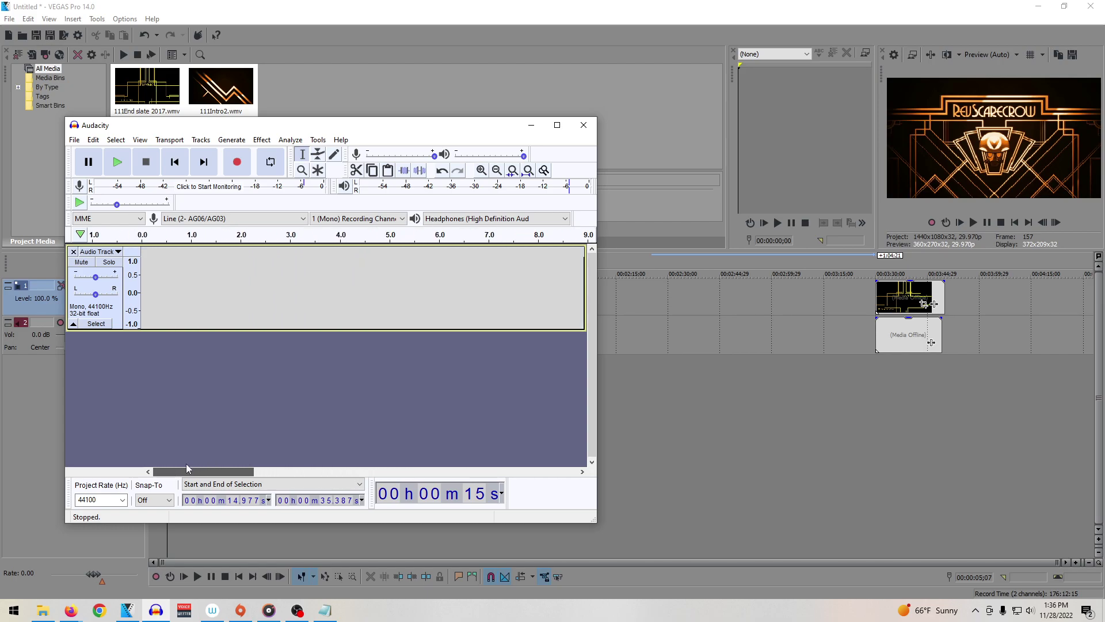
click(144, 278)
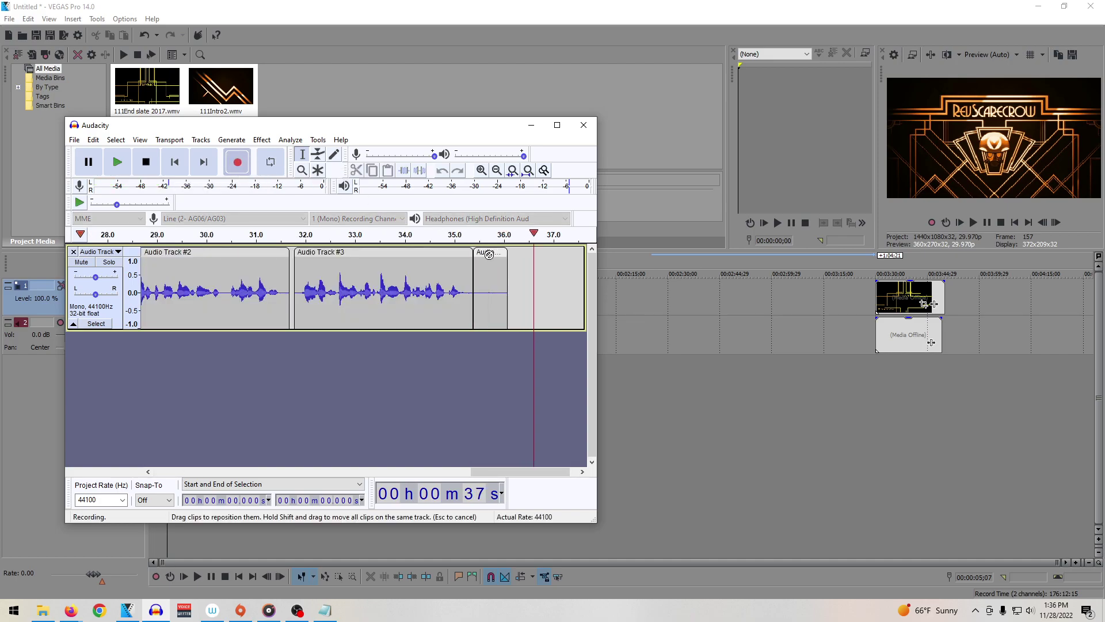
key(space)
click(491, 253)
key(Delete)
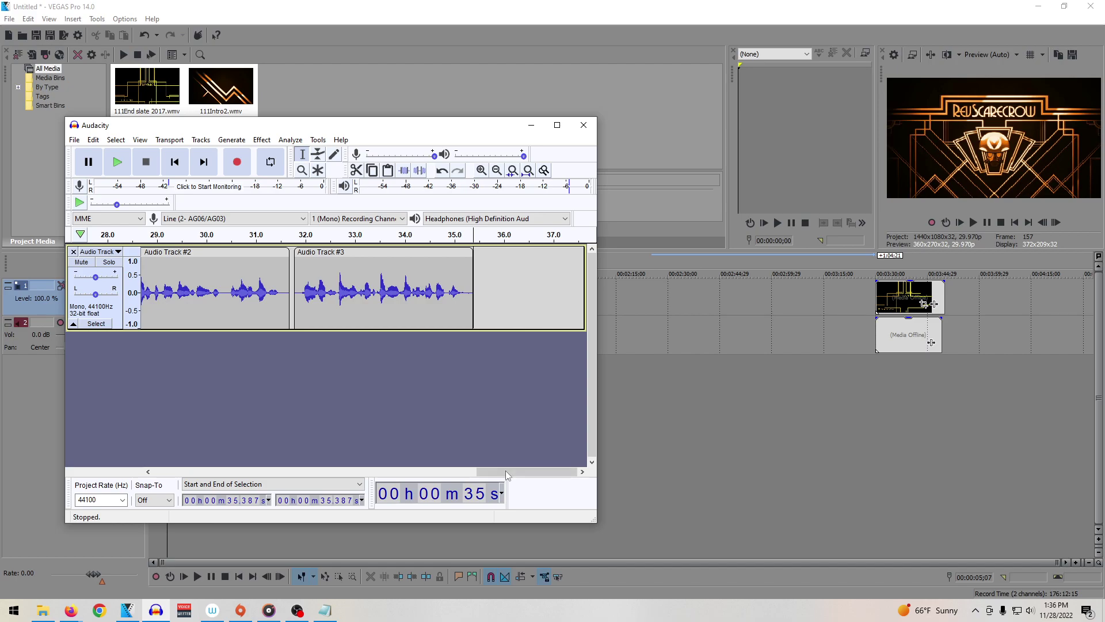
Step: Place the cursor at 0 s in the empty stretch before the narration clips
scroll(76, 401, left, 10)
click(167, 270)
click(155, 266)
click(142, 267)
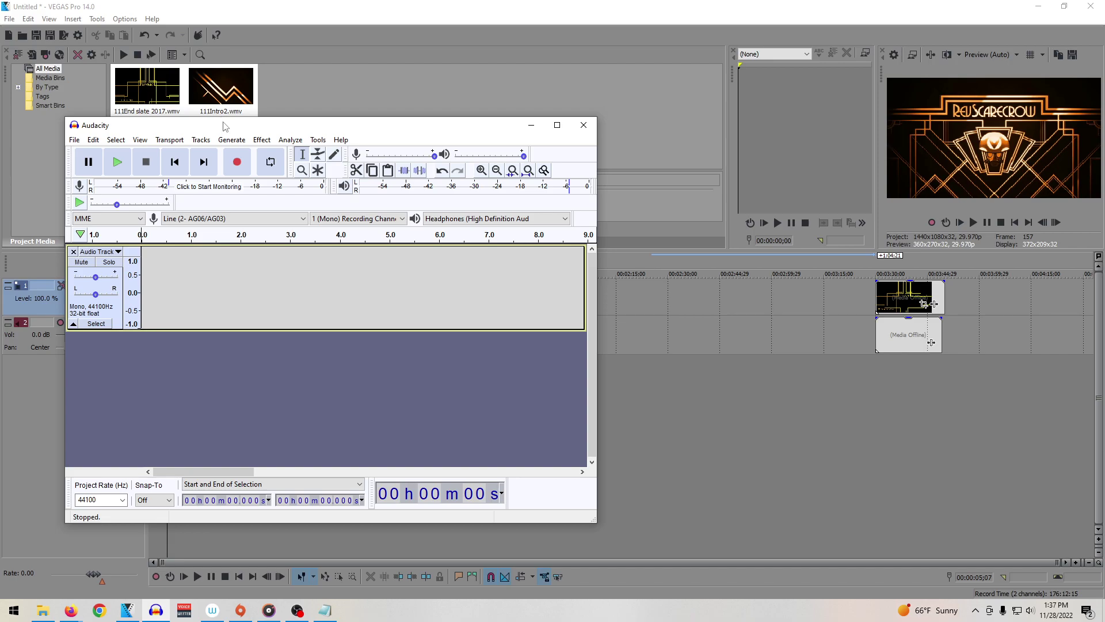
Step: Switch to Firefox's Games Workshop terrain listing and examine its product filters
mouse_move(71, 610)
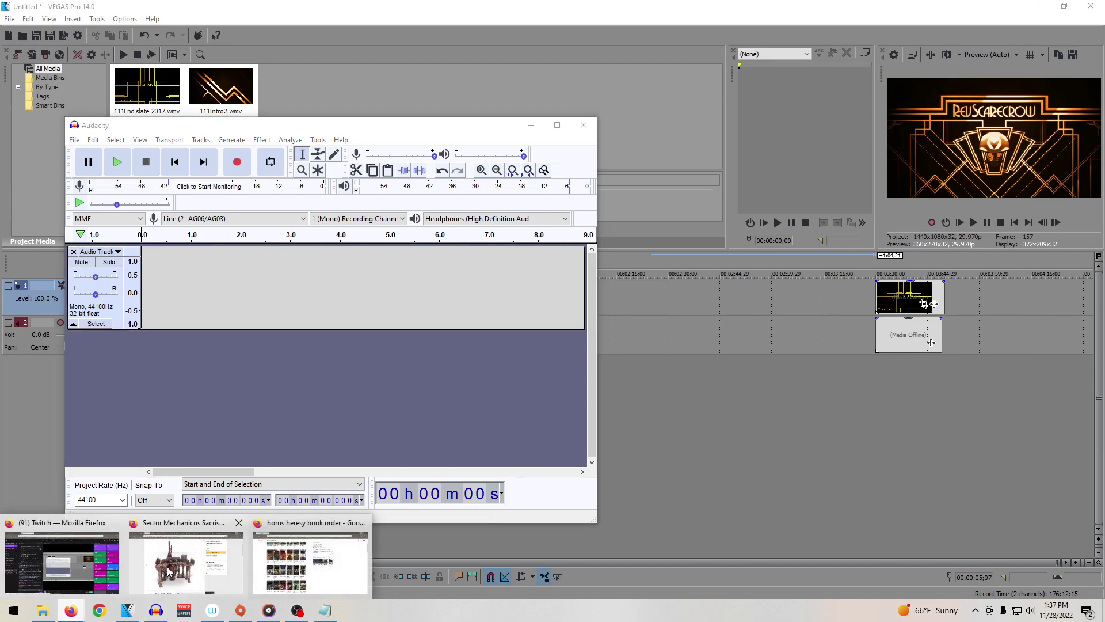
click(187, 553)
click(54, 12)
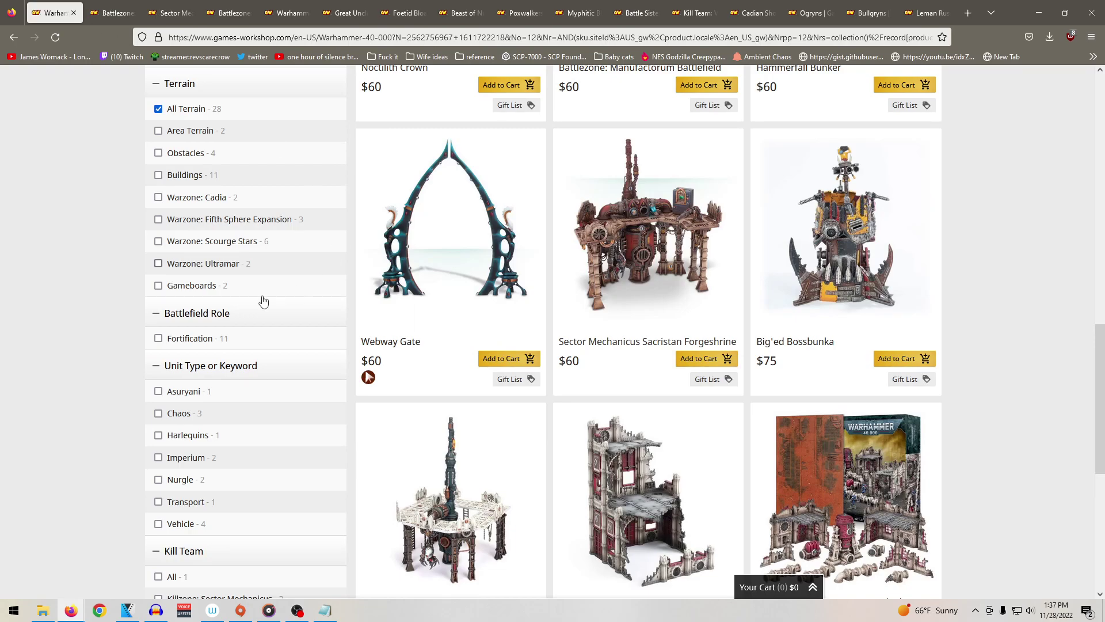
scroll(291, 288, up, 8)
scroll(184, 370, up, 8)
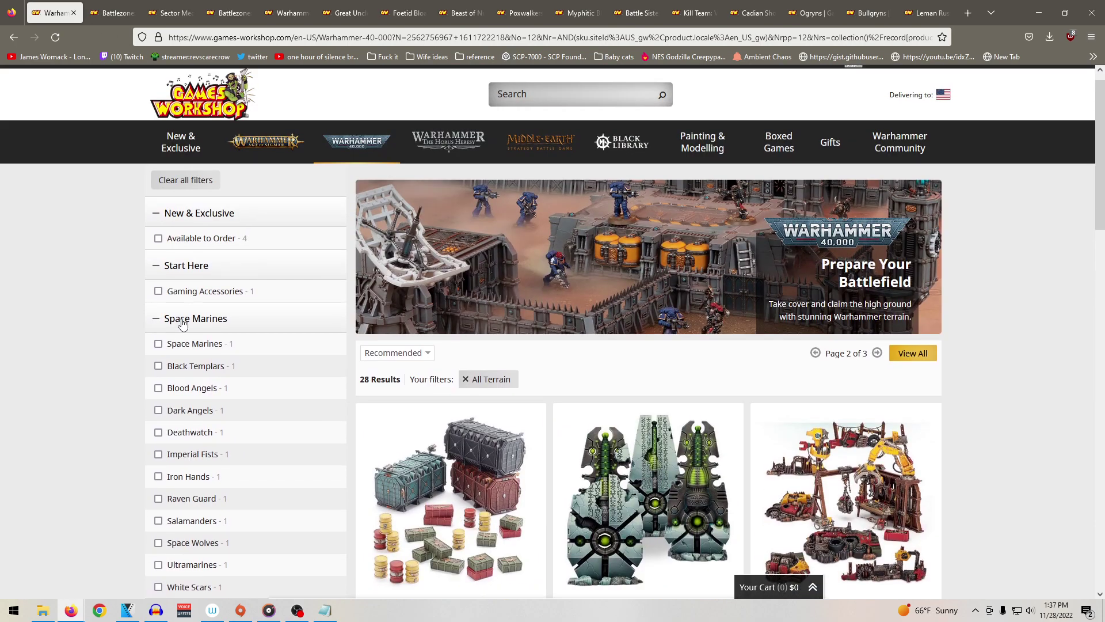
scroll(179, 397, down, 10)
click(177, 407)
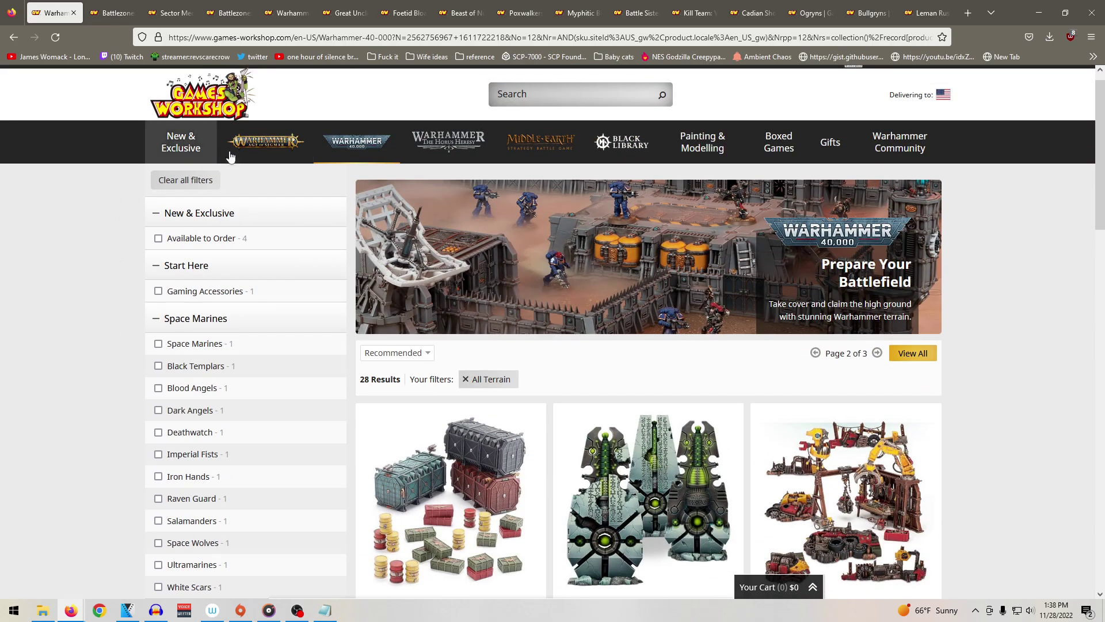
Step: Open the Warhammer 40,000 range and filter its Xenos Armies by Genestealer Cults
click(333, 146)
scroll(86, 309, down, 5)
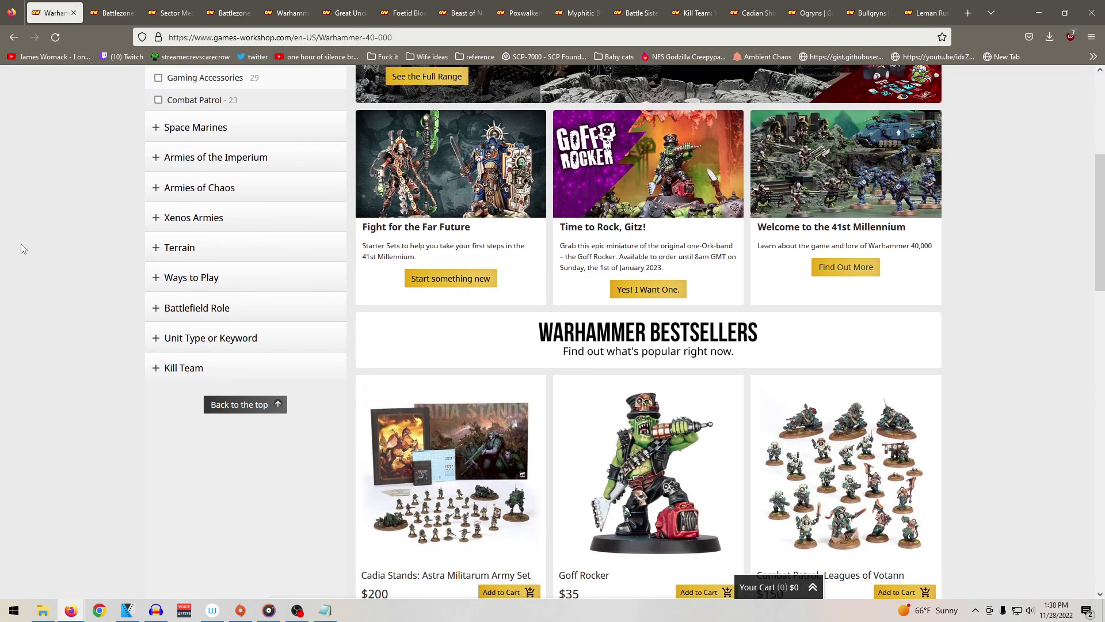
scroll(144, 259, up, 1)
click(196, 278)
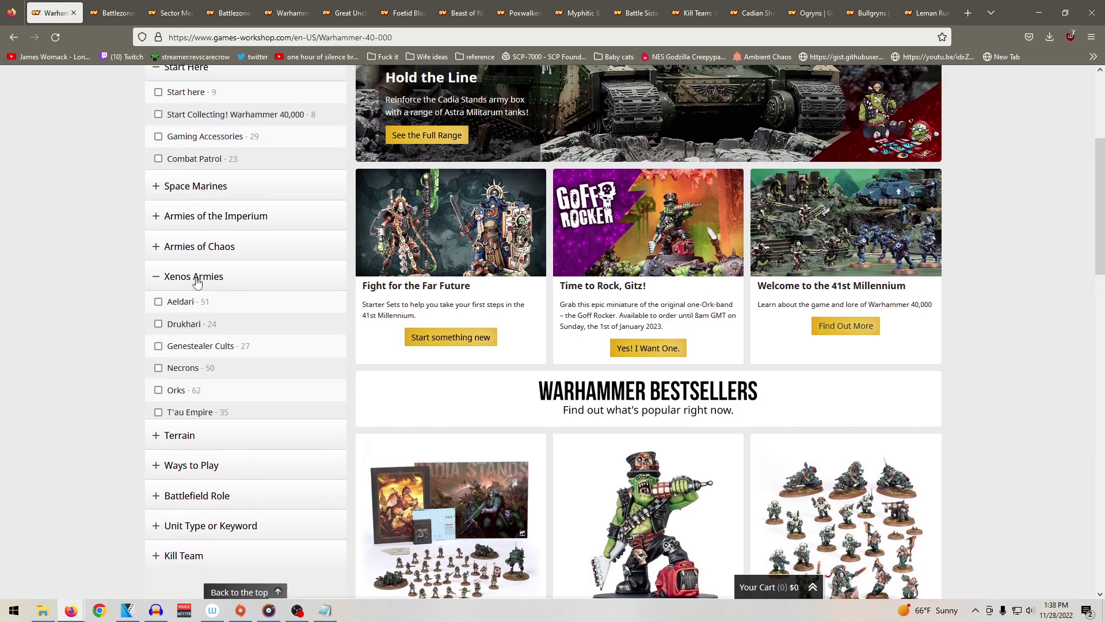
click(201, 349)
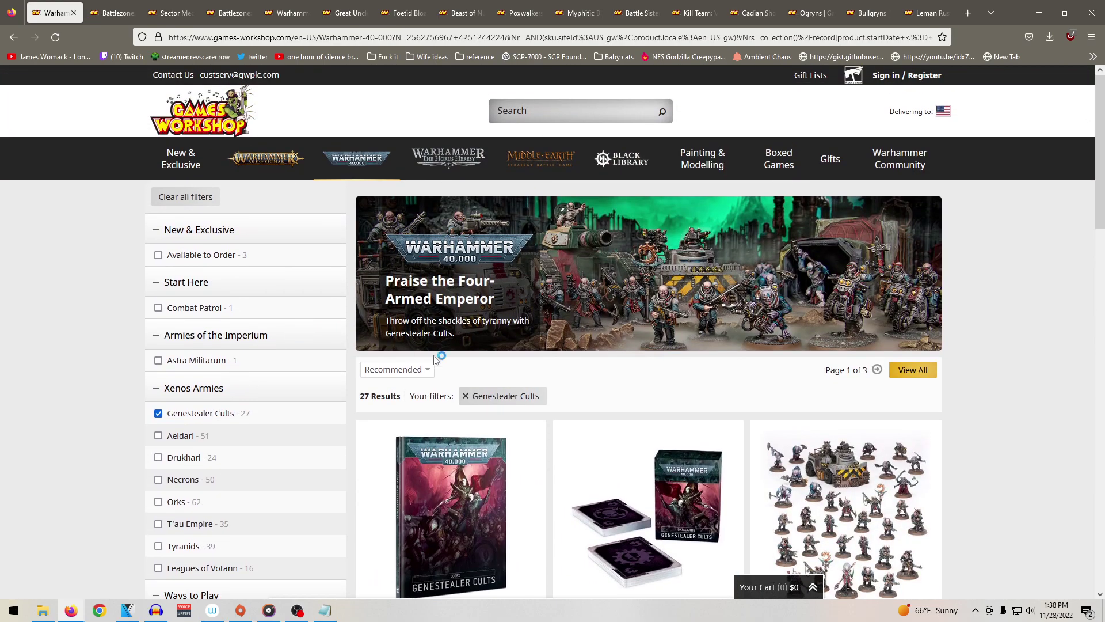
Step: Open the Broodcoven product, examine its miniatures and return to the Genestealer Cults listing
scroll(576, 362, down, 9)
click(652, 306)
scroll(522, 317, down, 3)
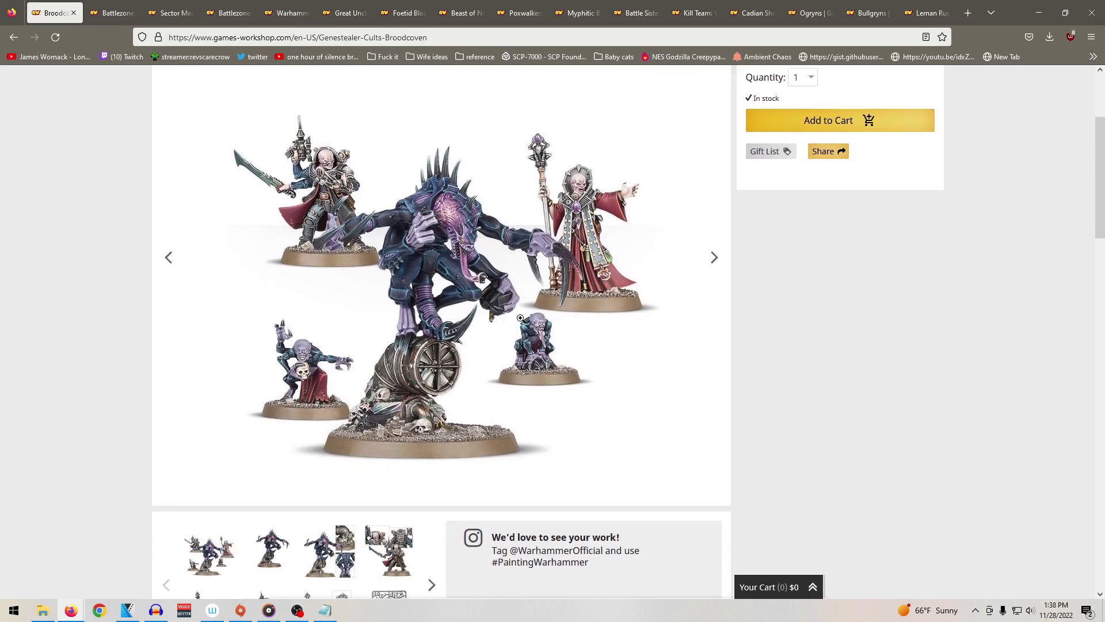
scroll(525, 314, up, 1)
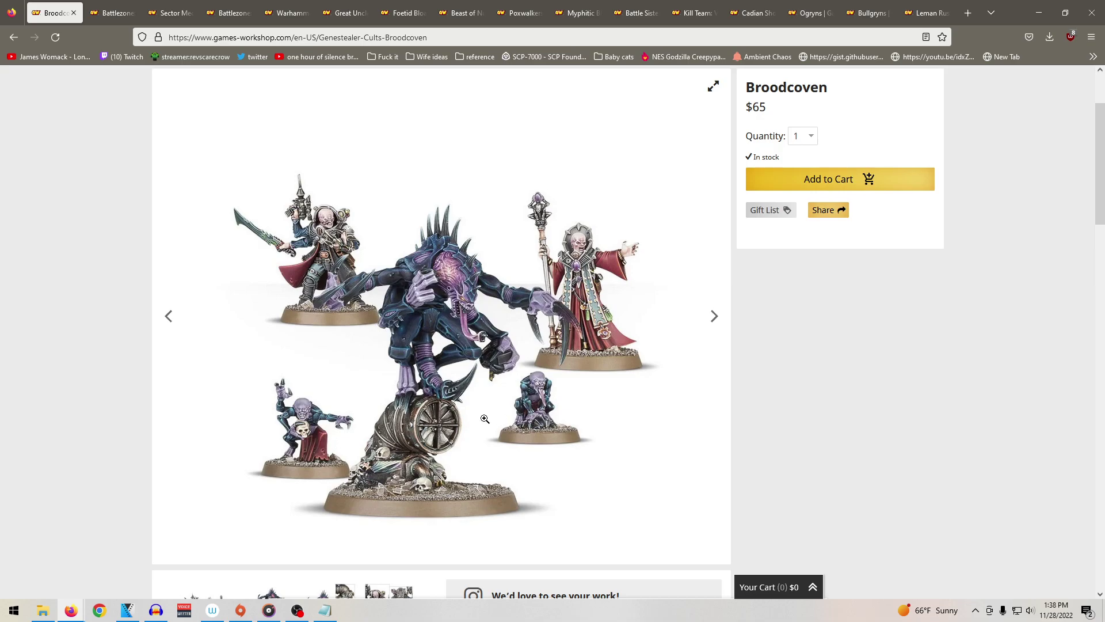
click(14, 37)
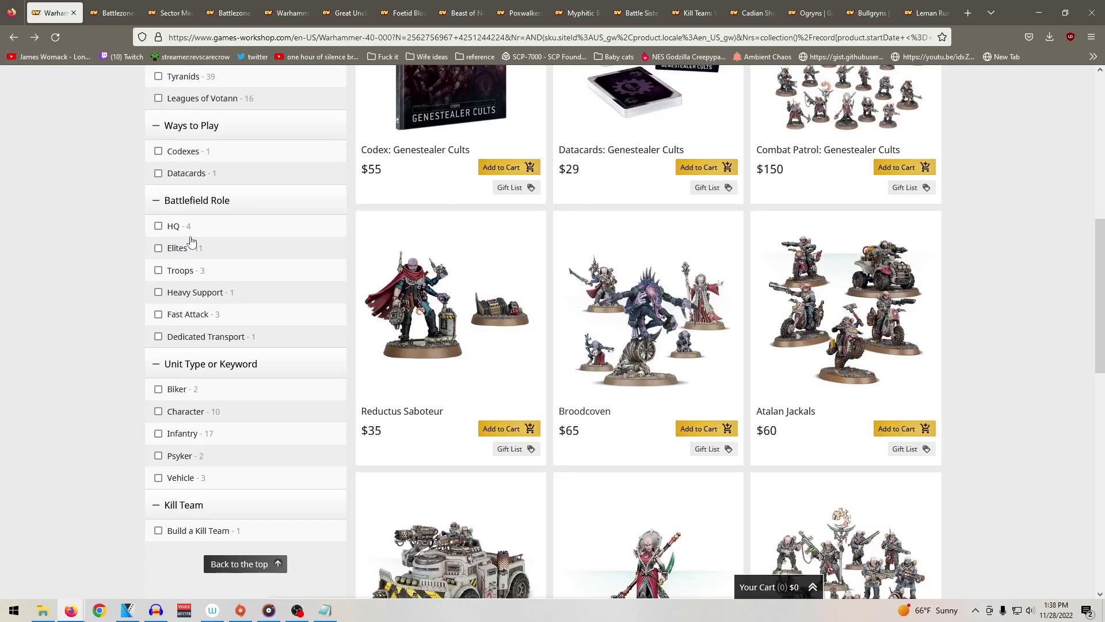
Step: Open the Reductus Saboteur product from the Genestealer Cults listing, examine its miniature and return to the listing
scroll(452, 278, down, 3)
click(451, 279)
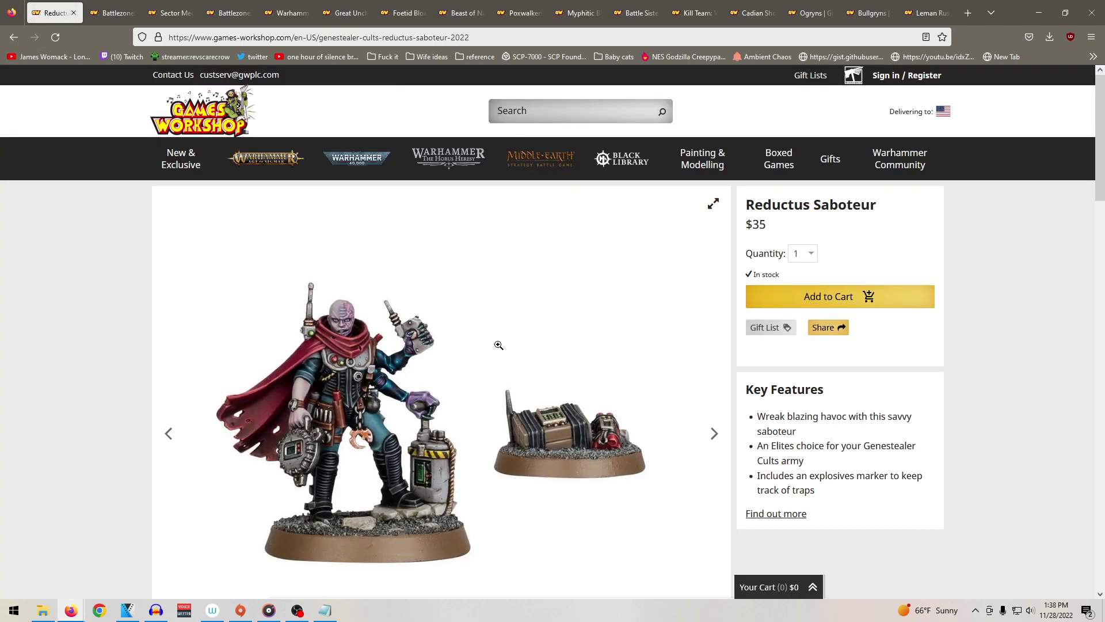
scroll(511, 348, down, 2)
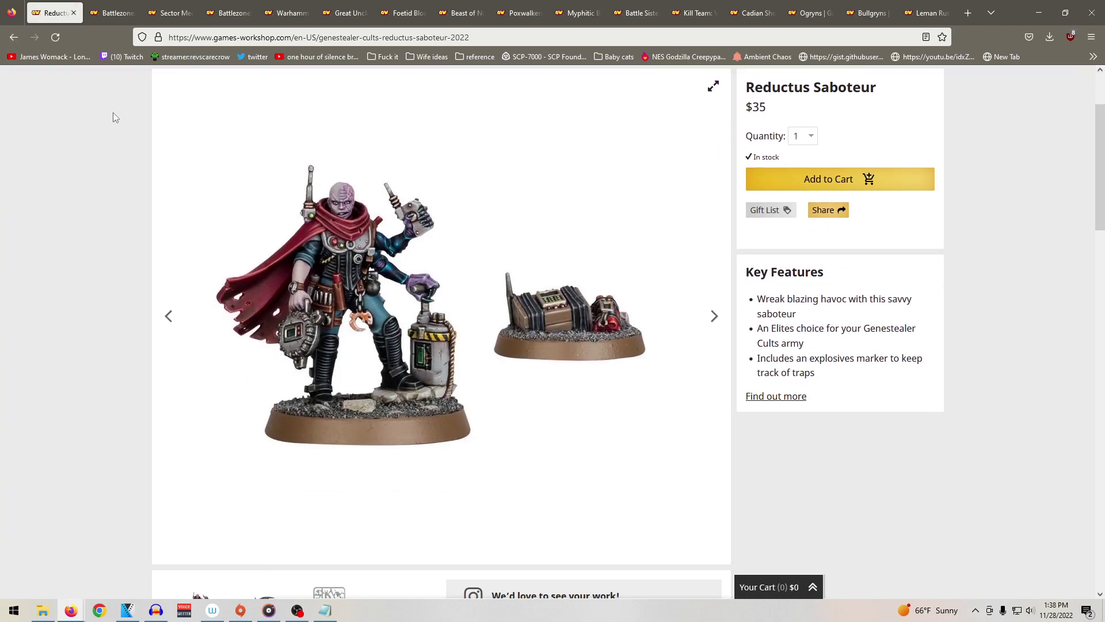
click(14, 37)
Step: Open the Neophyte Hybrids product, examine its miniatures and return to the Genestealer Cults listing
scroll(711, 370, down, 3)
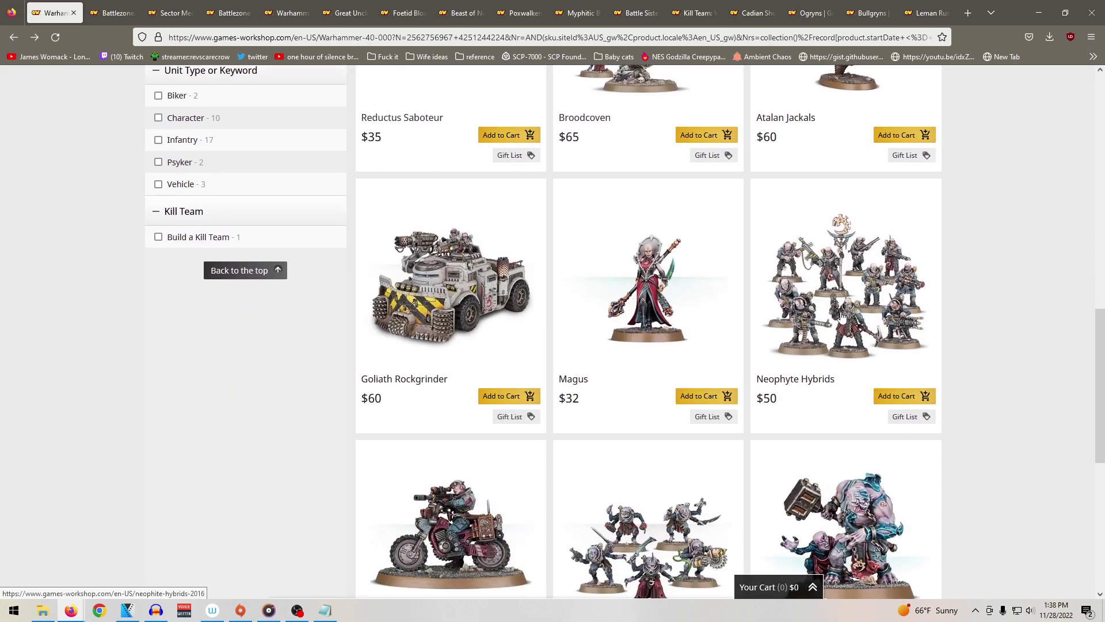
click(841, 317)
scroll(548, 433, down, 2)
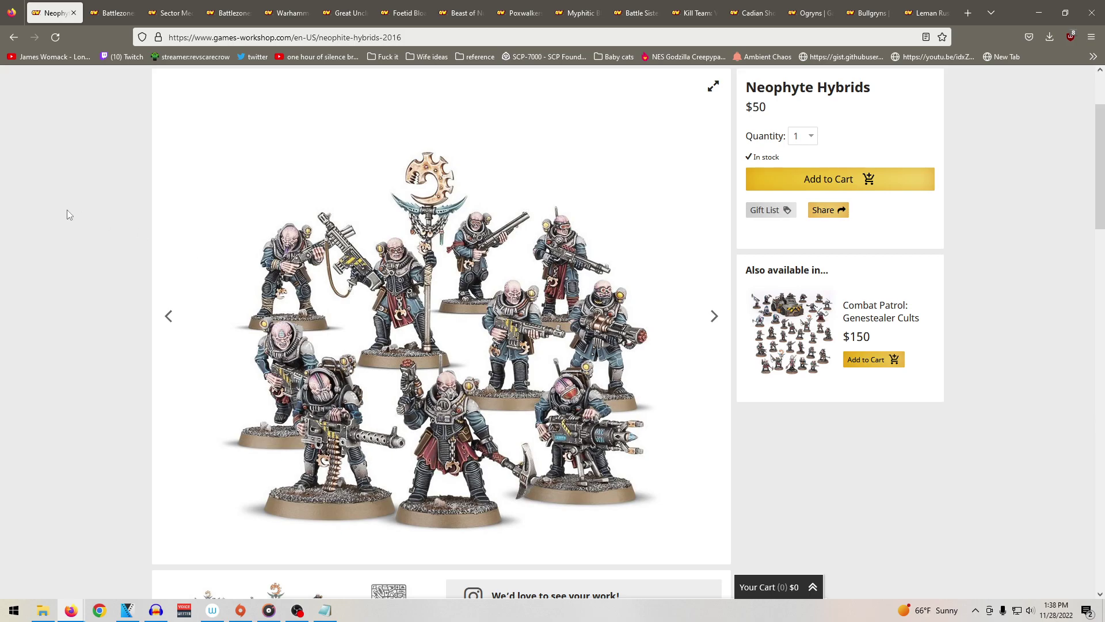
click(14, 36)
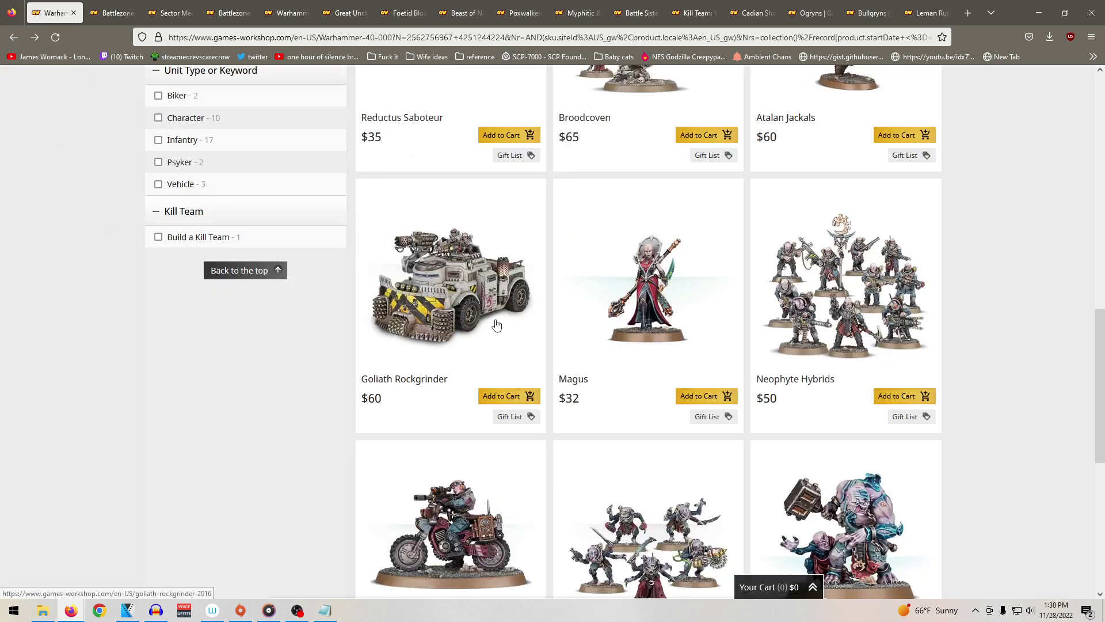
Step: Go to the second page of the Genestealer Cults listing and examine its miniatures
scroll(506, 329, down, 4)
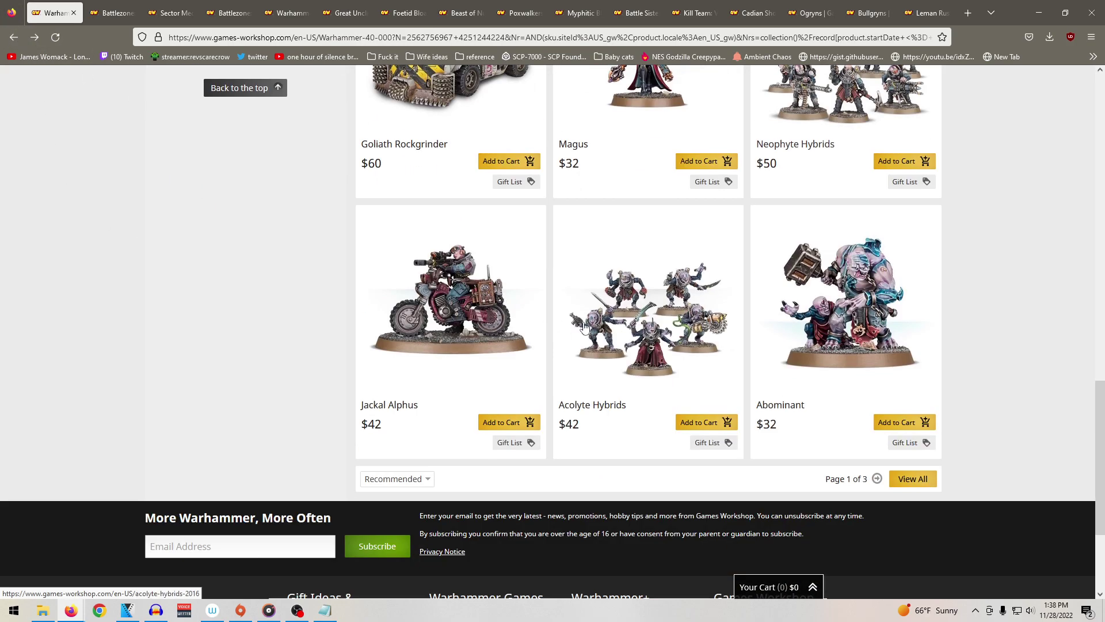
click(877, 479)
scroll(654, 297, down, 4)
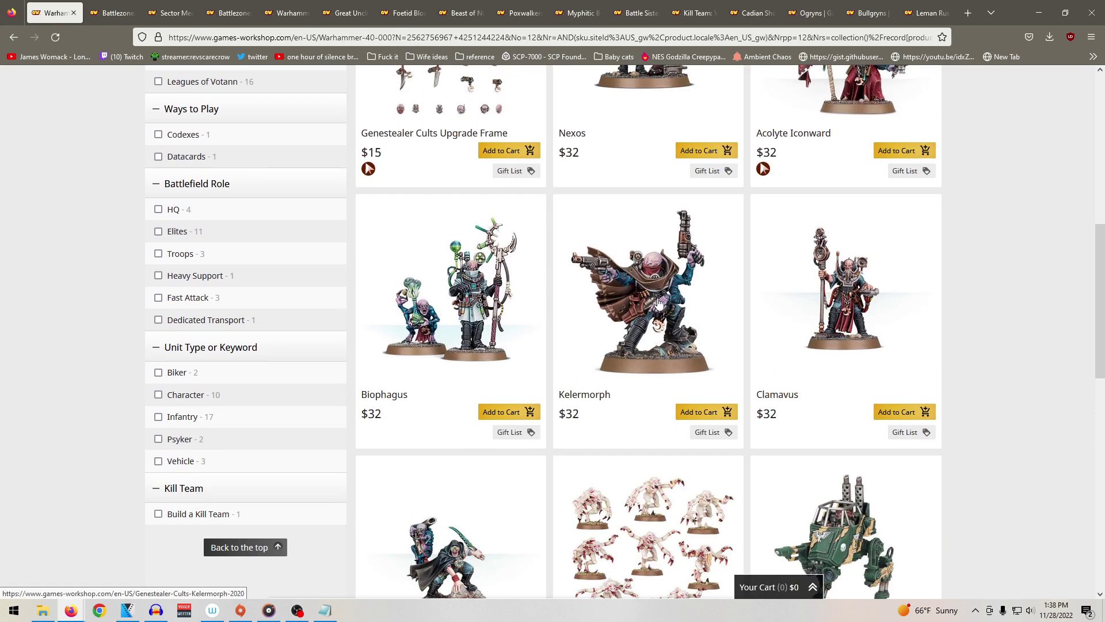
scroll(655, 454, down, 3)
scroll(655, 403, down, 4)
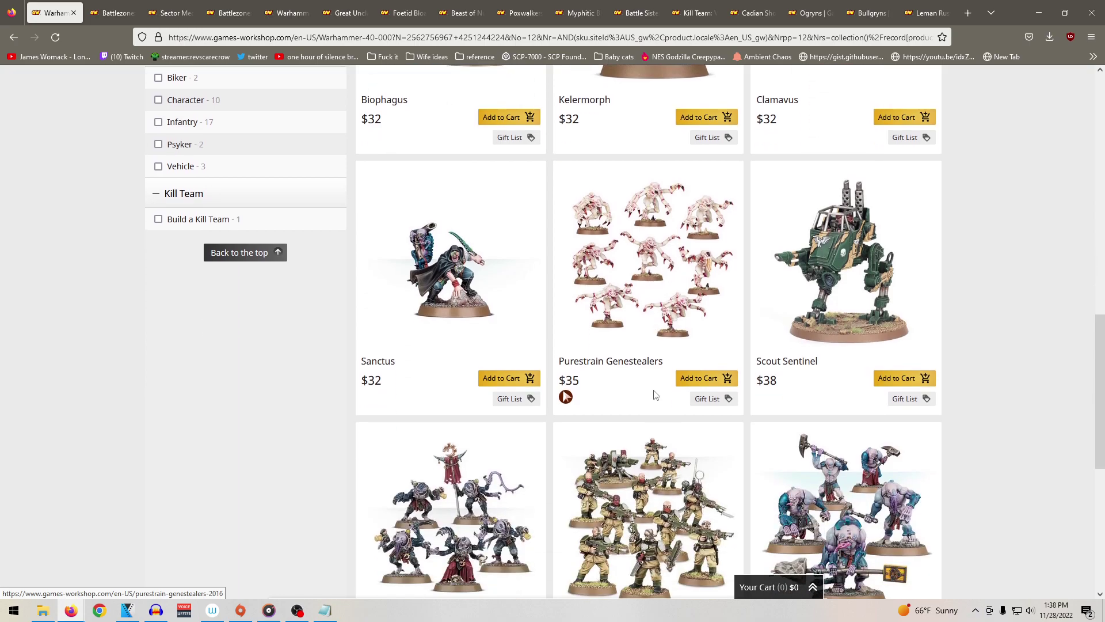
scroll(654, 389, up, 1)
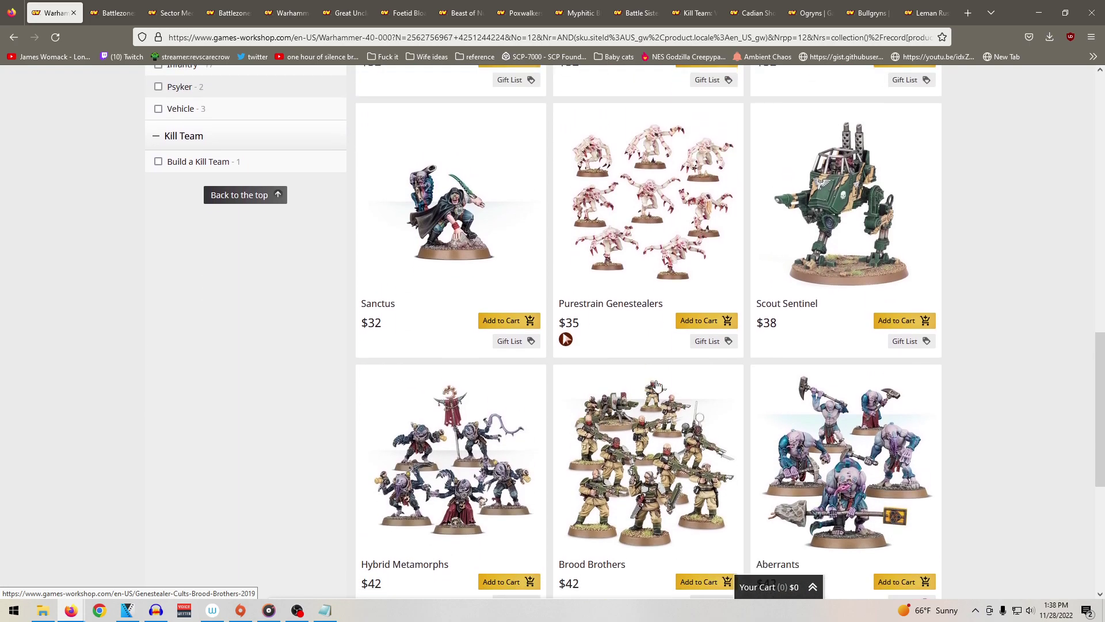
Step: Open the Aberrants product, examine its miniatures and key features, and return to the second listing page
click(875, 459)
scroll(1000, 392, down, 4)
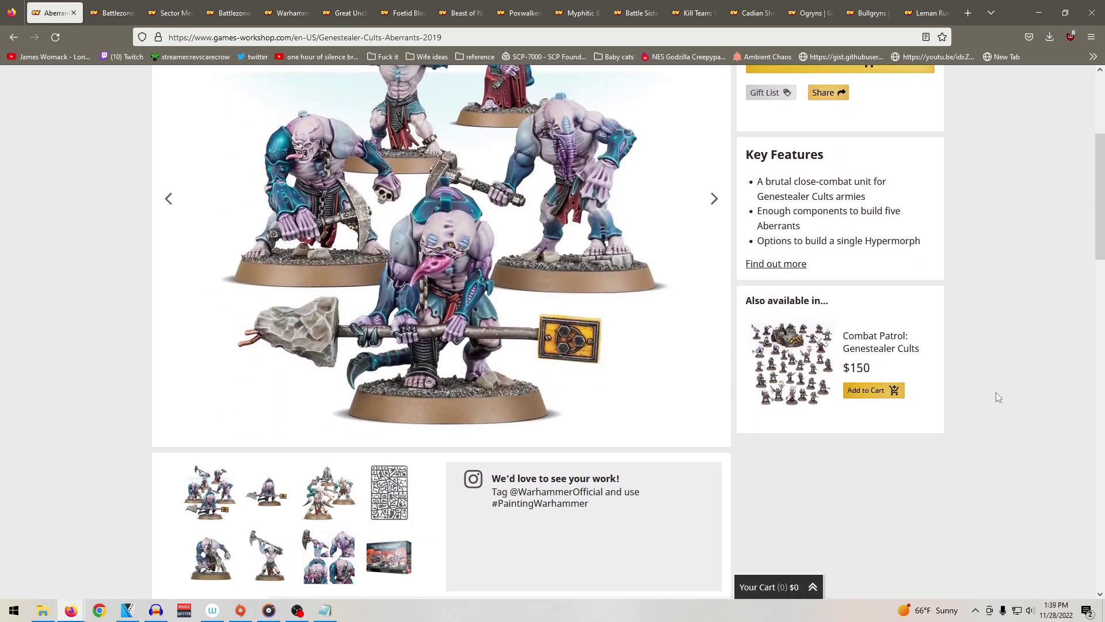
scroll(995, 392, up, 2)
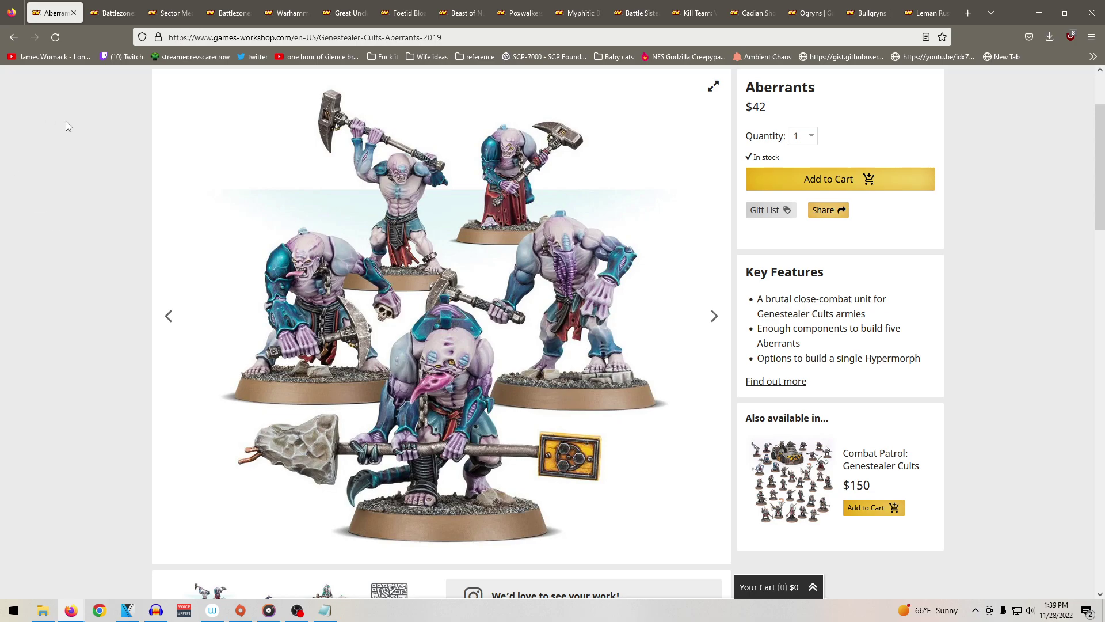
click(14, 36)
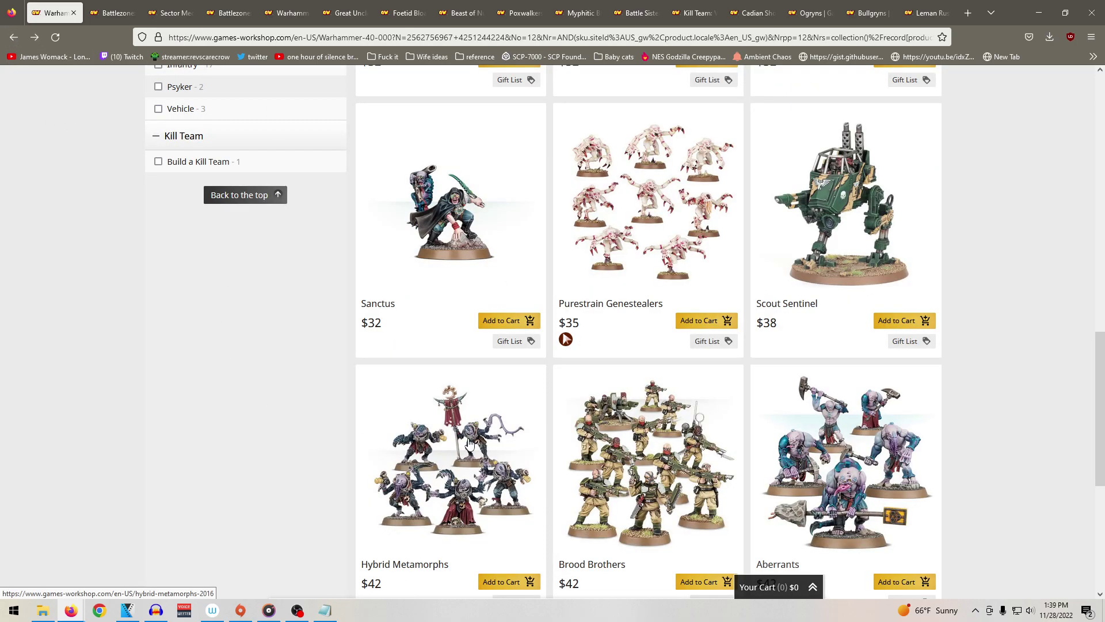
Step: Advance to the third page of the Genestealer Cults listing to view the remaining products
scroll(490, 438, down, 5)
scroll(490, 439, up, 3)
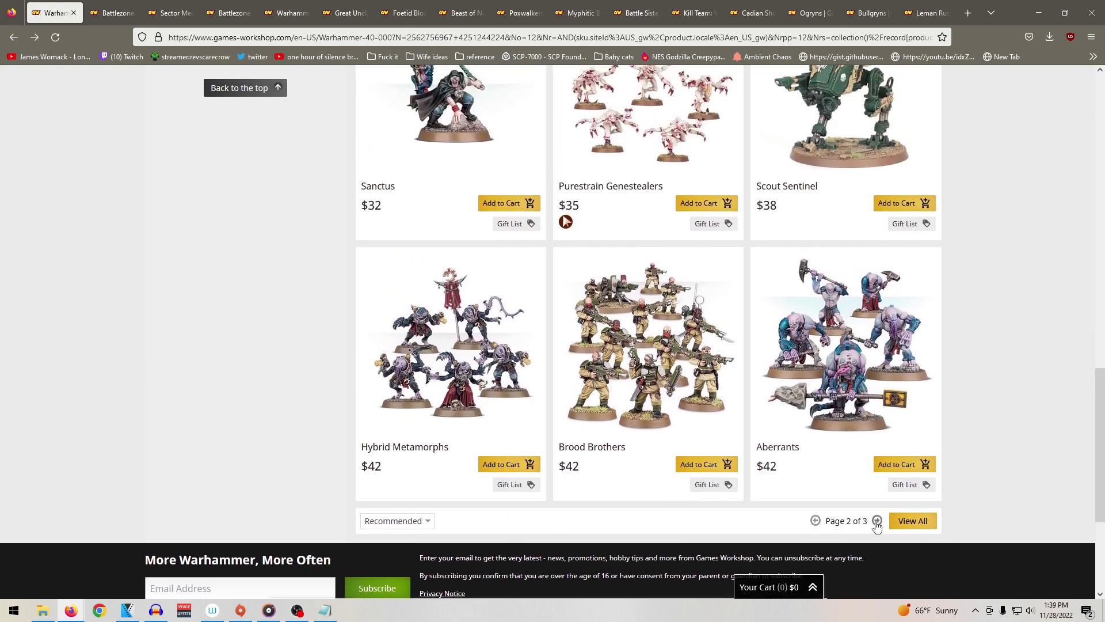
click(876, 520)
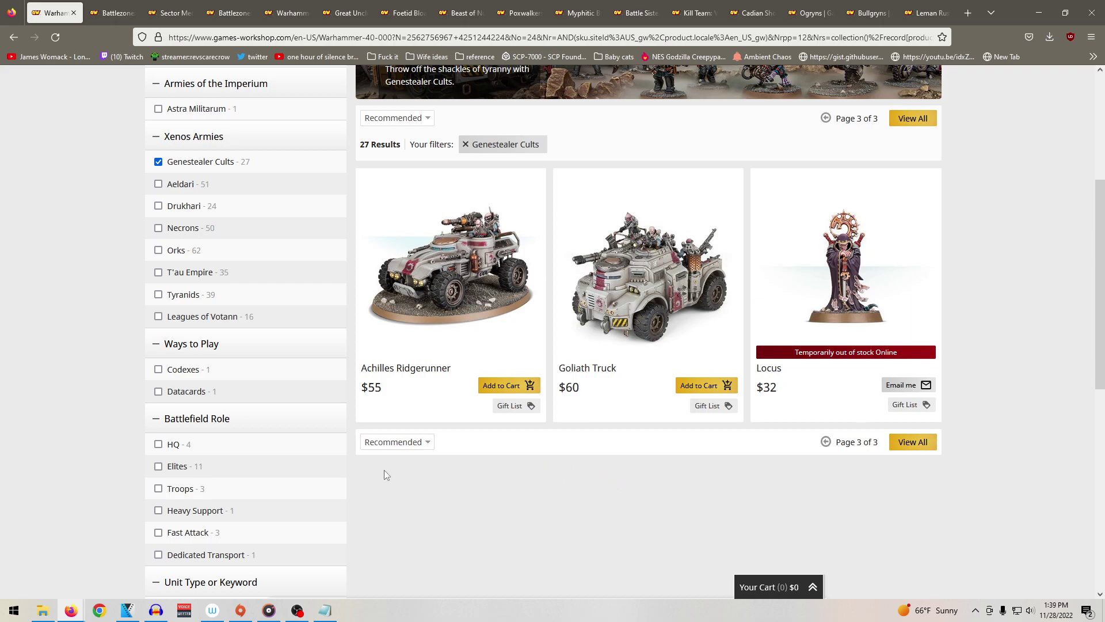
Step: Replace the Genestealer Cults filter with Tyranids under Xenos Armies and view the filtered products
click(185, 295)
scroll(641, 464, down, 6)
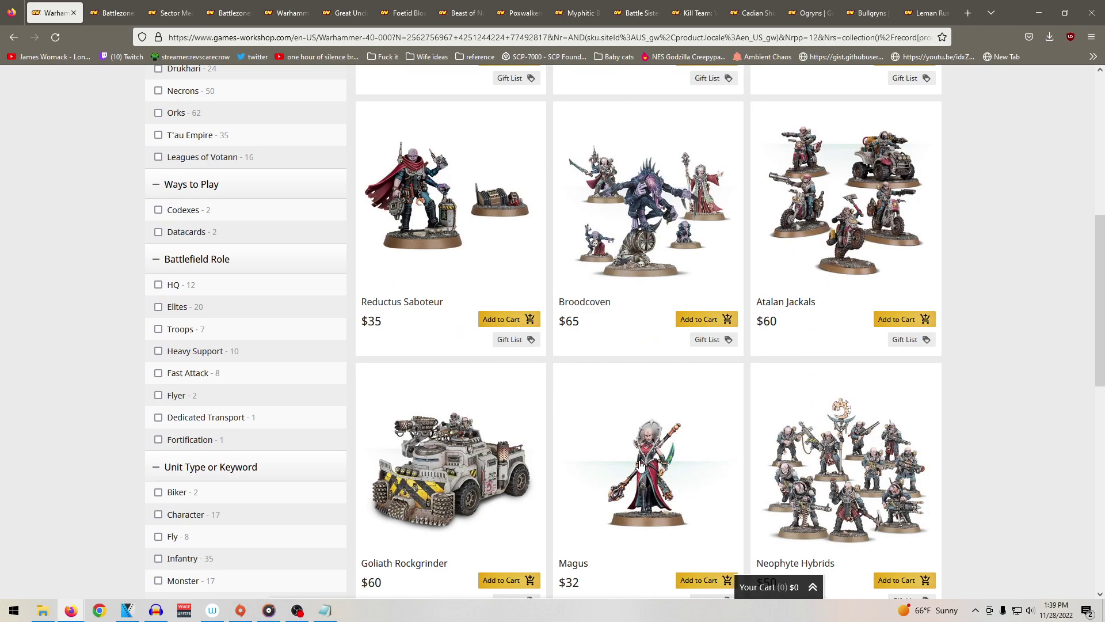
scroll(641, 464, up, 5)
click(190, 295)
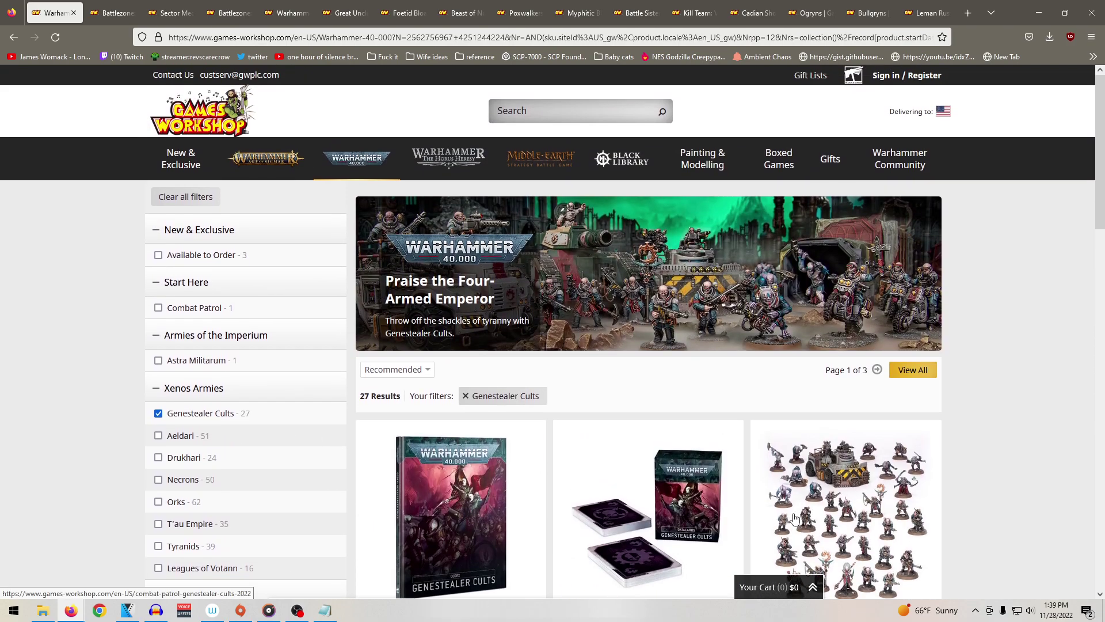
click(183, 547)
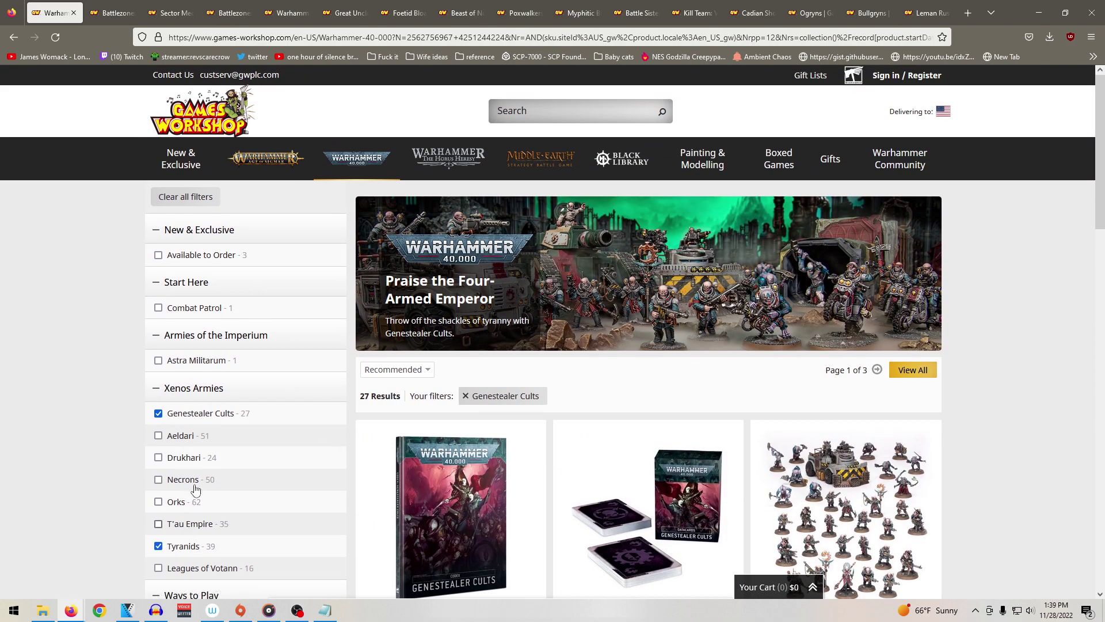
click(190, 435)
scroll(773, 460, down, 5)
scroll(774, 460, down, 1)
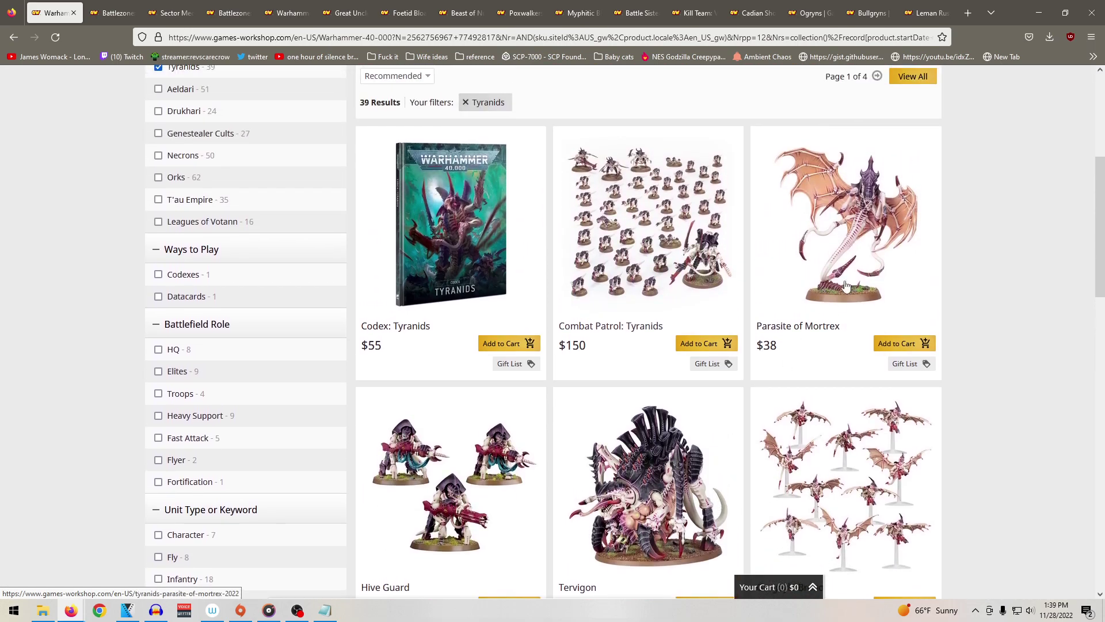
Step: Open the Parasite of Mortrex product, look through its gallery images and return to the Tyranids listing
click(844, 269)
scroll(553, 528, down, 1)
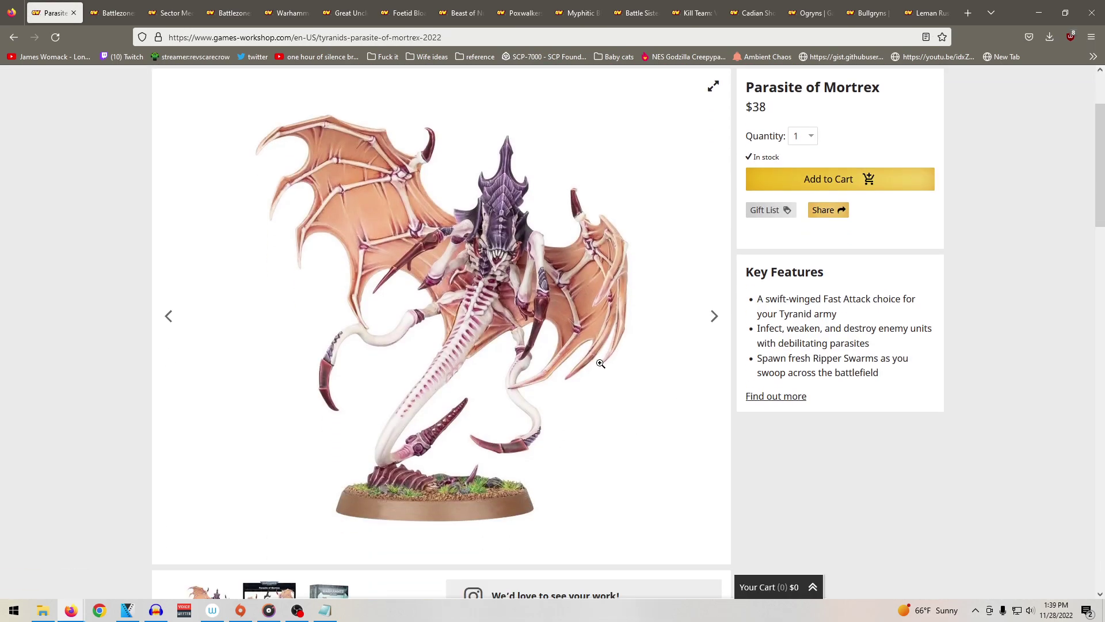
click(715, 318)
click(714, 317)
click(170, 316)
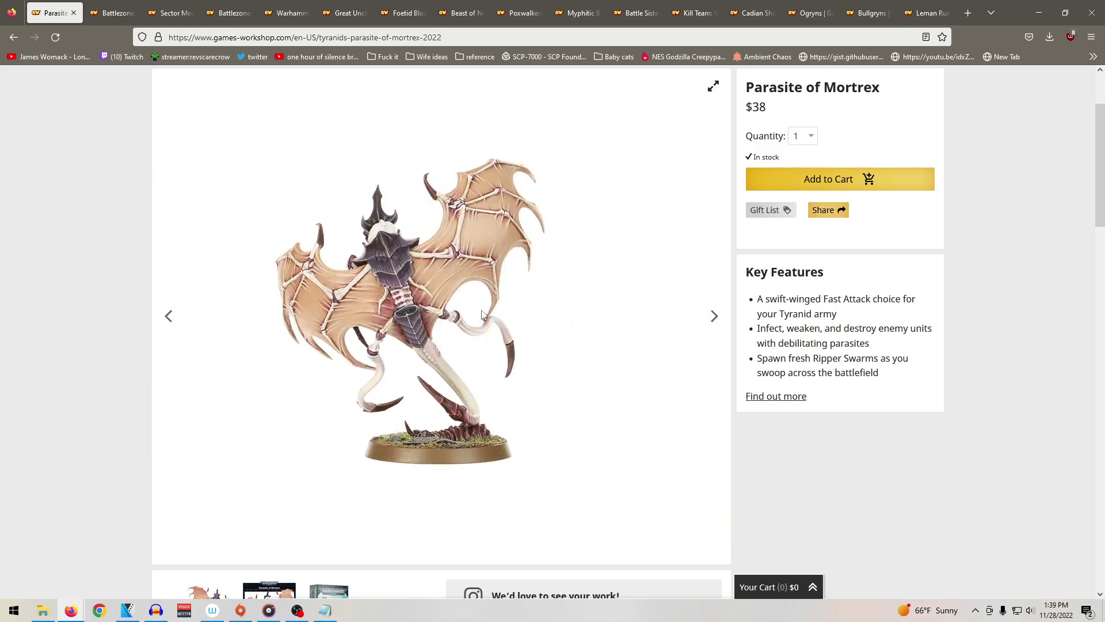
key(alt+Left)
Step: Examine the miniatures on the first two pages of the Tyranids listing
scroll(637, 455, down, 5)
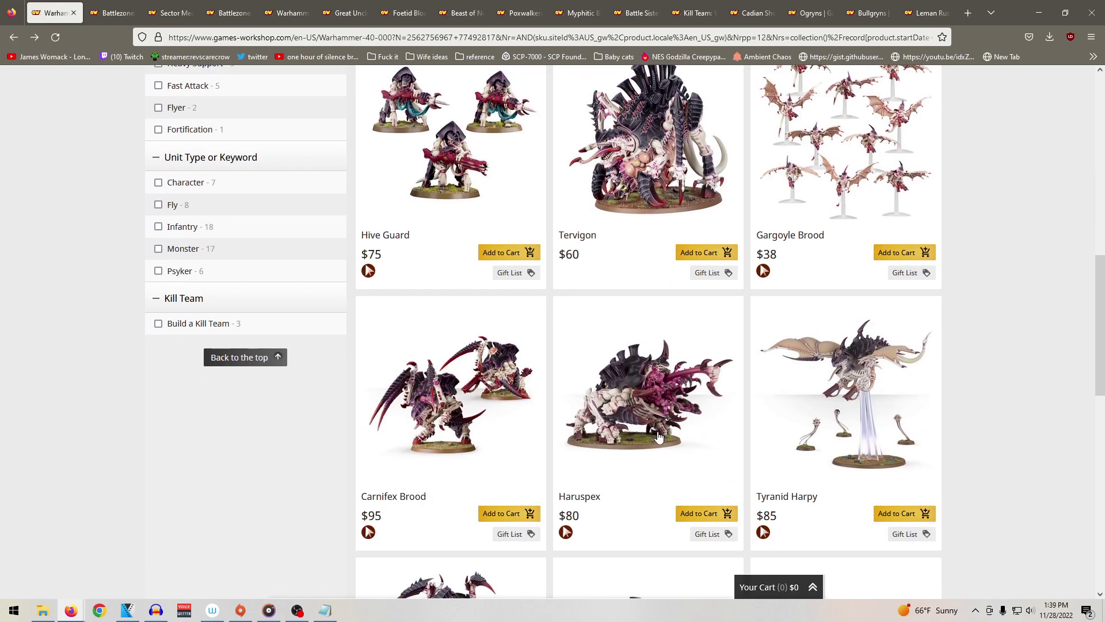
scroll(786, 454, down, 5)
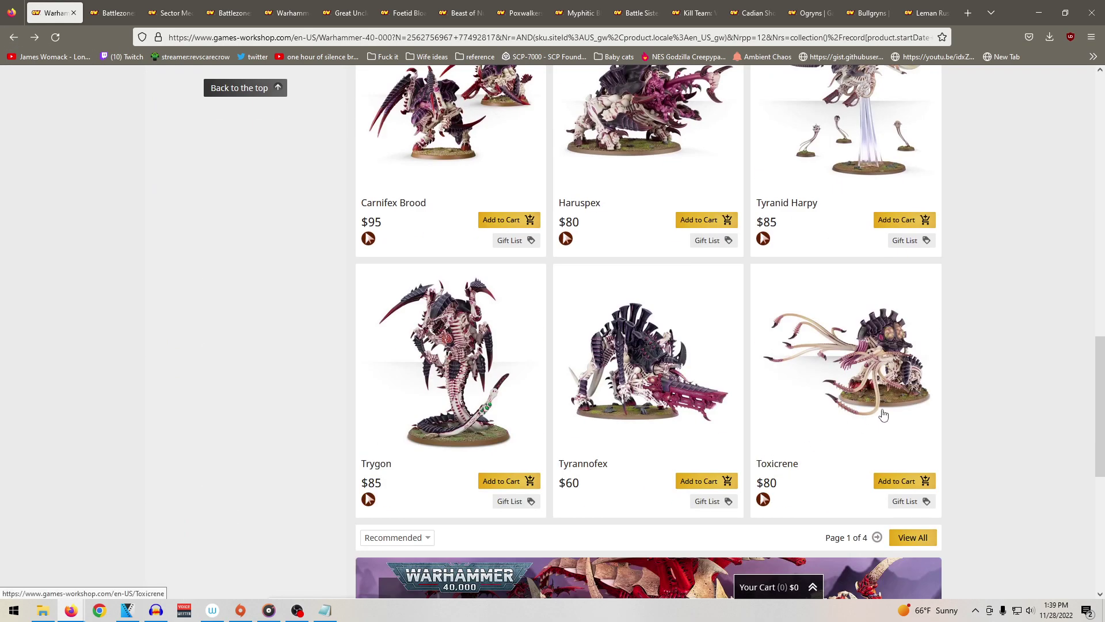
click(877, 538)
scroll(662, 403, down, 8)
scroll(667, 461, down, 2)
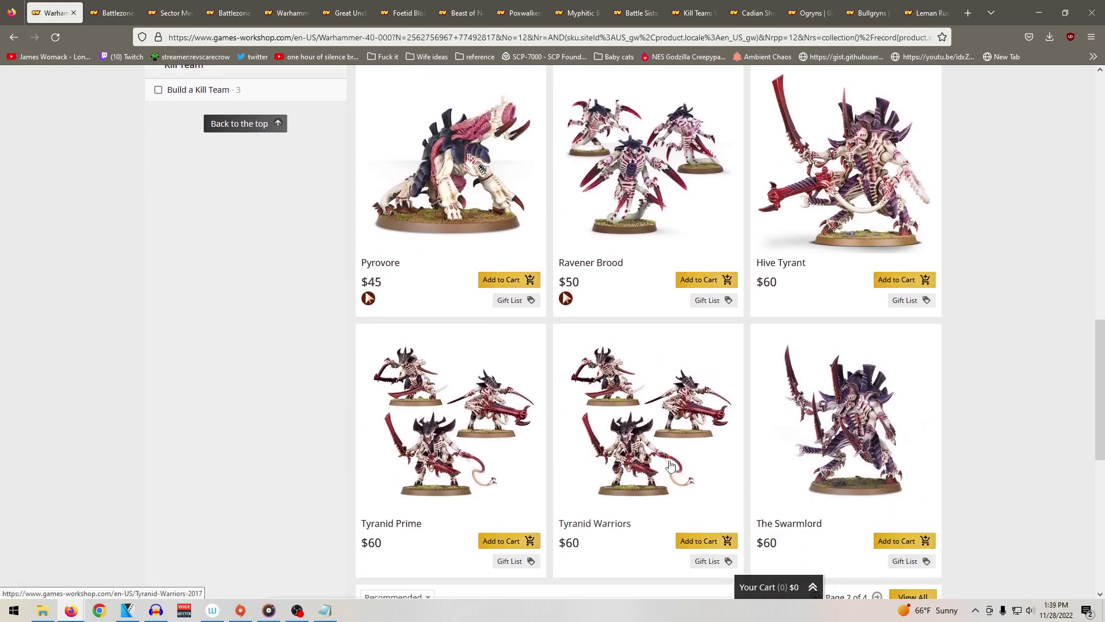
scroll(679, 449, down, 5)
scroll(772, 450, up, 3)
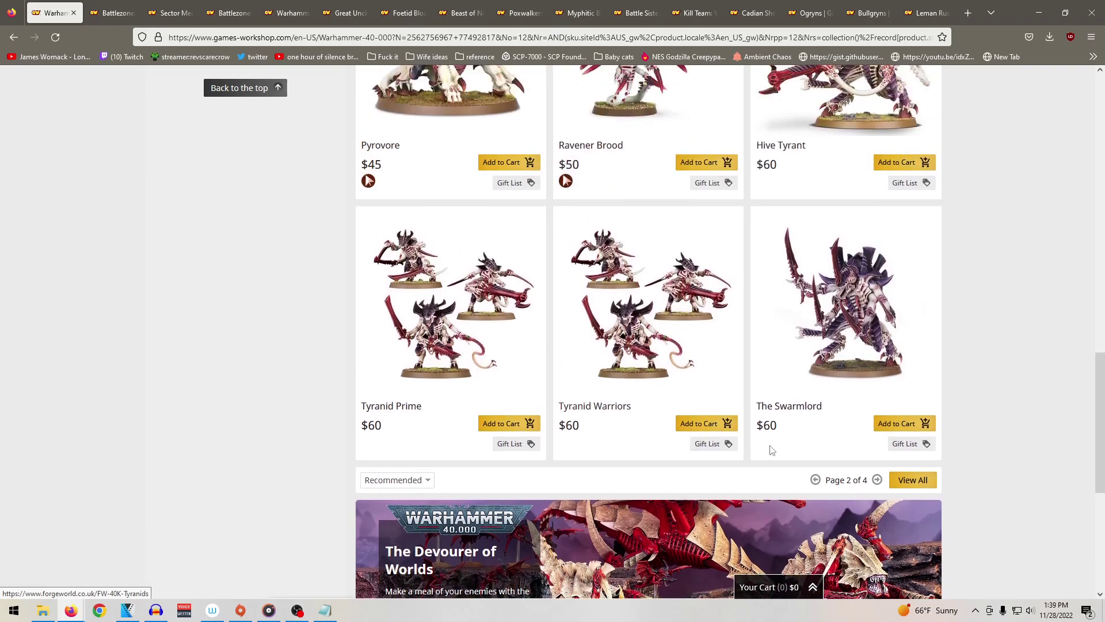
Step: Open the third page of the Tyranids listing and examine its miniatures
click(878, 480)
scroll(714, 424, down, 3)
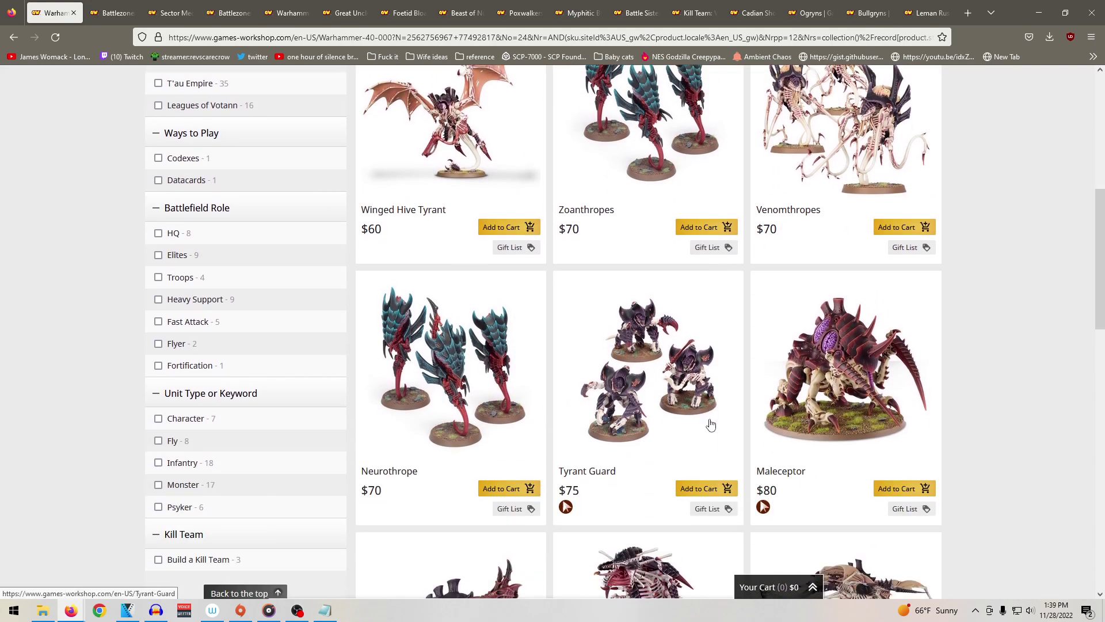
scroll(714, 423, down, 3)
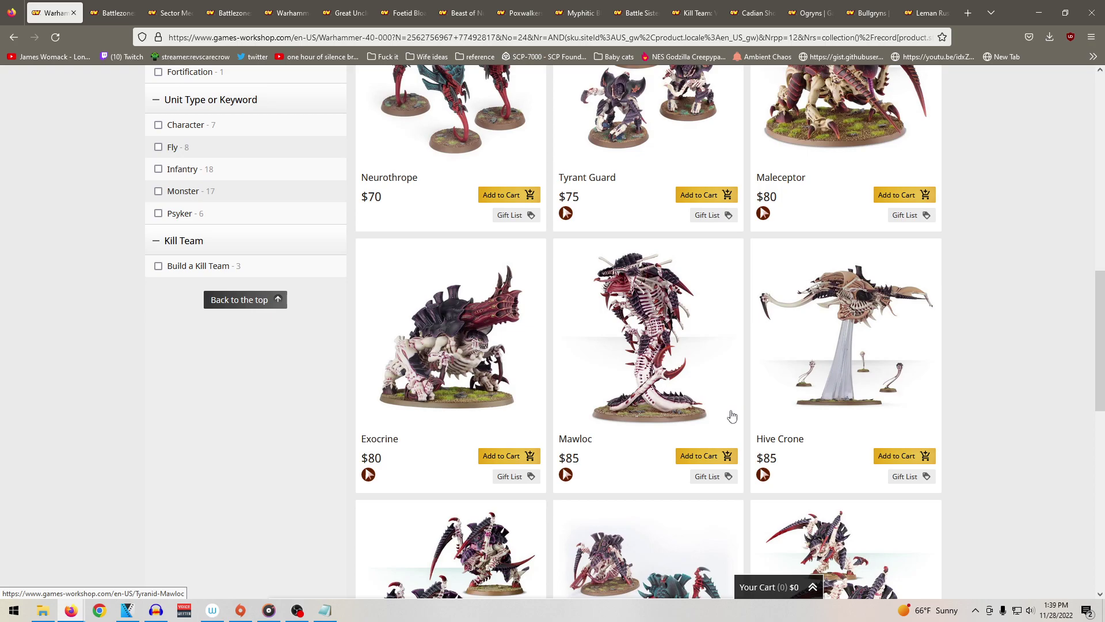
scroll(734, 416, down, 3)
scroll(736, 414, up, 10)
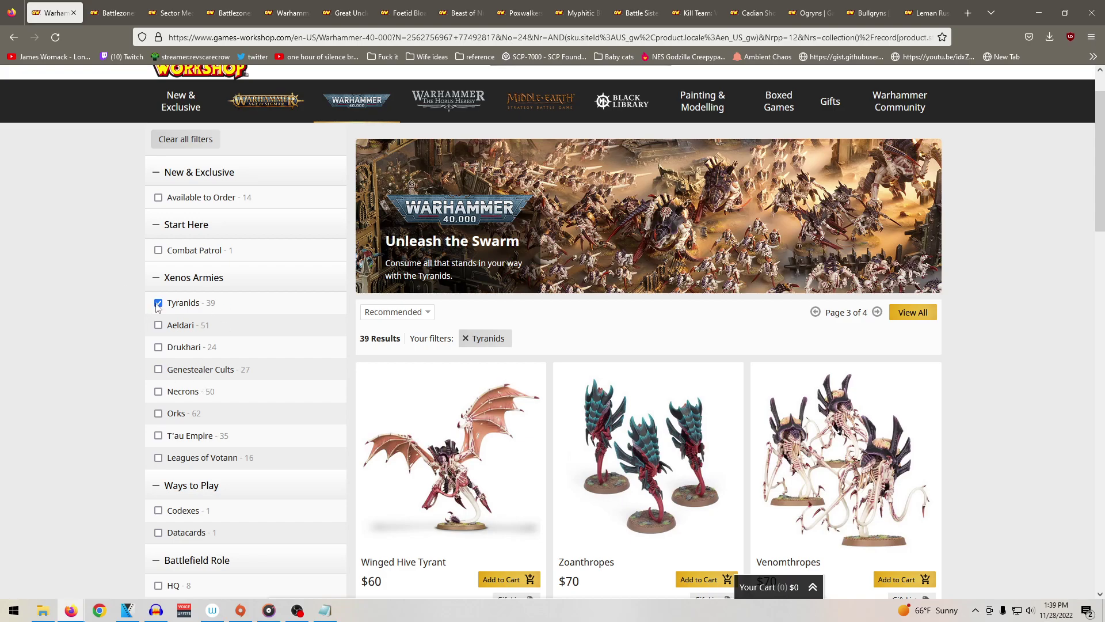
Step: Clear the Tyranids filter and look over the Warhammer 40,000 range's featured items and bestsellers
click(159, 304)
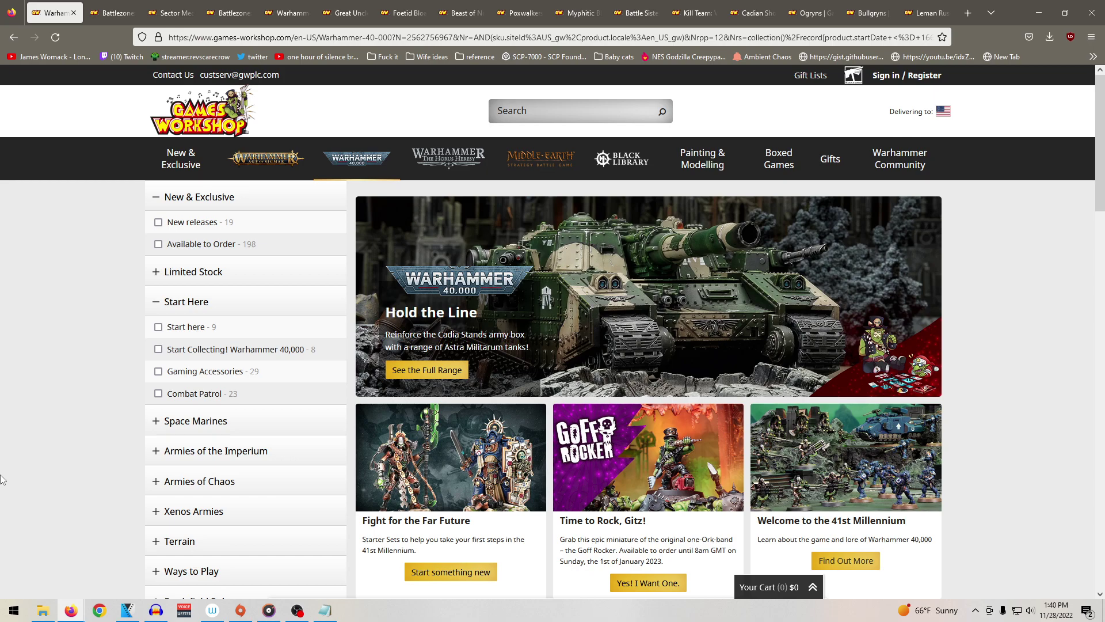
scroll(7, 450, down, 4)
scroll(3, 454, down, 5)
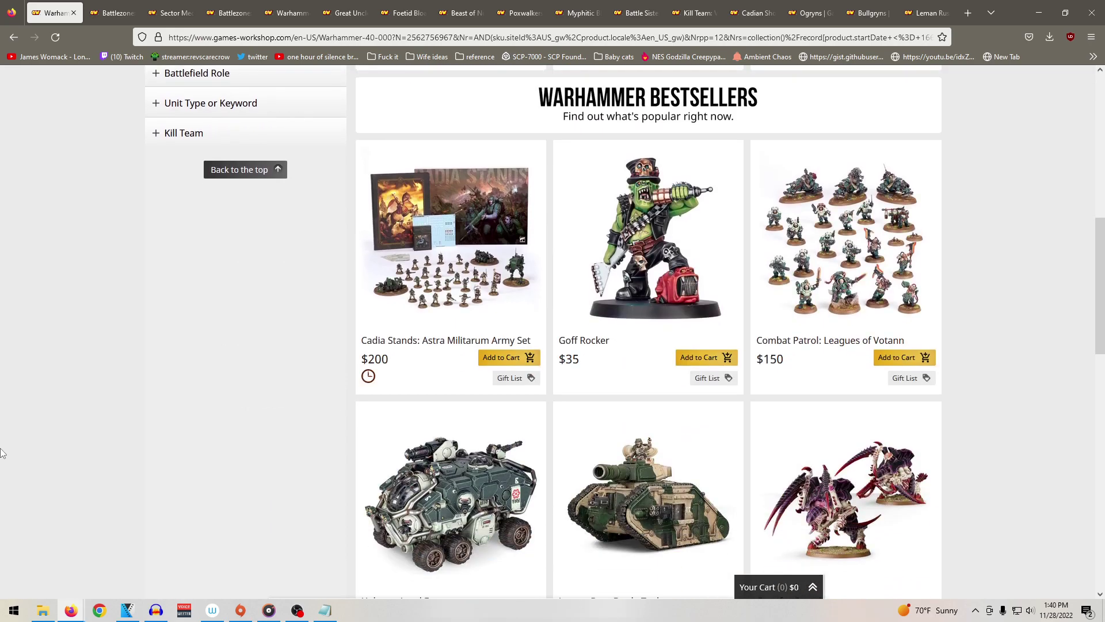
scroll(2, 457, down, 3)
scroll(2, 456, down, 4)
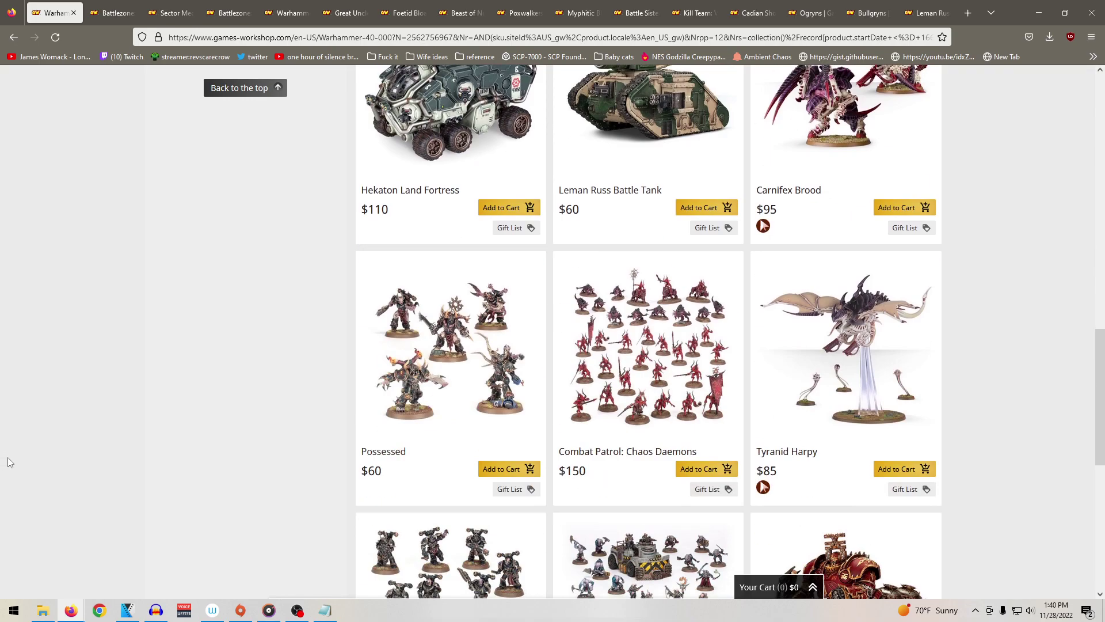
scroll(8, 457, up, 10)
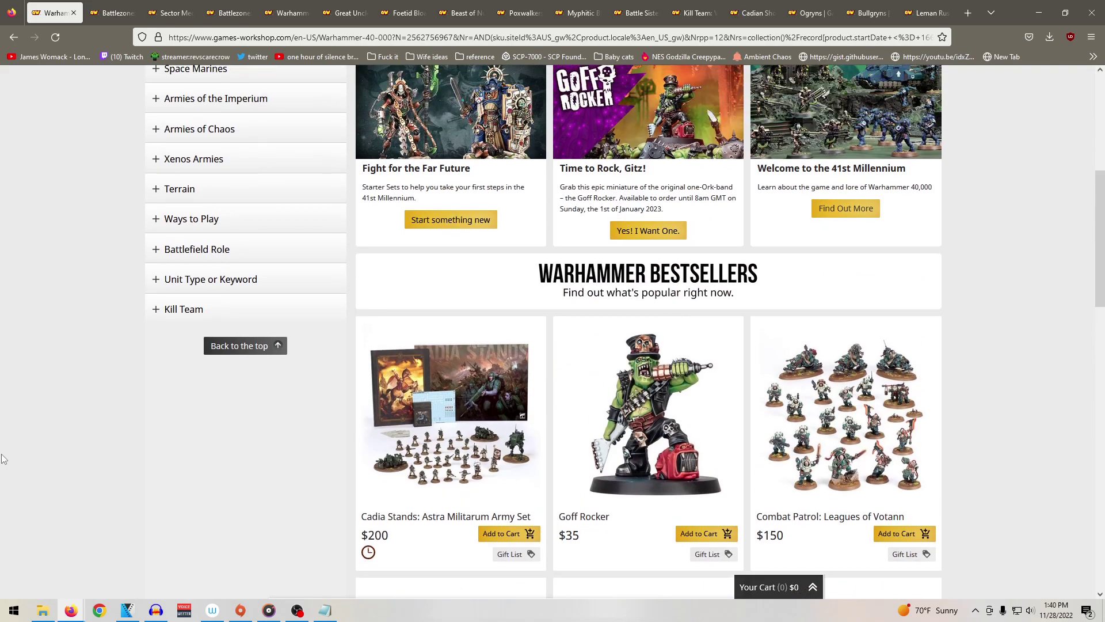
scroll(2, 458, up, 3)
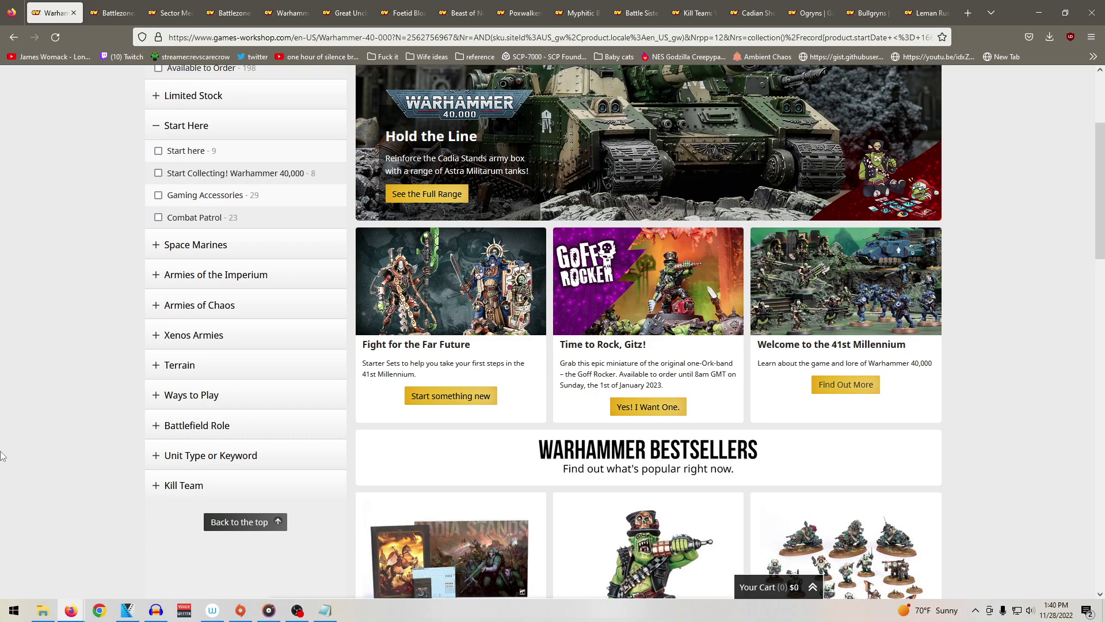
Step: Bring up the Munitorum Armoured Containers page, switch to Audacity and start recording narration on the empty audio track
click(112, 13)
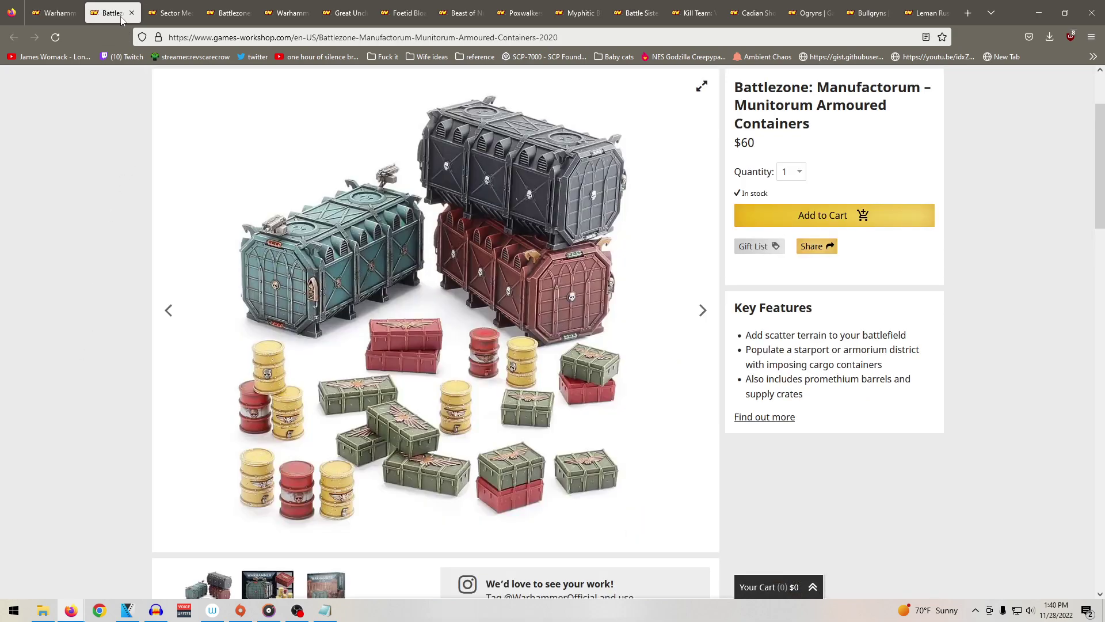
click(1039, 13)
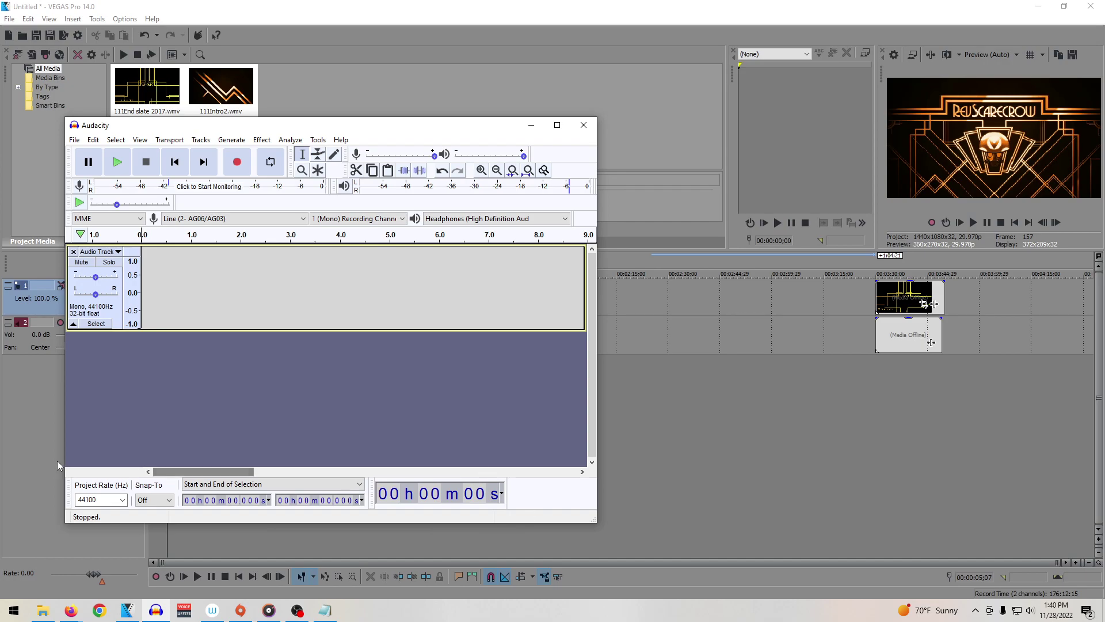
click(237, 162)
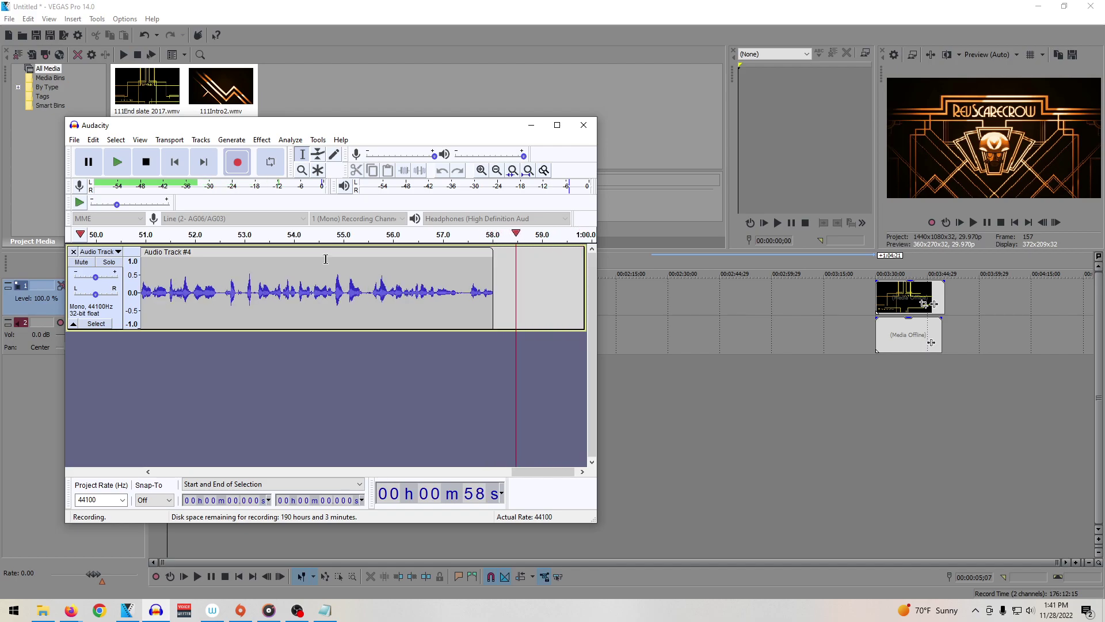
Step: Stop the narration recording and cut the new Audio Track #4 clip from the end of the track
key(space)
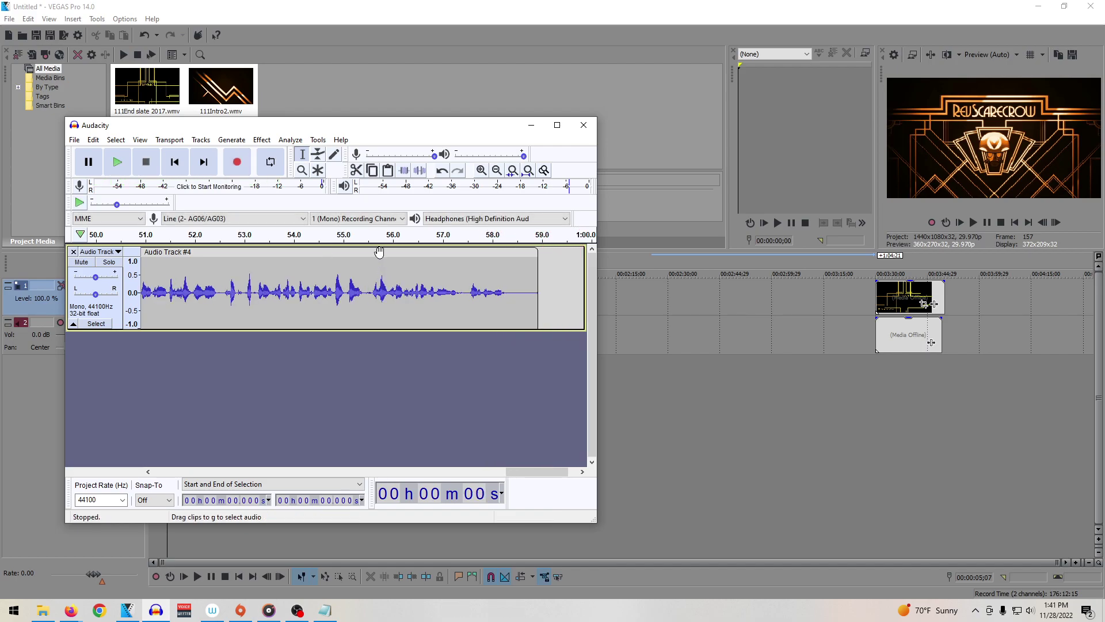
drag(537, 471, 396, 449)
drag(418, 304, 387, 299)
key(Delete)
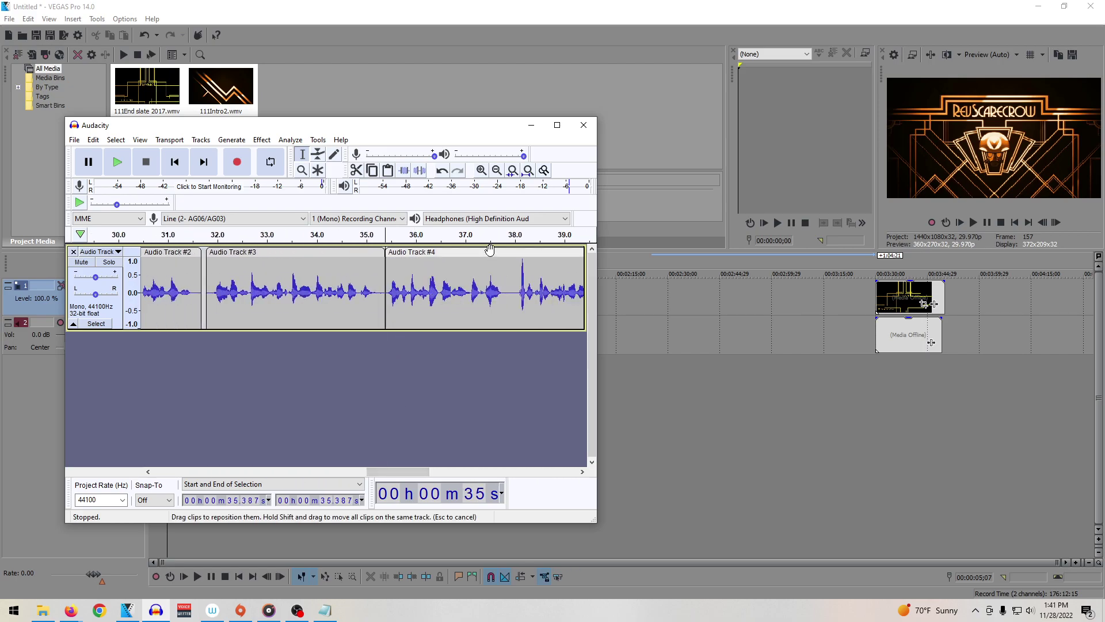
click(469, 262)
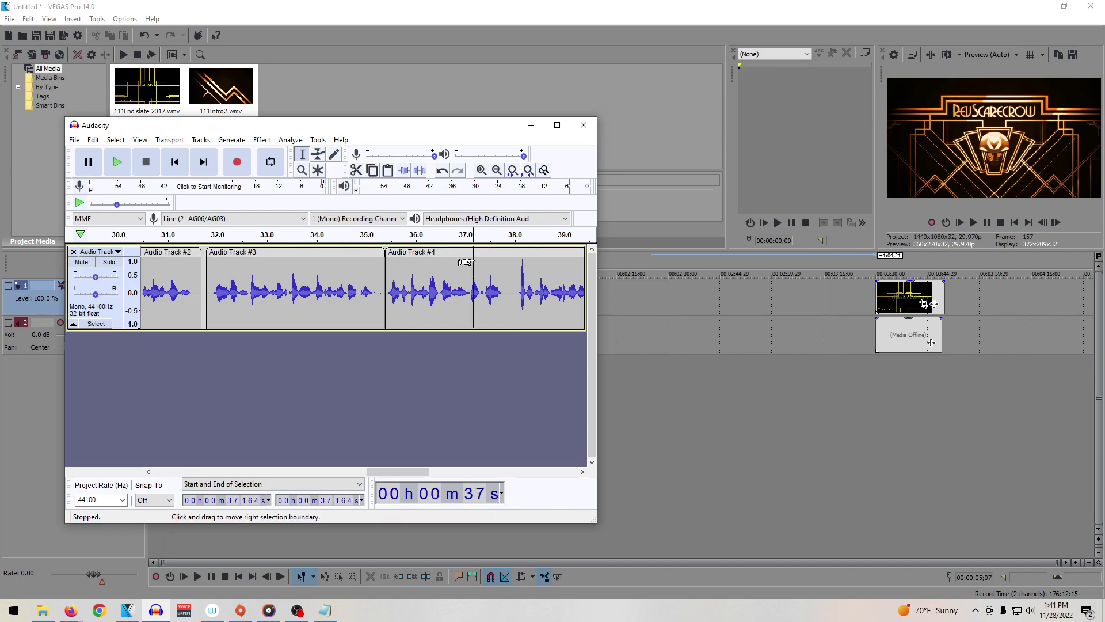
click(475, 254)
key(Delete)
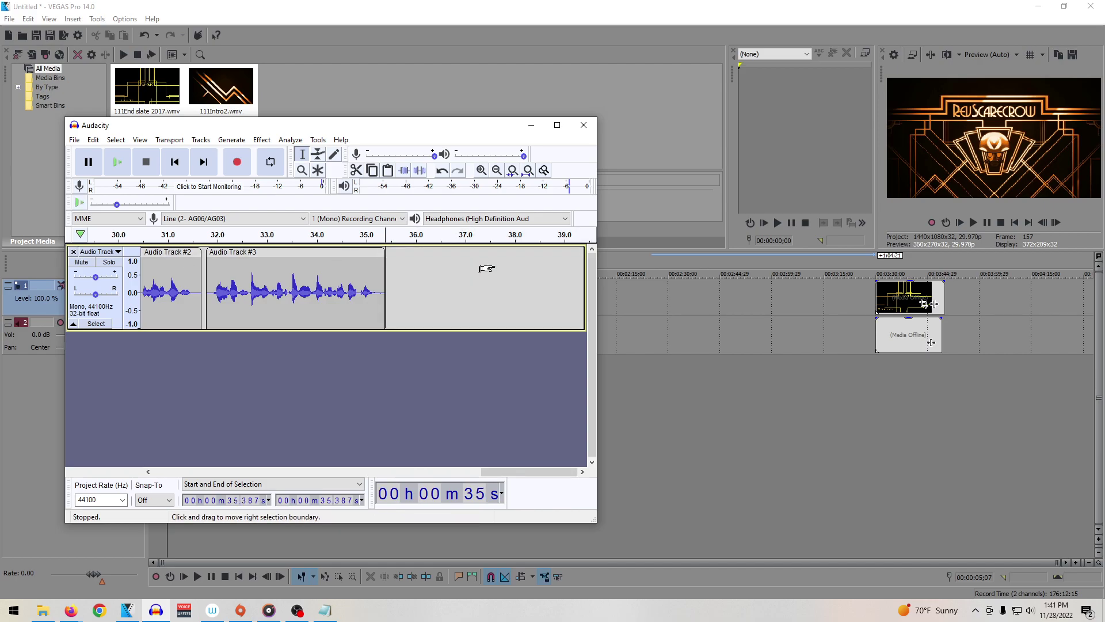
key(ctrl+a)
key(Delete)
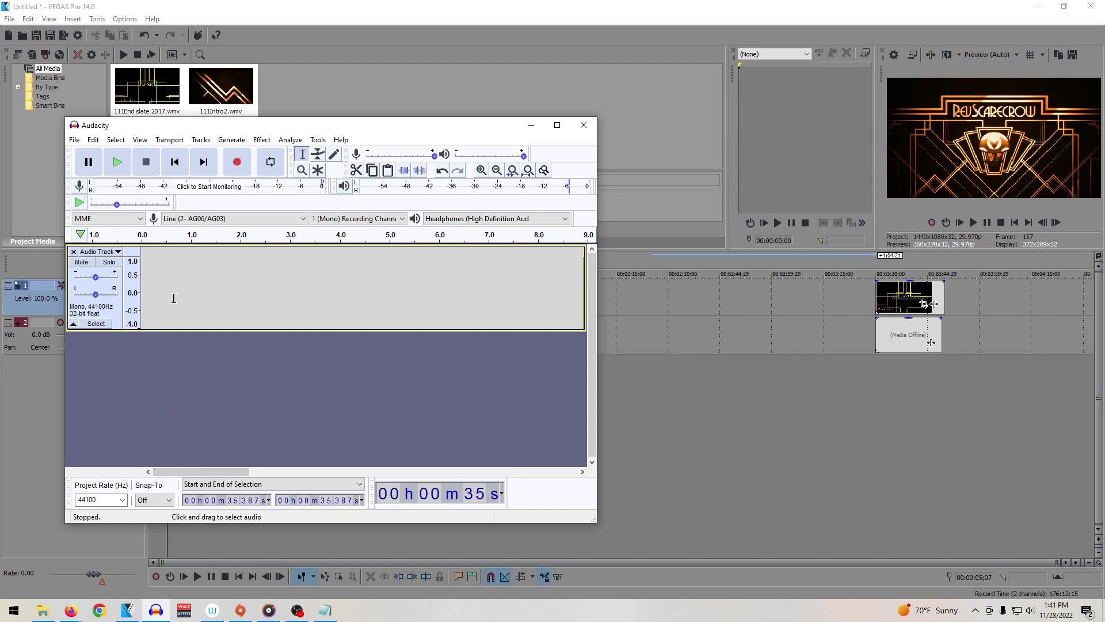
click(146, 259)
key(ctrl+c)
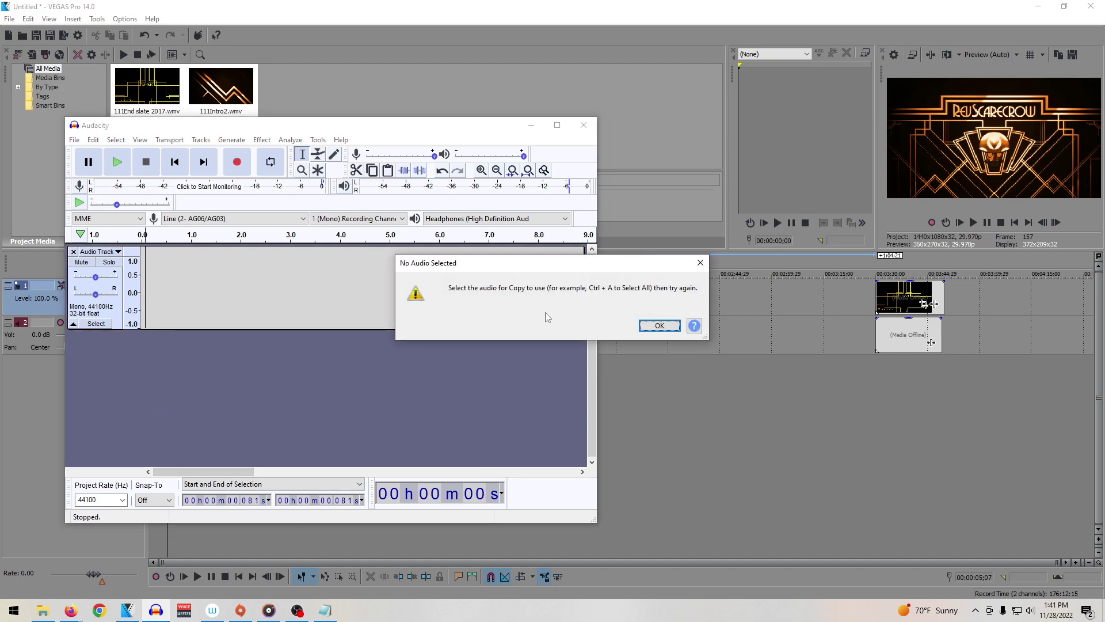
click(660, 325)
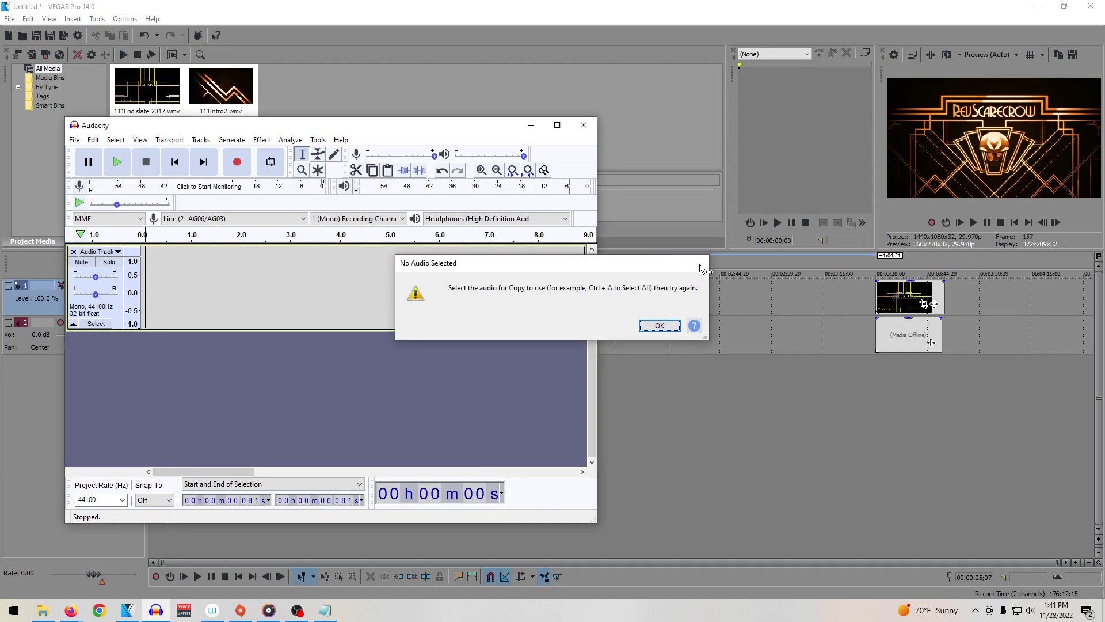
key(ctrl+v)
click(621, 326)
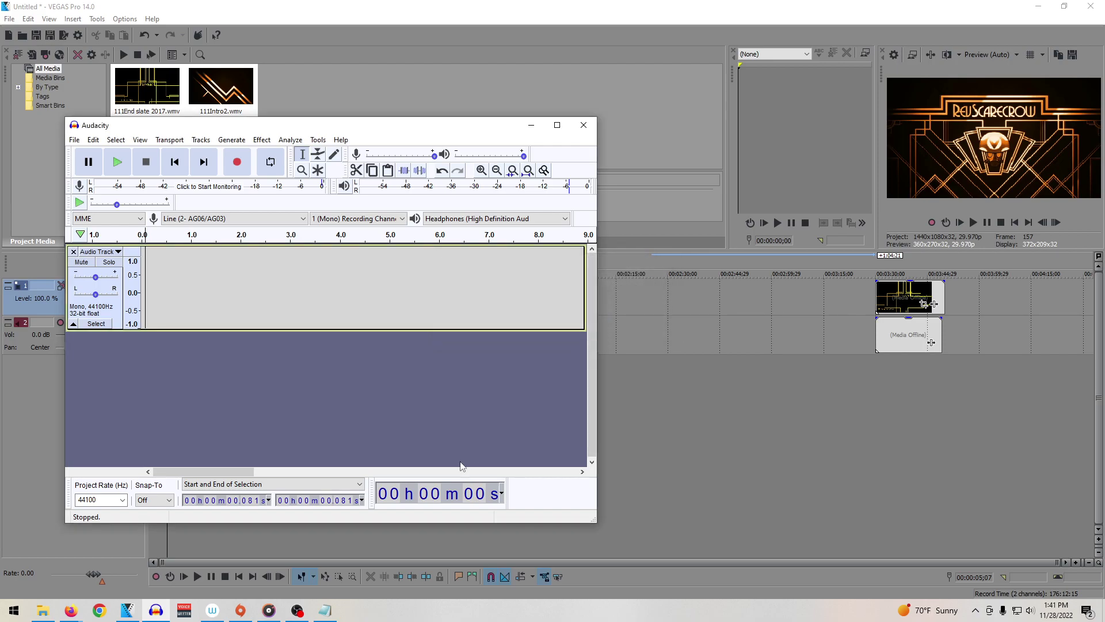
Step: Shift the existing narration clips along the timeline so that Audio Track #1 starts at about 29 seconds
drag(222, 470, 414, 471)
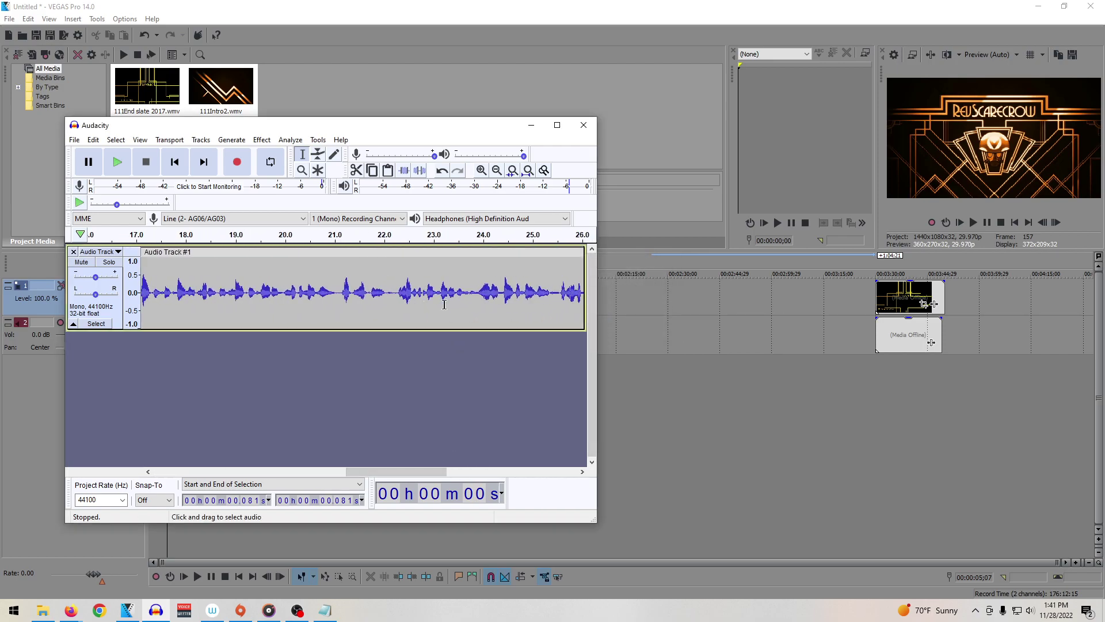
drag(335, 291, 535, 291)
click(299, 254)
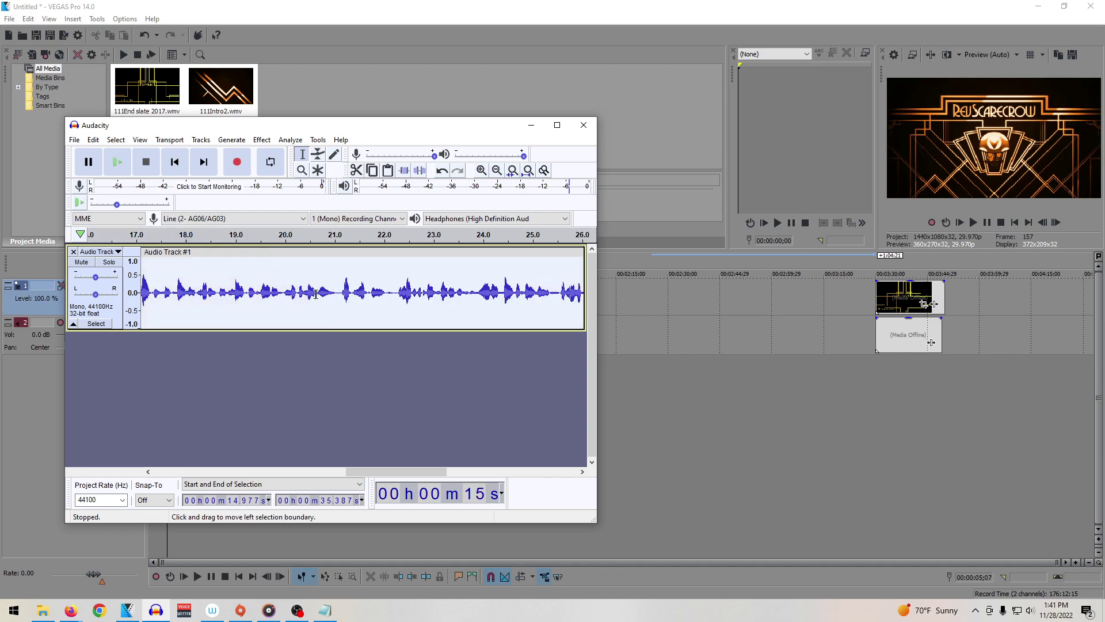
drag(299, 254, 616, 251)
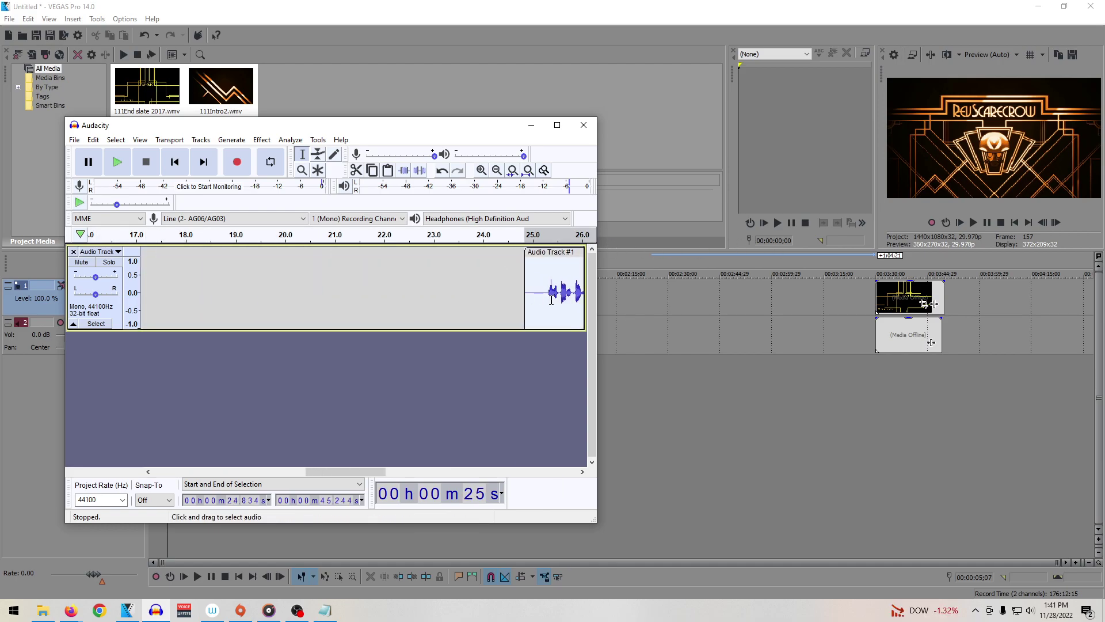
drag(346, 472, 387, 472)
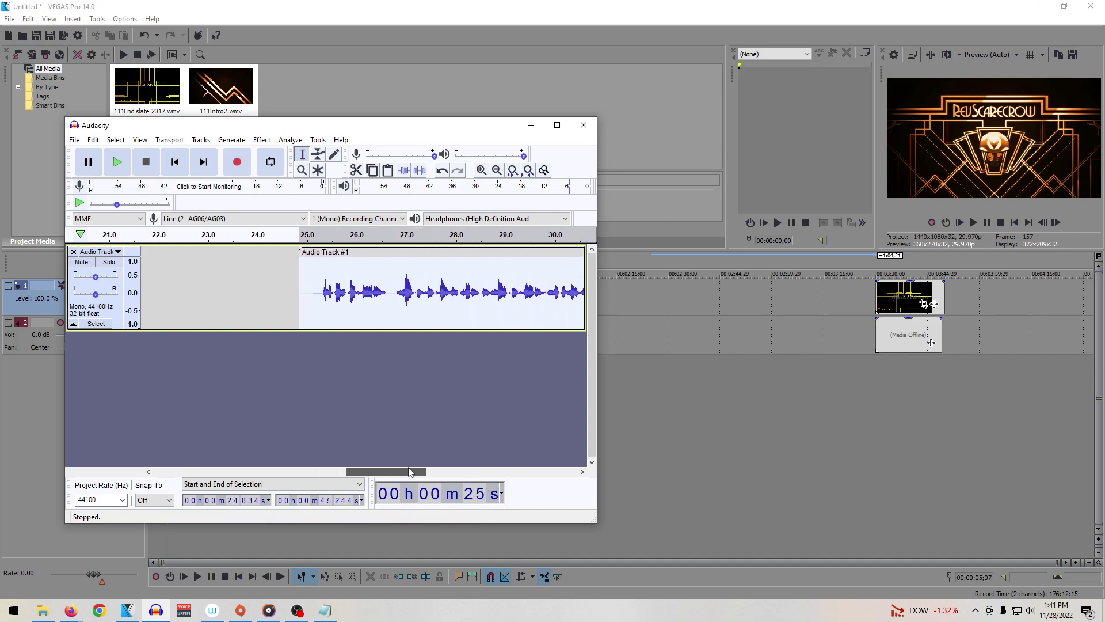
drag(345, 253, 568, 253)
Step: Paste the cut Audio Track #4 clip at the beginning of the track and align it to 0 seconds
drag(397, 471, 146, 456)
click(146, 257)
key(ctrl+z)
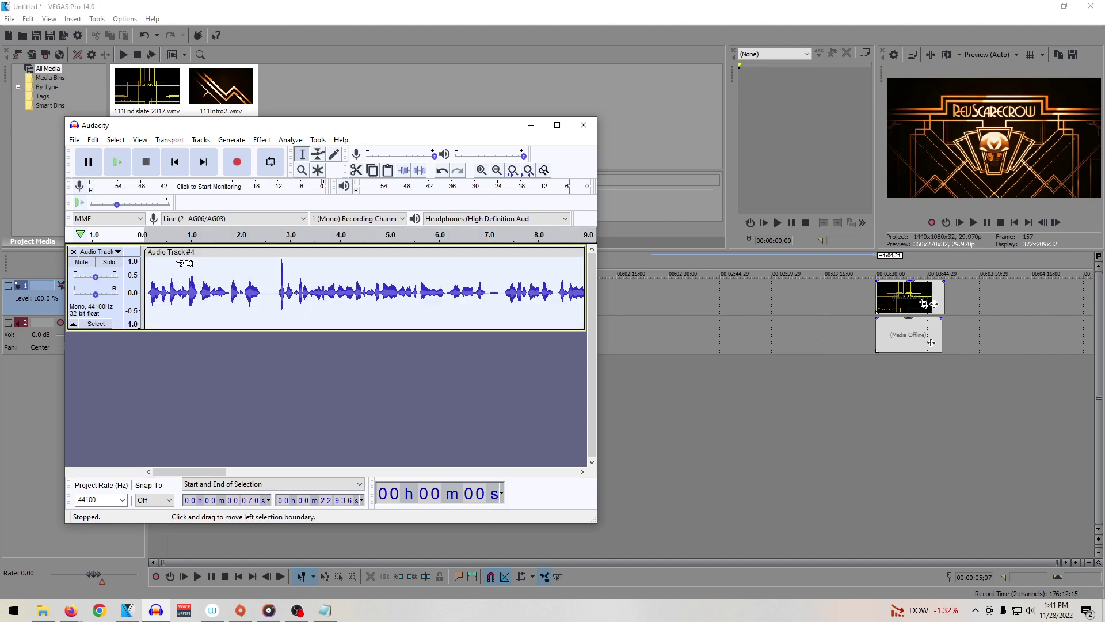
drag(203, 472, 98, 419)
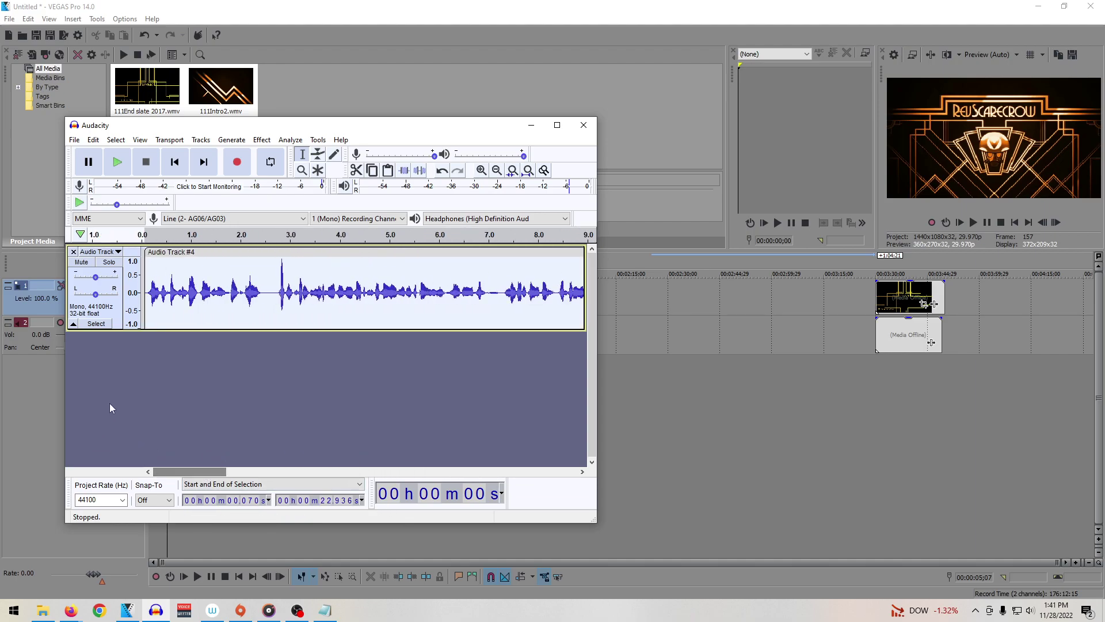
drag(288, 254, 284, 276)
Step: Move the Audio Track #1 clip against the end of Audio Track #4, and the Audio Track #2 clip against the end of #1
drag(217, 472, 393, 445)
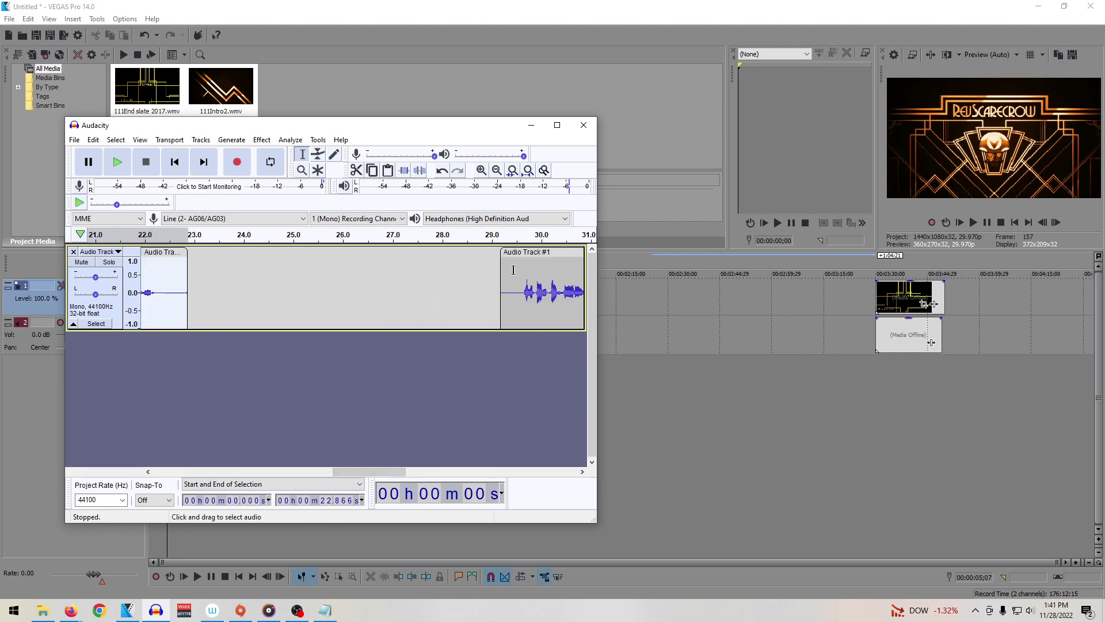
drag(528, 254, 217, 267)
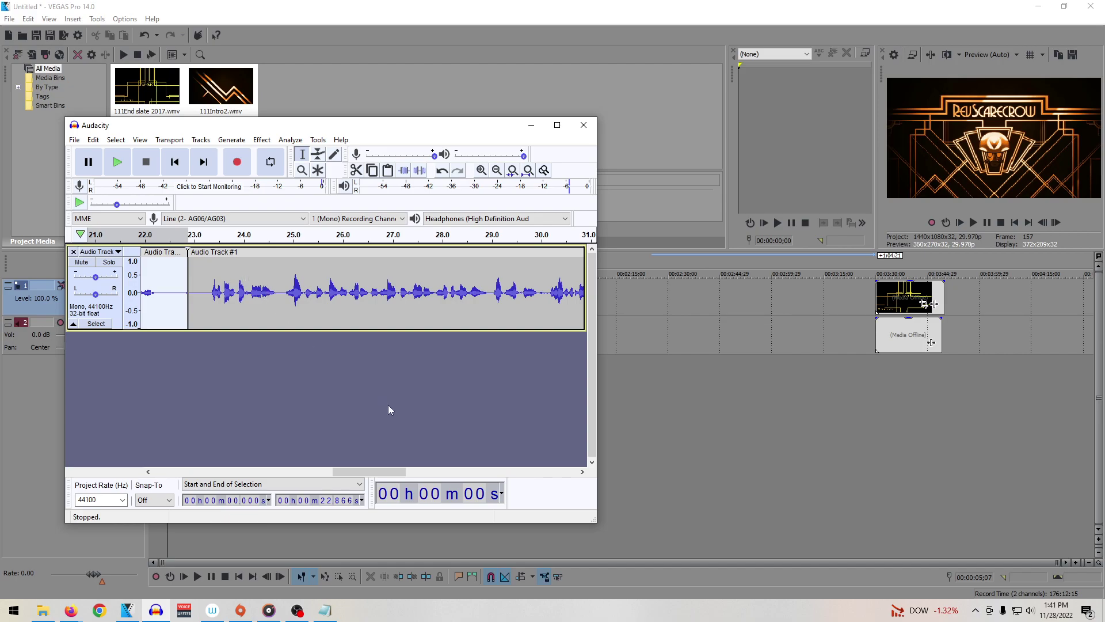
drag(408, 471, 525, 472)
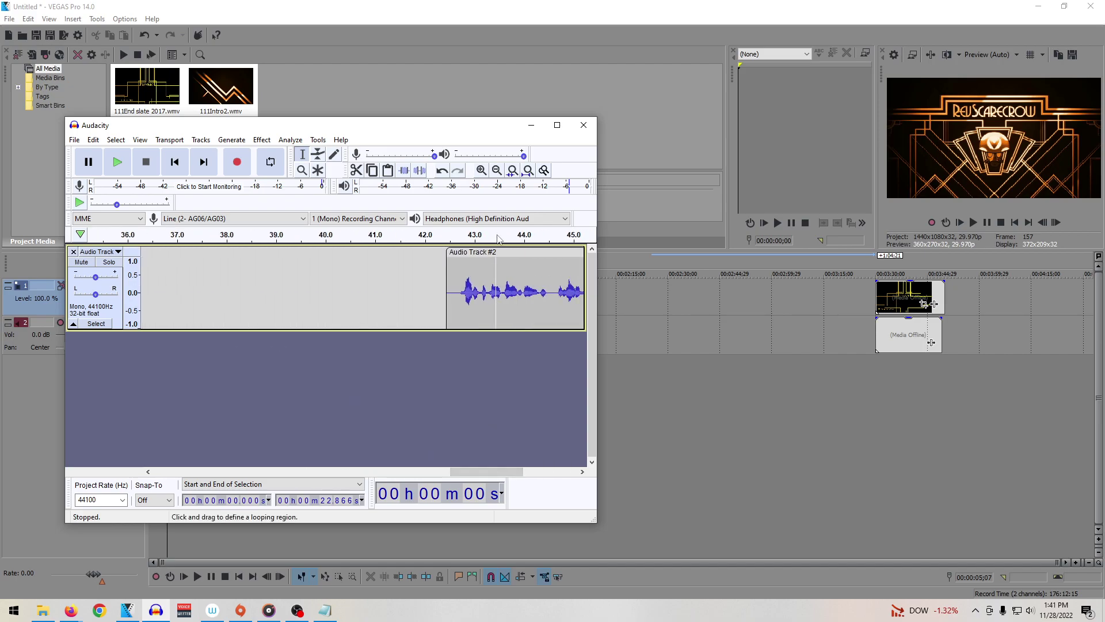
drag(506, 251, 308, 252)
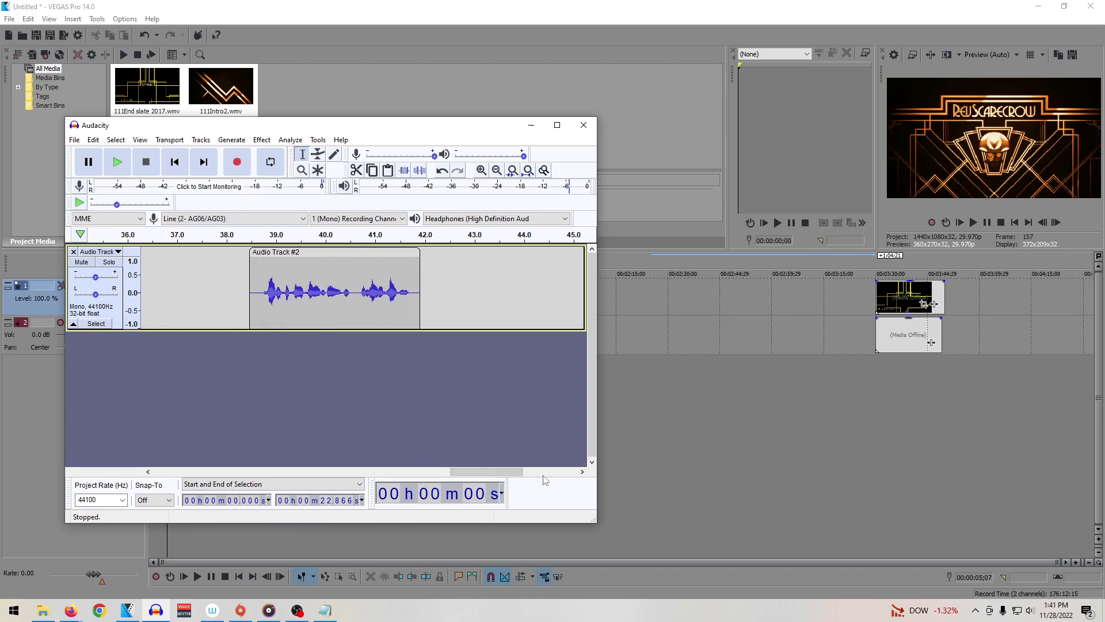
drag(499, 471, 472, 472)
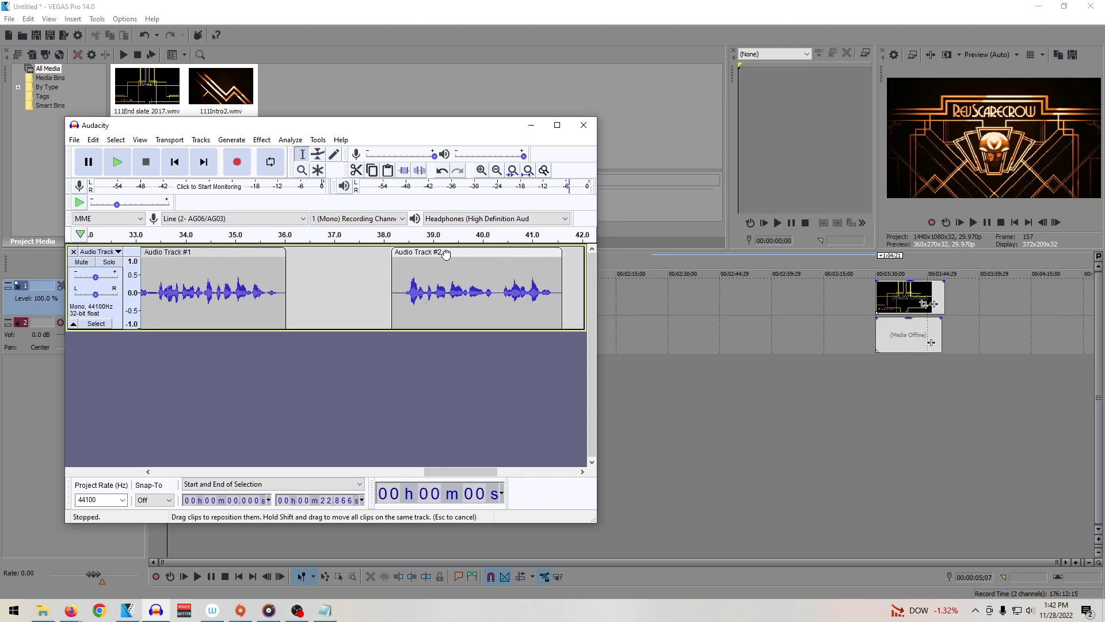
drag(458, 253, 344, 253)
Step: Move the Audio Track #3 clip back against the end of Audio Track #2
drag(481, 471, 552, 476)
drag(424, 254, 185, 268)
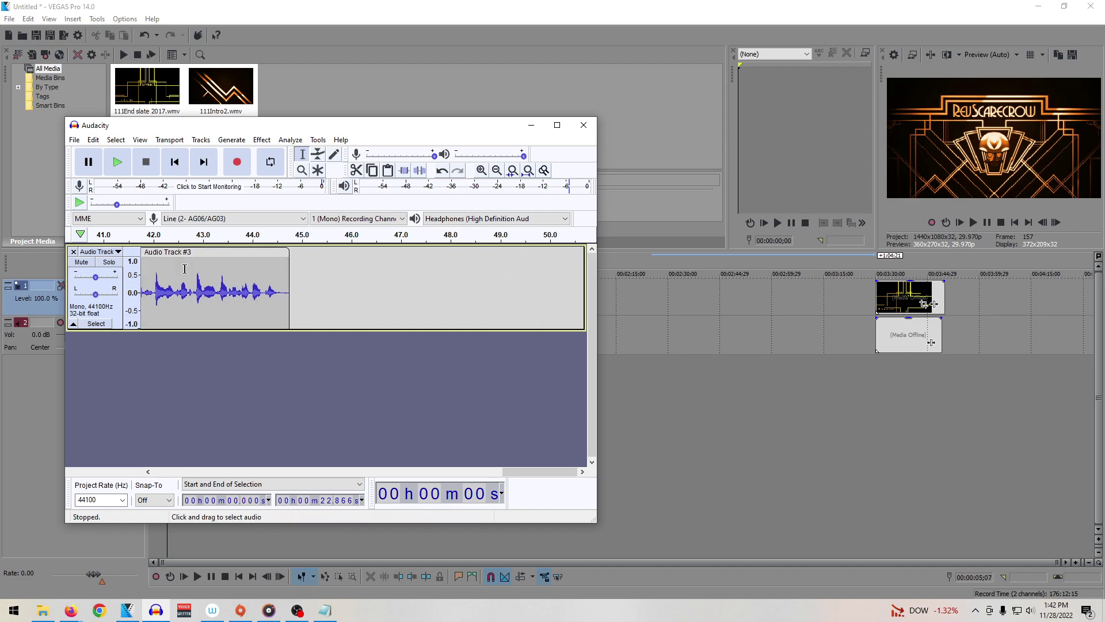
drag(525, 474, 467, 473)
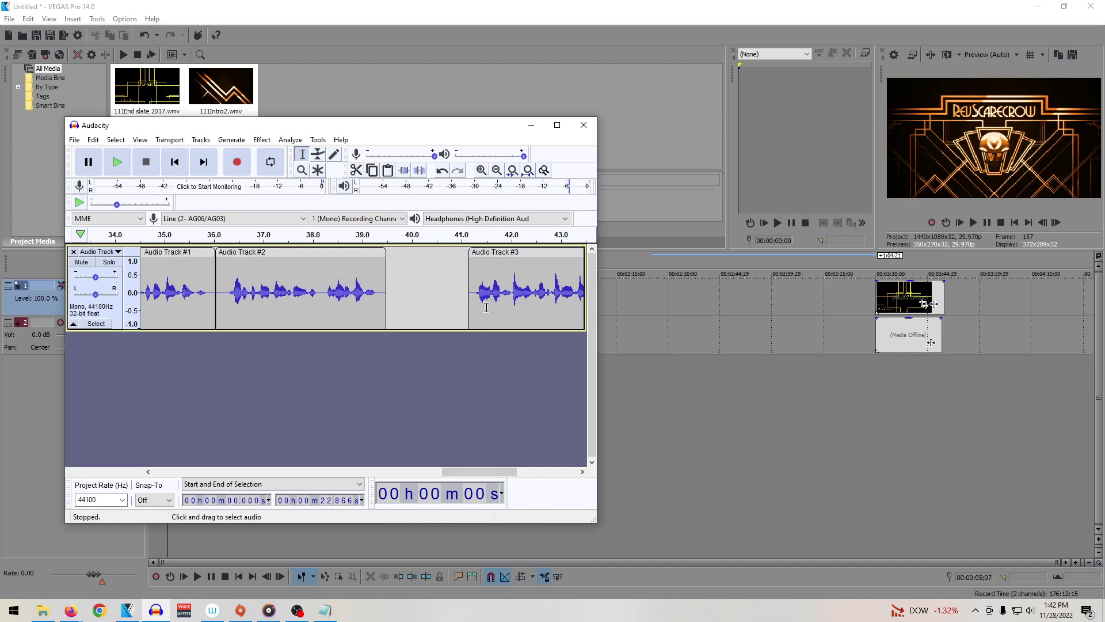
drag(495, 261, 412, 261)
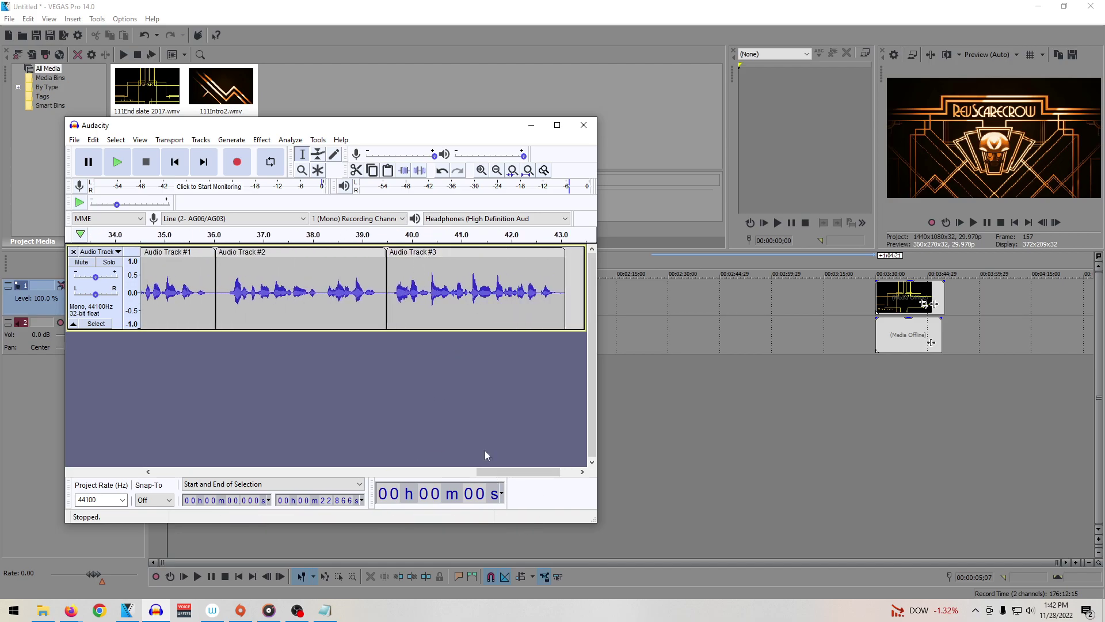
drag(504, 472, 321, 388)
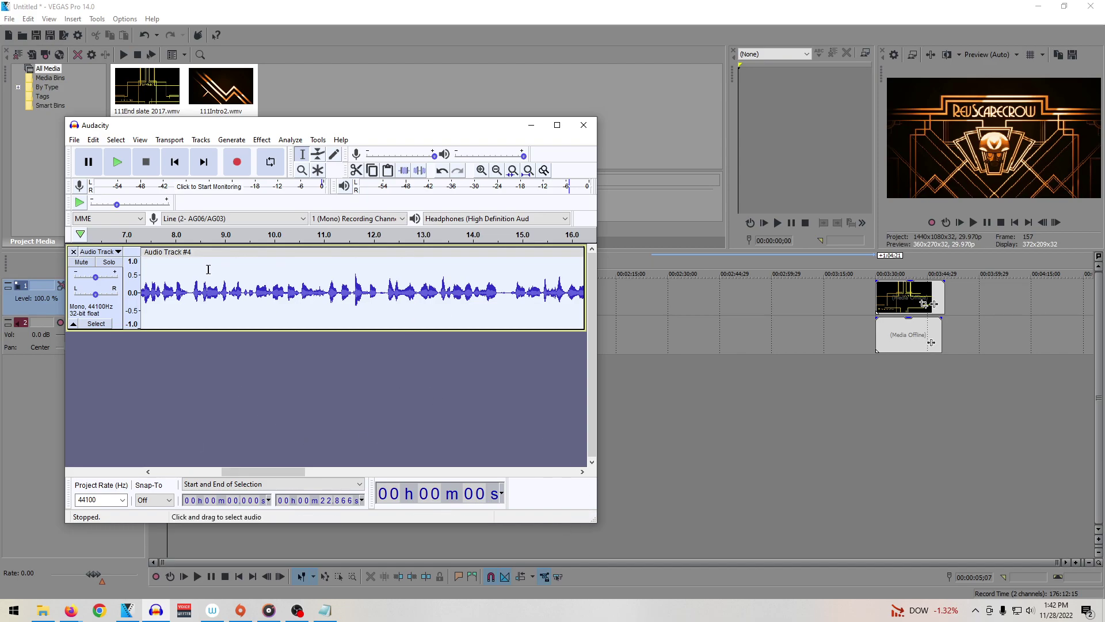
Step: Save the Audacity project as "darktide to warhammer" in the Videos folder
click(75, 140)
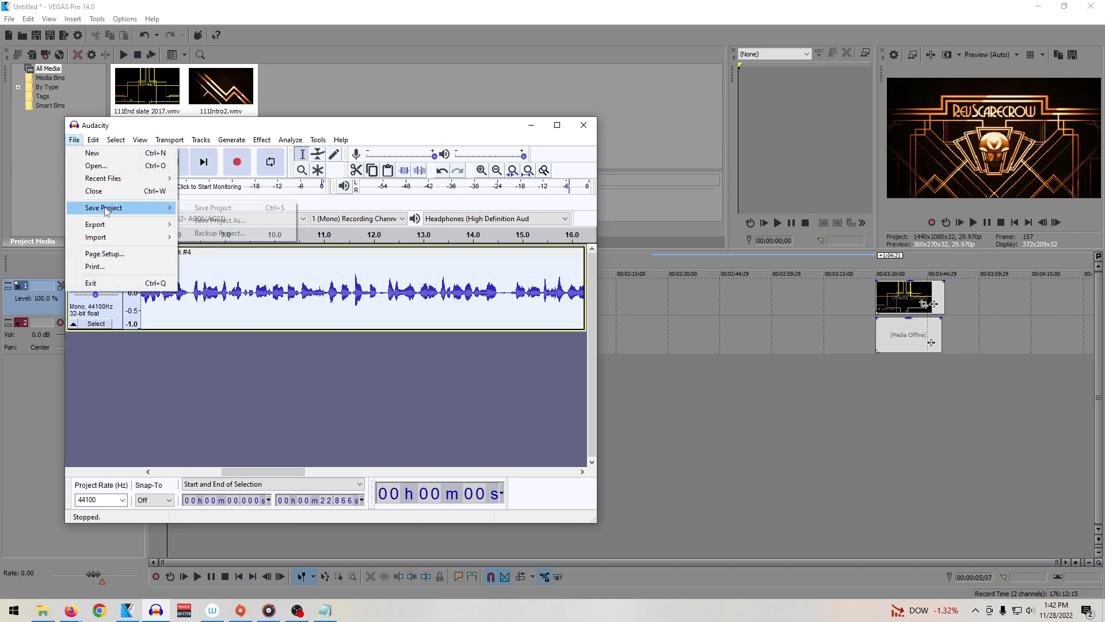
mouse_move(108, 207)
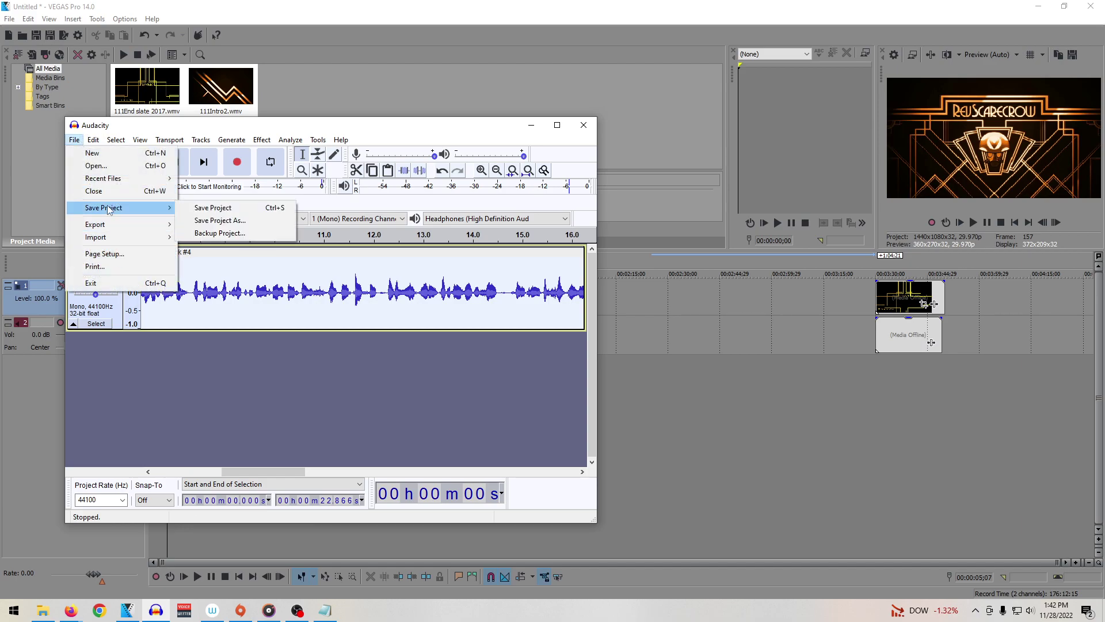
click(236, 221)
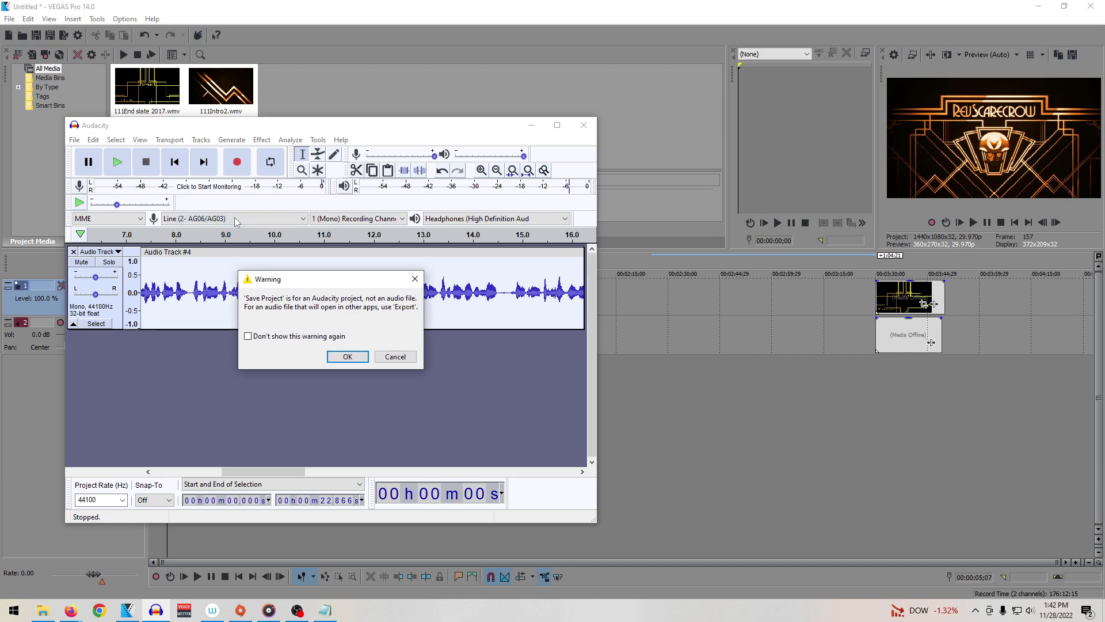
click(348, 356)
text(Wa)
text(r)
key(BackSpace)
key(BackSpace)
key(BackSpace)
text(darktide to warhammer)
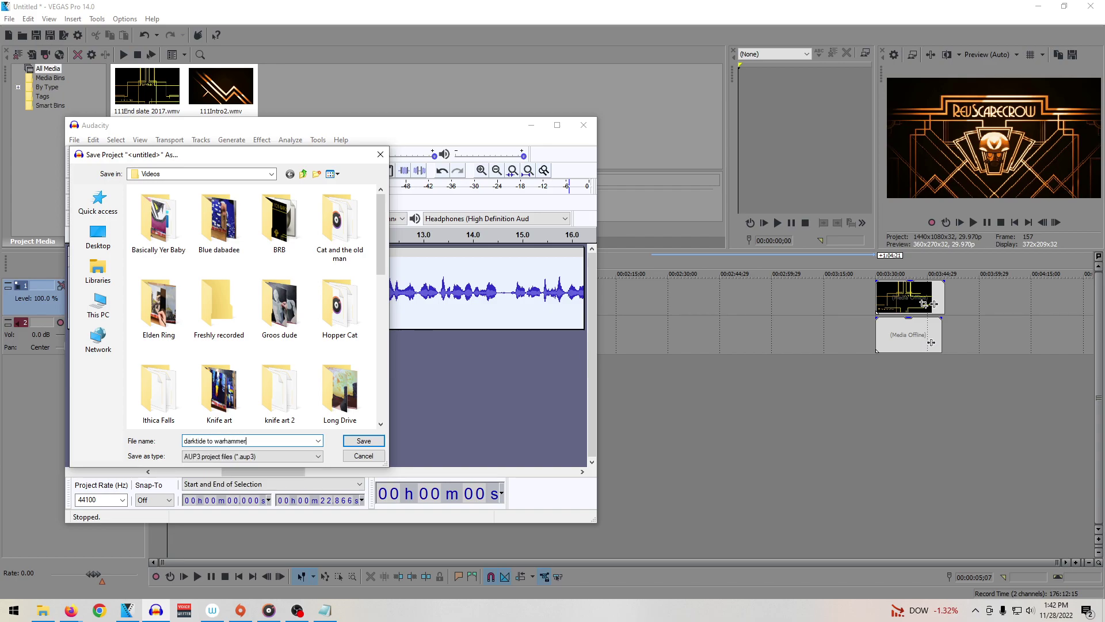
key(Return)
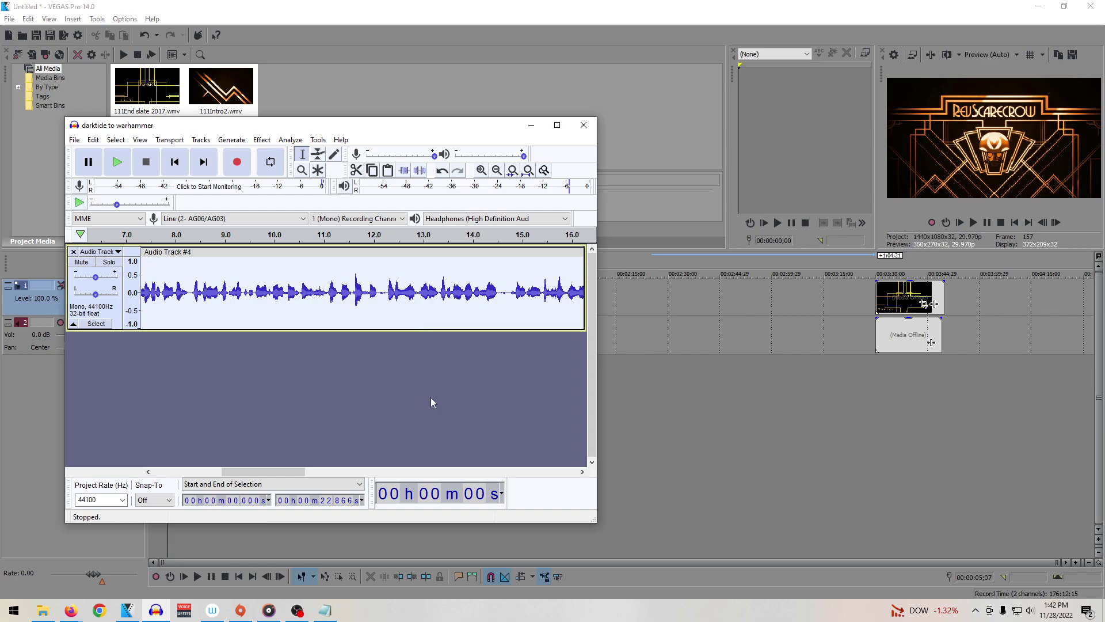
Step: Review the script outline in Notepad, return to Audacity and play back the end of the Audio Track #3 clip
click(325, 611)
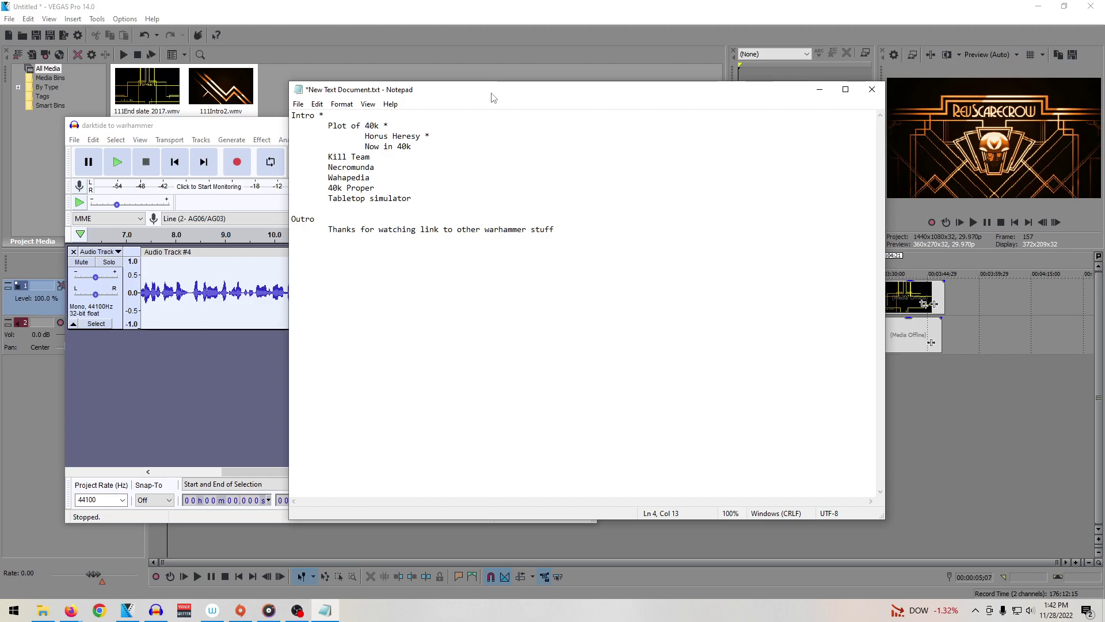
key(super+Down)
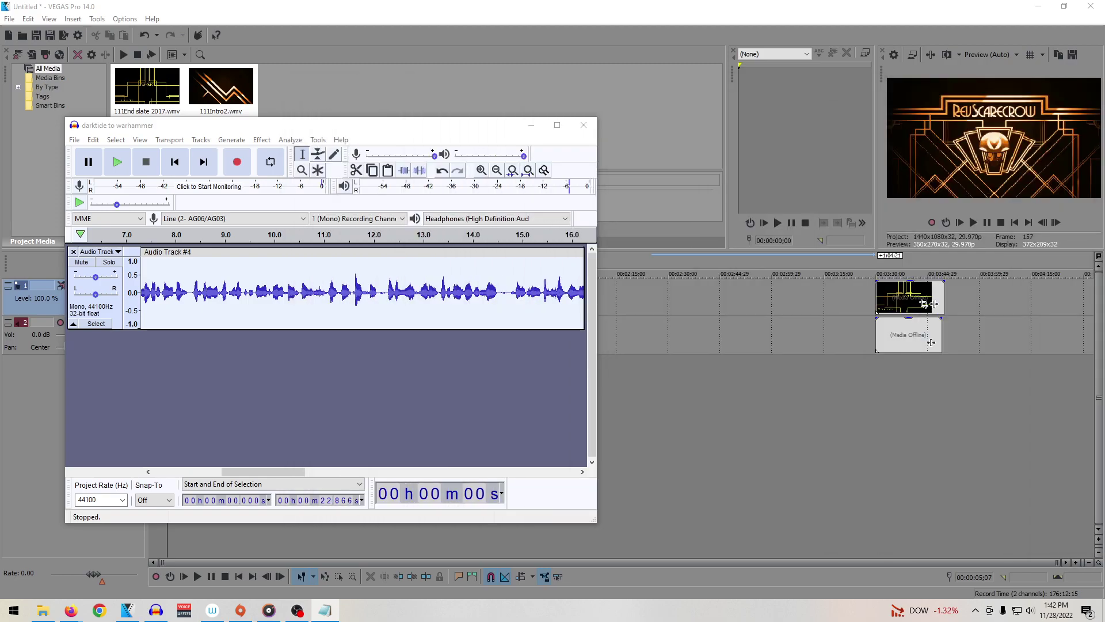
drag(348, 467, 557, 461)
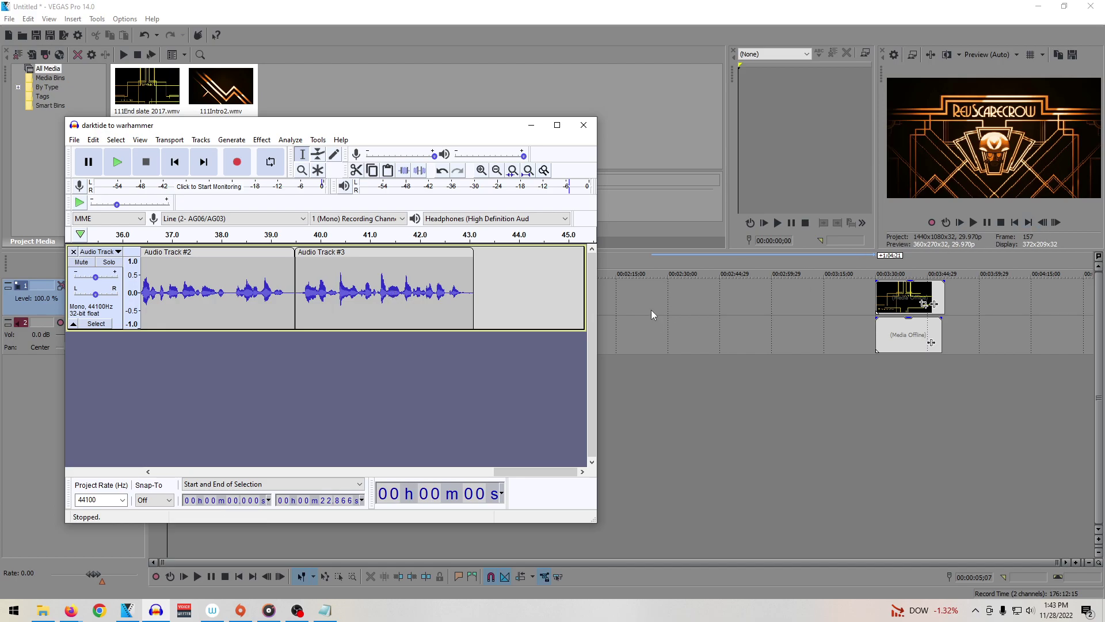
click(391, 280)
key(space)
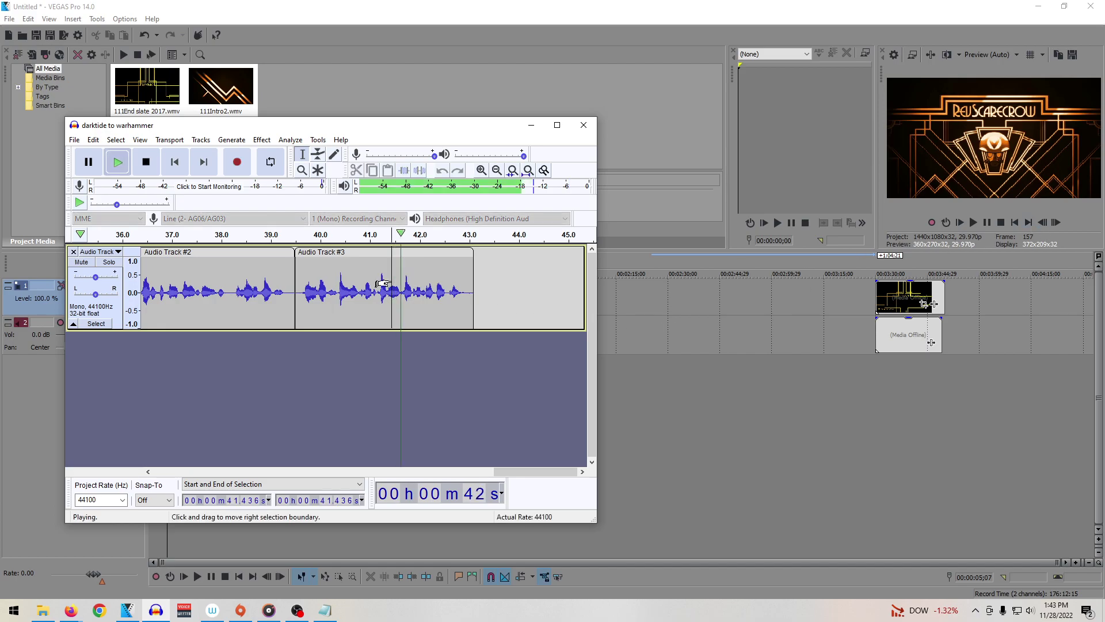
click(479, 266)
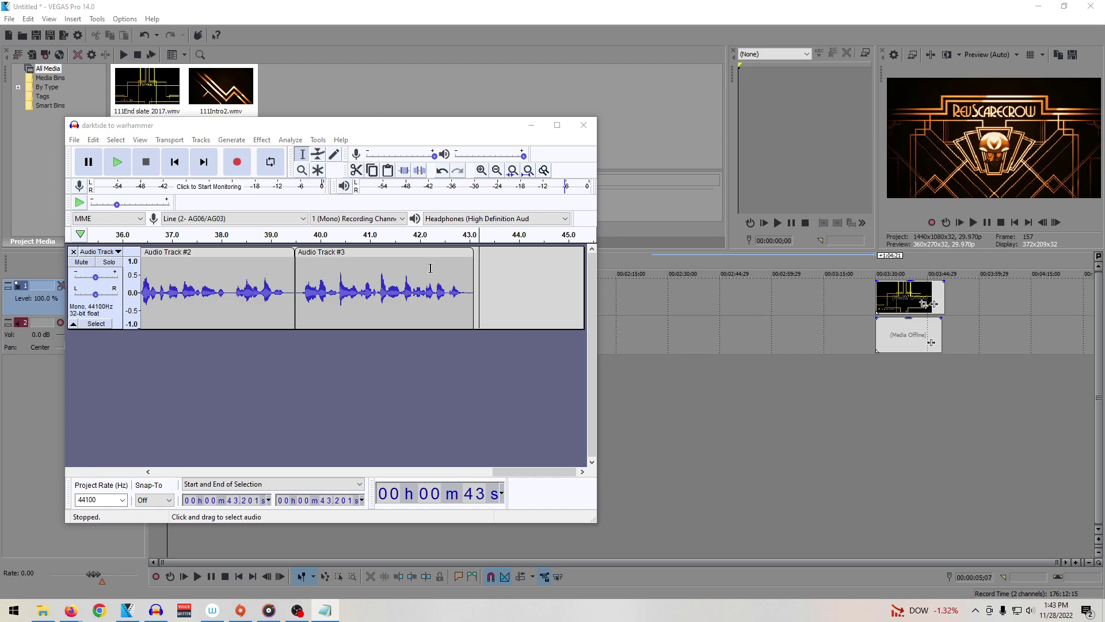
Step: Replay the narration from the Audio Track #2 clip and start recording a new clip after Audio Track #3
click(196, 269)
key(space)
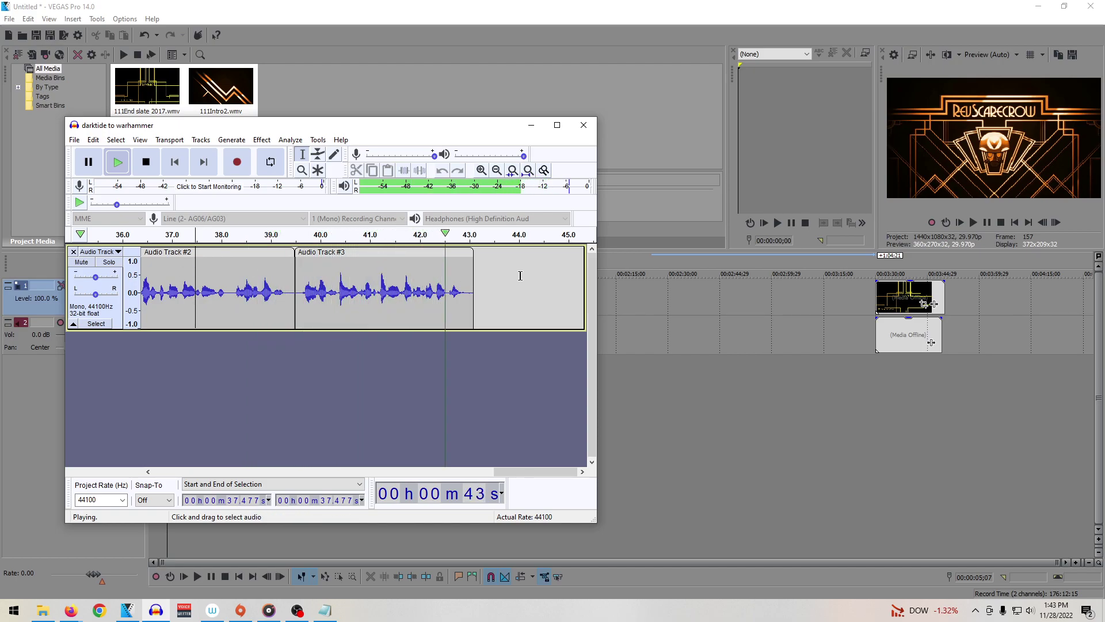
key(space)
click(481, 270)
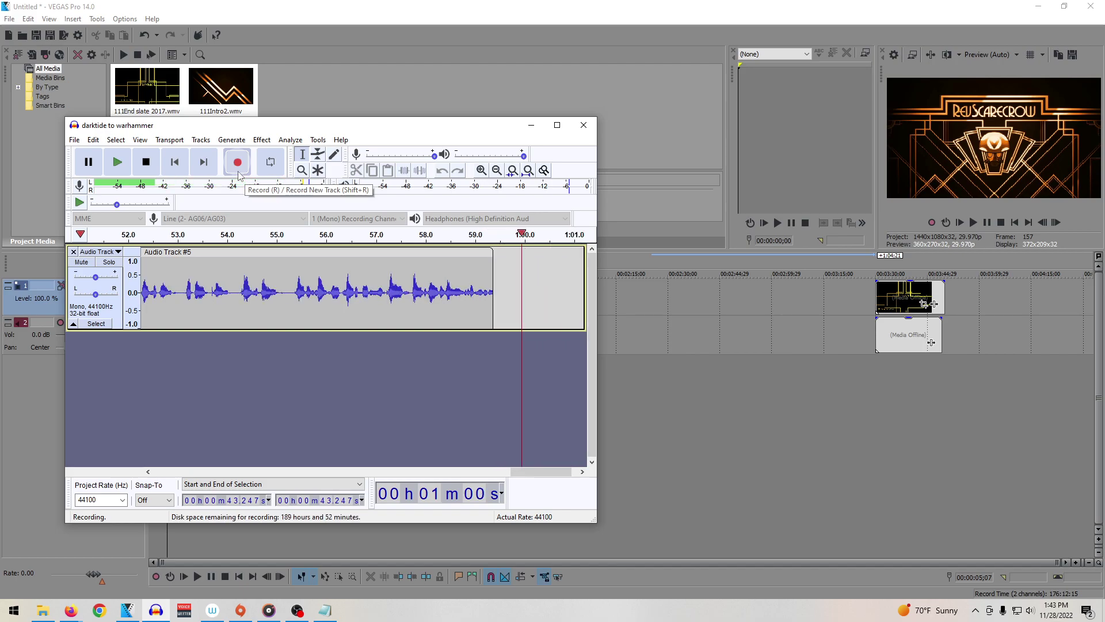
Step: Stop recording the Audio Track #5 clip, play back its closing section and place the cursor just after the clip
key(space)
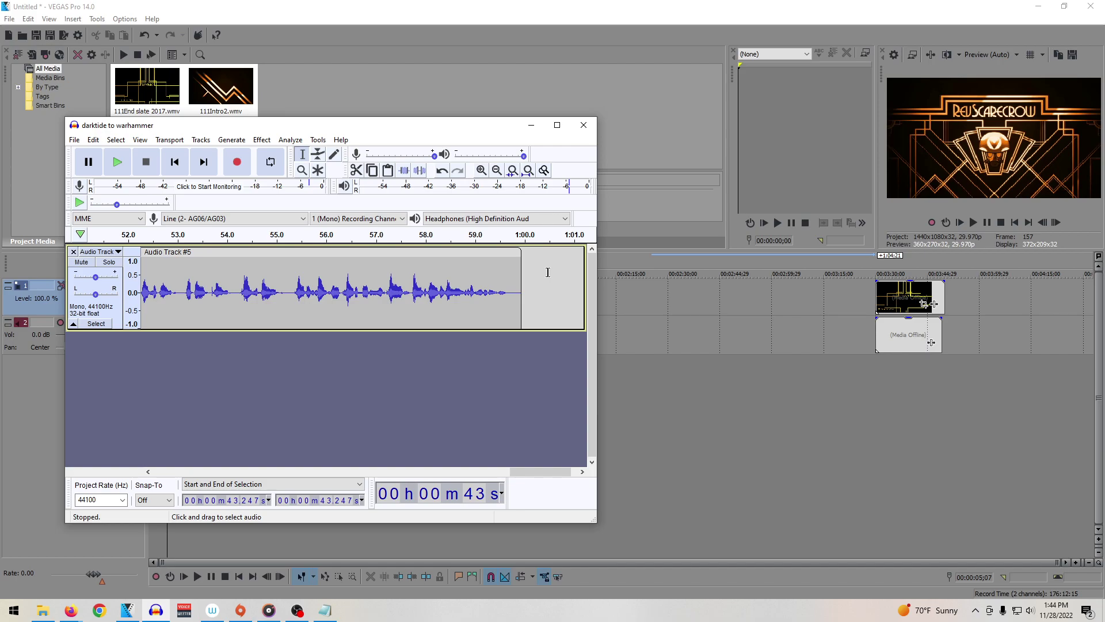
click(248, 288)
key(space)
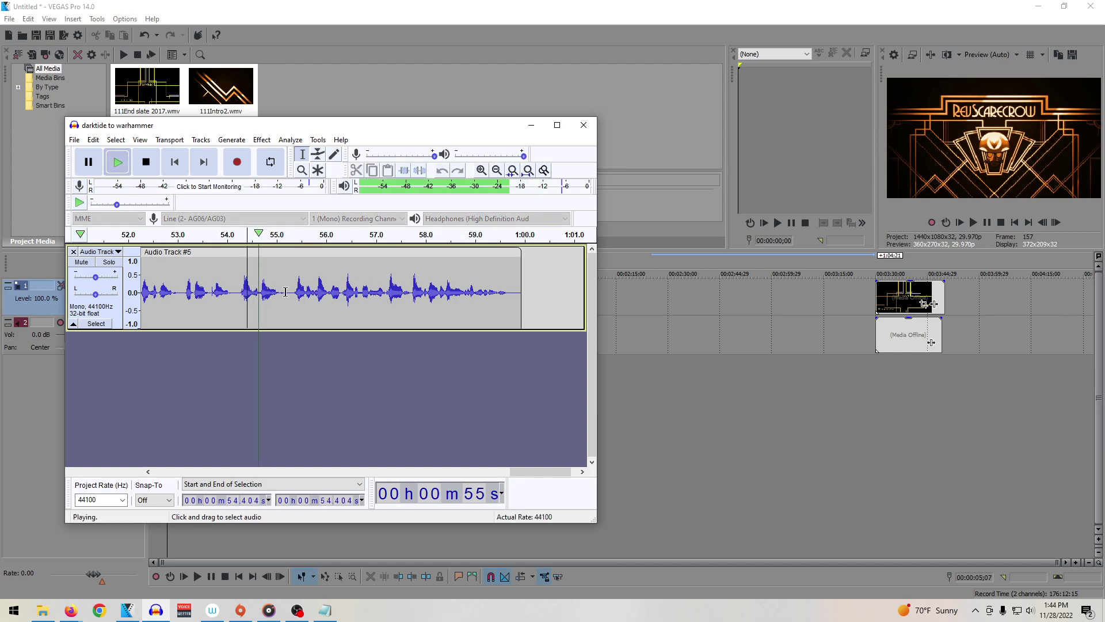
click(525, 282)
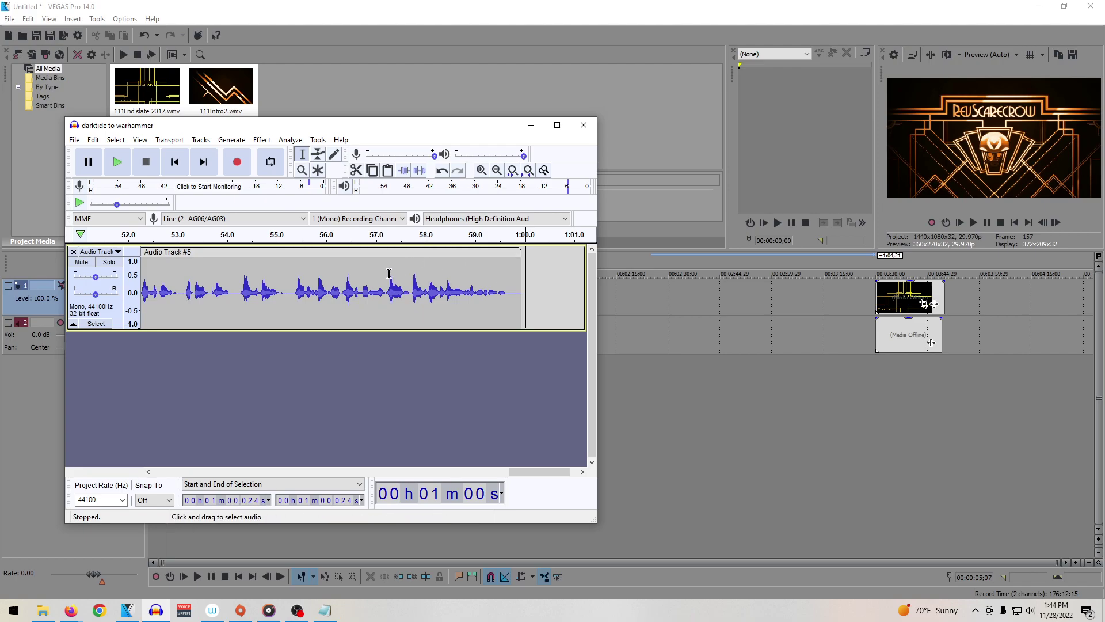
Step: Save the "darktide to warhammer" project with the Audio Track #5 recording added
click(496, 171)
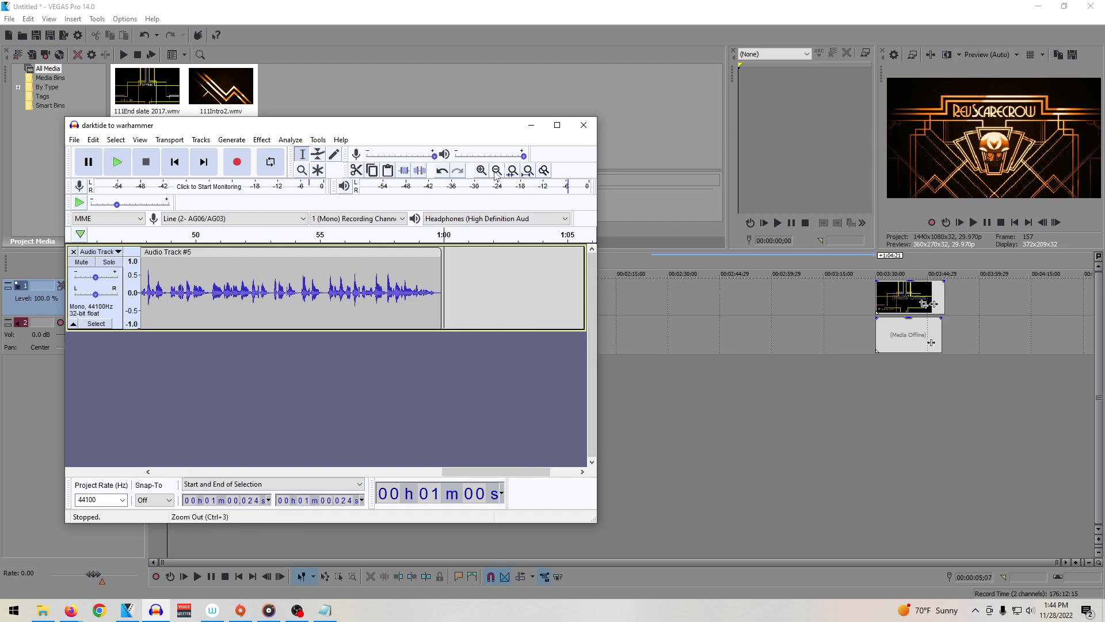
click(495, 171)
click(495, 171)
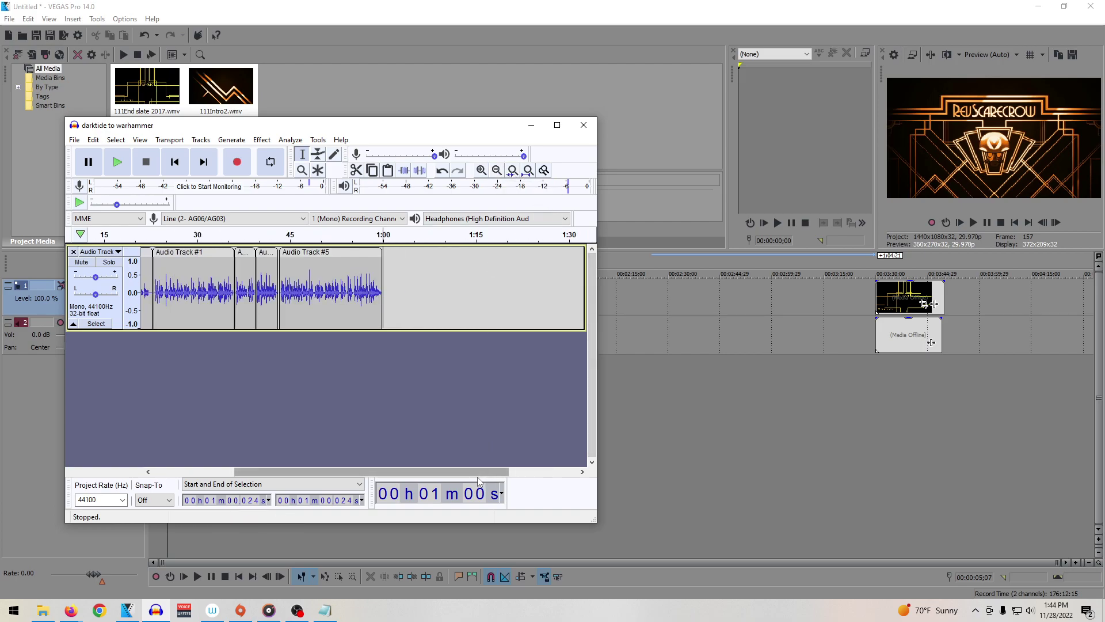
click(222, 471)
drag(222, 471, 125, 444)
click(75, 141)
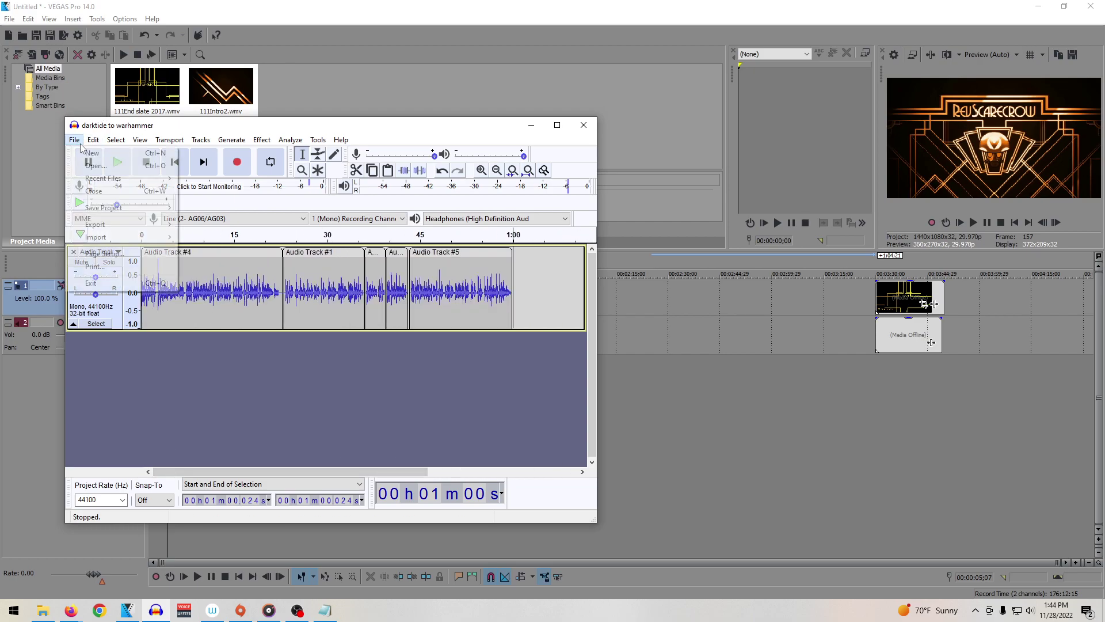
mouse_move(110, 207)
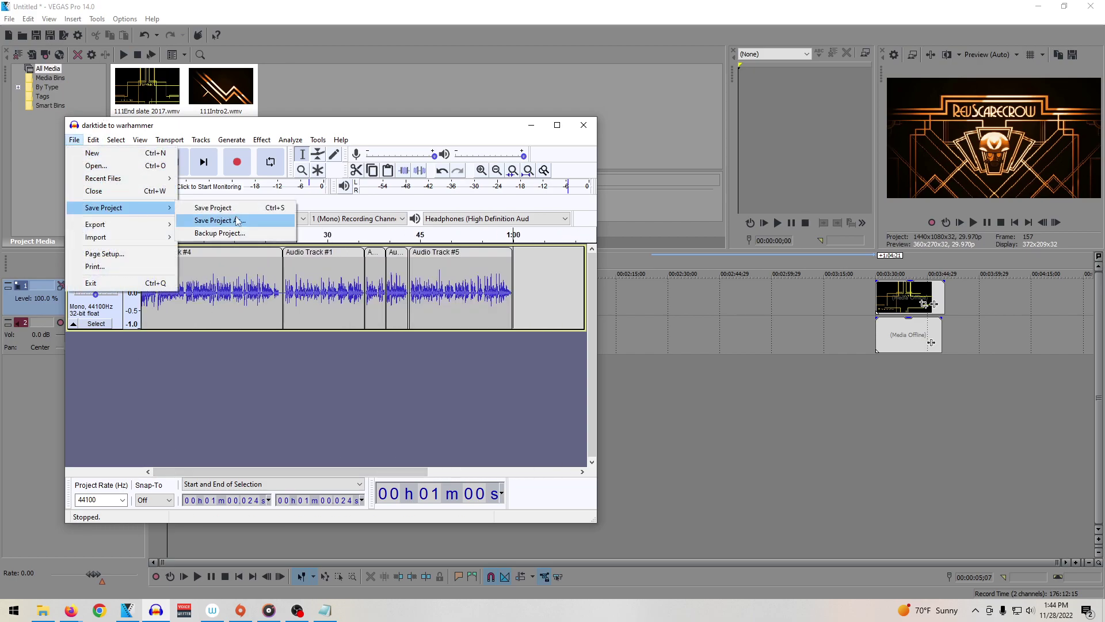
click(213, 208)
Step: Replay the end of the Audio Track #5 clip and record a new narration clip just after it
click(481, 291)
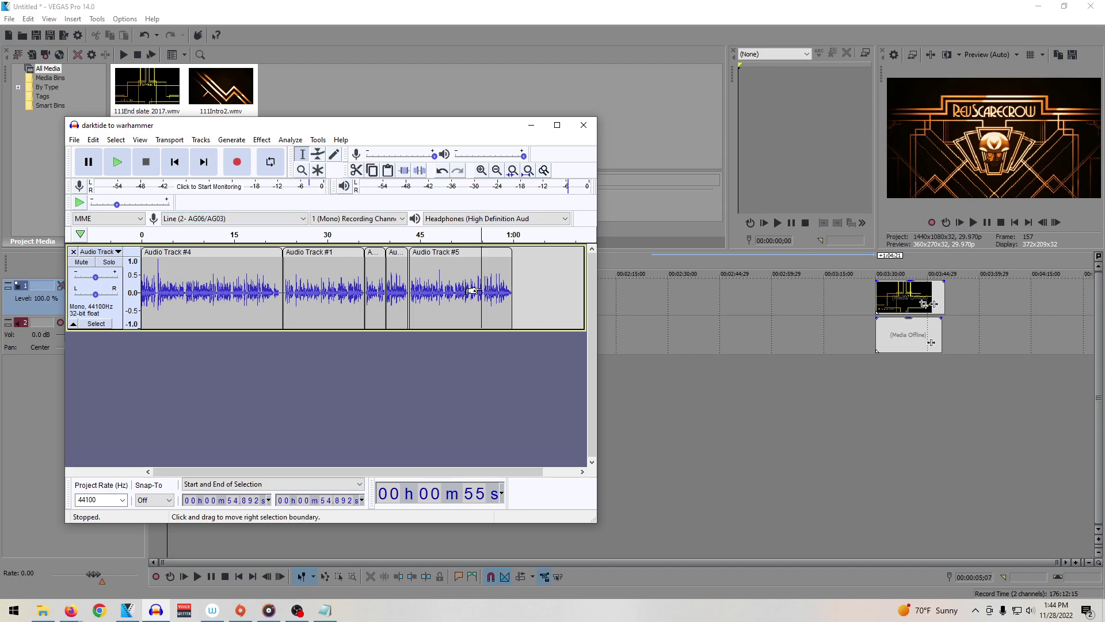
key(space)
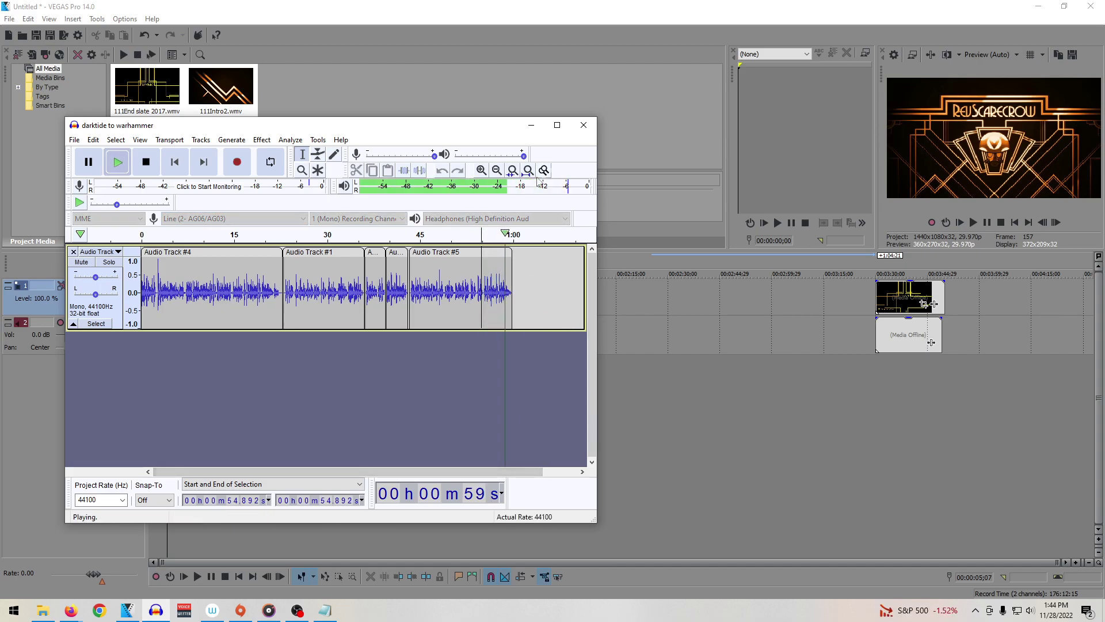
key(ctrl+1)
key(ctrl+1)
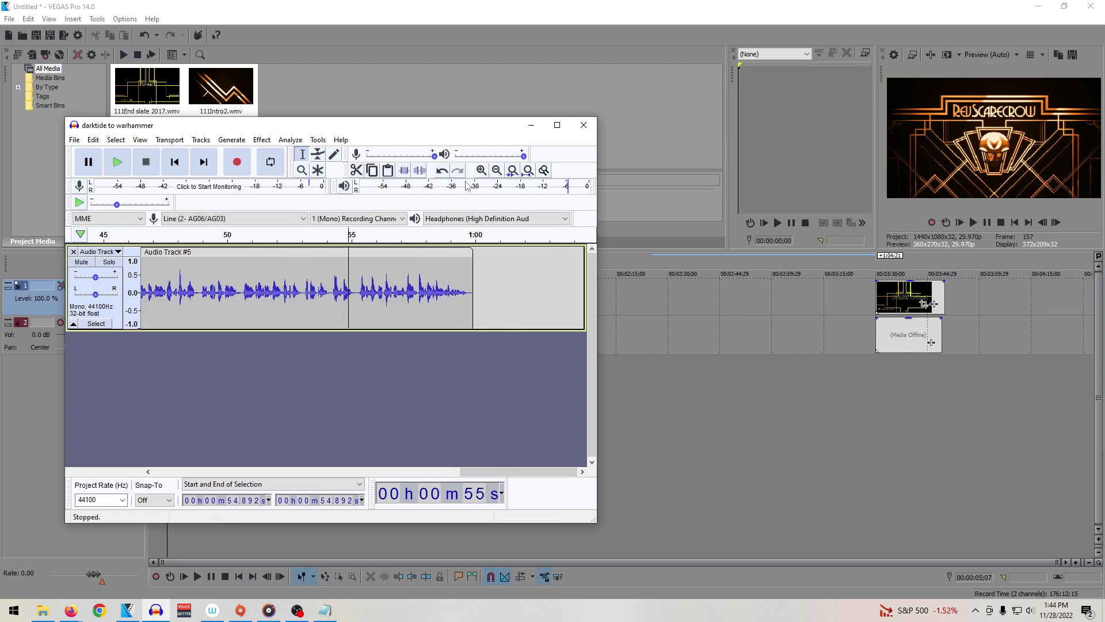
click(477, 267)
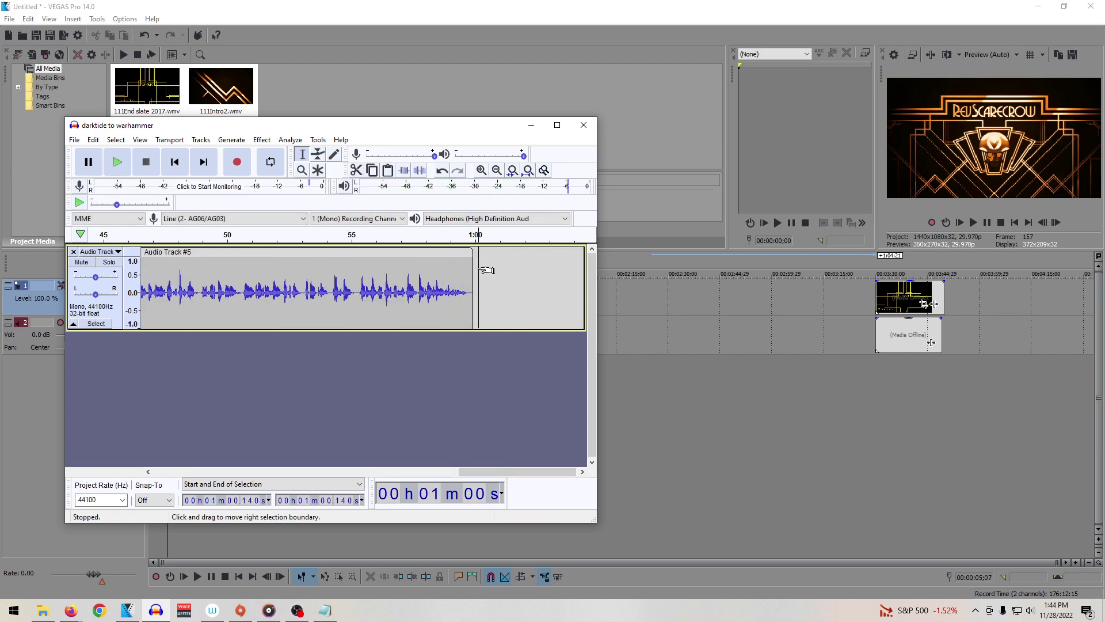
click(244, 172)
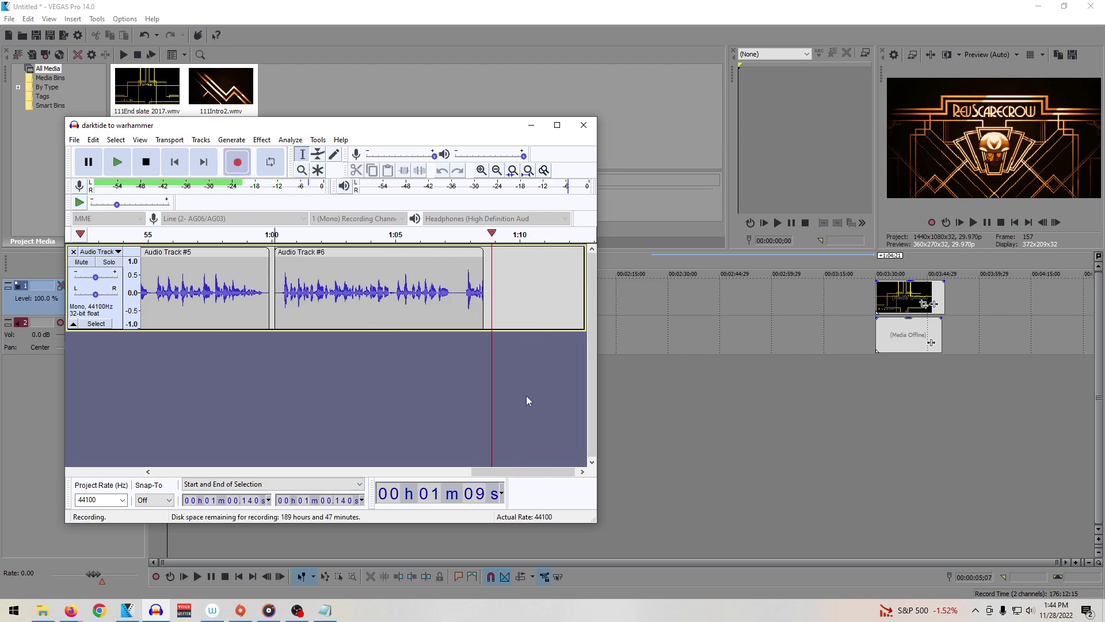
key(space)
Step: Delete the silent gap of about 0.5 seconds near the end of the Audio Track #6 clip and play back the cut
drag(453, 303, 465, 303)
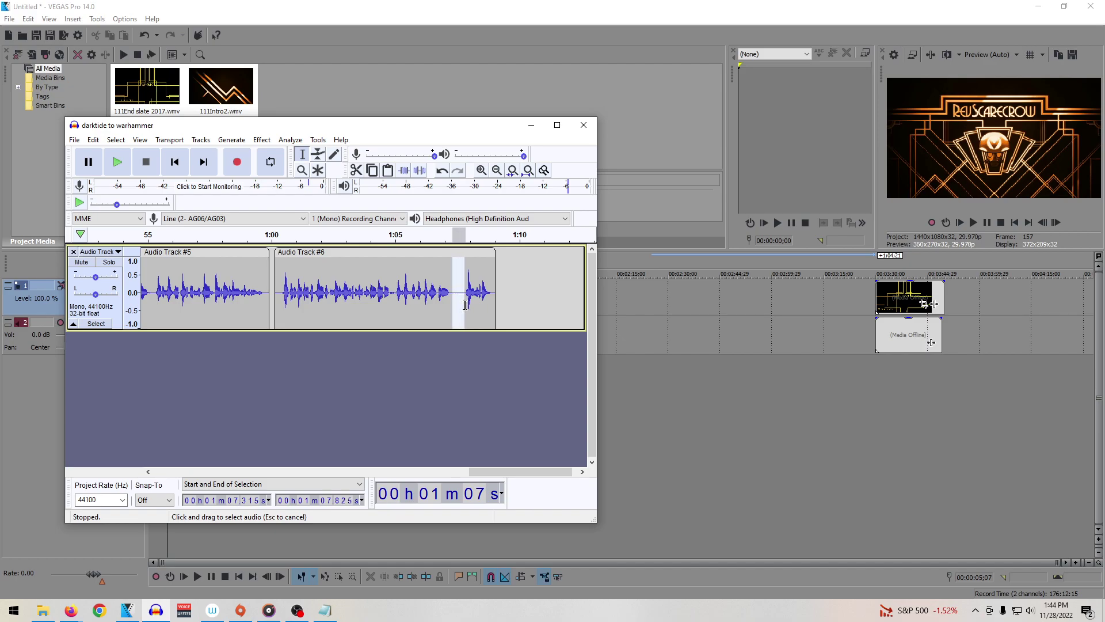
key(Delete)
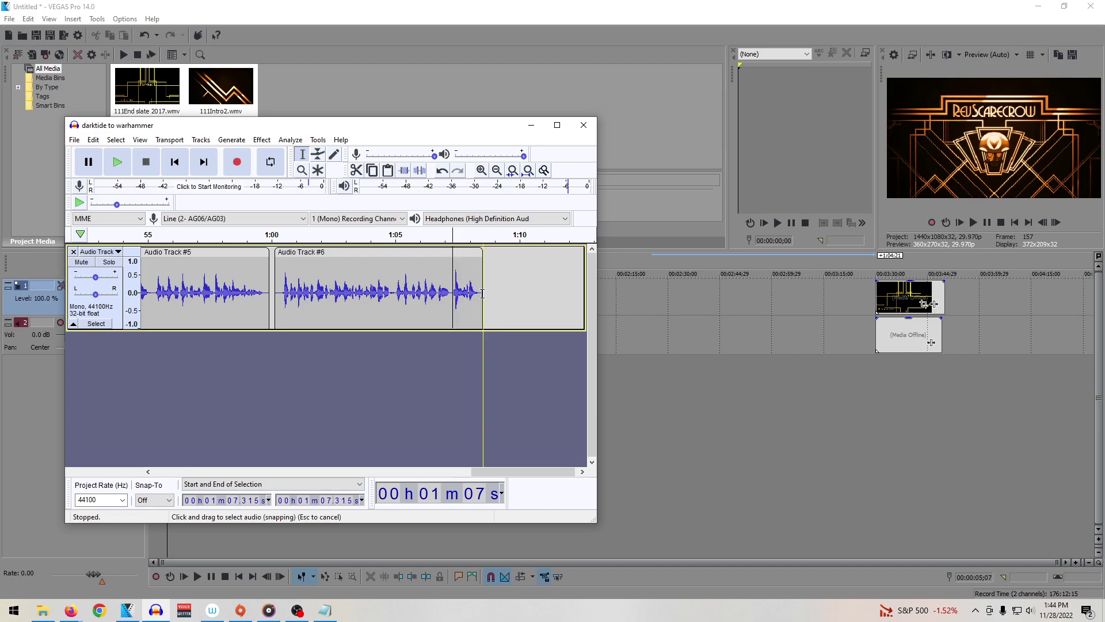
click(433, 300)
key(space)
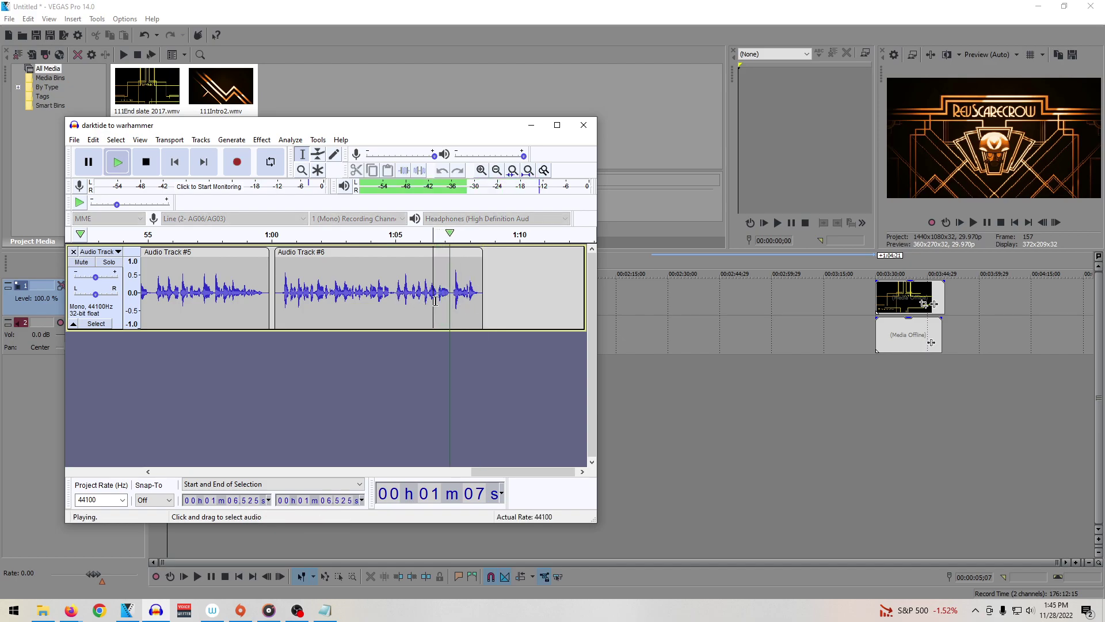
click(487, 296)
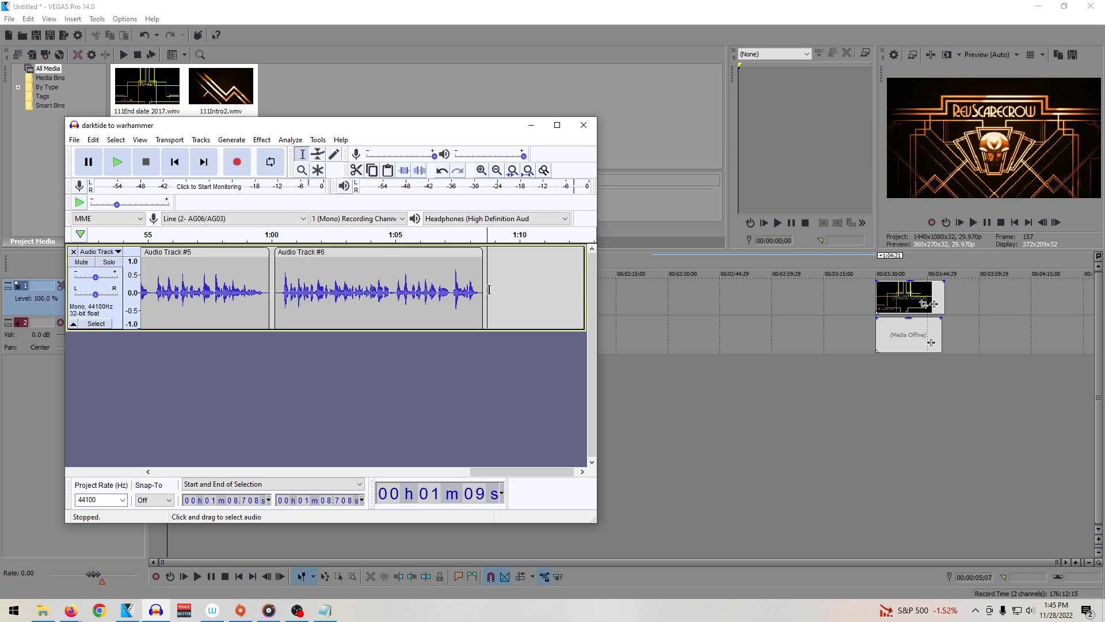
Step: Play back the Audio Track #6 clip from its beginning and place the cursor just after its end
click(274, 296)
click(282, 284)
key(space)
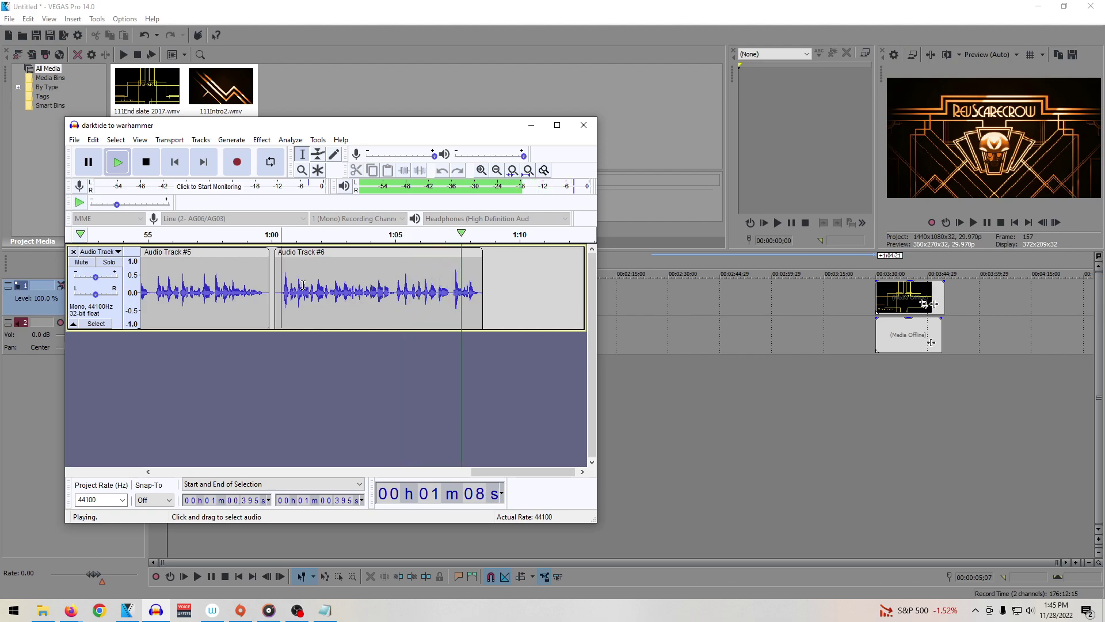
click(487, 294)
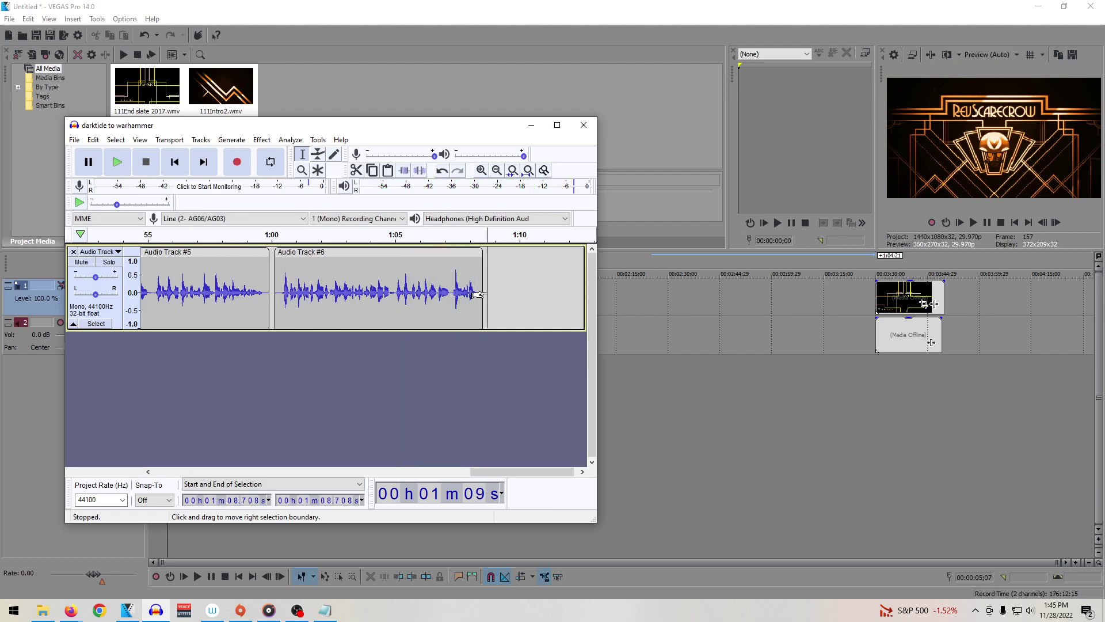
click(238, 166)
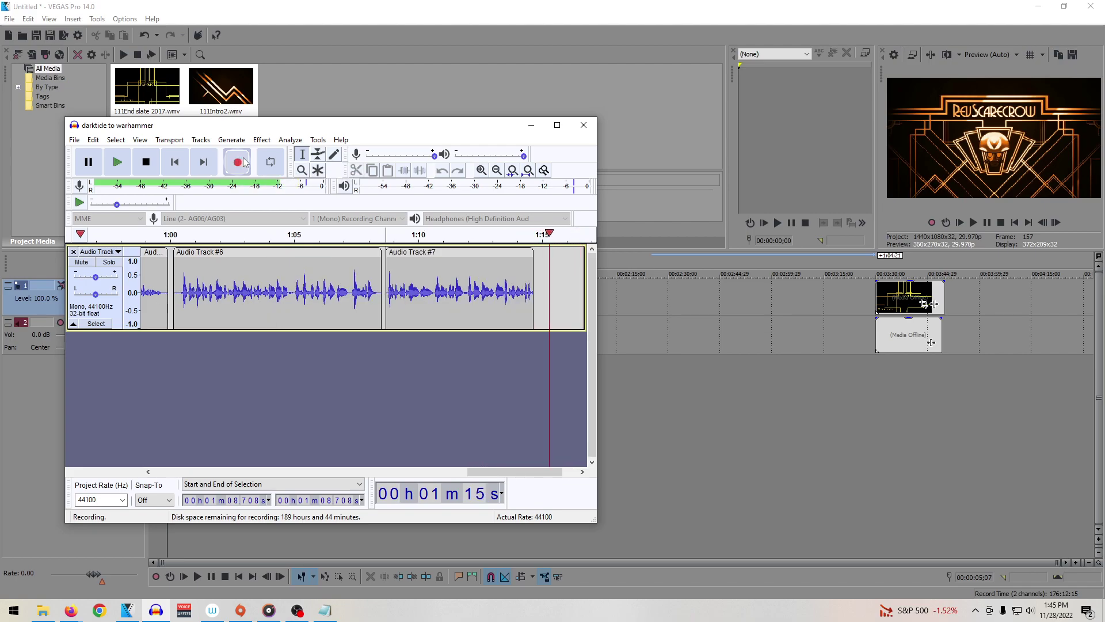
key(space)
click(418, 254)
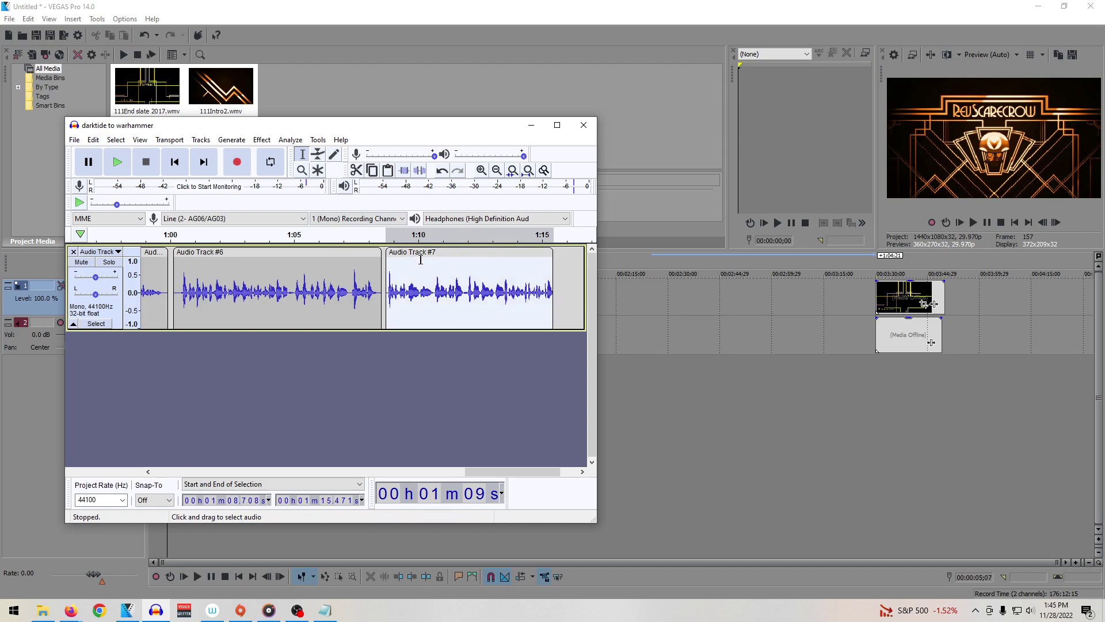
key(Delete)
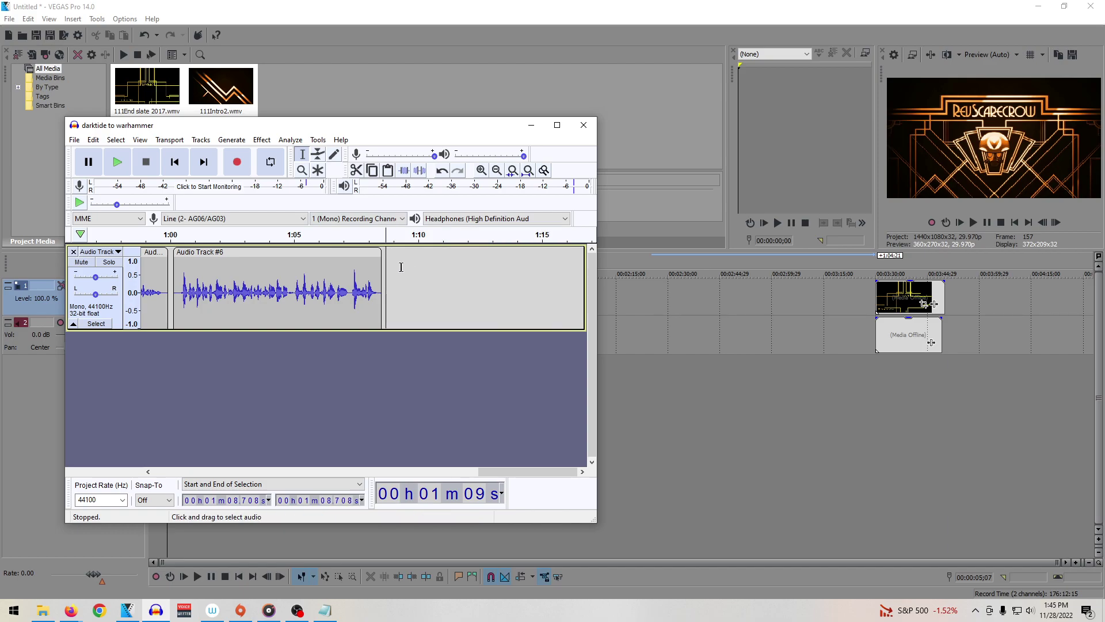
Step: Record a new narration clip just after Audio Track #6 and place the cursor past its end
click(238, 164)
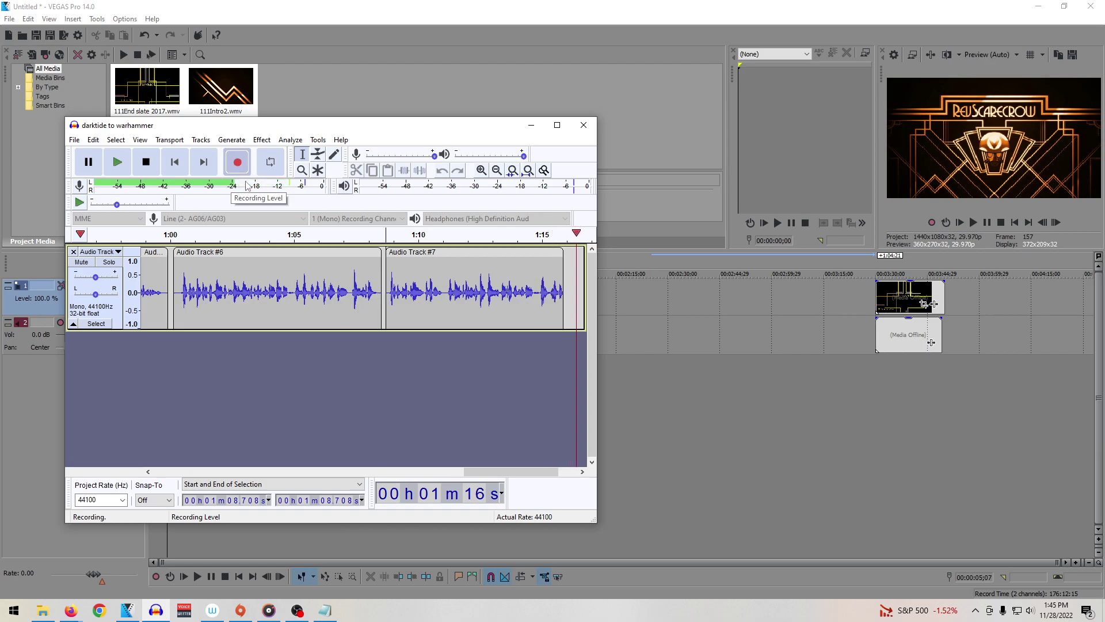
key(space)
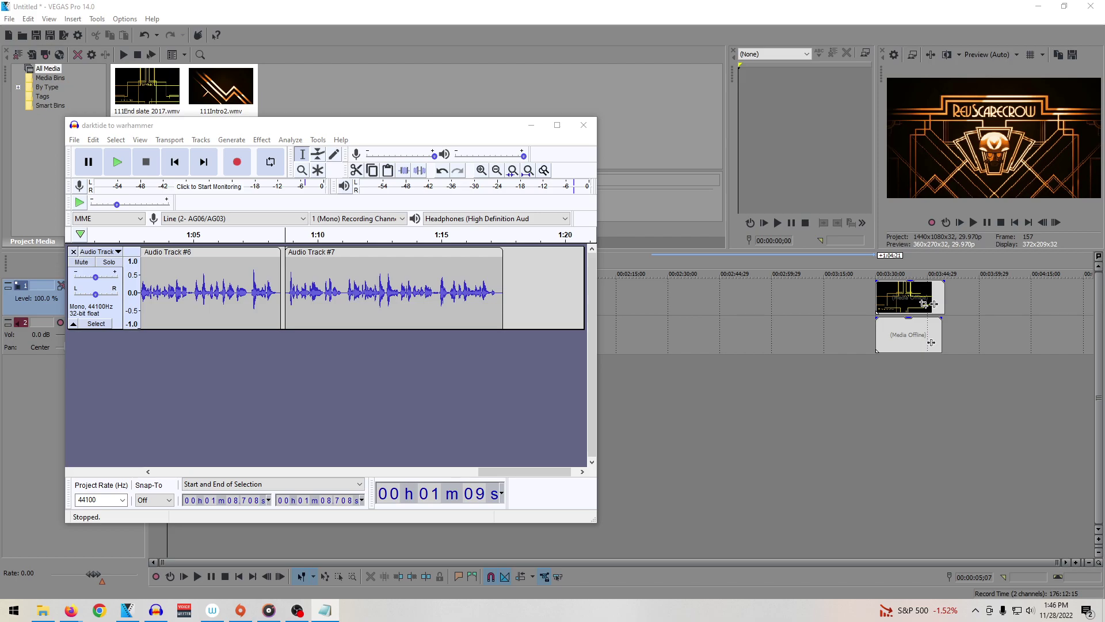
click(509, 282)
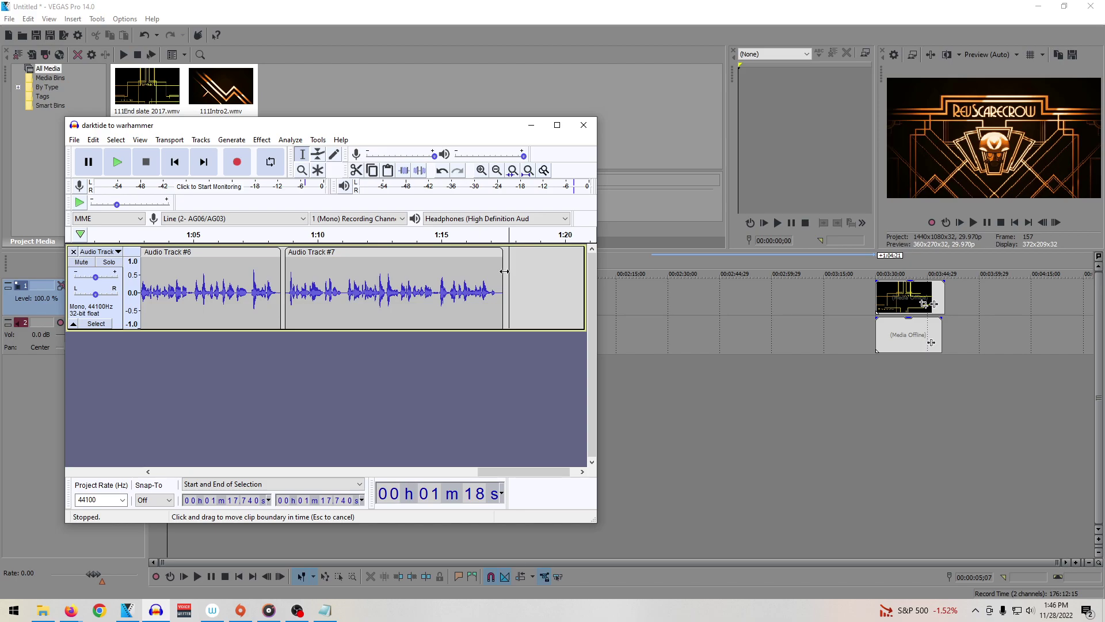
Step: Save the project again with the Audio Track #7 clip included
click(75, 139)
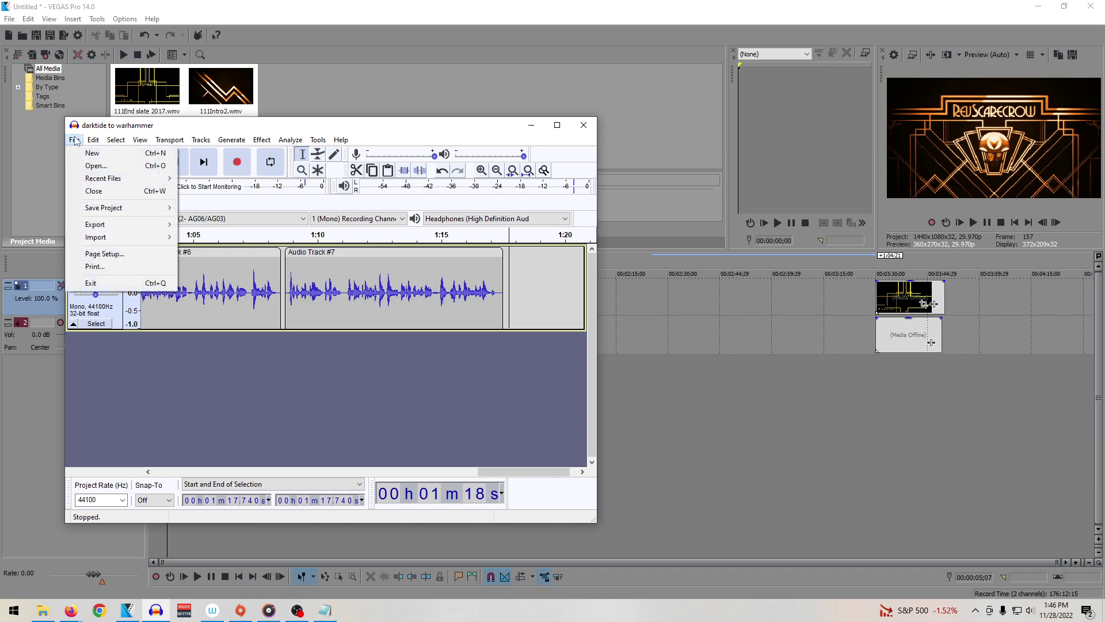
mouse_move(112, 208)
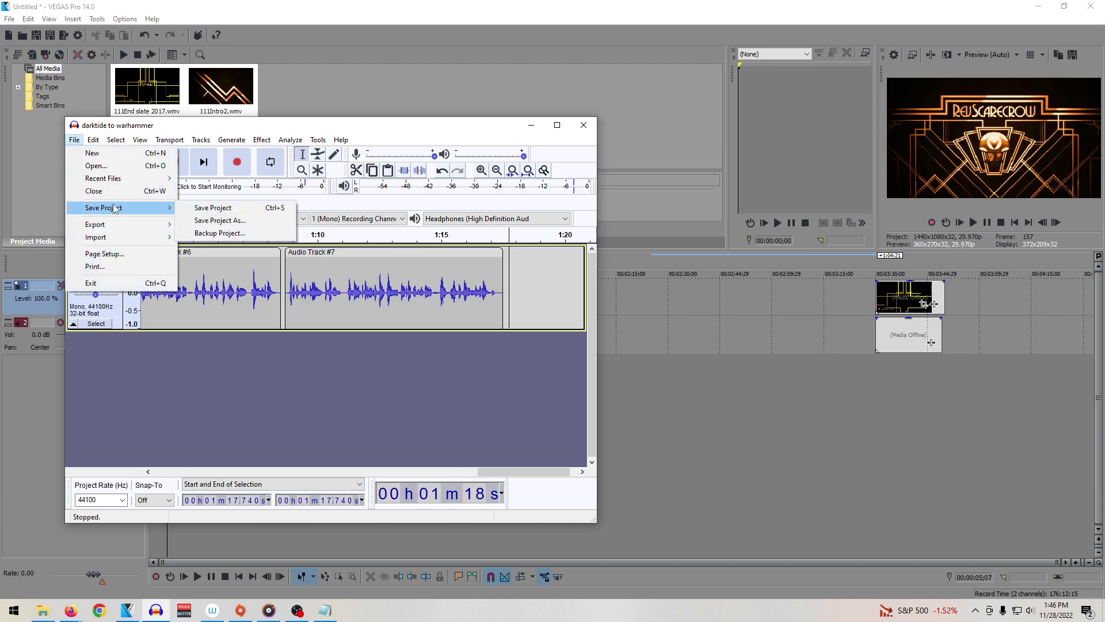
click(236, 222)
Step: Play back the Audio Track #7 clip from about 1:14 and place the cursor just past its end
click(415, 281)
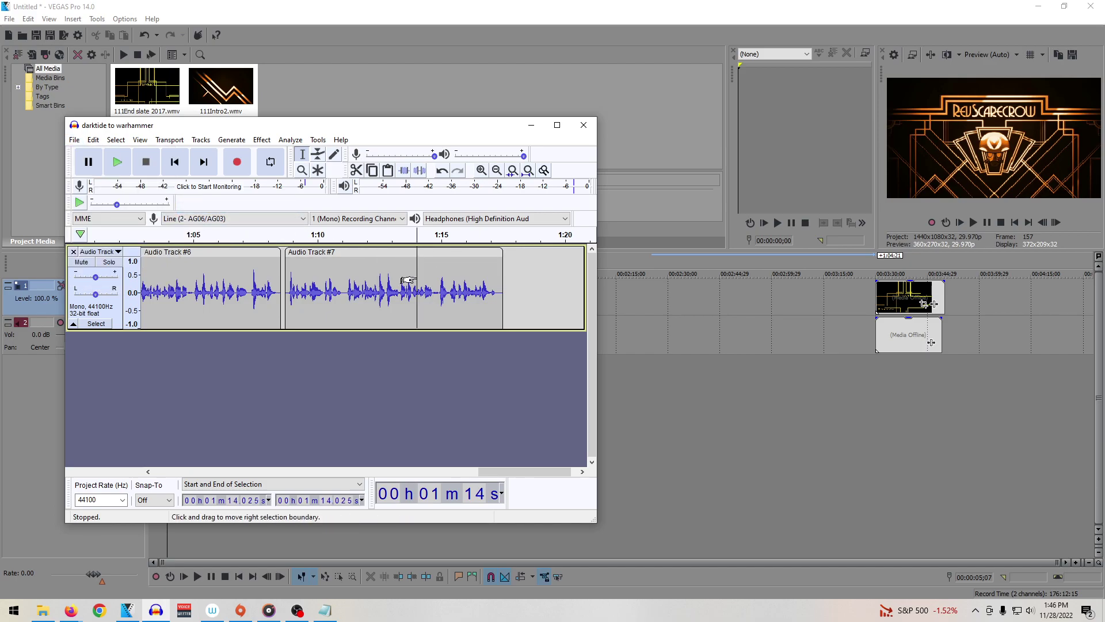
key(space)
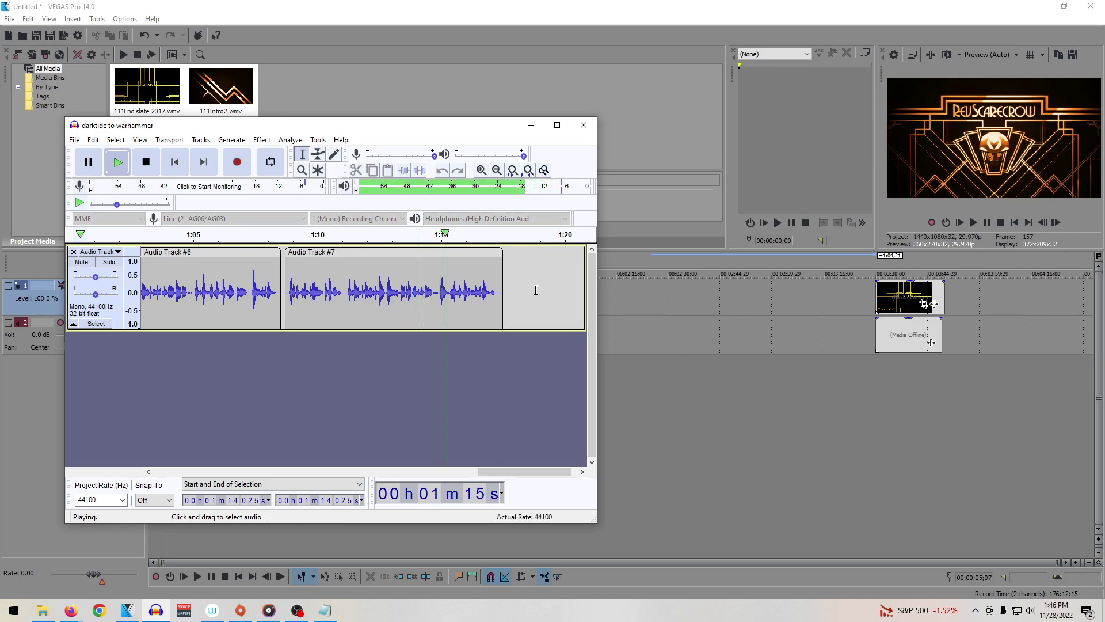
click(507, 284)
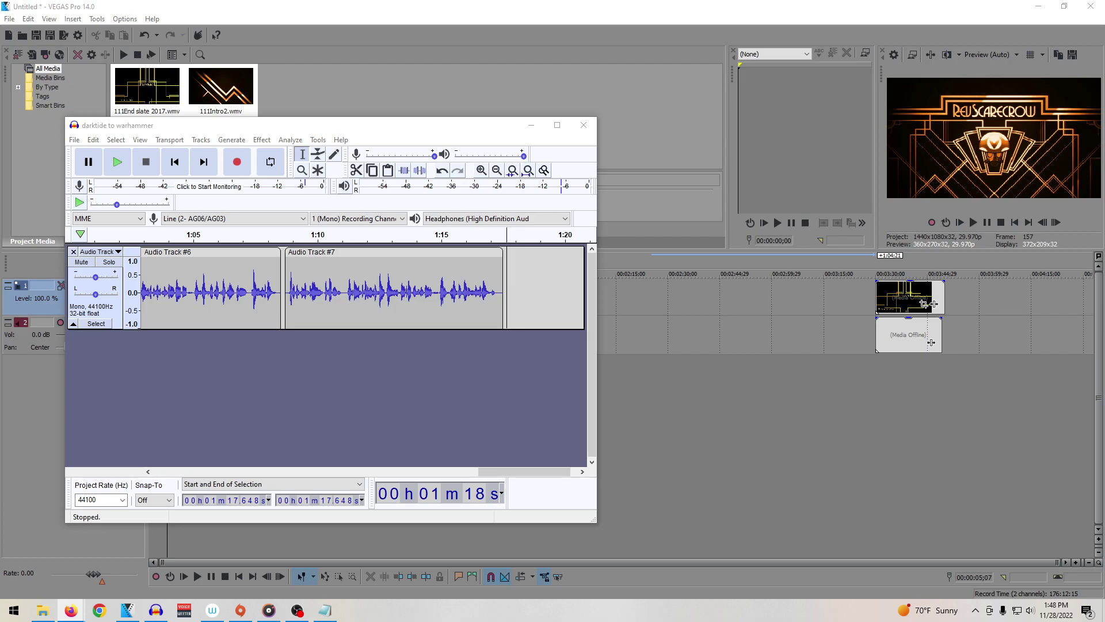
Step: Switch to Firefox and preview the "slaanesh daemons lick" image results from THE 40K MISFIT, Goonhammer and Frontline Gaming
key(alt+Tab)
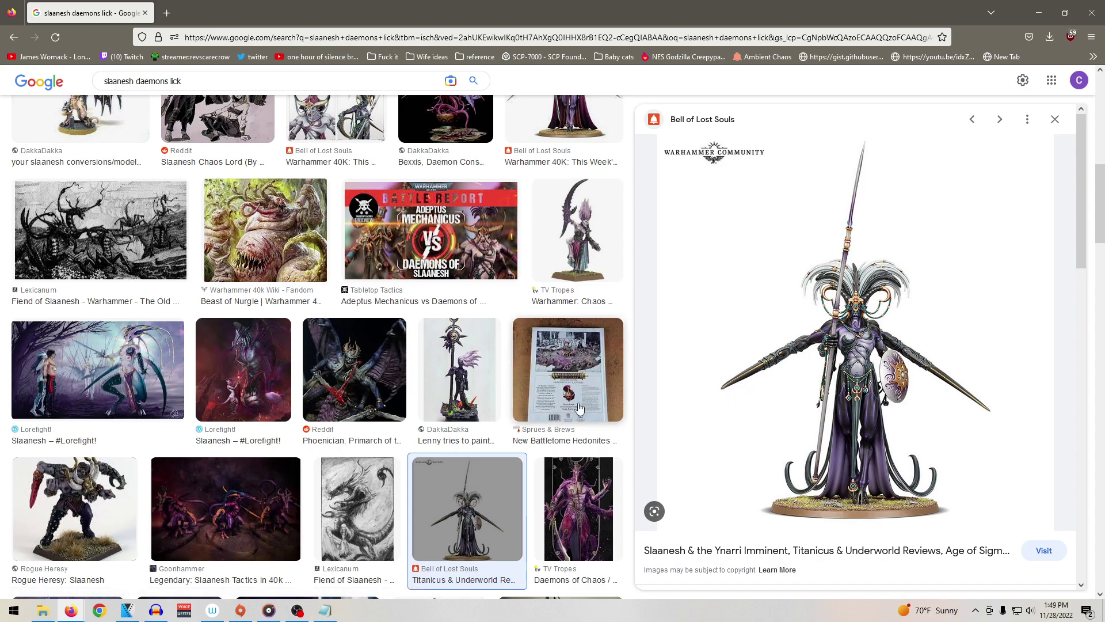
scroll(530, 424, up, 4)
scroll(530, 424, up, 3)
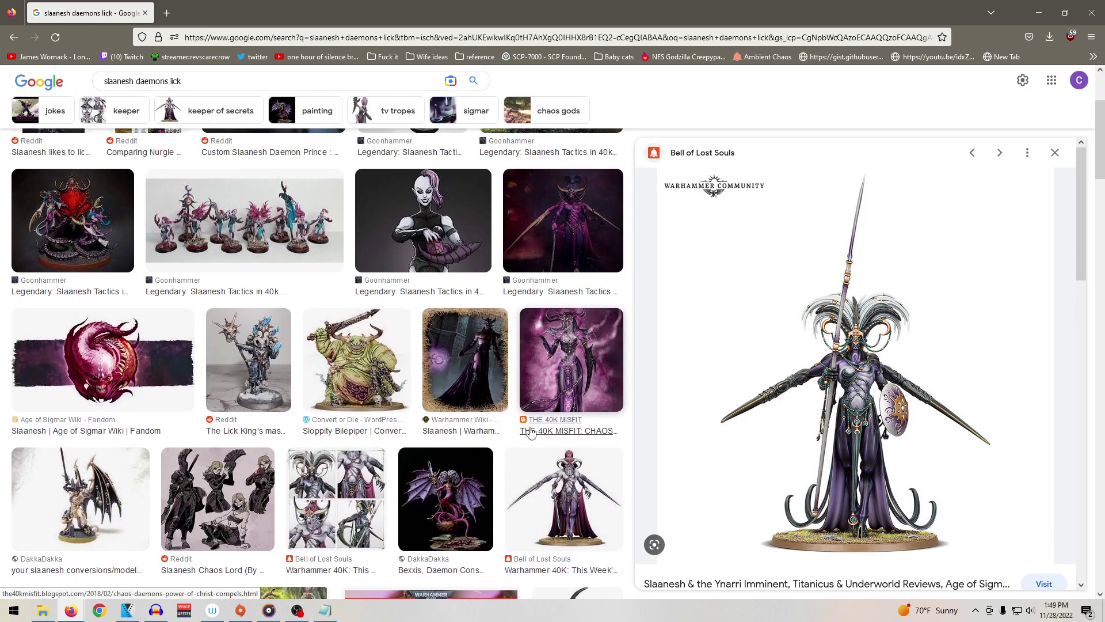
click(557, 374)
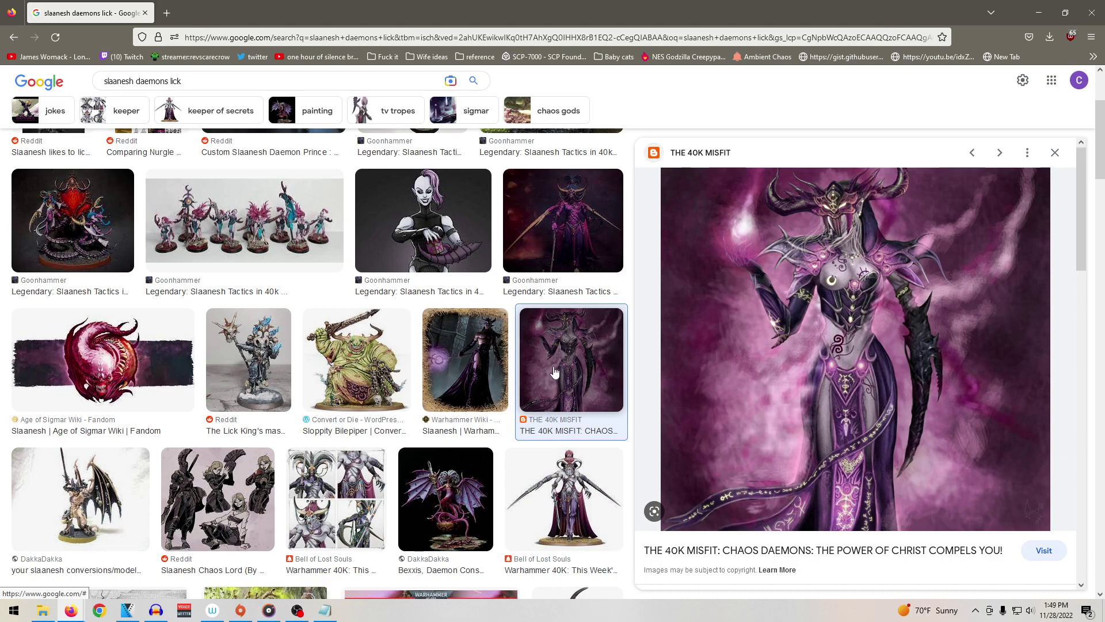
scroll(306, 389, up, 3)
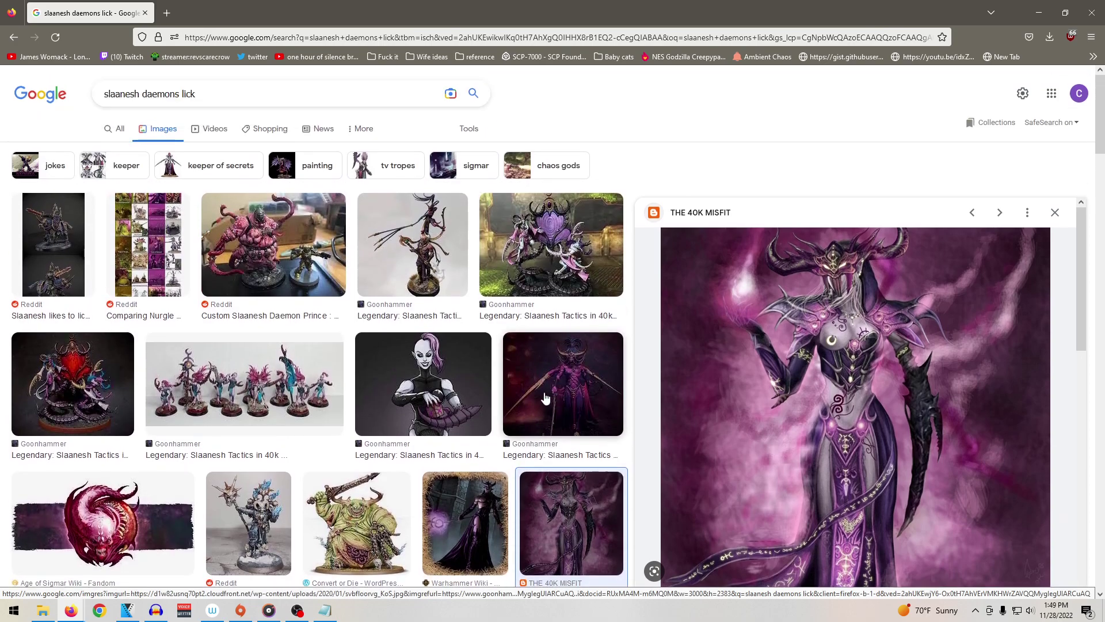
click(305, 389)
scroll(305, 388, down, 2)
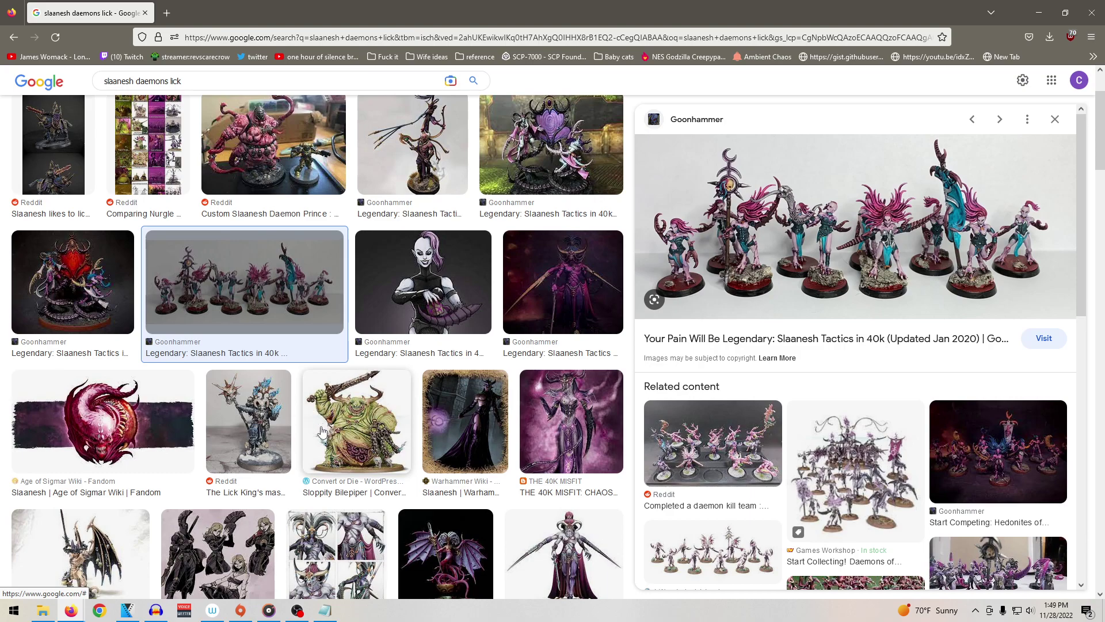
scroll(295, 418, down, 10)
scroll(420, 426, down, 5)
click(458, 440)
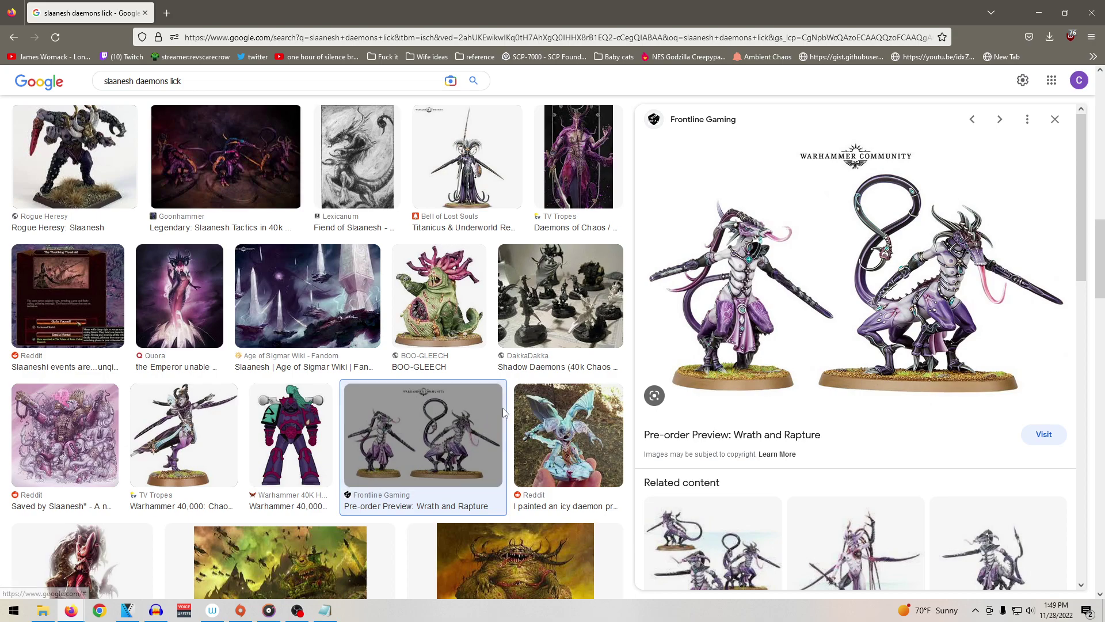
Step: Preview the Total War Nurgle roster and Reddit Nurgle demon images and look through more of the "slaanesh daemons lick" results
scroll(562, 418, down, 2)
scroll(562, 418, down, 2)
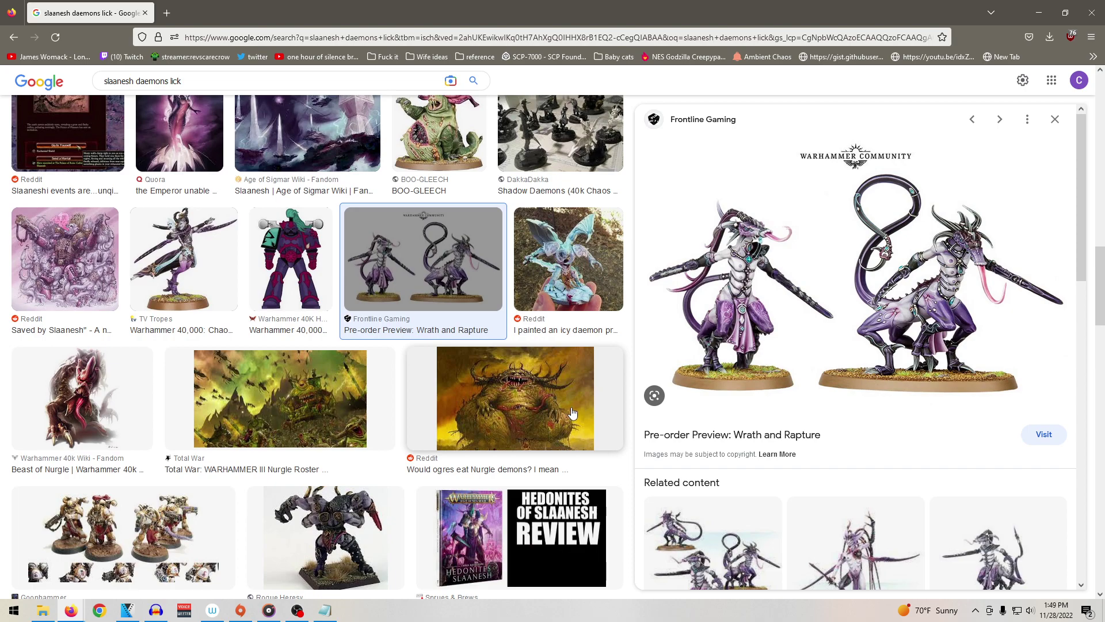
click(316, 419)
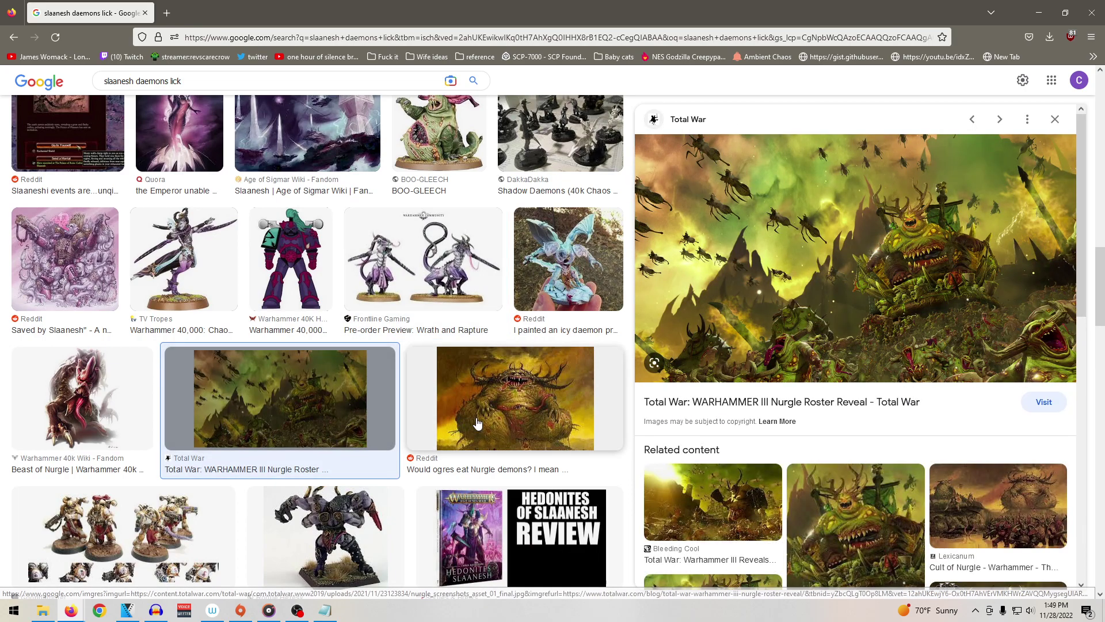
click(504, 415)
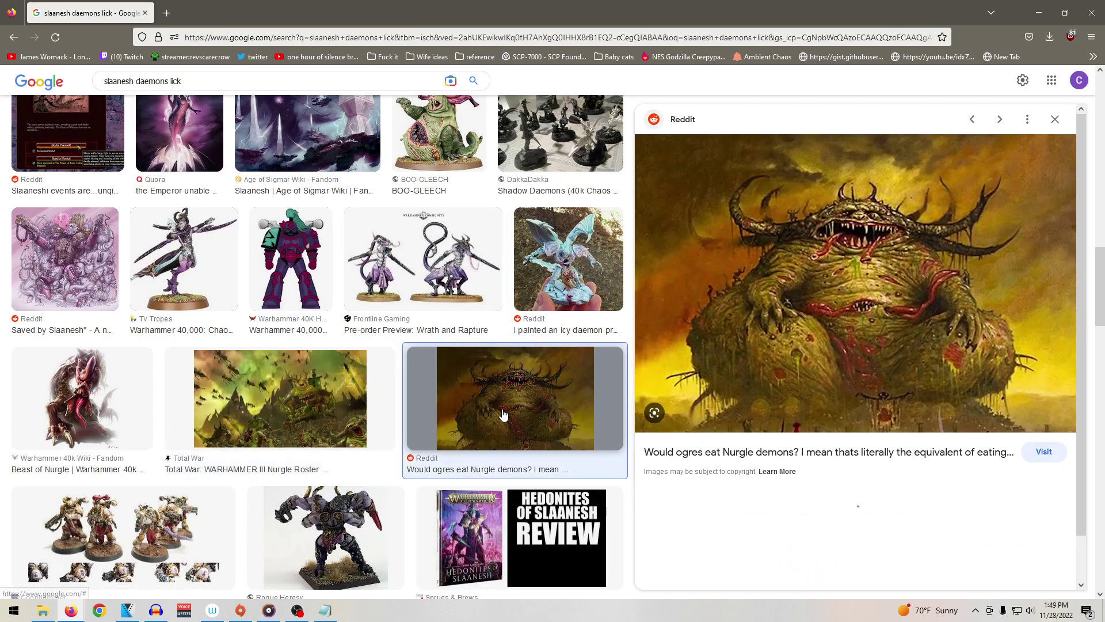
scroll(505, 412, down, 4)
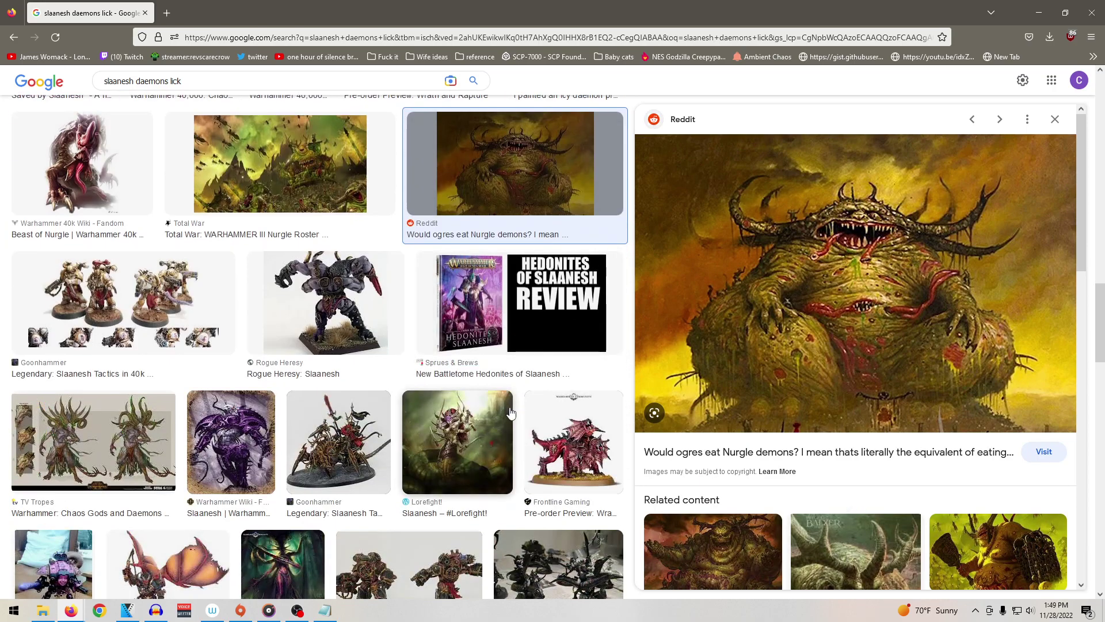
scroll(374, 438, down, 5)
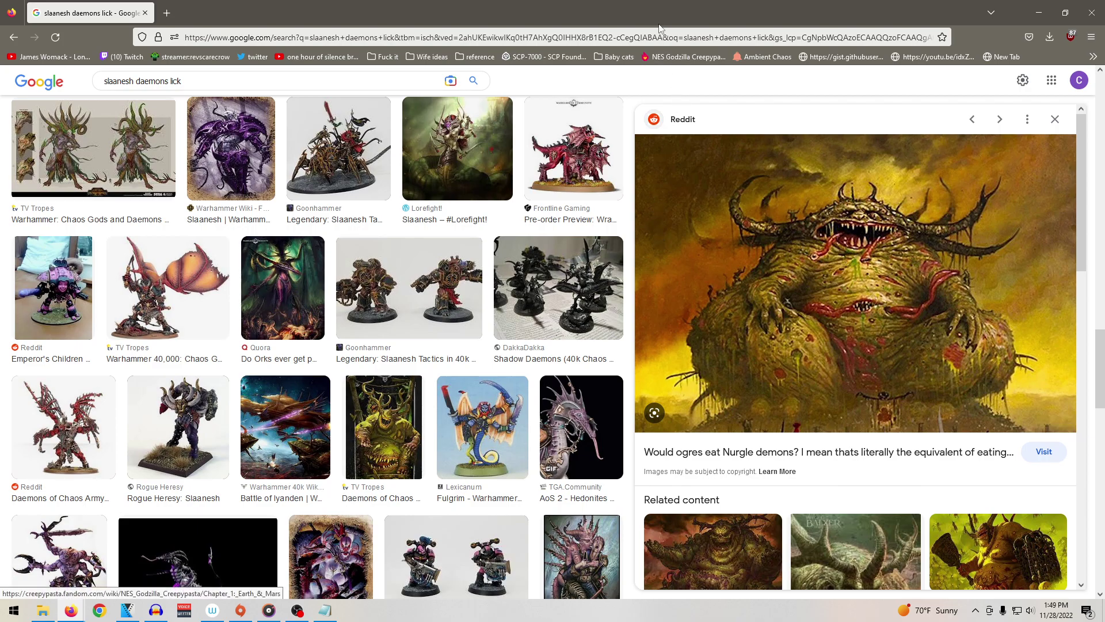
double_click(695, 25)
click(931, 9)
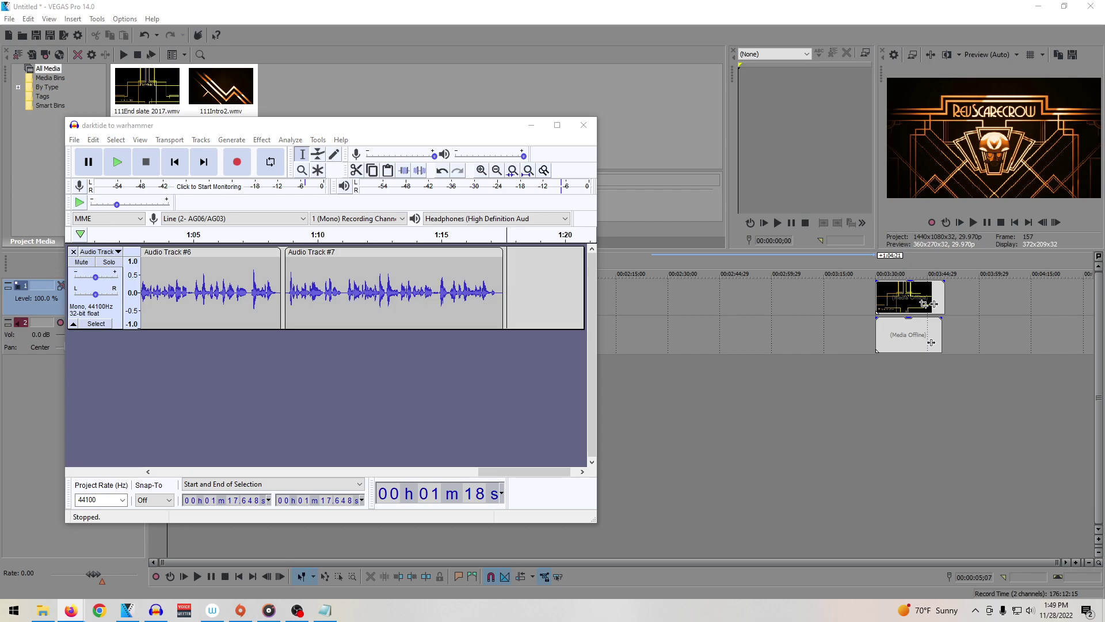
key(alt+Tab)
double_click(620, 75)
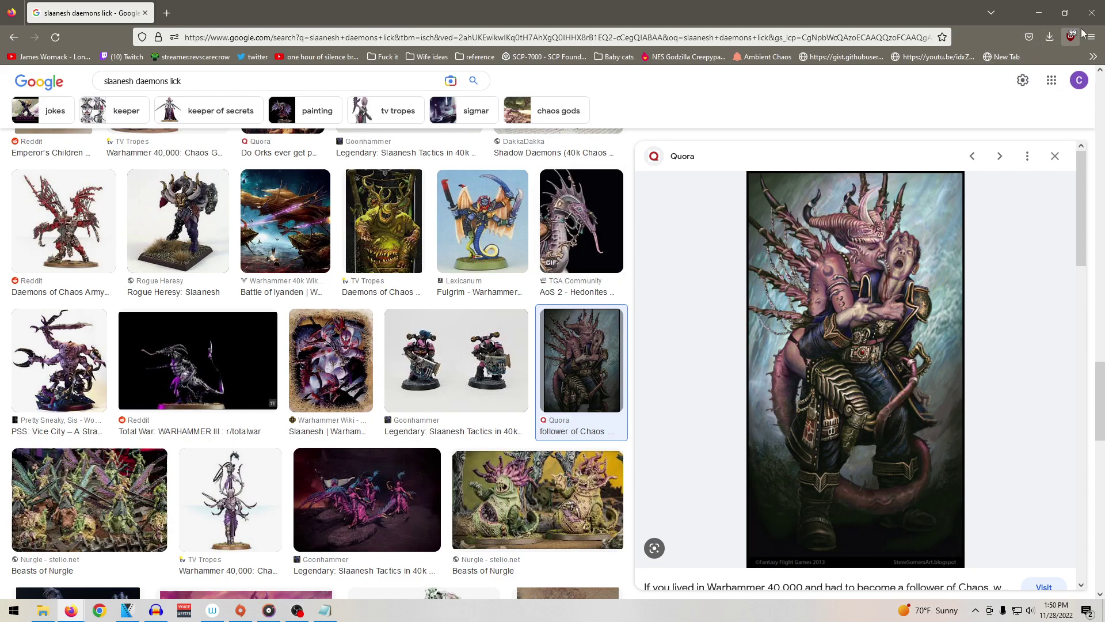
Step: Close the image search window and play Audio Track #7 from about 1:14 in Audacity
click(1093, 13)
click(407, 282)
key(space)
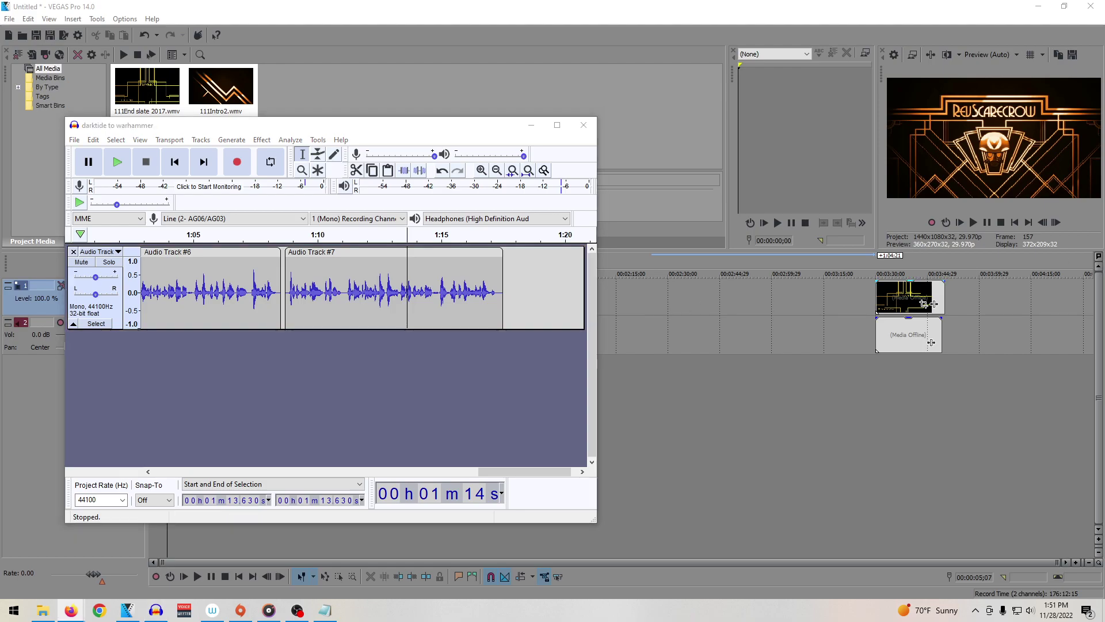
Step: Switch to the Firefox window with the Games Workshop store and browse its Warhammer Age of Sigmar page
mouse_move(71, 610)
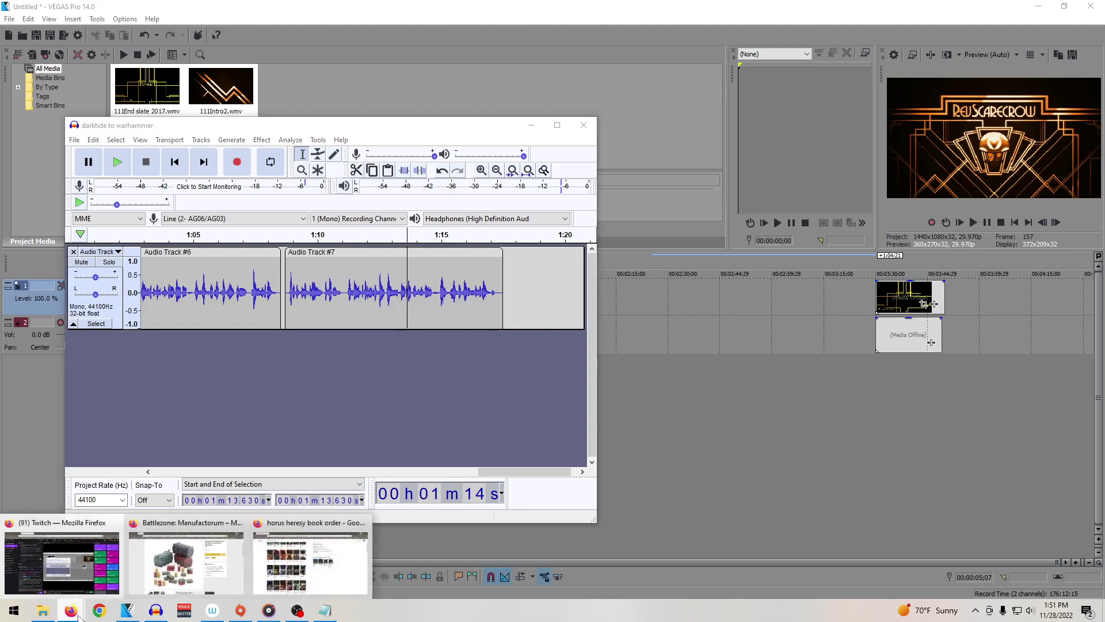
click(167, 570)
click(57, 13)
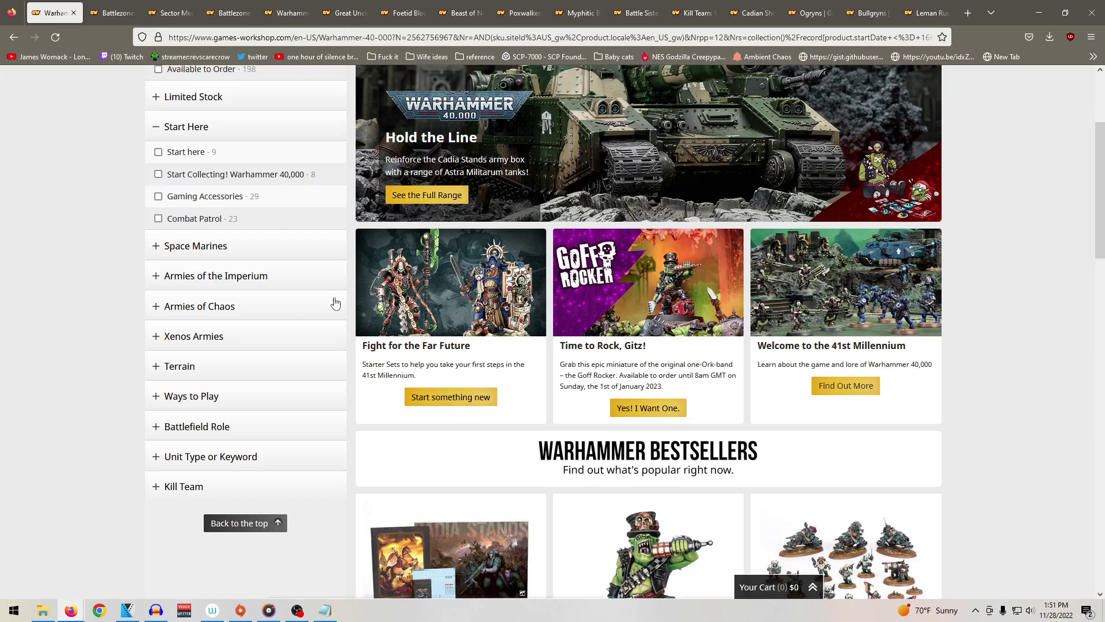
scroll(331, 299, up, 3)
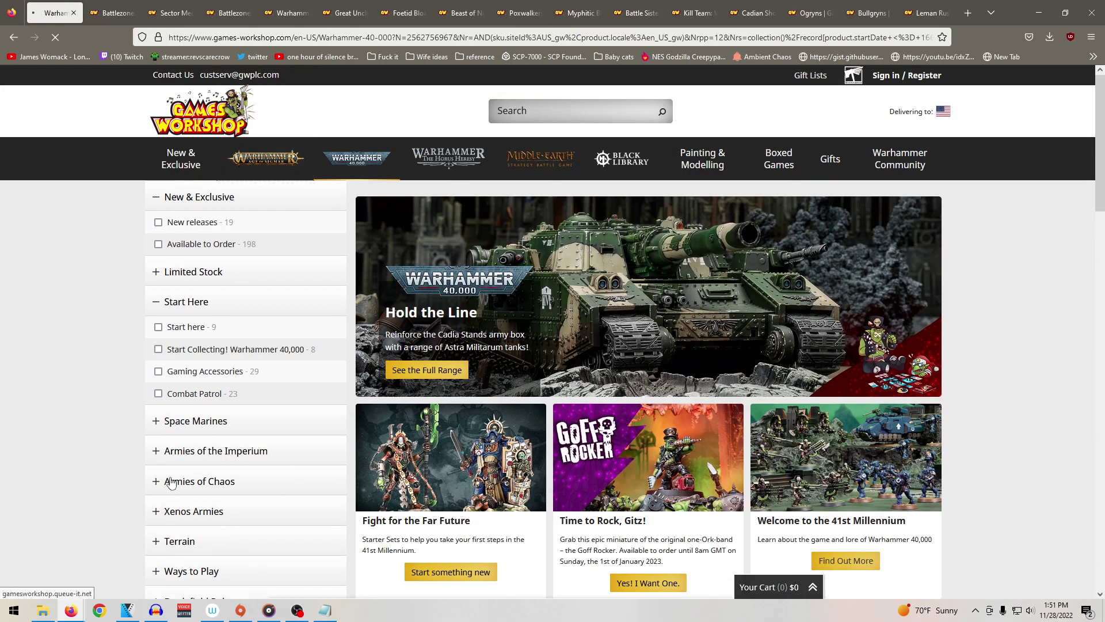
scroll(115, 426, down, 6)
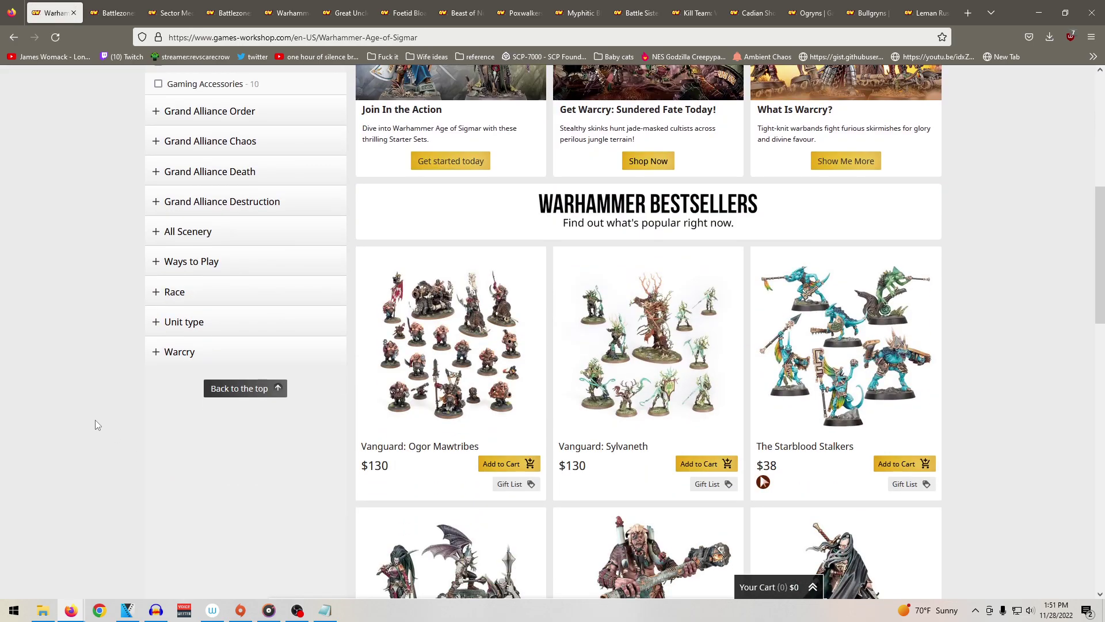
Step: Search the store for "sigva" and open the Sigvald, Prince of Slaanesh product page
scroll(97, 421, up, 8)
click(562, 112)
text(sigva)
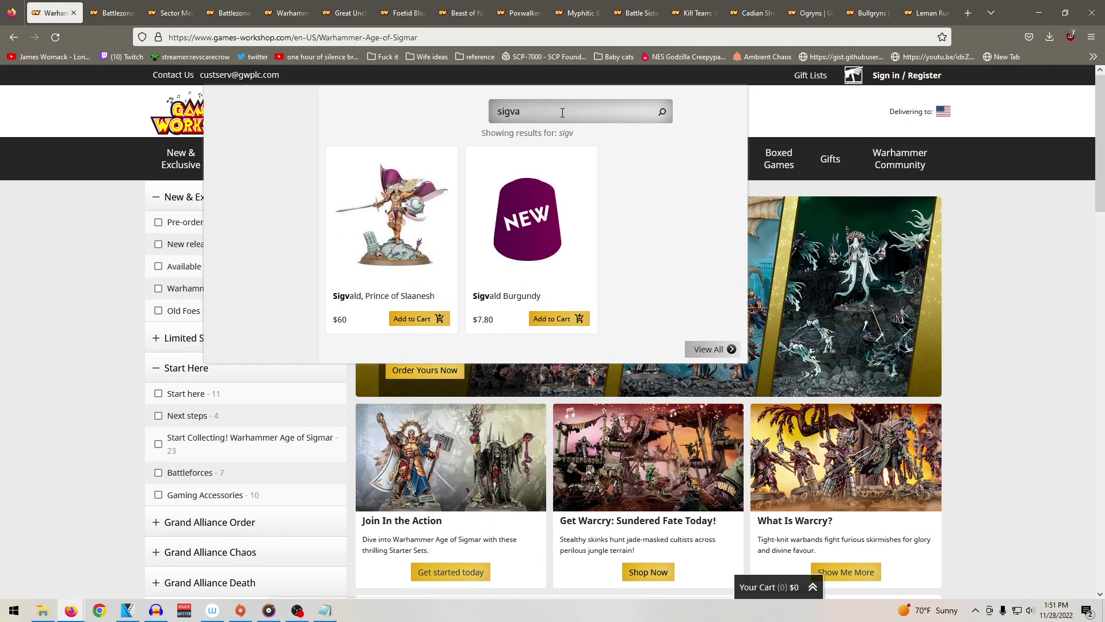
click(424, 228)
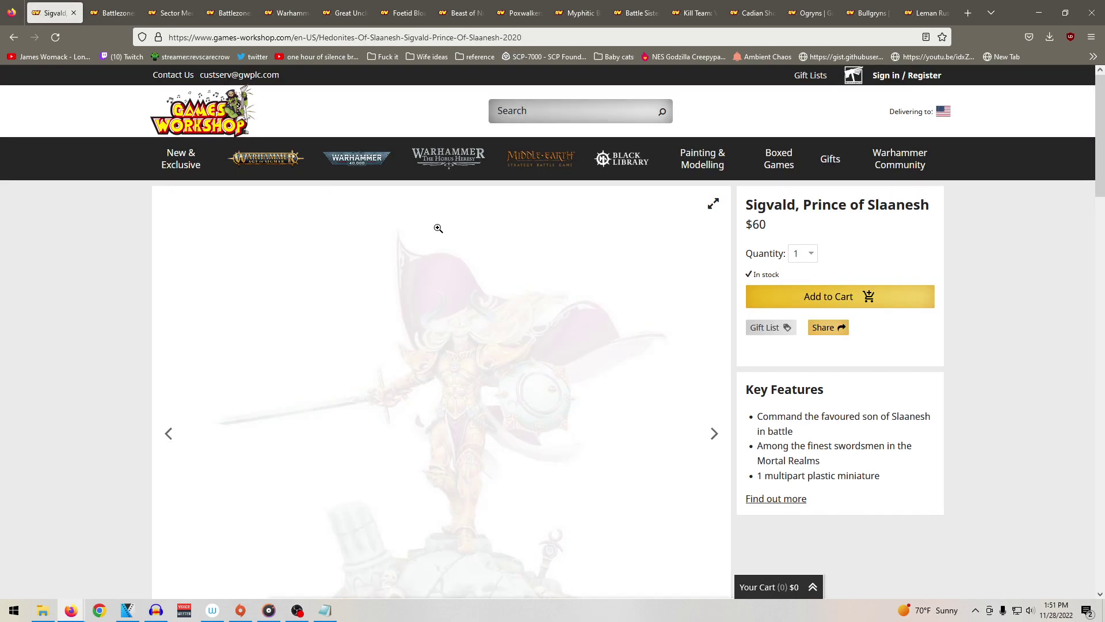
Step: Go through the Sigvald product images up to the 360° view of the miniature
scroll(552, 268, down, 2)
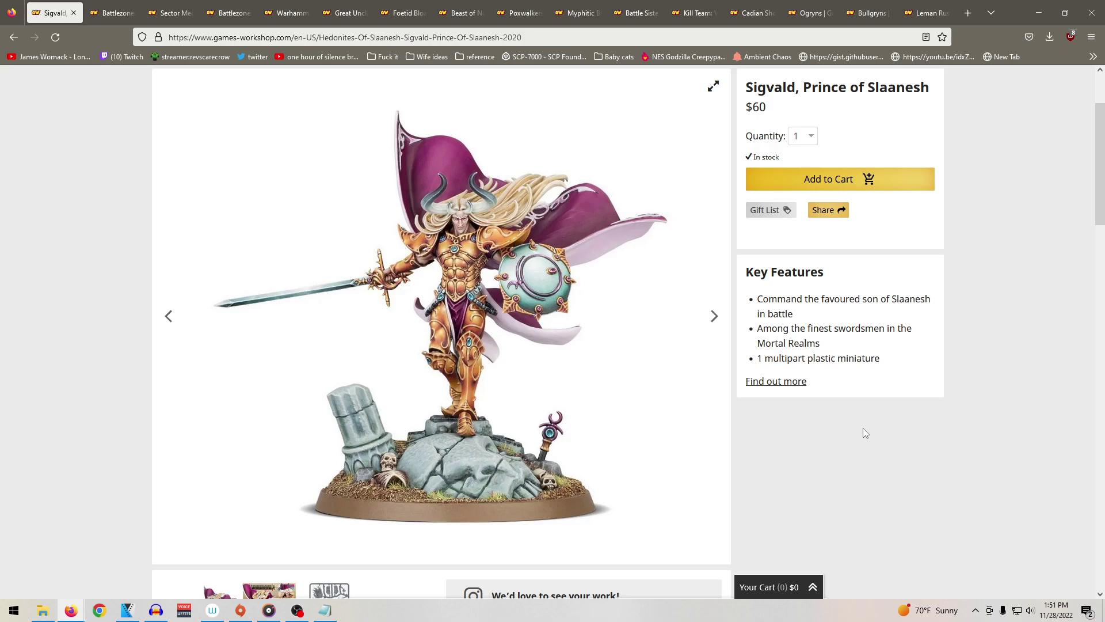
click(713, 318)
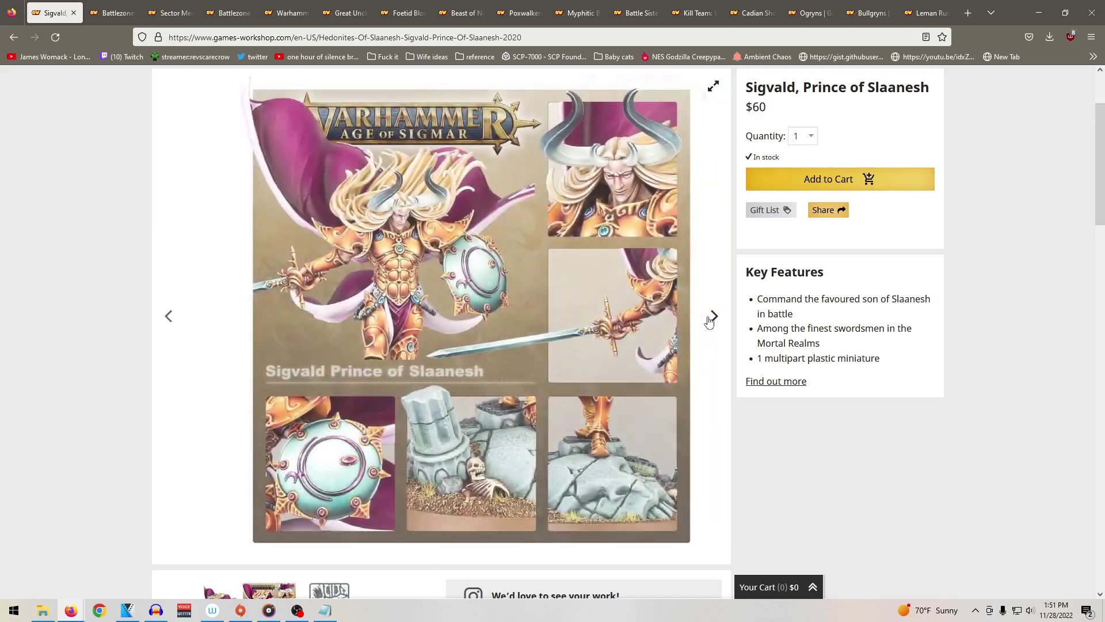
click(708, 320)
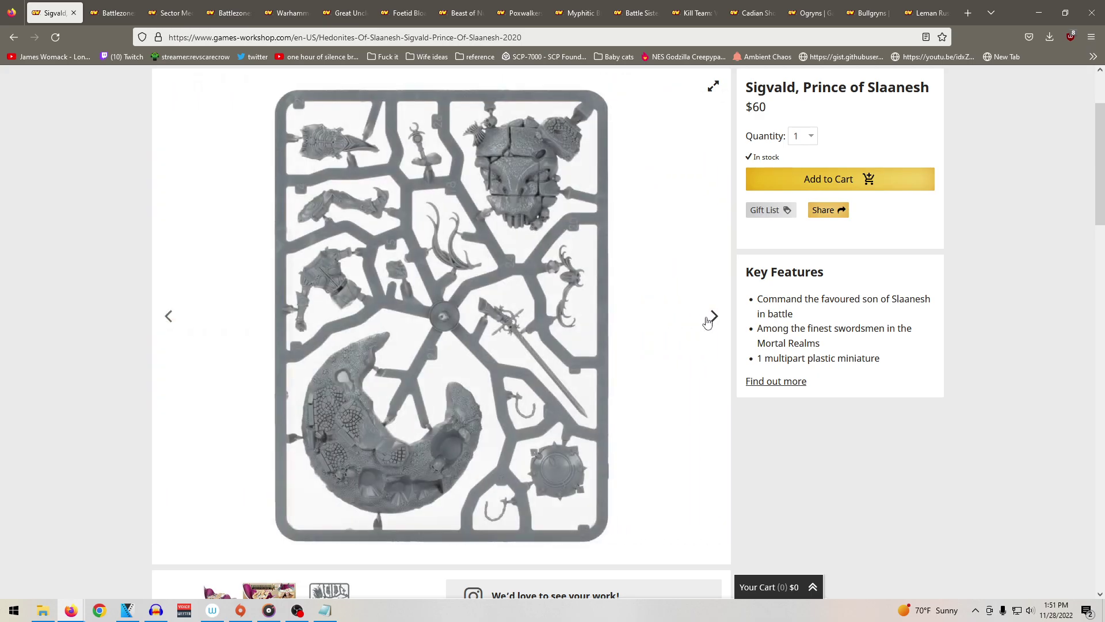
click(707, 321)
click(707, 321)
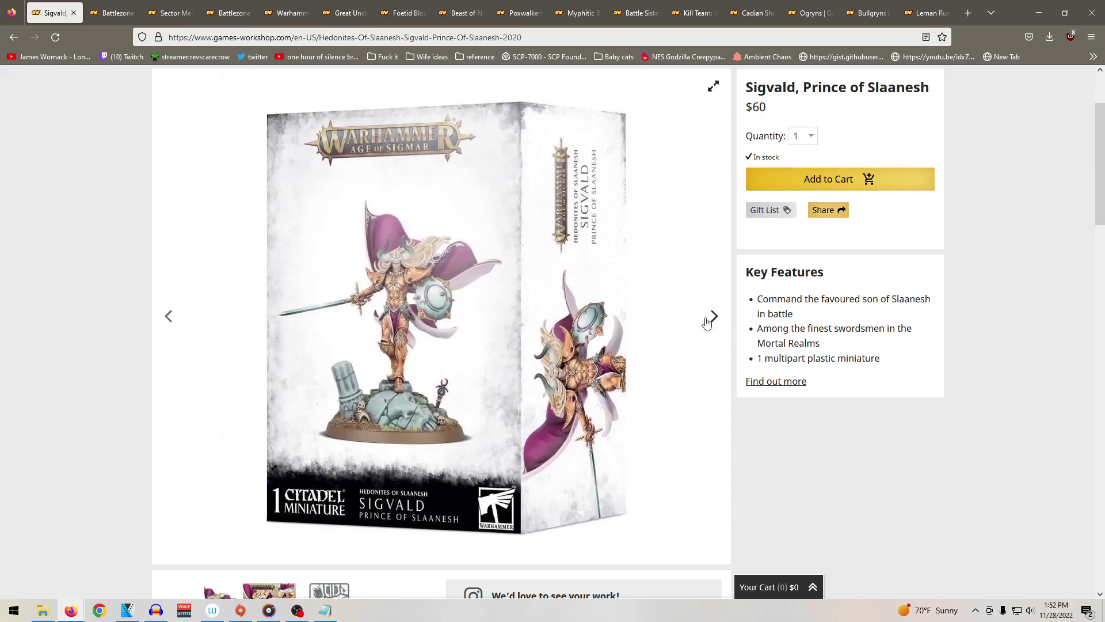
click(707, 321)
click(707, 322)
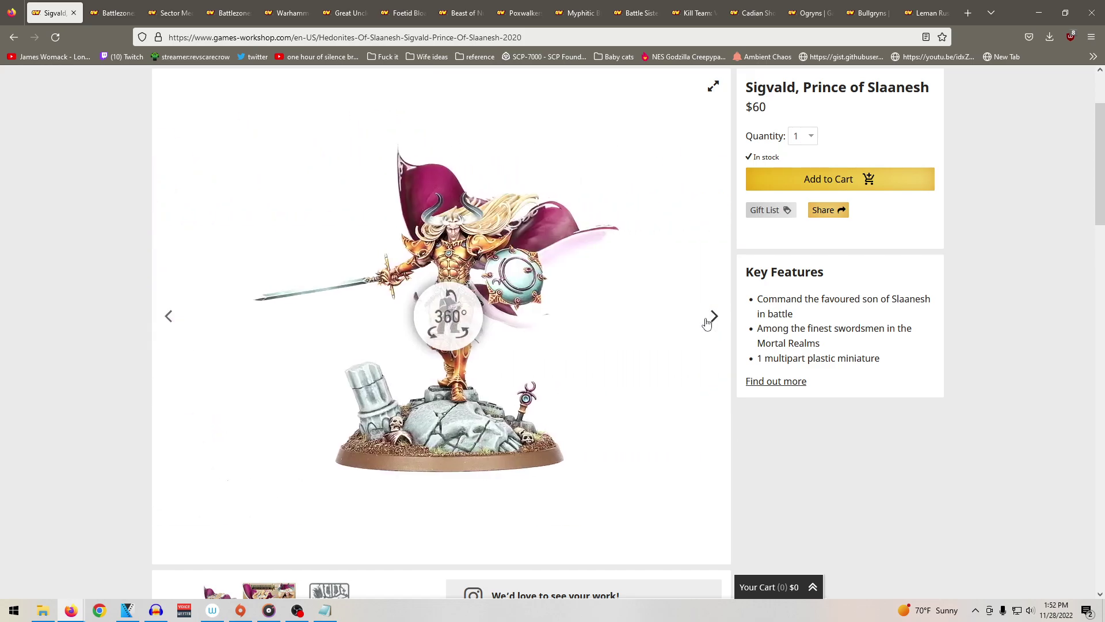
Step: Start the 360° view of Sigvald and rotate the miniature until it faces forward
click(449, 327)
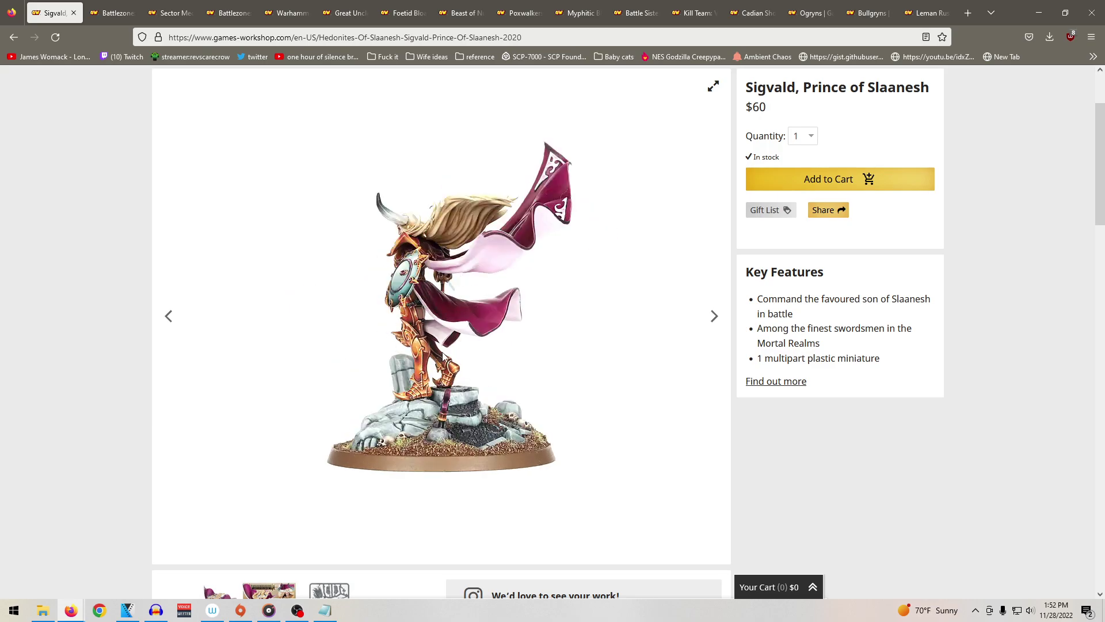
drag(432, 348, 596, 349)
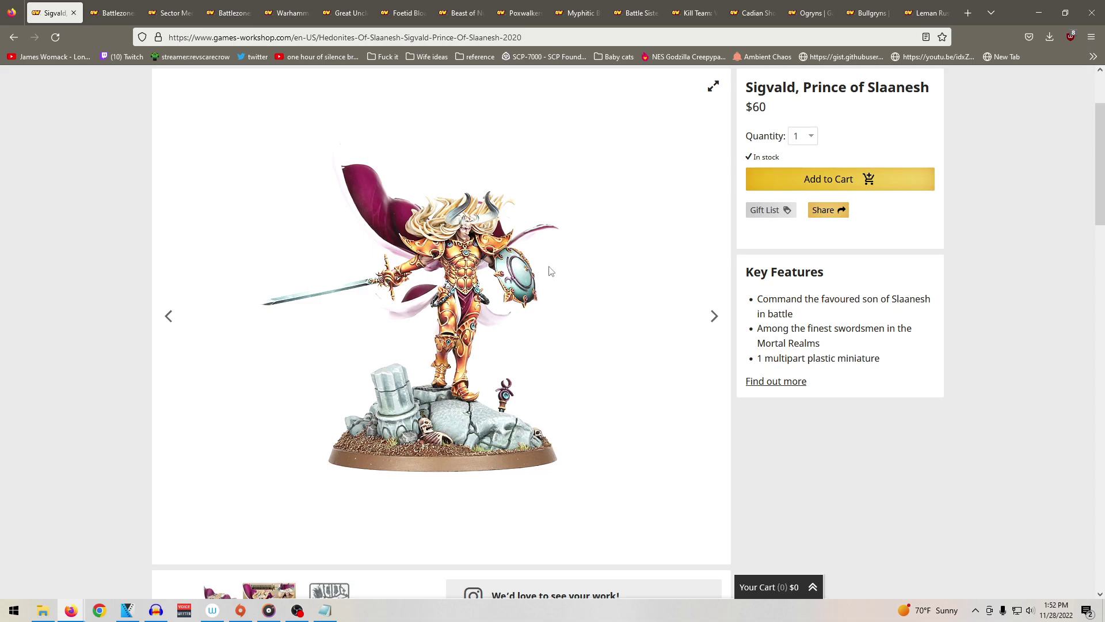
drag(475, 281, 419, 291)
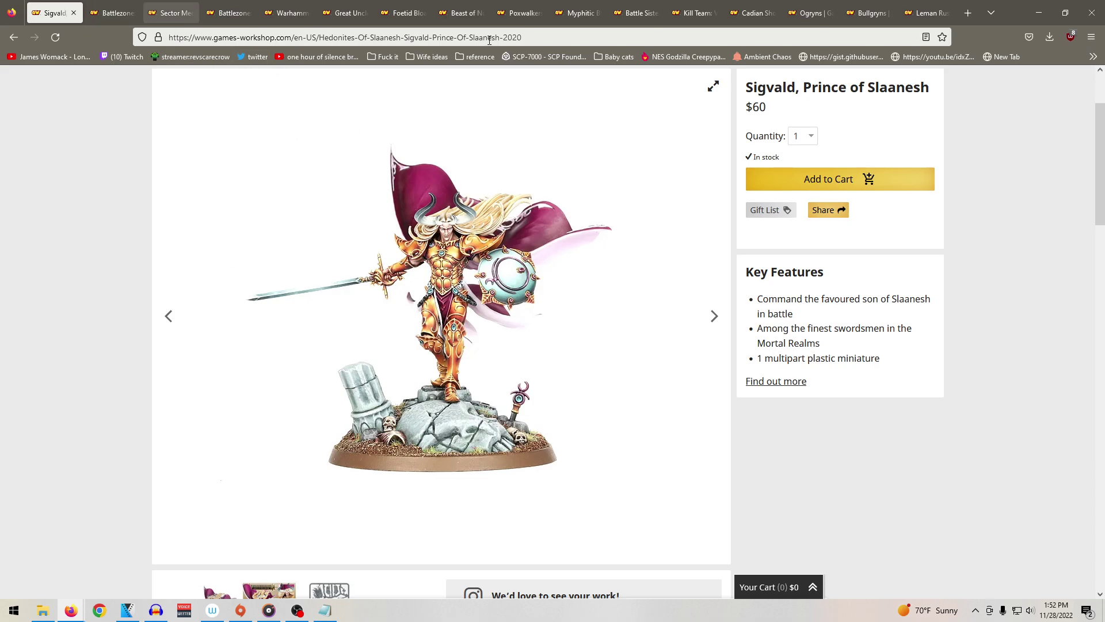
Step: Return to Audacity and play back Audio Track #7 from its beginning
click(1039, 12)
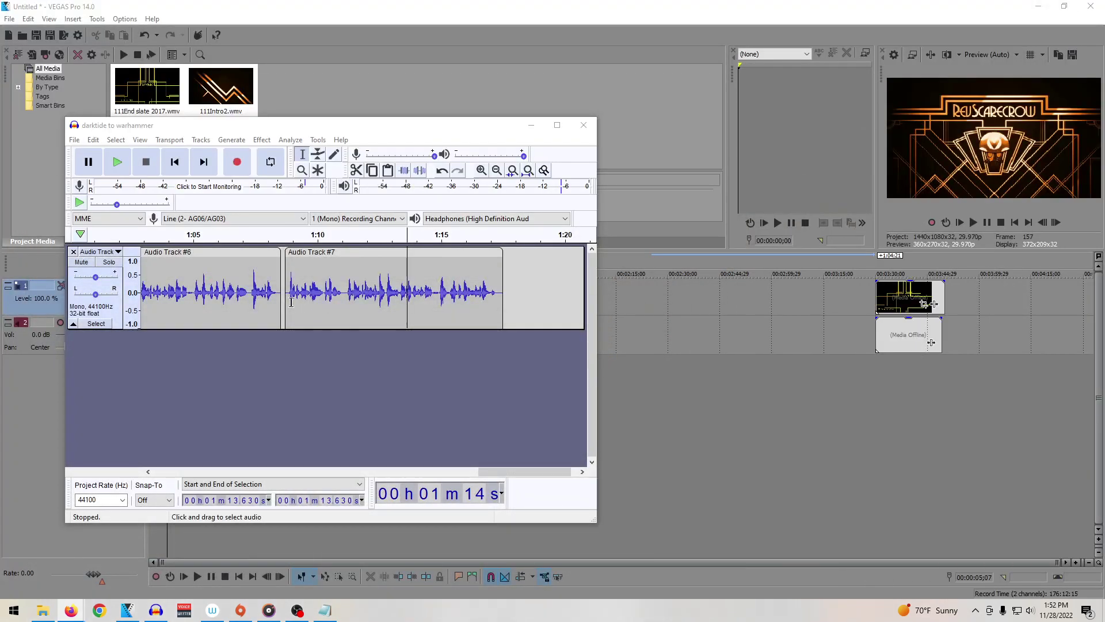
click(292, 304)
key(space)
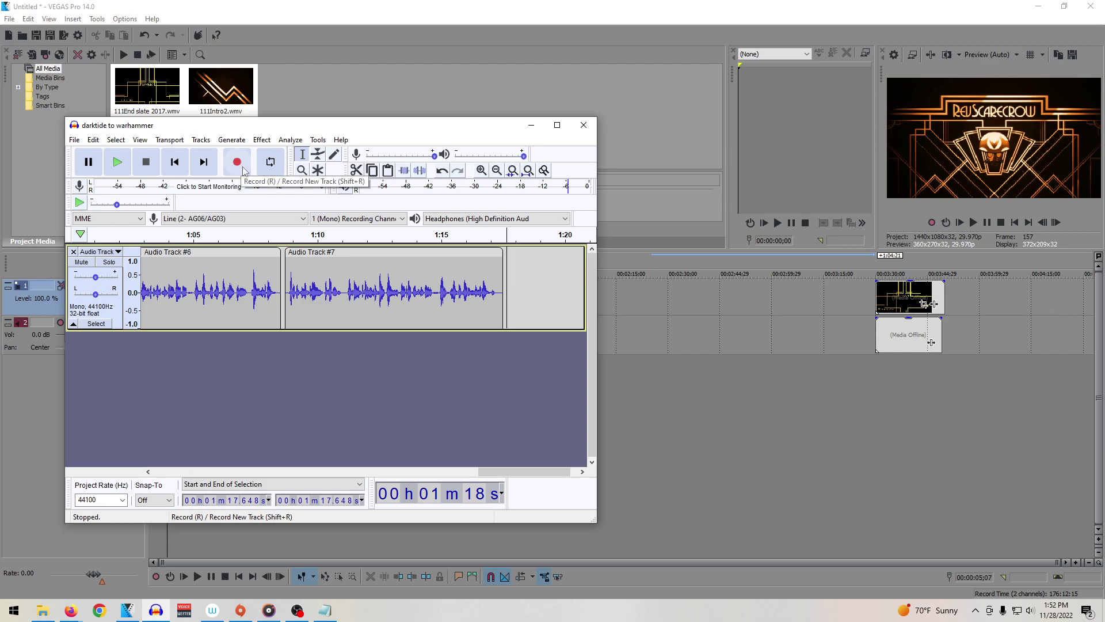
Step: Record a new narration clip just past Audio Track #7 and trim the silence from its end
click(238, 163)
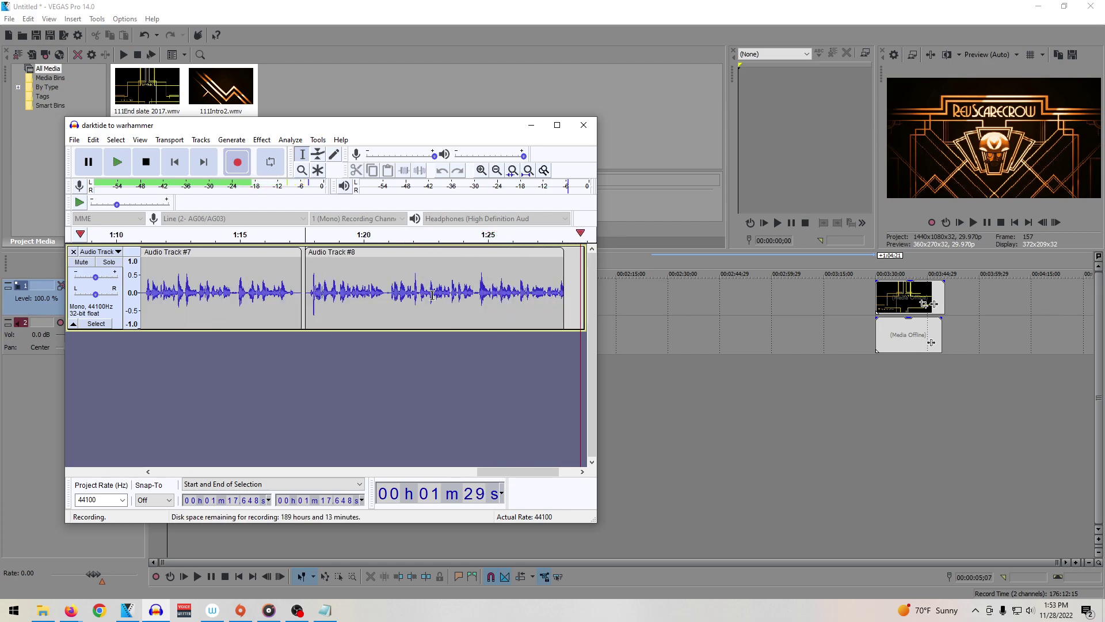
key(space)
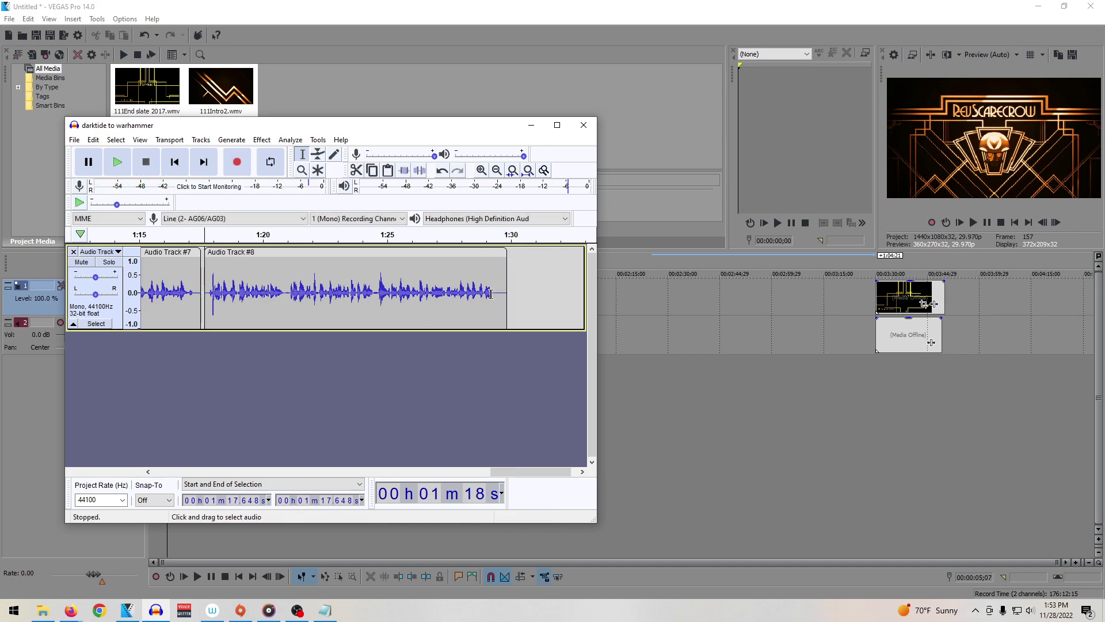
drag(497, 295, 506, 298)
key(space)
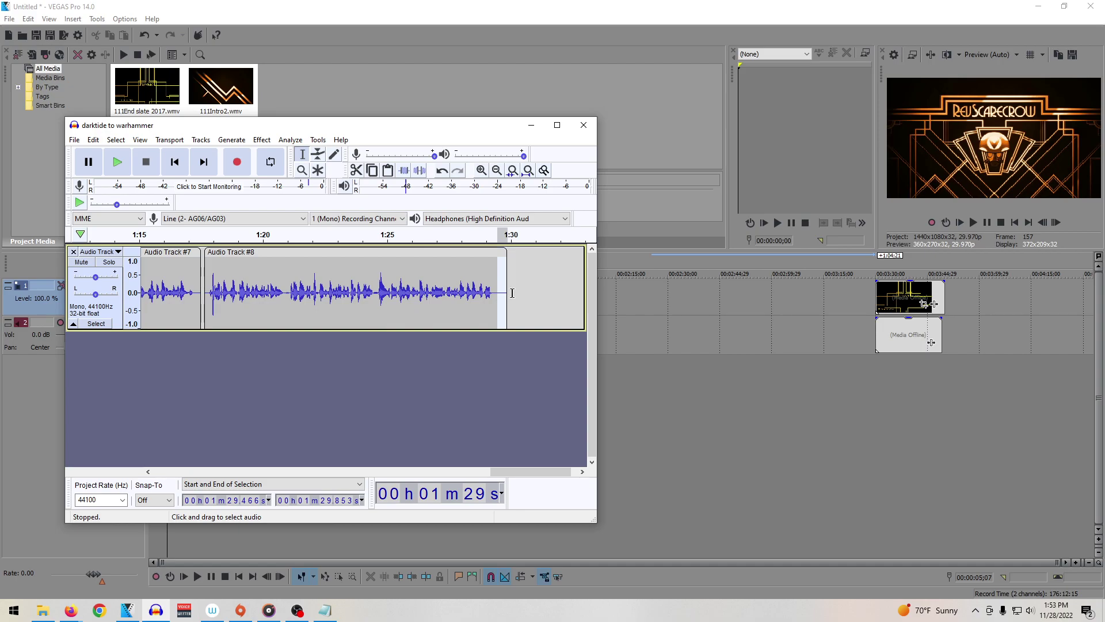
click(513, 297)
Step: Play back the end of Audio Track #8 from about 1:28 and record another narration clip just past it
click(463, 308)
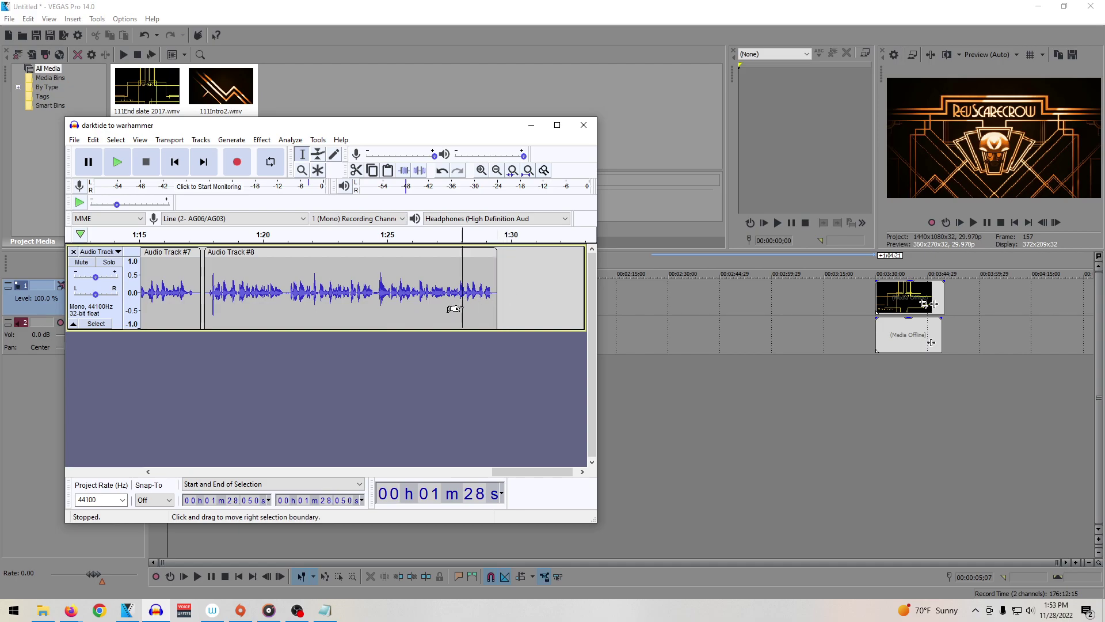
key(space)
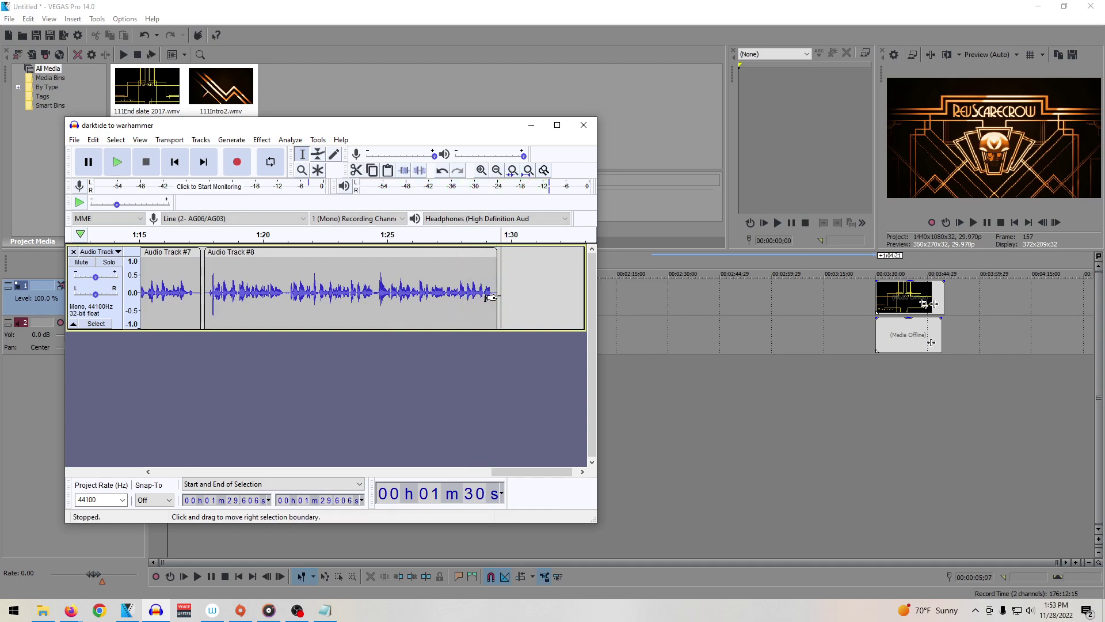
click(240, 166)
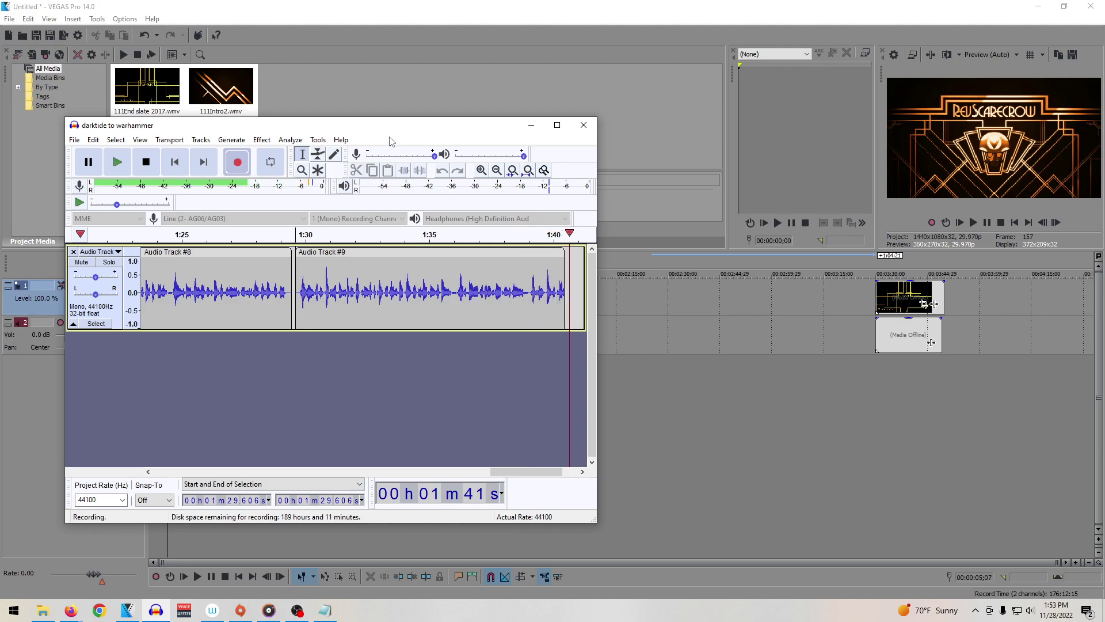
key(space)
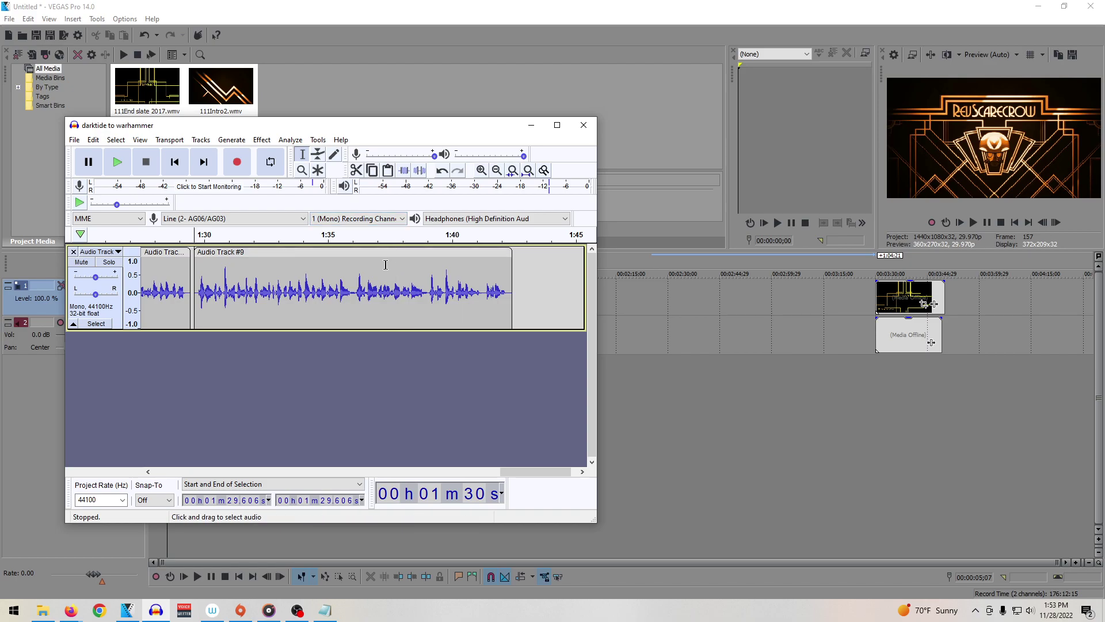
Step: Play back Audio Track #9 from about 1:36 and record the next narration clip just past its end
click(351, 288)
key(space)
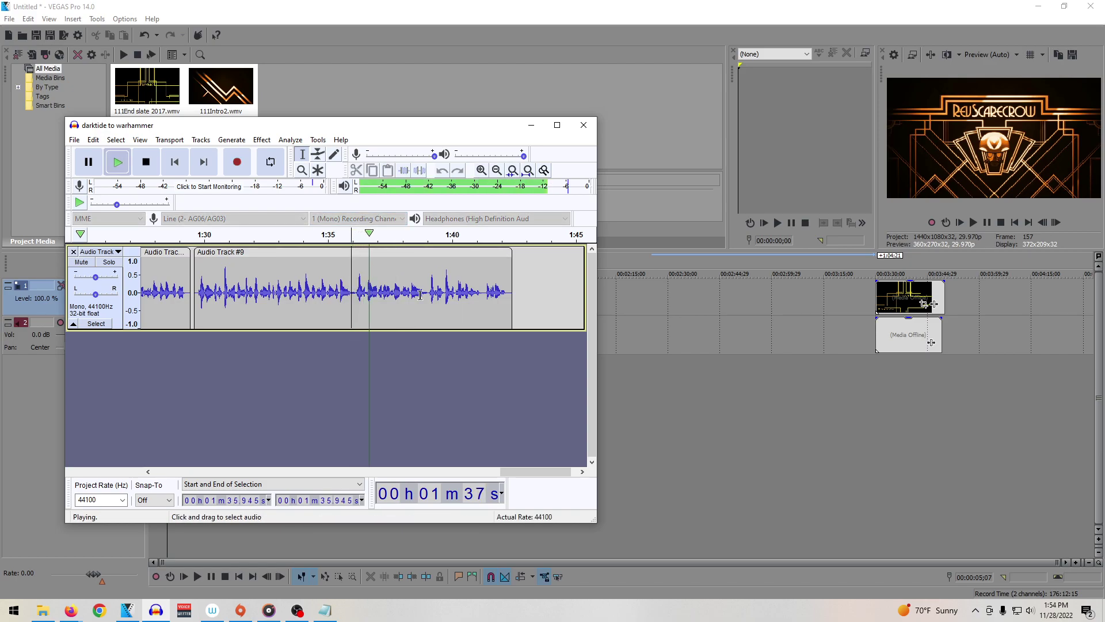
click(515, 281)
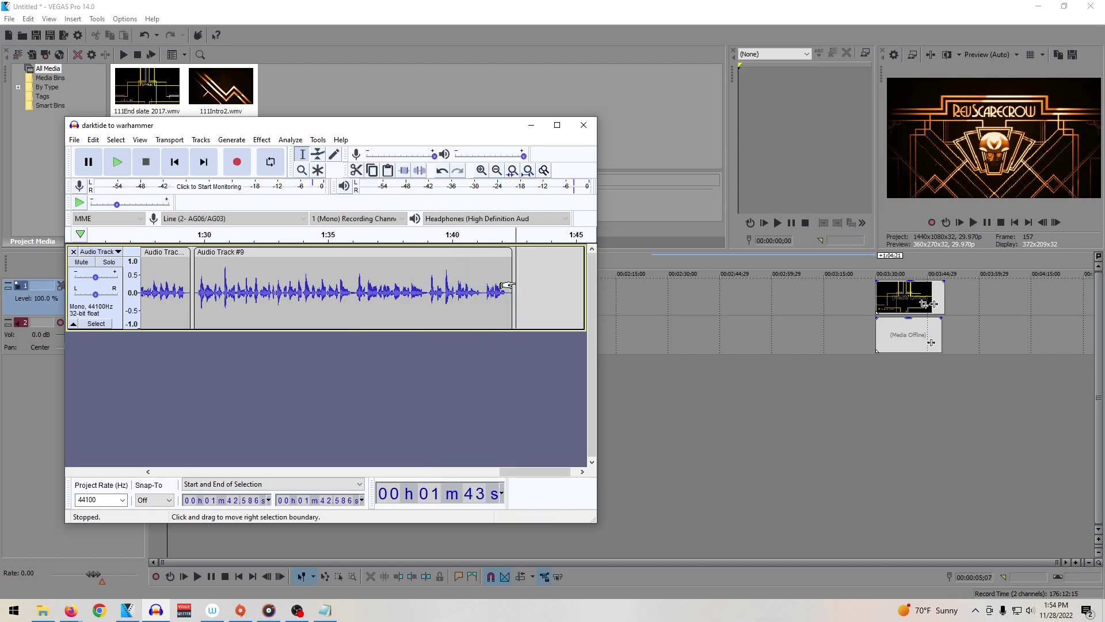
click(246, 171)
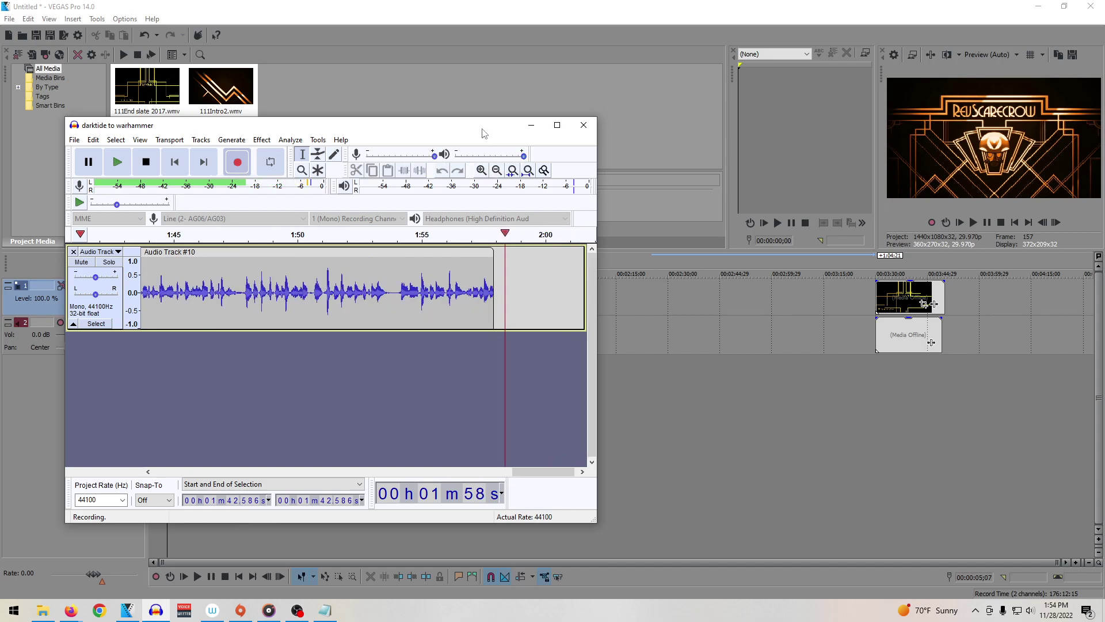
key(space)
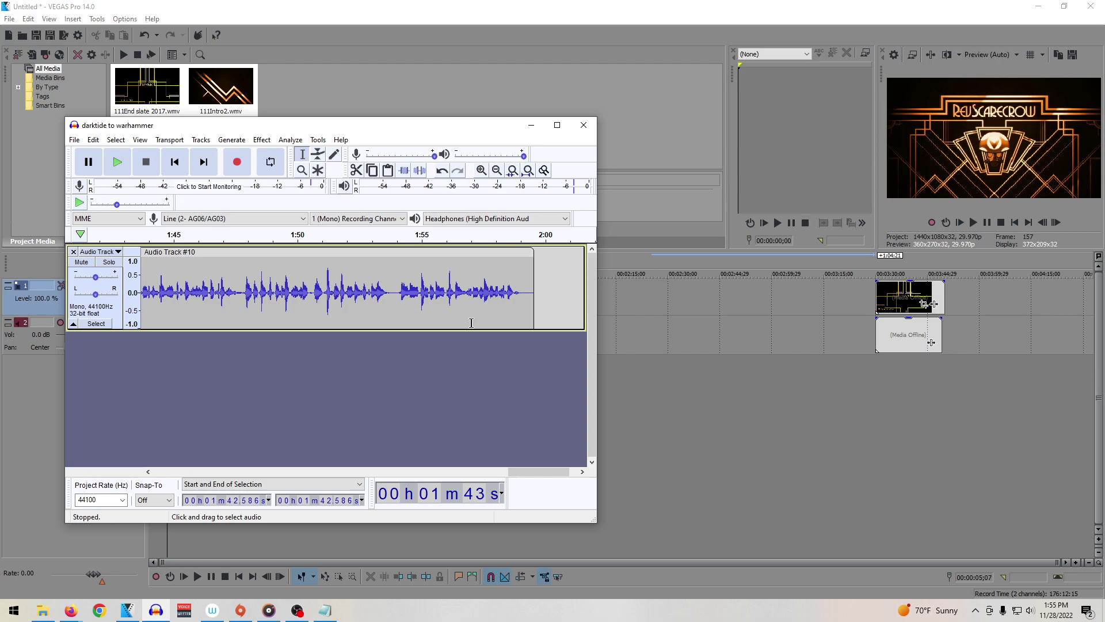
Step: Play back Audio Track #10 from about 1:53 and record the next narration clip just past its end
click(372, 292)
key(space)
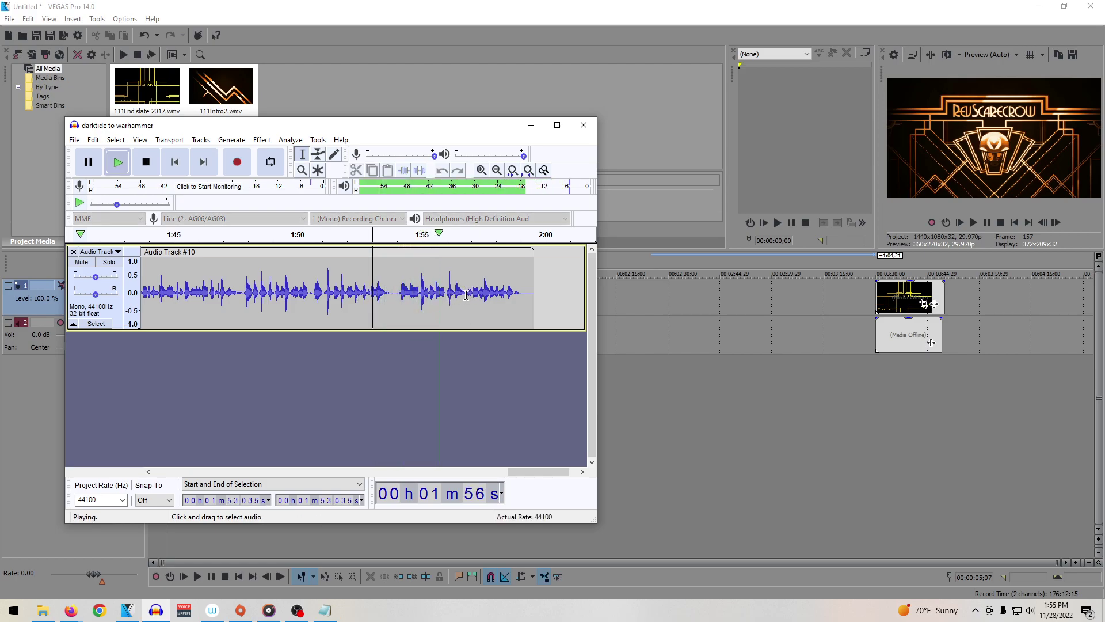
click(531, 289)
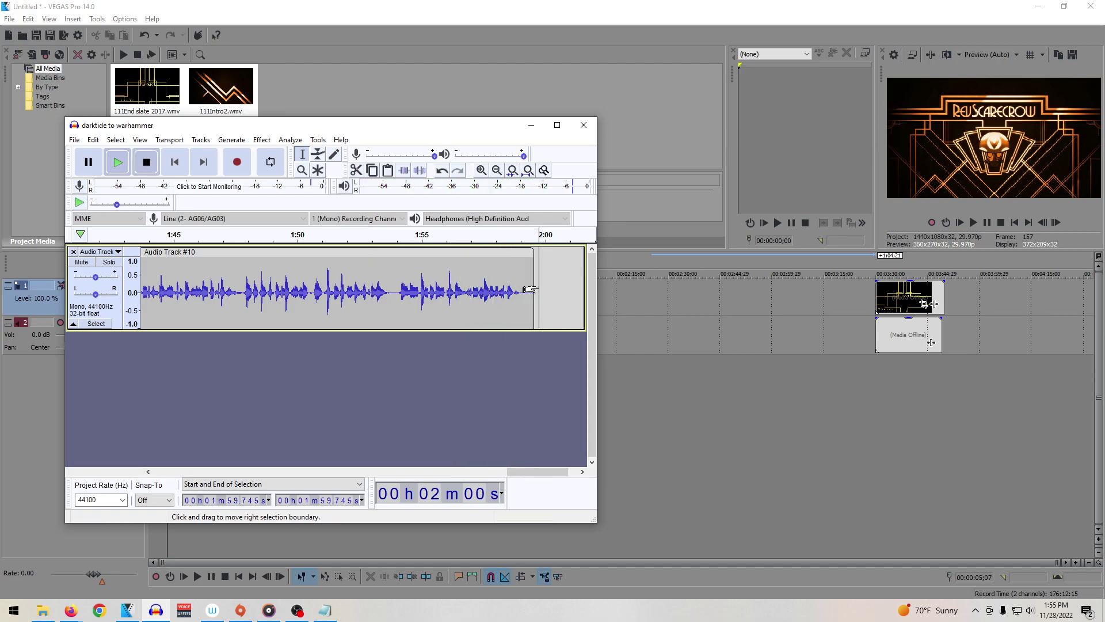
click(237, 163)
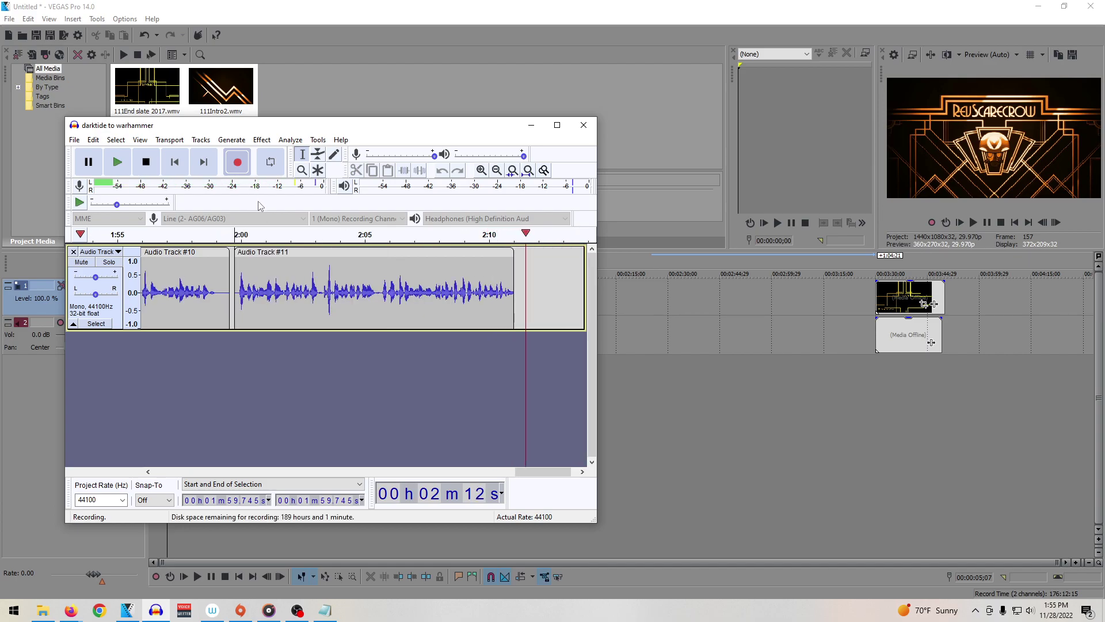
key(space)
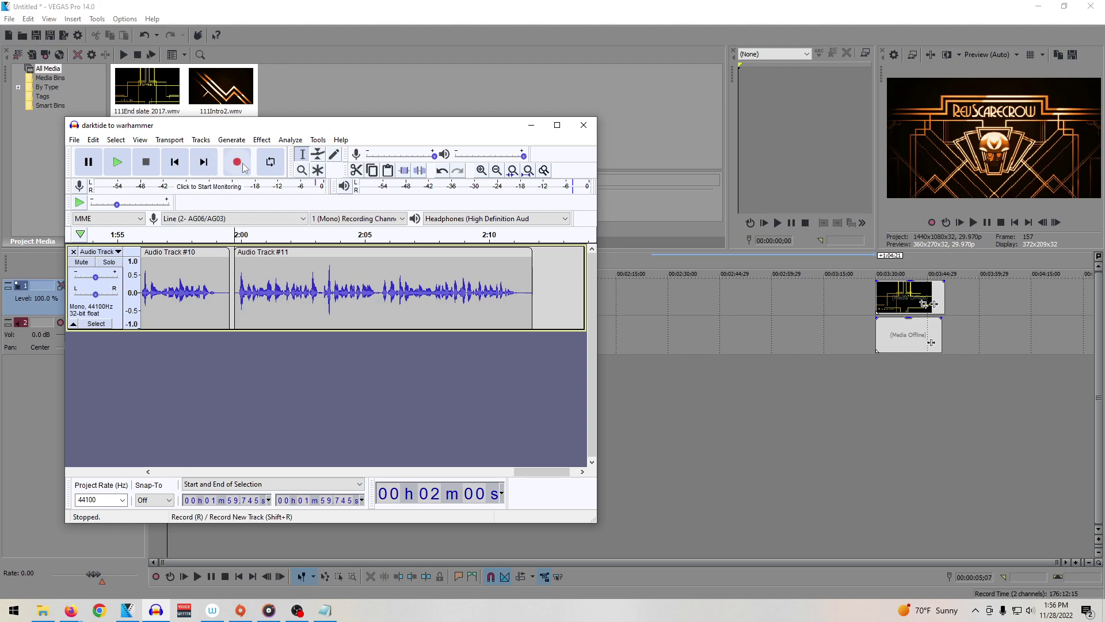
Step: Record another narration clip starting just past the end of Audio Track #11
click(538, 265)
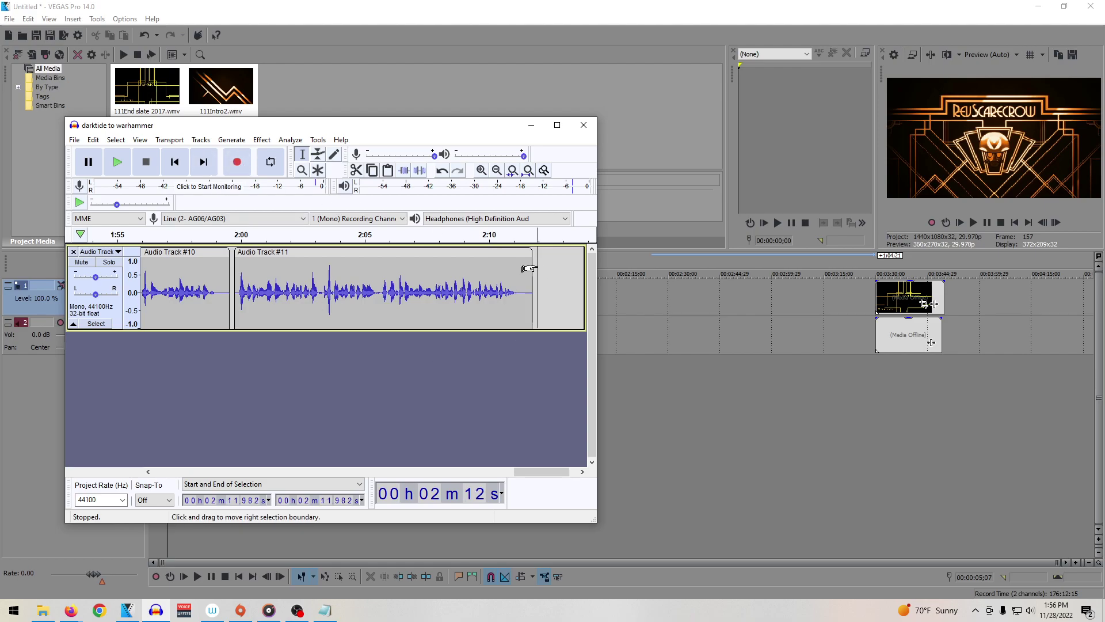
click(237, 164)
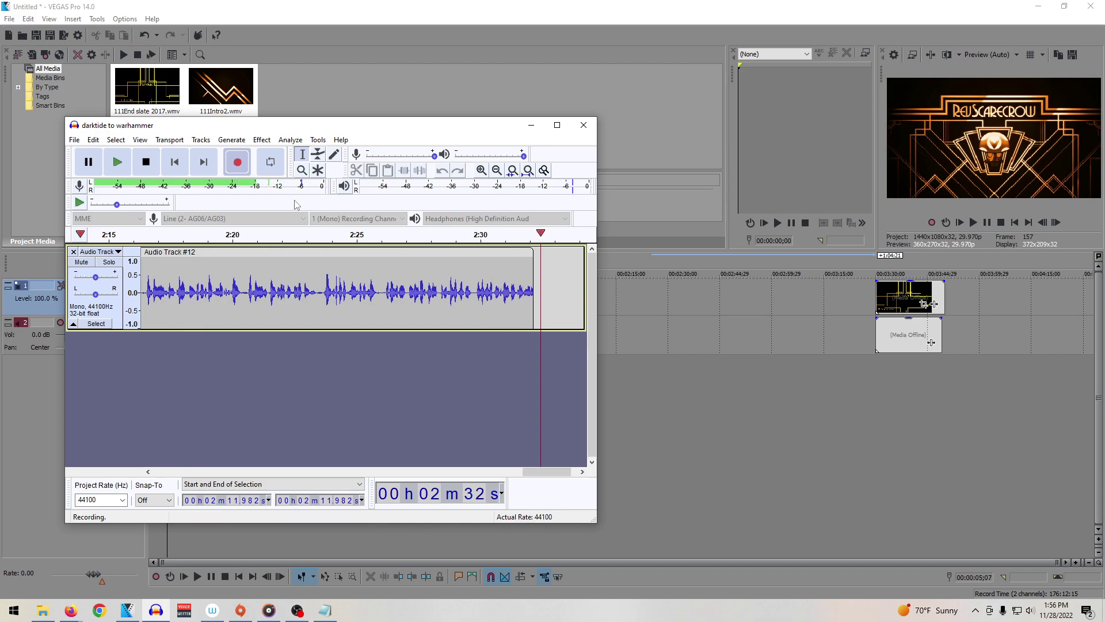
key(space)
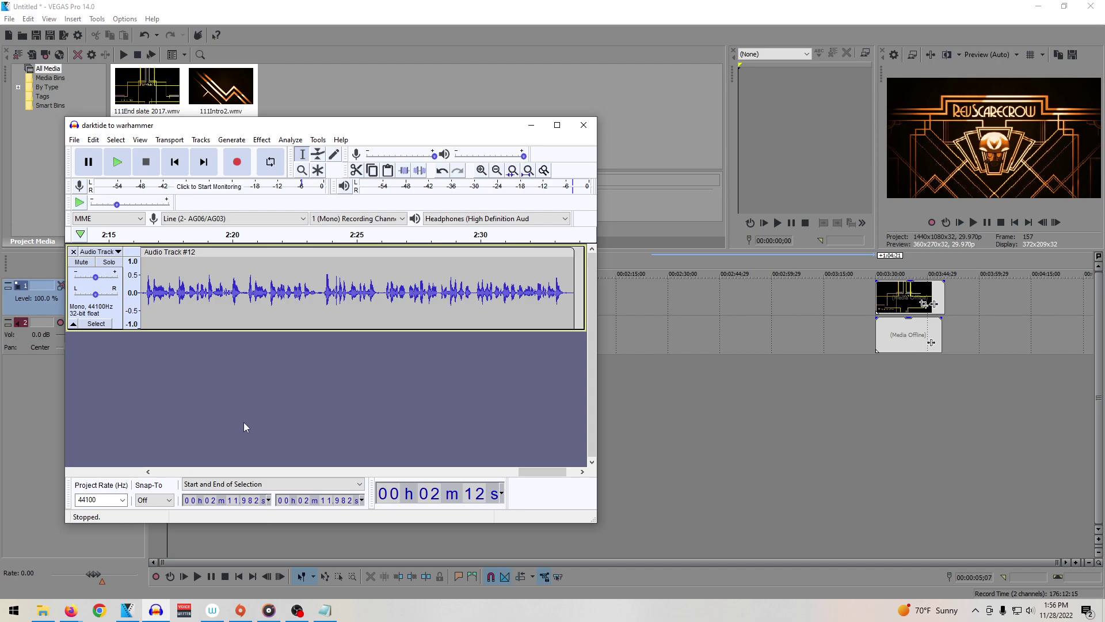
Step: Switch to the Games Workshop page in Firefox, search for "warhammer 40k" and view the Warhammer 40,000 Core Book
mouse_move(71, 610)
mouse_move(234, 567)
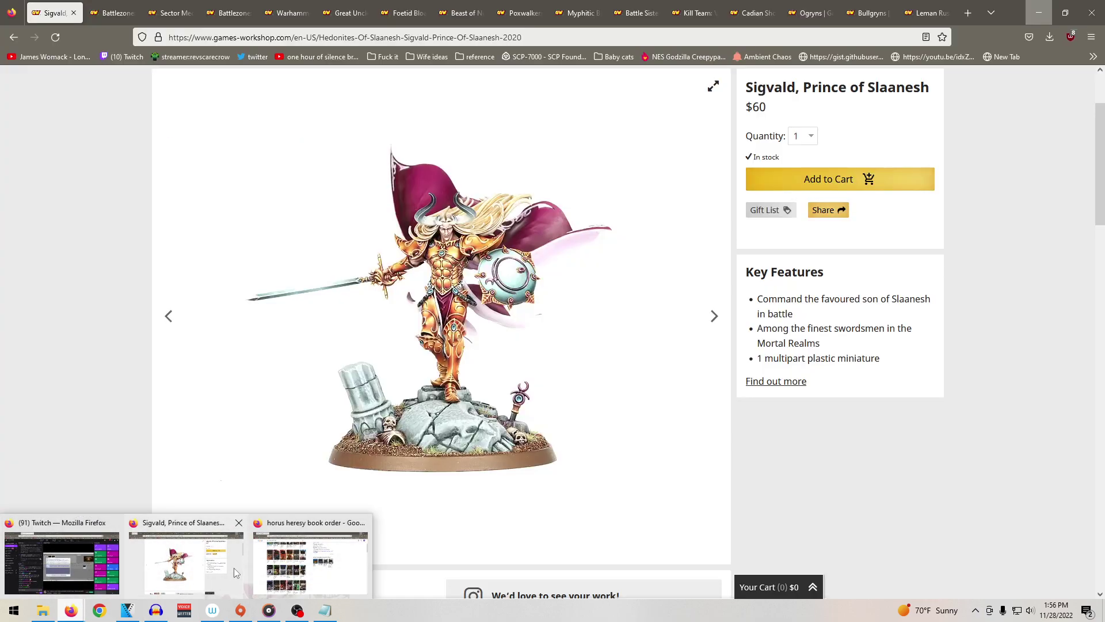
click(186, 562)
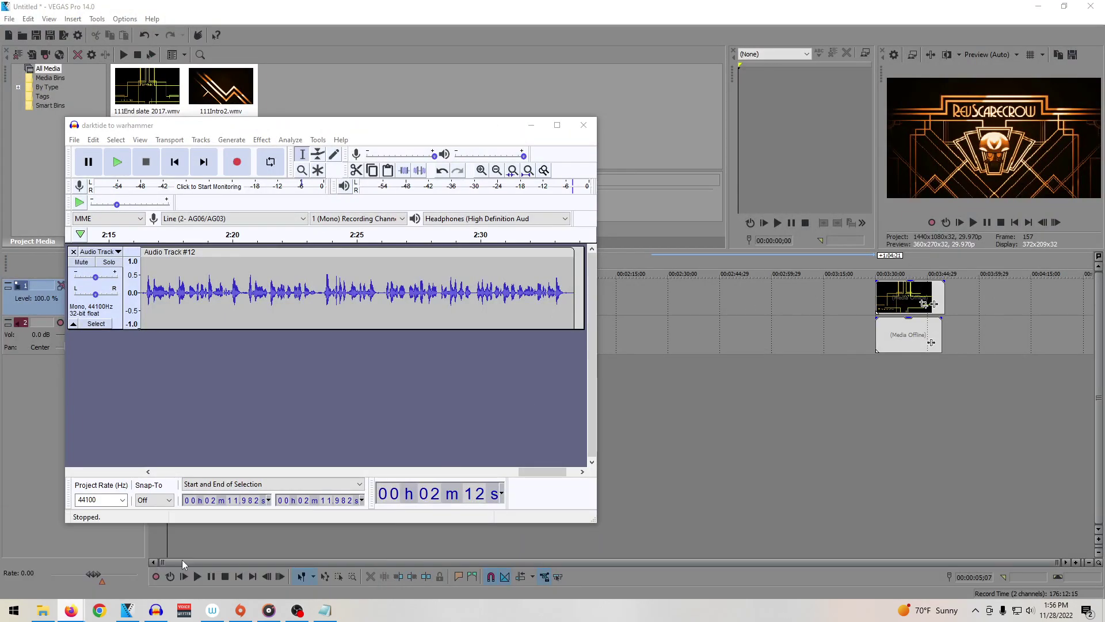
scroll(117, 268, up, 2)
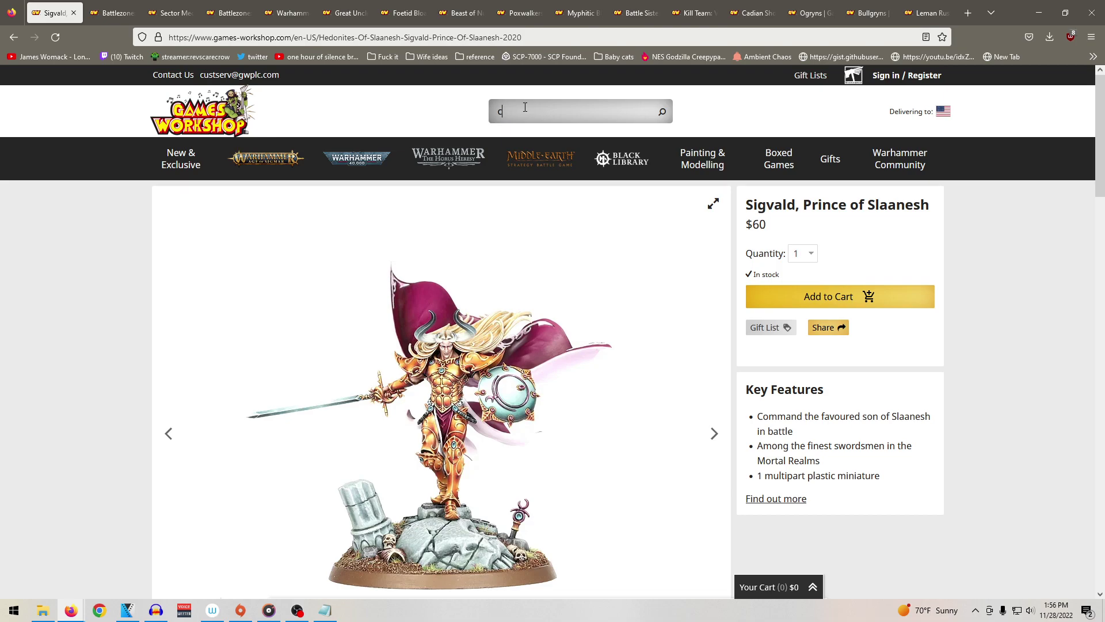
text(warhammer 40k)
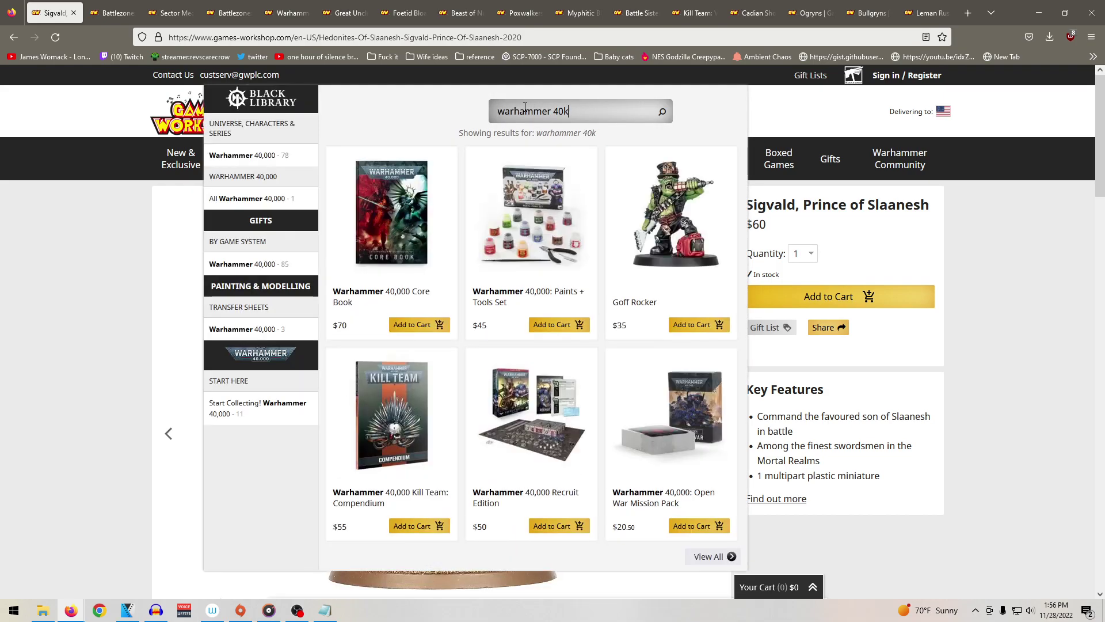
click(402, 204)
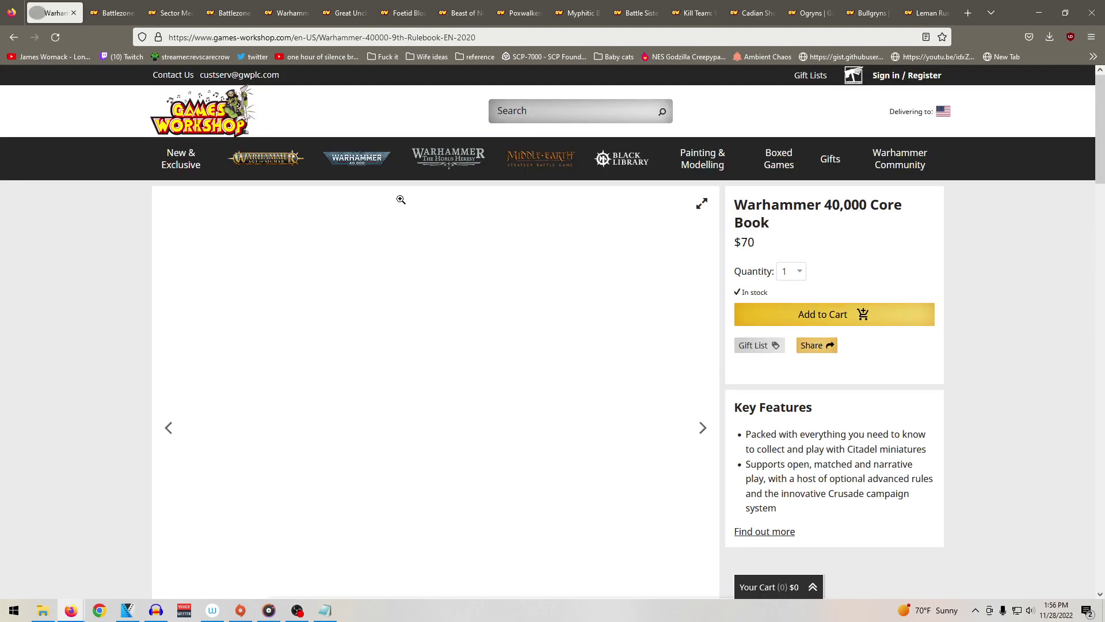
scroll(561, 283, down, 2)
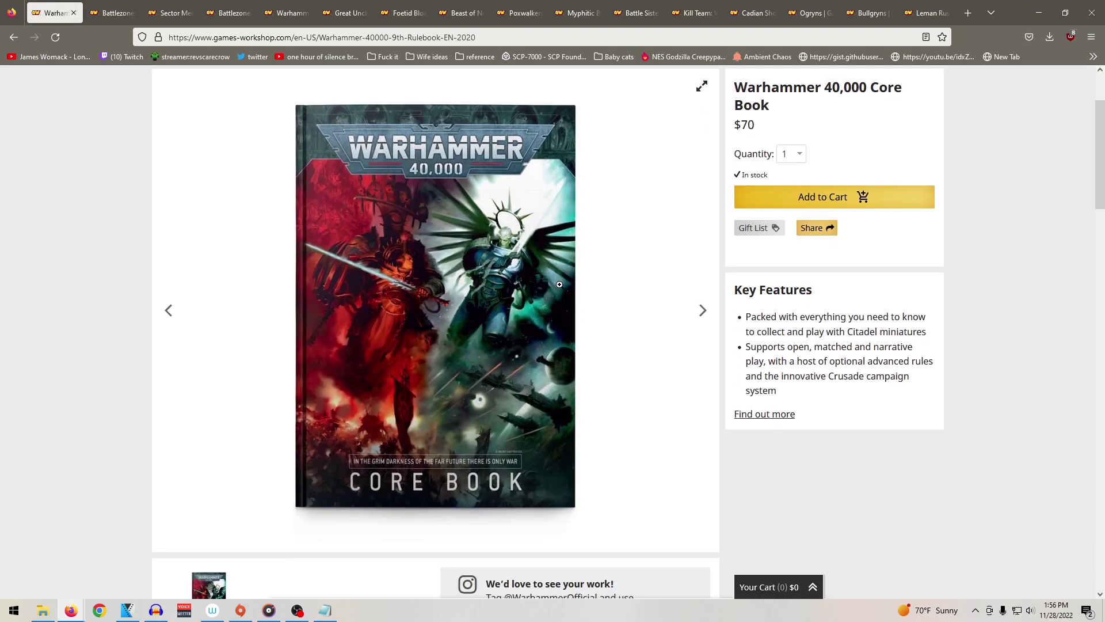
Step: Search the store for "daemons" and view the Codex: Chaos Daemons product page
scroll(559, 285, up, 2)
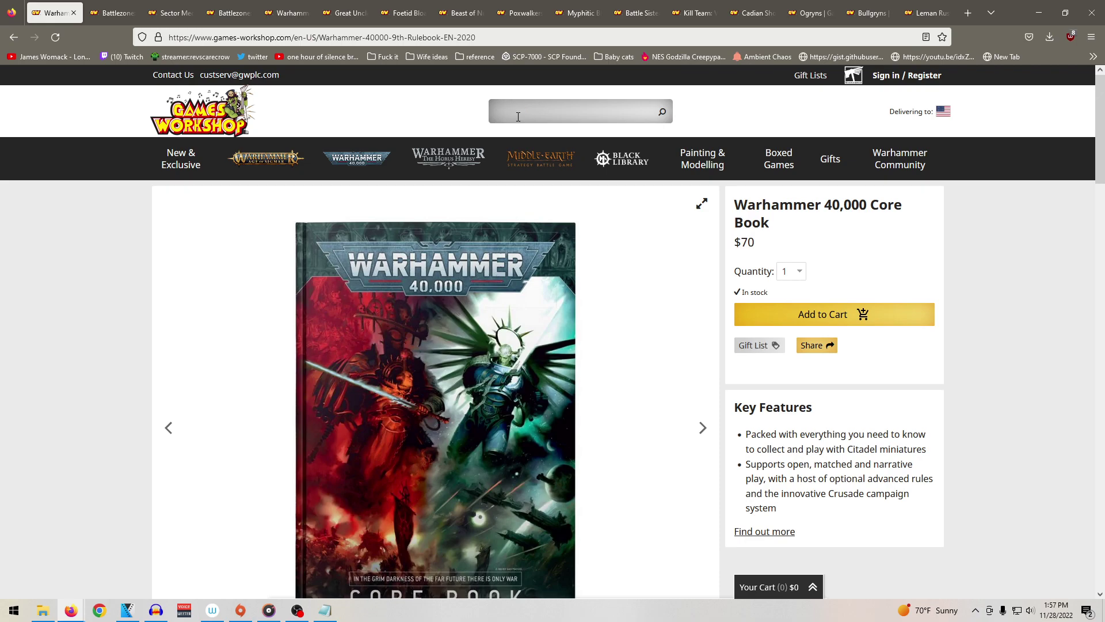
click(518, 116)
text(daemons)
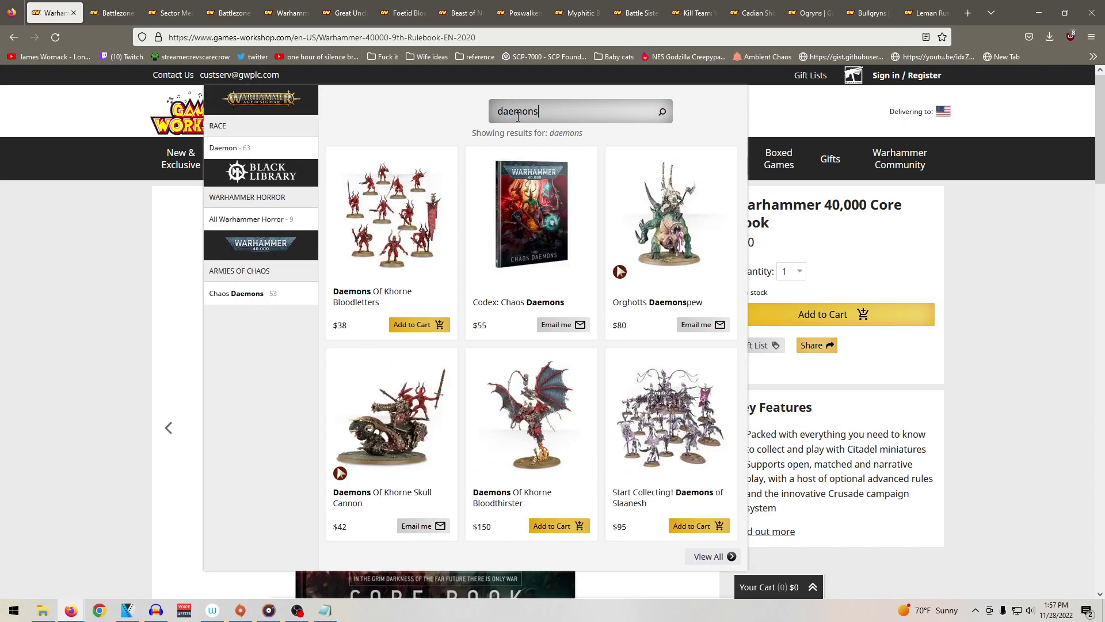
click(521, 205)
scroll(610, 288, down, 2)
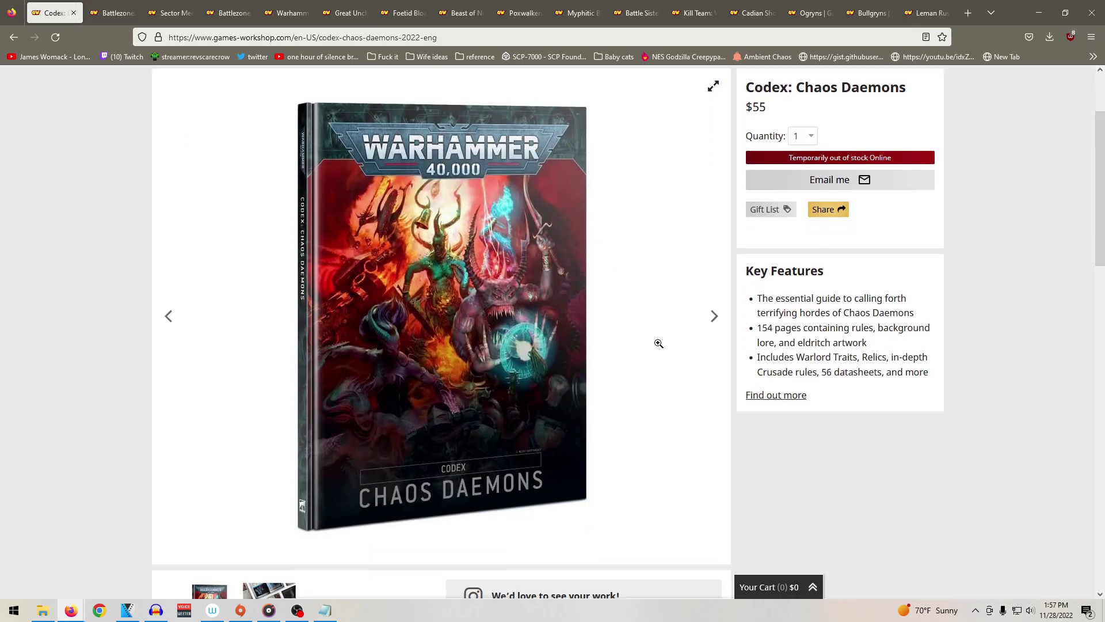
Step: Search the store for "start collecting nurgle" and open the full list of results
scroll(662, 342, up, 2)
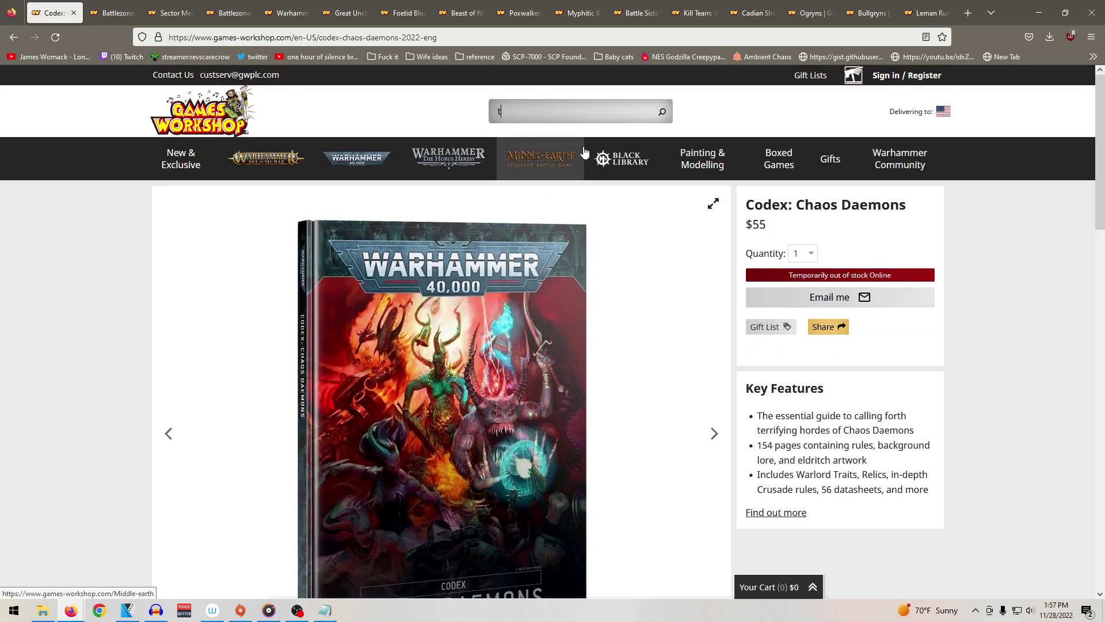
text(collecting ne)
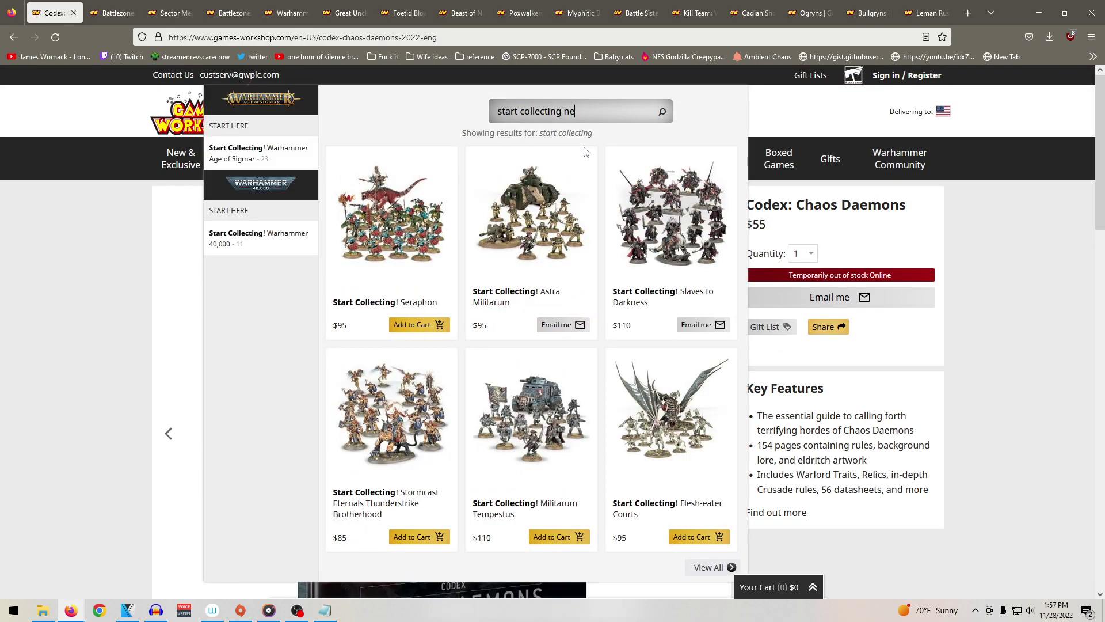
key(BackSpace)
text(urgle)
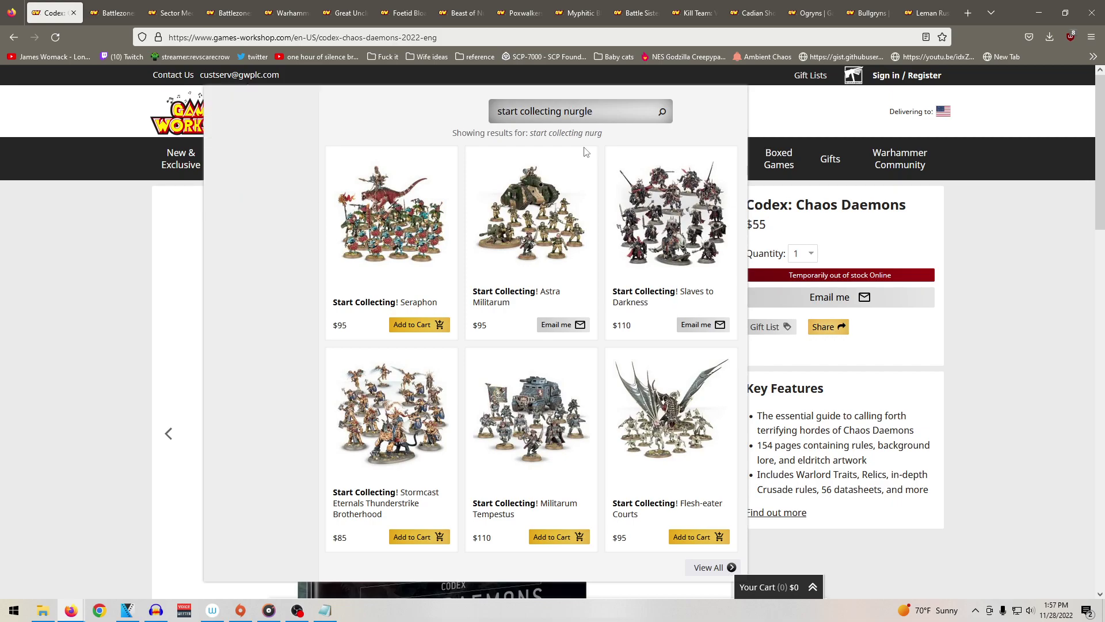
scroll(624, 237, down, 1)
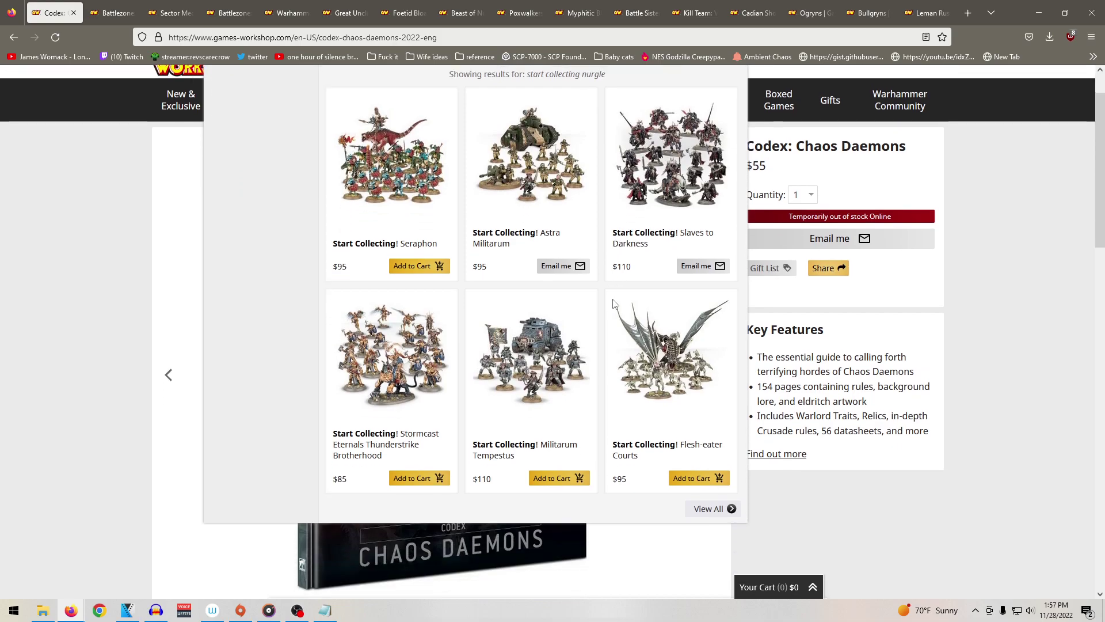
click(715, 516)
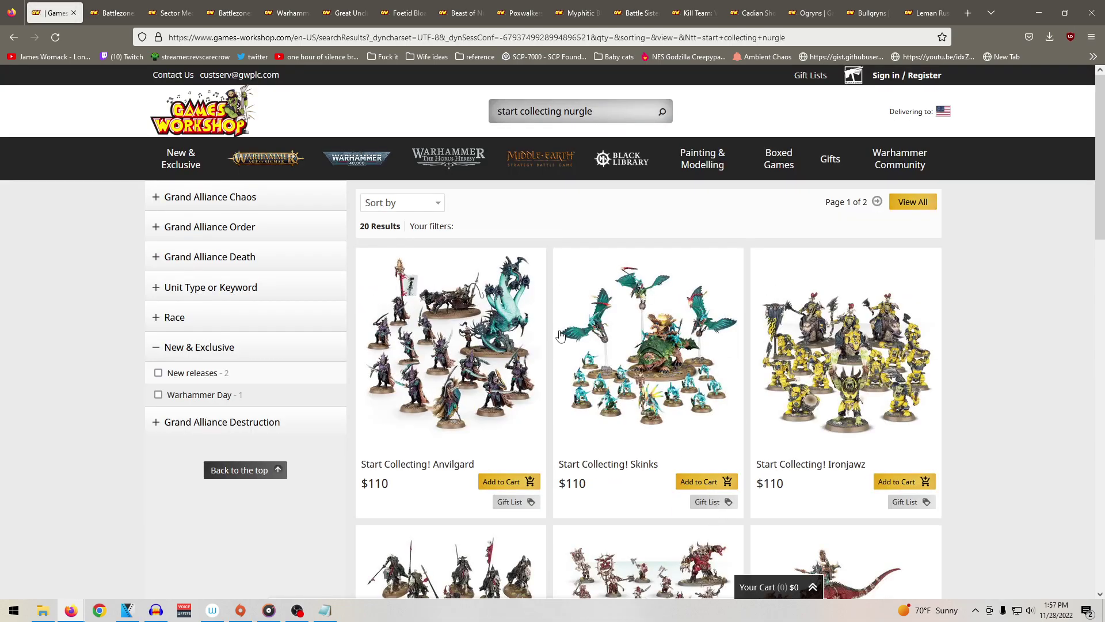
Step: Look through both pages of the Start Collecting results for a Nurgle set and clear the search text
scroll(278, 313, down, 10)
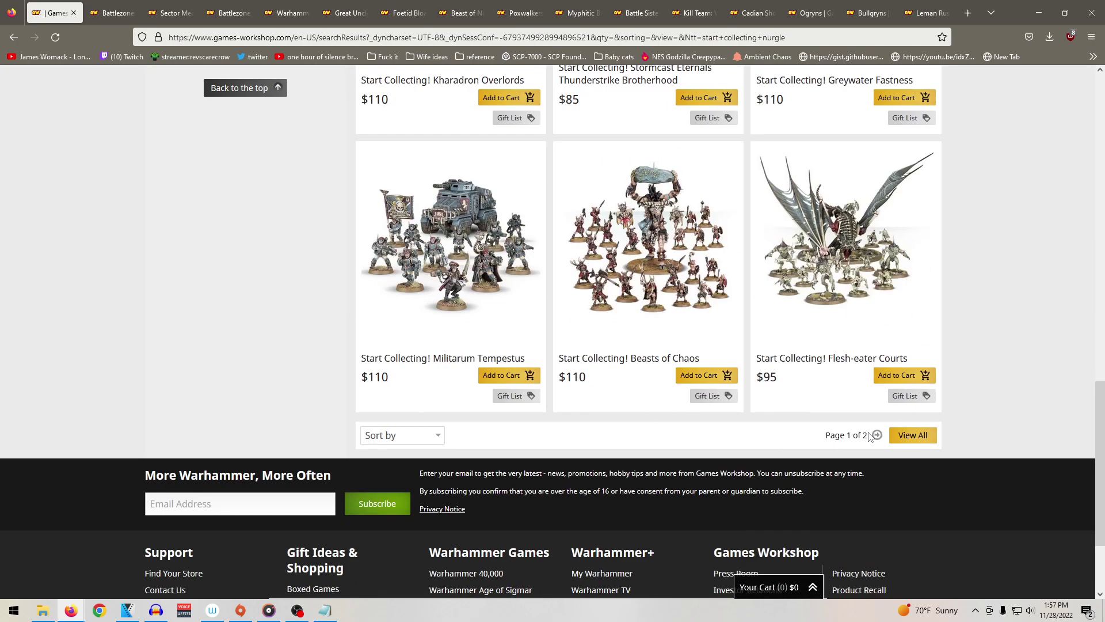
click(877, 435)
scroll(643, 353, down, 6)
scroll(643, 354, up, 7)
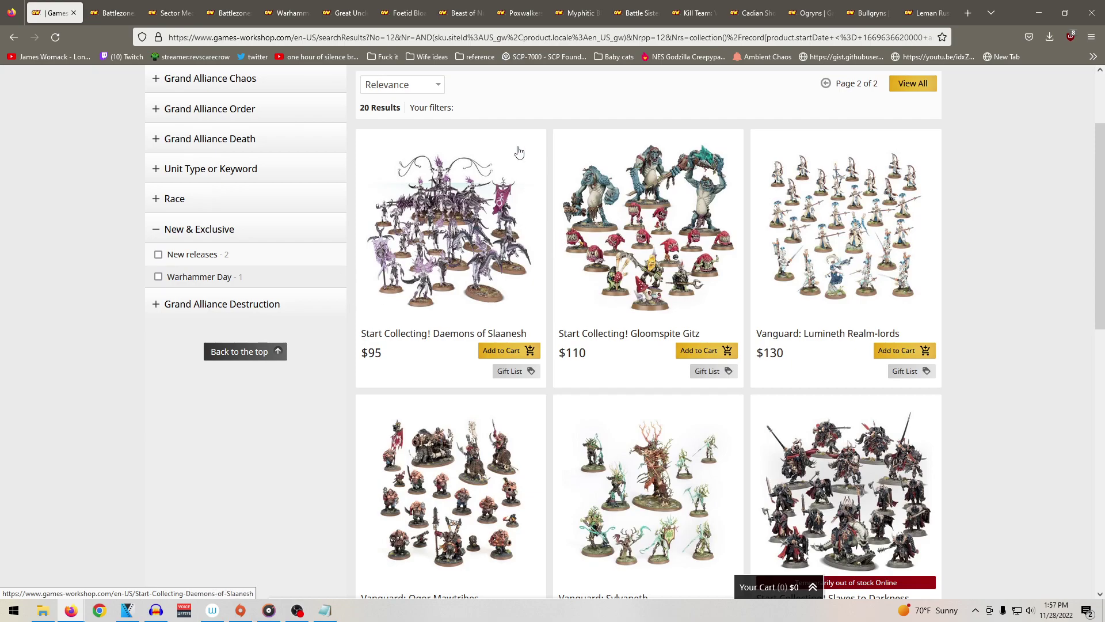
scroll(619, 351, down, 5)
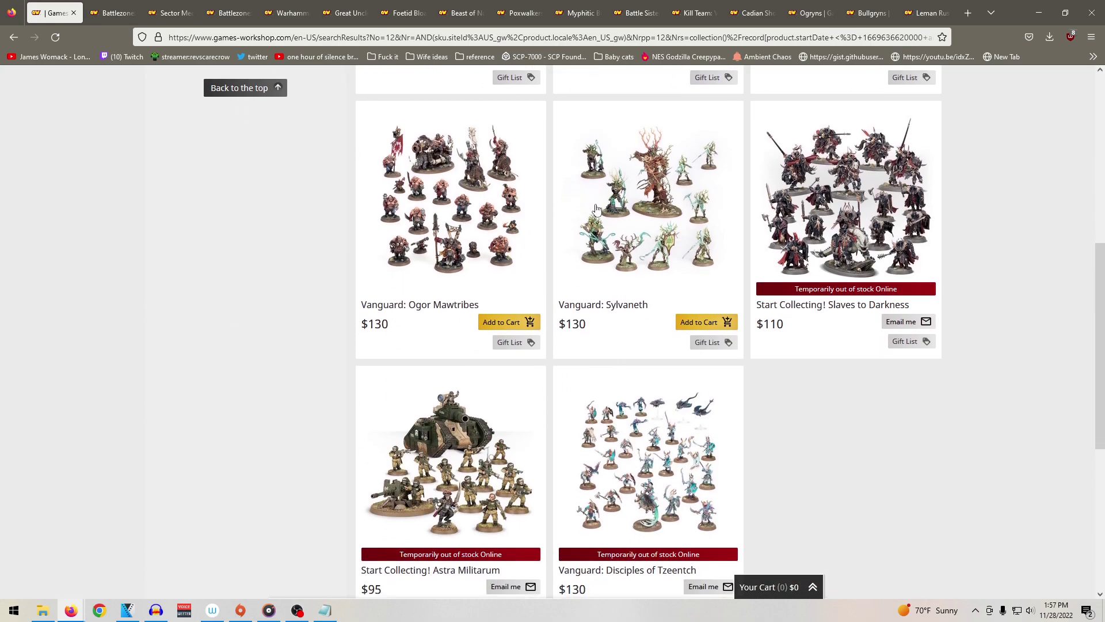
scroll(826, 430, down, 3)
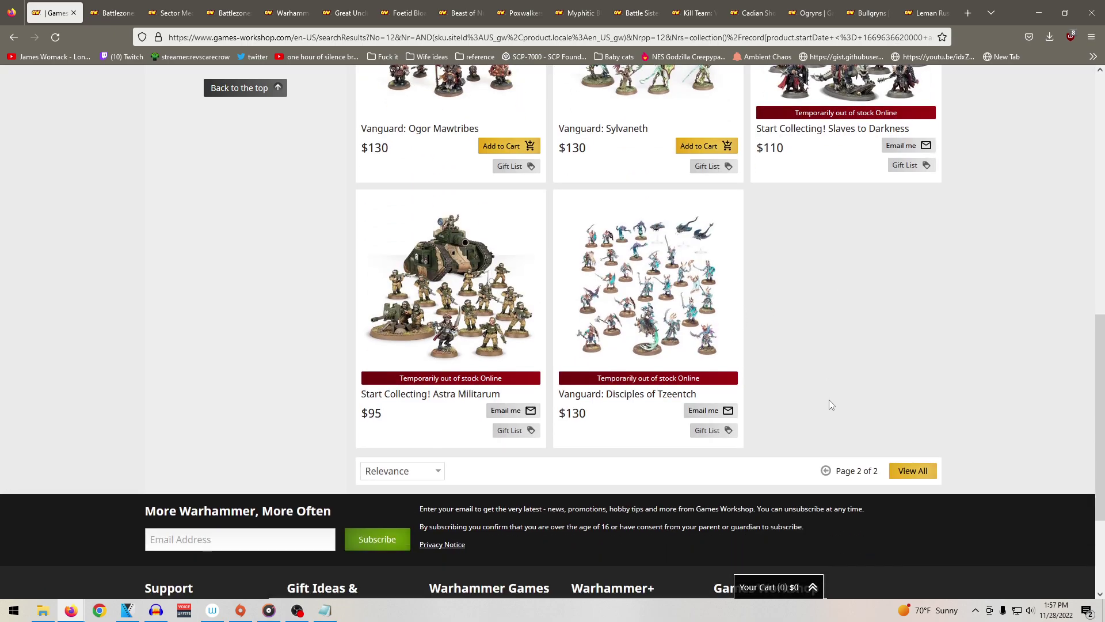
scroll(829, 430, up, 10)
scroll(956, 380, down, 9)
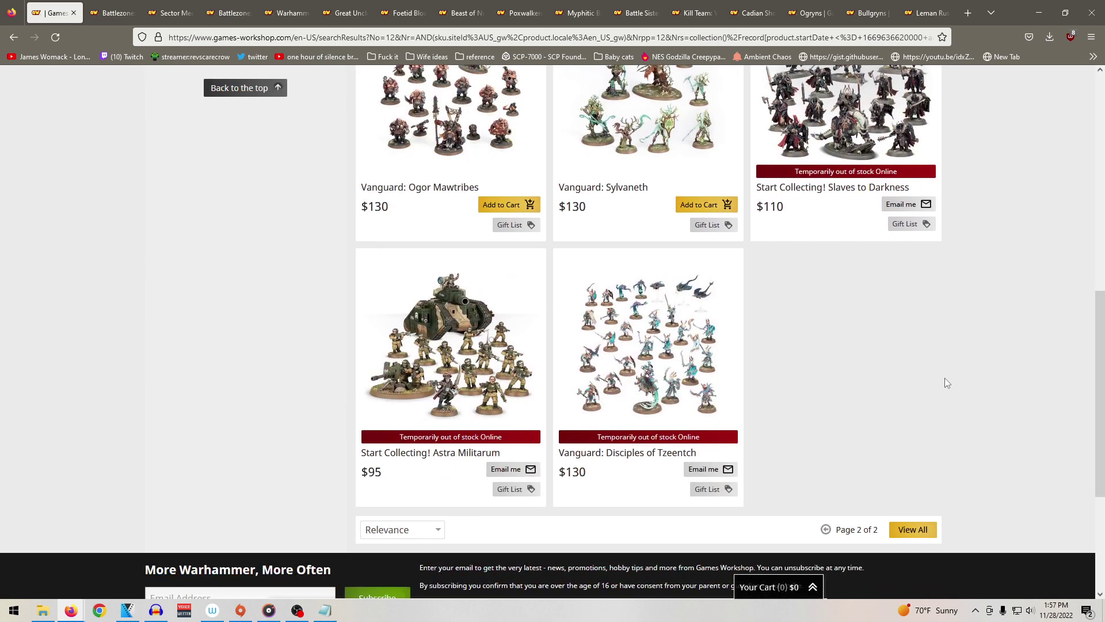
scroll(941, 375, up, 9)
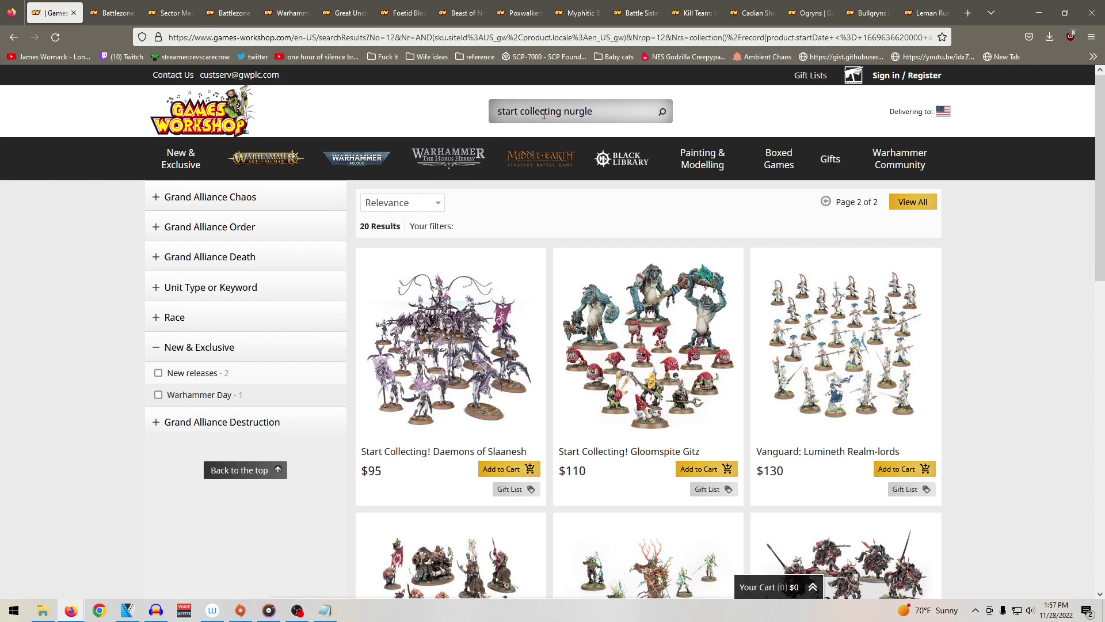
drag(594, 112, 336, 104)
key(BackSpace)
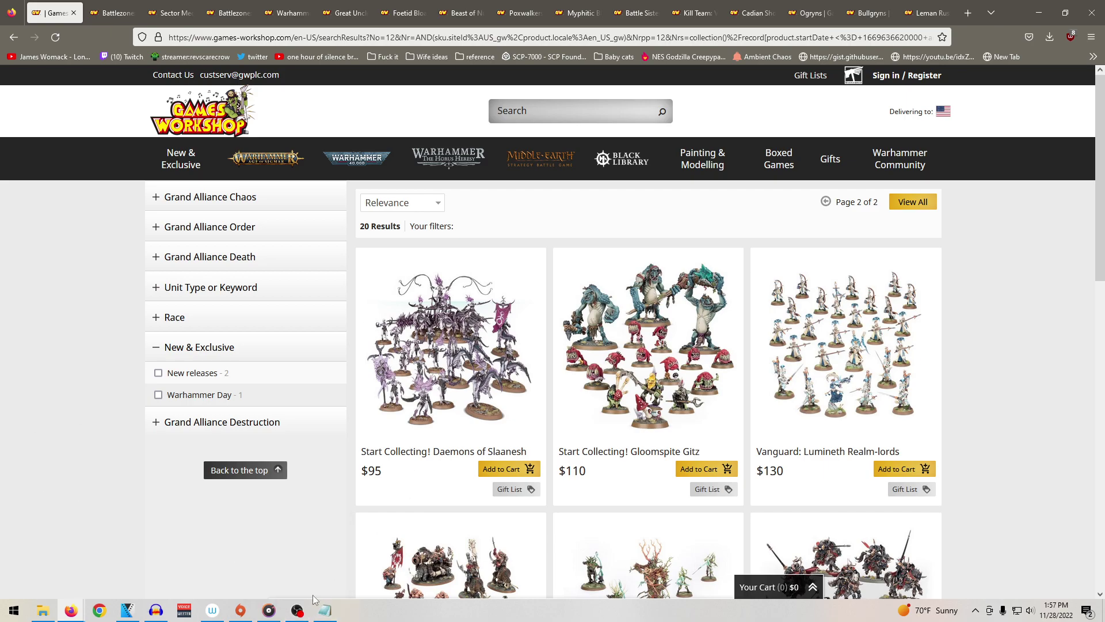
Step: Switch back to Audacity and place the cursor at the end of Audio Track #12
click(128, 610)
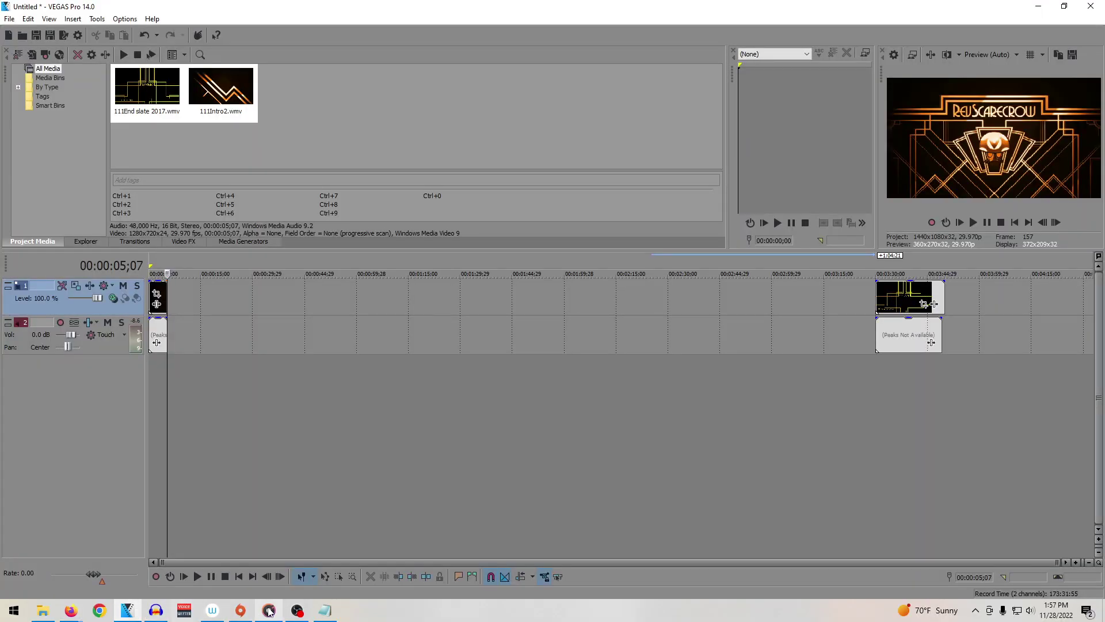
click(156, 611)
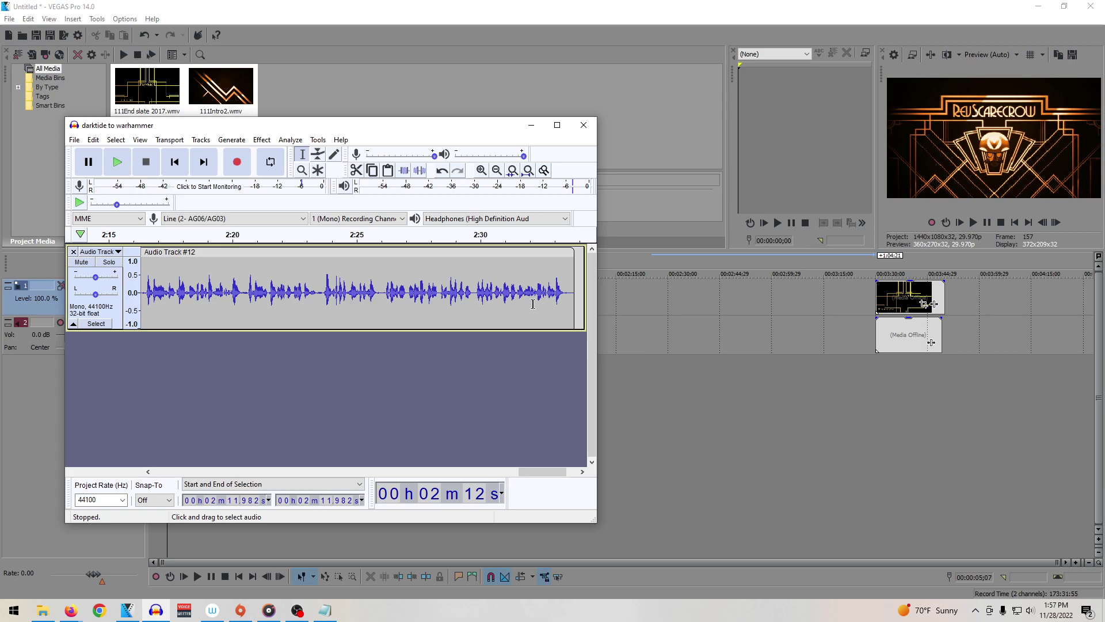
key(End)
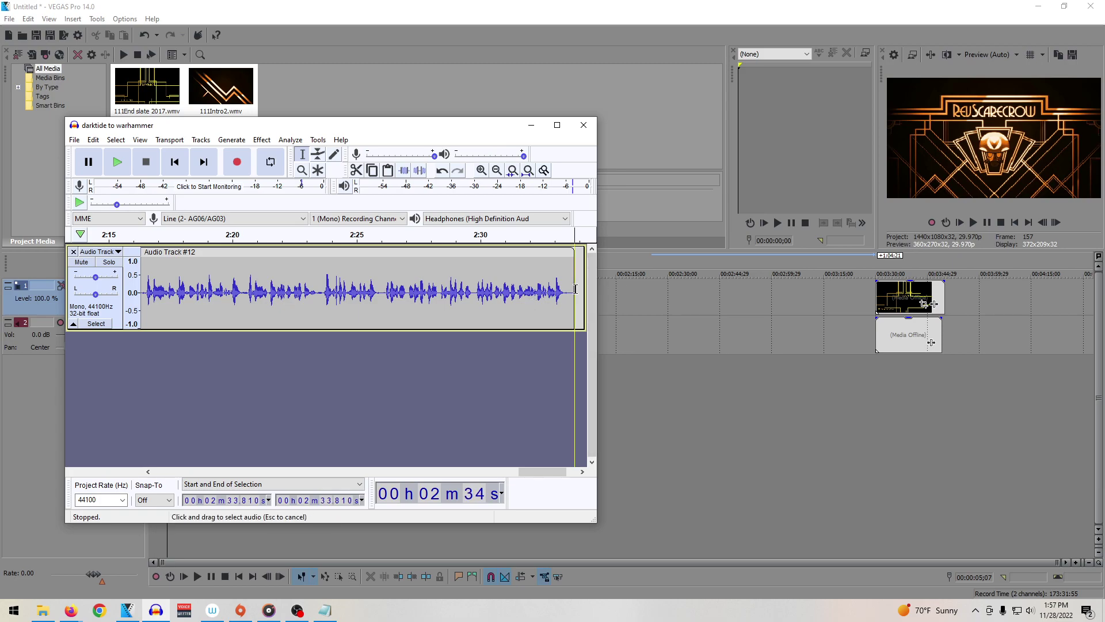
click(236, 164)
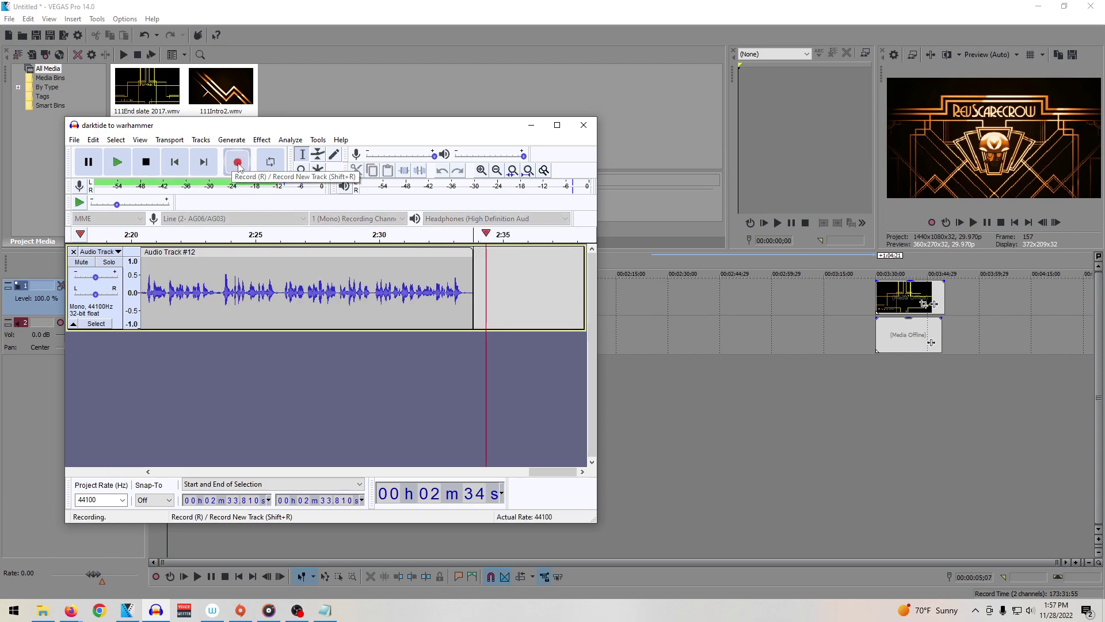
key(space)
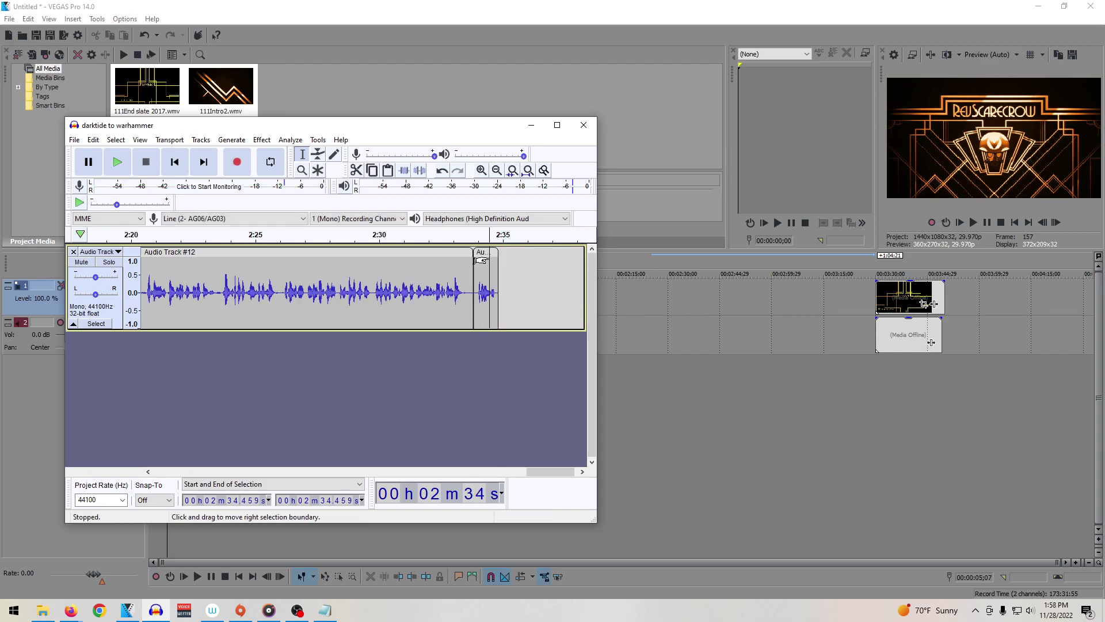
key(Delete)
Step: Record a new narration clip directly after Audio Track #12 and delete its tail from about 2:48
click(239, 163)
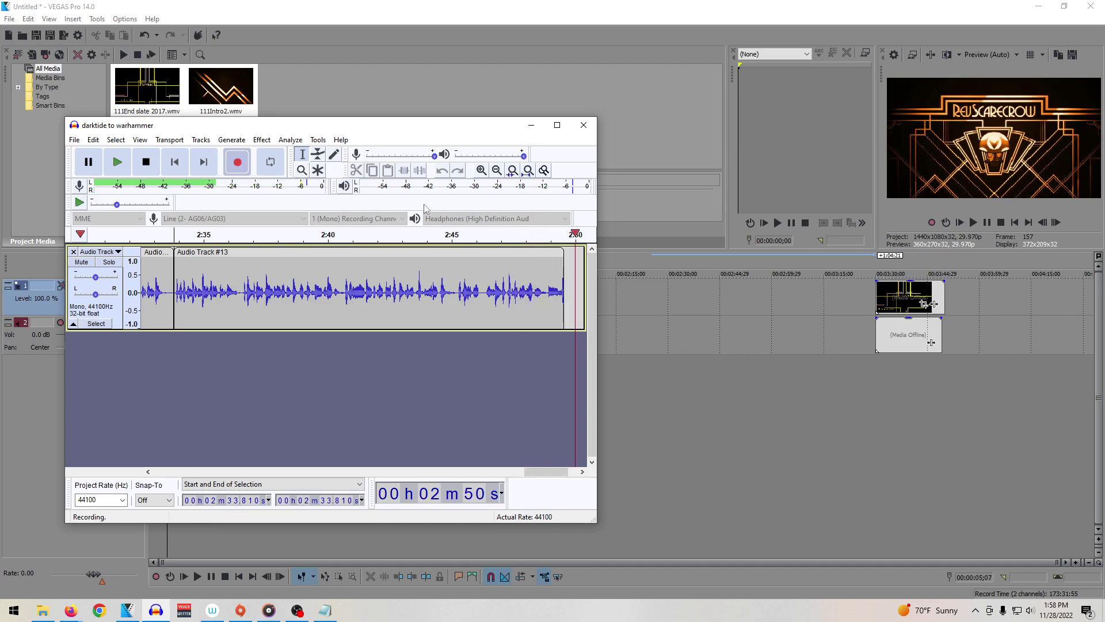
key(space)
drag(435, 297, 482, 305)
key(Delete)
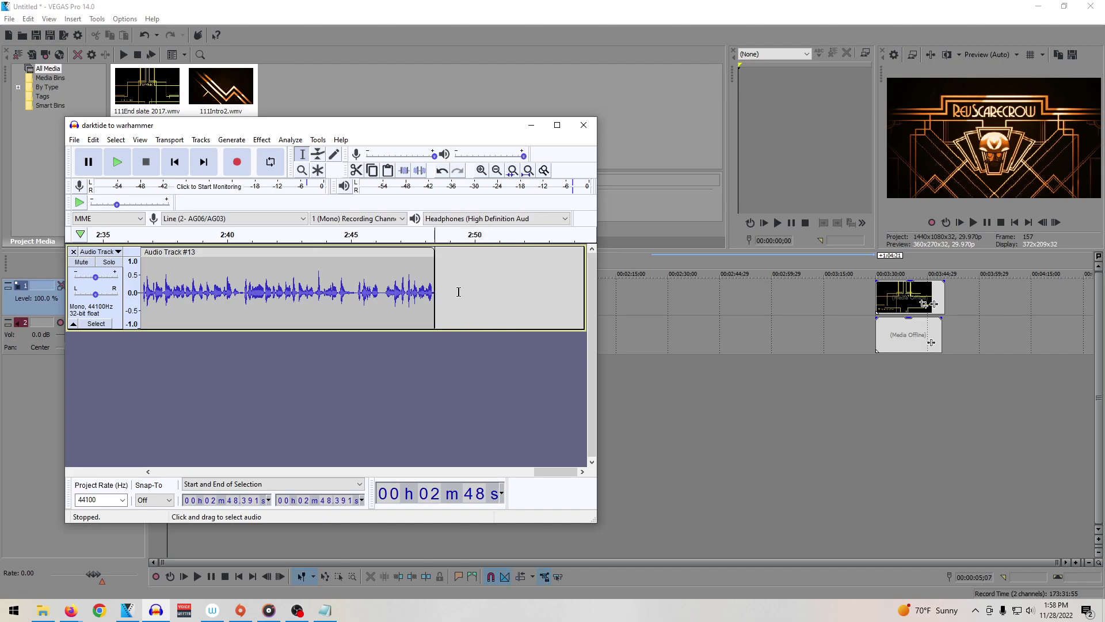
Step: Record a short narration clip directly after the end of Audio Track #13 at about 2:48
click(421, 292)
key(space)
click(434, 291)
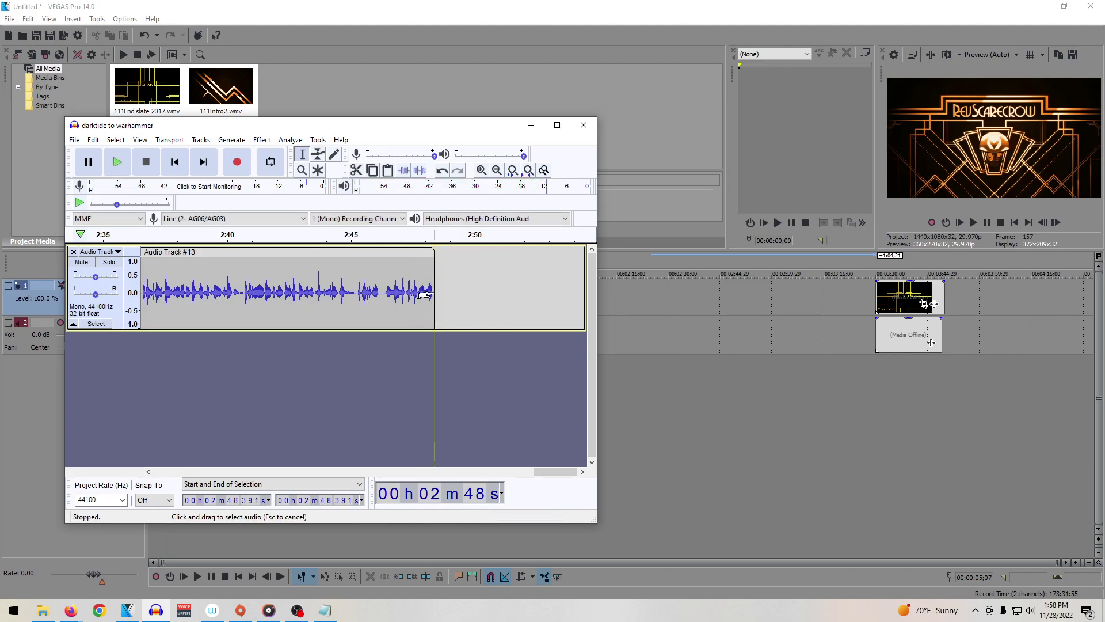
click(246, 165)
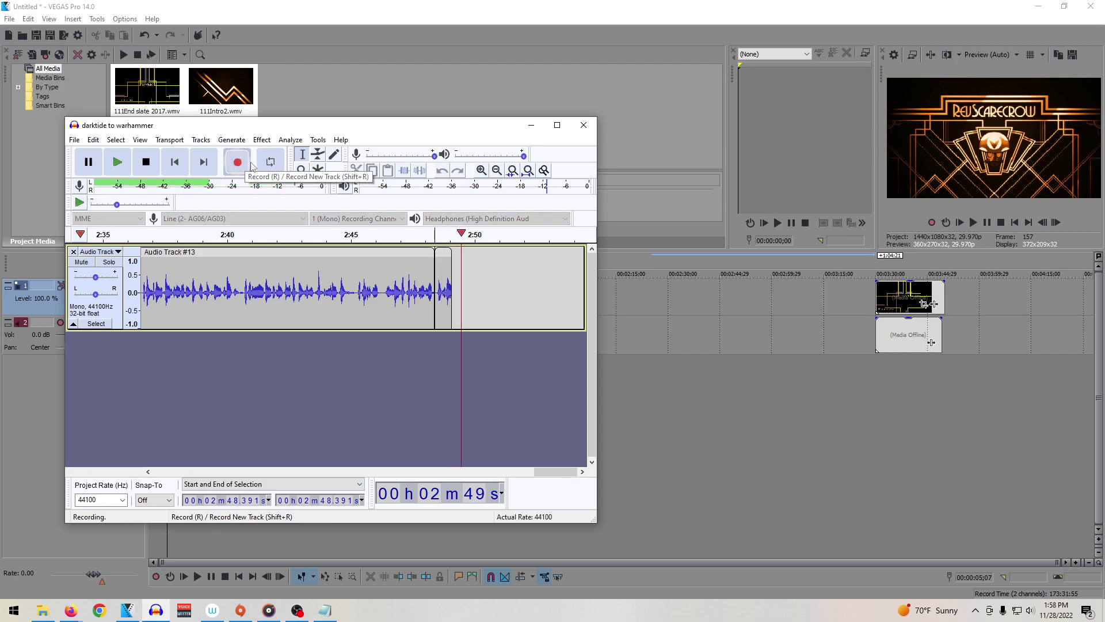
key(space)
Step: Listen back to the end of the narration and delete everything from about 2:46.3 through the end of the short last clip
click(404, 311)
key(space)
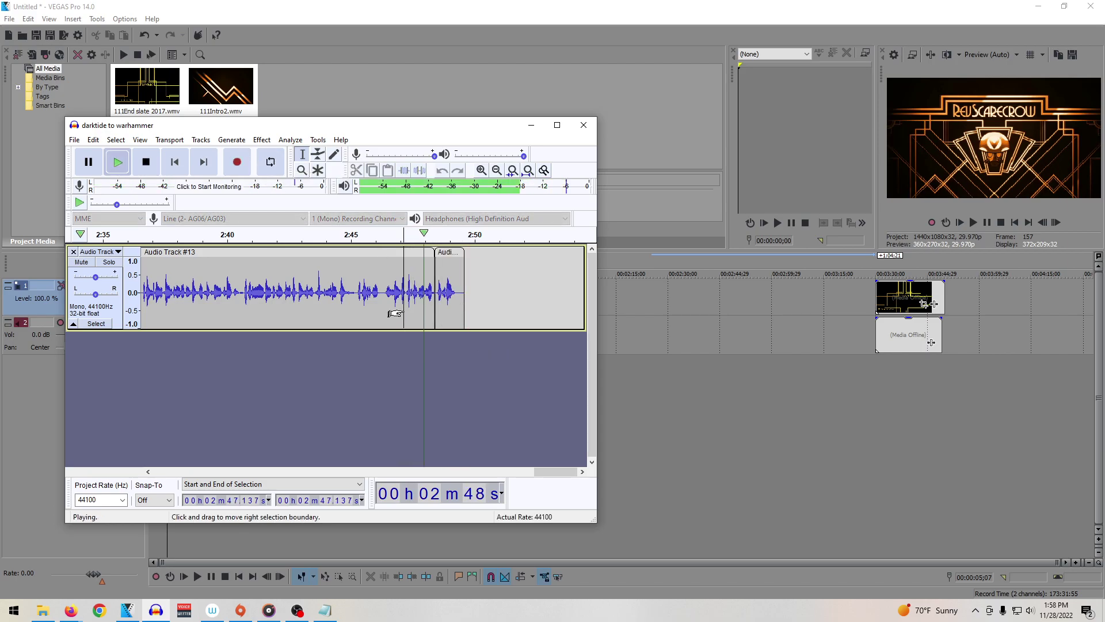
key(space)
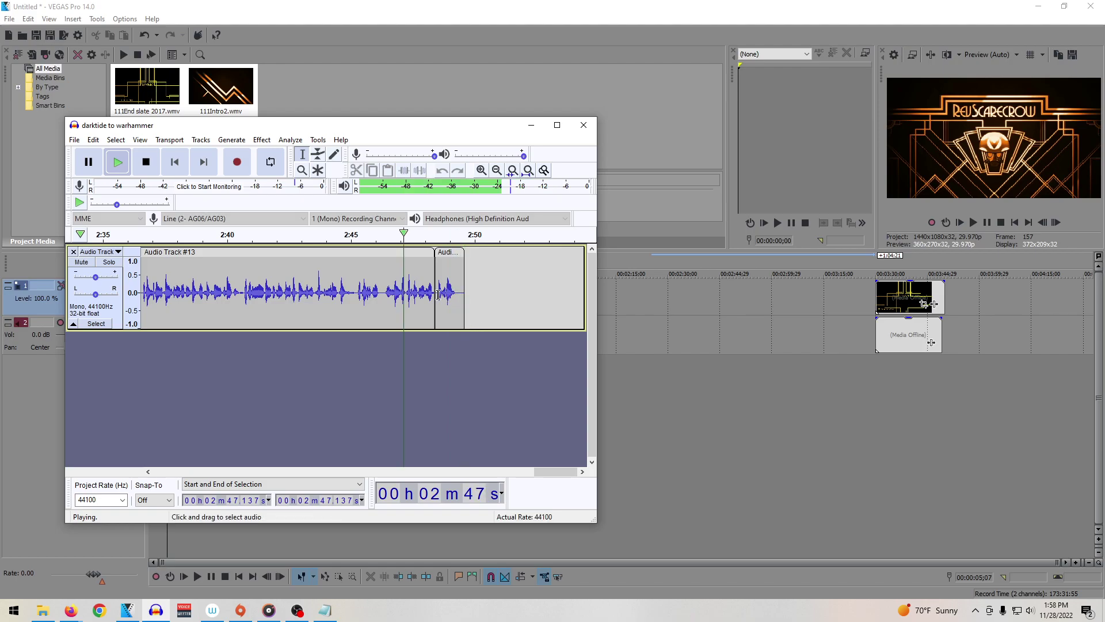
key(space)
click(384, 294)
key(space)
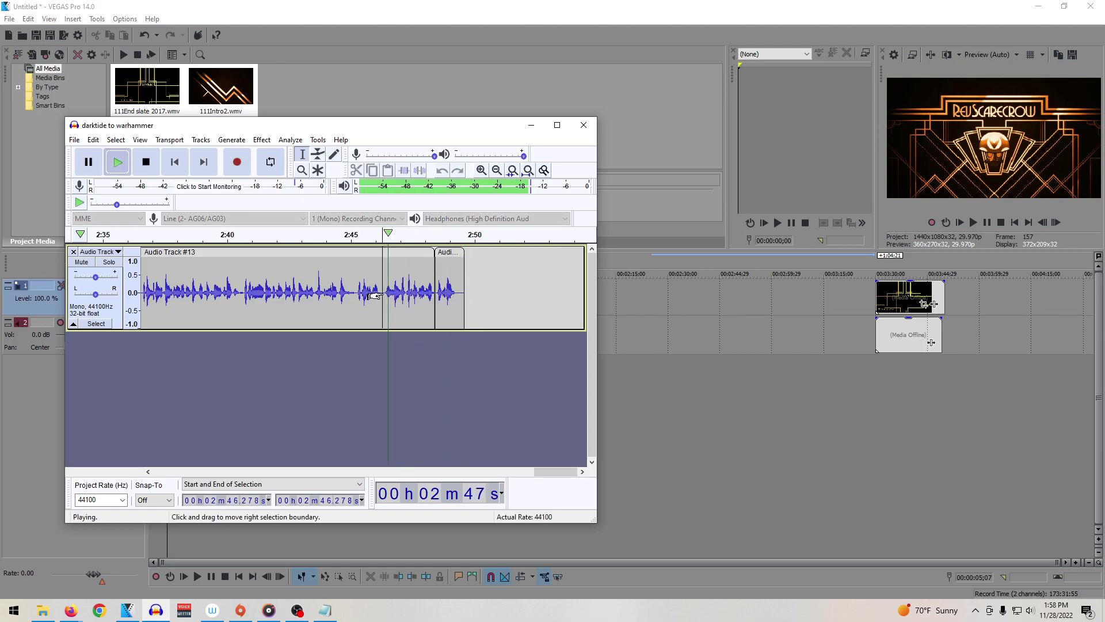
key(space)
drag(384, 294, 496, 293)
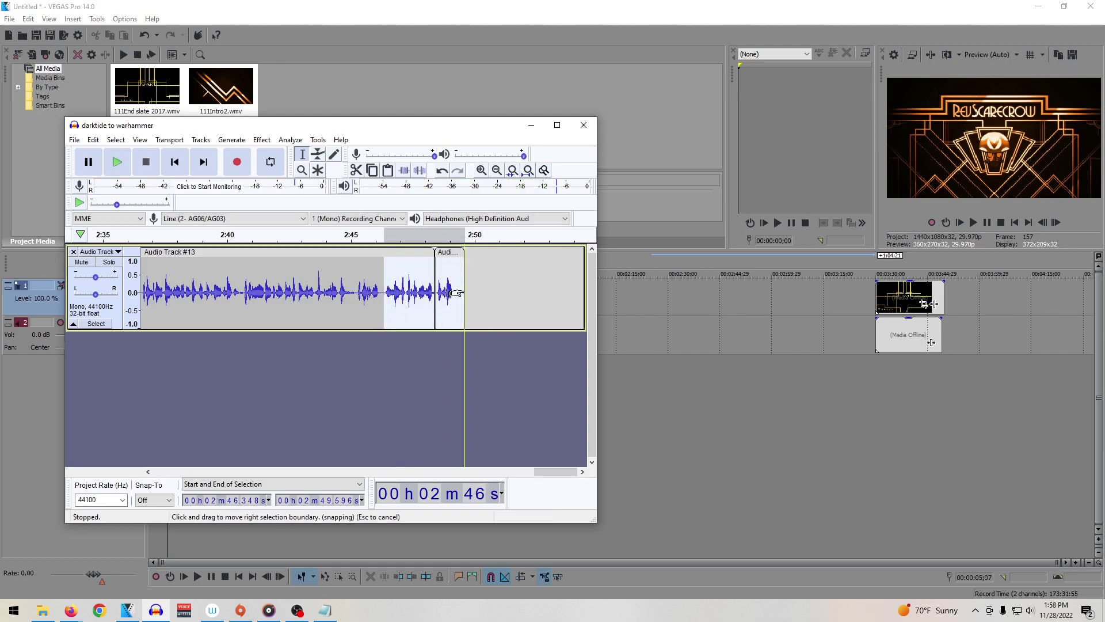
key(Delete)
Step: Record another narration take from the end of the trimmed Audio Track #13 and delete the whole take
click(236, 164)
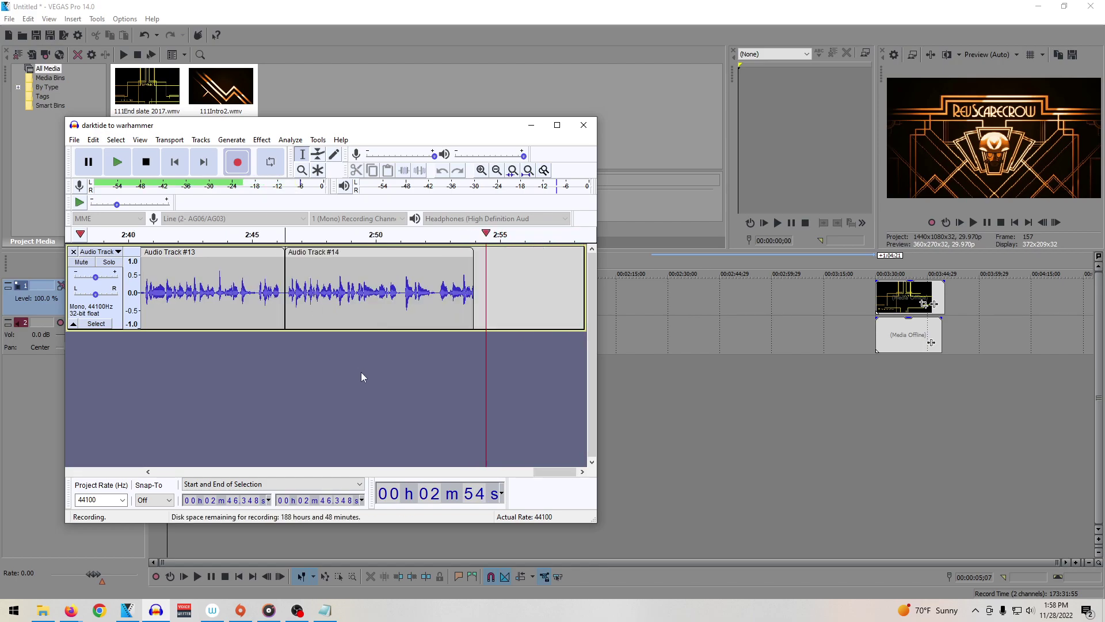
key(space)
click(313, 255)
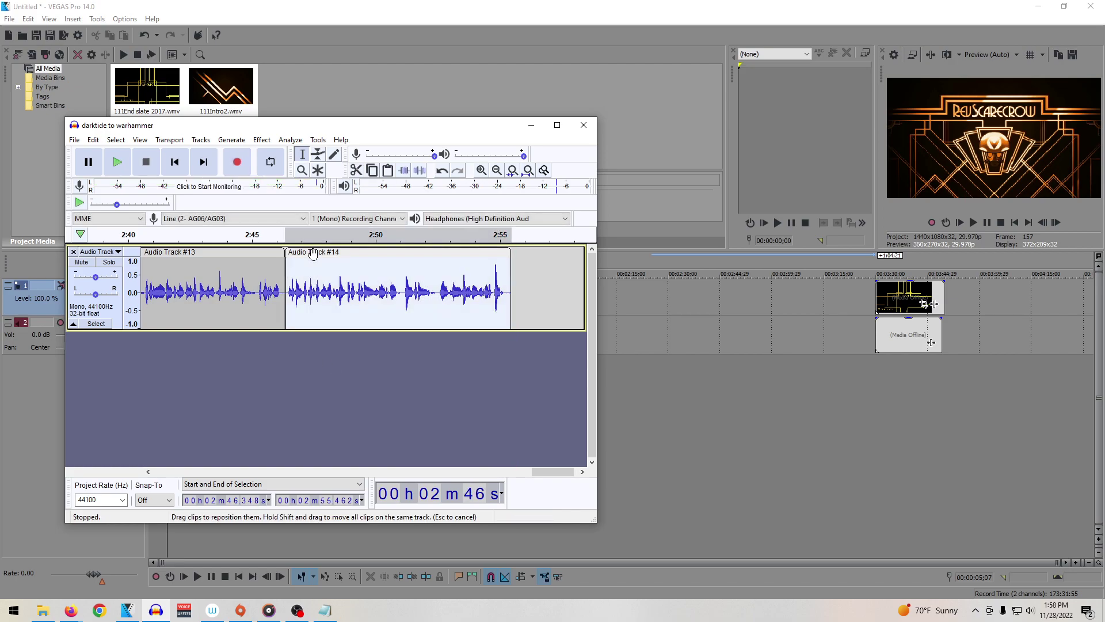
key(Delete)
Step: Listen to the last seconds of Audio Track #13 and record a new narration clip about 12 seconds long directly after it
click(253, 294)
key(space)
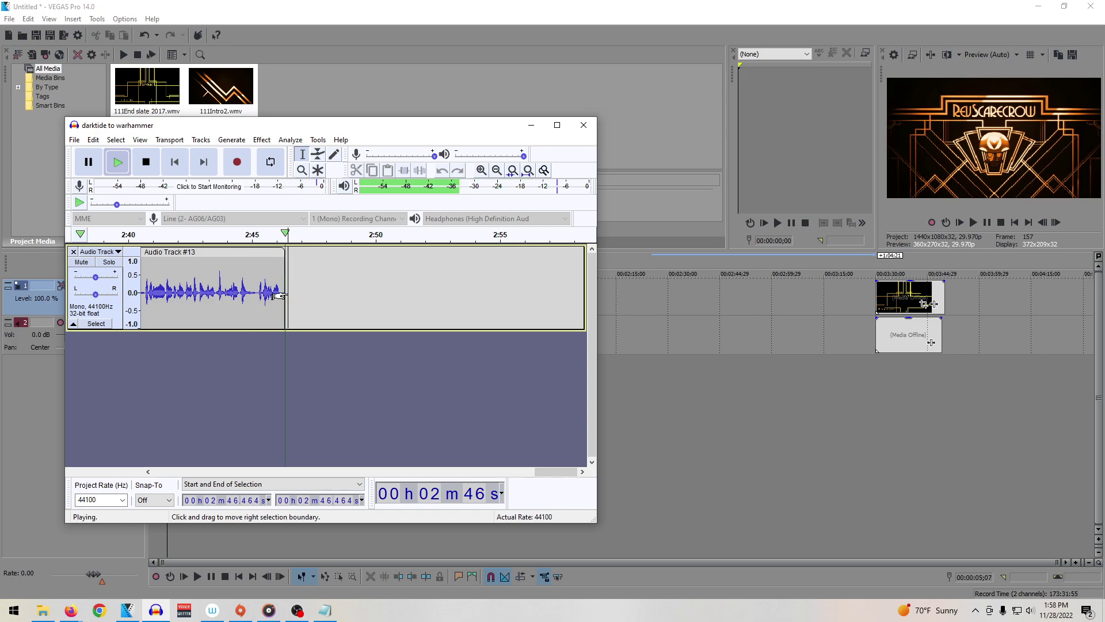
click(284, 290)
click(243, 169)
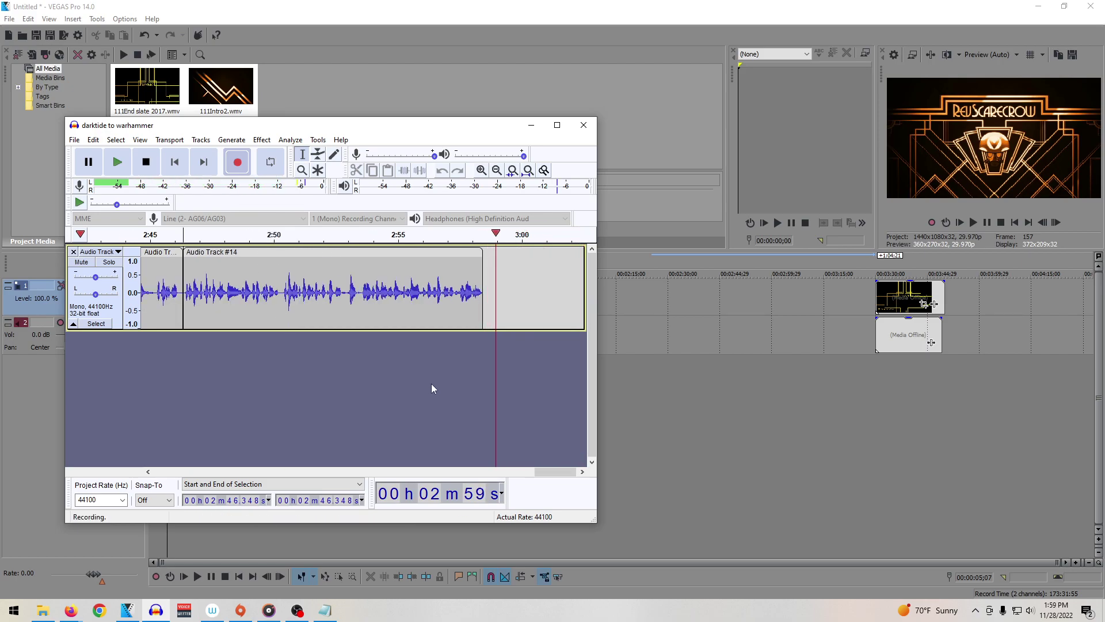
key(space)
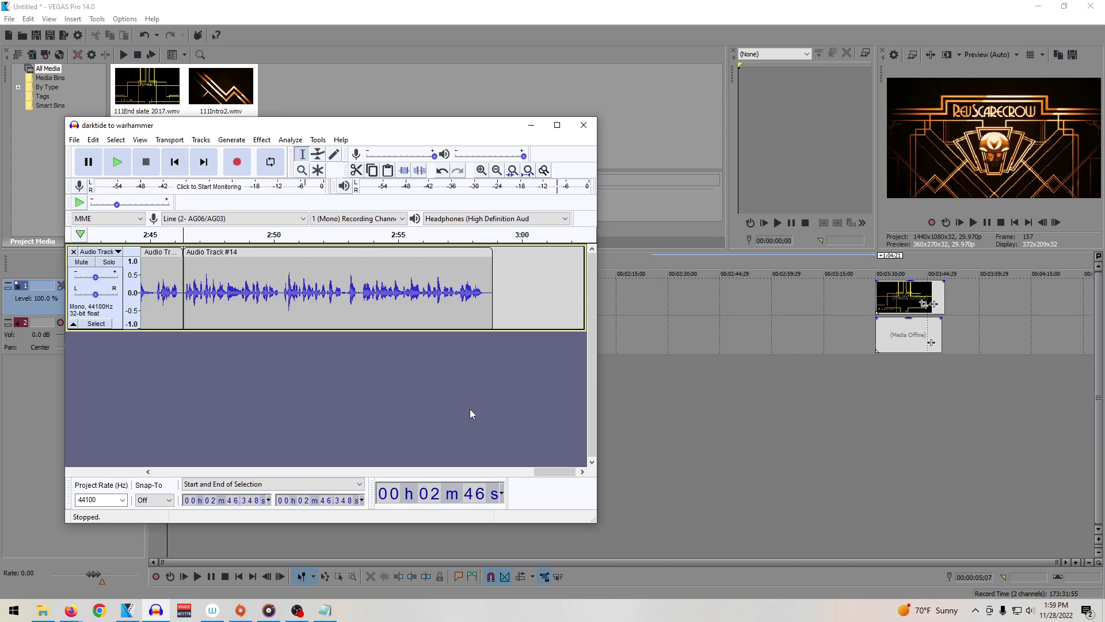
Step: Record the next narration clip starting at about 2:59, just after the end of Audio Track #14
click(496, 286)
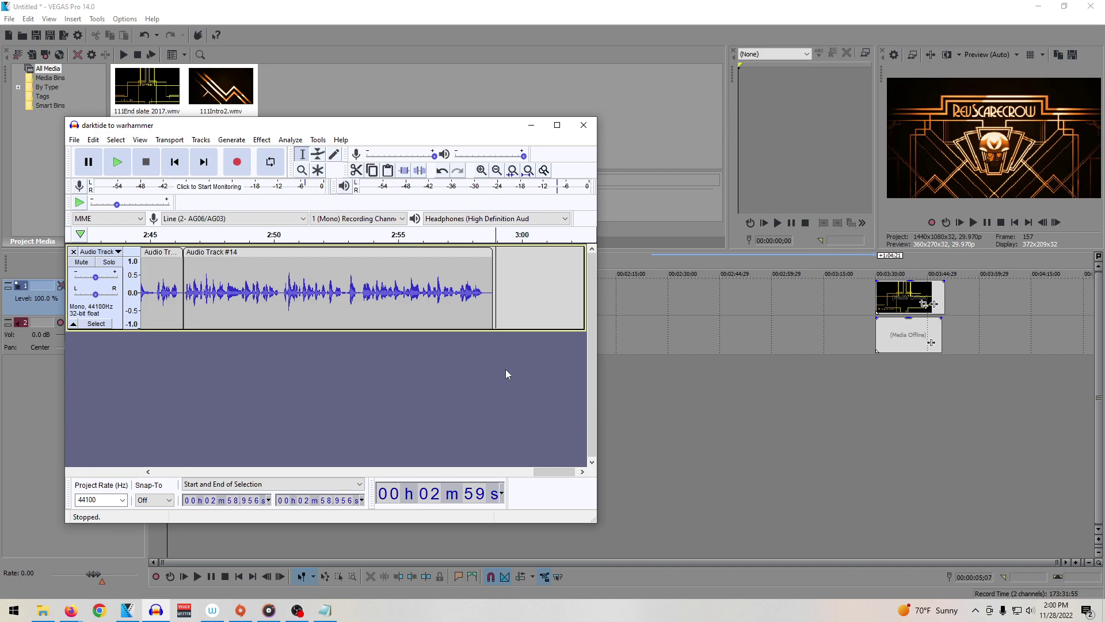
click(236, 164)
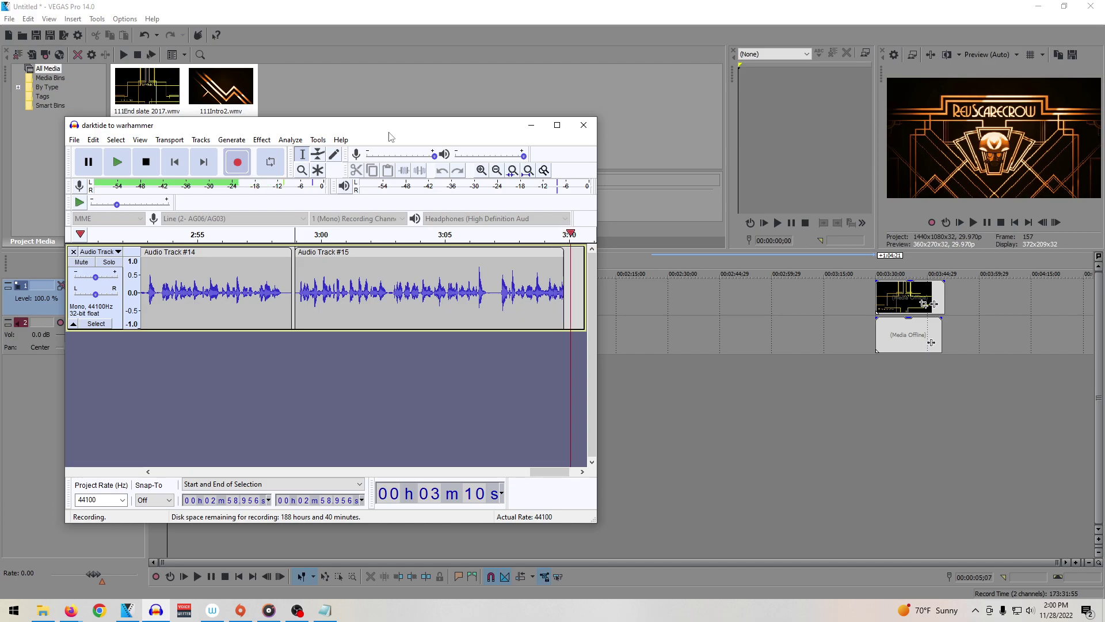
key(space)
Step: Play back Audio Track #15 from about 3:06 and select its tail from about 3:06.9 to the end of the clip
click(375, 295)
key(space)
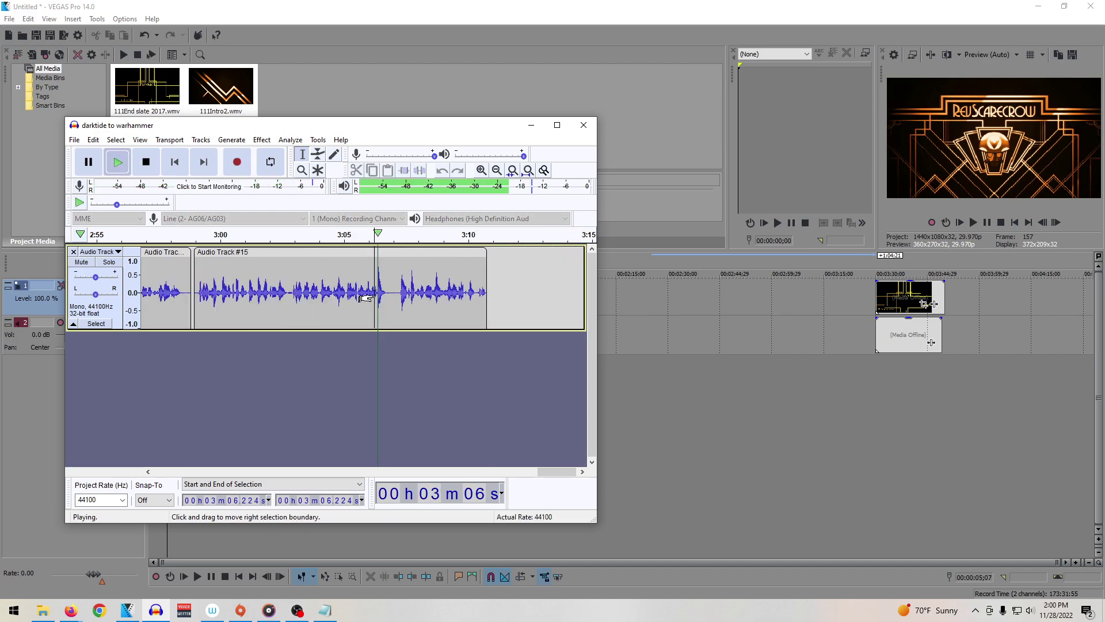
key(space)
drag(391, 292, 491, 292)
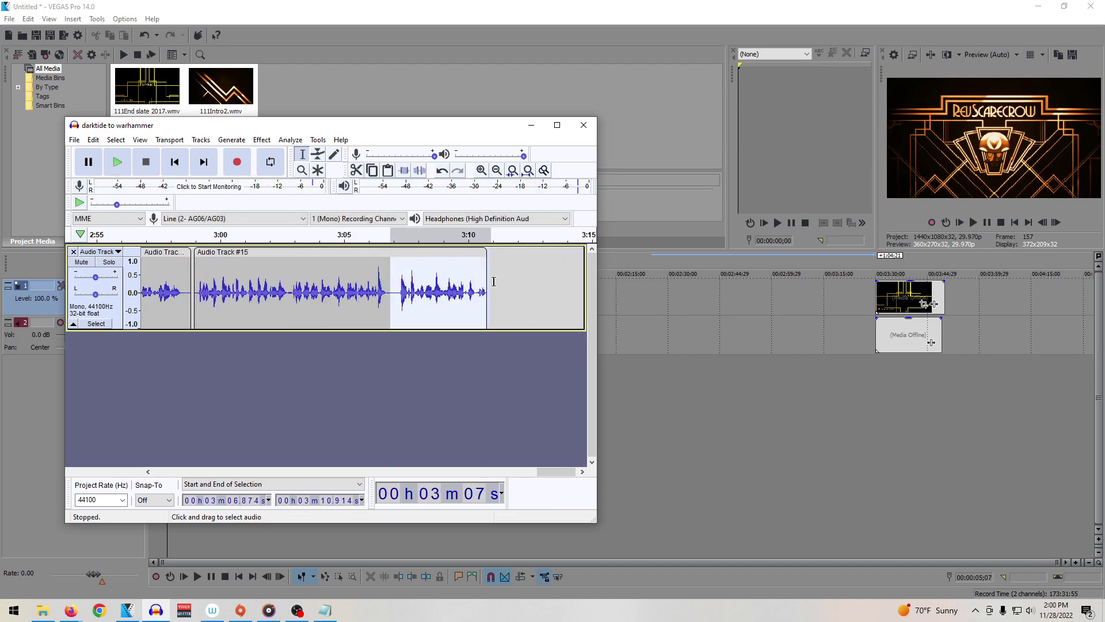
Step: Delete the selected take at the end of the track, from about 3:06.87 onward
key(Delete)
click(240, 167)
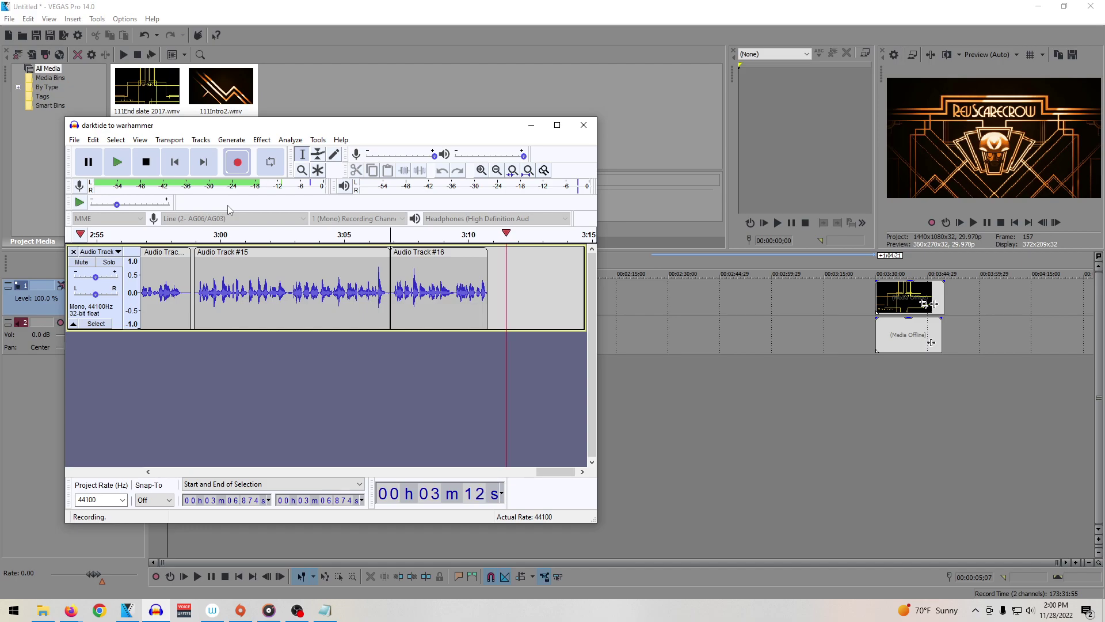
click(146, 162)
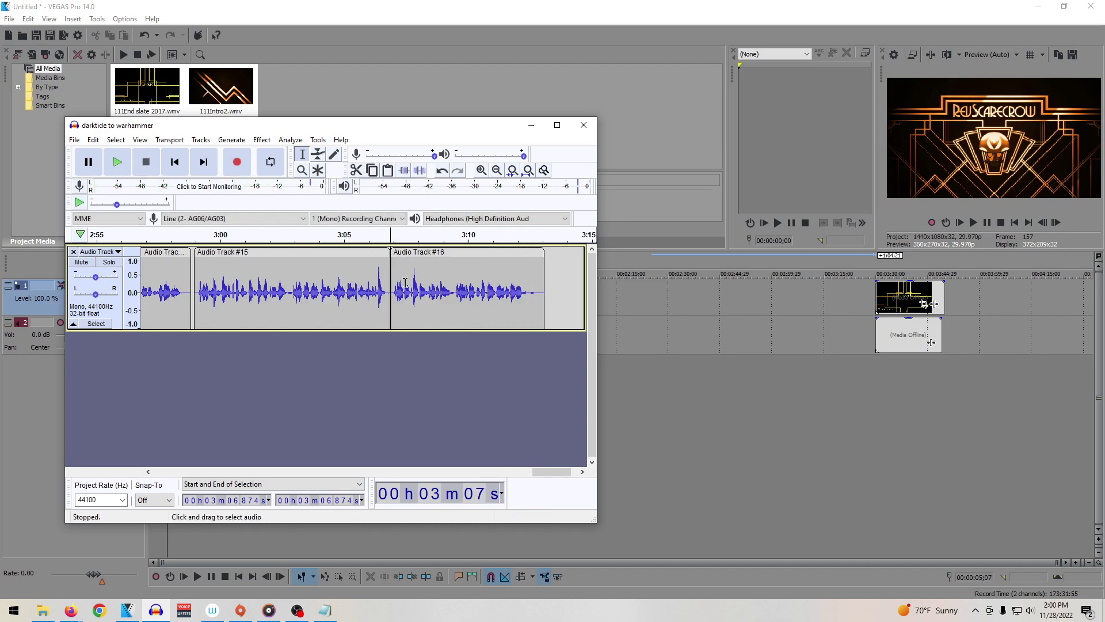
click(422, 252)
key(Delete)
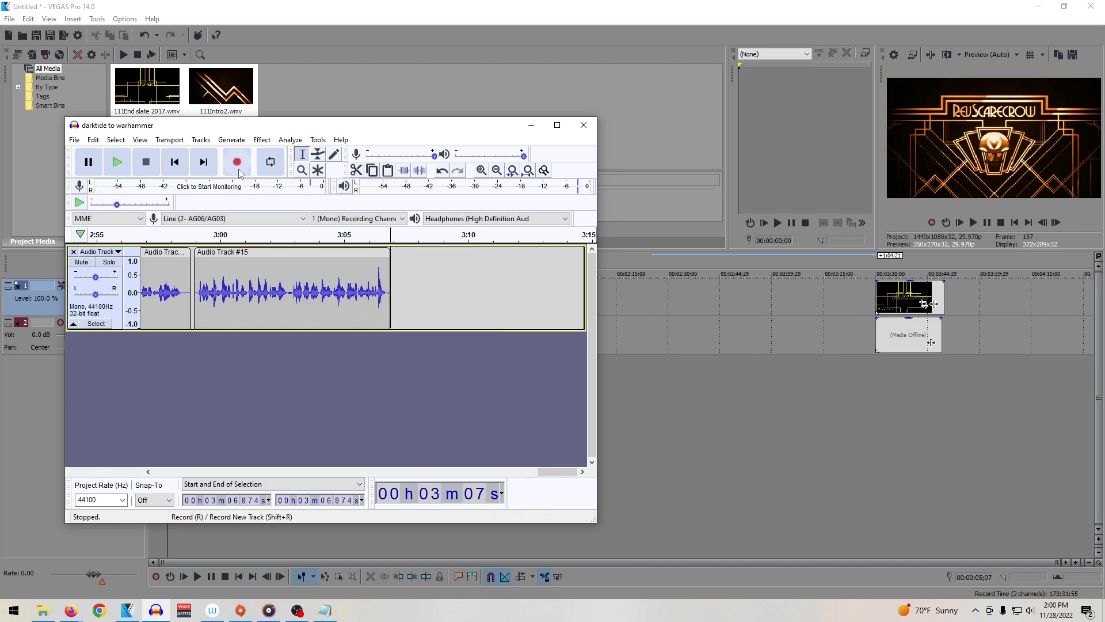
Step: Record a new voice take from 3:06.874 and delete its silent tail starting at about 3:20.27
click(237, 163)
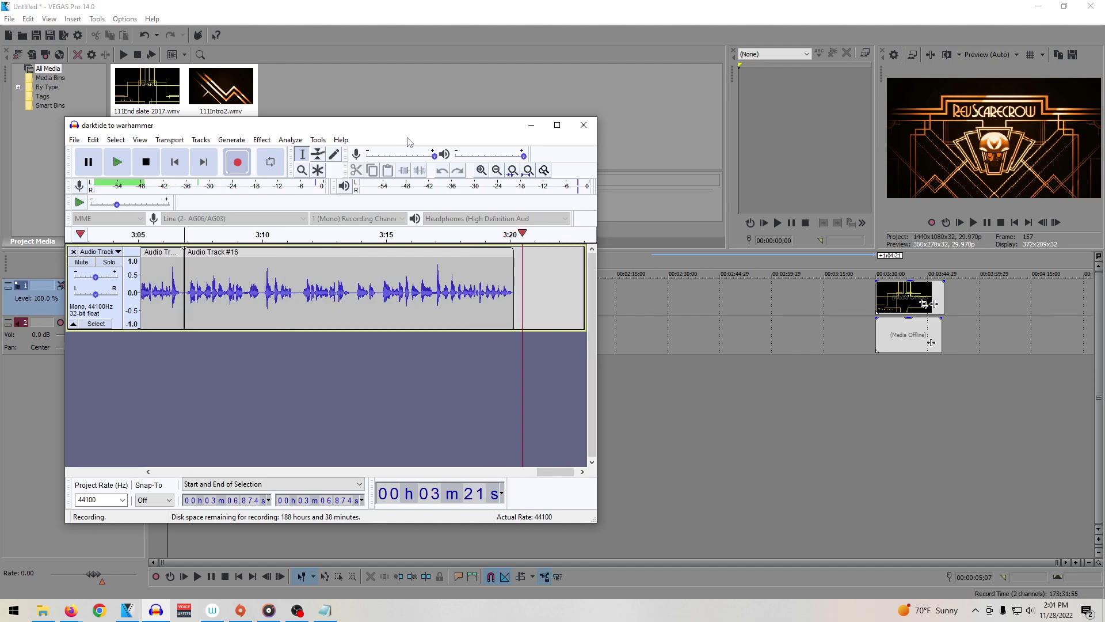
key(space)
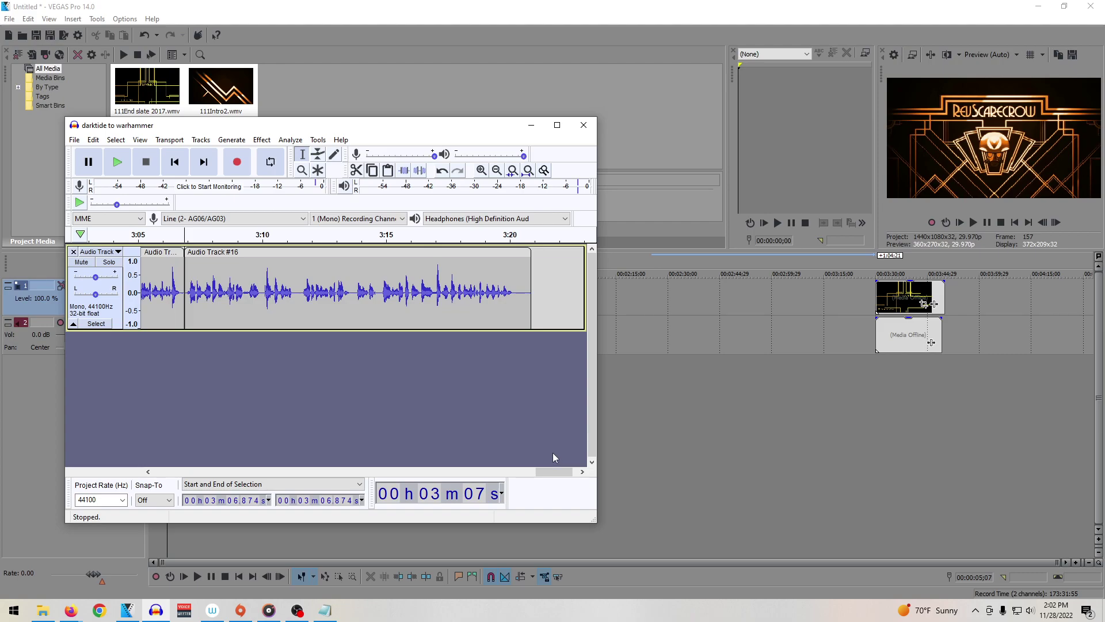
mouse_move(549, 471)
mouse_down()
mouse_move(538, 471)
mouse_move(555, 471)
mouse_up()
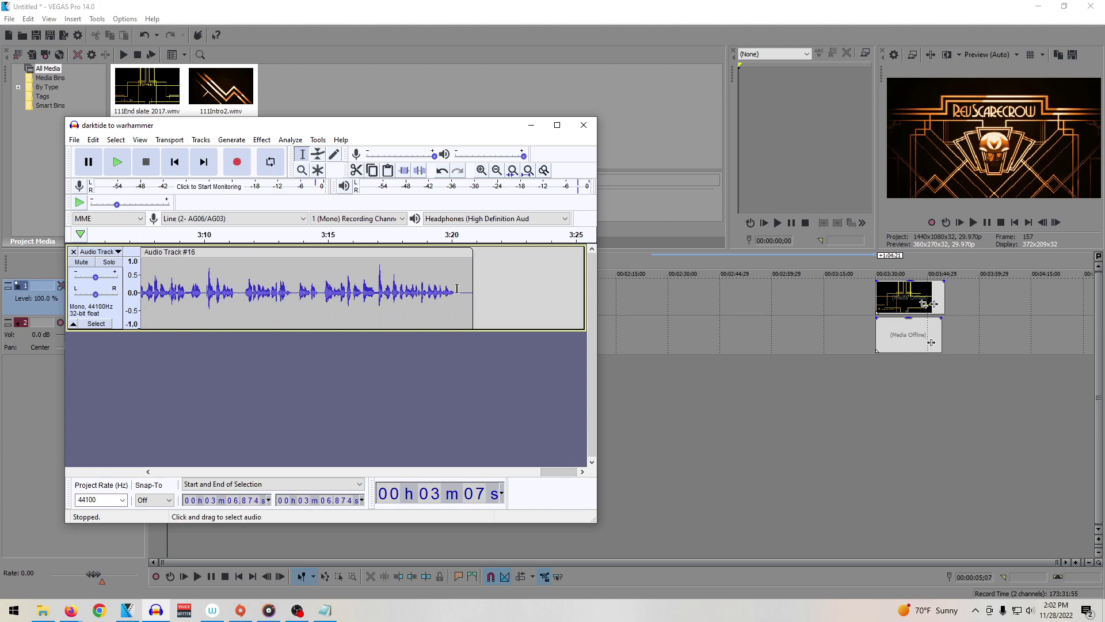
drag(459, 288, 477, 288)
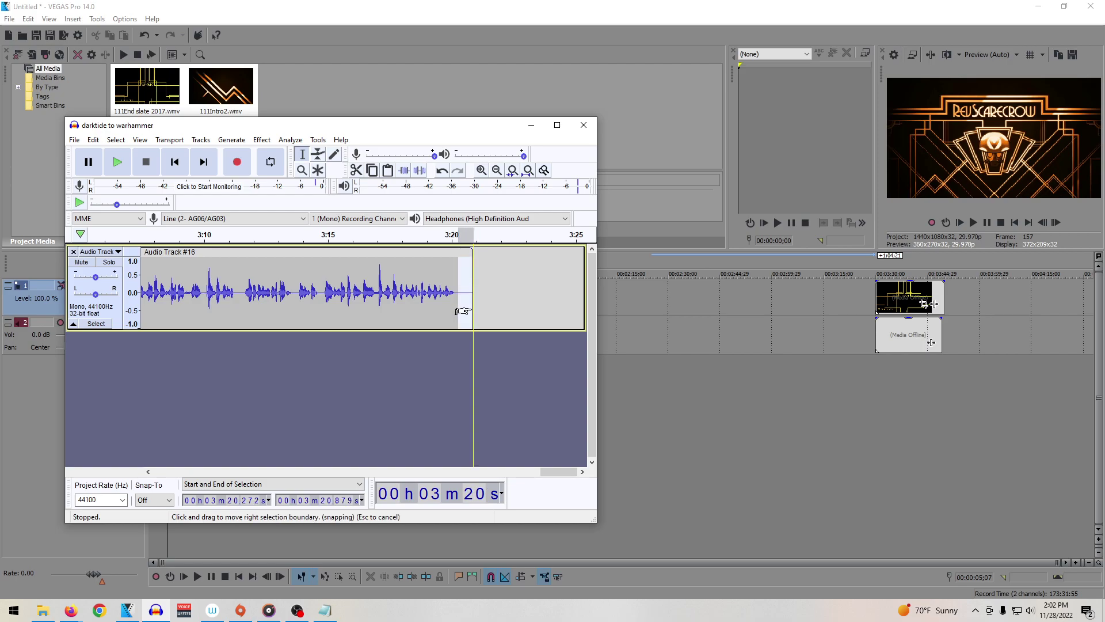
click(467, 311)
Step: Play back the trimmed take's ending from about 3:18.65, and record the next take from 3:20.365
click(419, 311)
key(space)
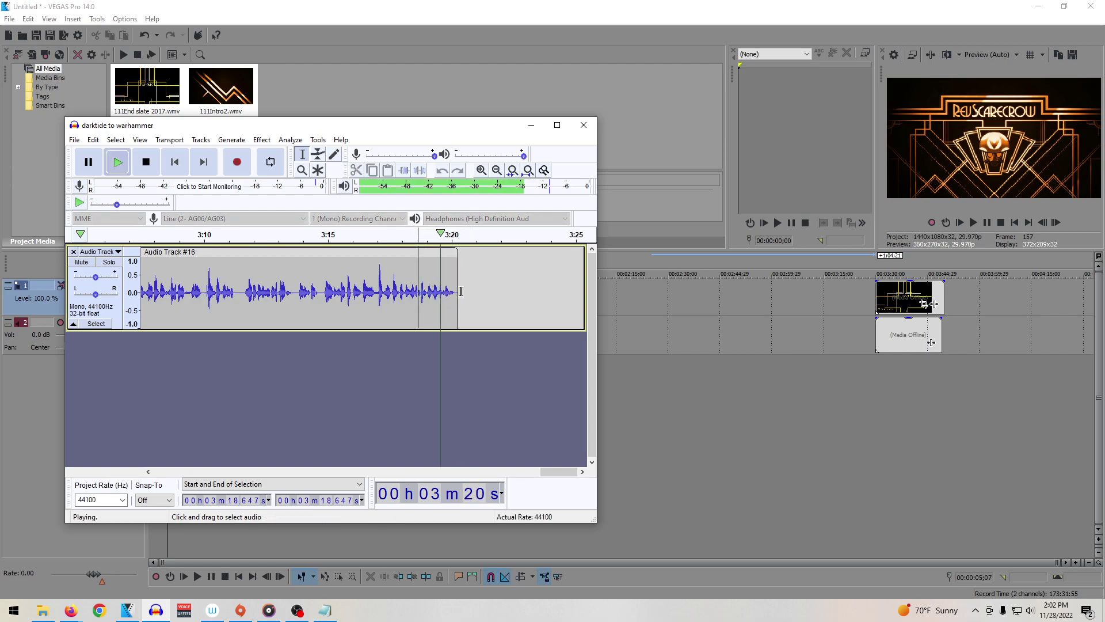
click(459, 288)
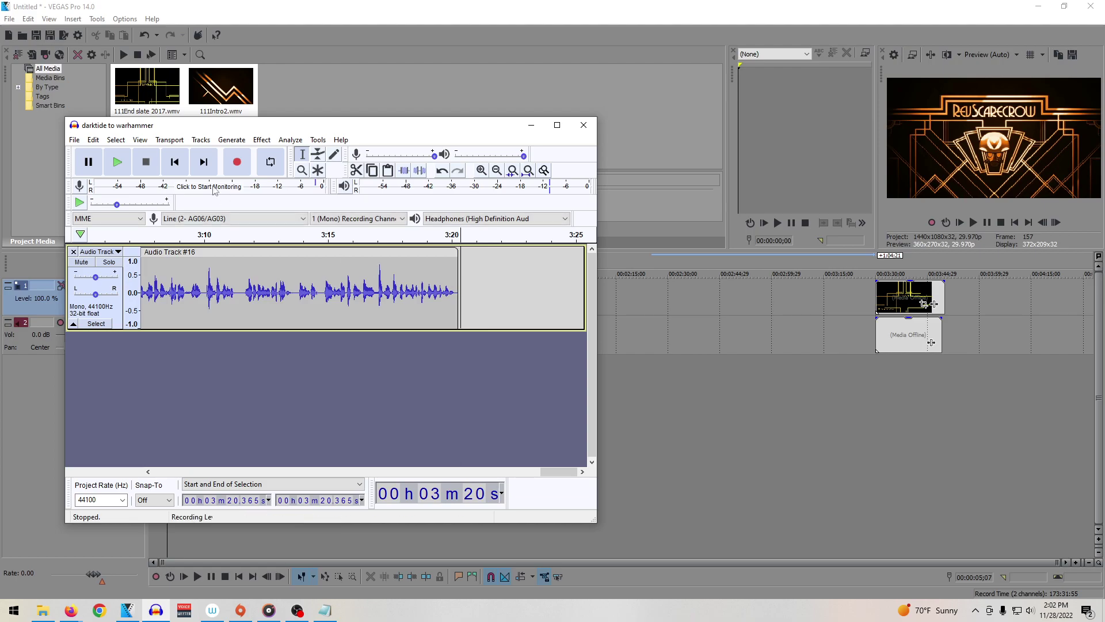
click(237, 162)
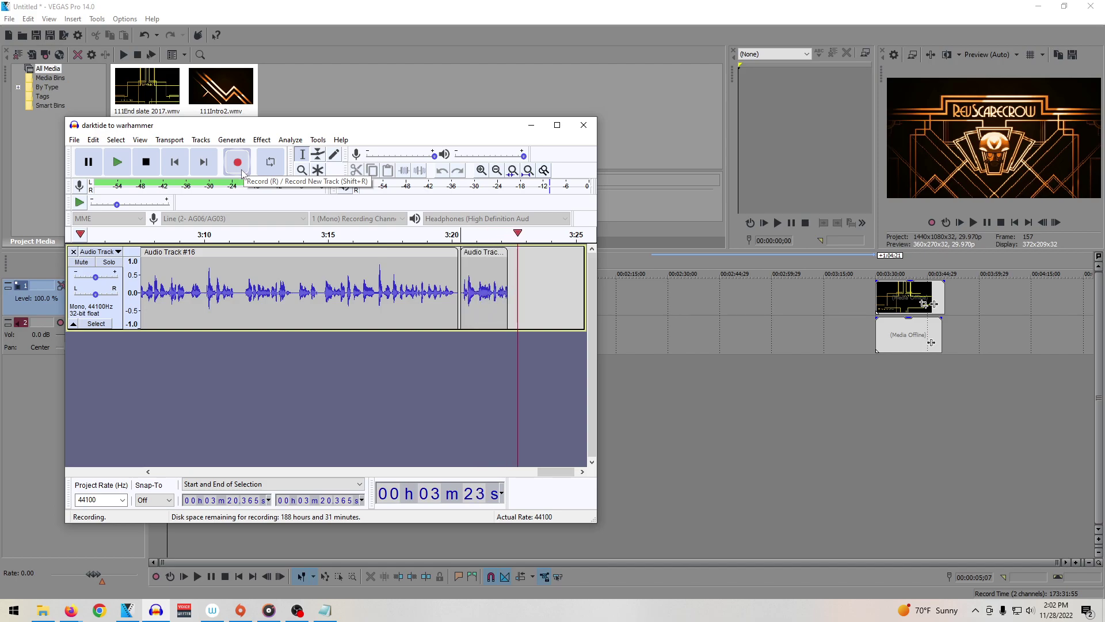
key(space)
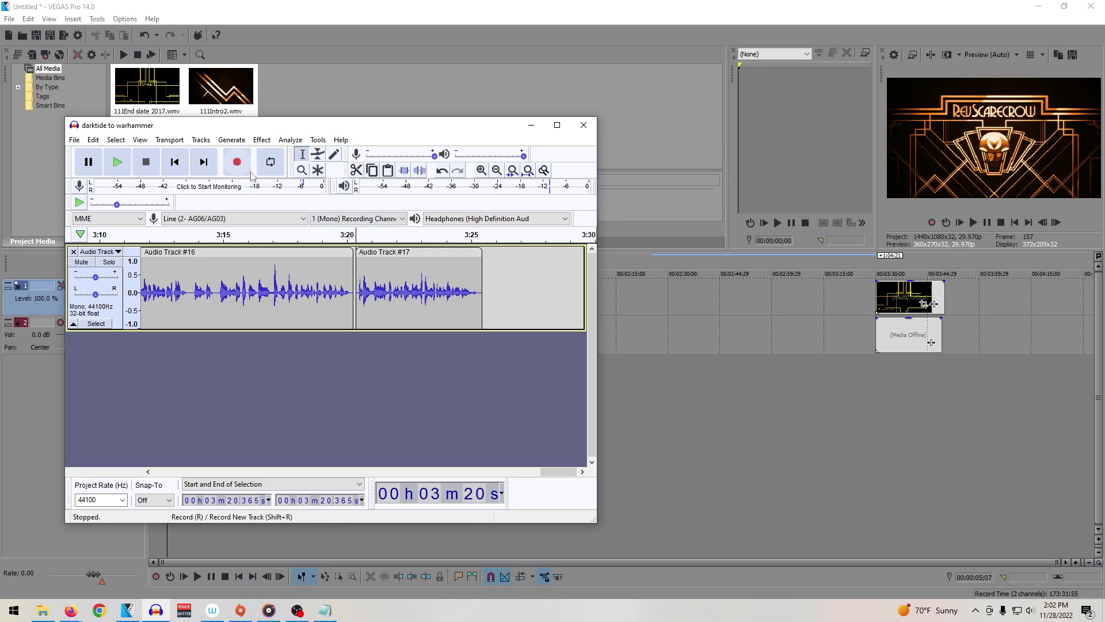
Step: Play back the newest take from 3:20.365 and place the cursor just past its end, at about 3:25.59
click(487, 268)
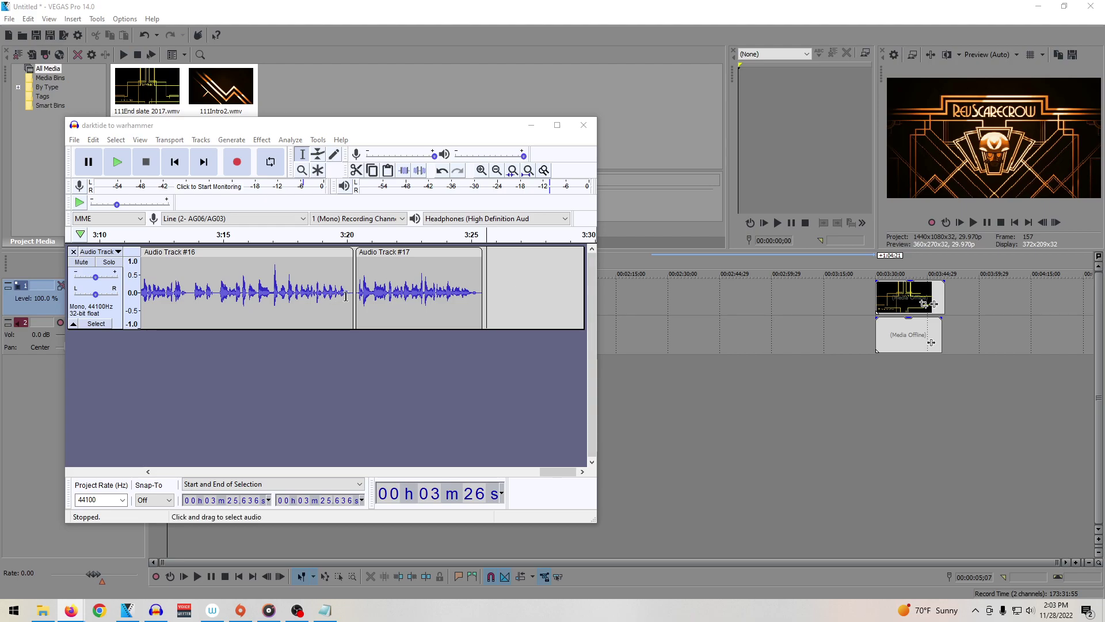
click(357, 293)
key(space)
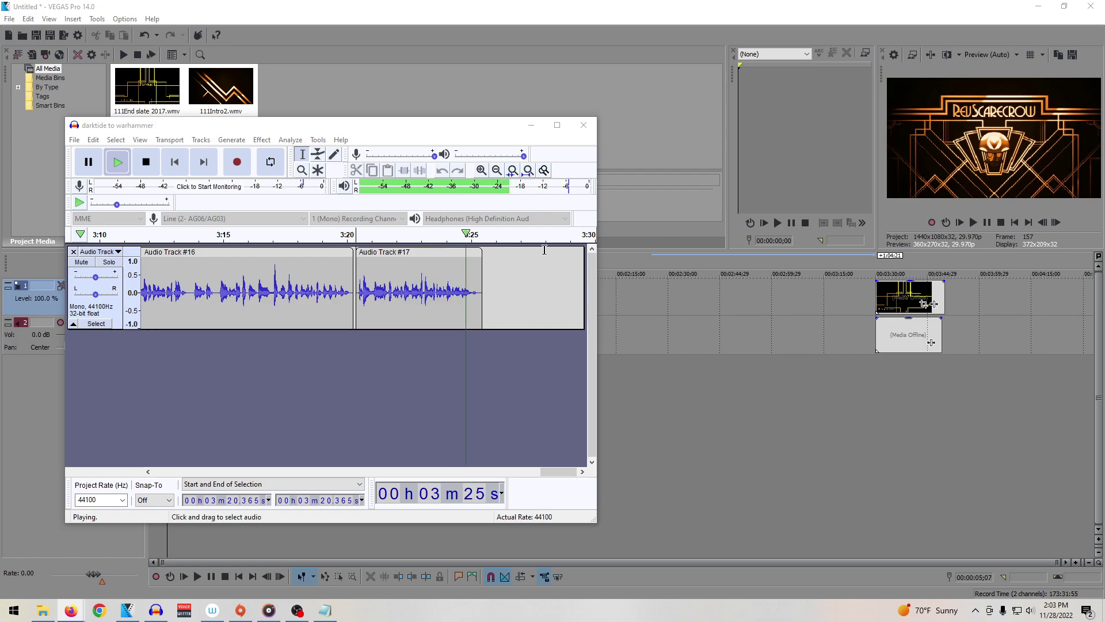
click(485, 279)
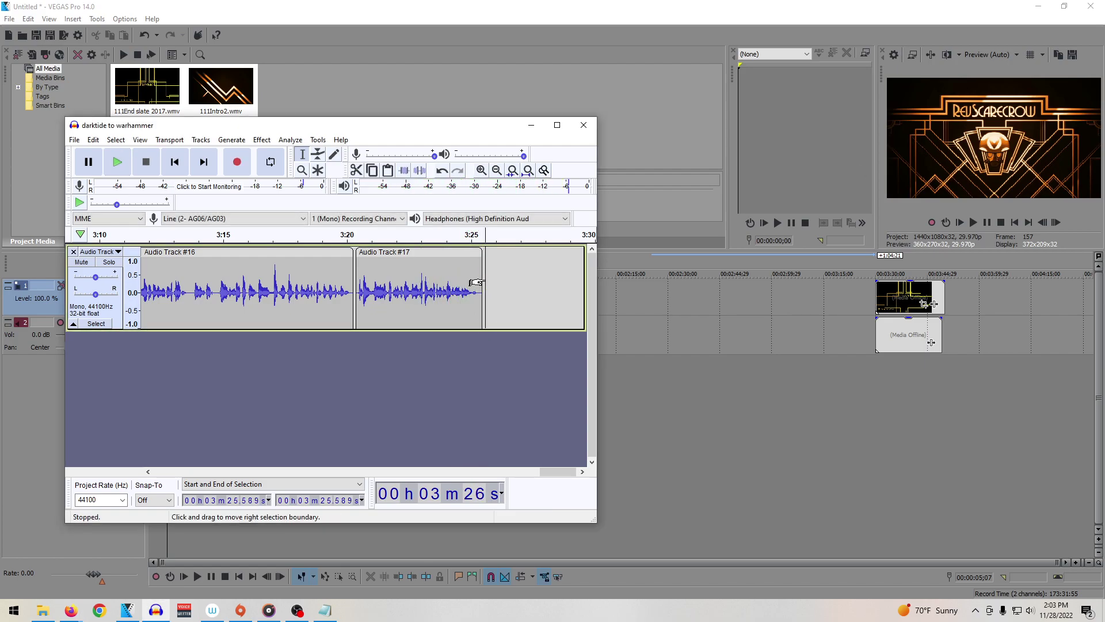
click(236, 166)
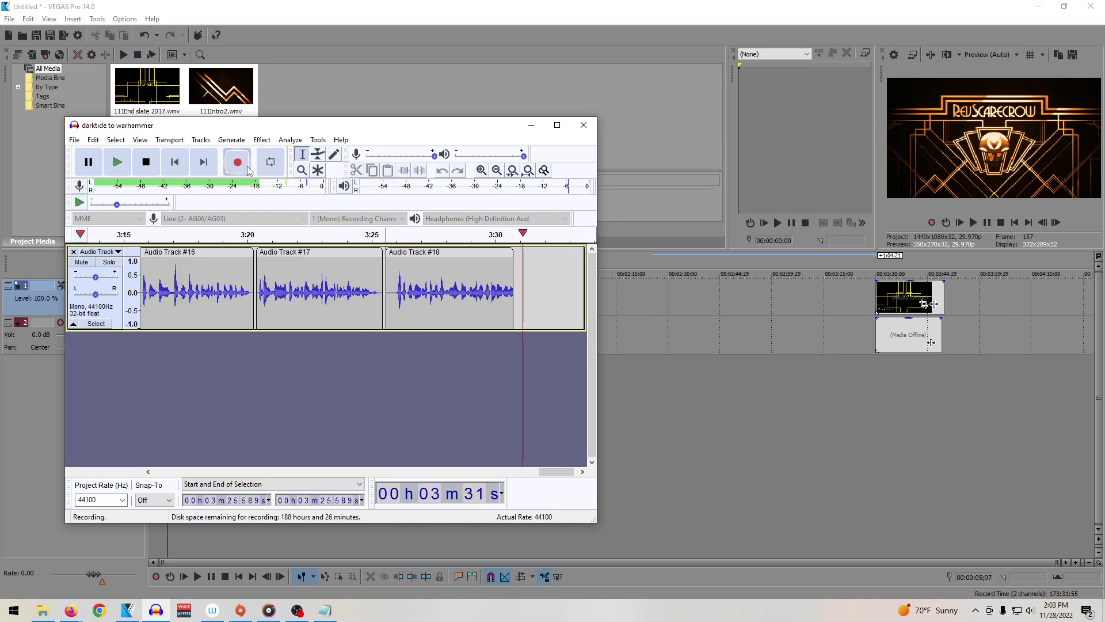
key(space)
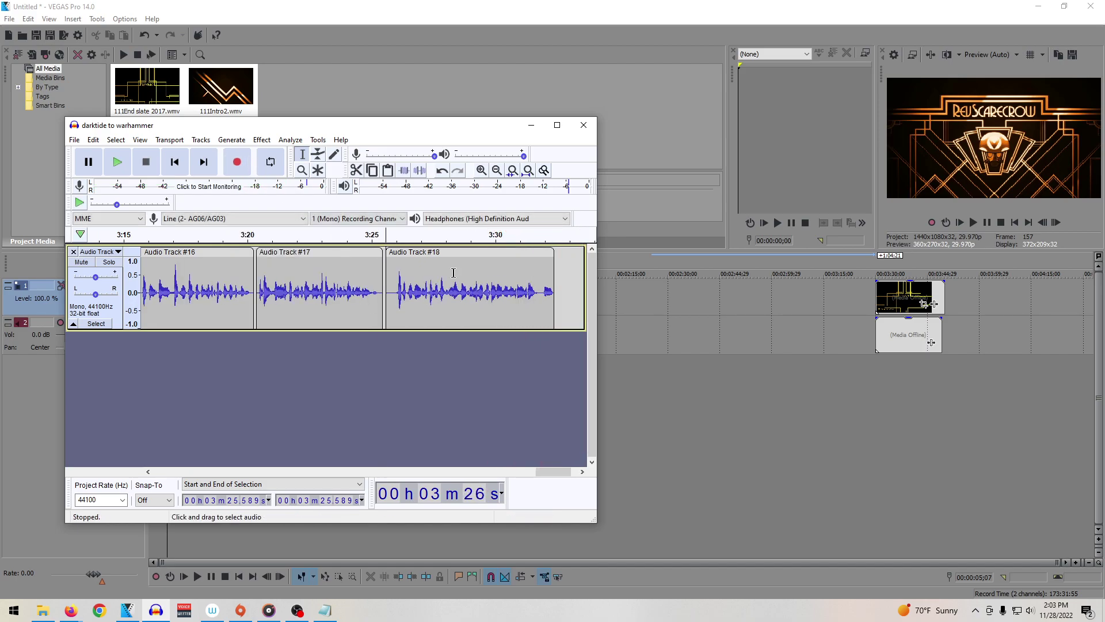
double_click(449, 274)
key(Delete)
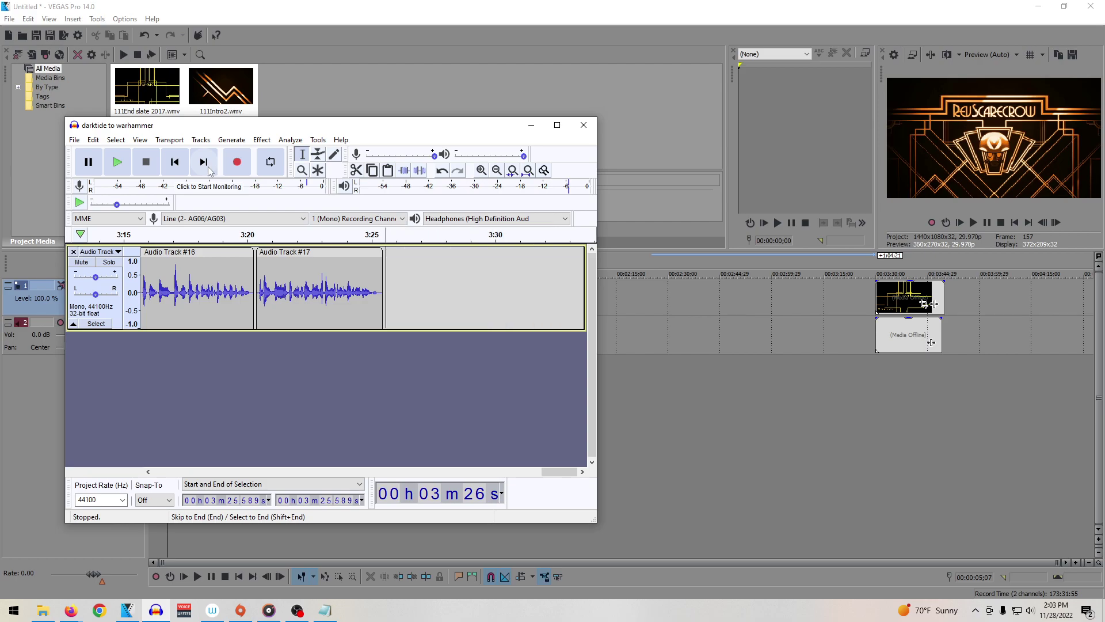
Step: Record a voice take from 3:25.589 and play back its ending from about 3:31.70
click(236, 164)
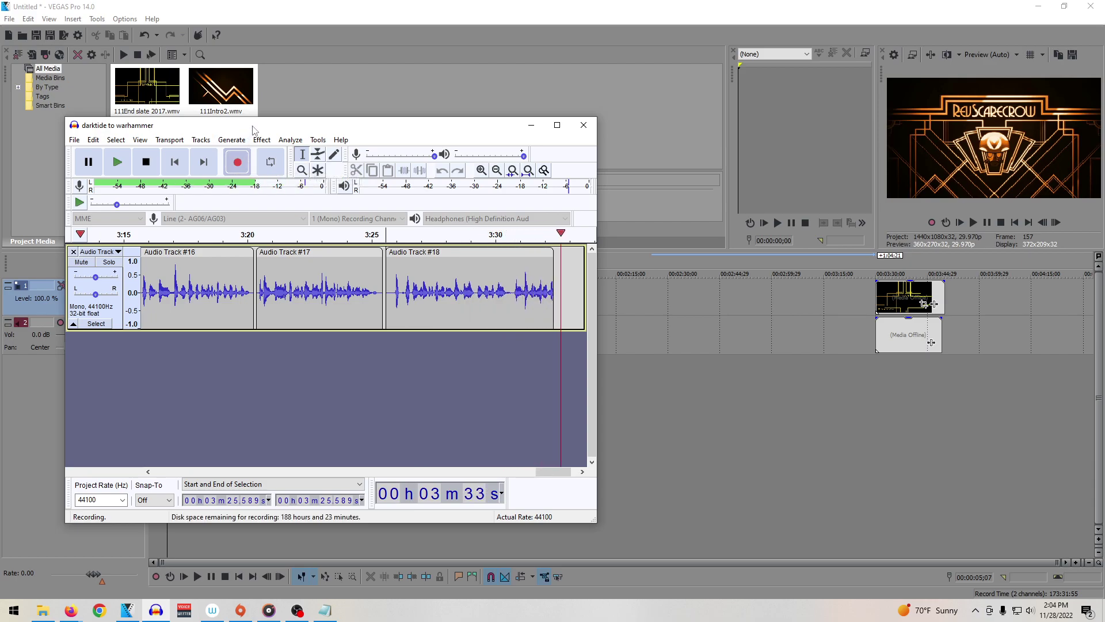
key(space)
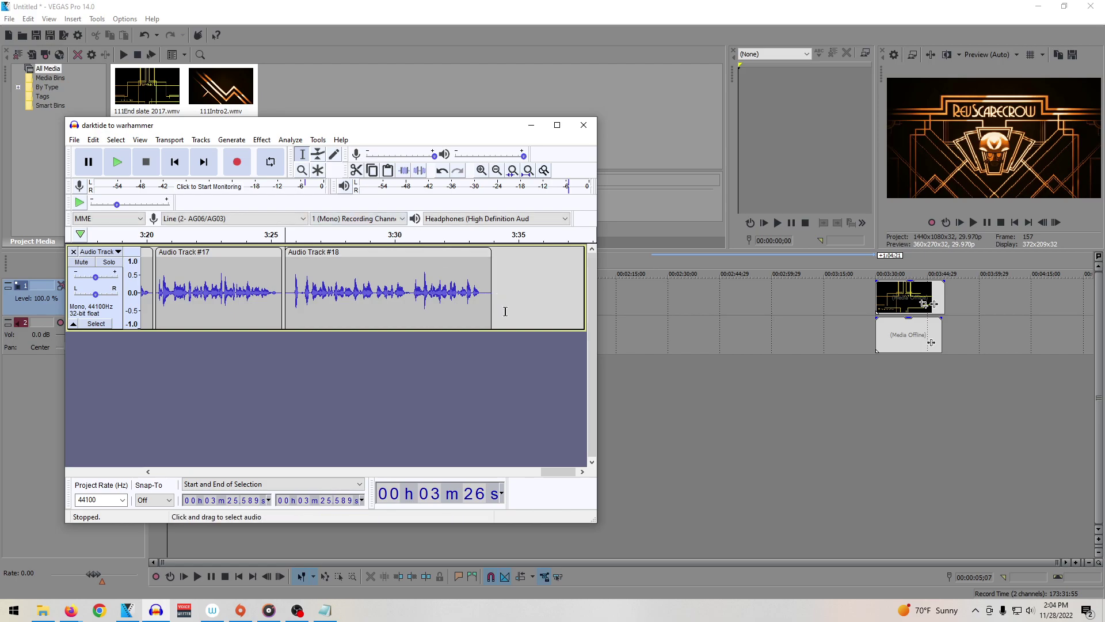
click(437, 305)
key(space)
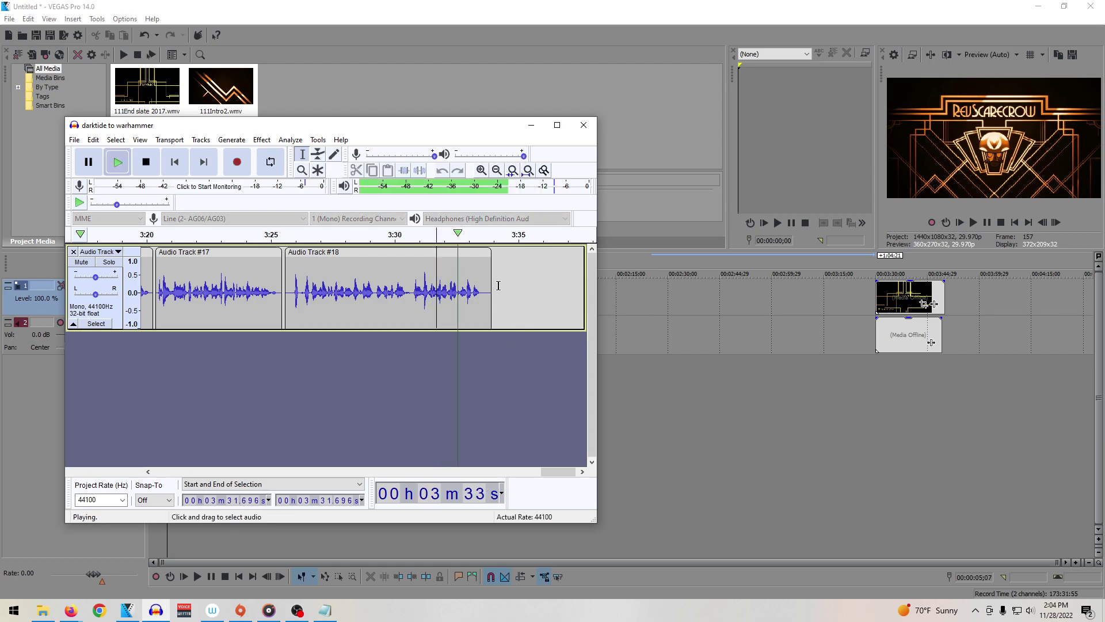
Step: Record the next voice take from 3:34.111 and delete its silent tail starting at about 3:48.35
click(496, 286)
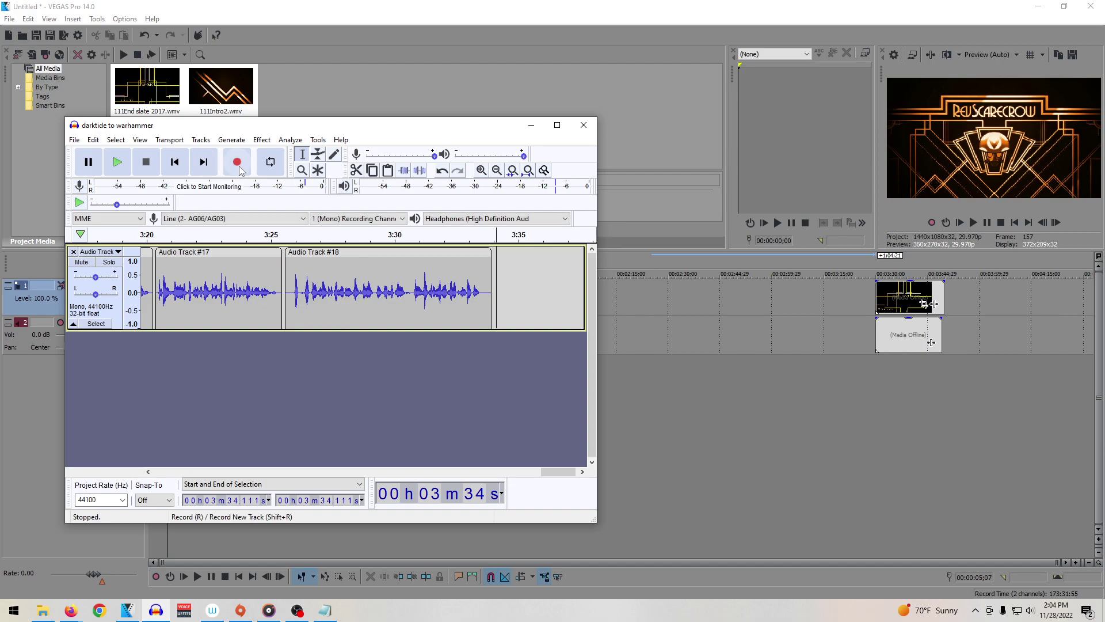
click(236, 162)
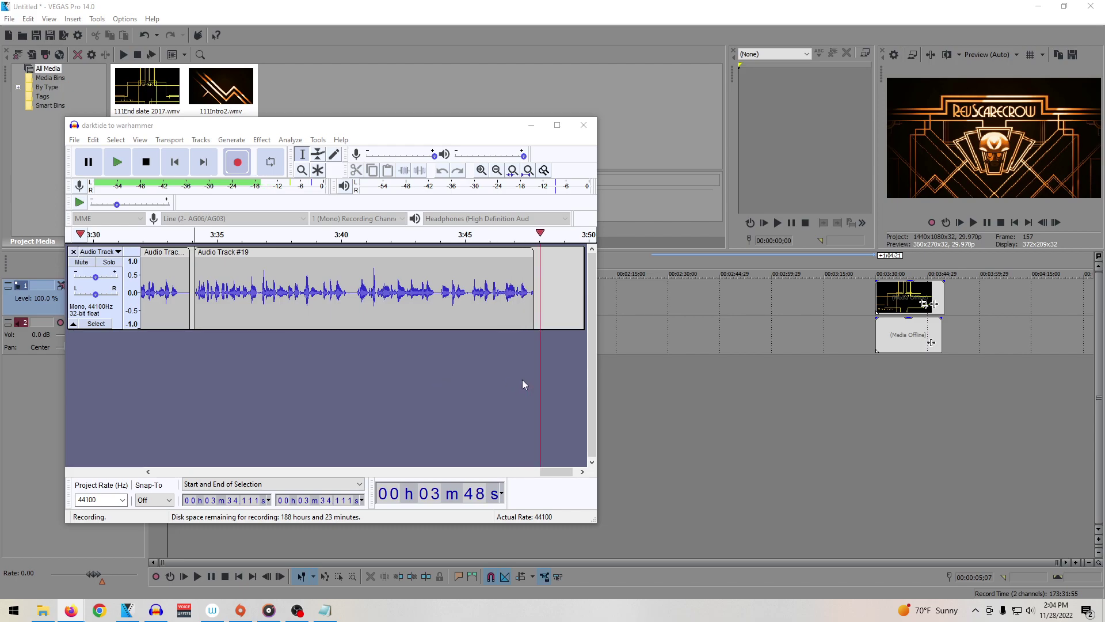
click(446, 353)
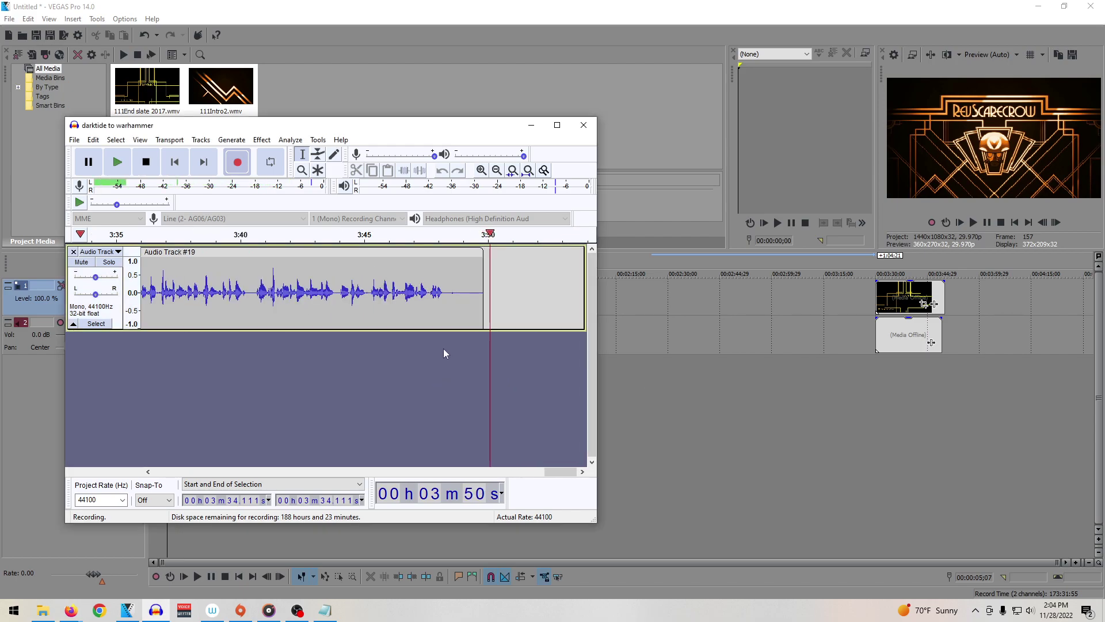
key(space)
click(71, 610)
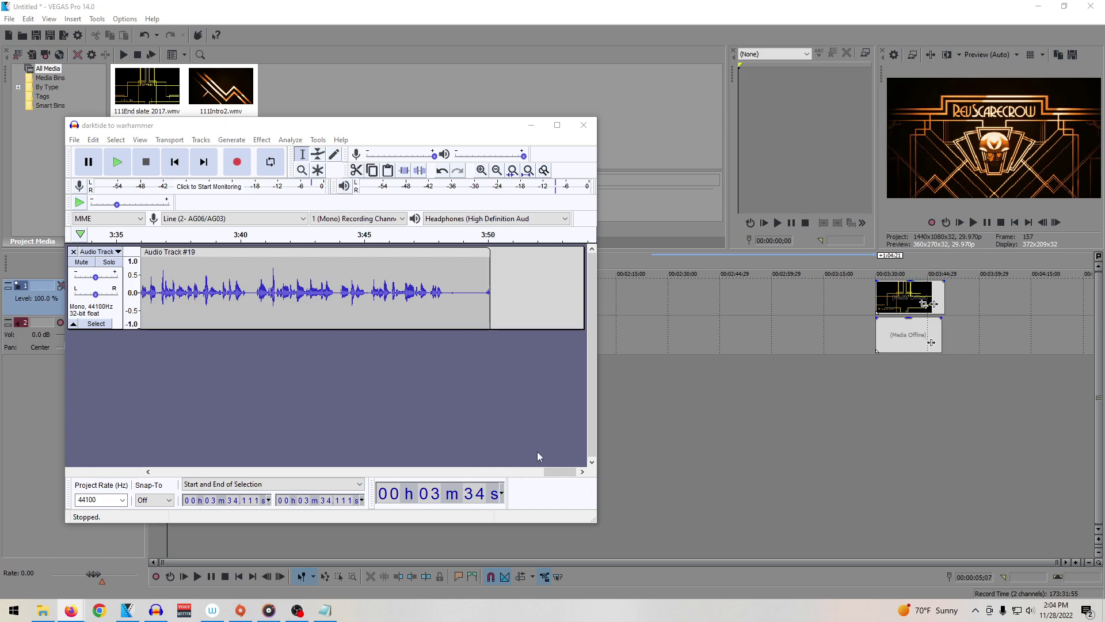
drag(505, 311, 447, 311)
key(Delete)
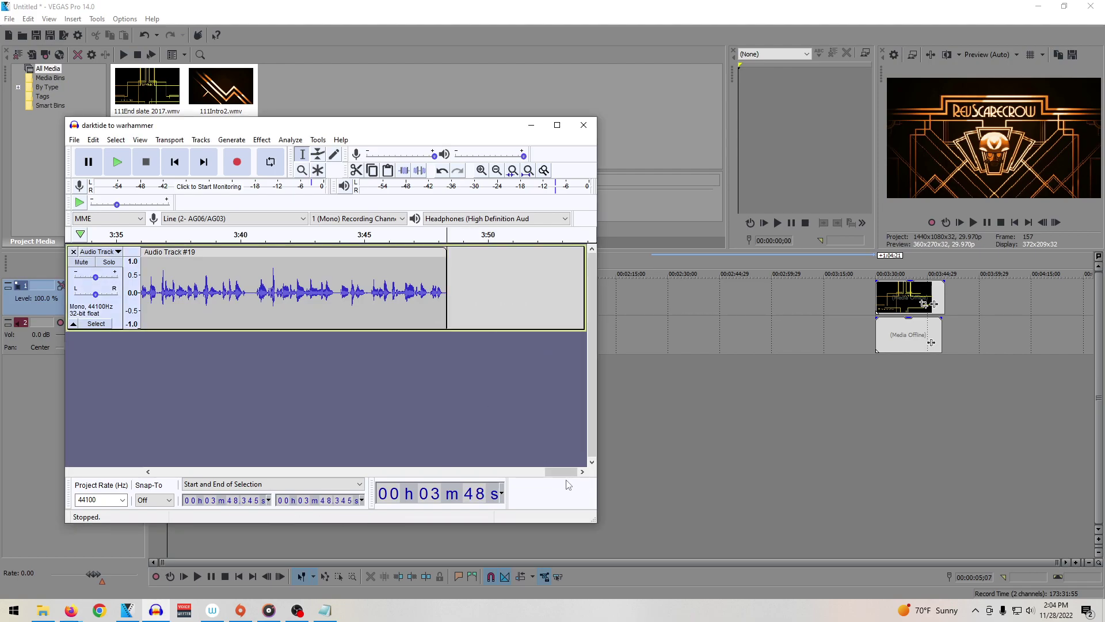
Step: Play back the newest take from about 3:34.25 to check it
drag(561, 474, 544, 467)
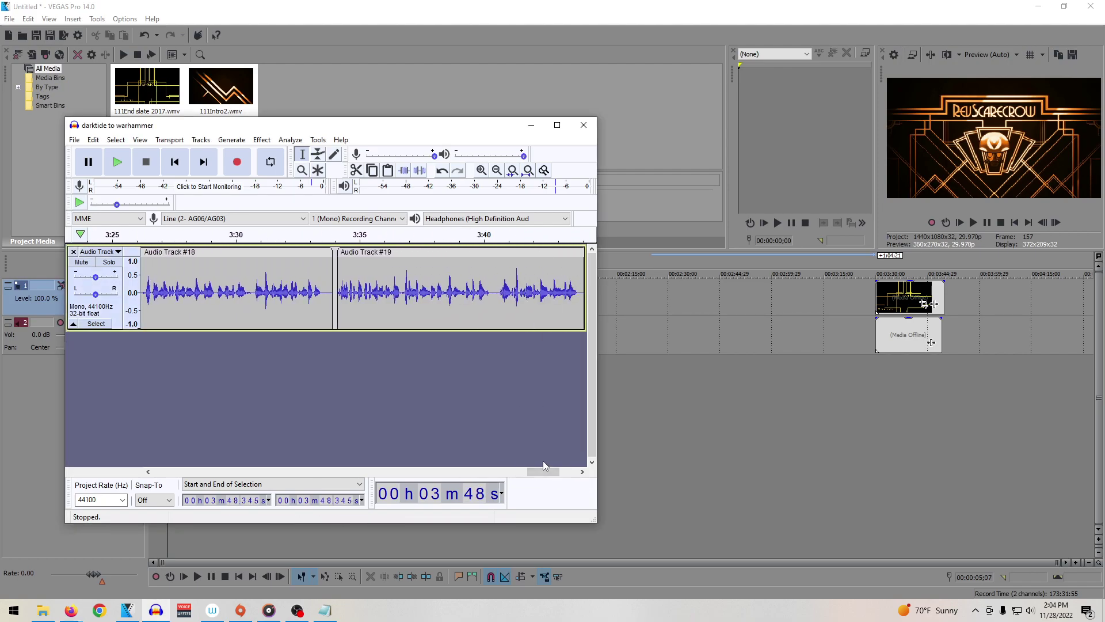
click(342, 275)
key(space)
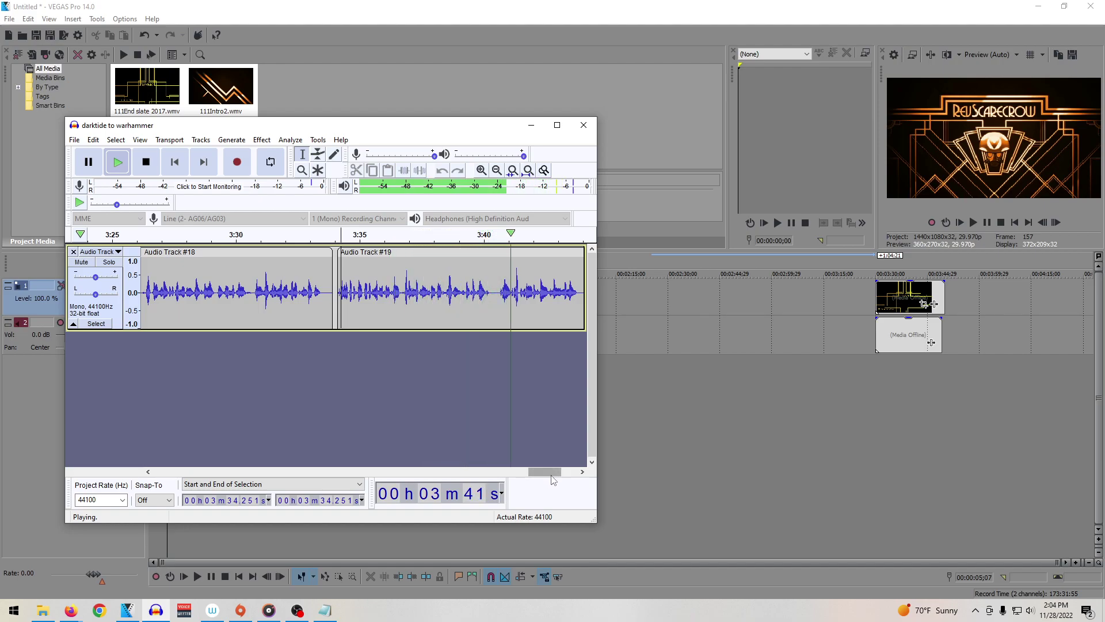
drag(552, 476, 557, 477)
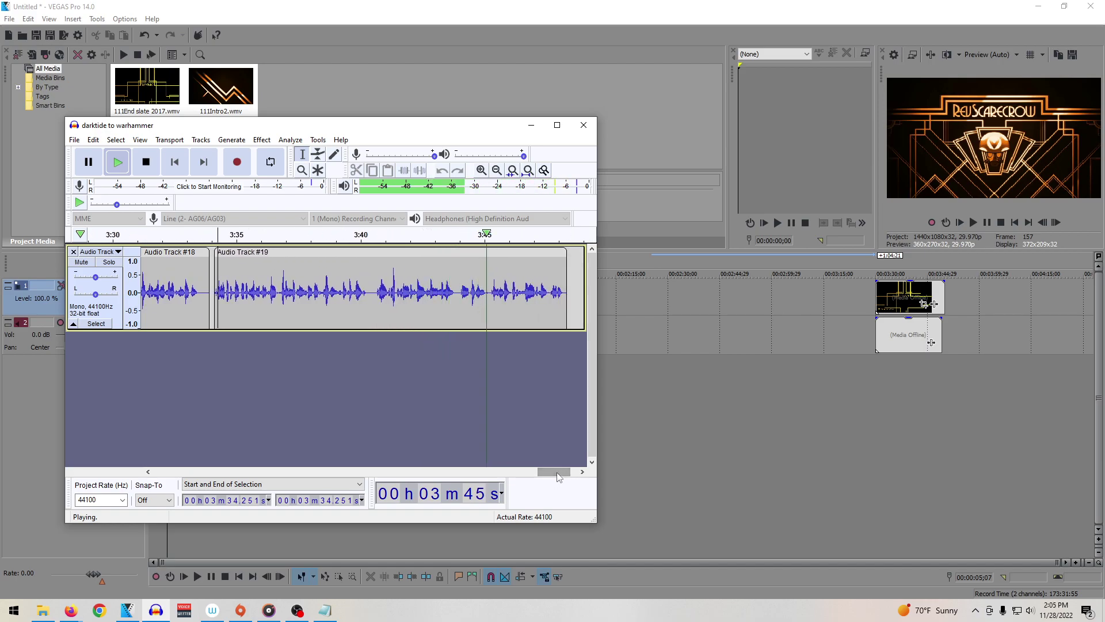
Step: Delete a short stretch of about 0.6 seconds from the last take, starting at about 3:43.84
click(456, 313)
drag(456, 312, 469, 320)
key(Delete)
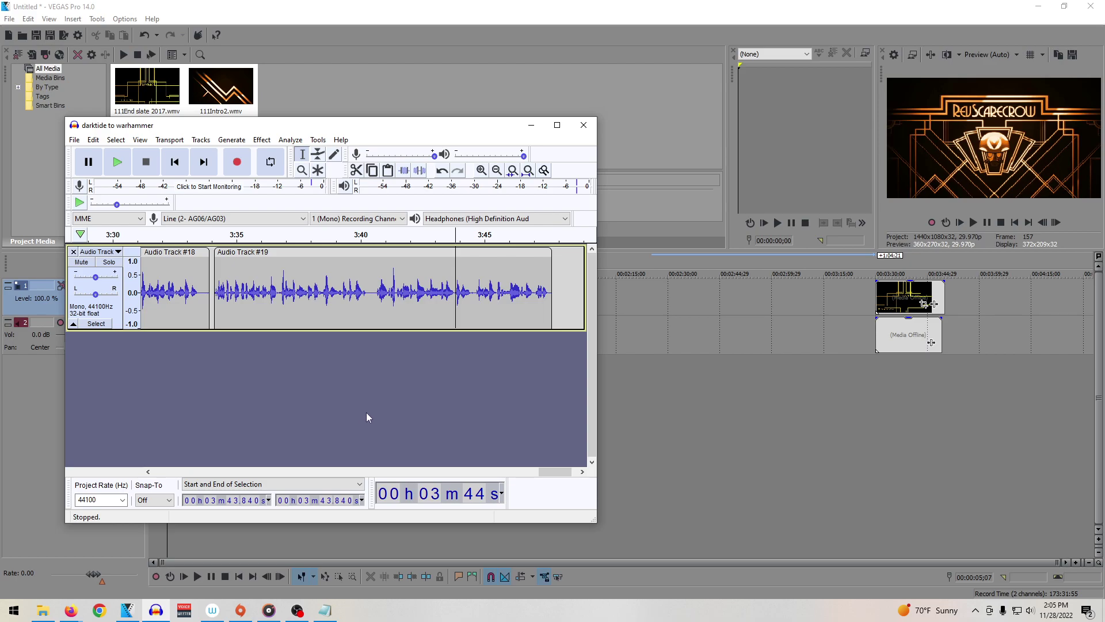
Step: Record the next voice take from 3:47.857 and delete its silent tail starting at about 4:02.56
click(555, 293)
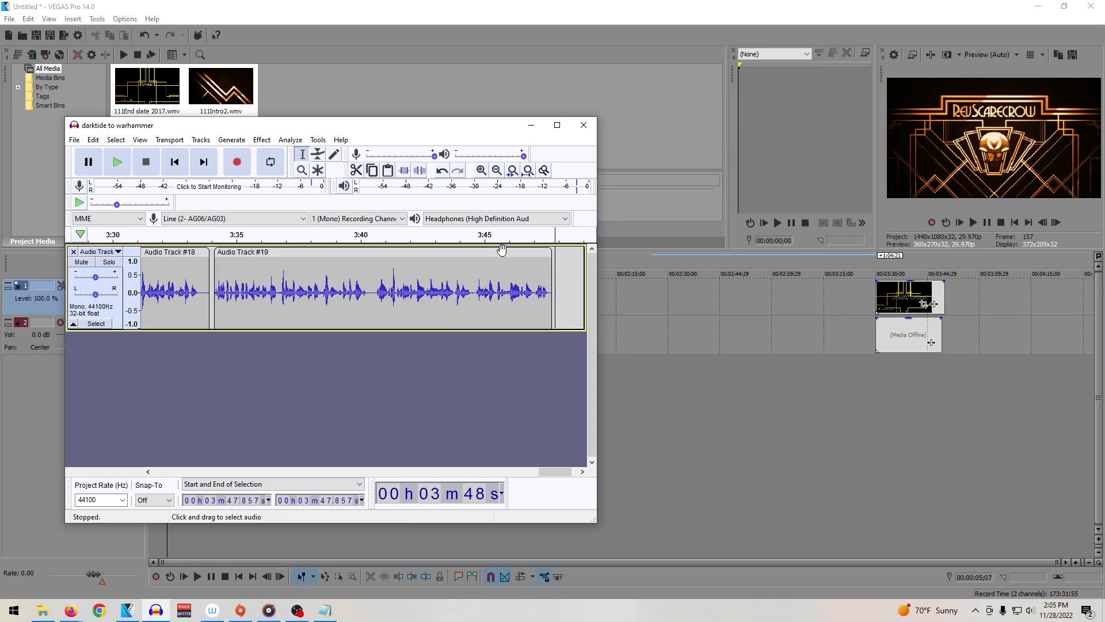
click(237, 162)
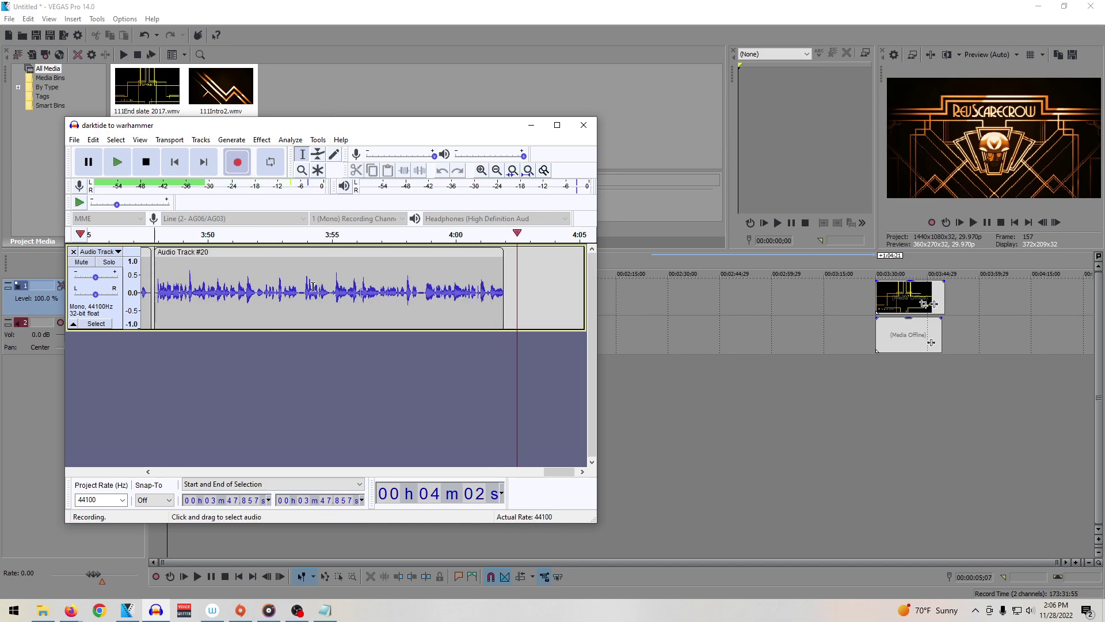
key(space)
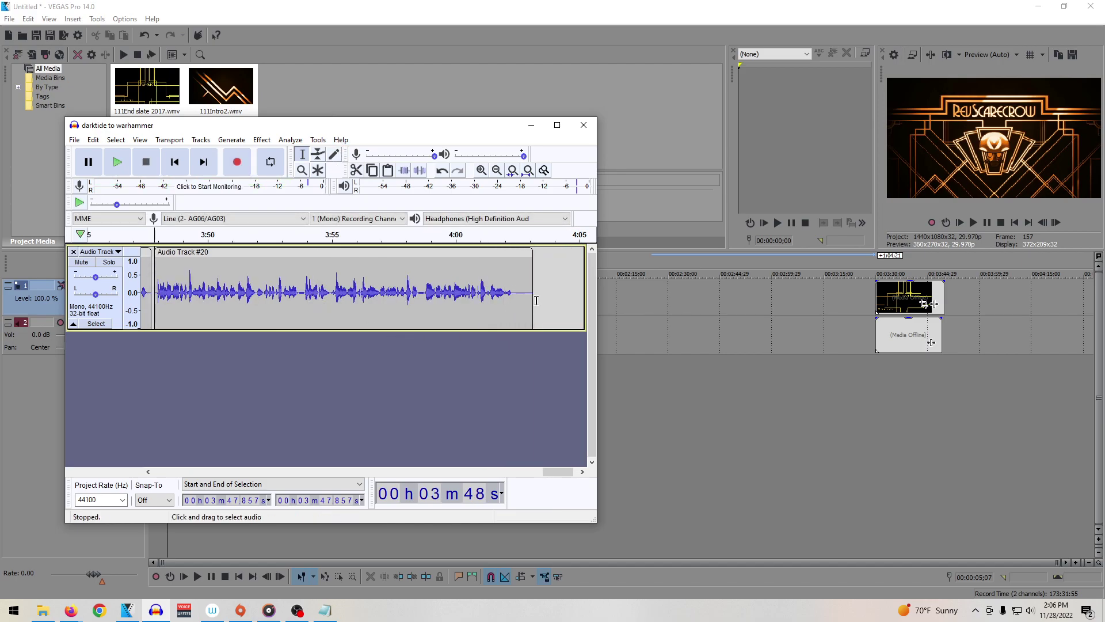
drag(519, 297, 534, 297)
key(Delete)
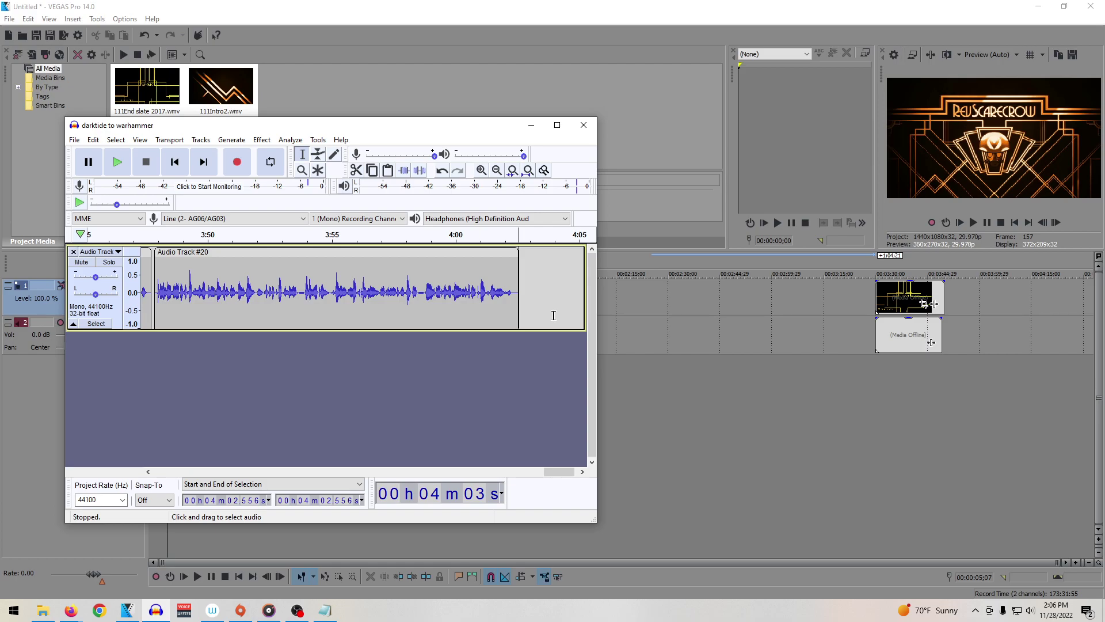
Step: Play back the second part of the newest take from about 3:53.34
key(alt+Tab)
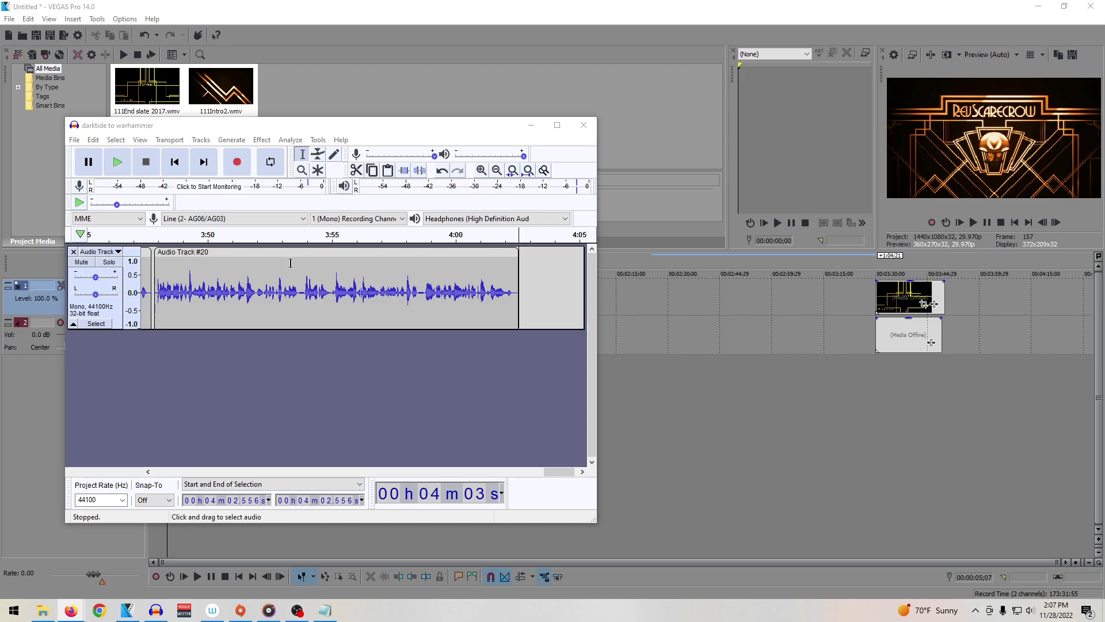
click(291, 262)
key(space)
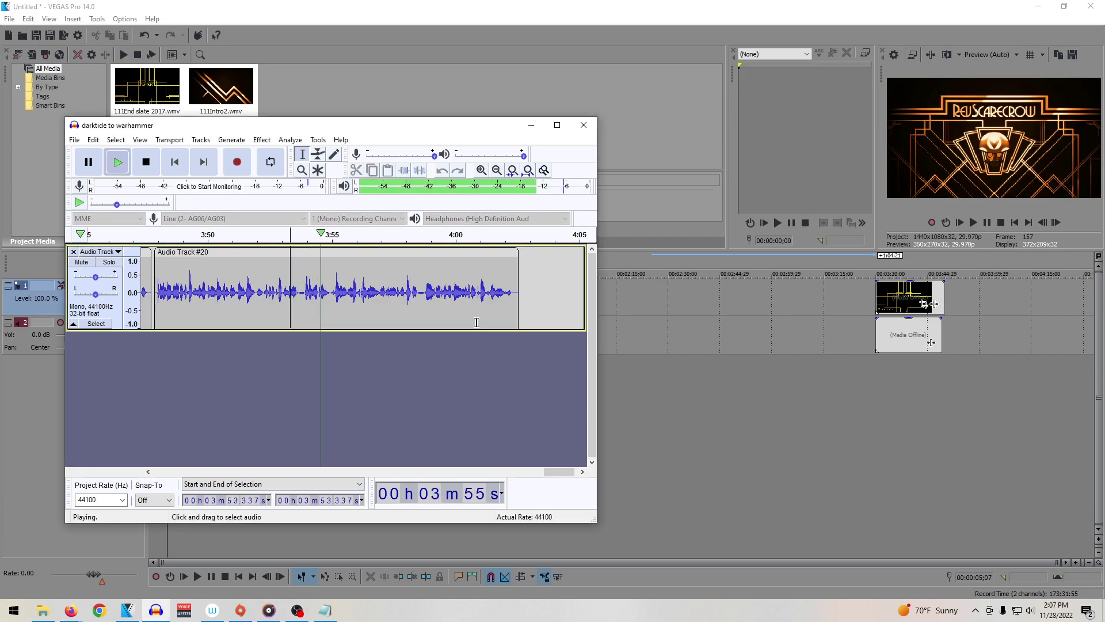
Step: Play back the end of the newest take from about 3:59.33, and place the cursor just after it at 4:02.718
click(523, 287)
click(522, 283)
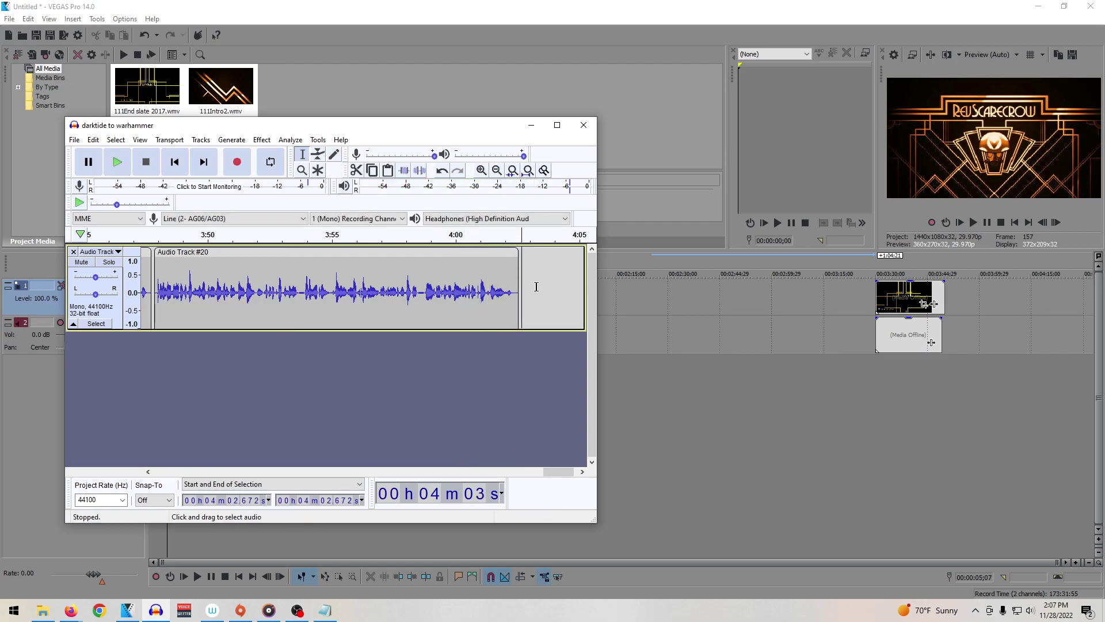
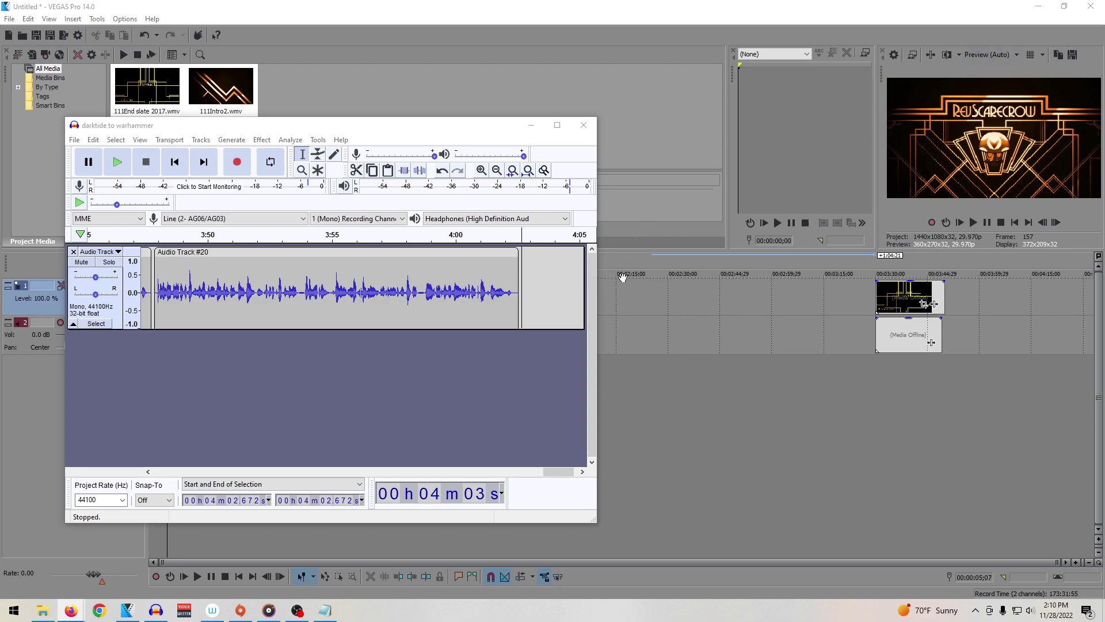
click(438, 286)
key(space)
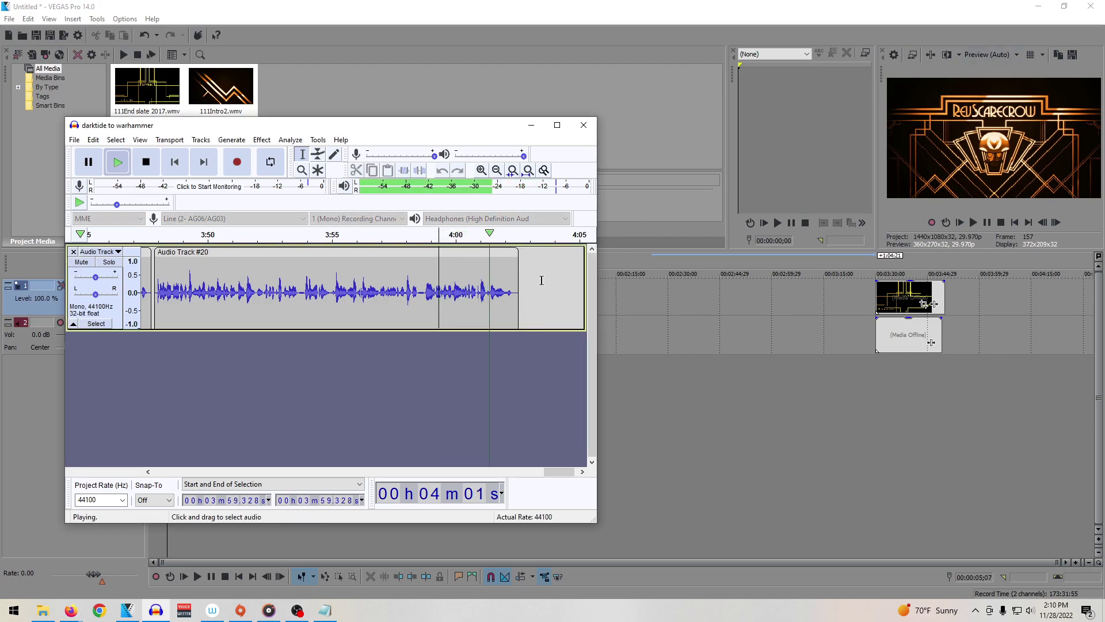
click(523, 276)
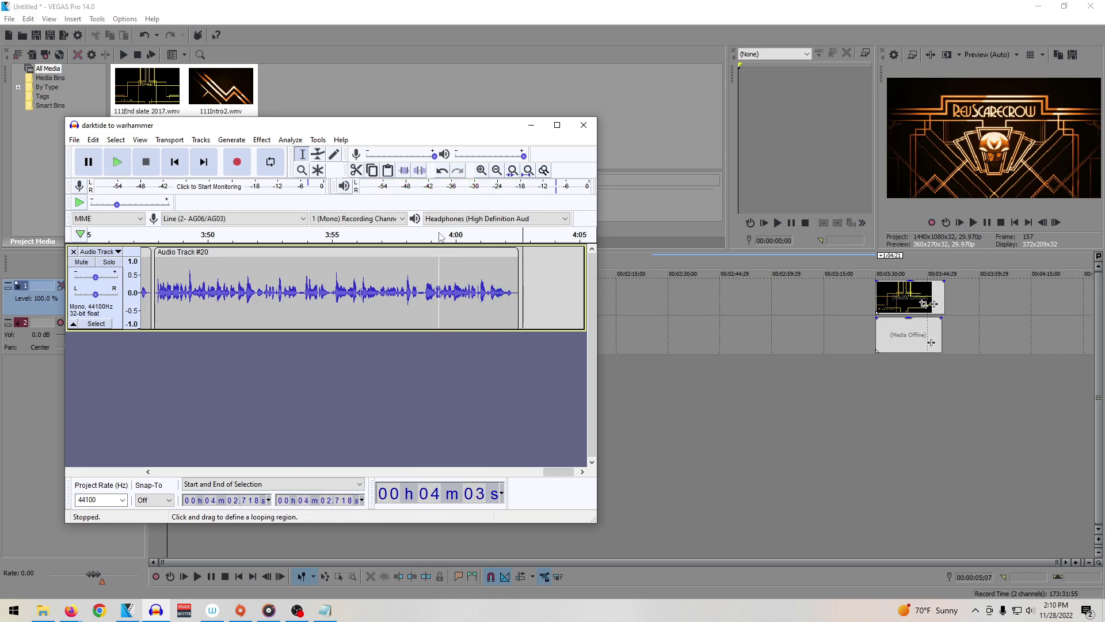
click(241, 166)
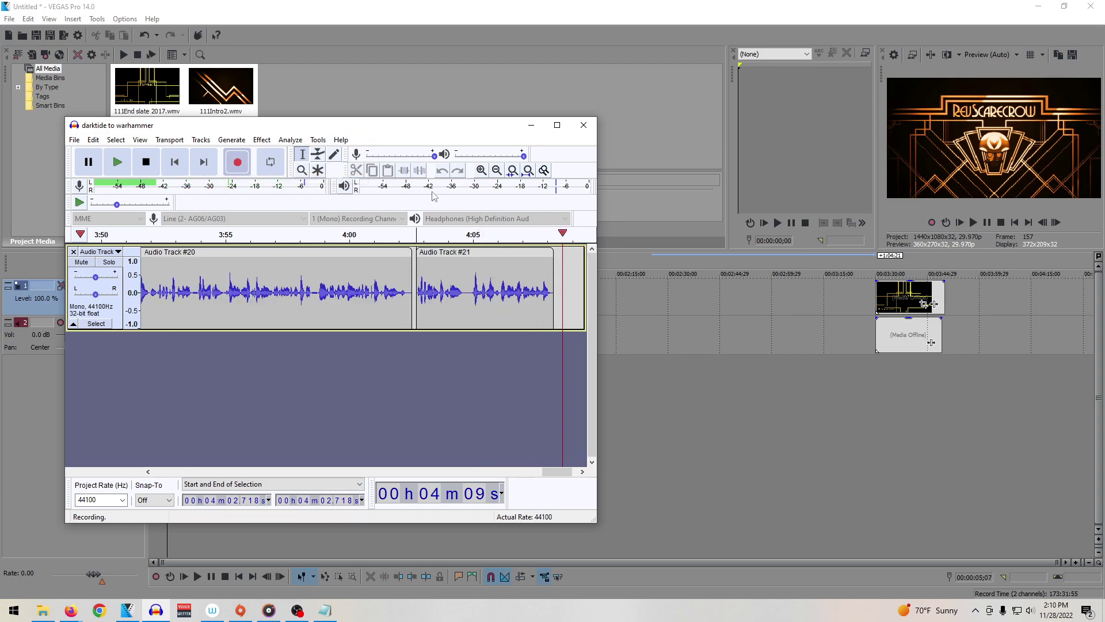
key(space)
double_click(420, 259)
key(Delete)
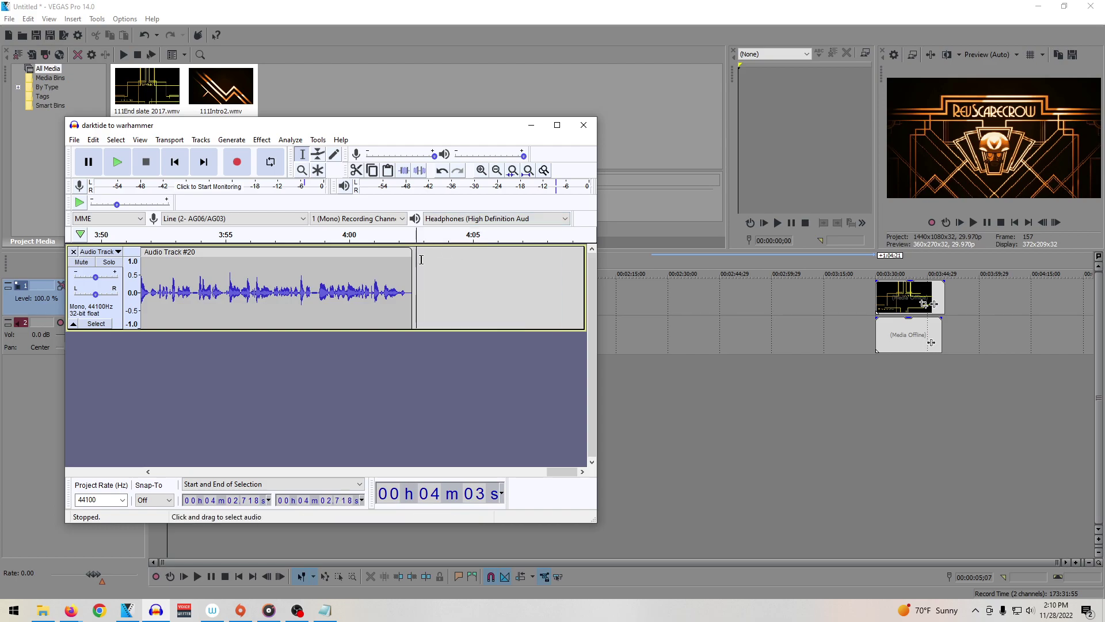
Step: Record the next voice take from 4:02.718 and delete its end starting at about 4:19.46
click(248, 162)
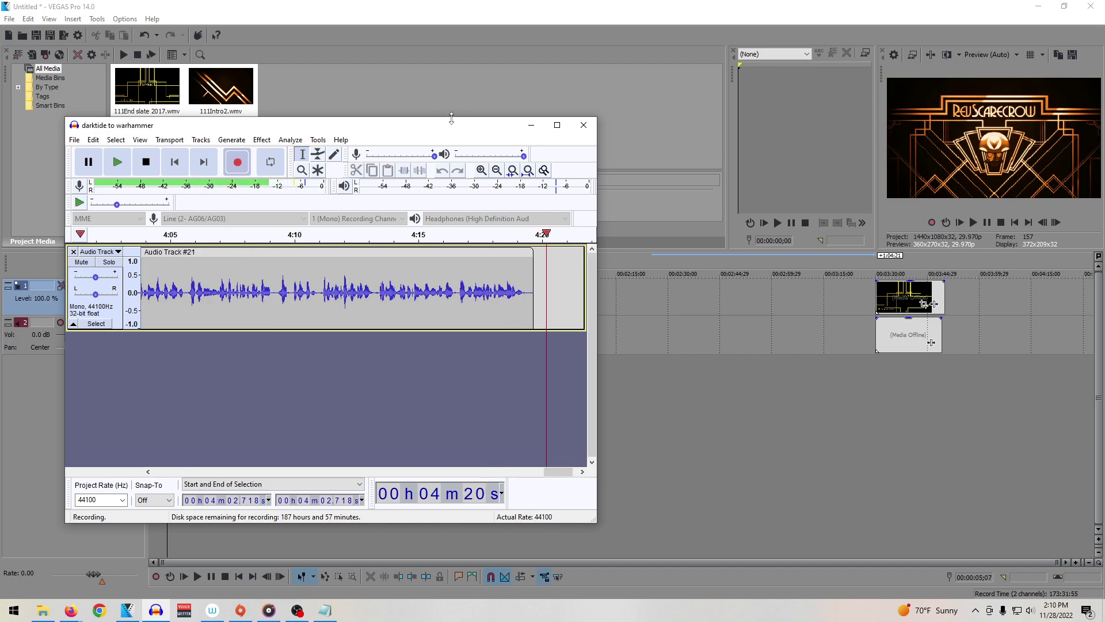
key(space)
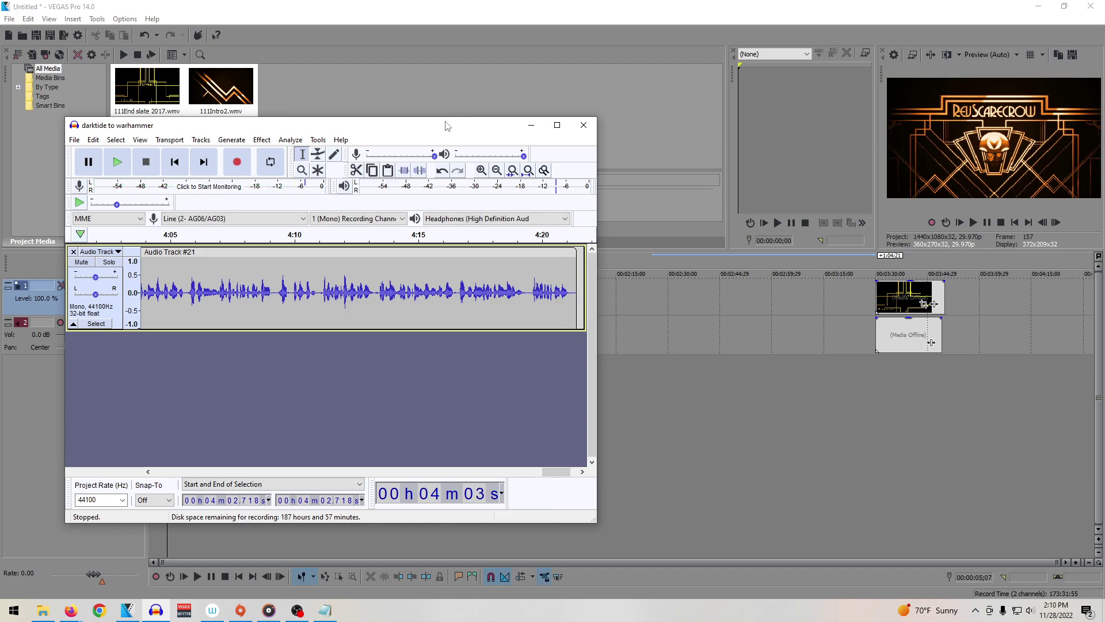
drag(528, 299, 579, 286)
key(Delete)
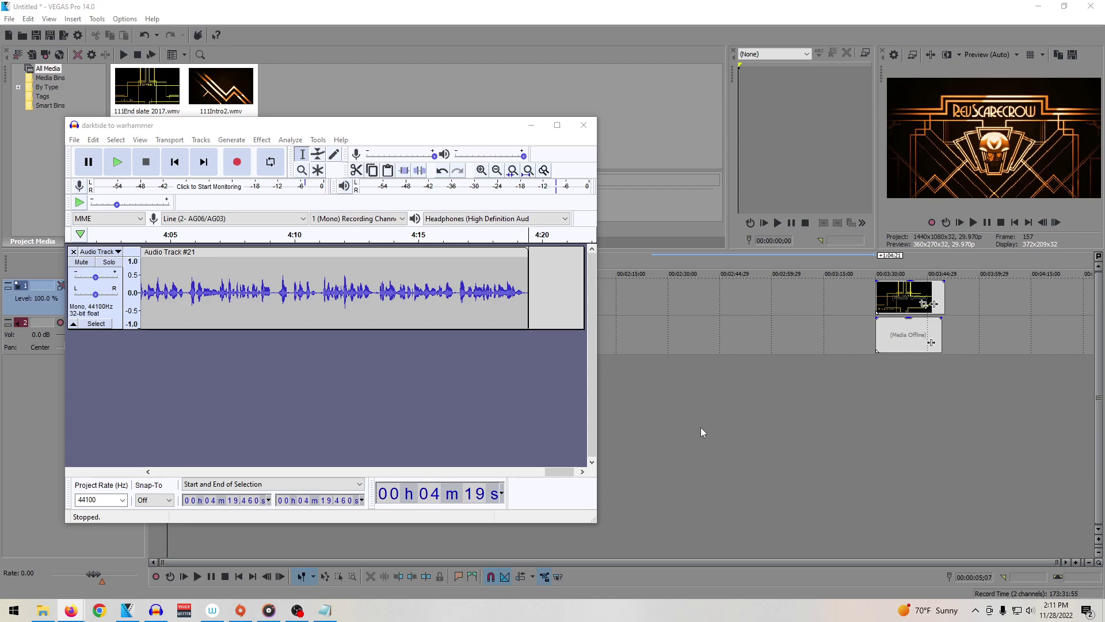
Step: Play back the end of the newest take from about 4:15.98
click(443, 288)
key(space)
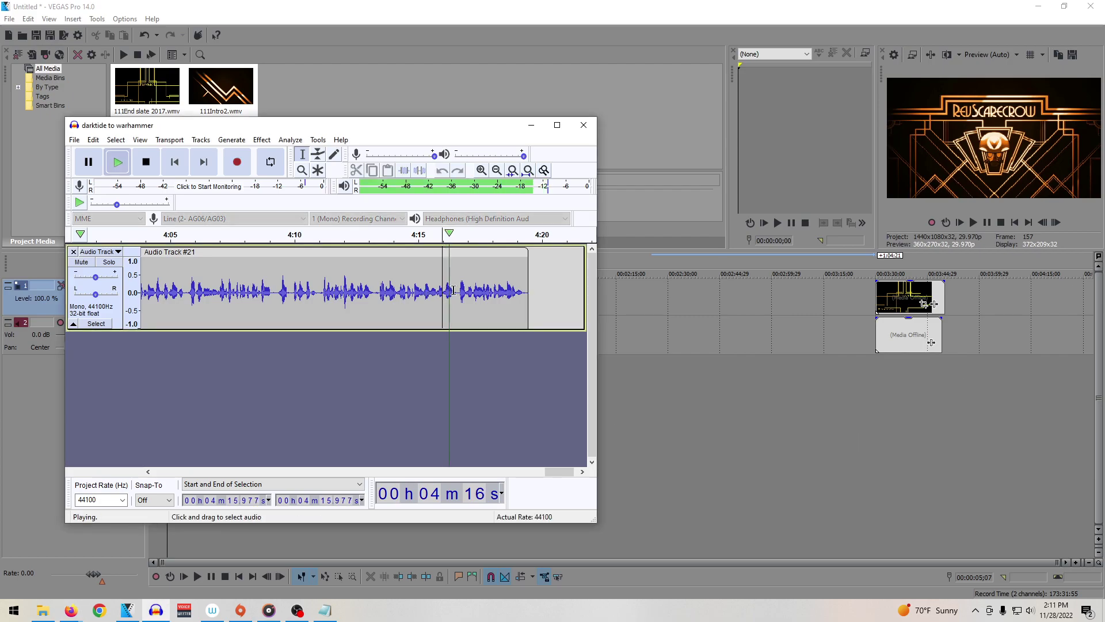
Step: Record the next voice take from 4:19.576 and delete its tail starting at about 4:32.35
click(532, 276)
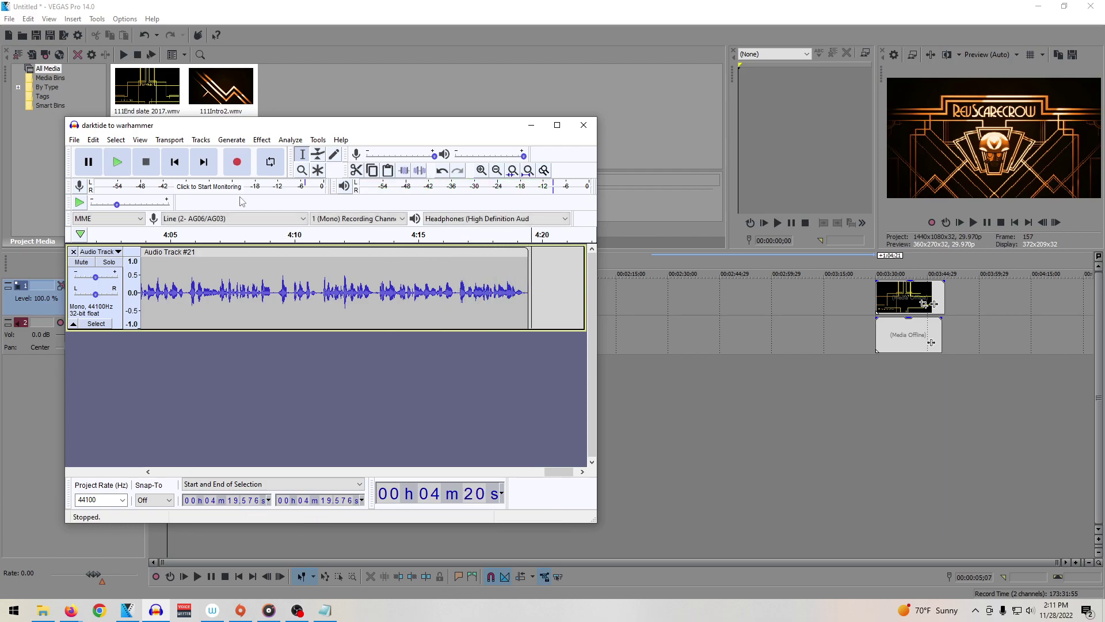
click(237, 164)
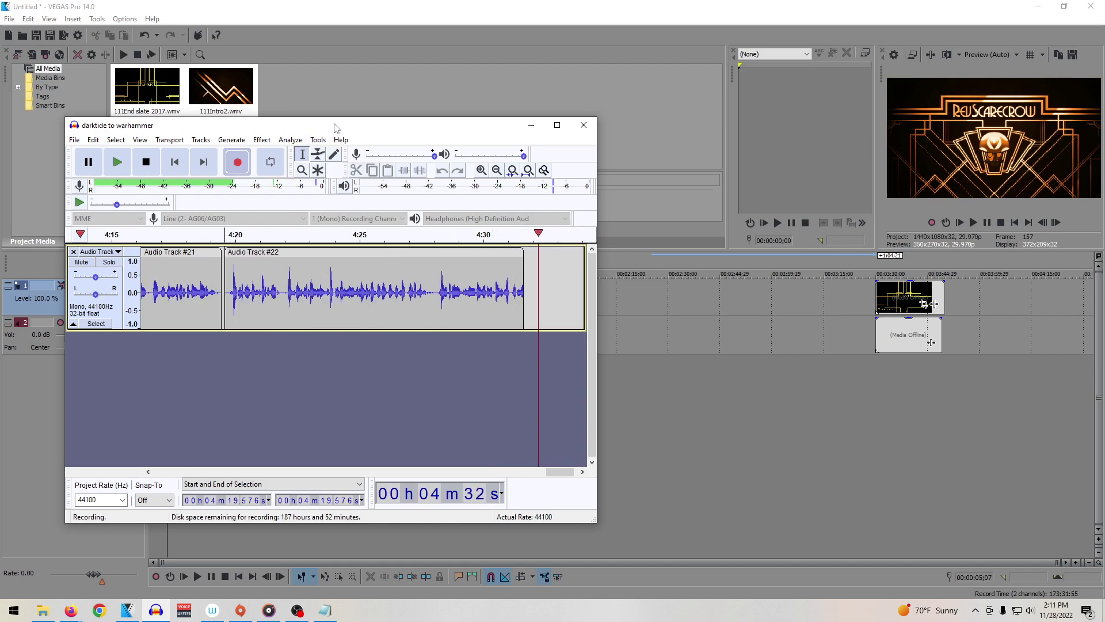
key(space)
drag(541, 277, 555, 276)
key(Escape)
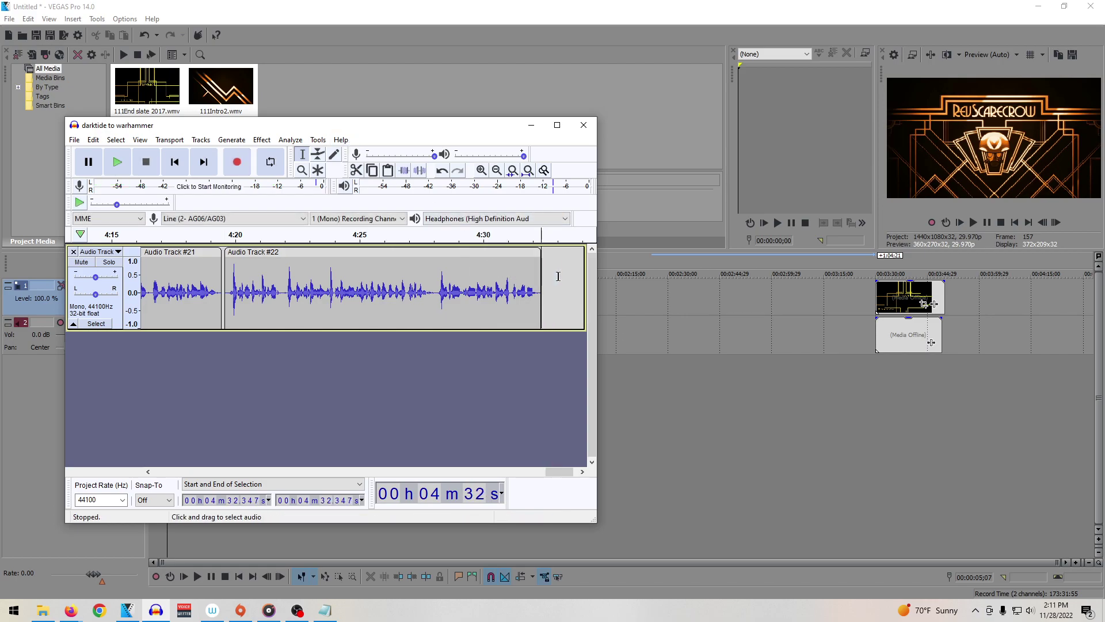
Step: Record the next voice take from 4:32.509 and delete its end starting at about 4:42.96
click(546, 281)
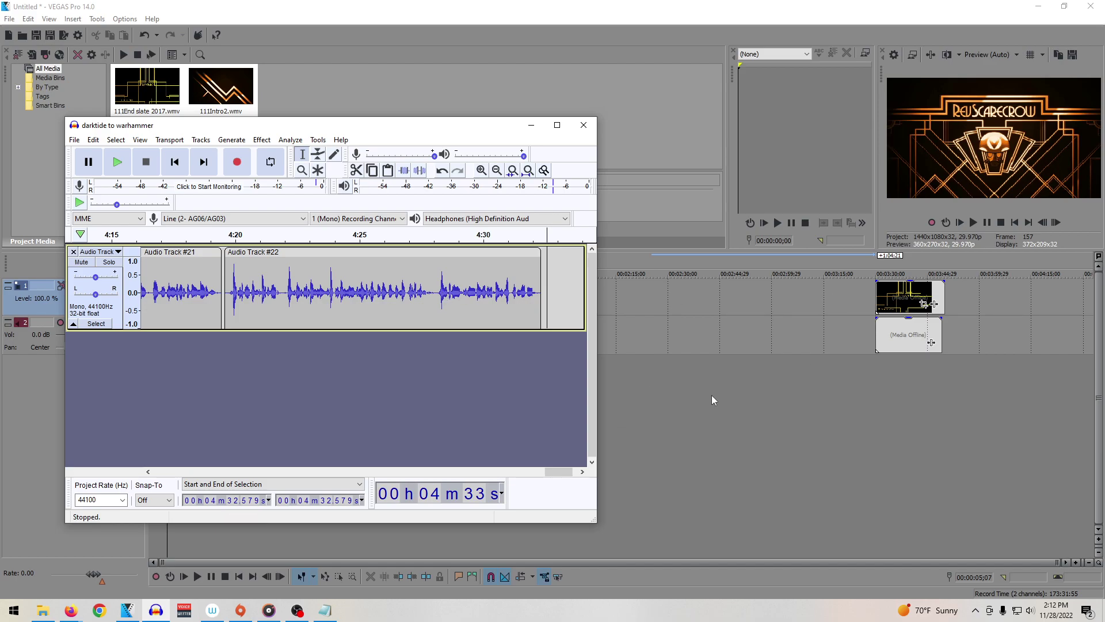
click(545, 288)
click(244, 160)
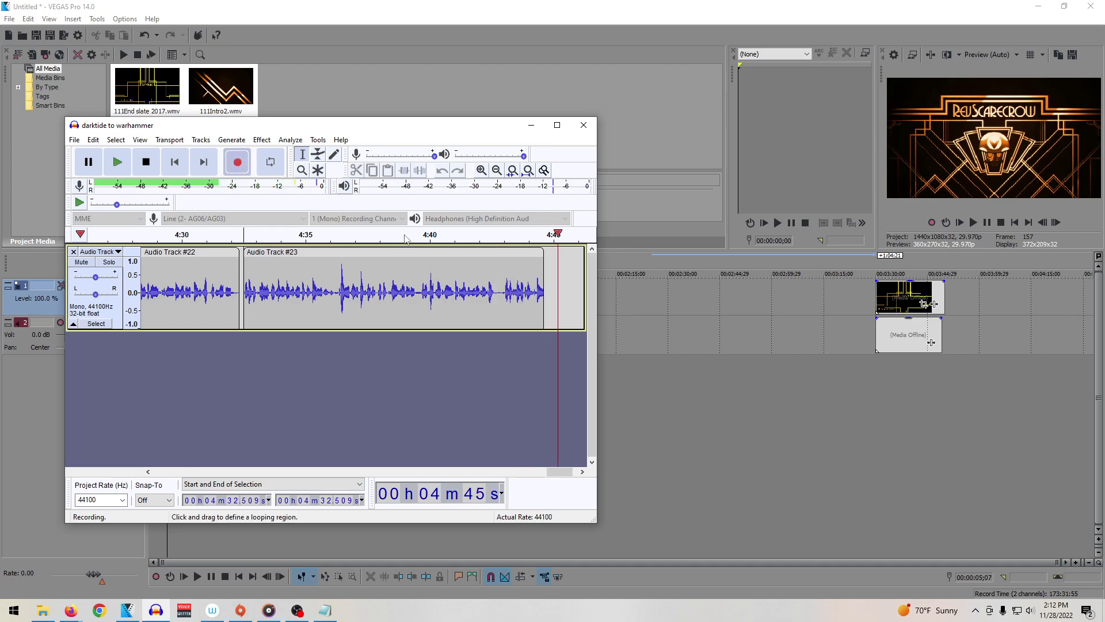
key(space)
drag(502, 300, 566, 300)
key(Delete)
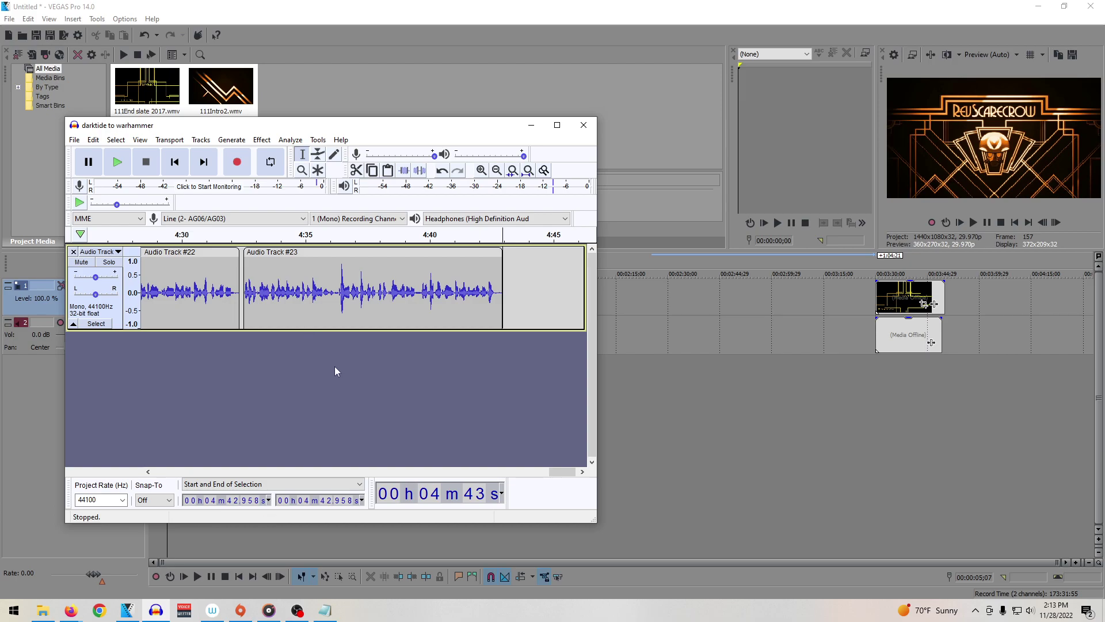
Step: Play back the newest take from about 4:33.39, and place the cursor just after its end at 4:43.144
drag(563, 473, 552, 475)
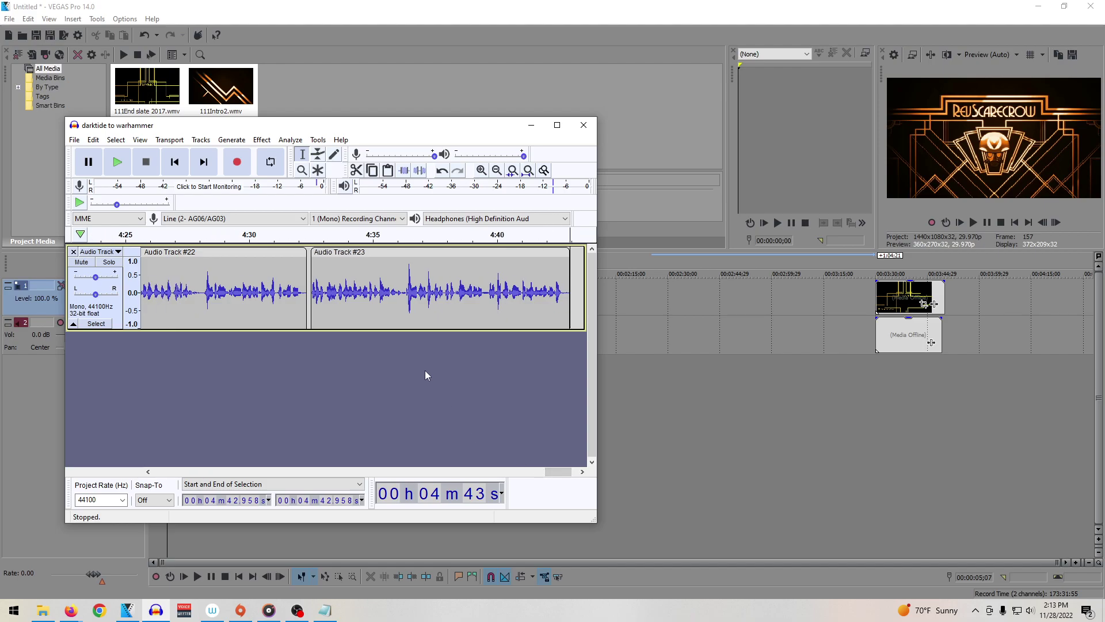
click(332, 294)
key(space)
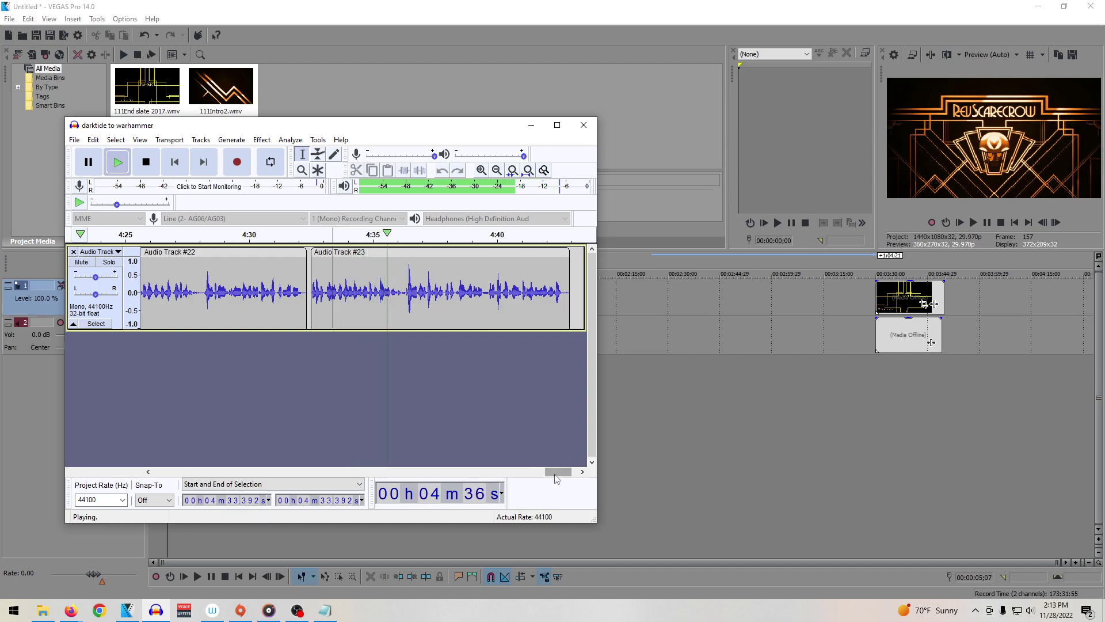
click(575, 299)
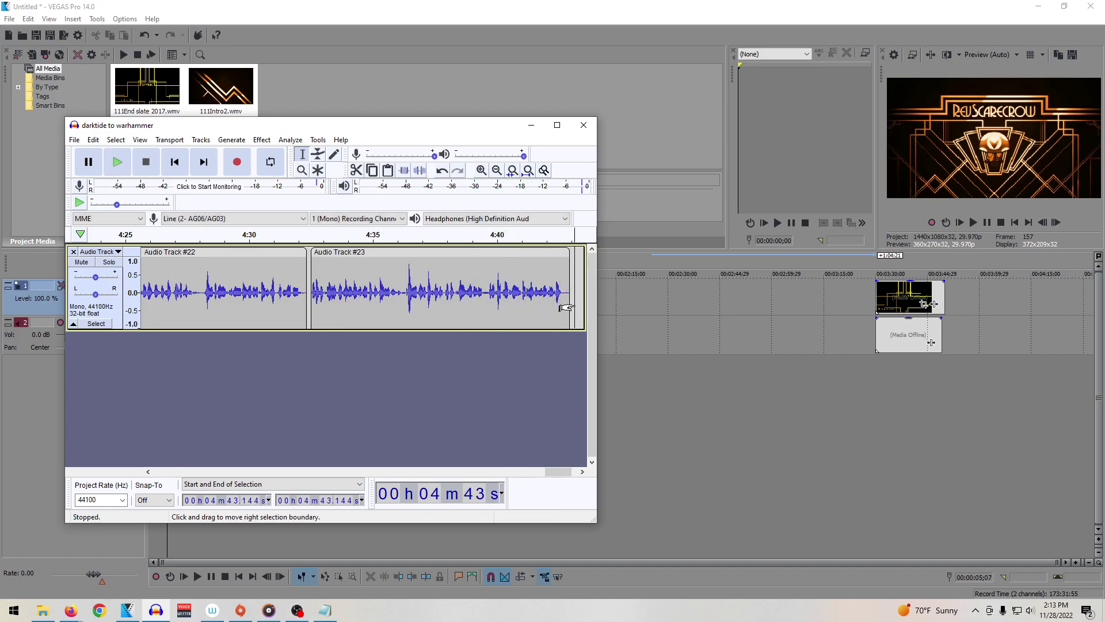
click(237, 162)
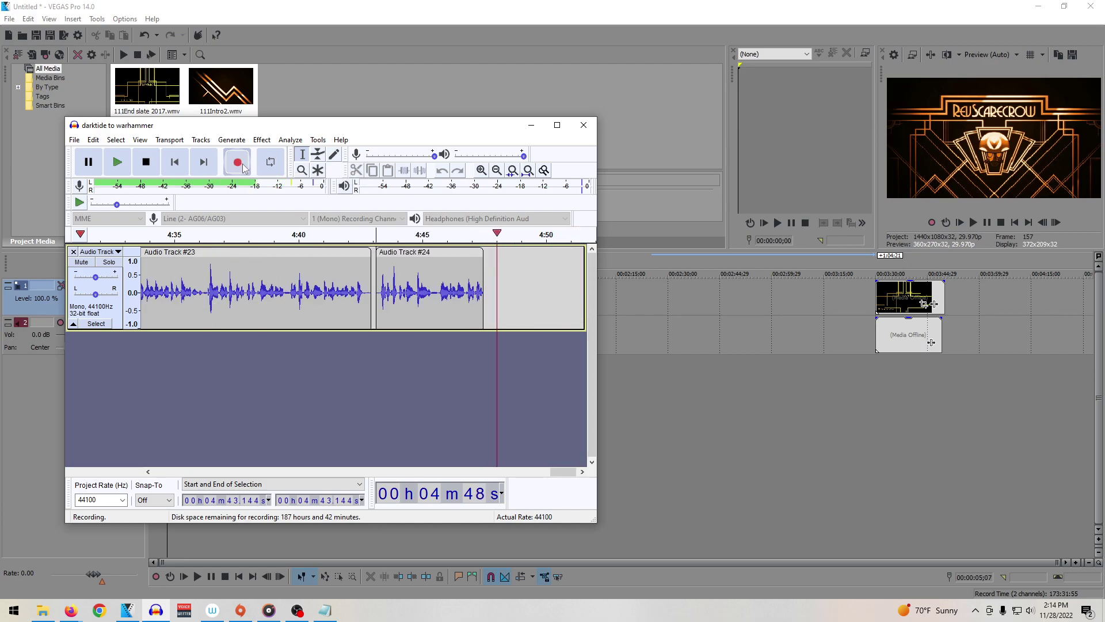
key(space)
key(Delete)
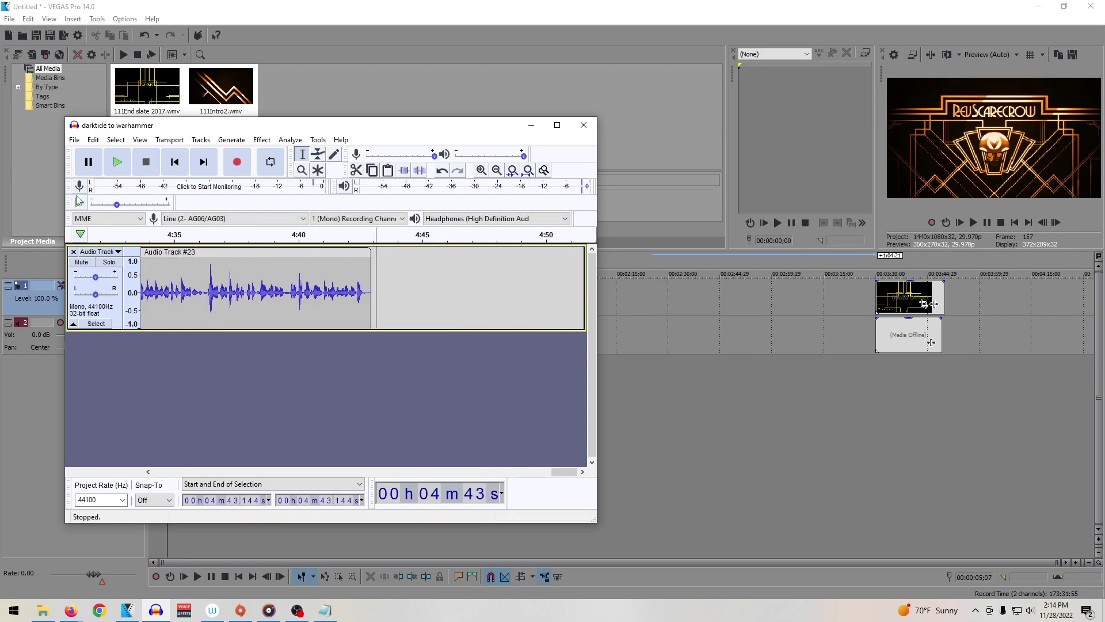
Step: Record the next voice take from 4:43.144 and place the cursor just after its end at 4:53.222
click(229, 163)
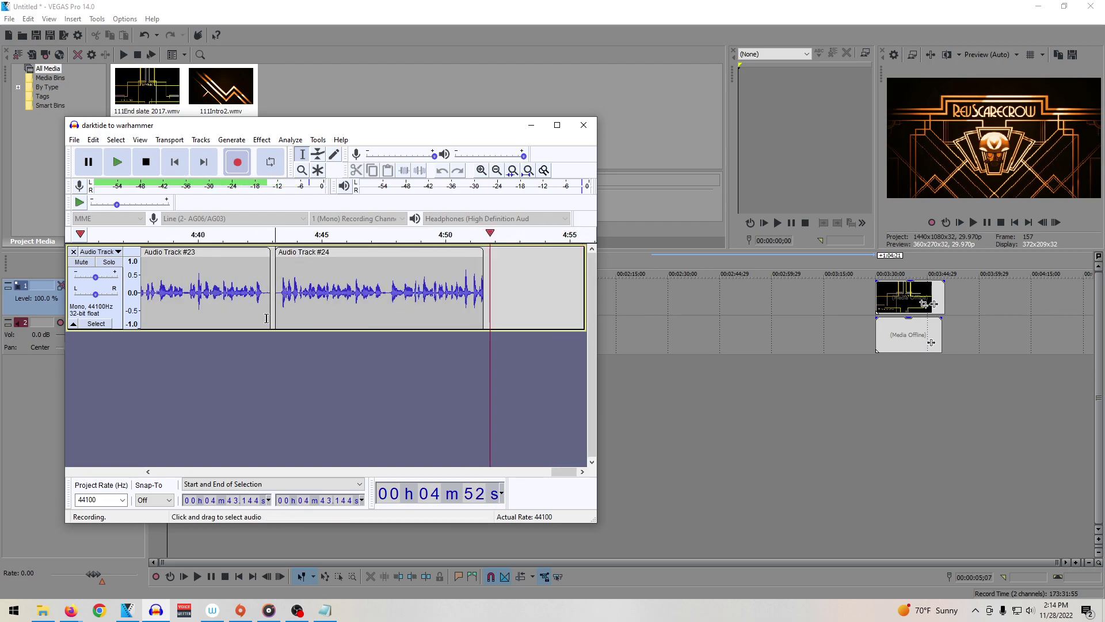
key(space)
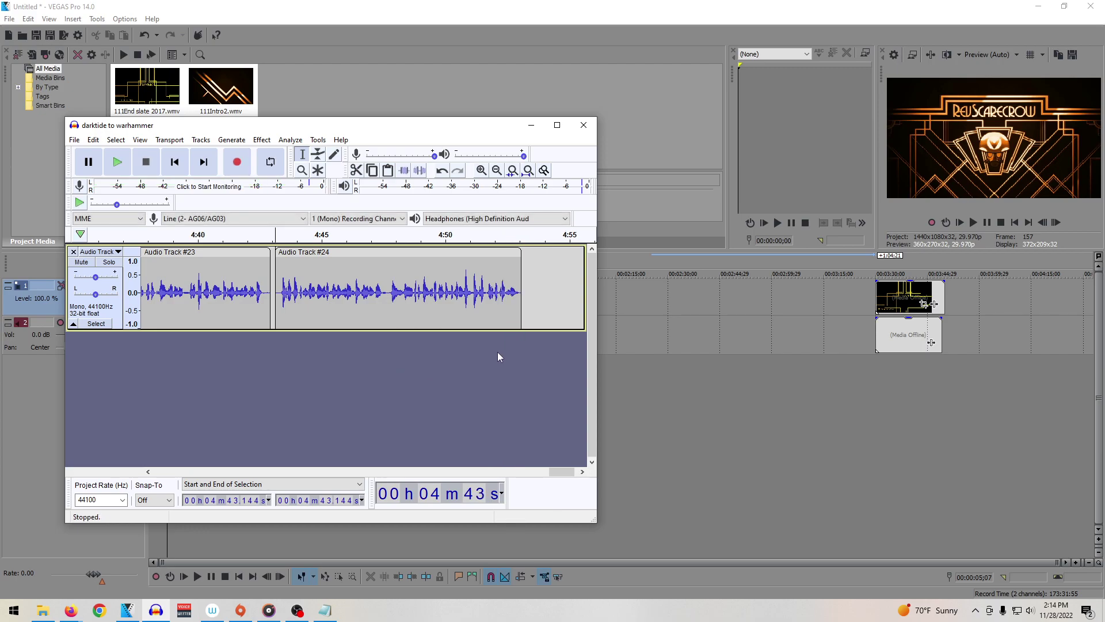
click(526, 281)
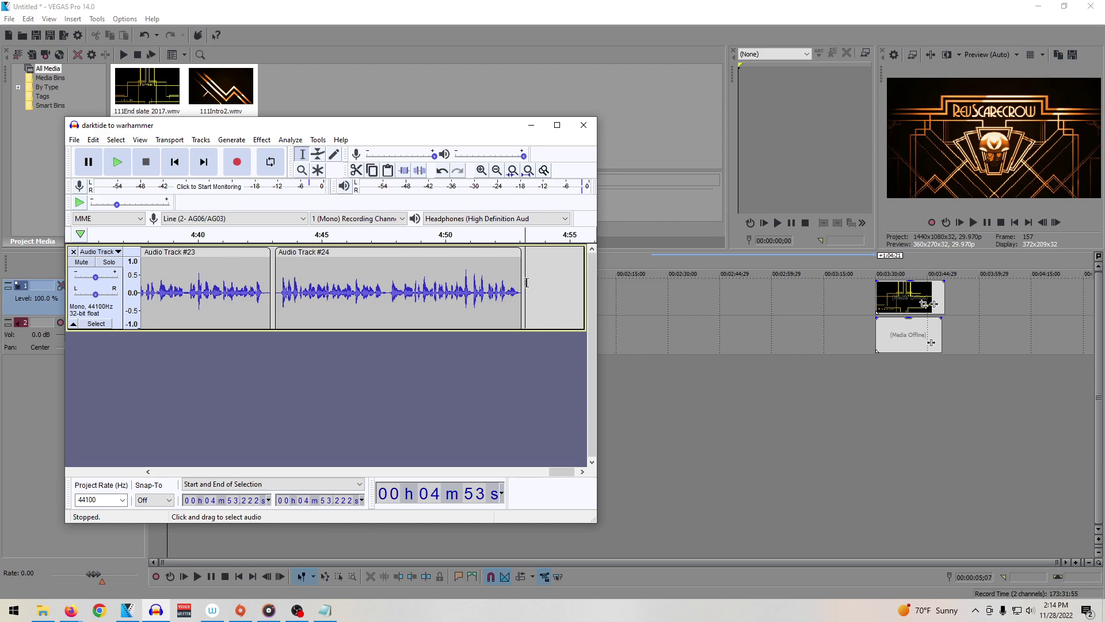
click(237, 163)
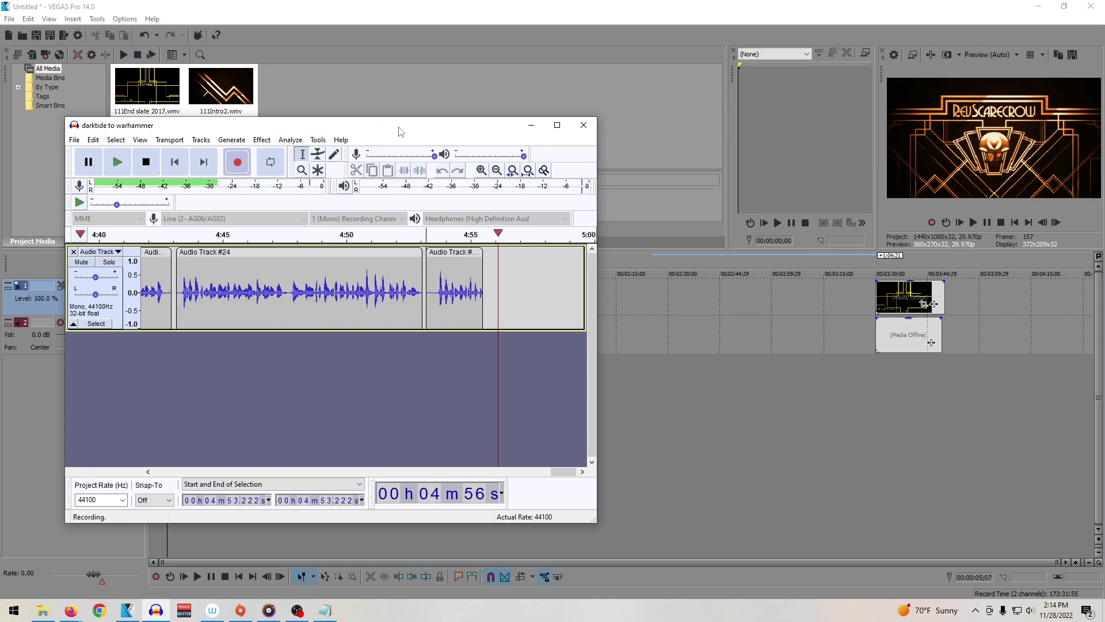
key(space)
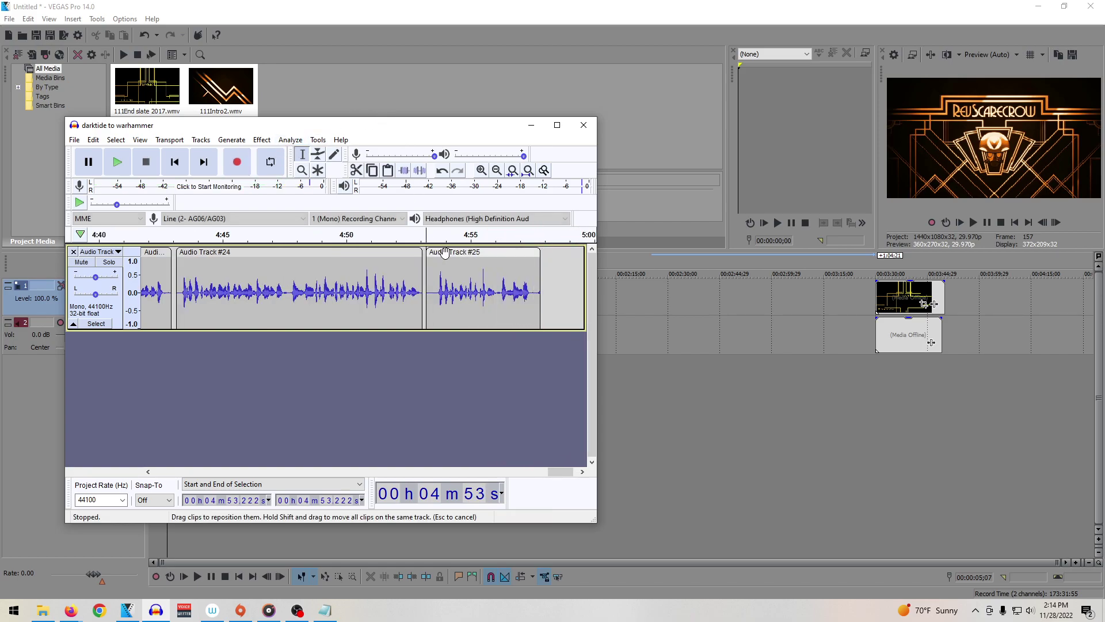
click(460, 254)
key(Delete)
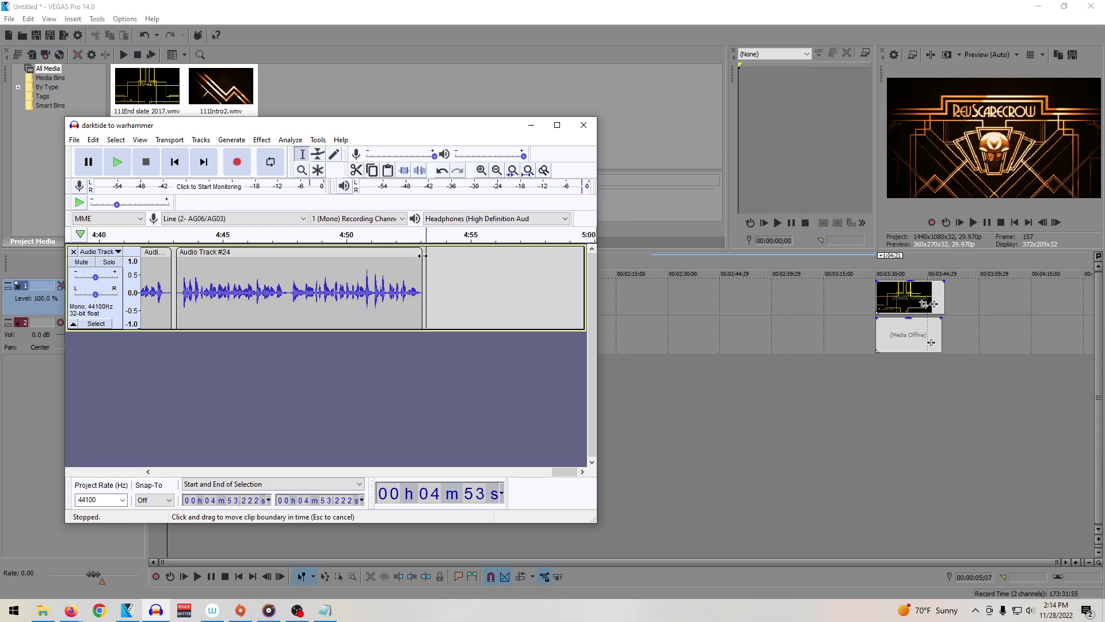
Step: Record the next voice take from 4:53.222 and place the cursor just after its end at 5:03.462
click(238, 163)
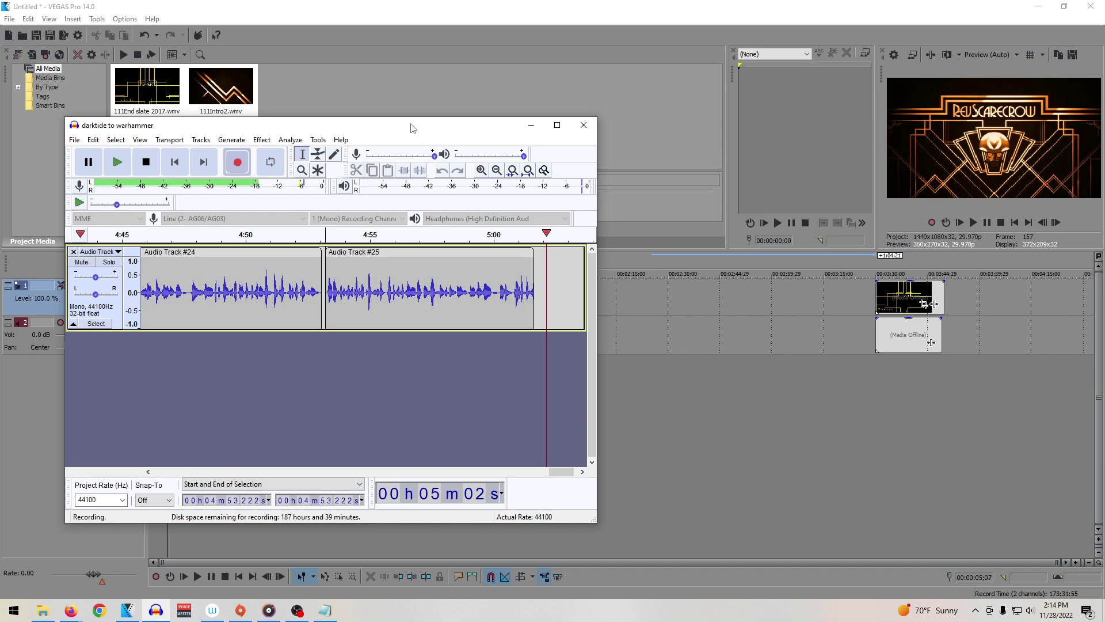
key(space)
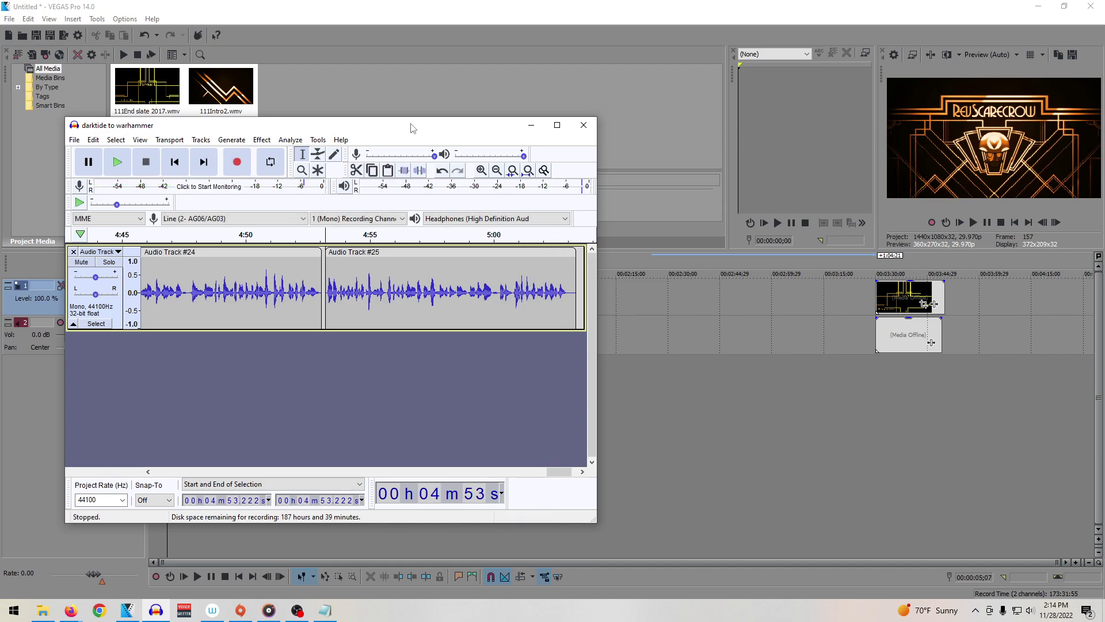
click(578, 274)
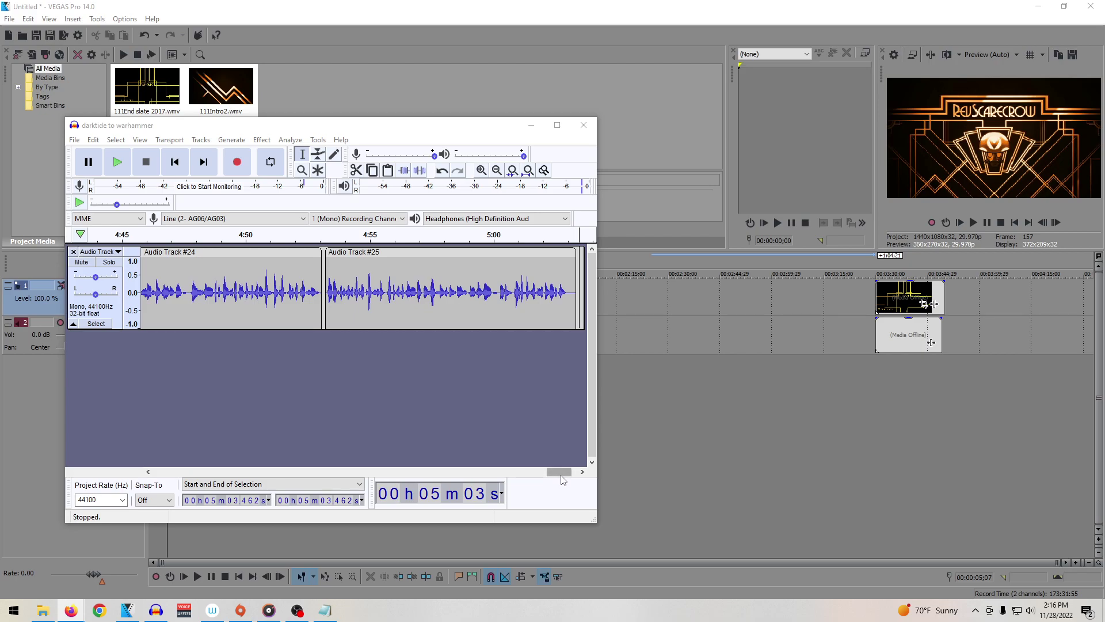
Step: Play back the earlier take that starts at 4:32.509, beginning from about 4:36.92
drag(563, 479, 541, 479)
click(323, 297)
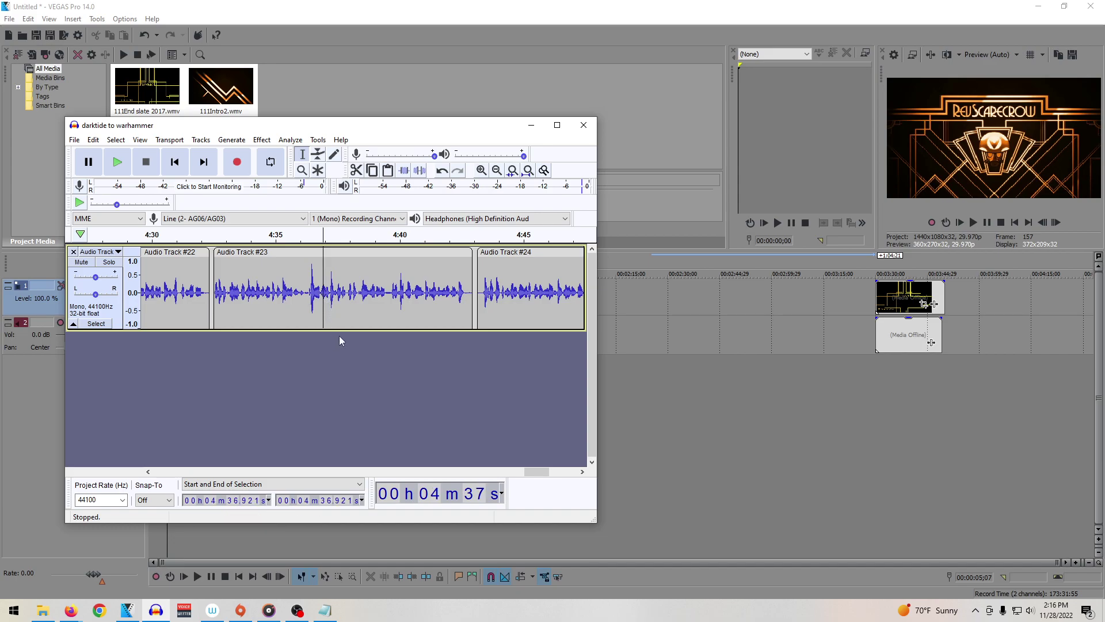
key(space)
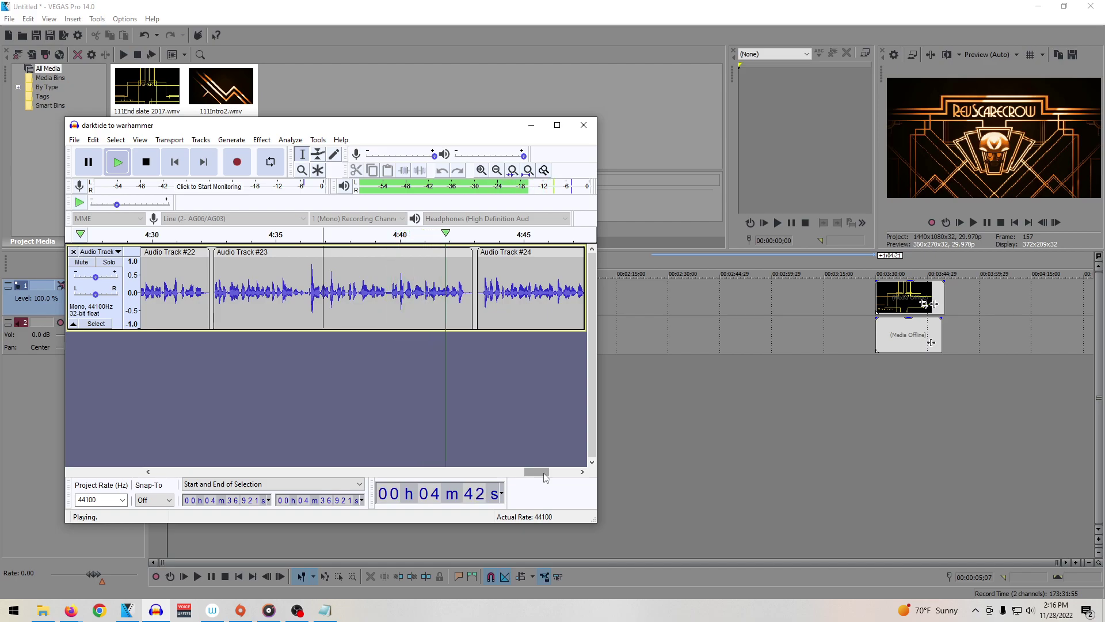
key(space)
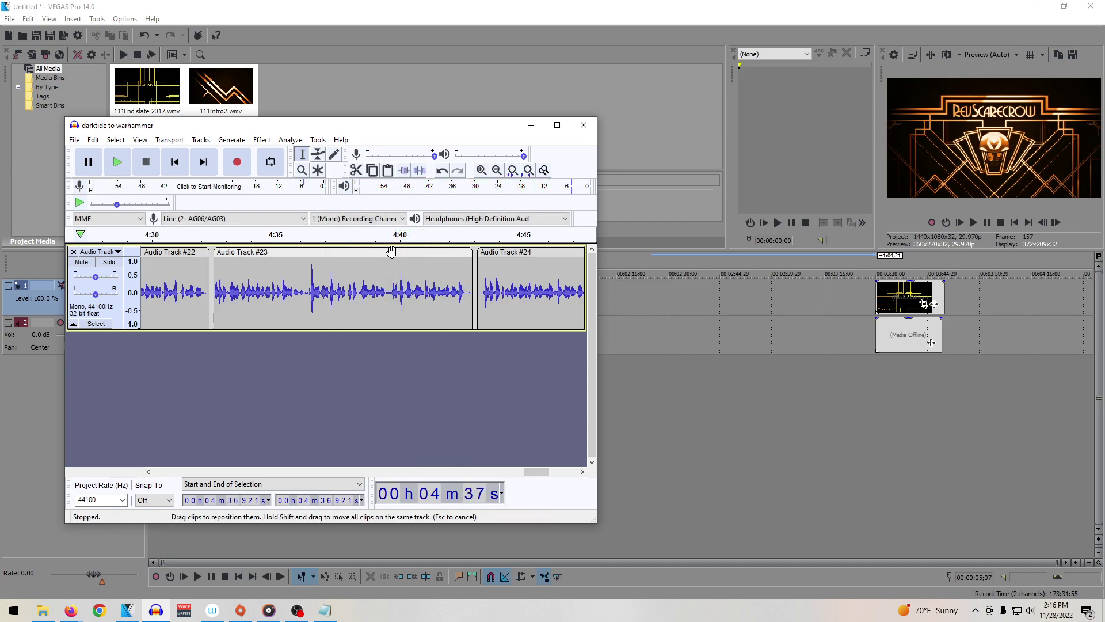
click(390, 252)
click(530, 252)
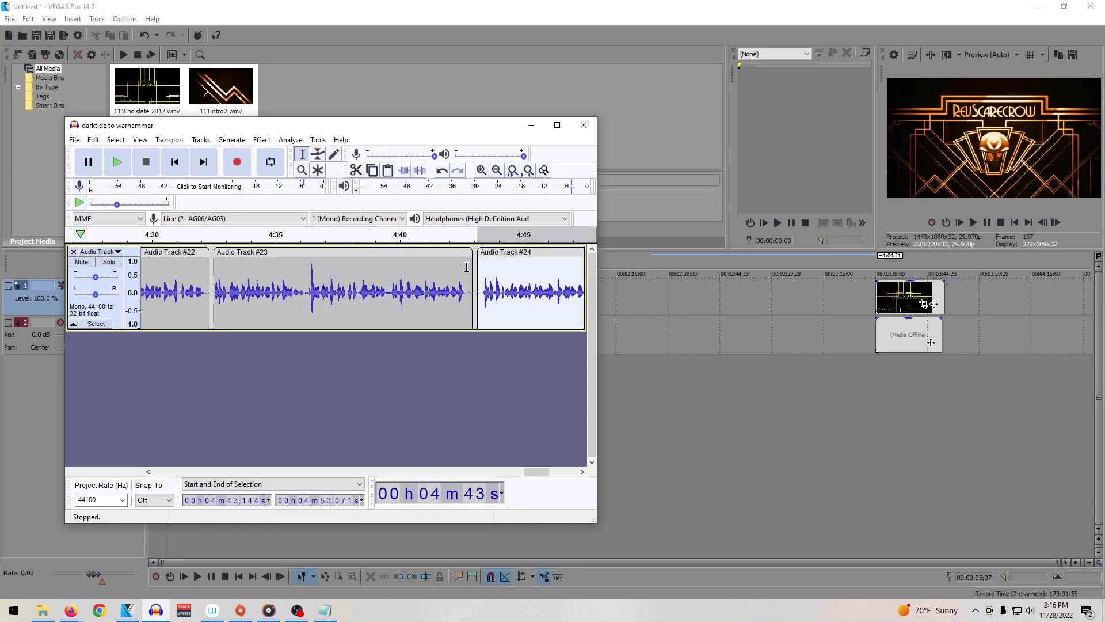
click(374, 253)
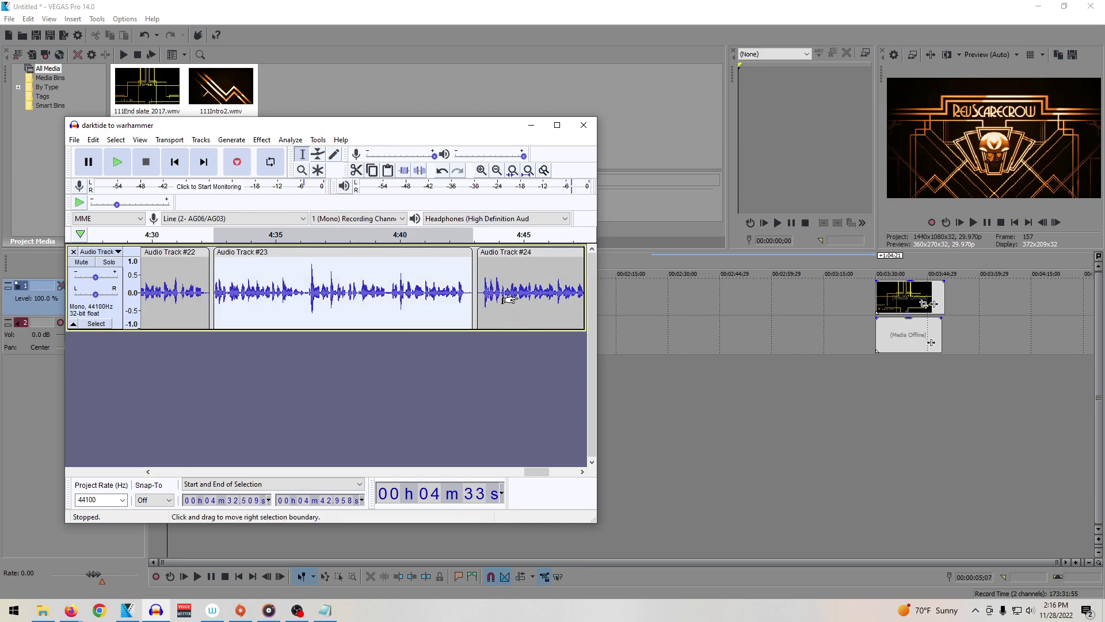
click(521, 253)
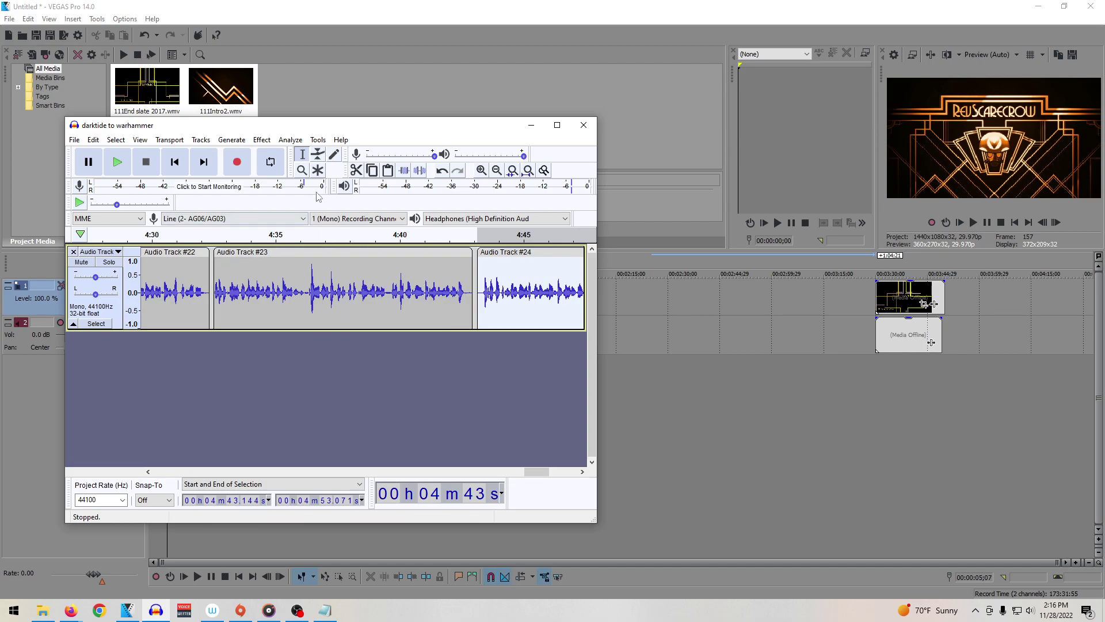
click(338, 252)
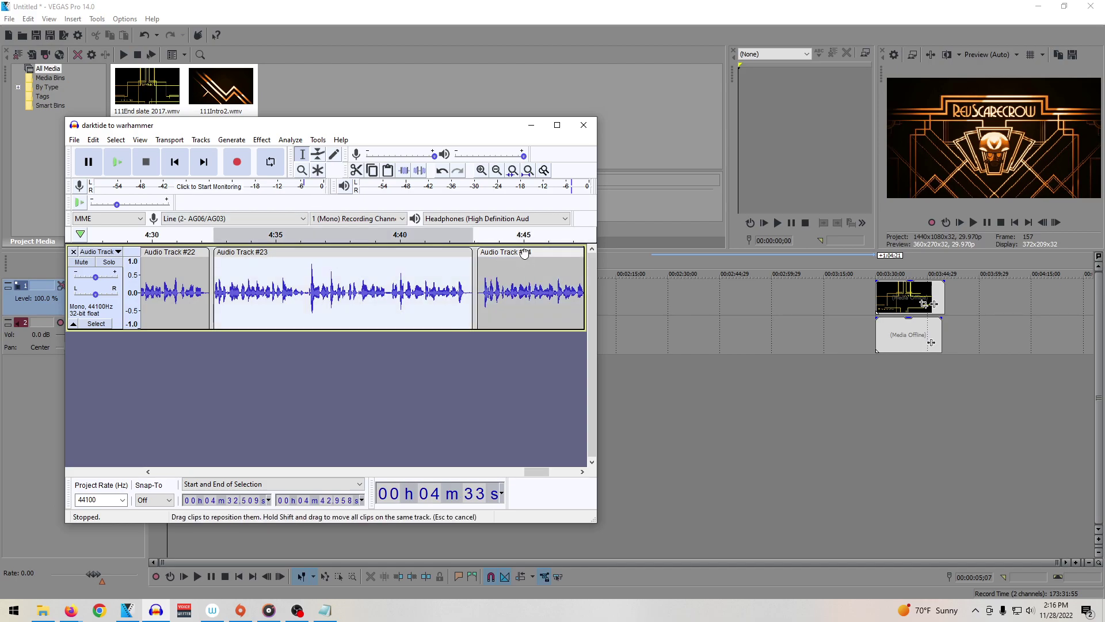
click(518, 253)
Step: Select the three takes from 4:32.509 to the track's end and shift them together so they start at 4:38.779
click(396, 257)
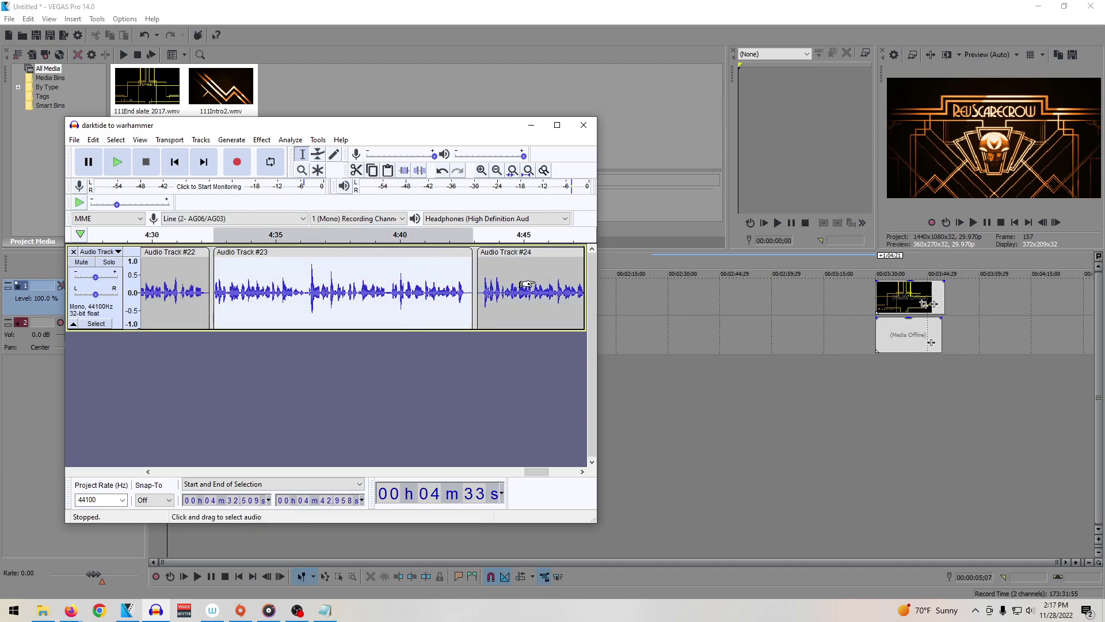
shift+click(536, 283)
drag(532, 471, 556, 471)
shift+click(550, 313)
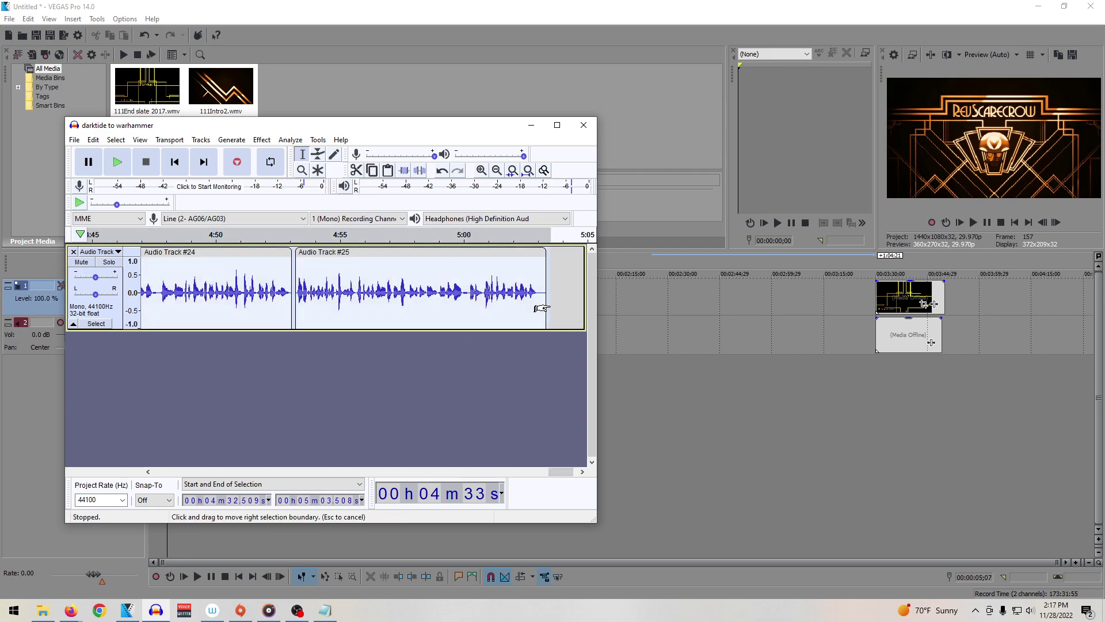
drag(407, 251, 553, 258)
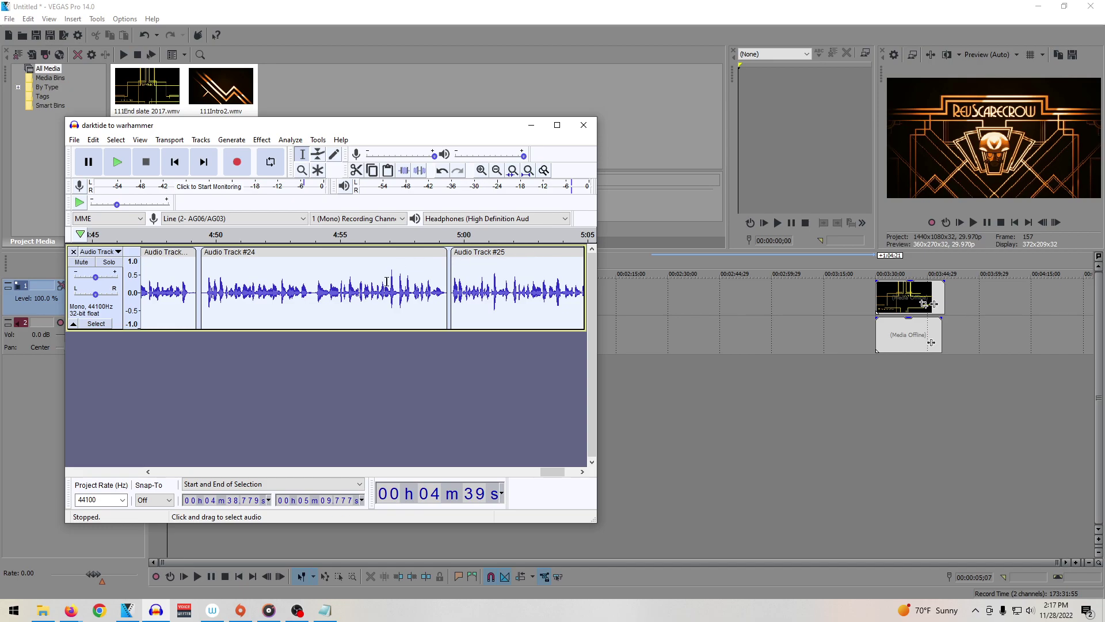
Step: Reselect the three shifted takes from 4:38.779 and move them further along the track, beyond 5:02.138, to widen the gap before them
drag(308, 286, 468, 287)
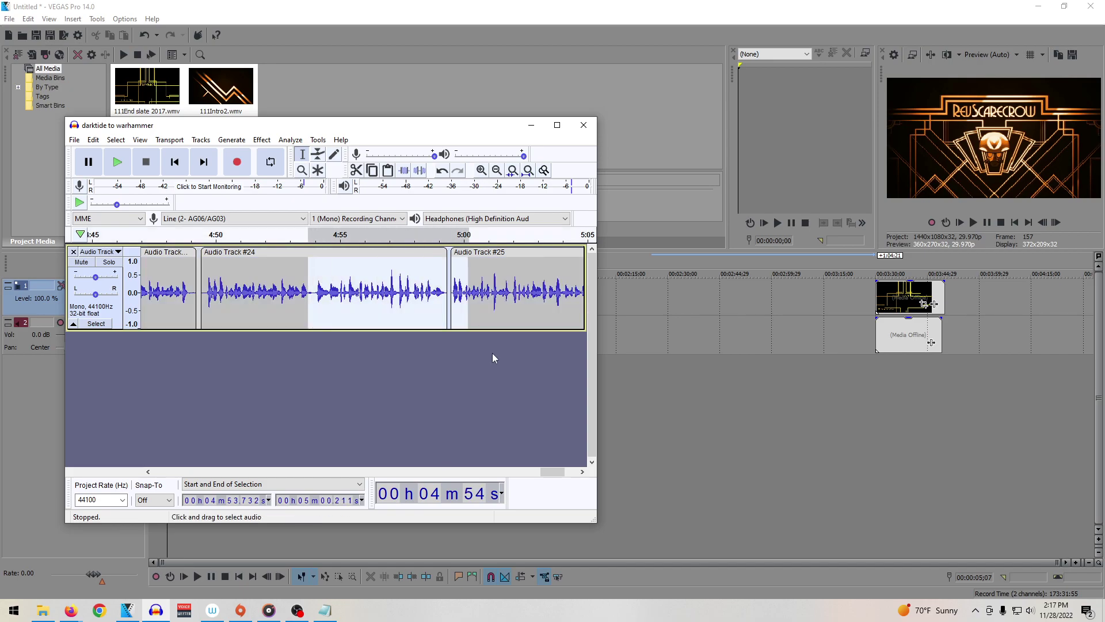
drag(555, 472, 540, 472)
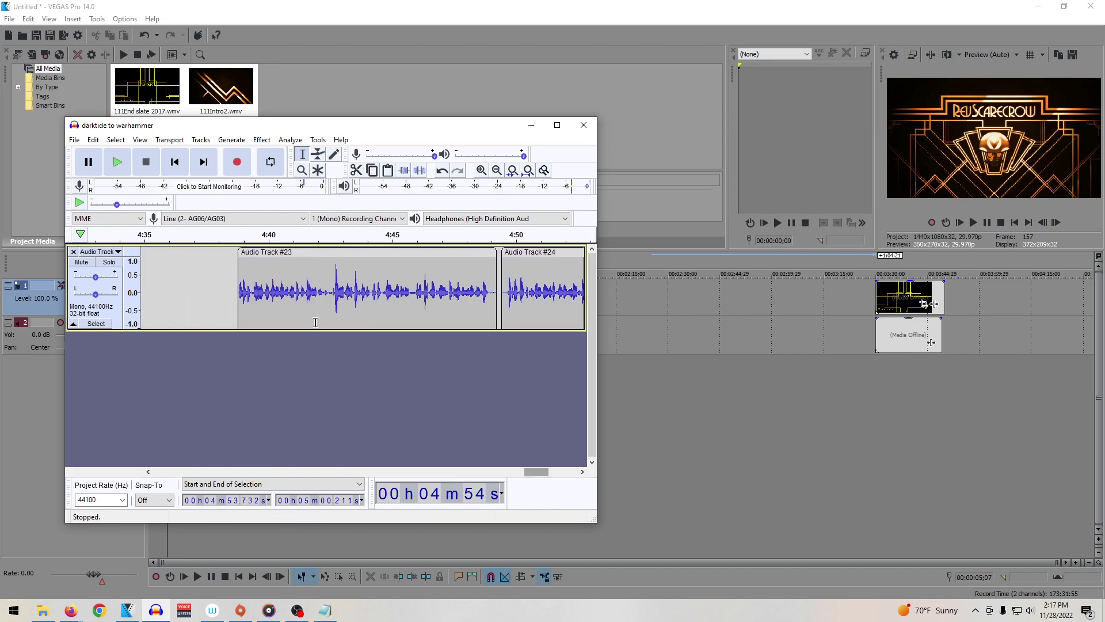
click(237, 287)
click(567, 472)
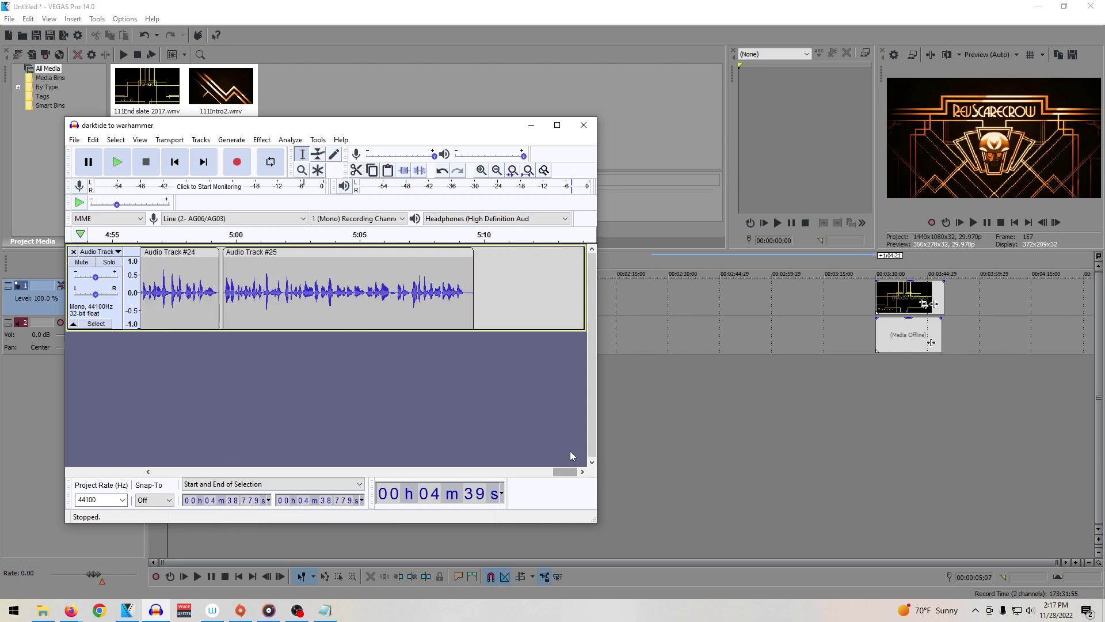
shift+click(474, 316)
drag(386, 253, 577, 252)
drag(310, 251, 518, 255)
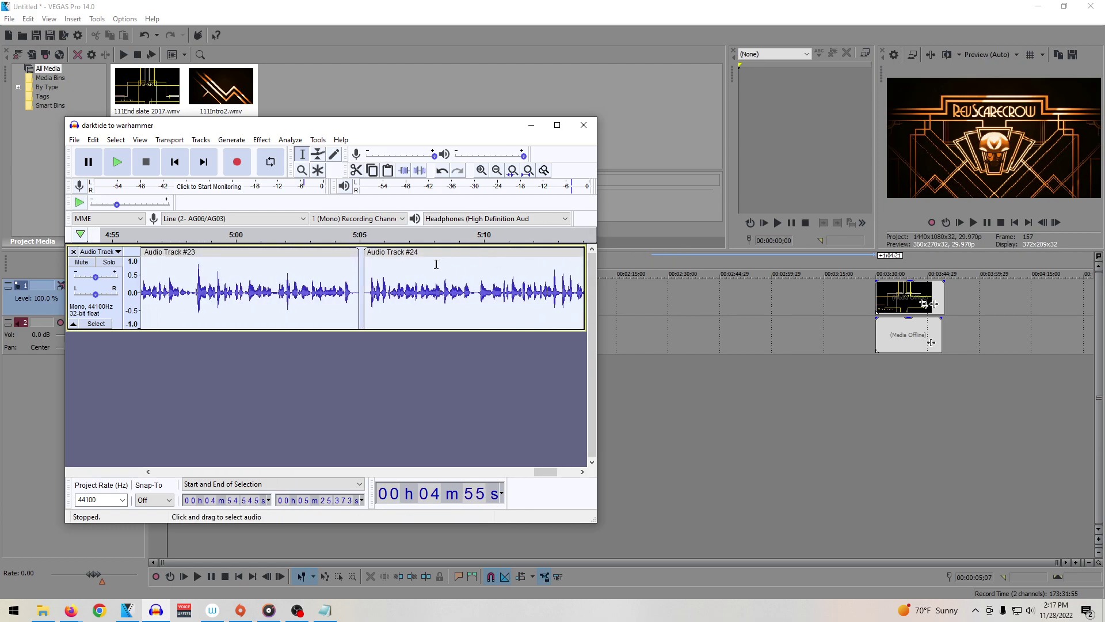
drag(320, 253, 534, 260)
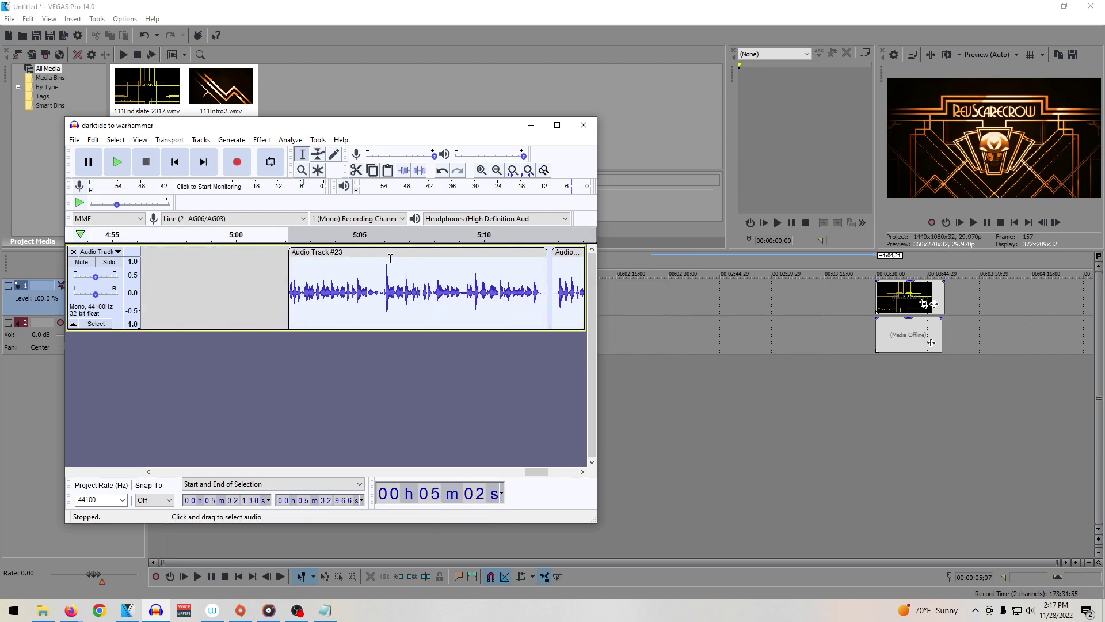
drag(391, 257, 552, 264)
Step: Place the cursor just after the Audio Track #22 clip at 4:32.486, play briefly from there, and record a new voice take
drag(544, 471, 485, 471)
click(454, 310)
key(space)
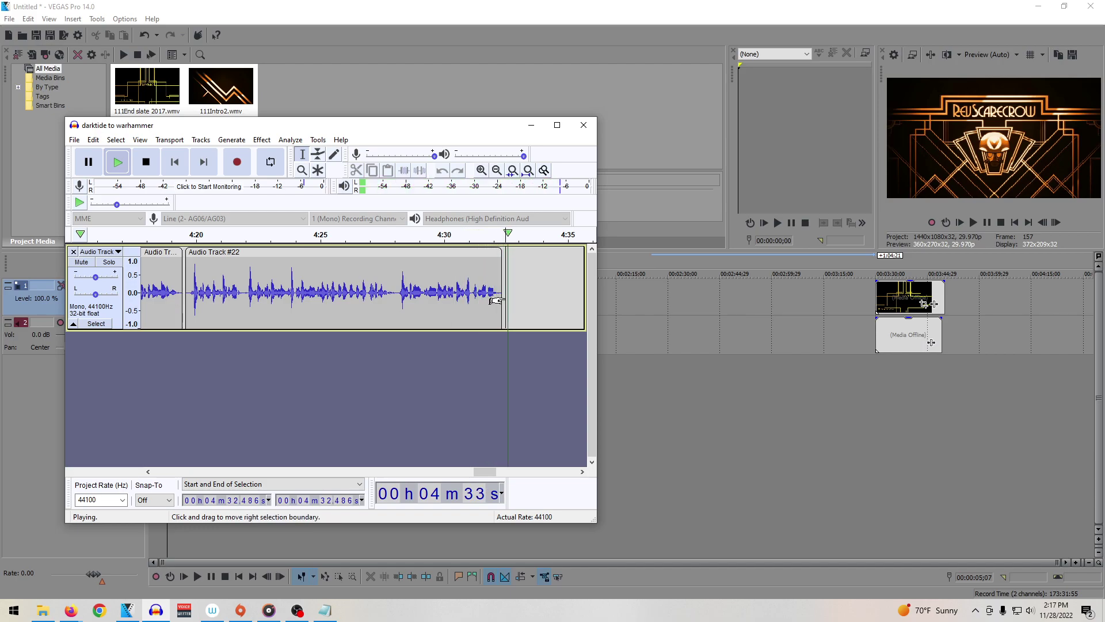
click(238, 165)
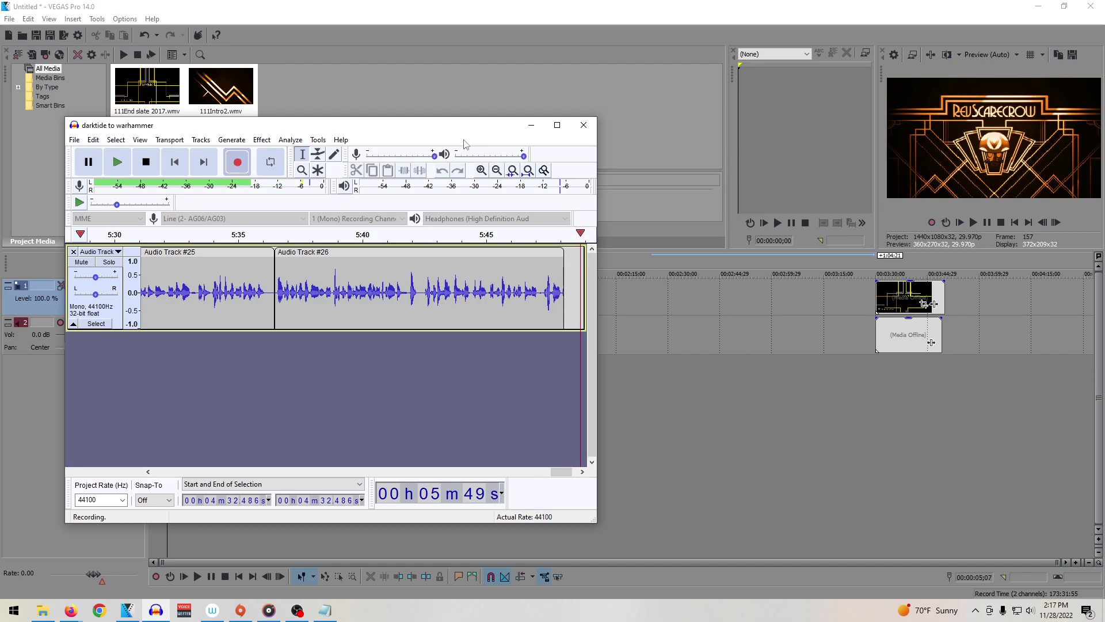
key(space)
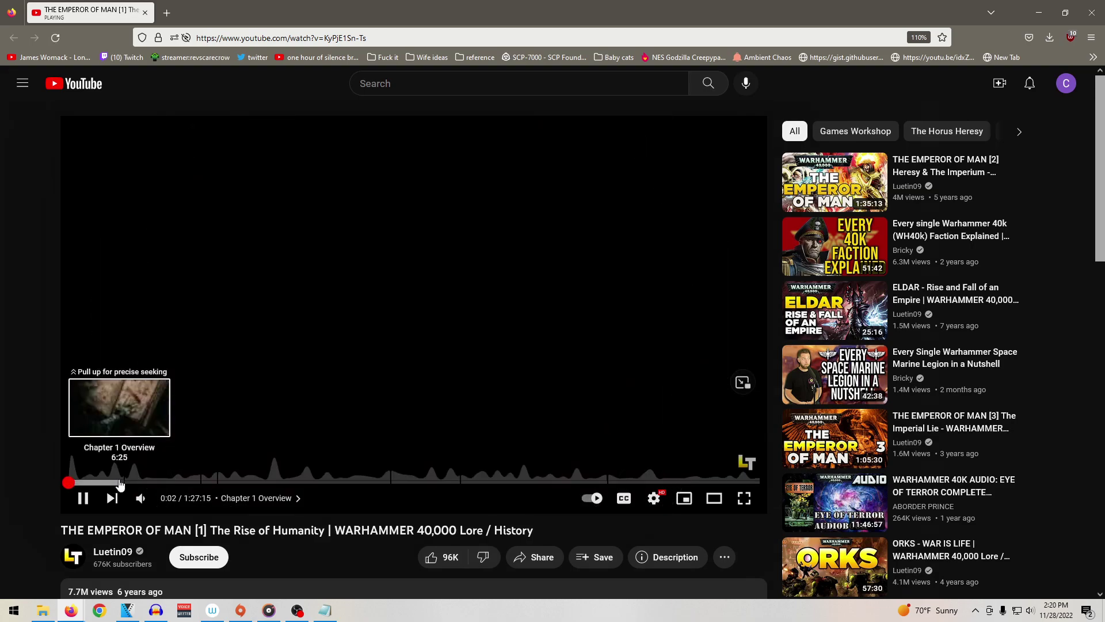
Step: Skip through "THE EMPEROR OF MAN [1]" on YouTube to 6:25, Chapter 2 and Chapter 3: Age of Terra, and pause it
click(120, 482)
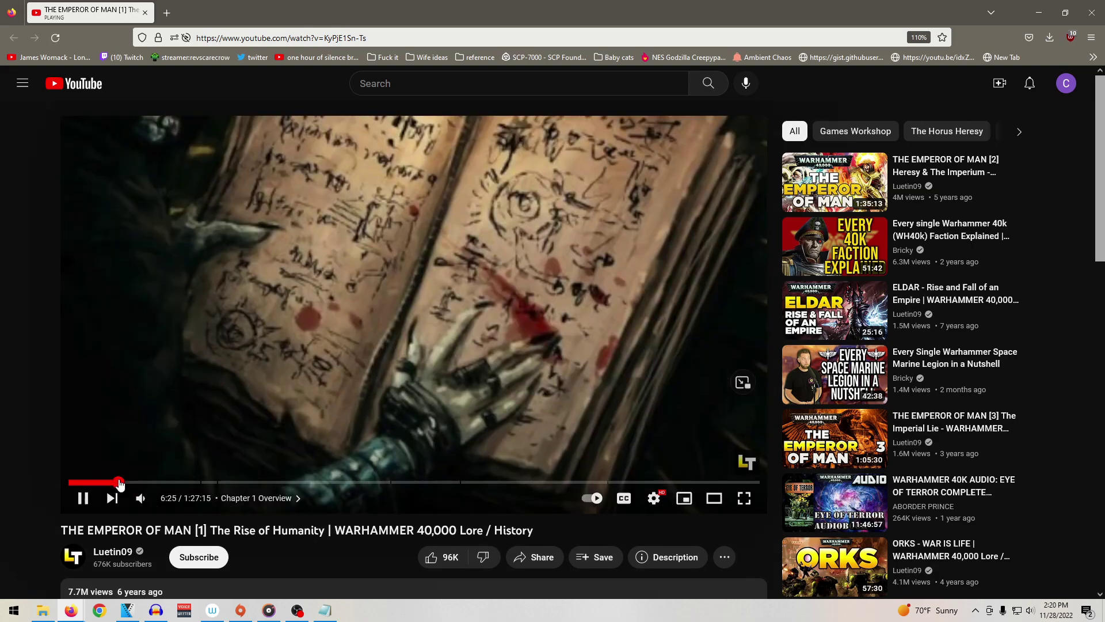
drag(118, 483, 149, 487)
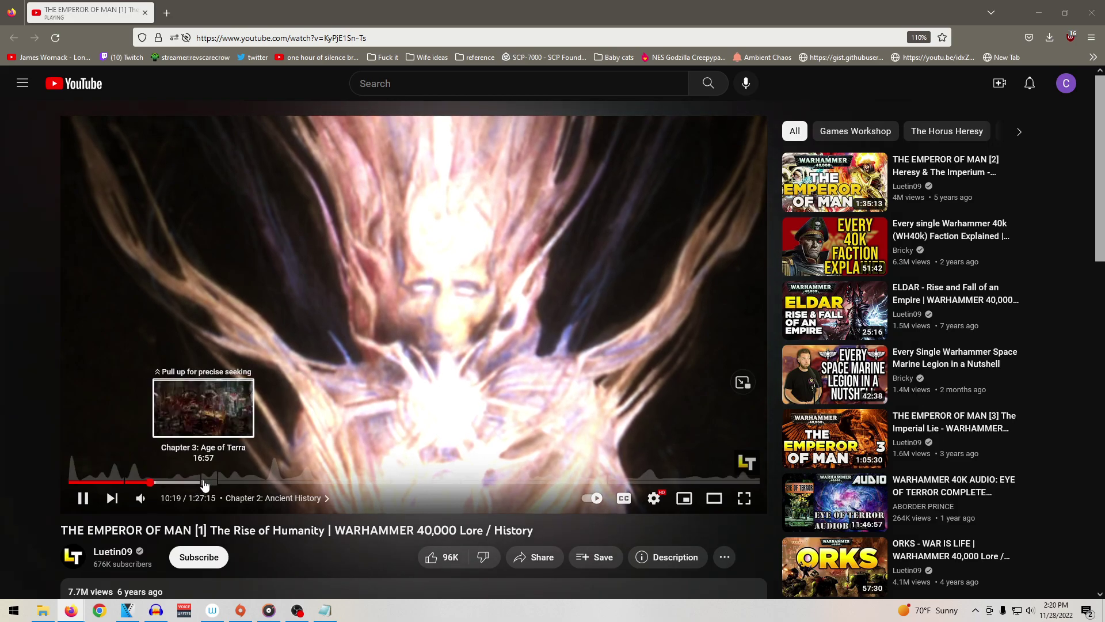
click(204, 484)
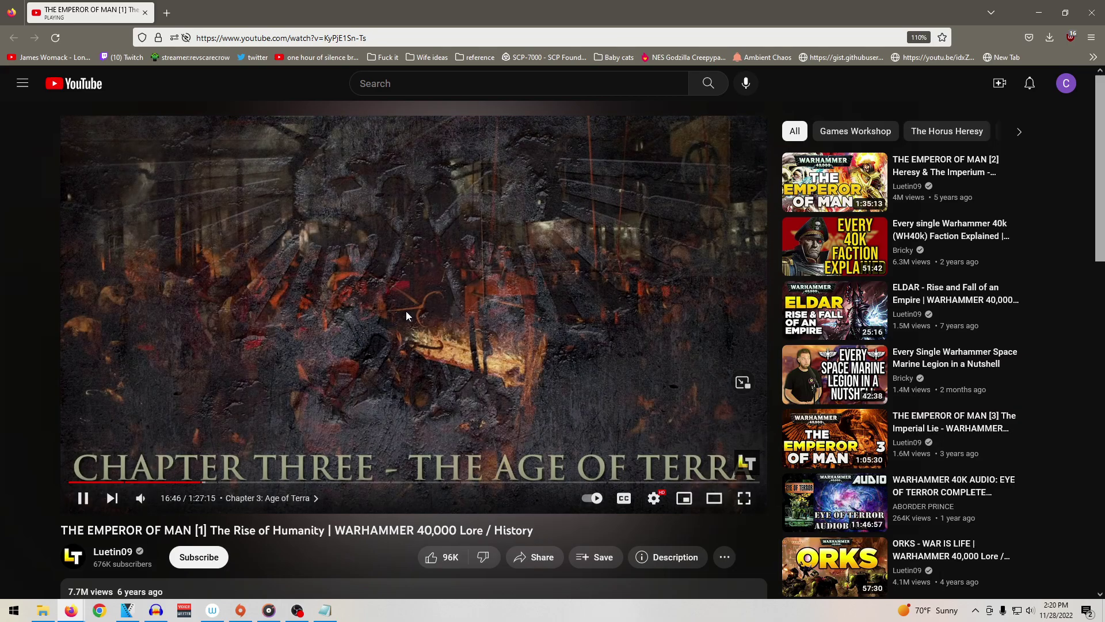
click(426, 316)
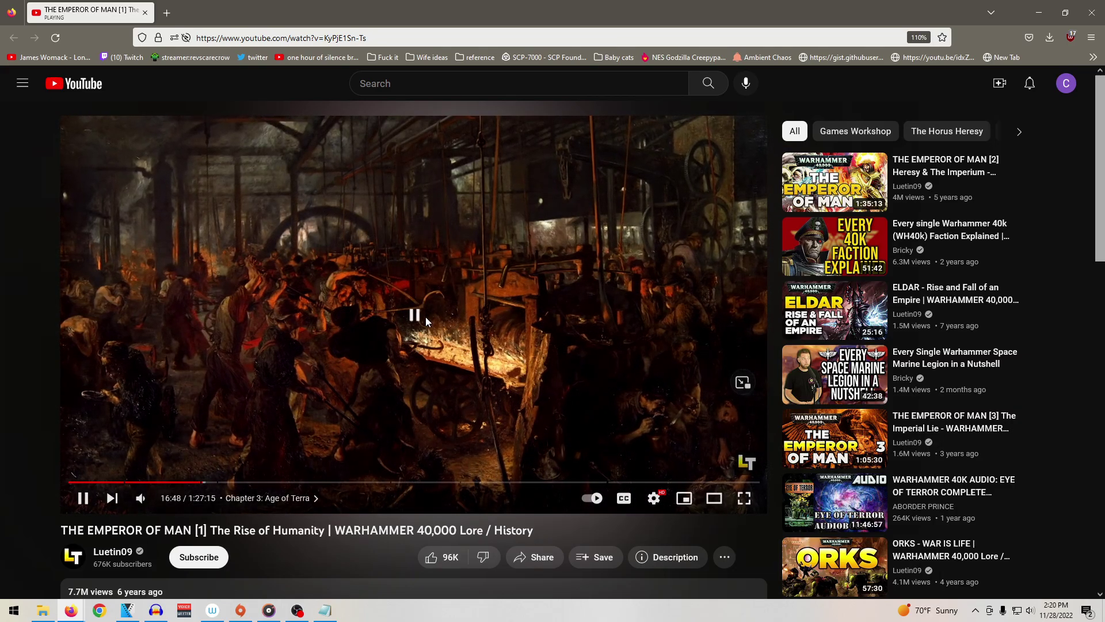
Step: Open the Luetin09 channel from the video's pinned comment and look through the video rows on its home page
scroll(441, 328, down, 5)
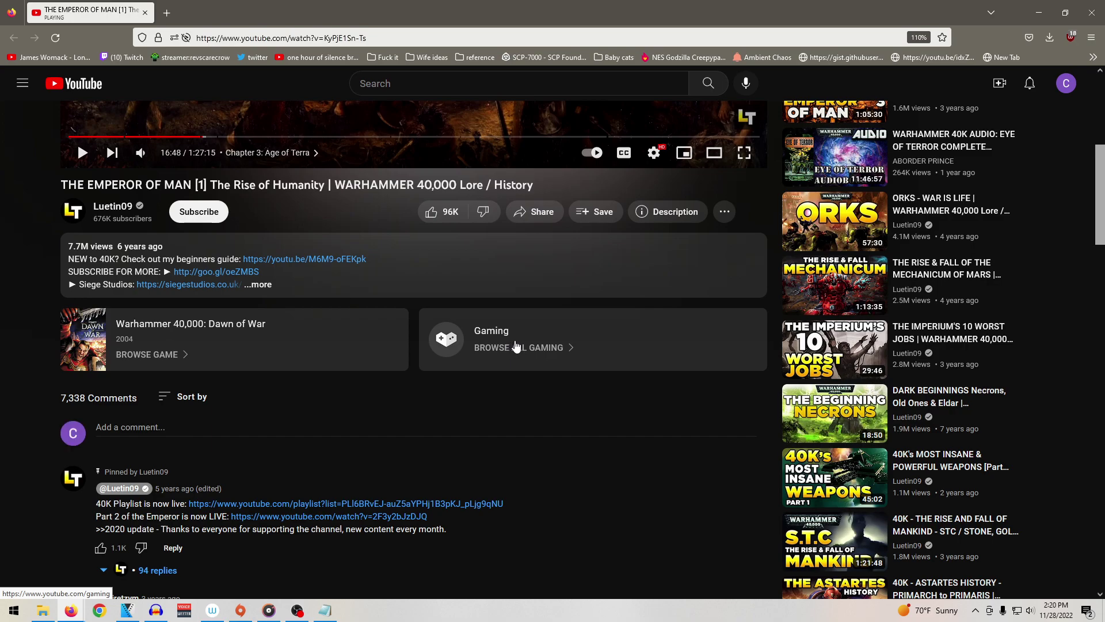
scroll(521, 351, down, 3)
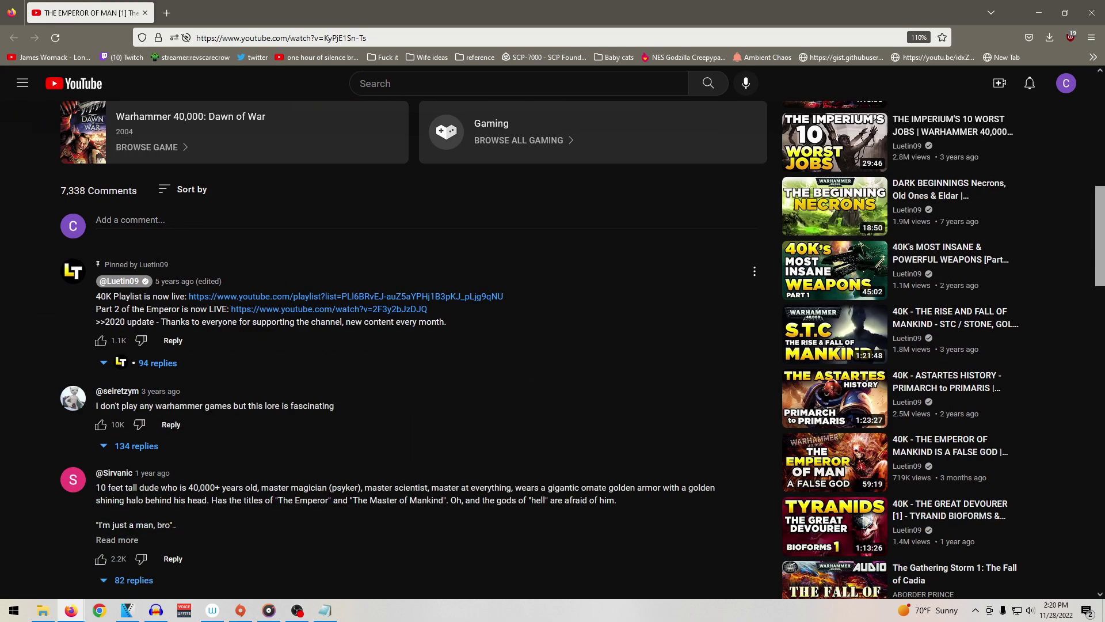
click(74, 272)
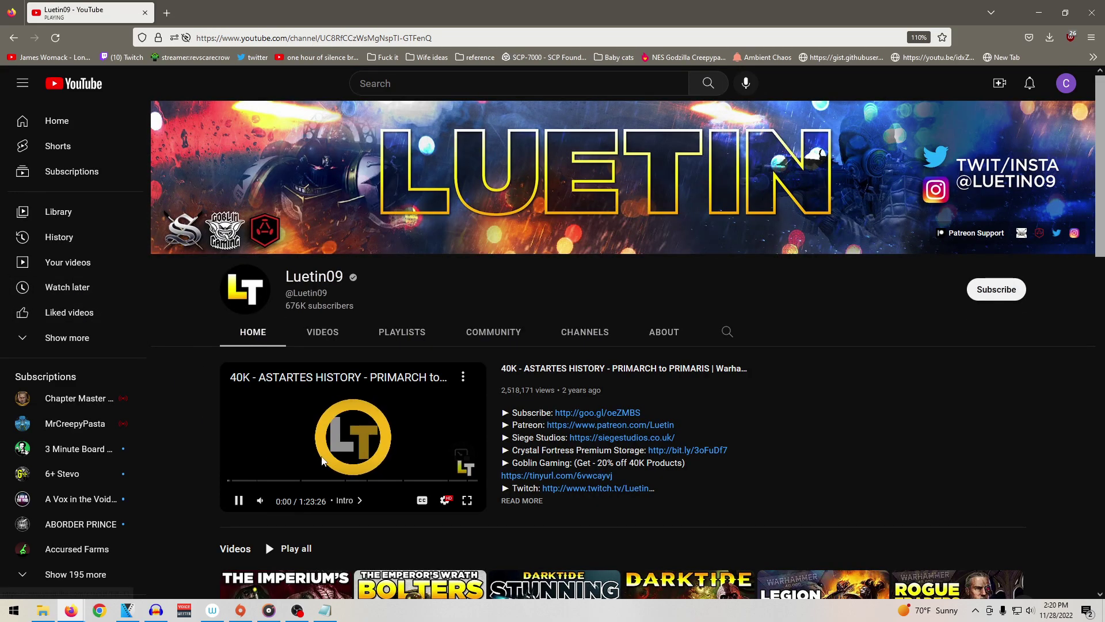
scroll(241, 415, down, 5)
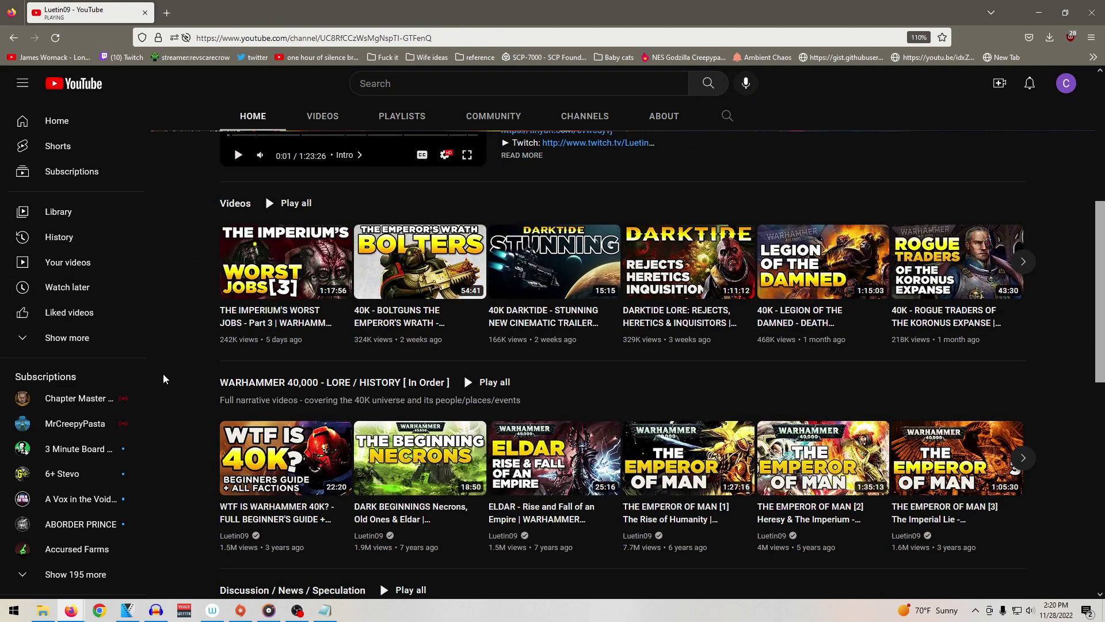
scroll(164, 375, down, 4)
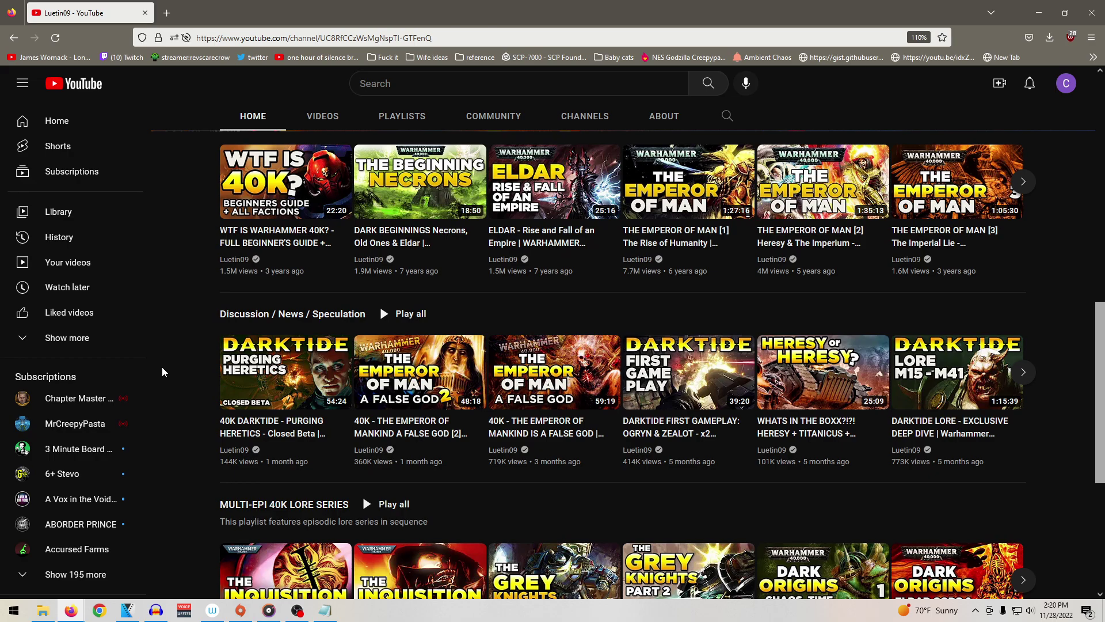
scroll(161, 367, up, 9)
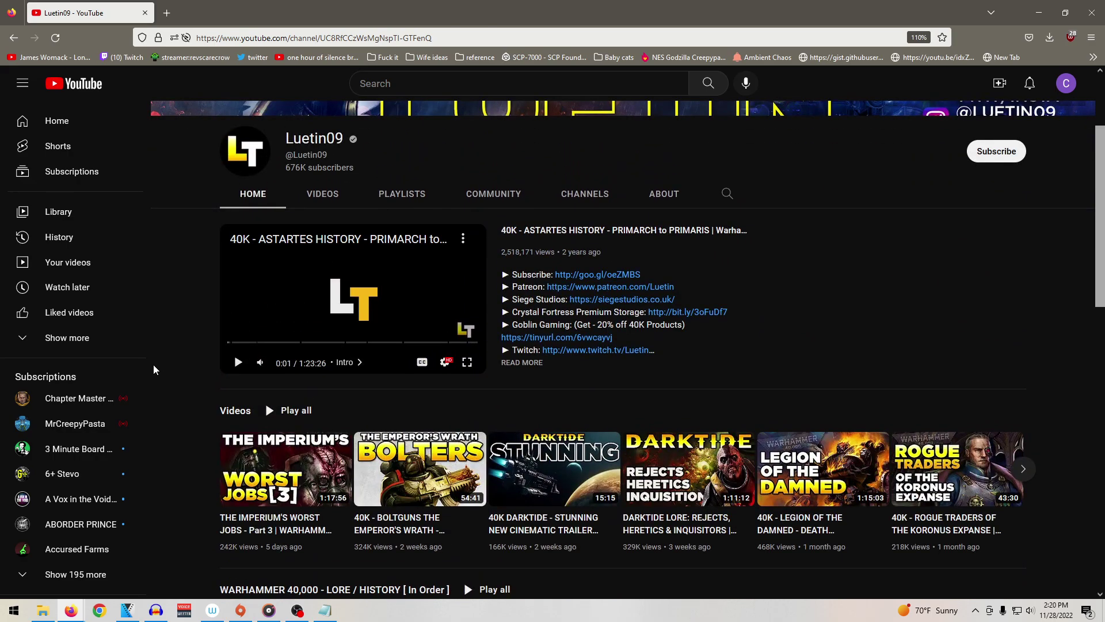
scroll(414, 222, up, 1)
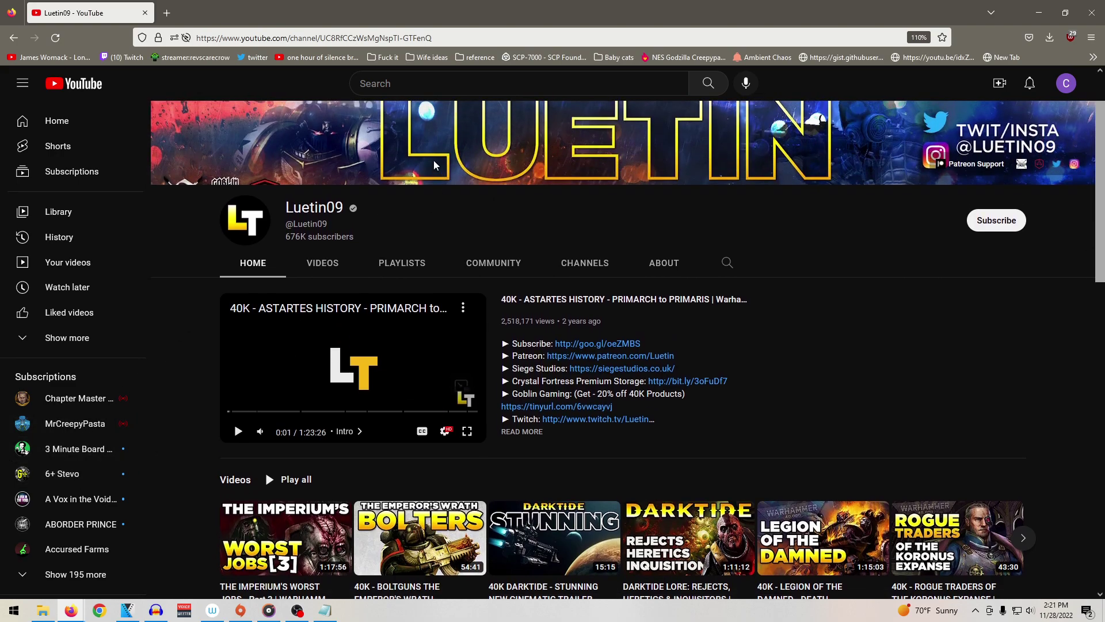
Step: Pause the "Warhammer 40k Audio | Massacre" video in the browser and move the browser window away to uncover the Audacity project
key(alt+Tab)
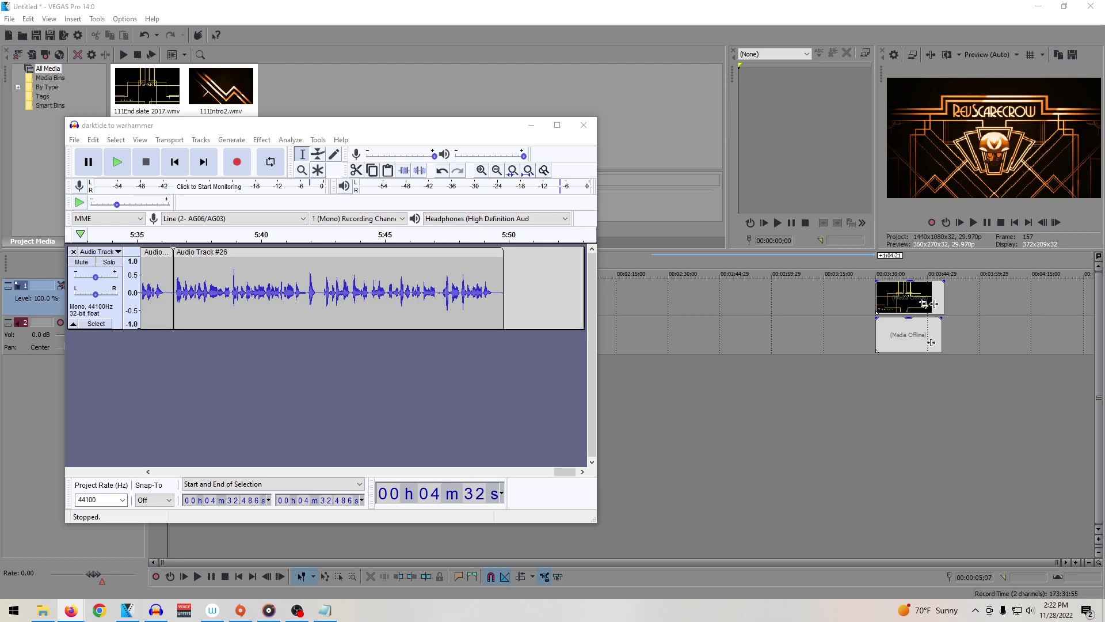
key(alt+Tab)
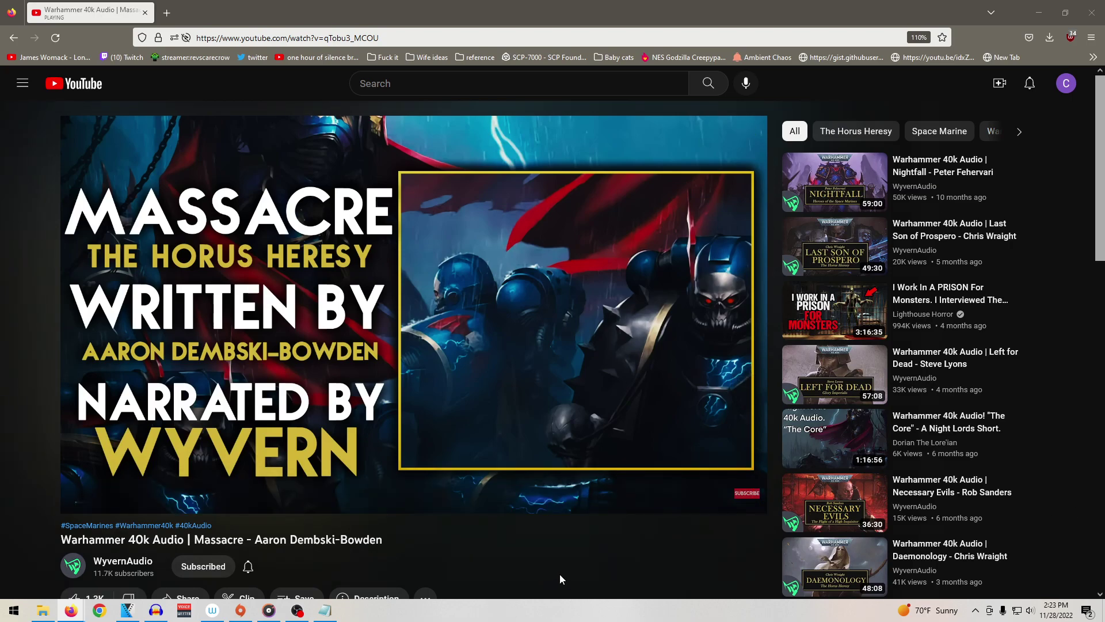
click(487, 381)
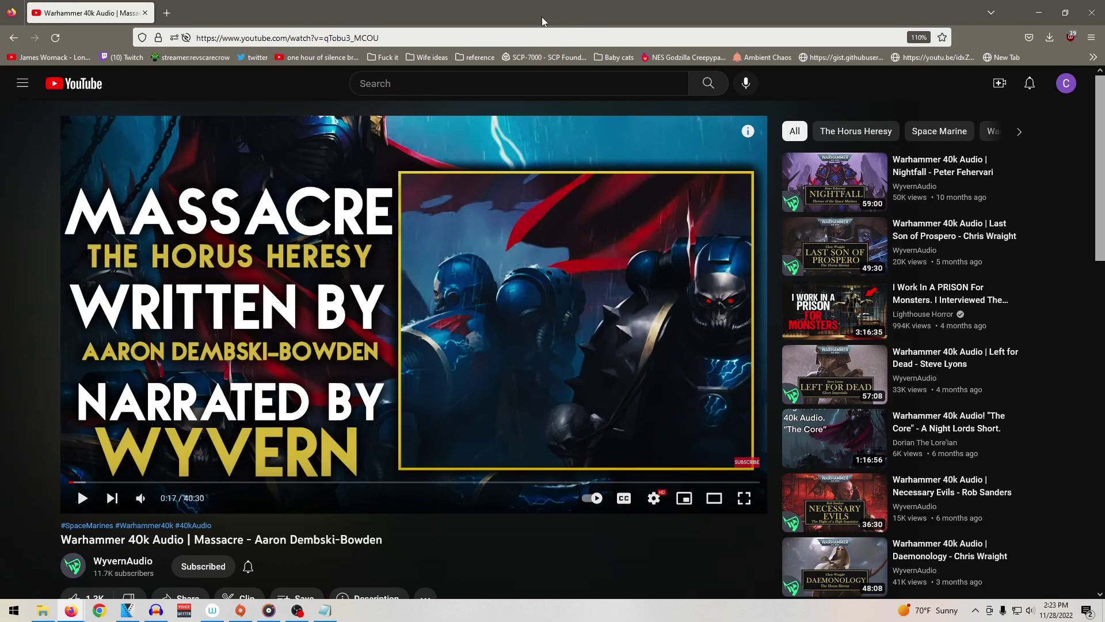
drag(542, 16, 1104, 132)
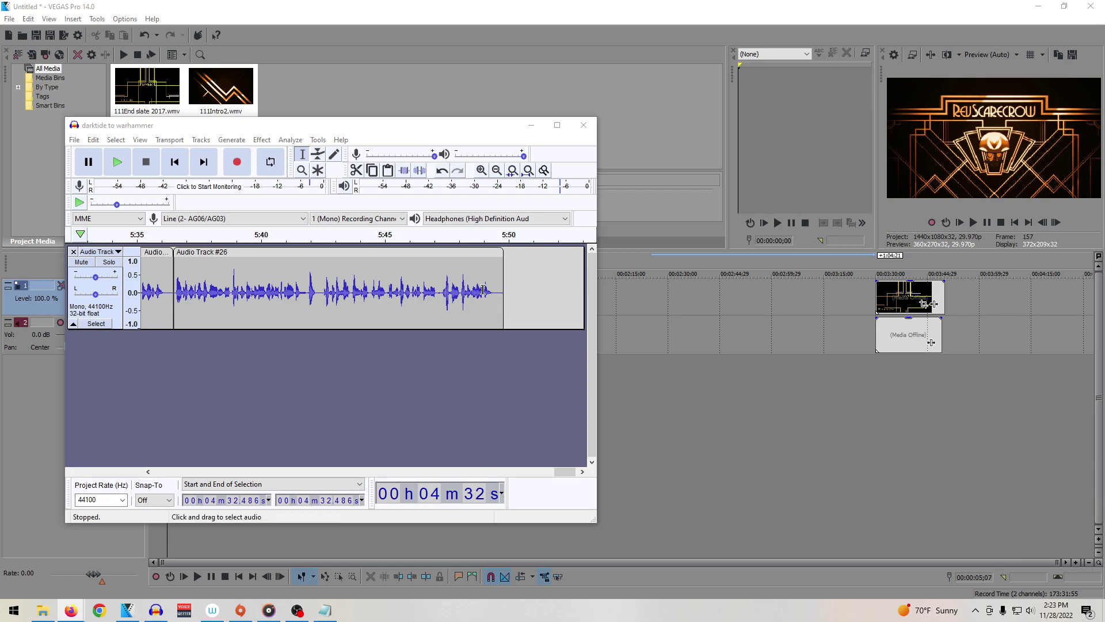
Step: Play back the end of the newest take from 5:48.183, and place the cursor just after it at 5:49.971
click(463, 289)
key(space)
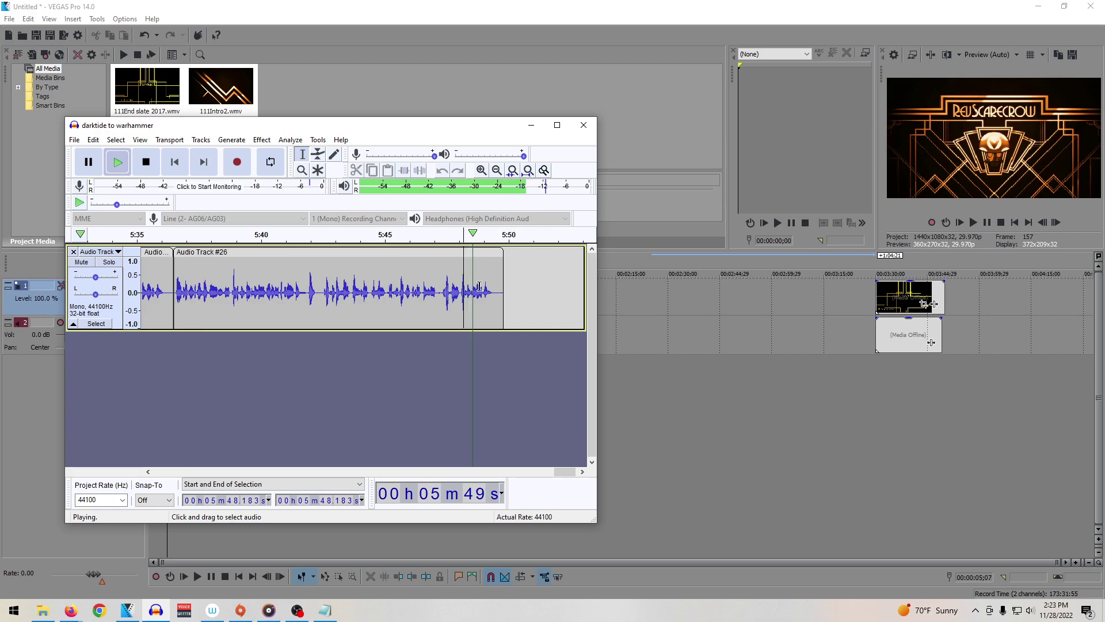
click(507, 280)
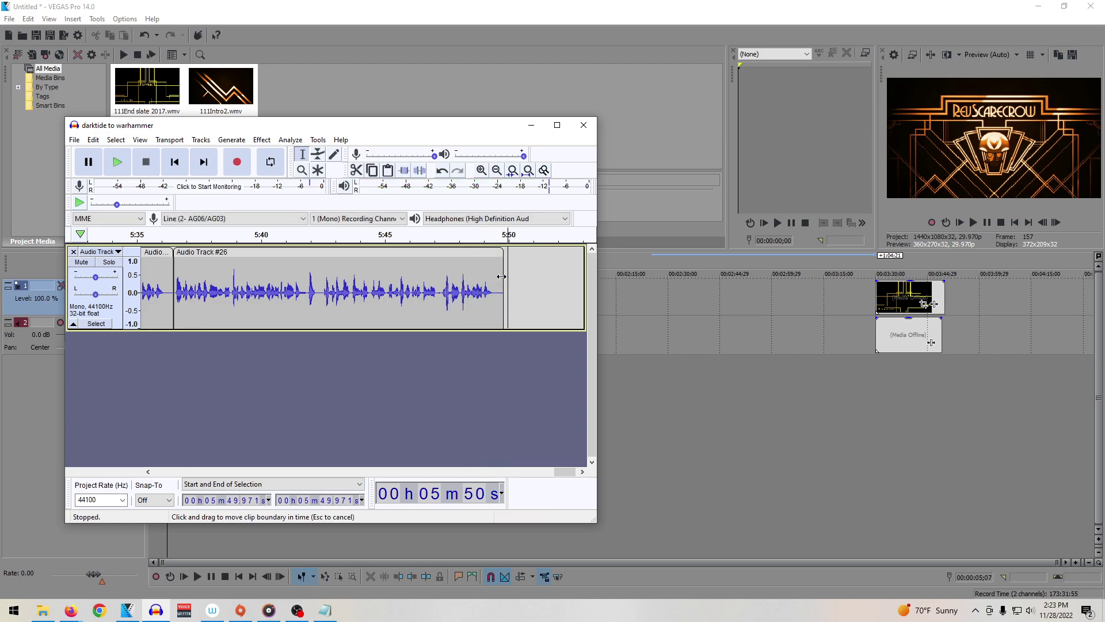
Step: Record the next voice take from 5:49.971 and play it back from 5:56.542
click(239, 163)
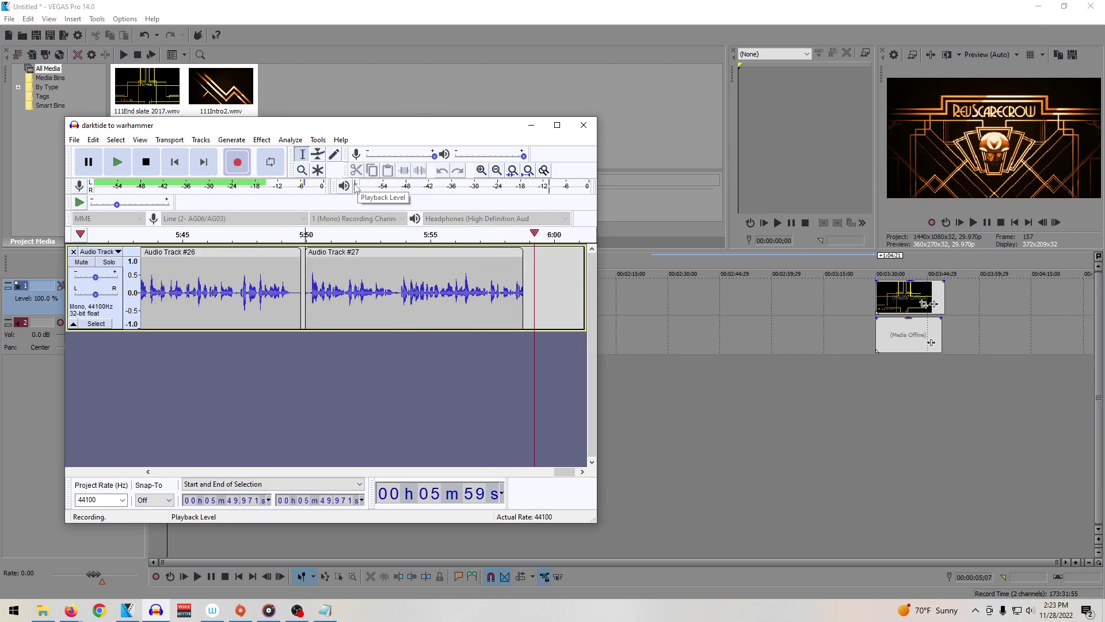
key(space)
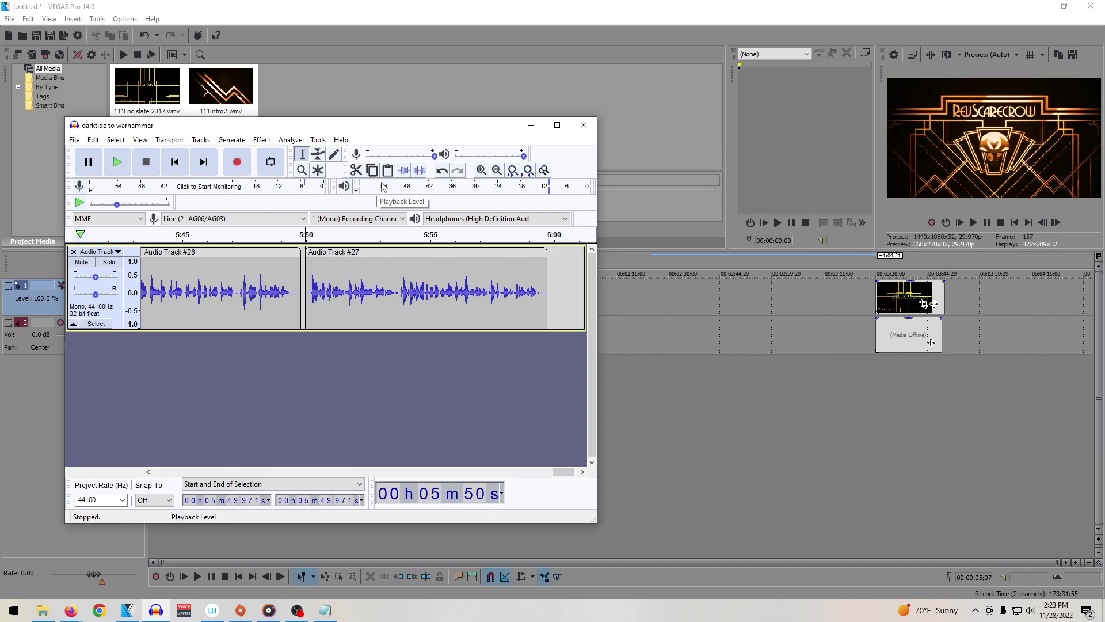
click(468, 276)
key(space)
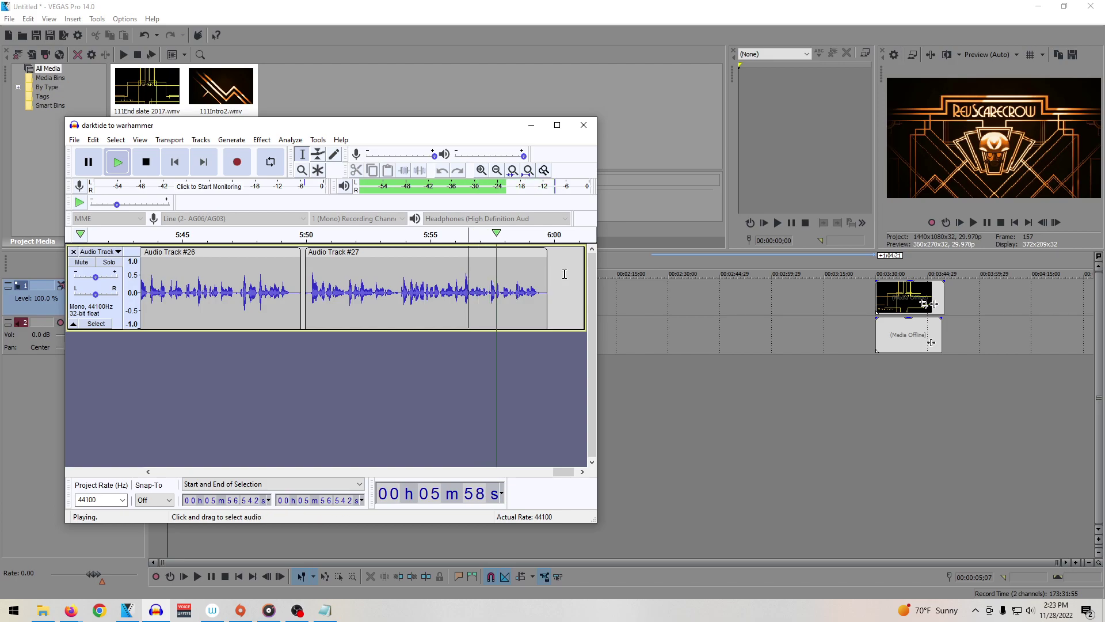
Step: Stop the playback and listen to the start of the Audio Track #22 clip from 4:19.576 and the end of Audio Track #21 from 4:14.142
key(space)
drag(561, 471, 451, 463)
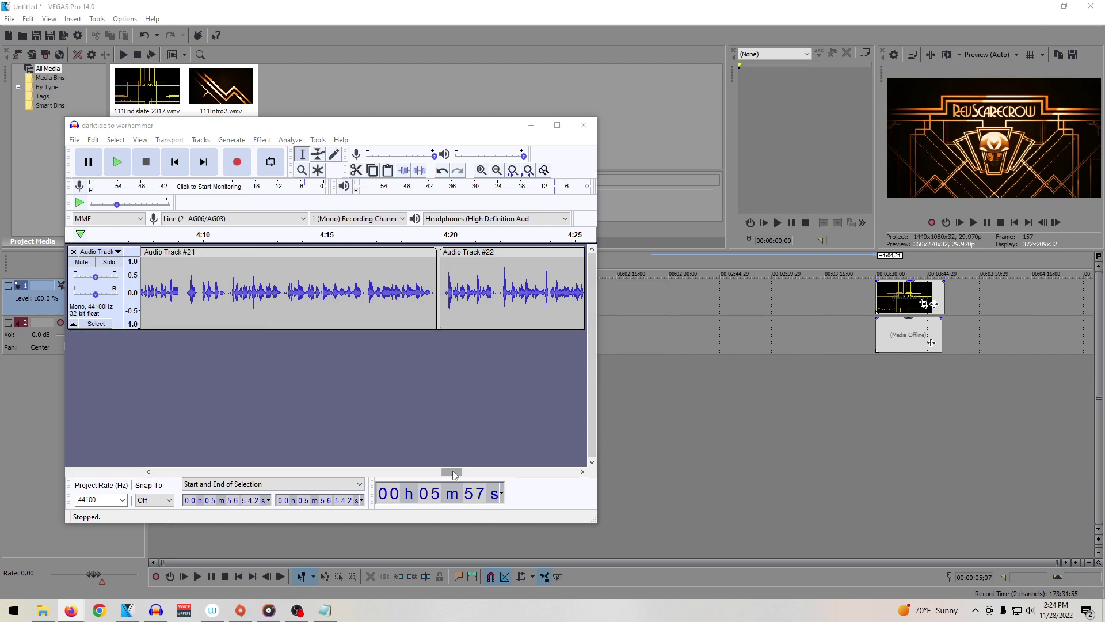
click(583, 472)
click(584, 471)
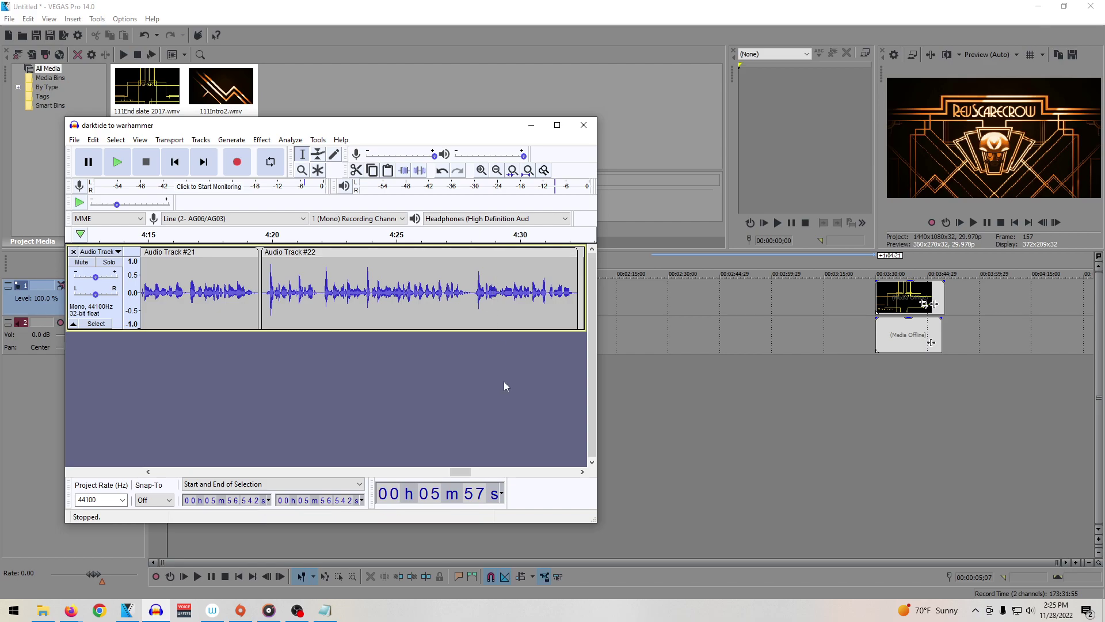
drag(458, 469, 456, 470)
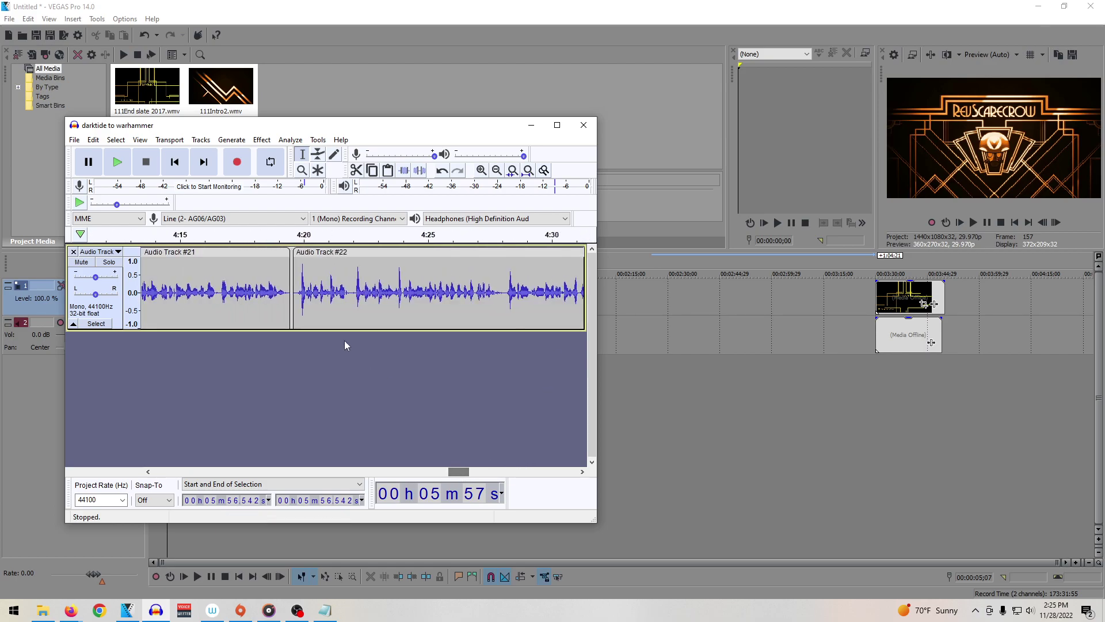
click(293, 294)
key(space)
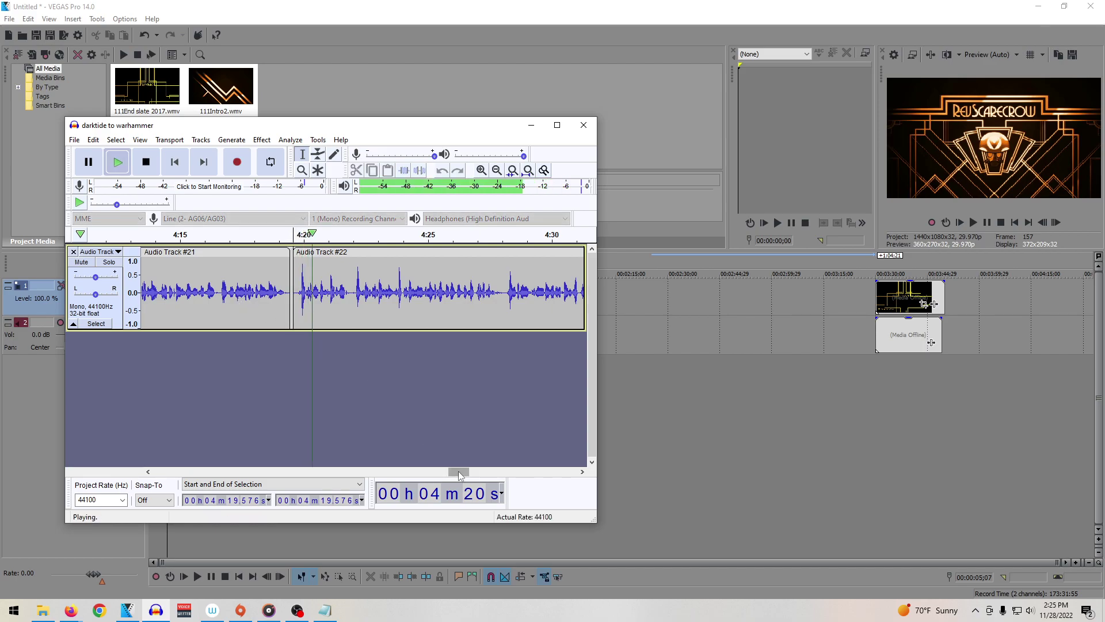
drag(458, 471, 447, 471)
click(403, 316)
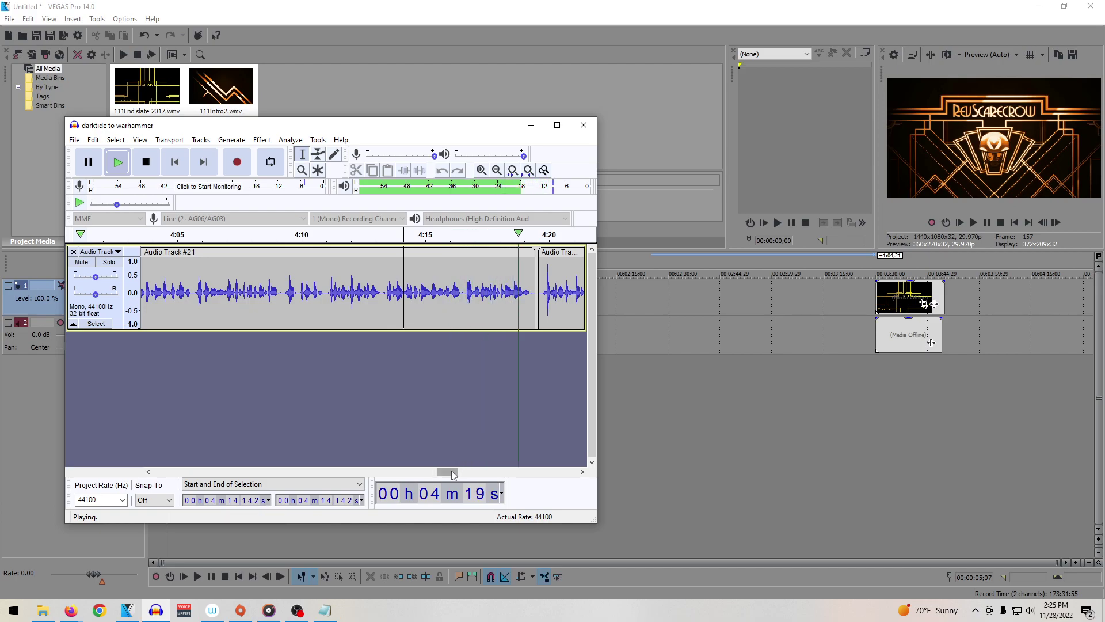
key(space)
Step: Play back short parts of the newest takes: Audio Track #27 from 5:50.389, #26 from 5:37.038 and #25 from 5:29.491
drag(451, 470, 573, 471)
click(242, 286)
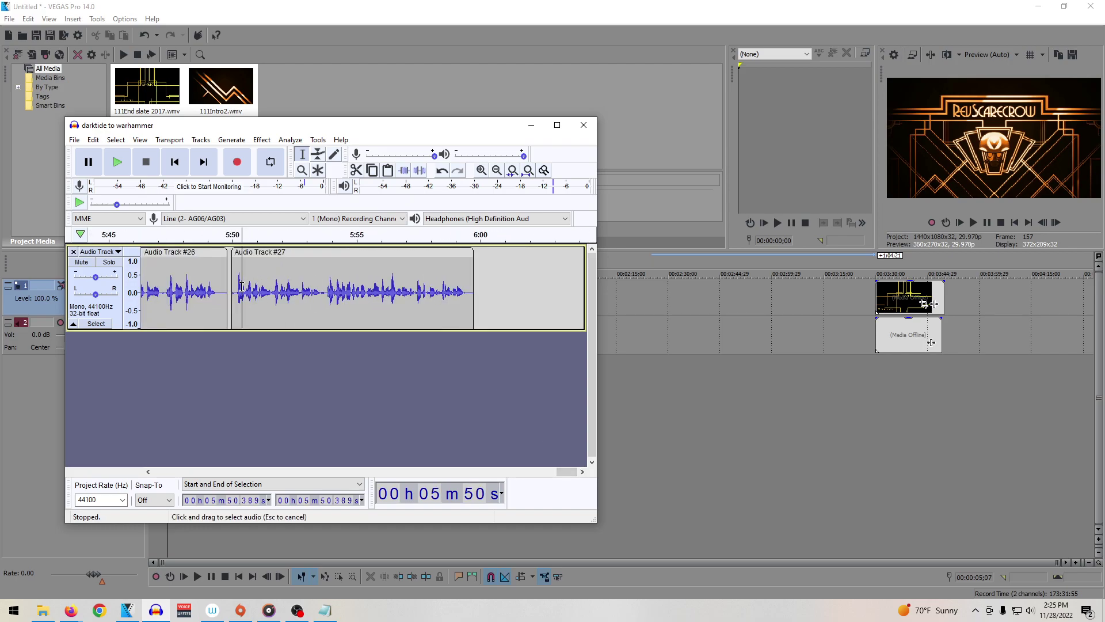
key(space)
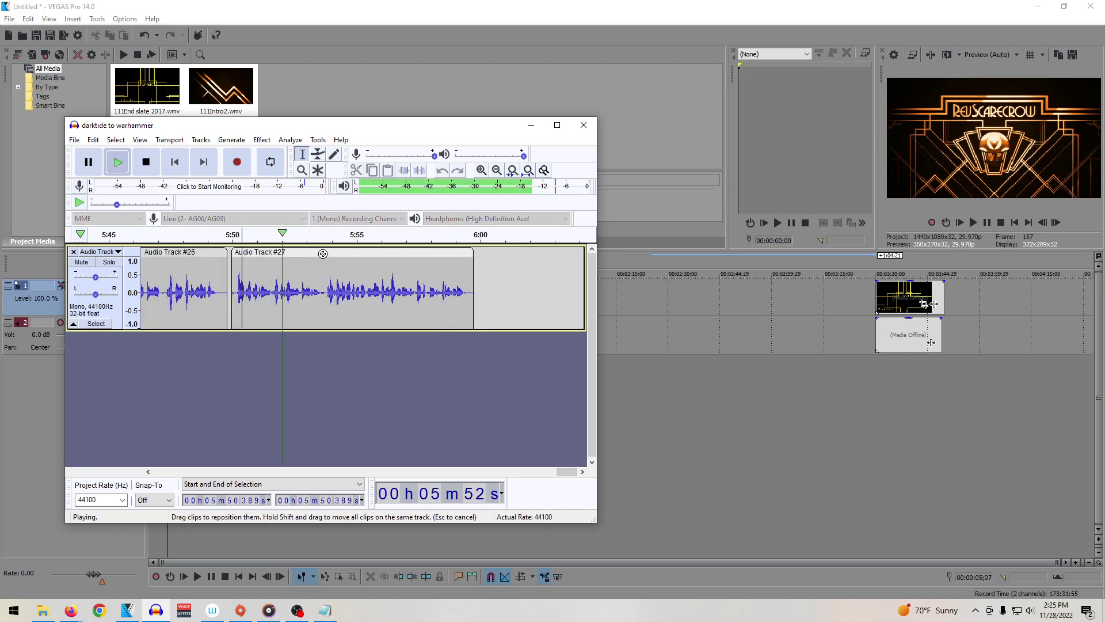
key(space)
drag(561, 472, 538, 472)
click(437, 317)
key(space)
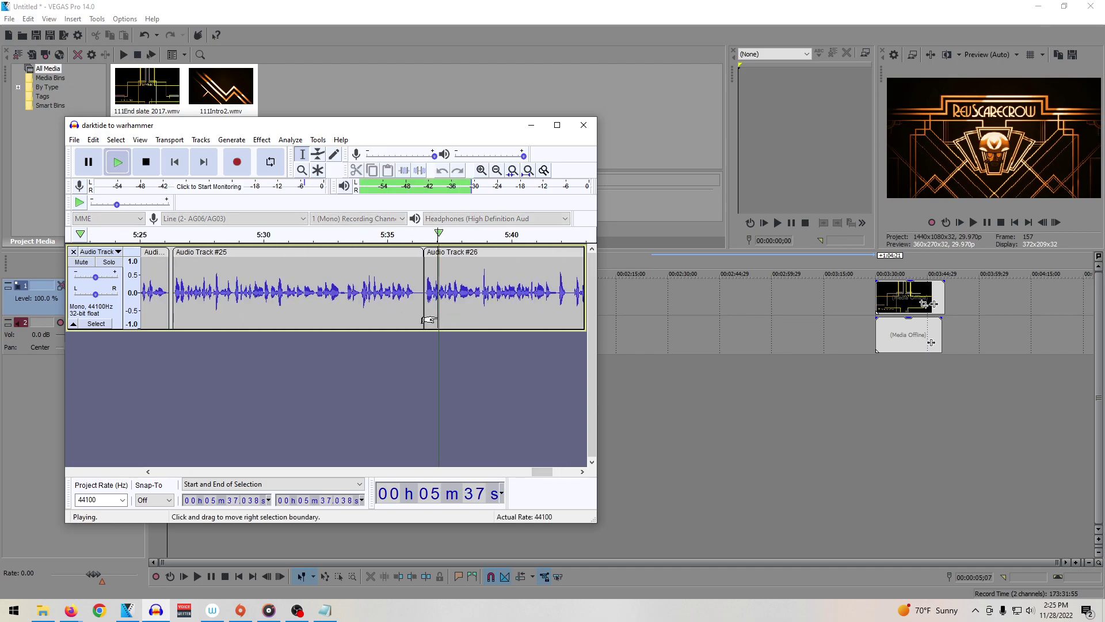
key(space)
click(250, 288)
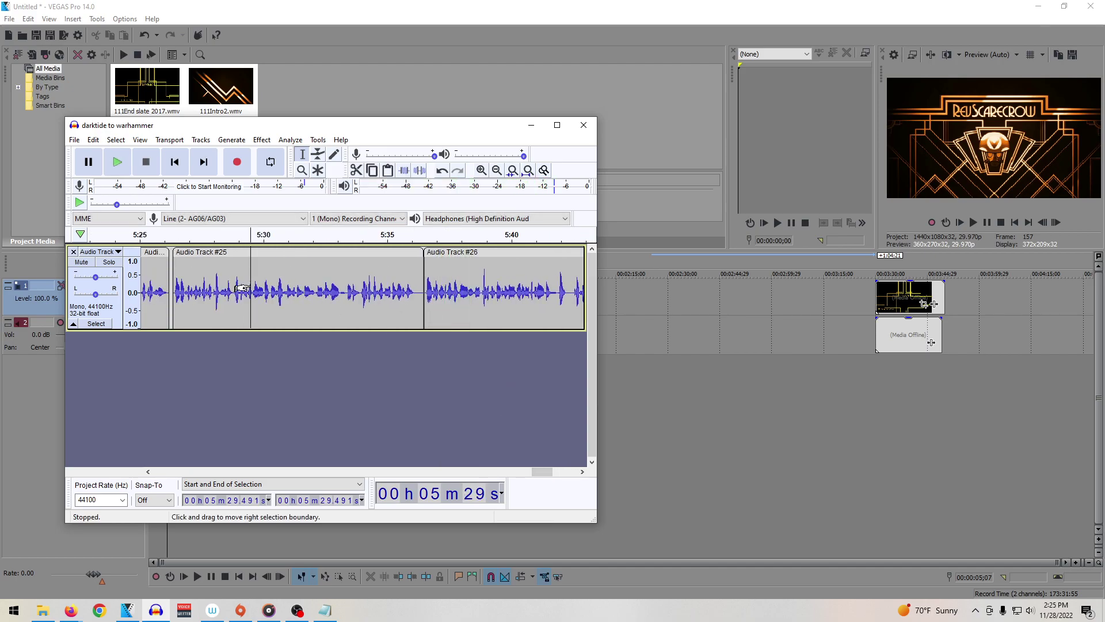
key(space)
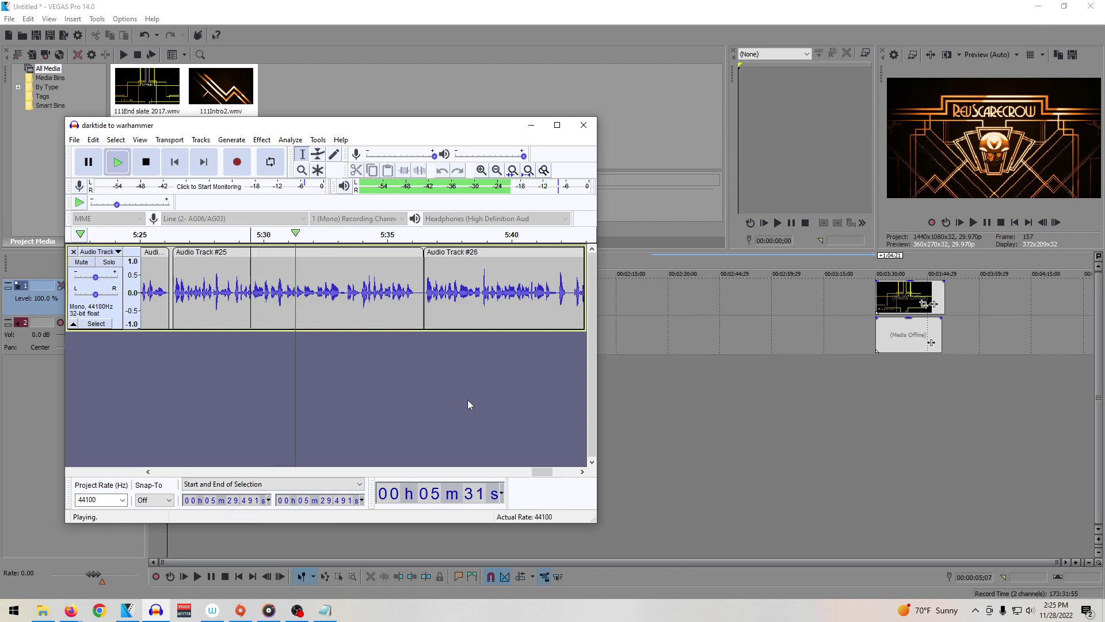
key(space)
Step: Shift the Audio Track #26 clip slightly later, away from Audio Track #25, and place the cursor at its start
click(478, 258)
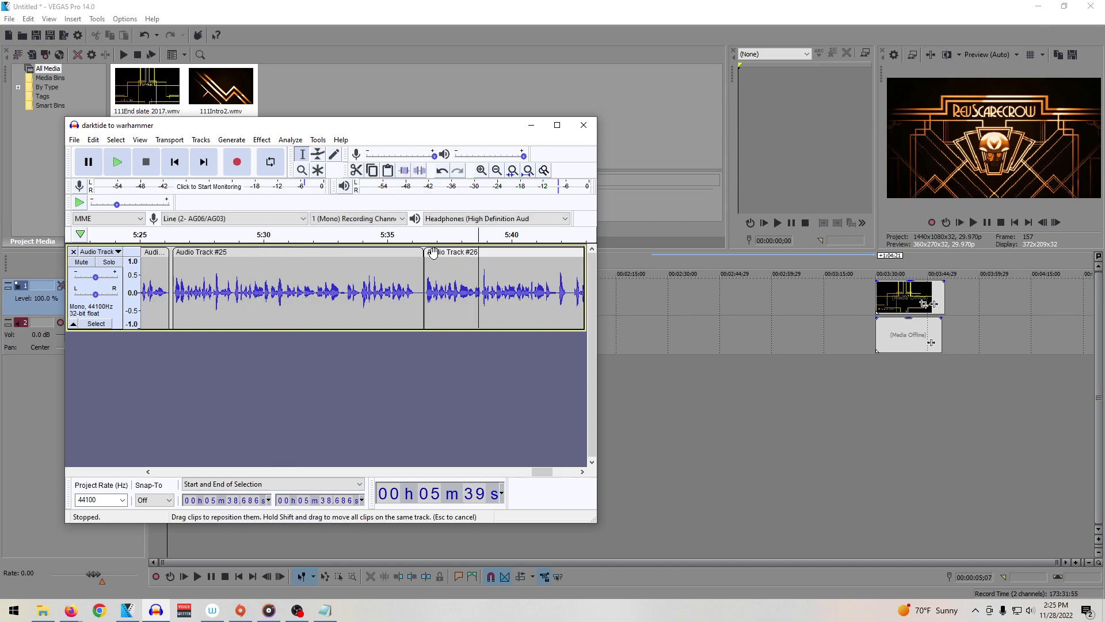
drag(431, 253, 434, 253)
drag(542, 472, 552, 472)
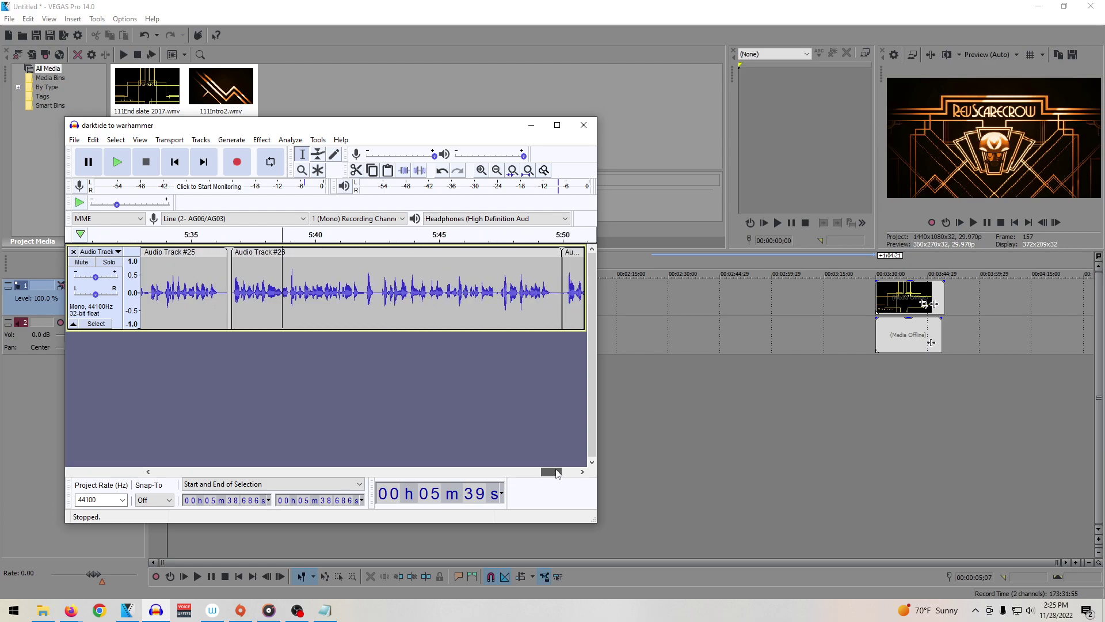
click(232, 280)
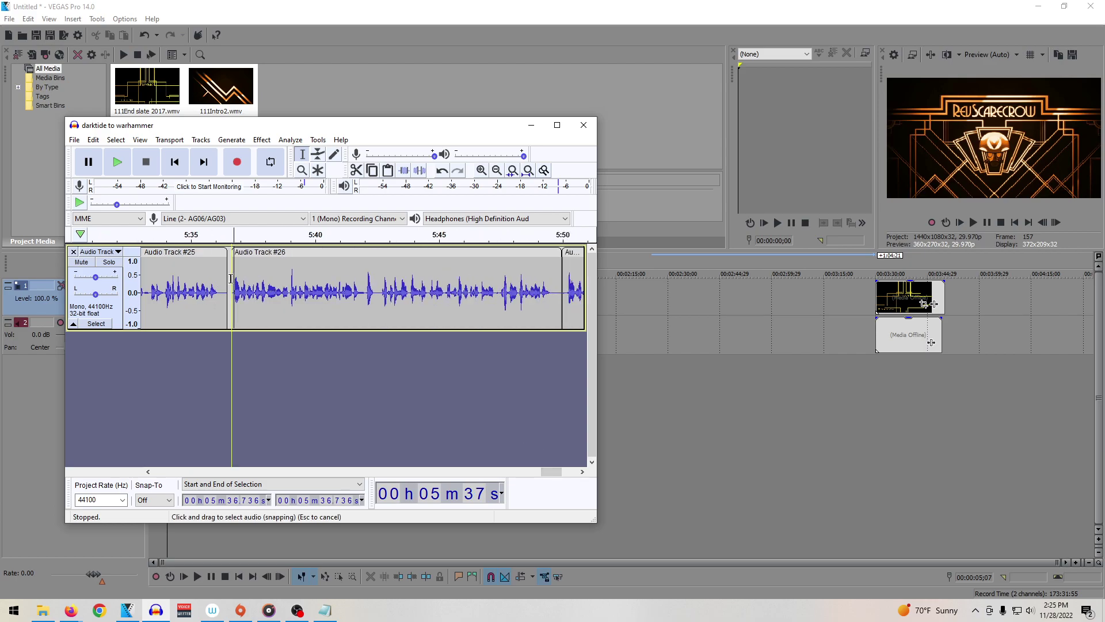
Step: Cut the Audio Track #26 and #27 takes from 5:36.634 onward and paste them after Audio Track #22 at 4:32.556
drag(551, 475, 568, 475)
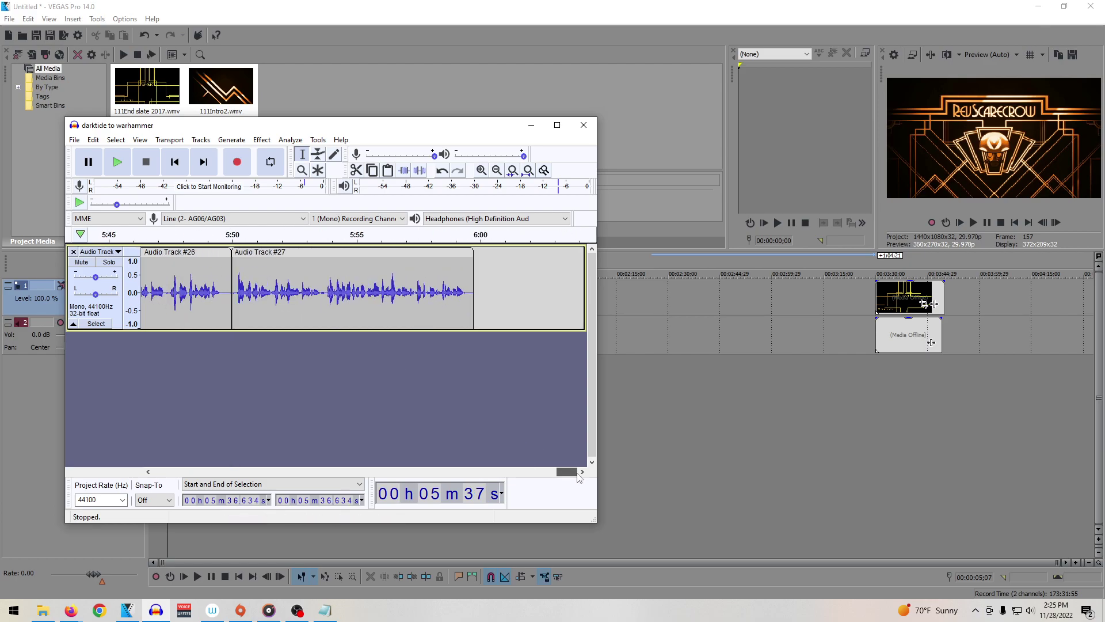
shift+click(463, 298)
key(Delete)
drag(567, 472, 469, 473)
click(334, 268)
key(ctrl+v)
Step: Move the Audio Track #23 clip earlier until it meets the end of Audio Track #27, and place the cursor at 4:53.477
drag(494, 472, 532, 473)
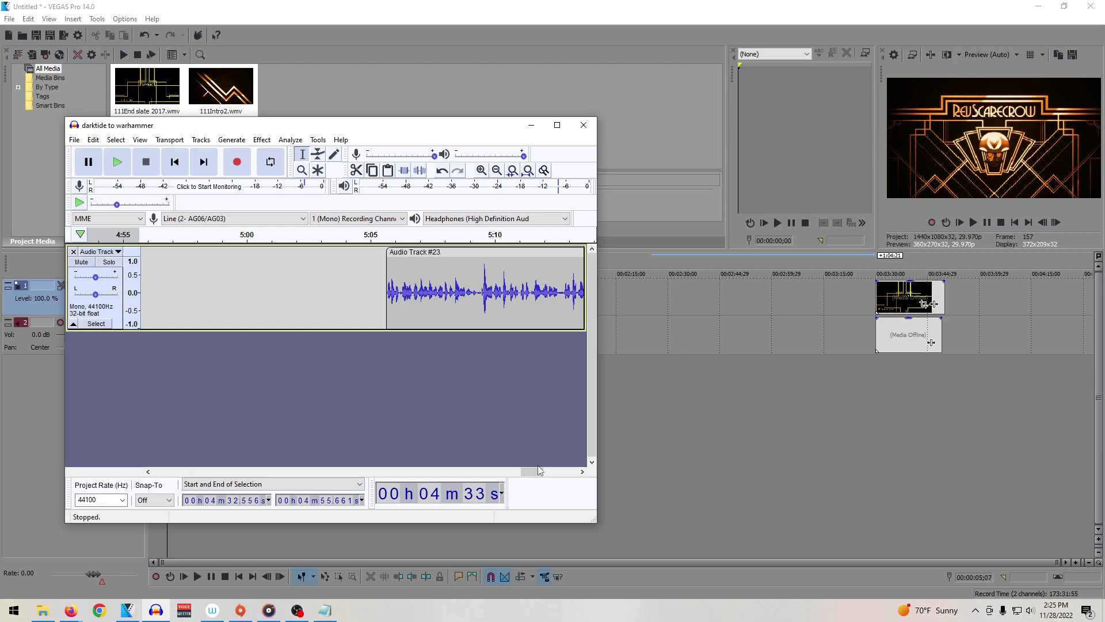
drag(458, 252, 312, 251)
drag(531, 472, 520, 472)
drag(512, 251, 409, 251)
click(326, 281)
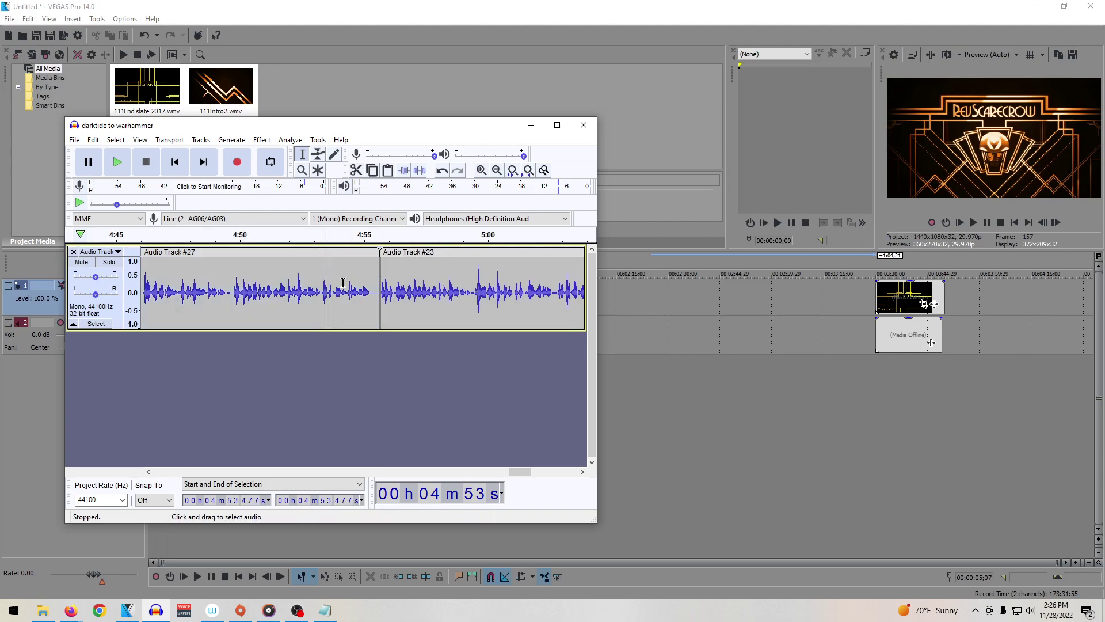
Step: Move the Audio Track #24 clip and the clip after it earlier to close the gaps behind Audio Track #23
drag(521, 472, 535, 476)
drag(525, 252, 273, 248)
drag(541, 472, 574, 482)
drag(360, 249, 168, 260)
Step: Go back to the beginning of the track and save the project
drag(567, 472, 131, 485)
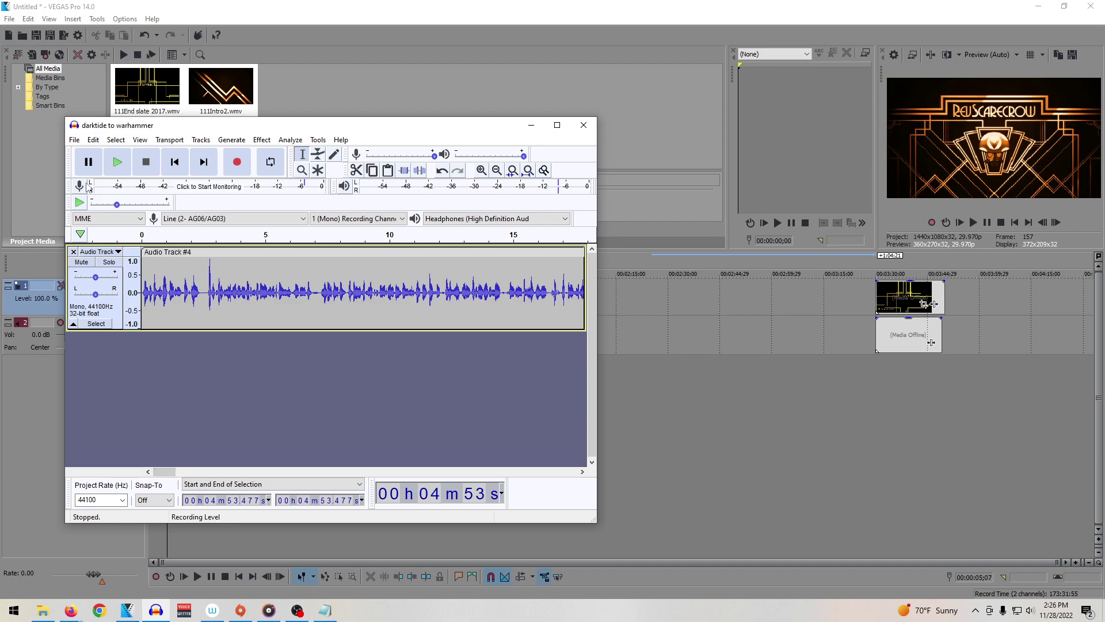
click(74, 139)
mouse_move(116, 208)
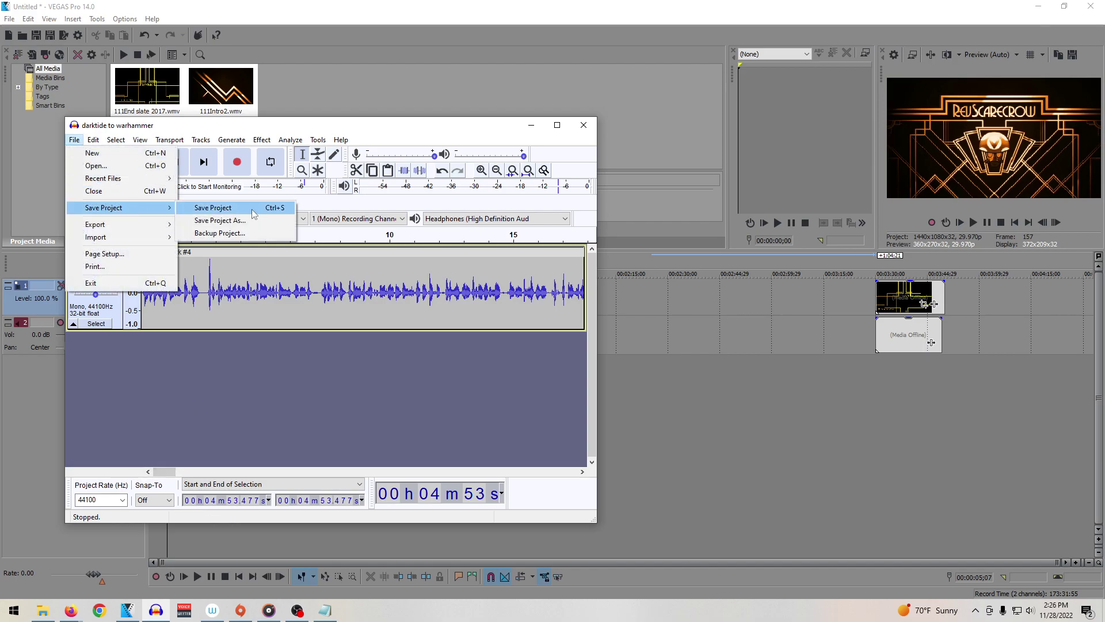
click(207, 206)
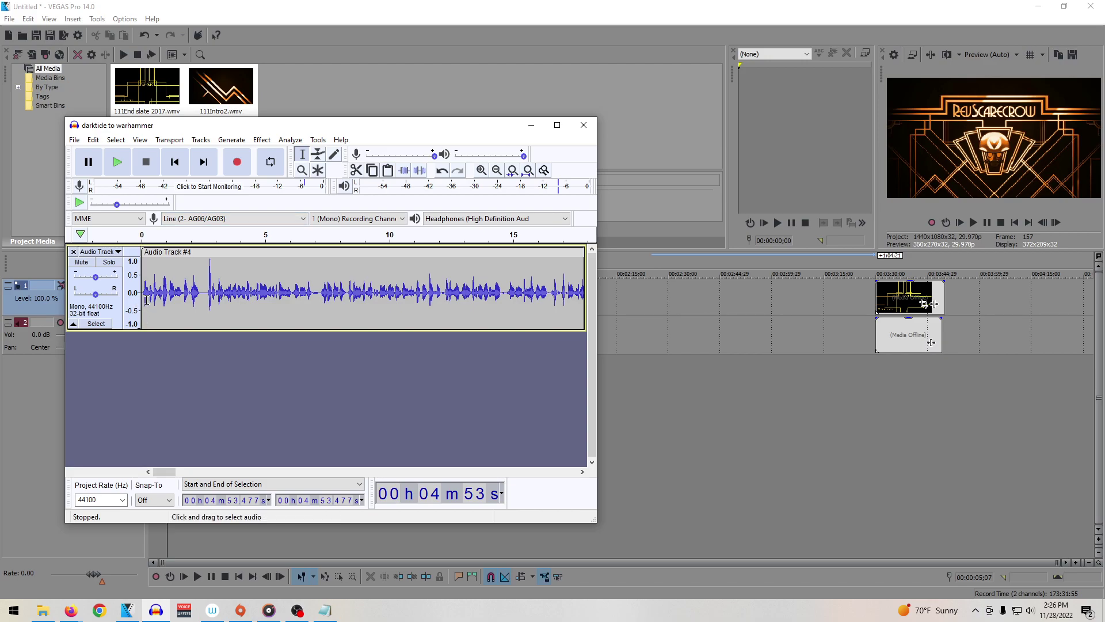
Step: Play back briefly from 4:53.477, and listen to the voice-over from the very start through the end of the first take
key(space)
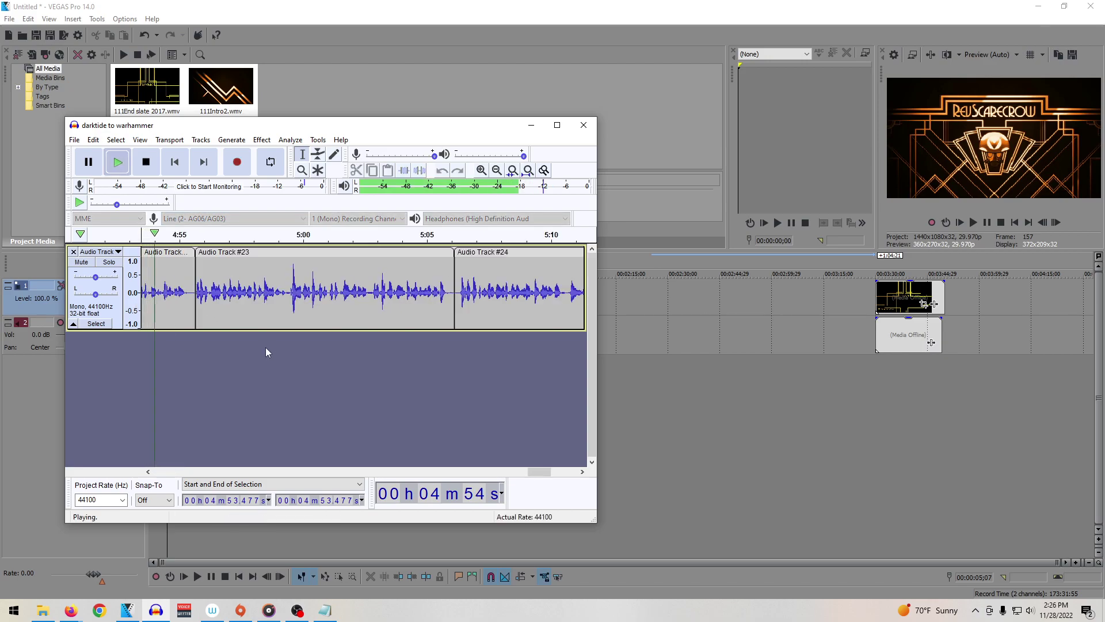
key(space)
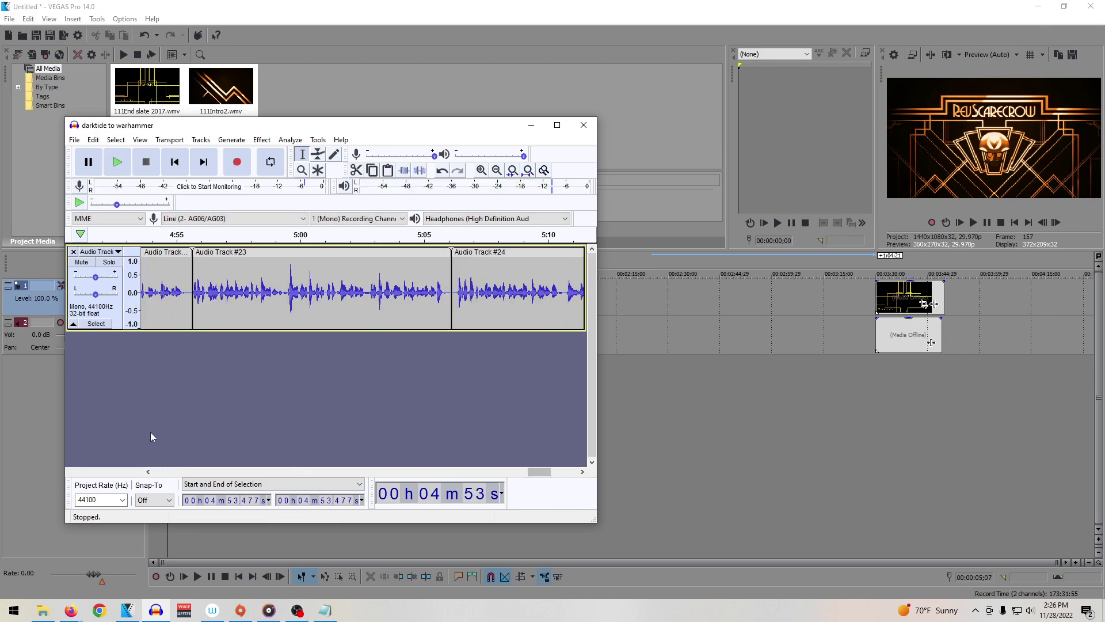
drag(532, 471, 161, 471)
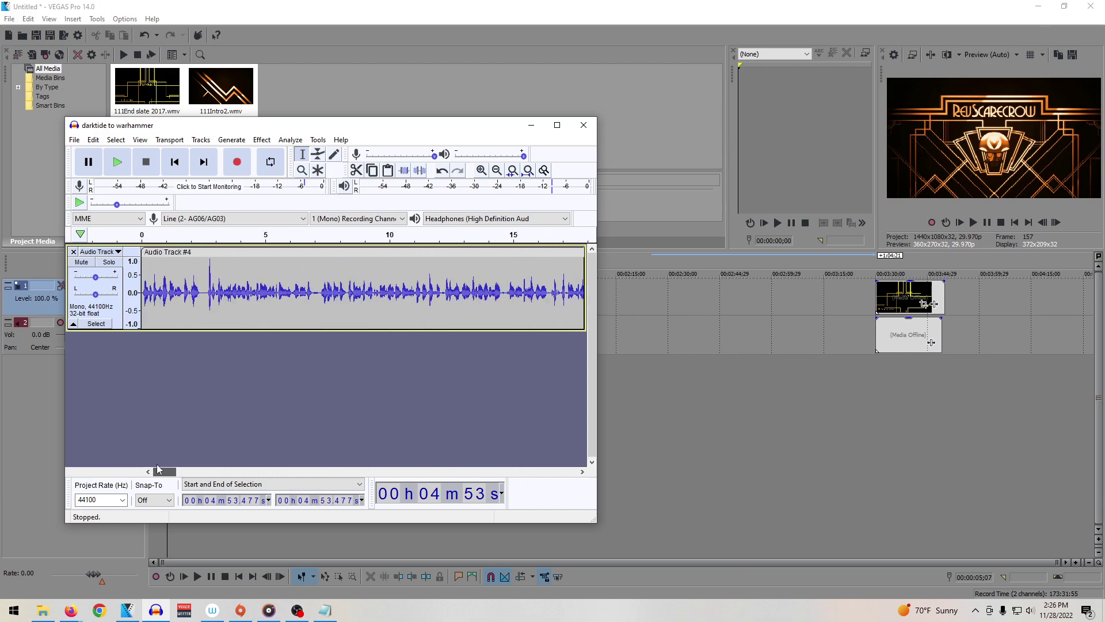
click(144, 308)
key(Home)
key(space)
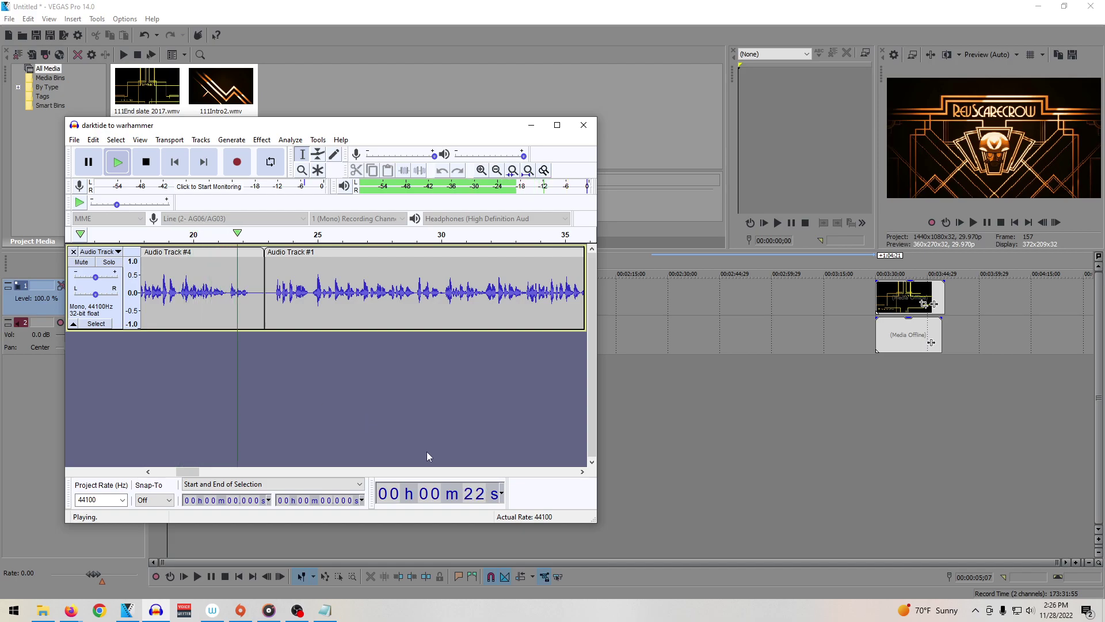
key(space)
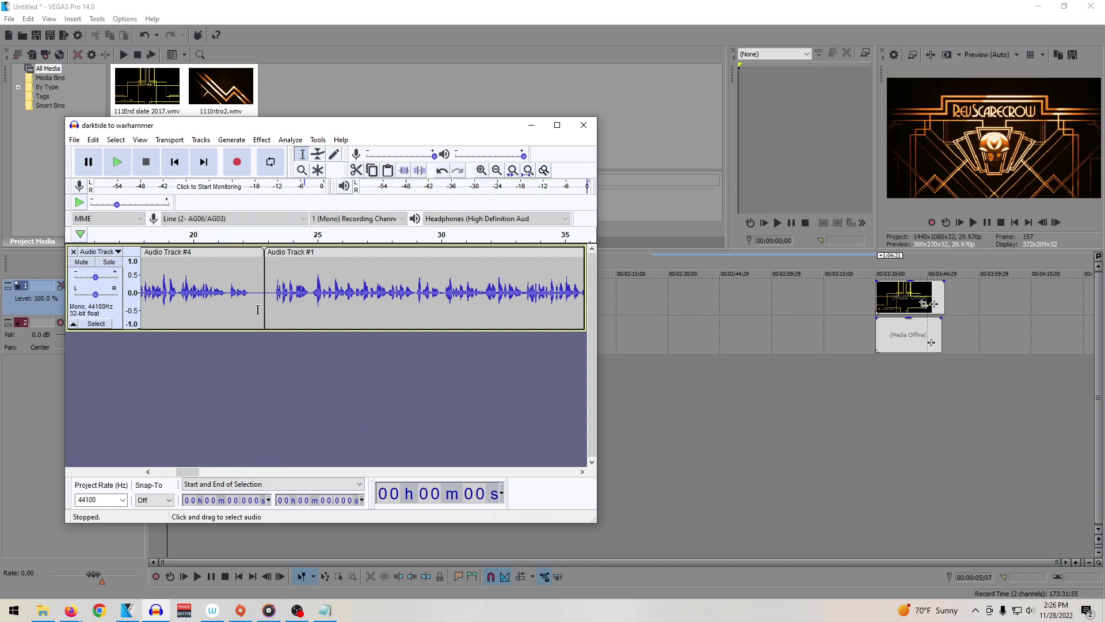
Step: Delete the silence from 22.454 to 23.243 s, join the Audio Track #4 and #1 clips, and place the cursor at 21.246 s
drag(254, 310, 274, 310)
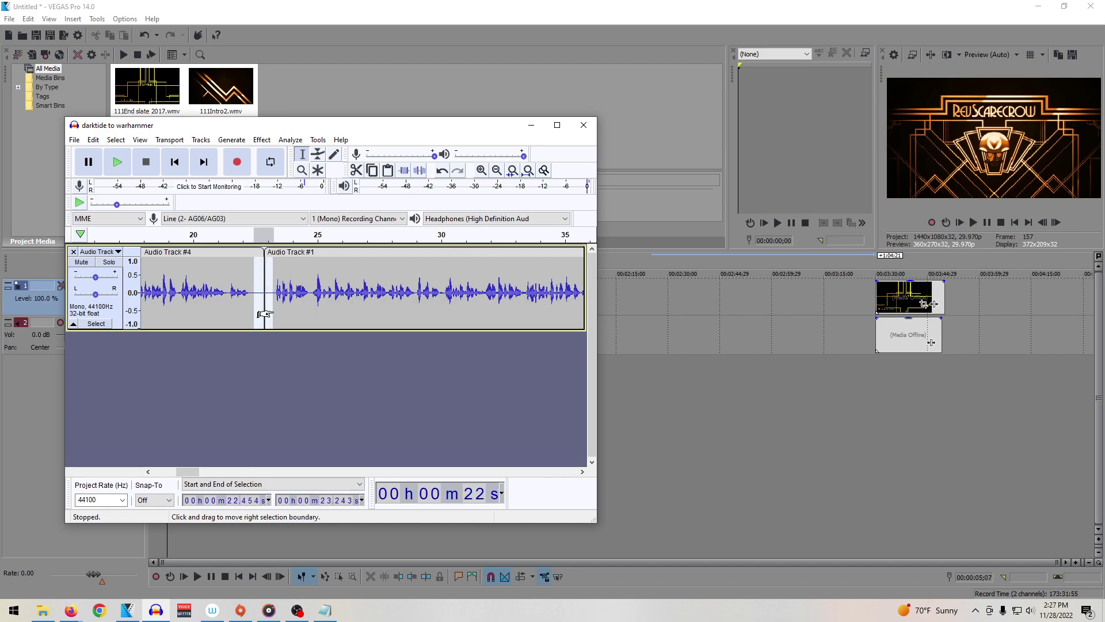
key(Delete)
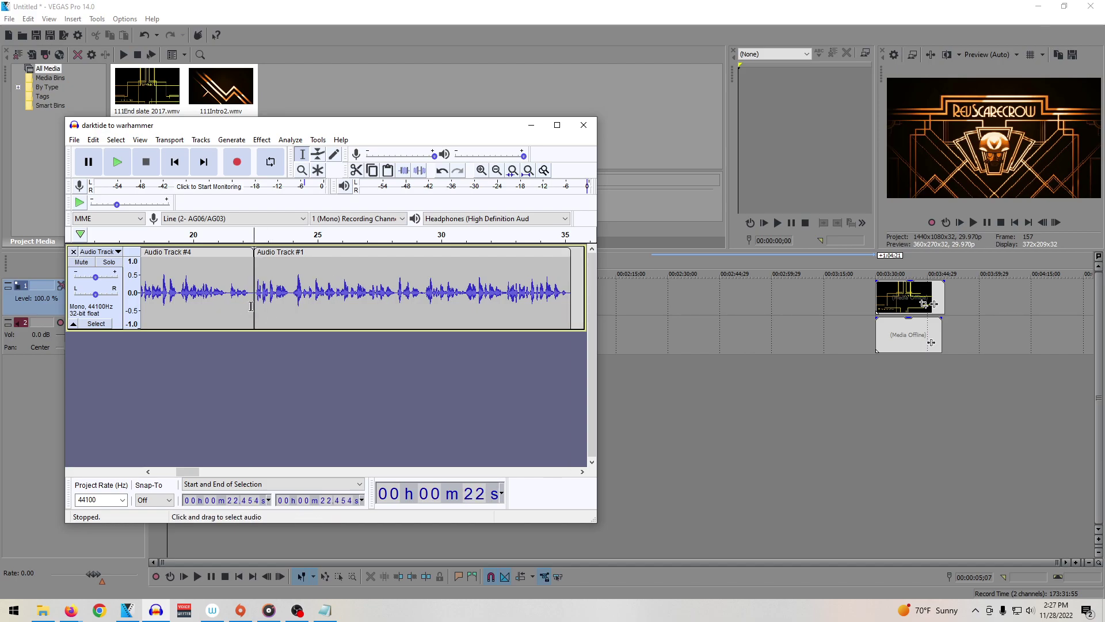
mouse_move(187, 471)
mouse_down()
mouse_move(124, 473)
mouse_move(175, 473)
mouse_up()
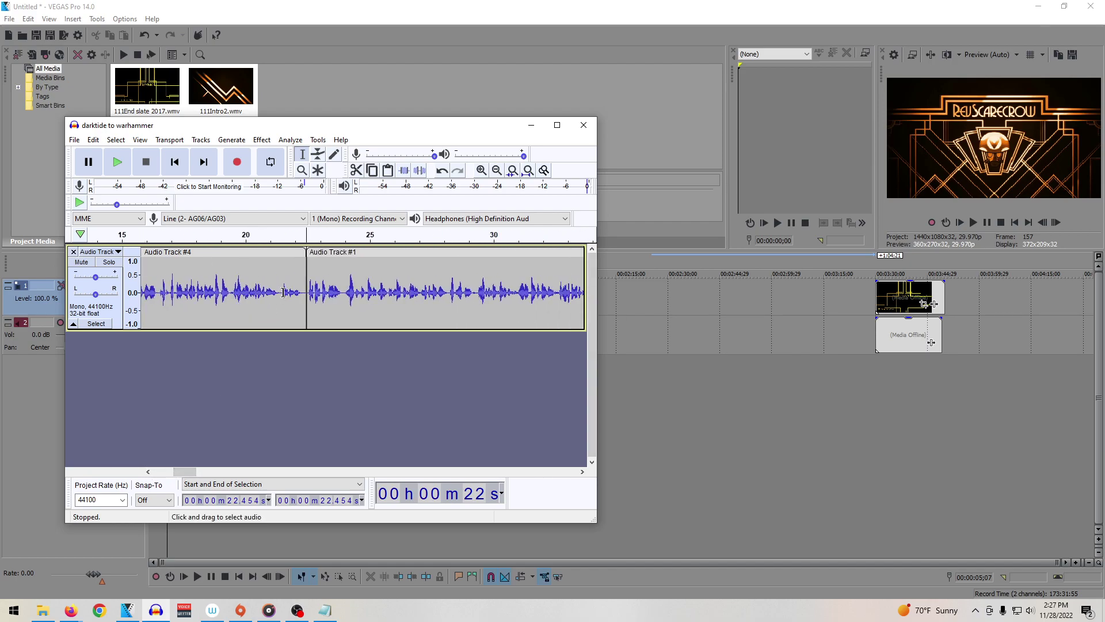
click(306, 285)
click(277, 289)
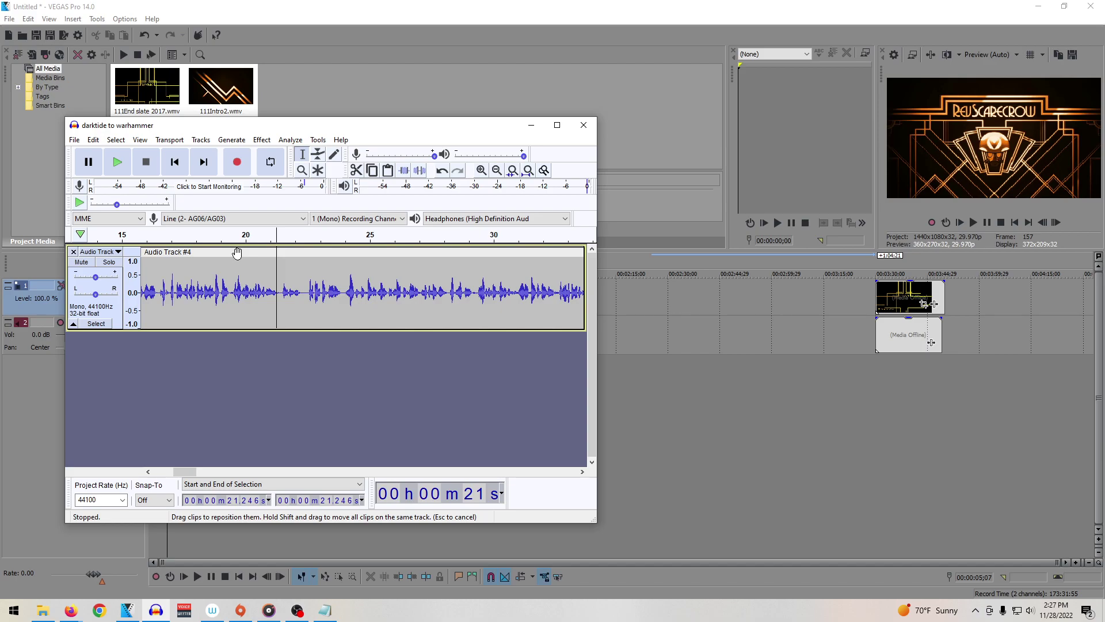
click(70, 611)
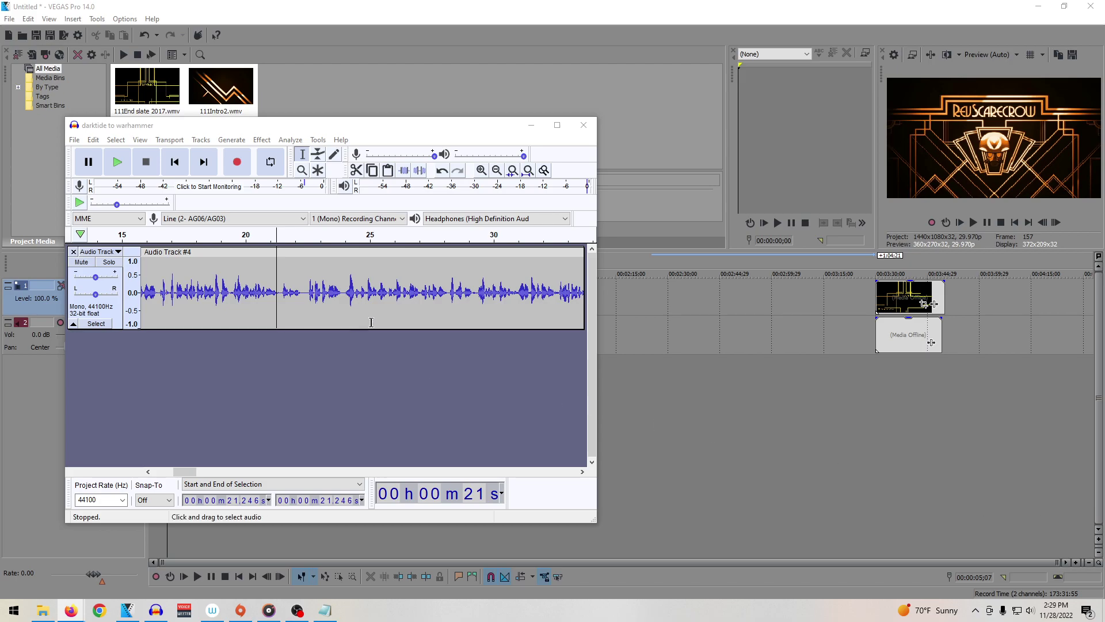
Step: Play back the joined first take briefly from 26.122 s, and again from 18.831 s through to its end
click(398, 299)
key(space)
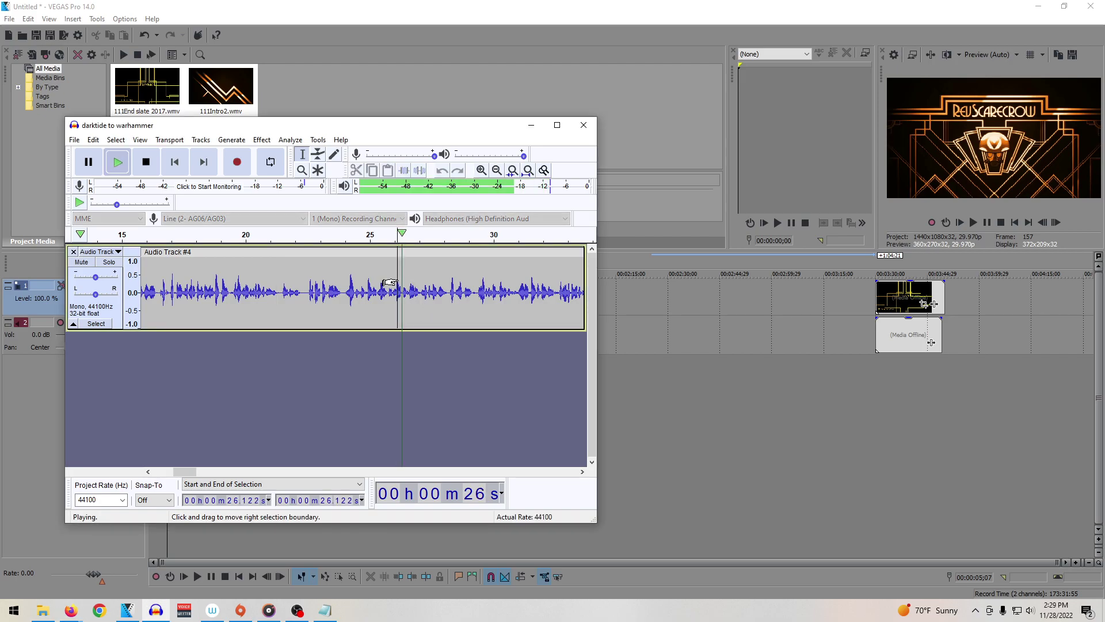
key(space)
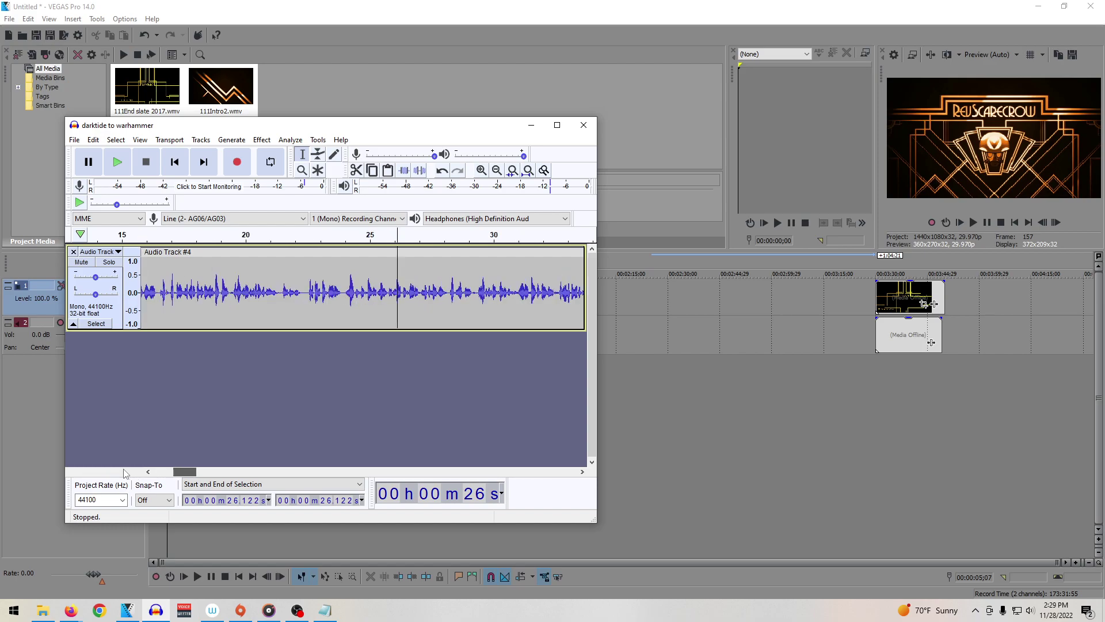
click(217, 294)
key(space)
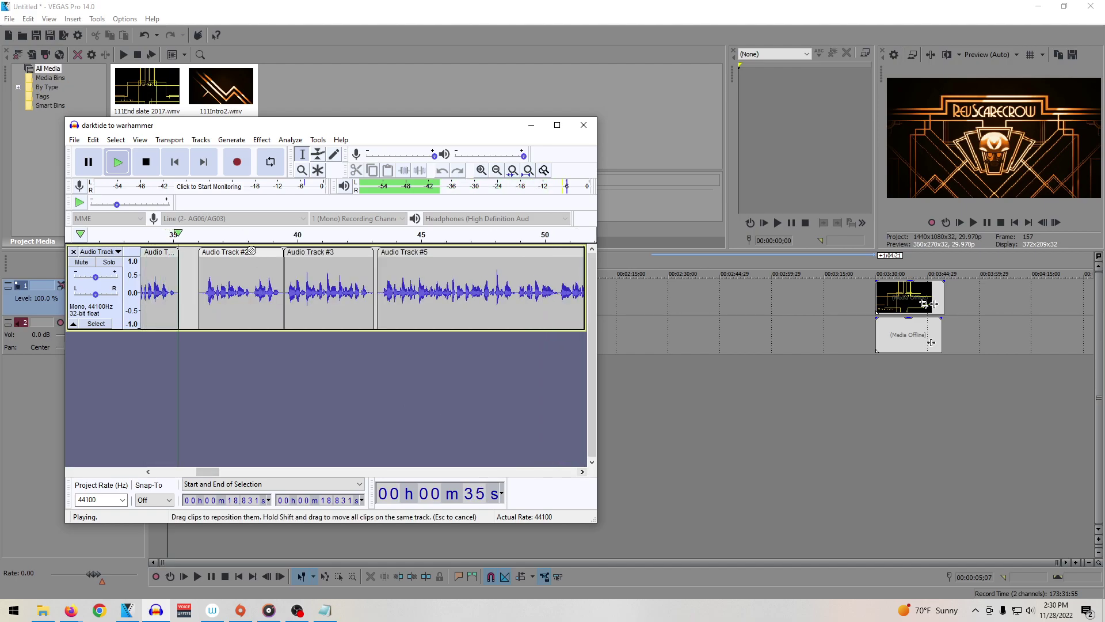
Step: Move the Audio Track #2 clip earlier to join the preceding clip, and play back the transition from 34.551 s
drag(248, 254, 229, 254)
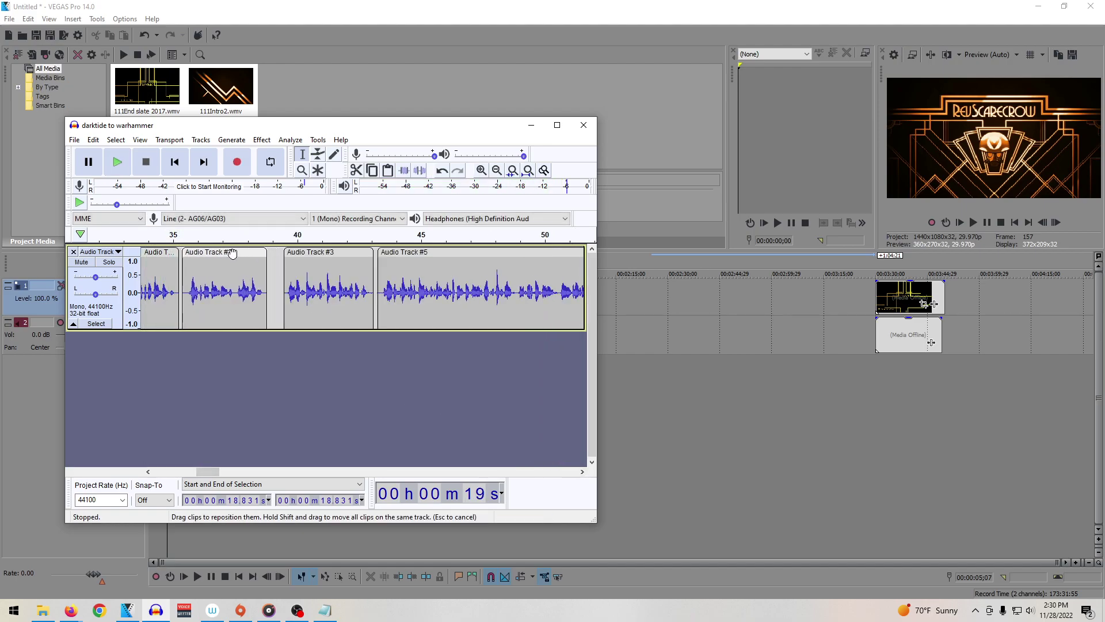
key(space)
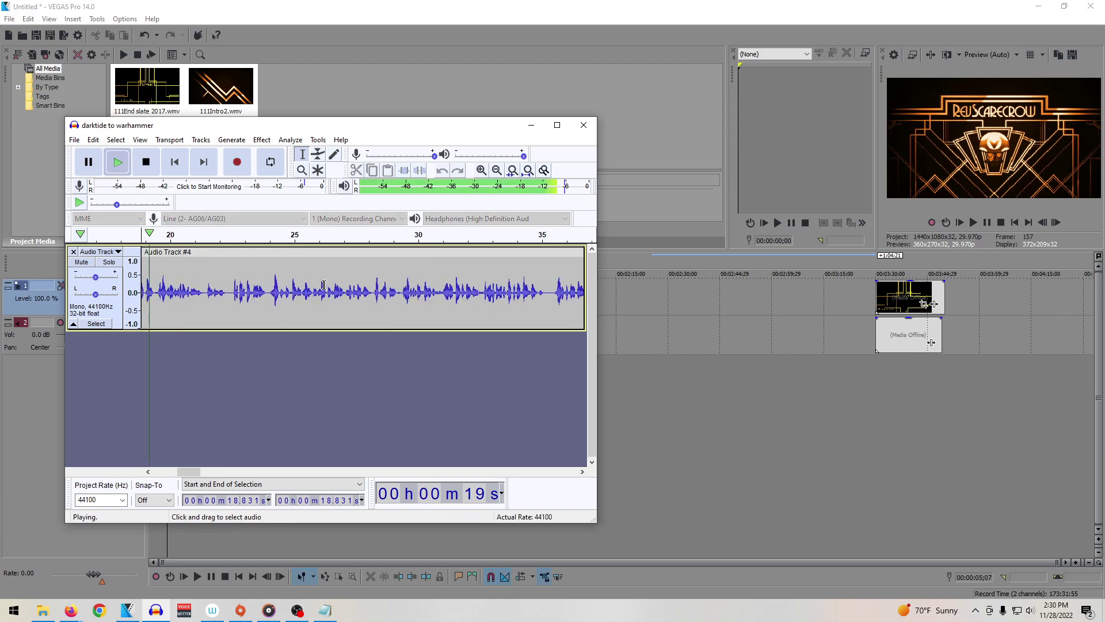
key(space)
click(530, 282)
key(space)
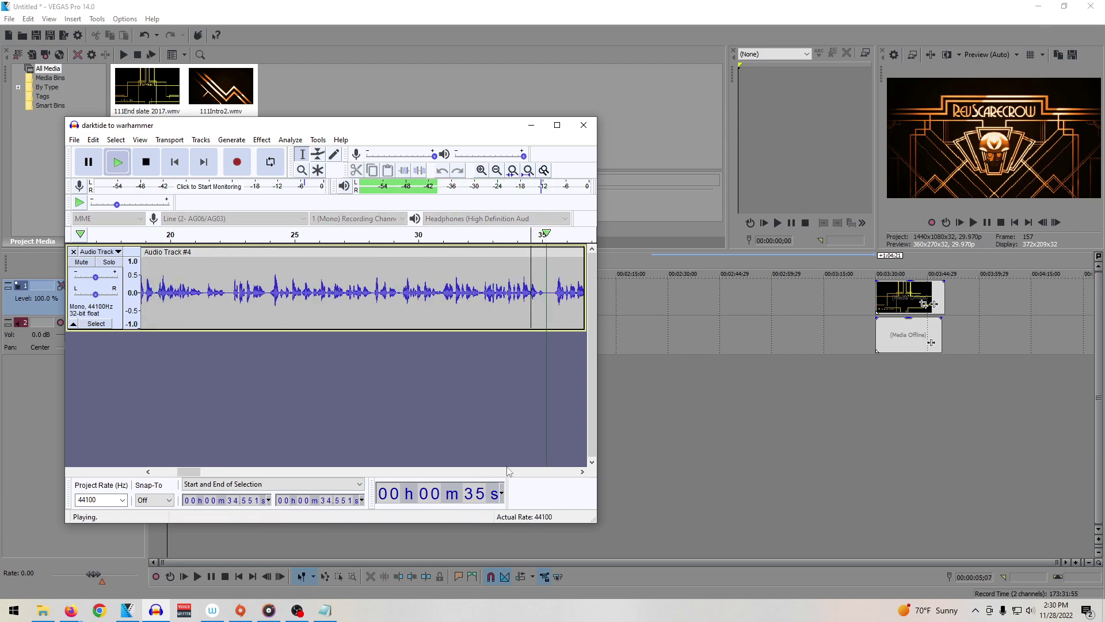
Step: Stop playback, move the next clip earlier against the end of the Audio Track #4 clip, and join the two
click(582, 473)
drag(582, 472, 582, 473)
key(space)
drag(530, 251, 510, 251)
click(479, 291)
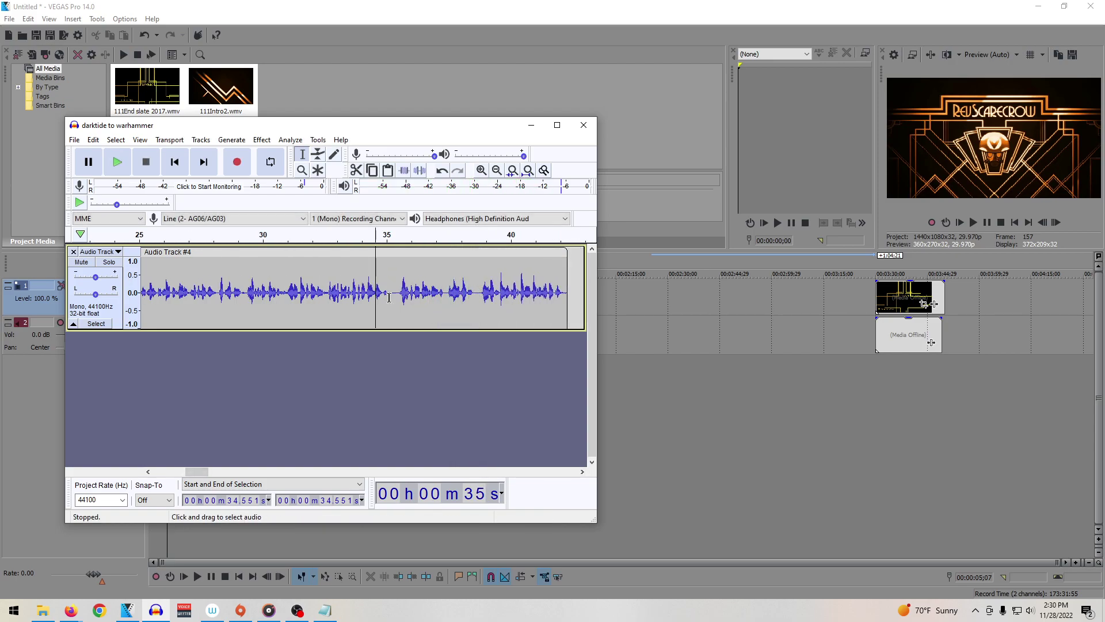
Step: Delete the short silence just after 35 s and the one from 38.359 to 38.592 s
drag(392, 300, 398, 300)
key(Delete)
drag(470, 305, 474, 304)
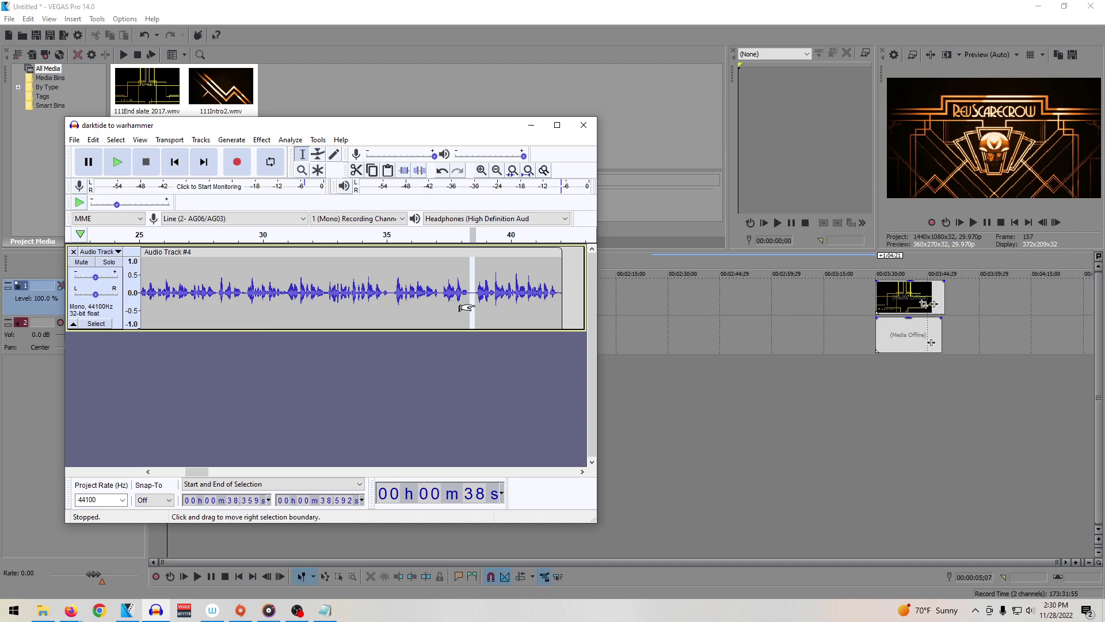
key(Delete)
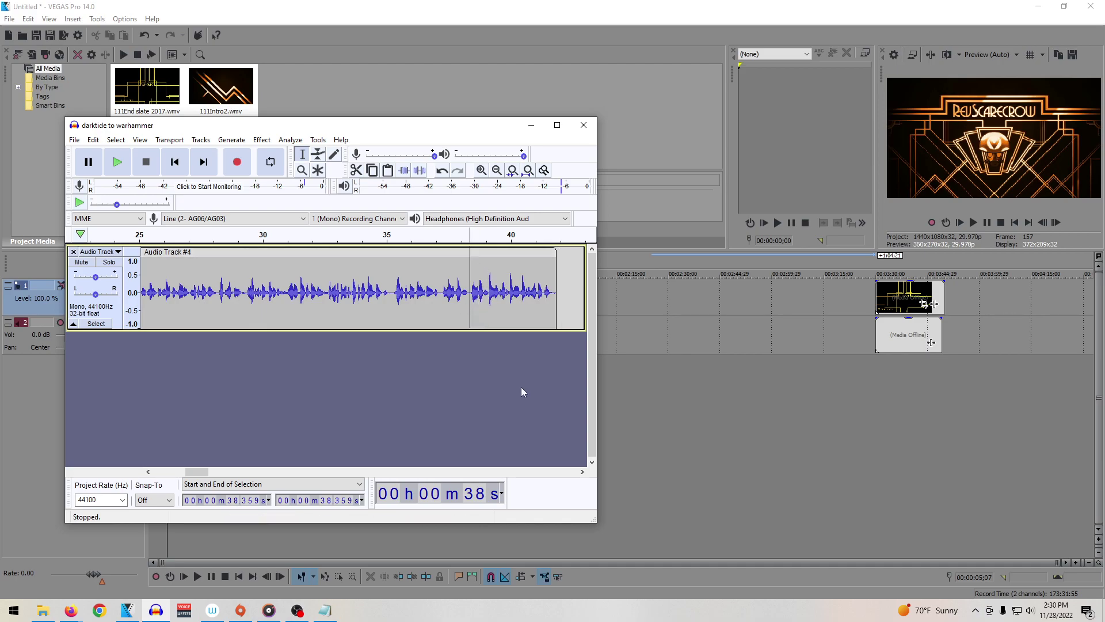
Step: Move the Audio Track #5 clip earlier against the end of the Audio Track #4 clip and join them
click(582, 471)
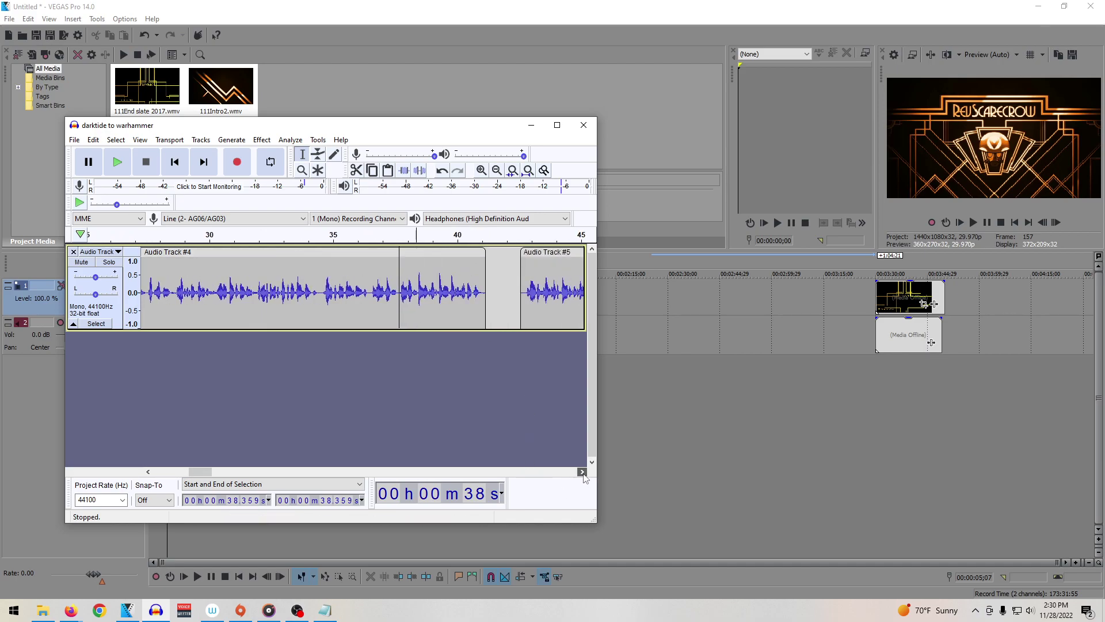
click(582, 471)
drag(501, 252, 471, 253)
click(468, 288)
Step: Play back the joined voice-over from 34.923 s until just before the Audio Track #6 clip
click(296, 289)
key(space)
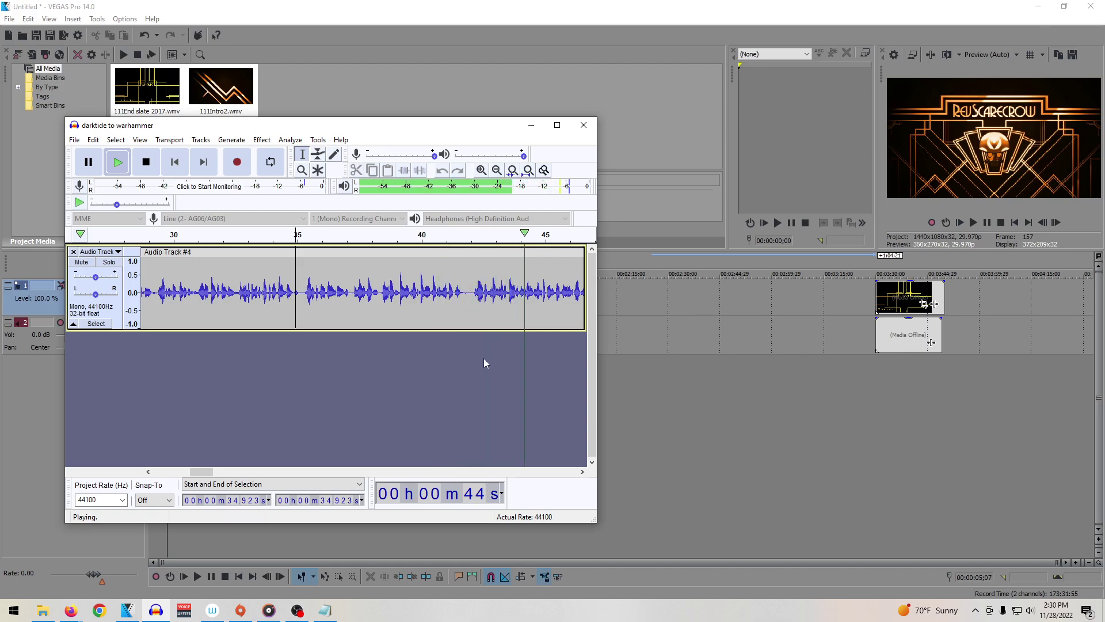
click(582, 472)
click(582, 472)
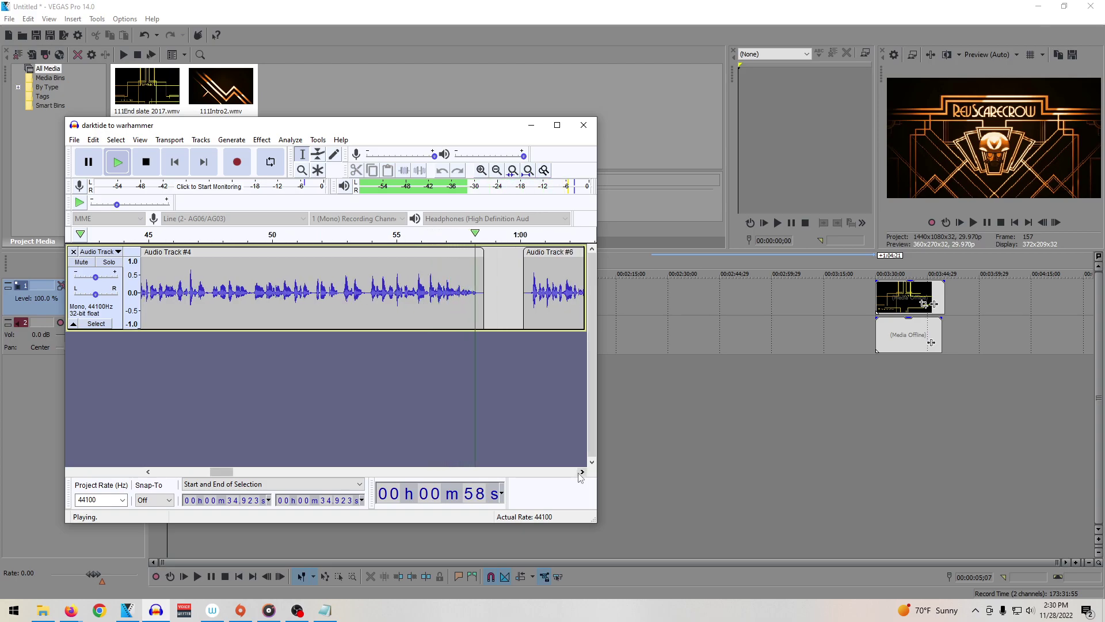
key(space)
Step: Join the Audio Track #6 clip to the preceding clip, delete the silence starting at 58.445 s, and briefly check the transition
drag(544, 254, 499, 260)
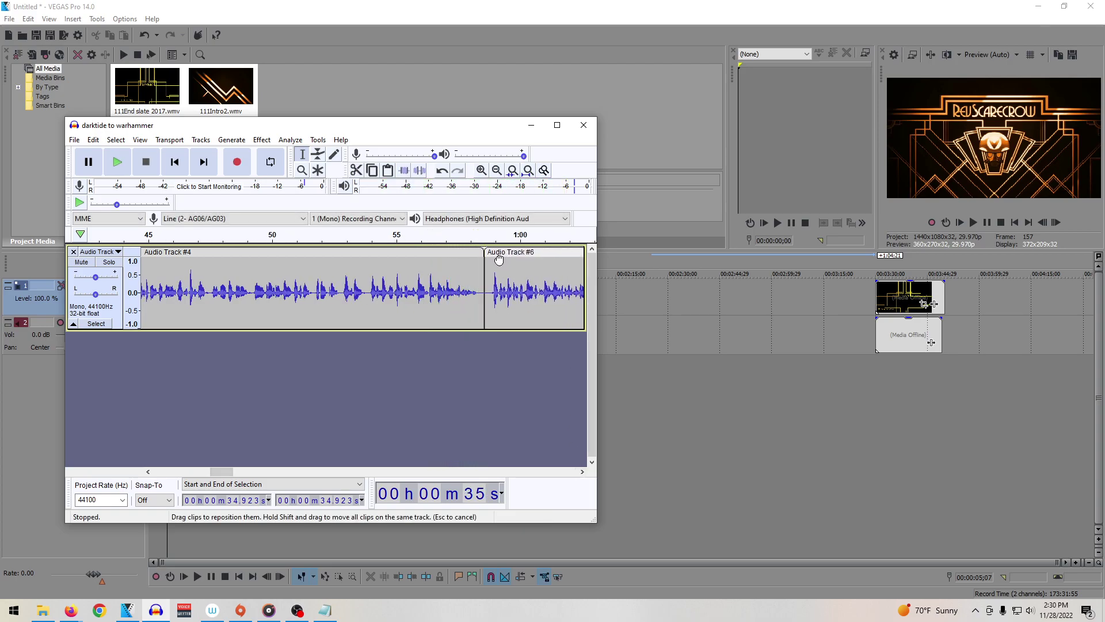
click(485, 294)
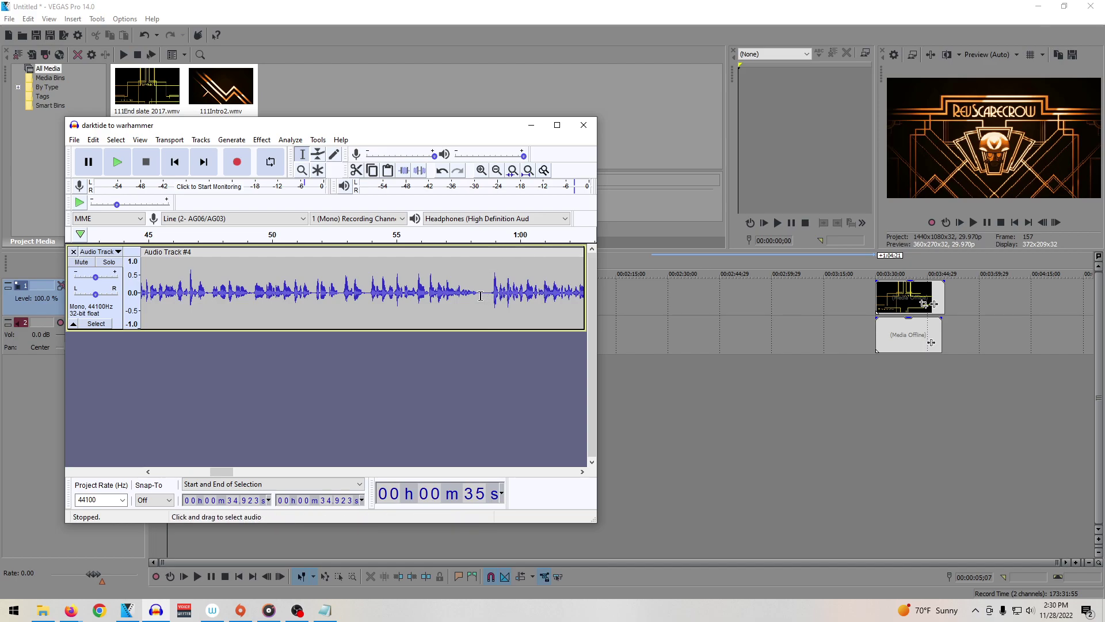
drag(481, 296, 490, 297)
key(Delete)
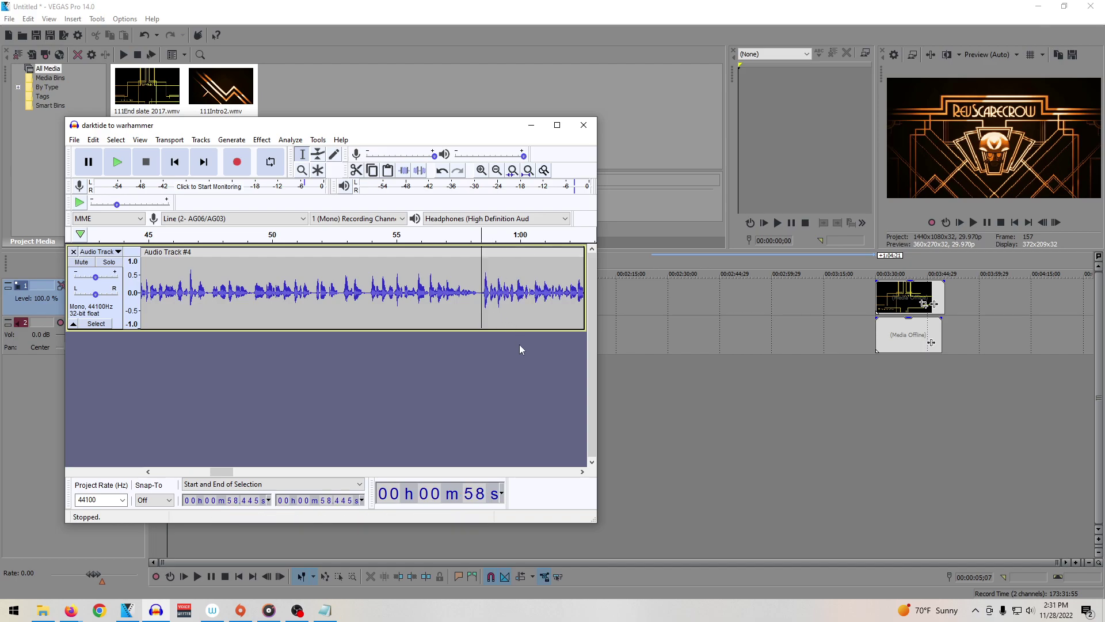
key(space)
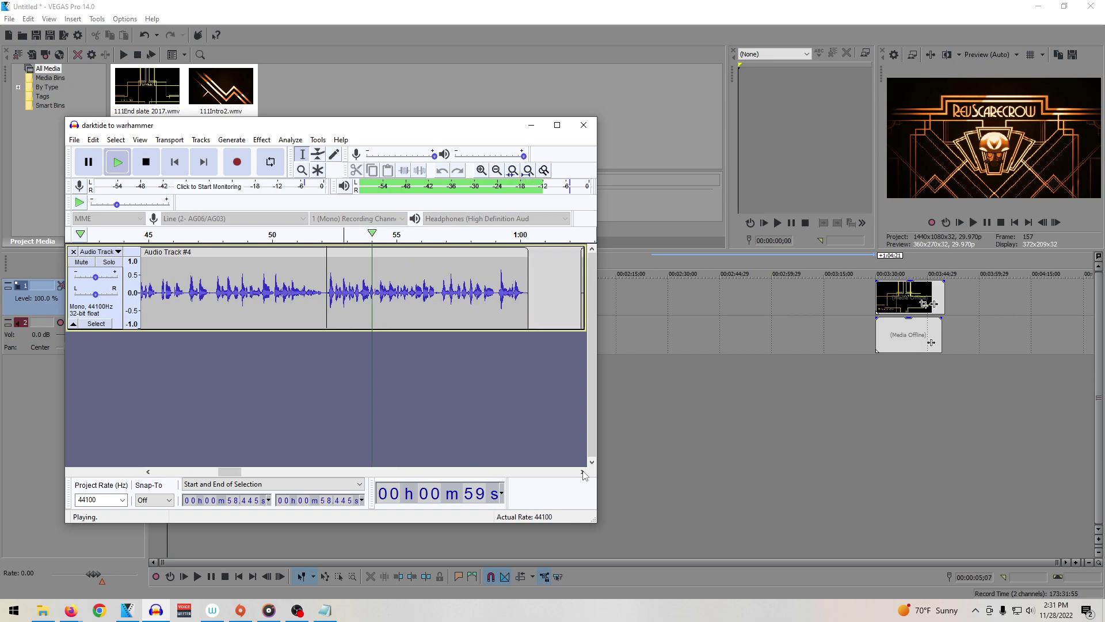
key(space)
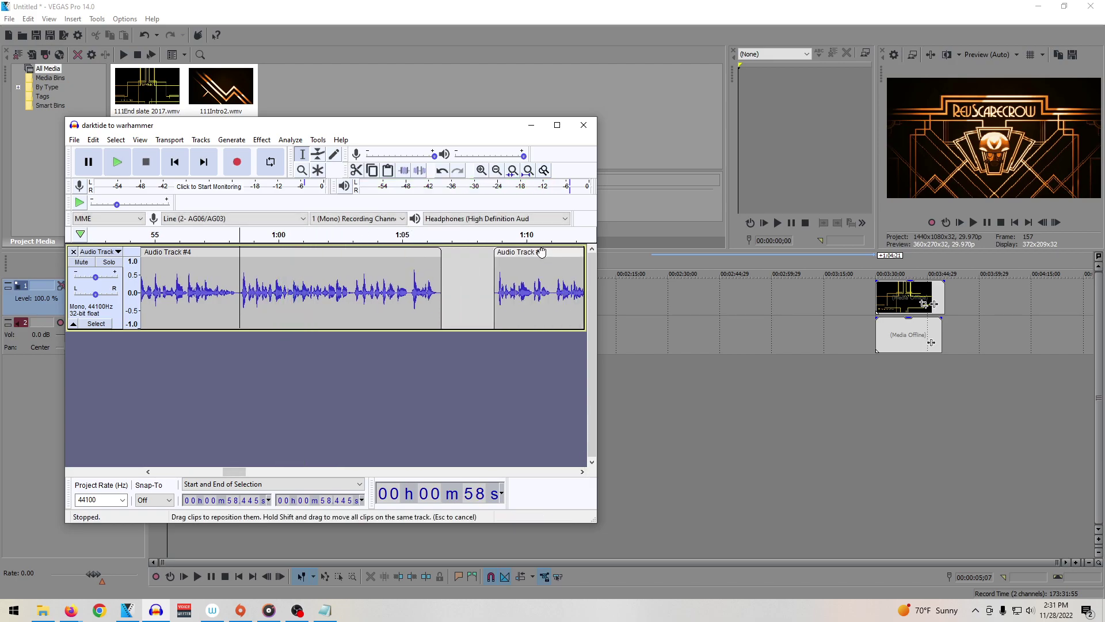
Step: Move the clip starting near 1:09 against the preceding clip, close the transition, and play back from 1:05.202 to about 1:15
drag(541, 252, 490, 253)
drag(438, 314, 446, 313)
click(407, 311)
key(space)
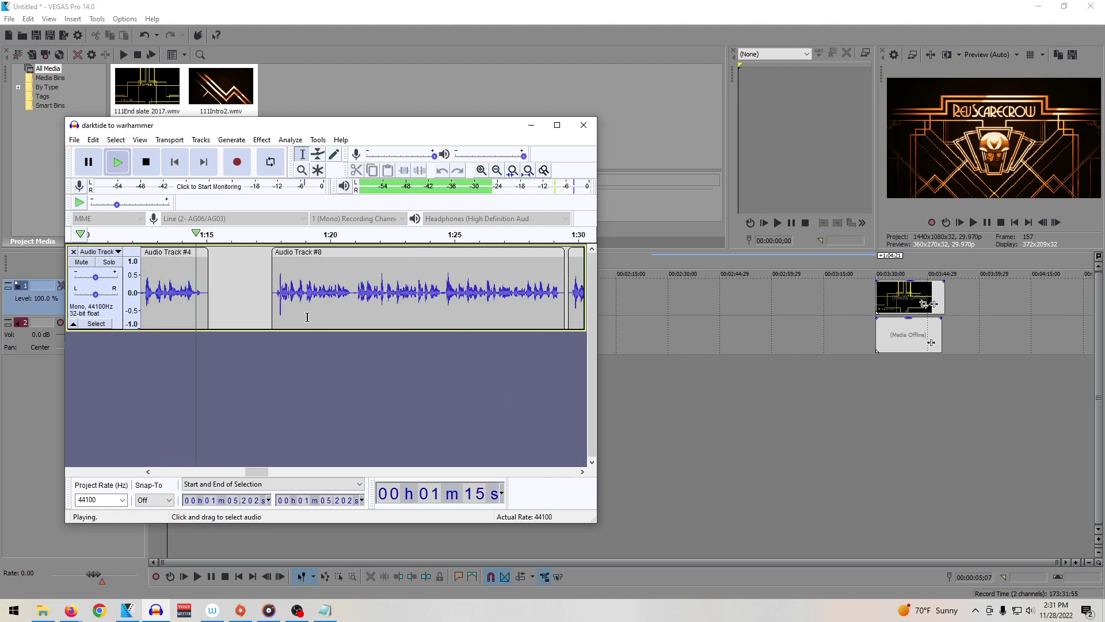
key(space)
Step: Join the Audio Track #8 clip to the preceding clip without the silence near 1:15, and play back from 1:14.420
drag(318, 256, 253, 256)
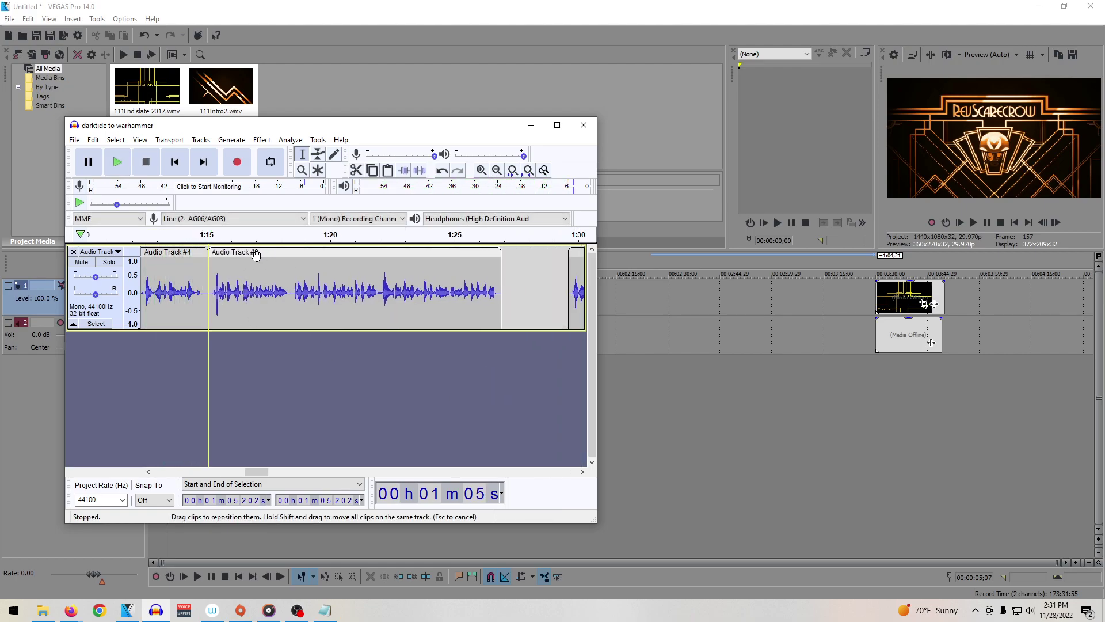
drag(203, 298, 212, 303)
key(Delete)
click(192, 303)
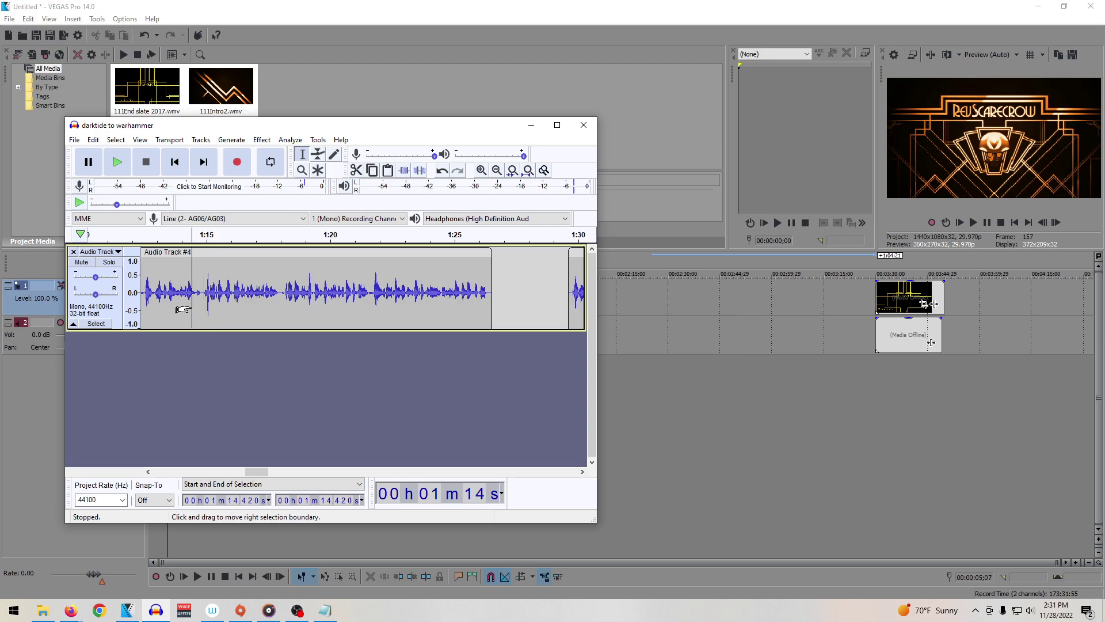
key(space)
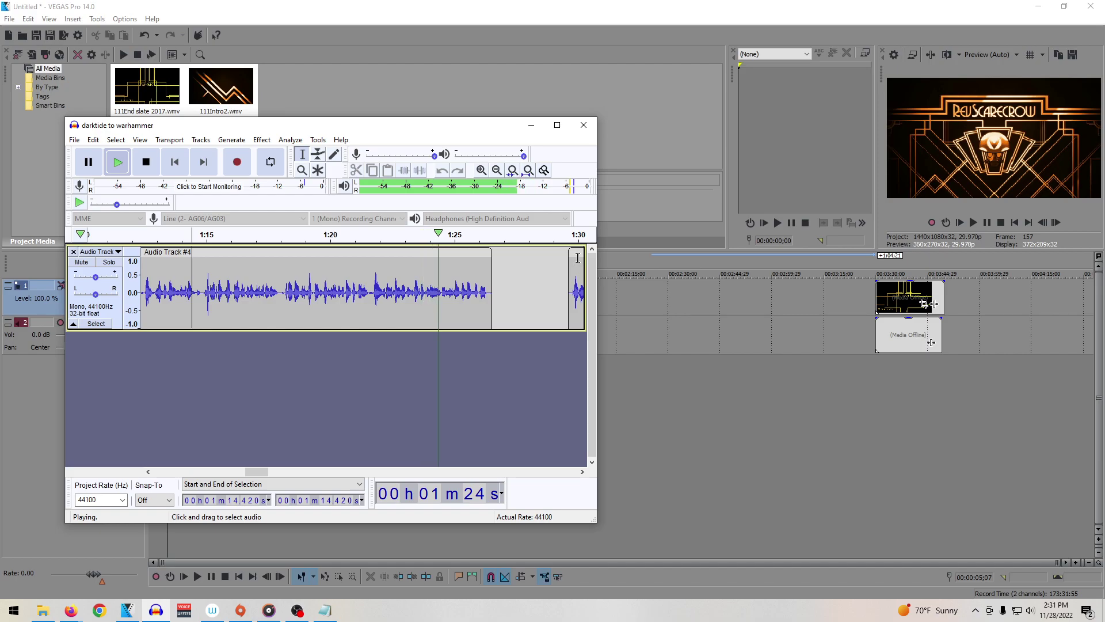
Step: Move the Audio Track #9 clip earlier to join the preceding clip, and play back from 1:26.494 to about 1:39
drag(578, 257, 498, 257)
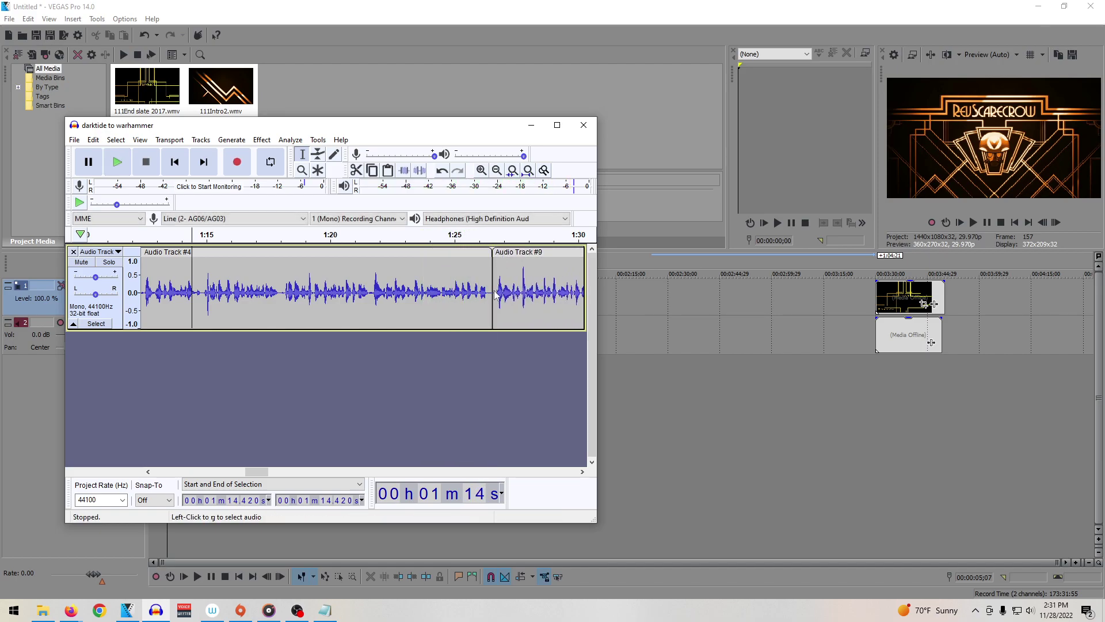
click(492, 291)
key(space)
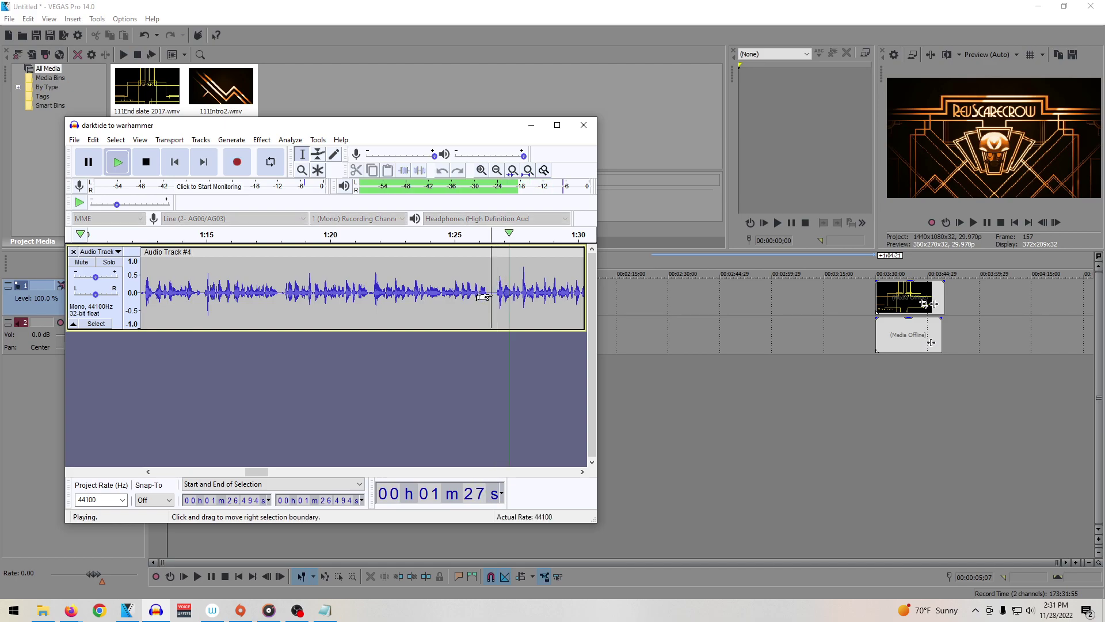
click(582, 471)
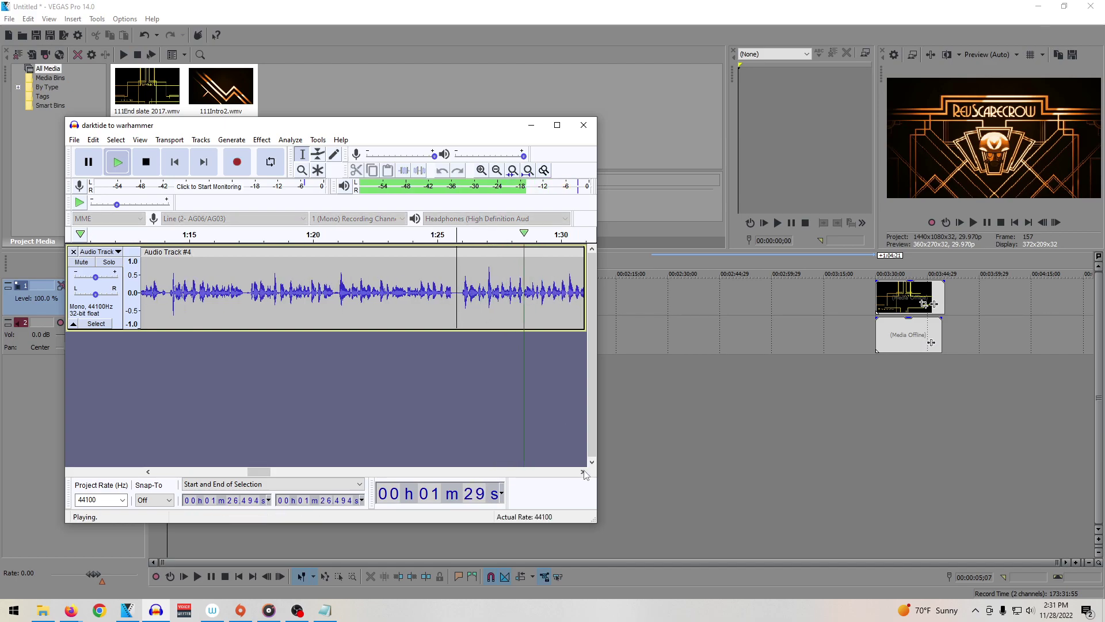
click(582, 472)
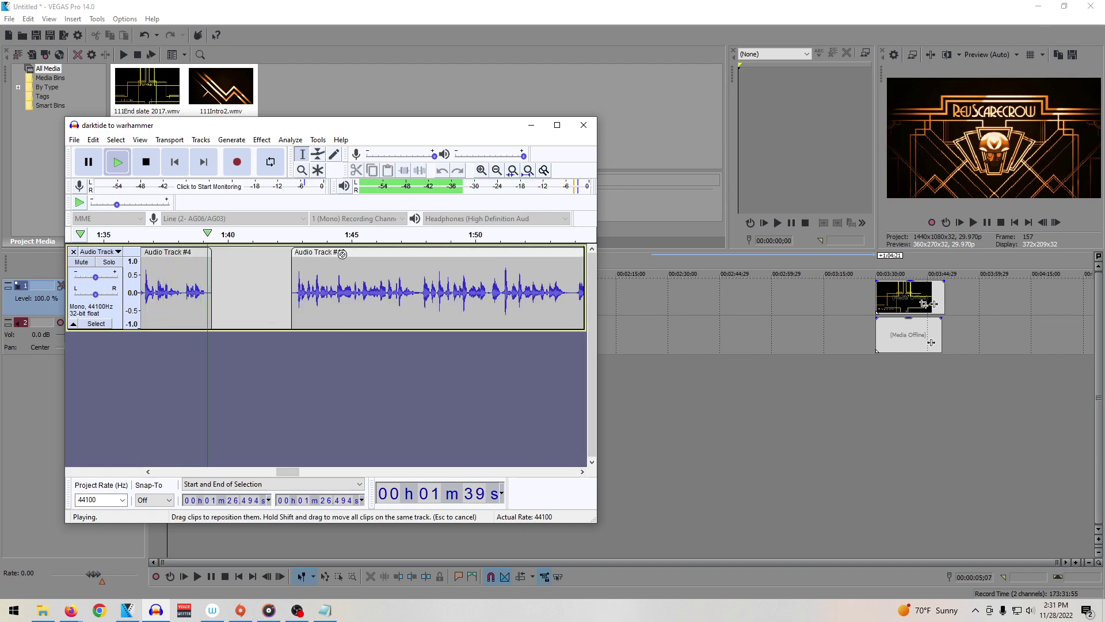
key(space)
Step: Join the clip starting near 1:43 to the preceding one, delete the silence from 1:39.265 to 1:39.544, and play back to about 1:55
drag(342, 254, 264, 253)
click(212, 301)
drag(209, 301, 217, 303)
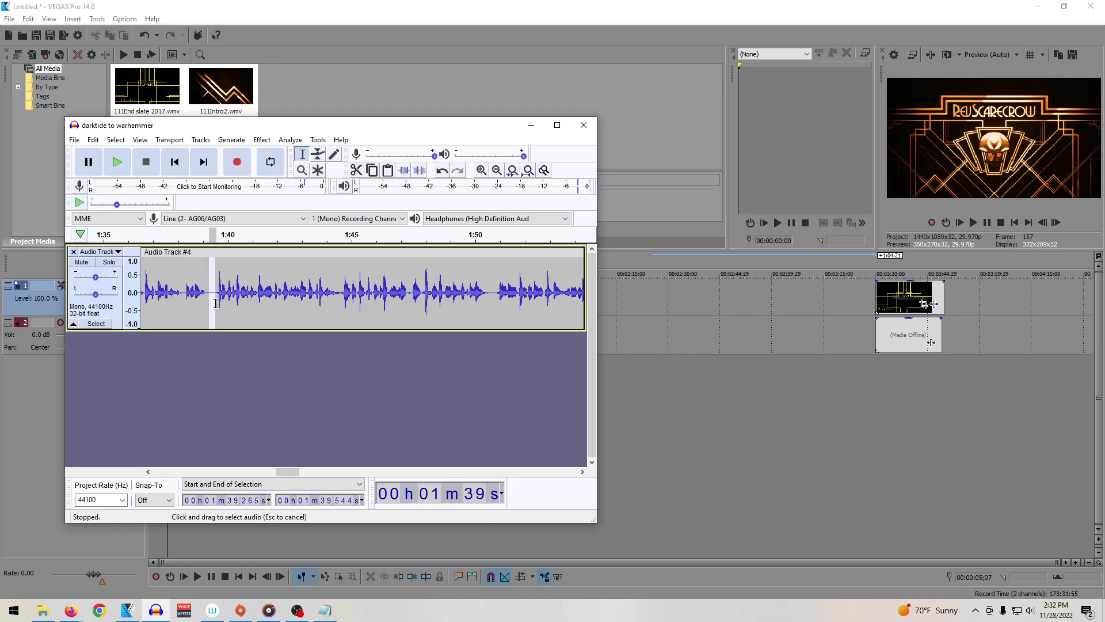
key(Delete)
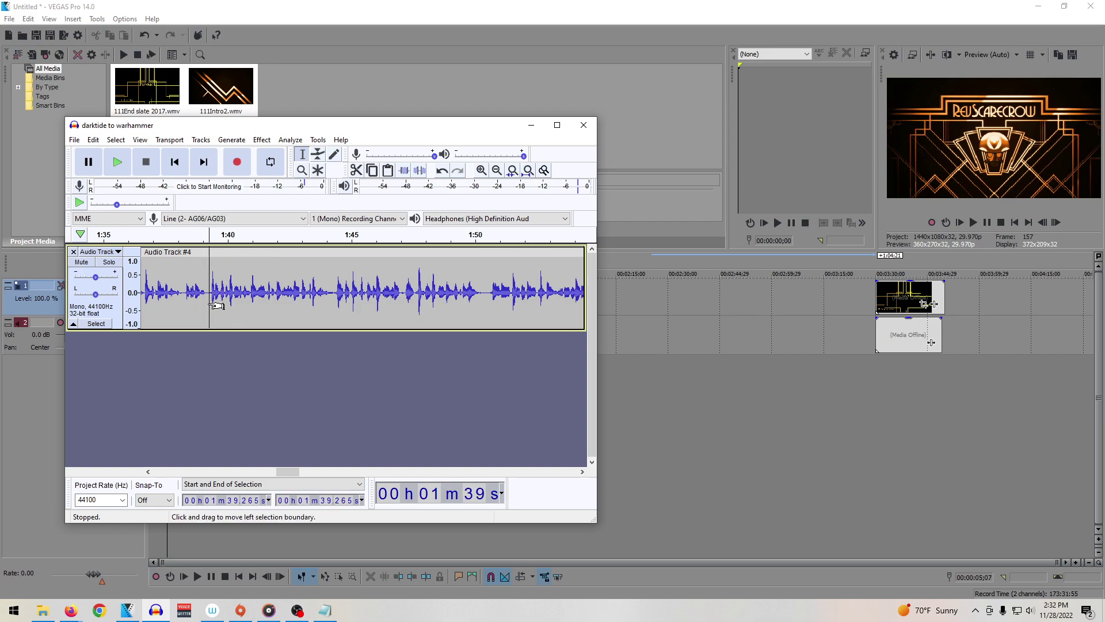
key(space)
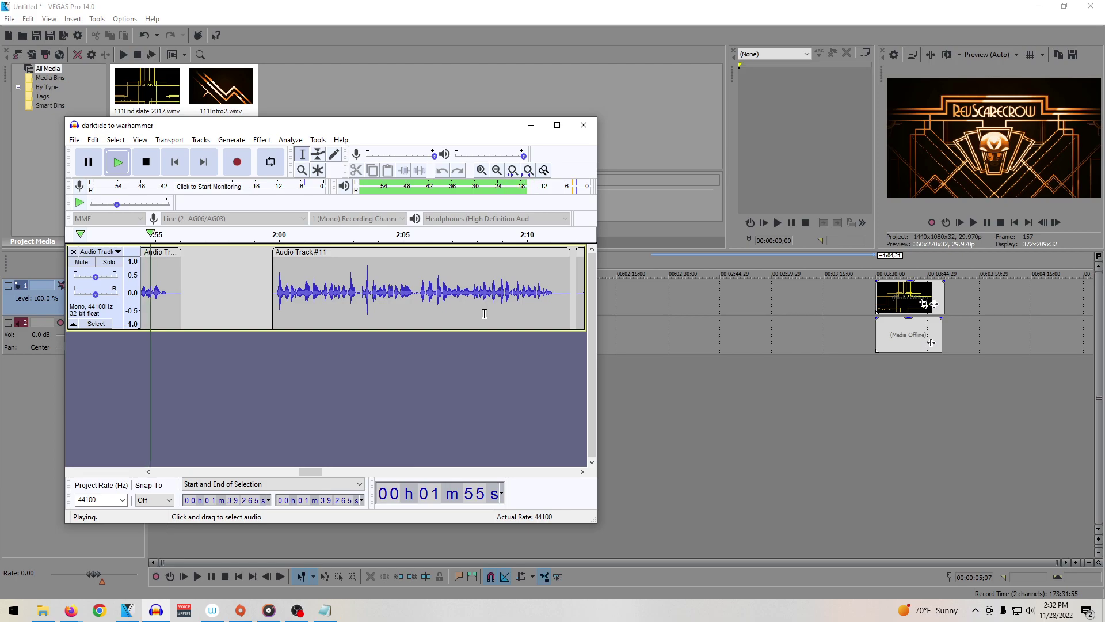
key(space)
Step: Move the Audio Track #11 clip against the preceding clip and delete the silence from 1:55.612 to about 1:56.193
drag(317, 251, 224, 252)
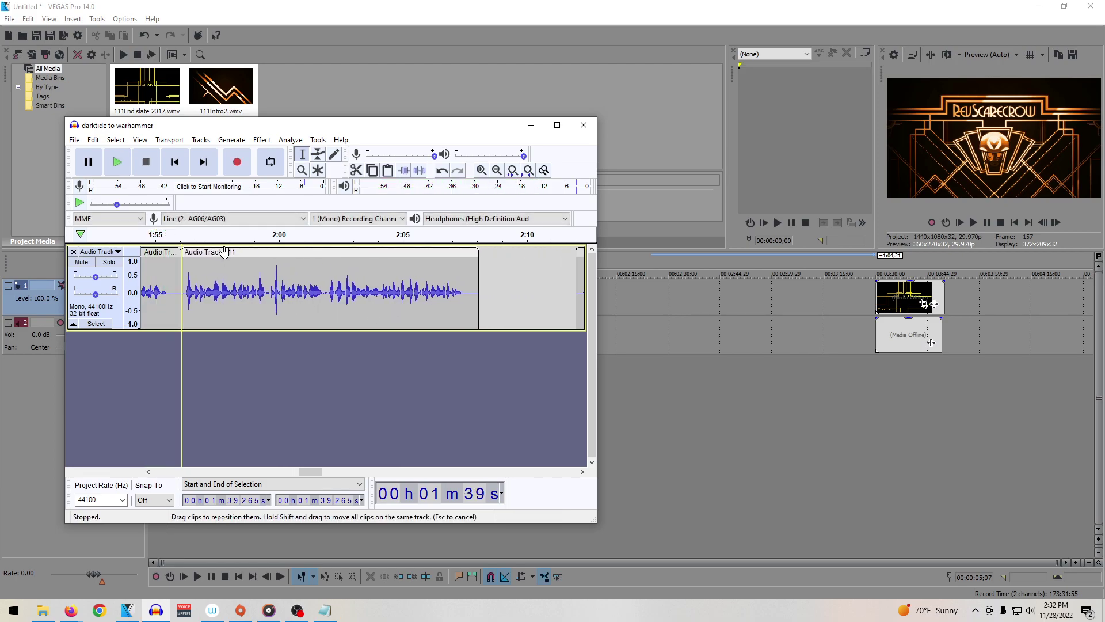
drag(170, 299, 184, 300)
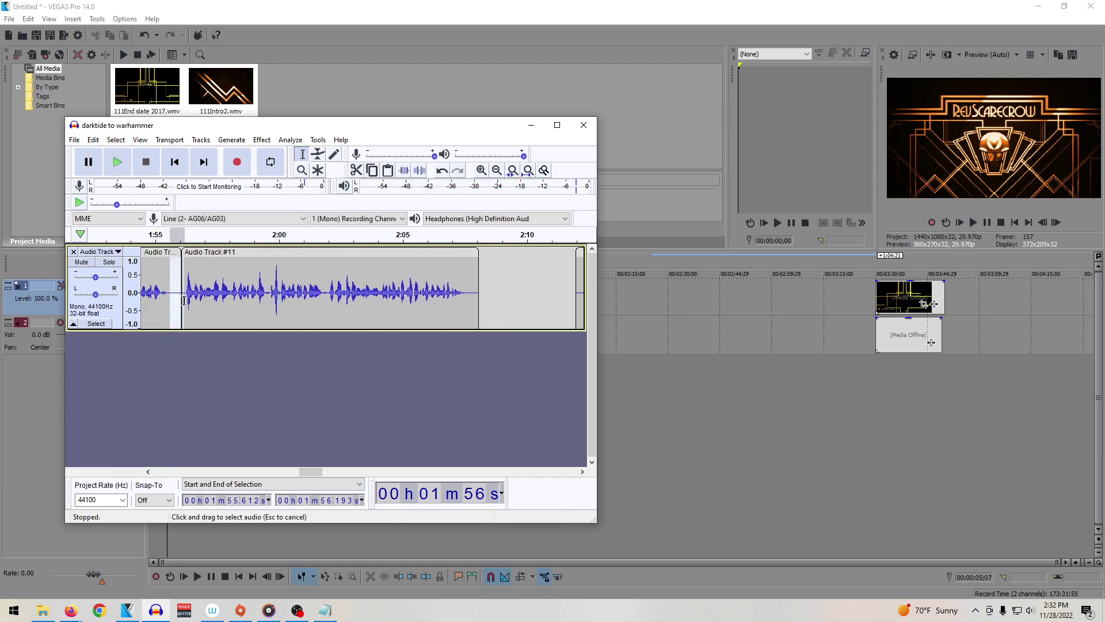
key(Delete)
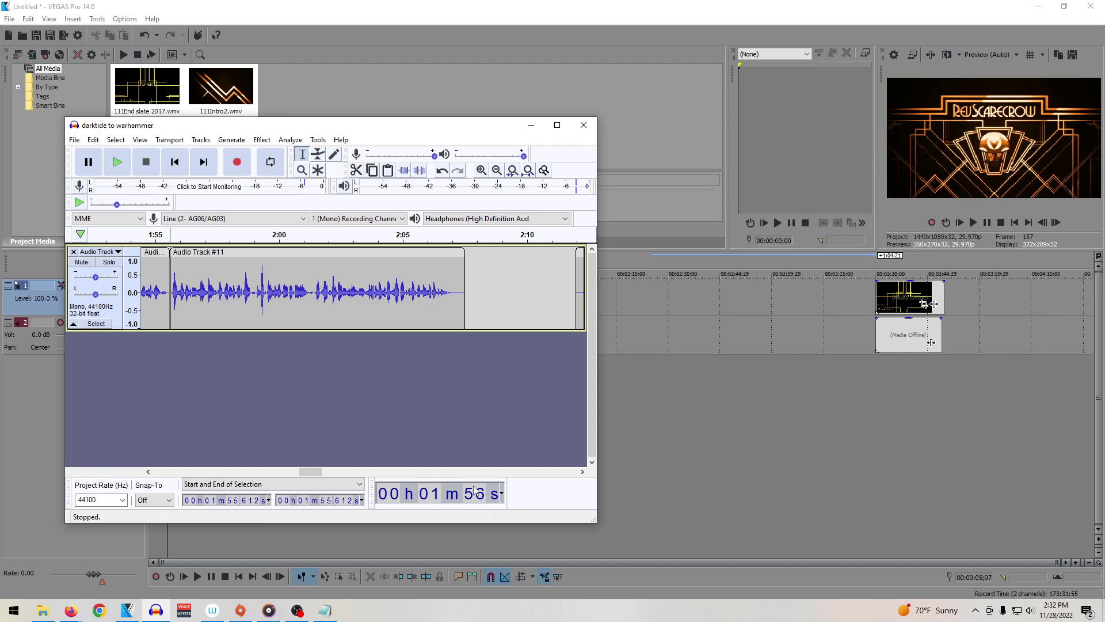
Step: Move the Audio Track #12 clip against the Audio Track #11 clip and delete the silence from 2:07.083 to 2:07.756
drag(580, 251, 468, 252)
drag(454, 305, 470, 311)
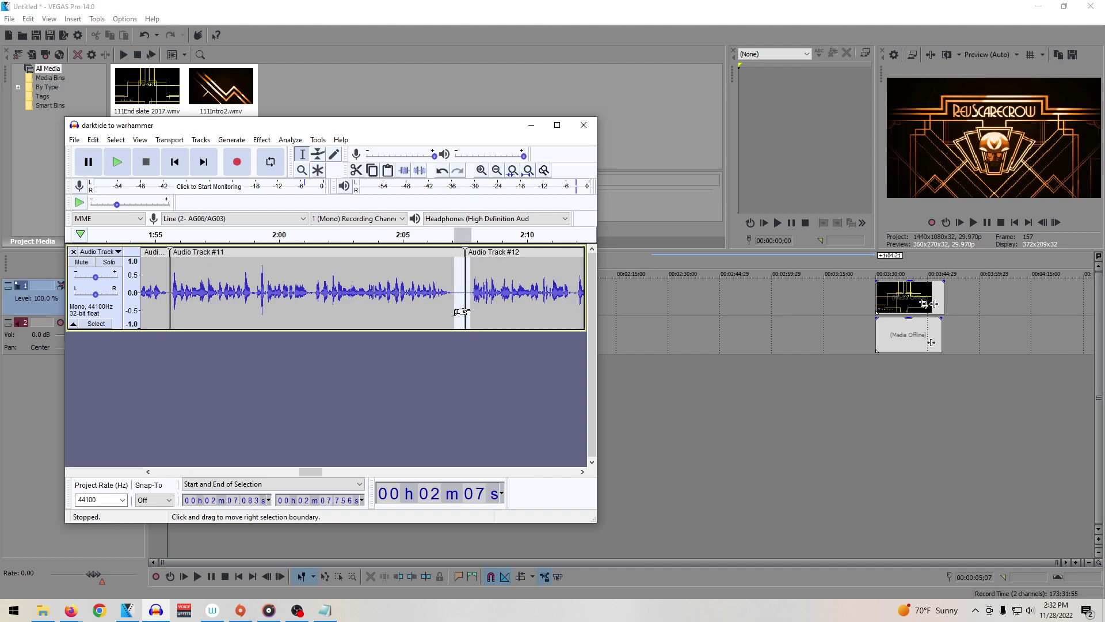
key(Delete)
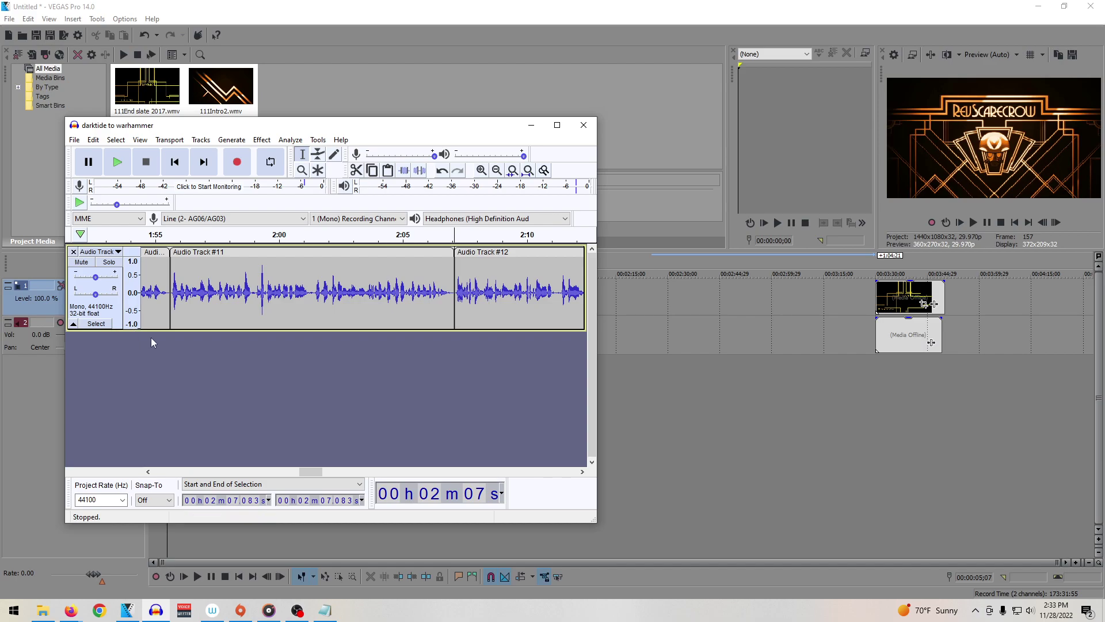
Step: Join the Audio Track #11 clip to the preceding clip and play back the transition from 1:54.753
click(169, 306)
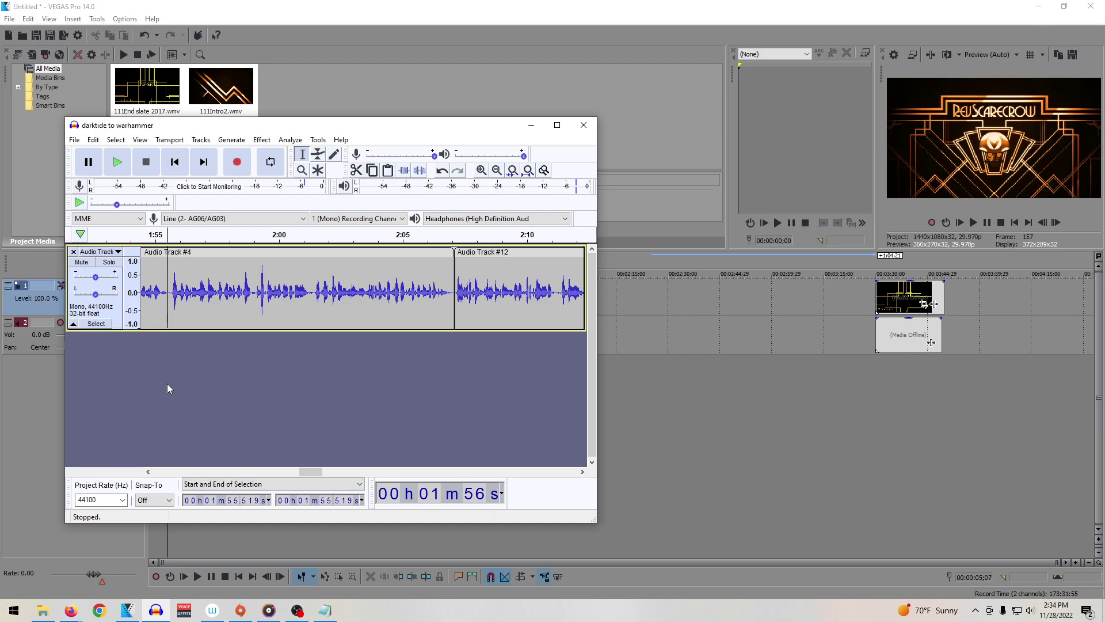
click(147, 317)
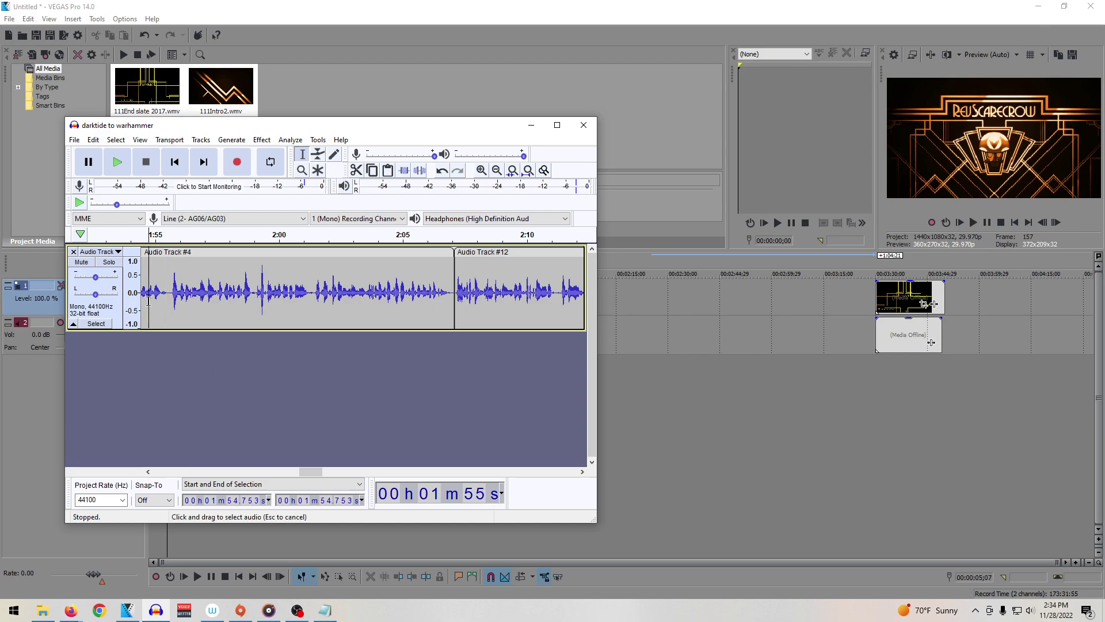
key(space)
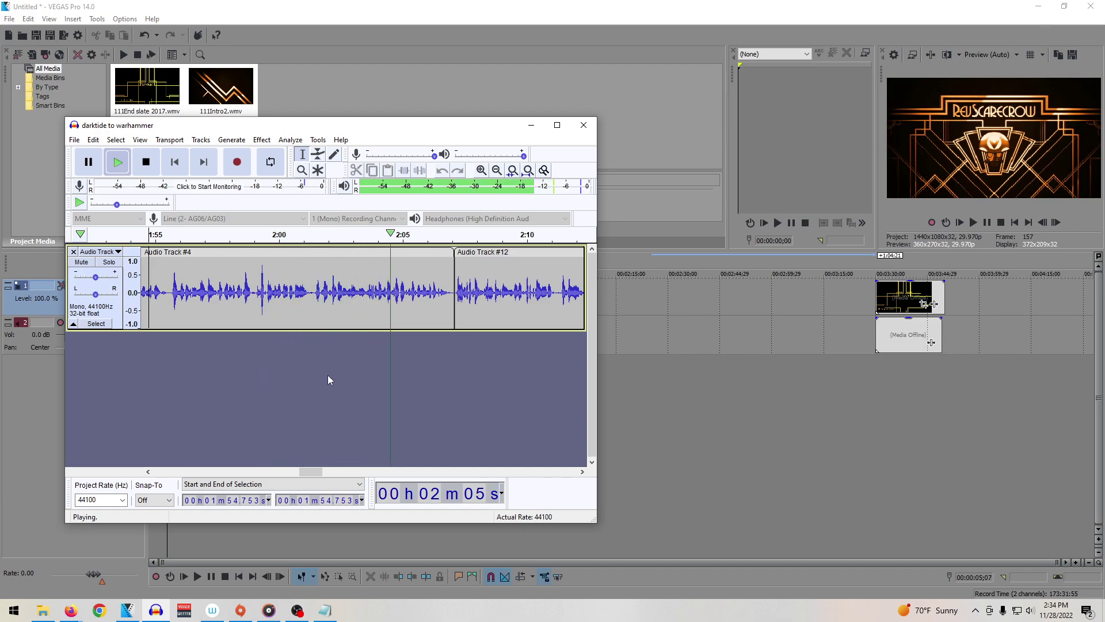
Step: Join the Audio Track #12 clip to the preceding clip and play back from 2:07.036 through to the joined clip's end
click(454, 314)
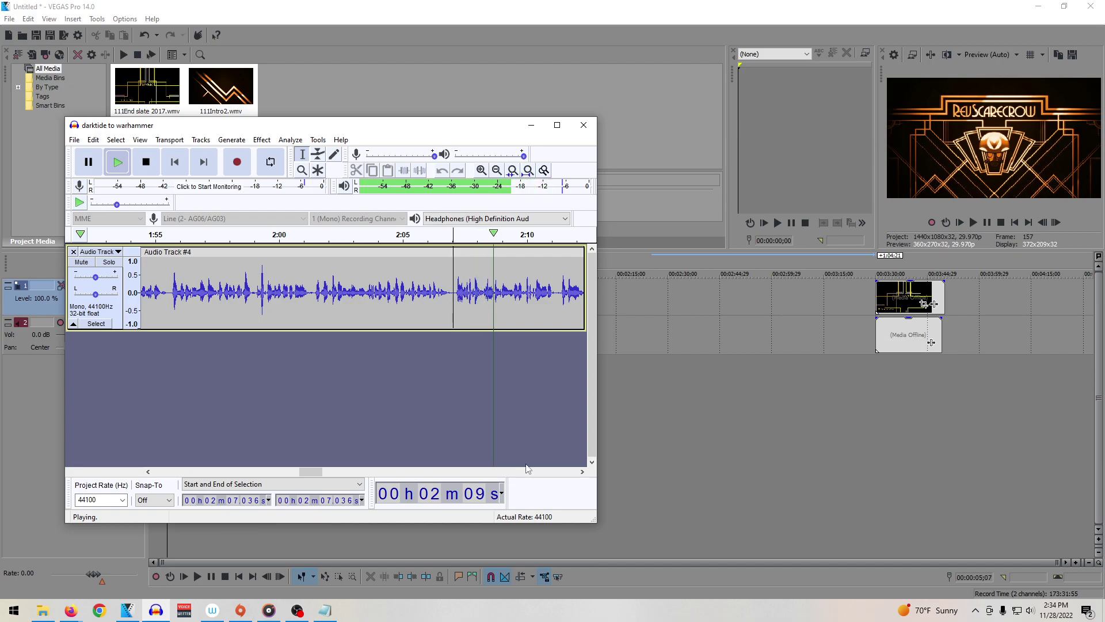
click(583, 472)
click(583, 472)
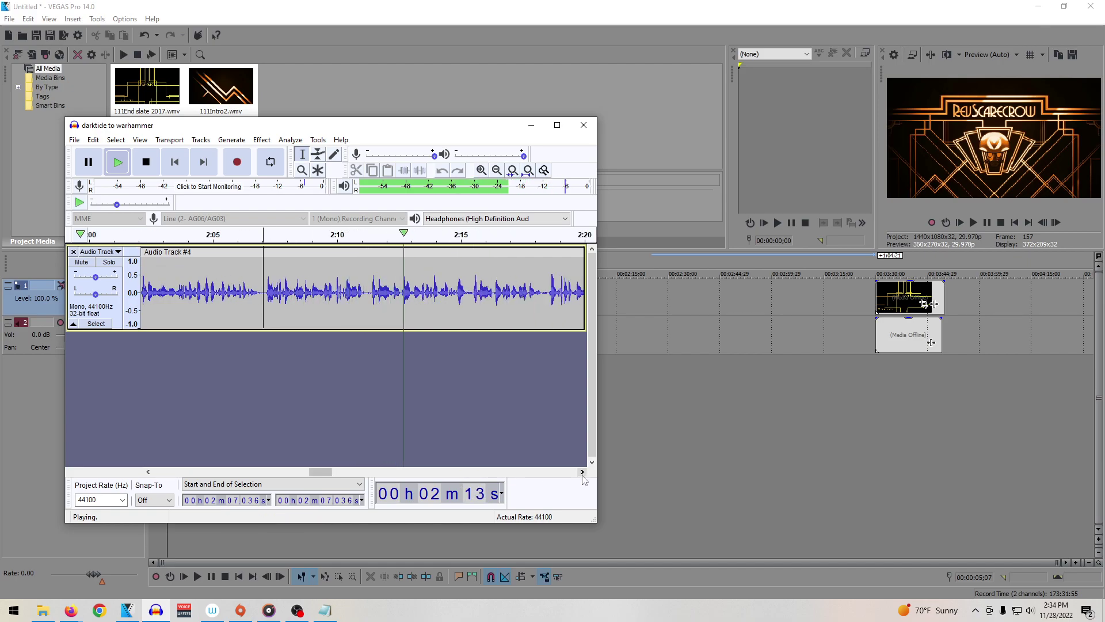
click(582, 473)
click(582, 472)
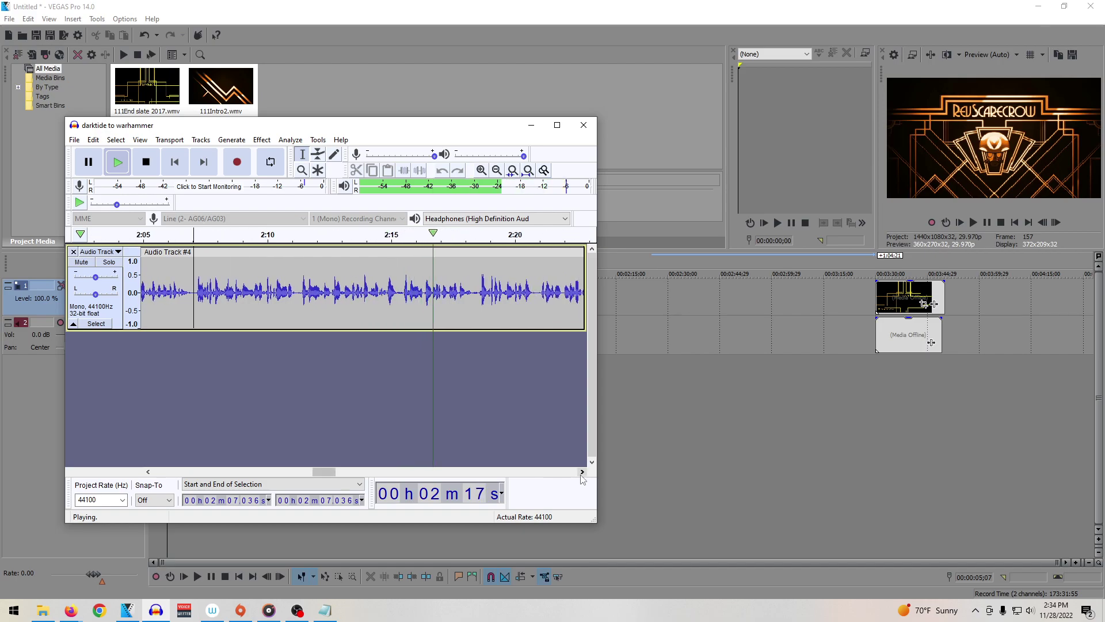
click(582, 474)
click(582, 473)
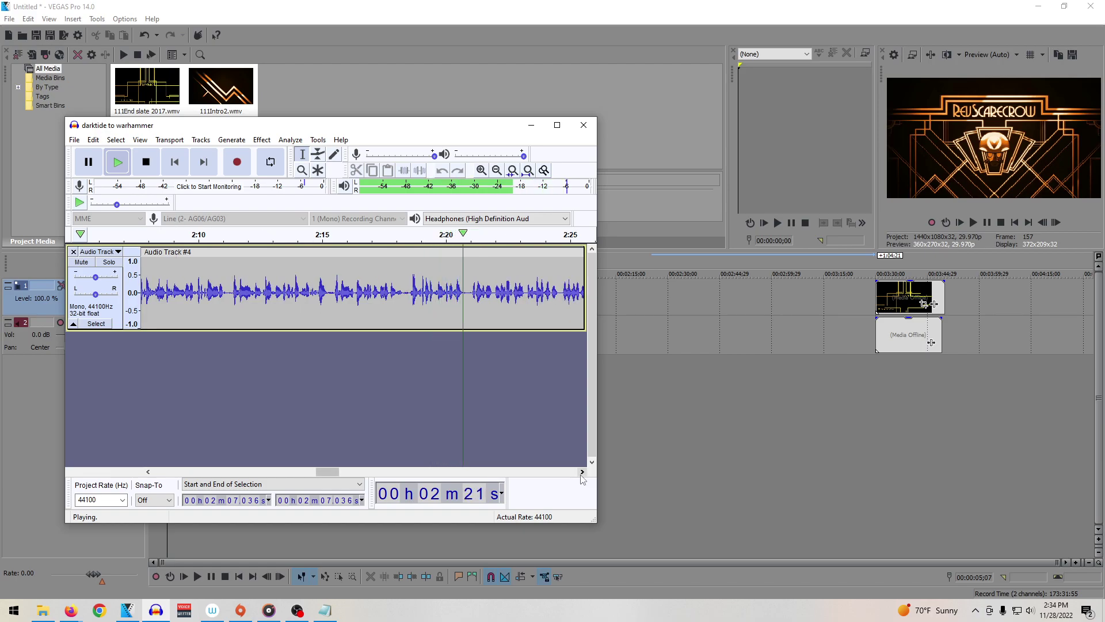
click(582, 474)
click(582, 474)
click(582, 474)
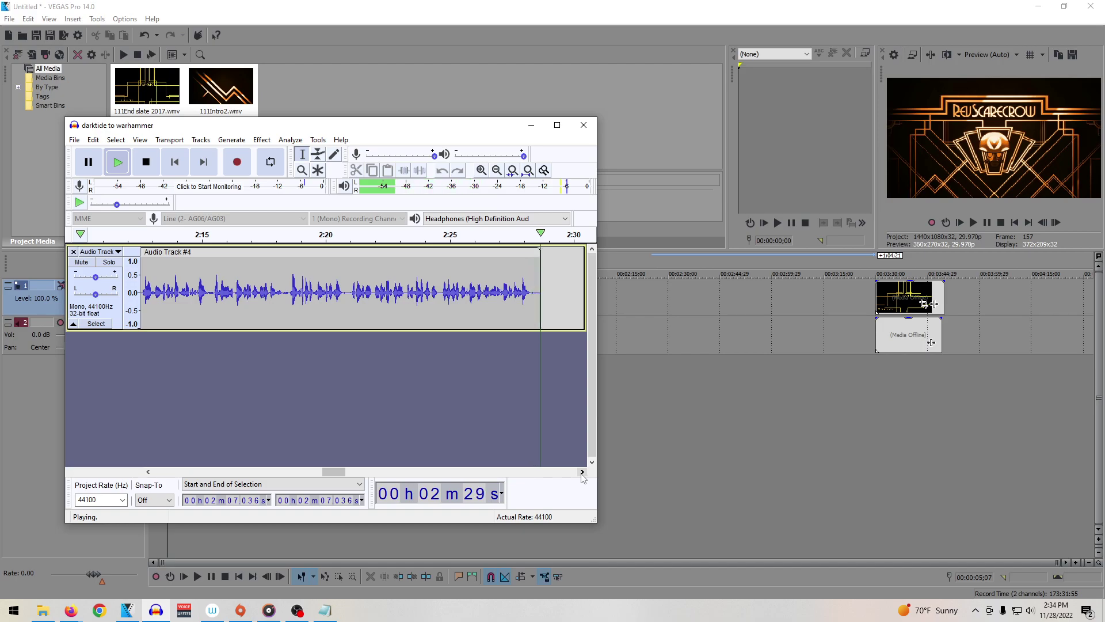
Step: Join the Audio Track #13 clip to the preceding clip and delete the silence starting at 2:28.329
click(582, 472)
scroll(553, 414, right, 5)
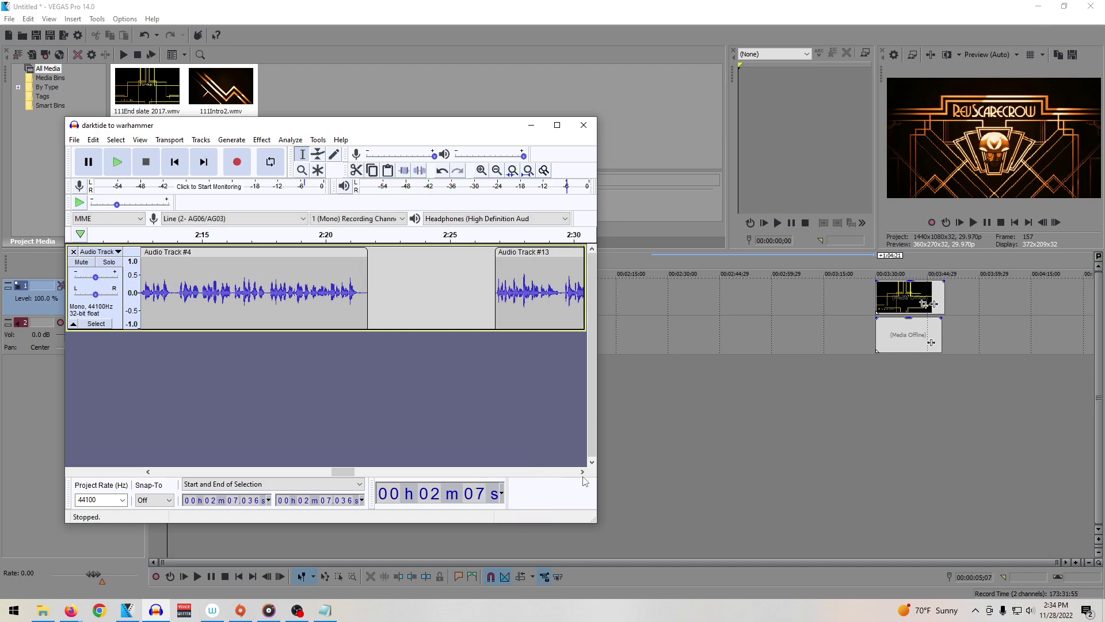
drag(430, 257, 347, 260)
click(291, 310)
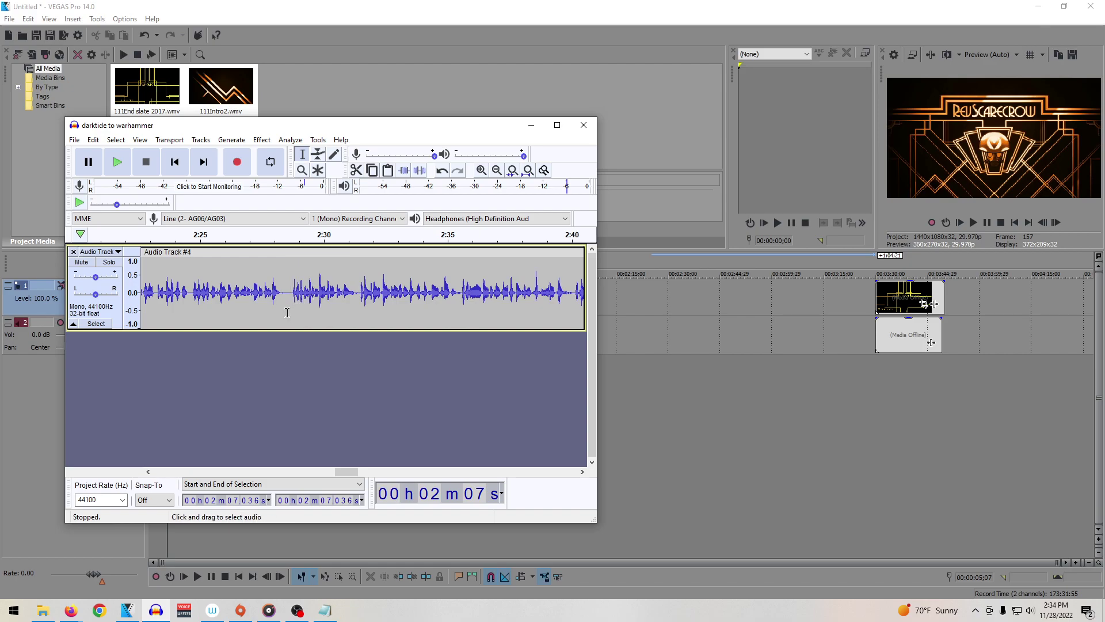
drag(282, 313, 292, 313)
key(Delete)
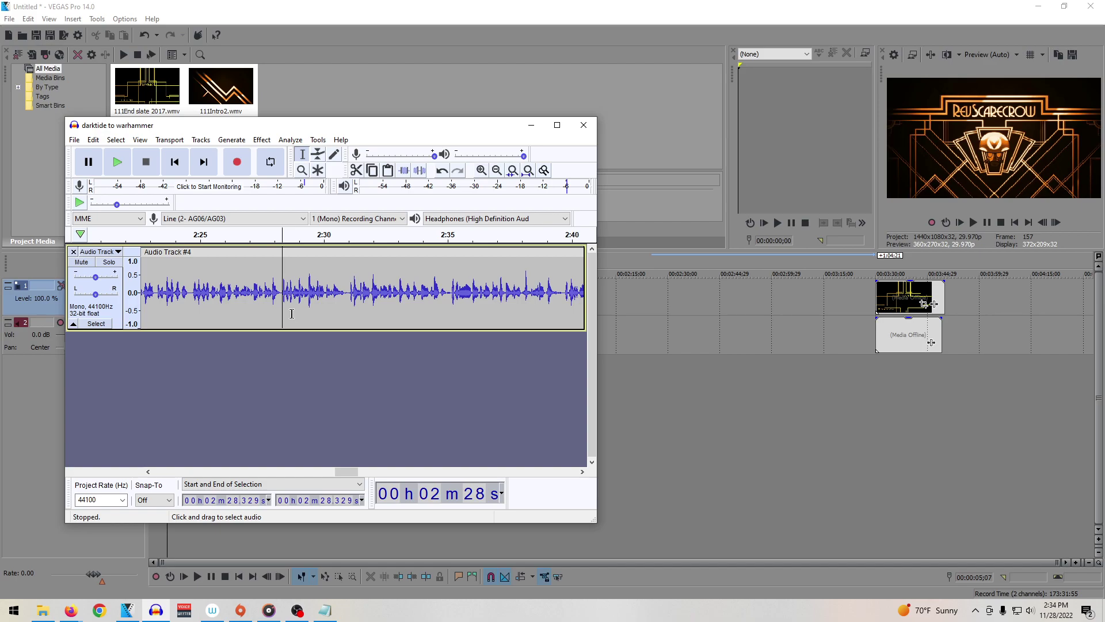
Step: Play back the Audio Track #13 transition from 2:28.167 through to the joined clip's end
click(278, 308)
key(space)
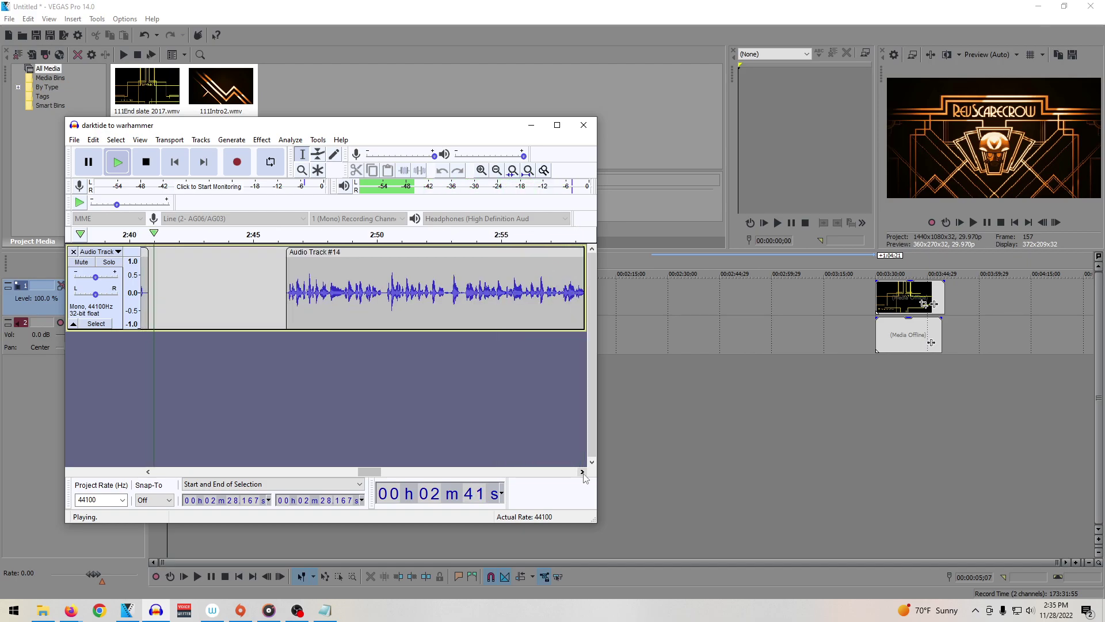
key(space)
Step: Join the Audio Track #14 clip to the preceding clip and play back the transition from 2:40.798
drag(333, 251, 194, 252)
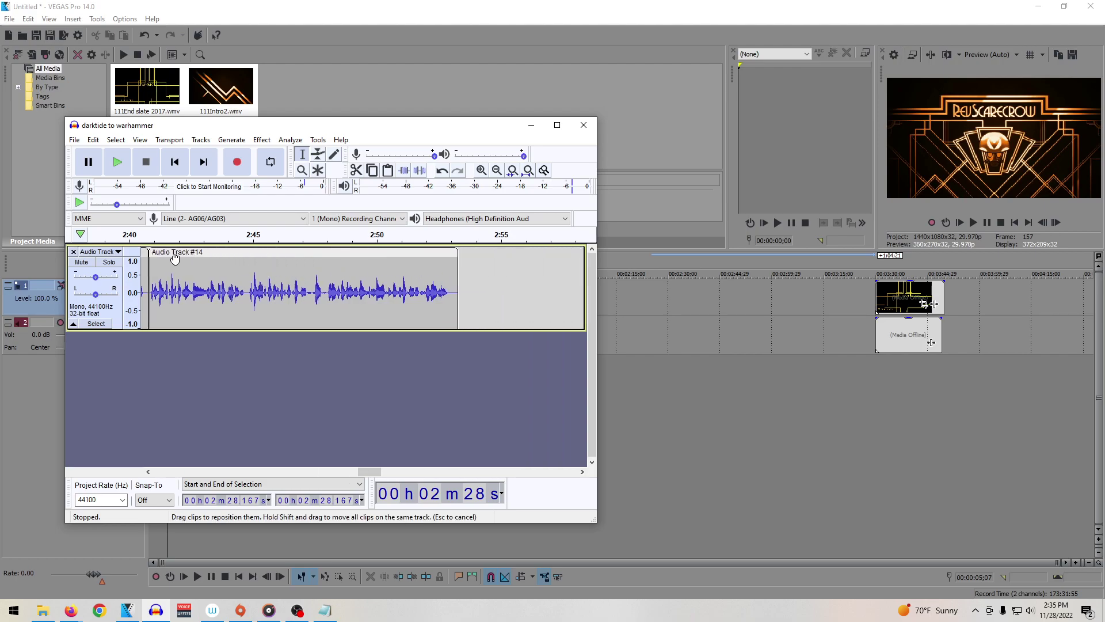
click(150, 299)
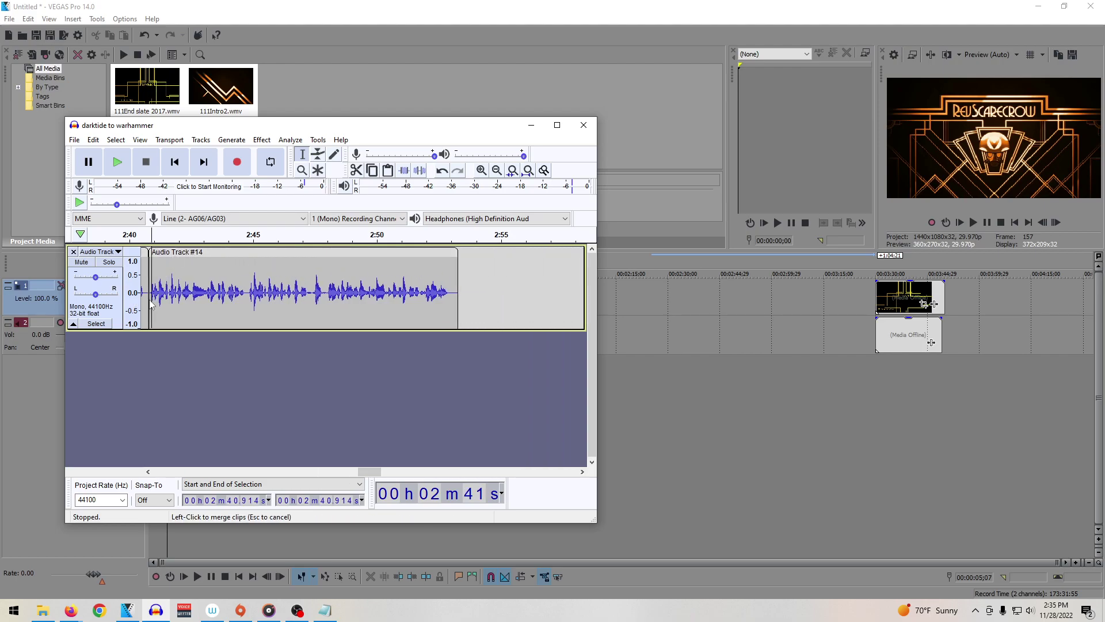
click(148, 299)
key(space)
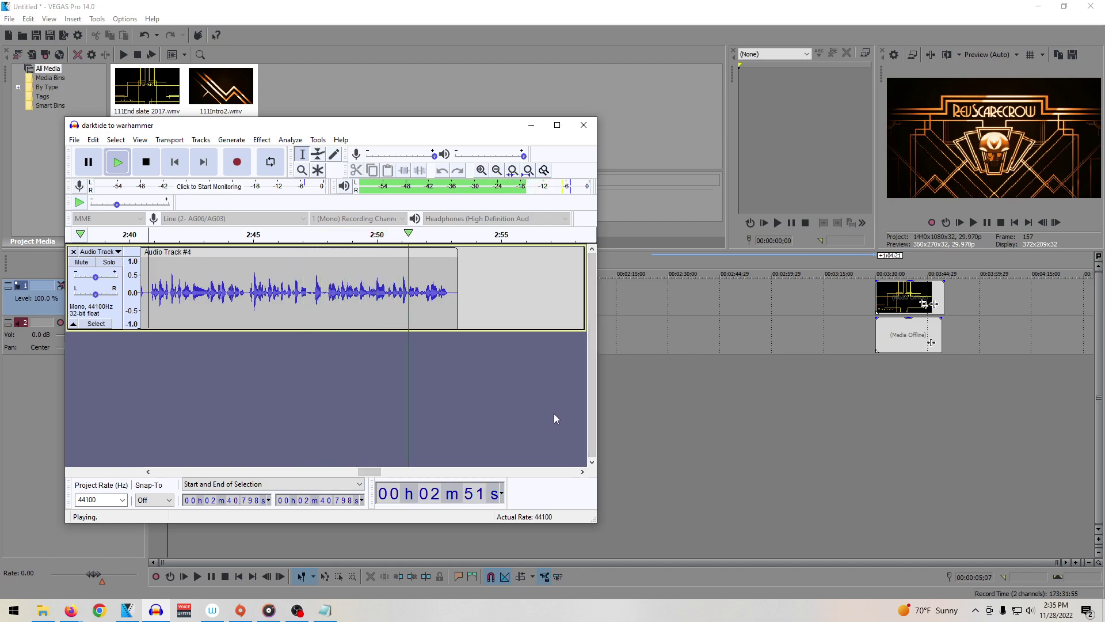
key(space)
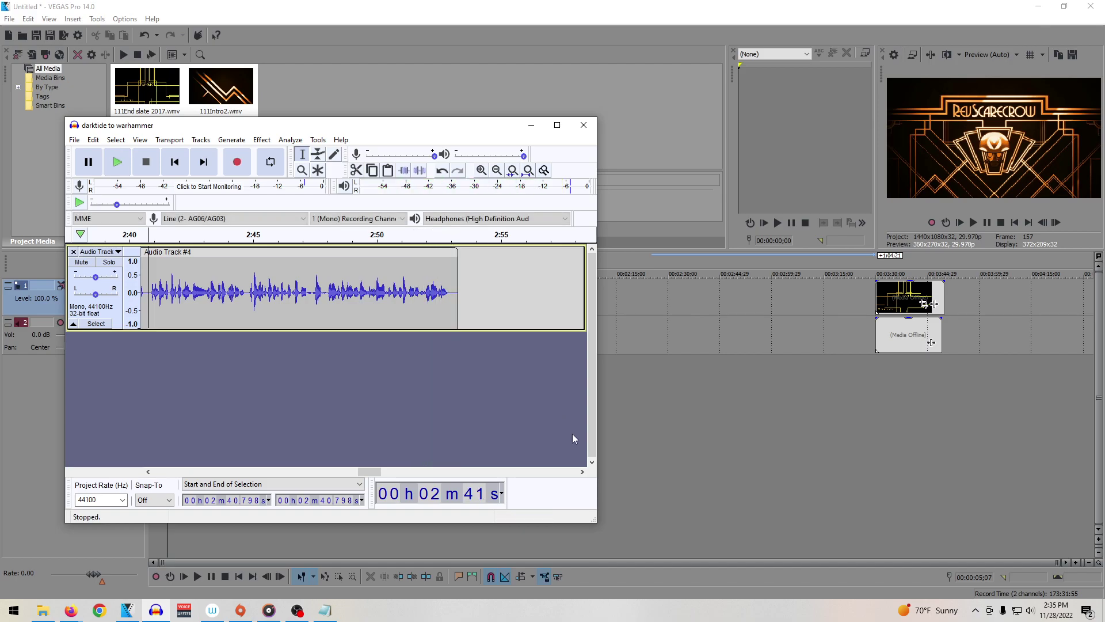
Step: Join the Audio Track #15 clip to the preceding clip and delete the silence starting at 2:53.035
click(582, 473)
click(582, 472)
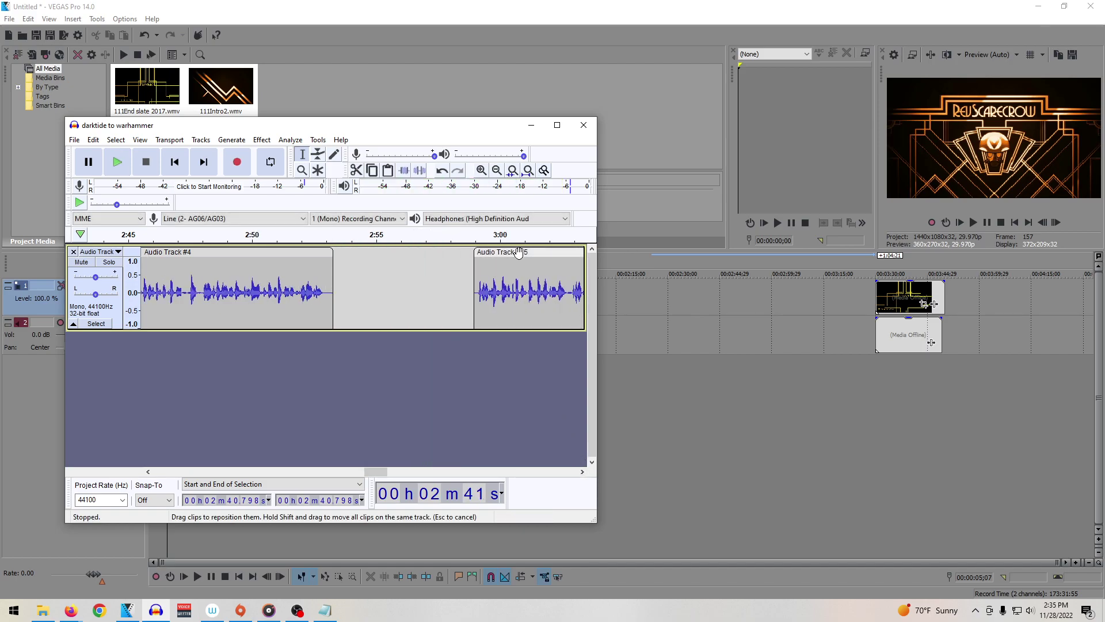
drag(518, 251, 376, 252)
click(337, 290)
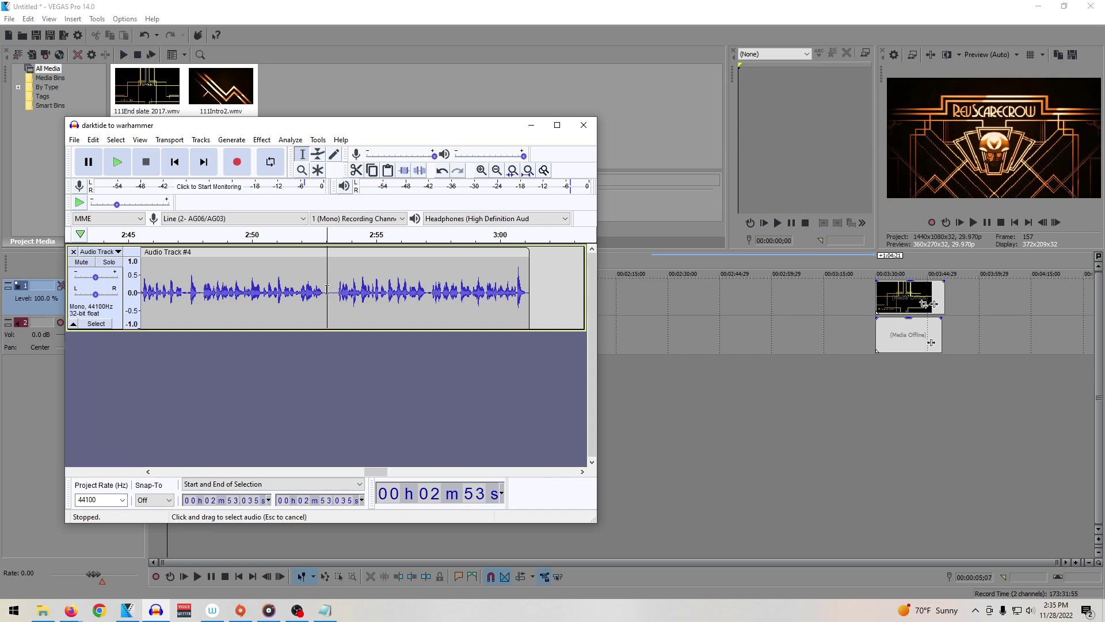
drag(327, 292, 336, 292)
key(Delete)
Step: Play back the Audio Track #15 transition from 2:52.849 to near the joined clip's end
click(324, 309)
key(space)
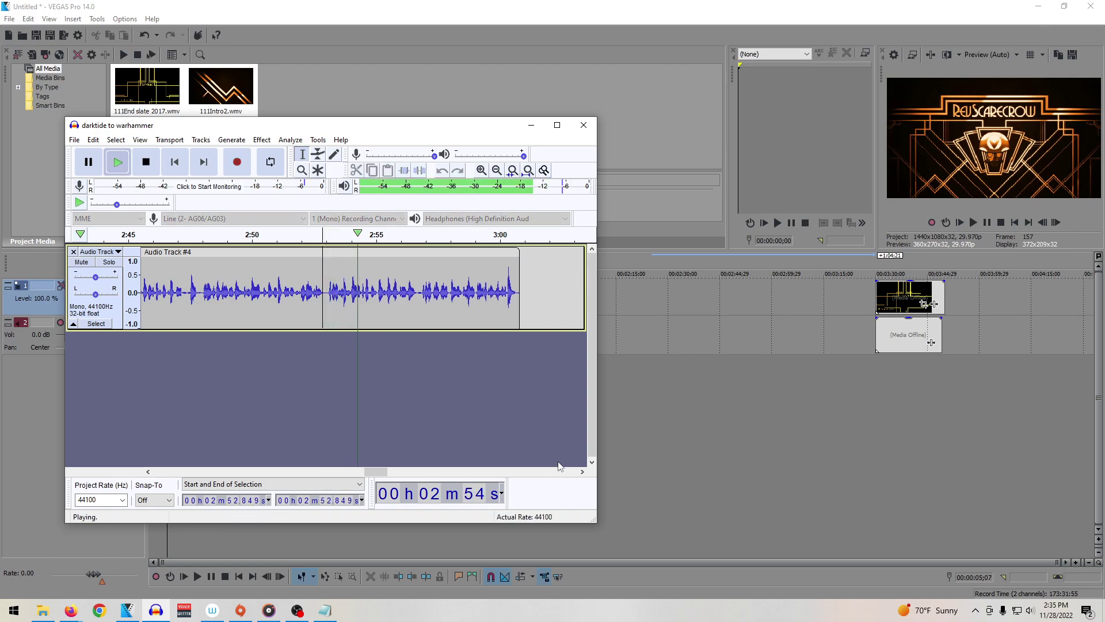
click(582, 472)
click(583, 472)
click(582, 472)
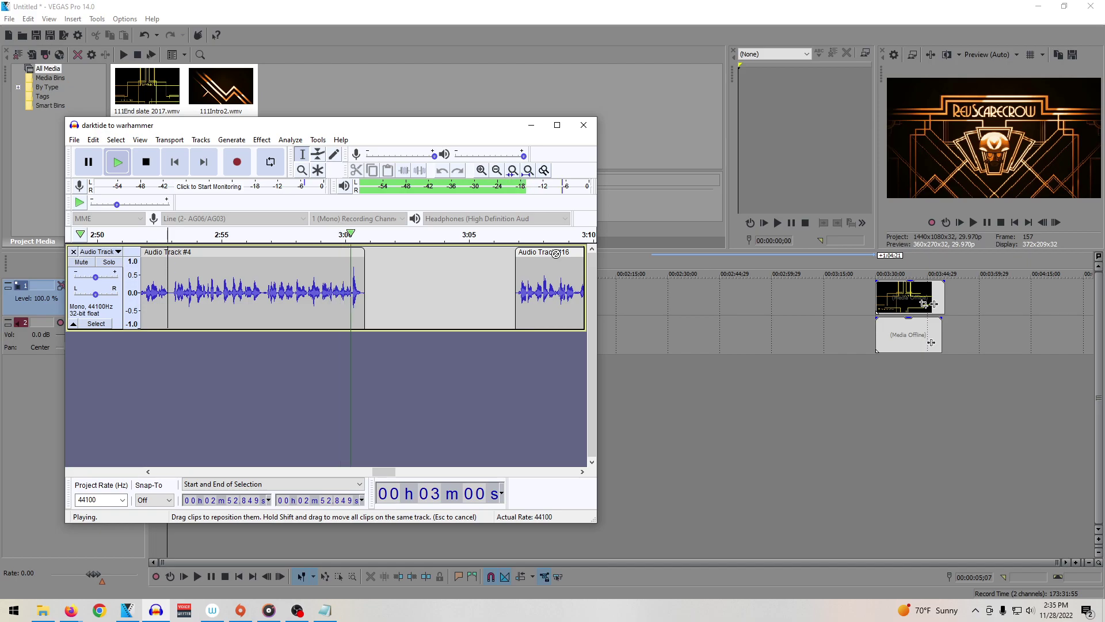
key(space)
Step: Join the Audio Track #16 clip to the preceding clip and play back the result from 2:56.797
drag(554, 253, 403, 254)
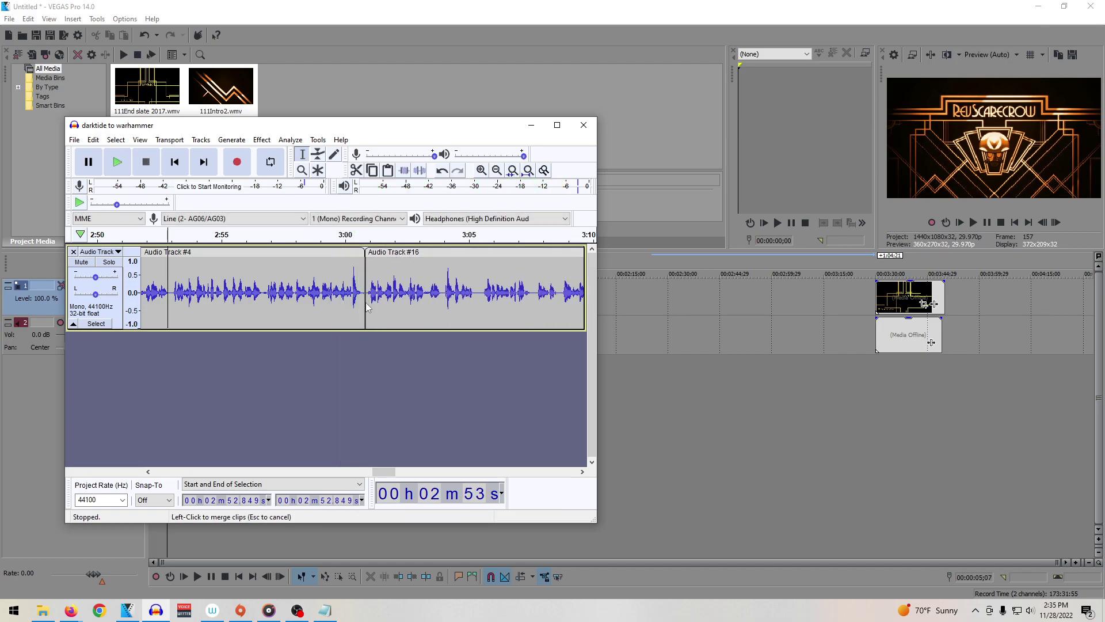
key(ctrl+a)
key(space)
key(space)
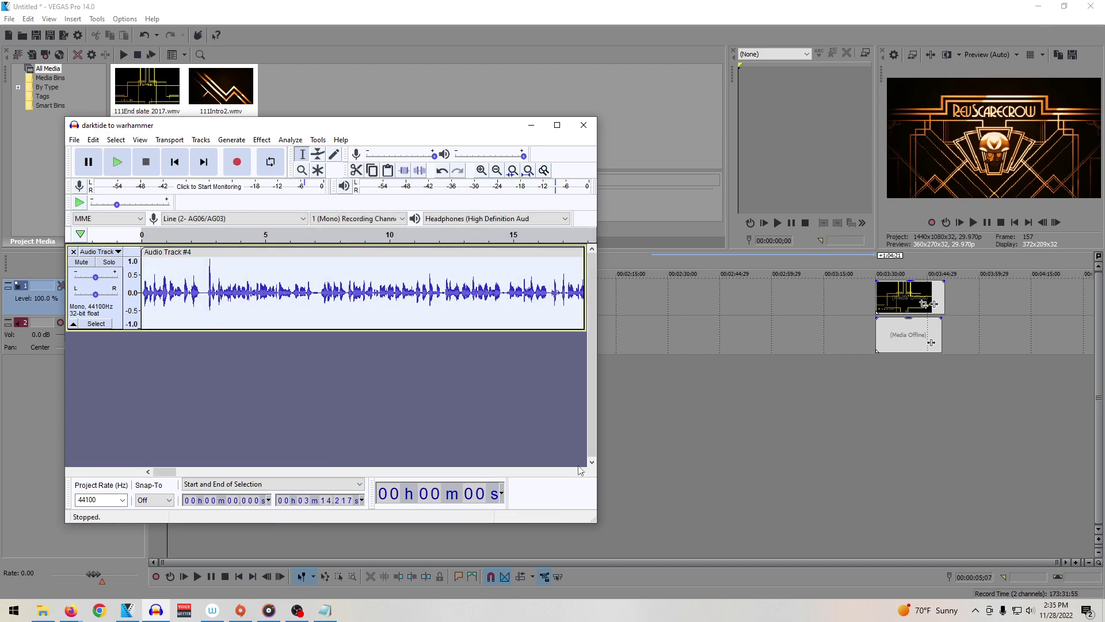
click(583, 472)
drag(177, 474, 386, 454)
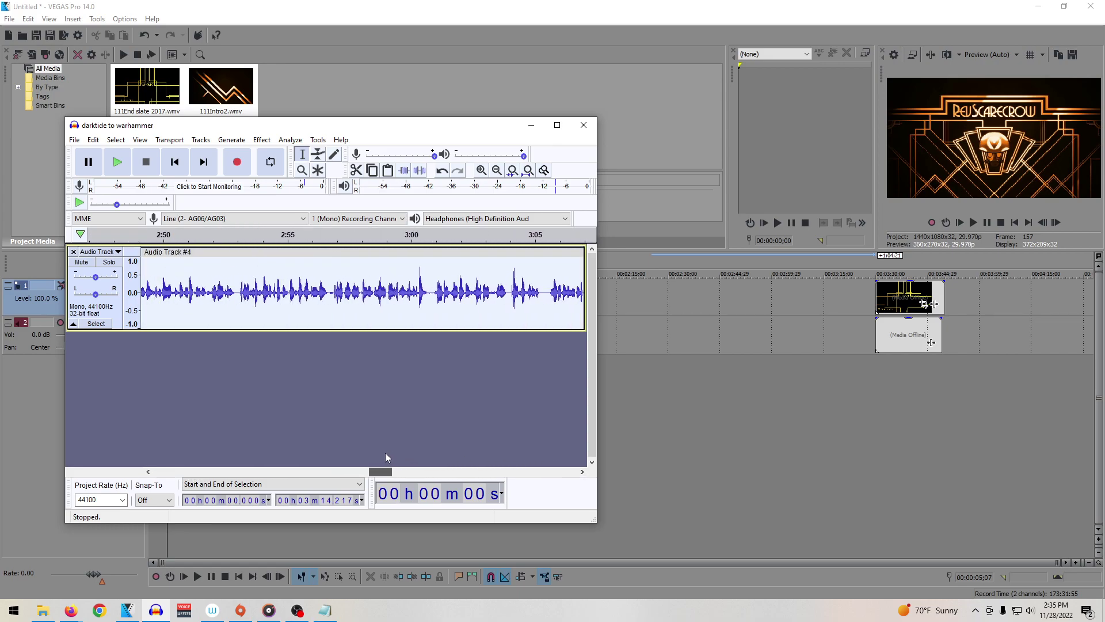
click(334, 311)
key(space)
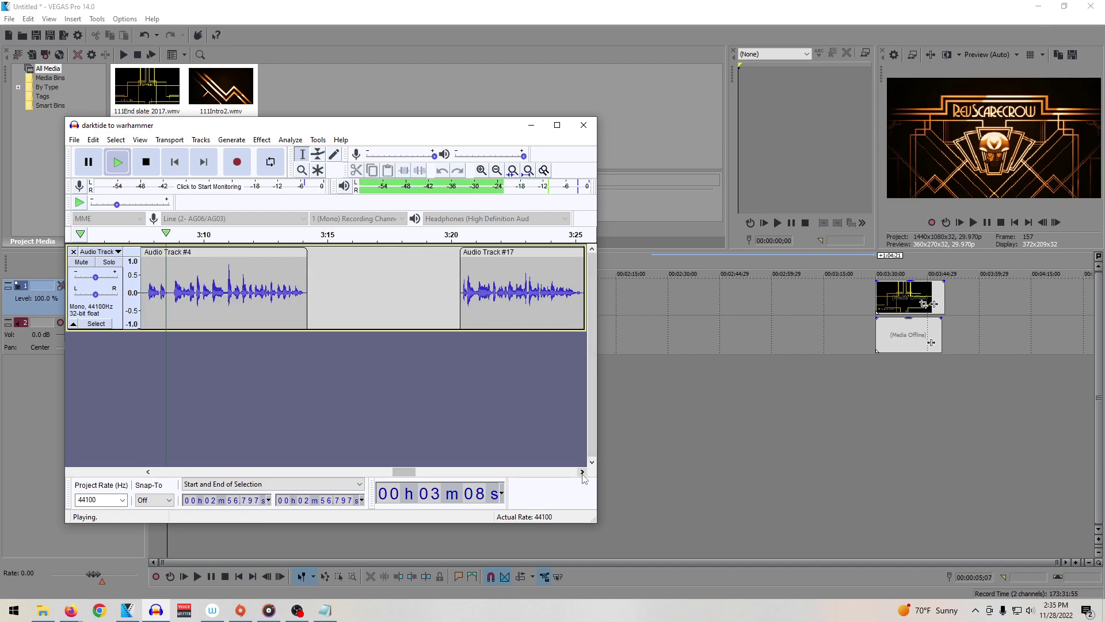
key(space)
Step: Replay from 3:06.758 and delete the silences from 3:07.524 to about 3:07.780 and starting at 3:05.272
drag(407, 473, 391, 473)
click(434, 310)
key(space)
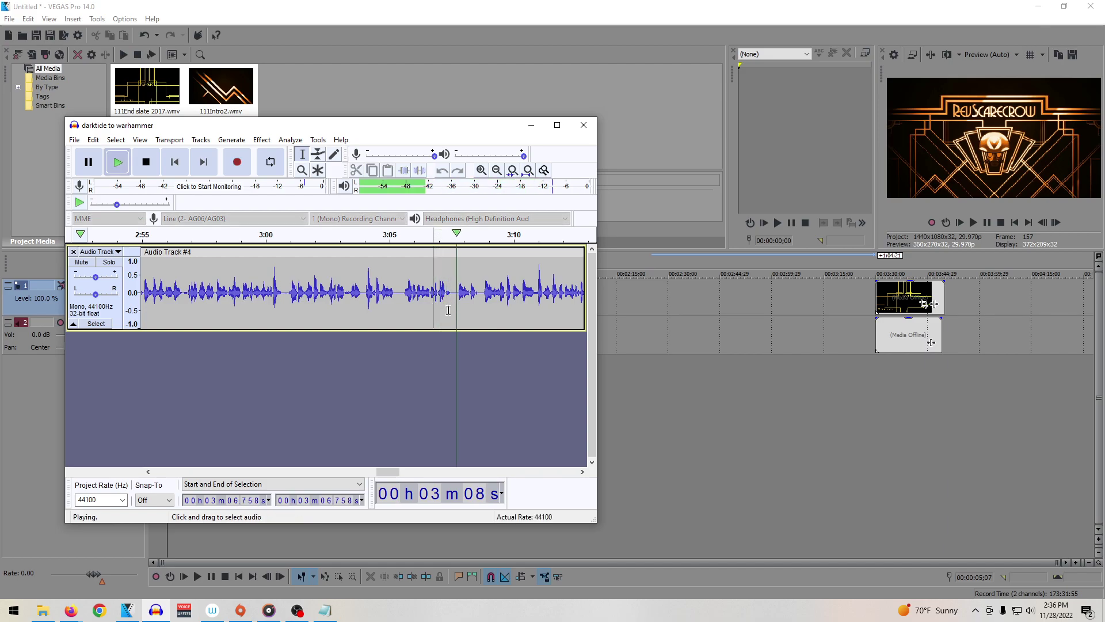
key(space)
drag(453, 311, 459, 310)
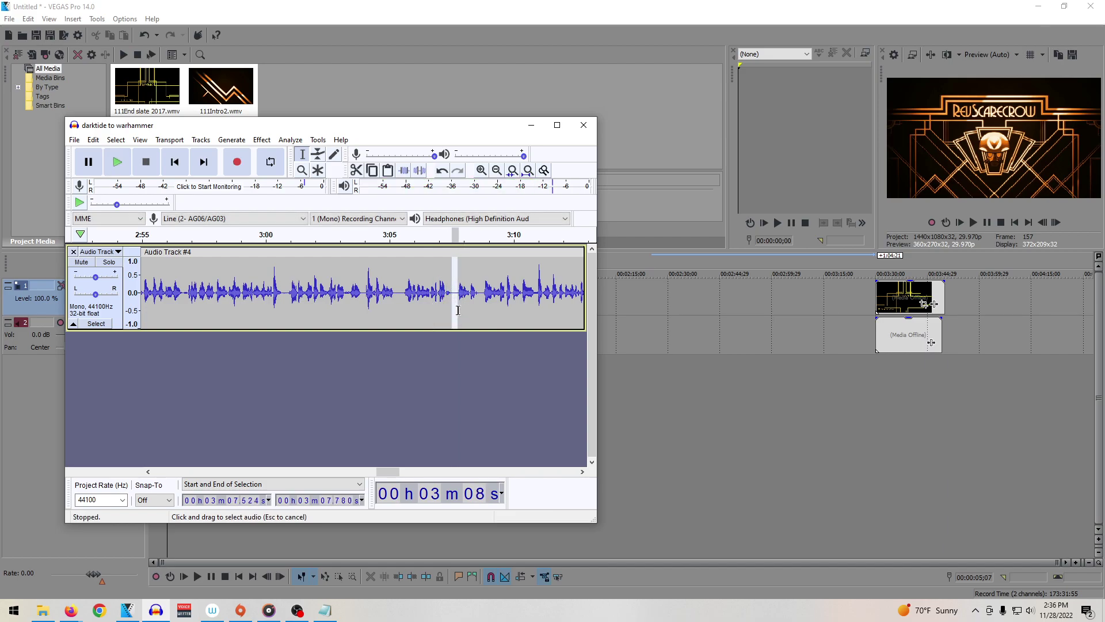
key(Delete)
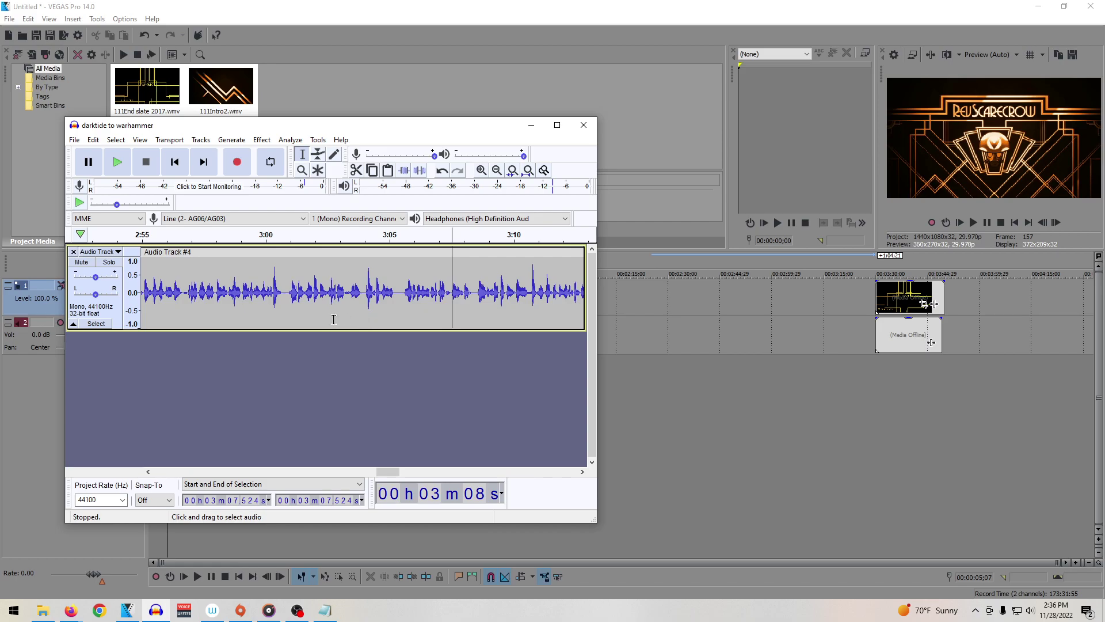
drag(397, 307, 403, 307)
key(Delete)
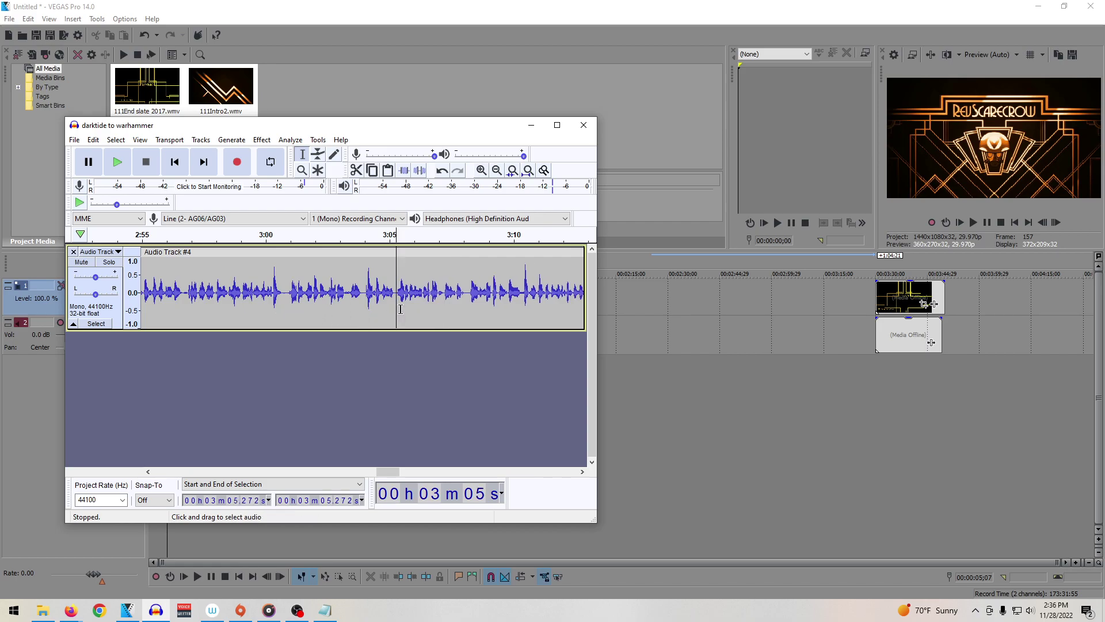
Step: Play back the shortened pauses from 3:00.164 through to the joined clip's end
click(270, 302)
key(space)
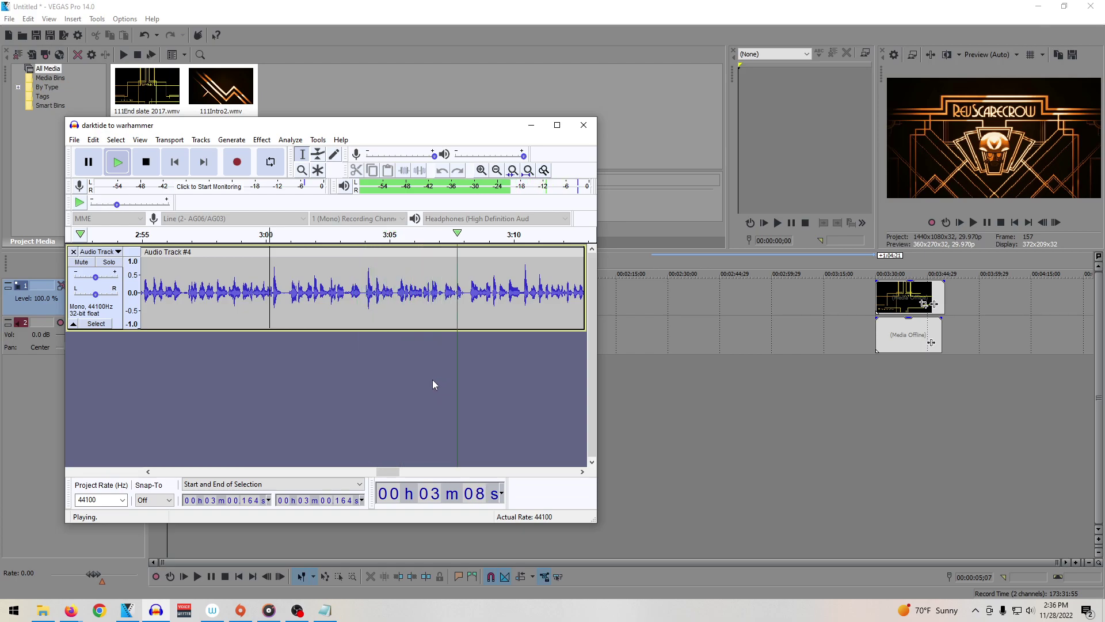
click(583, 472)
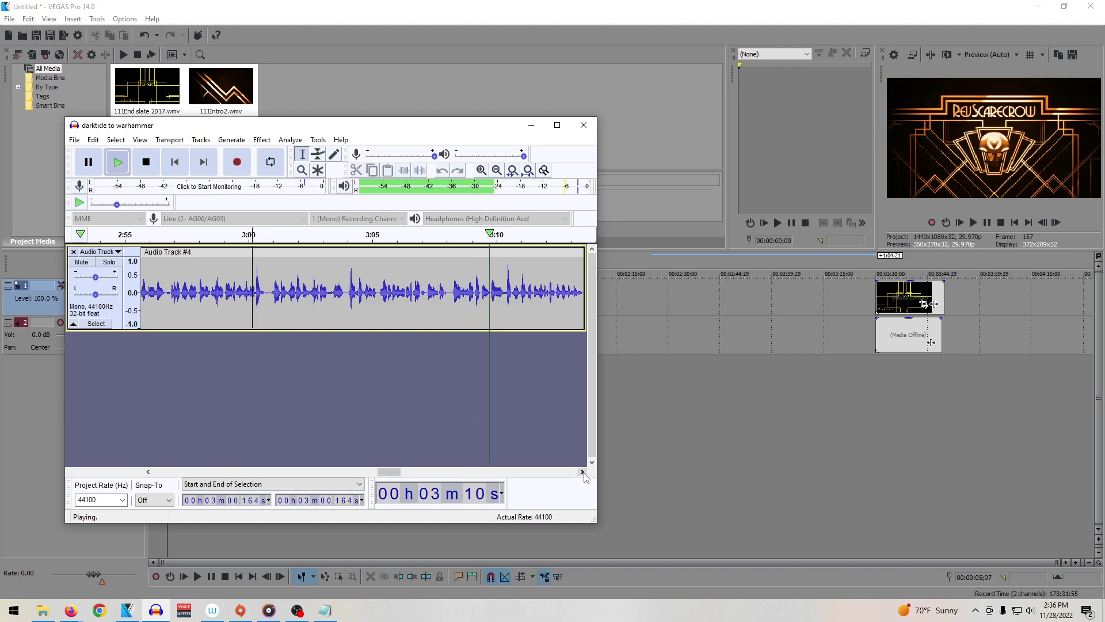
click(583, 472)
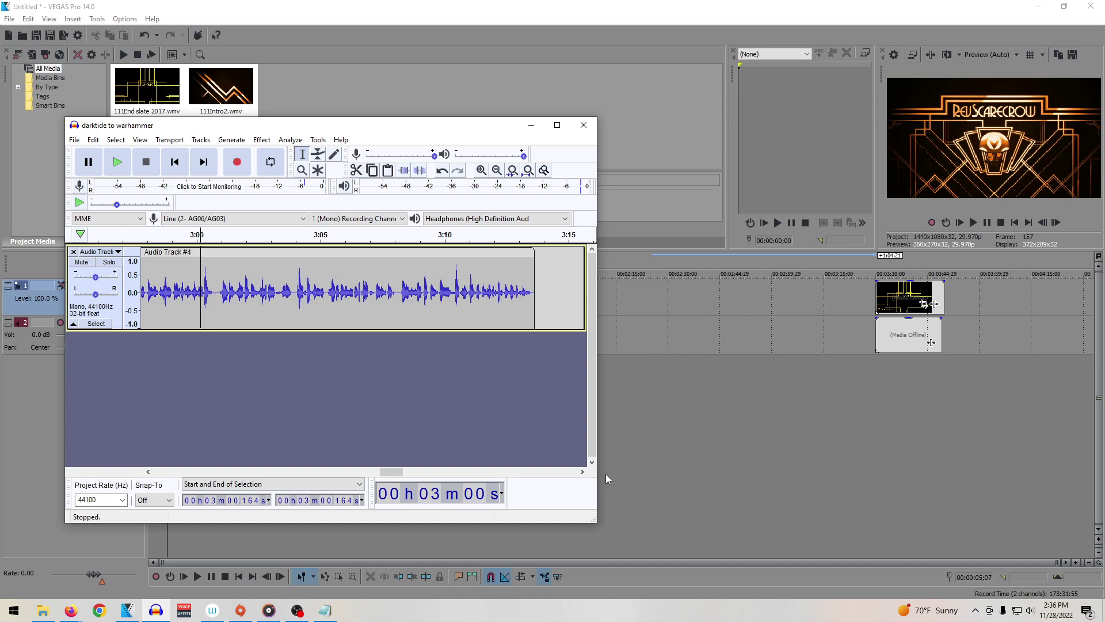
Step: Join the Audio Track #17 clip to the preceding clip and play back the transition from 3:13.538
click(584, 472)
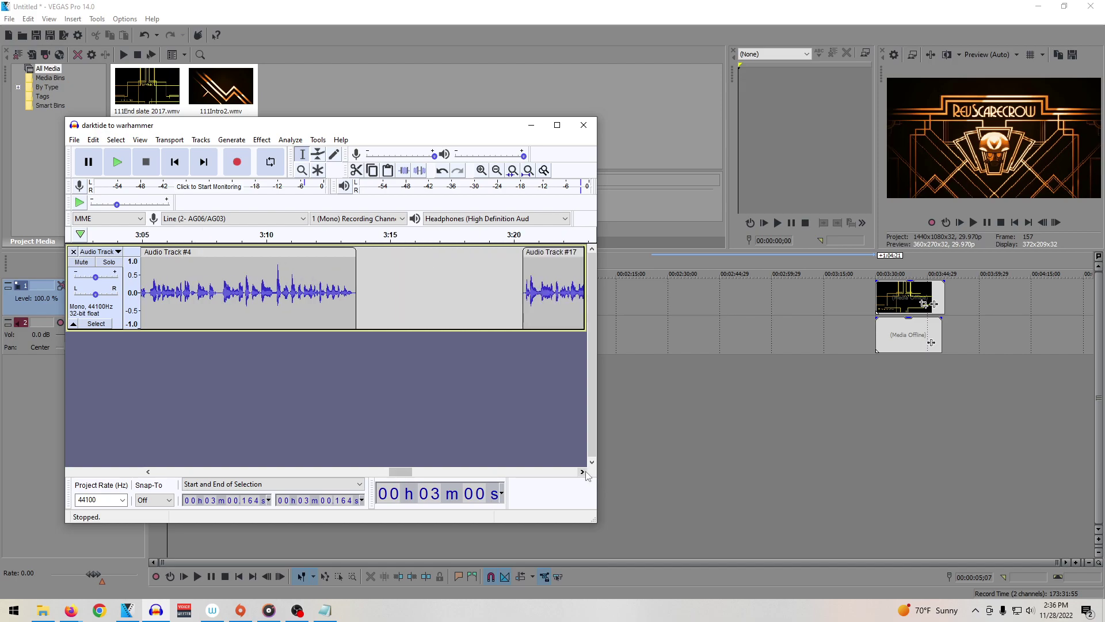
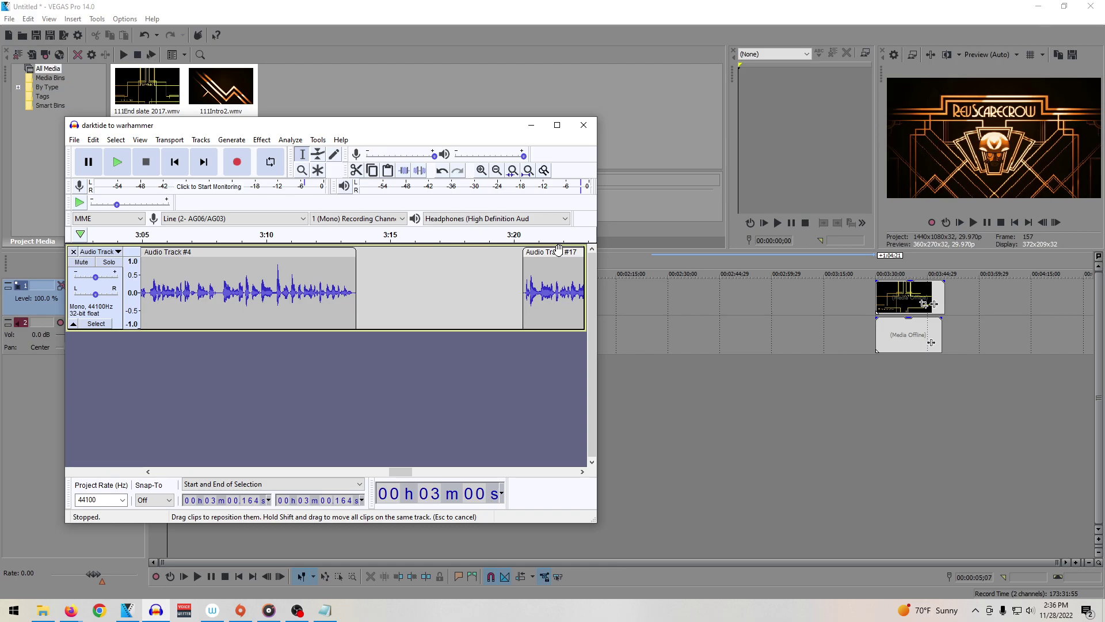
drag(550, 252, 386, 251)
click(357, 296)
click(354, 296)
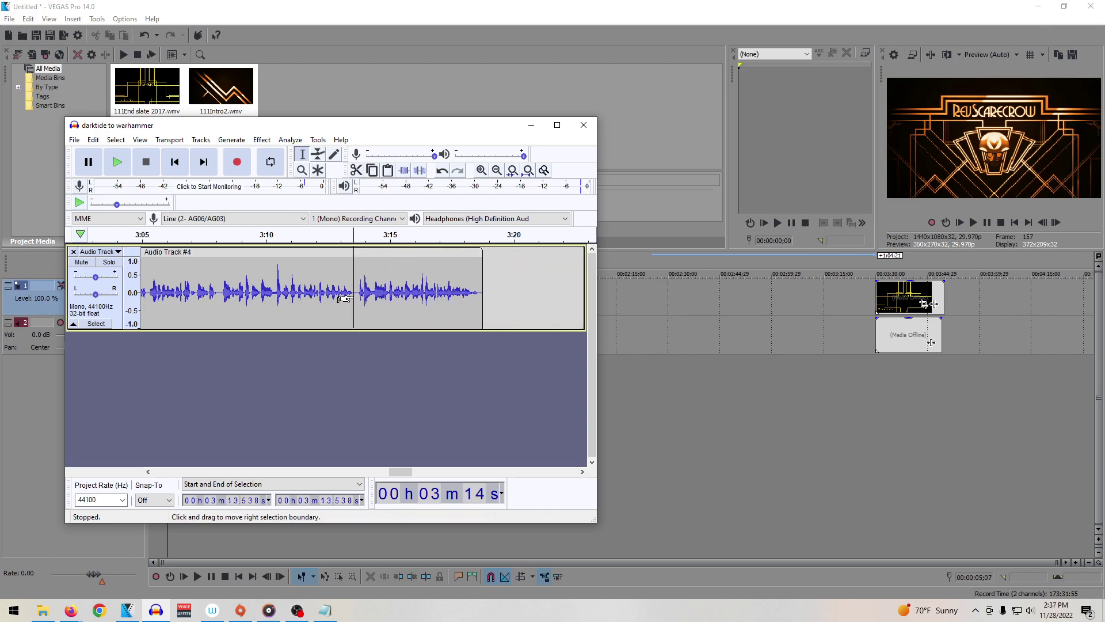
key(space)
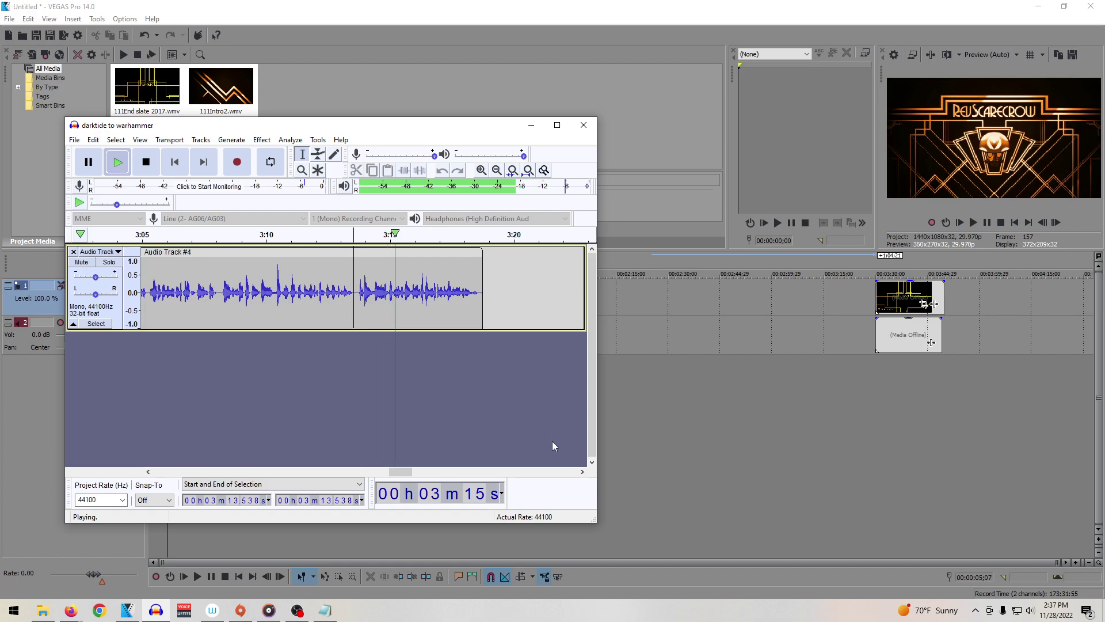
click(582, 472)
click(582, 472)
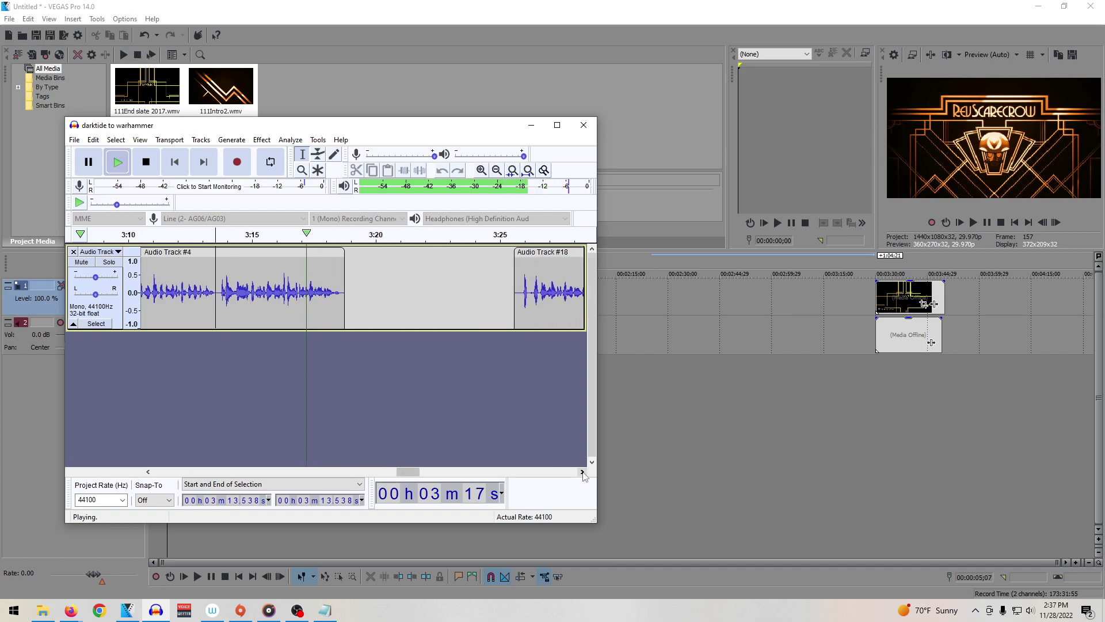
key(space)
Step: Join the Audio Track #18 clip to the preceding clip and delete the silence from 3:18.623 to 3:19.088
drag(559, 252, 389, 253)
drag(342, 309, 349, 309)
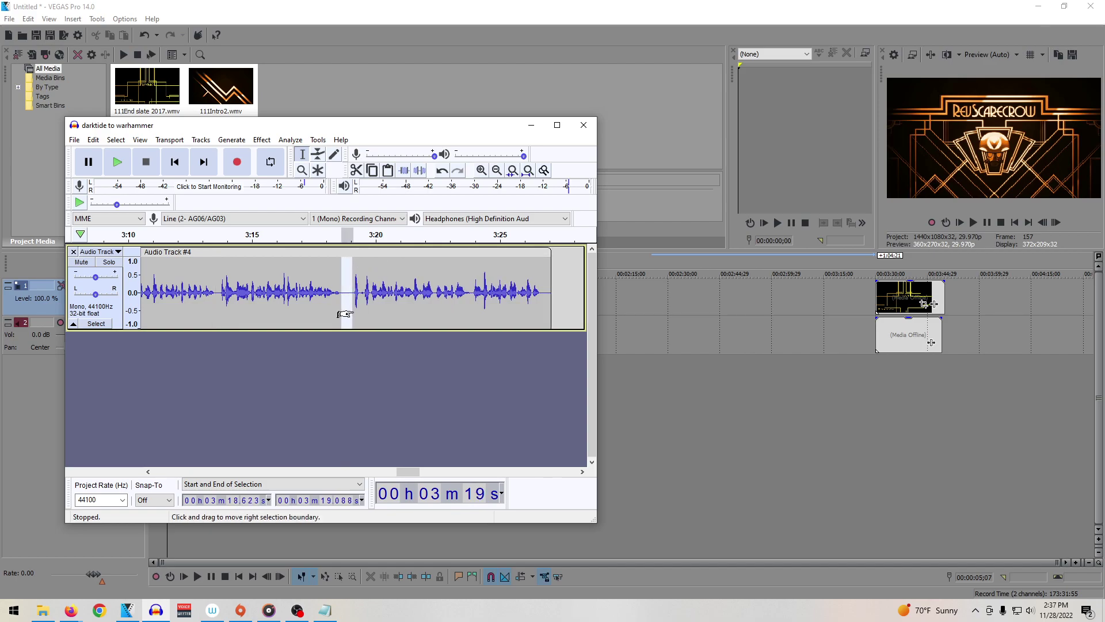
key(Delete)
Step: Play back the Audio Track #18 transition from 3:18.298 and again from 3:18.577
click(334, 311)
key(space)
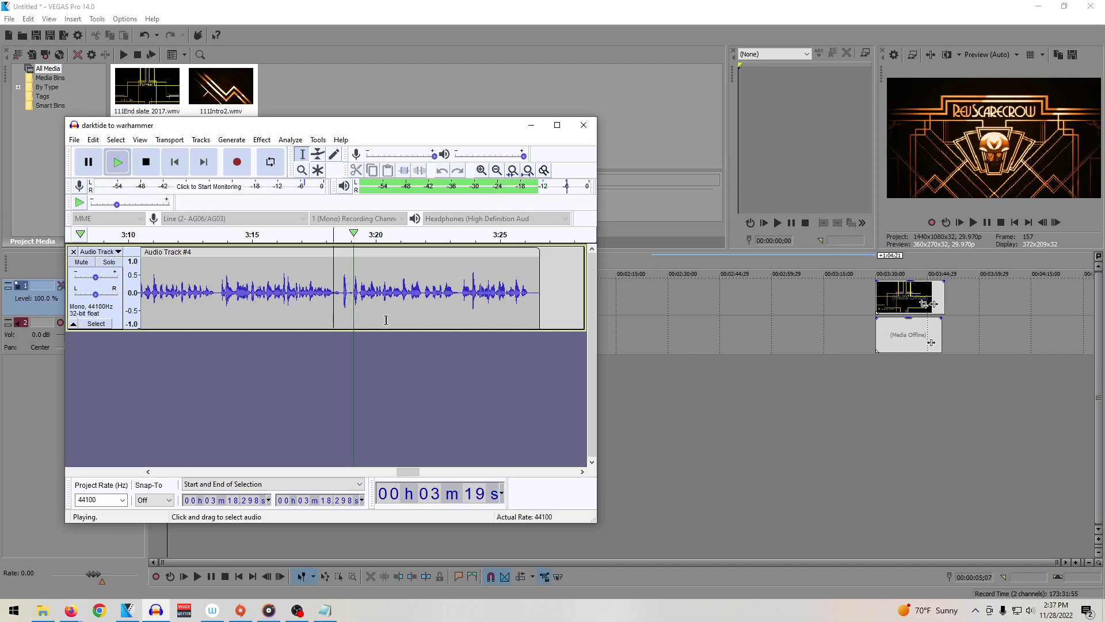
key(space)
click(341, 316)
key(space)
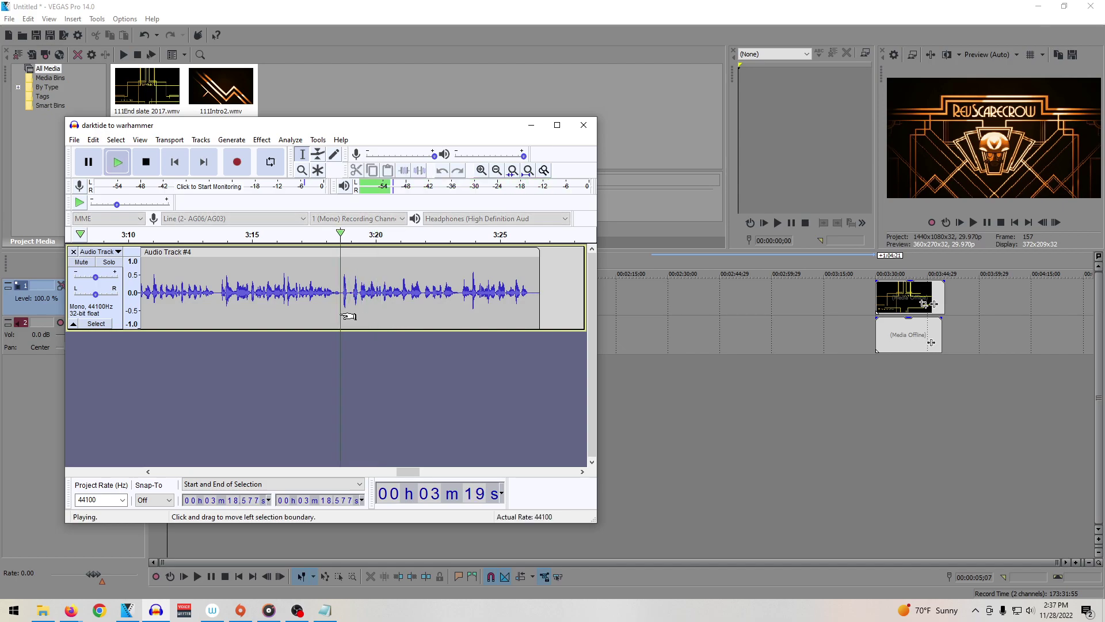
key(space)
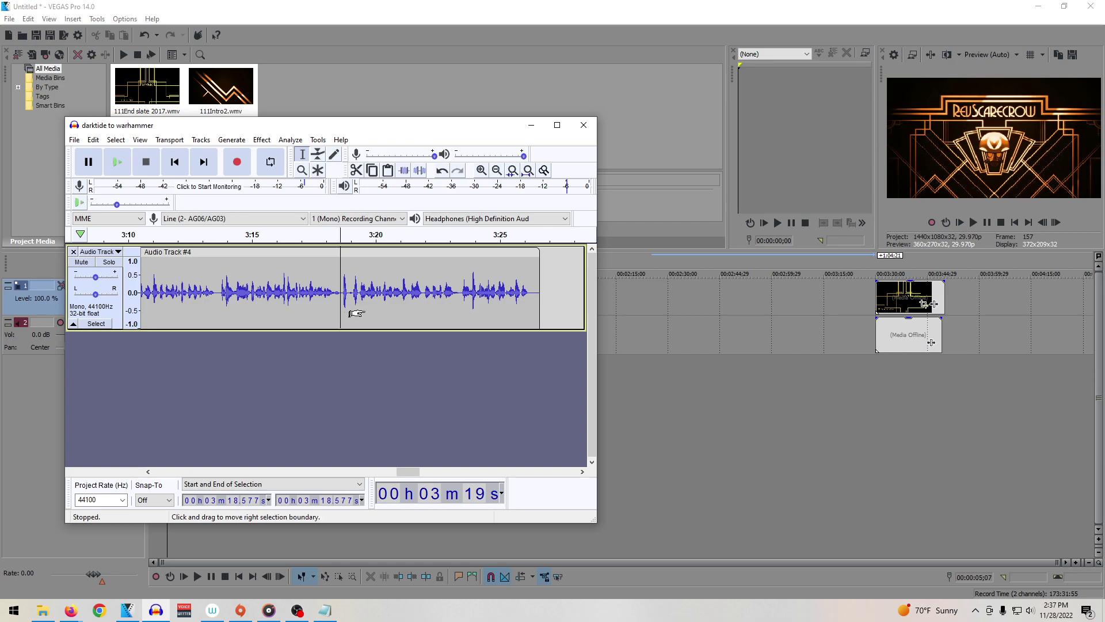
Step: Cut the audio from 3:18.577 to 3:26.774 and paste it at 3:19.204, leaving a gap after the preceding clip
shift+click(541, 296)
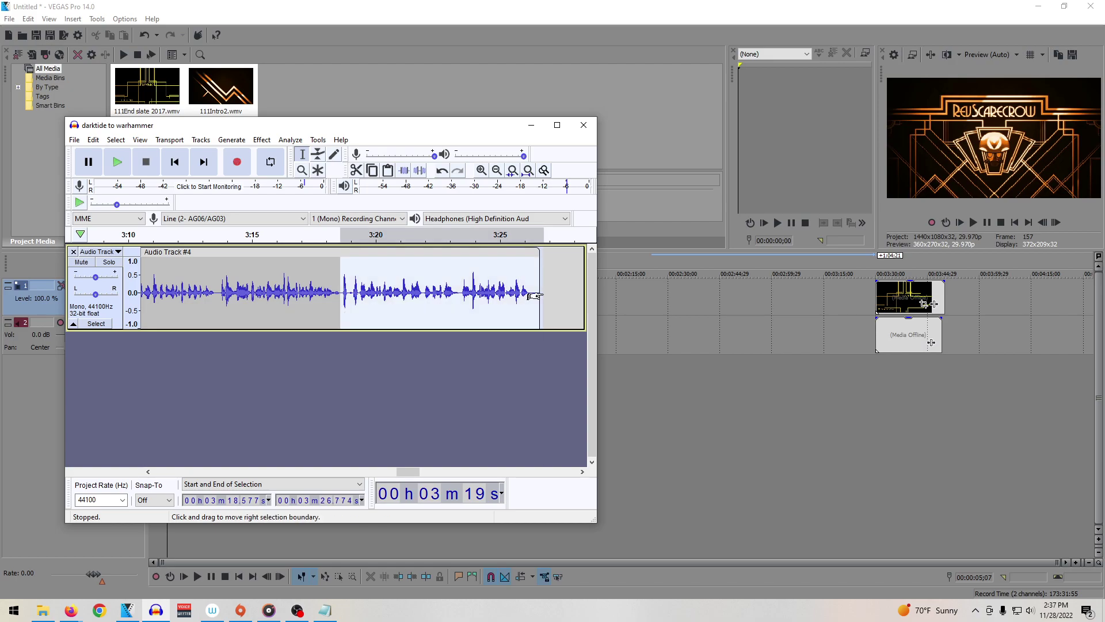
key(Delete)
click(356, 268)
key(ctrl+v)
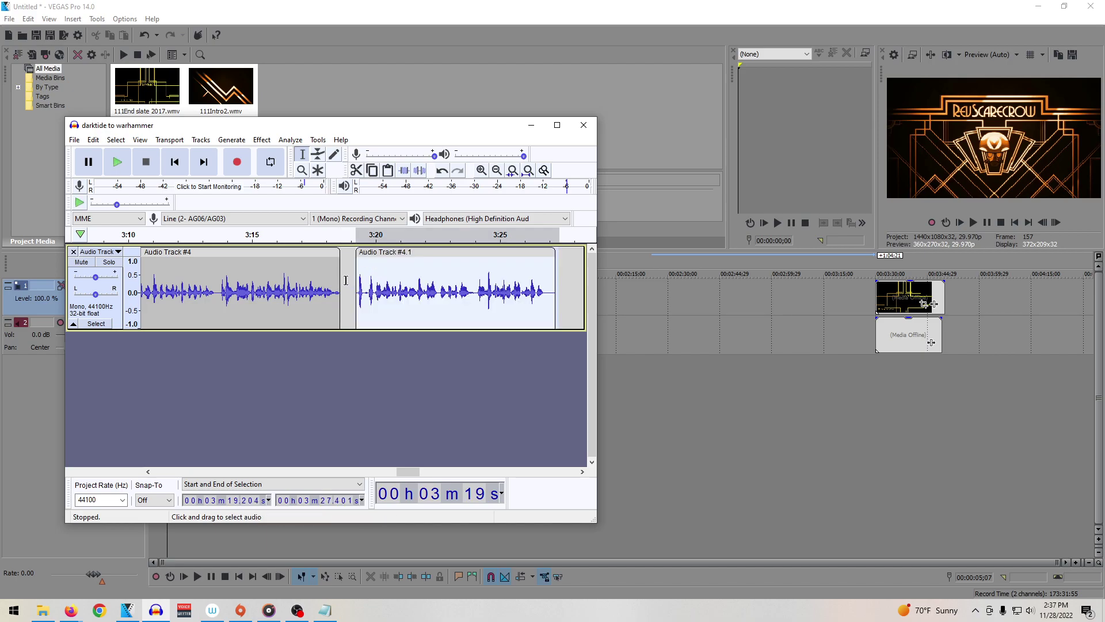
click(343, 281)
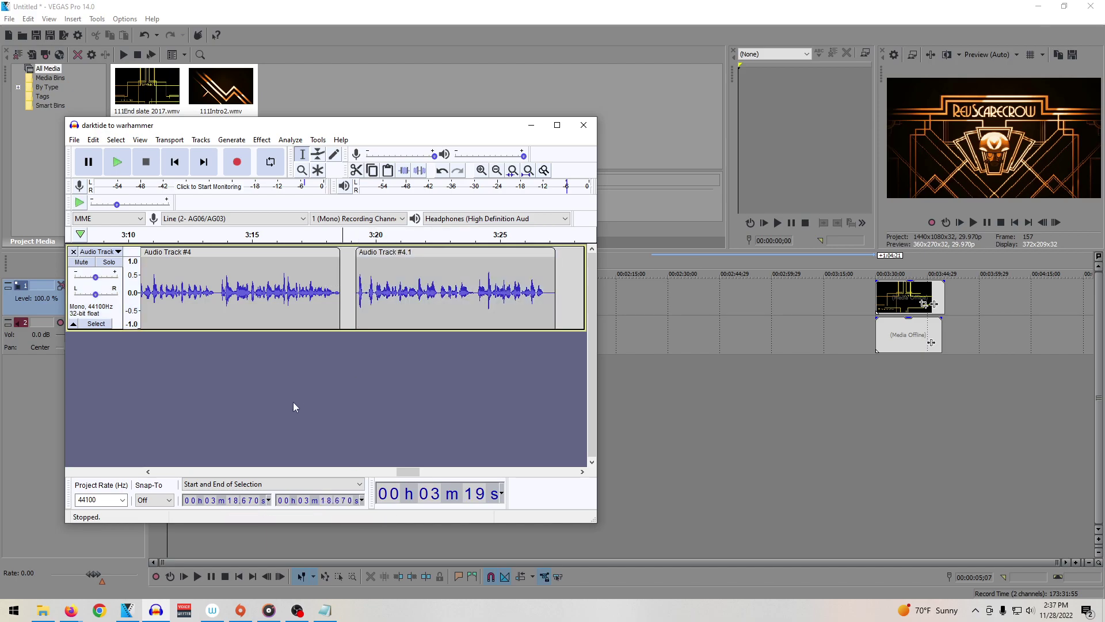
Step: Play back the pasted clip from 3:19.204 and delete its opening audio from 3:19.204 to 3:19.970
click(358, 299)
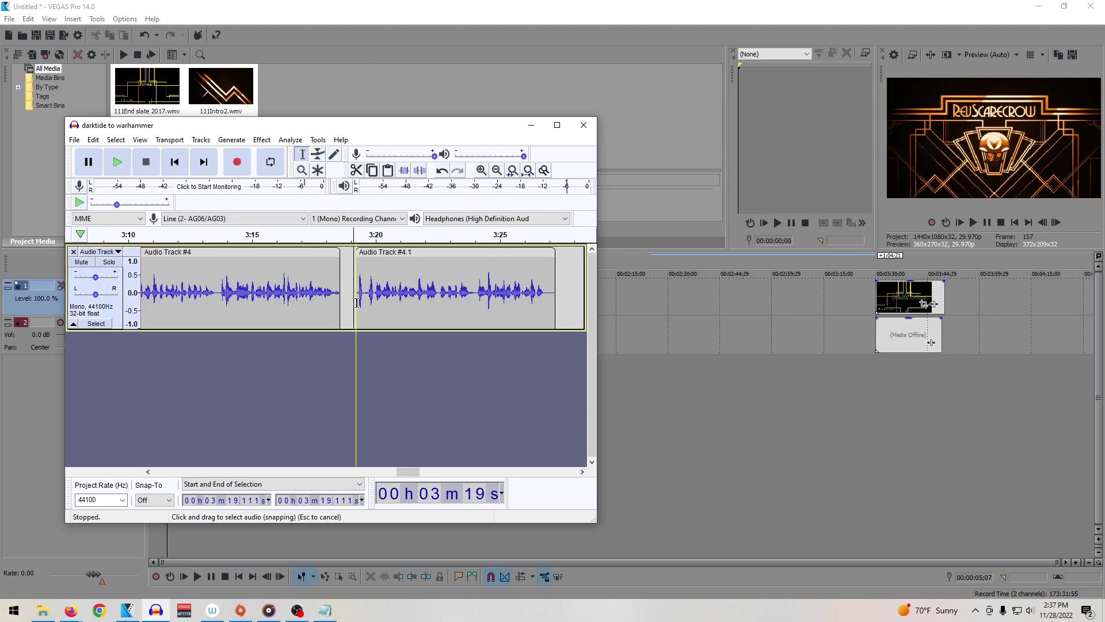
key(space)
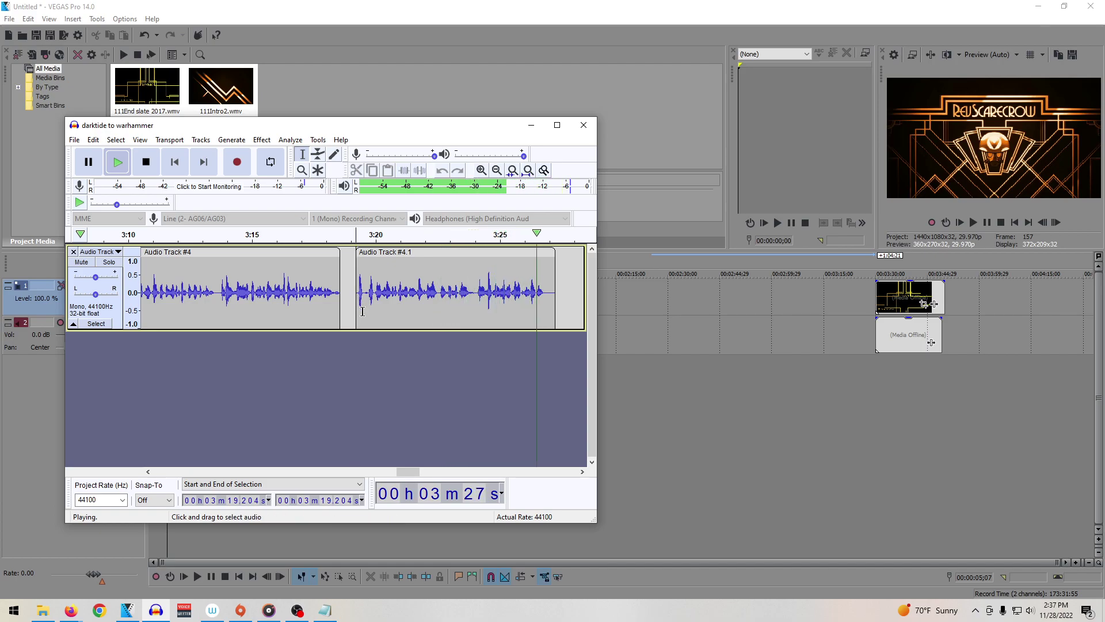
key(space)
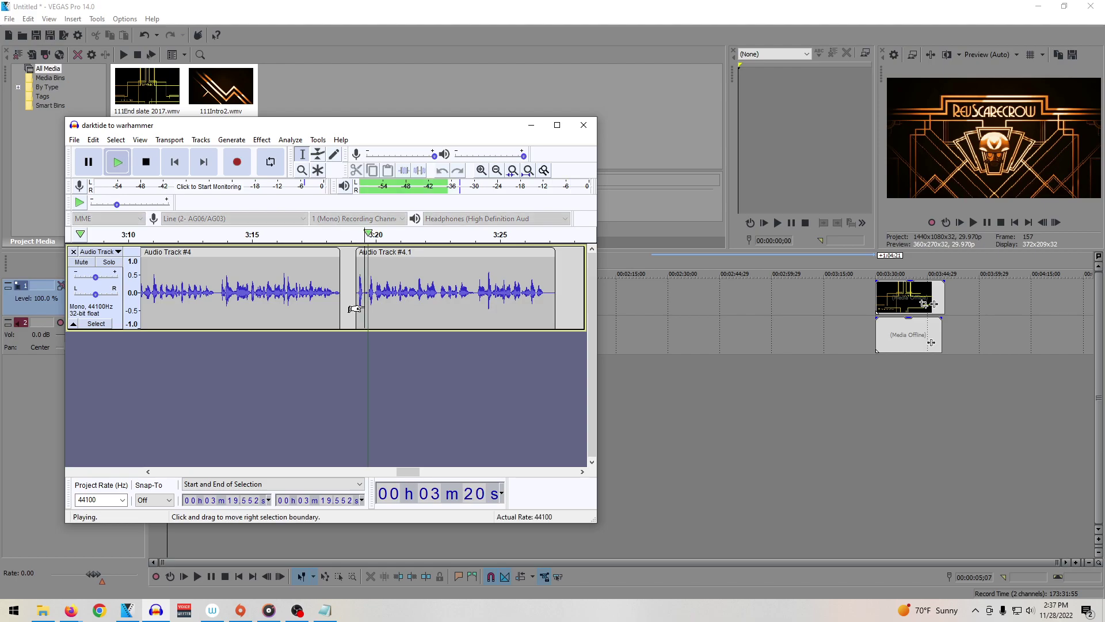
key(space)
click(374, 300)
key(space)
key(space)
drag(373, 304, 348, 303)
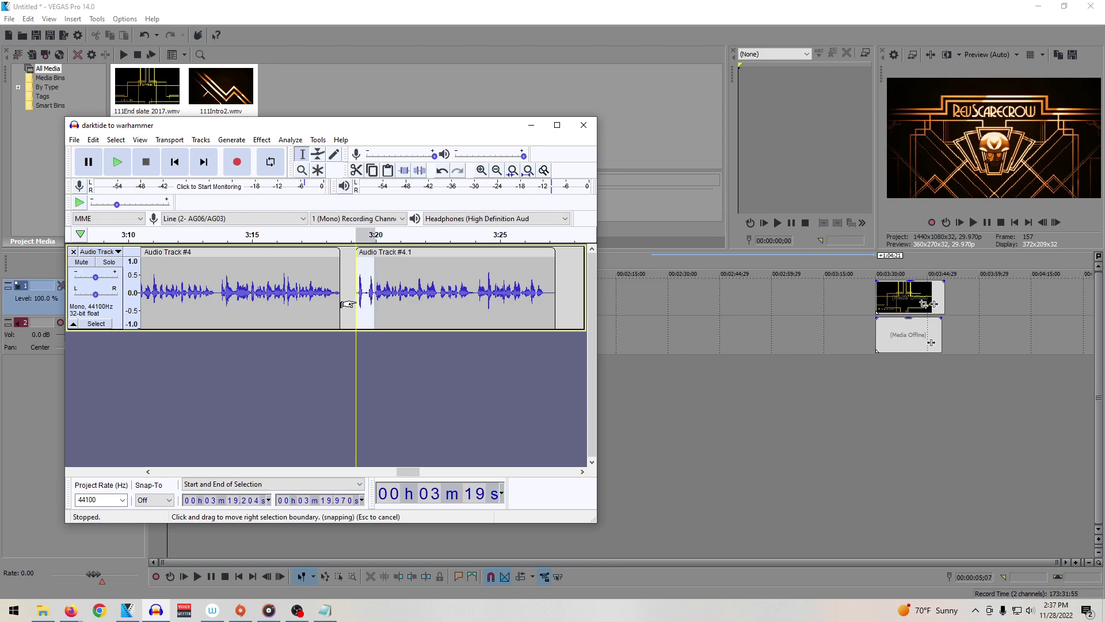
key(Delete)
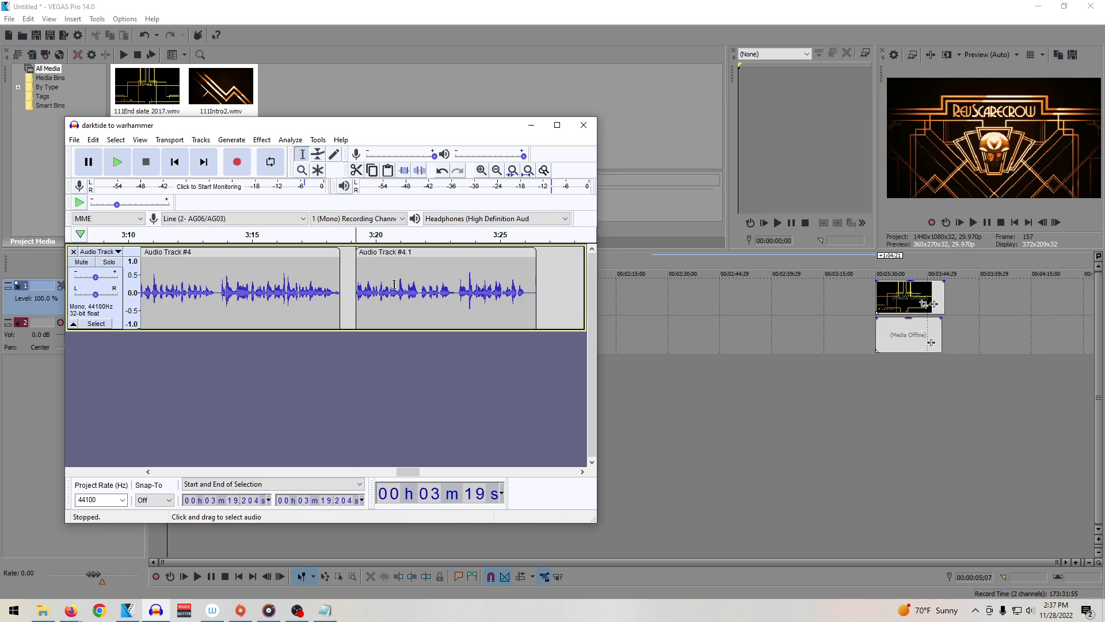
Step: Move the Audio Track #4.1 clip to start at about 3:23.8 and record a short new take at the end of the track
drag(383, 251, 496, 251)
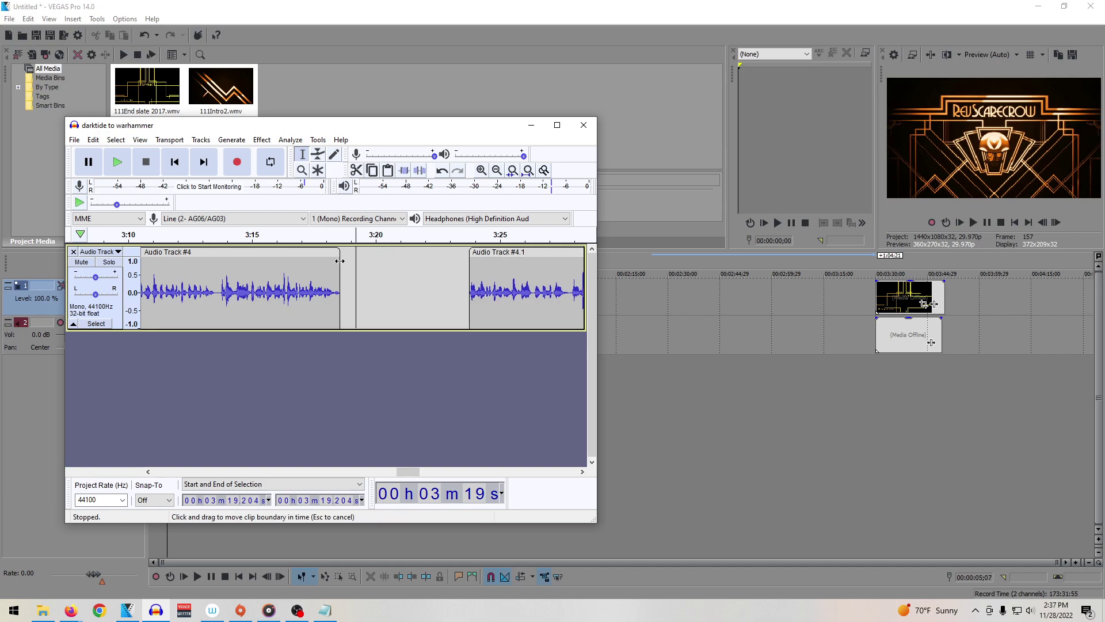
click(235, 164)
key(space)
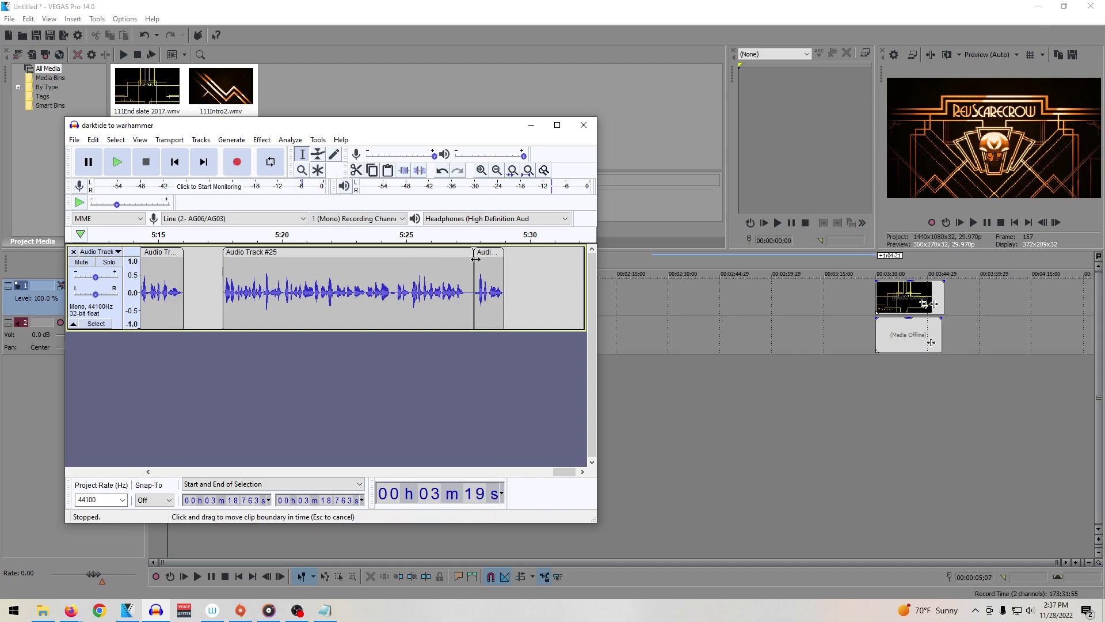
Step: Separate the new take from the Audio Track #25 clip and cut its audio from 5:28.763 to 5:30.012
drag(477, 253, 500, 257)
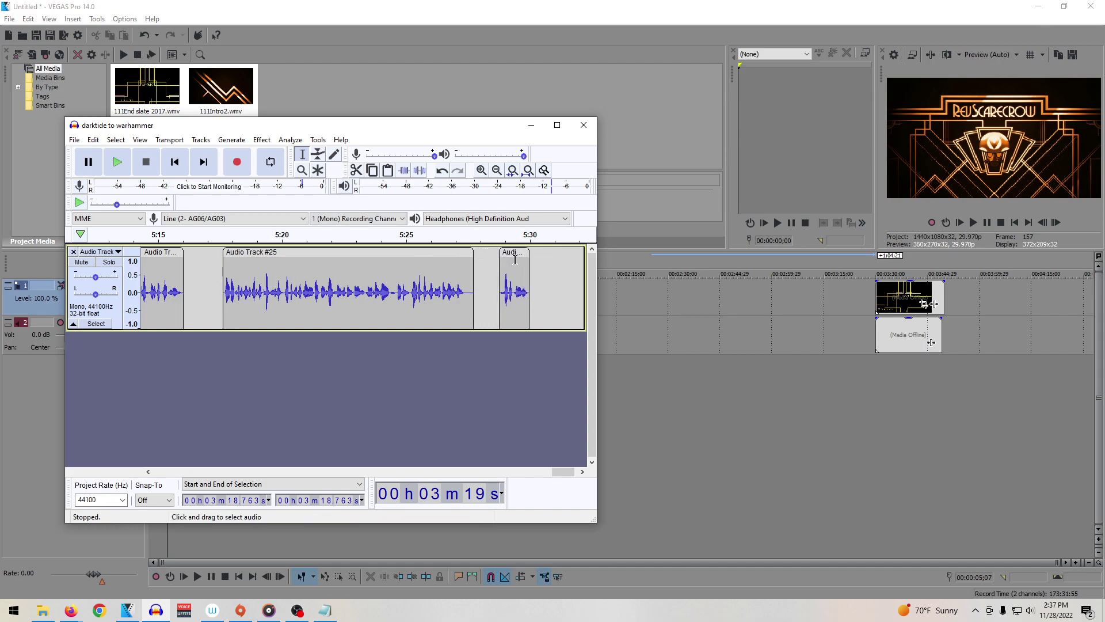
click(529, 275)
click(509, 283)
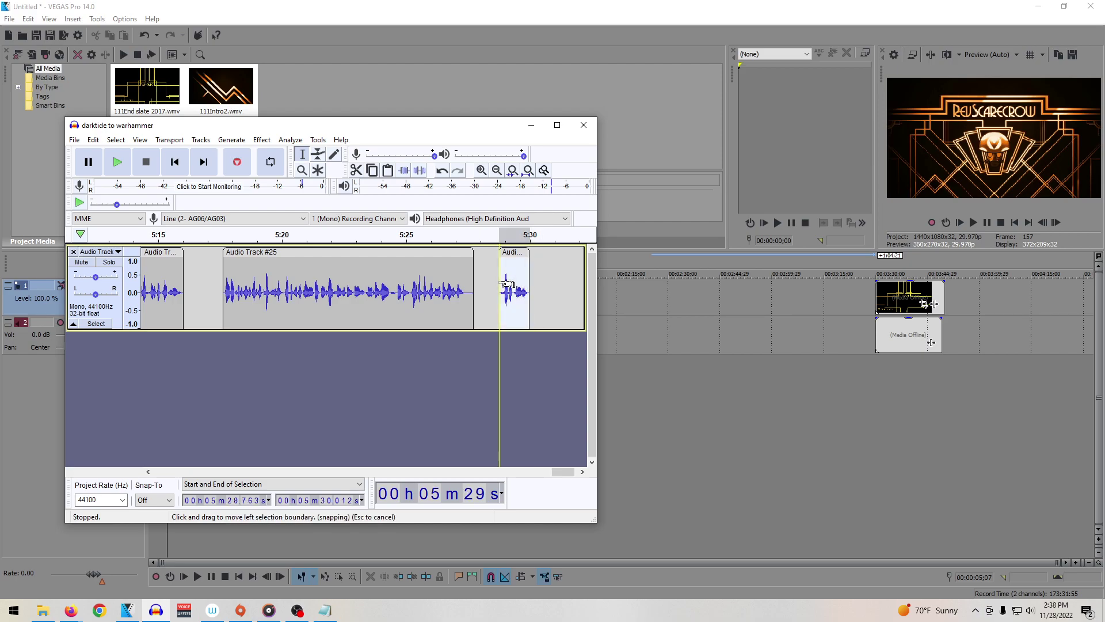
key(Delete)
Step: Paste the new take at 5:16.418, making room by moving the Audio Track #25 clip, and play it back
click(193, 280)
key(ctrl+v)
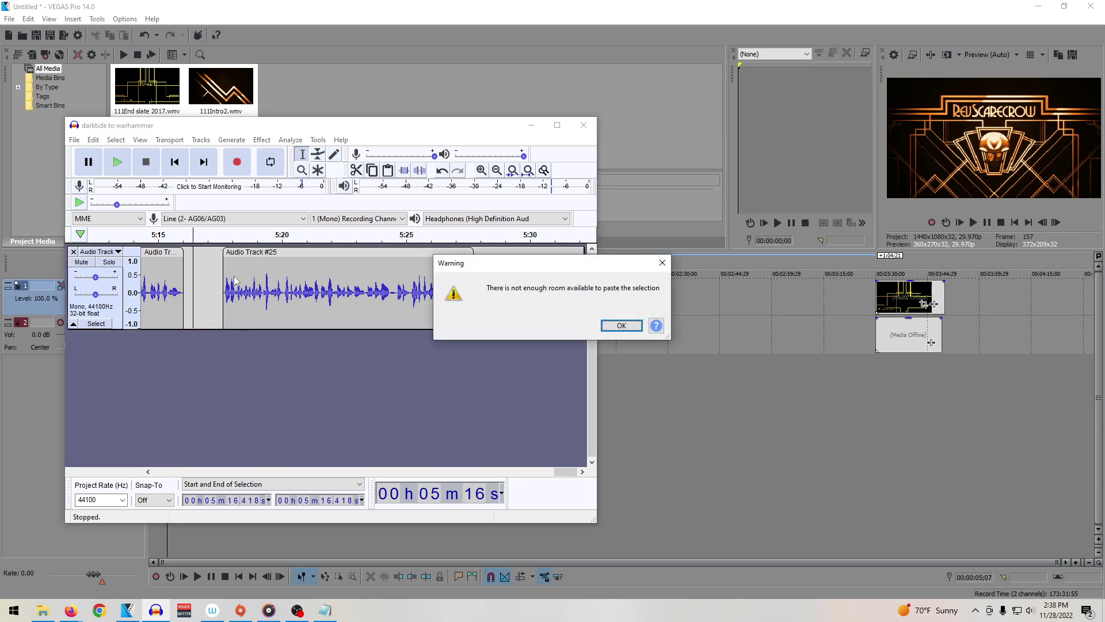
click(621, 326)
drag(311, 251, 292, 263)
key(ctrl+v)
key(space)
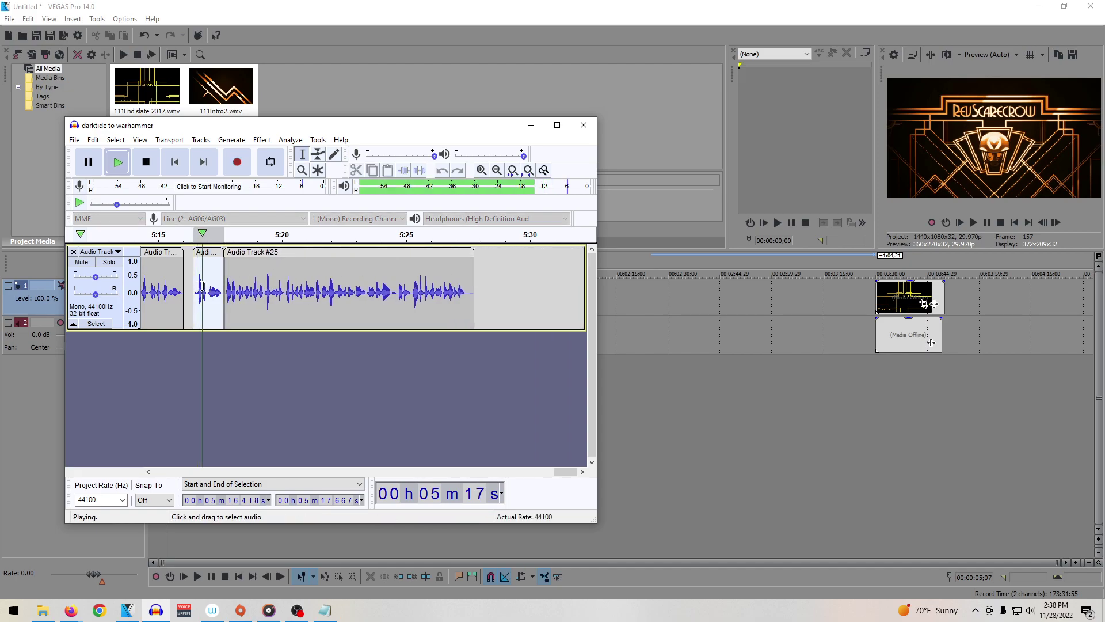
Step: Join the take to the Audio Track #25 clip, delete the pause from 5:17.603 to 5:17.742 and play back from 5:16.627
click(223, 314)
click(223, 312)
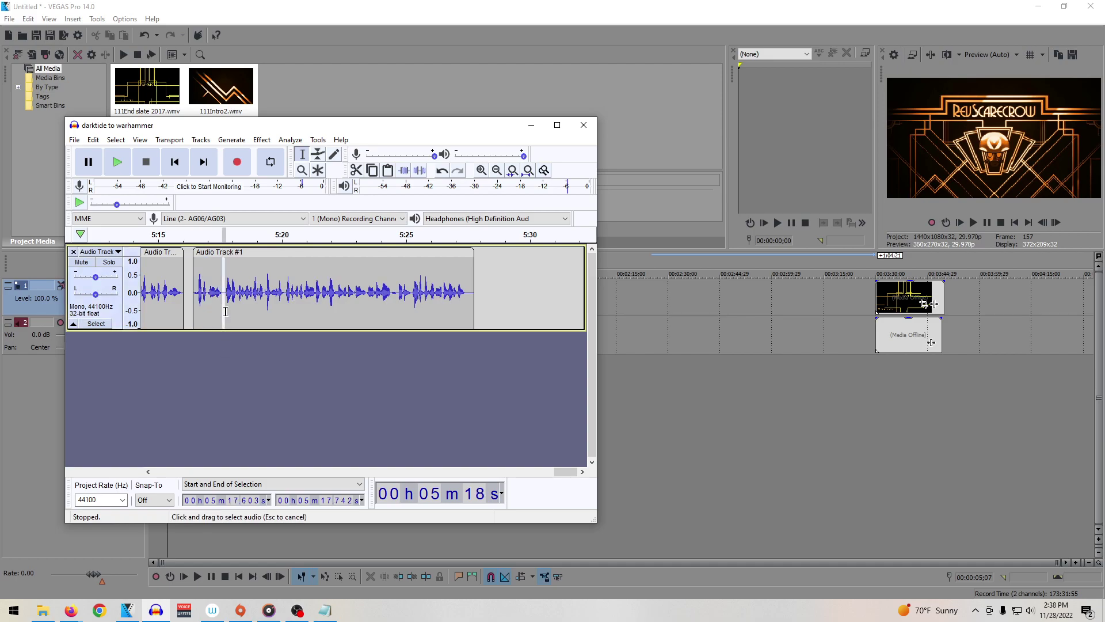
key(Delete)
click(198, 319)
key(space)
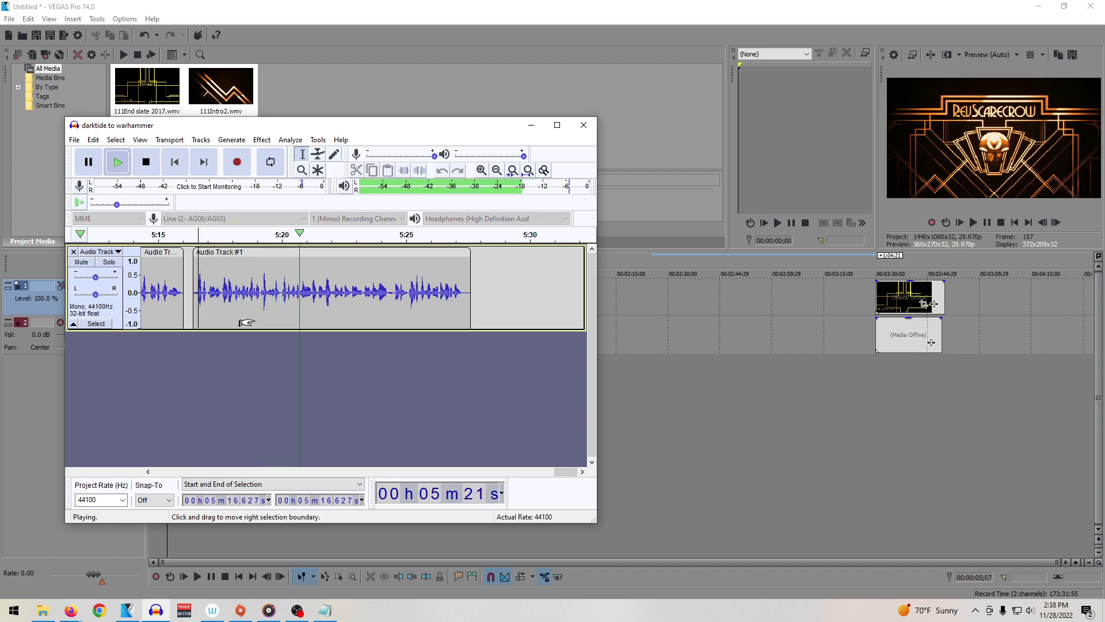
key(space)
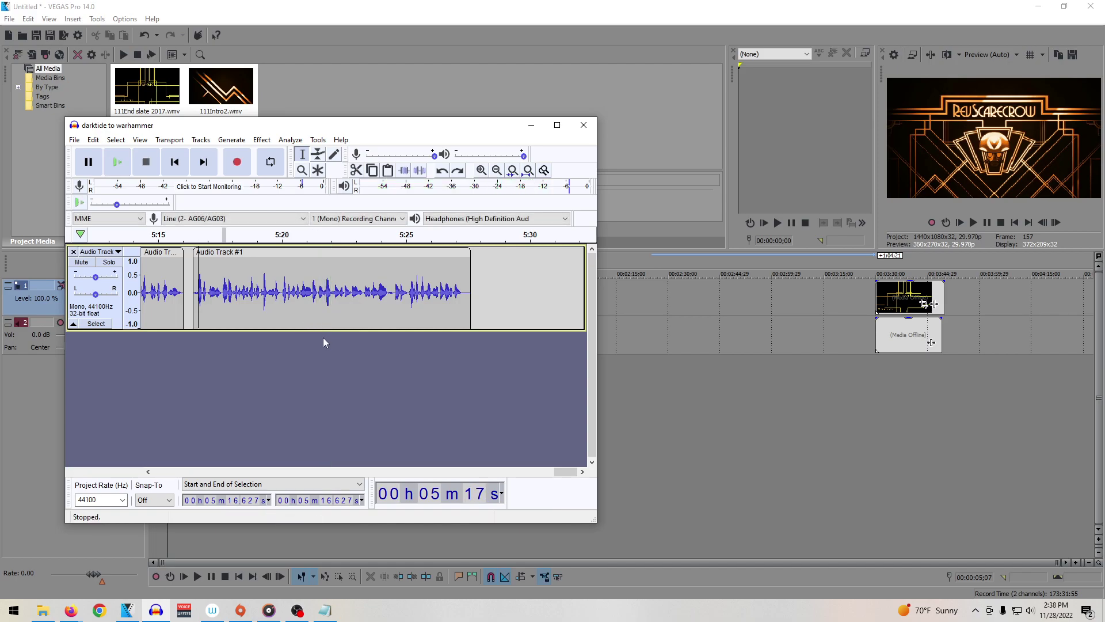
Step: Undo the join with the Audio Track #25 clip and its repositioning, and remove the take pasted at 5:16.418
key(ctrl+z)
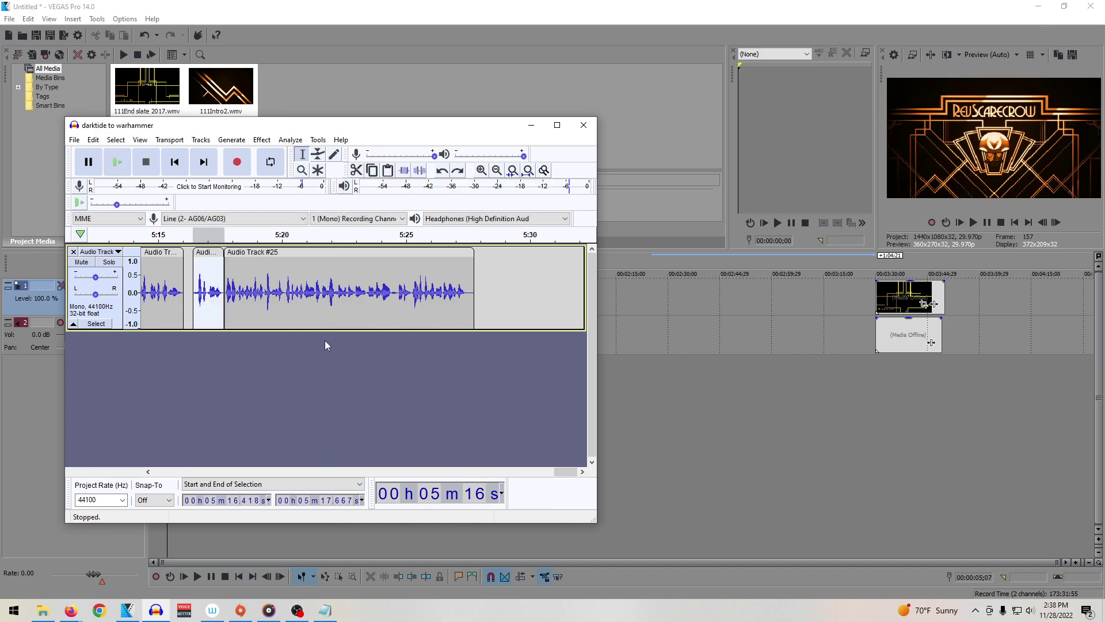
key(ctrl+z)
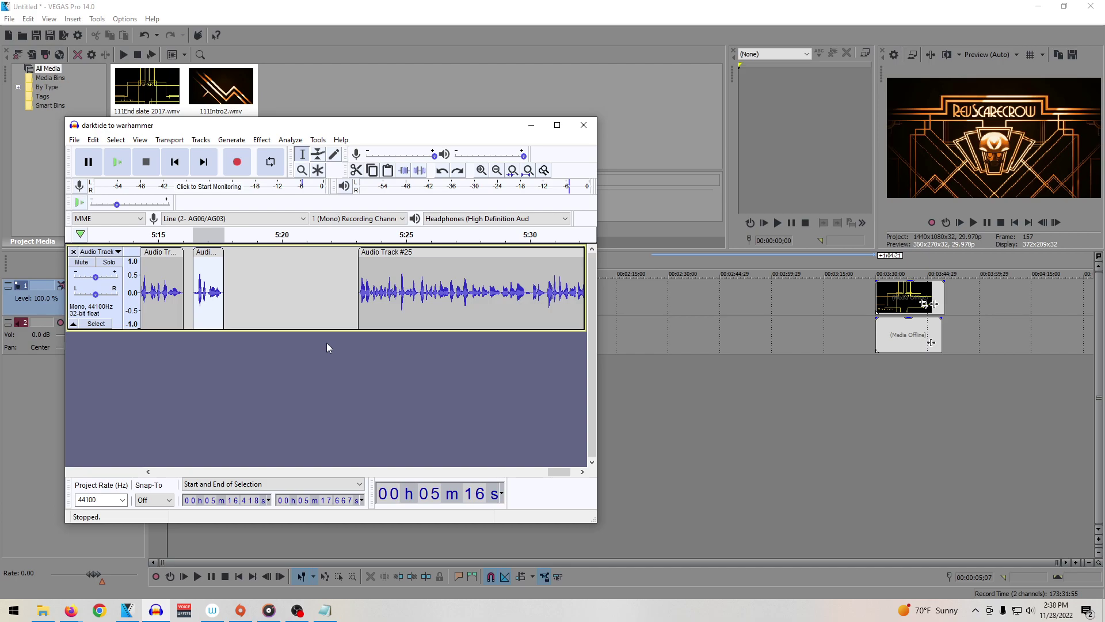
key(Delete)
Step: Play the start of the Audio Track #4.1 clip from 3:23.778 and paste the new take at 3:20.063 in the gap before it
drag(551, 471, 403, 475)
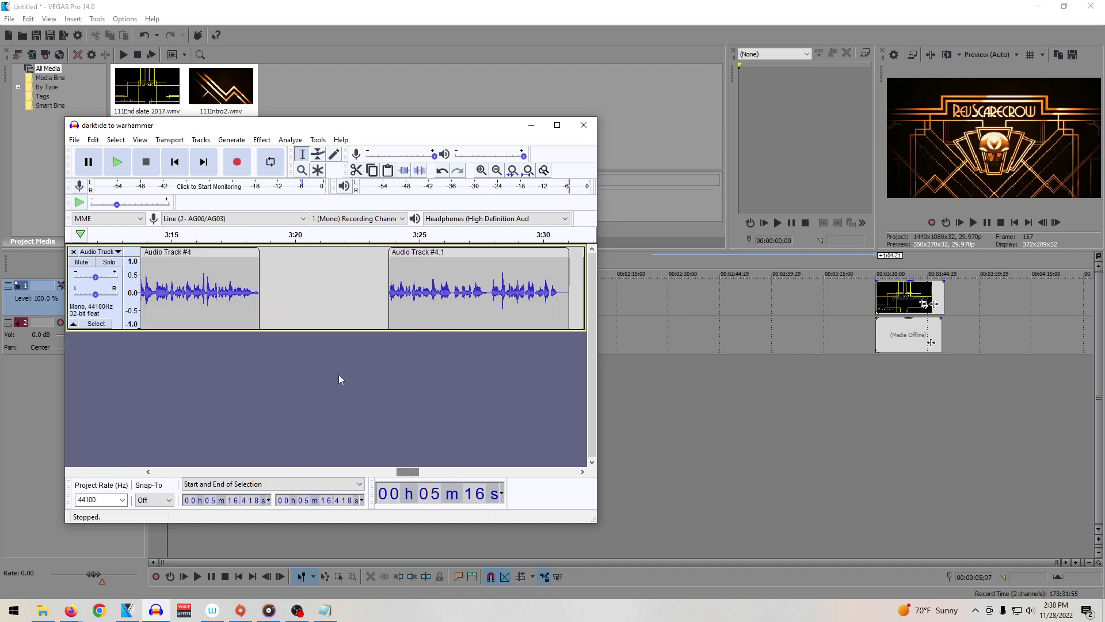
click(389, 302)
key(space)
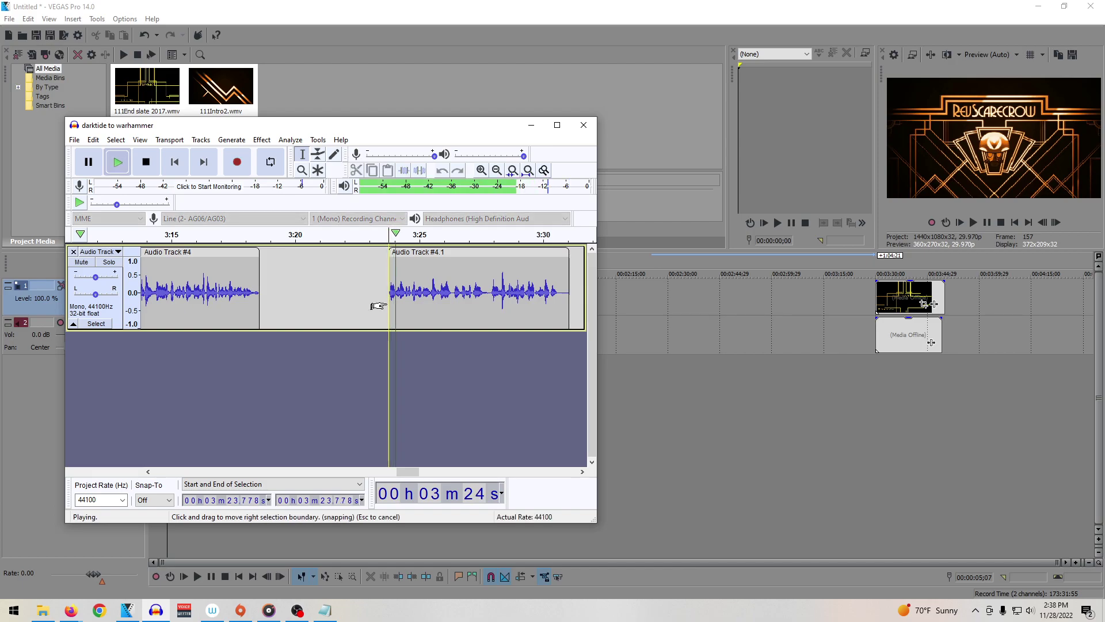
key(space)
click(296, 304)
key(ctrl+v)
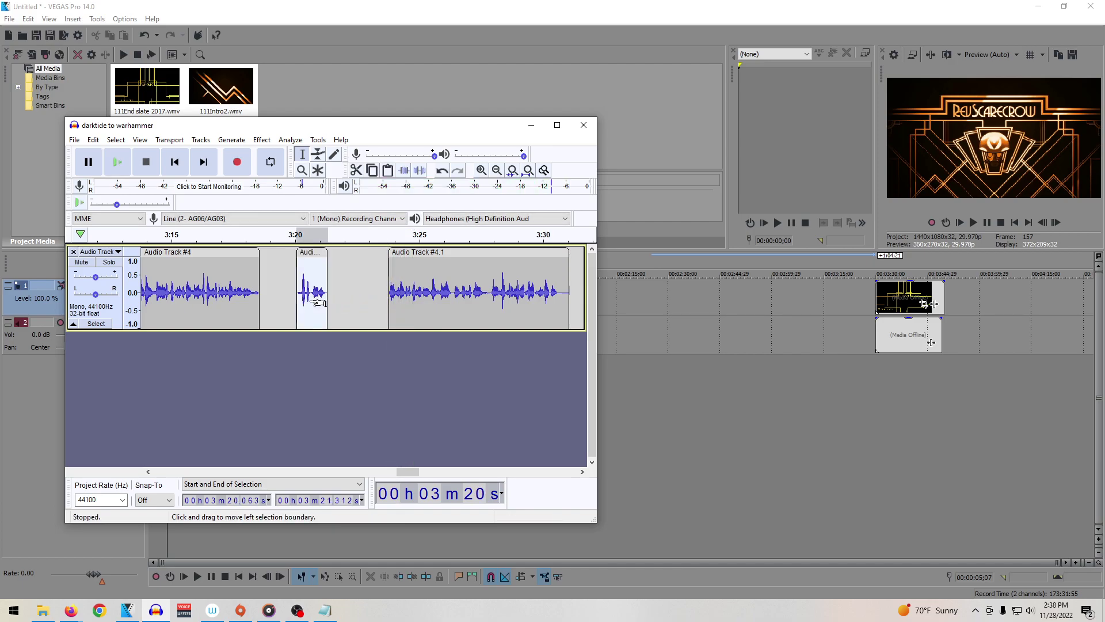
Step: Play back the pasted take from 3:20.644 and delete the rest of the take from that point
click(311, 300)
key(space)
key(space)
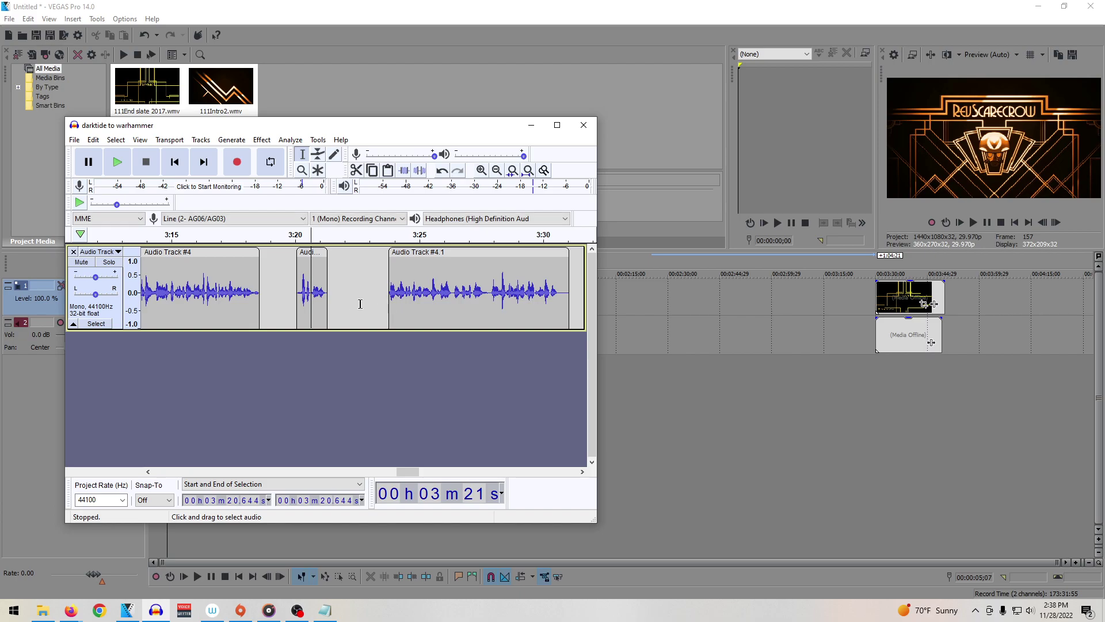
drag(304, 308, 321, 308)
key(Delete)
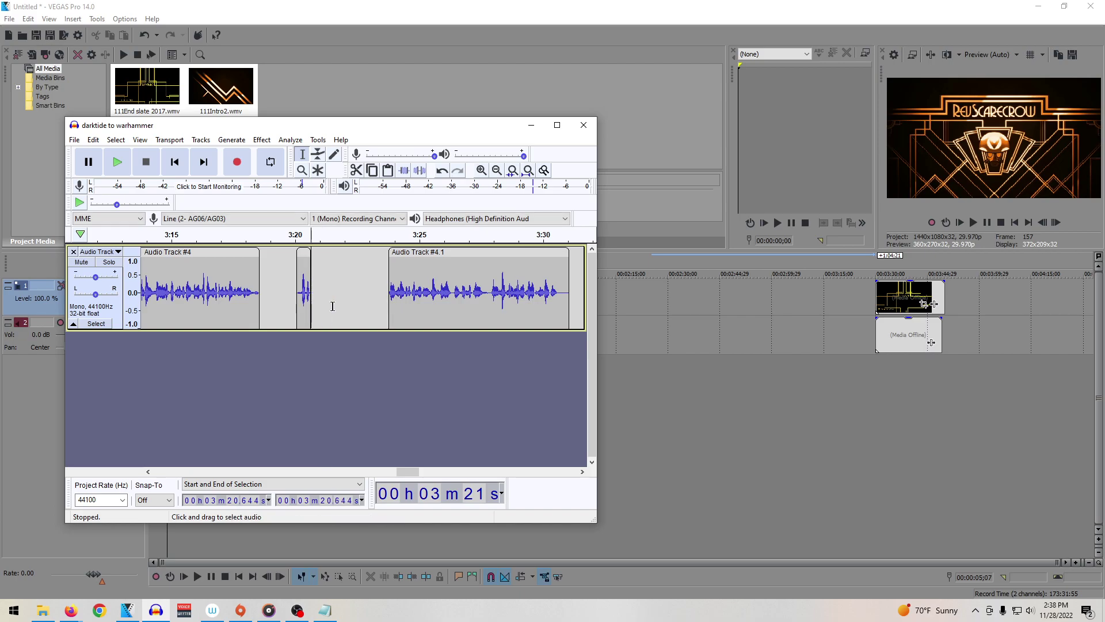
Step: Move the Audio Track #4.1 clip against the end of the trimmed take and play back from 3:20.063
drag(426, 254, 349, 254)
click(297, 297)
key(space)
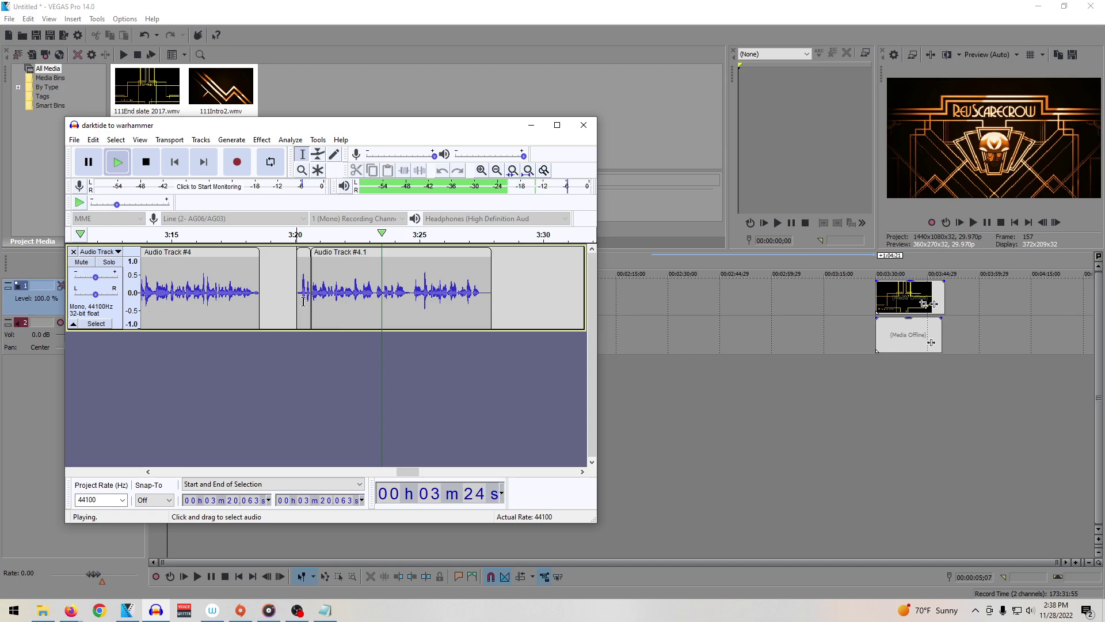
key(space)
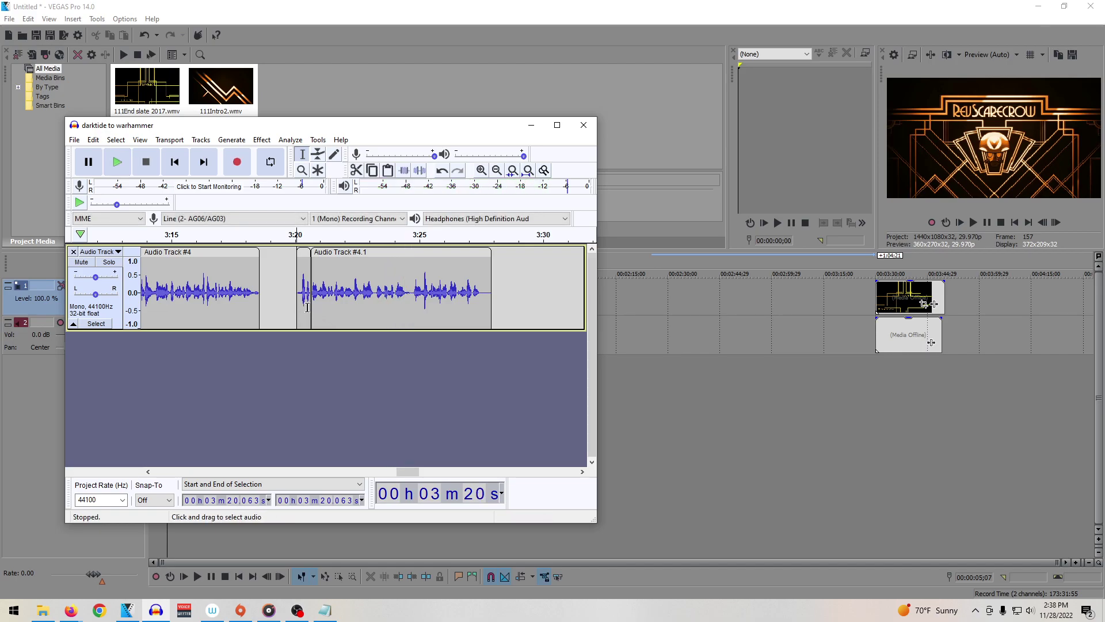
Step: Join the take with its following audio to the end of the preceding Audio Track #4 clip and play back from 3:16.348
drag(351, 255, 317, 256)
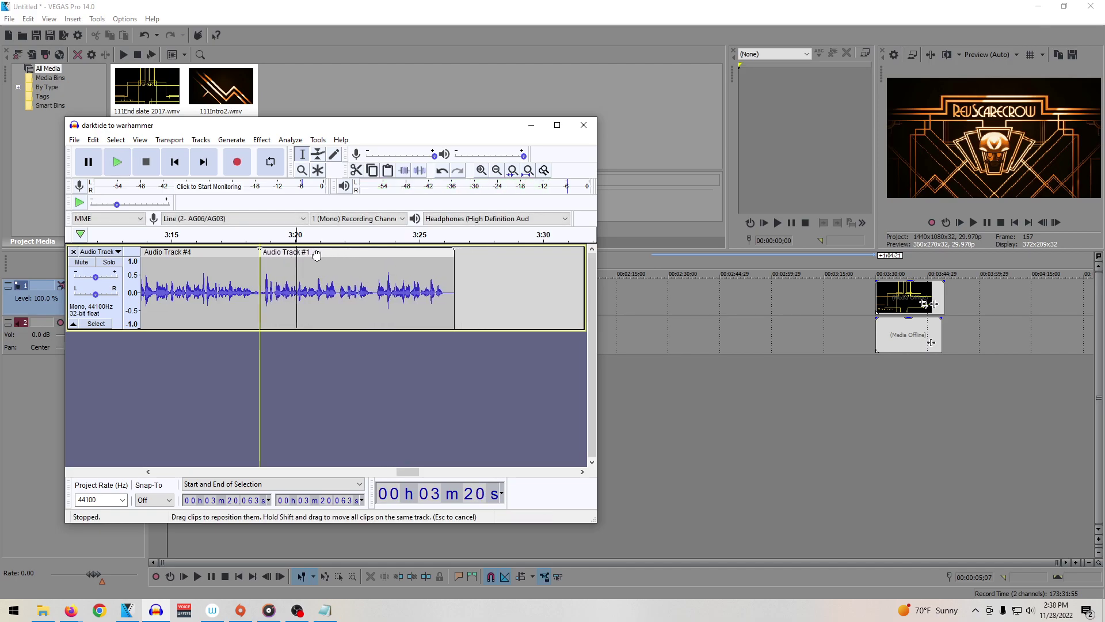
click(260, 303)
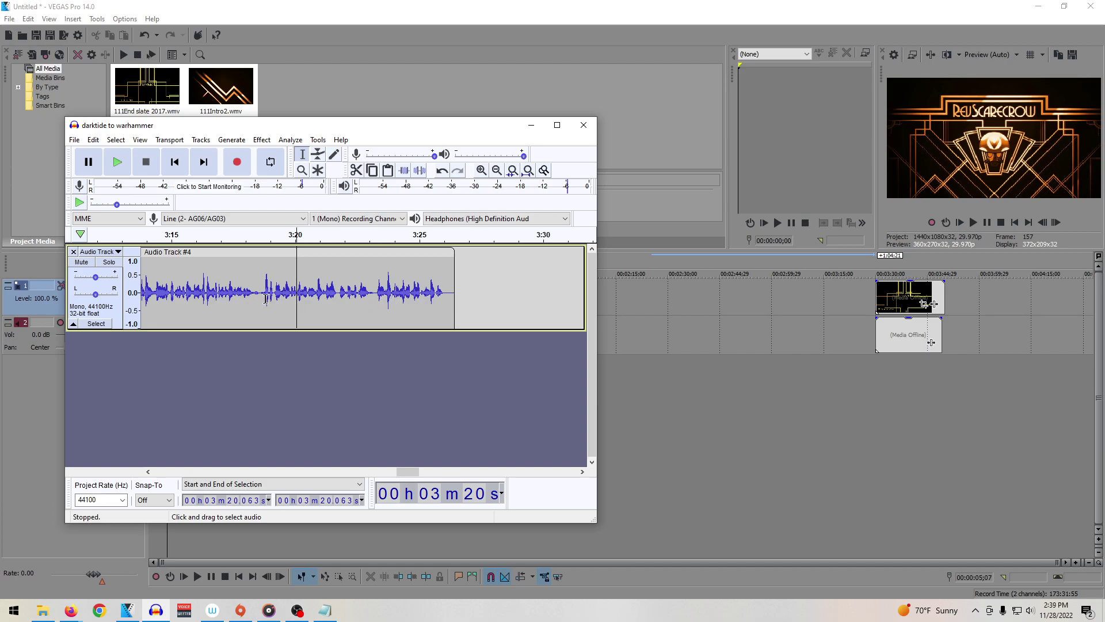
click(257, 294)
click(205, 295)
key(space)
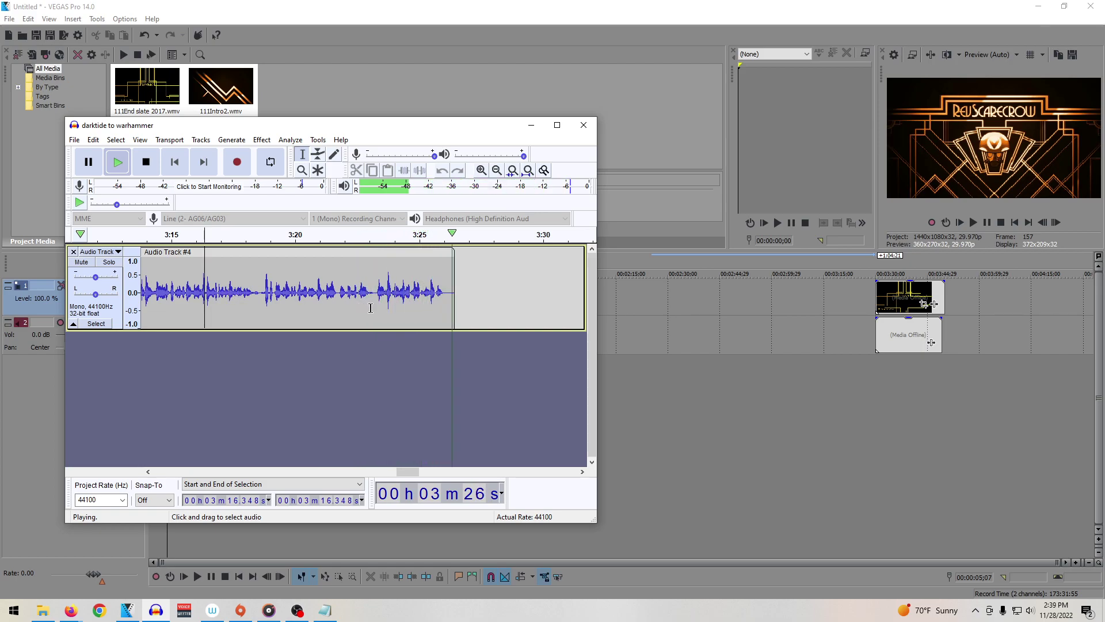
Step: Trim the Audio Track #4 clip's tail after 3:26.124 and join the Audio Track #19 clip to it
drag(447, 281, 480, 281)
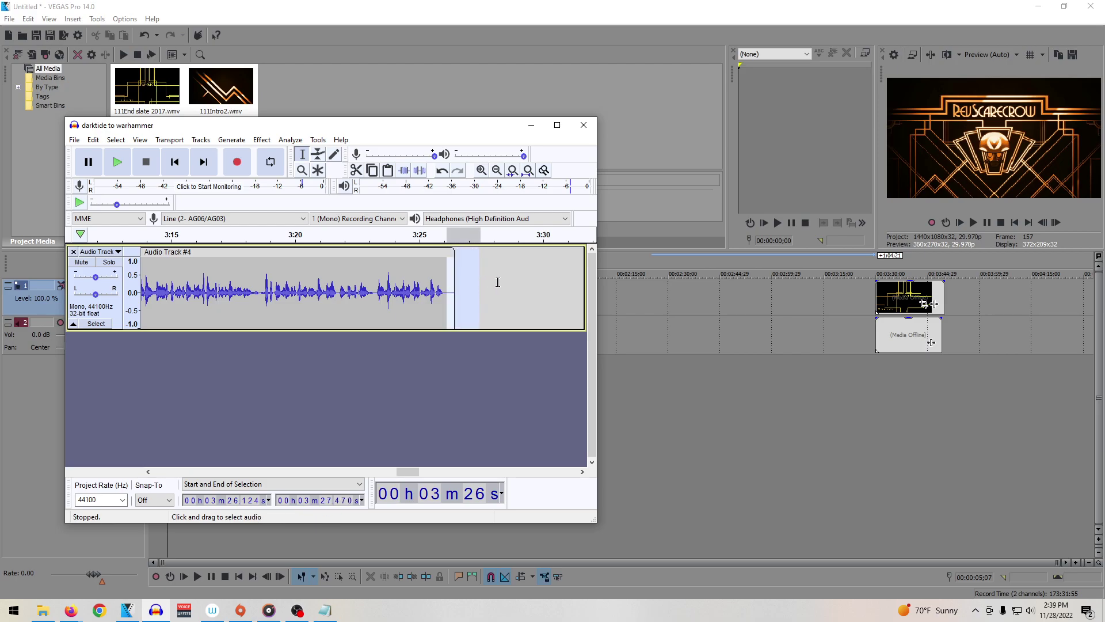
key(Left)
drag(403, 472, 416, 472)
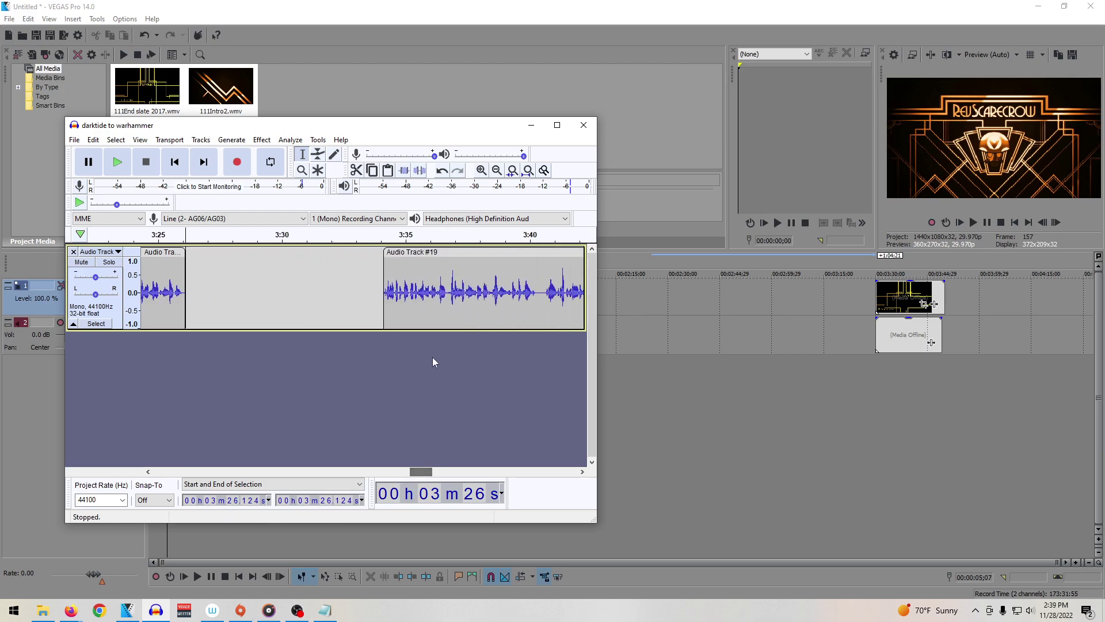
drag(367, 263, 237, 248)
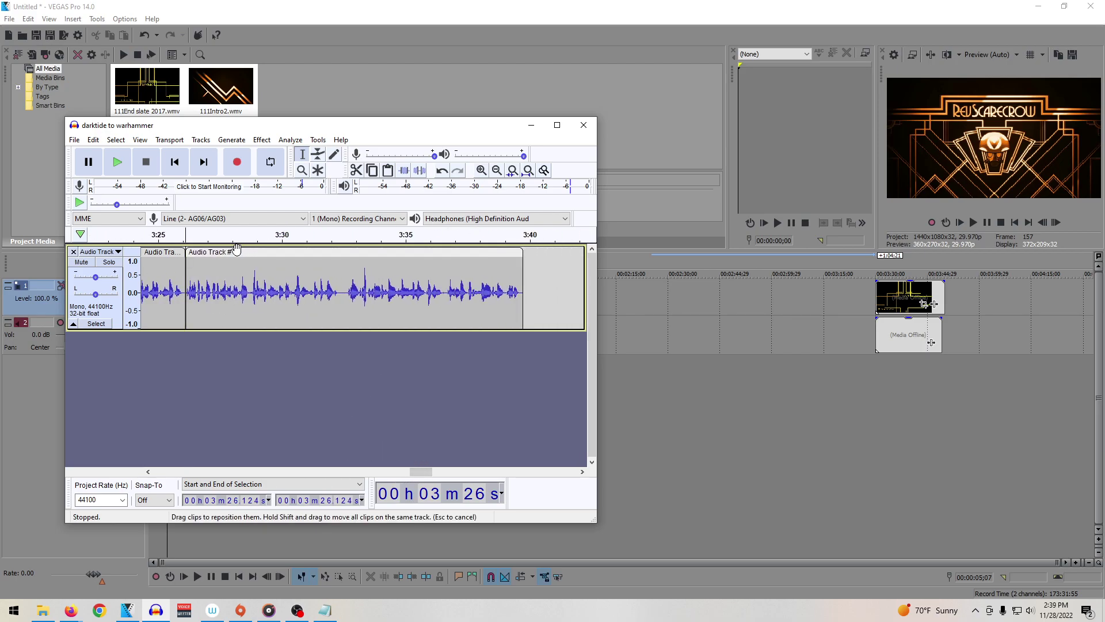
click(186, 311)
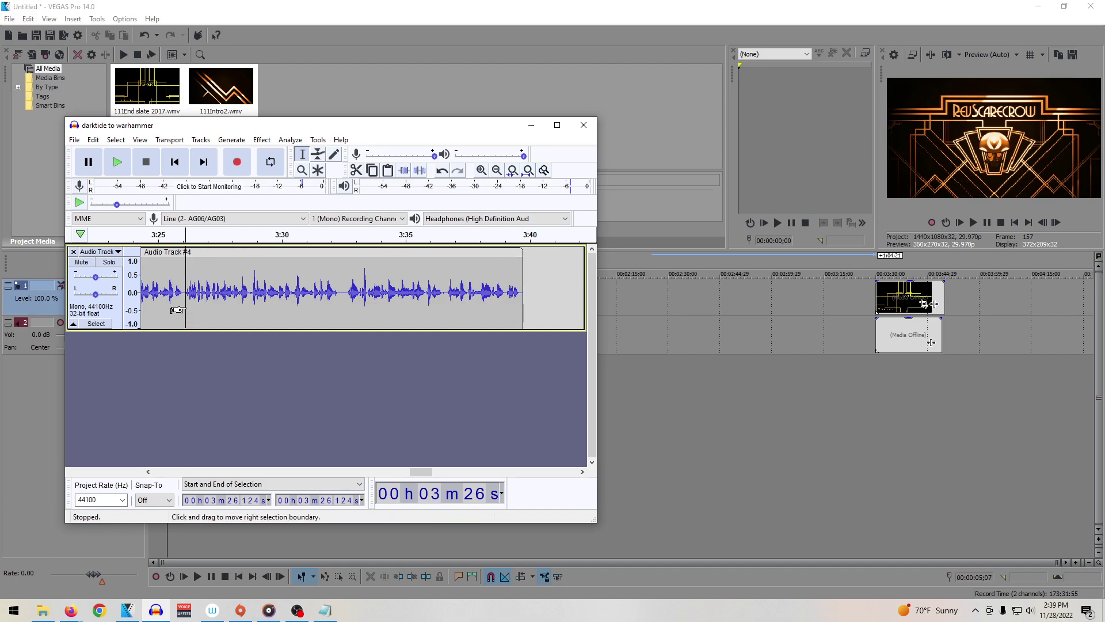
Step: Play back the Audio Track #19 transition from 3:26.031, and play from the pause at 3:32.555 to the clip's end
click(179, 315)
key(space)
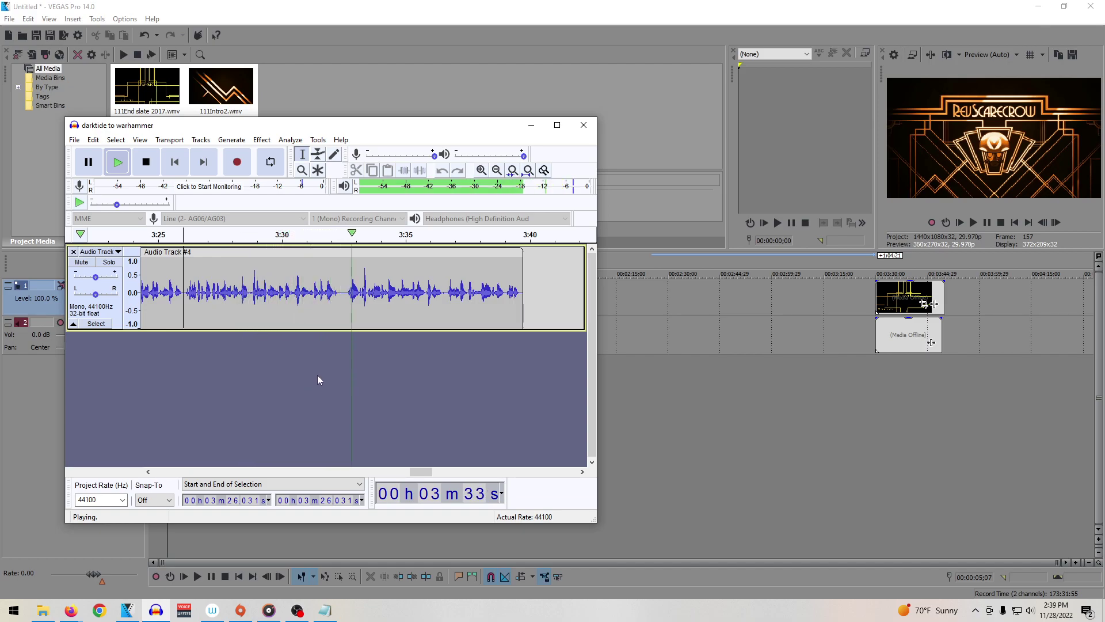
key(space)
drag(337, 319, 343, 320)
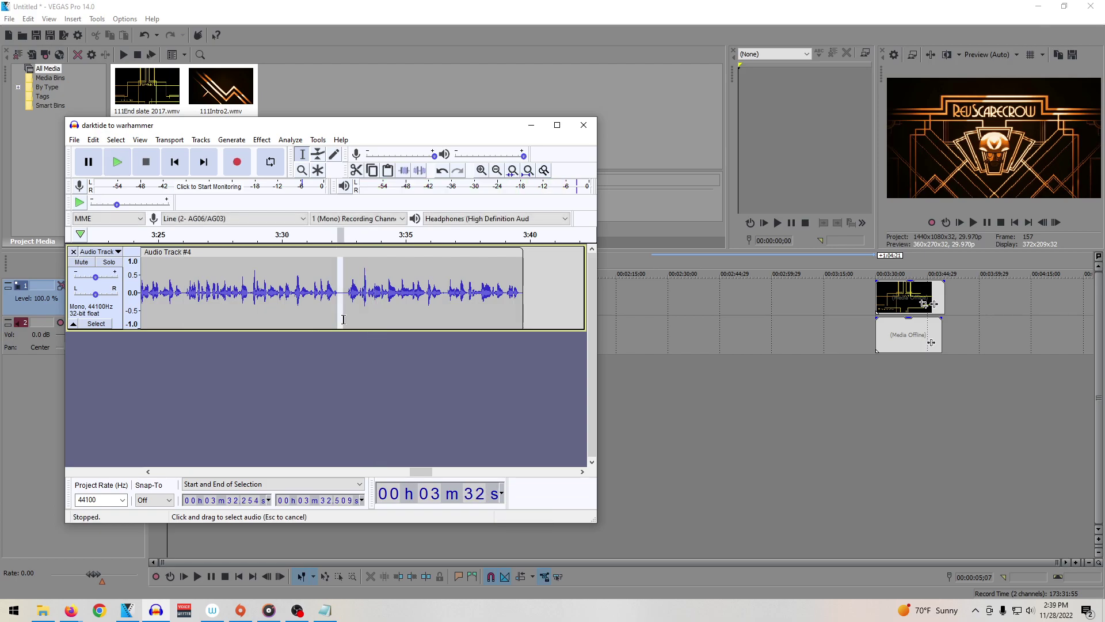
click(350, 325)
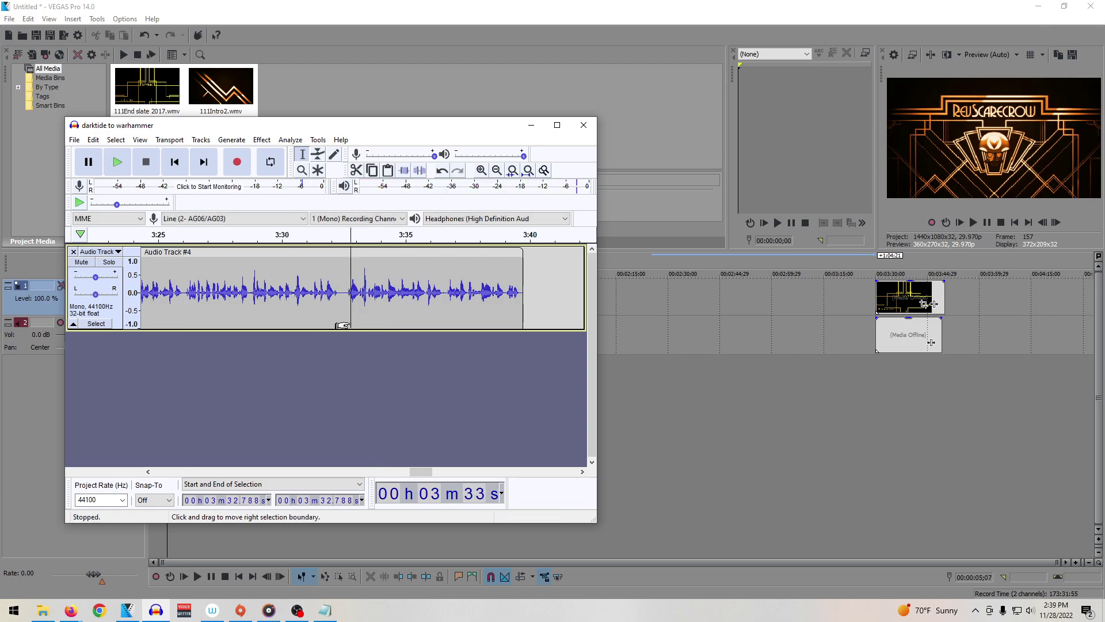
click(343, 325)
key(space)
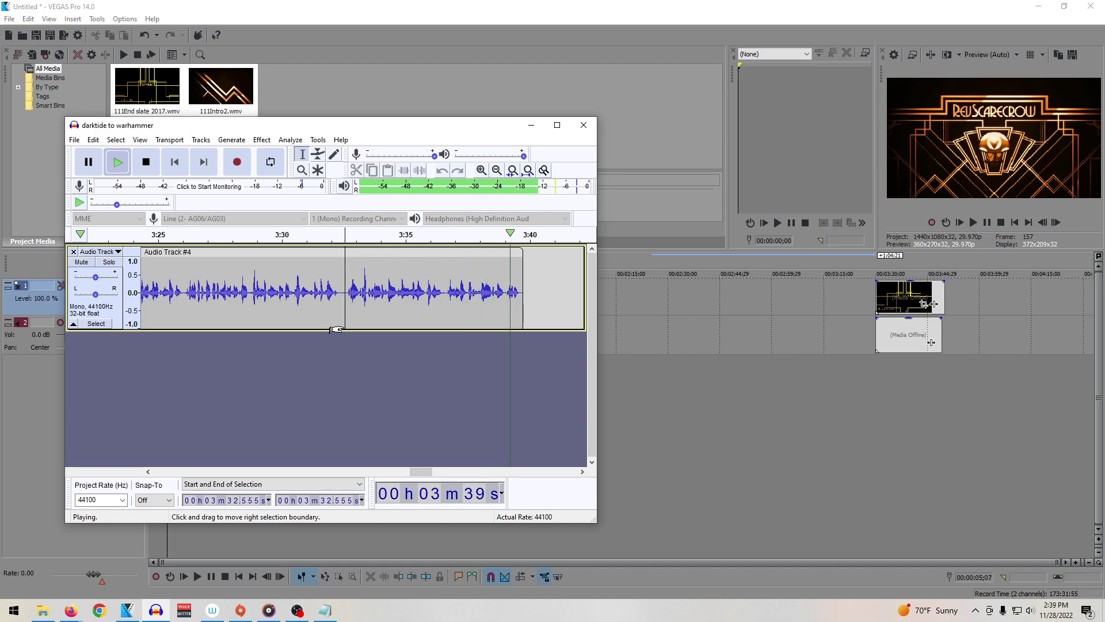
click(518, 313)
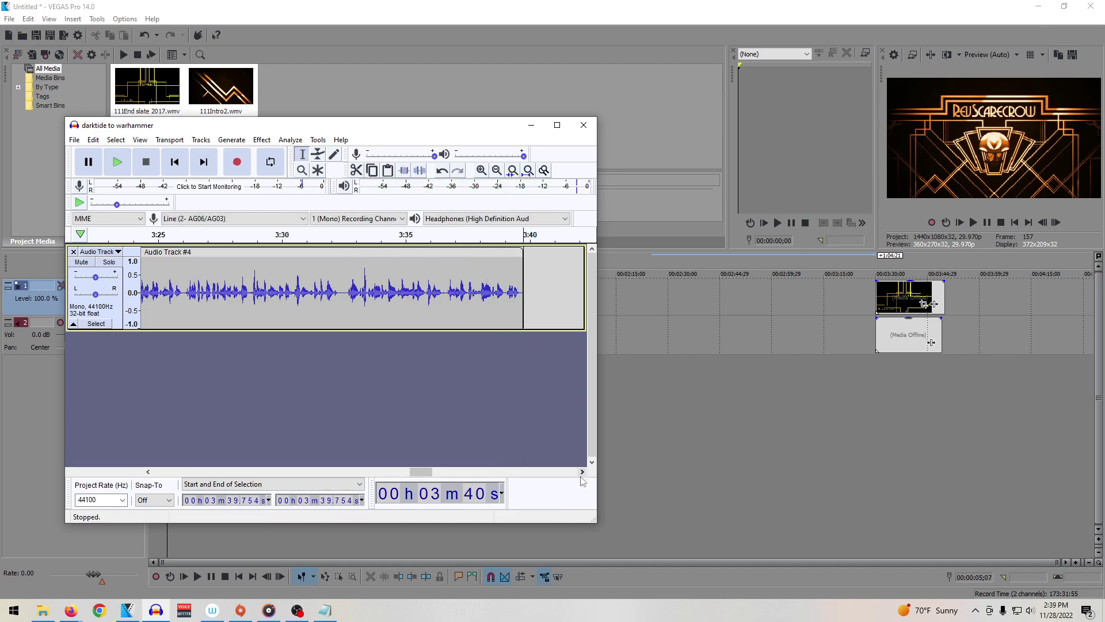
Step: Play the end of the Audio Track #4 clip from 3:39.057 and delete its tail after 3:38.987
scroll(563, 441, right, 3)
click(435, 308)
key(space)
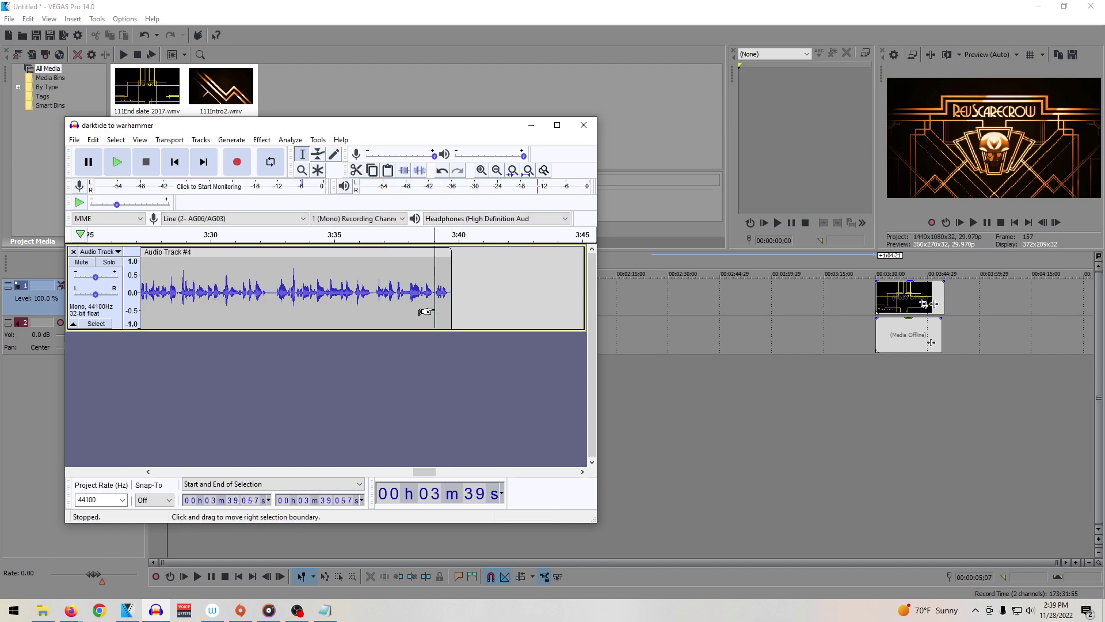
drag(433, 309, 455, 308)
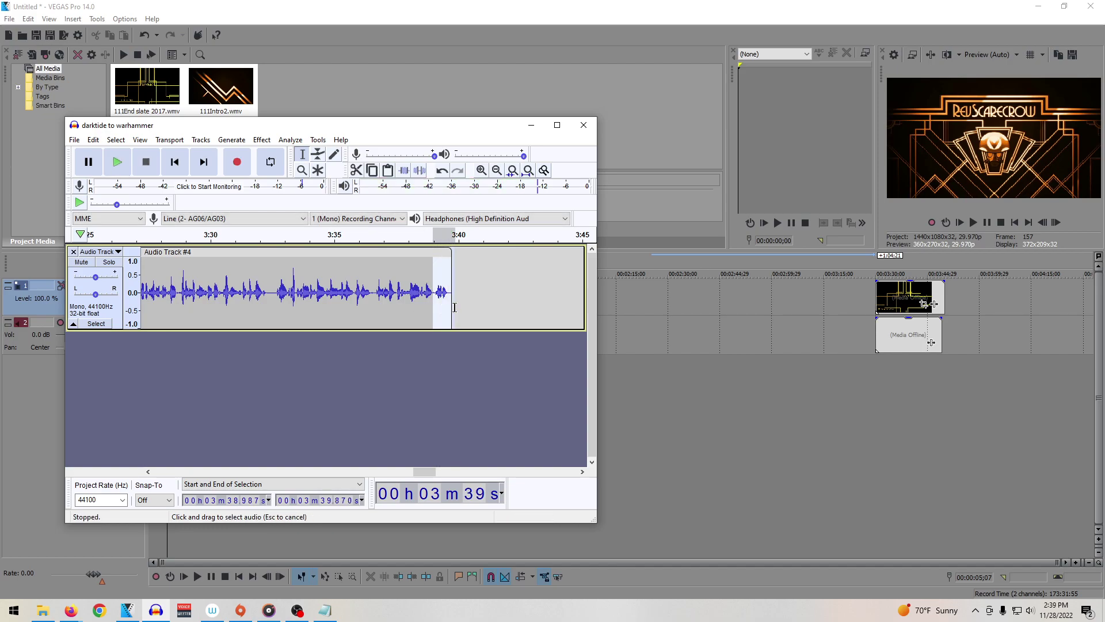
key(Delete)
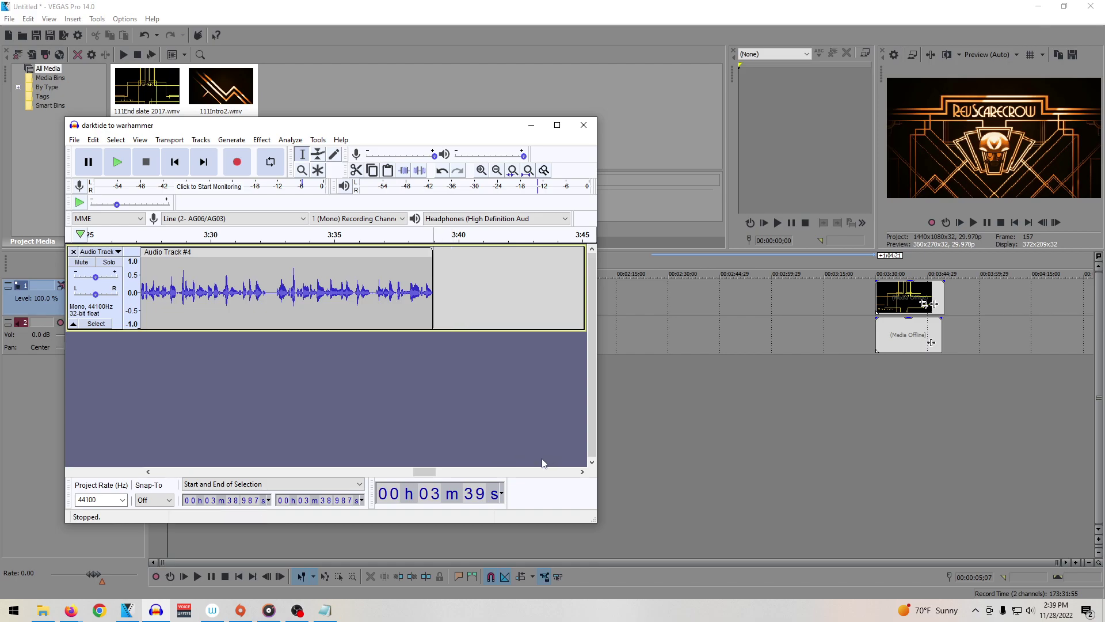
Step: Join the Audio Track #20 clip to the trimmed end of Audio Track #4 and play back the transition from 3:38.128
drag(192, 252, 238, 253)
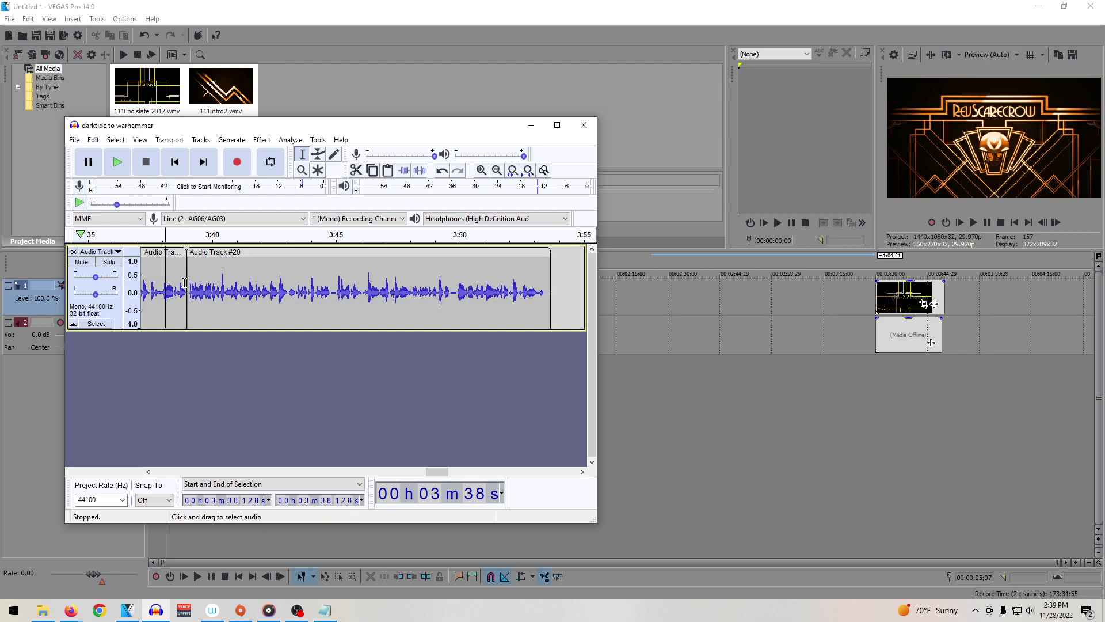
key(ctrl+a)
key(space)
key(space)
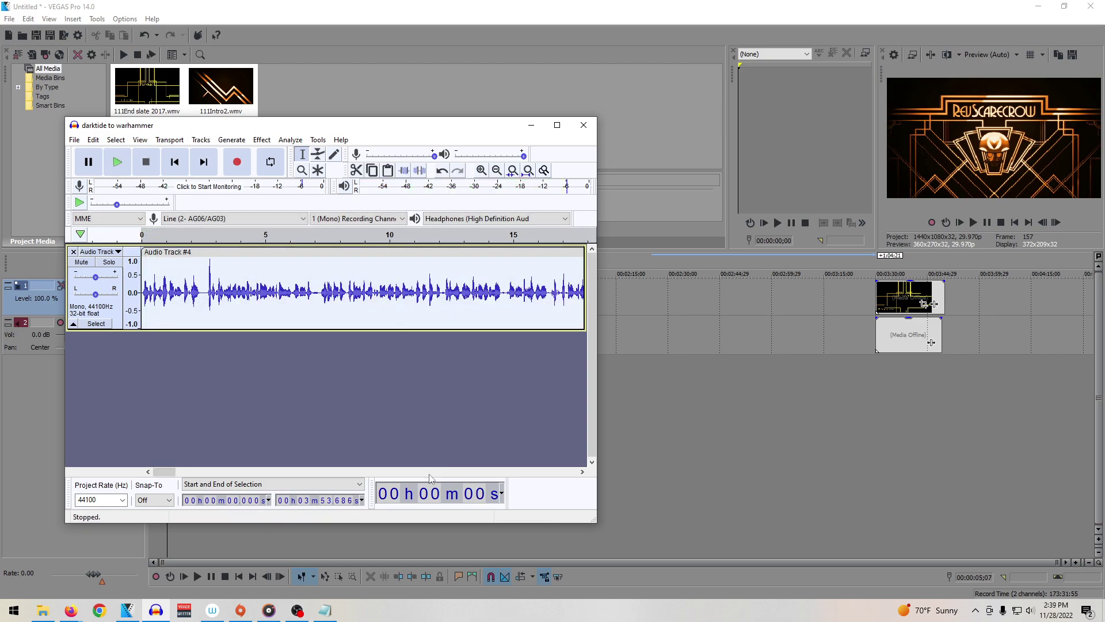
Step: Play the joined Audio Track #4 clip from 3:47.672 to its end
drag(164, 476, 432, 472)
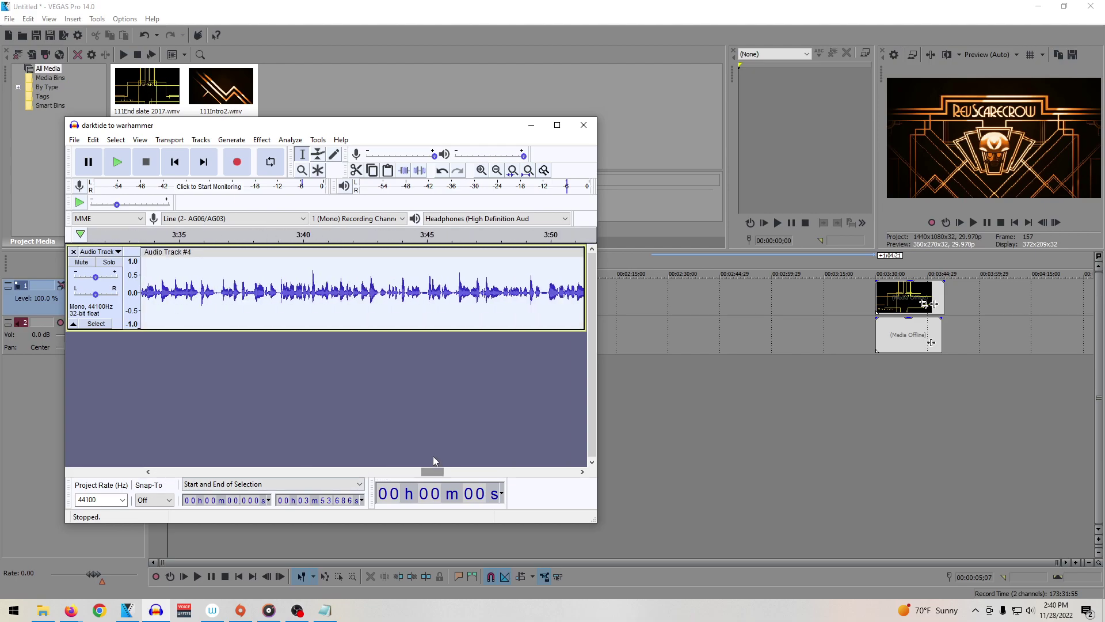
click(493, 300)
key(space)
click(582, 472)
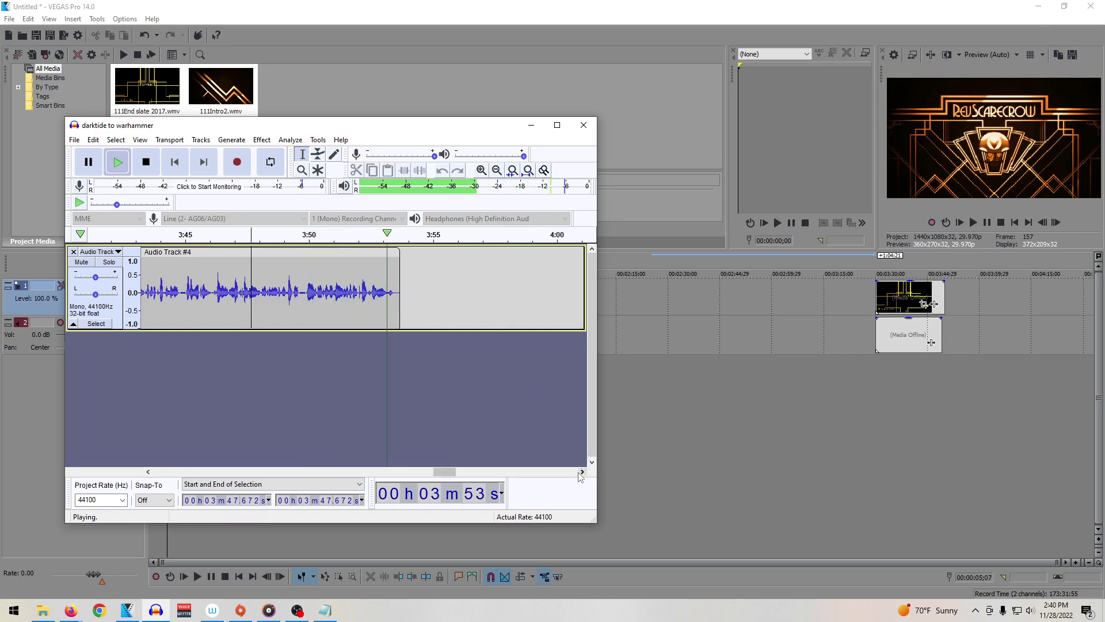
scroll(577, 275, right, 3)
key(space)
Step: Join the next clip to the end of Audio Track #4 and delete the pause from 3:53.570 to 3:53.895
drag(567, 252, 345, 252)
drag(329, 296, 336, 296)
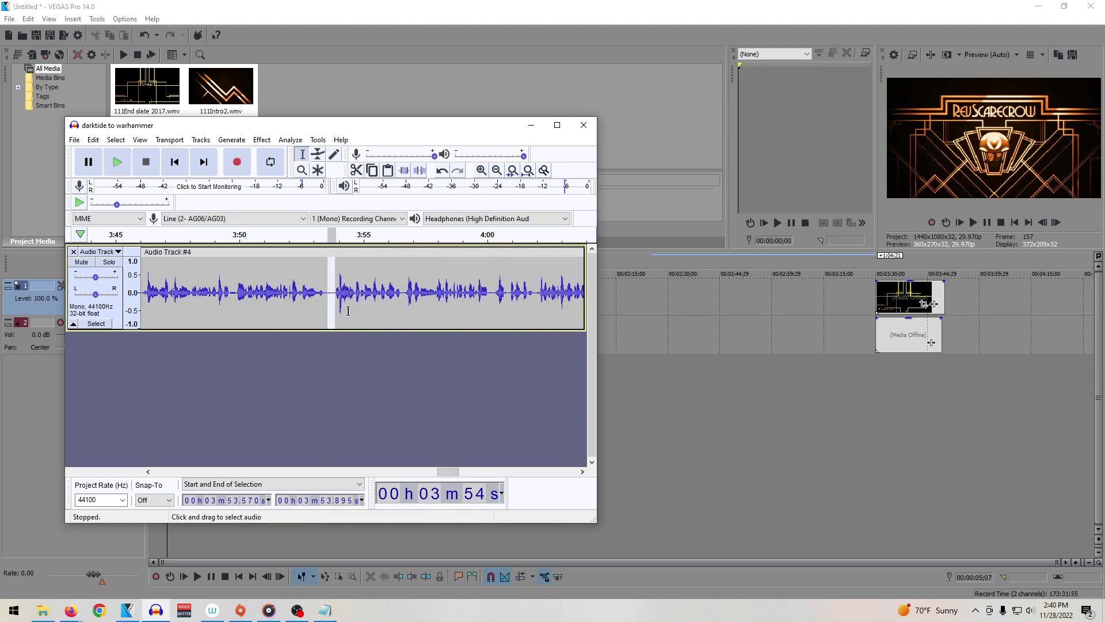
key(Delete)
Step: Play back the shortened pause from 3:53.059, and replay the following phrase from 3:59.909 and 3:58.306
click(315, 285)
key(space)
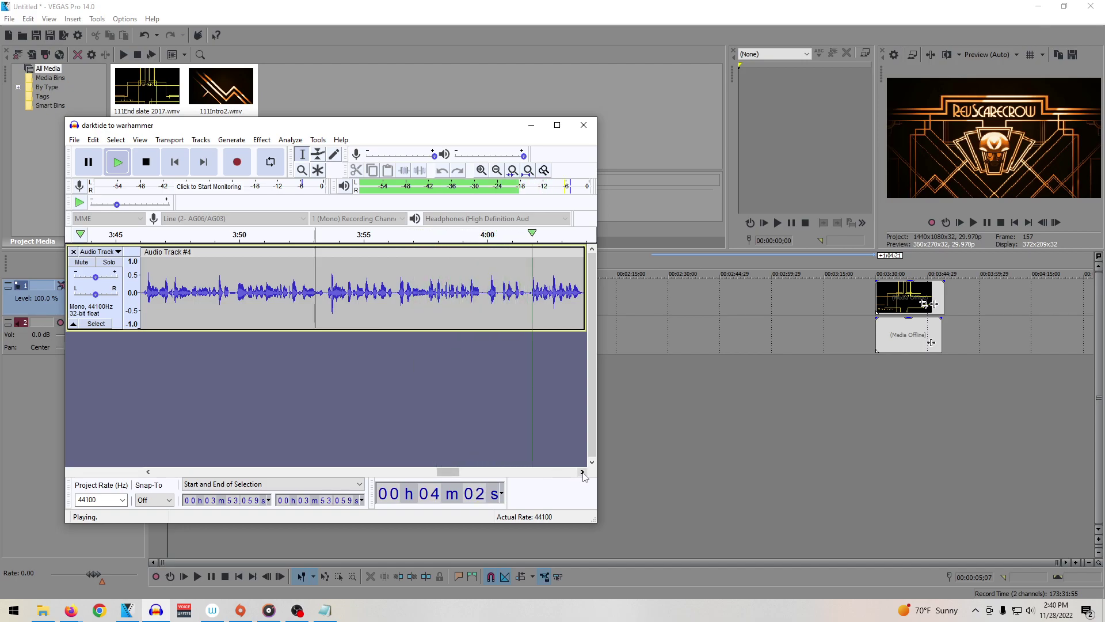
key(space)
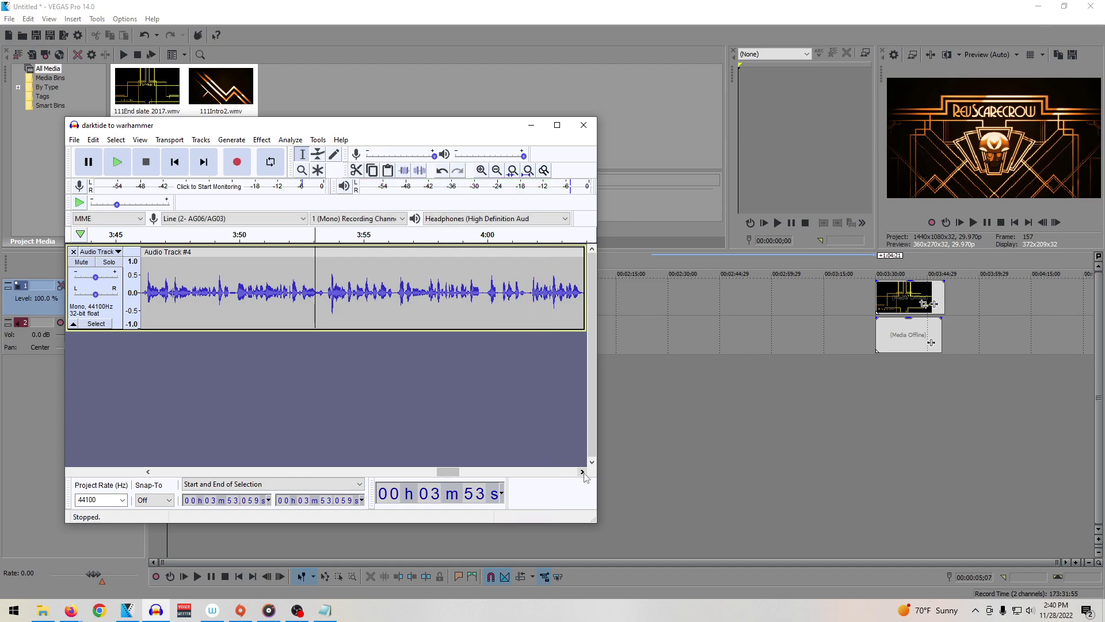
click(485, 304)
key(space)
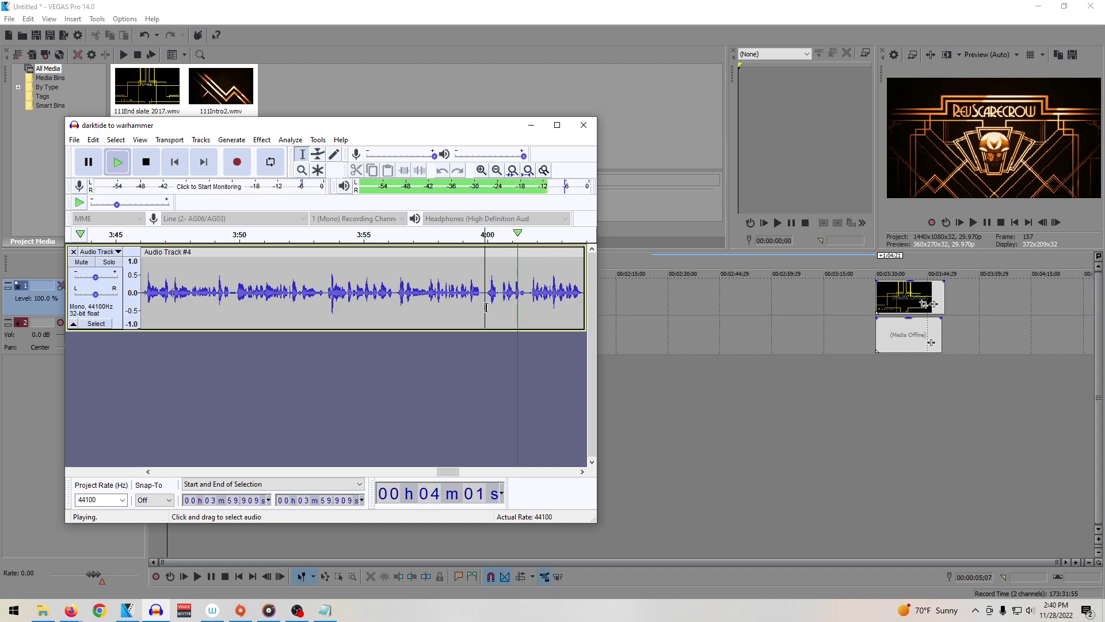
key(space)
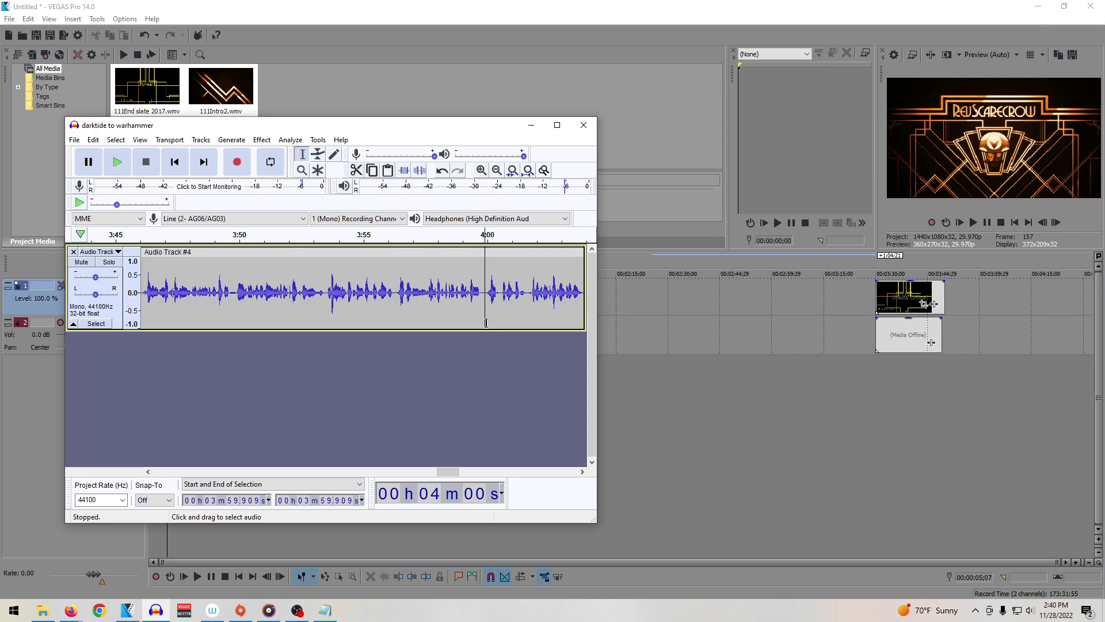
click(445, 316)
key(space)
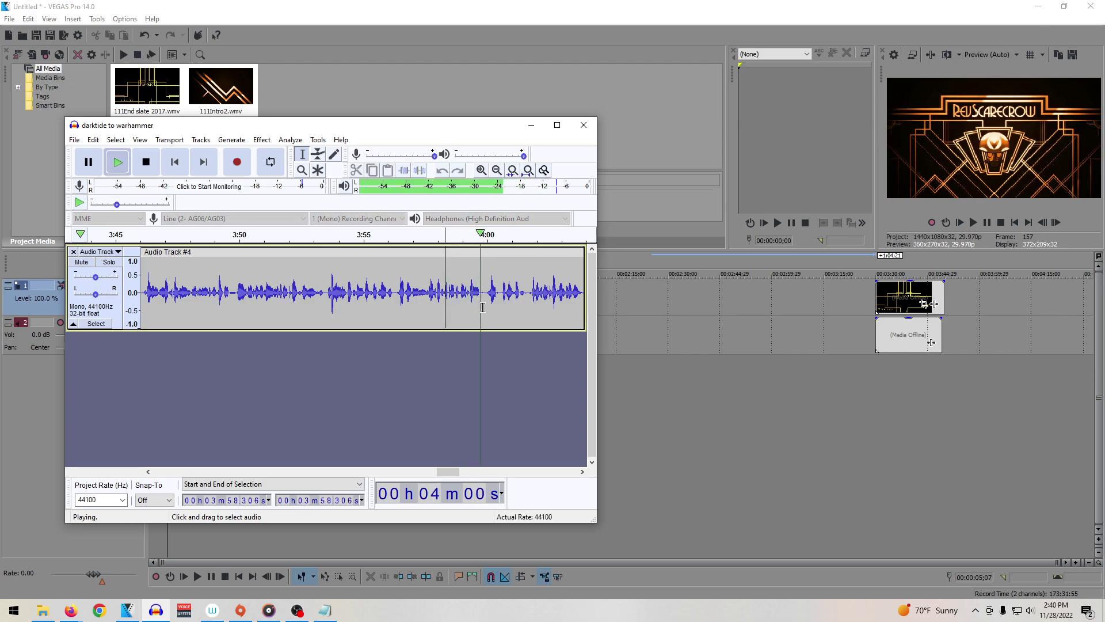
Step: Play the phrase between 3:59.816 and 4:01.697 and delete it from the Audio Track #4 clip
click(482, 308)
drag(483, 308, 529, 309)
key(space)
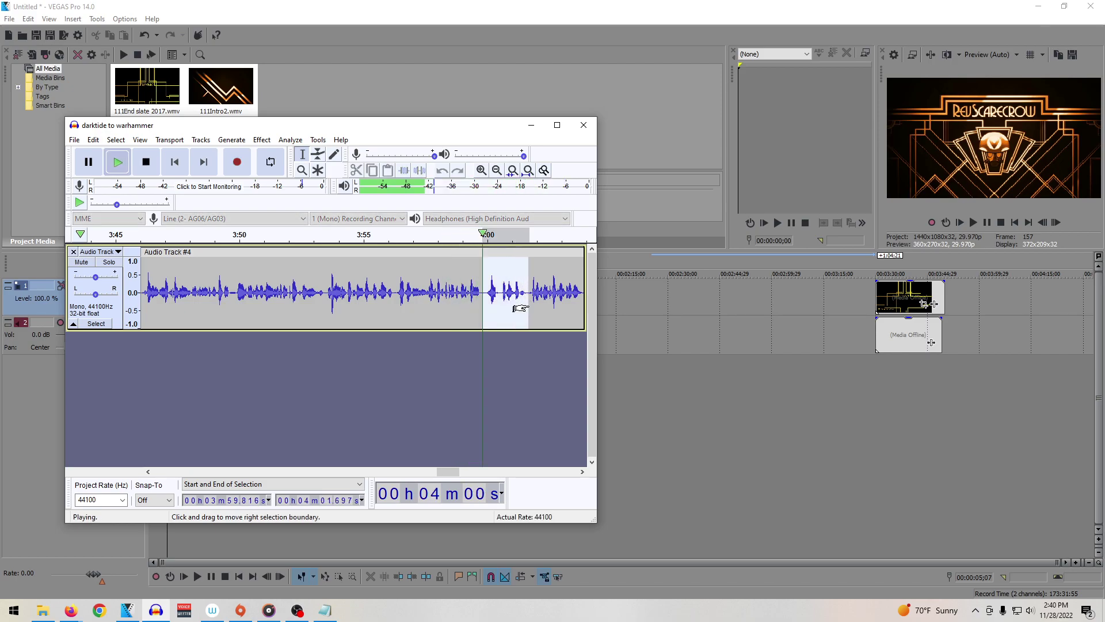
key(space)
key(space)
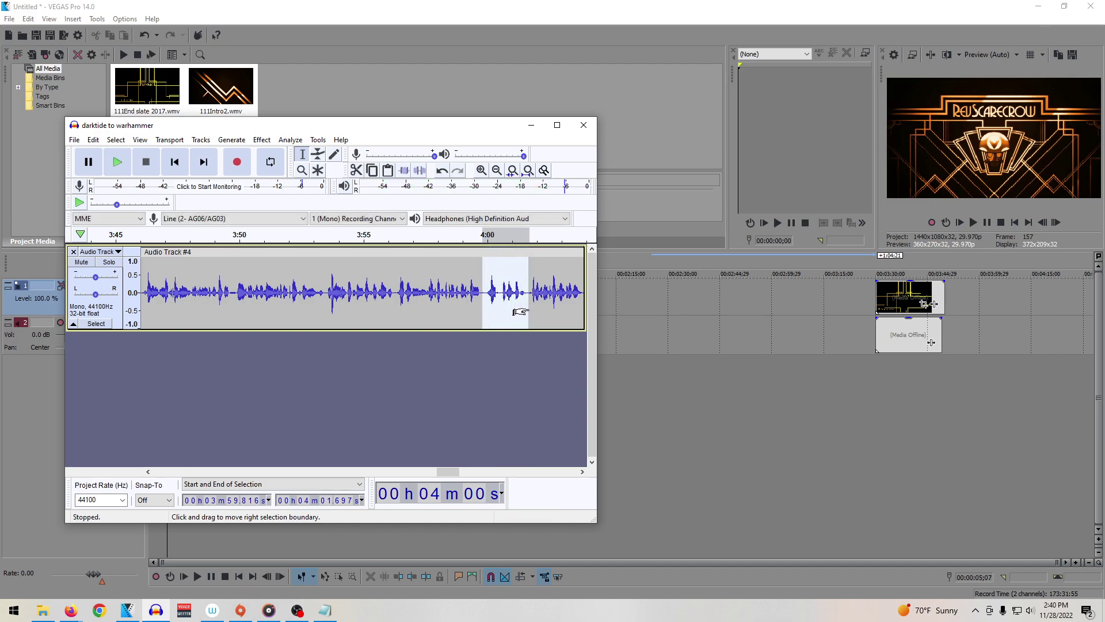
key(Left)
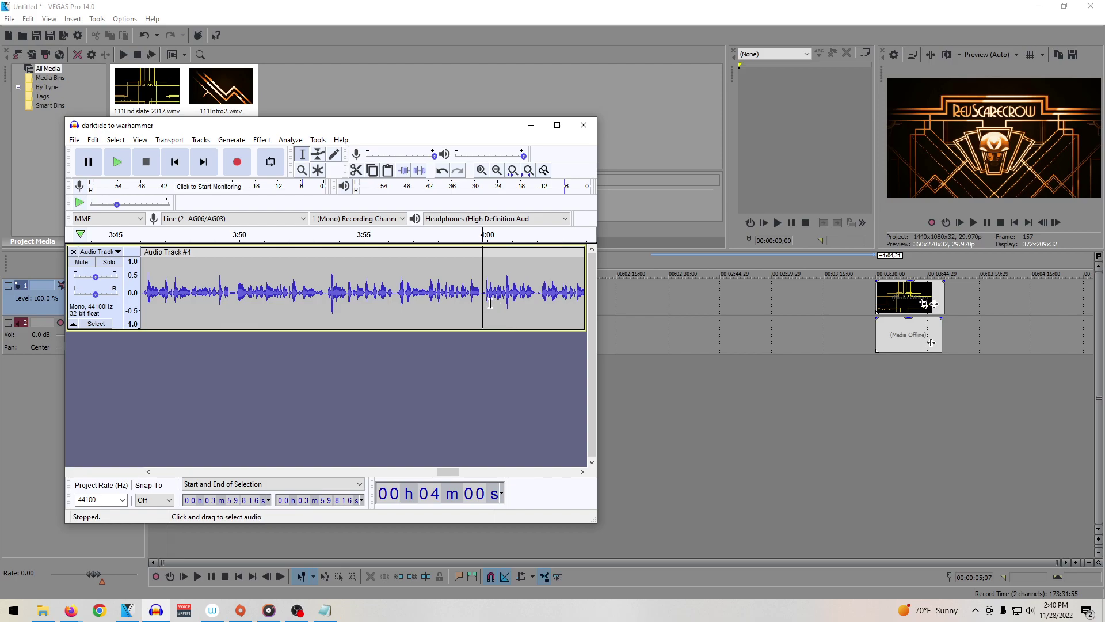
Step: Separate the audio after 3:59.816 into its own clip with a gap before it, and play the lead-in from 3:59.026
mouse_move(472, 304)
mouse_down()
mouse_move(576, 304)
mouse_move(473, 304)
mouse_up()
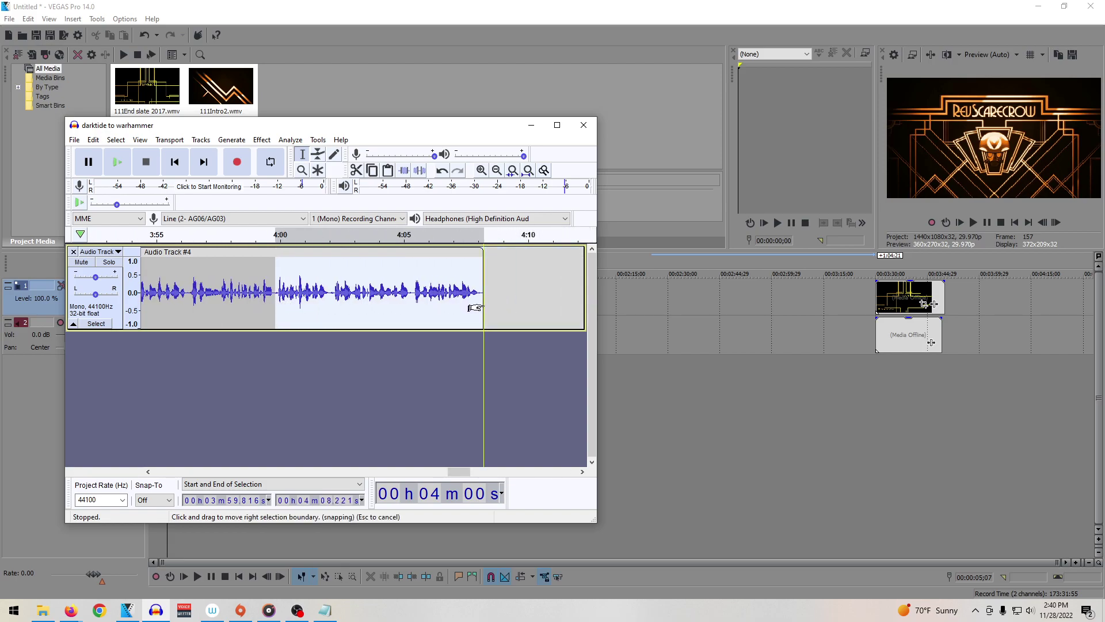
key(Delete)
key(ctrl+z)
click(281, 292)
key(comma)
key(space)
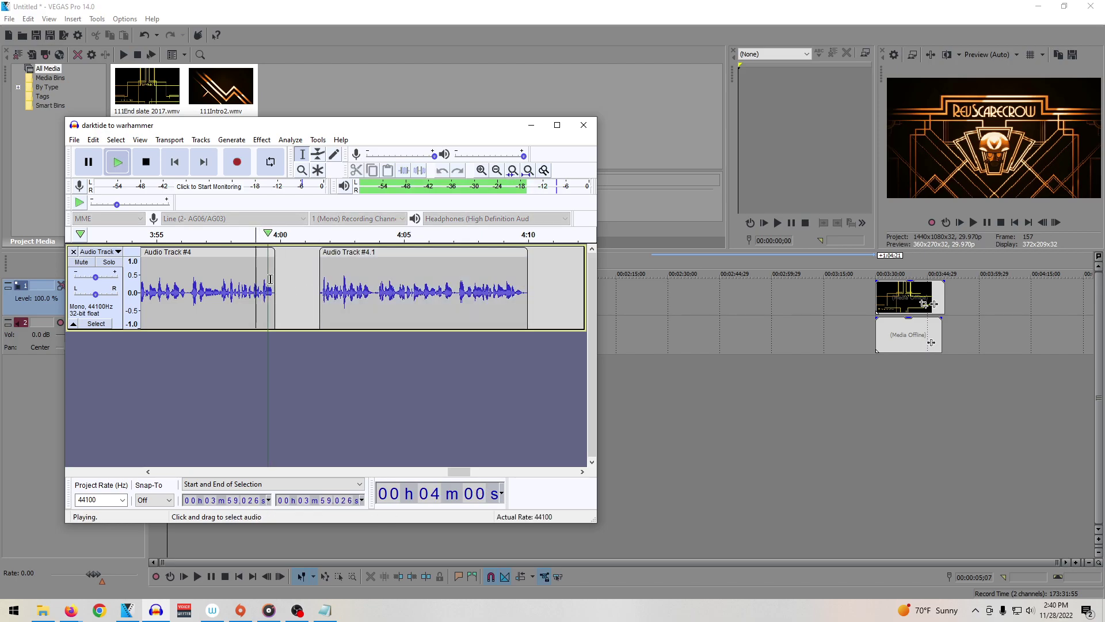
key(space)
Step: Record a short replacement take after the Audio Track #25 clip and cut it from the end of the track
click(237, 163)
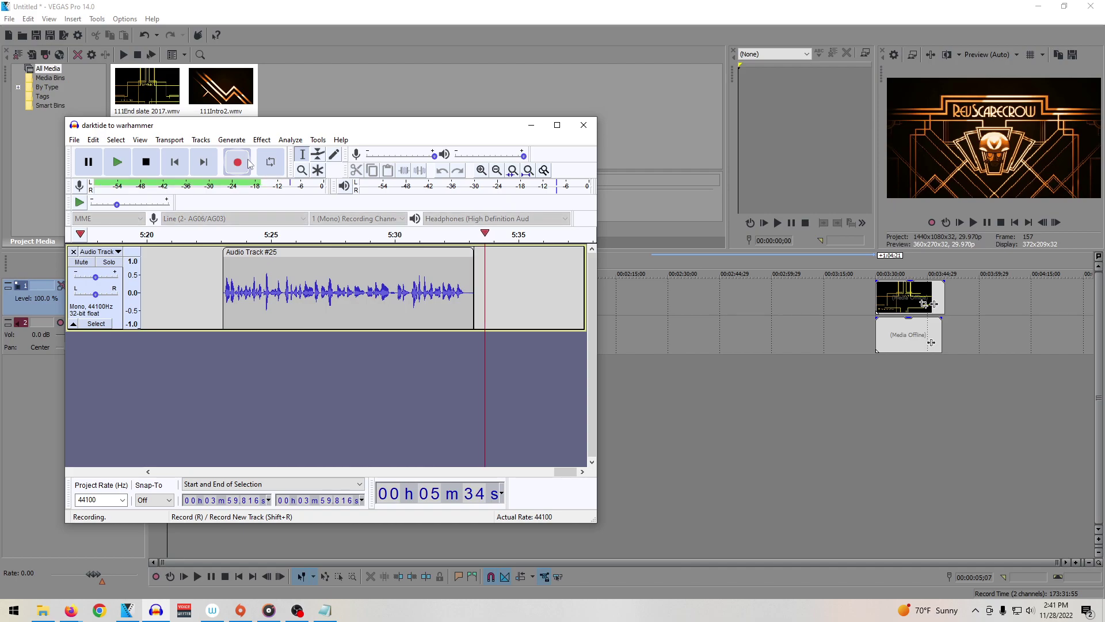
key(space)
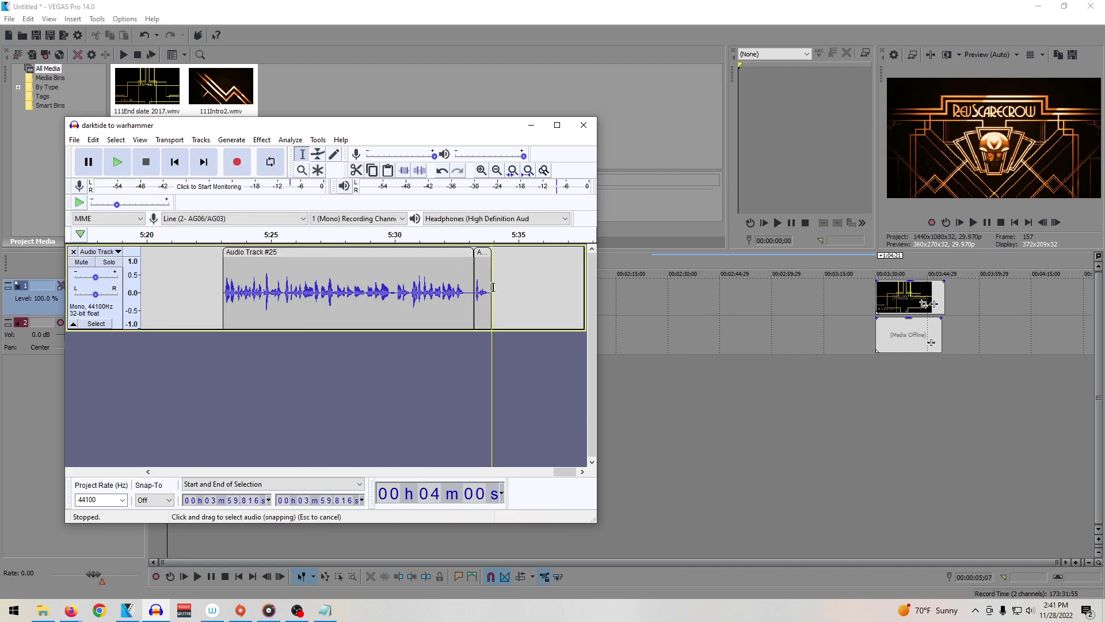
click(482, 252)
key(Delete)
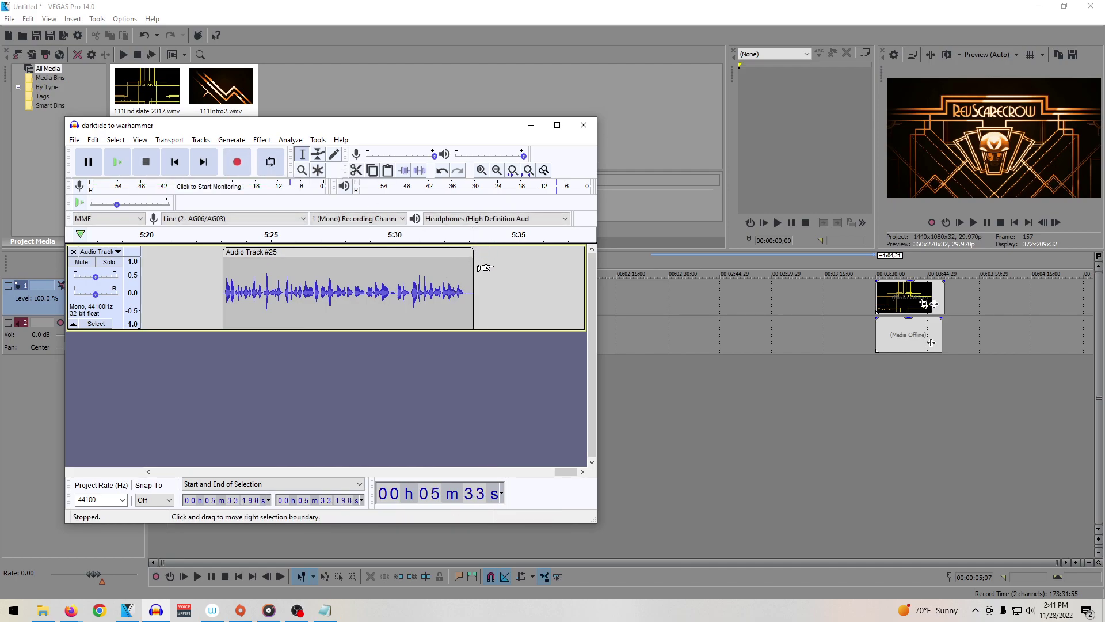
Step: Paste the new take at 3:59.816, play back from 3:59.142 and join it to the Audio Track #4 clip
drag(555, 471, 452, 423)
click(191, 296)
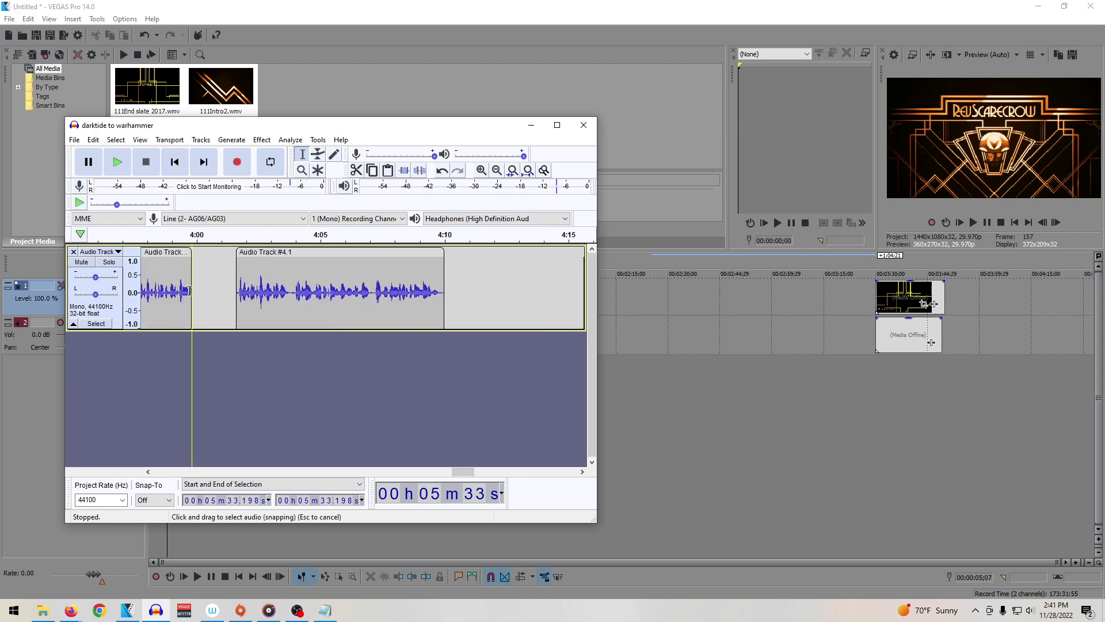
key(ctrl+v)
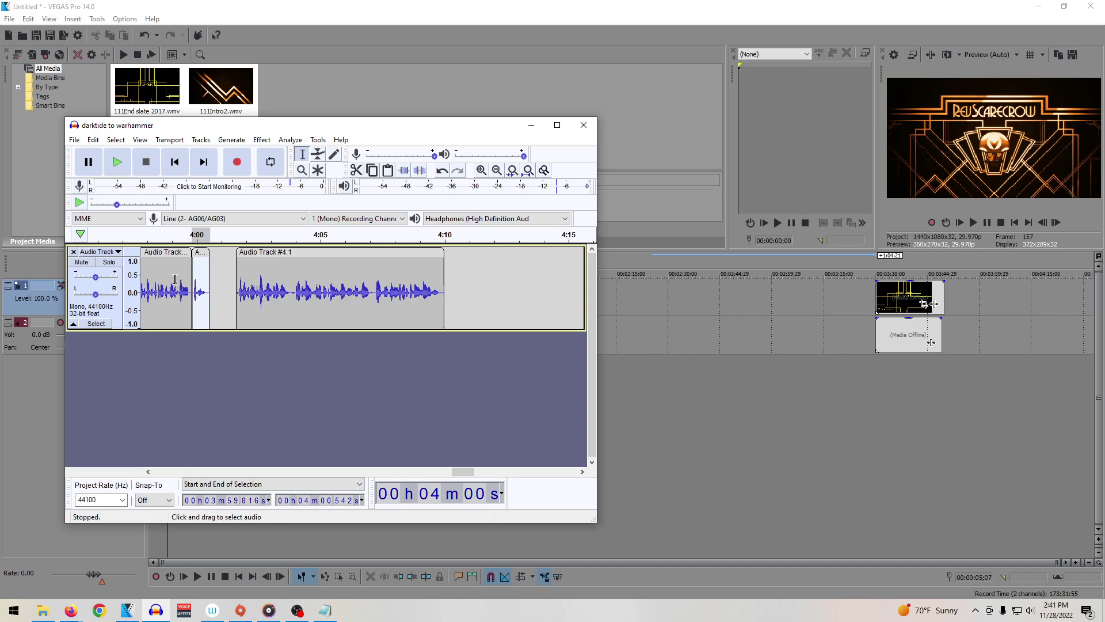
click(175, 282)
key(space)
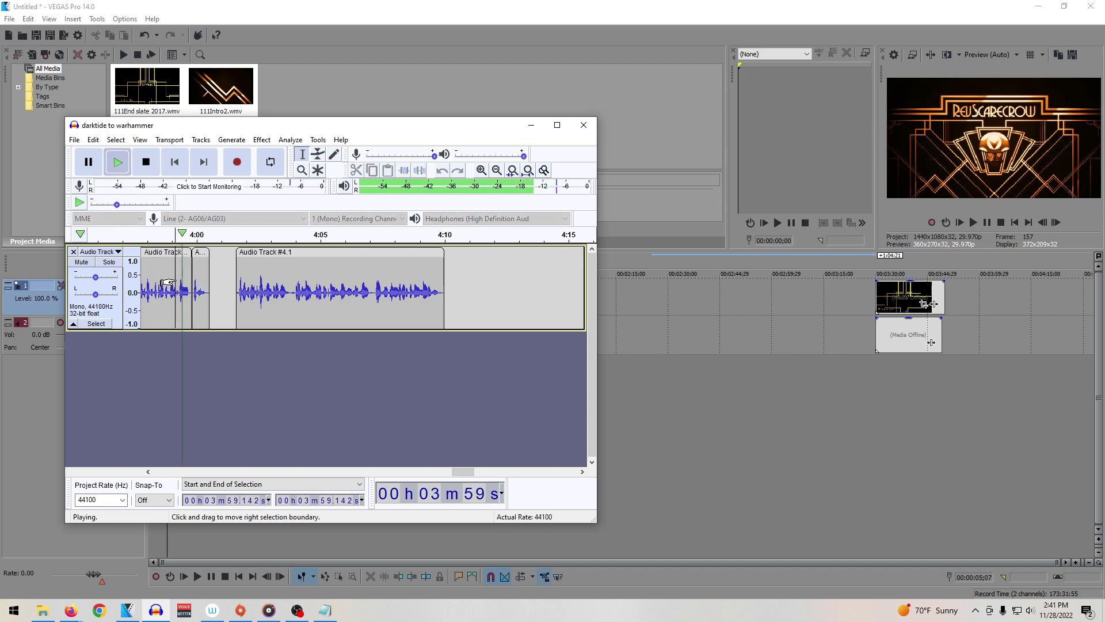
key(space)
click(193, 293)
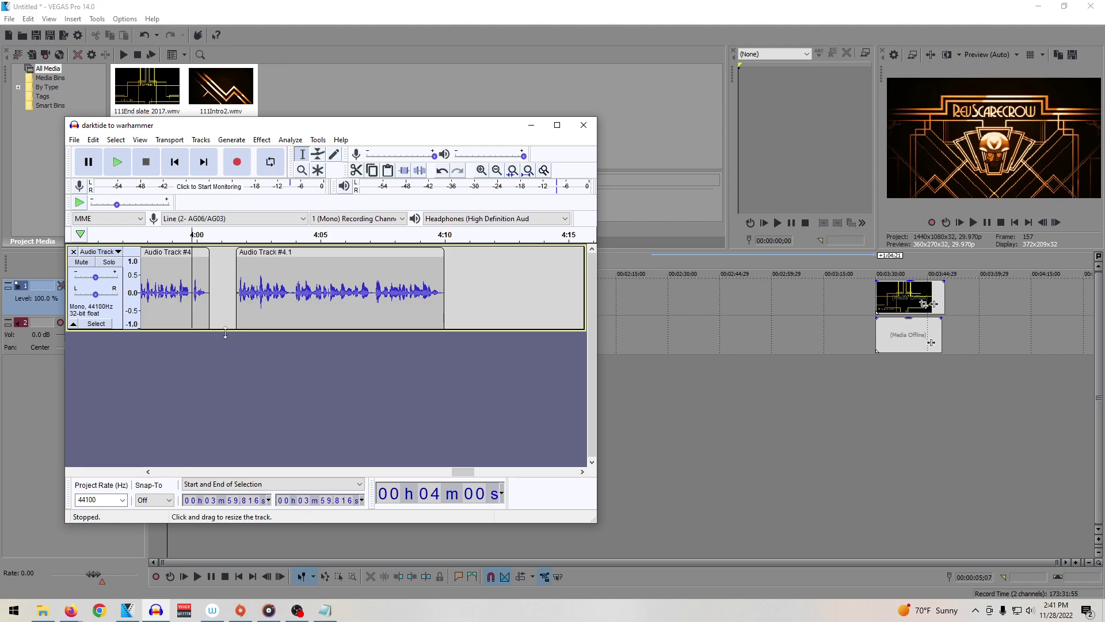
Step: Delete the short pause before the inserted take, starting at 3:59.729, and play back from 3:59.299
click(481, 170)
click(481, 170)
drag(352, 306, 369, 310)
key(Delete)
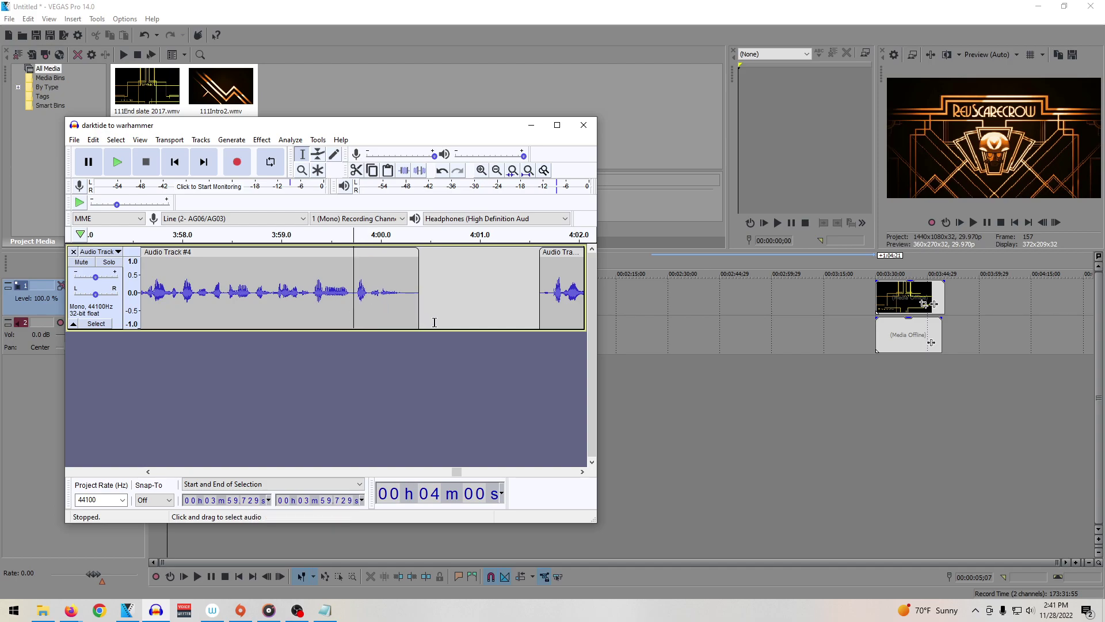
click(312, 295)
key(space)
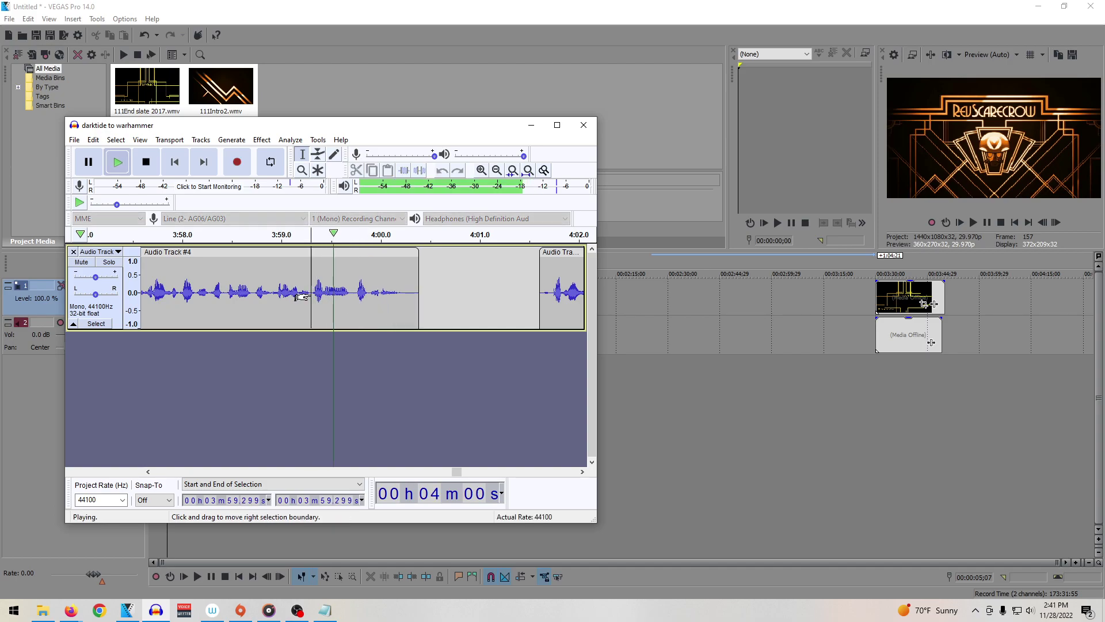
key(space)
Step: Join the Audio Track #4.1 clip to the end of the inserted take and play back from 3:59.421
drag(555, 260, 435, 261)
click(402, 309)
click(416, 311)
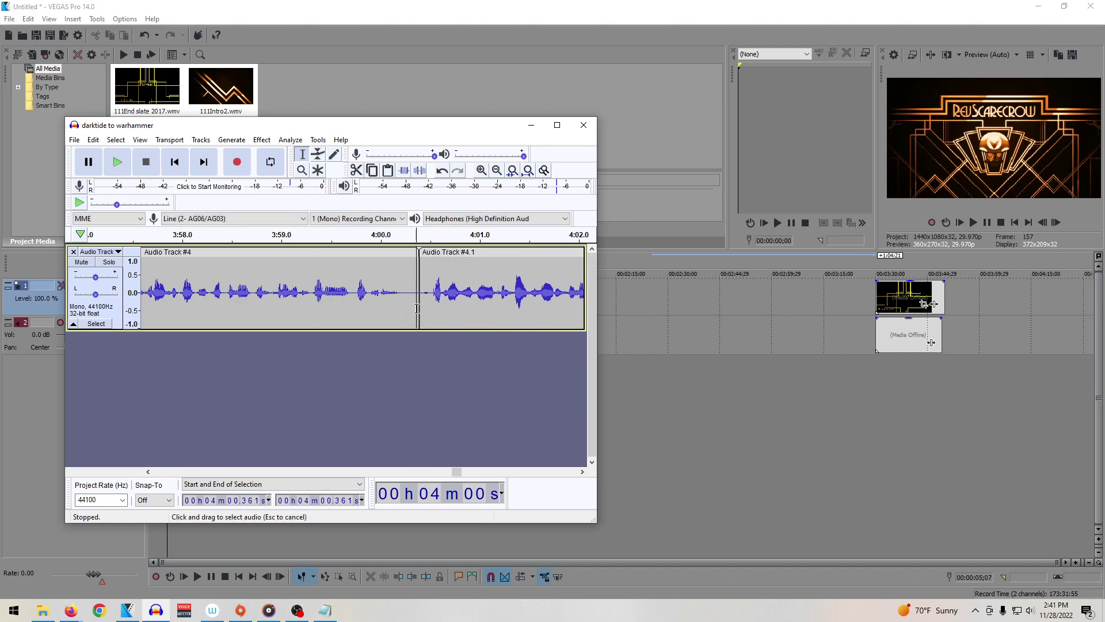
click(418, 311)
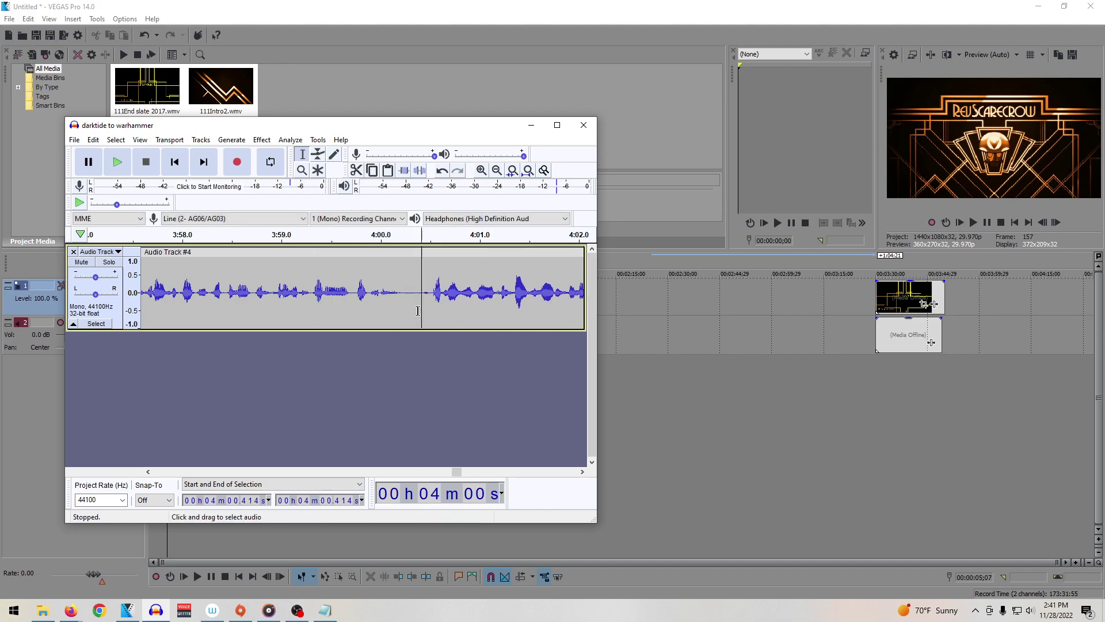
click(323, 305)
key(space)
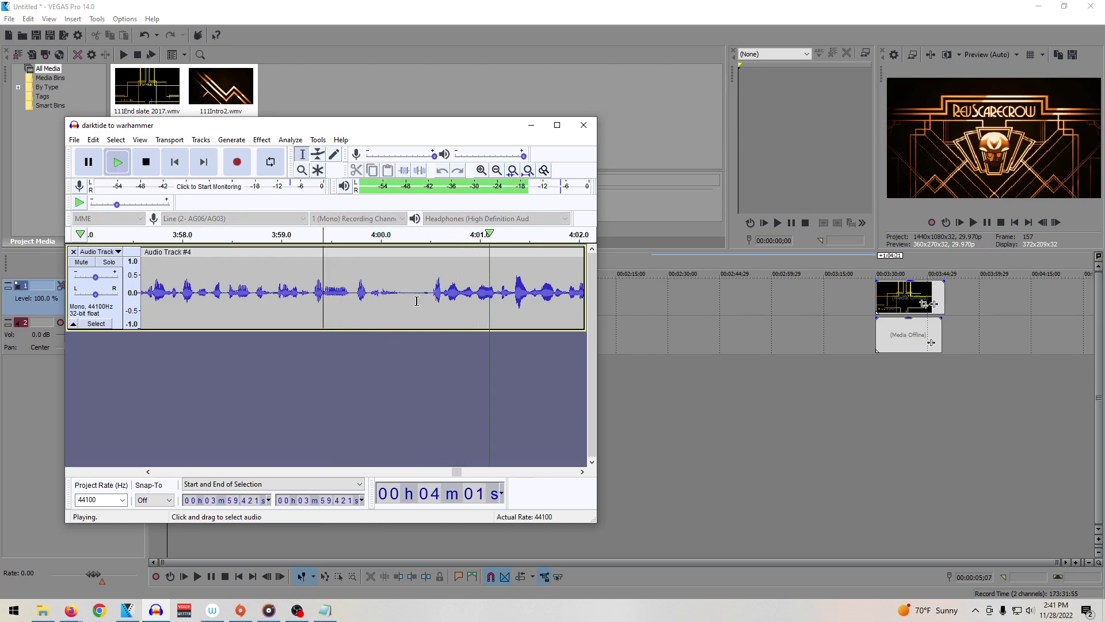
key(space)
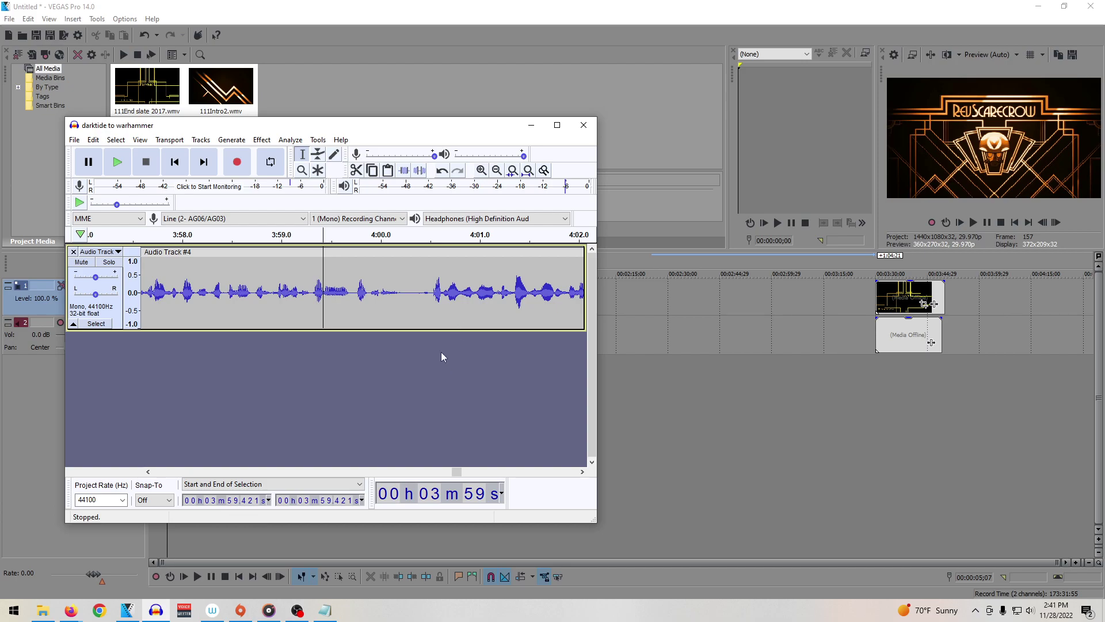
Step: Play back the narration from 3:59.421 towards the end of the Audio Track #4 clip to check the inserted take
click(497, 171)
click(497, 171)
click(497, 171)
click(497, 171)
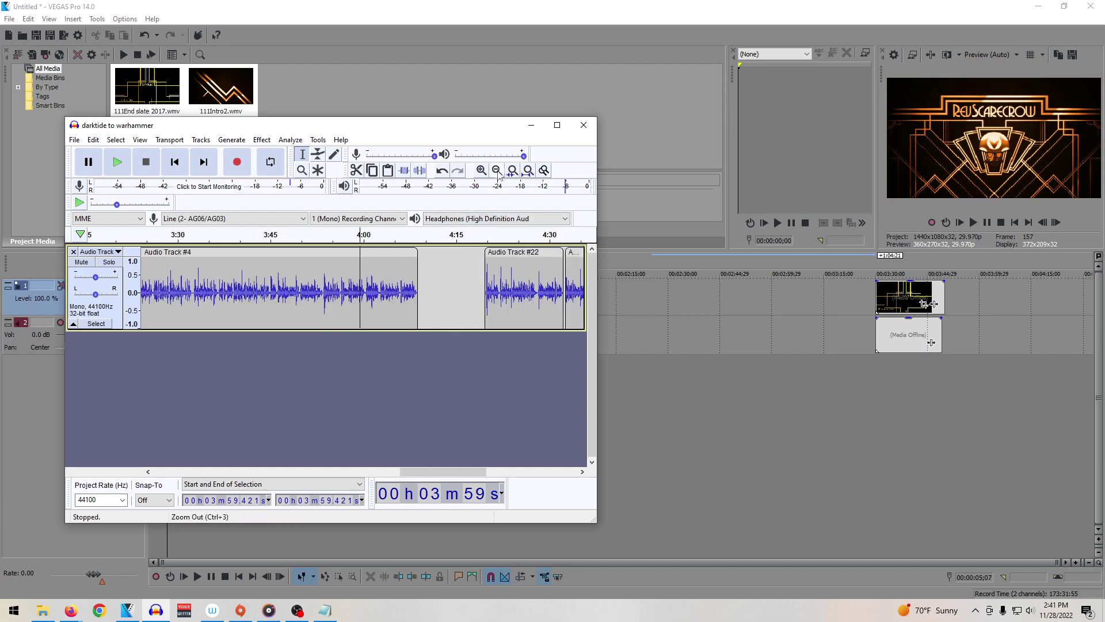
click(482, 171)
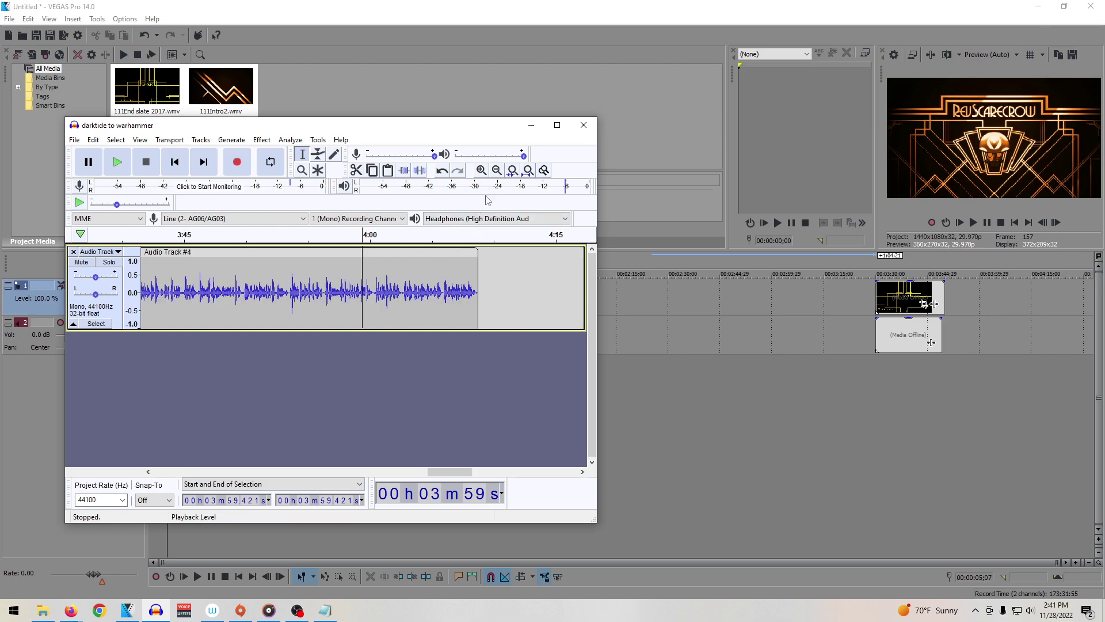
click(482, 171)
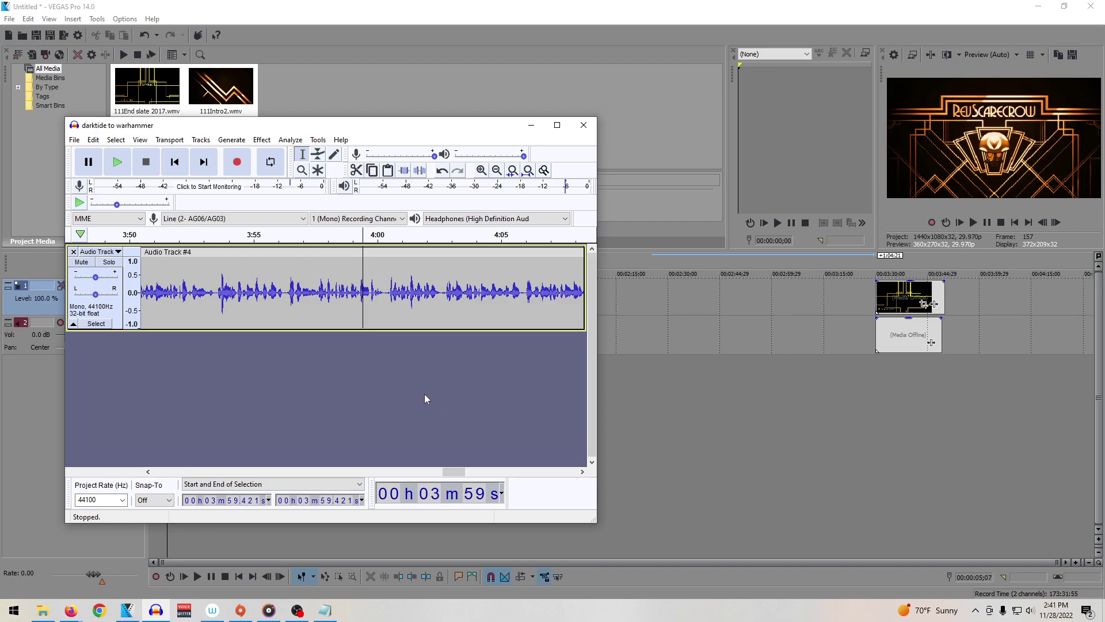
key(space)
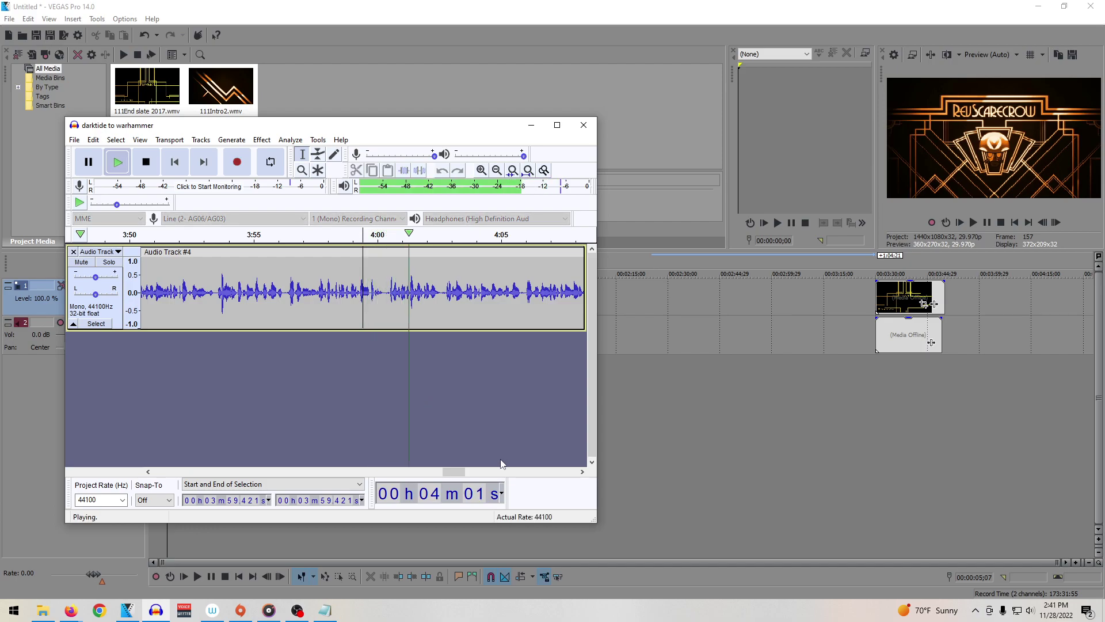
drag(460, 472, 469, 476)
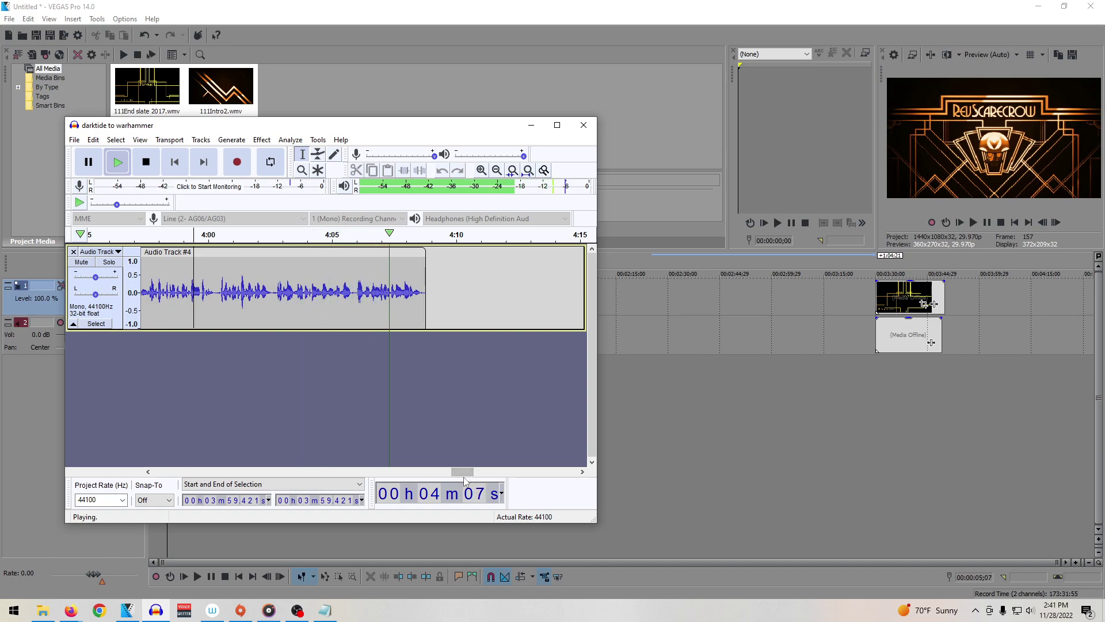
key(space)
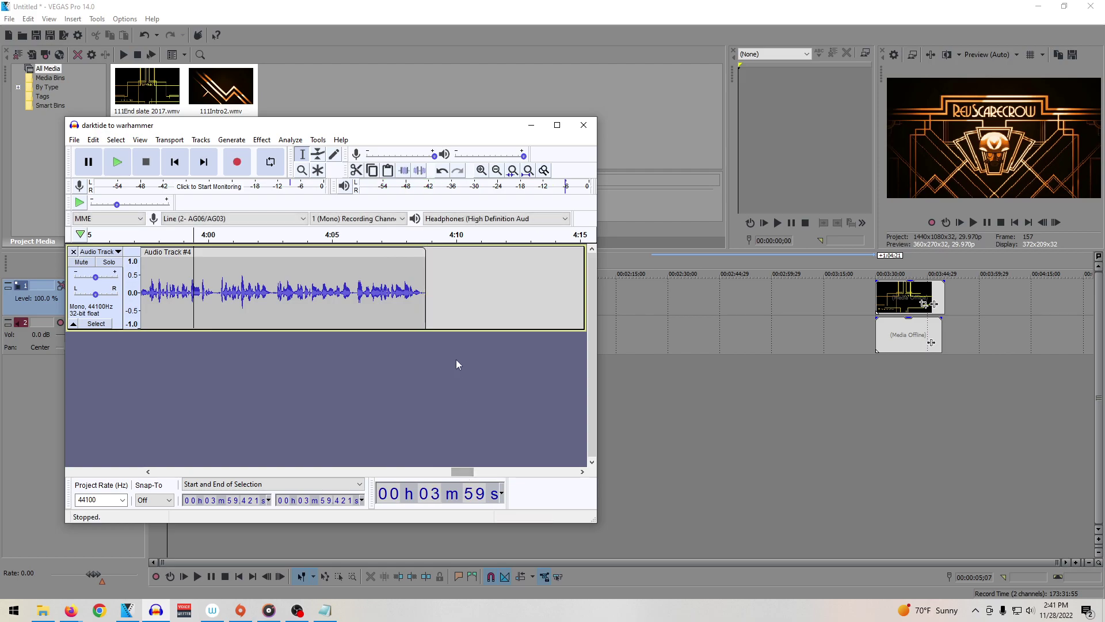
Step: Move the Audio Track #22 clip to the end of Audio Track #4, join them and delete the short pause starting at 4:08.662
drag(469, 472, 481, 469)
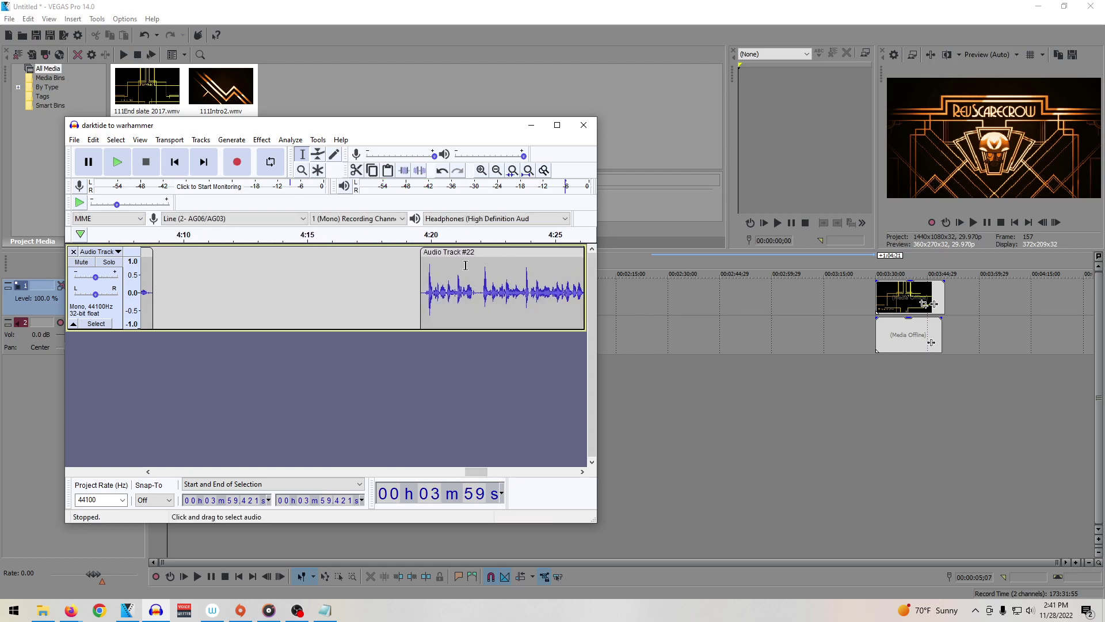
drag(465, 253, 196, 278)
click(153, 311)
drag(149, 310, 155, 310)
key(Delete)
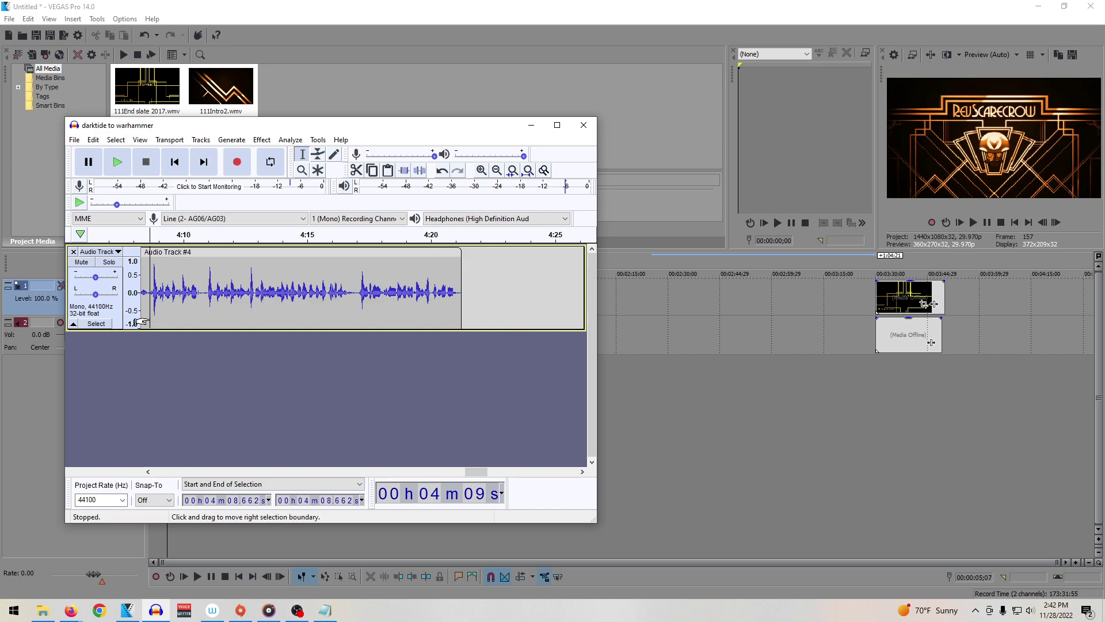
click(147, 315)
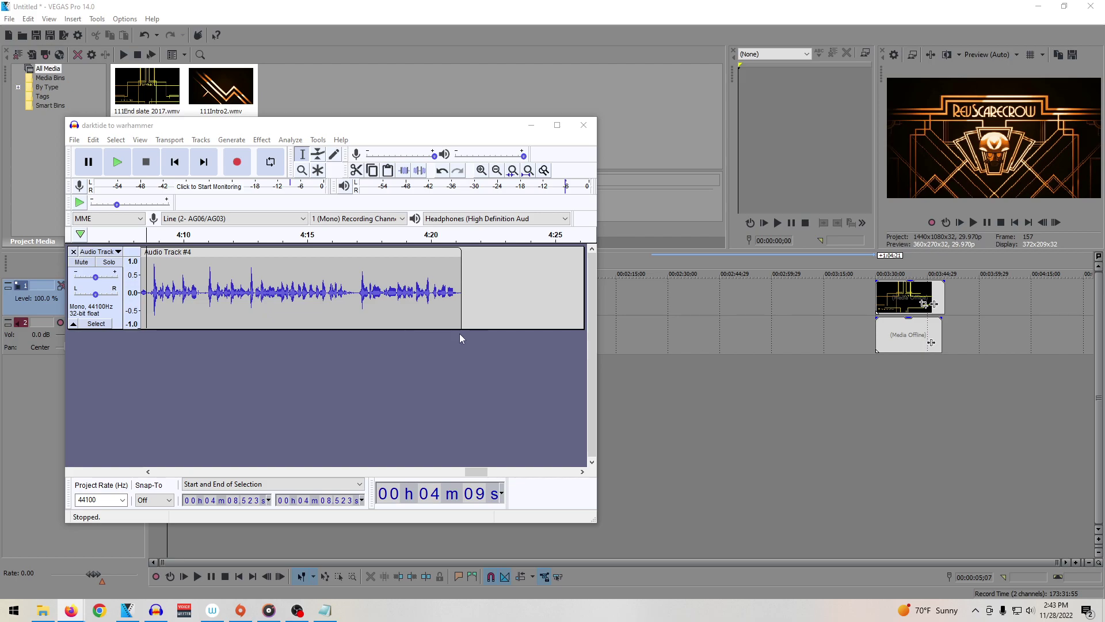
Step: Play back the end of the joined clip from 4:19.158, and its earlier transitions from 3:54.545 through to the clip's end
click(410, 299)
key(space)
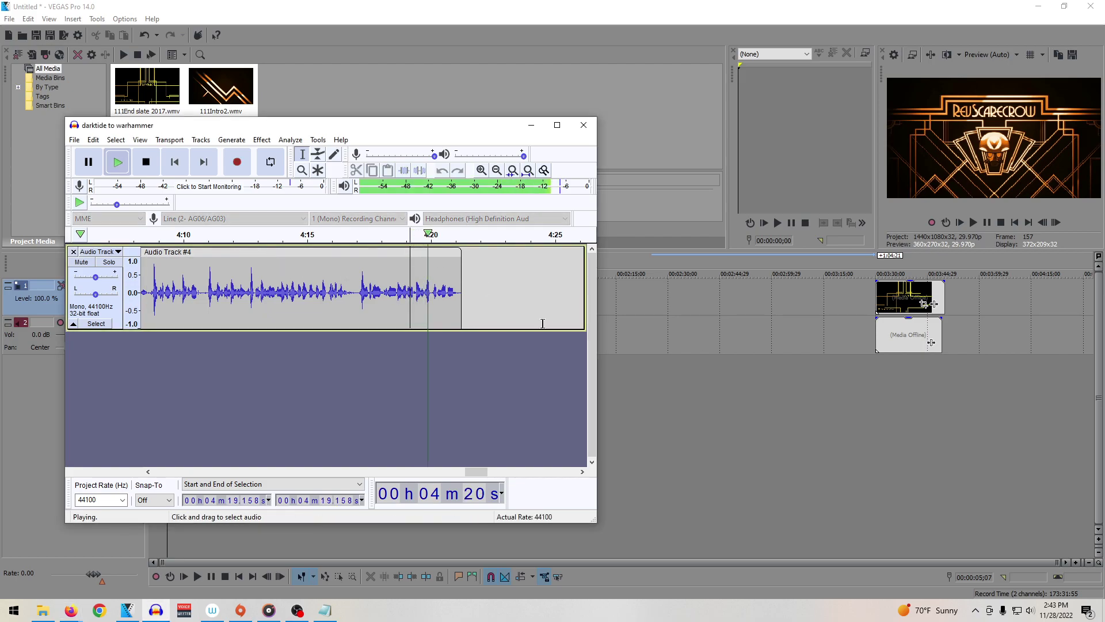
click(149, 288)
drag(477, 472, 449, 472)
click(447, 308)
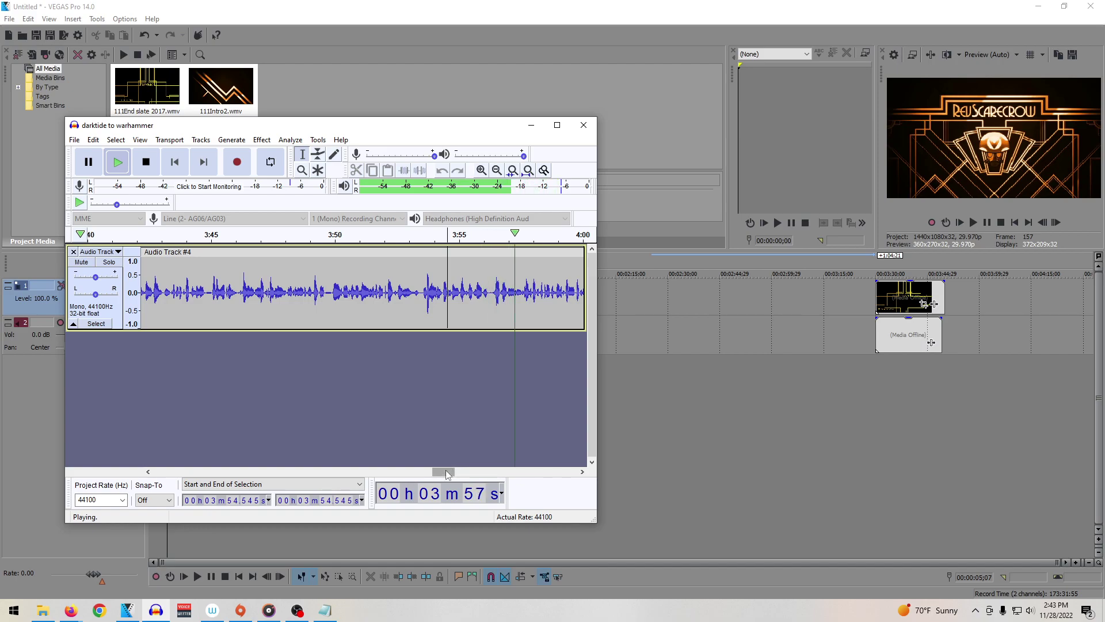
drag(447, 473, 460, 473)
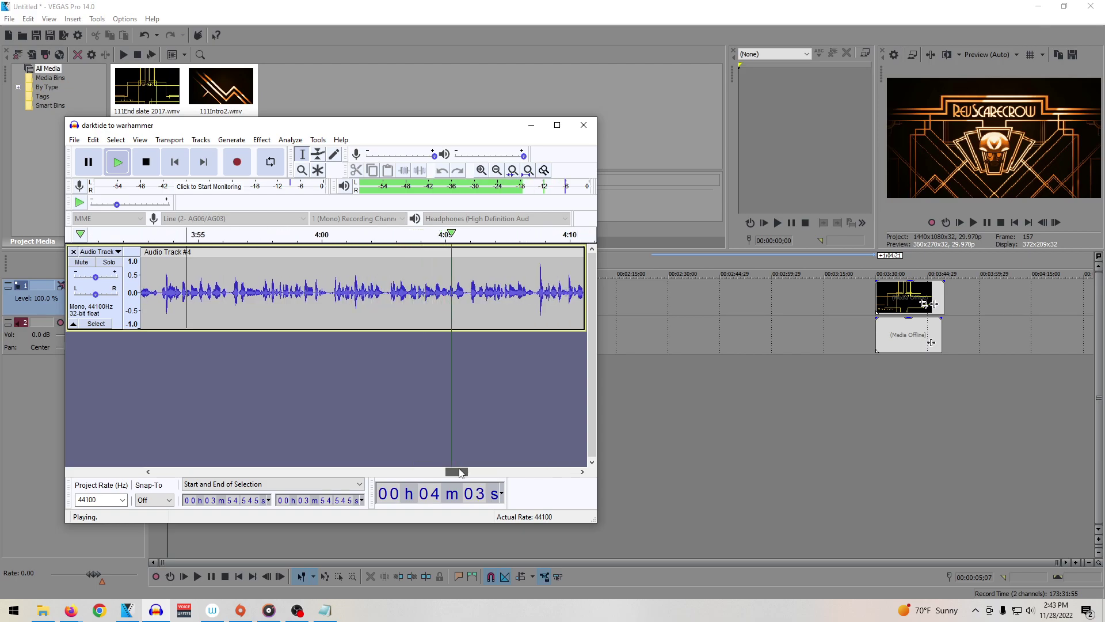
drag(461, 473, 471, 479)
click(583, 472)
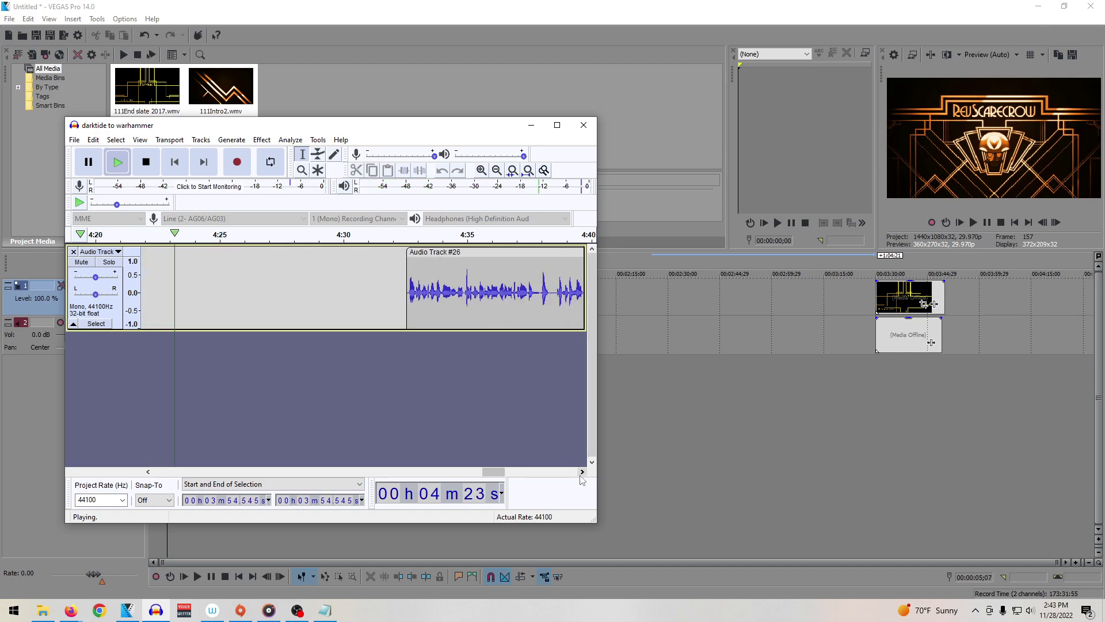
key(space)
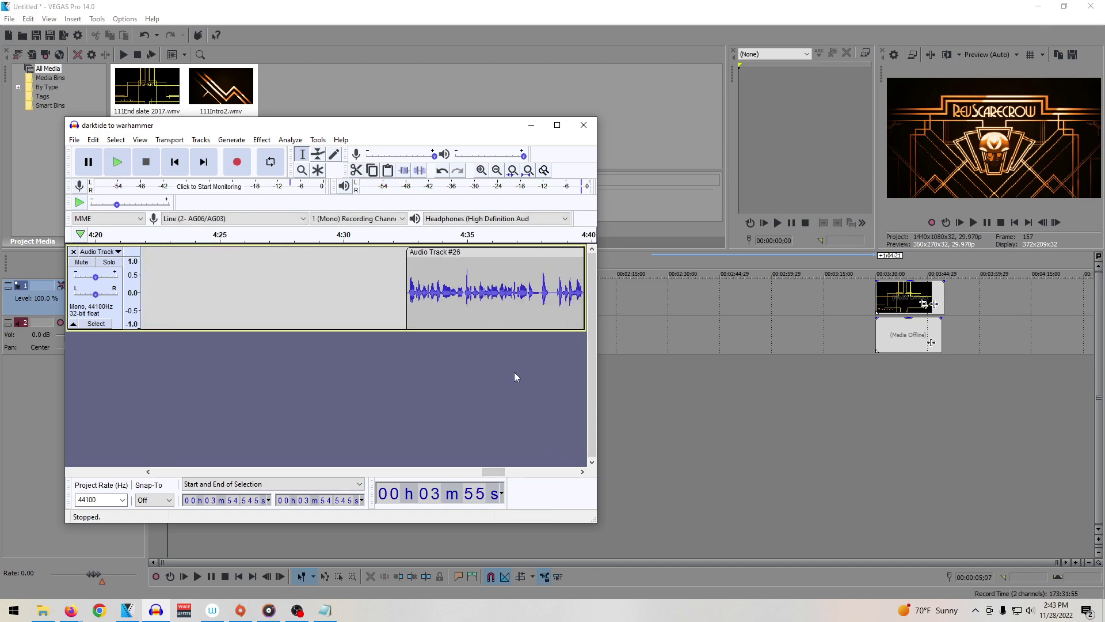
Step: Play back the Audio Track #4 narration from 3:32.138 to about 4:20, following it through the recent edits
drag(484, 475, 414, 476)
click(289, 307)
key(space)
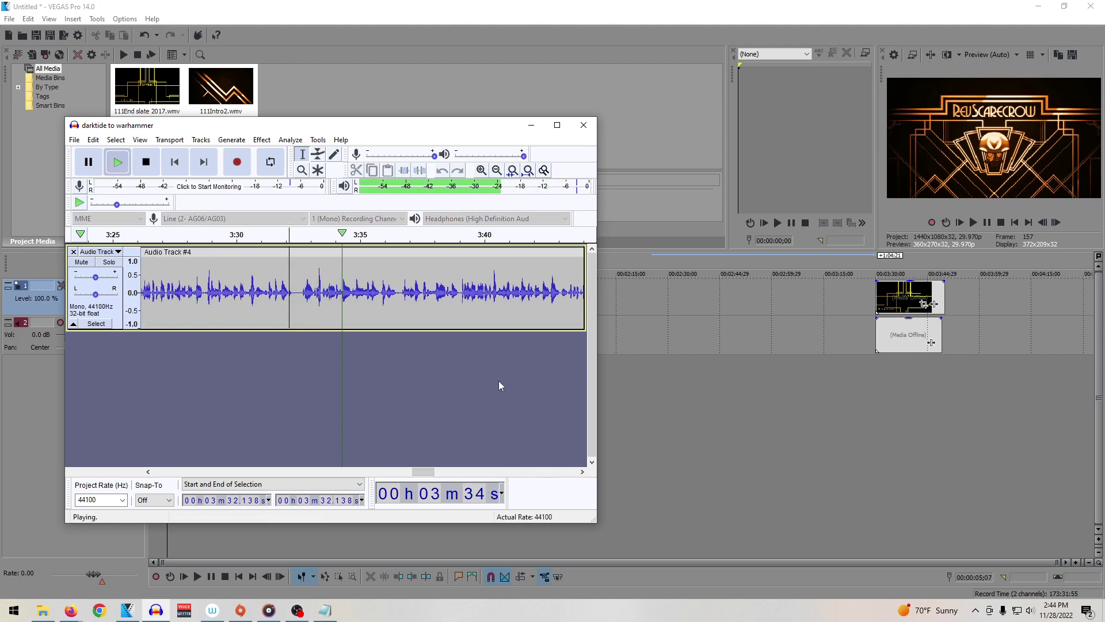
click(583, 472)
click(584, 472)
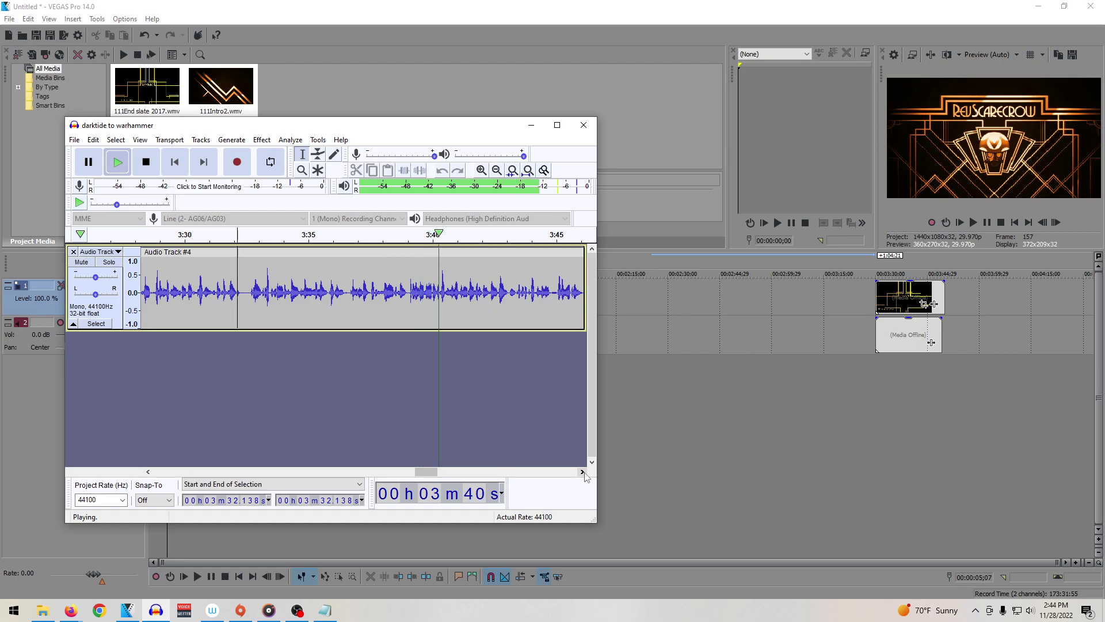
click(583, 472)
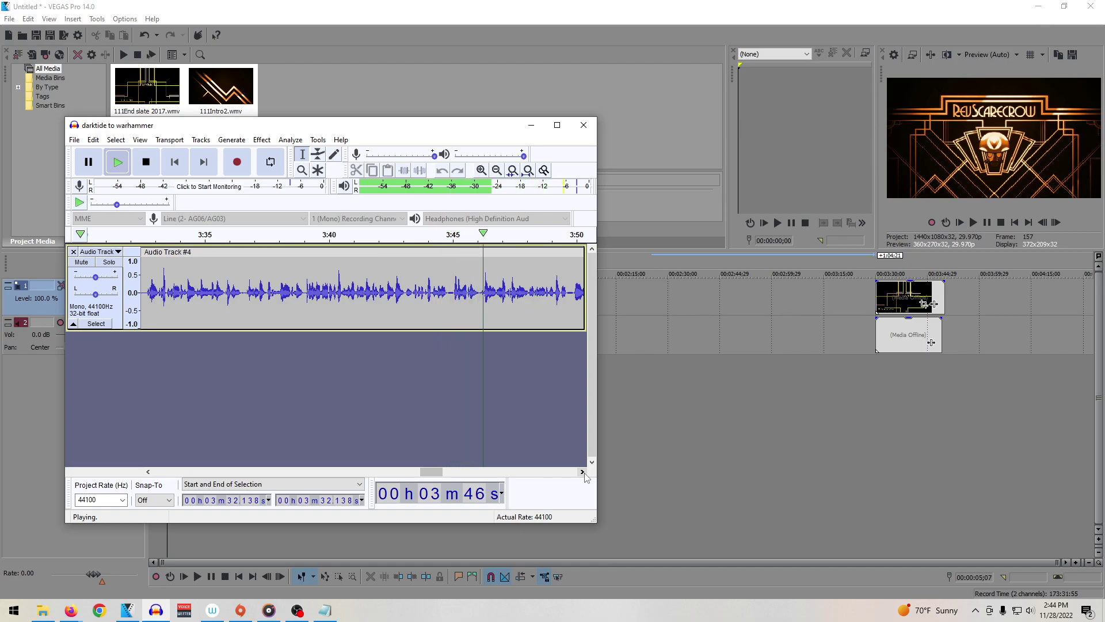
click(584, 472)
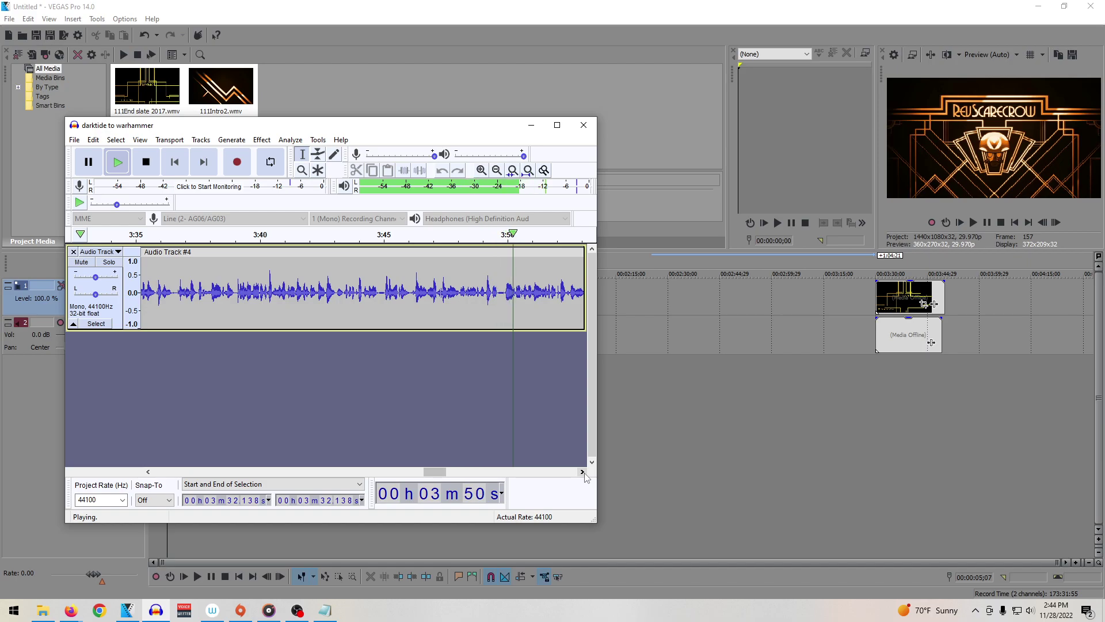
click(583, 472)
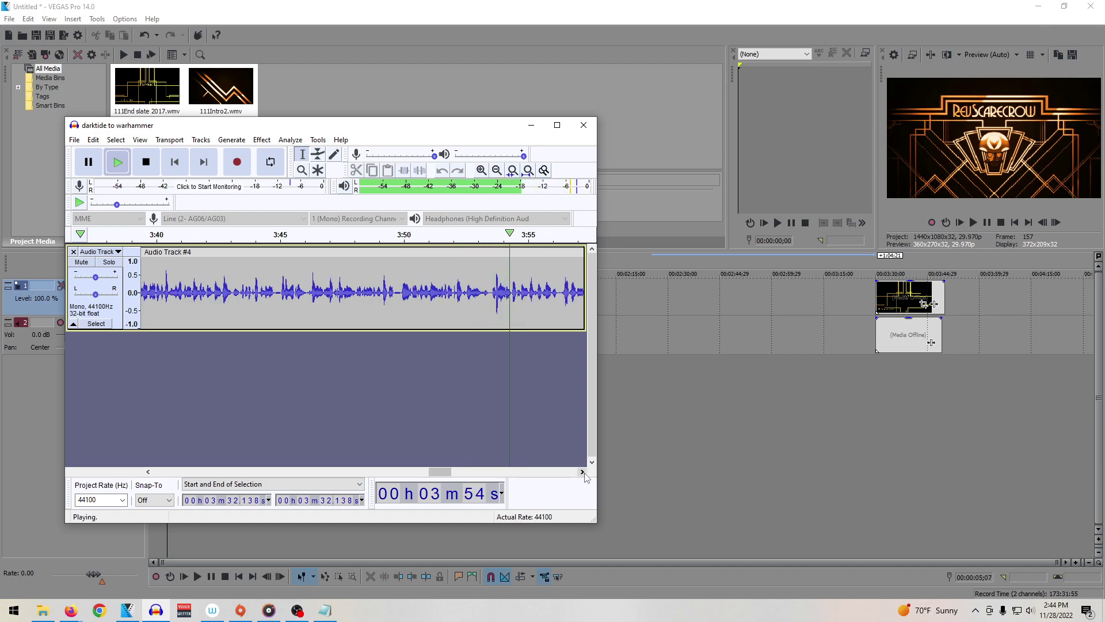
click(583, 472)
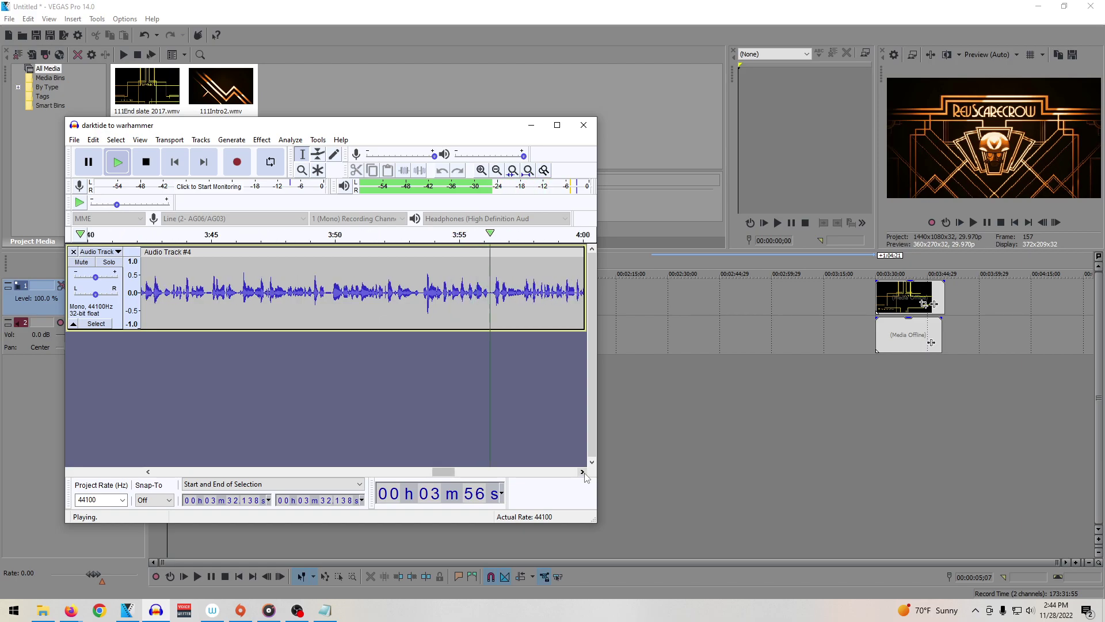
click(583, 472)
click(583, 472)
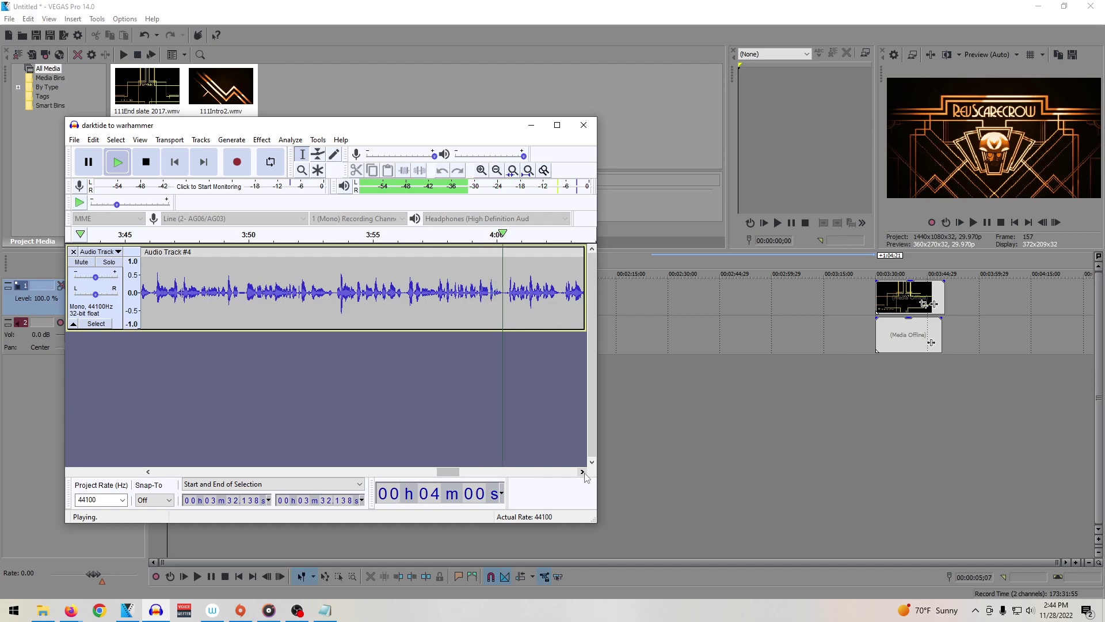
click(583, 472)
click(583, 472)
click(583, 472)
click(583, 472)
click(583, 473)
click(583, 472)
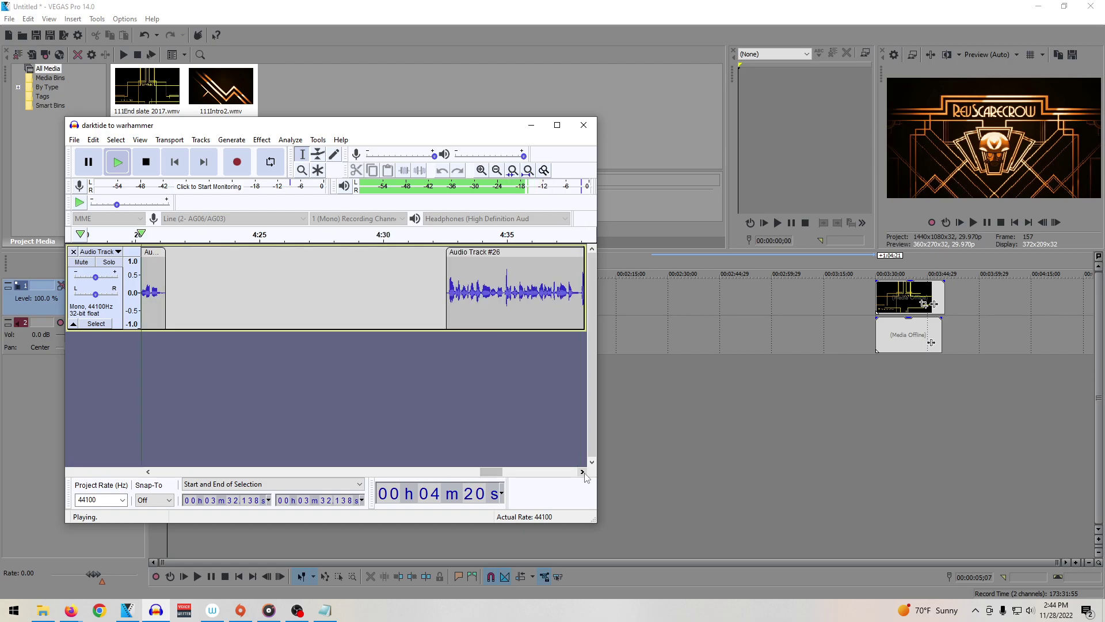
key(space)
Step: Move the Audio Track #26 clip to the end of Audio Track #4, join them and play back from 4:21.201
drag(472, 254, 190, 264)
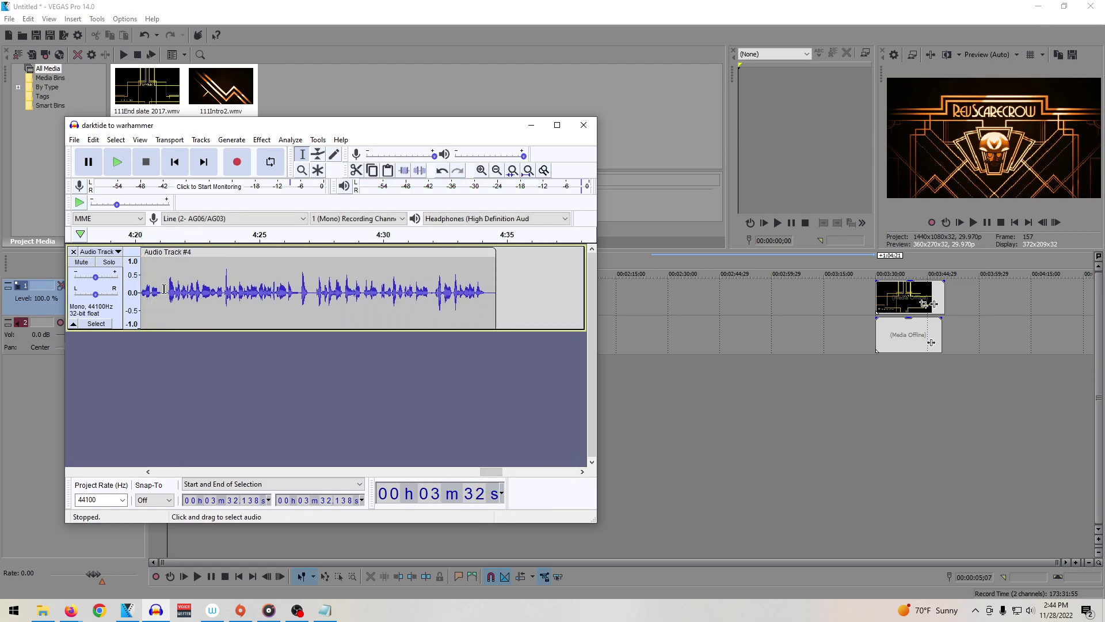
click(164, 289)
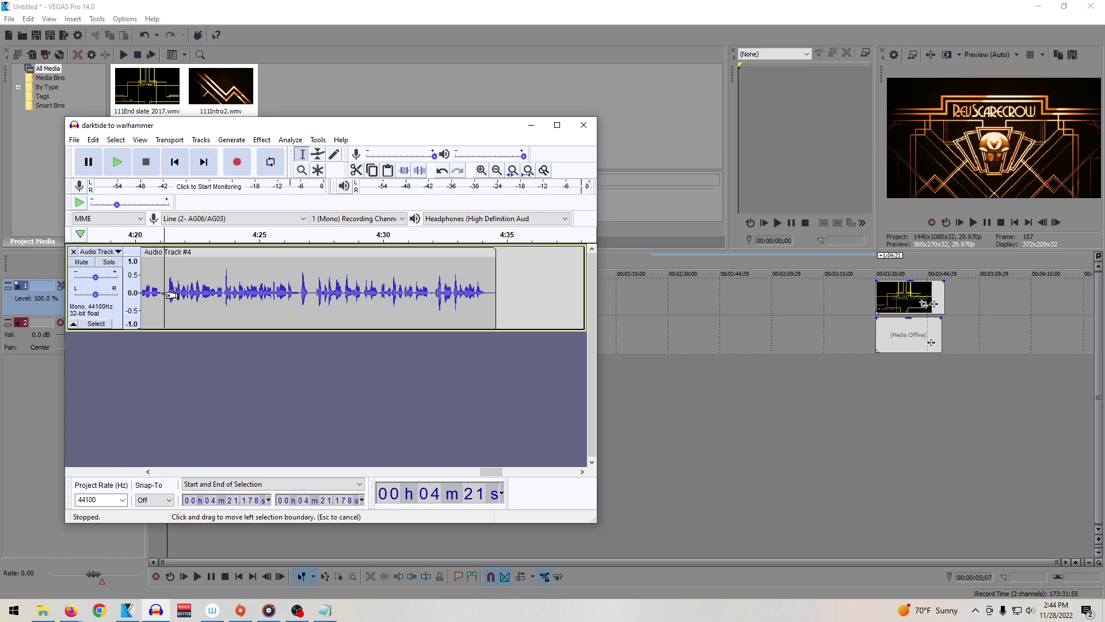
drag(162, 294, 168, 294)
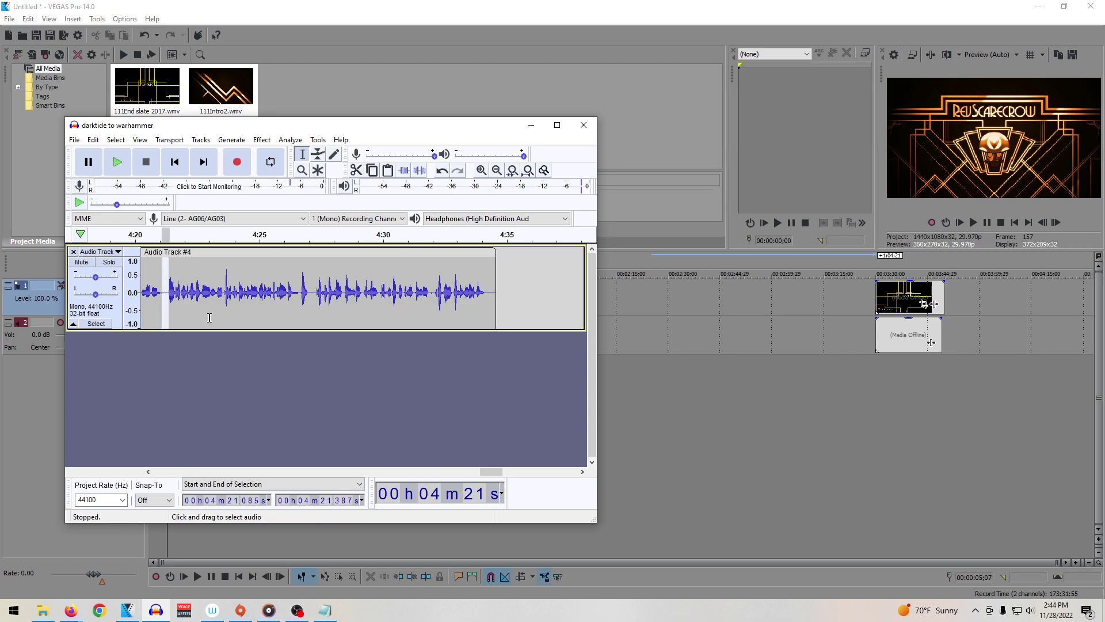
double_click(167, 309)
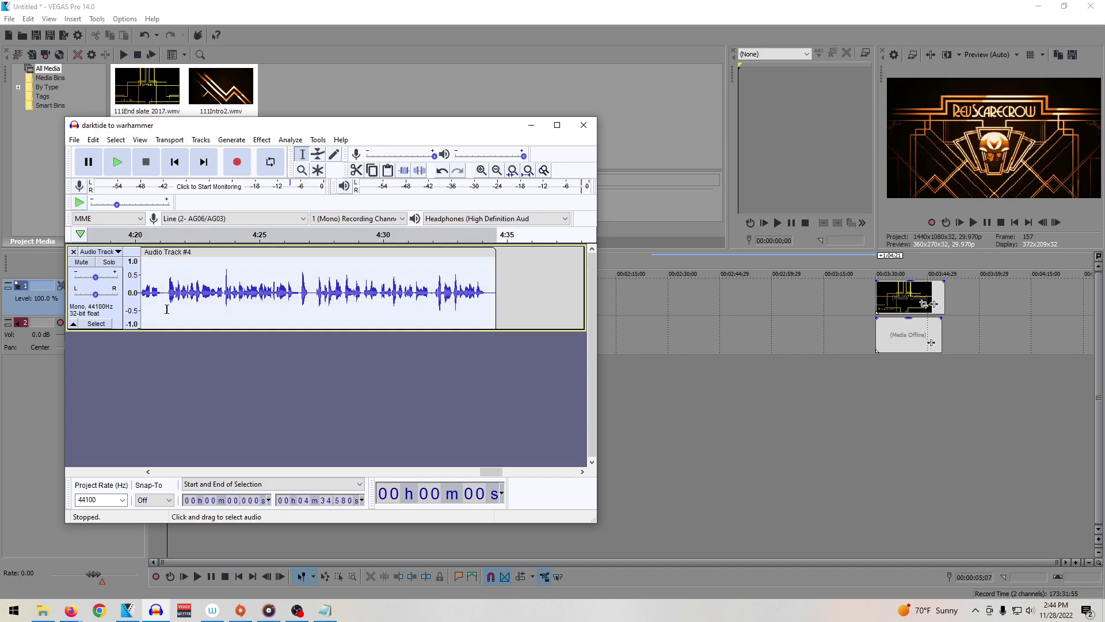
click(166, 308)
key(space)
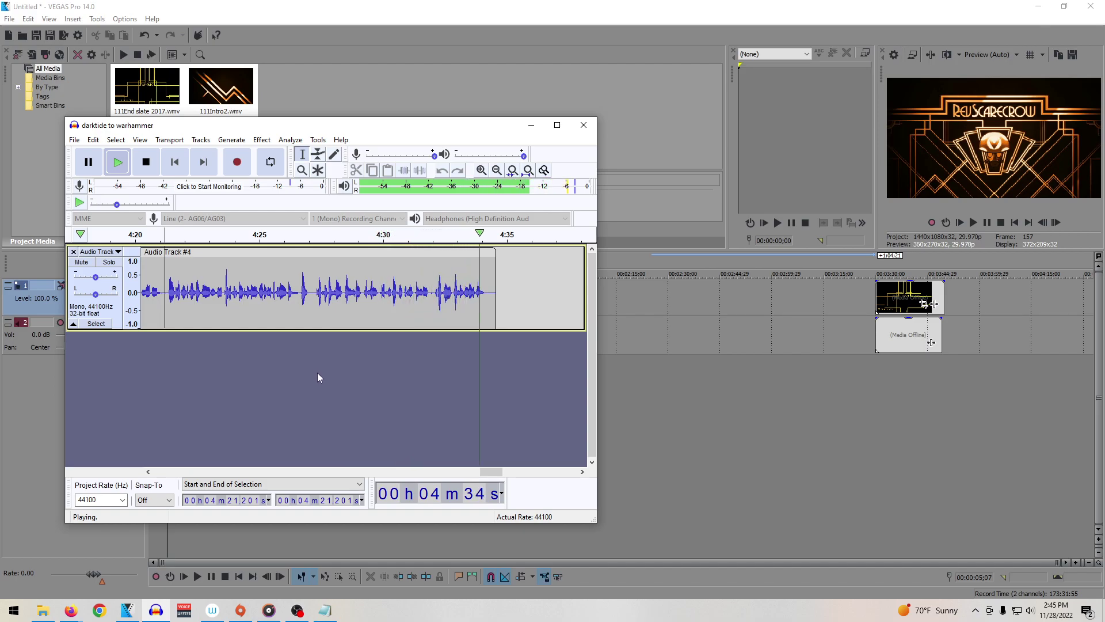
Step: Move the Audio Track #27 clip against the end of Audio Track #4 and play back briefly from 4:33.020
scroll(429, 257, right, 8)
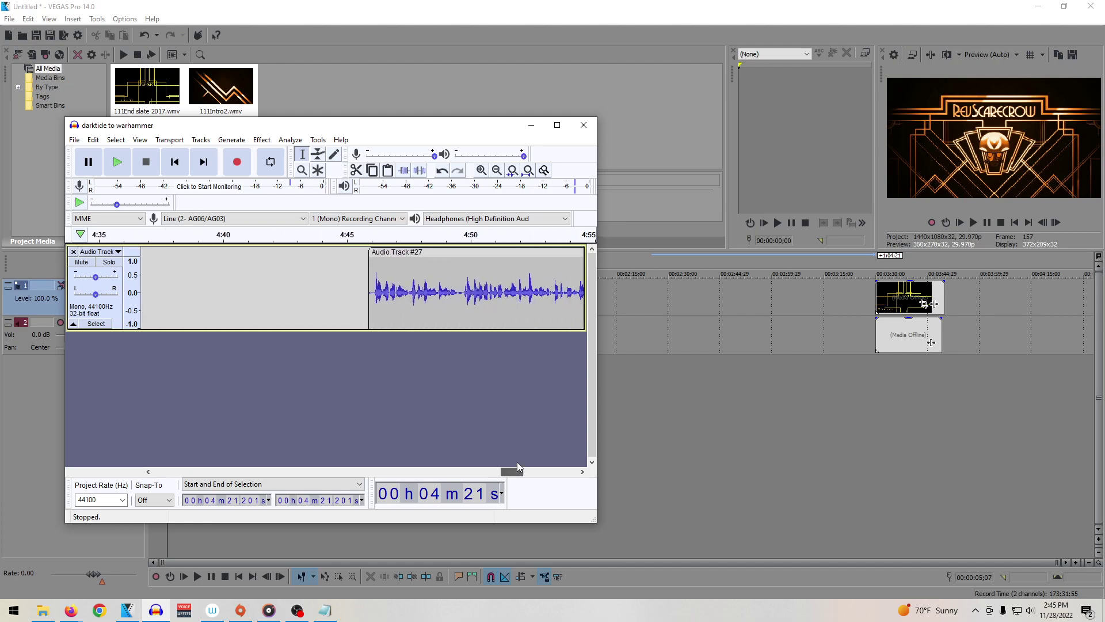
drag(429, 257, 67, 273)
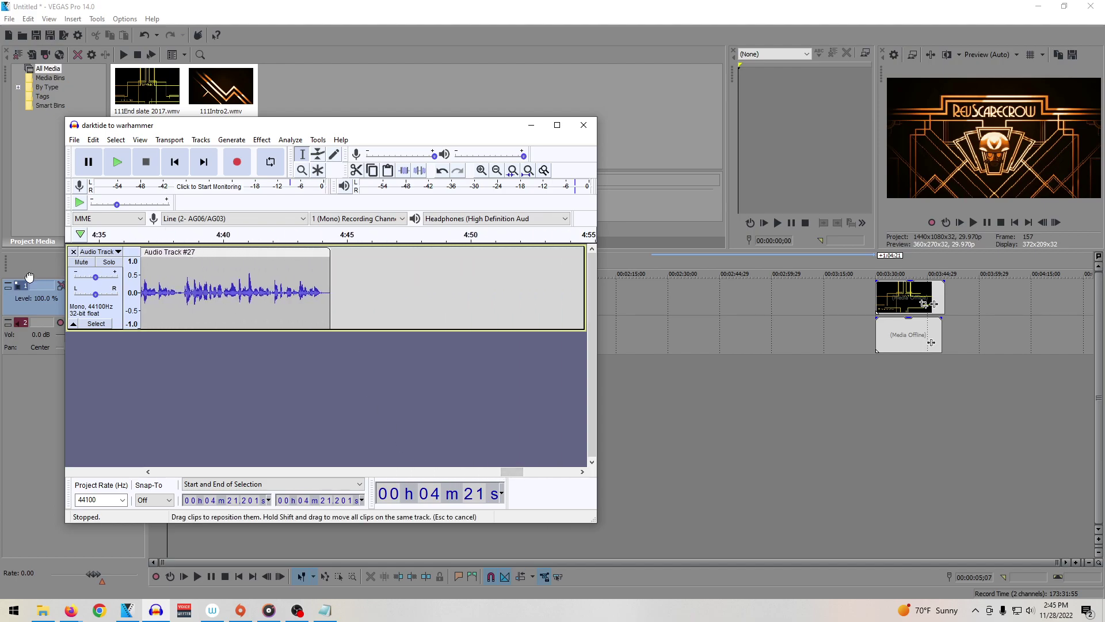
drag(519, 476, 509, 475)
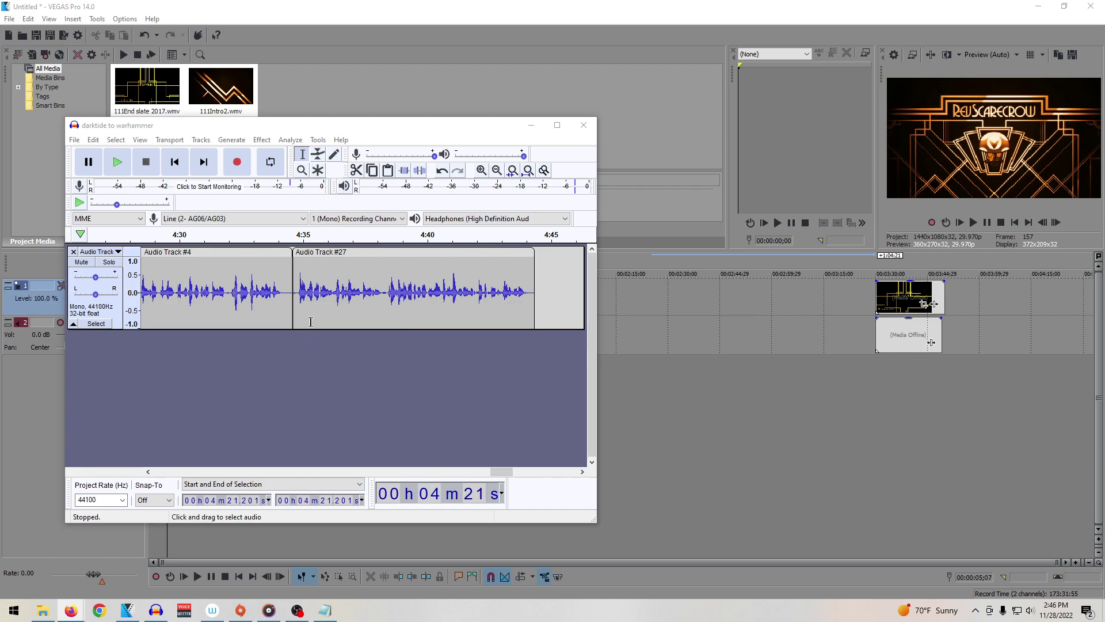
click(254, 298)
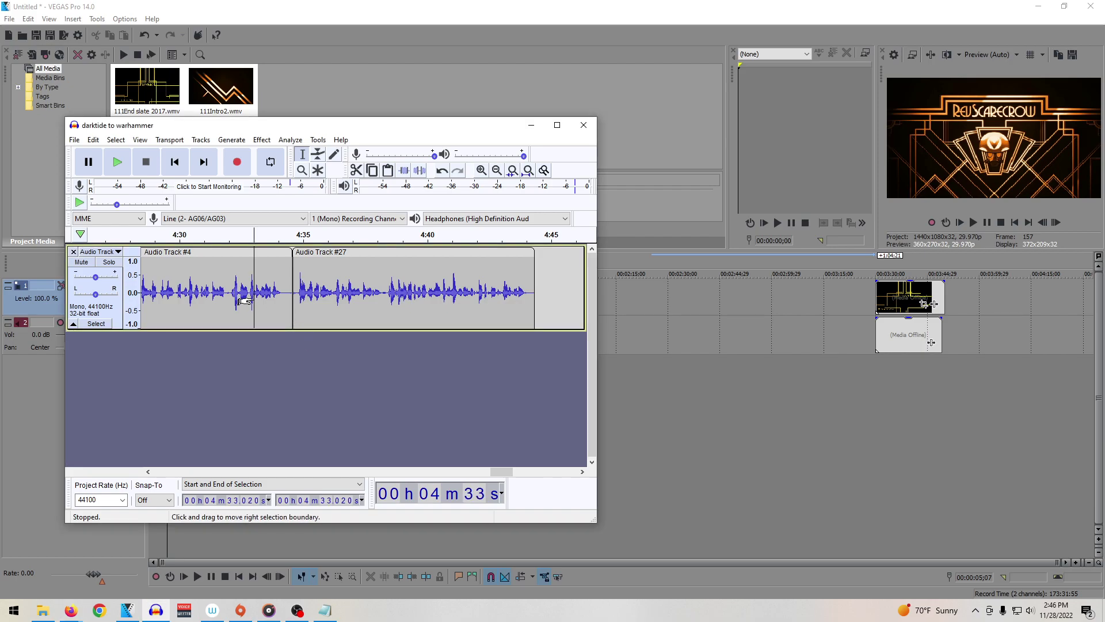
key(space)
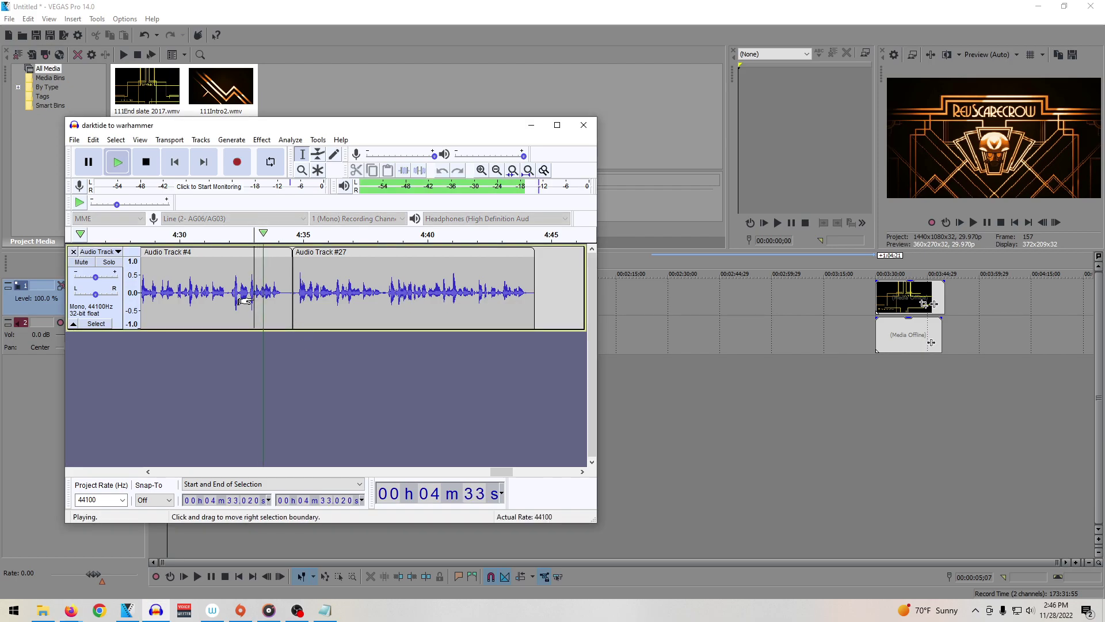
key(space)
Step: Join the Audio Track #27 clip to Audio Track #4 and delete the pause from 4:34.367 to 4:34.762
click(292, 306)
drag(288, 303, 297, 302)
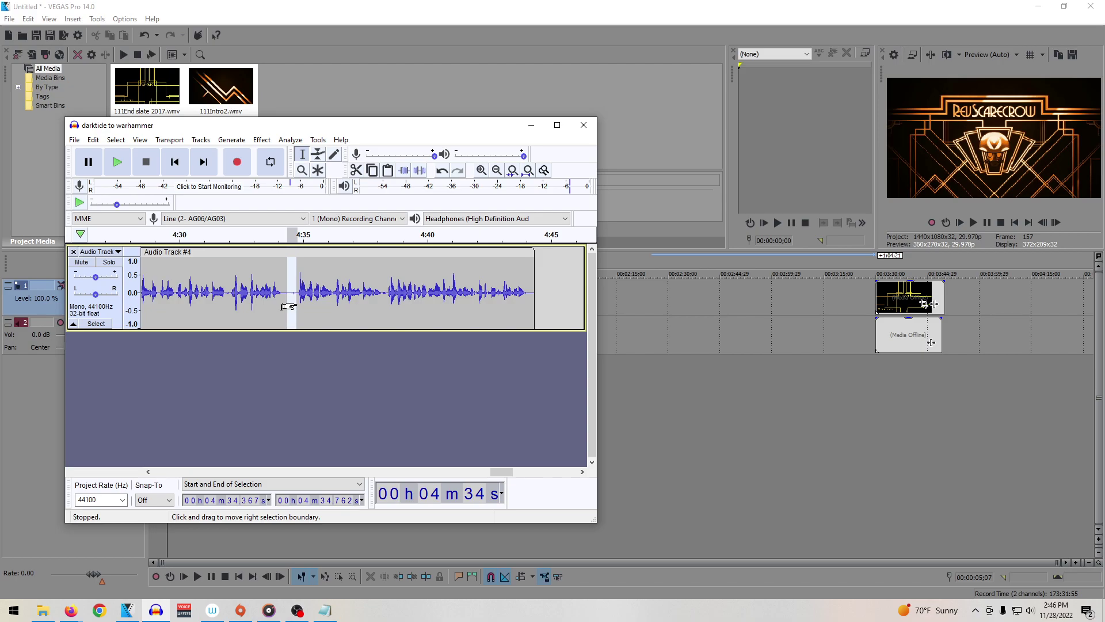
key(Delete)
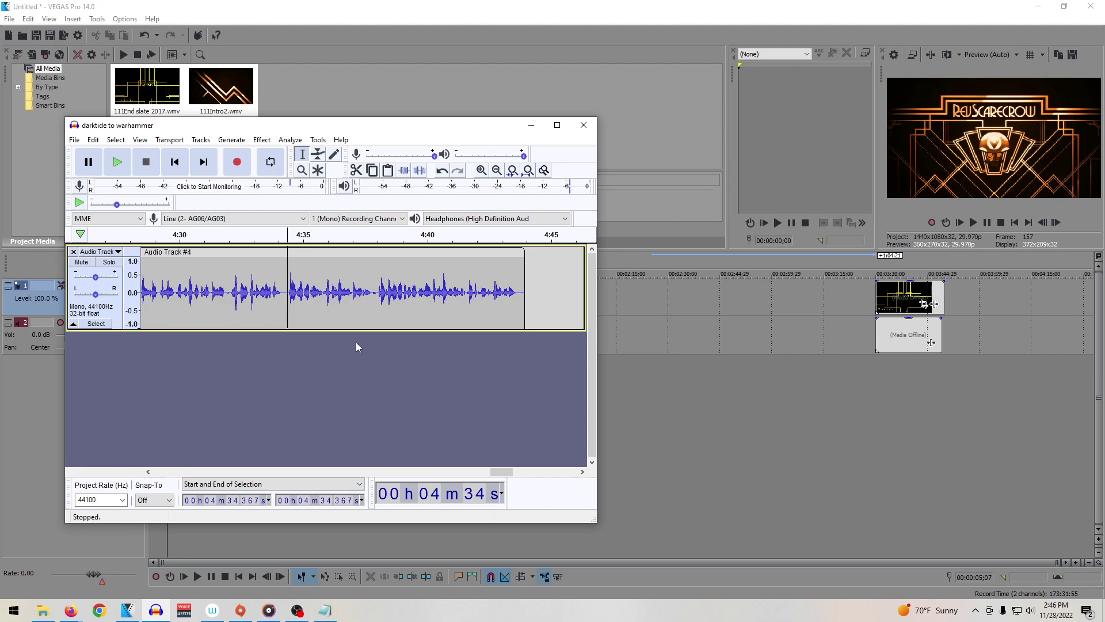
Step: Play back the trimmed transition from 4:33.972 through to the end of the joined clip
click(282, 301)
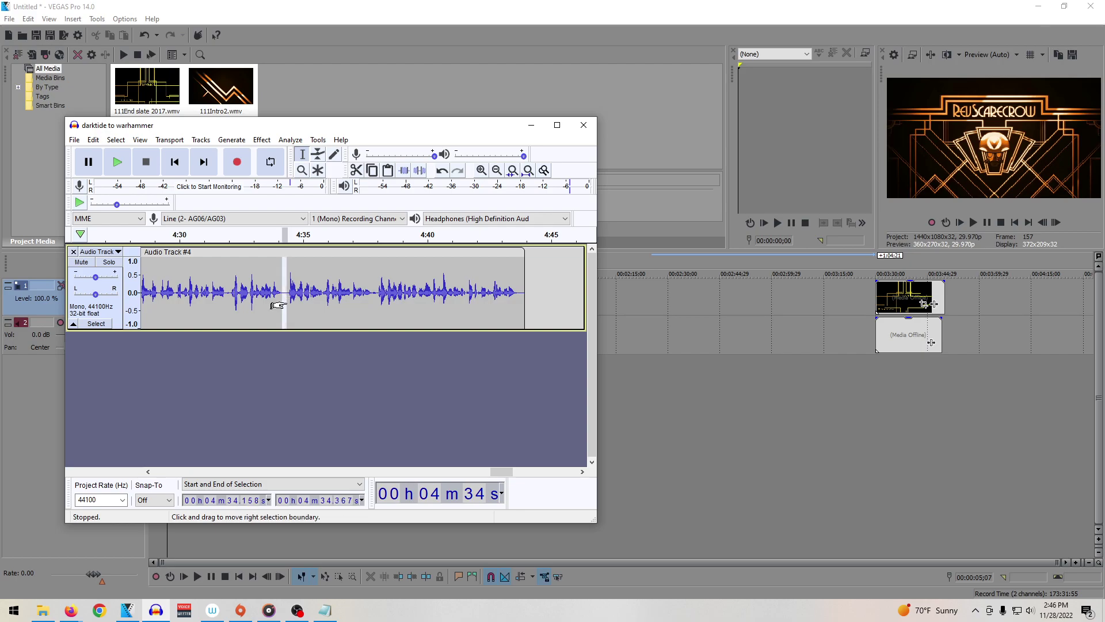
click(289, 302)
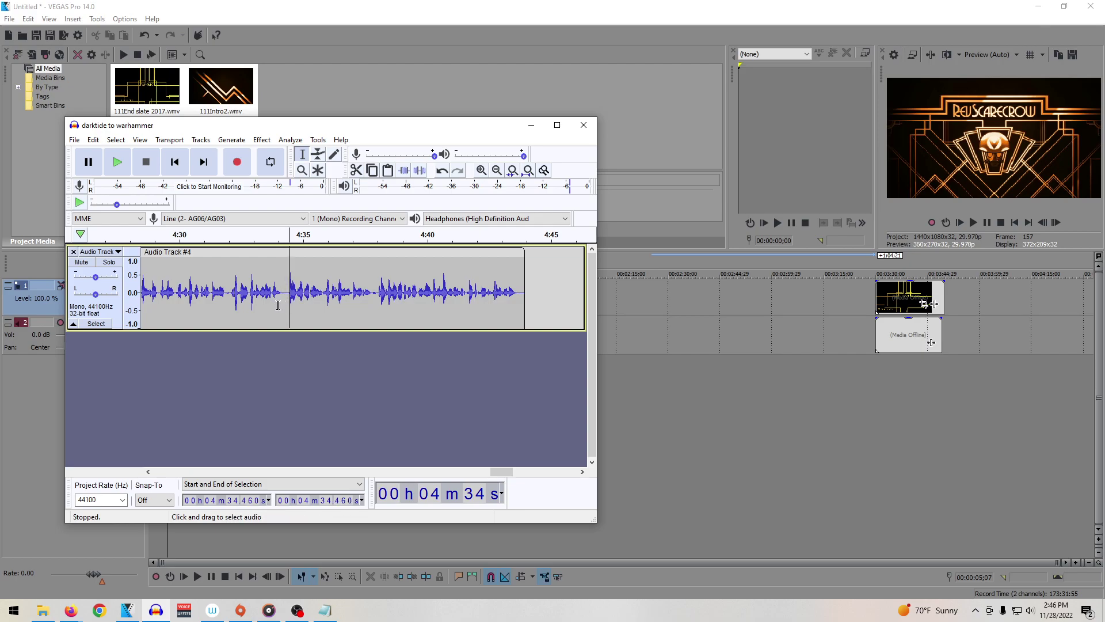
click(277, 305)
key(space)
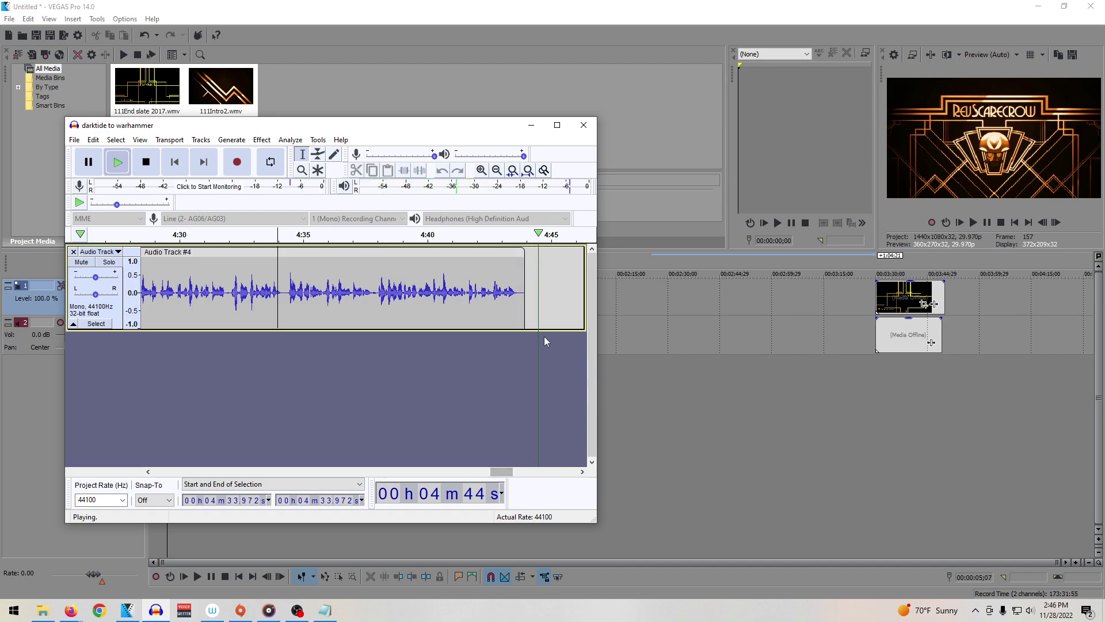
Step: Move the Audio Track #23 clip to the end of Audio Track #4, join them and play back from 4:43.794
drag(509, 472, 532, 473)
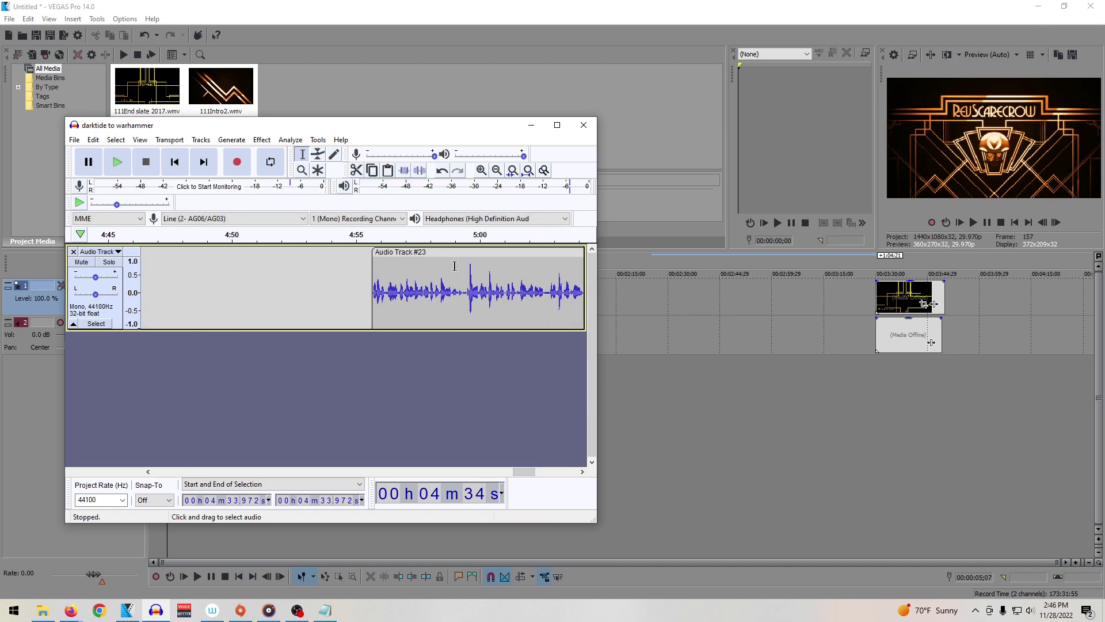
drag(205, 264, 150, 264)
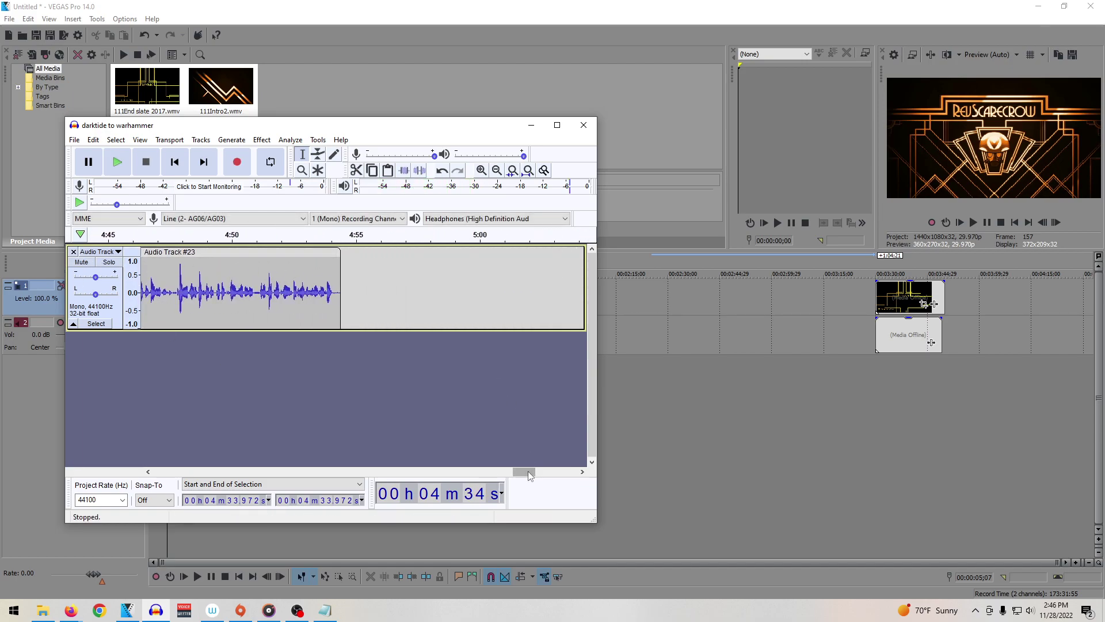
drag(532, 473, 520, 479)
click(322, 315)
click(317, 314)
key(space)
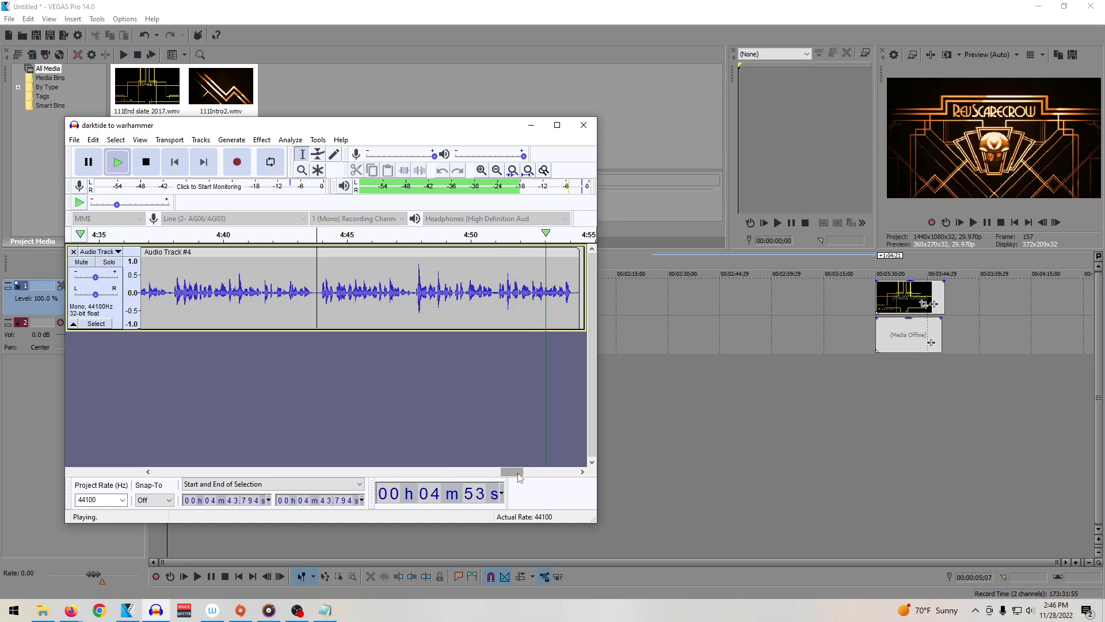
Step: Join the Audio Track #24 clip to the end of Audio Track #4, cutting the pause at 4:54.174, and play back from 4:53.709
drag(518, 475, 542, 470)
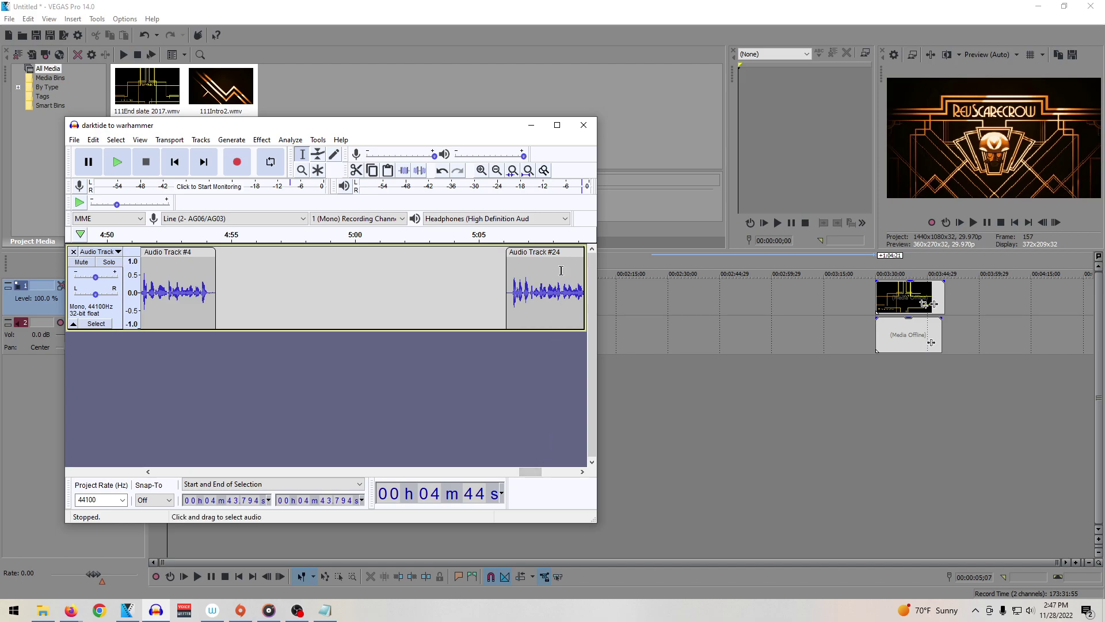
drag(545, 255, 256, 253)
drag(210, 309, 221, 311)
key(Delete)
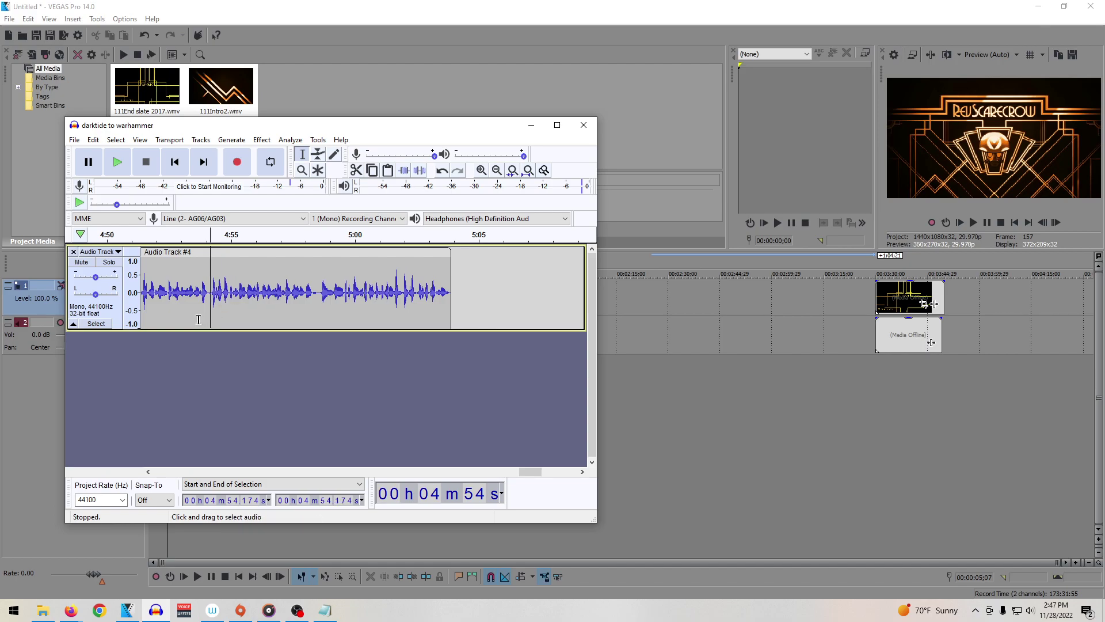
click(199, 317)
key(space)
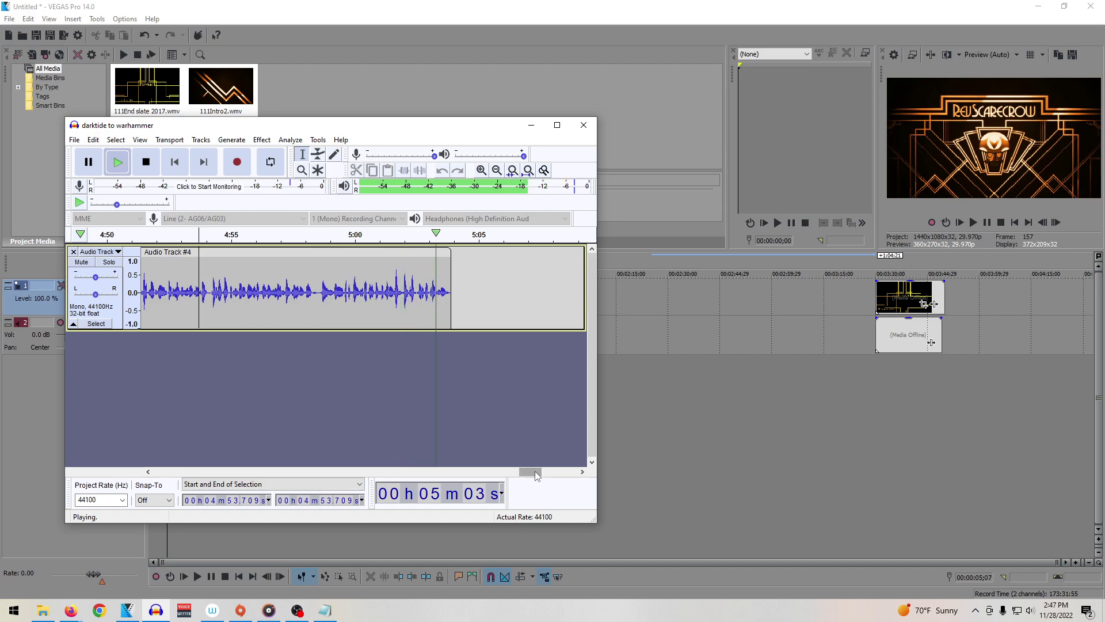
Step: Move the Audio Track #25 clip to the end of Audio Track #4, join them and play back from 5:03.903
drag(535, 471, 561, 473)
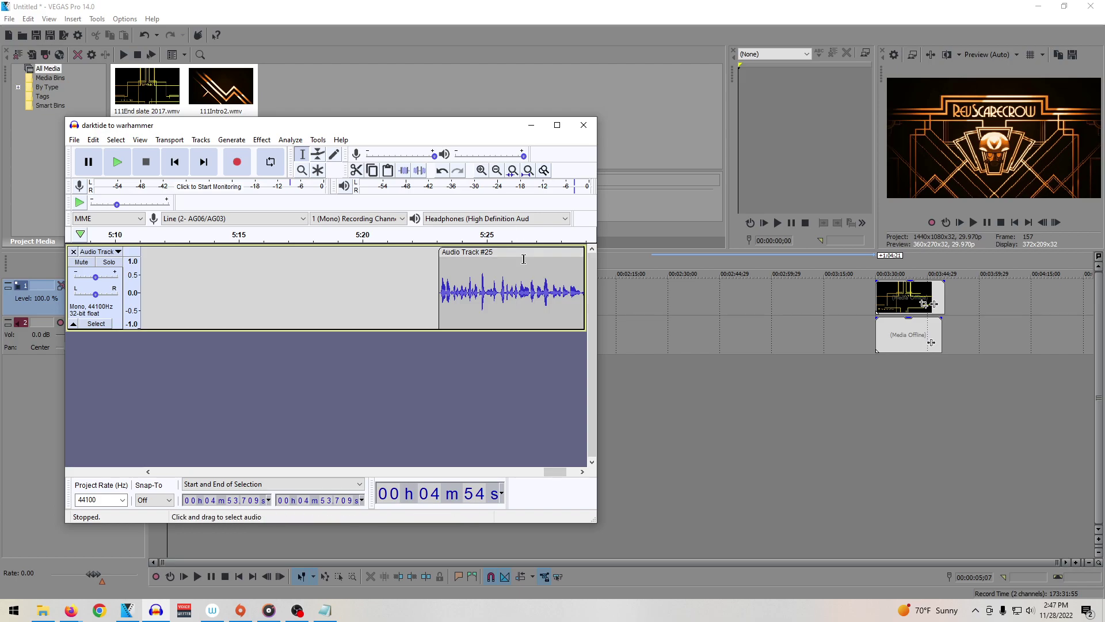
drag(501, 251, 89, 277)
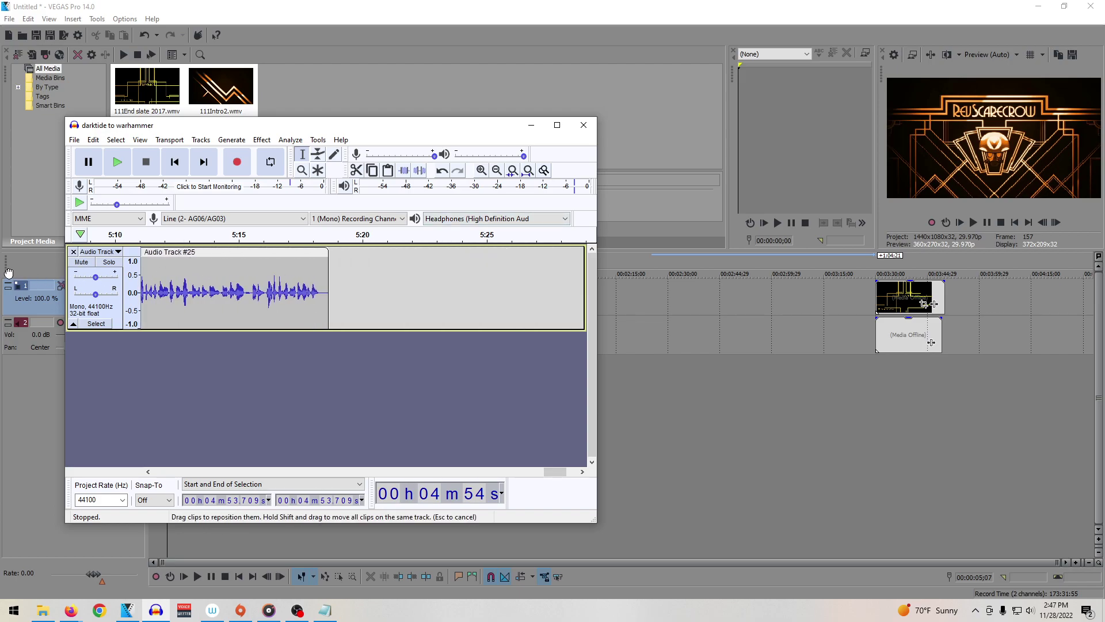
drag(563, 474, 551, 473)
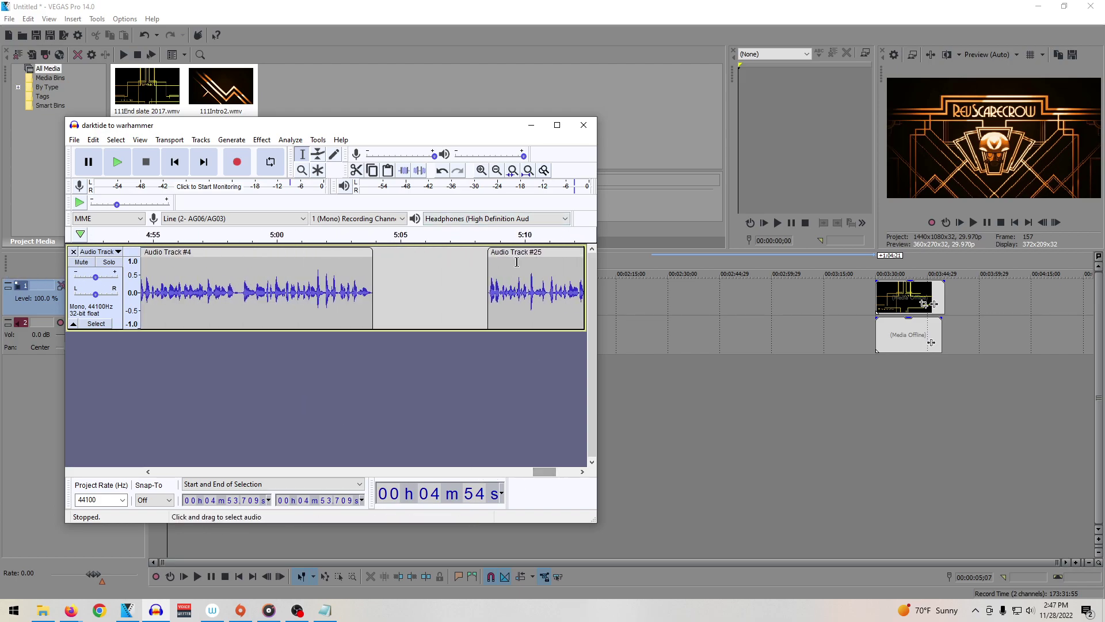
drag(493, 253, 378, 256)
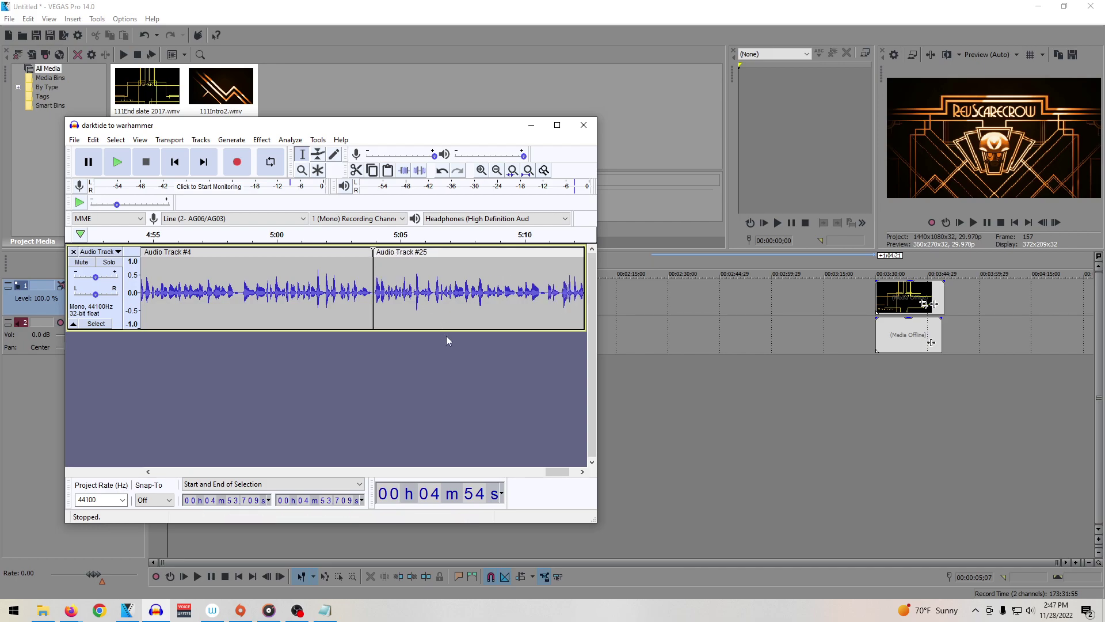
click(378, 302)
key(ctrl+a)
click(376, 301)
key(space)
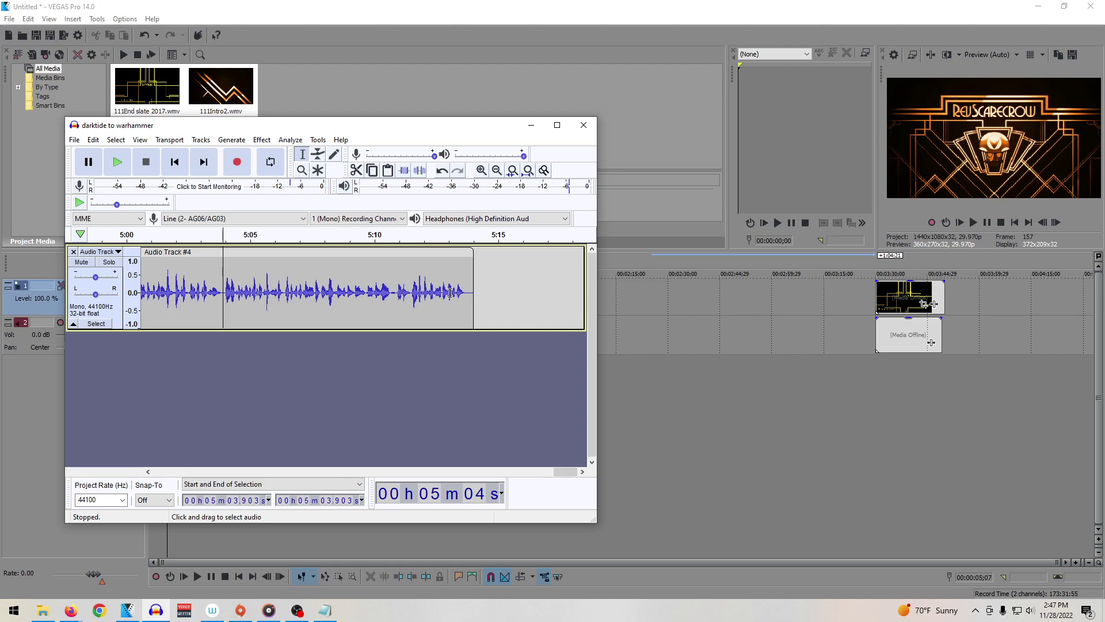
Step: Try to save the project under a chosen name as darktide to warhammer.aup3 in the Videos folder
click(75, 141)
mouse_move(114, 208)
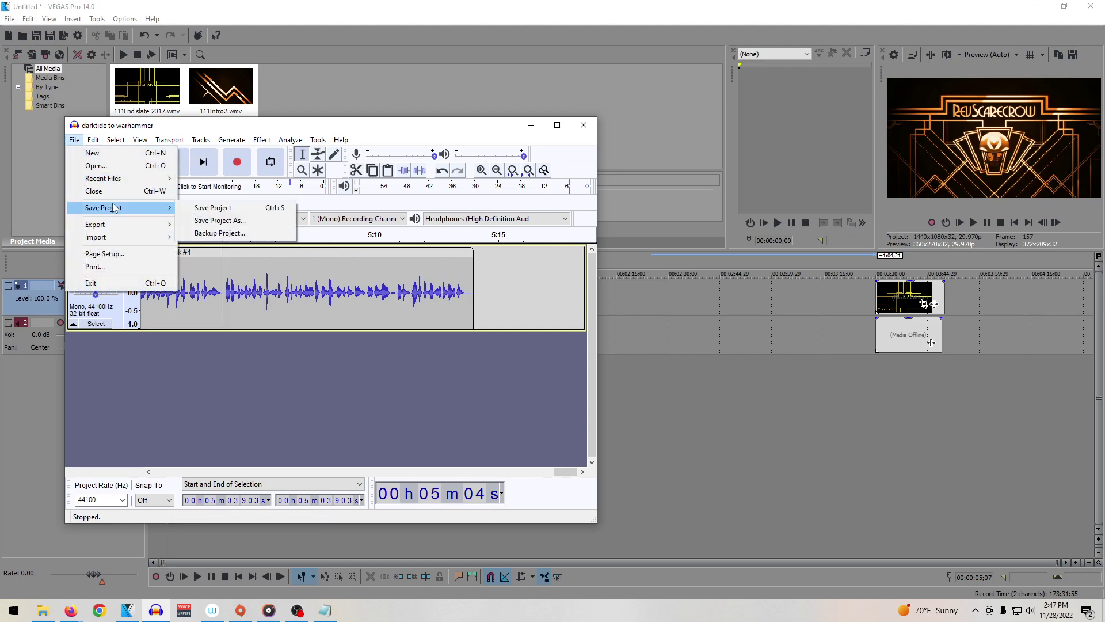
click(238, 223)
click(346, 358)
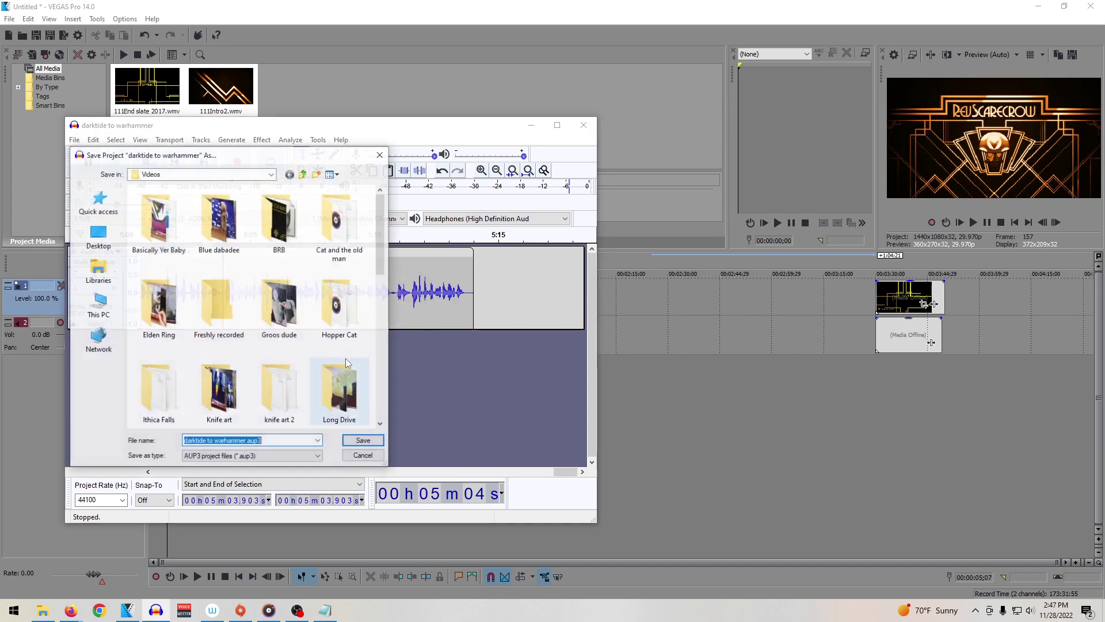
click(352, 441)
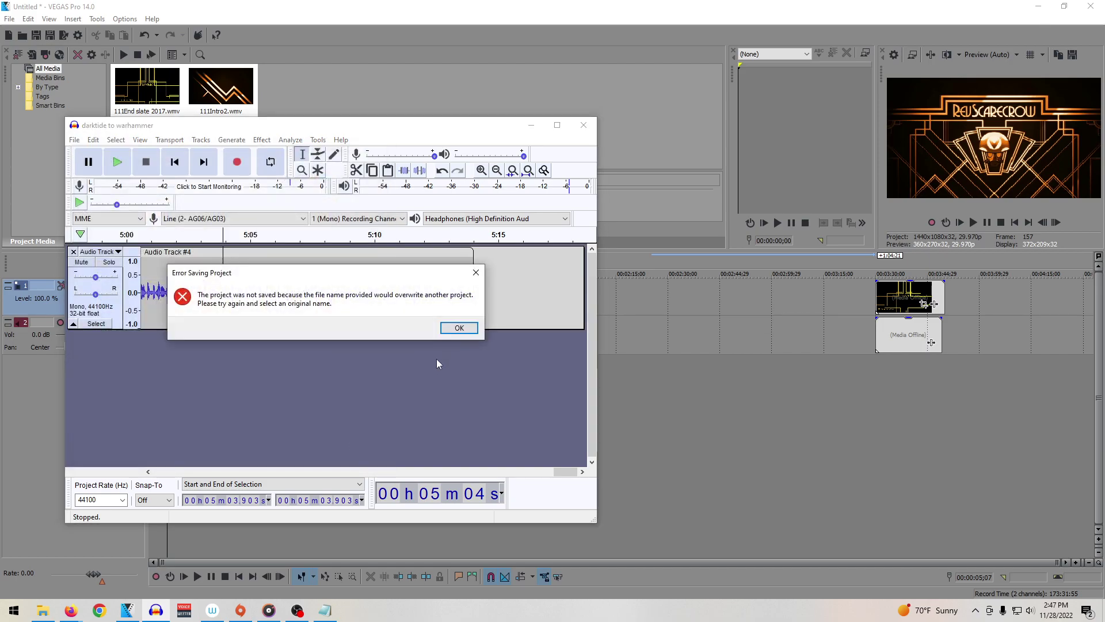
click(456, 328)
Step: Save the edited project to its existing file
click(75, 140)
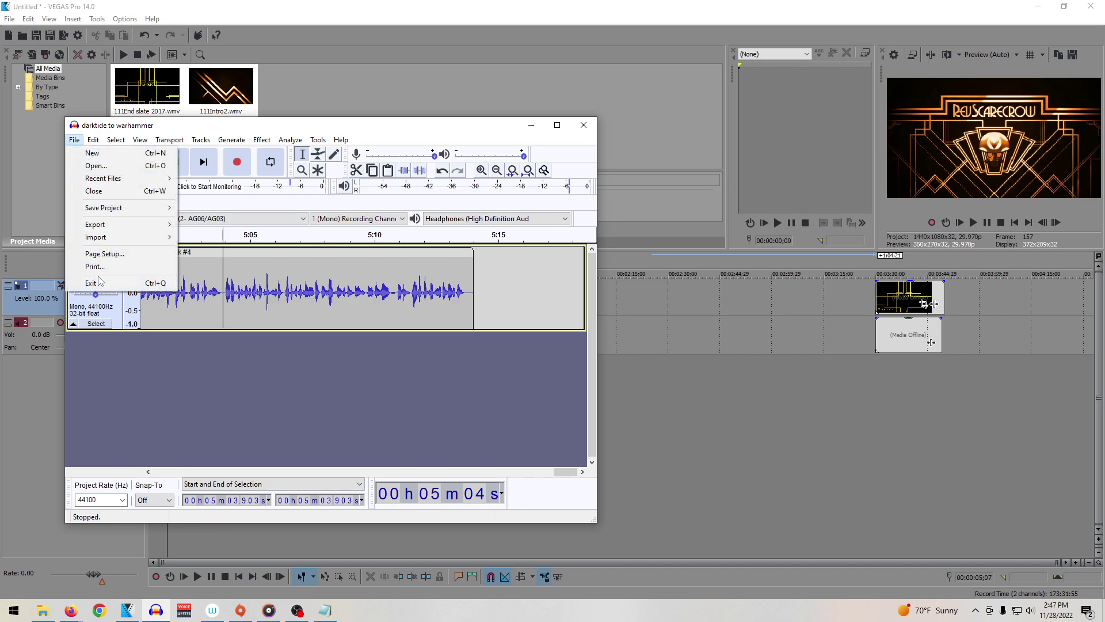
mouse_move(104, 217)
click(209, 208)
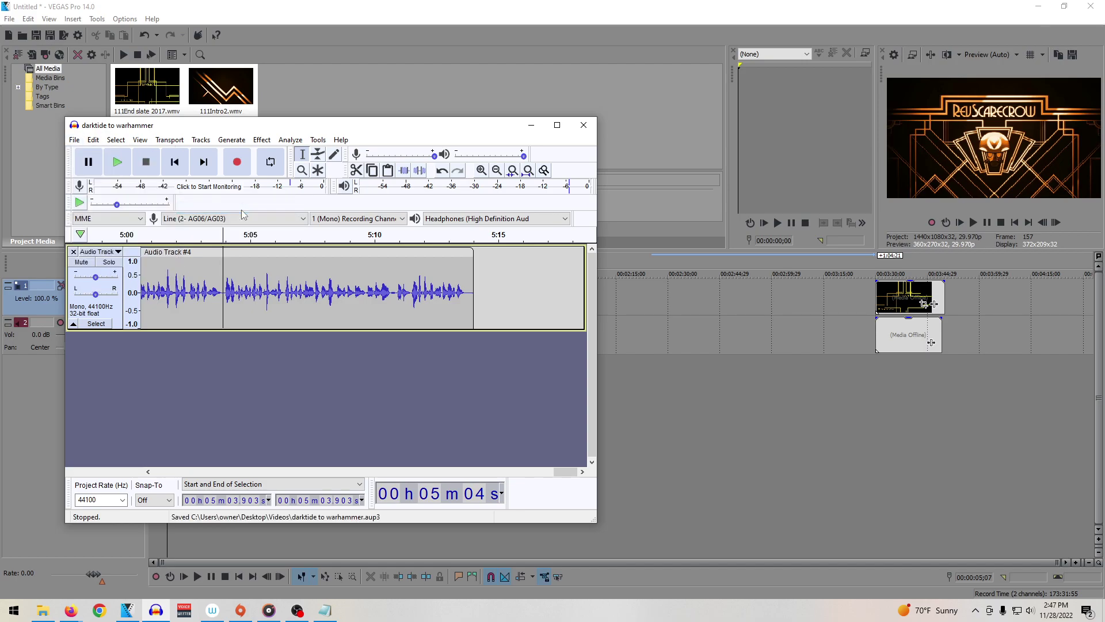
Step: Delete the silent tail of the Audio Track #4 clip from 5:13.725 to the clip's end
click(469, 266)
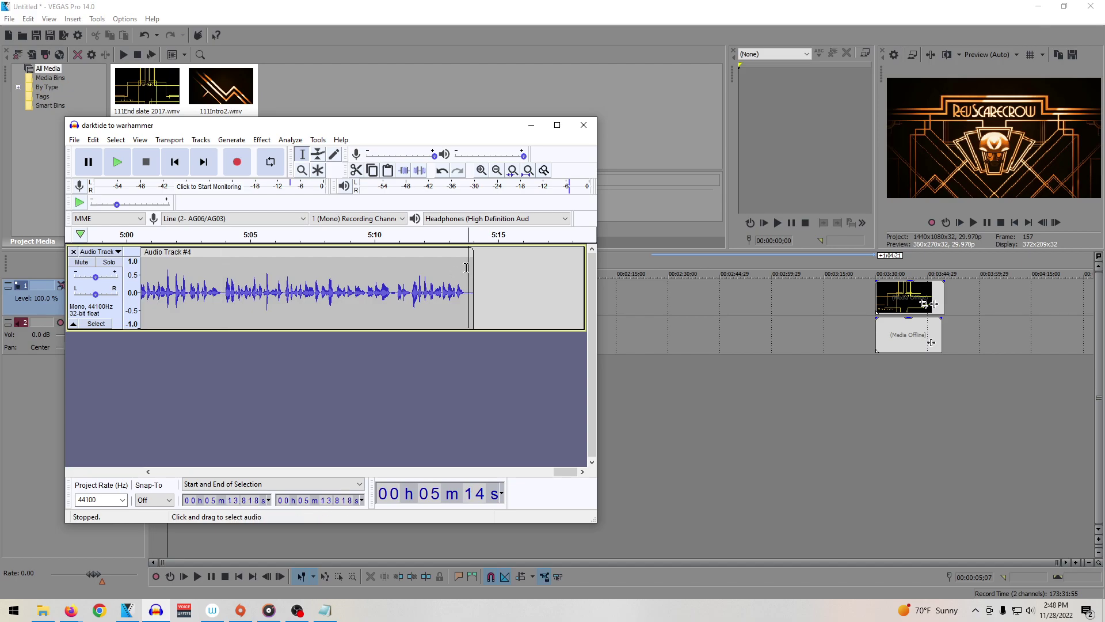
drag(466, 267, 479, 270)
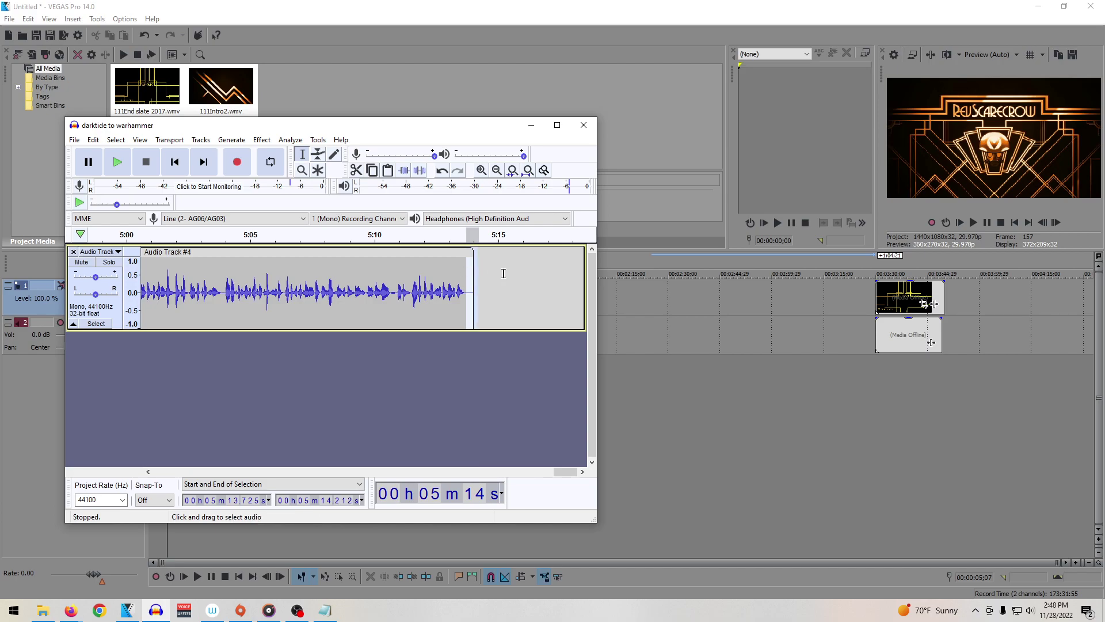
key(Delete)
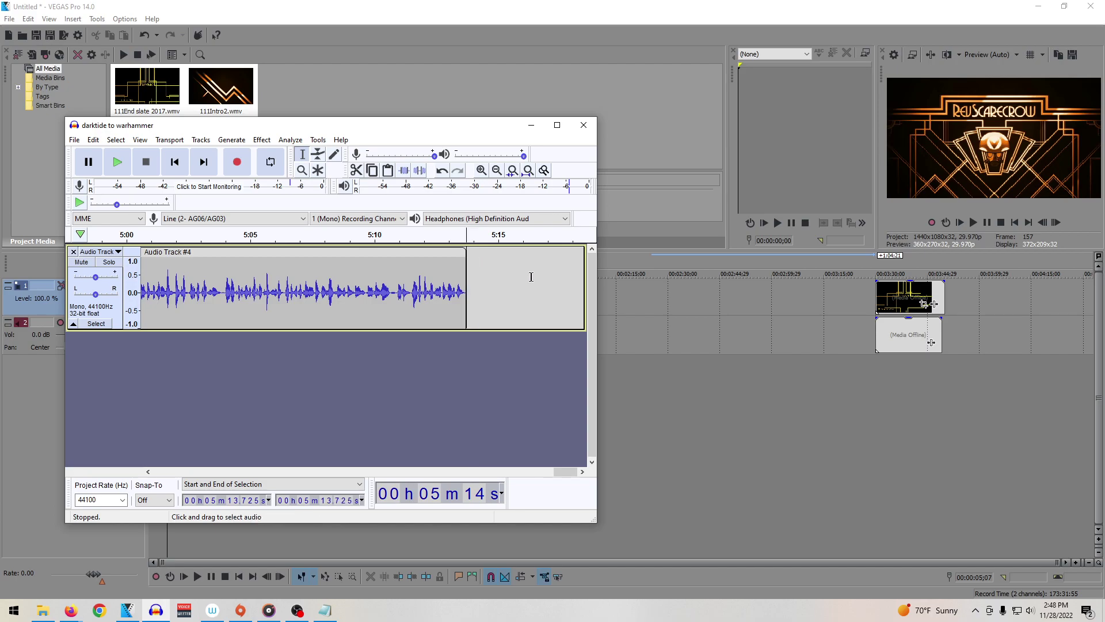
Step: Record a new narration take about 30 seconds long, starting at 5:13.841 just after the Audio Track #4 clip
click(470, 262)
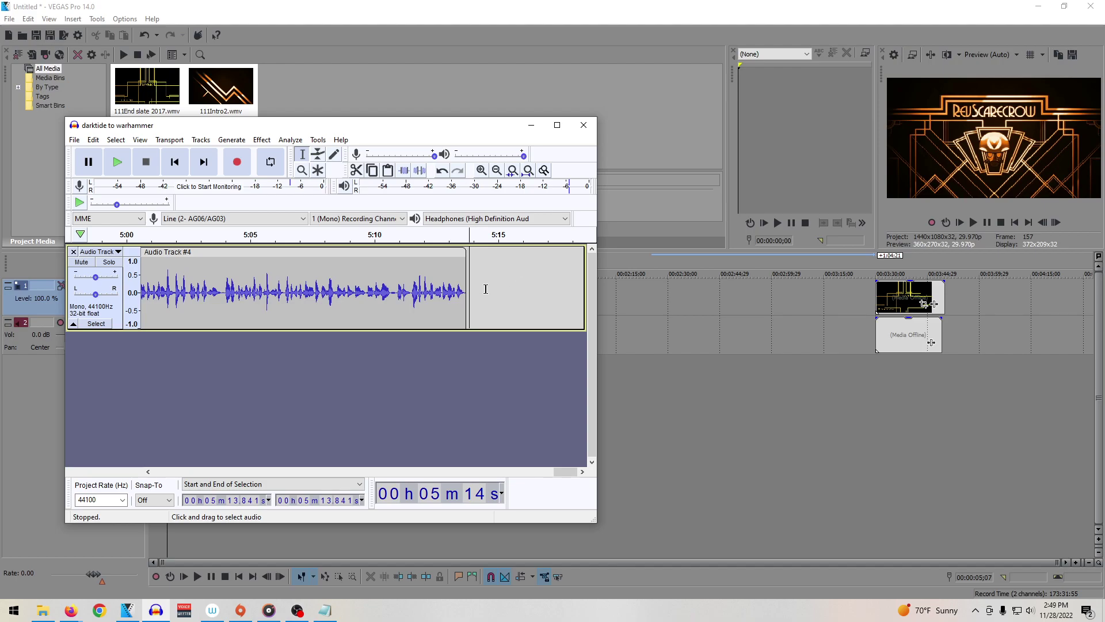
click(237, 161)
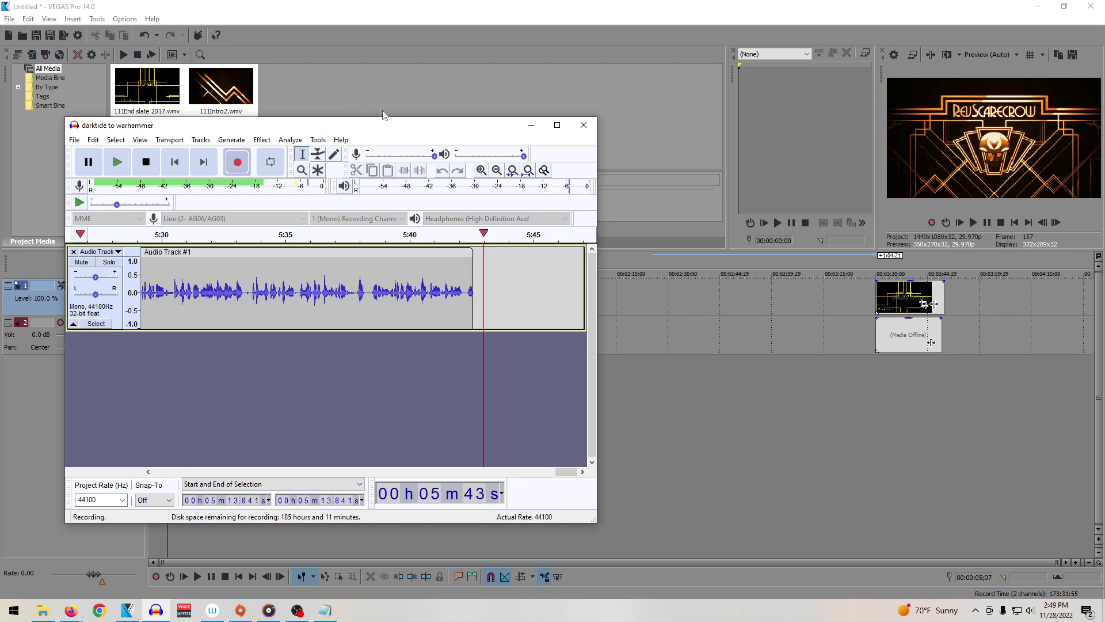
key(space)
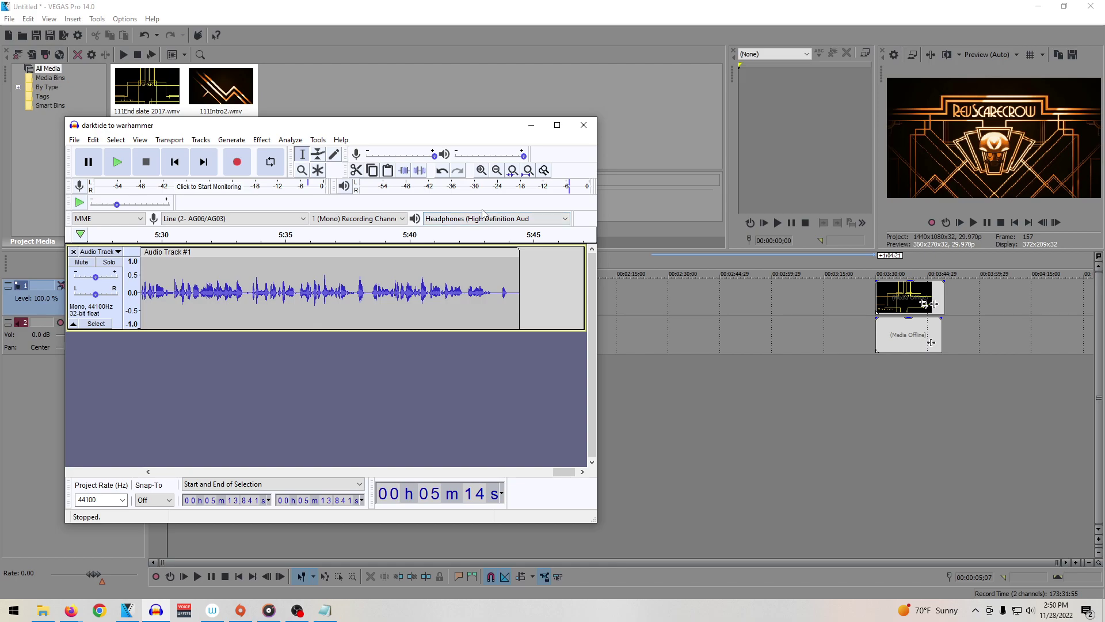
Step: Return to the start of the voice-over and save the project with the newly recorded take
drag(563, 472, 173, 458)
click(75, 139)
mouse_move(117, 214)
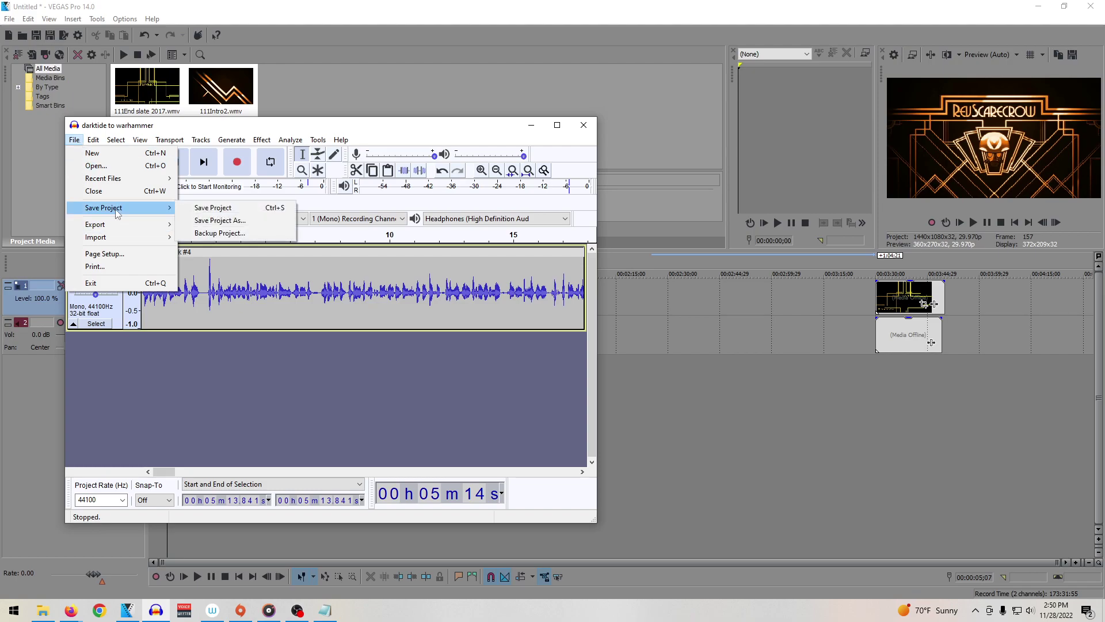
click(199, 222)
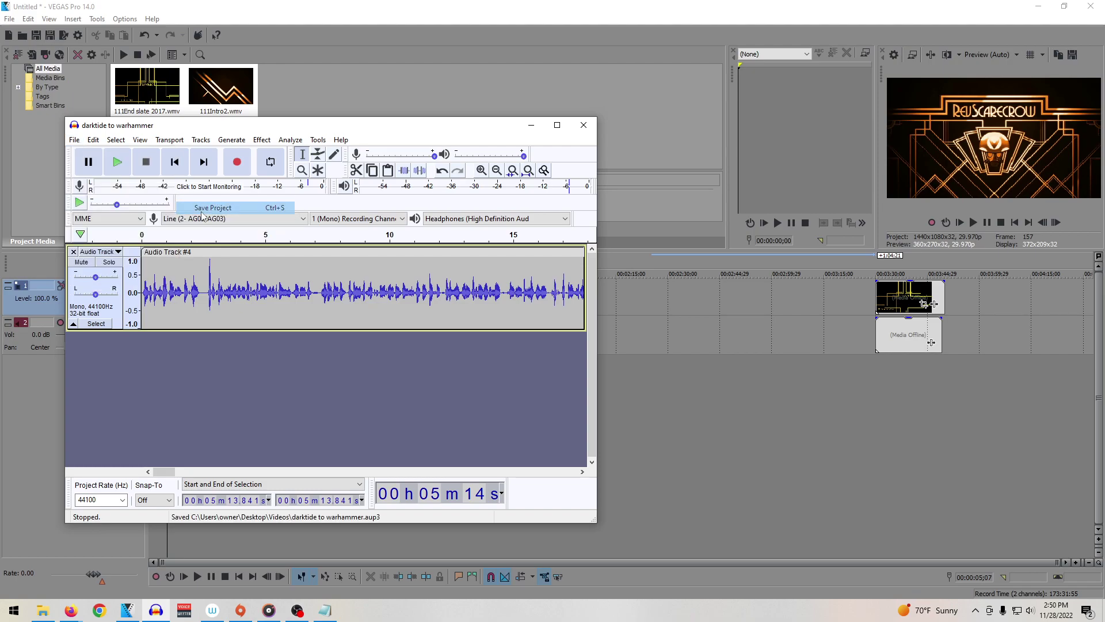
Step: Export the voice-over as darktide to warhammer.wav, signed 16-bit PCM, into the Videos folder with blank metadata tags
click(74, 141)
mouse_move(94, 179)
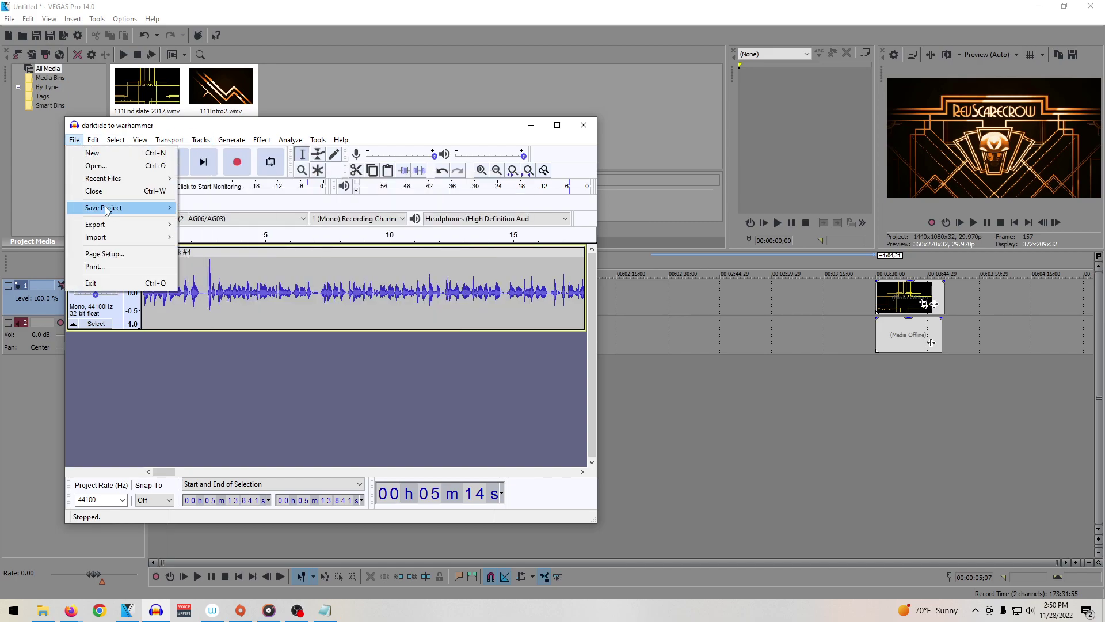
mouse_move(112, 224)
click(256, 267)
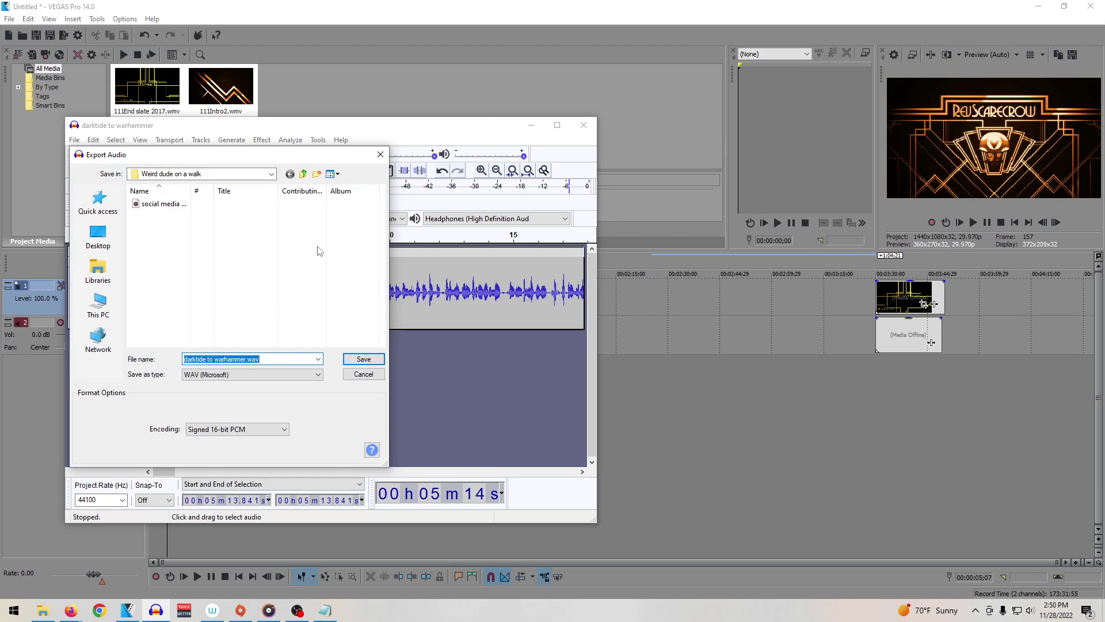
click(303, 173)
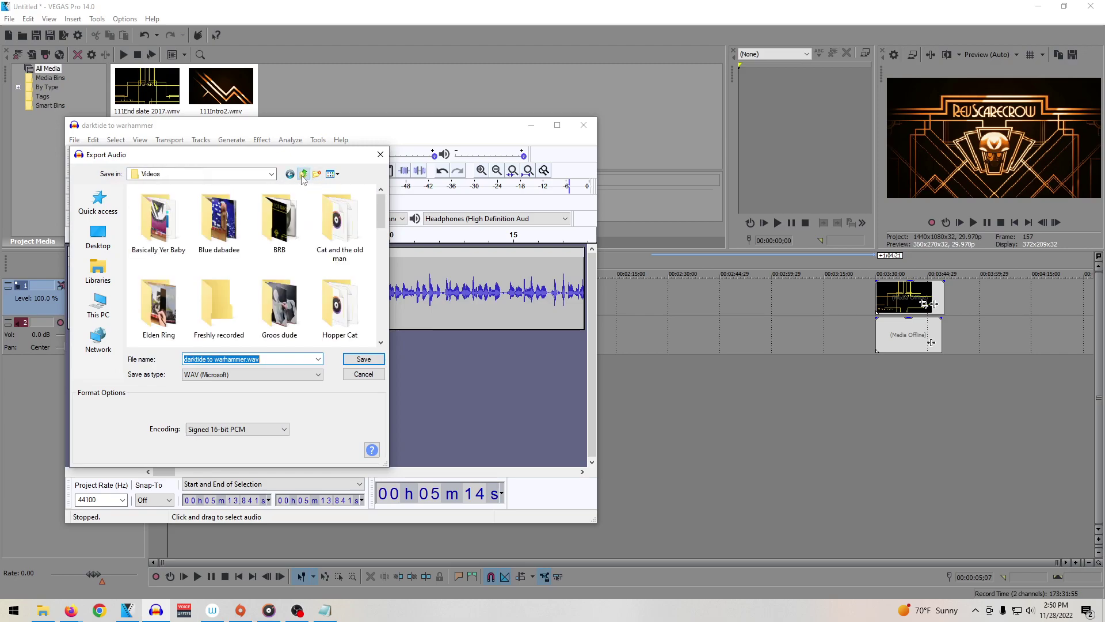
click(364, 359)
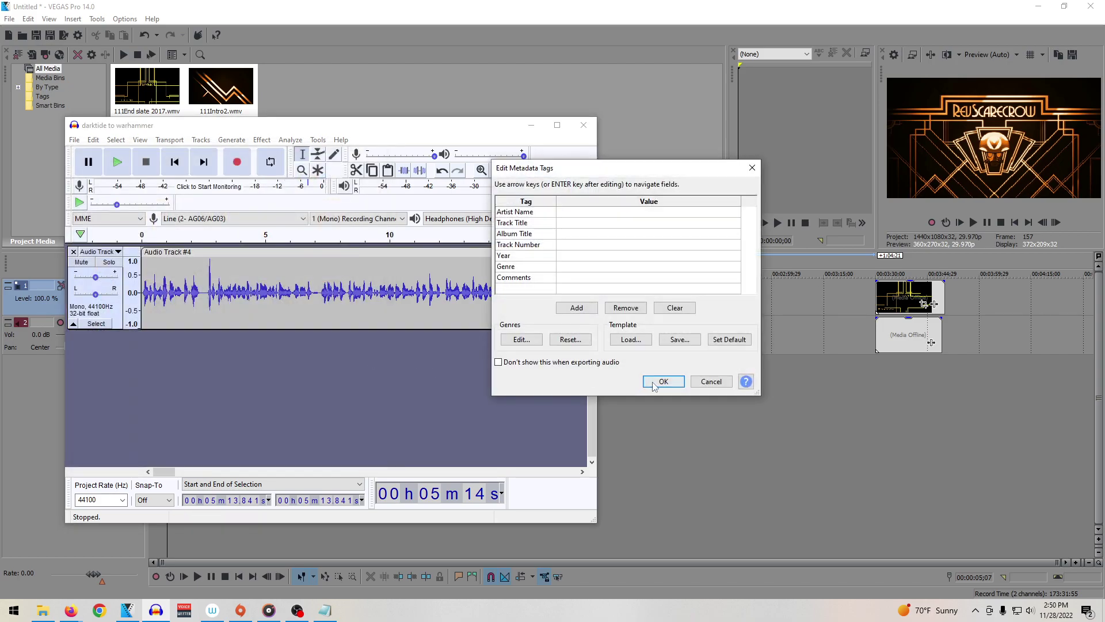
click(657, 380)
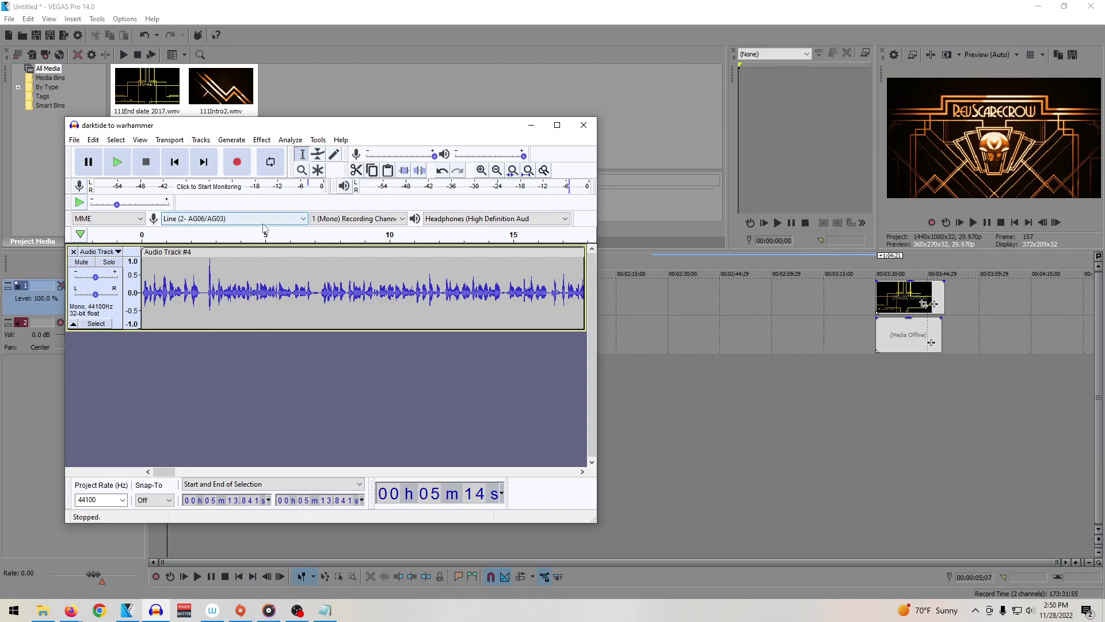
click(75, 140)
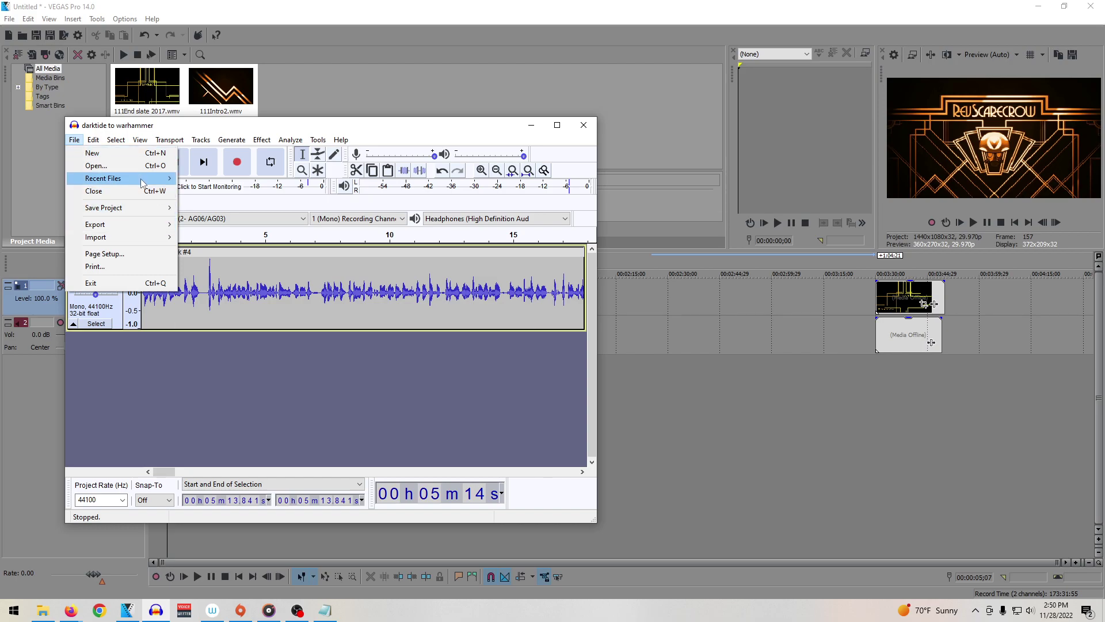
mouse_move(147, 183)
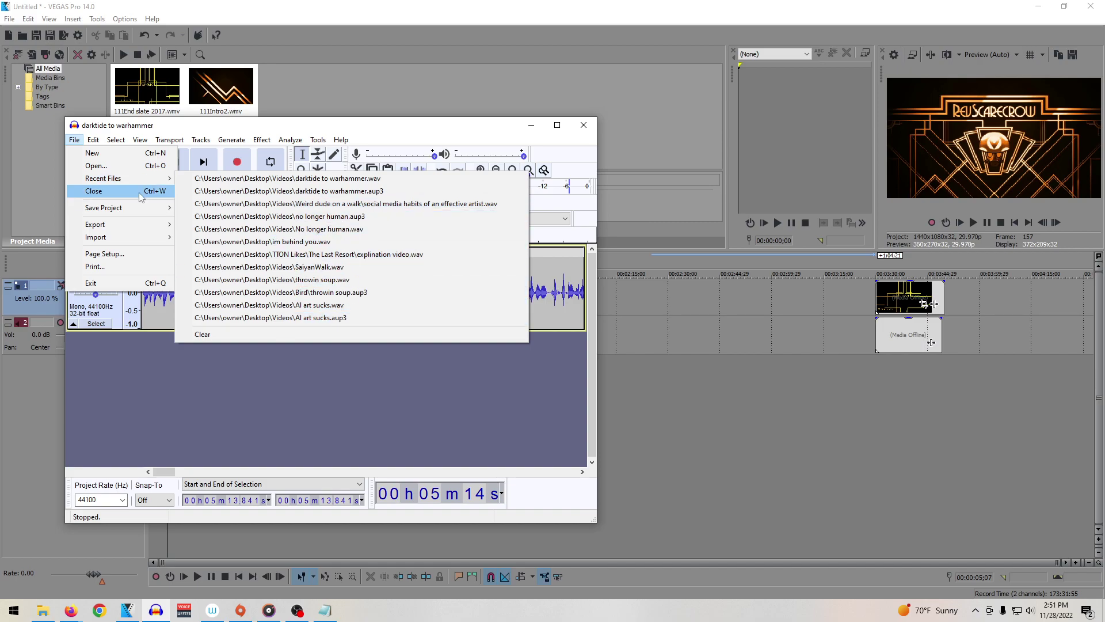
click(95, 165)
scroll(316, 322, down, 10)
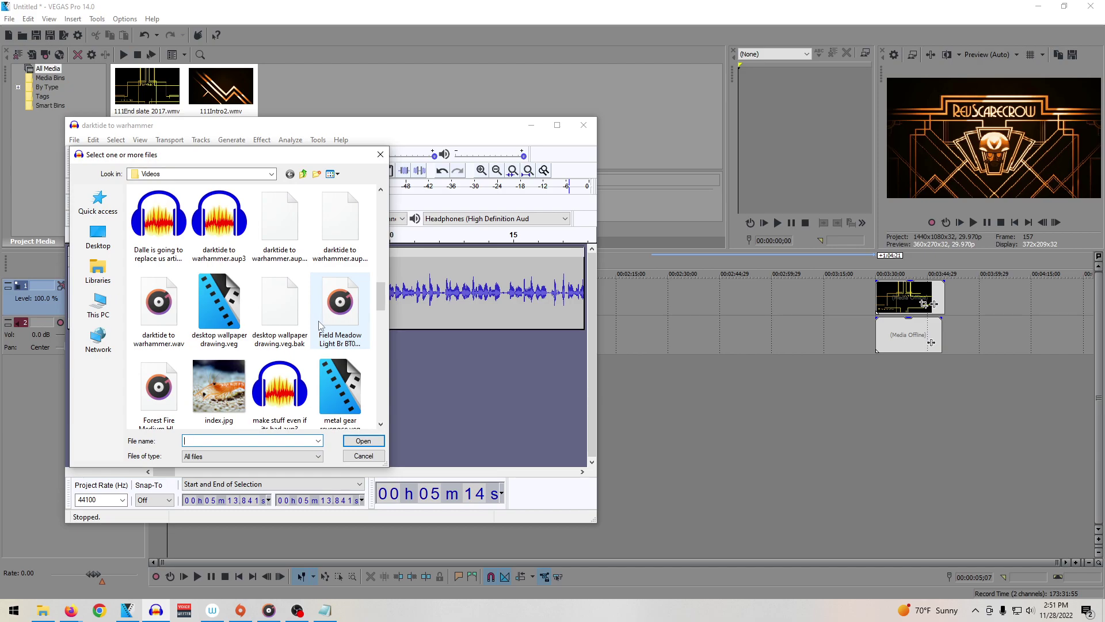
click(340, 314)
key(s)
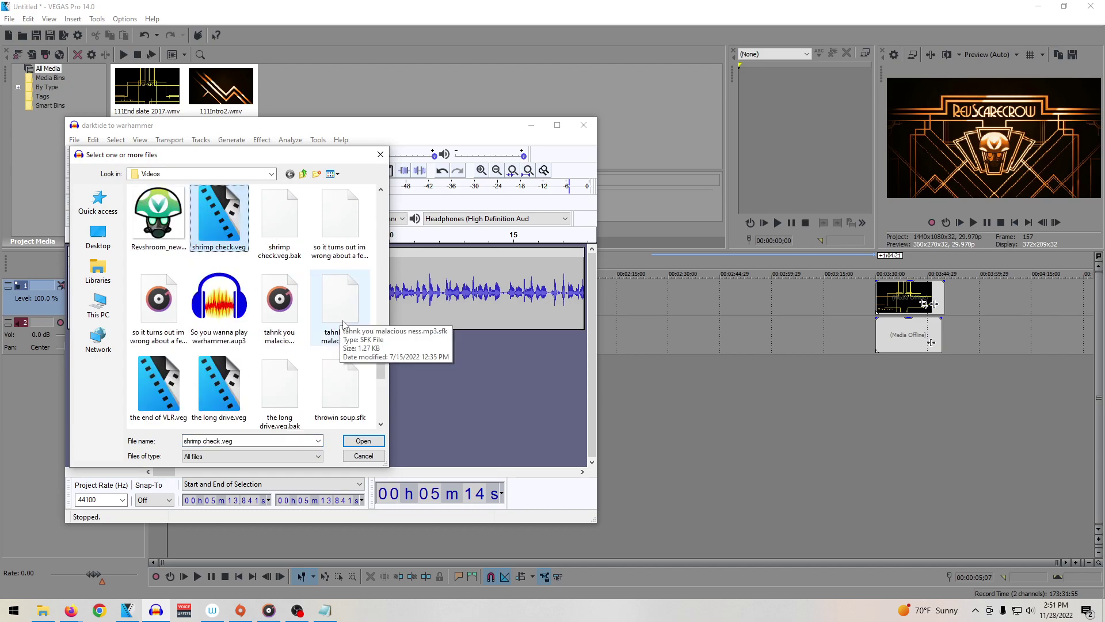
key(s)
key(s)
key(s)
key(s)
key(s)
key(s)
key(s)
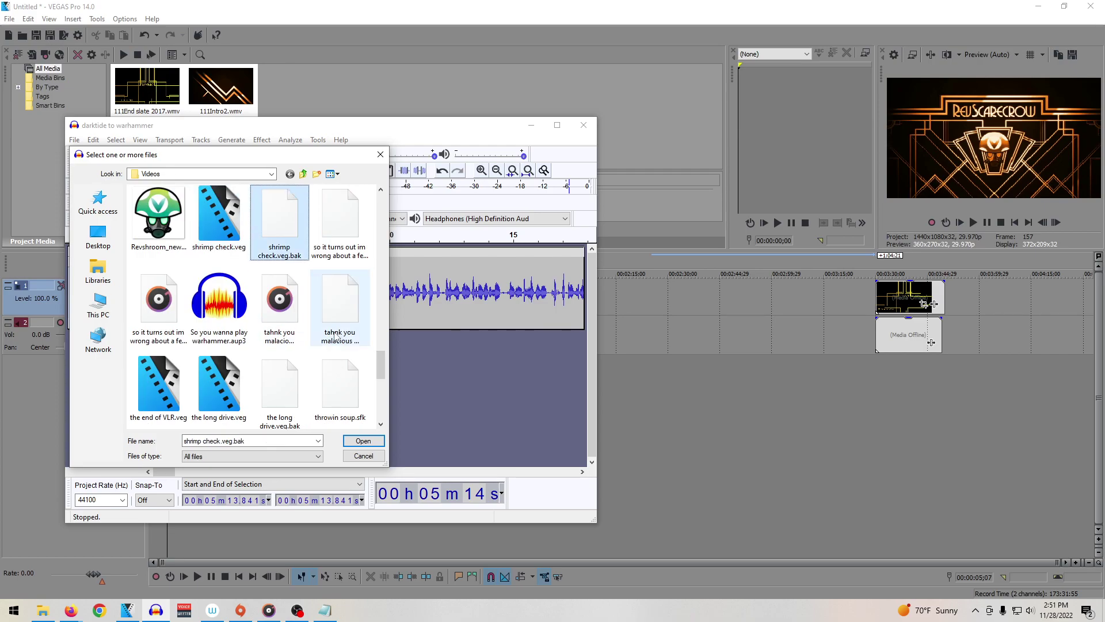
scroll(317, 333, down, 3)
scroll(311, 329, down, 1)
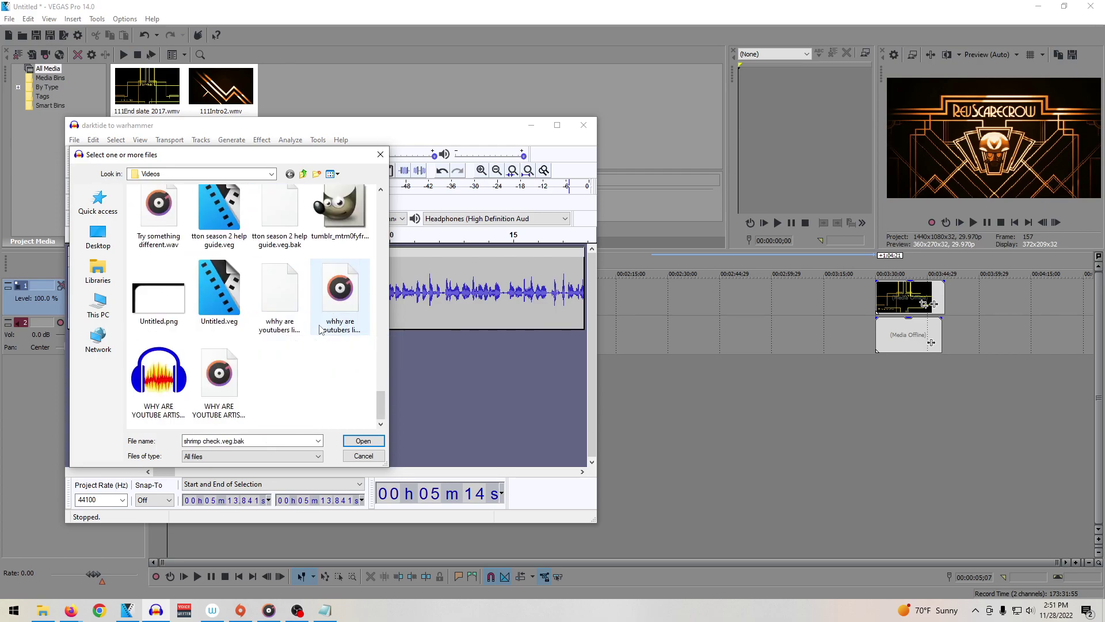
scroll(320, 335, up, 15)
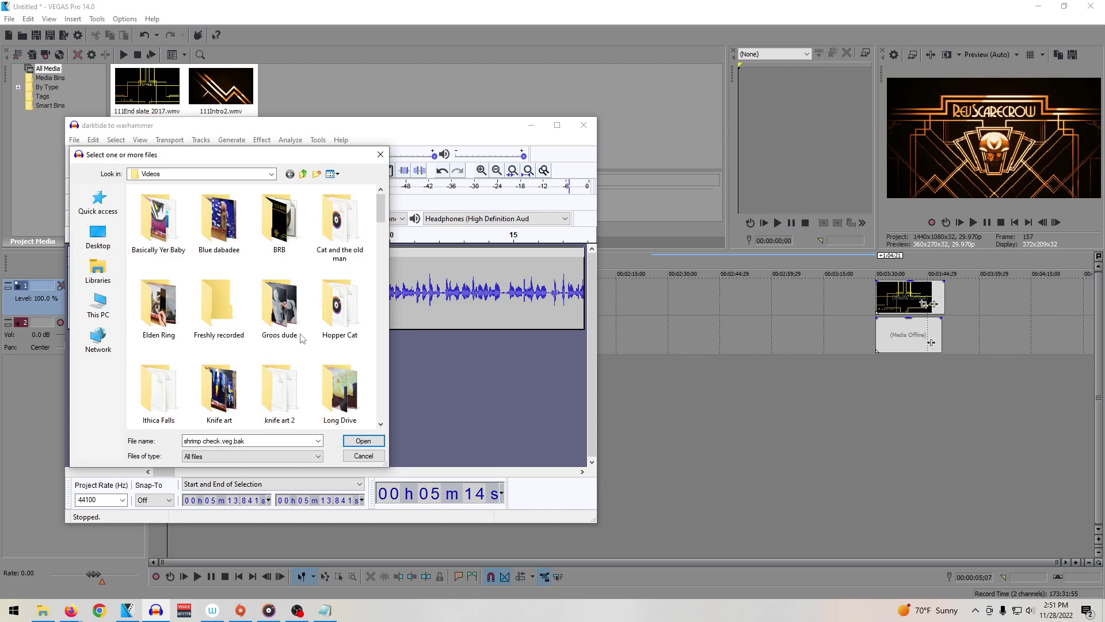
click(381, 155)
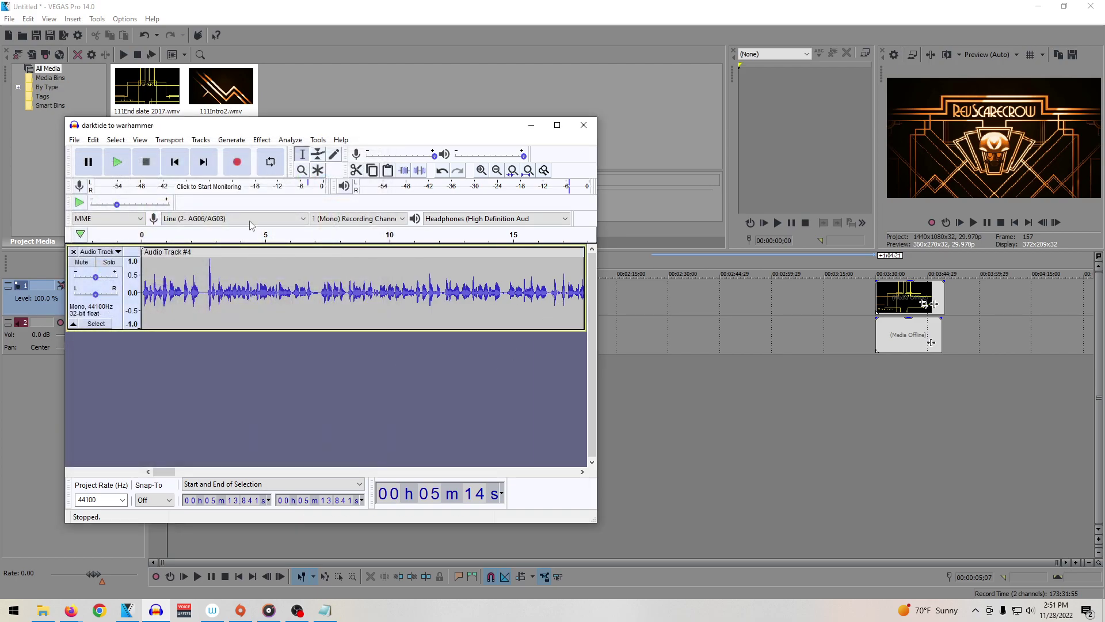
Step: Find and open the earlier project So you wanna play warhammer.aup3 in the Videos folder
click(75, 140)
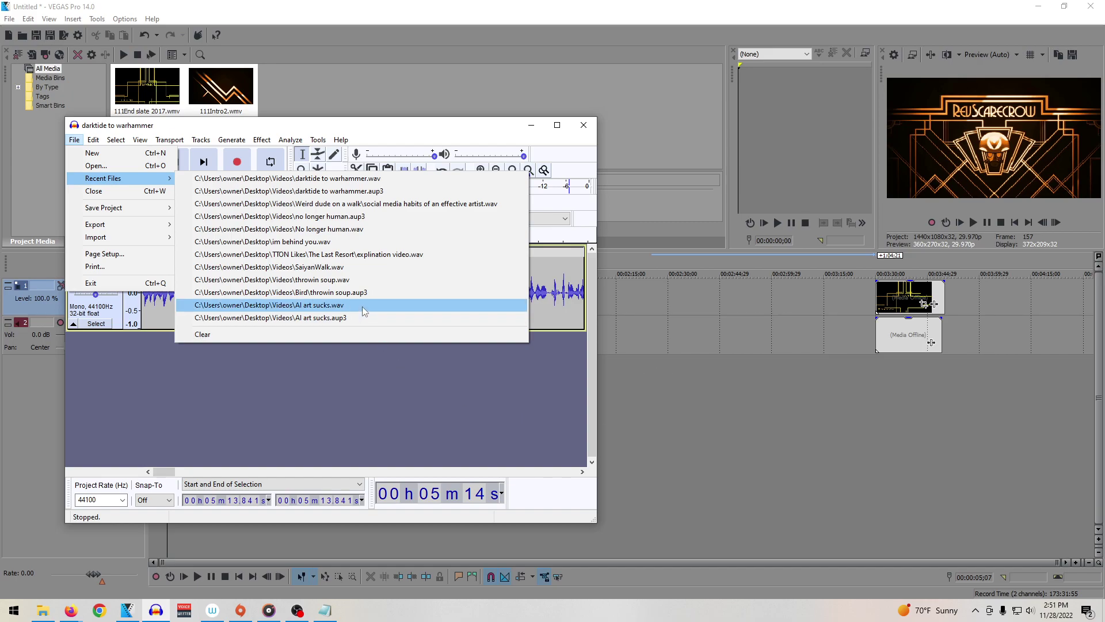
click(134, 166)
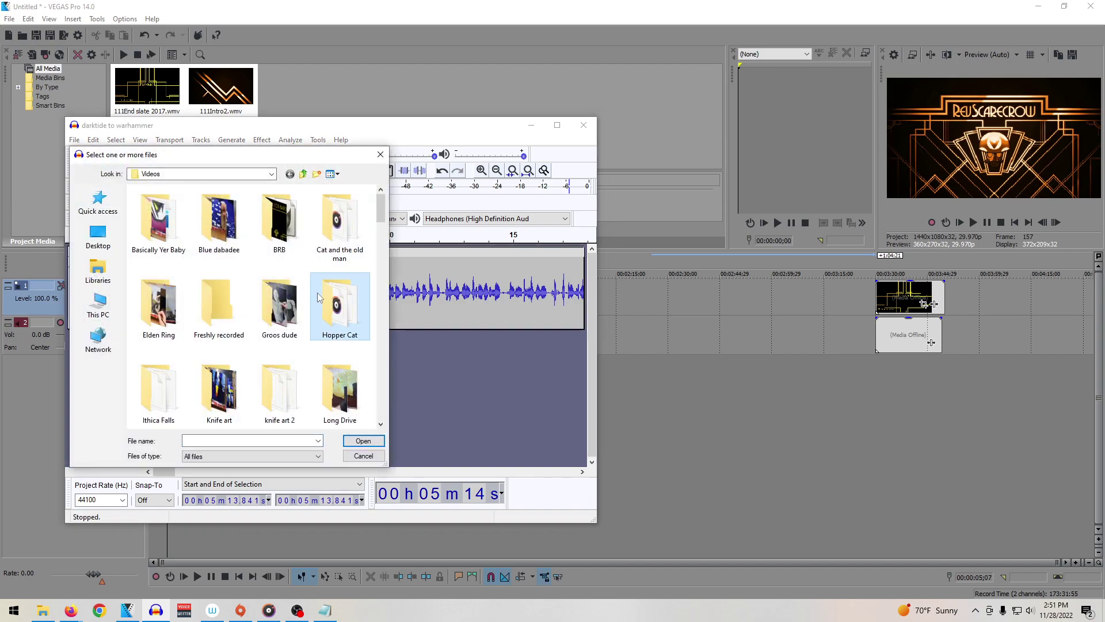
scroll(320, 298, down, 4)
scroll(345, 300, up, 1)
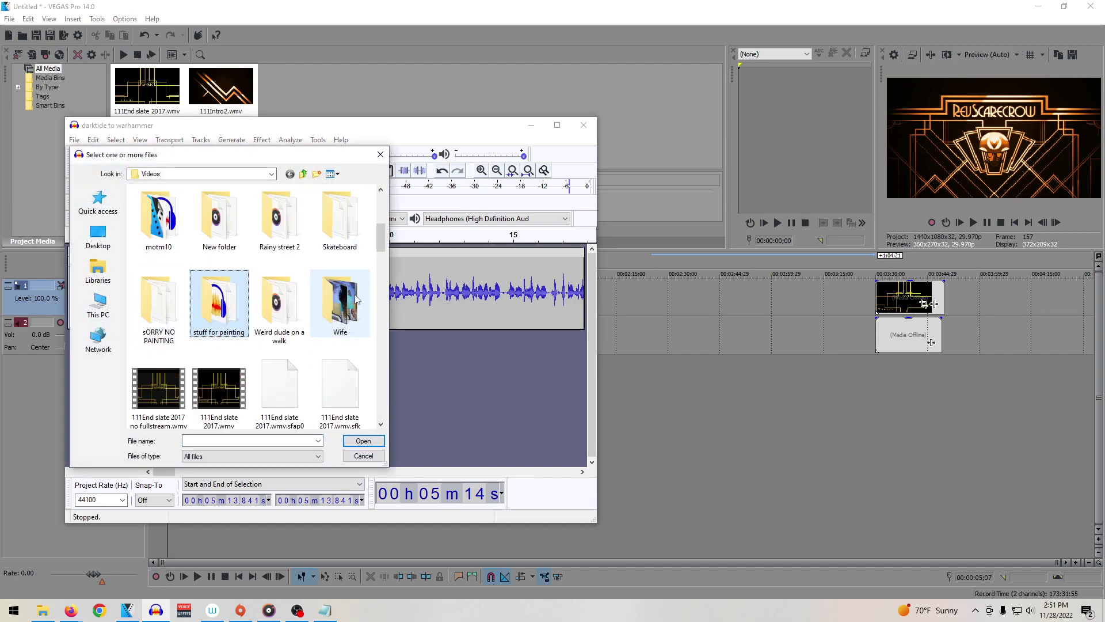
scroll(353, 299, down, 5)
click(279, 216)
click(178, 323)
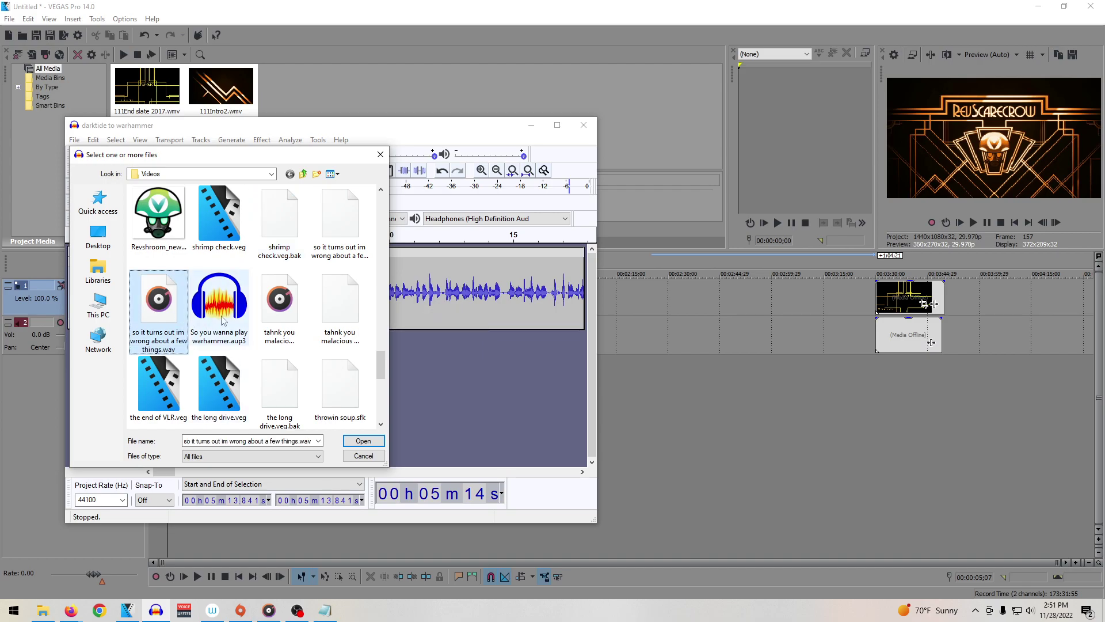
click(279, 302)
scroll(322, 326, up, 5)
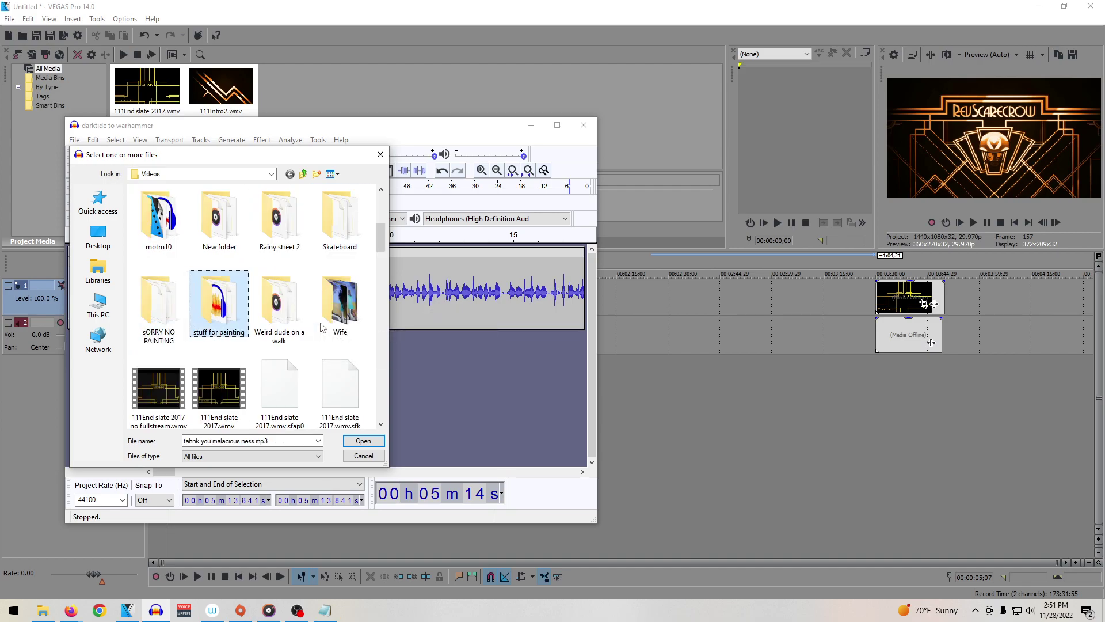
scroll(322, 328, down, 5)
key(Left)
key(Left)
key(Right)
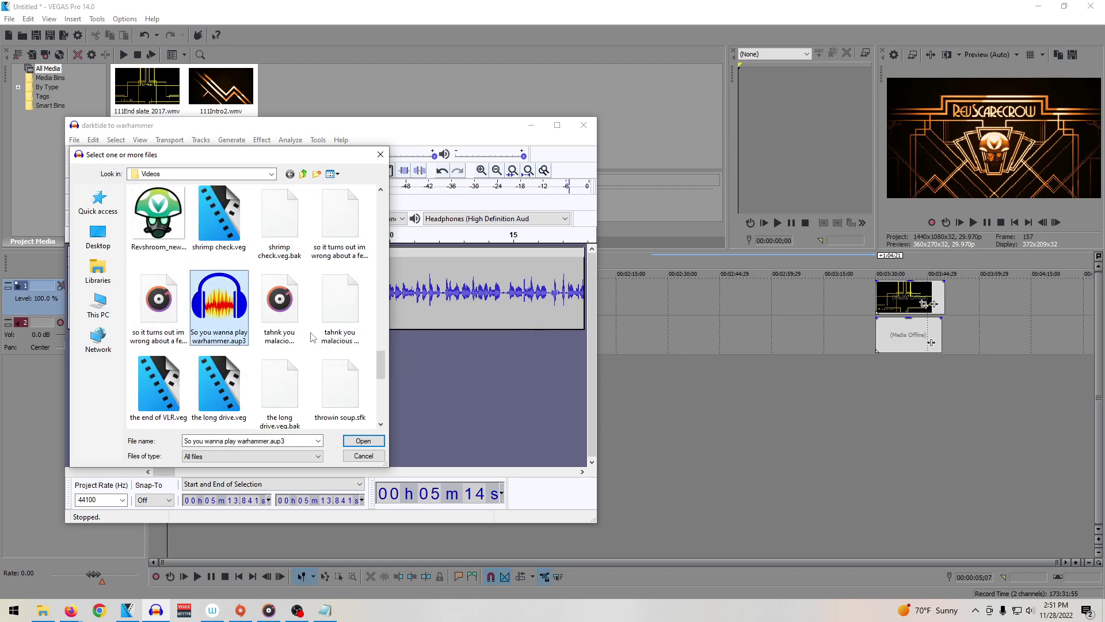
double_click(233, 307)
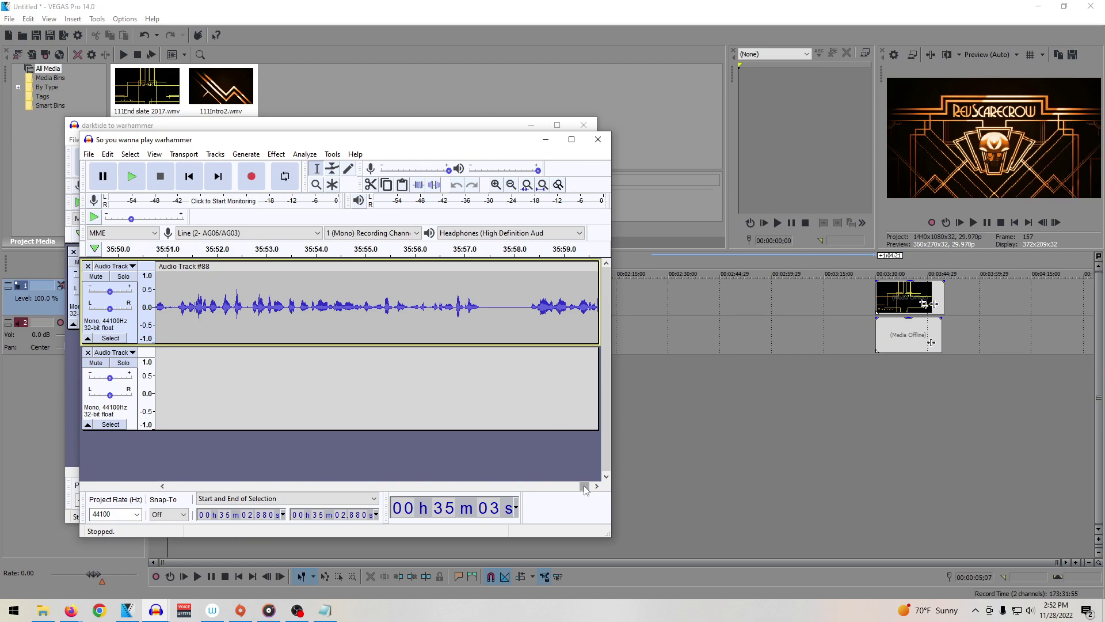
Step: Inspect the end of the Audio Track #88 clip, and close the So you wanna play warhammer project
drag(585, 488, 604, 465)
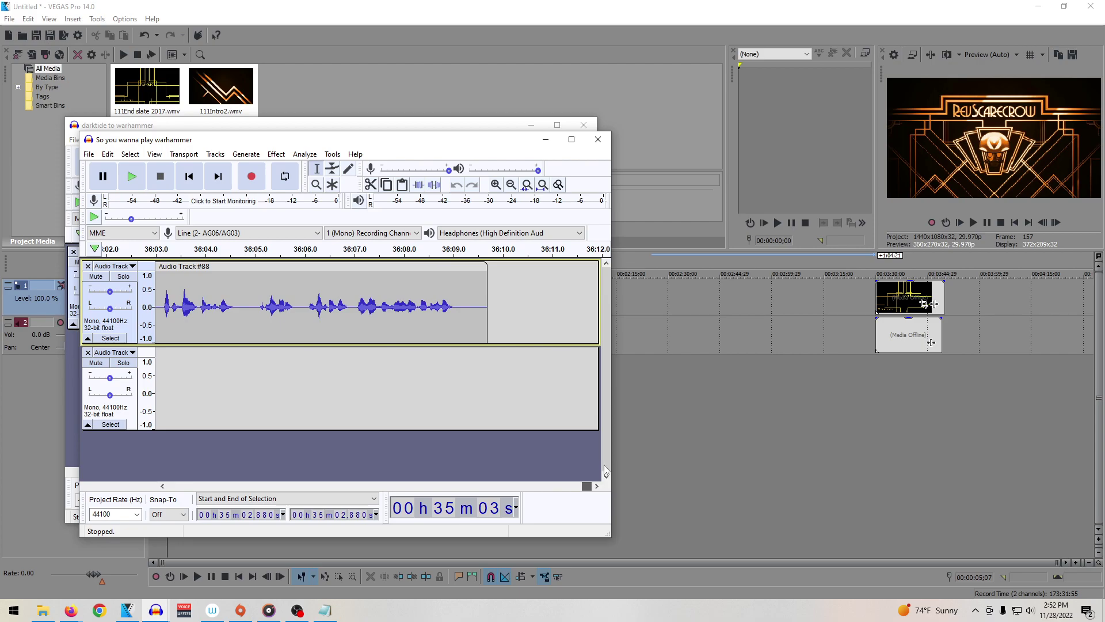
click(599, 148)
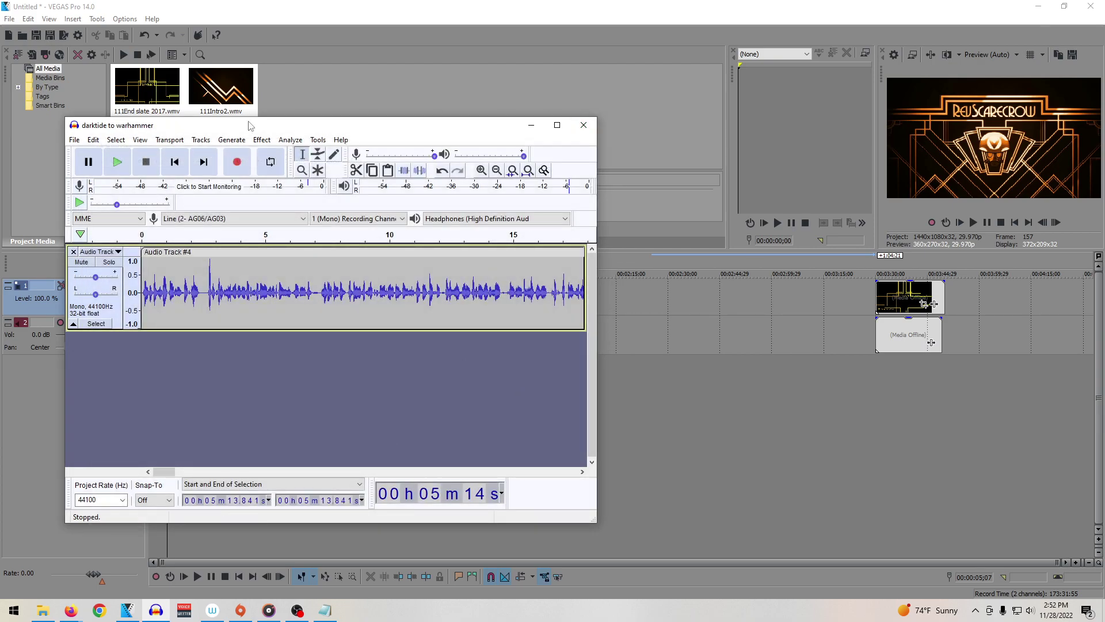
Step: Switch to VEGAS Pro and import darktide to warhammer.wav from the Videos folder into the project media
click(131, 9)
click(9, 18)
mouse_move(58, 138)
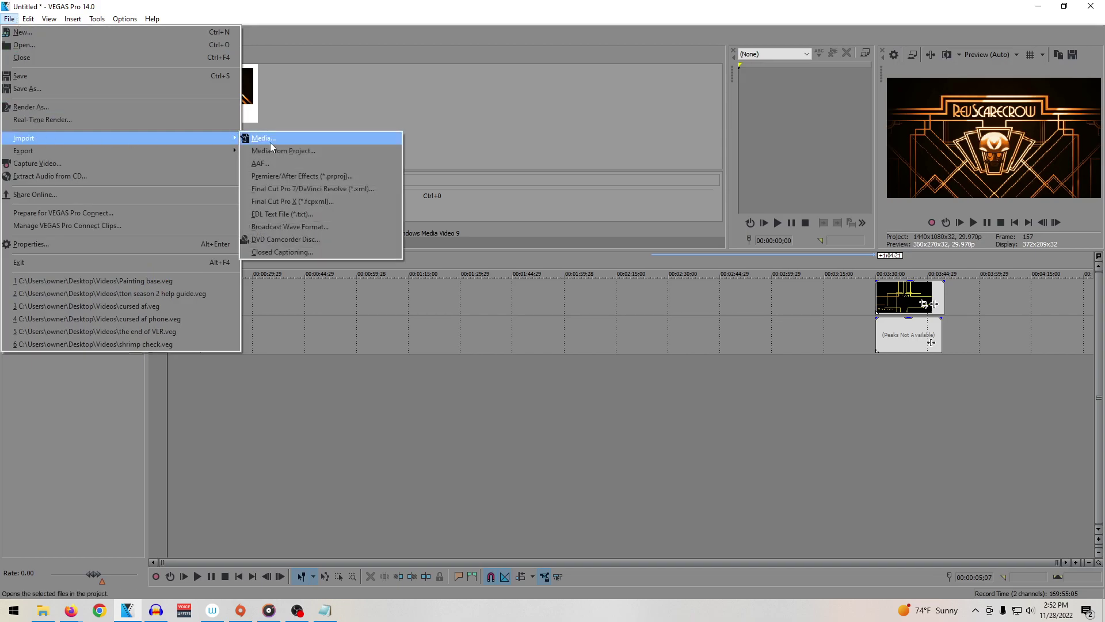
click(271, 143)
scroll(536, 191, down, 5)
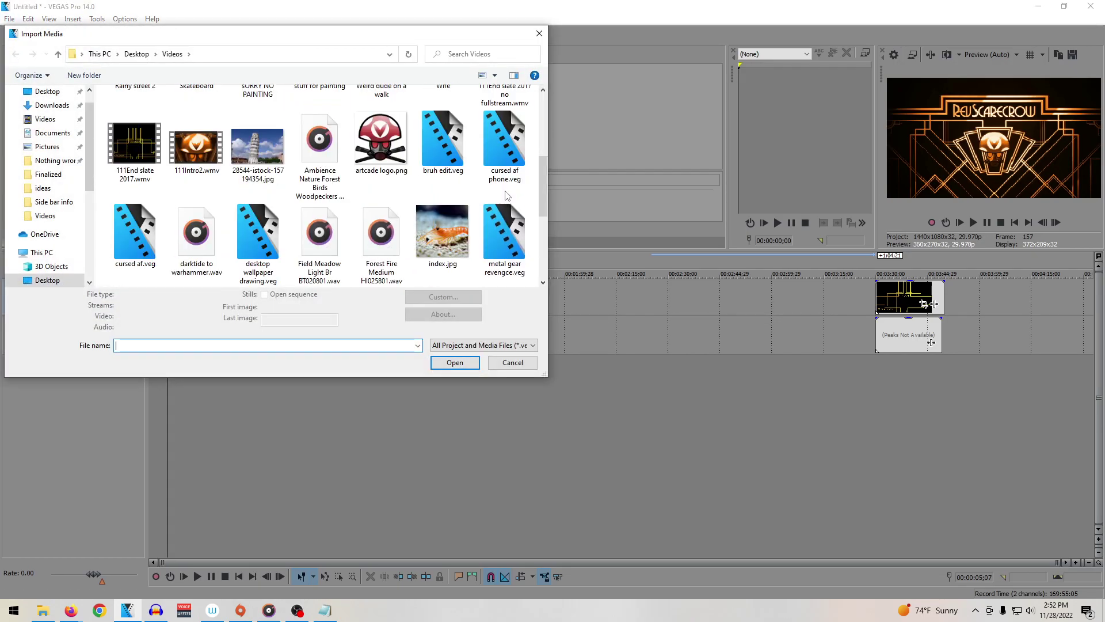
click(423, 150)
click(224, 228)
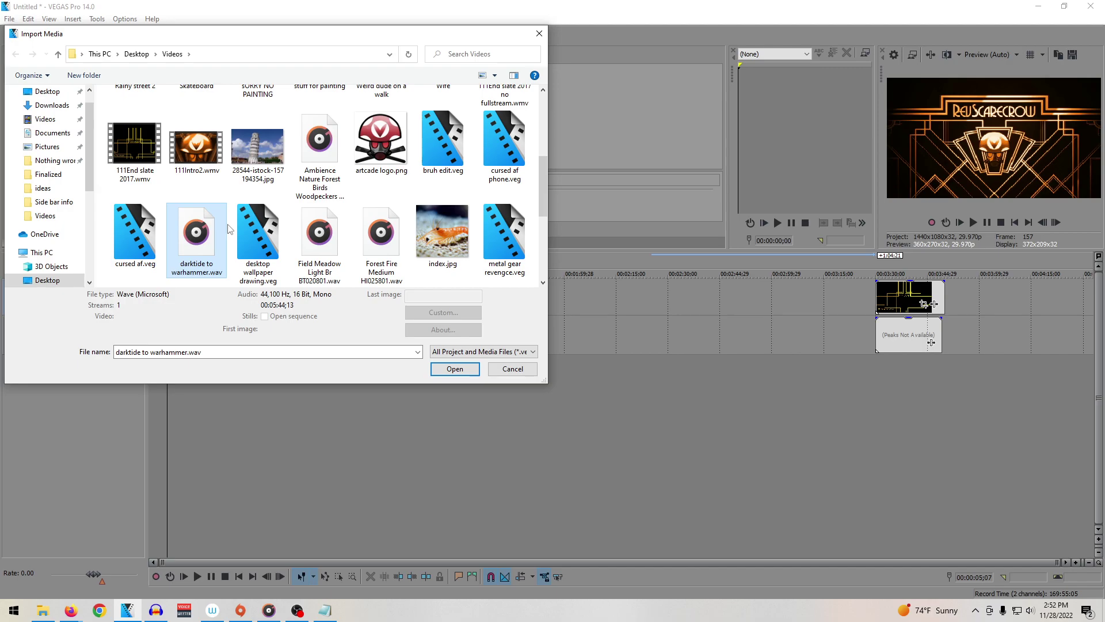
click(474, 368)
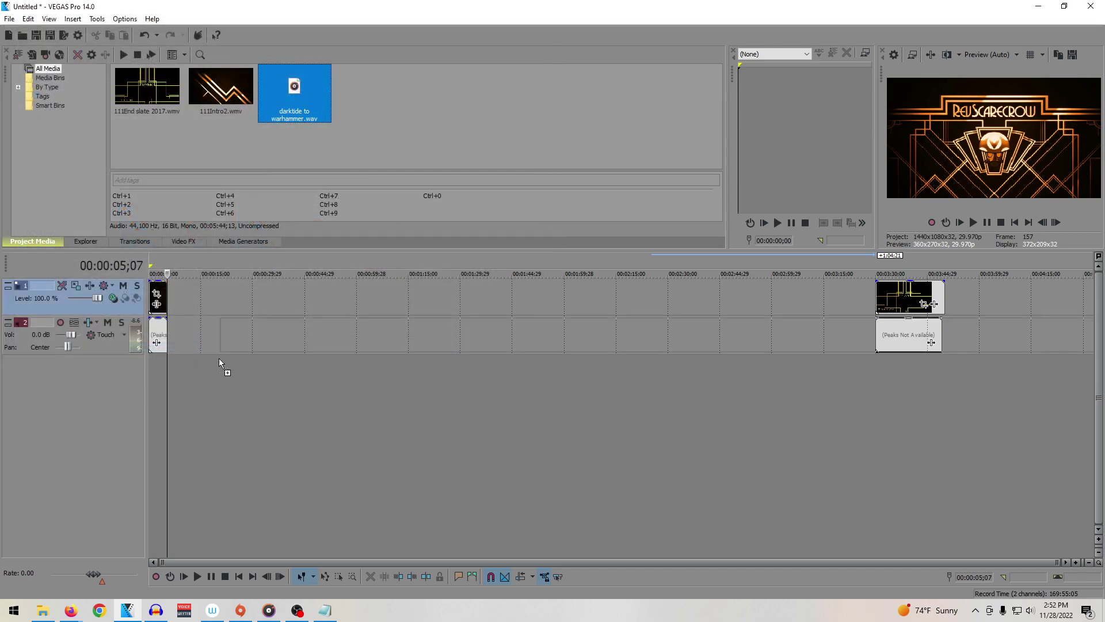
Step: Place darktide to warhammer.wav on a new audio track below the existing ones, starting at the intro's end at 00:00:05;07
drag(158, 383, 170, 383)
scroll(730, 311, down, 2)
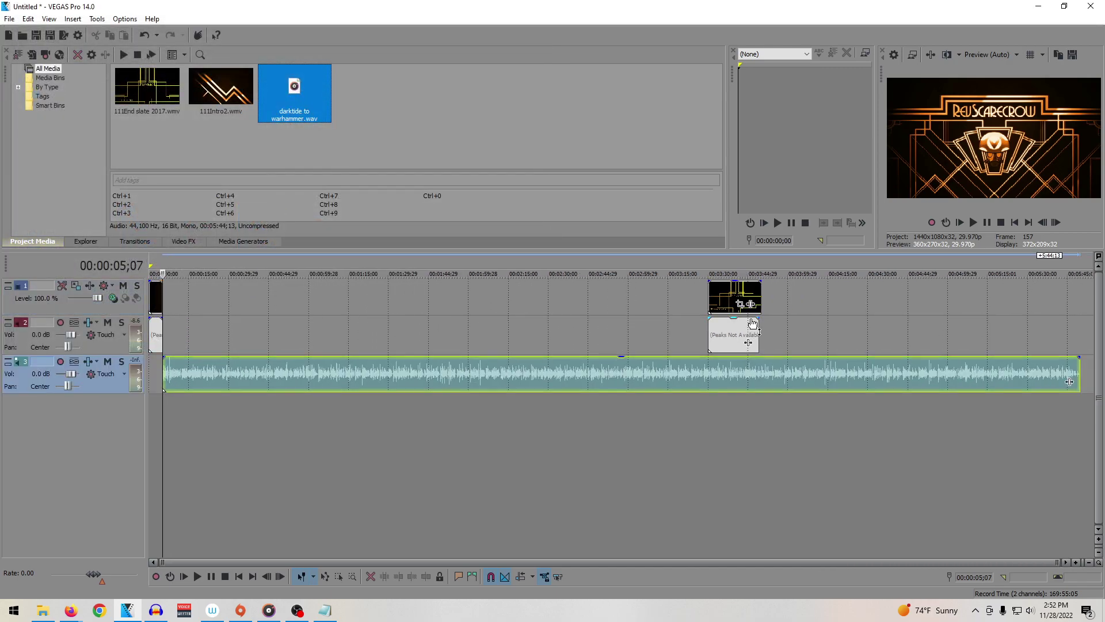
Step: Move the end slate clip so it finishes with the narration audio, and play the project from its start
drag(729, 311, 1049, 322)
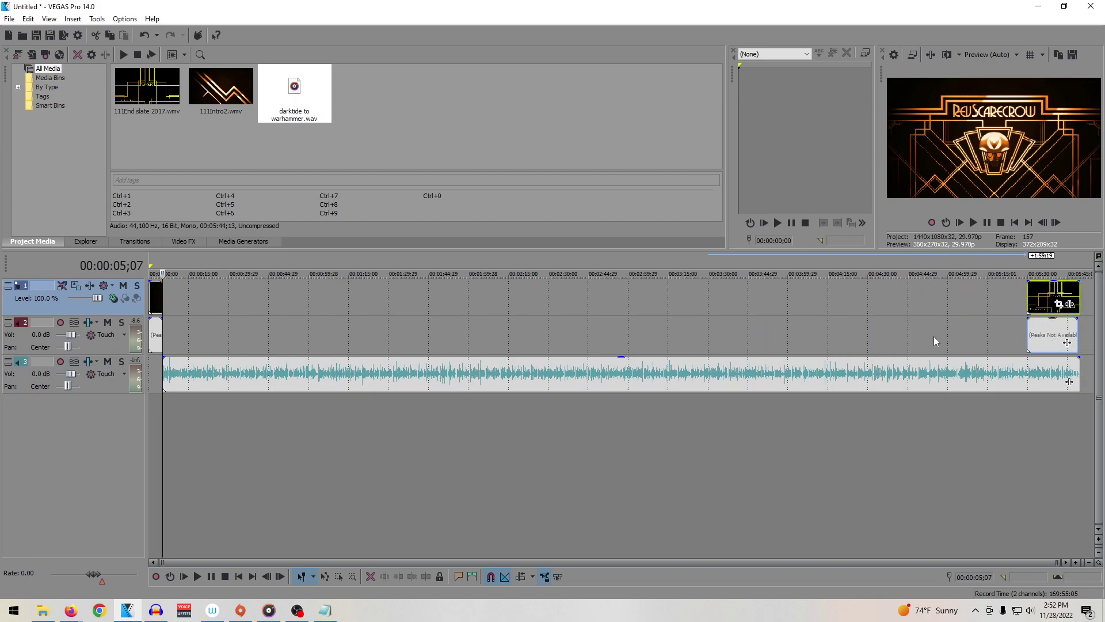
click(154, 385)
key(space)
scroll(372, 451, up, 10)
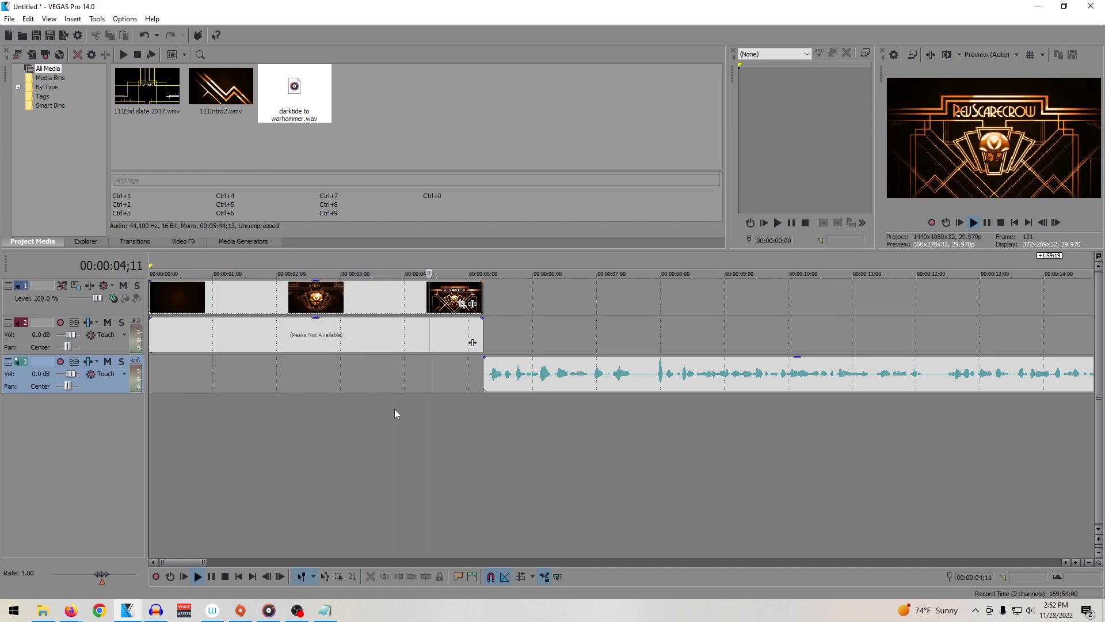
scroll(393, 412, down, 8)
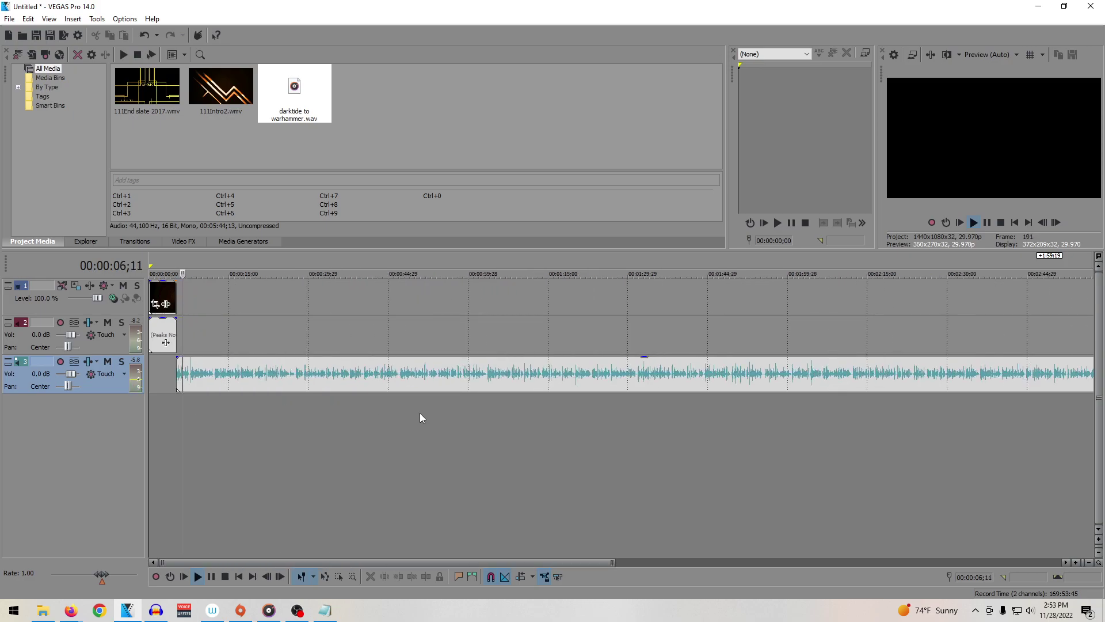
scroll(434, 413, up, 4)
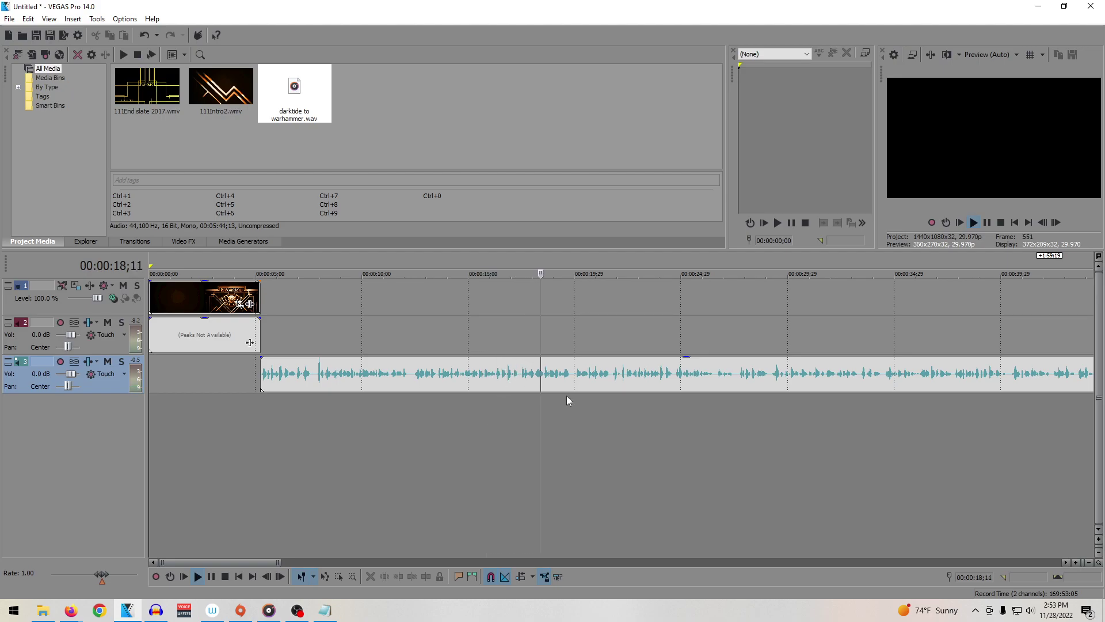
key(space)
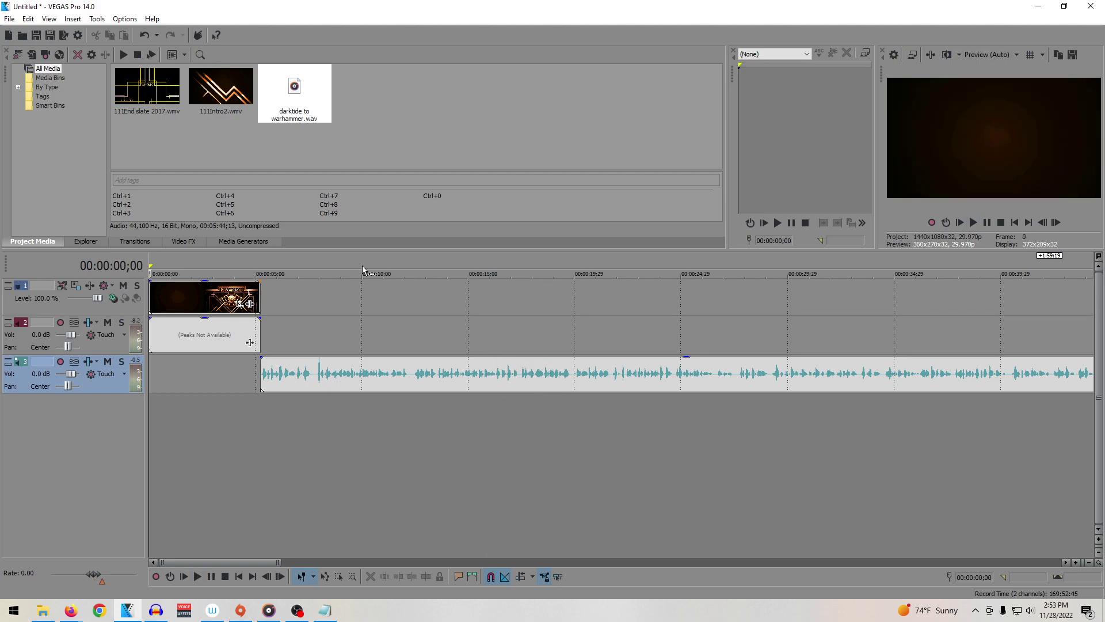
click(9, 18)
mouse_move(86, 139)
click(295, 140)
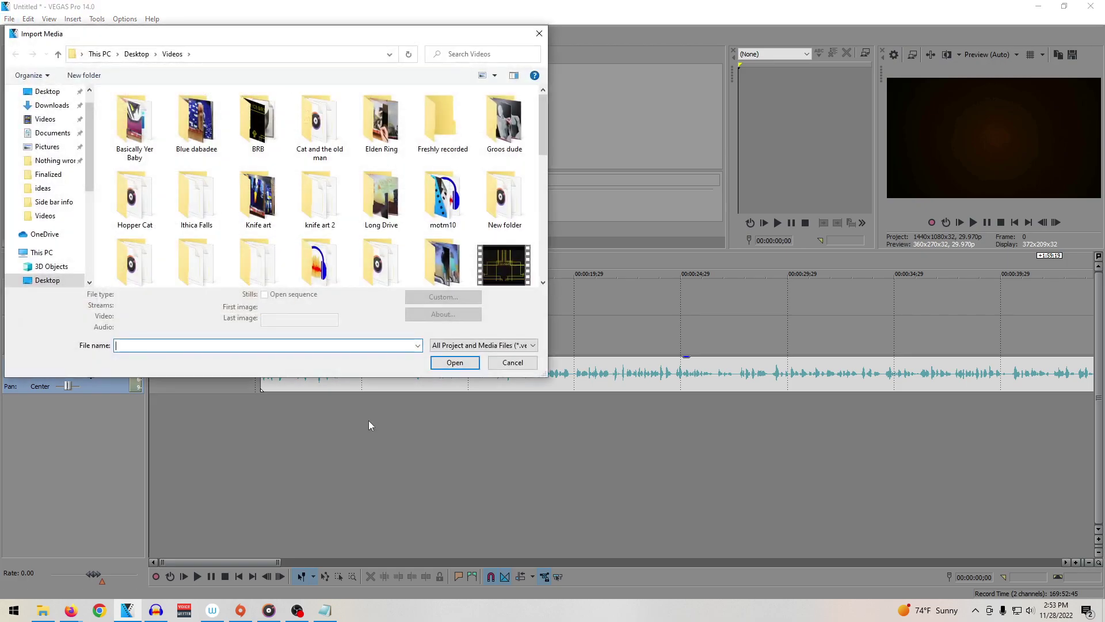
scroll(58, 183, up, 2)
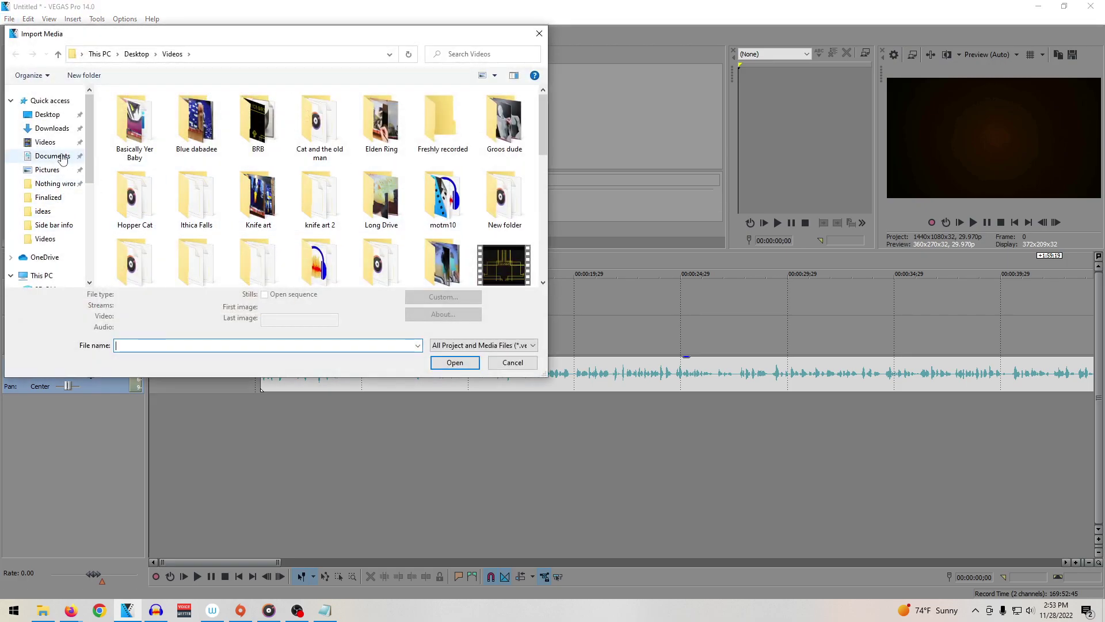
click(52, 143)
scroll(420, 202, down, 2)
scroll(420, 202, down, 5)
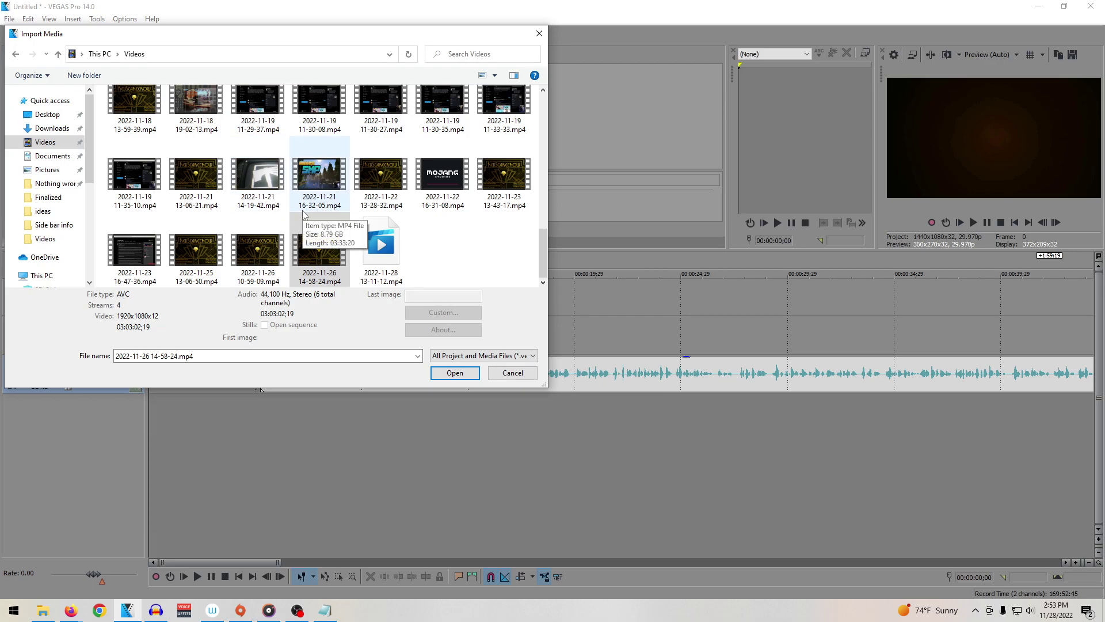
click(245, 186)
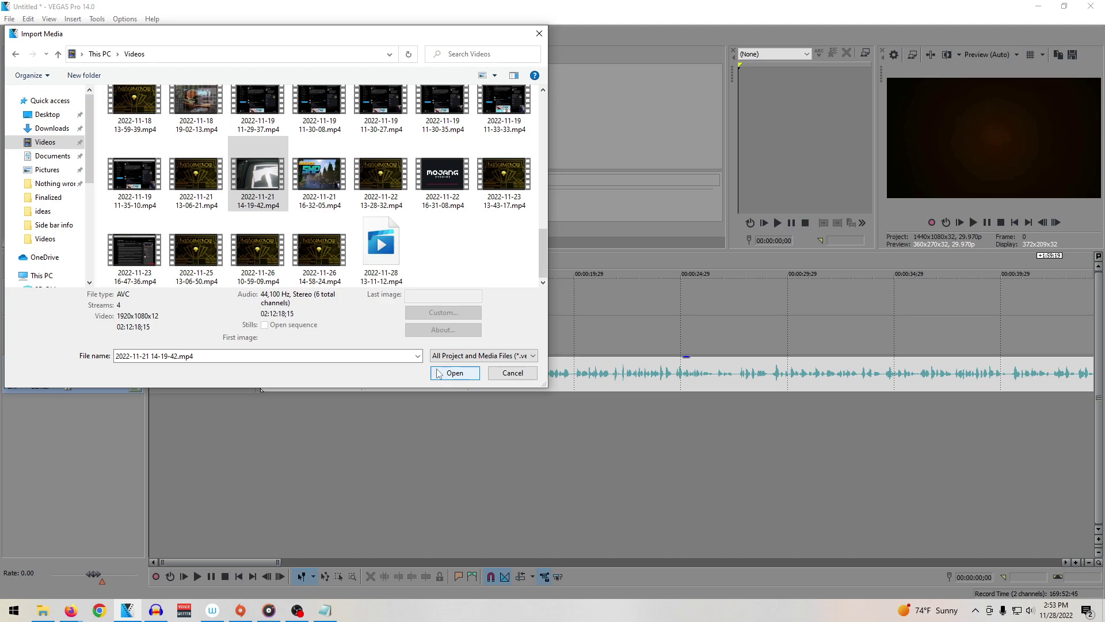
click(454, 373)
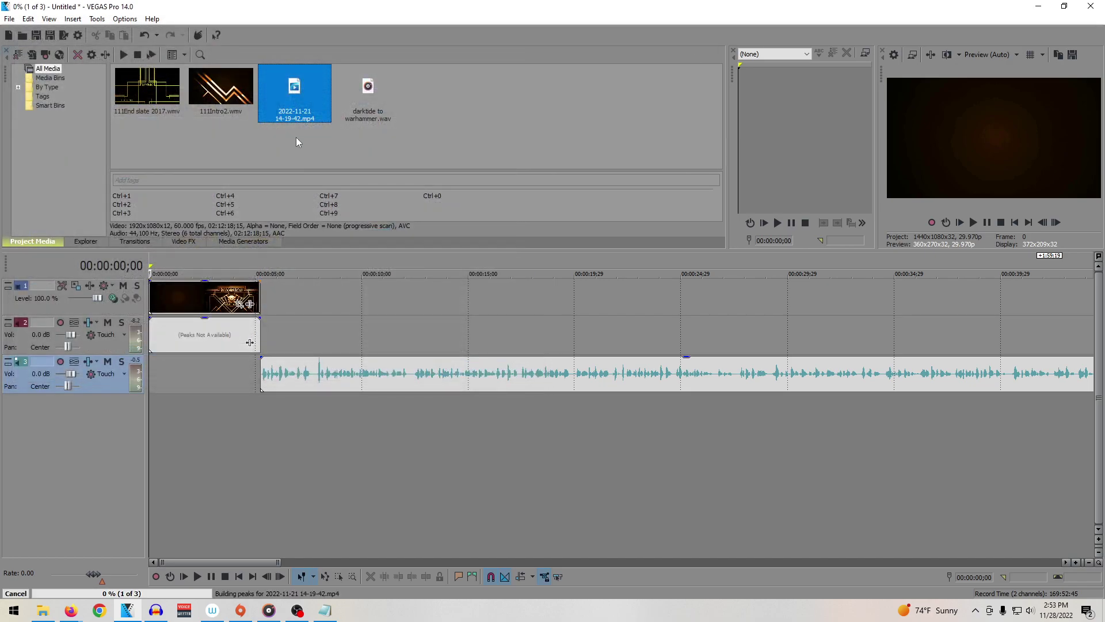
Step: Place the gameplay recording after the end slate, move its first audio stream onto a new track and delete that track
scroll(592, 362, down, 10)
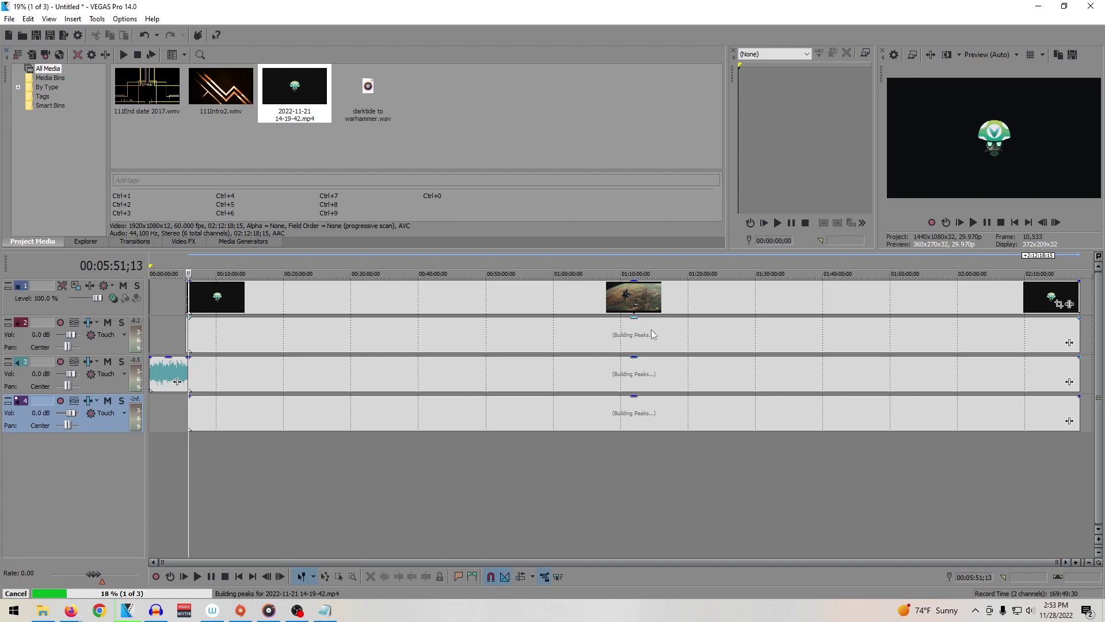
click(575, 336)
drag(633, 336, 630, 478)
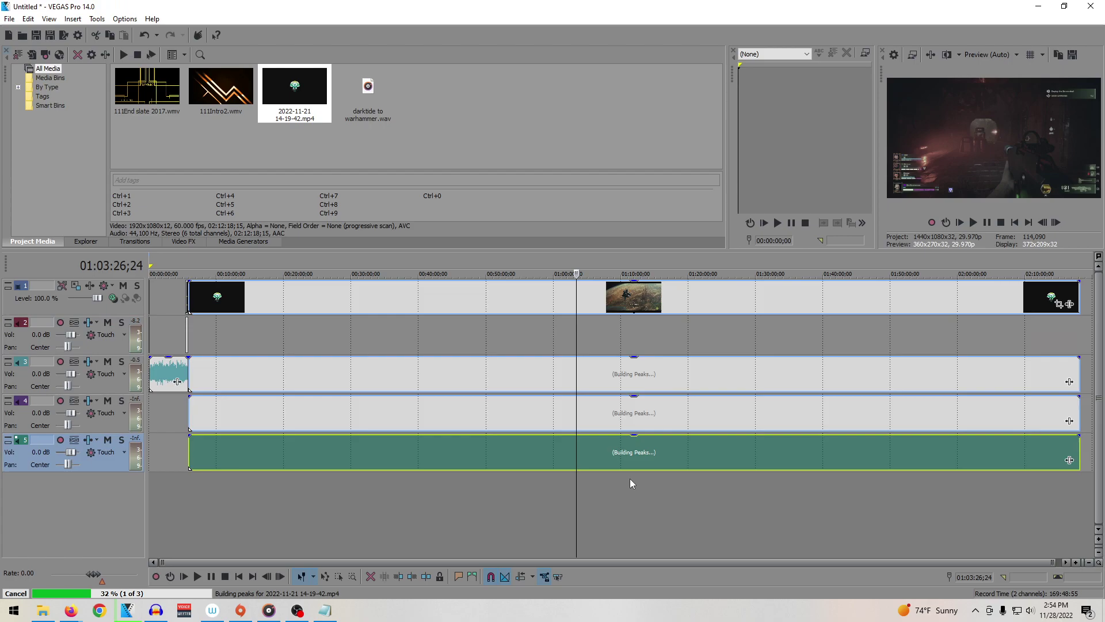
right_click(120, 469)
click(178, 262)
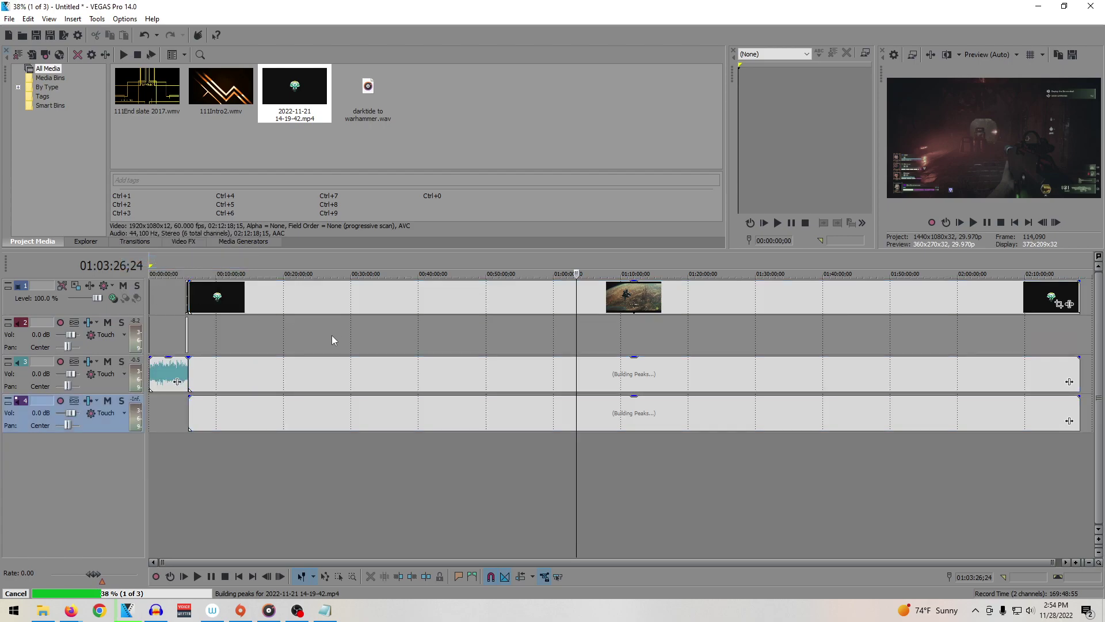
Step: Skim the gameplay recording by previewing frames at many points along its length
click(299, 348)
click(360, 345)
click(441, 337)
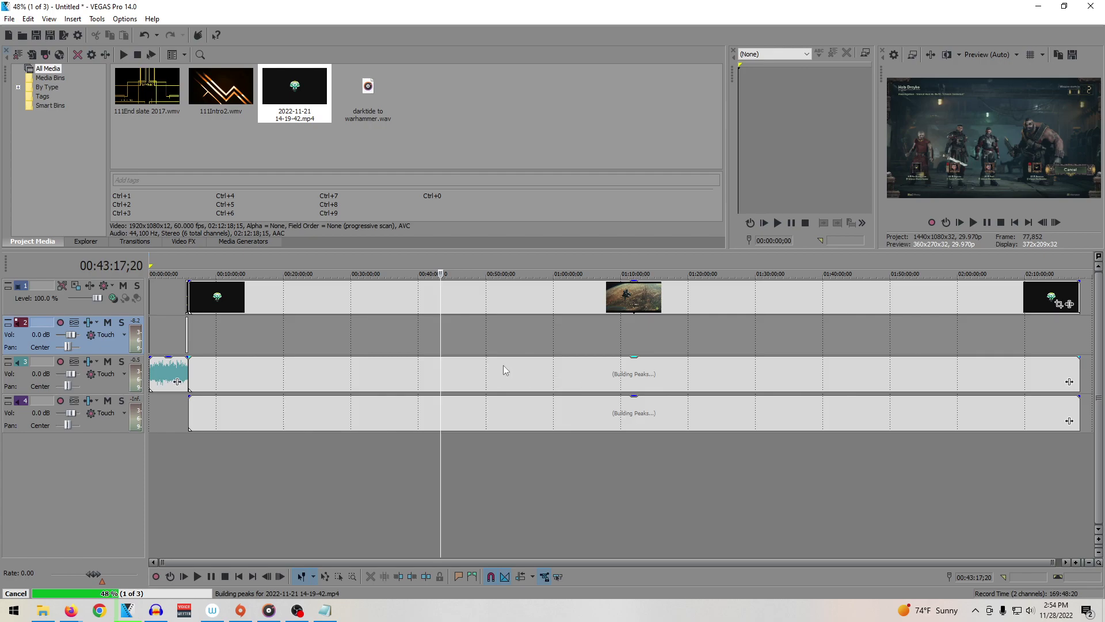
click(567, 350)
click(616, 363)
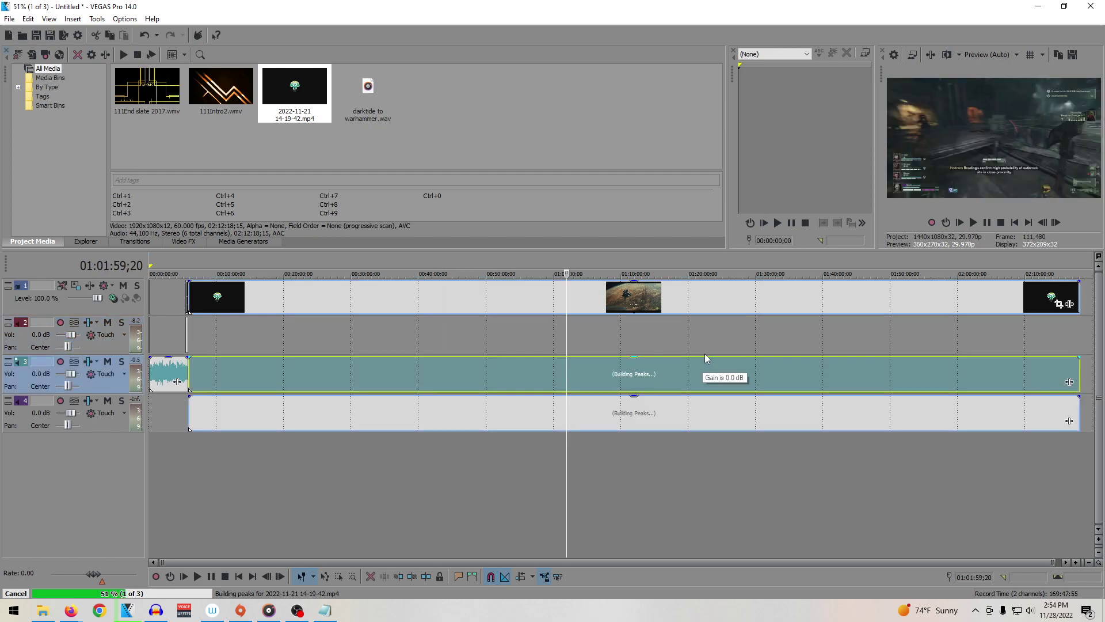
click(719, 339)
click(830, 334)
click(931, 335)
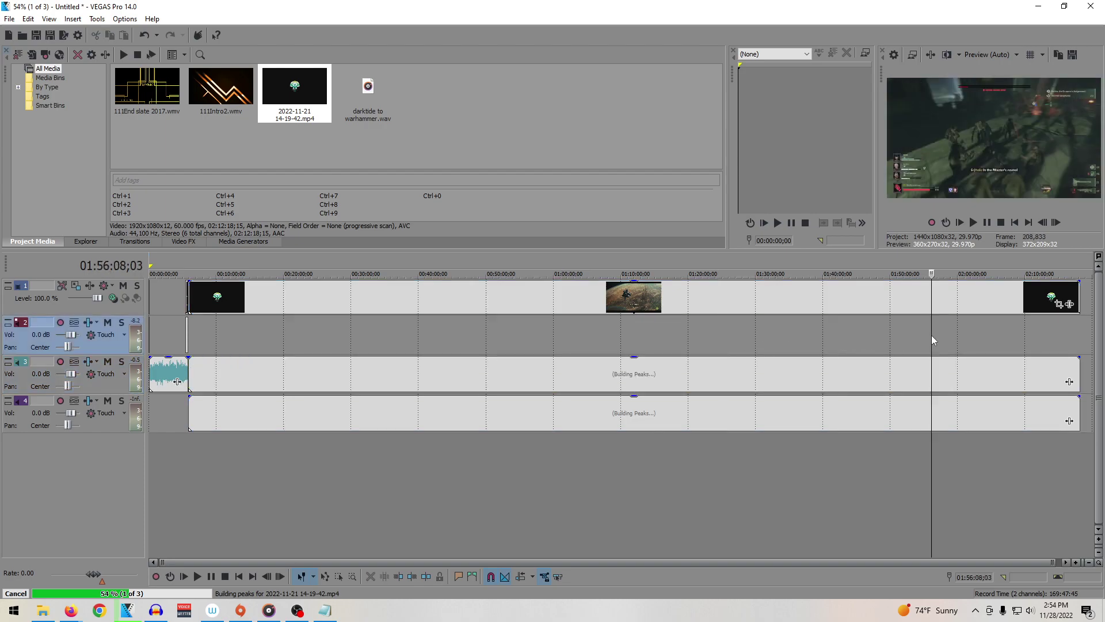
click(983, 337)
click(1019, 338)
click(654, 342)
click(519, 343)
click(430, 338)
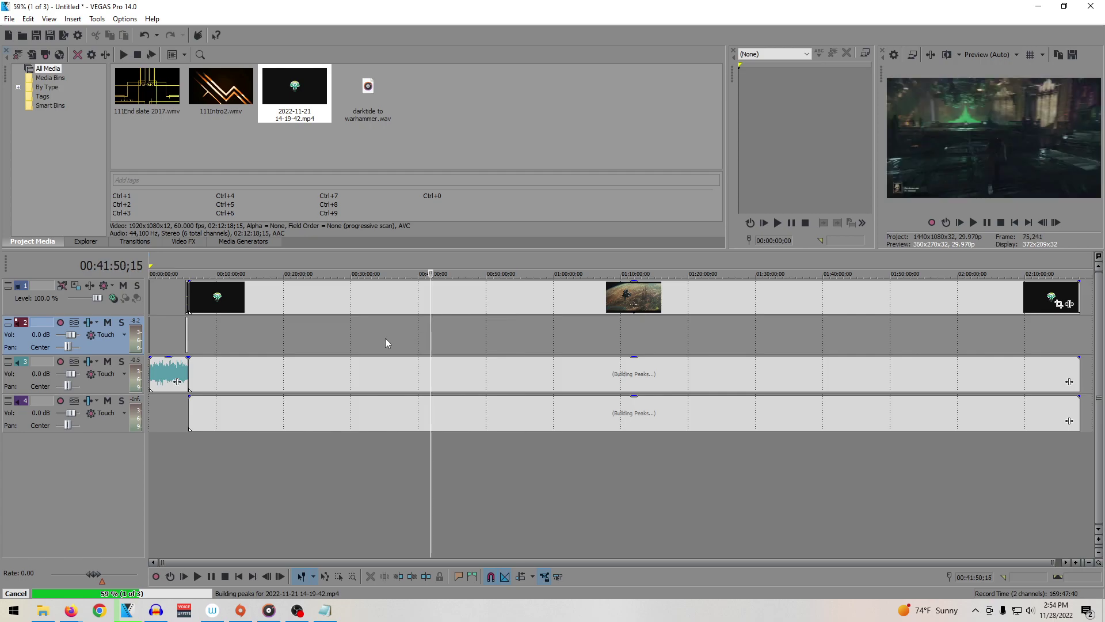
click(350, 340)
Step: Play the gameplay footage from 00:47:28;22 and return to an overview of the whole timeline
click(468, 340)
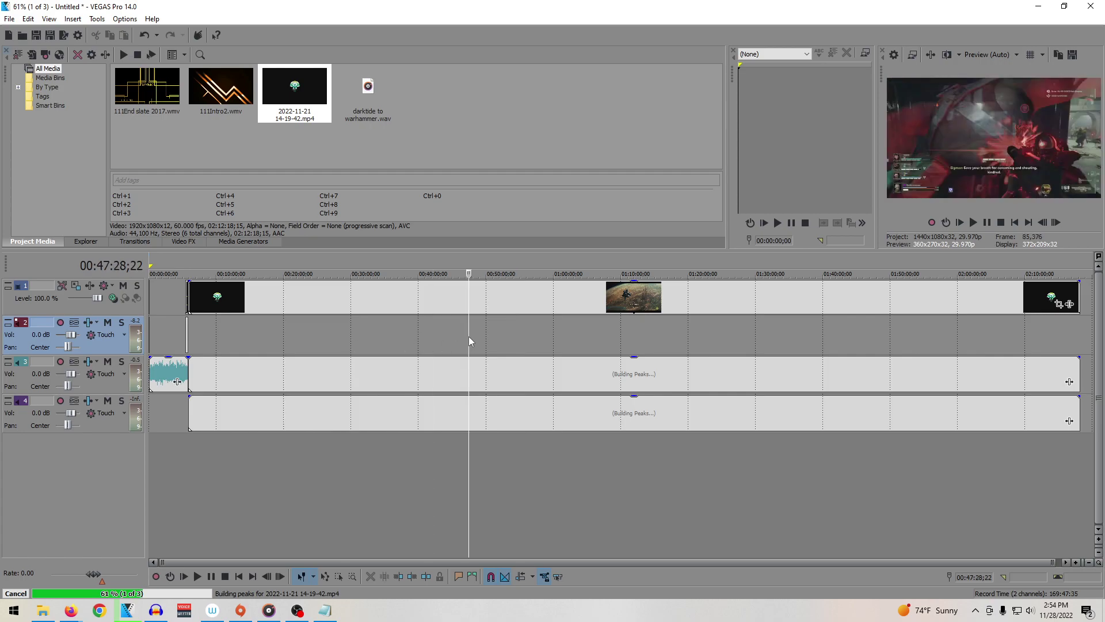
key(space)
scroll(378, 372, up, 4)
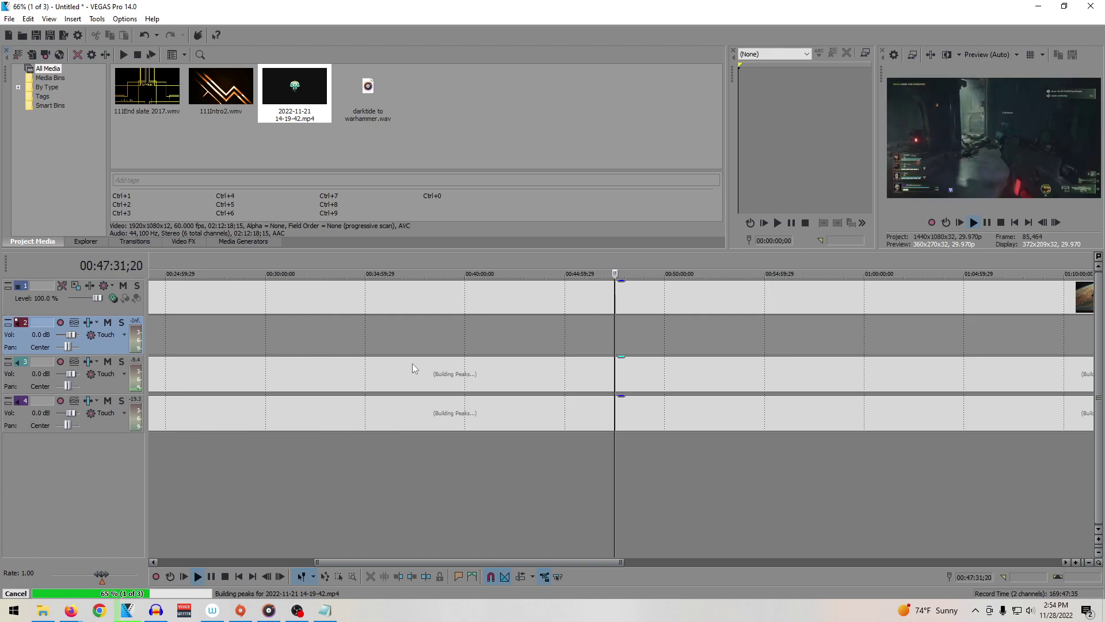
key(space)
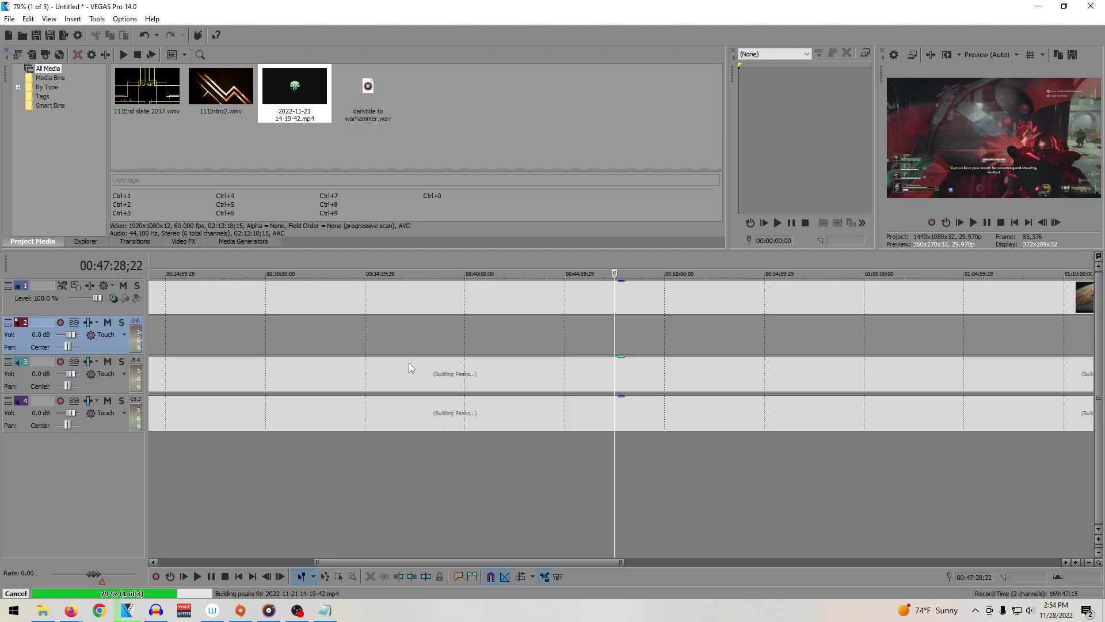
double_click(620, 563)
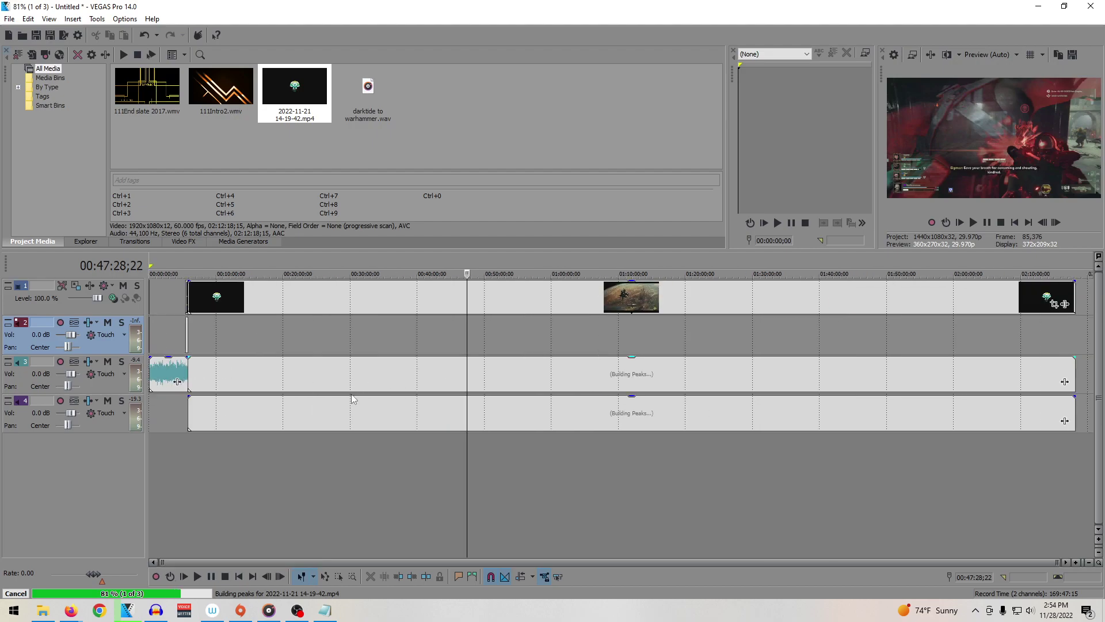
Step: Listen to the opening of the narration and place an unnamed marker at 00:00:27;16
click(153, 423)
scroll(340, 431, up, 10)
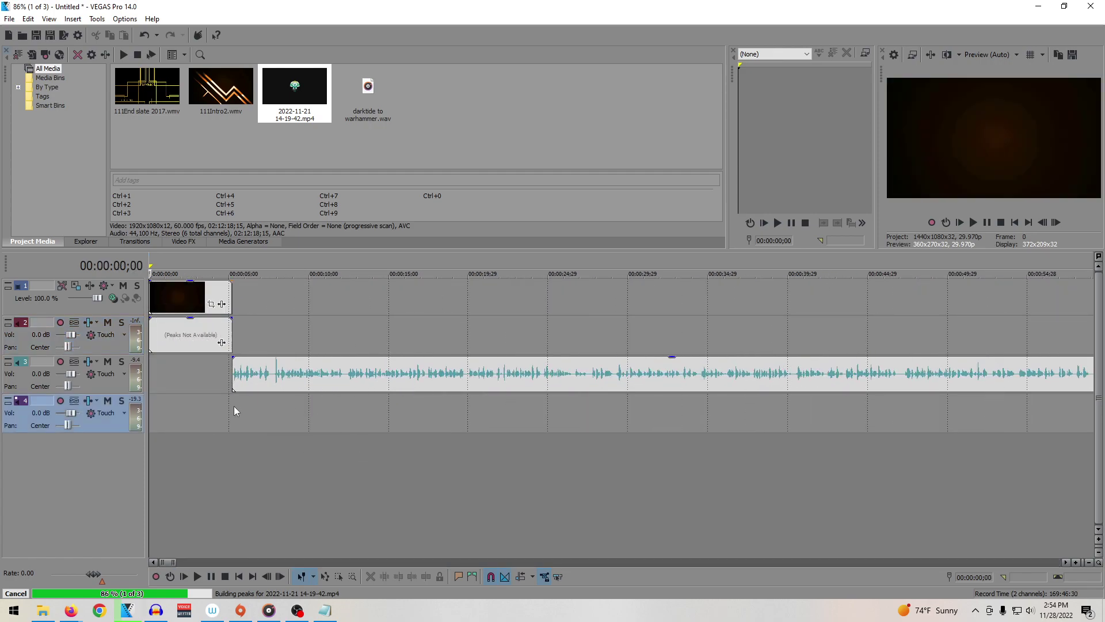
click(315, 405)
click(347, 406)
key(space)
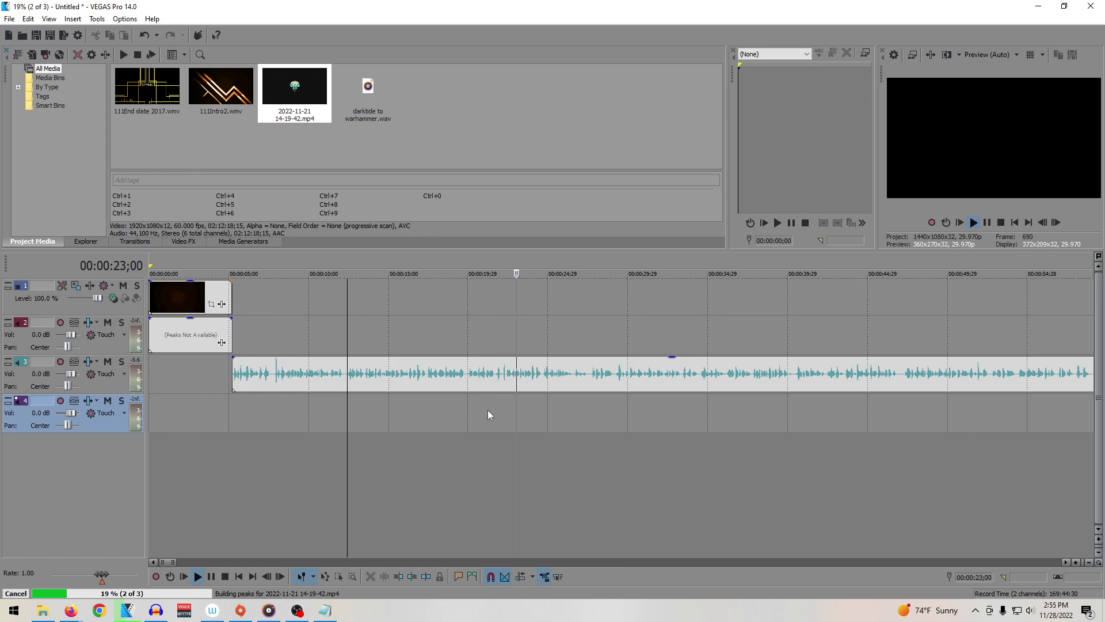
click(588, 376)
key(m)
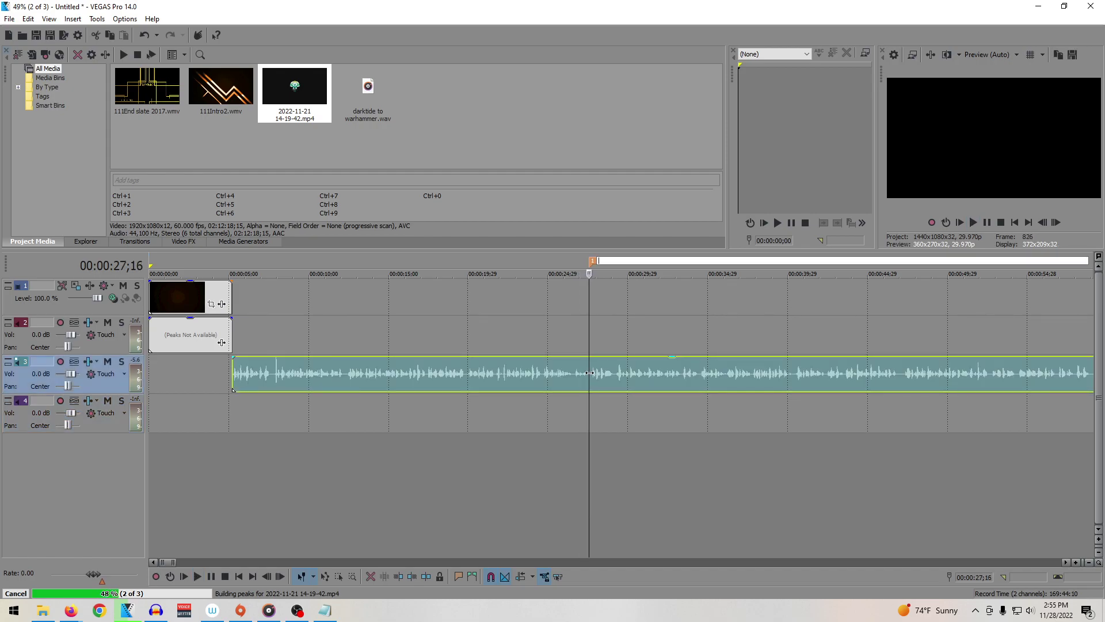
click(548, 403)
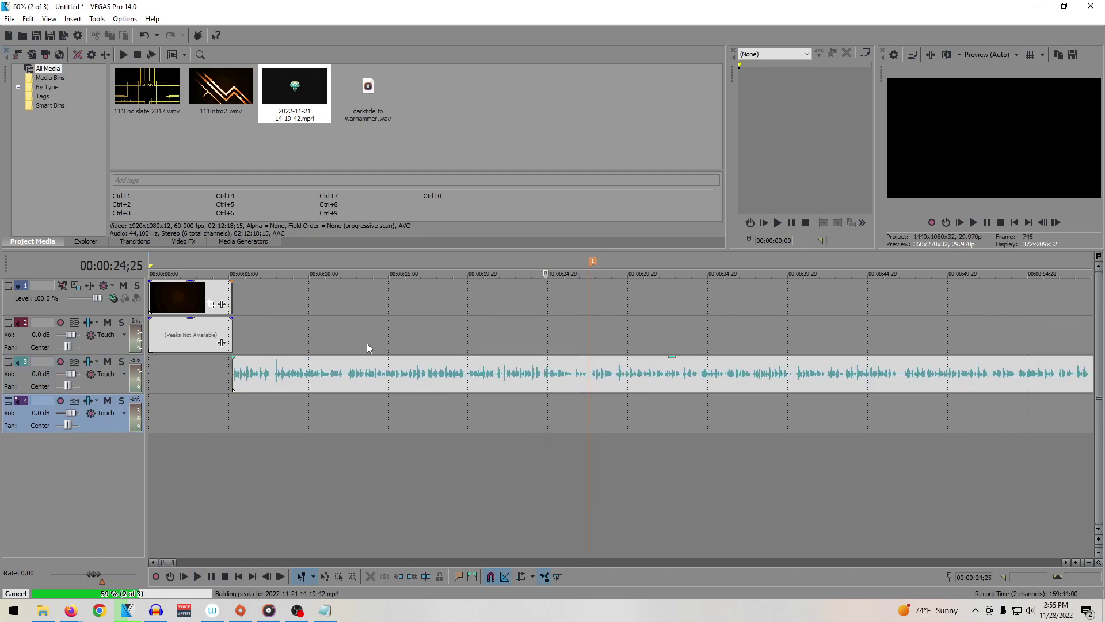
Step: Add a marker named "Darktide b roll" at the end of the intro clip, 00:00:05;07
click(232, 304)
text(mDarkt)
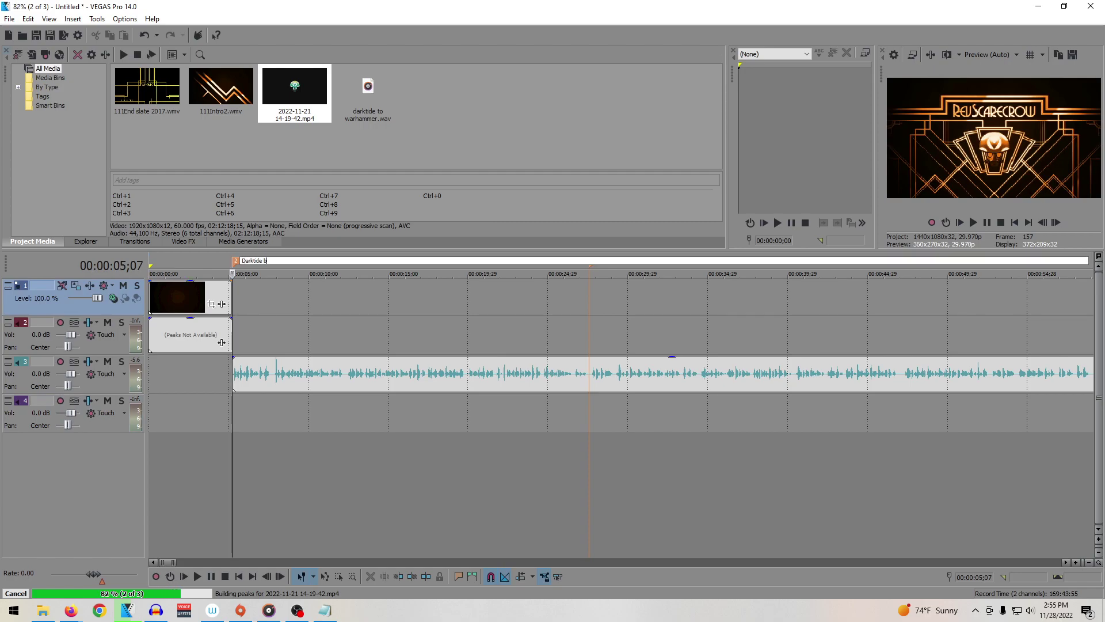
text(ide b roll)
key(Return)
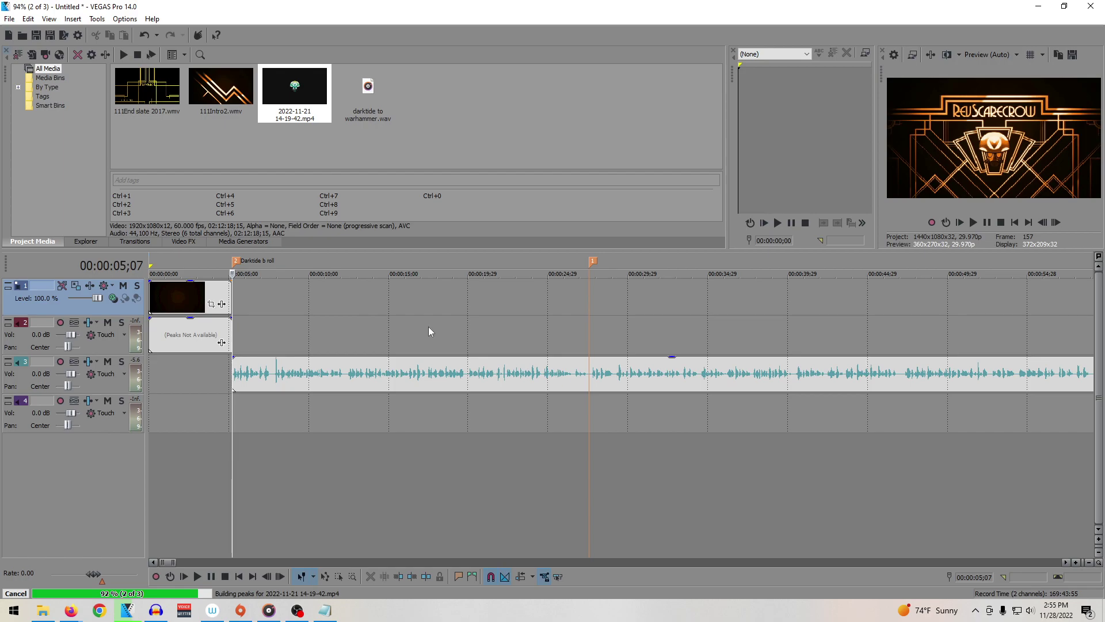
Step: Check the narration around the unnamed marker and rename that marker "Explaini ng 30k"
click(583, 311)
click(590, 292)
key(space)
key(space)
right_click(595, 263)
click(606, 281)
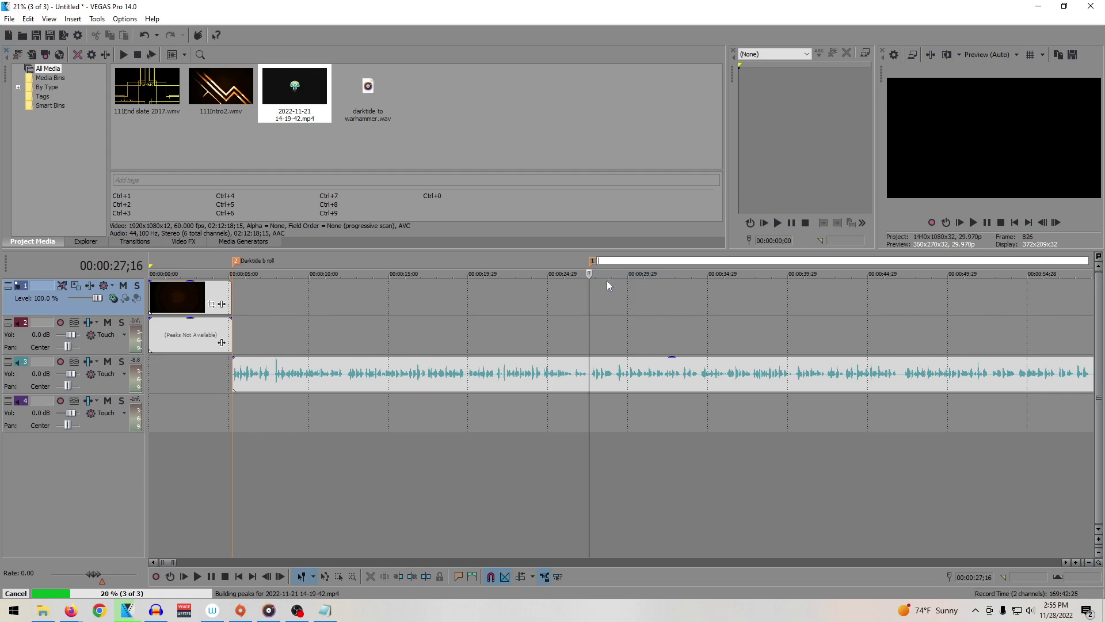
text(Explaini ng 30k)
key(Return)
Step: Listen to the narration after the "Explaini ng 30k" marker and add a marker named "explaining nurgle" at 00:00:40;11
click(643, 315)
key(space)
click(843, 321)
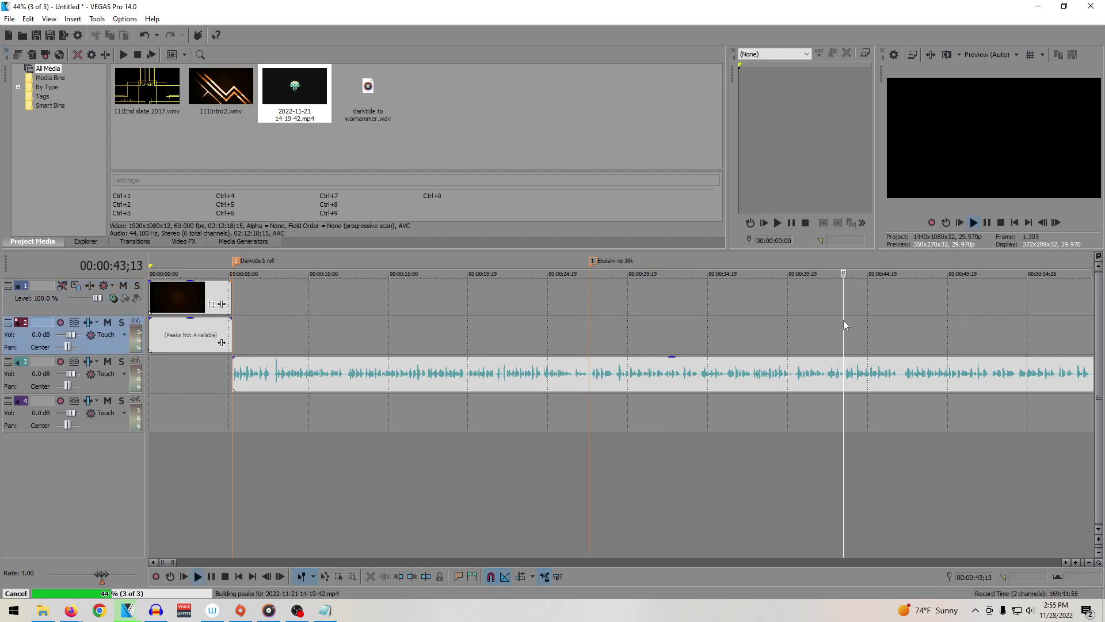
click(1066, 560)
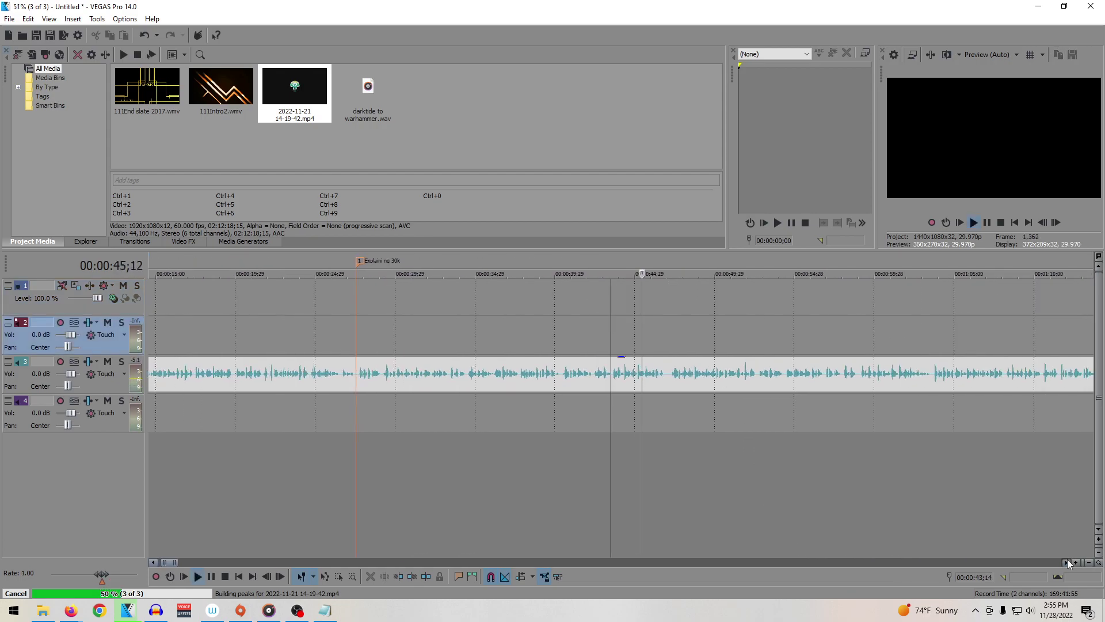
key(space)
click(466, 320)
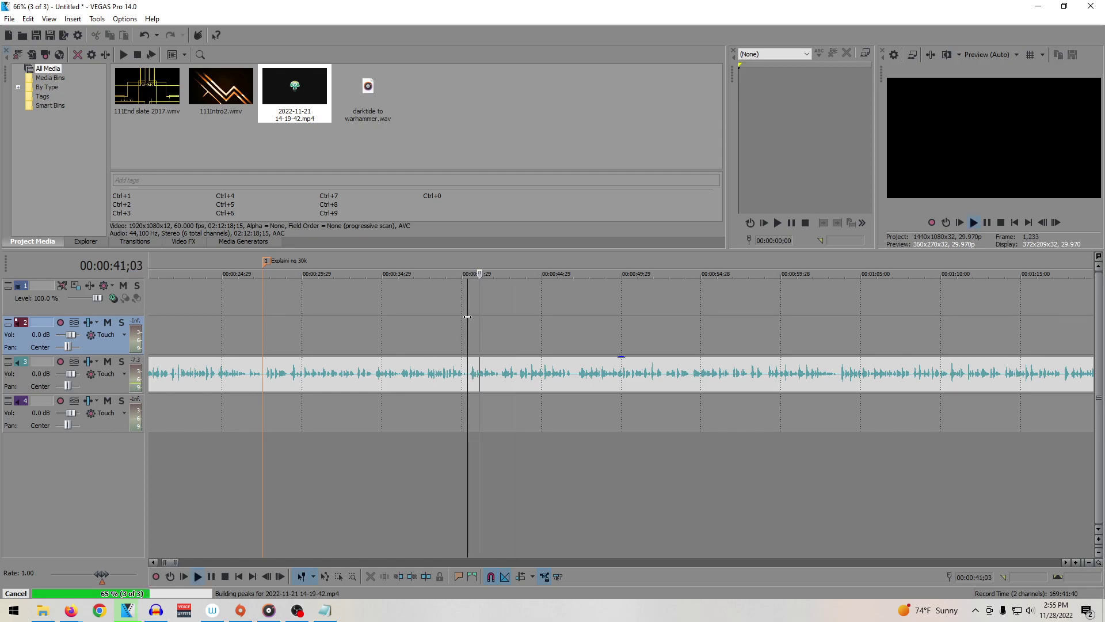
right_click(466, 266)
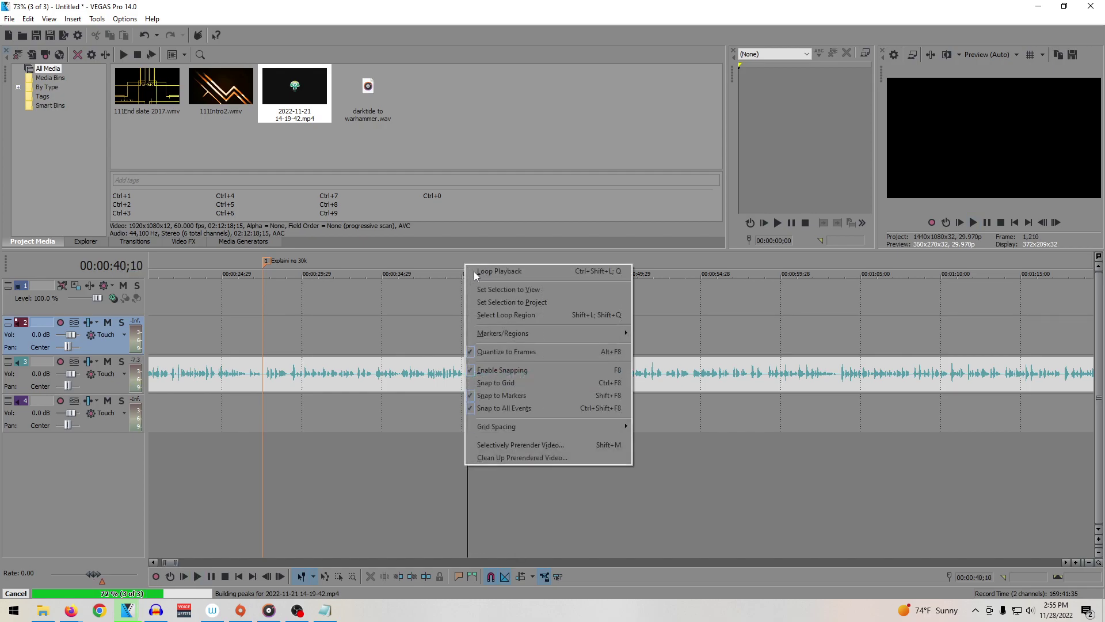
click(420, 295)
click(466, 309)
text(mexp)
text(laining nr)
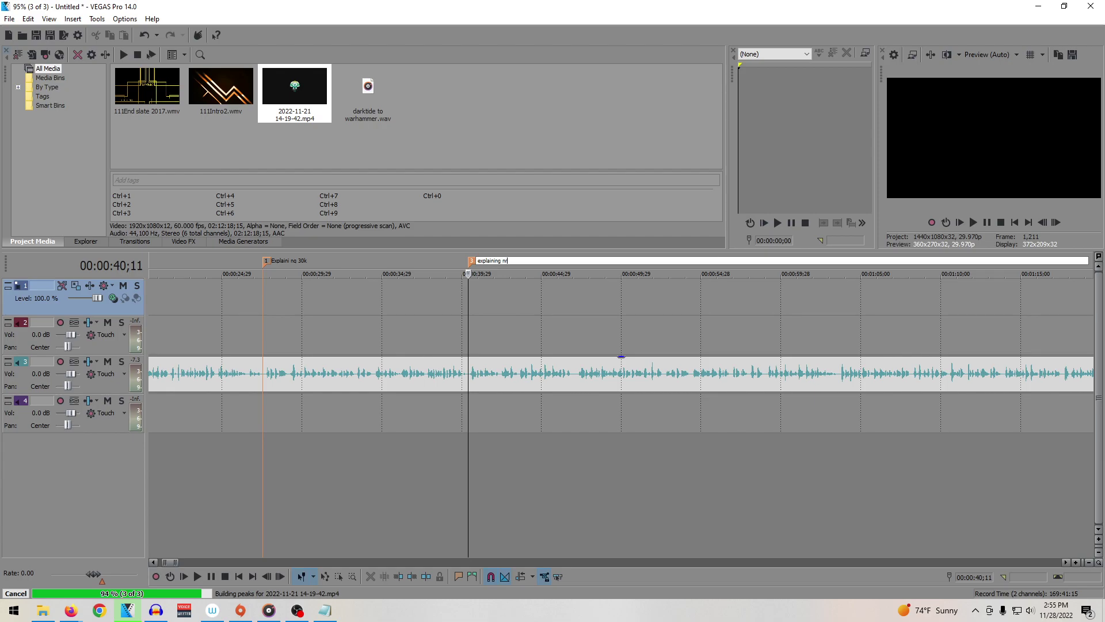
text(urgle)
key(Return)
Step: Listen to the narration after the "explaining nurgle" marker and add a marker named "minis on the website" at 00:01:03;20
key(space)
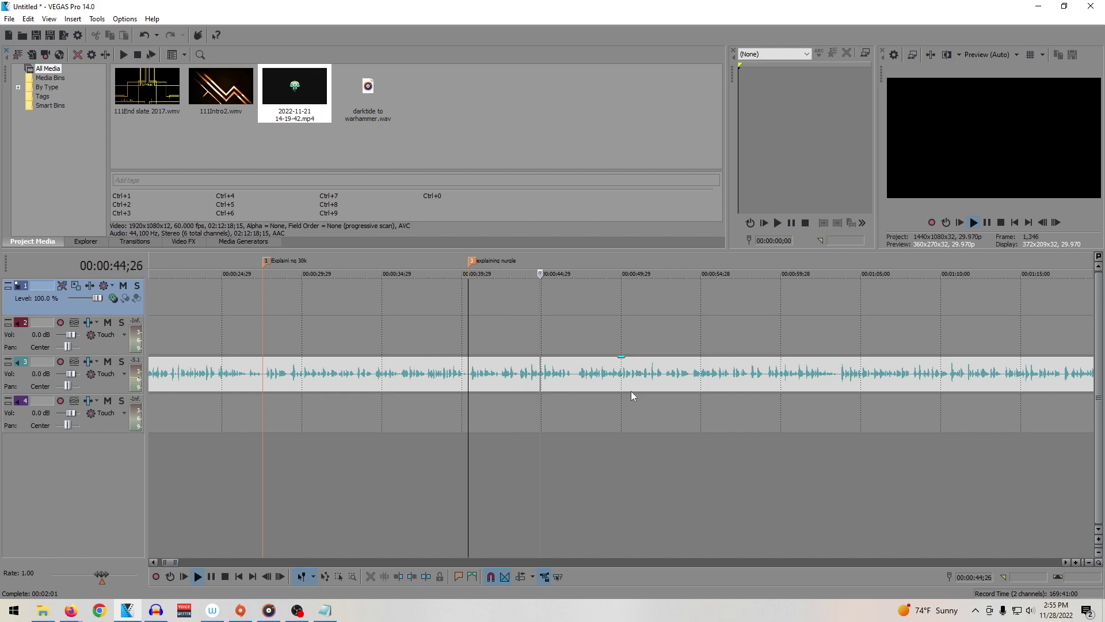
click(682, 409)
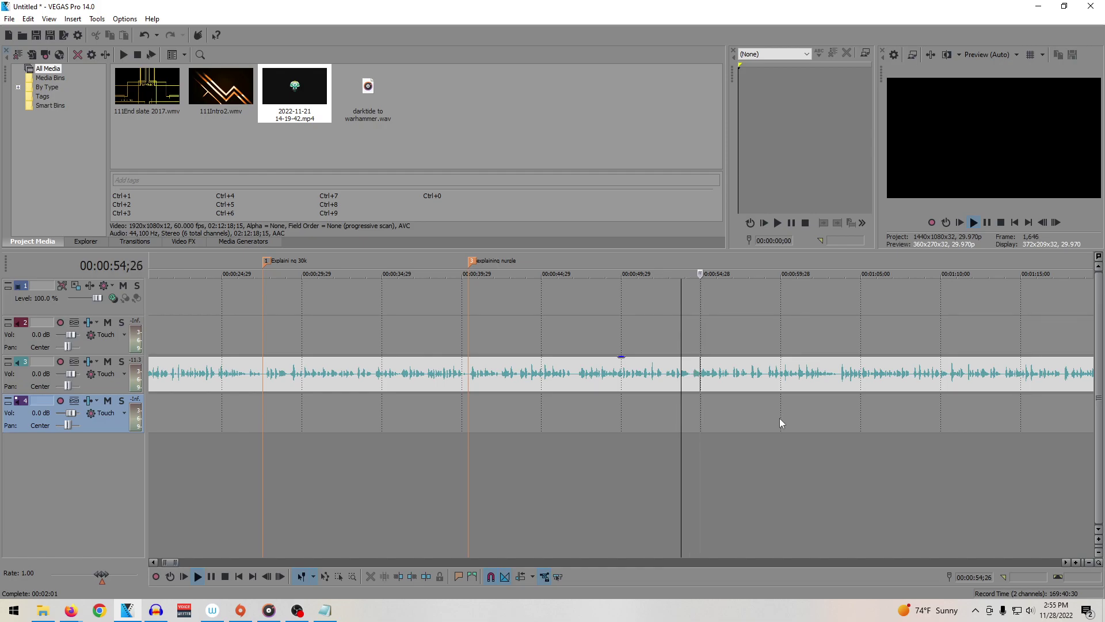
click(836, 416)
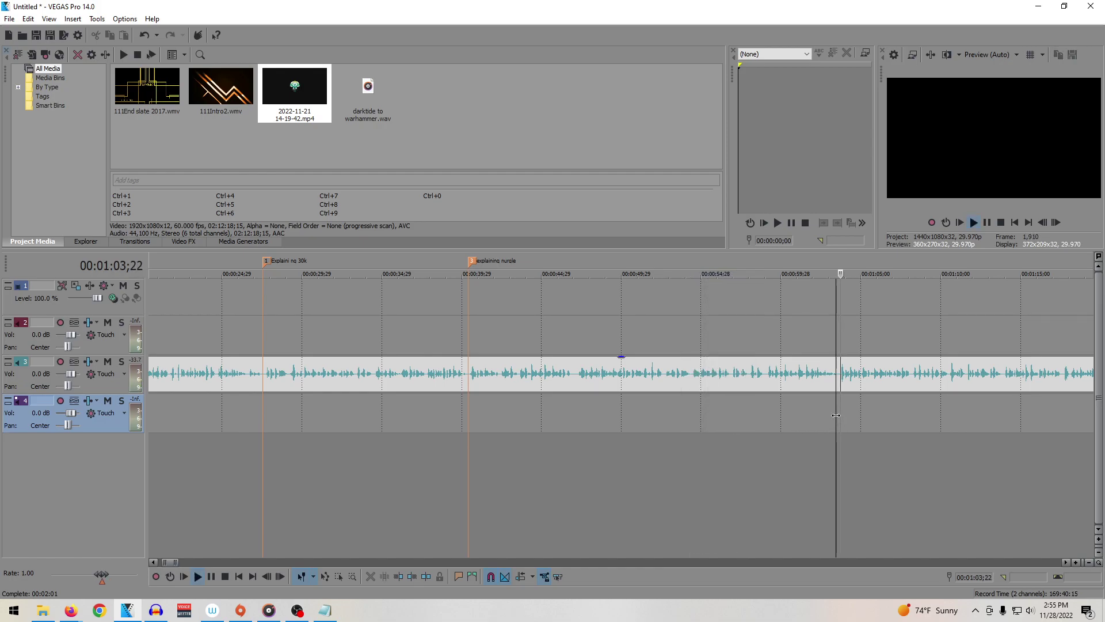
click(841, 319)
click(839, 312)
key(space)
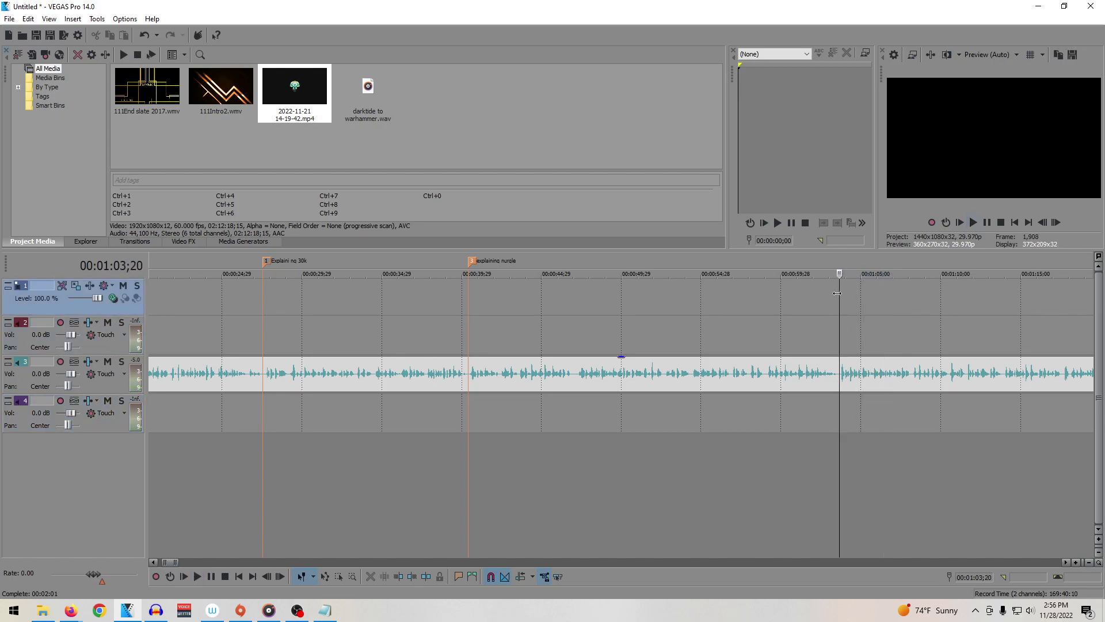
key(m)
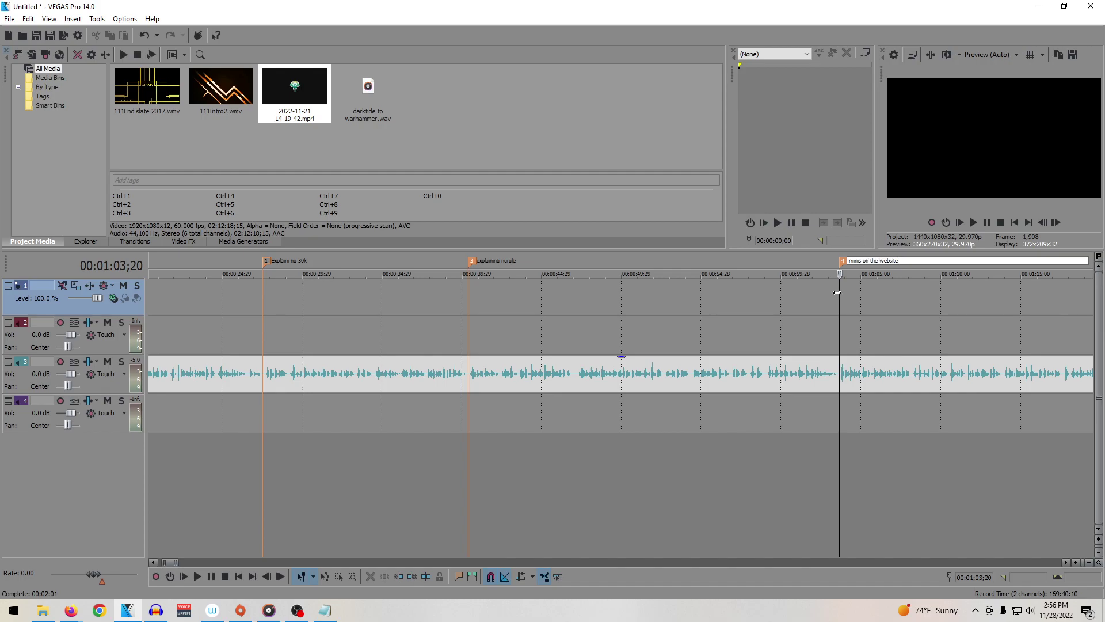
key(Return)
Step: Listen to the narration after the "minis on the website" marker and add a marker named "boxed games" at 00:01:23;08
click(1067, 562)
click(602, 421)
key(space)
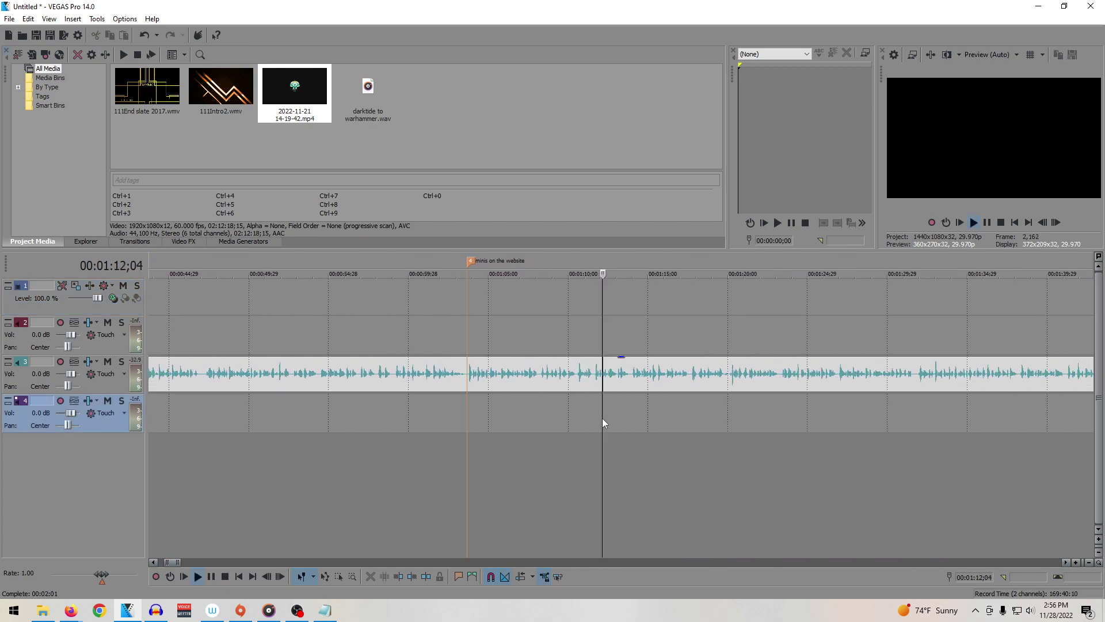
click(760, 416)
click(886, 415)
click(781, 407)
key(space)
key(m)
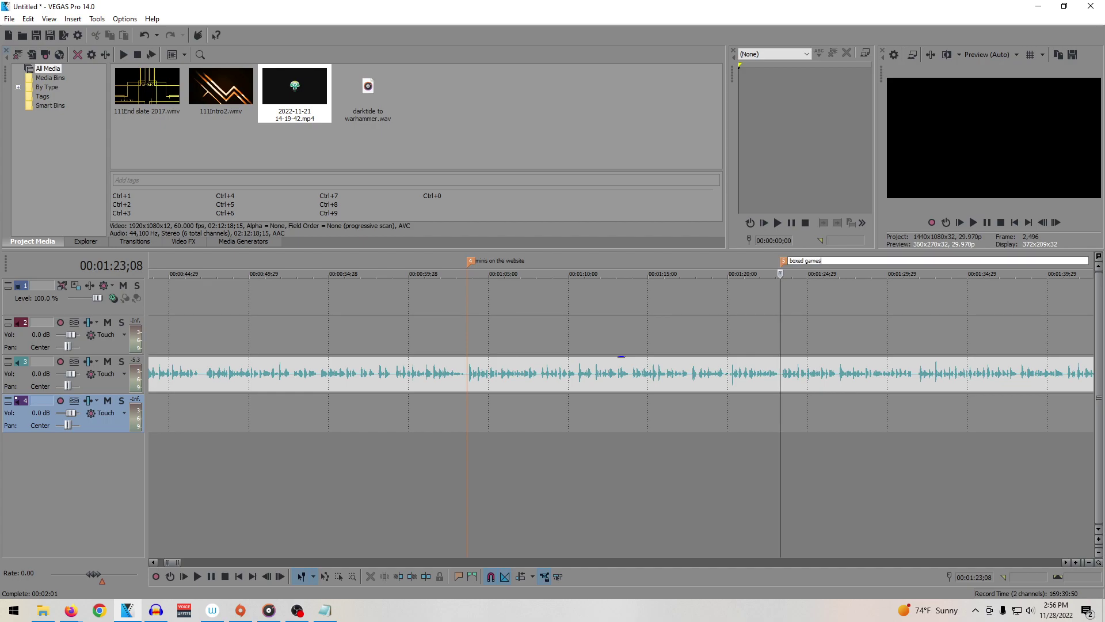
key(Return)
Step: Move the "boxed games" marker back to about 00:01:20 and check the narration at that point
key(space)
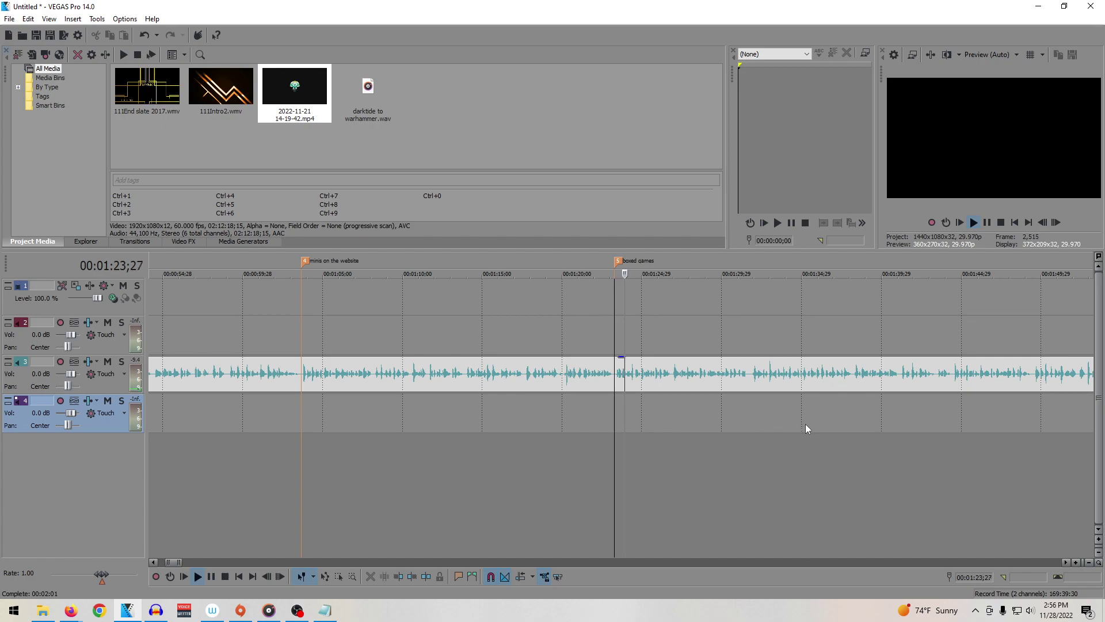
click(513, 423)
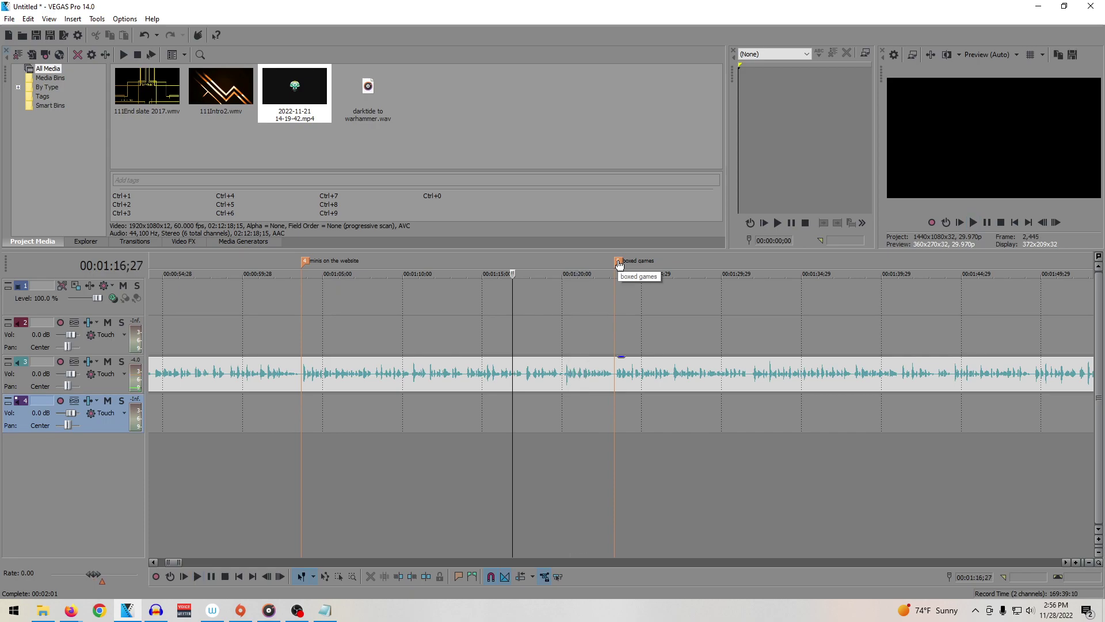
drag(619, 265, 563, 266)
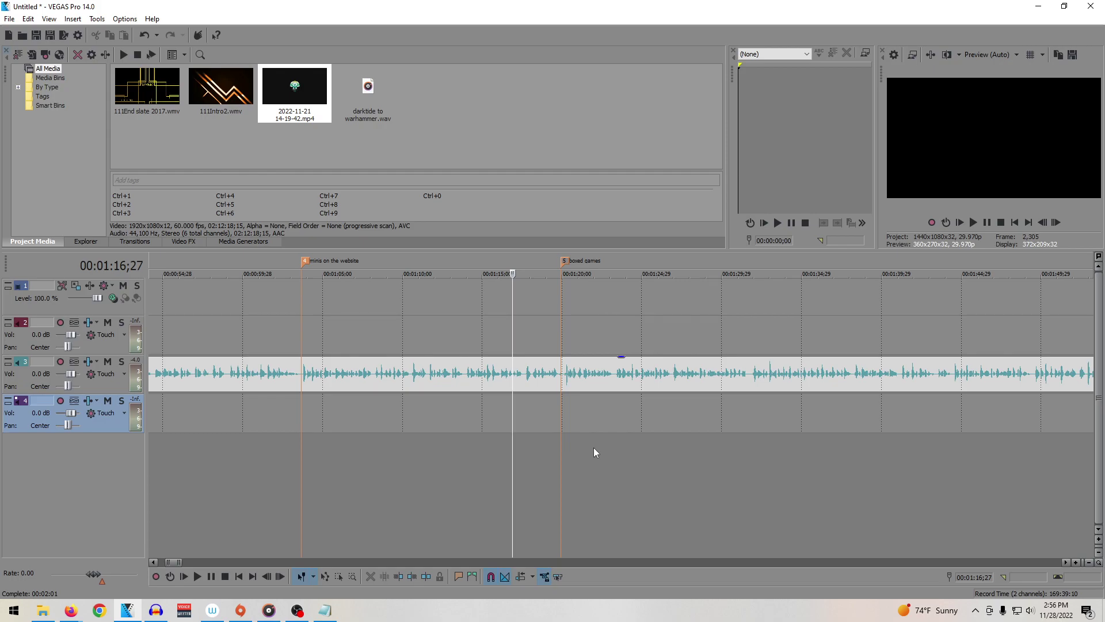
click(559, 413)
key(space)
key(space)
Step: Save the project in the Videos folder as "darktide to 40k pipeline"
click(9, 19)
click(44, 88)
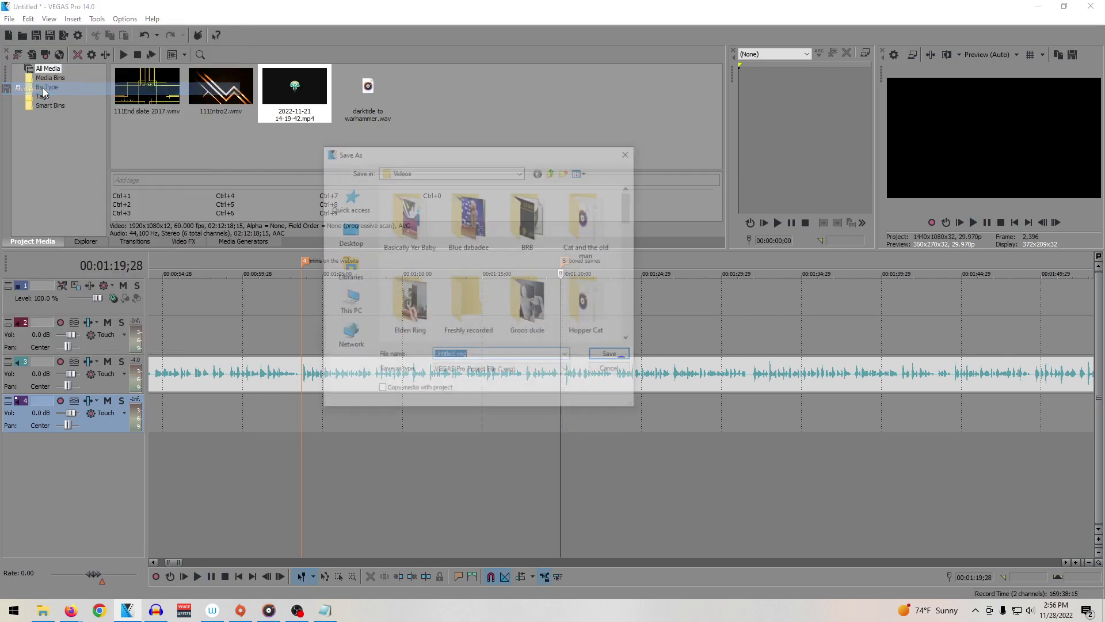
text(darkt)
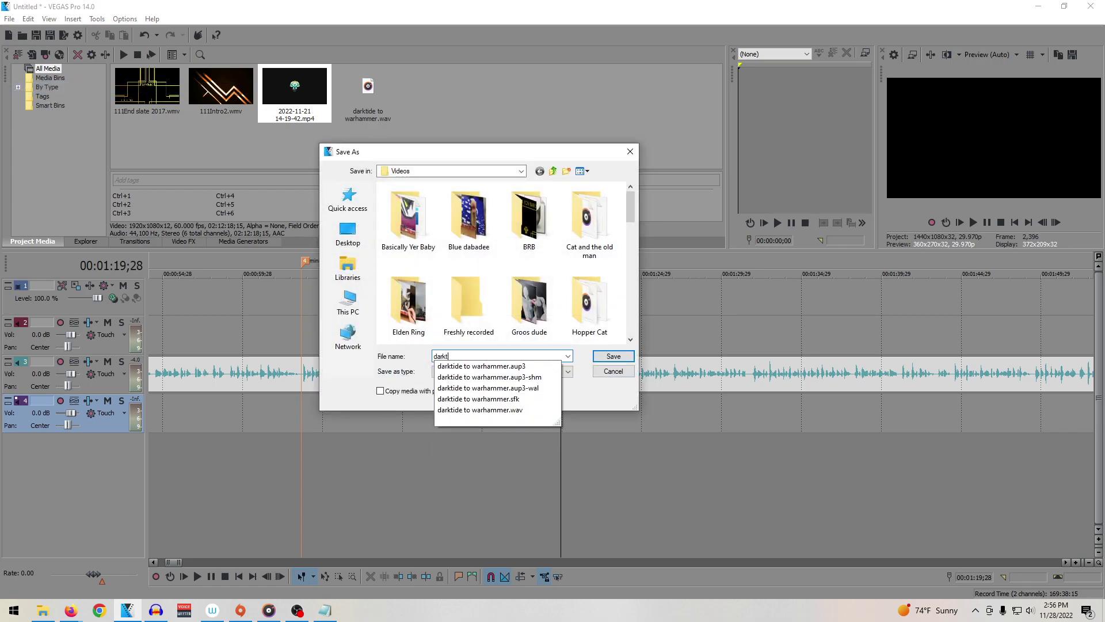
text(40k )
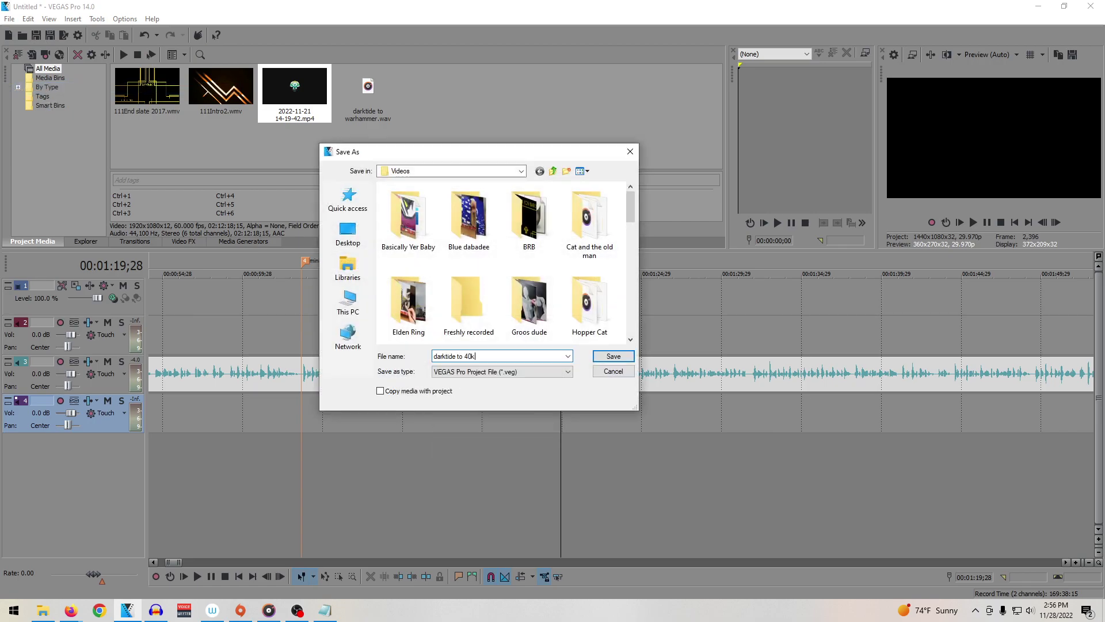
text(pipeline)
key(Return)
Step: Listen to the narration after the "boxed games" marker and add a marker named "show the store prices" at 00:02:12;07
key(space)
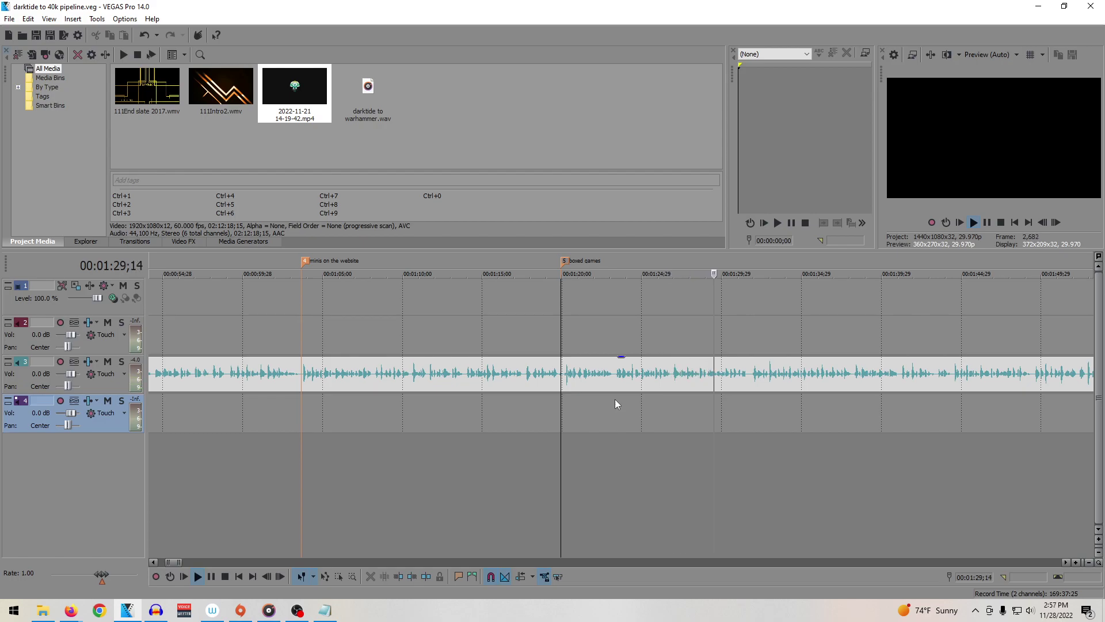
key(space)
click(914, 313)
click(1066, 563)
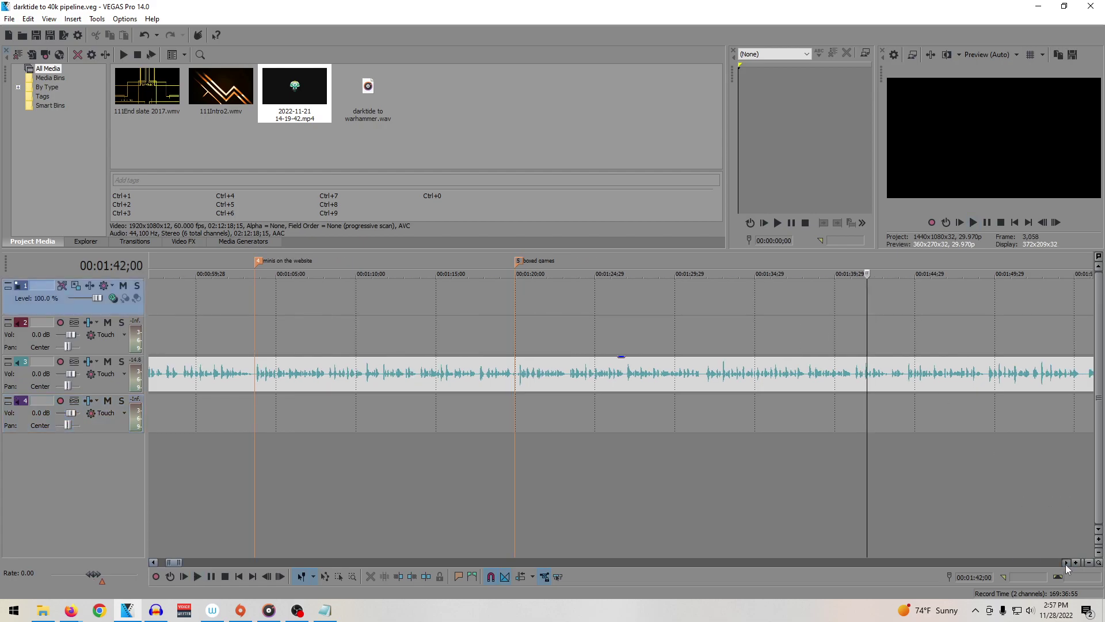
click(724, 308)
key(space)
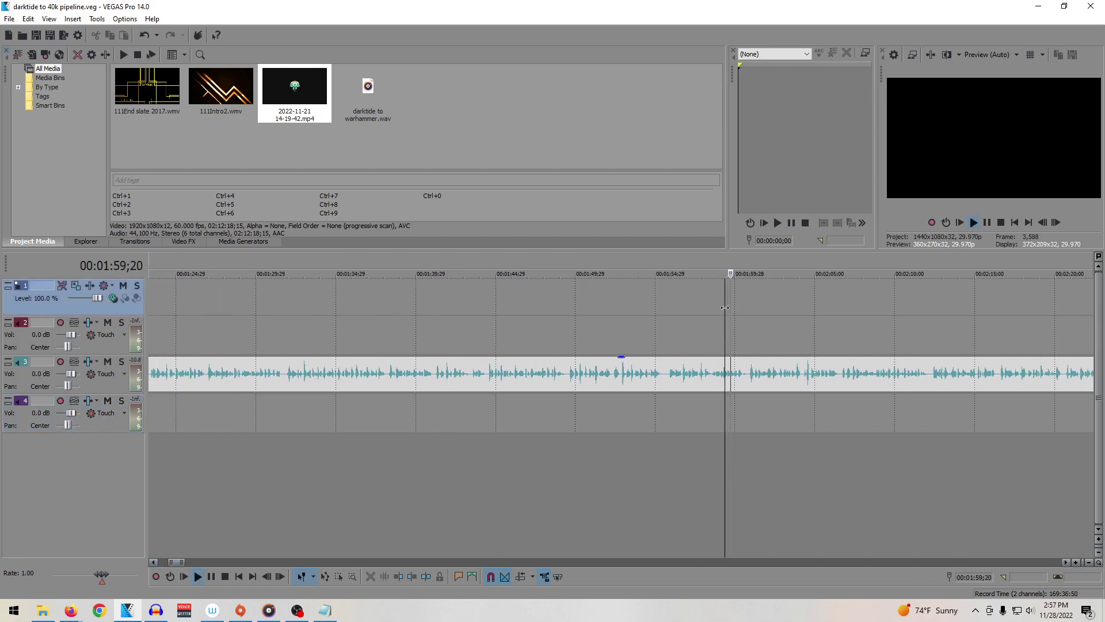
click(882, 299)
click(931, 303)
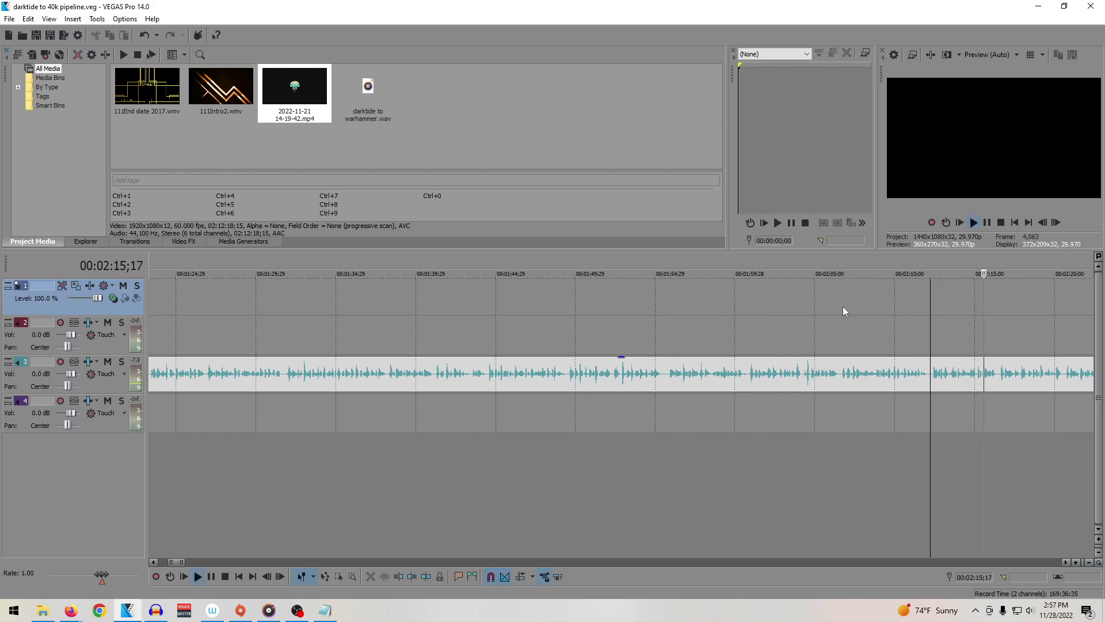
key(space)
text(m)
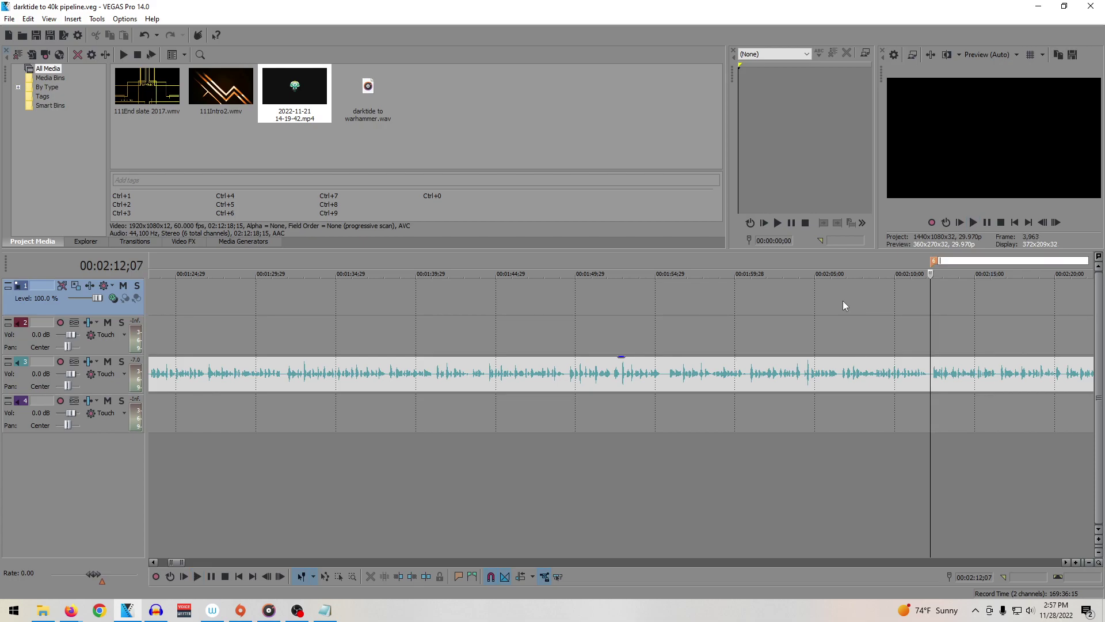
text(show the store prices)
key(Return)
Step: Listen to sections of the narration after the "show the store prices" marker to find the next change of topic
scroll(843, 301, right, 5)
click(634, 330)
click(681, 323)
key(space)
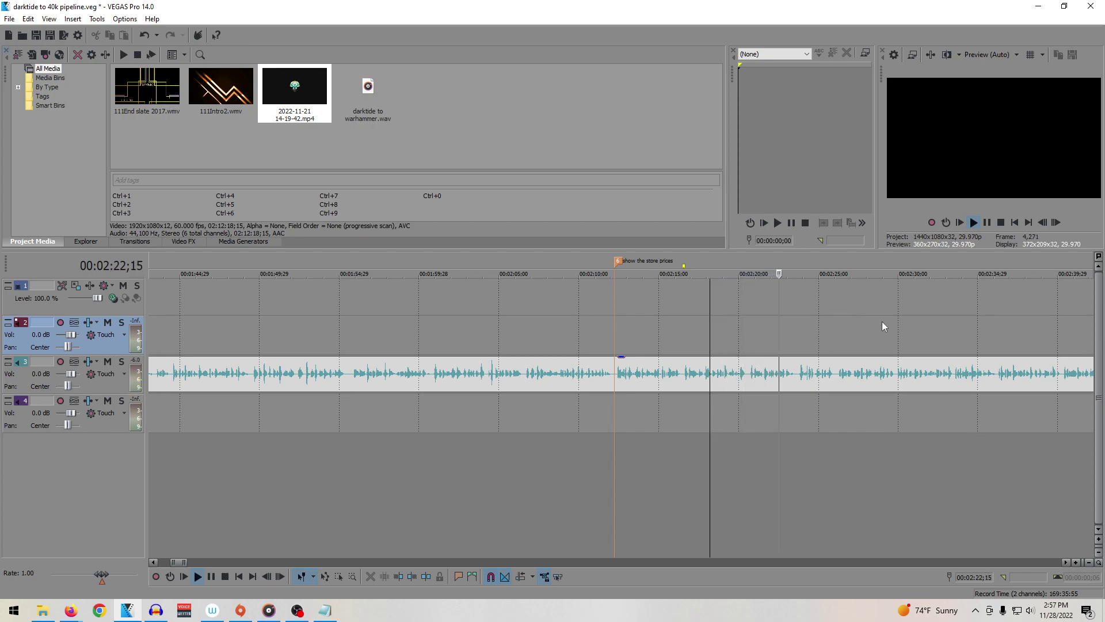
click(931, 313)
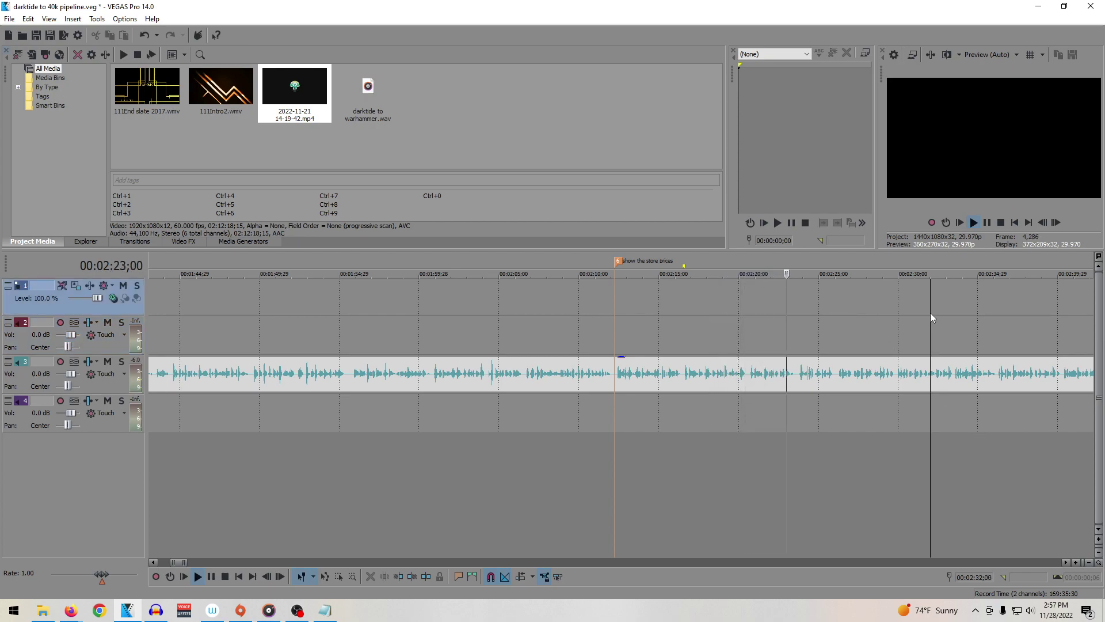
click(899, 318)
key(space)
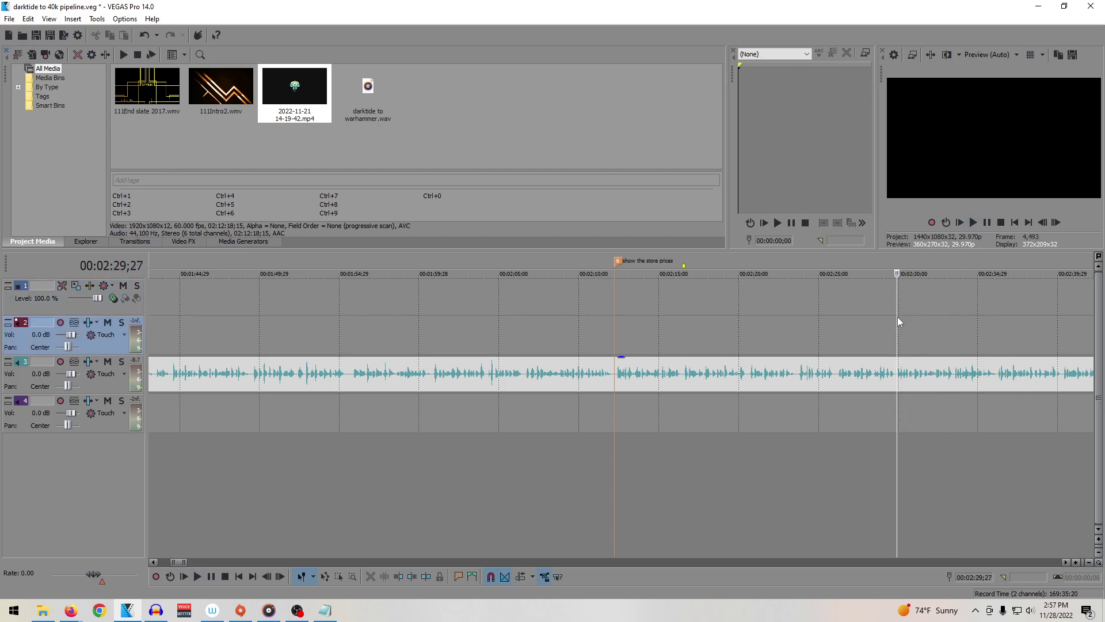
Step: Pinpoint the start of the next topic in the narration and add a marker named "Wahapedia" at 00:02:27;18
click(853, 315)
key(space)
key(space)
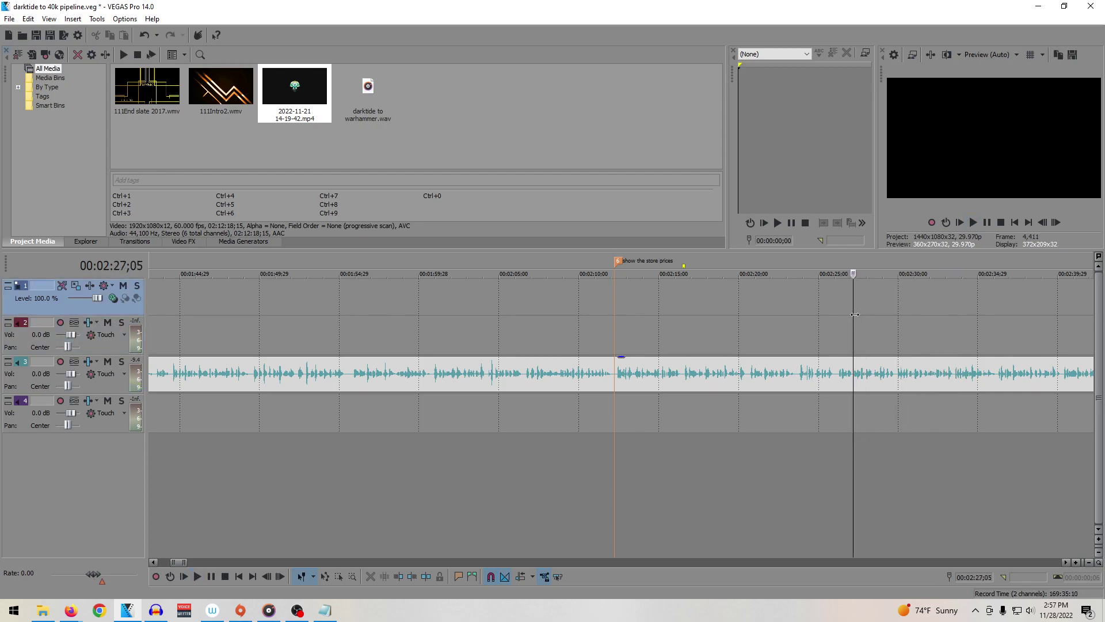
right_click(855, 314)
click(858, 306)
click(860, 308)
key(space)
key(space)
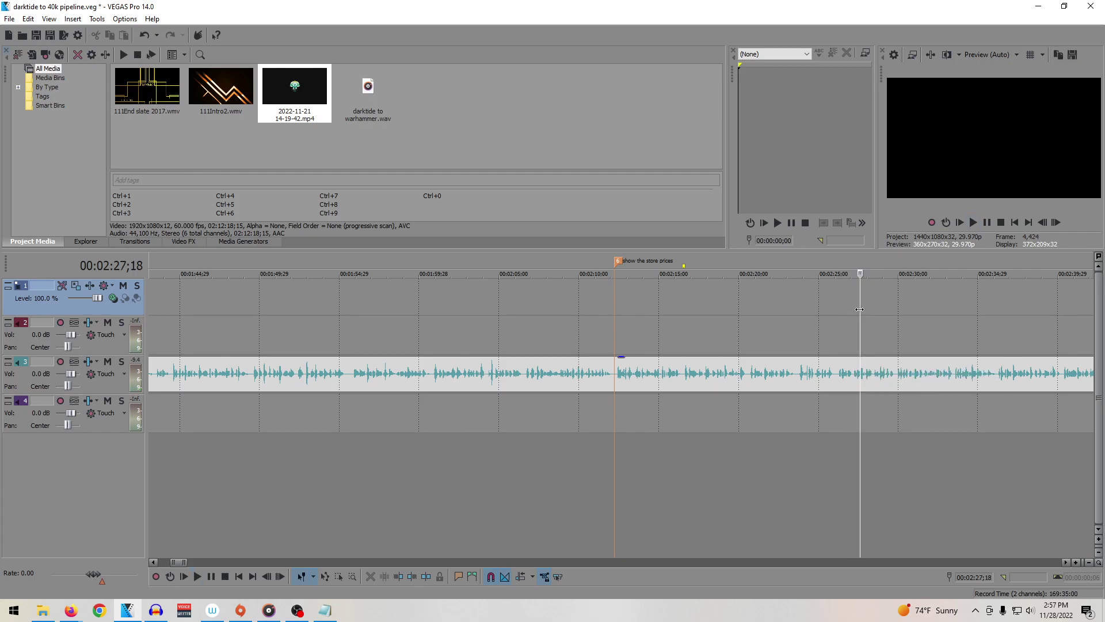
text(mWahapedi)
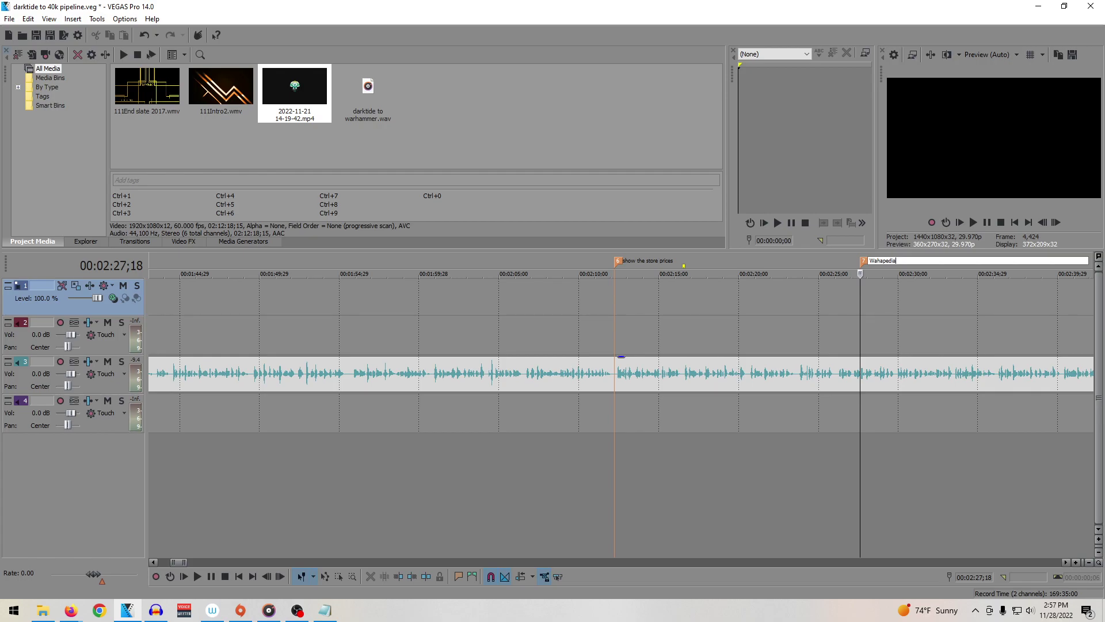
text(a)
key(Return)
Step: Listen to the narration after the "Wahapedia" marker and add a marker named "table top sim b roll" at 00:02:44;24
key(space)
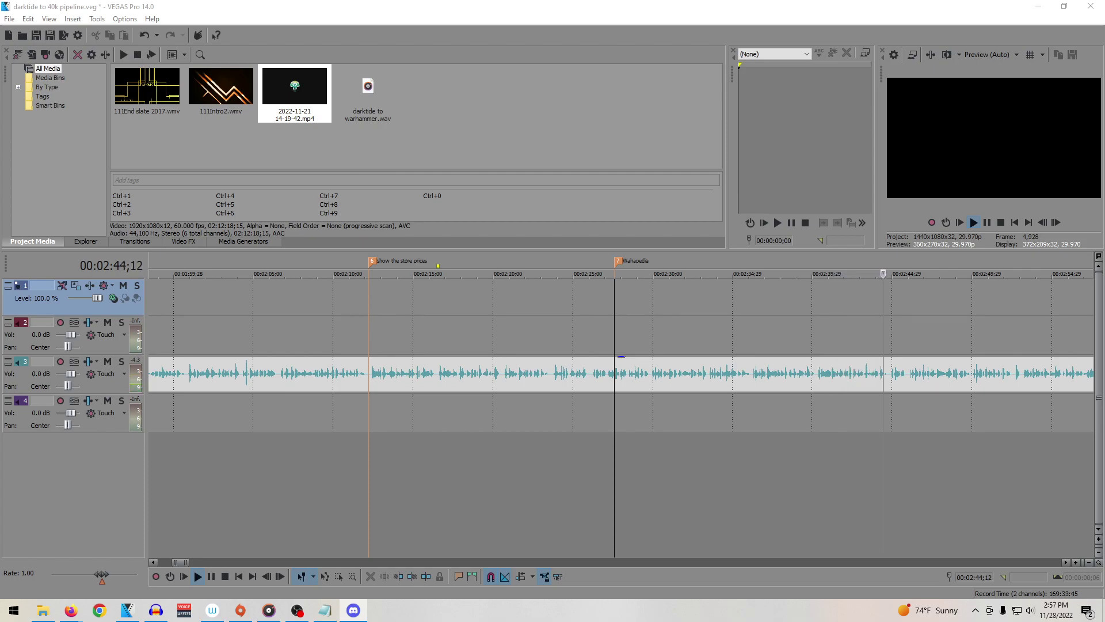
click(696, 407)
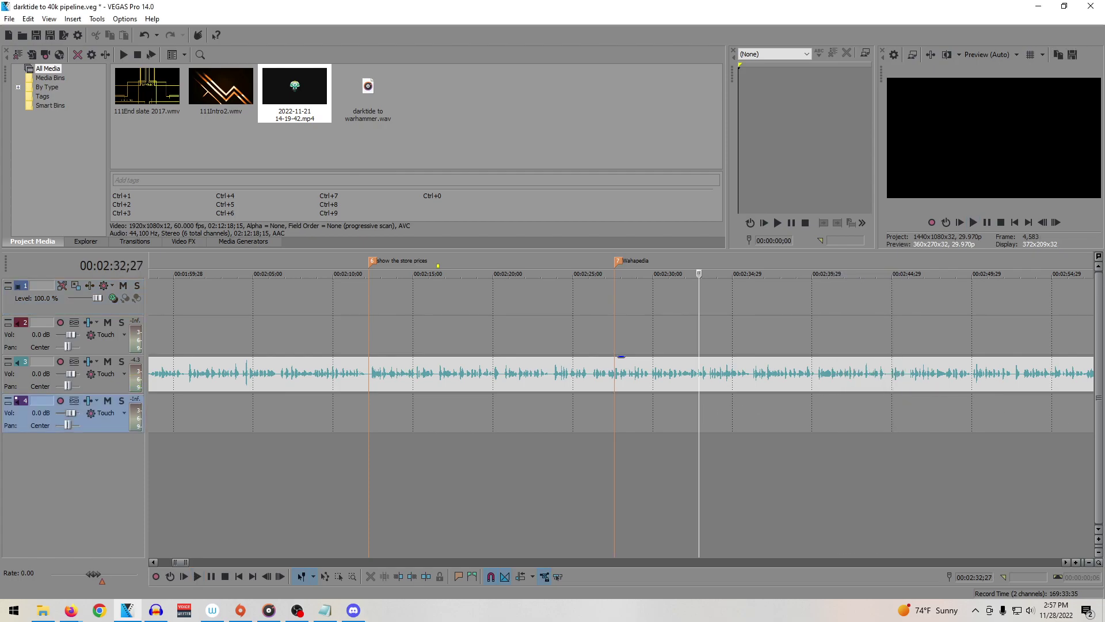
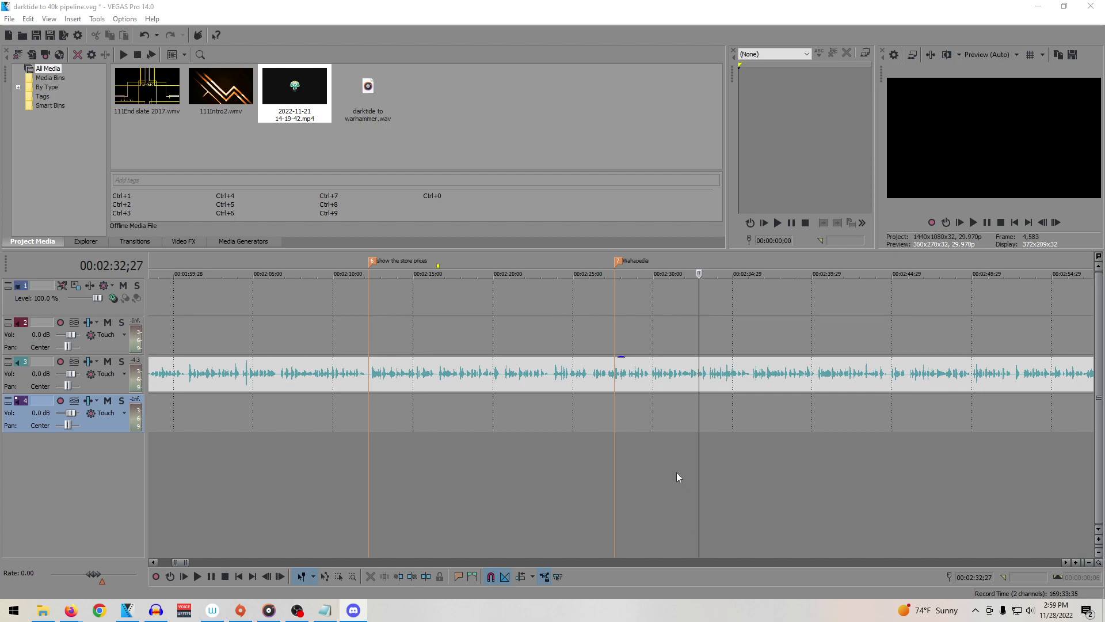
click(715, 423)
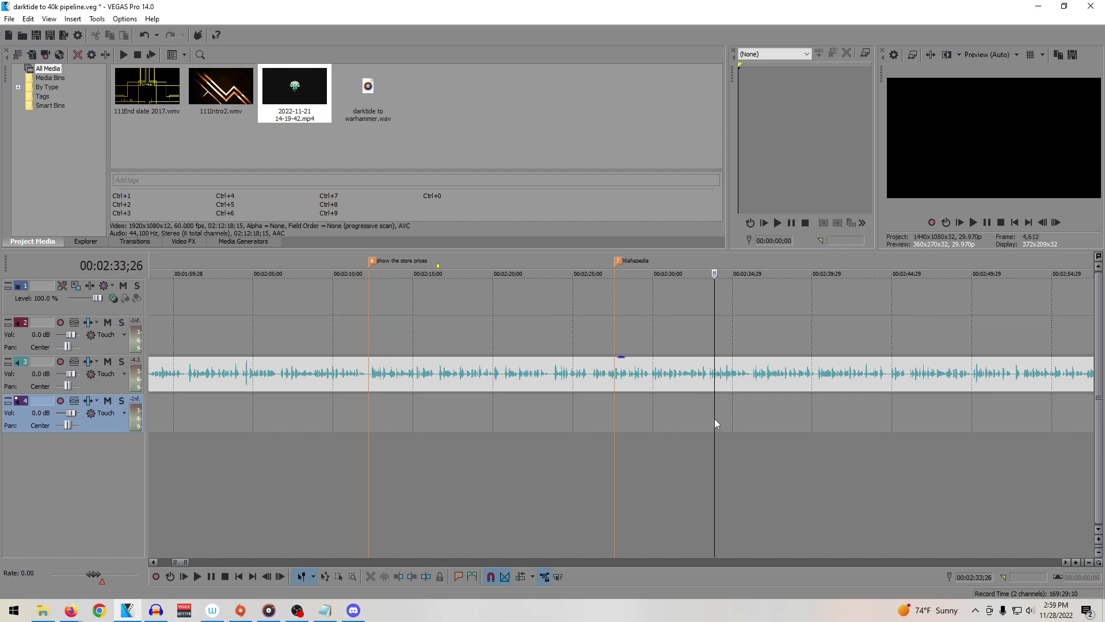
key(space)
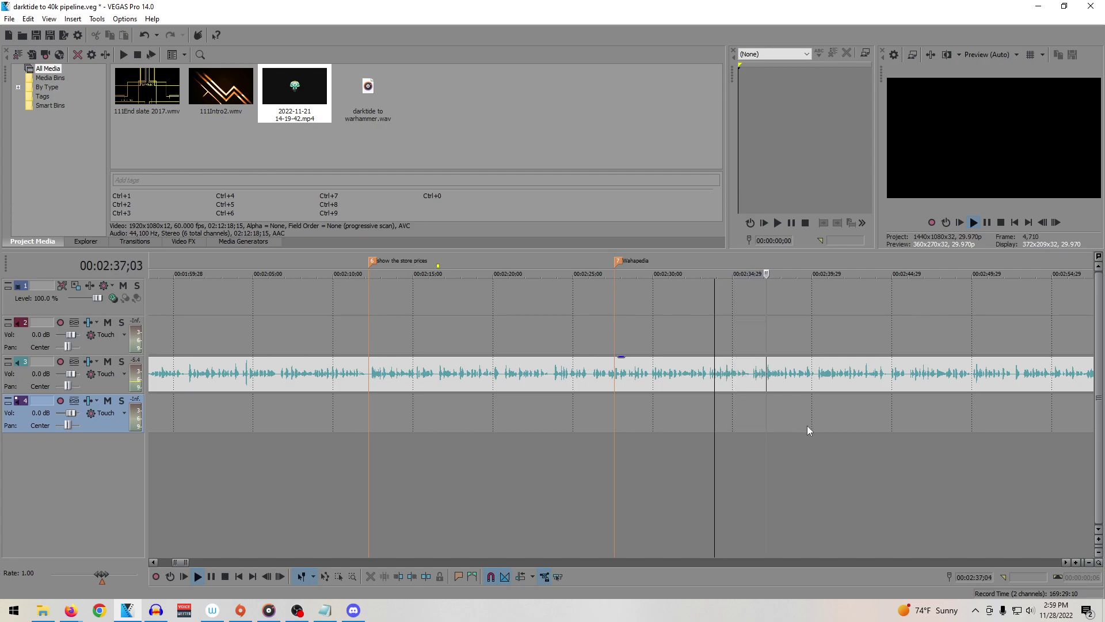
click(919, 415)
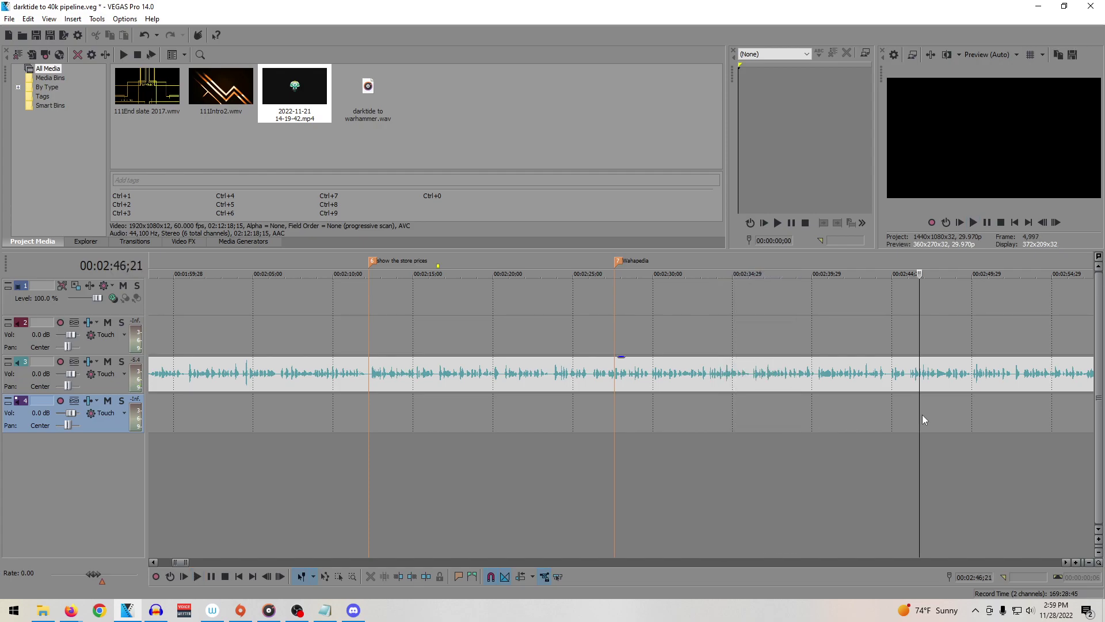
click(887, 408)
key(space)
click(889, 399)
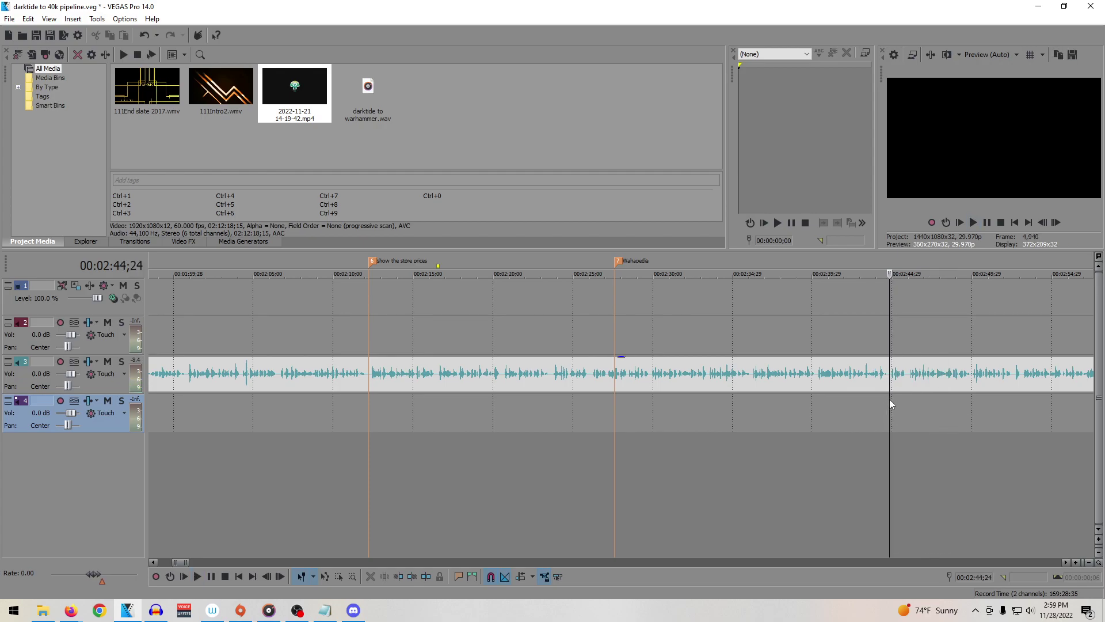
key(m)
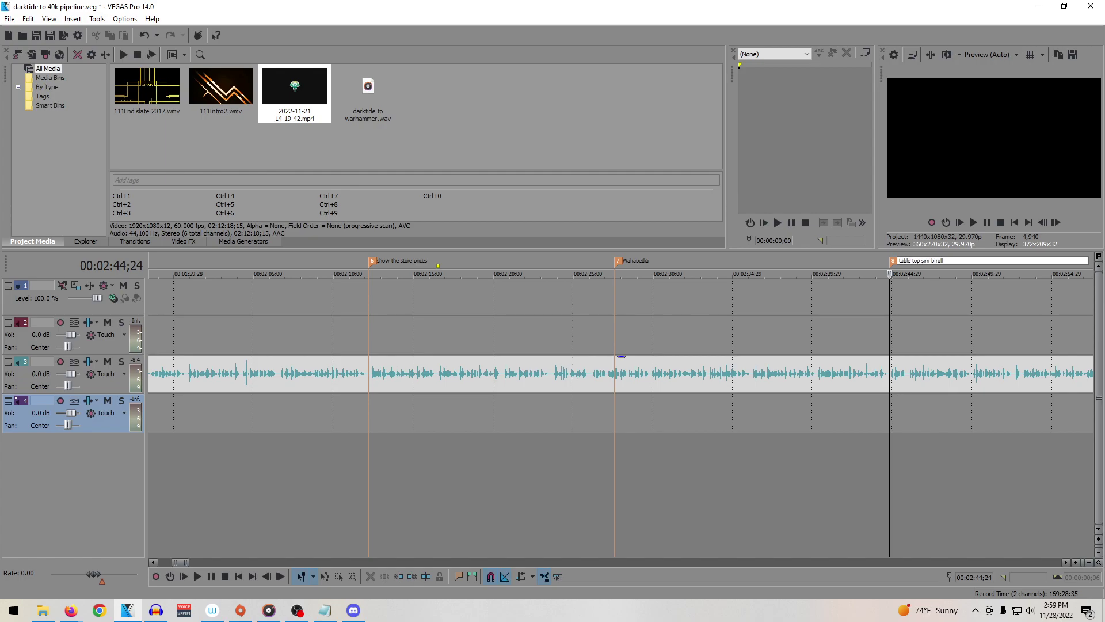
key(Return)
Step: Listen to the narration after the "table top sim b roll" marker and add a marker named "astra militarium" at 00:02:58;06
click(962, 437)
key(space)
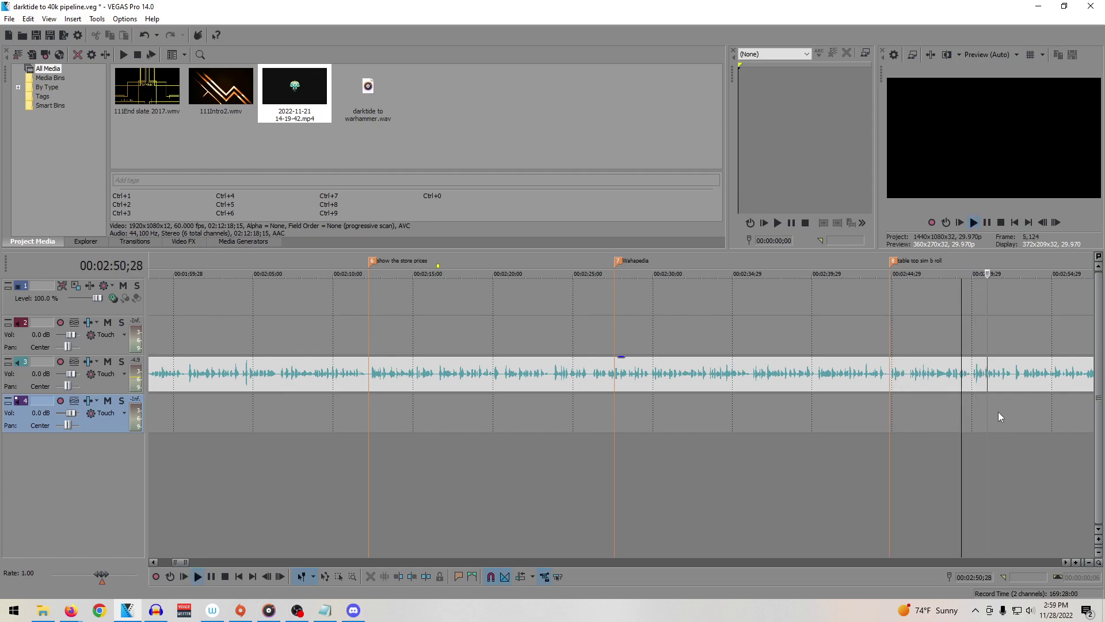
key(Return)
click(1065, 562)
click(685, 418)
key(space)
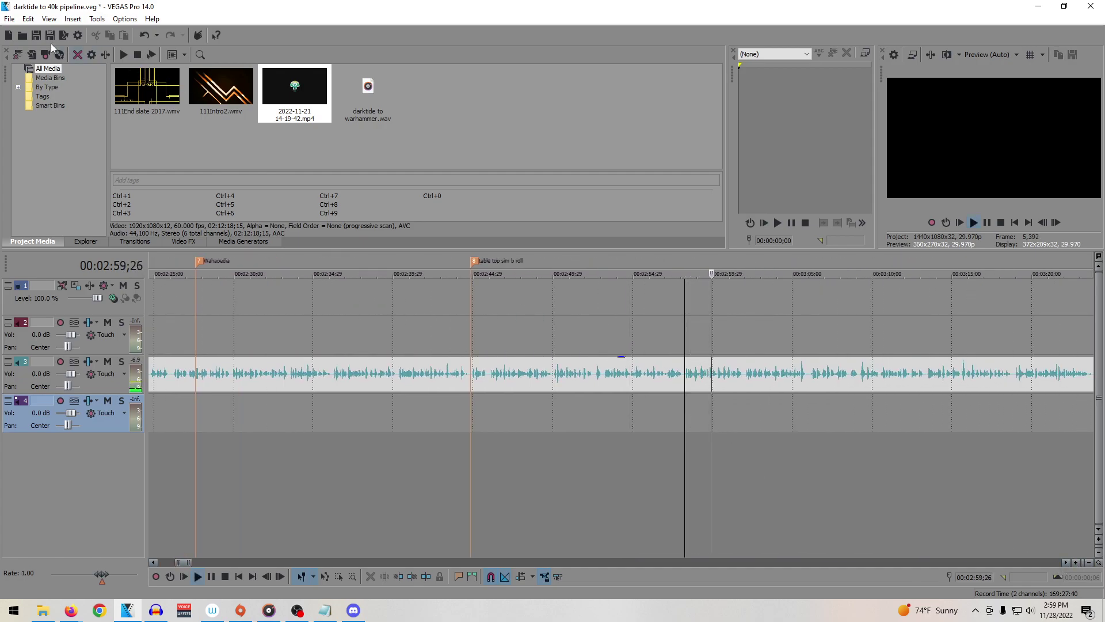
key(space)
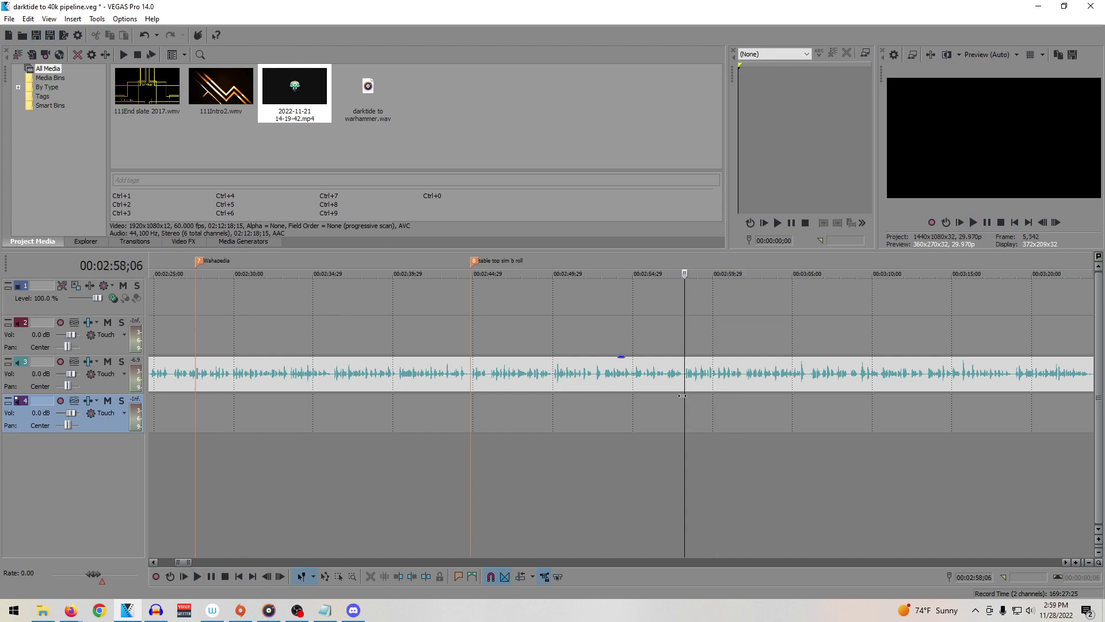
key(m)
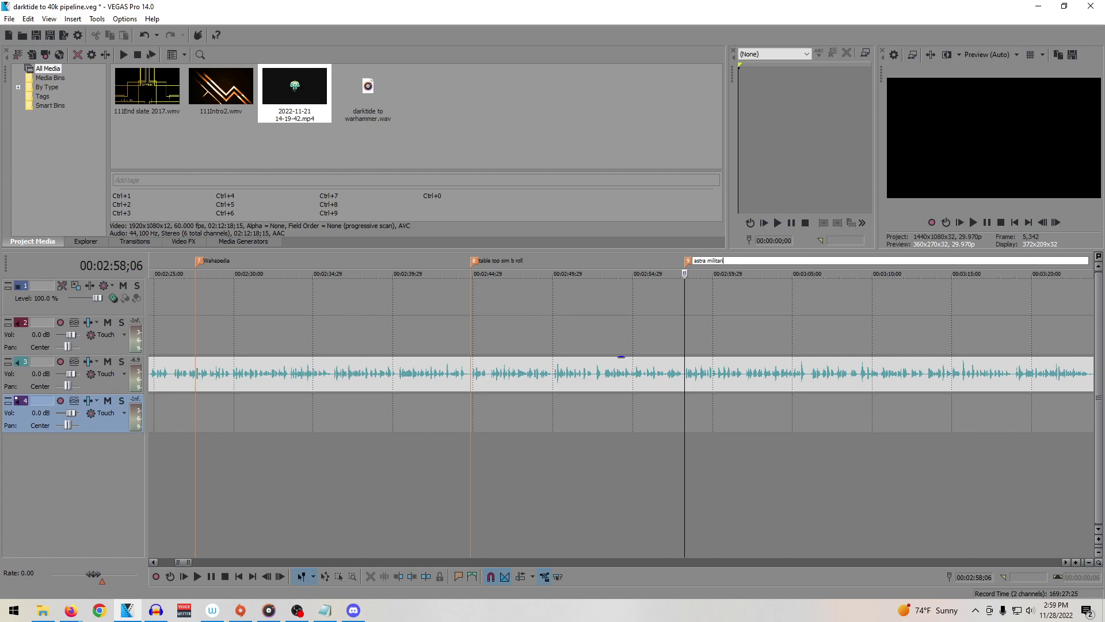
text(astra militarium)
key(Return)
Step: Play the narration past the "astra militarium" marker and add a marker named "sisters of battle" at 00:03:04;25
key(space)
click(691, 422)
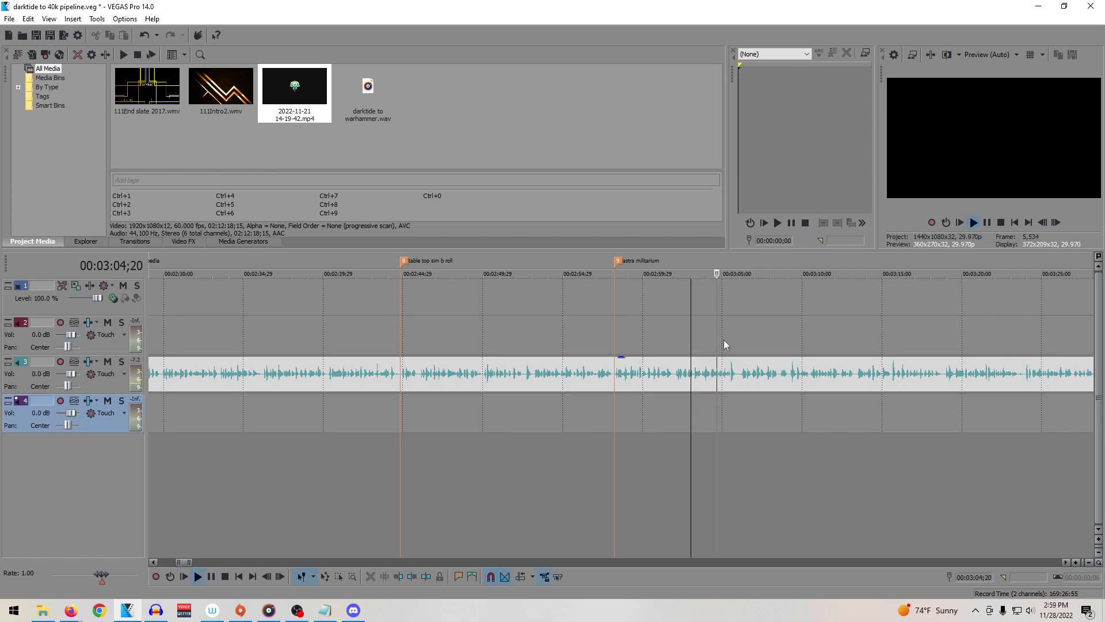
click(720, 313)
key(space)
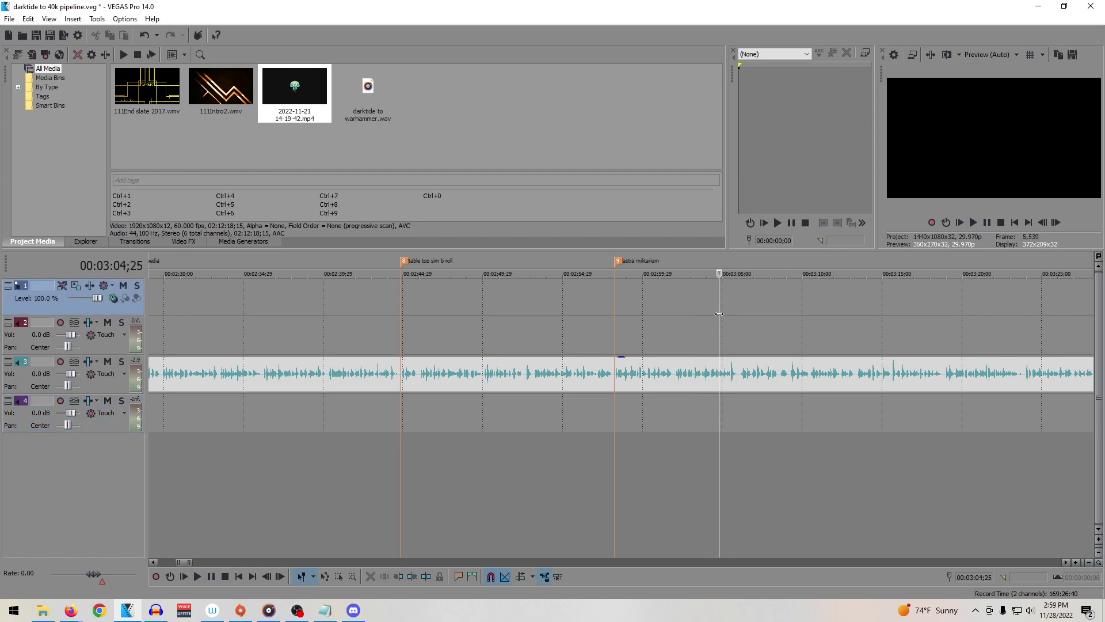
text(ms)
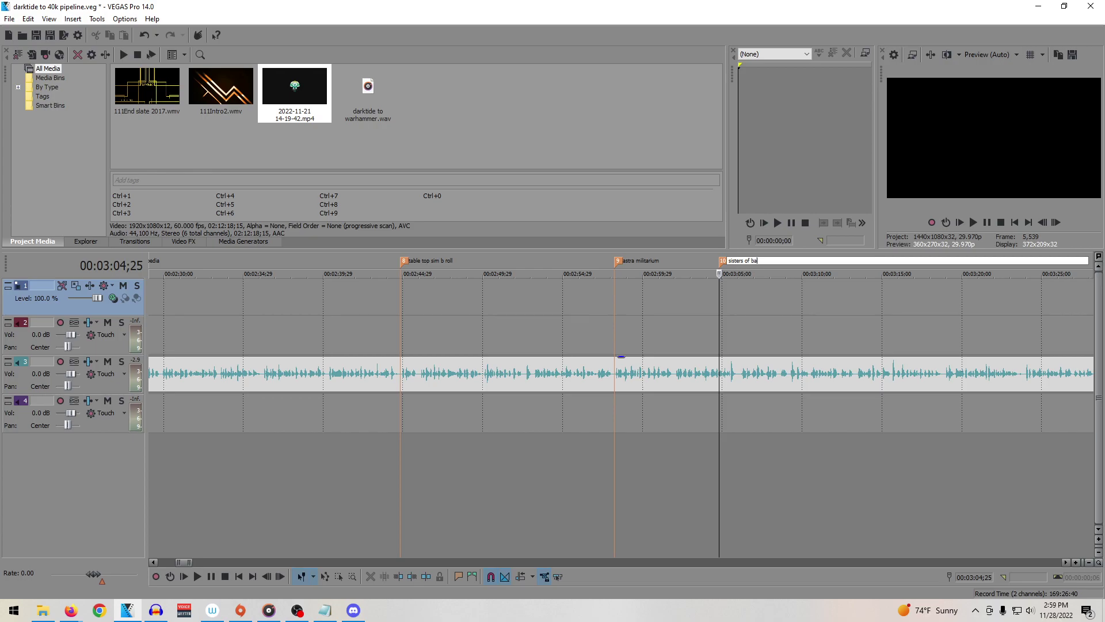
key(Return)
Step: Find the next topic after the "sisters of battle" marker and add a marker named "csm nurgle and deathguard" at 00:03:09;16
click(758, 421)
key(space)
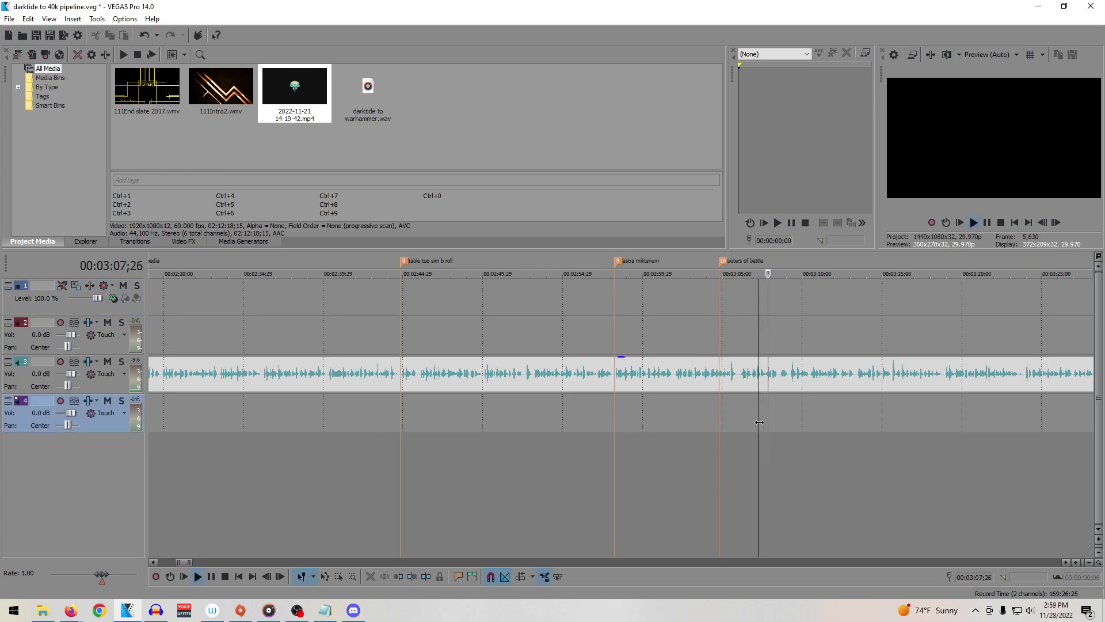
click(794, 407)
key(space)
key(m)
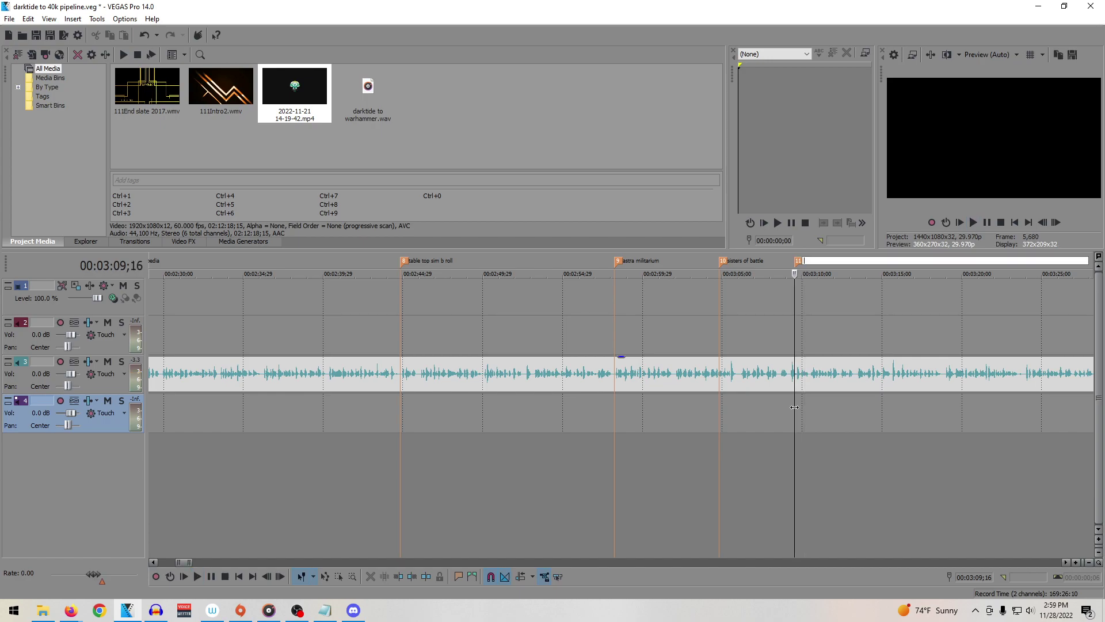
text(csm nurgle and daathguard)
key(Return)
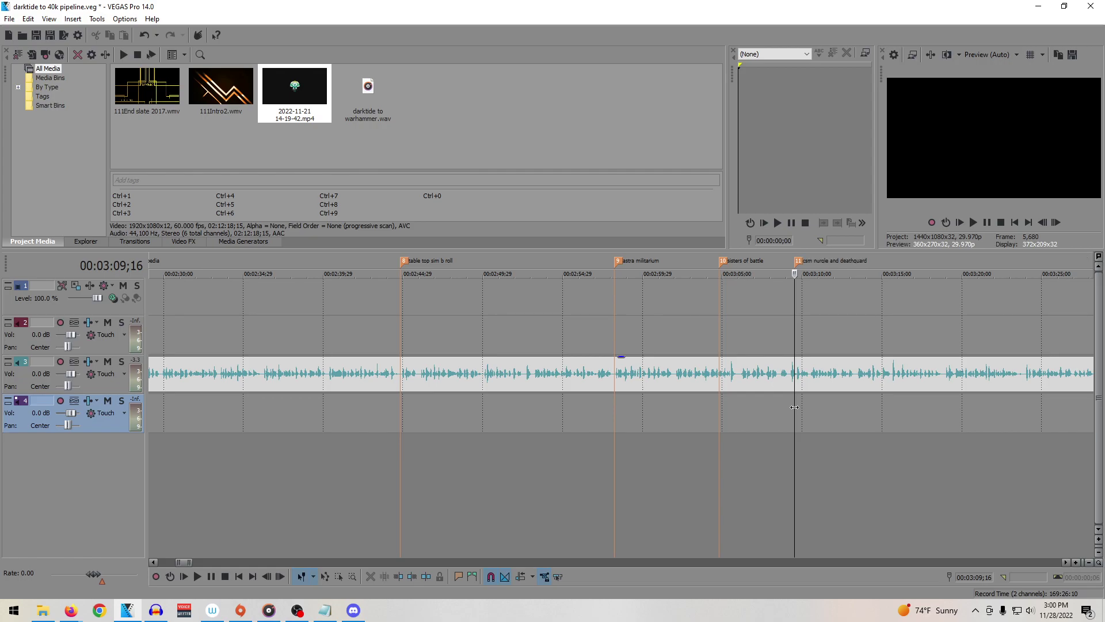
Step: Sample the narration after the "csm nurgle and deathguard" marker and add a marker named "lore books" at 00:03:18;23
click(883, 435)
key(space)
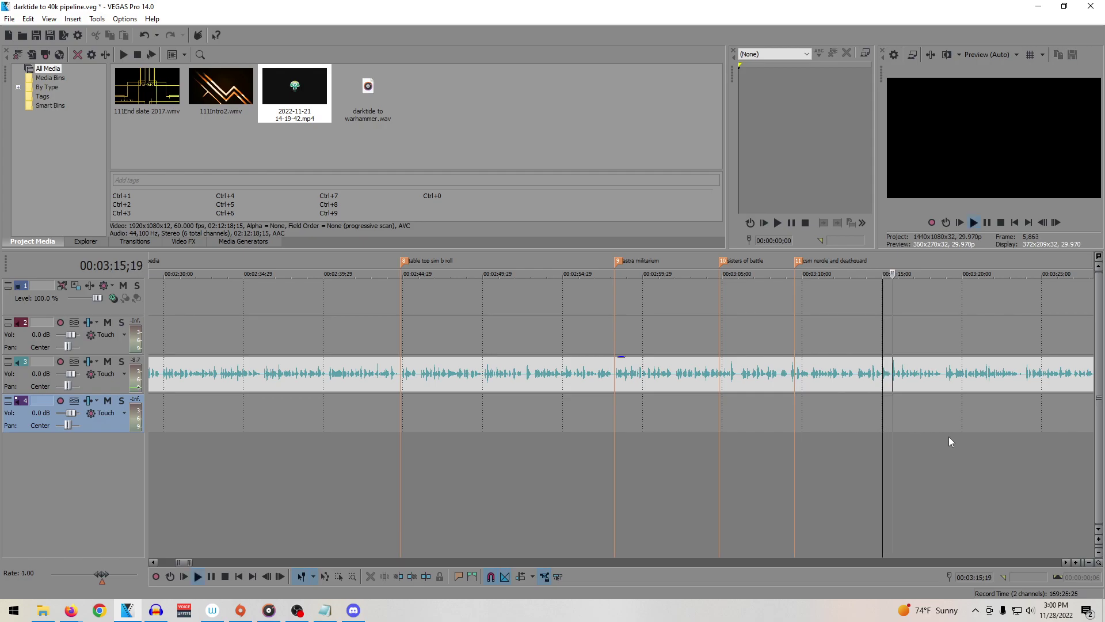
click(956, 418)
click(1031, 422)
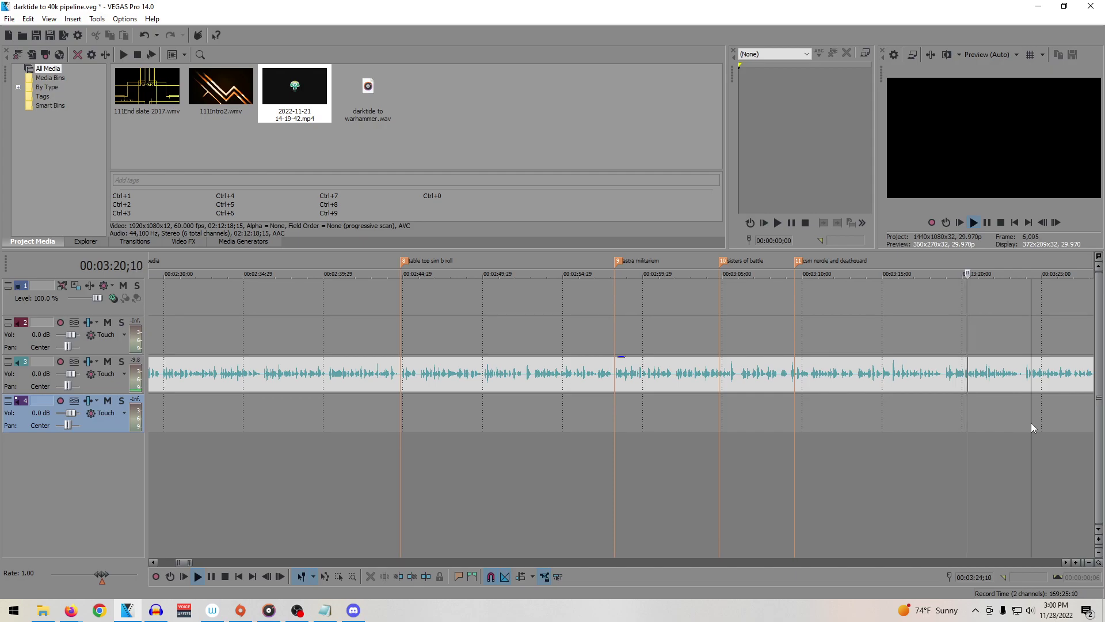
click(942, 405)
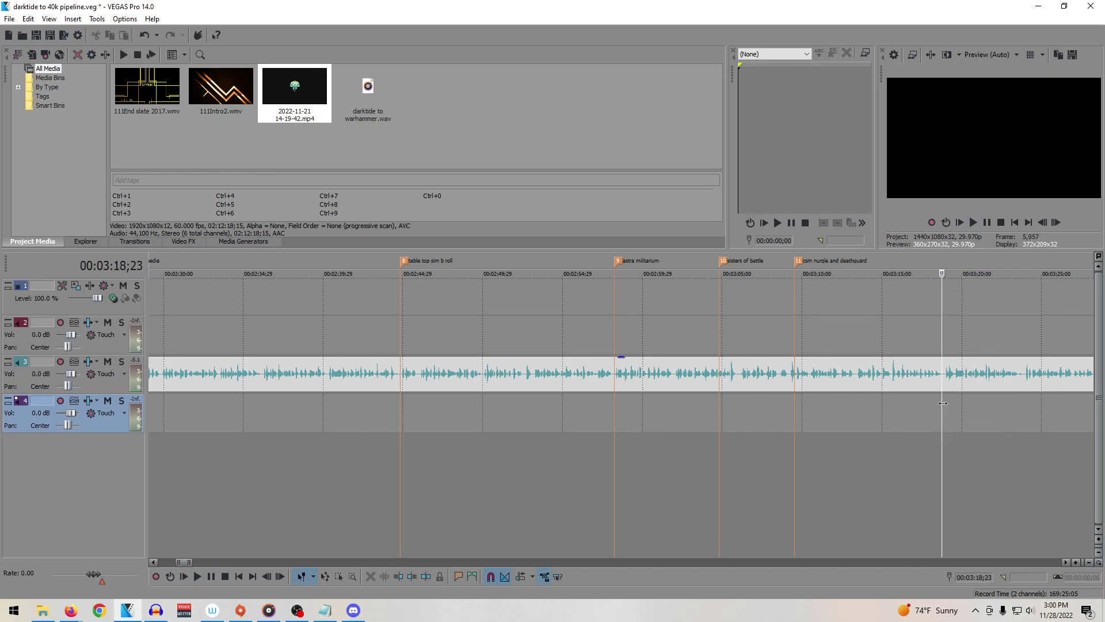
key(space)
click(943, 402)
text(mlore books)
key(Return)
Step: Listen to the narration following the "lore books" marker from 00:03:21;10
click(983, 423)
key(space)
scroll(1065, 562, right, 5)
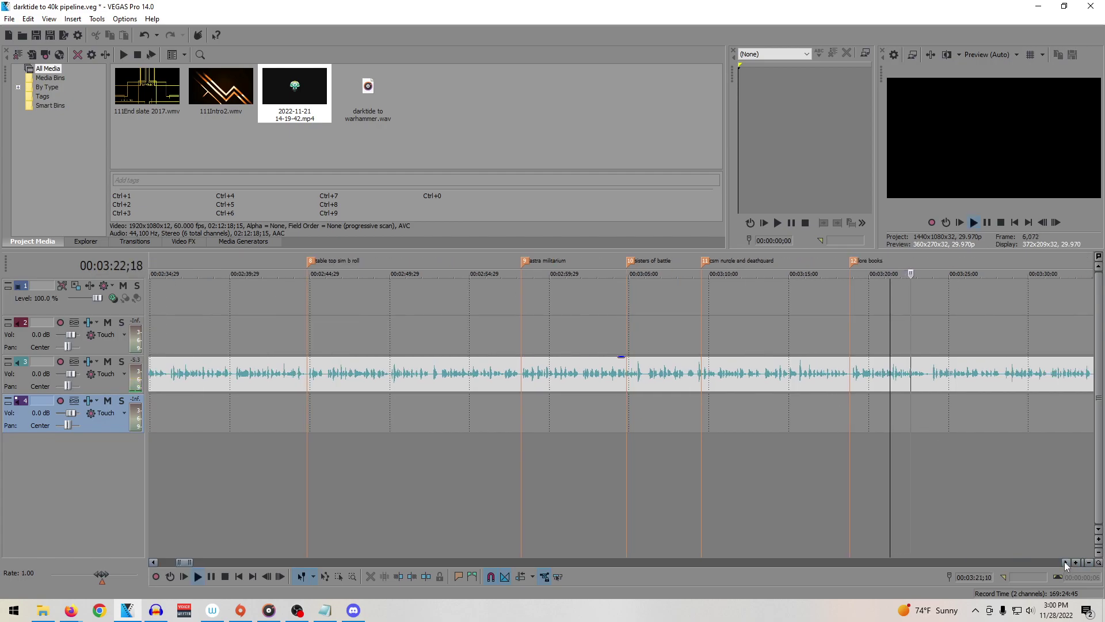
key(space)
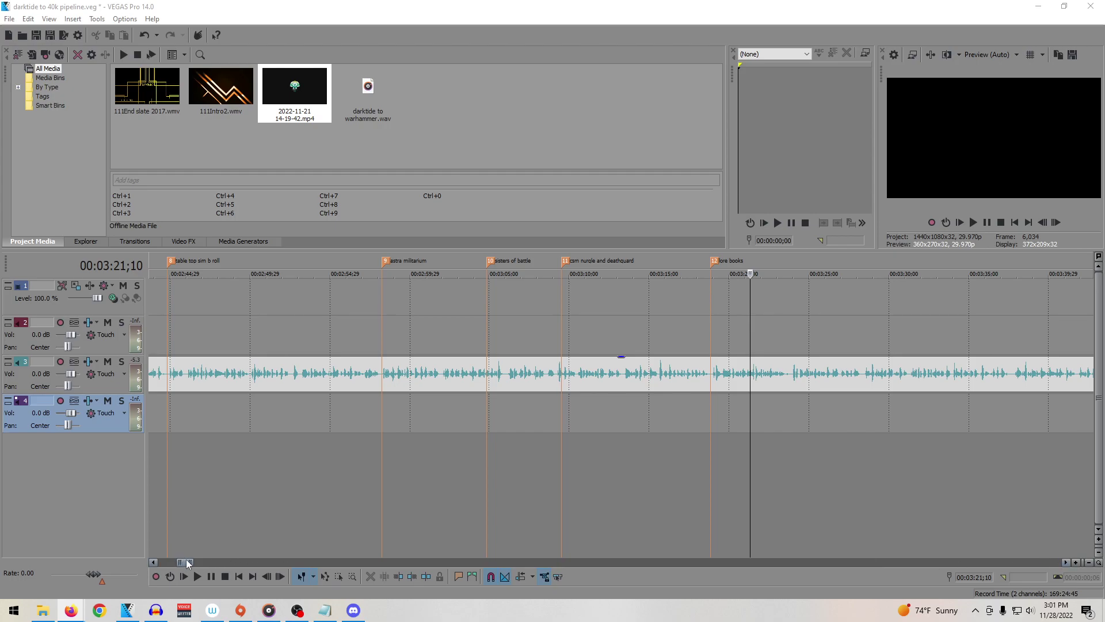
Step: Mute audio track 4 under the gameplay footage and play the footage from about 00:08:14
drag(185, 562, 107, 564)
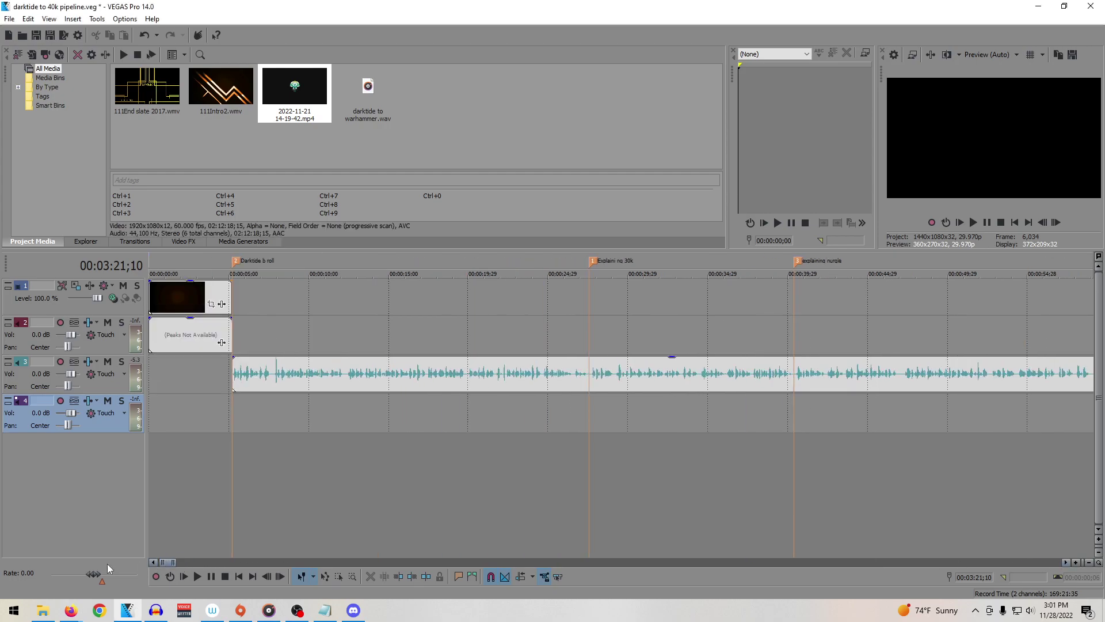
click(1066, 562)
drag(1066, 562, 1067, 562)
scroll(907, 452, down, 6)
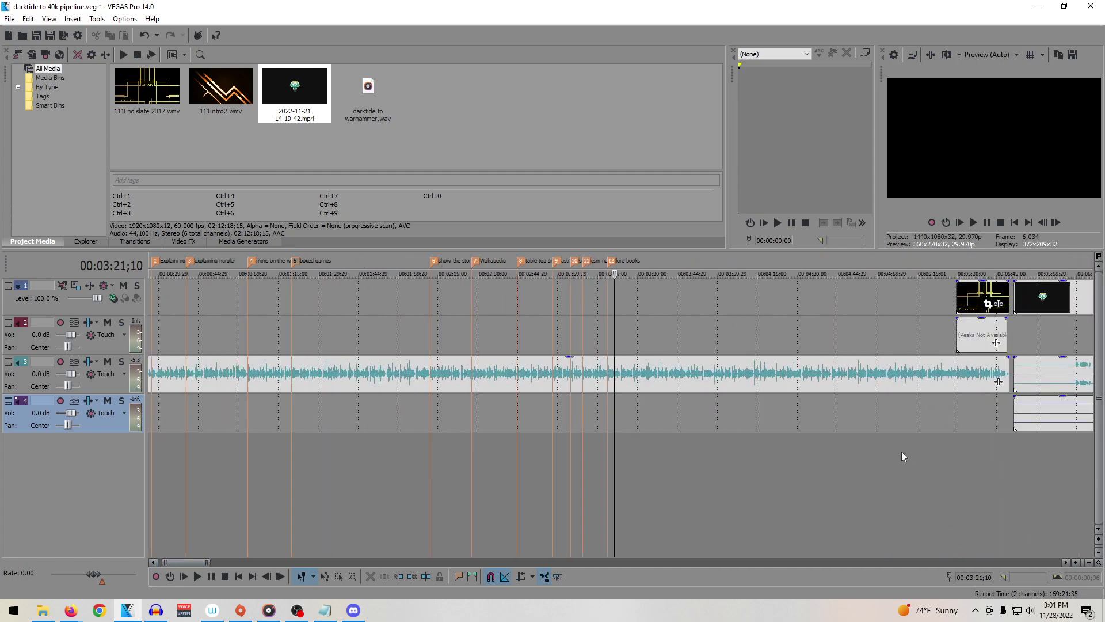
click(835, 450)
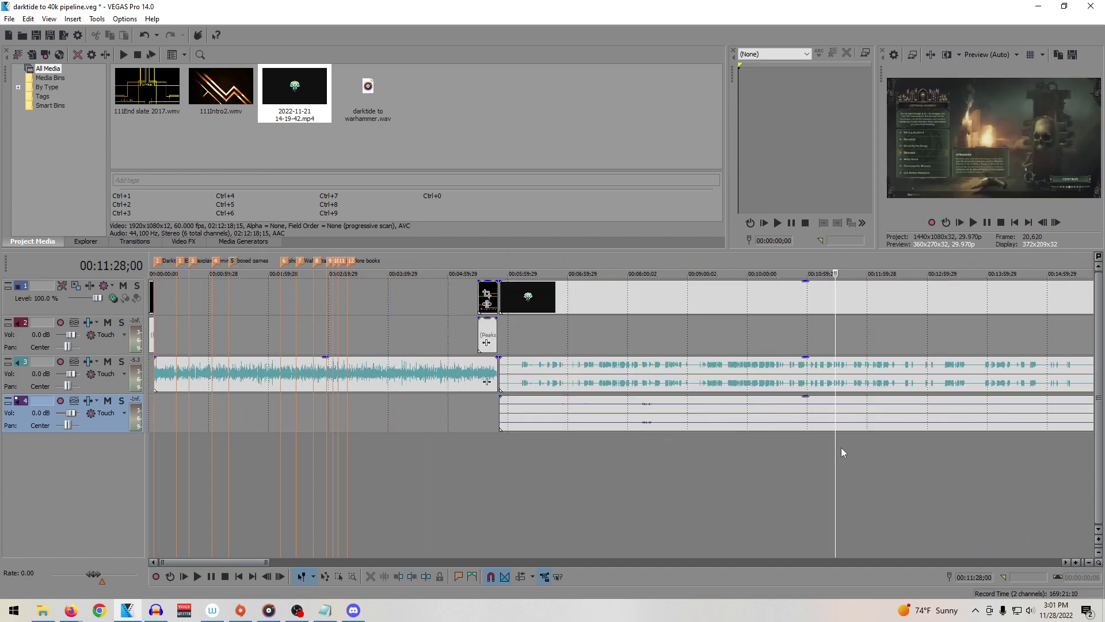
click(641, 416)
click(105, 402)
key(space)
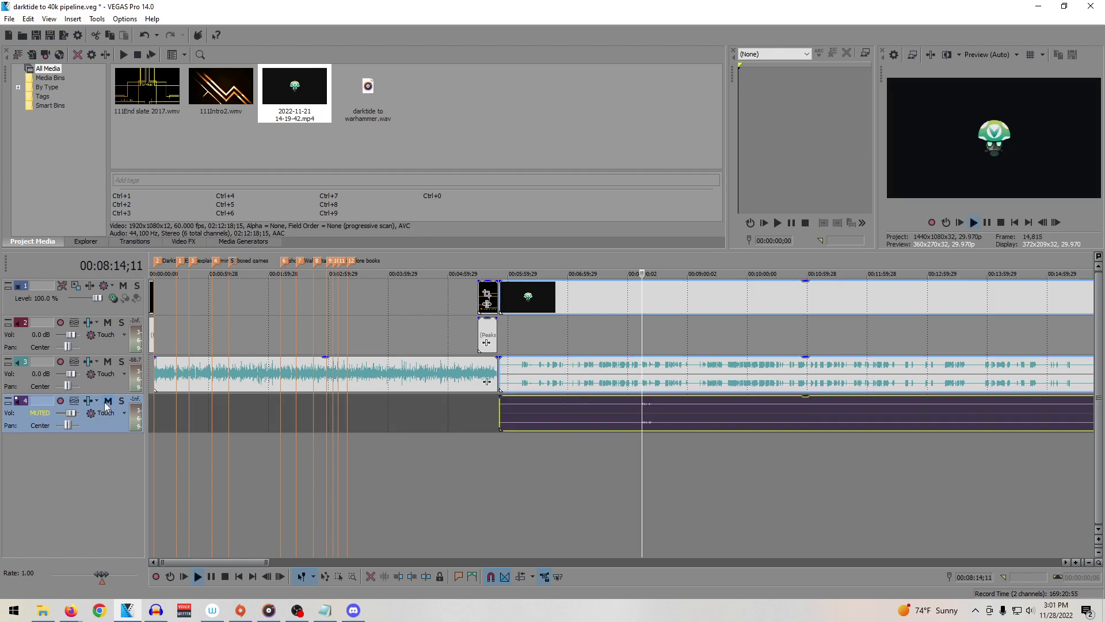
key(space)
Step: Ungroup and delete the gameplay clip's track 3 audio, and move its other audio from track 4 up to track 2
click(509, 374)
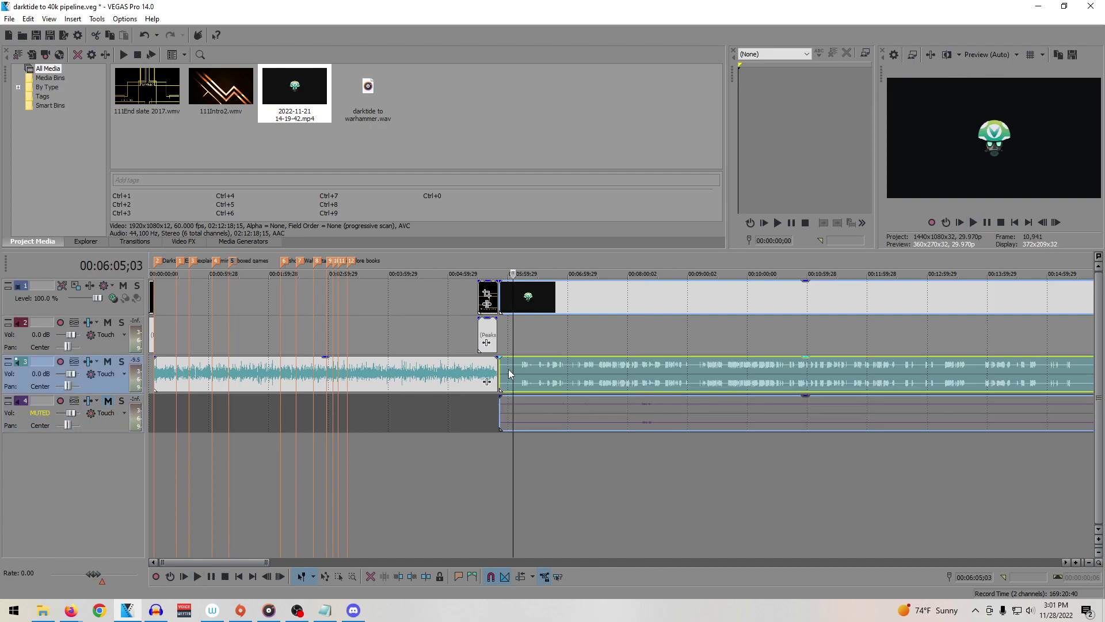
right_click(561, 375)
mouse_move(652, 510)
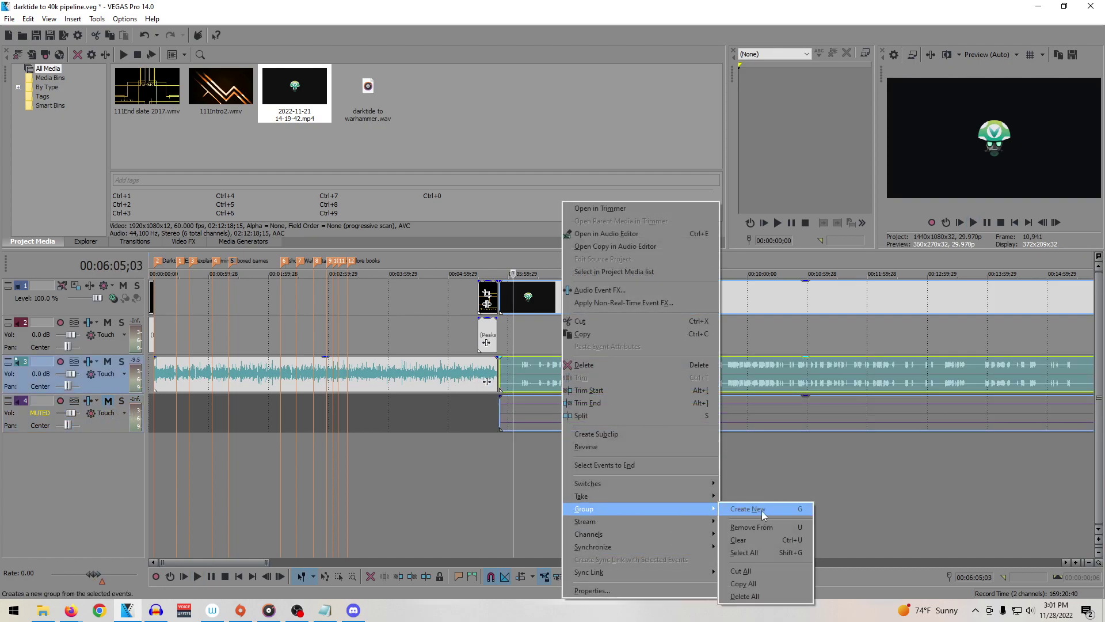
click(763, 526)
click(709, 374)
drag(710, 374, 666, 345)
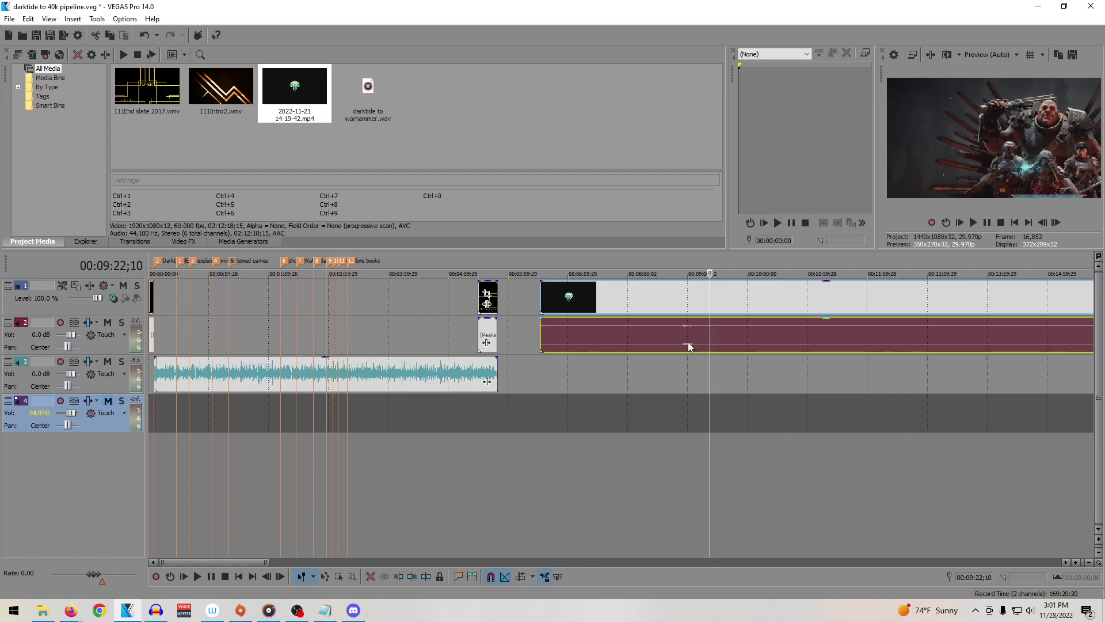
Step: Skim the gameplay footage between about 00:25:45 and 00:33:00 for combat scenes usable as b-roll
click(821, 337)
scroll(790, 337, down, 3)
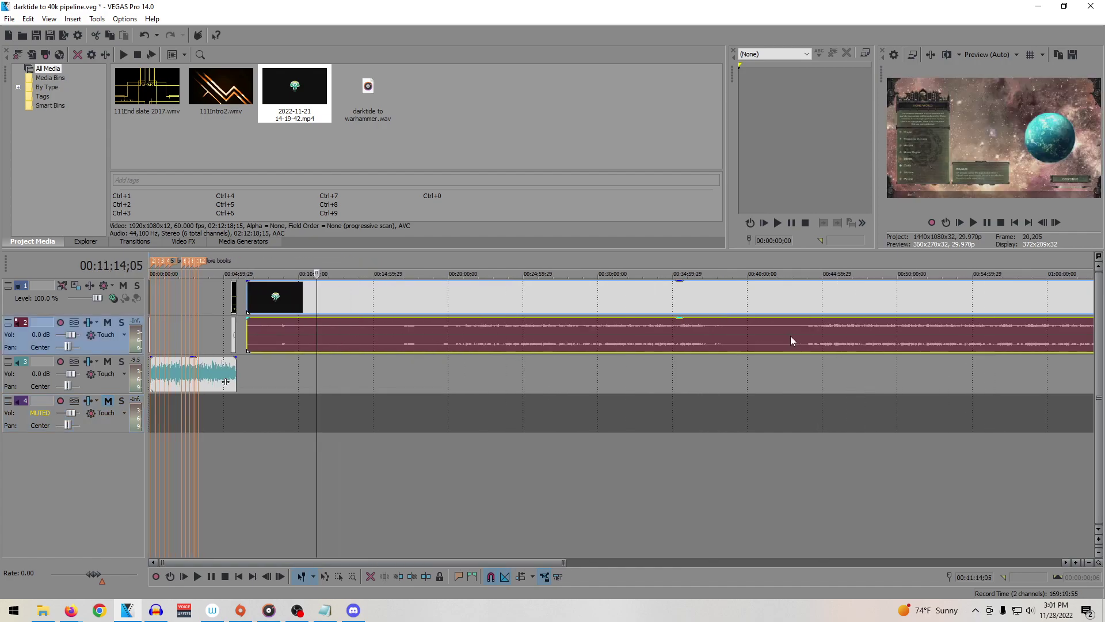
click(534, 353)
key(space)
scroll(553, 363, up, 2)
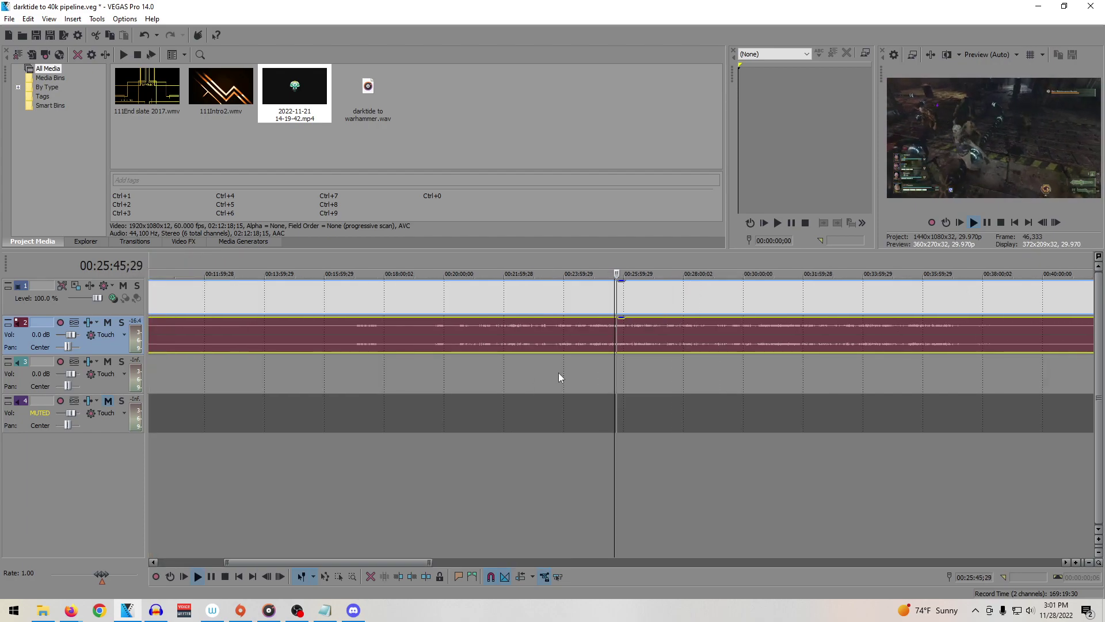
scroll(644, 371, up, 2)
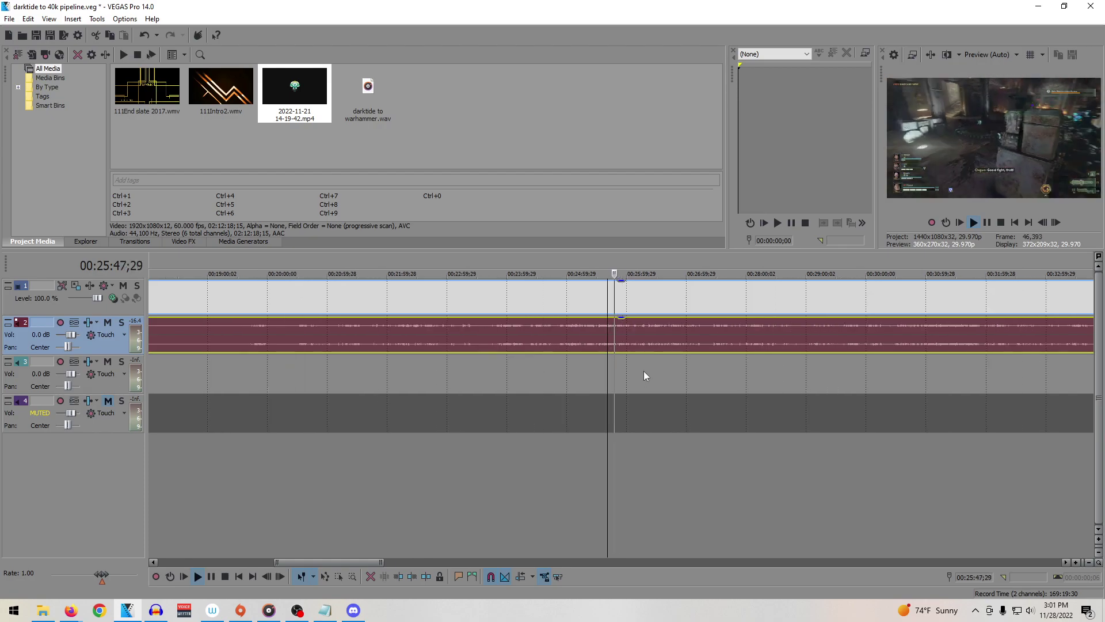
click(701, 374)
click(802, 364)
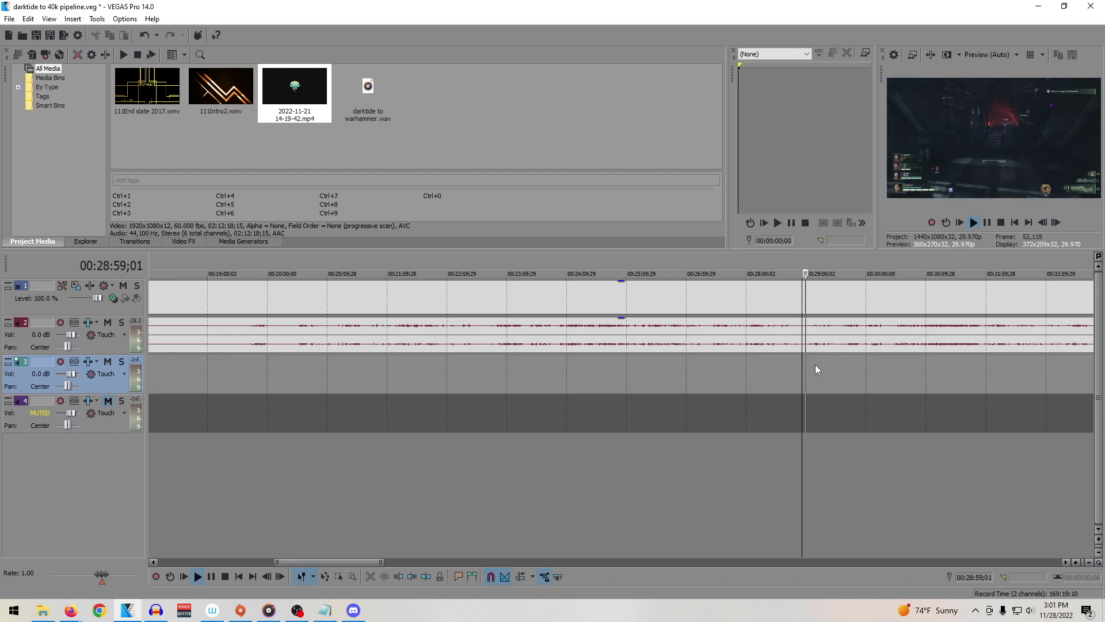
click(842, 363)
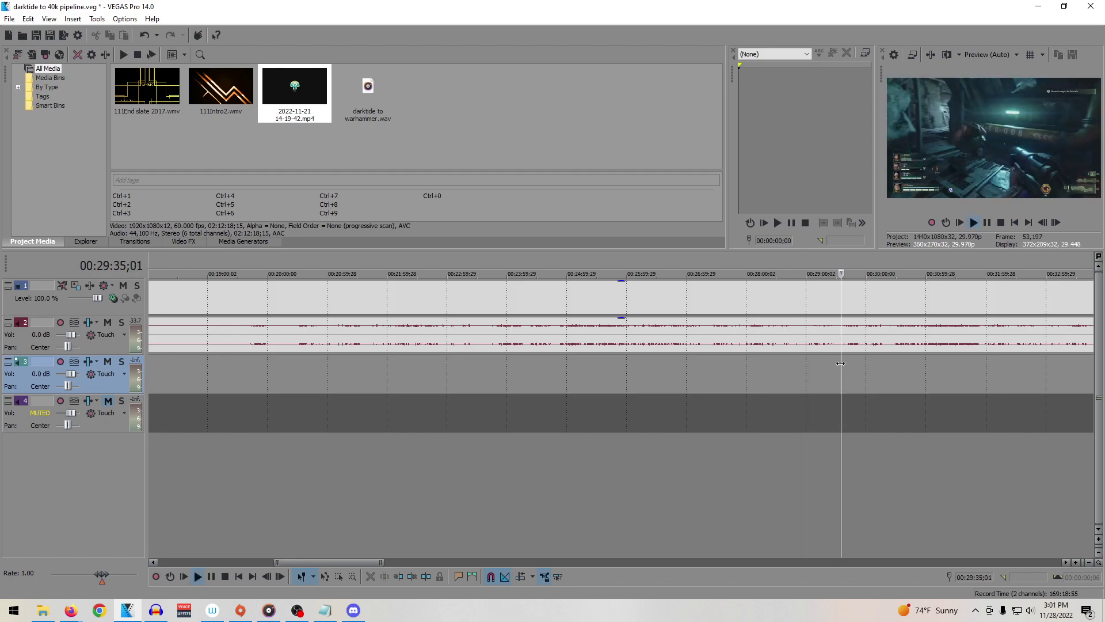
click(889, 369)
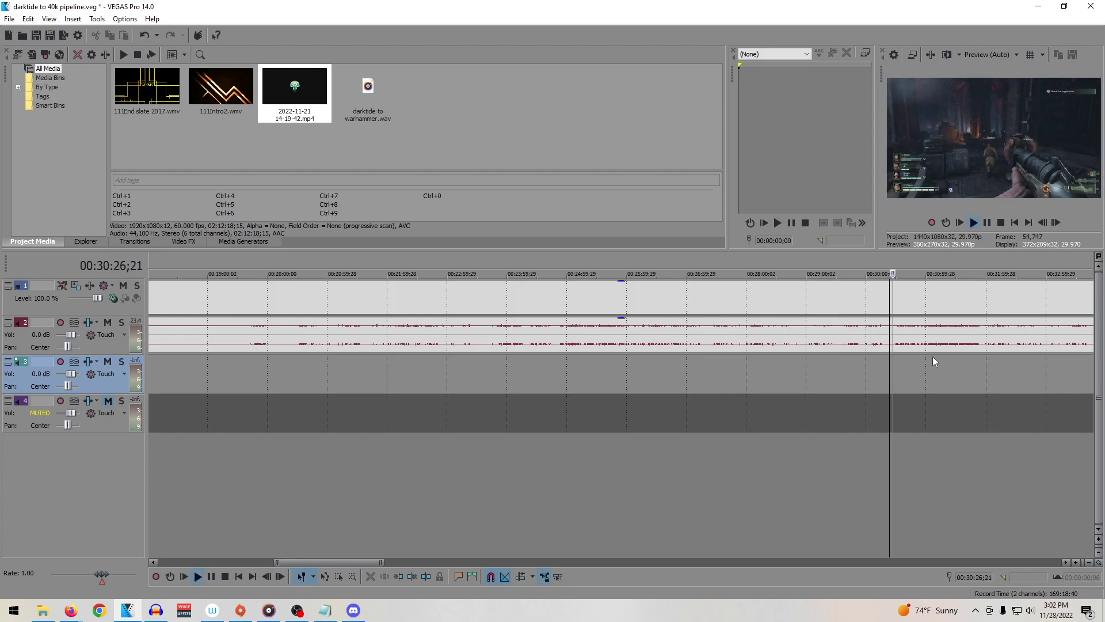
click(980, 365)
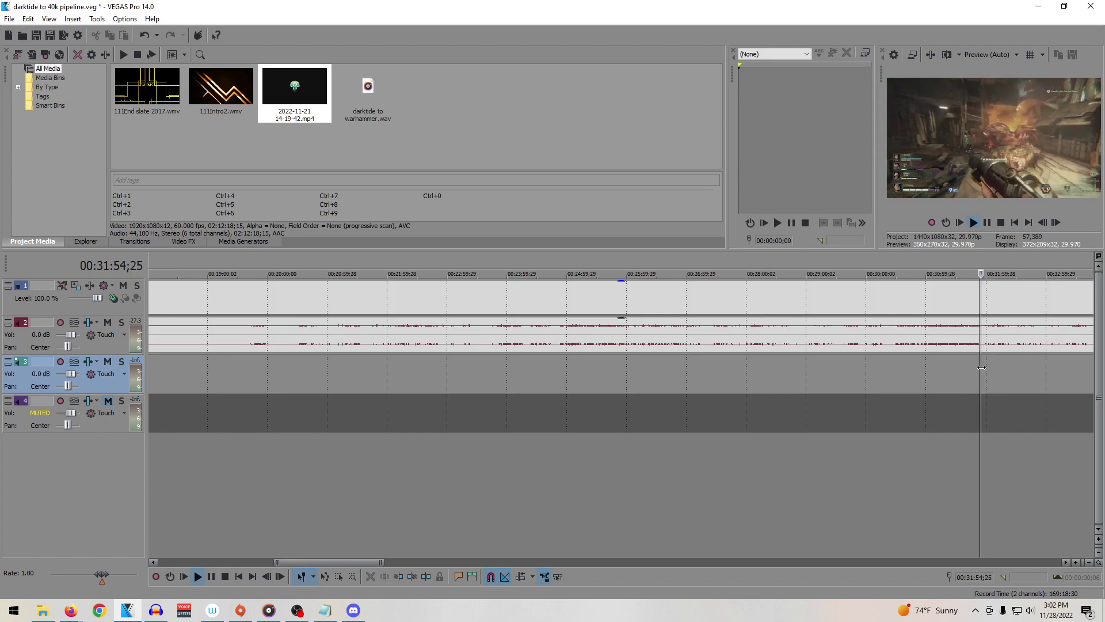
click(1045, 365)
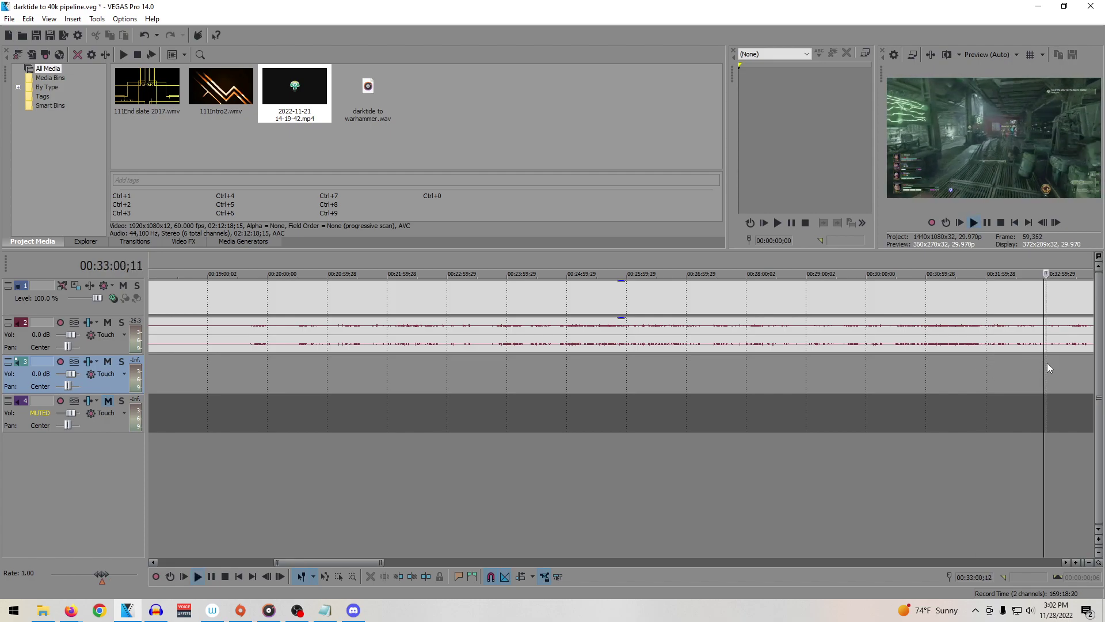
Step: Sample the gameplay from 00:38:02 onward, split the clip at about 00:53:10 and delete the portion before the split
scroll(1058, 361, down, 4)
click(686, 365)
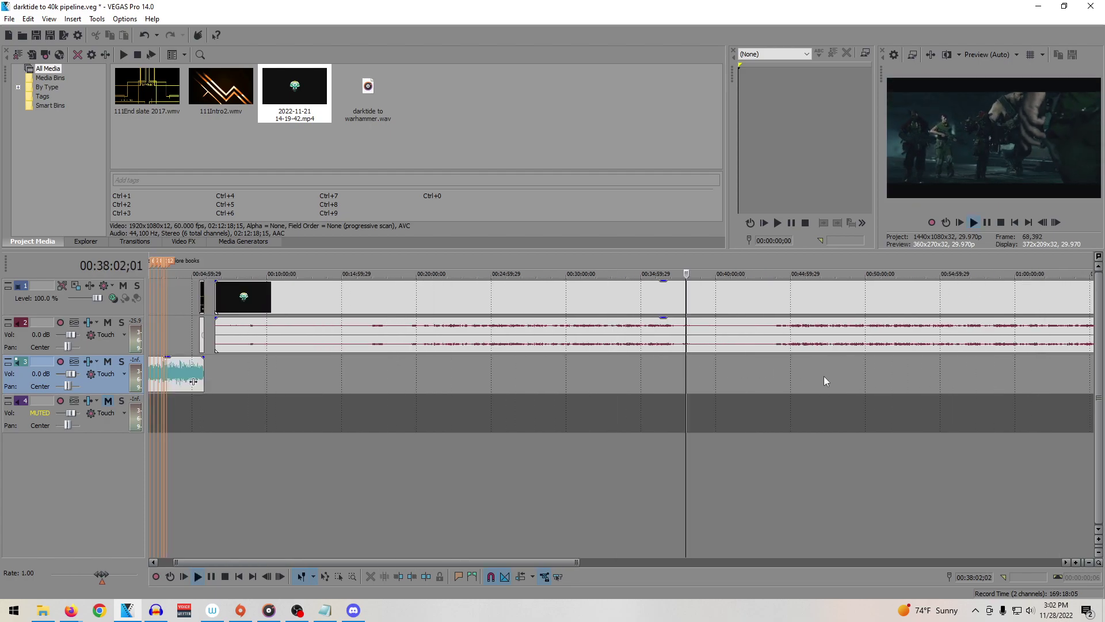
click(802, 385)
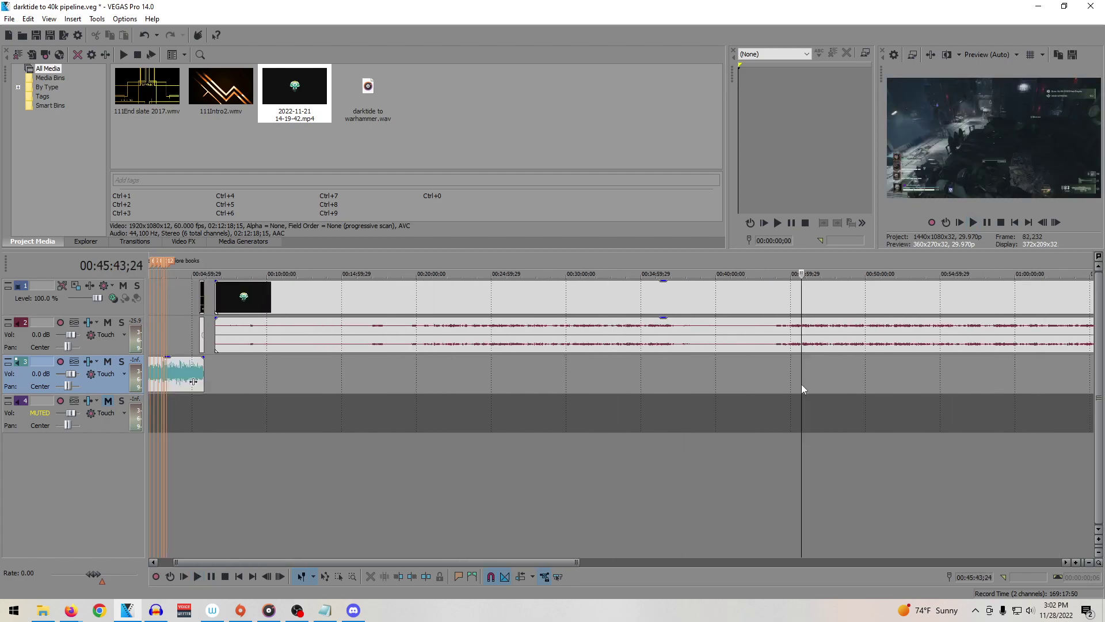
click(849, 383)
click(916, 380)
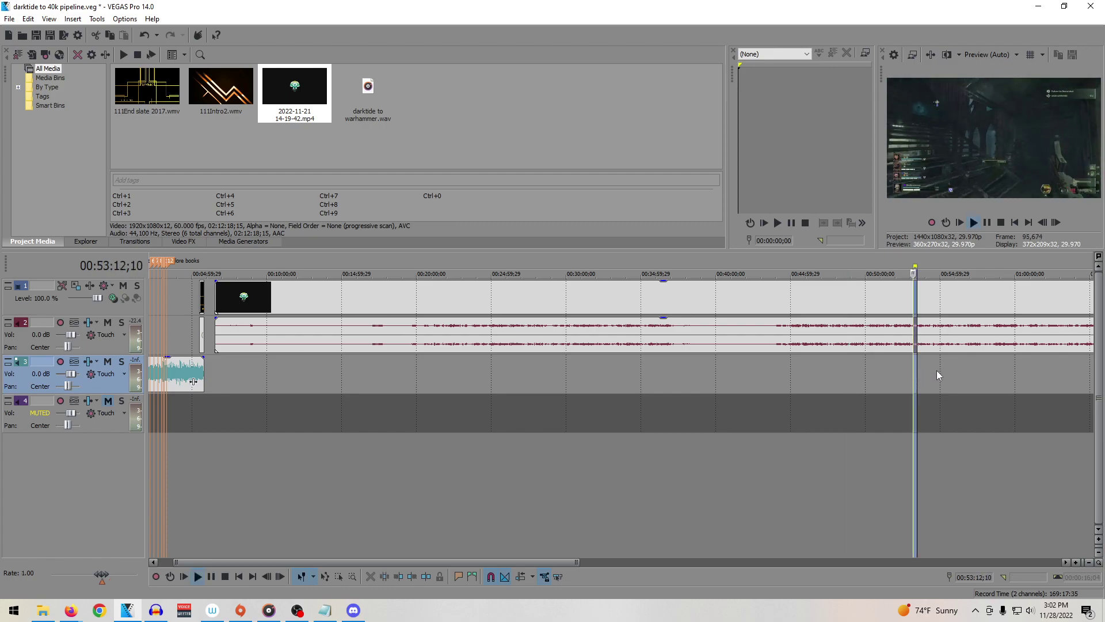
click(912, 372)
key(space)
key(space)
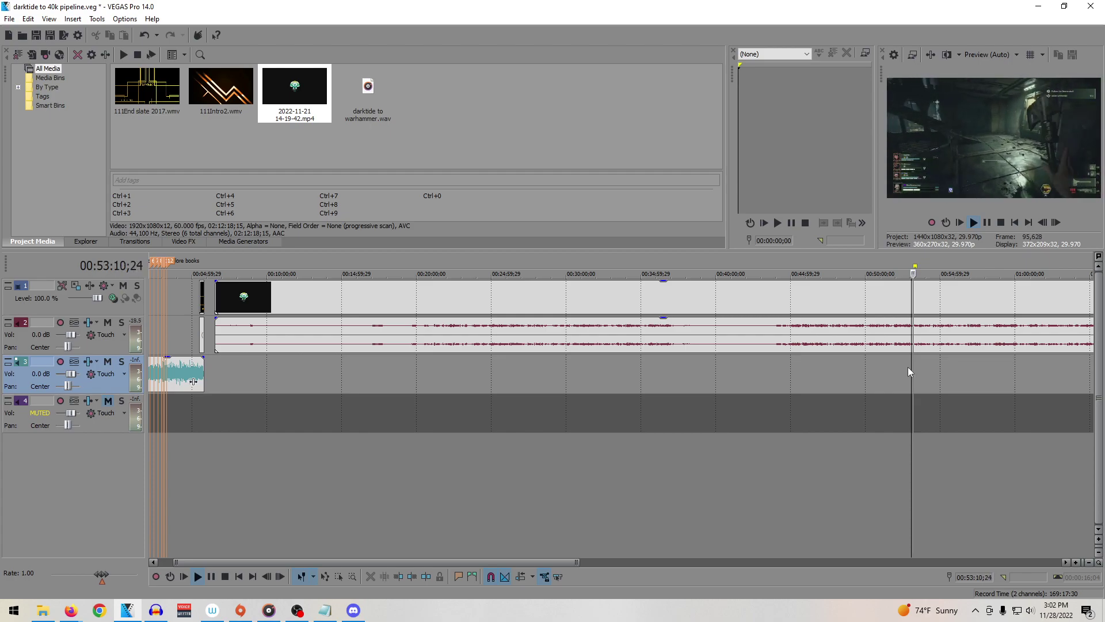
key(space)
click(867, 341)
key(Delete)
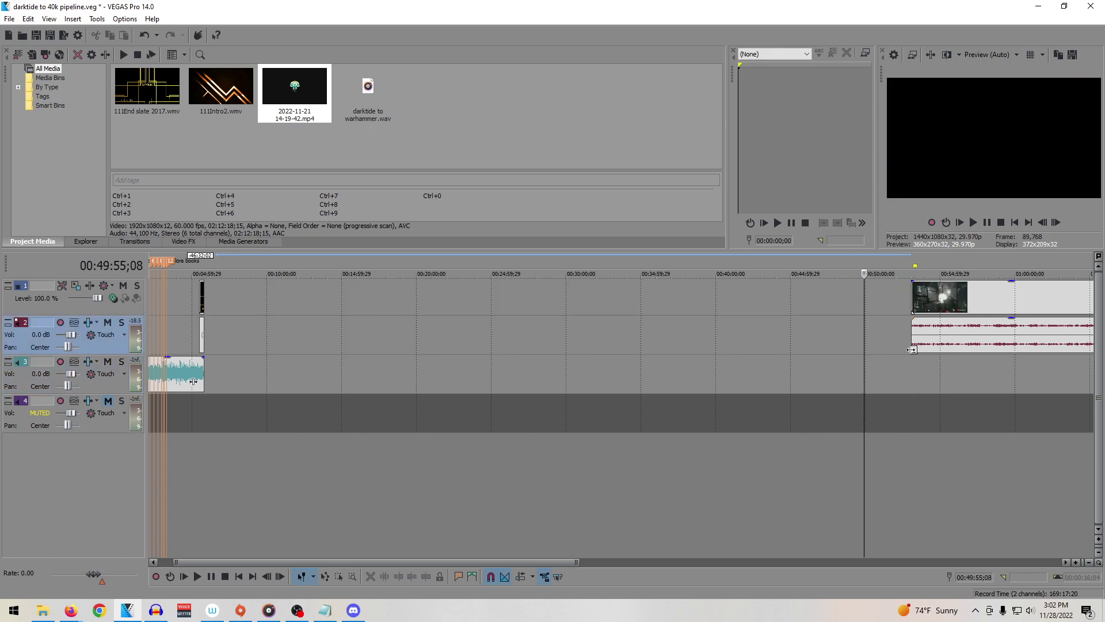
Step: Move the remaining gameplay clip with its audio back to start directly after the intro at about 00:00:05
scroll(863, 352, down, 3)
drag(563, 342, 237, 343)
scroll(175, 354, up, 4)
scroll(180, 361, down, 4)
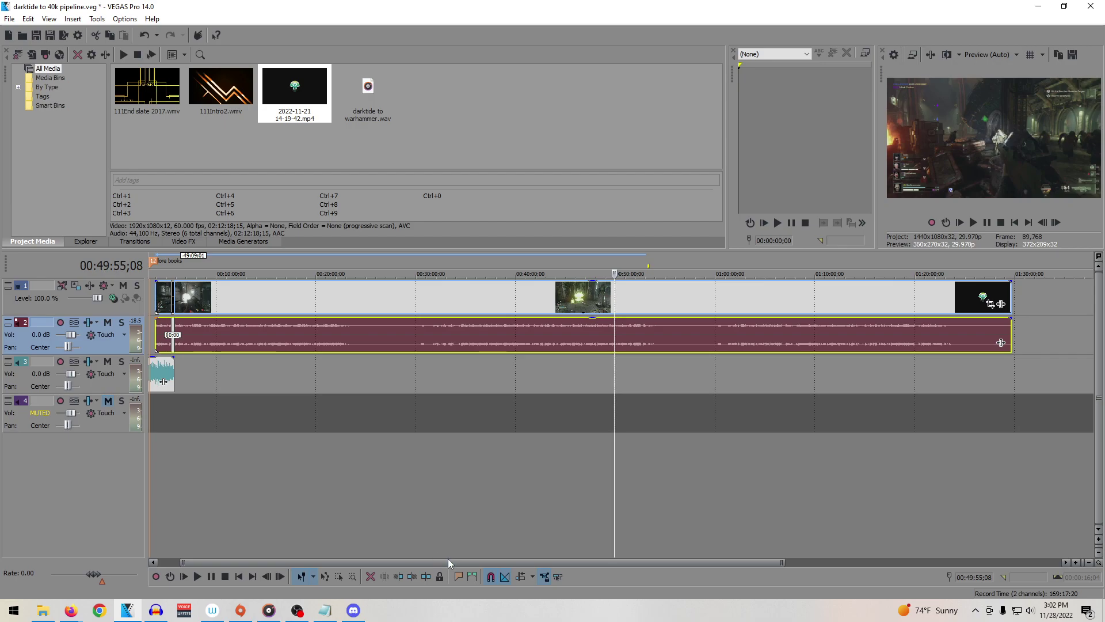
drag(448, 558, 235, 534)
click(150, 340)
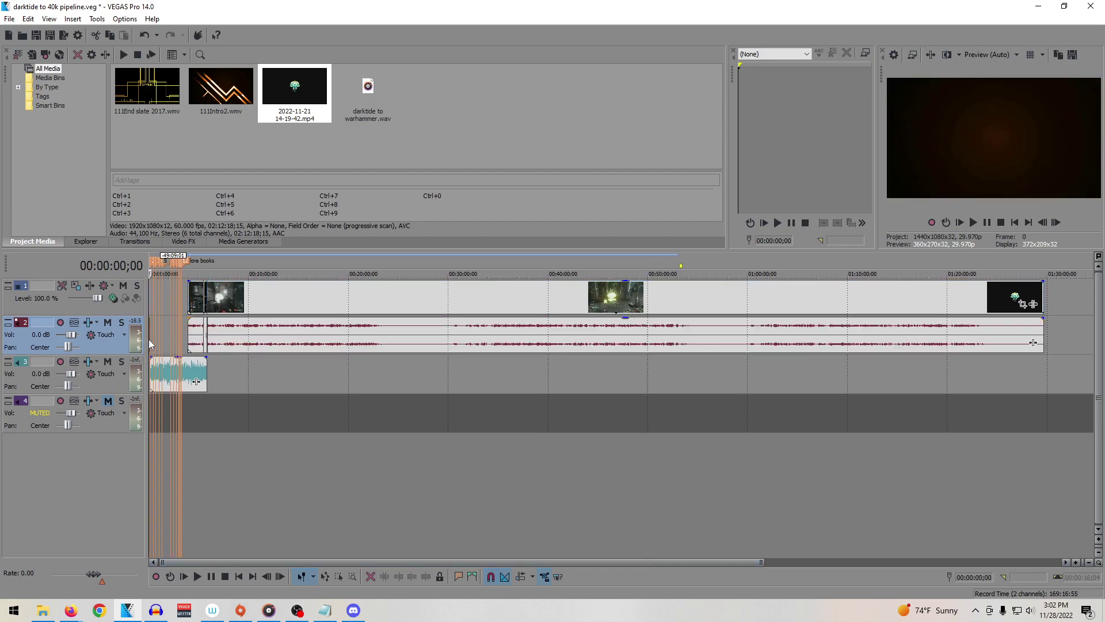
scroll(410, 430, up, 5)
drag(942, 346, 389, 353)
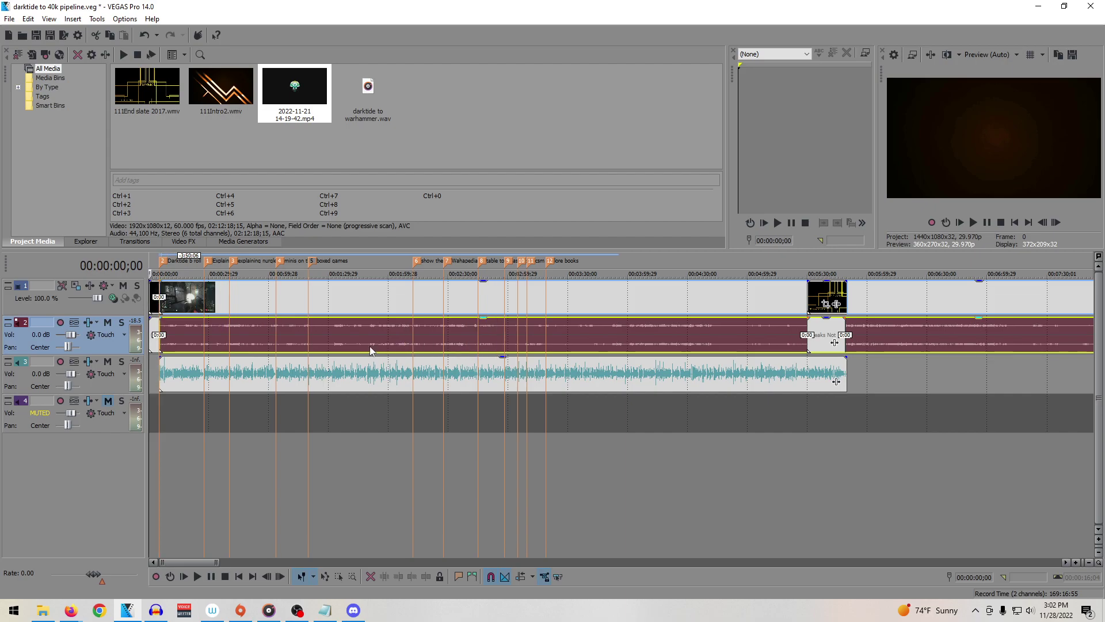
Step: Split the gameplay clip at 00:00:46;11, delete the portion before the split and butt the remainder against the intro
click(163, 335)
key(space)
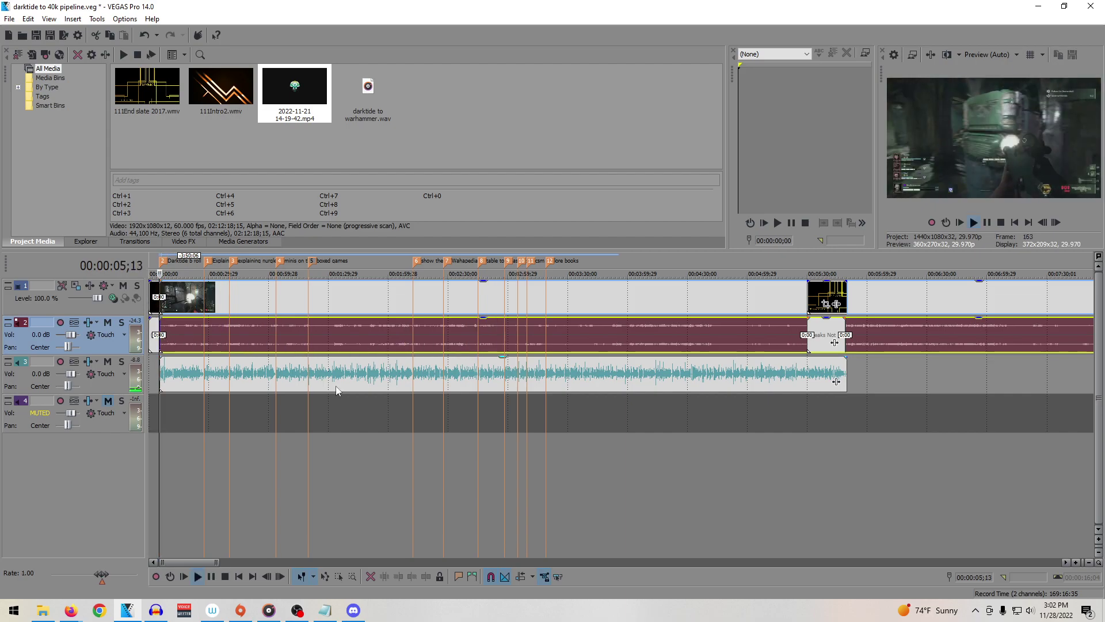
scroll(410, 425, up, 4)
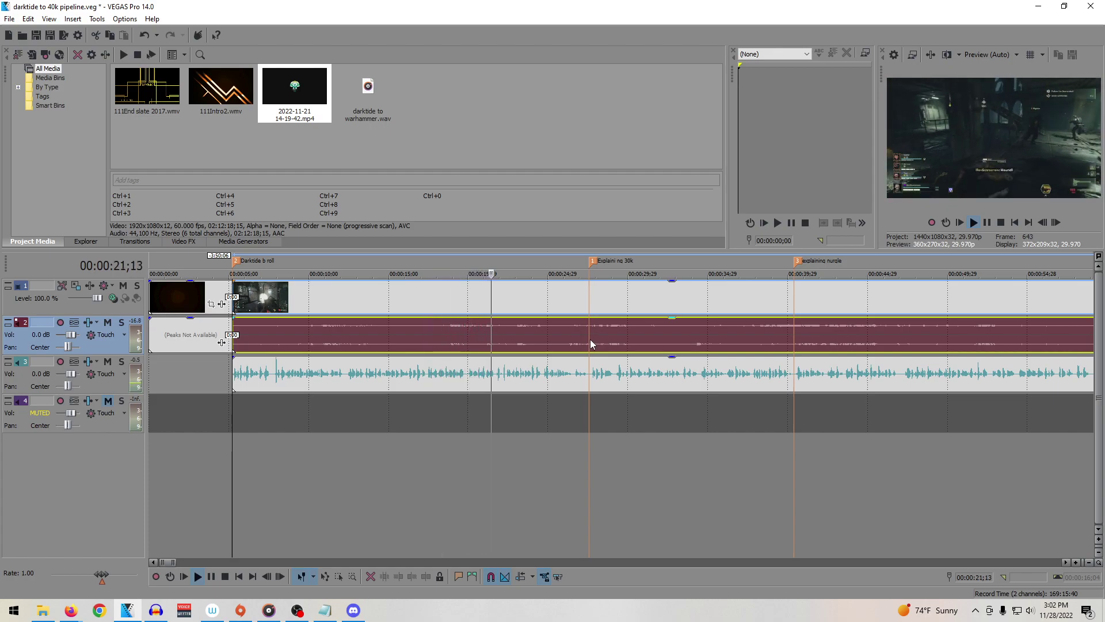
click(627, 333)
click(751, 337)
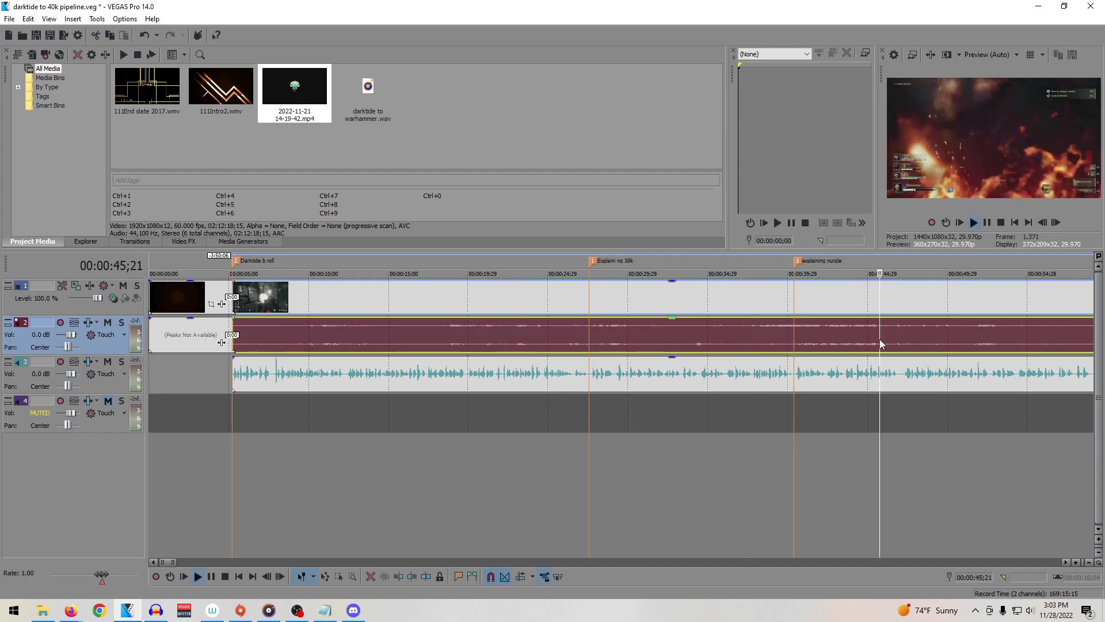
scroll(879, 344, down, 3)
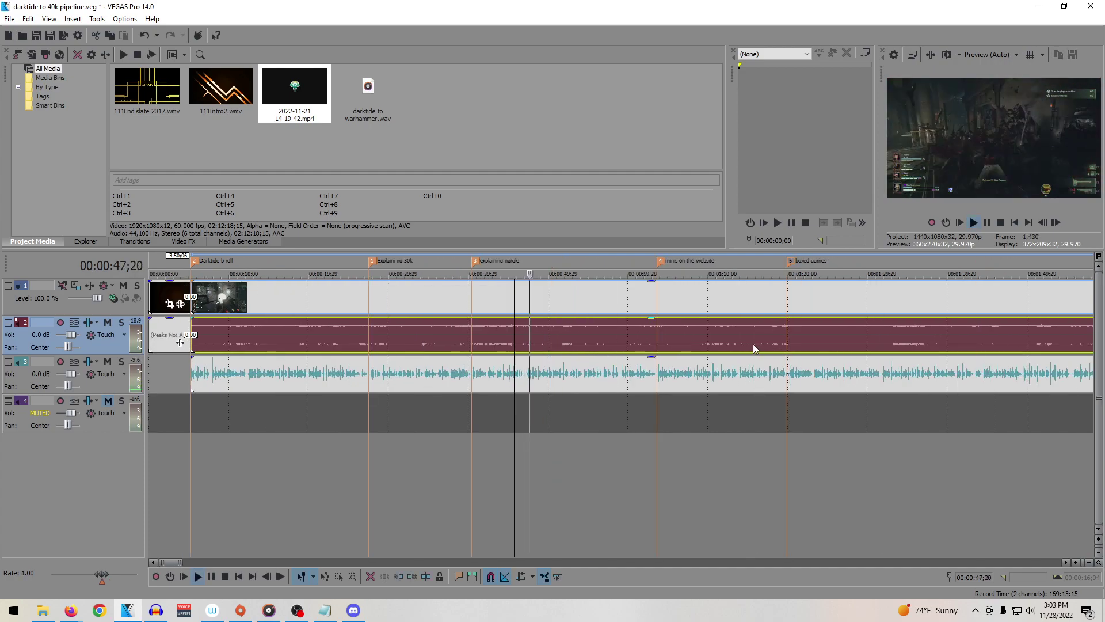
click(533, 338)
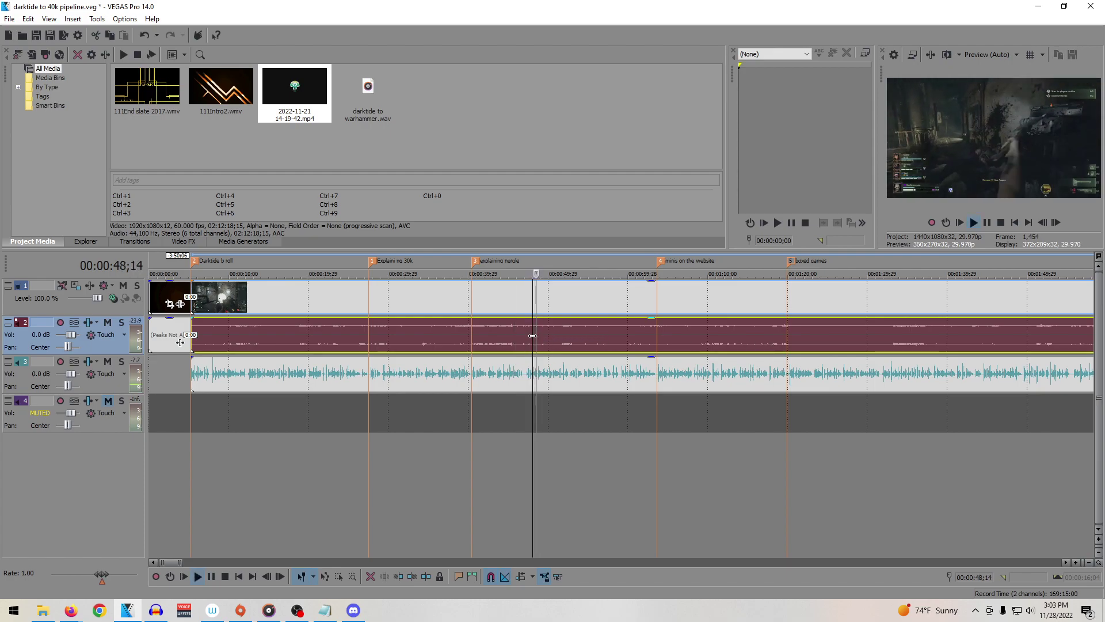
click(520, 337)
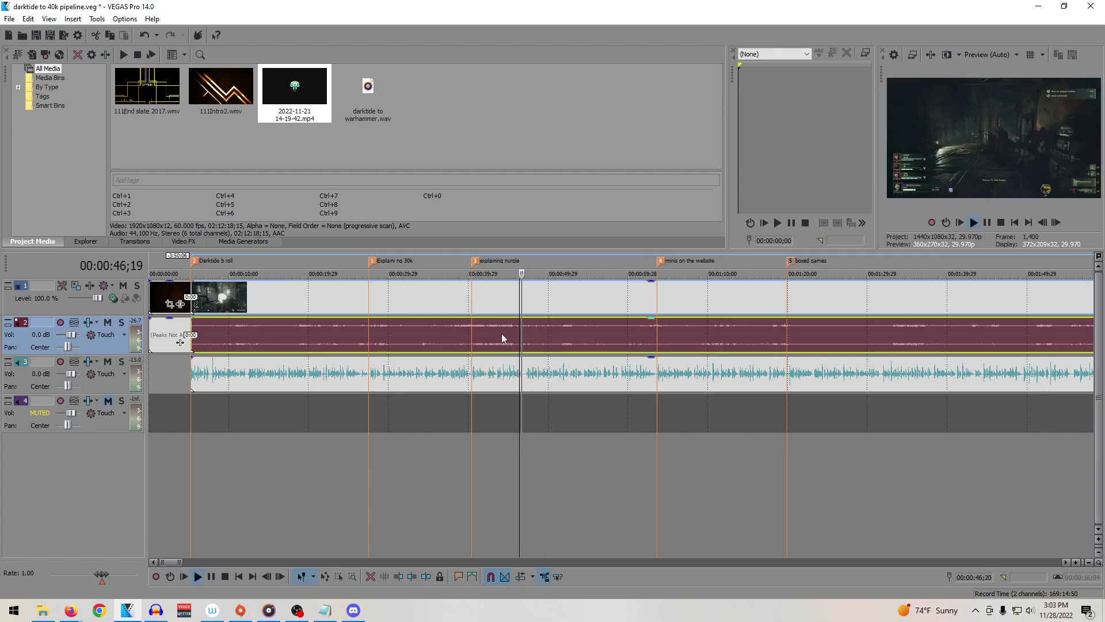
key(space)
key(s)
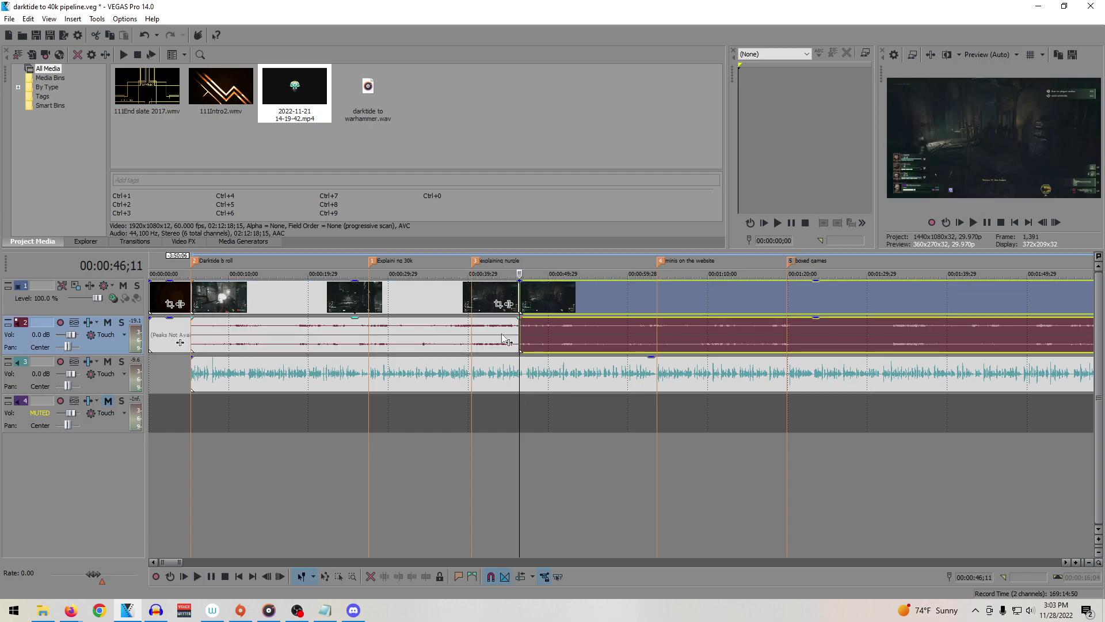
click(502, 338)
key(Delete)
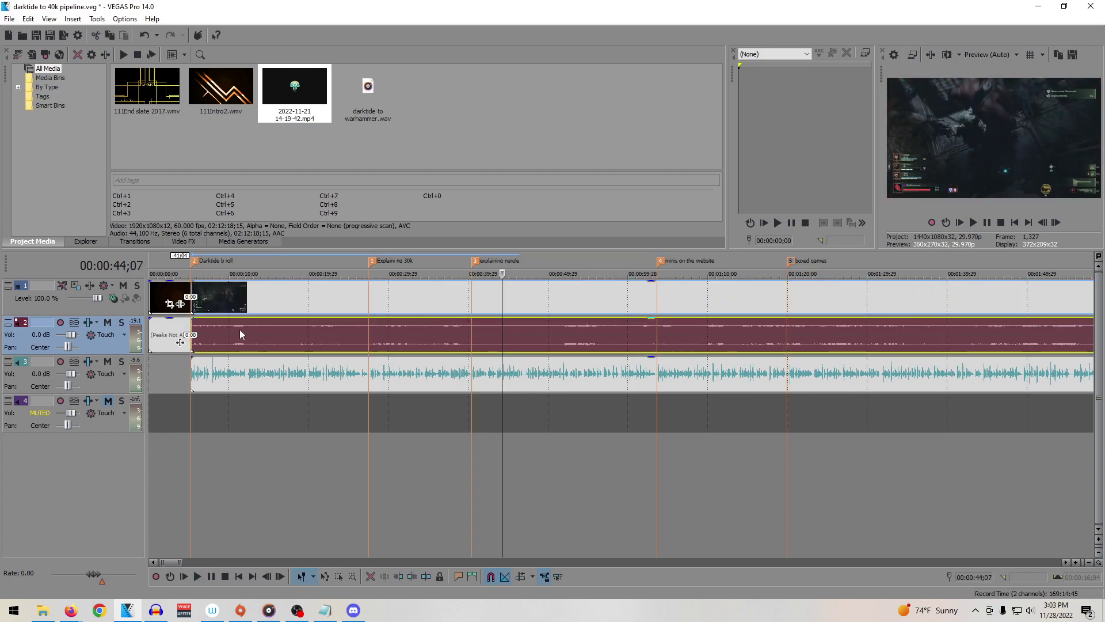
Step: Play the opening gameplay, split it at the 00:00:27;16 marker and move the remainder past the end slate to about 00:08:45
click(192, 334)
key(space)
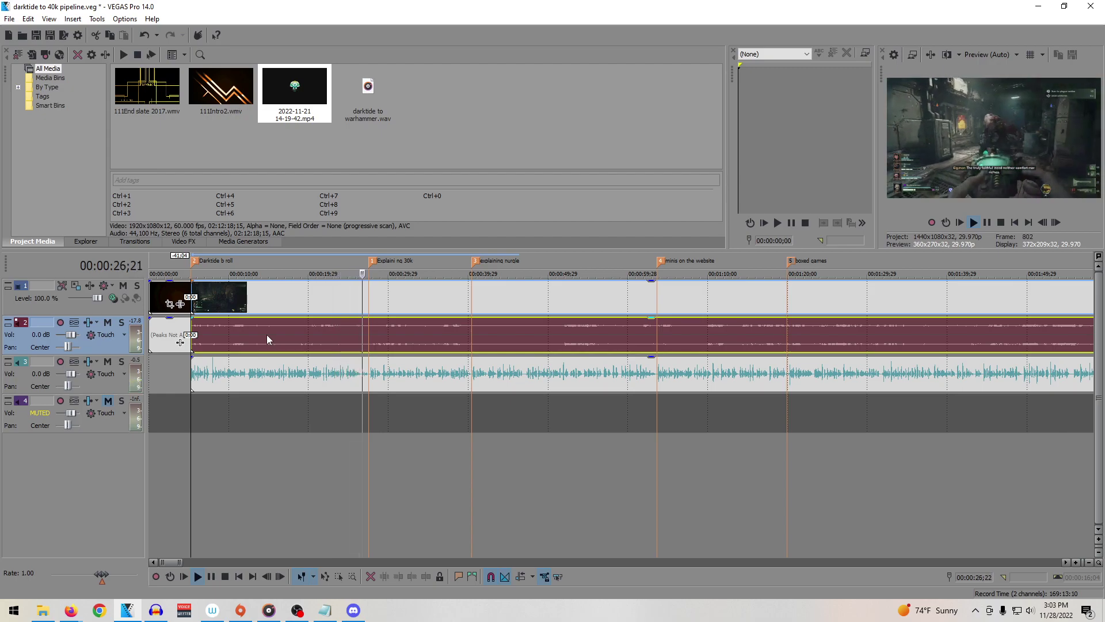
key(space)
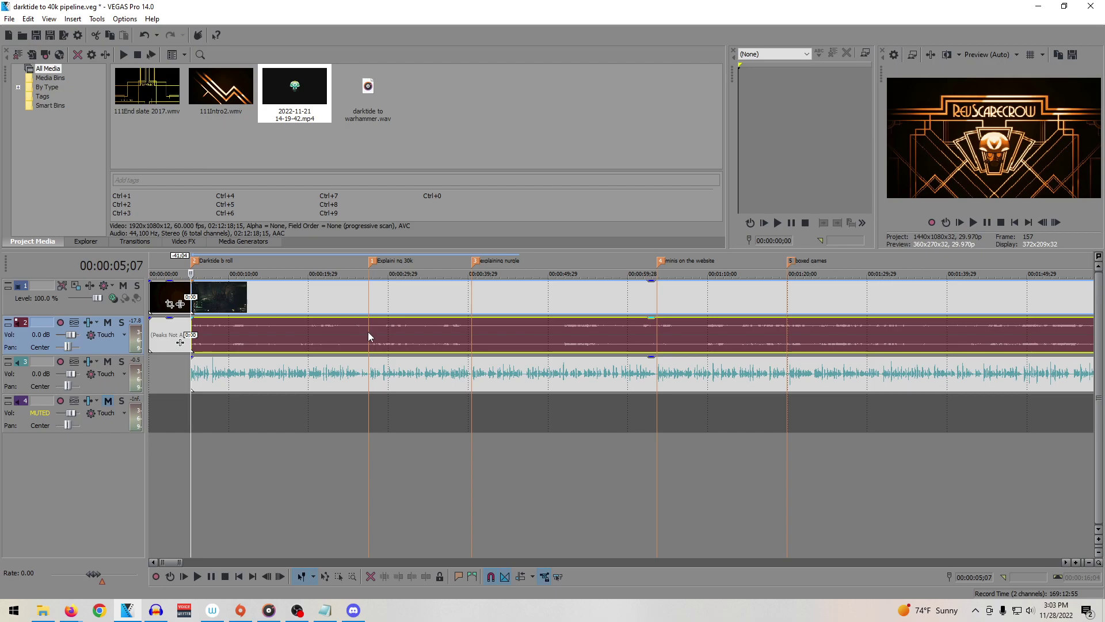
click(369, 332)
key(s)
scroll(420, 323, down, 10)
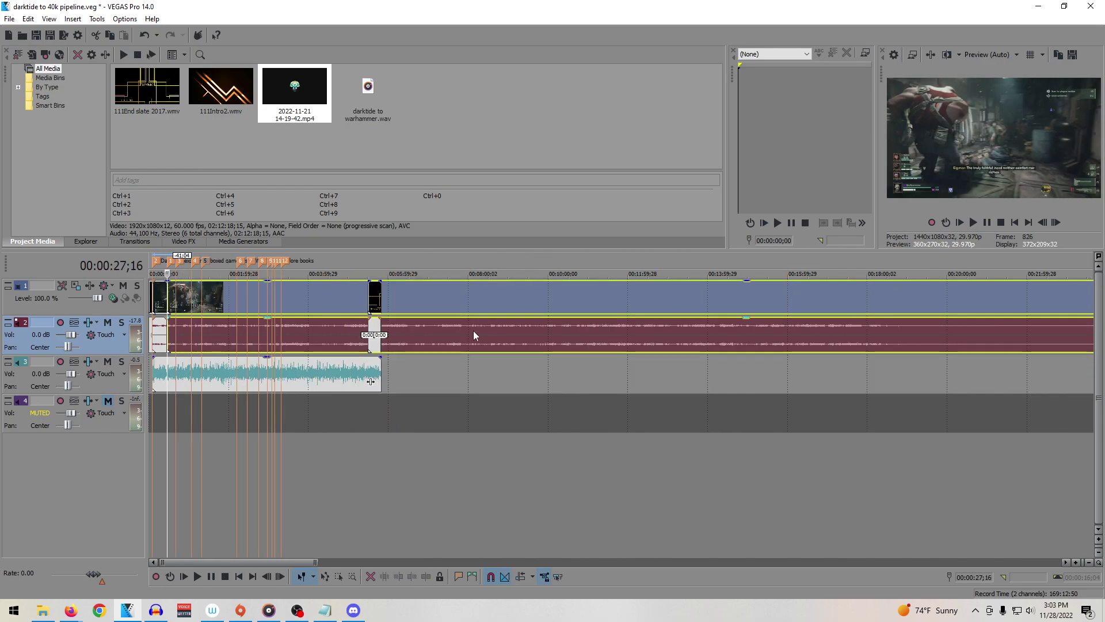
drag(334, 334, 666, 328)
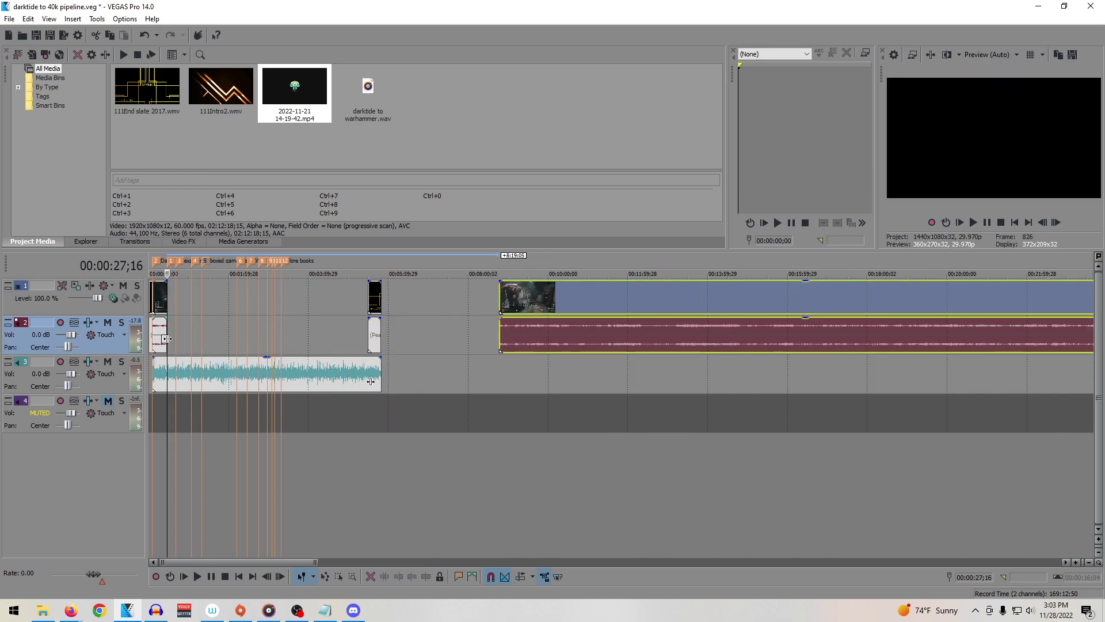
Step: Unmute audio track 4 and move the opening gameplay clip's audio from track 2 down to it
scroll(315, 399, up, 10)
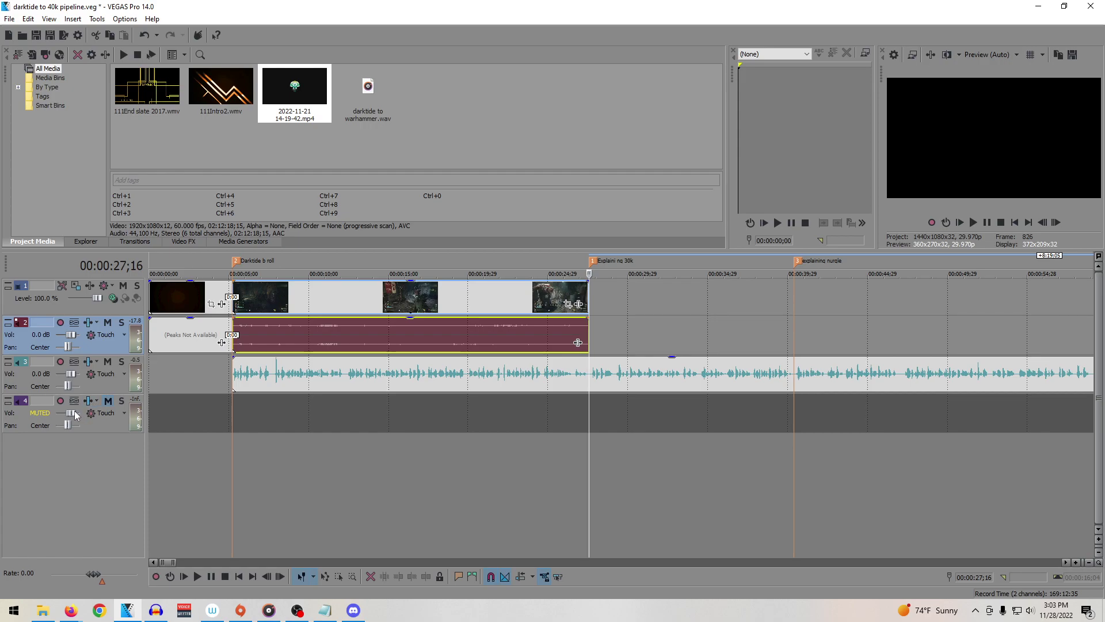
click(109, 402)
mouse_move(314, 333)
mouse_down()
mouse_move(310, 409)
mouse_move(319, 412)
mouse_up()
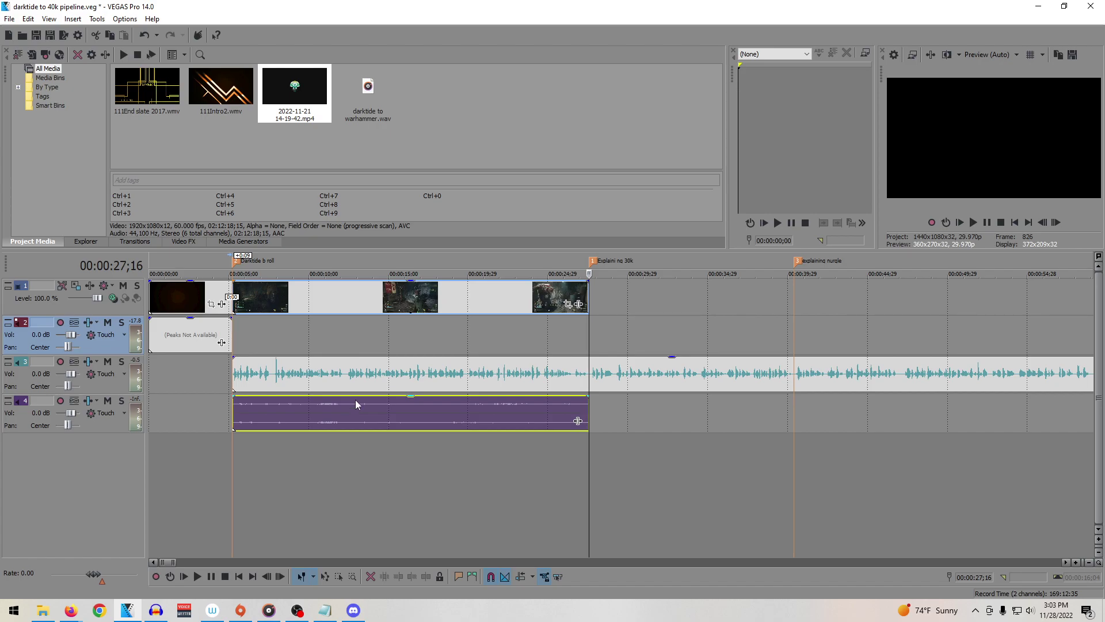
Step: Skim the long gameplay clip, especially between about 00:15:39 and 00:25:29, for combat scenes usable as b-roll
scroll(356, 401, down, 10)
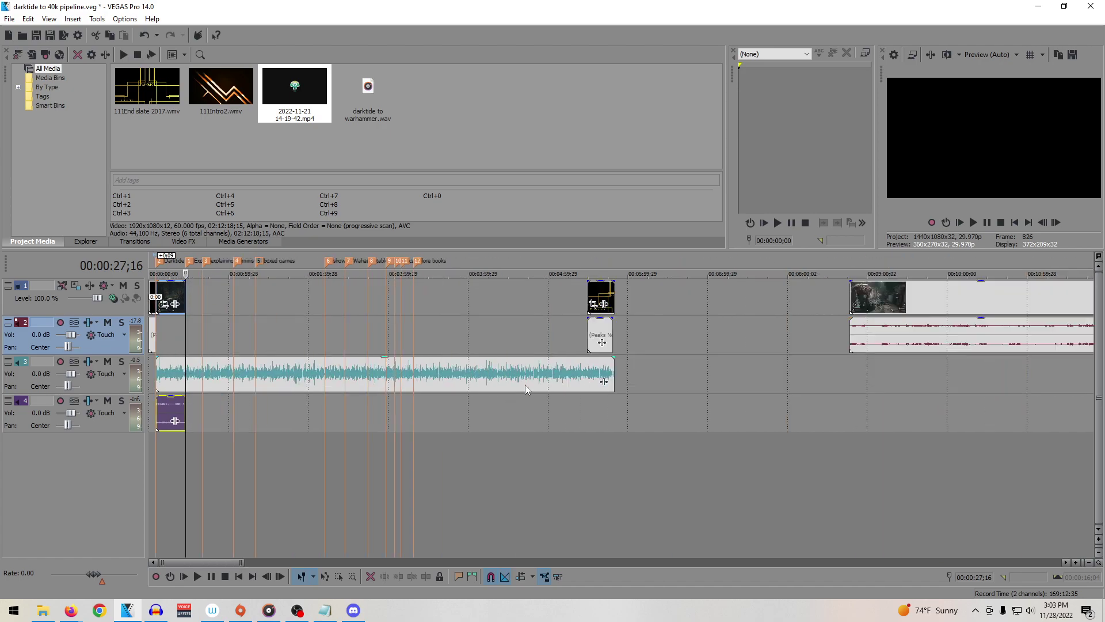
scroll(752, 403, down, 5)
click(478, 391)
click(407, 392)
click(369, 391)
click(335, 395)
click(311, 395)
click(292, 392)
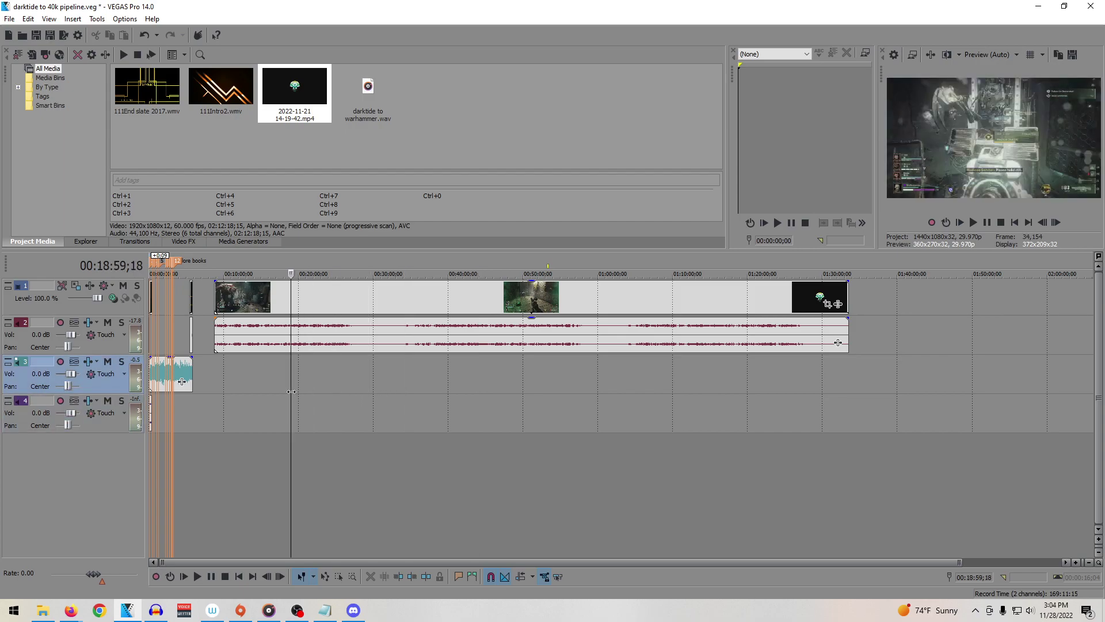
scroll(346, 387, up, 5)
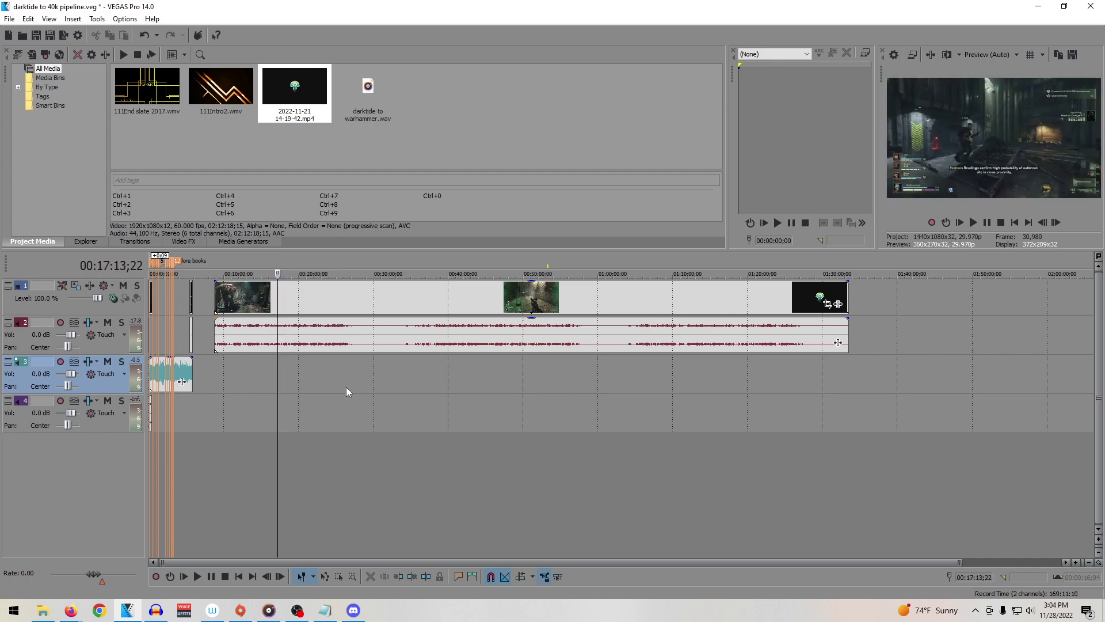
scroll(346, 387, up, 3)
scroll(381, 388, up, 2)
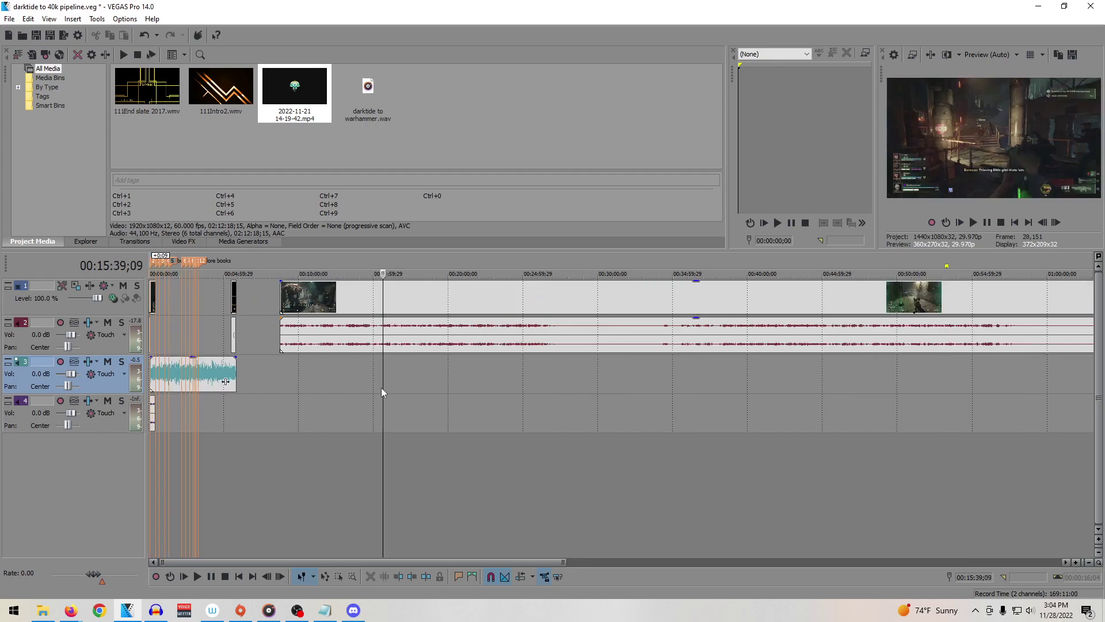
click(498, 388)
scroll(499, 389, down, 3)
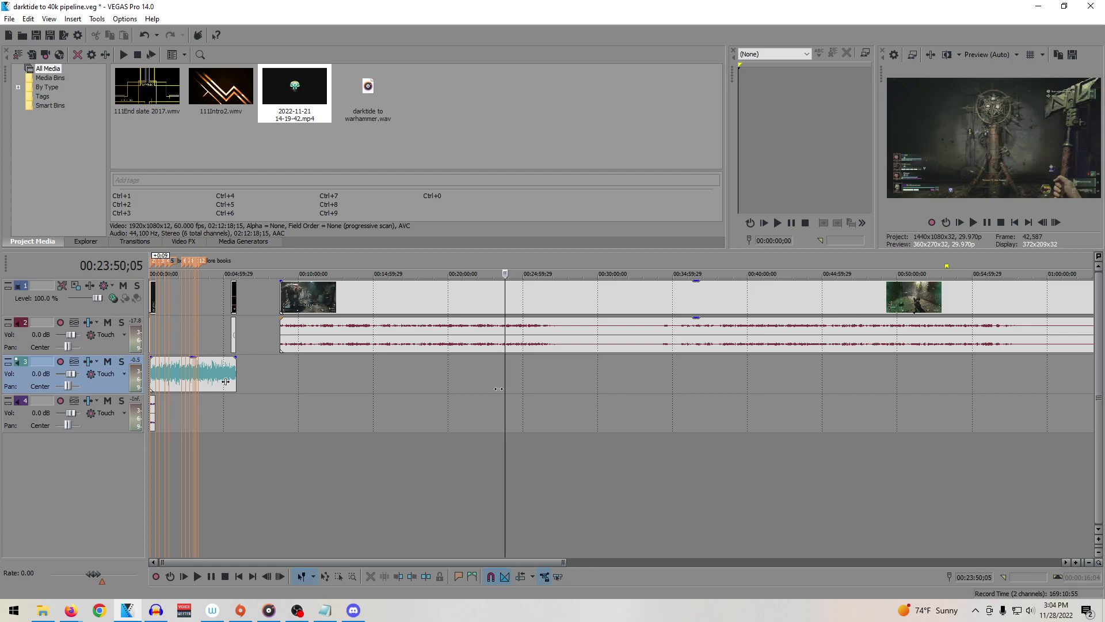
scroll(499, 388, down, 3)
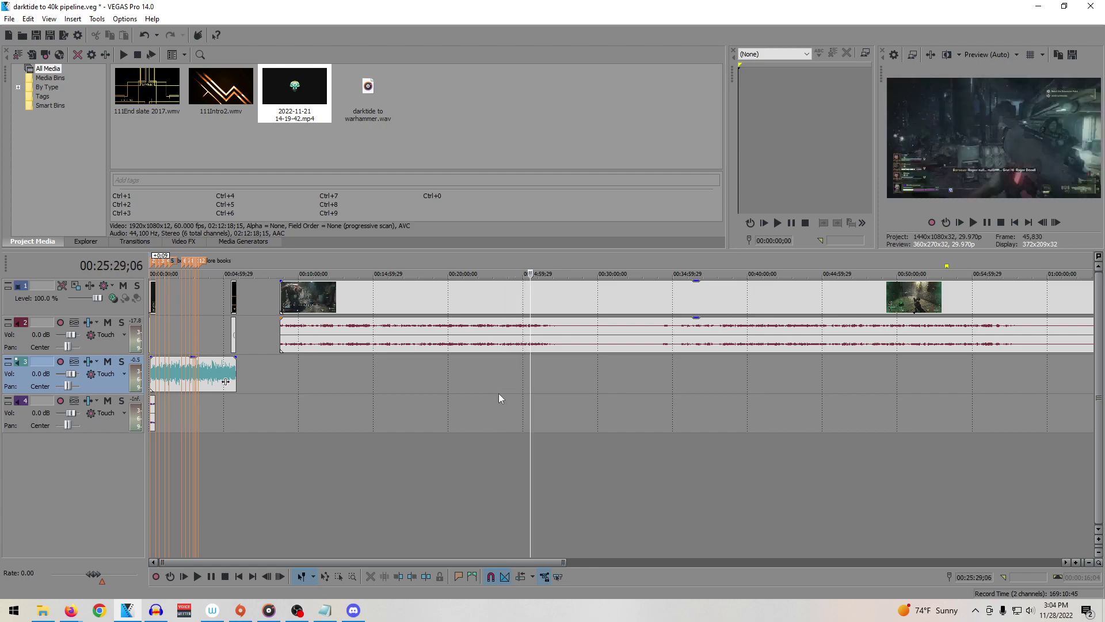
scroll(501, 393, up, 2)
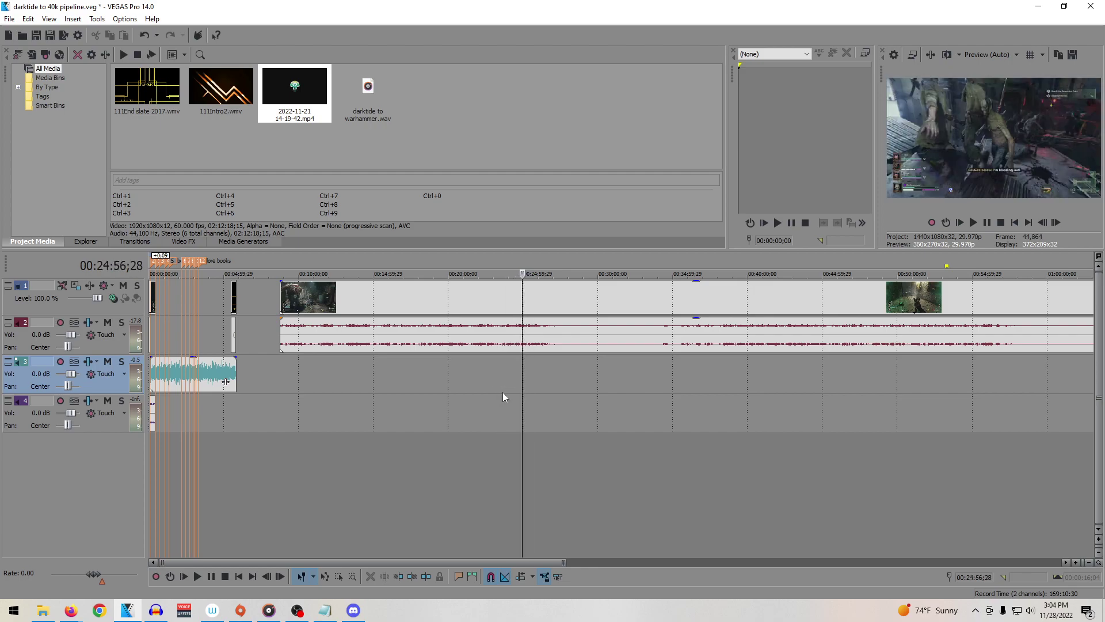
key(space)
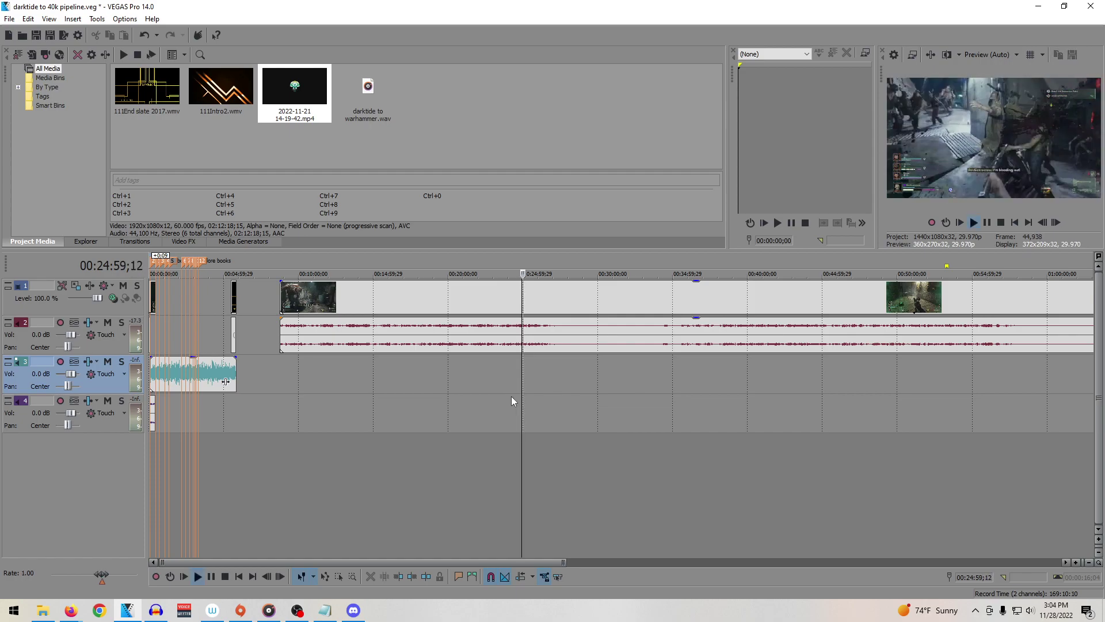
key(space)
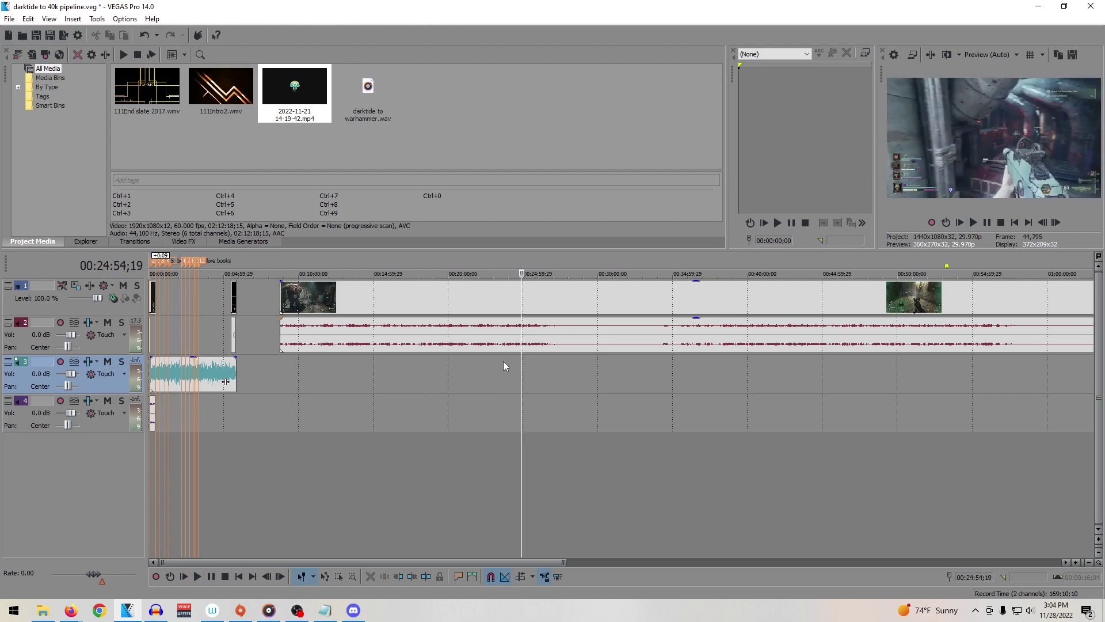
click(503, 361)
Step: Move the opening gameplay clip past the end slate to about 00:07:28 and shift the long gameplay clip to start at about 00:08:34
click(151, 325)
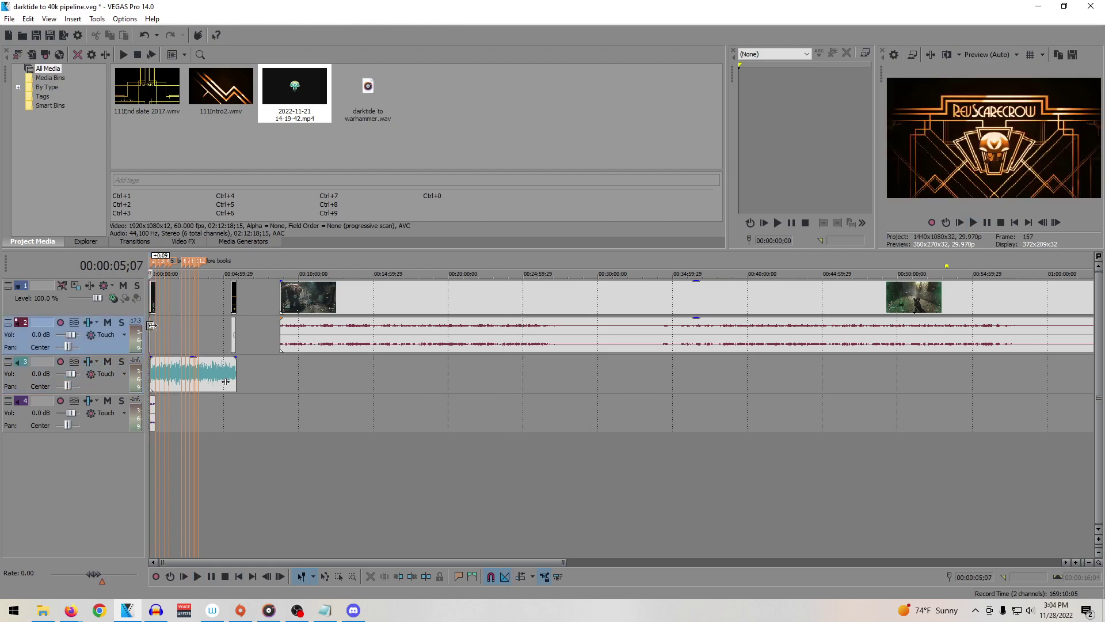
scroll(152, 326, up, 5)
drag(190, 296, 746, 305)
key(ctrl+z)
scroll(377, 345, down, 5)
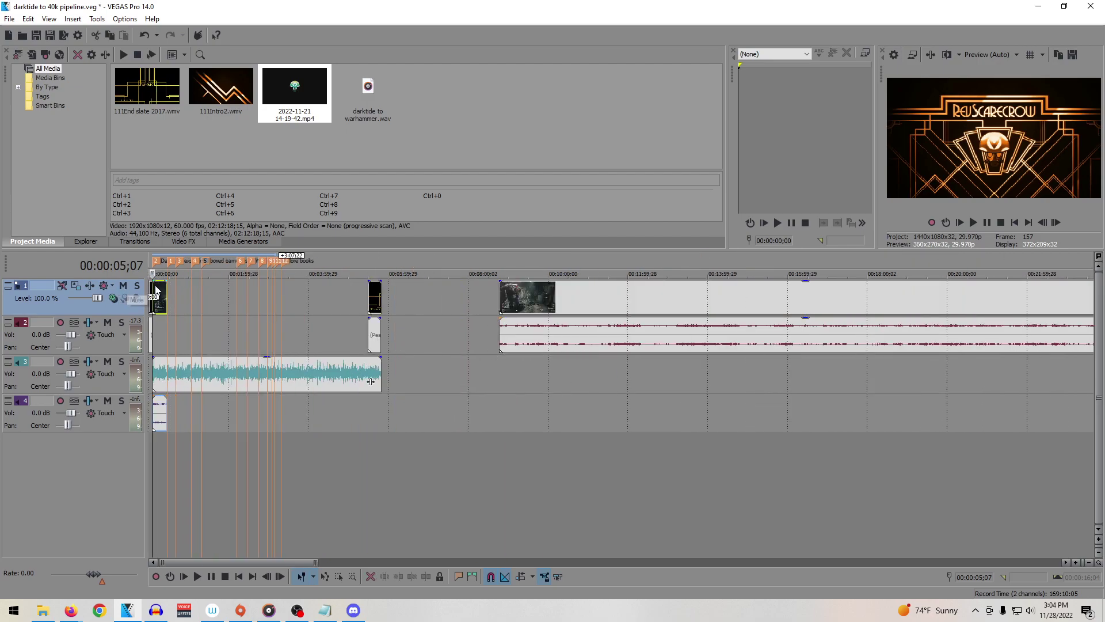
drag(171, 297, 466, 298)
drag(576, 298, 628, 315)
Step: Skim the long gameplay clip between about 00:13:57 and 00:20:11 for combat scenes usable as opening b-roll
click(720, 303)
key(space)
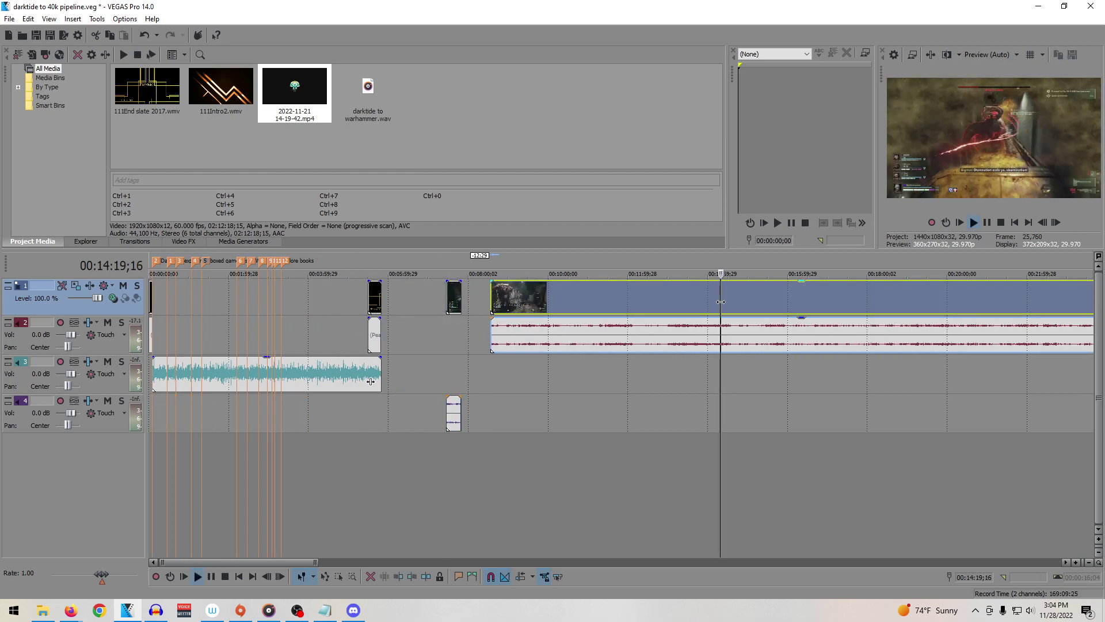
click(707, 311)
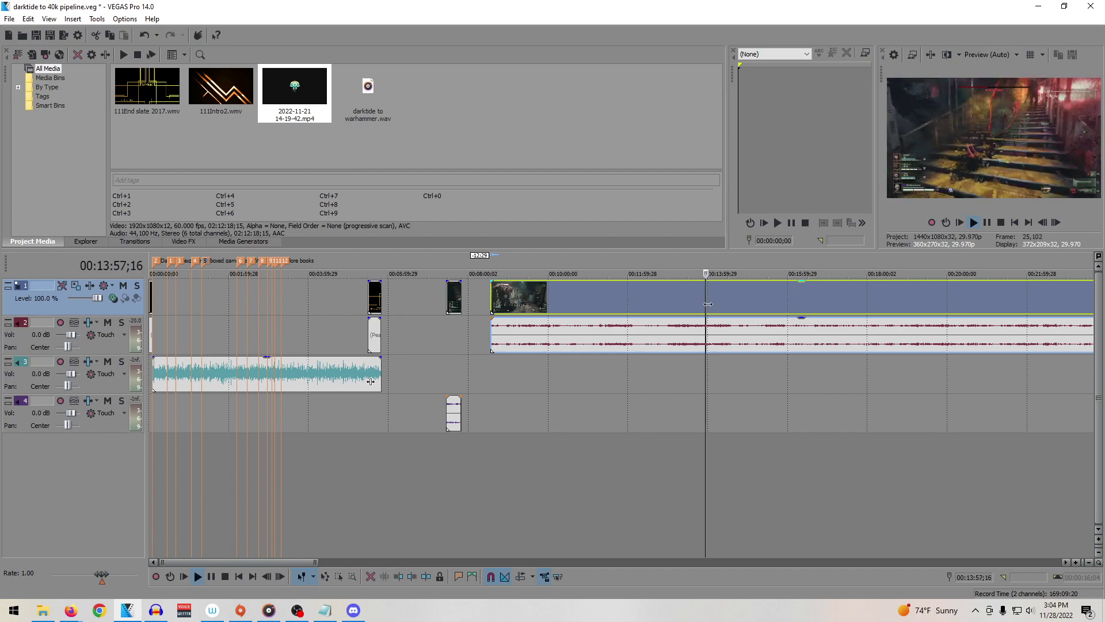
key(space)
click(738, 299)
key(space)
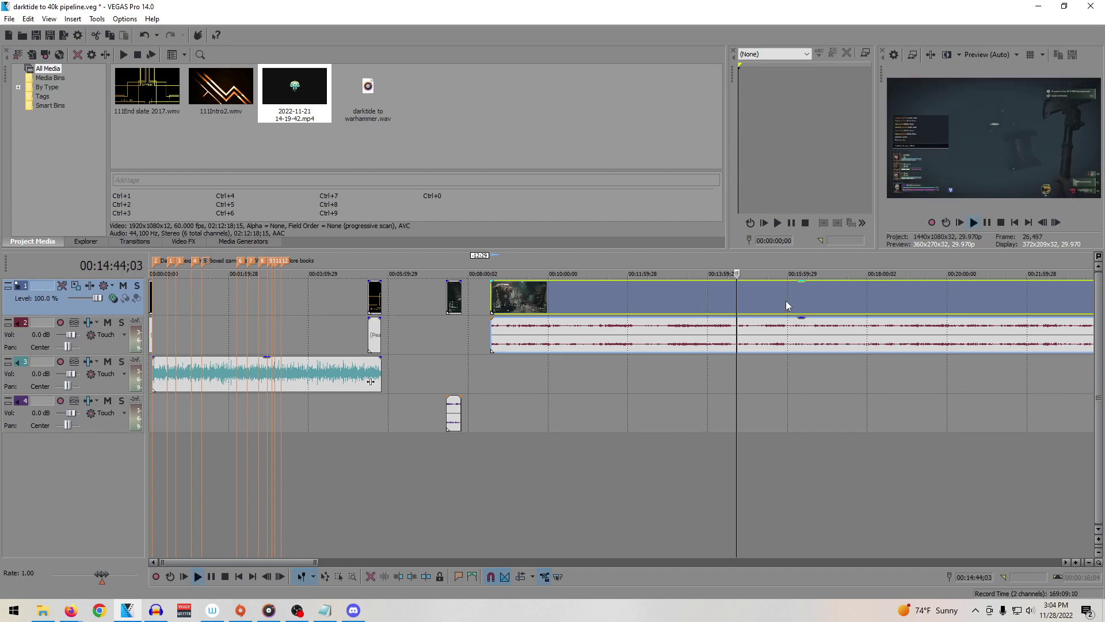
click(787, 305)
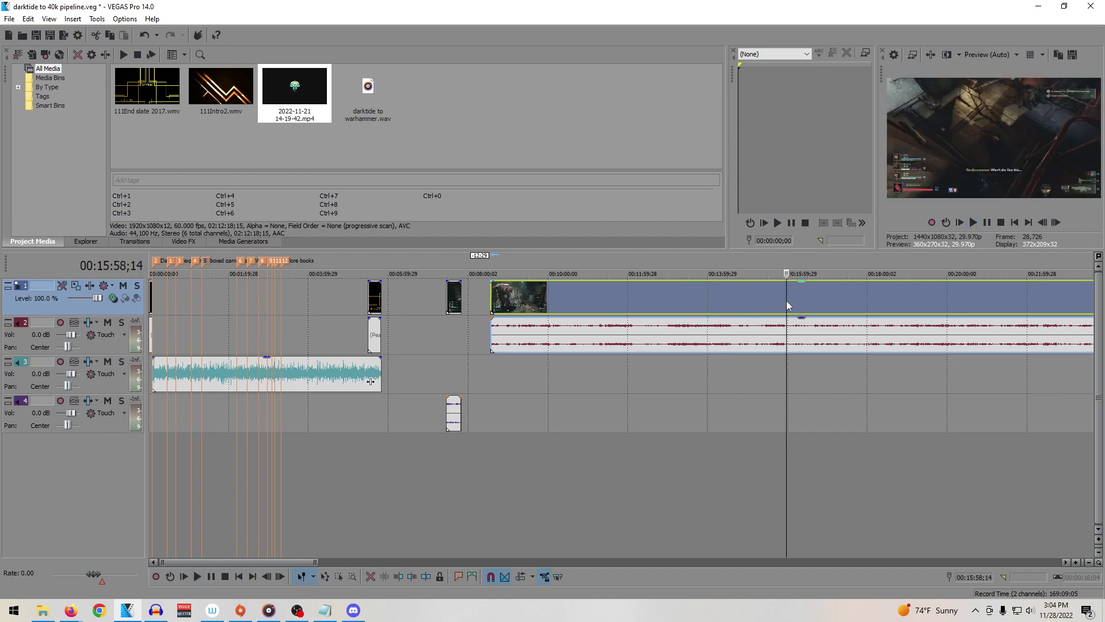
key(space)
click(817, 299)
key(space)
click(862, 296)
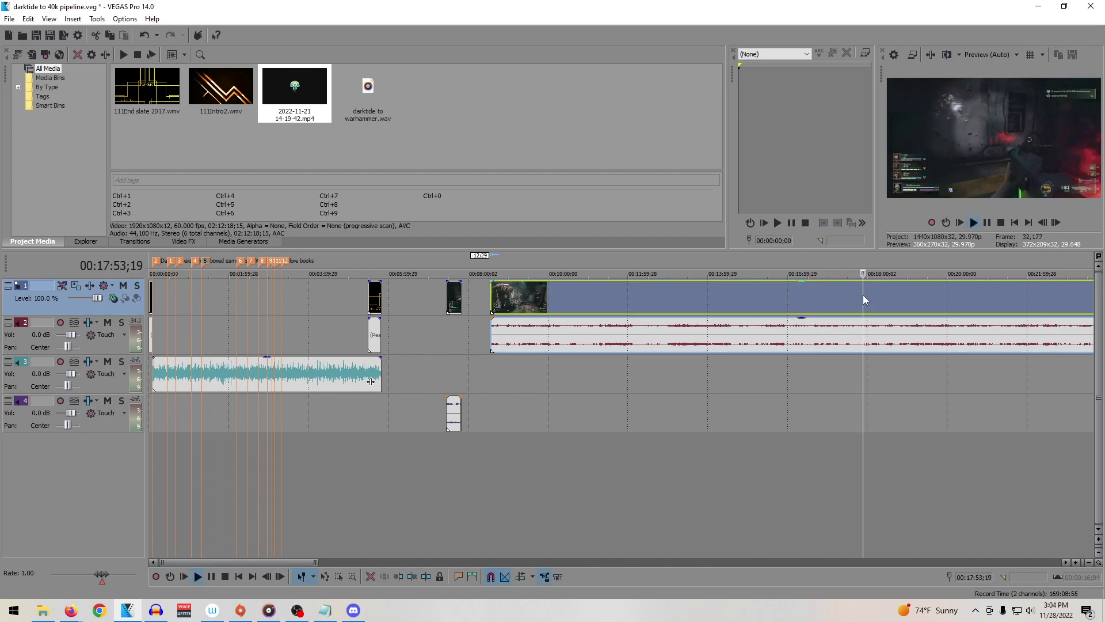
click(917, 292)
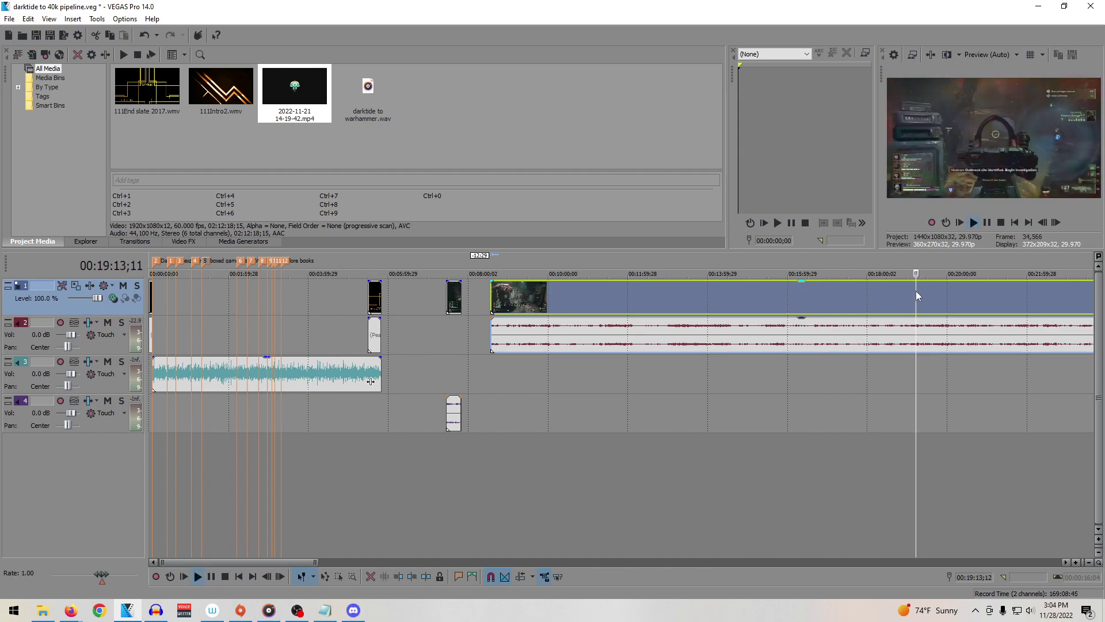
click(955, 292)
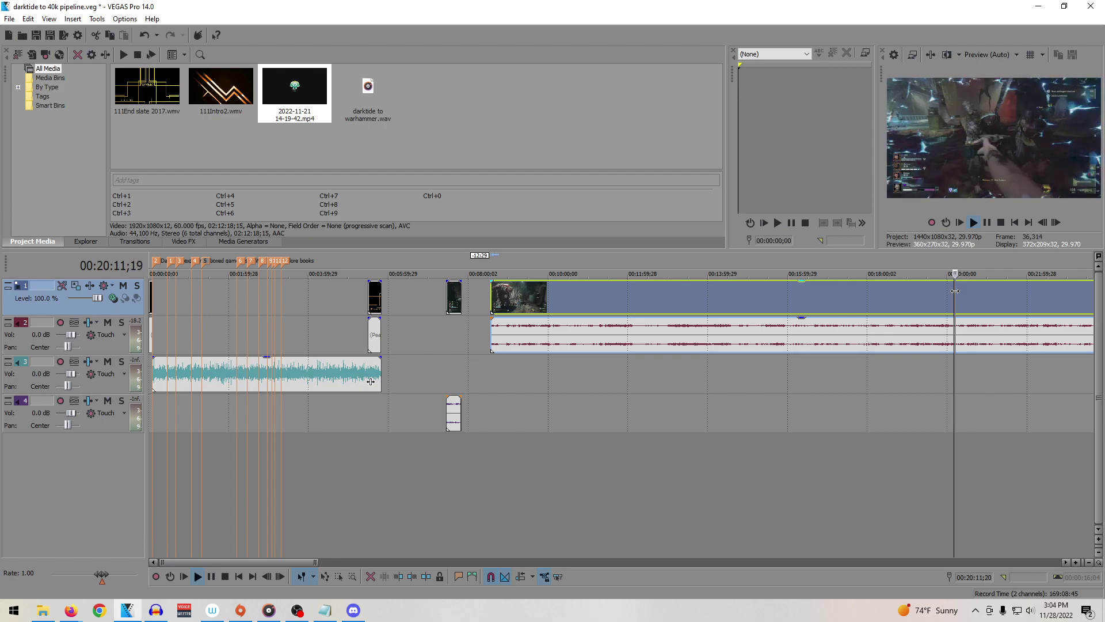
Step: Split the long gameplay clip at about 00:19:38, delete the part before the cut and move the remainder to the intro's end at 00:00:05;07
click(933, 296)
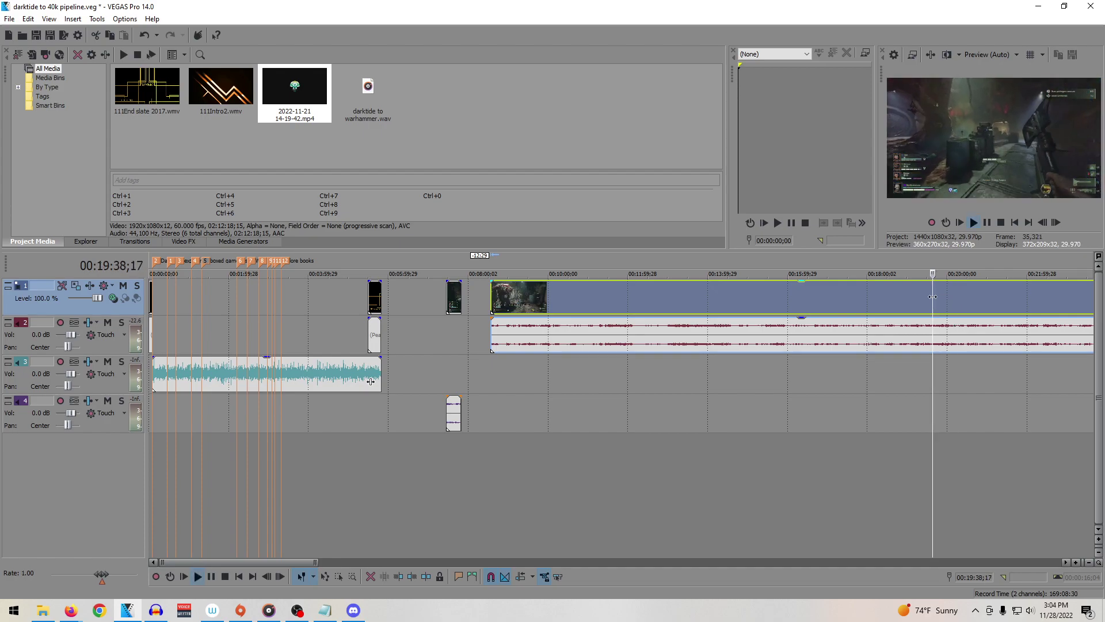
key(s)
click(902, 296)
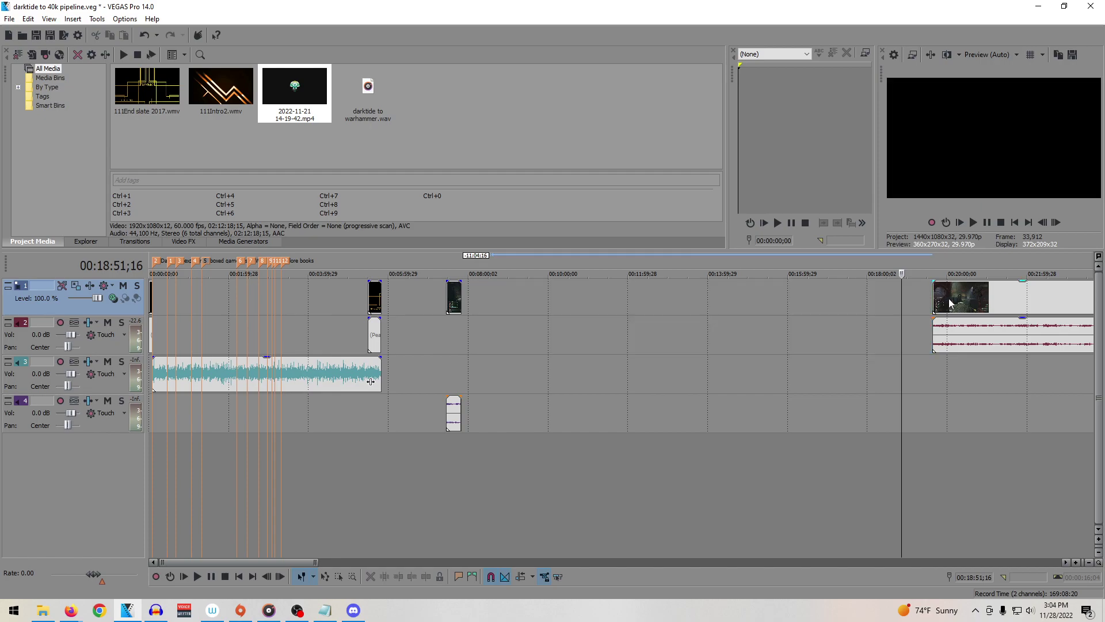
key(Delete)
drag(308, 277, 161, 296)
Step: Play the opening gameplay, cut off its first 12 seconds or so and pull the remainder back to the intro's end
key(space)
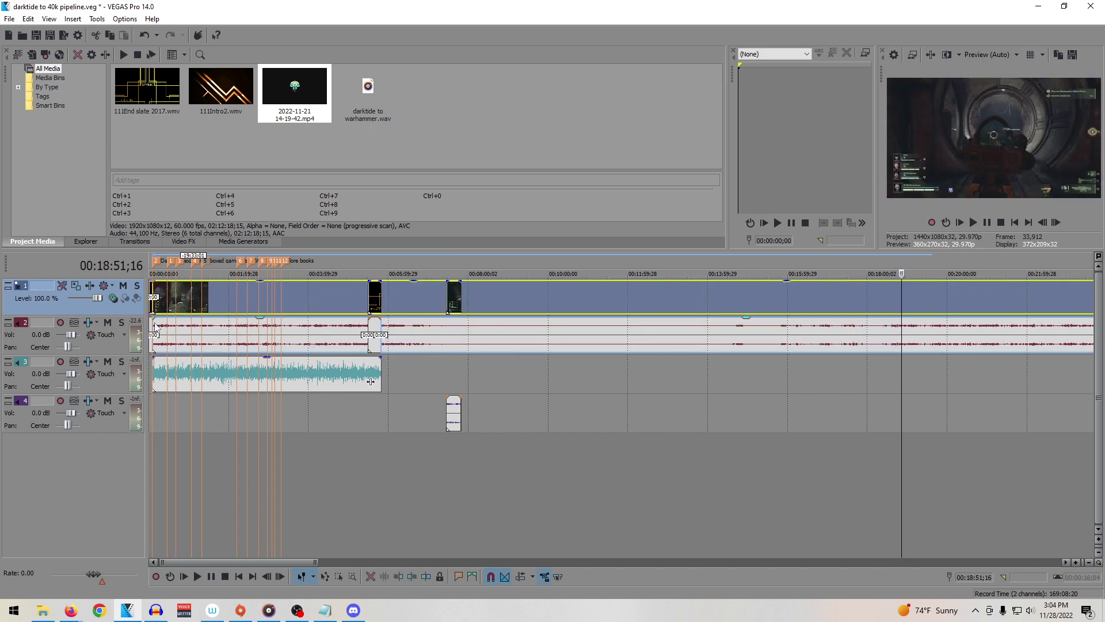
scroll(167, 330, up, 5)
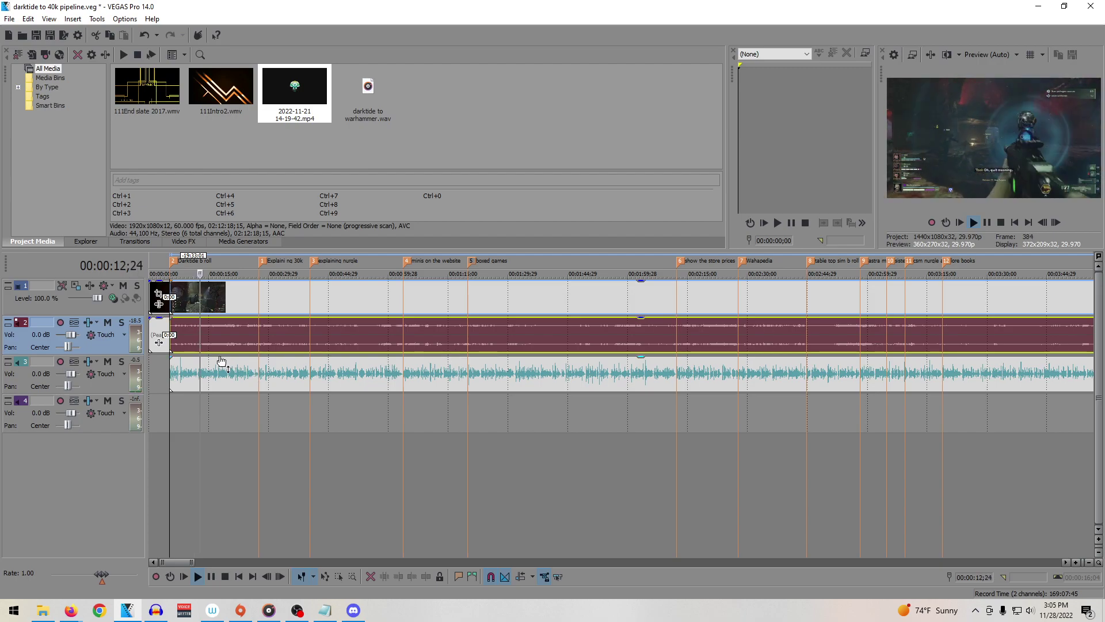
key(space)
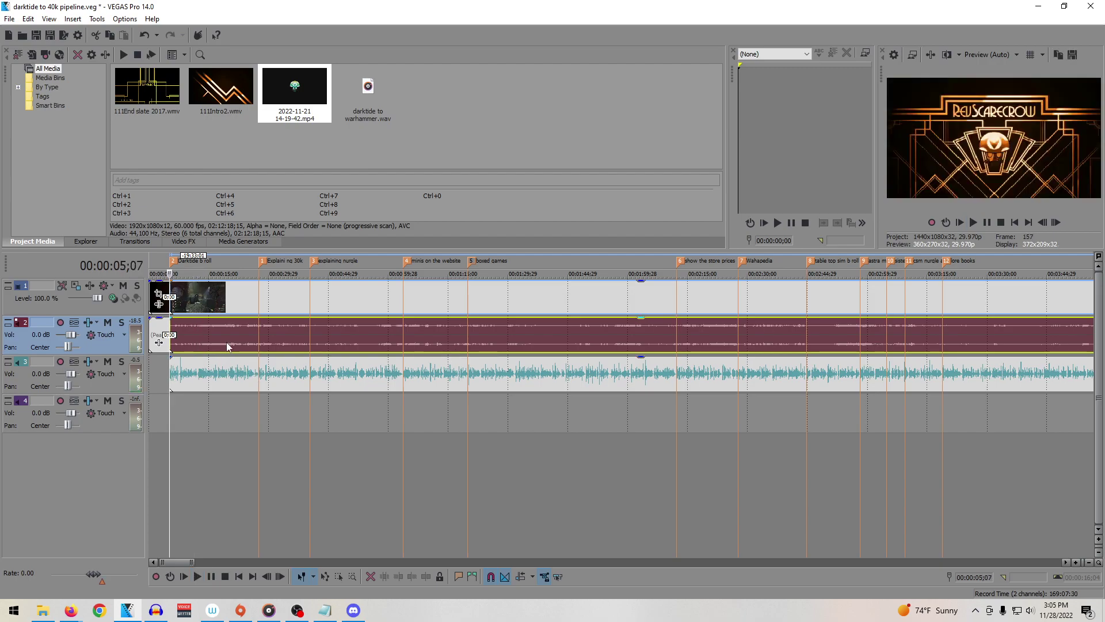
click(219, 326)
key(space)
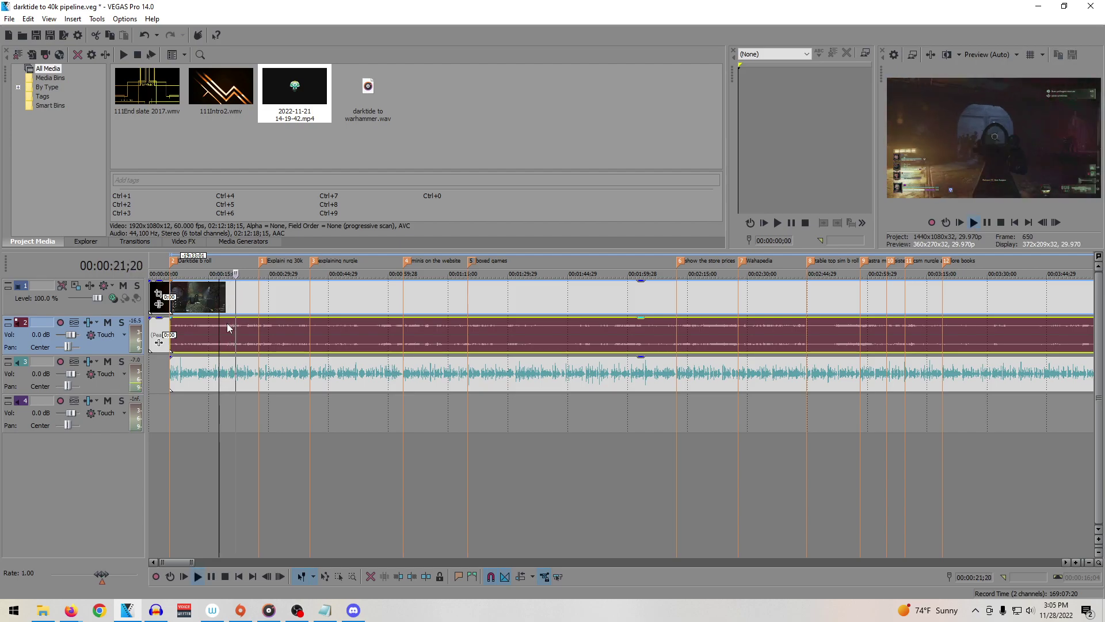
key(space)
key(s)
click(192, 335)
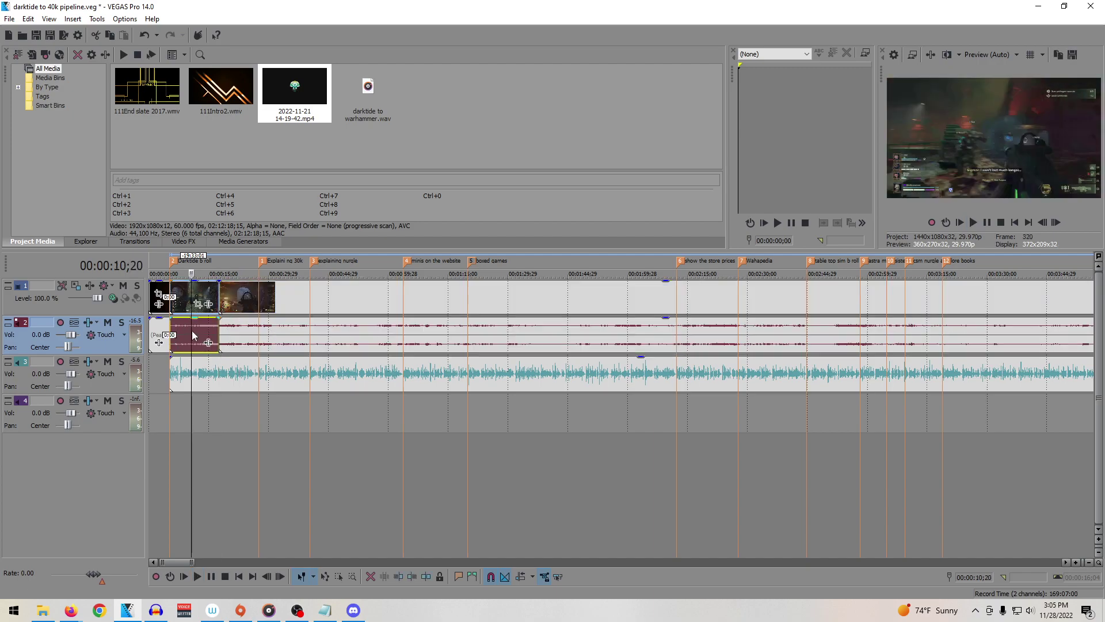
key(Delete)
drag(233, 337, 185, 336)
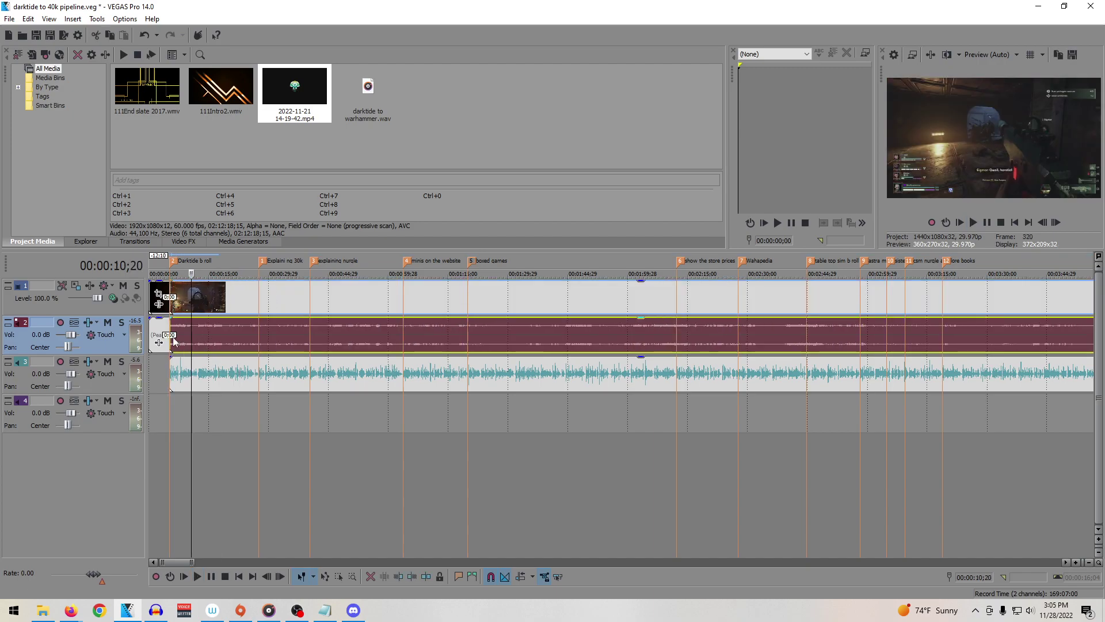
Step: Review the opening gameplay up to about 00:00:50 and split it at the 00:00:27;16 marker
click(172, 335)
key(space)
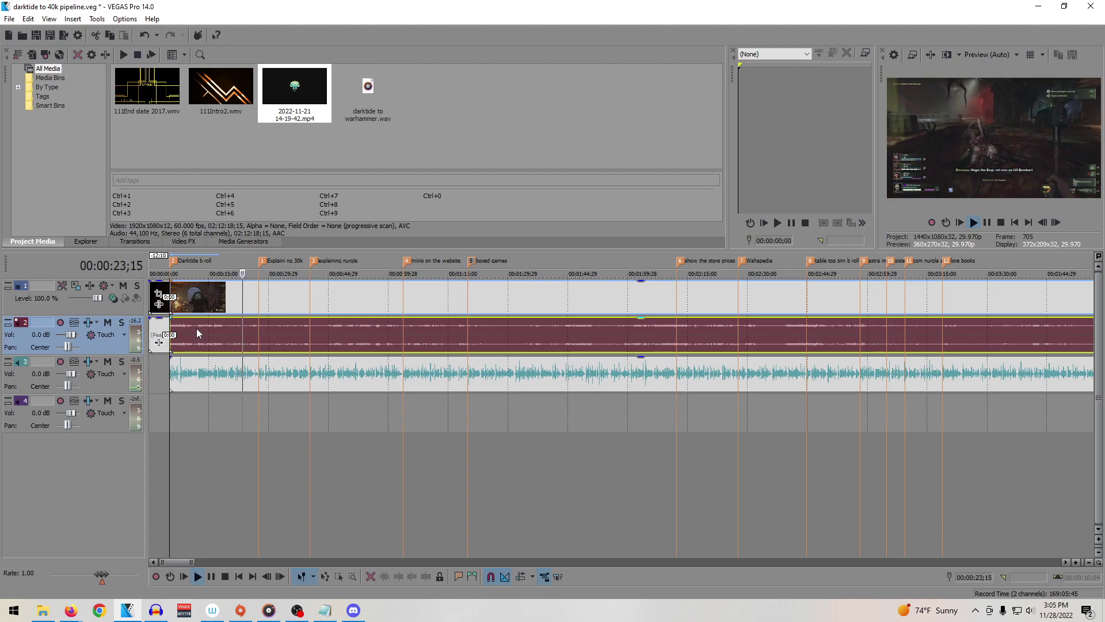
click(336, 329)
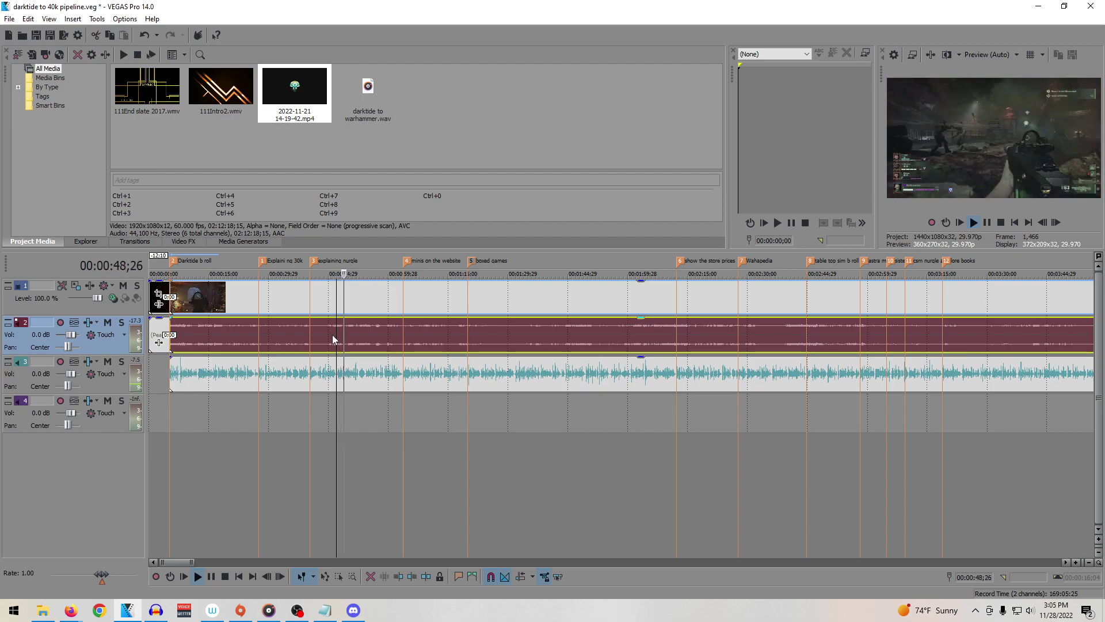
click(239, 343)
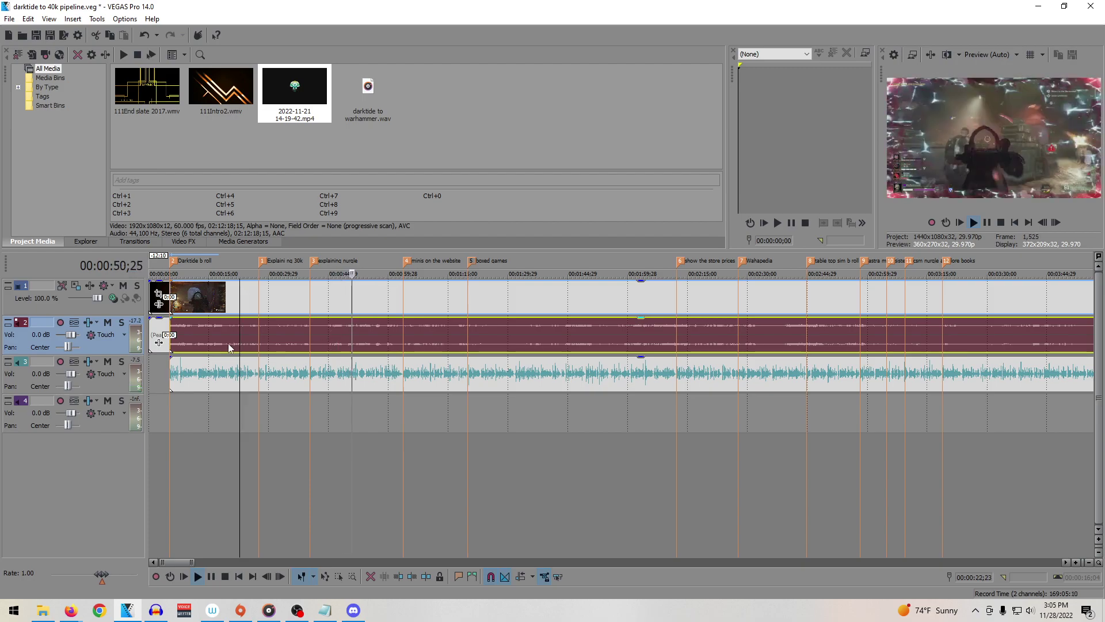
click(303, 333)
click(244, 340)
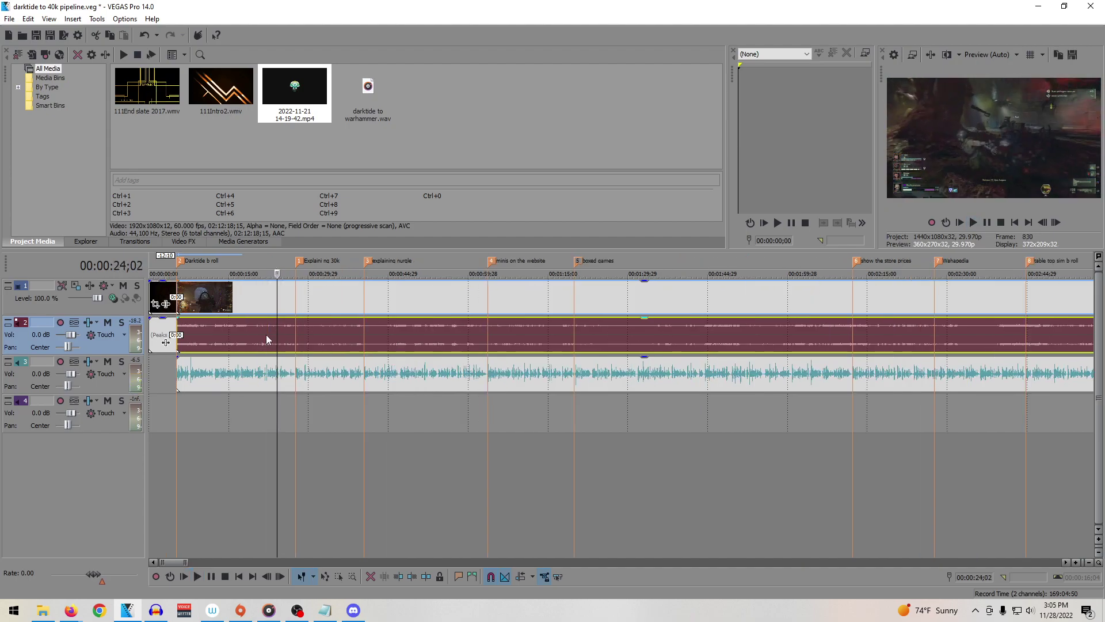
key(space)
scroll(266, 334, up, 5)
click(687, 334)
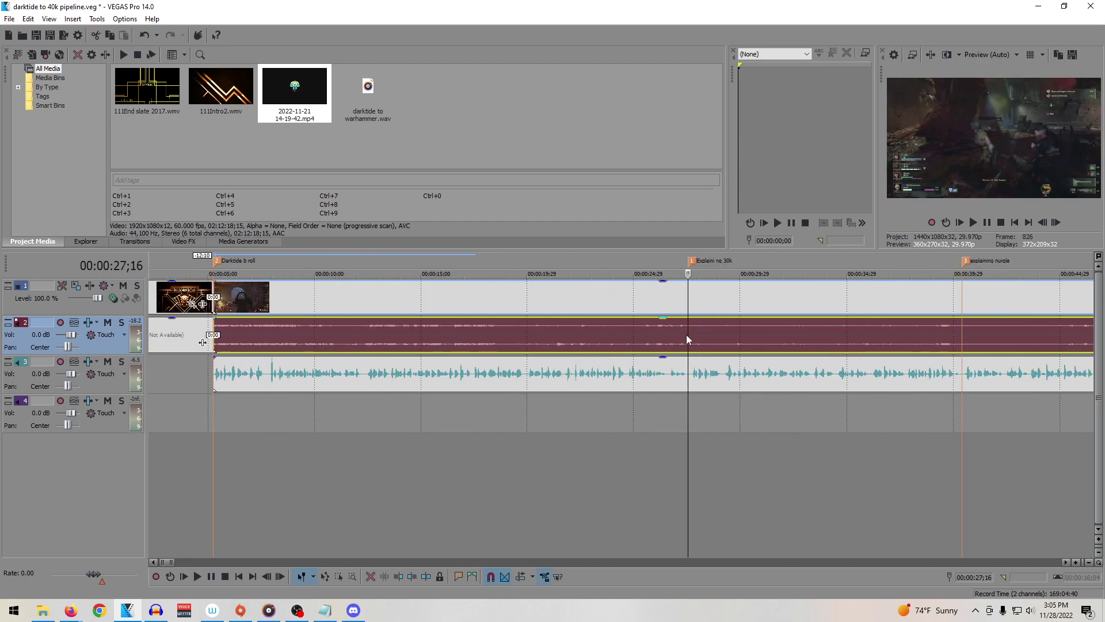
key(s)
Step: Move the opening gameplay clip's audio to track 4, lower that track's volume to -6.6 dB and play the section back
drag(623, 336, 615, 409)
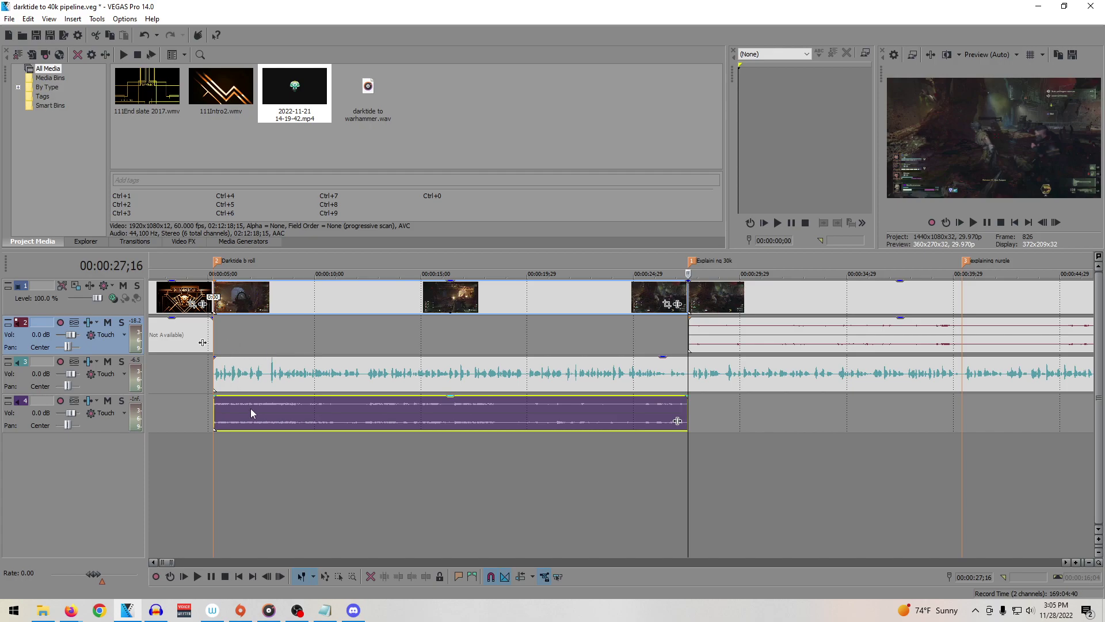
drag(69, 414, 63, 413)
click(213, 446)
key(space)
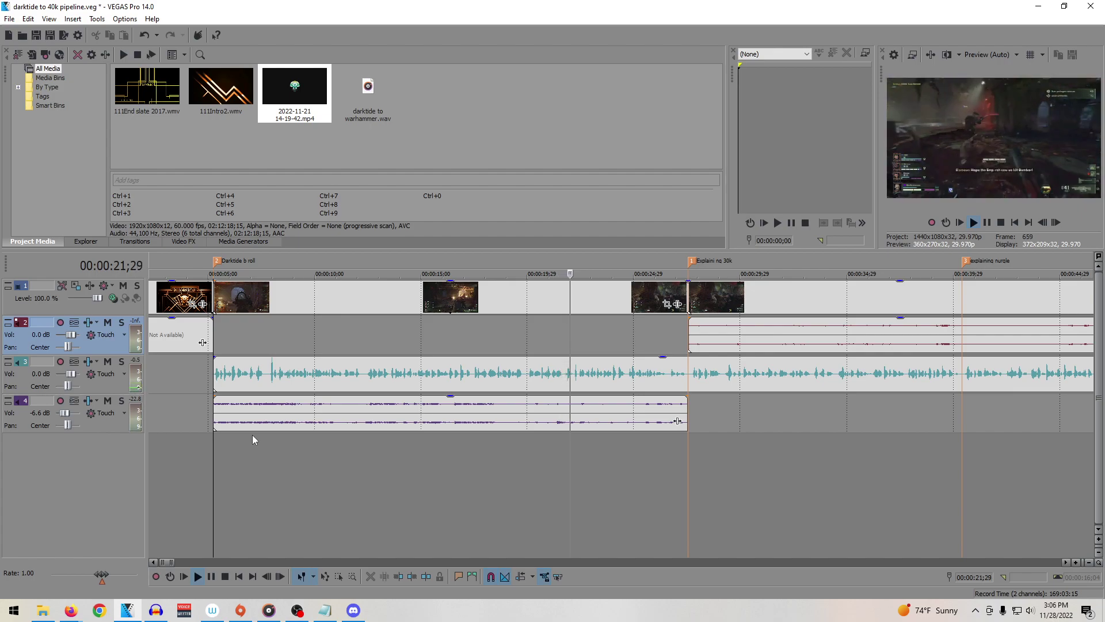
Step: Skim the remaining gameplay between about 00:00:28 and 00:03:31 for scenes to use under the next narration topics
scroll(676, 443, down, 3)
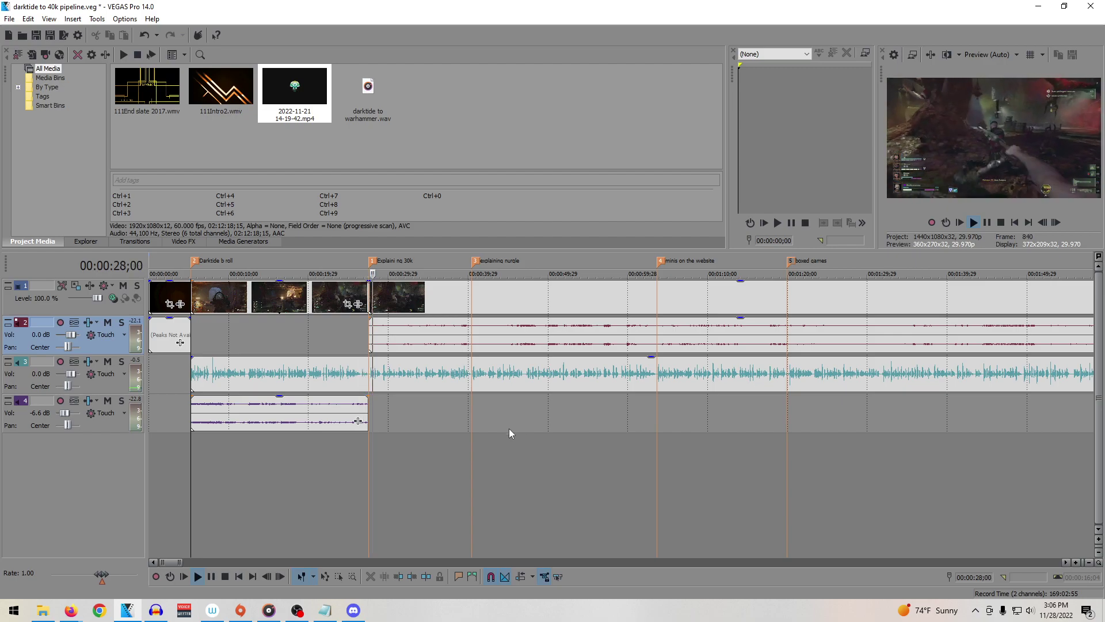
click(559, 437)
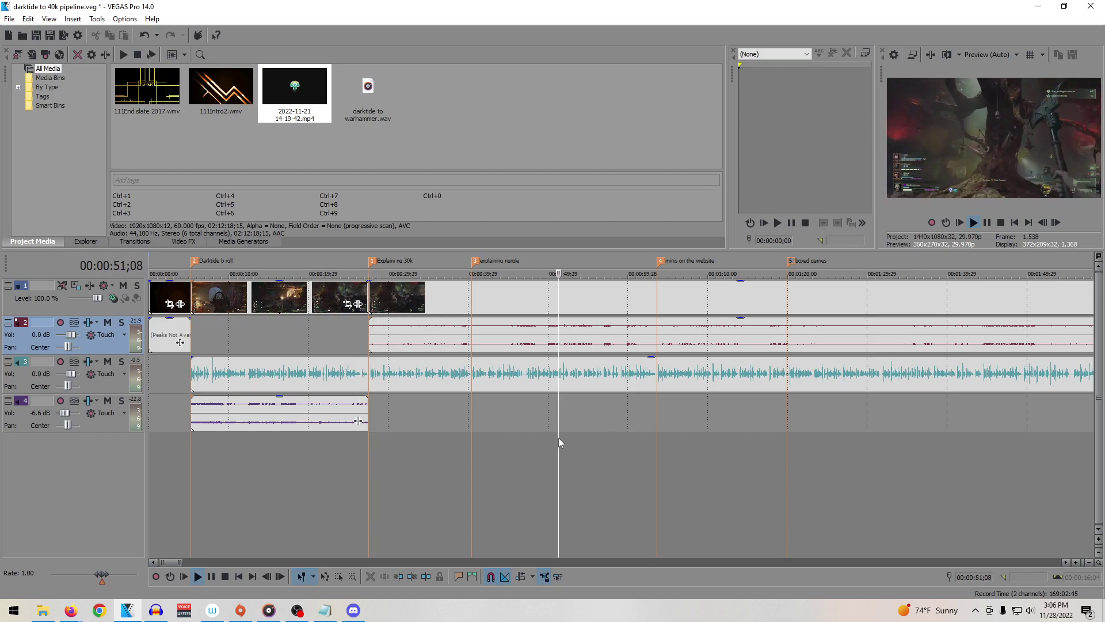
click(698, 433)
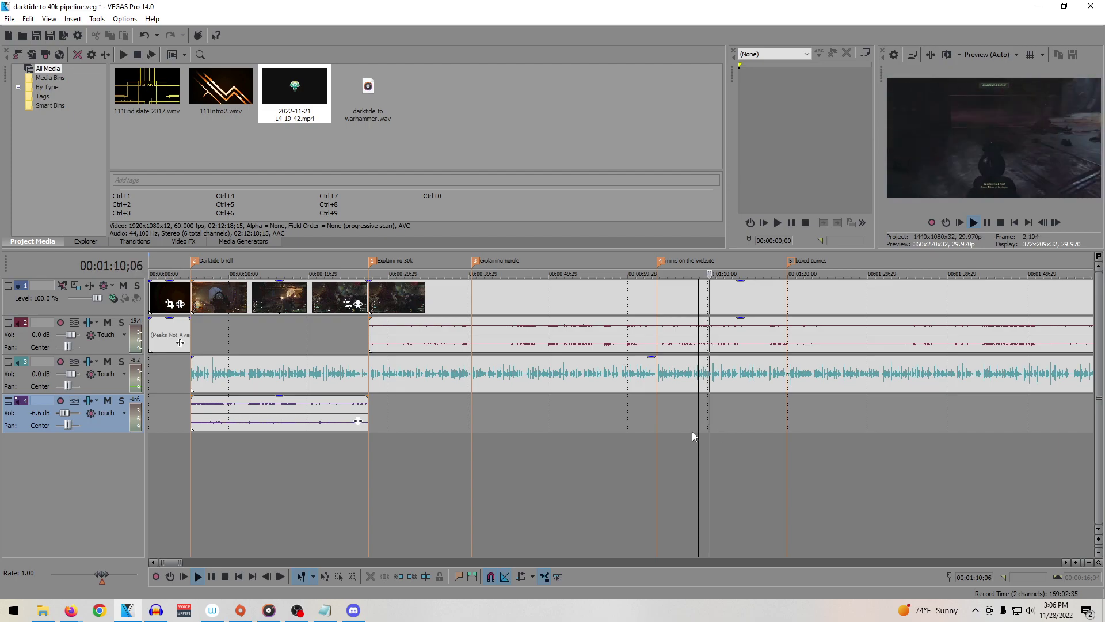
click(766, 433)
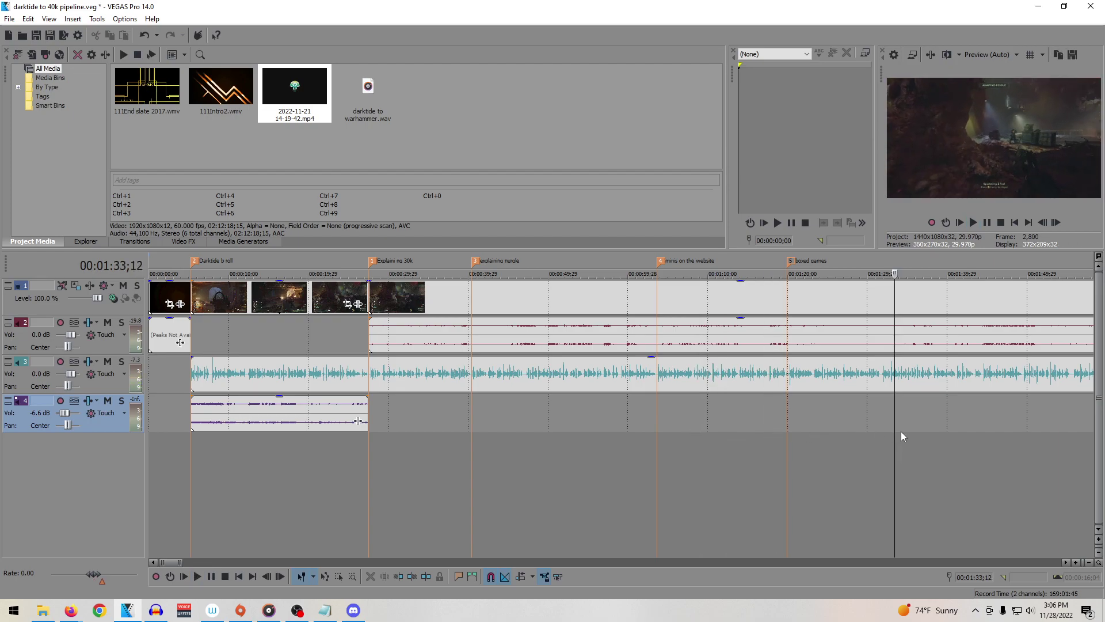
scroll(907, 438, down, 3)
click(747, 436)
key(space)
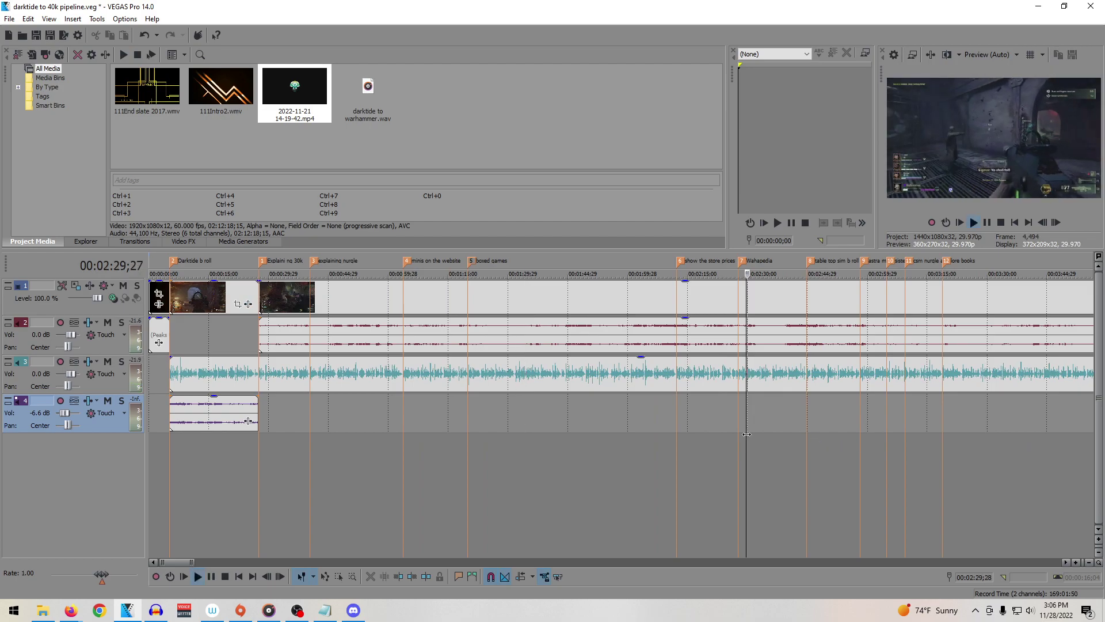
click(837, 424)
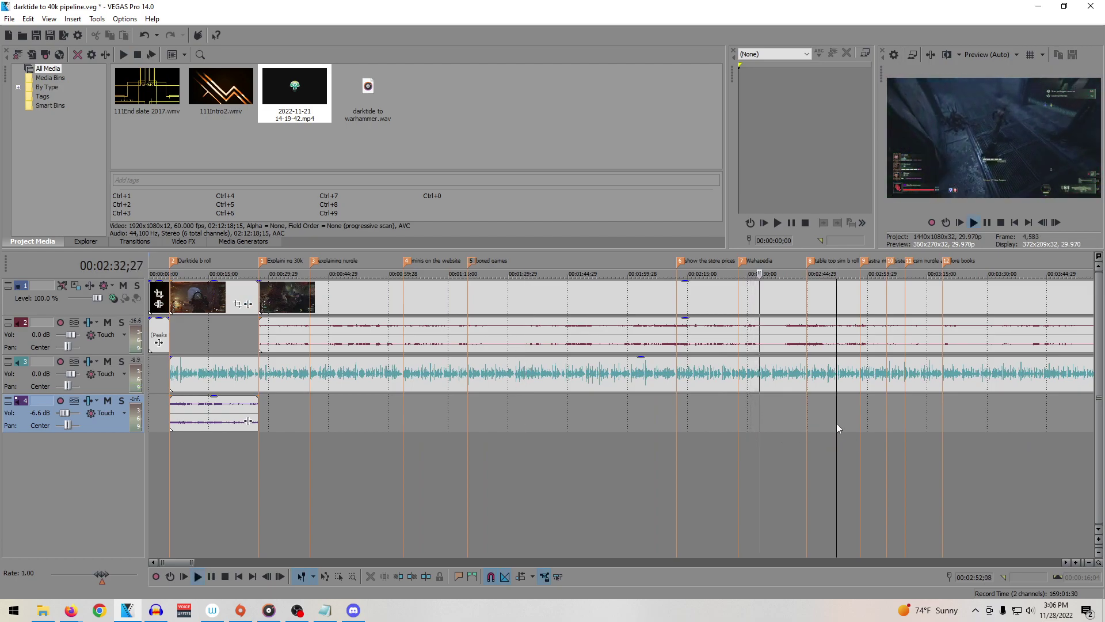
click(933, 419)
click(993, 420)
Step: Skim the gameplay footage between about 00:09:00 and 00:35:14 for a scene that suits the opening b-roll
scroll(910, 433, down, 3)
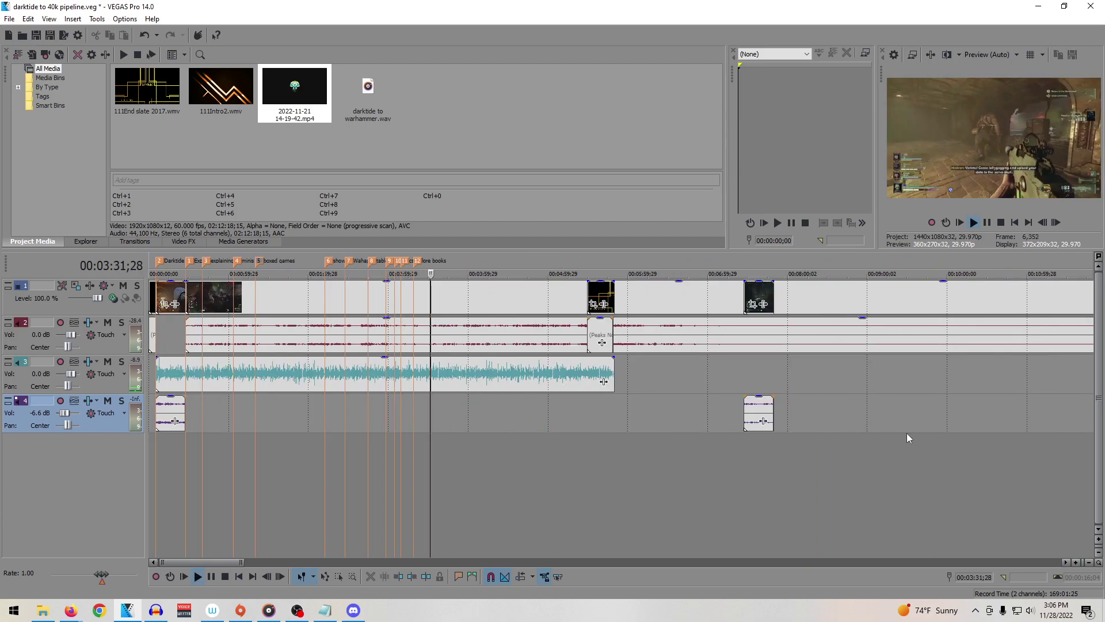
click(688, 426)
click(869, 420)
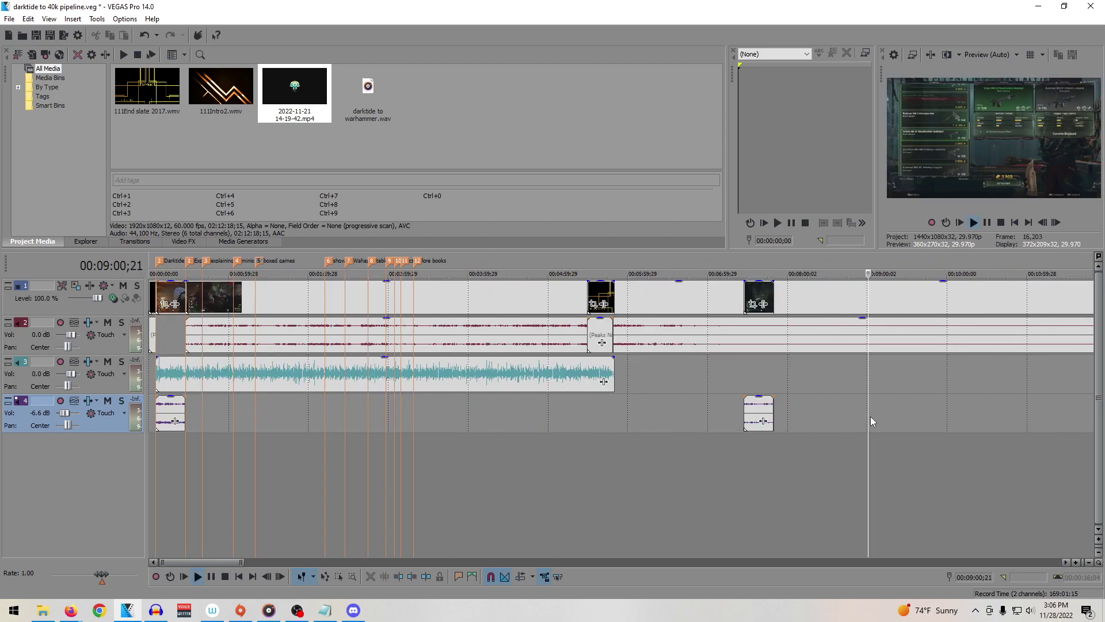
scroll(868, 426, down, 3)
click(783, 417)
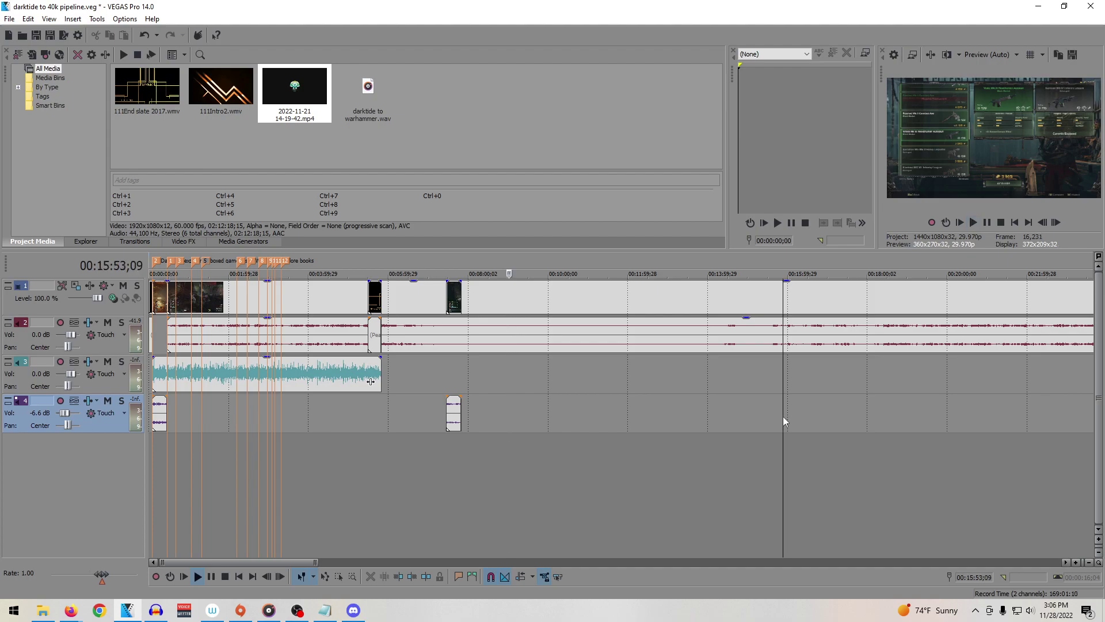
click(893, 413)
click(957, 410)
scroll(901, 414, down, 3)
click(914, 409)
key(space)
click(853, 403)
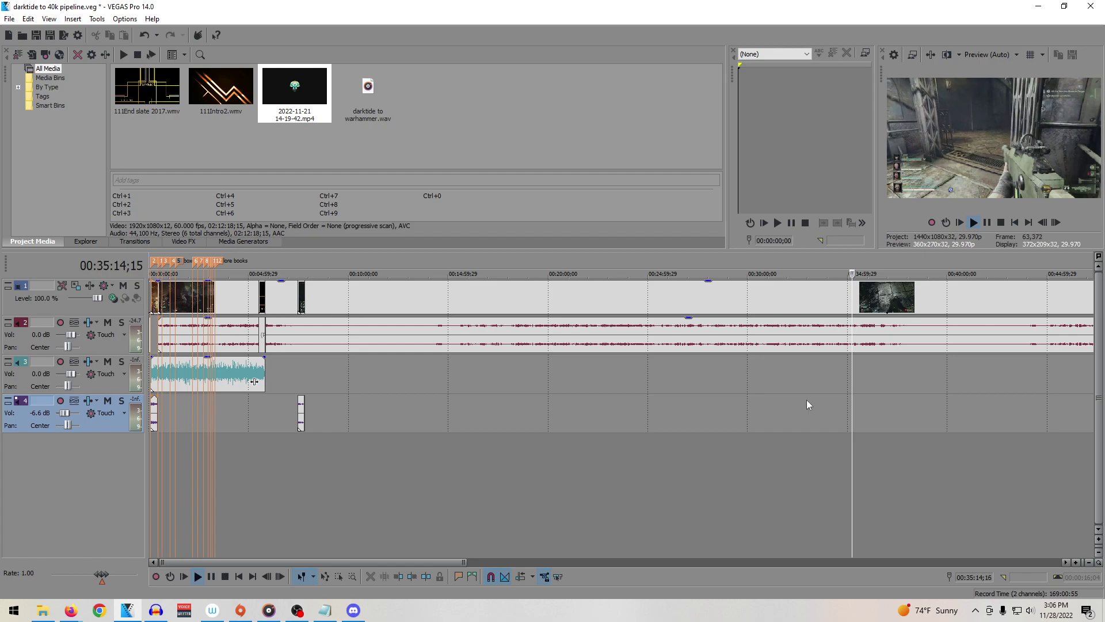
click(779, 404)
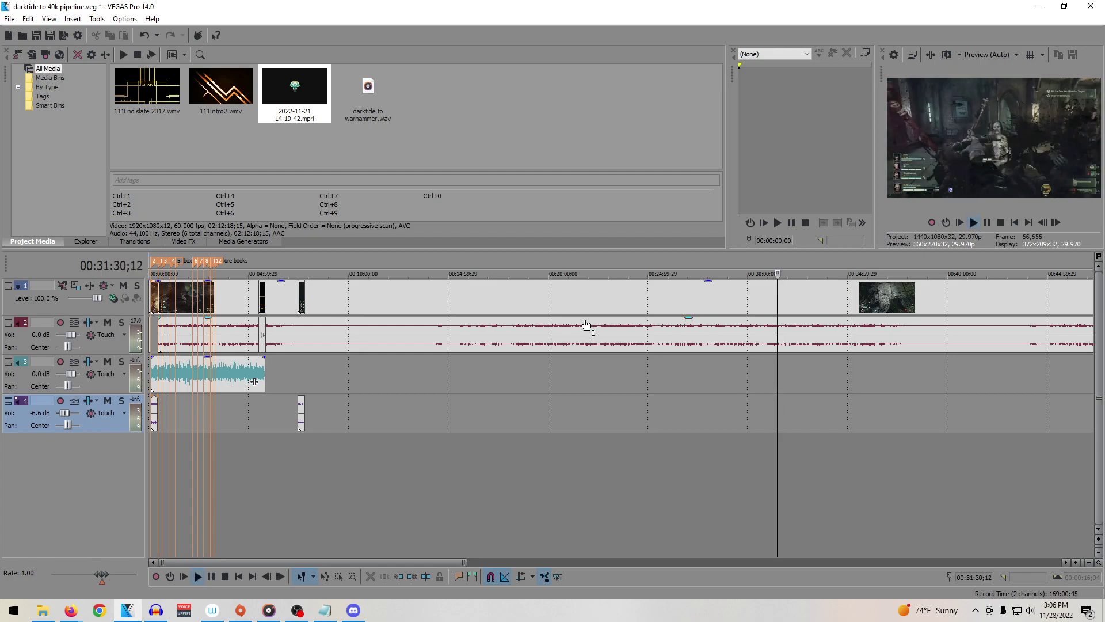
scroll(749, 387, up, 2)
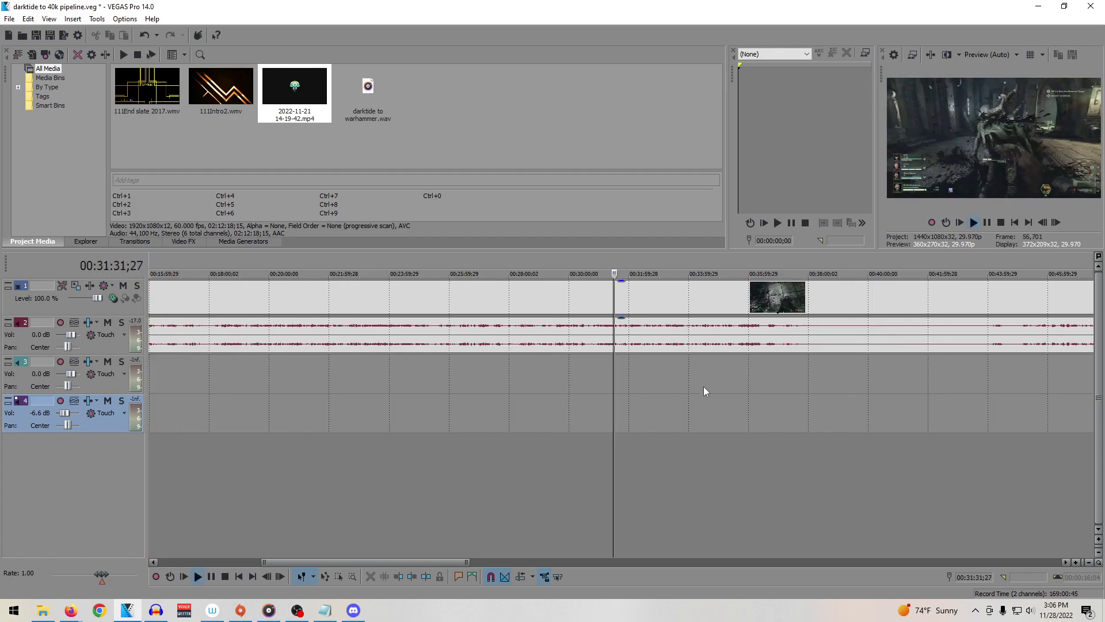
Step: Review the gameplay between about 00:30:39 and 00:31:11 and split it at 00:31:11
click(588, 368)
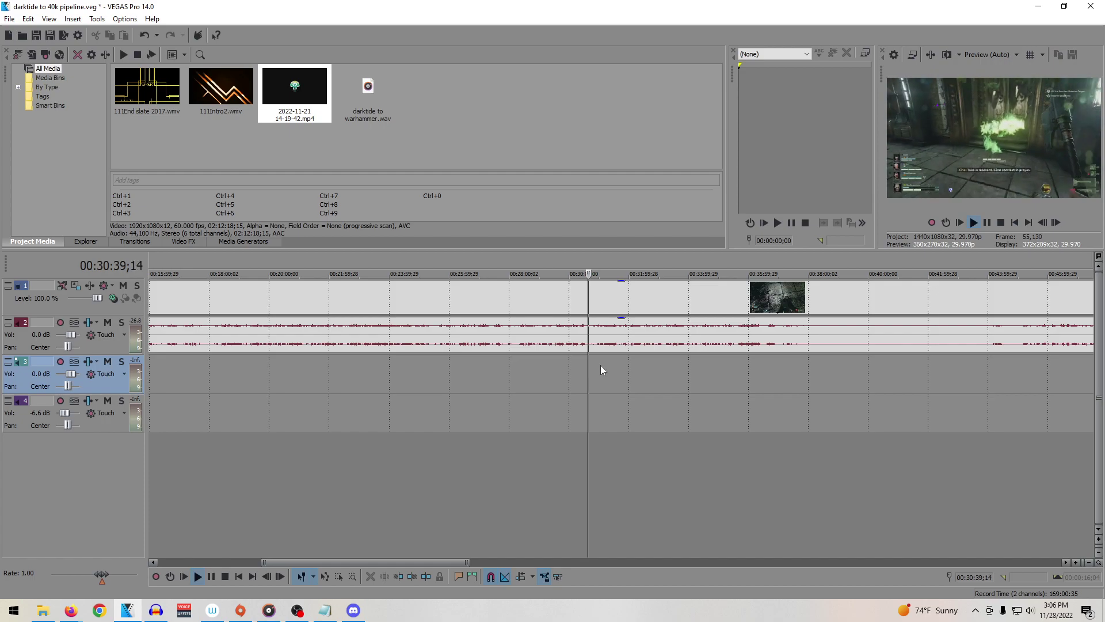
click(597, 364)
key(space)
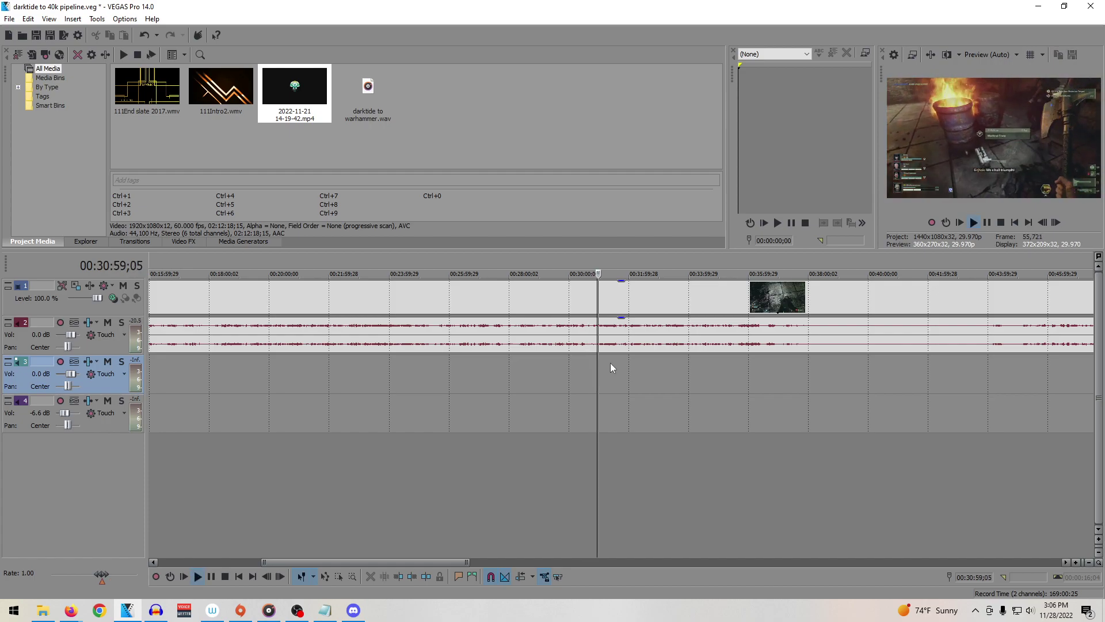
click(613, 361)
click(605, 364)
key(Left)
key(Left)
key(Left)
key(Left)
key(space)
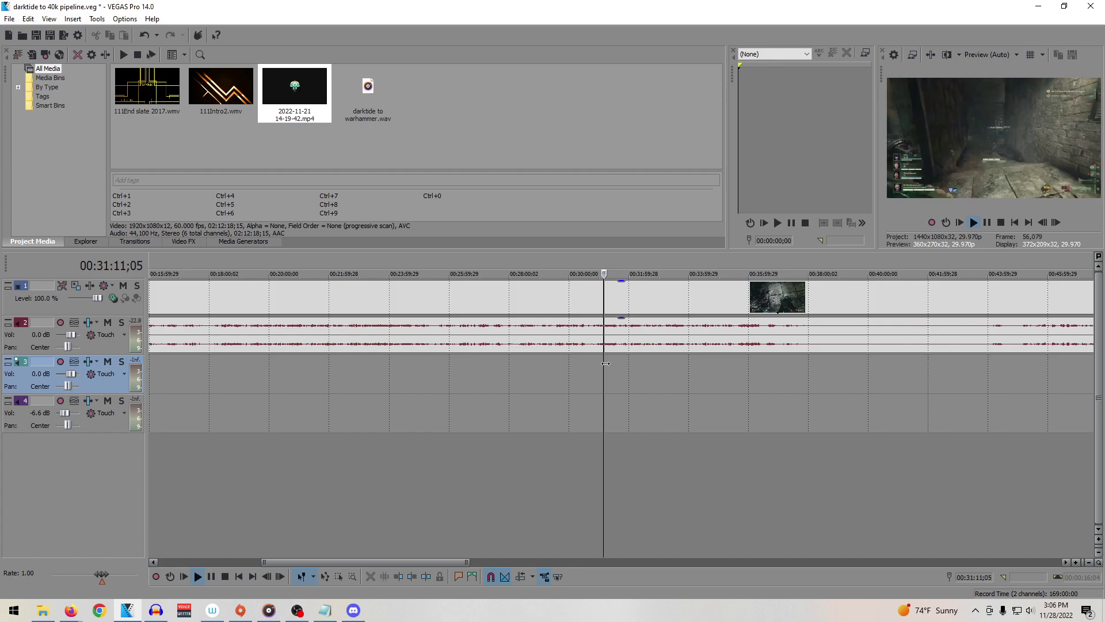
key(space)
key(s)
Step: Replace the opening gameplay with the part after the split, butted to the intro's end, and set the earlier part aside down the timeline
click(566, 343)
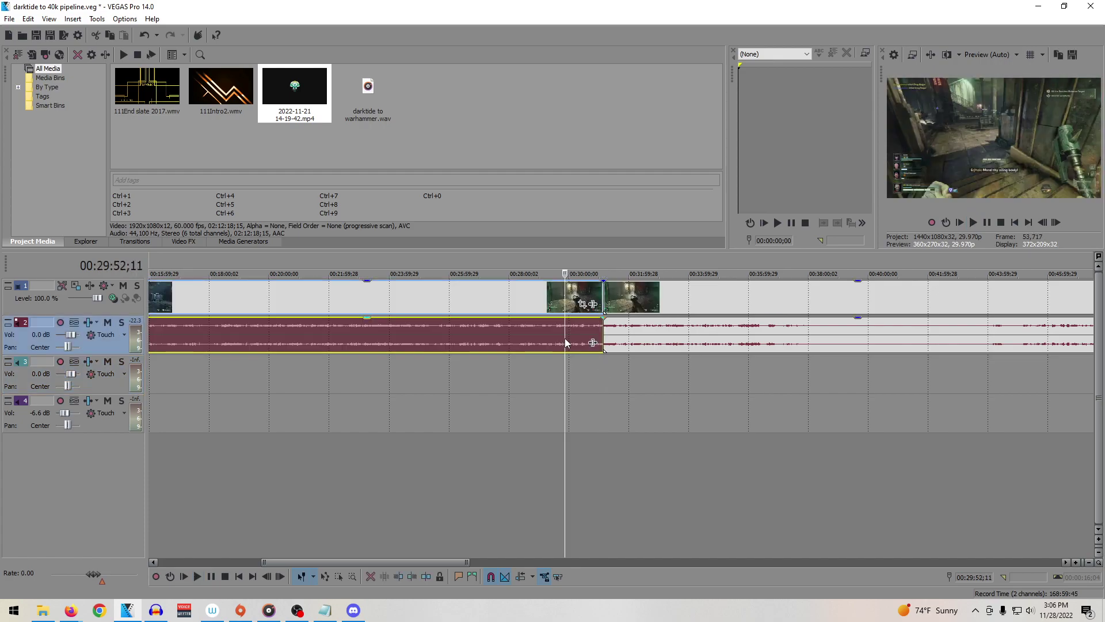
scroll(555, 347, down, 5)
drag(593, 345, 796, 346)
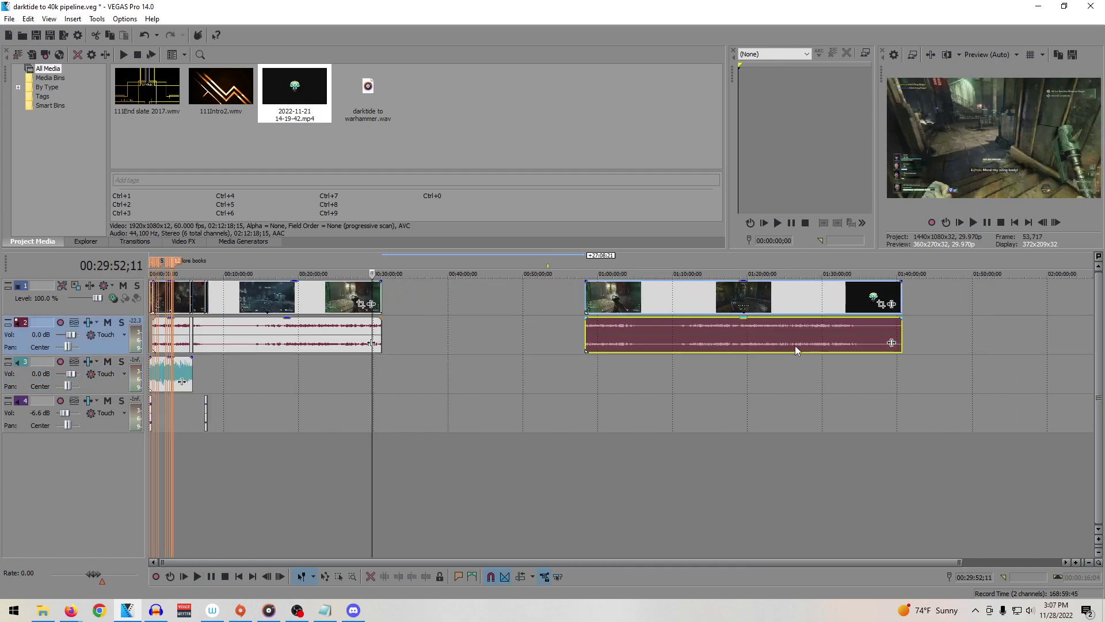
drag(338, 326, 479, 326)
drag(590, 327, 175, 351)
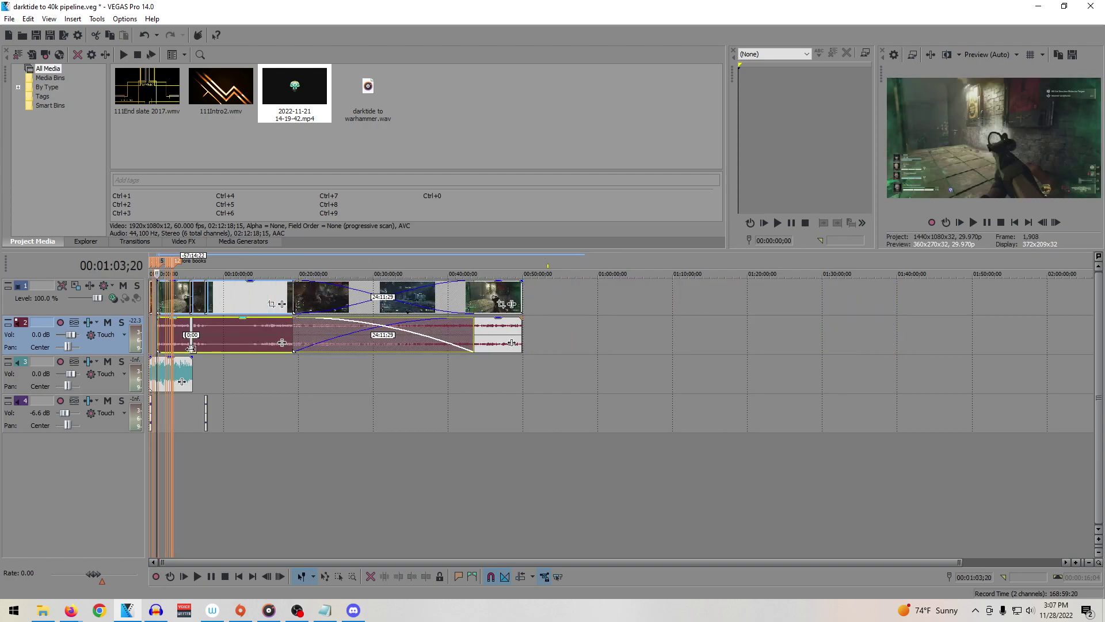
scroll(387, 387, up, 5)
click(192, 298)
drag(349, 339, 228, 334)
Step: Move the new opening gameplay's audio to track 4 and play the section back to about 00:00:27
key(space)
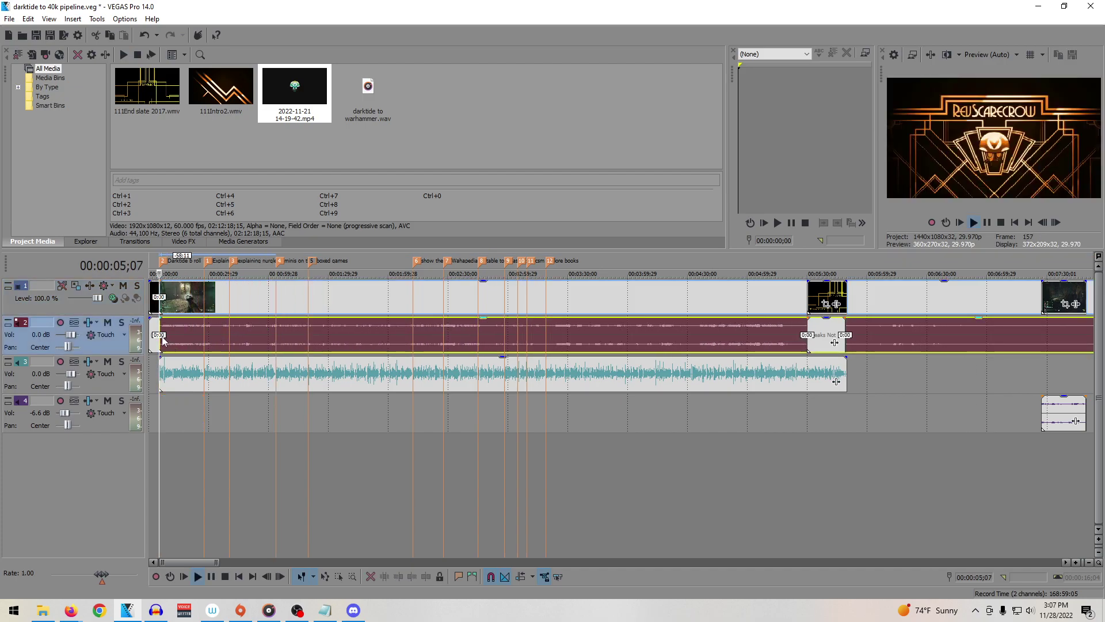
drag(219, 336, 252, 409)
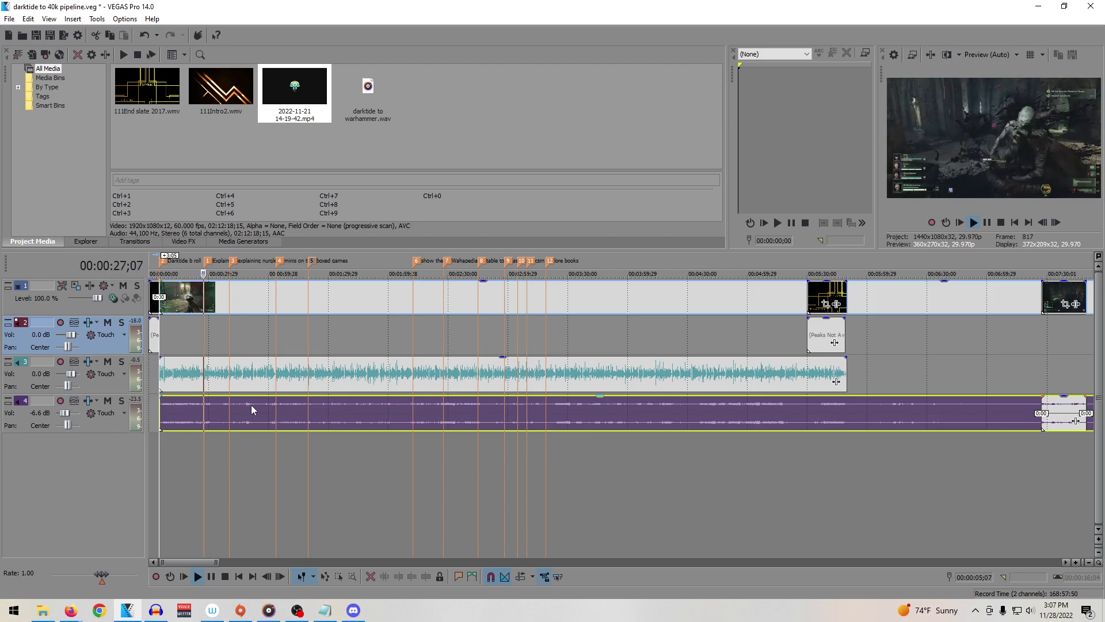
key(space)
Step: Split the new opening gameplay at the 00:00:27;16 marker and move the unused gameplay pieces down the timeline past the end slate
scroll(405, 374, up, 5)
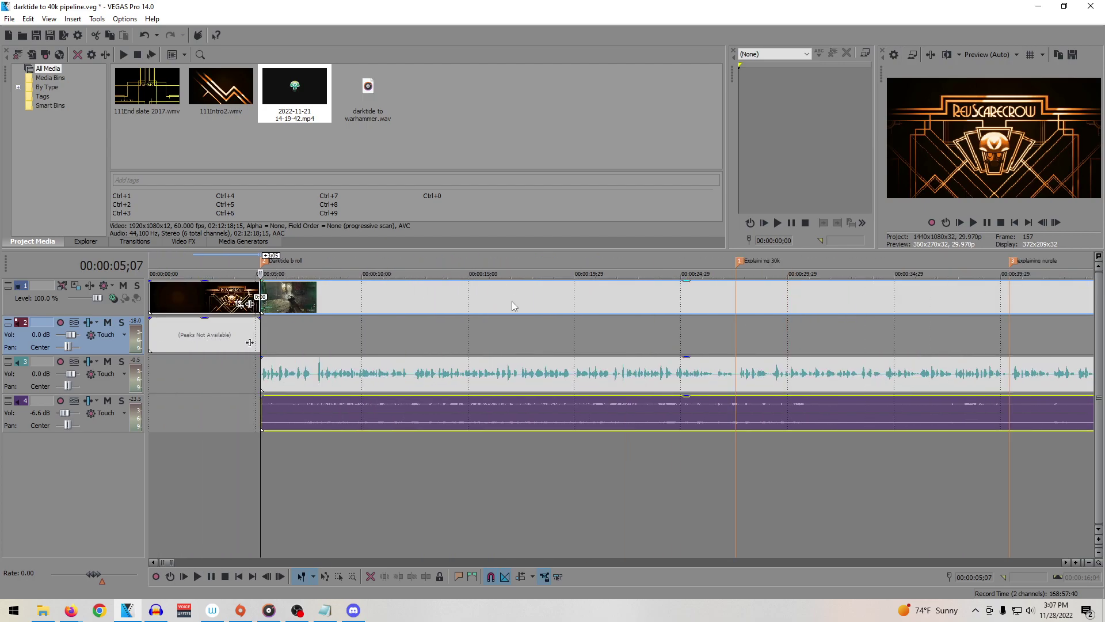
click(737, 338)
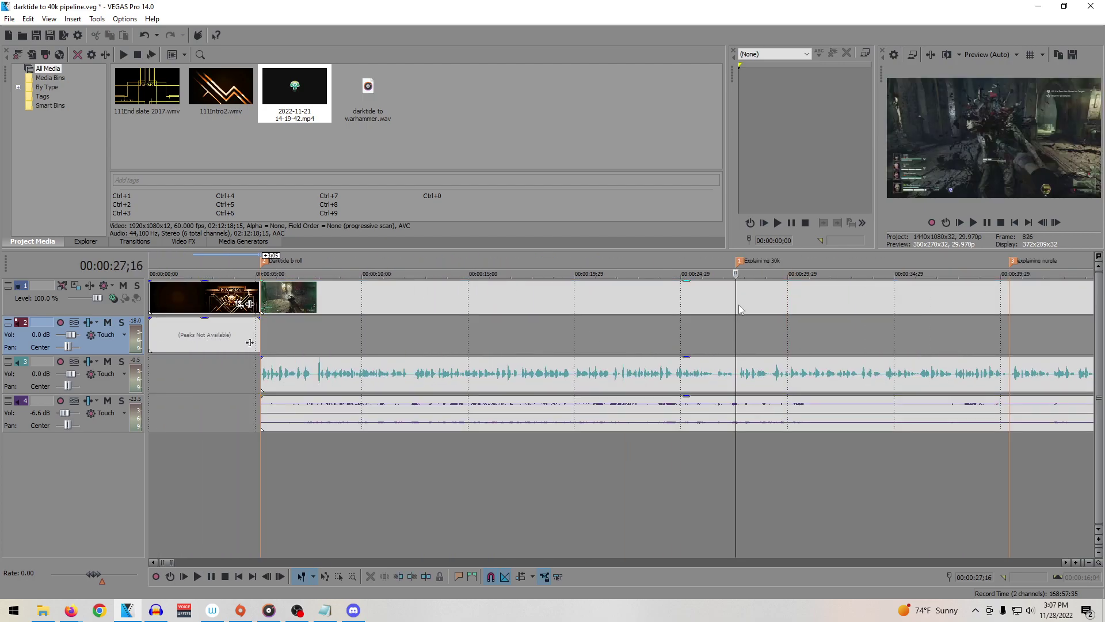
click(739, 309)
key(s)
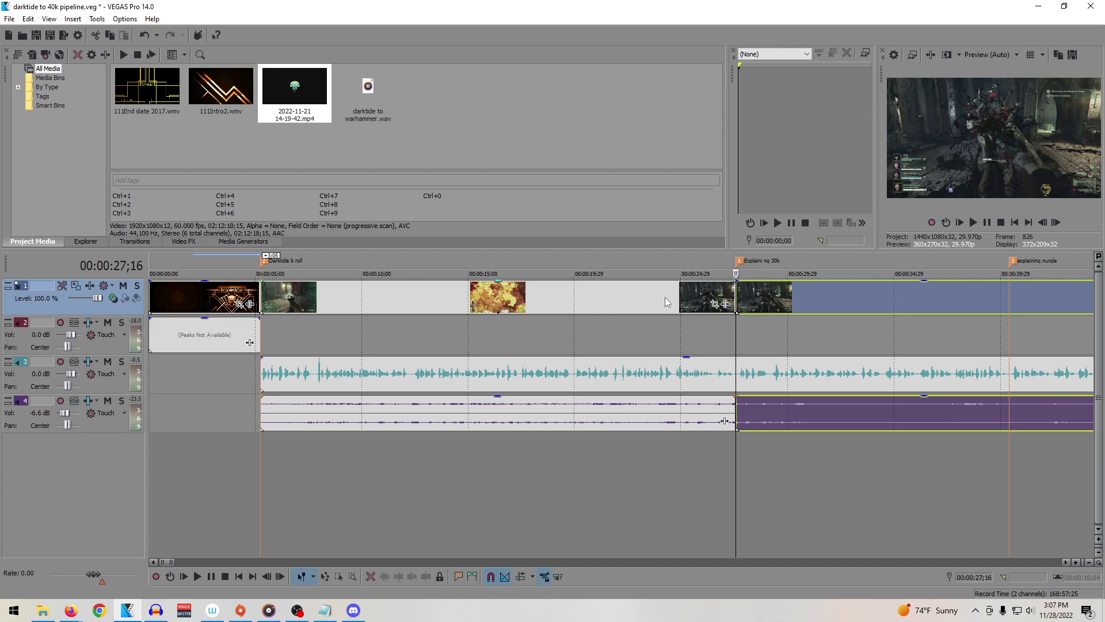
scroll(665, 297, down, 15)
drag(450, 308, 605, 303)
scroll(1024, 313, down, 10)
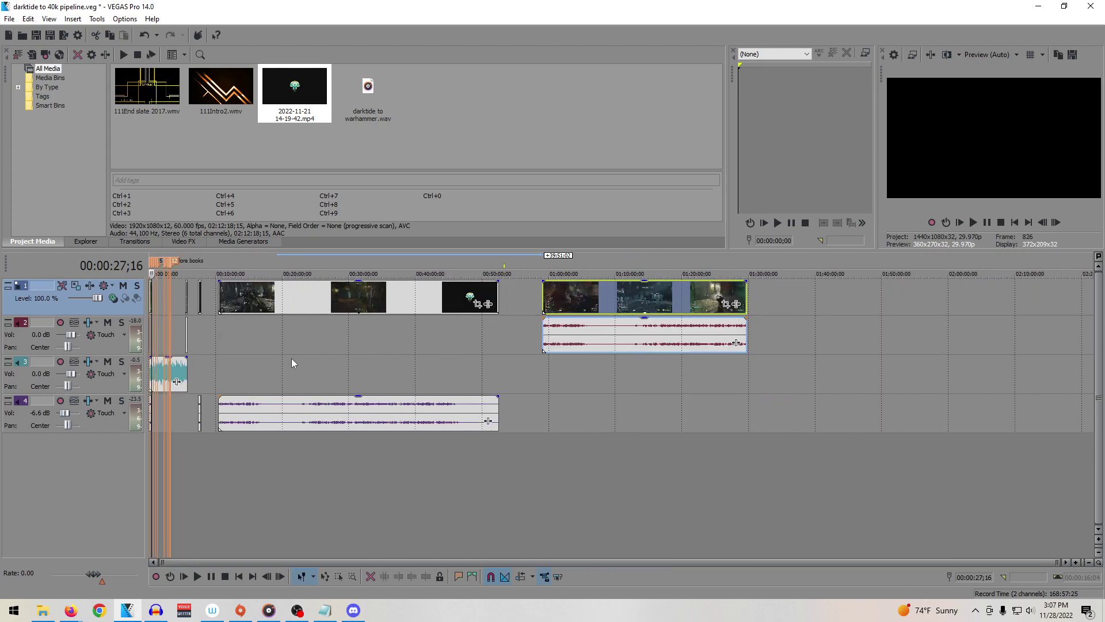
scroll(198, 350, up, 10)
key(ctrl+z)
Step: Play back the trimmed opening and the uncovered 30k narration up to about 00:00:39
key(space)
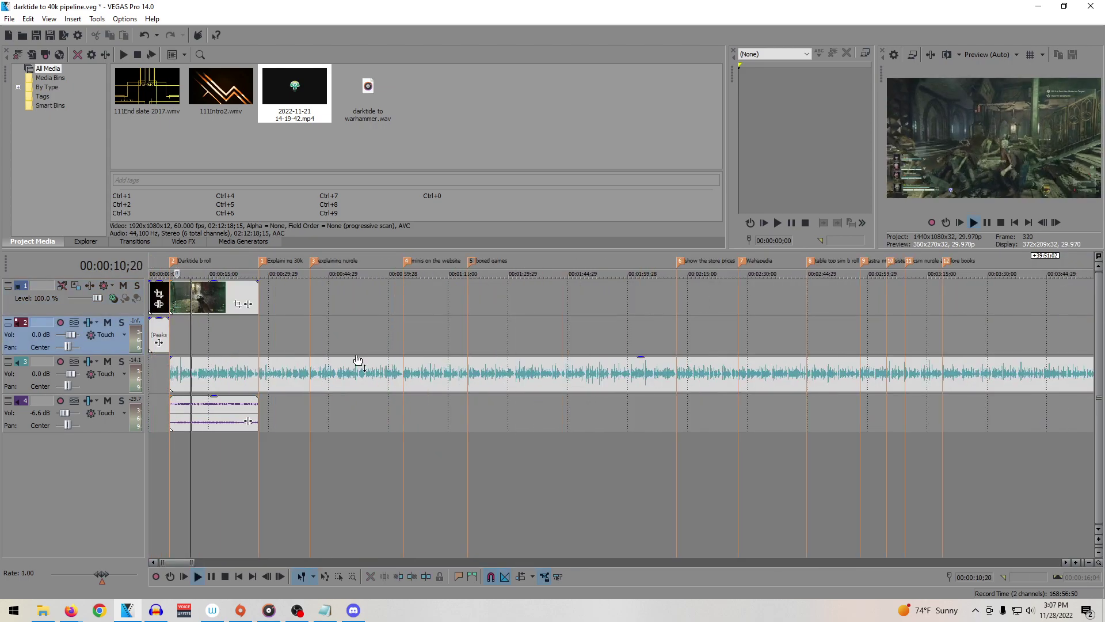
scroll(356, 357, up, 5)
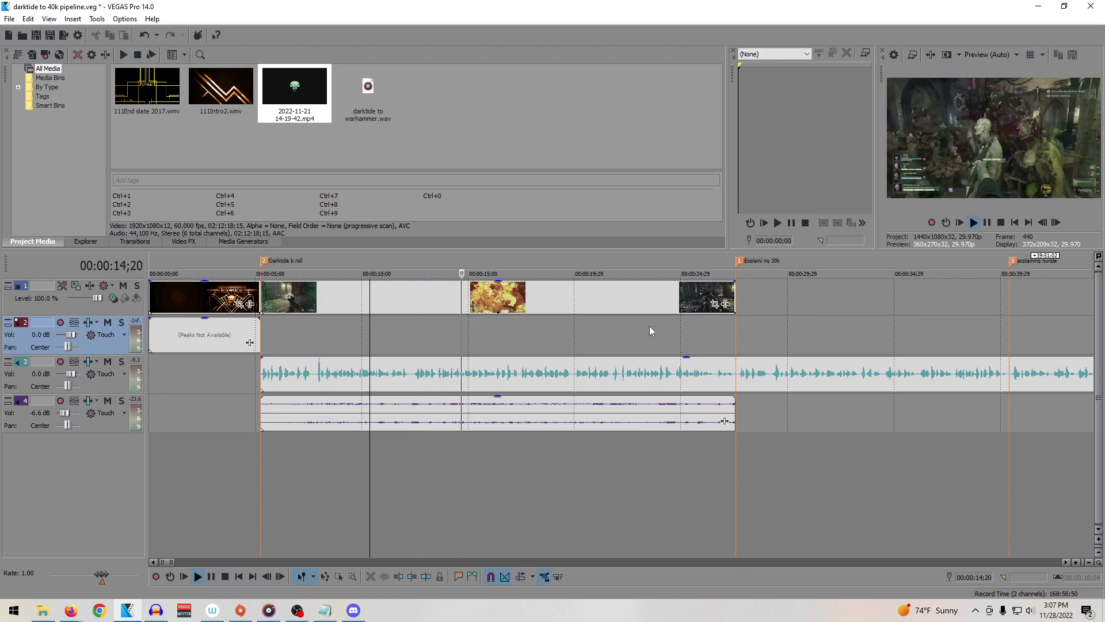
click(734, 348)
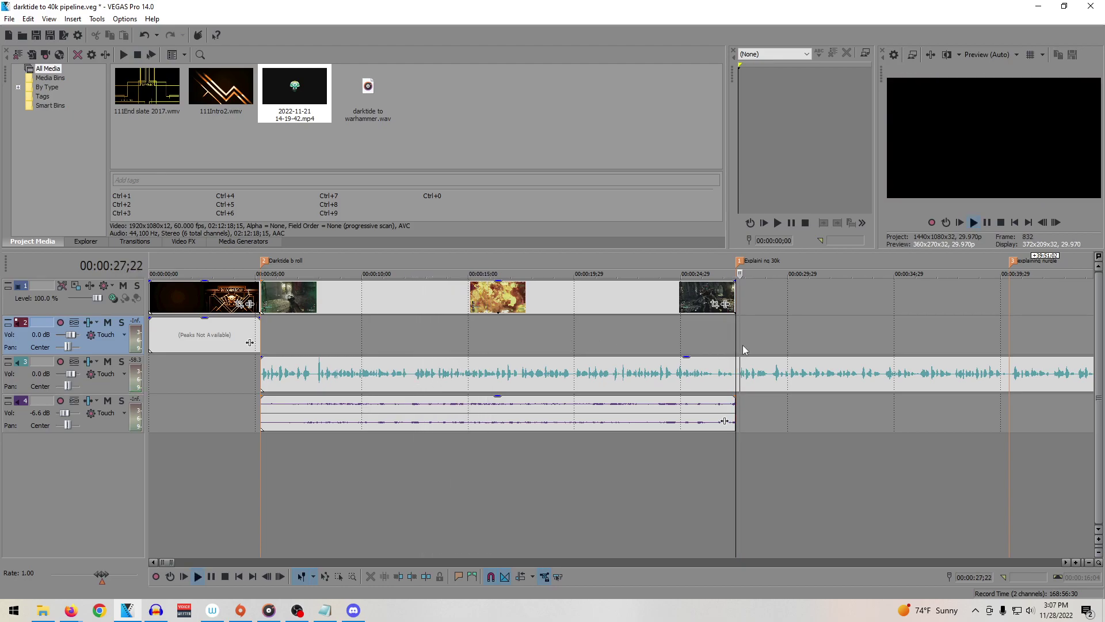
scroll(759, 352, up, 5)
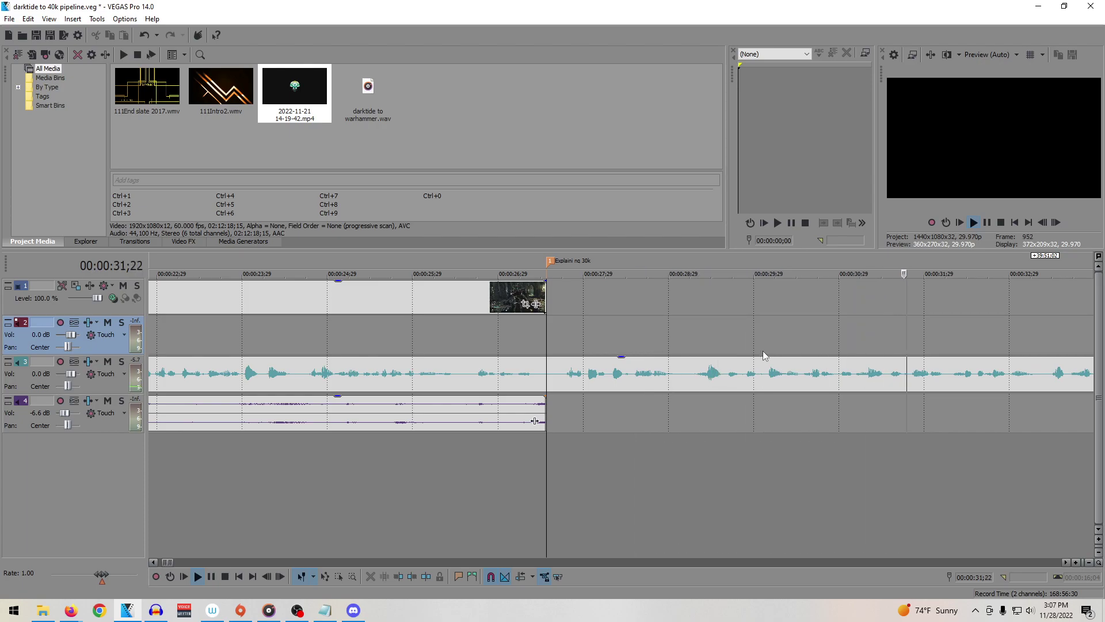
scroll(763, 352, down, 3)
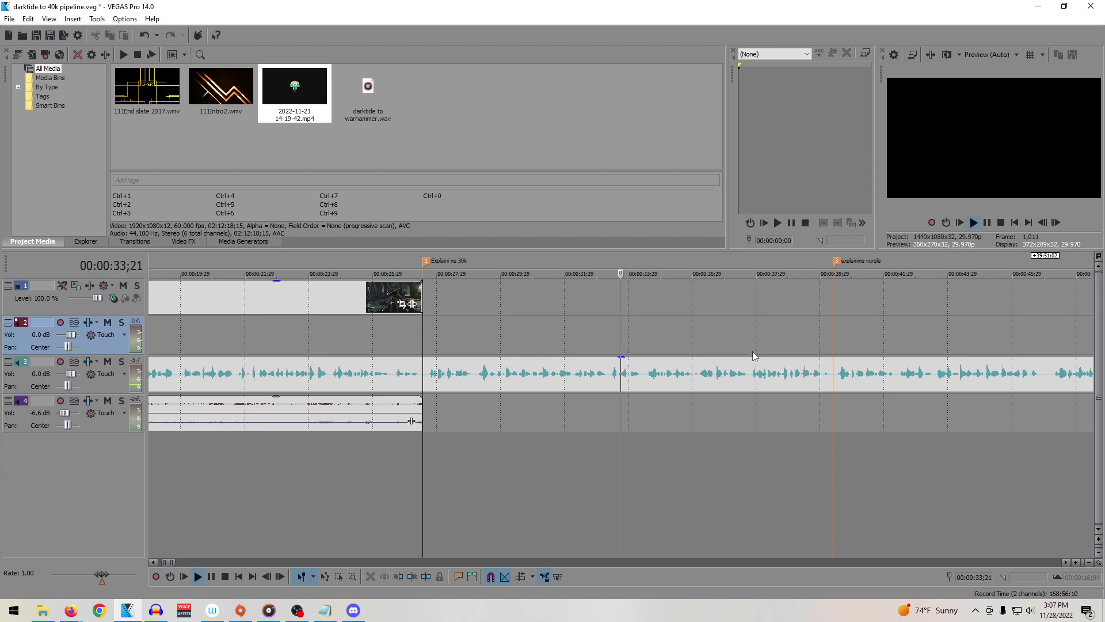
scroll(755, 356, down, 2)
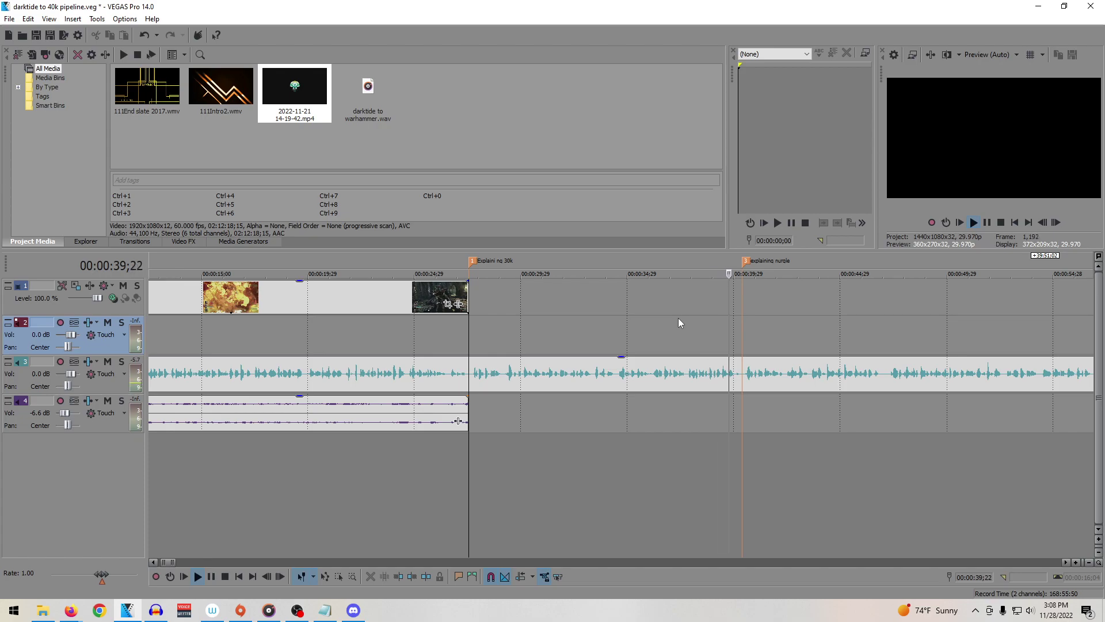
key(space)
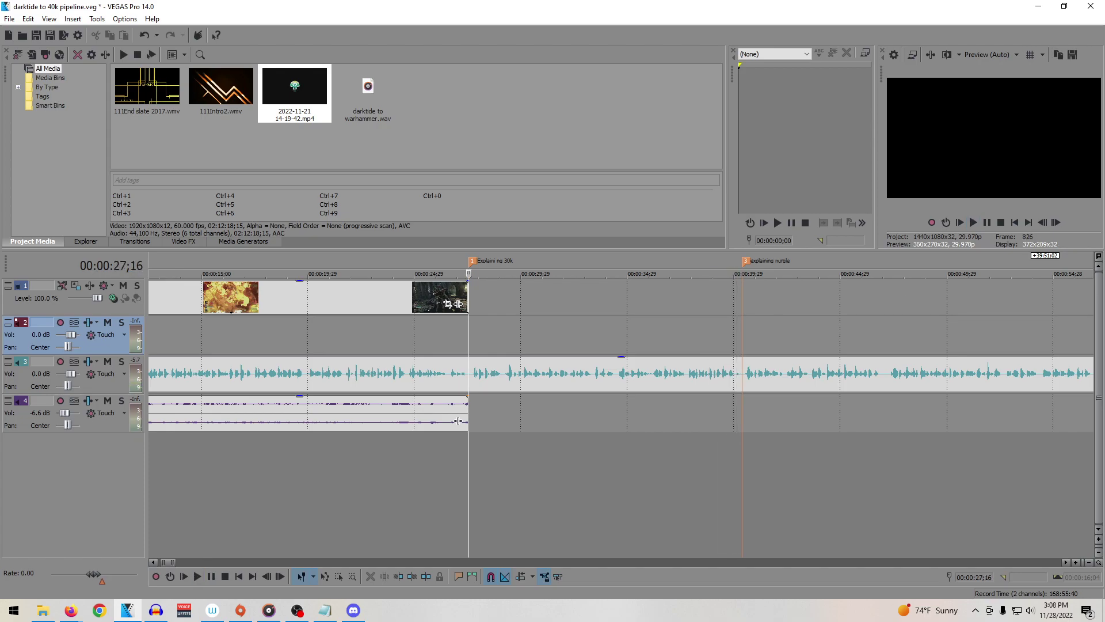
Step: Switch to Firefox, browse the Google image results for "the horus heresy" and preview the Mengel Miniatures picture
key(alt+Tab)
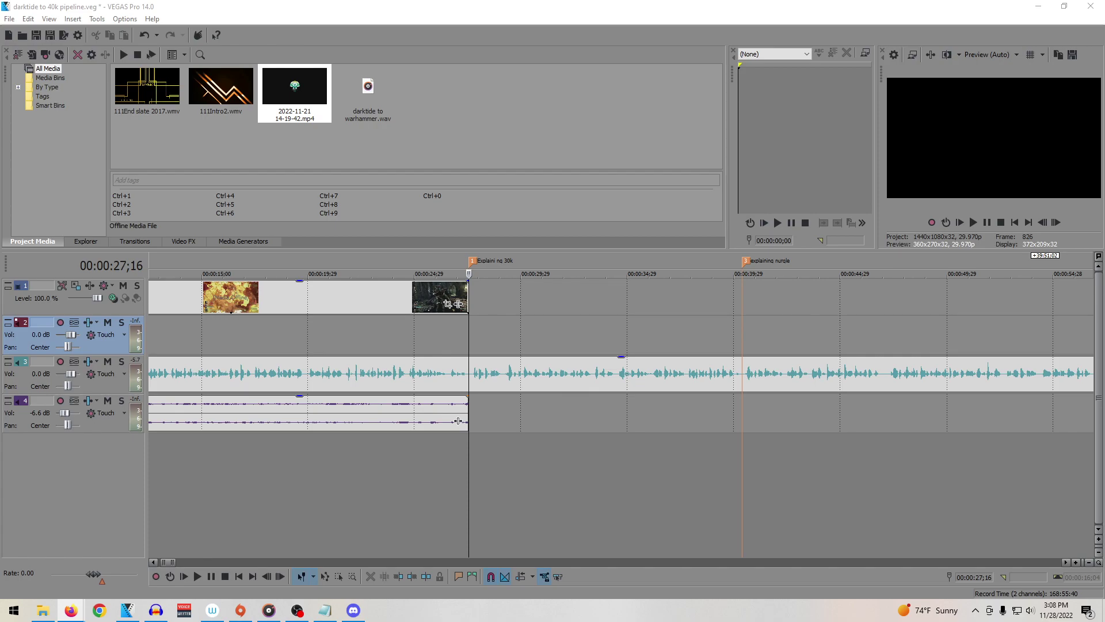
key(alt+Tab)
drag(766, 88, 653, 48)
click(630, 369)
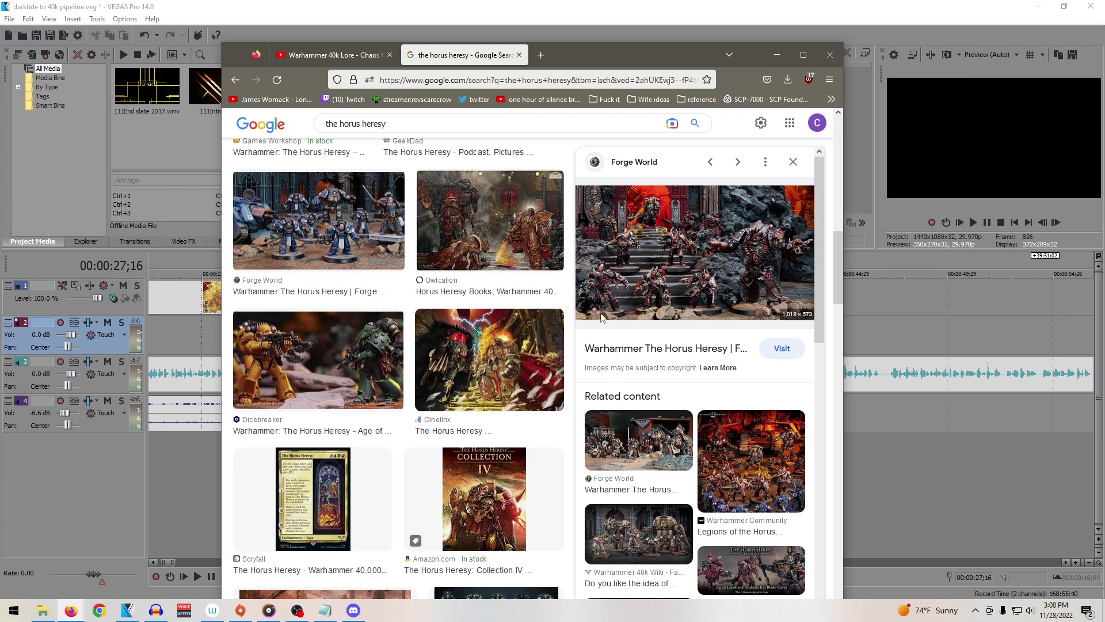
scroll(503, 338, down, 5)
scroll(529, 355, down, 2)
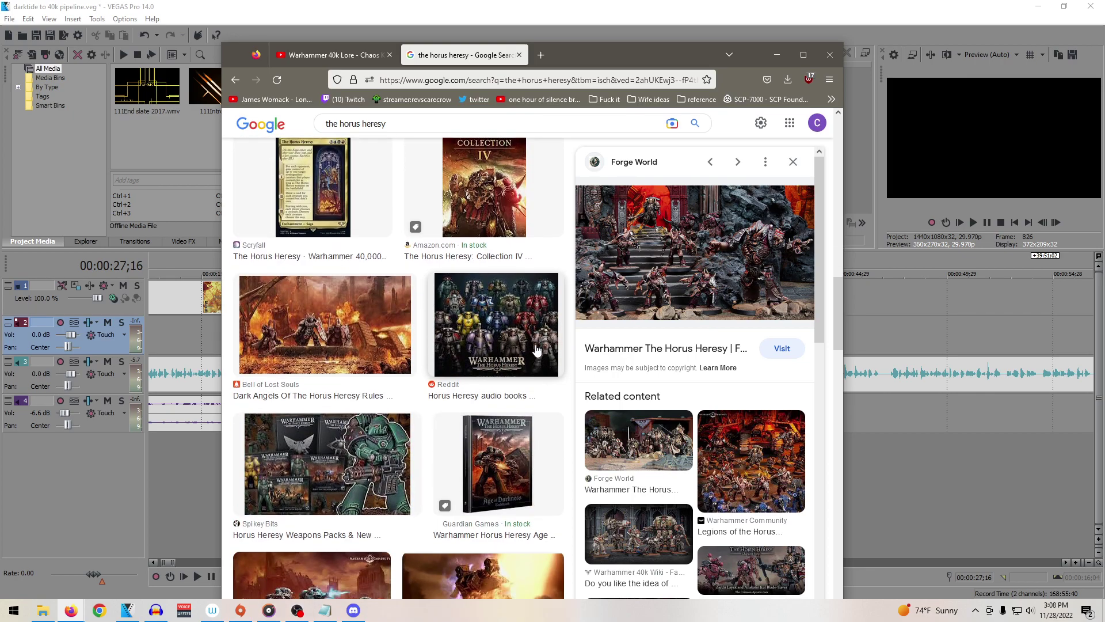
scroll(550, 353, down, 3)
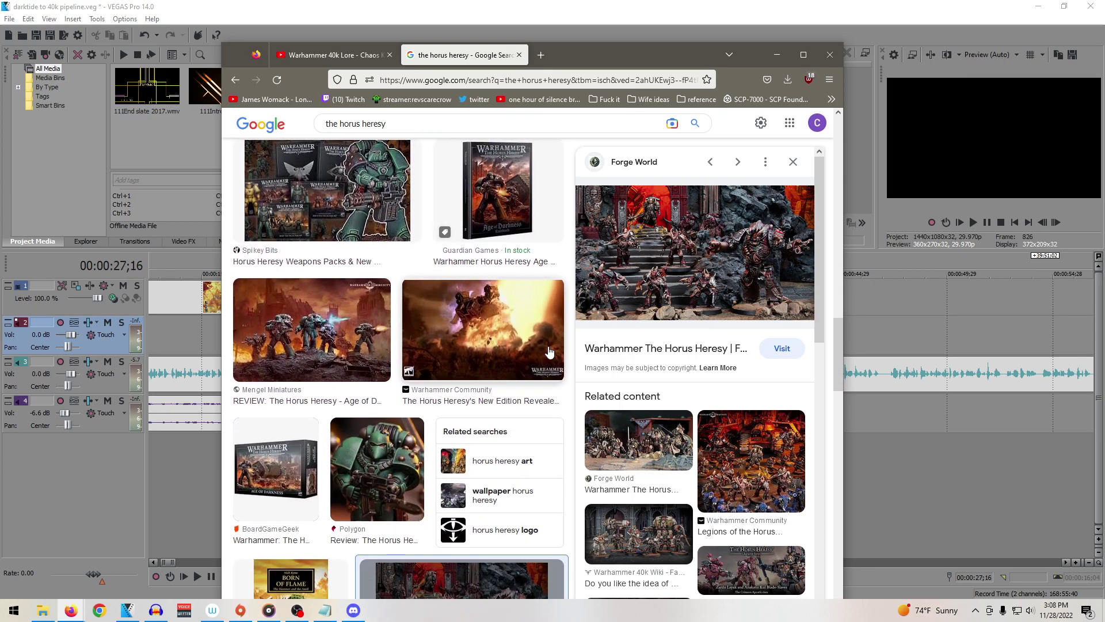
click(363, 320)
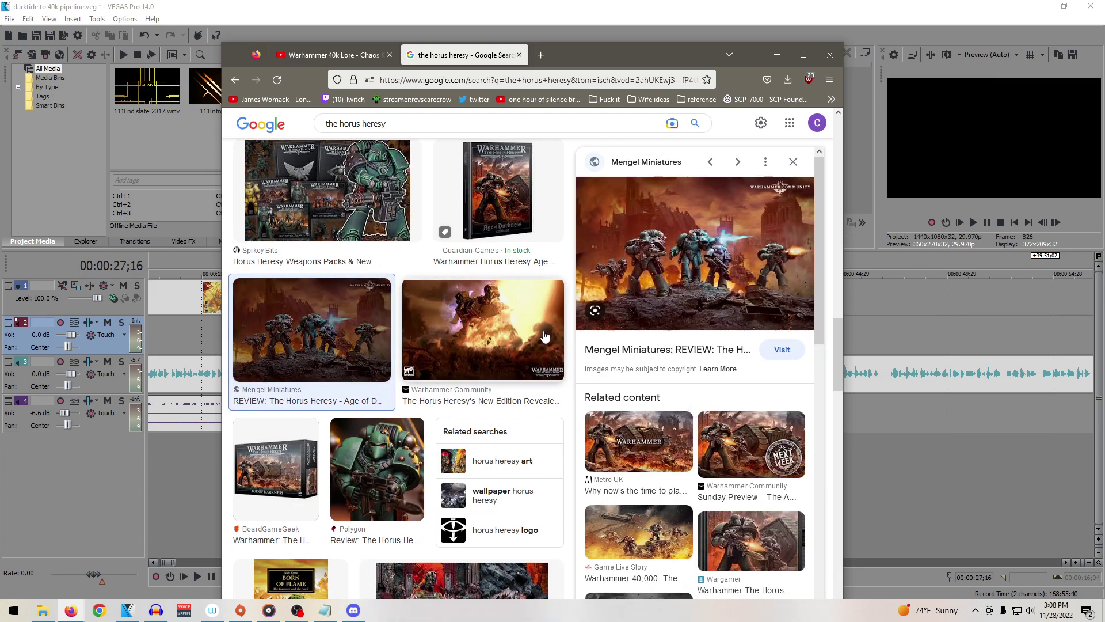
Step: Browse further through the Horus Heresy image results and preview the Metro UK picture and the eBay Age of Darkness rulebook
scroll(529, 339, down, 6)
scroll(530, 344, down, 4)
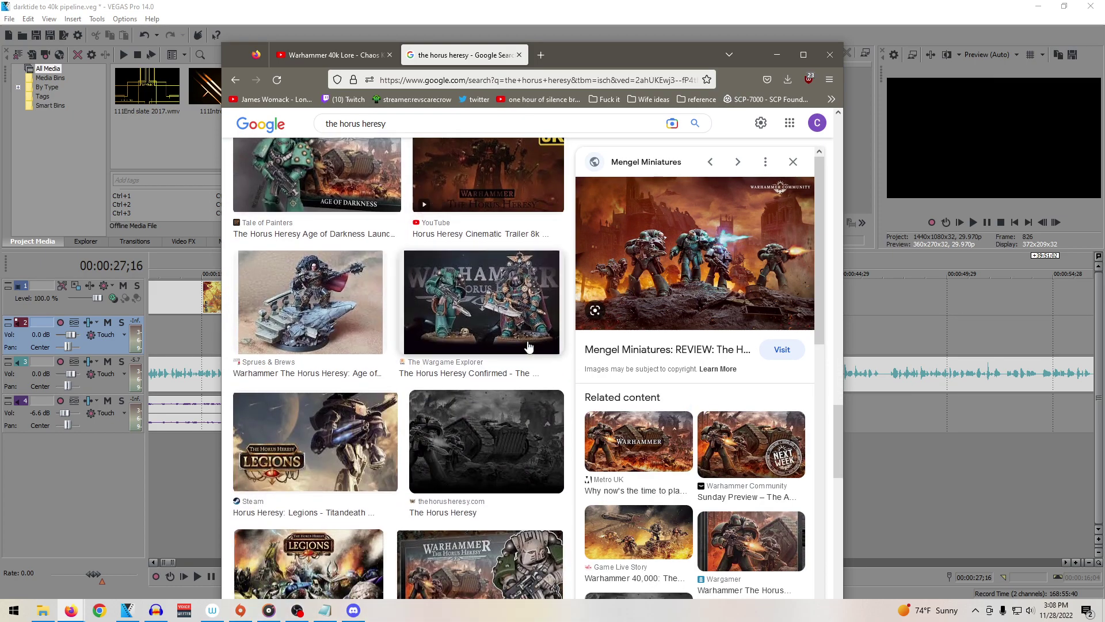
scroll(514, 330, down, 4)
scroll(514, 333, down, 4)
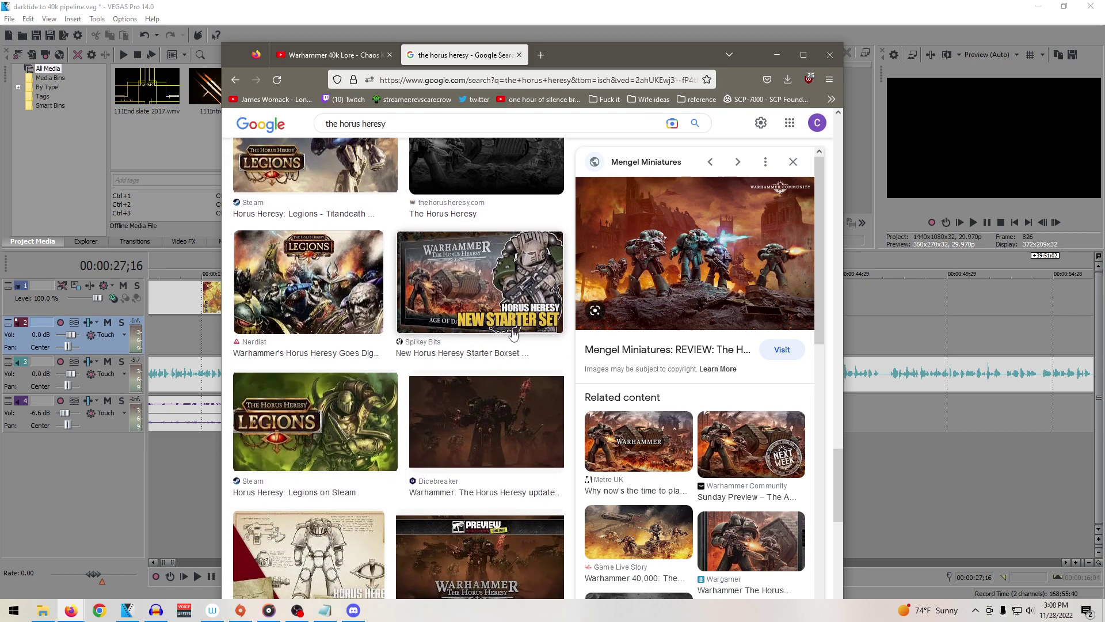
scroll(514, 334, down, 3)
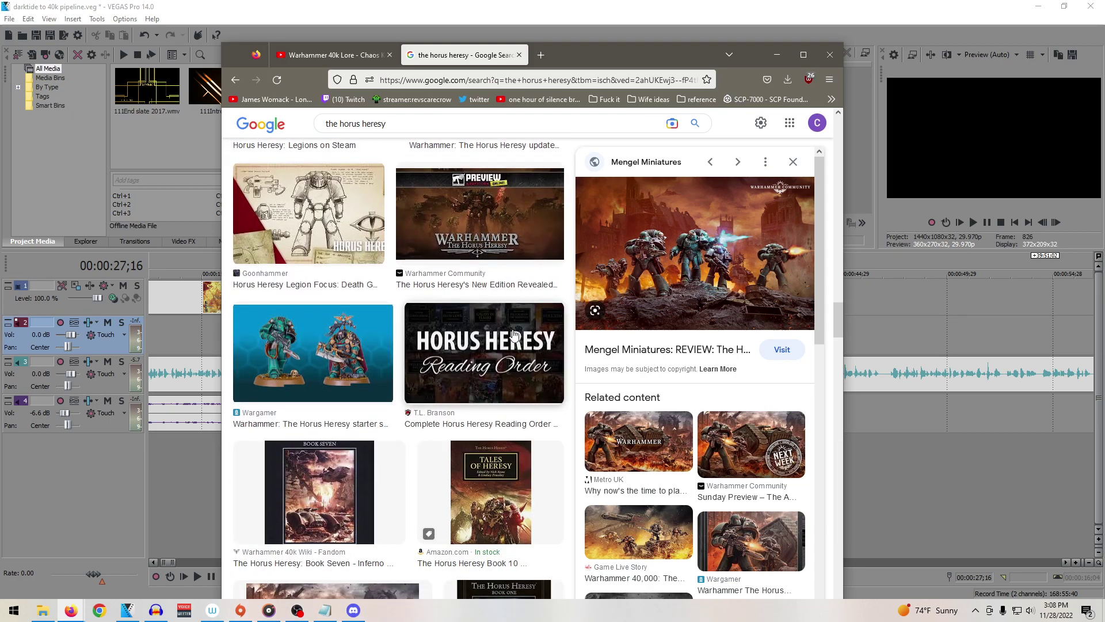
click(633, 439)
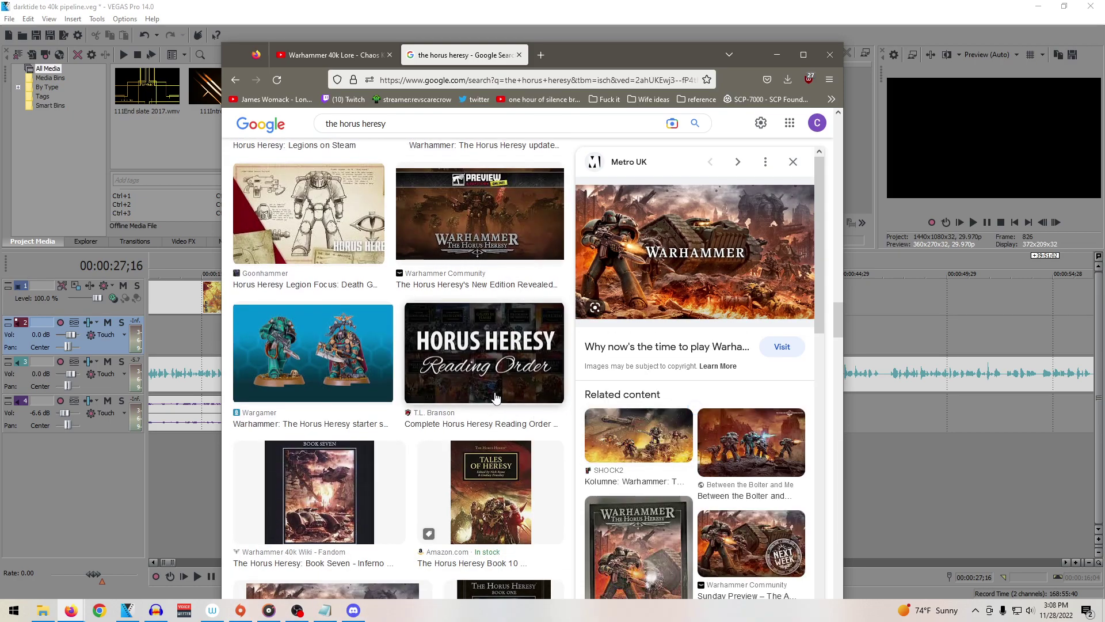
scroll(494, 384, down, 4)
click(636, 547)
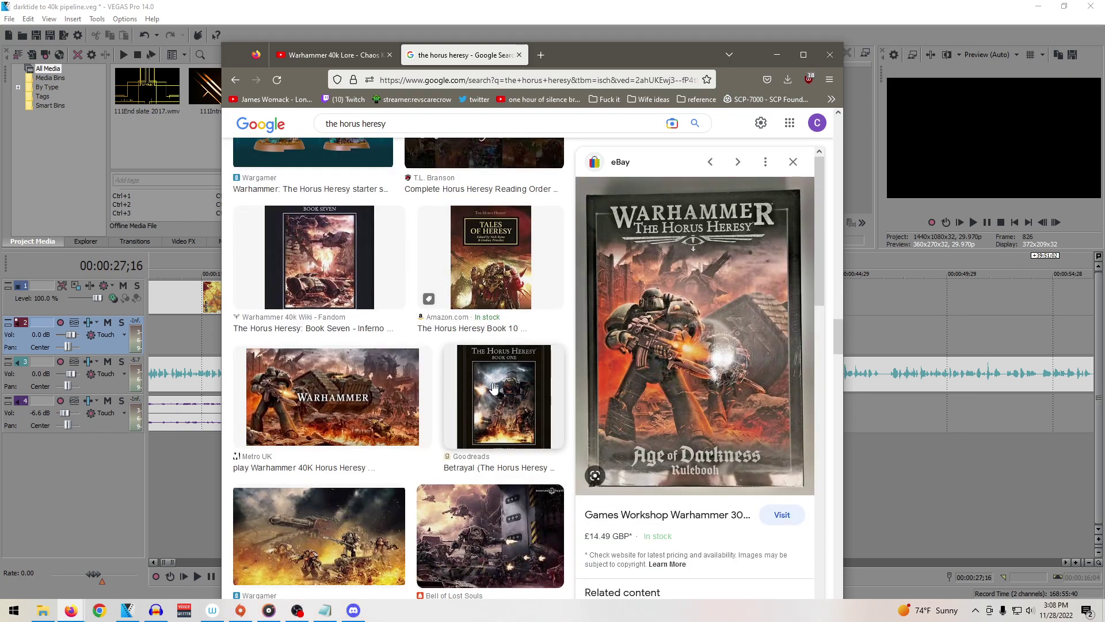
Step: Preview the Bell of Lost Souls picture and the related Pinterest and MyConfinedSpace battle images
scroll(494, 384, down, 4)
click(487, 307)
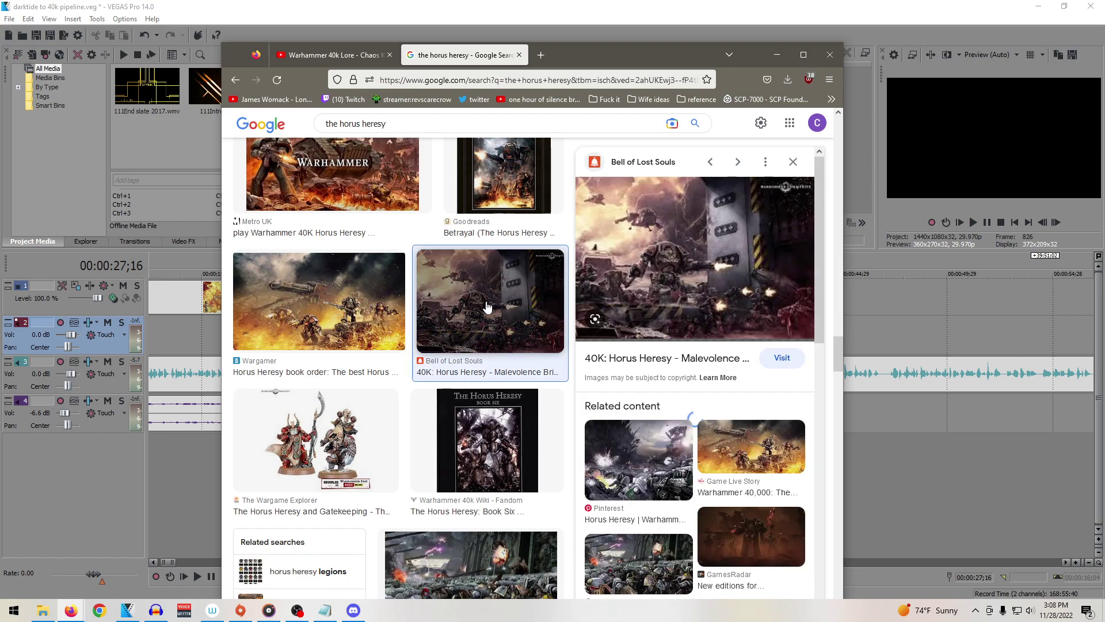
click(622, 456)
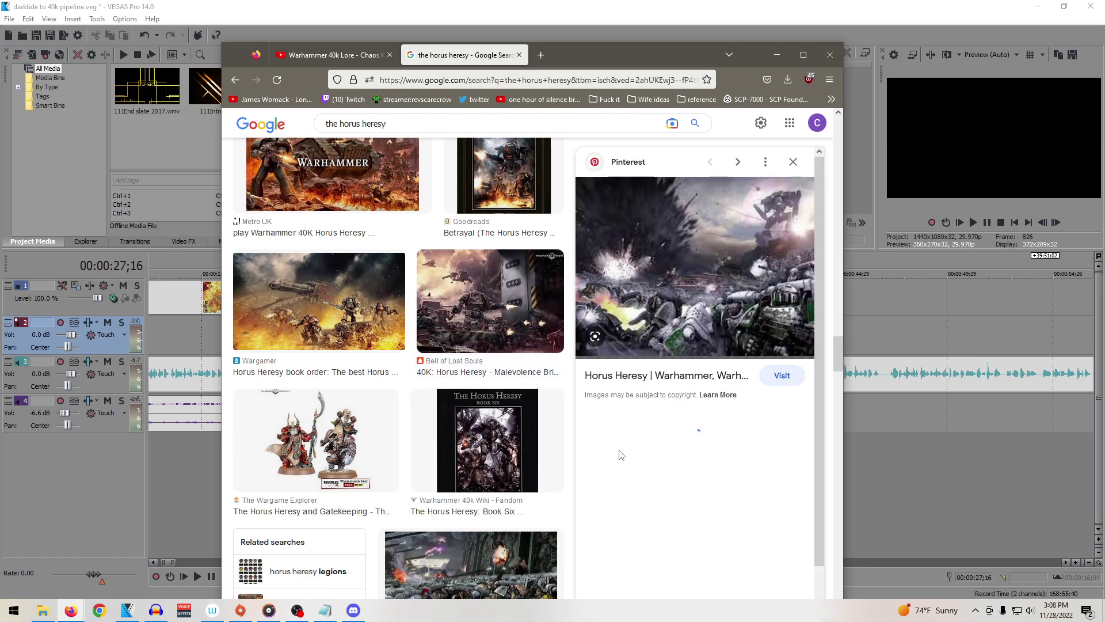
scroll(594, 437, down, 2)
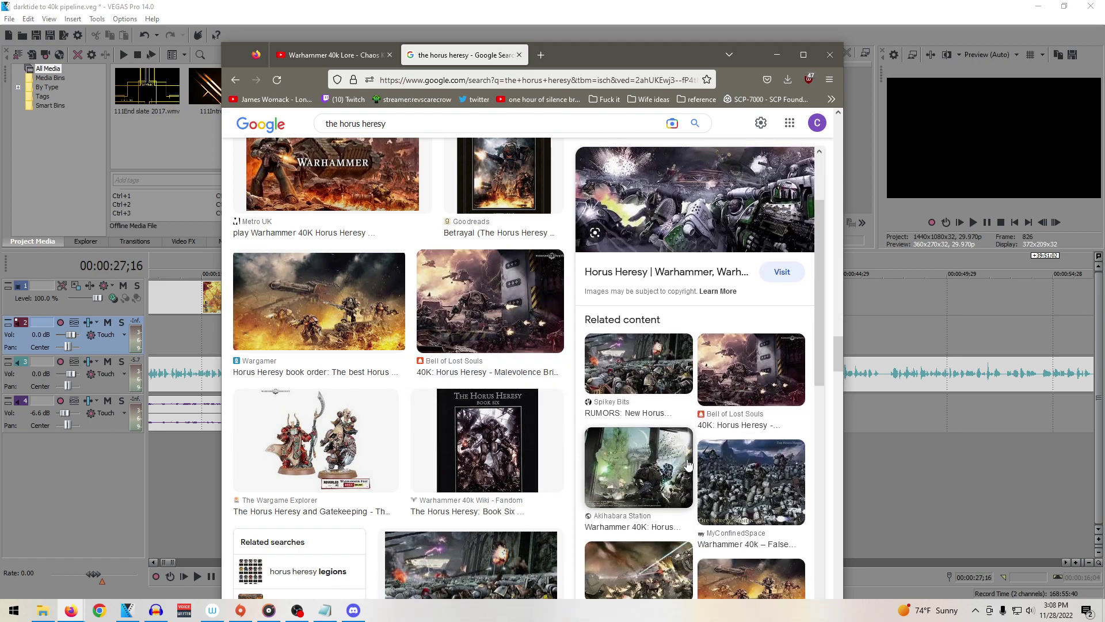
click(728, 475)
Step: Preview the Spikey Bits Horus Heresy print and the YouTube cinematic trailer still
scroll(477, 385, down, 4)
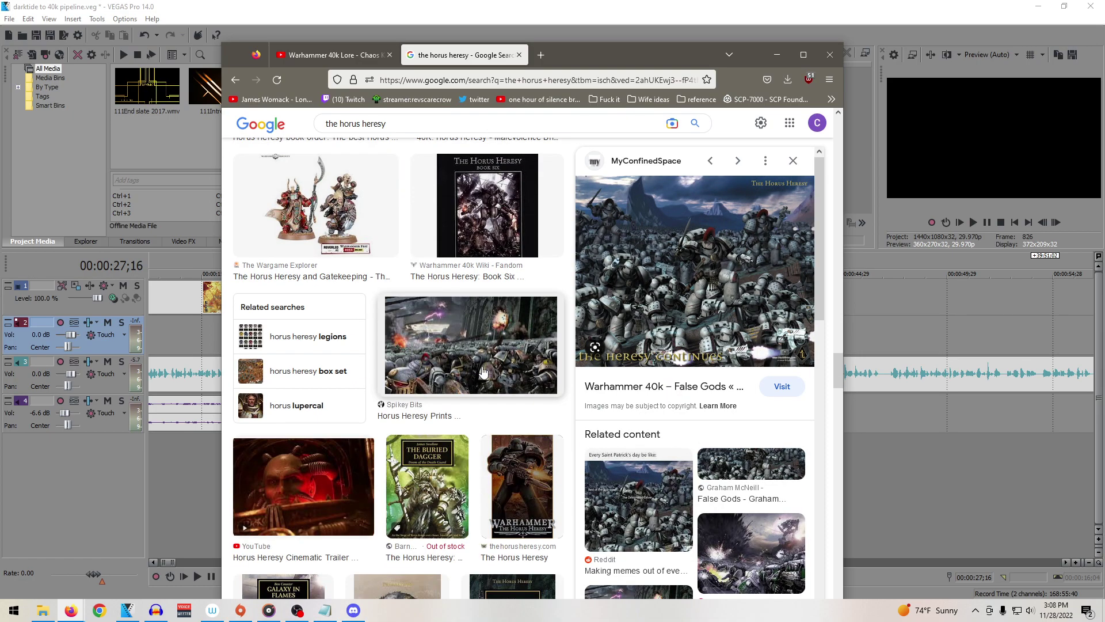
click(482, 370)
scroll(403, 340, down, 3)
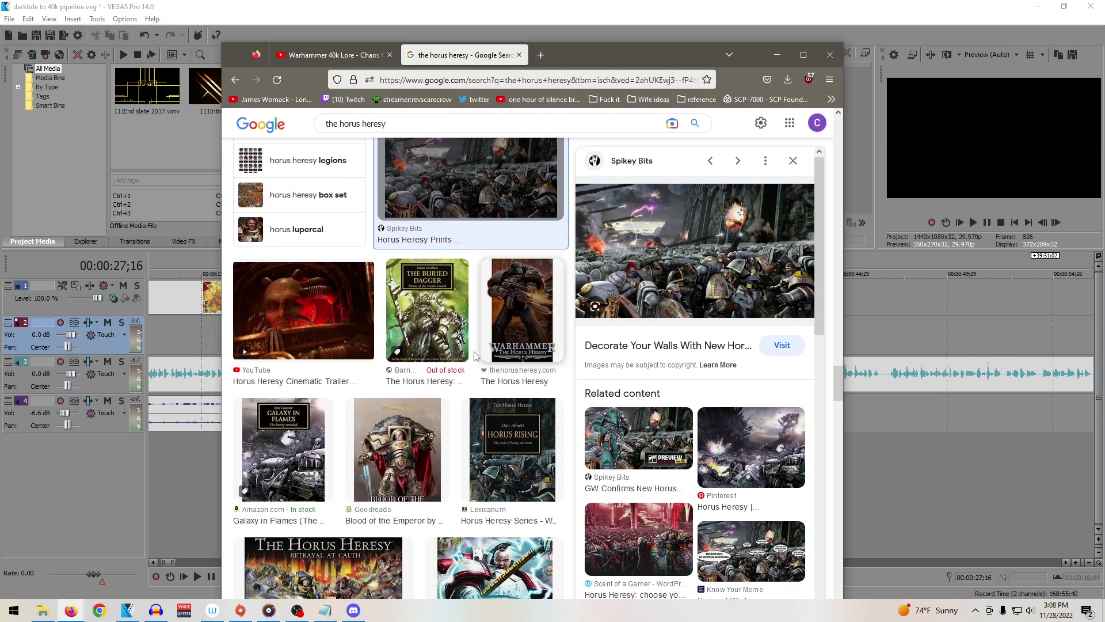
click(313, 288)
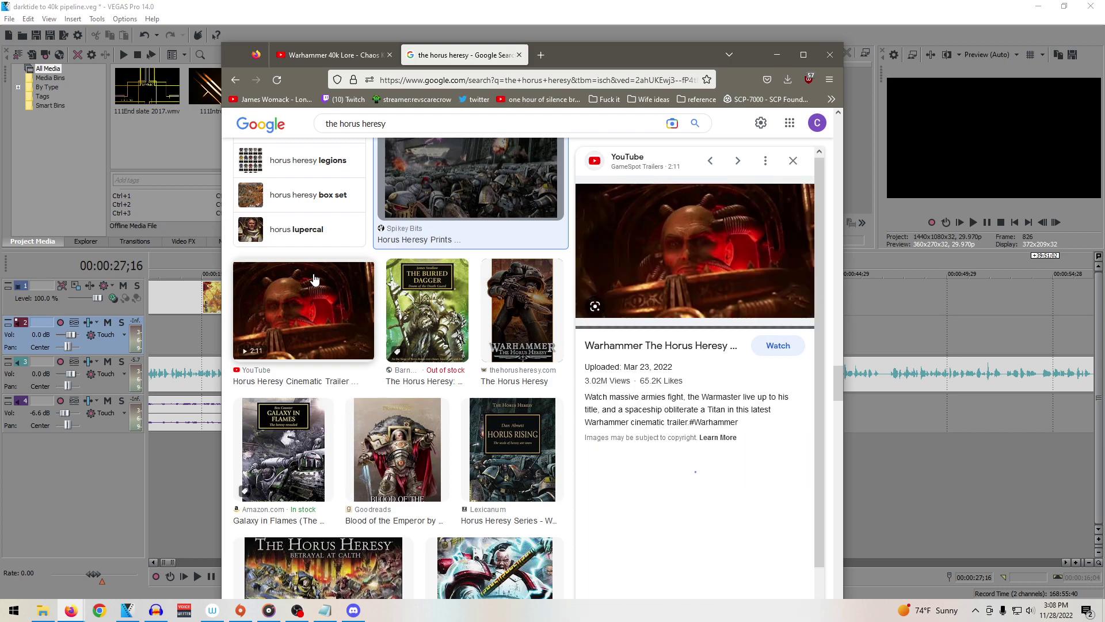
Step: Look through the remaining "the horus heresy" image results for battle artwork that suits the narration
scroll(443, 336, down, 3)
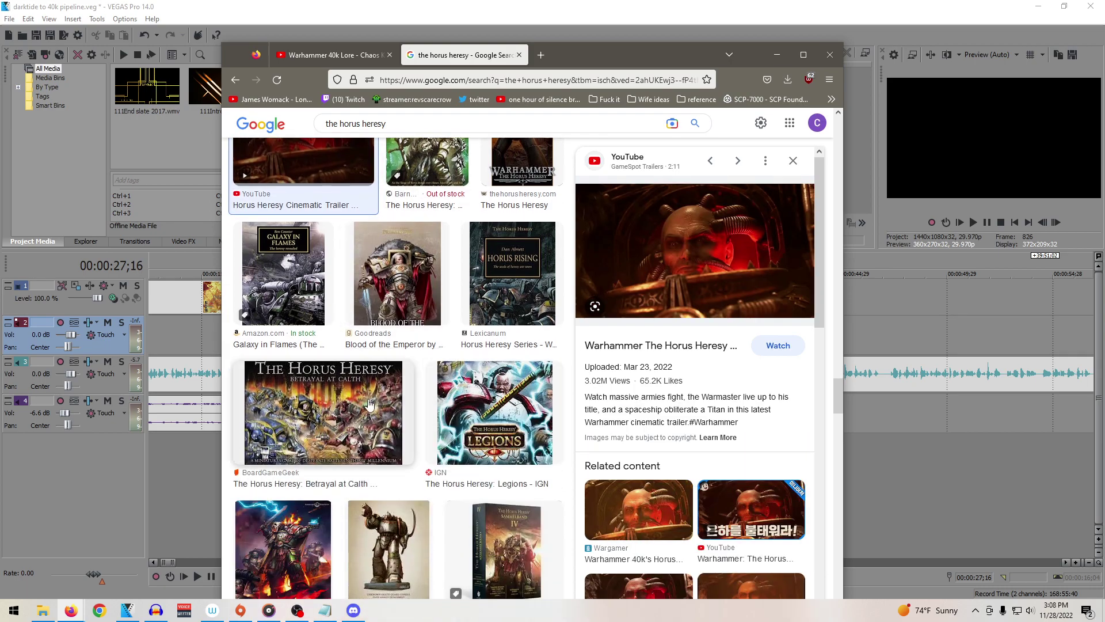
scroll(379, 406, down, 3)
scroll(492, 373, down, 3)
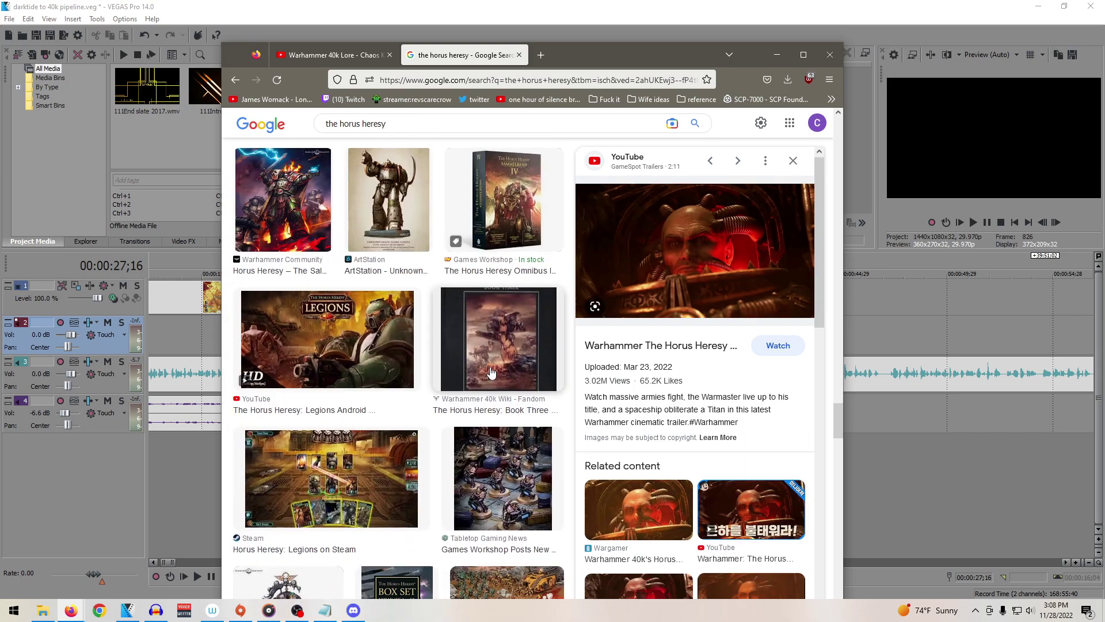
scroll(492, 373, down, 8)
scroll(491, 373, down, 2)
scroll(487, 354, down, 4)
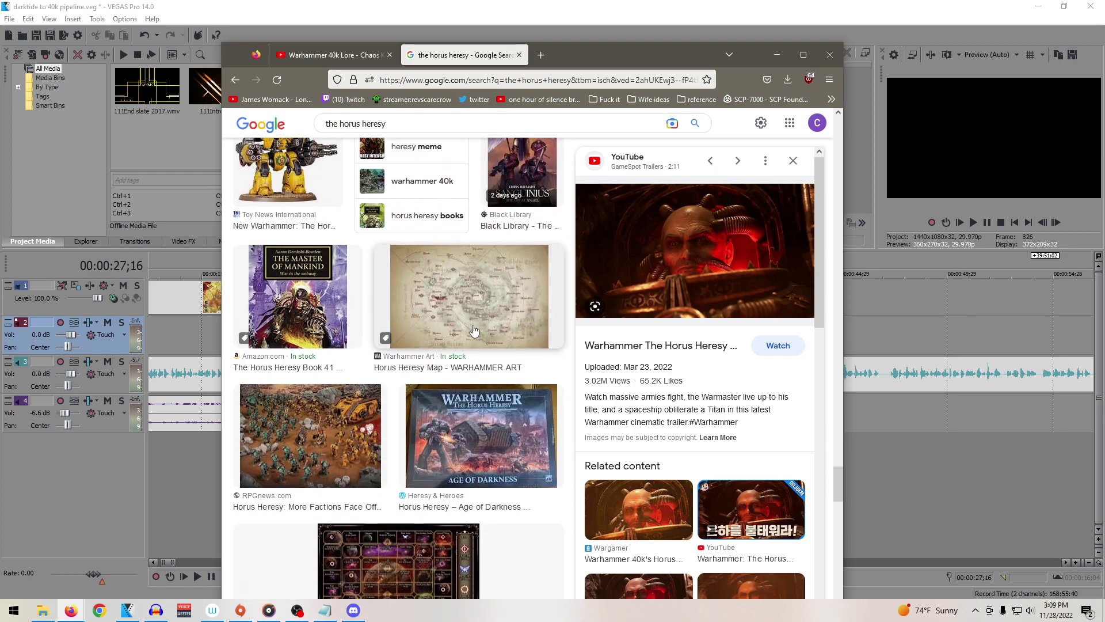
scroll(465, 331, down, 10)
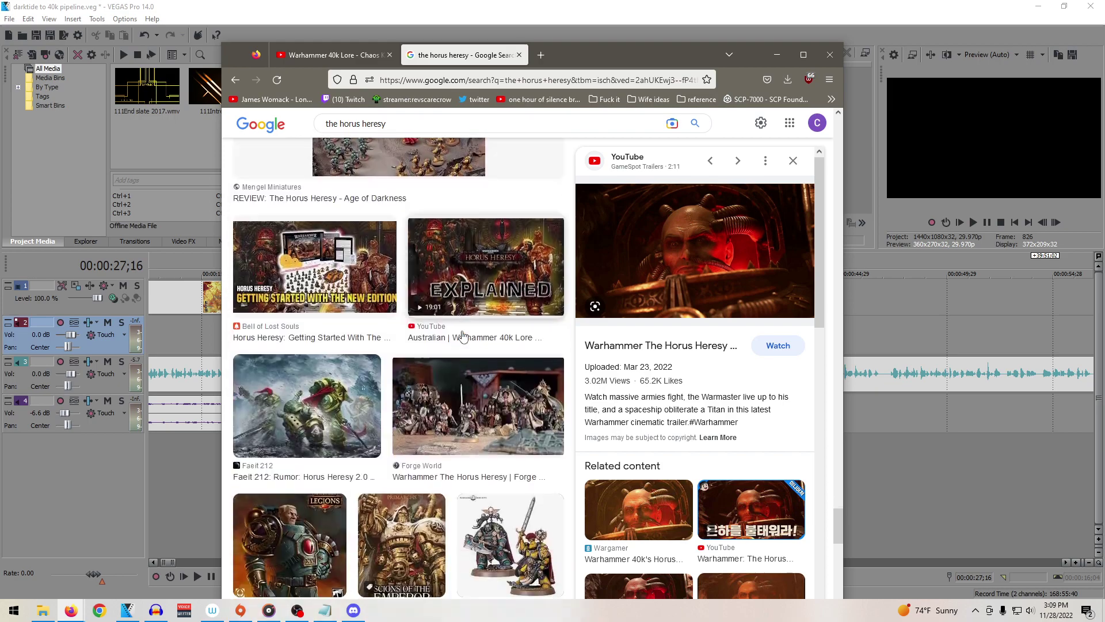
scroll(461, 340, down, 12)
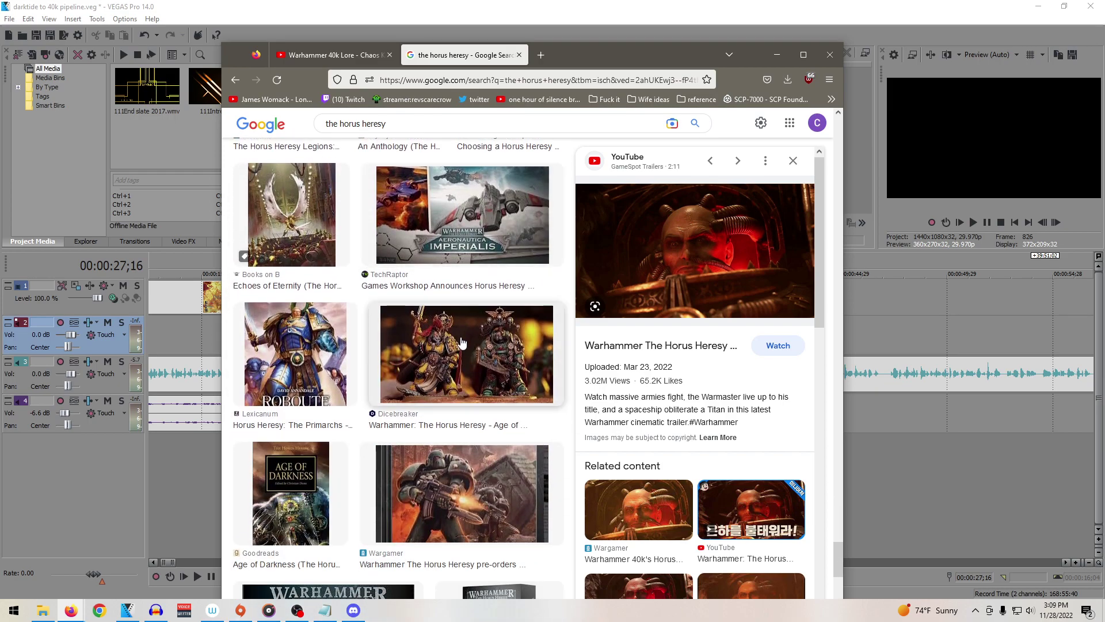
scroll(464, 344, down, 12)
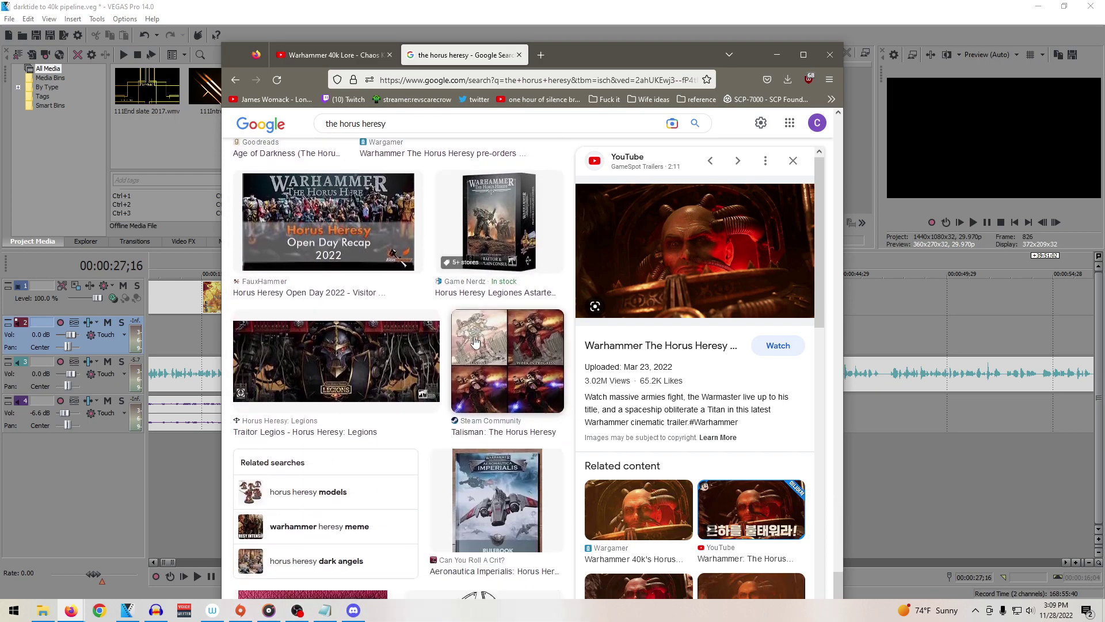
scroll(475, 344, down, 7)
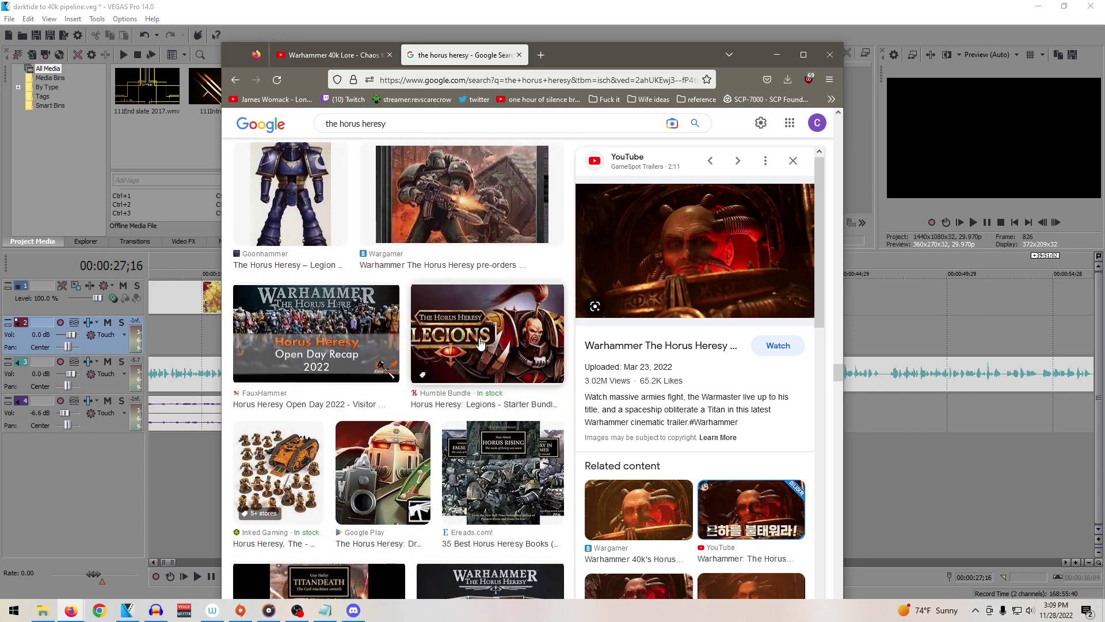
scroll(481, 344, down, 15)
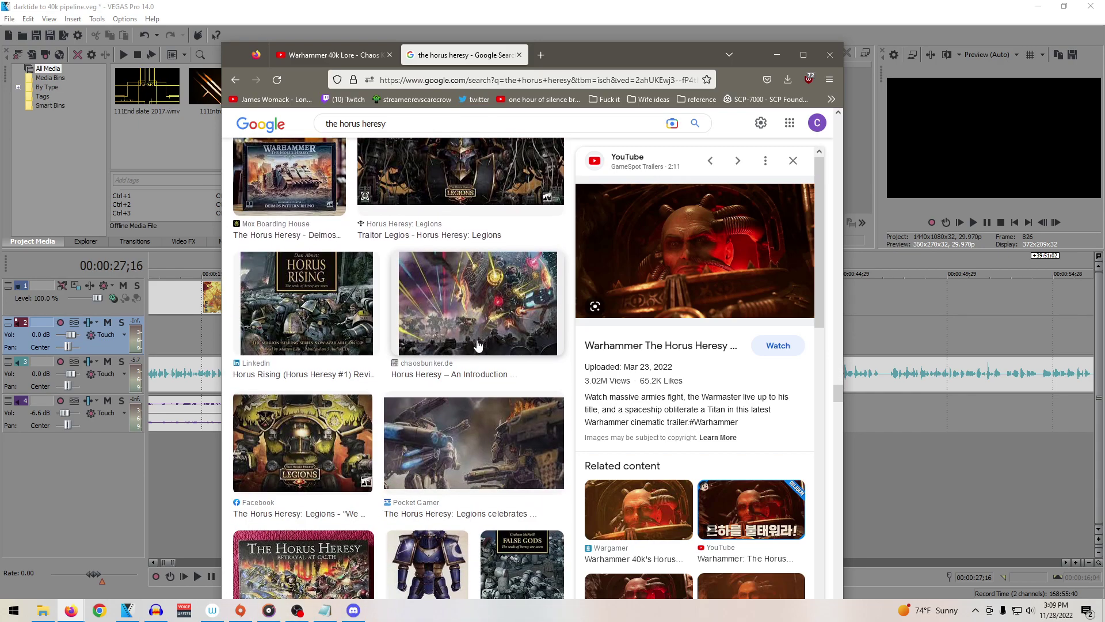
scroll(459, 315, down, 5)
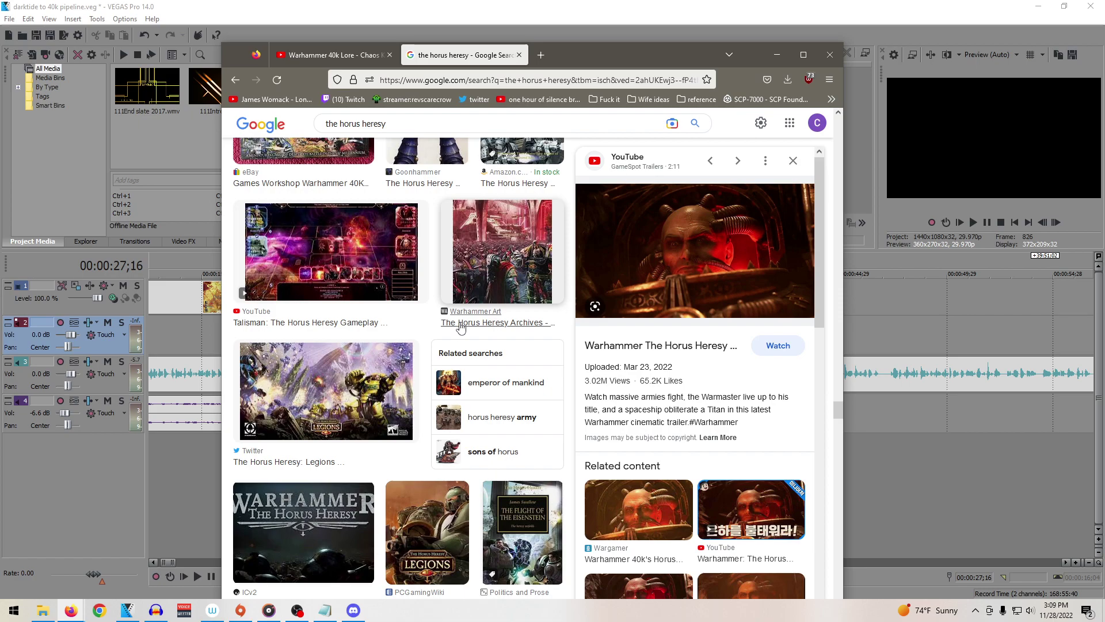
scroll(460, 332, down, 6)
scroll(465, 336, down, 7)
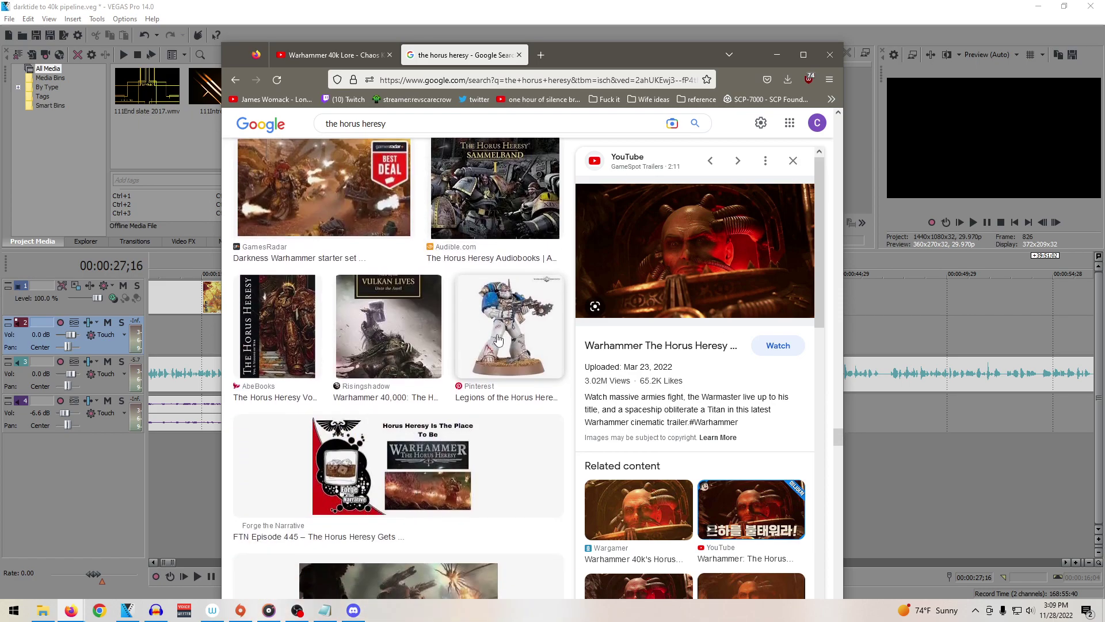
scroll(500, 340, down, 5)
scroll(502, 338, down, 12)
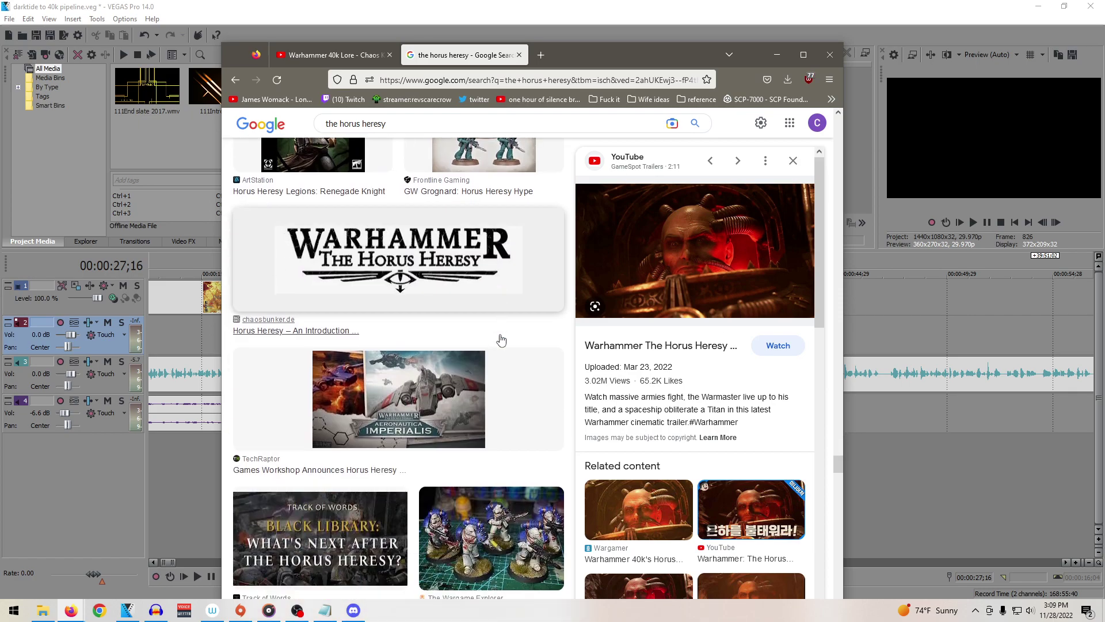
Step: Return to the beginning of the image results and narrow them to wallpaper images
scroll(501, 340, up, 10)
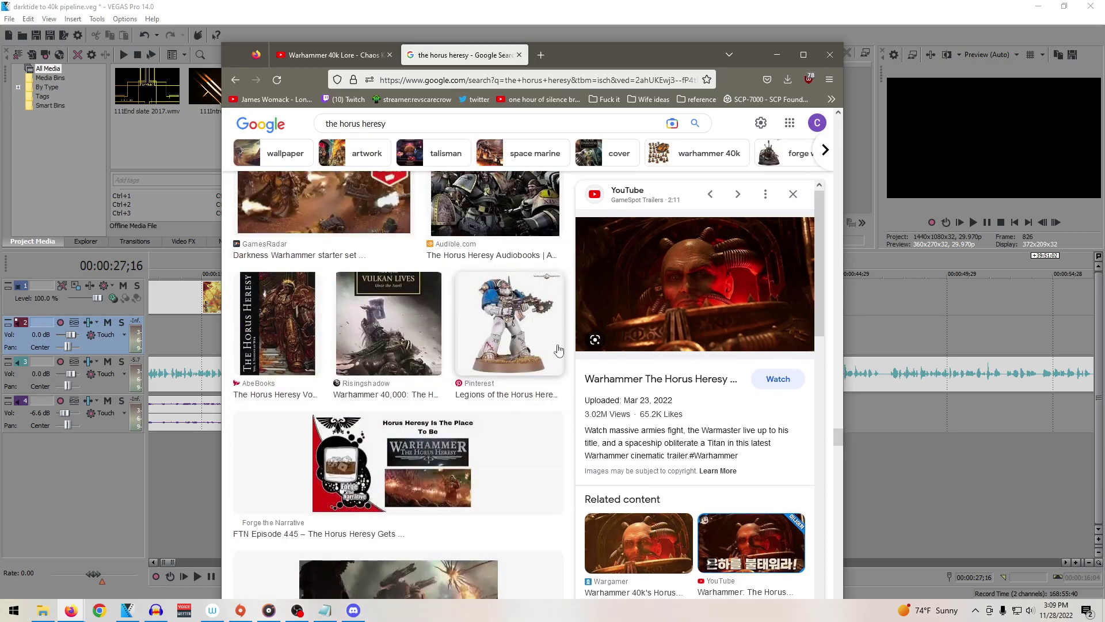
scroll(512, 364, up, 10)
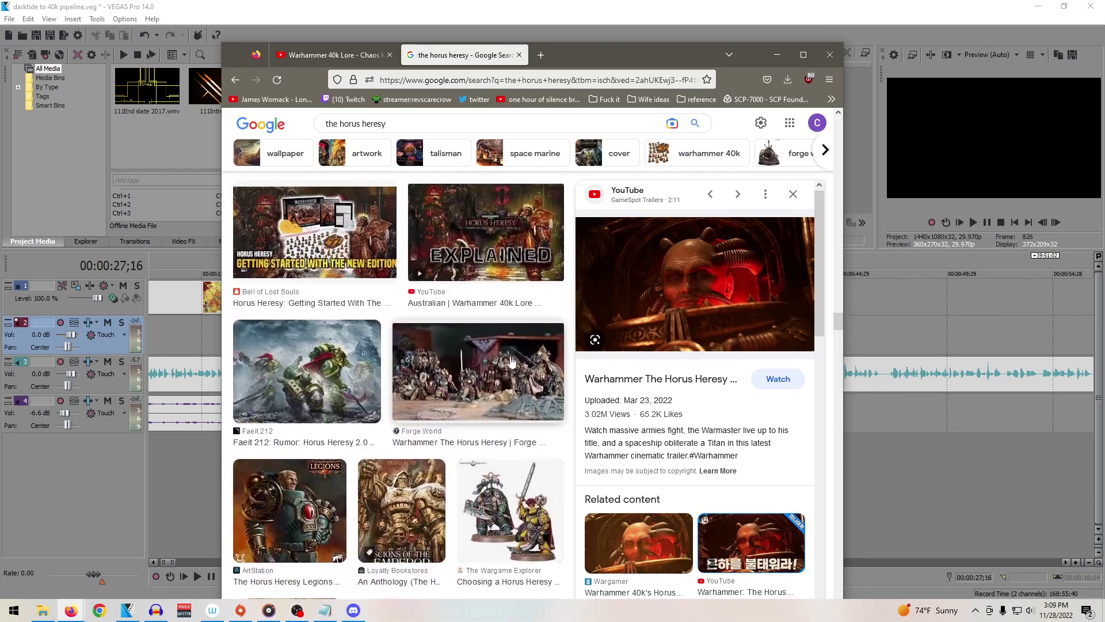
scroll(508, 360, up, 10)
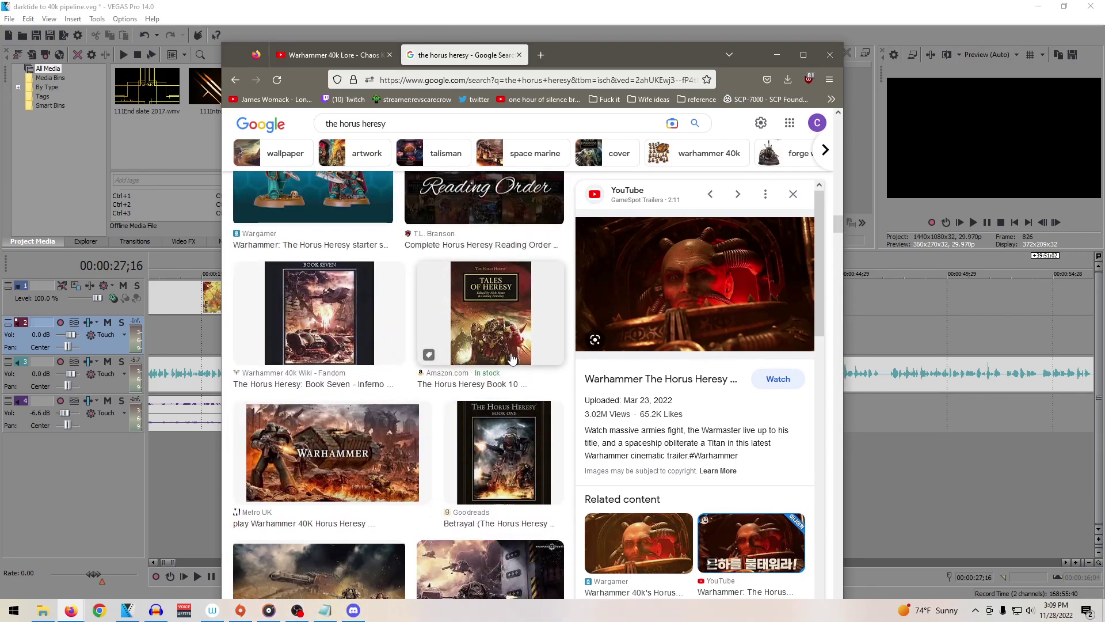
scroll(509, 359, up, 10)
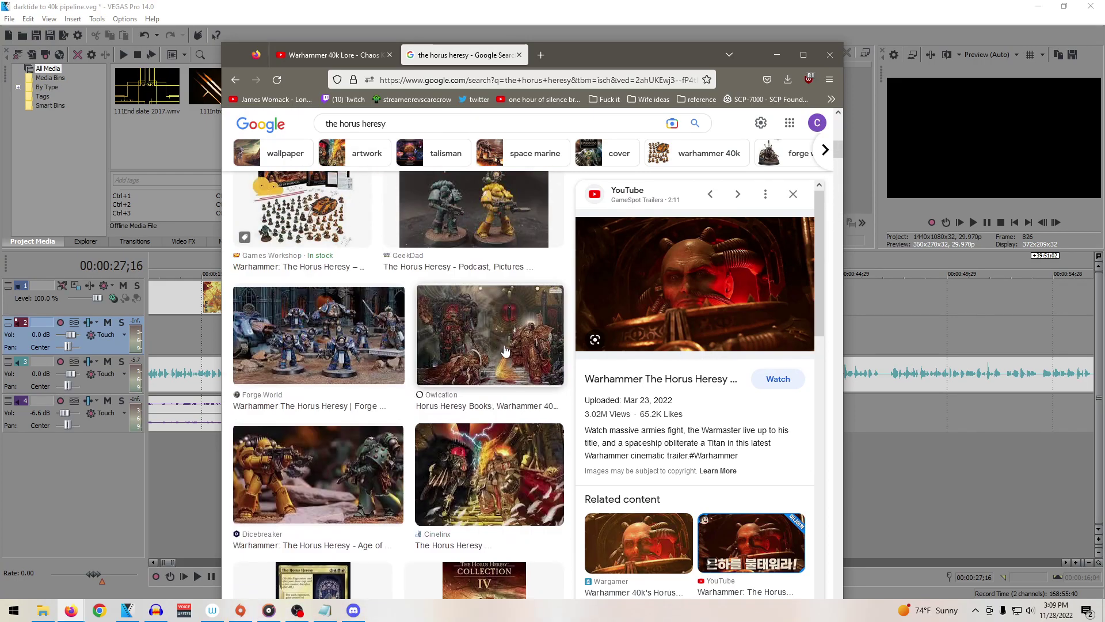
scroll(504, 351, up, 4)
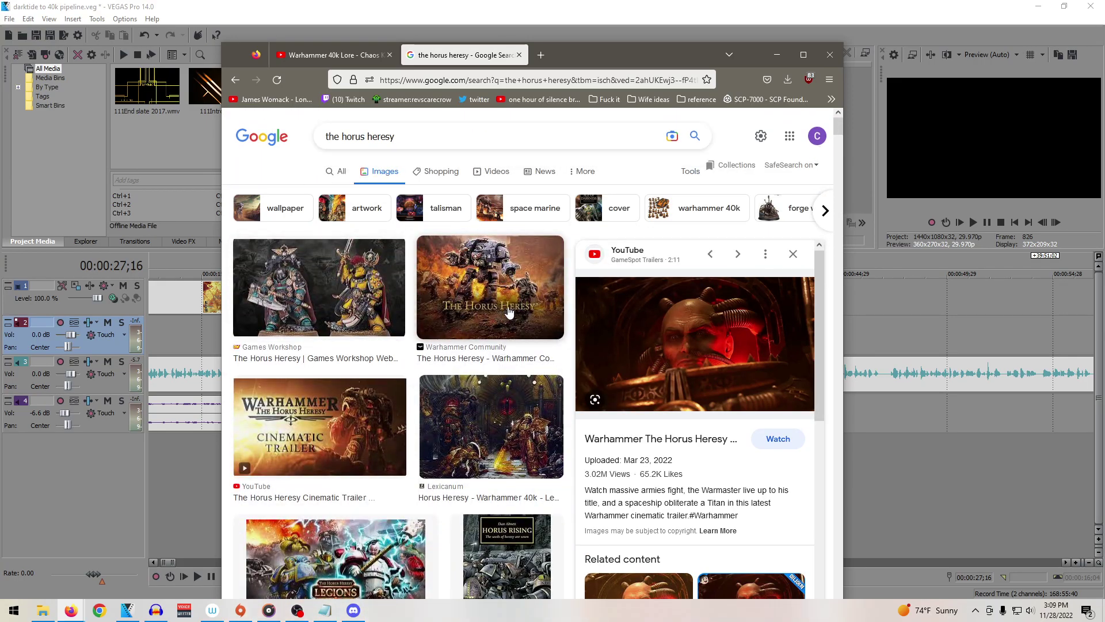
click(275, 215)
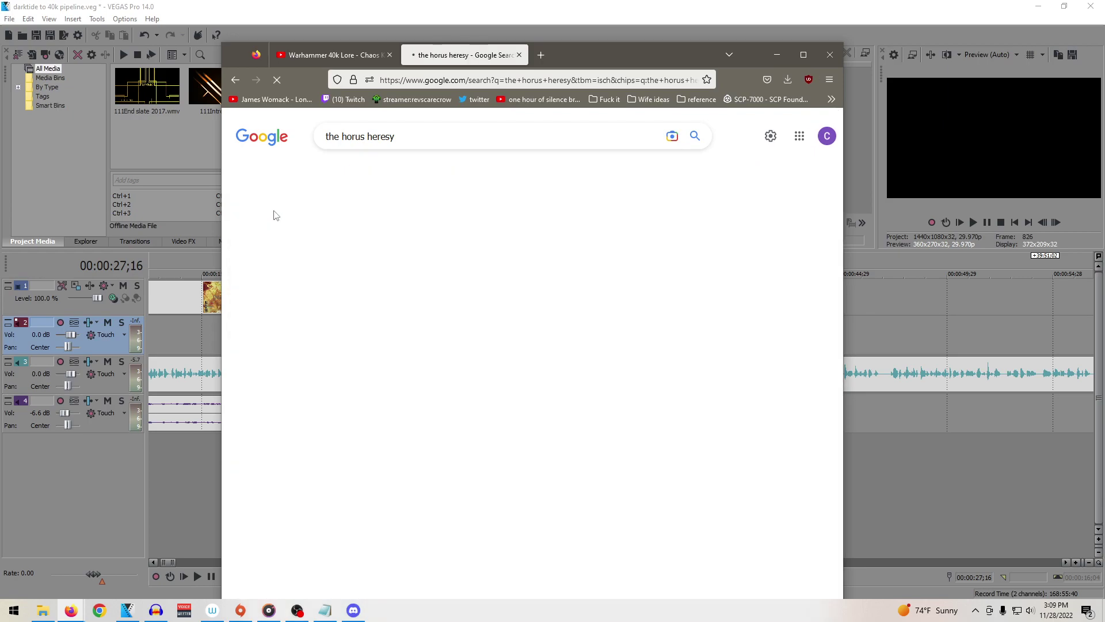
Step: Preview the GoodFon Horus Heresy wallpaper and open the related Vigilus Ablaze Wallpaper's Flickr page in a new tab
scroll(477, 351, down, 1)
click(568, 361)
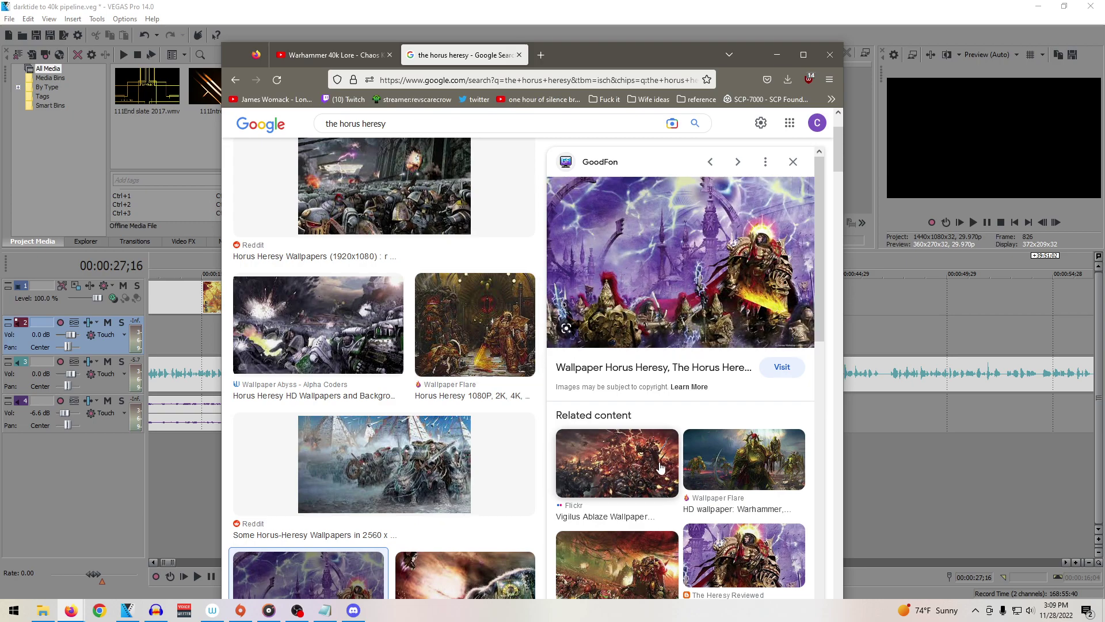
click(581, 458)
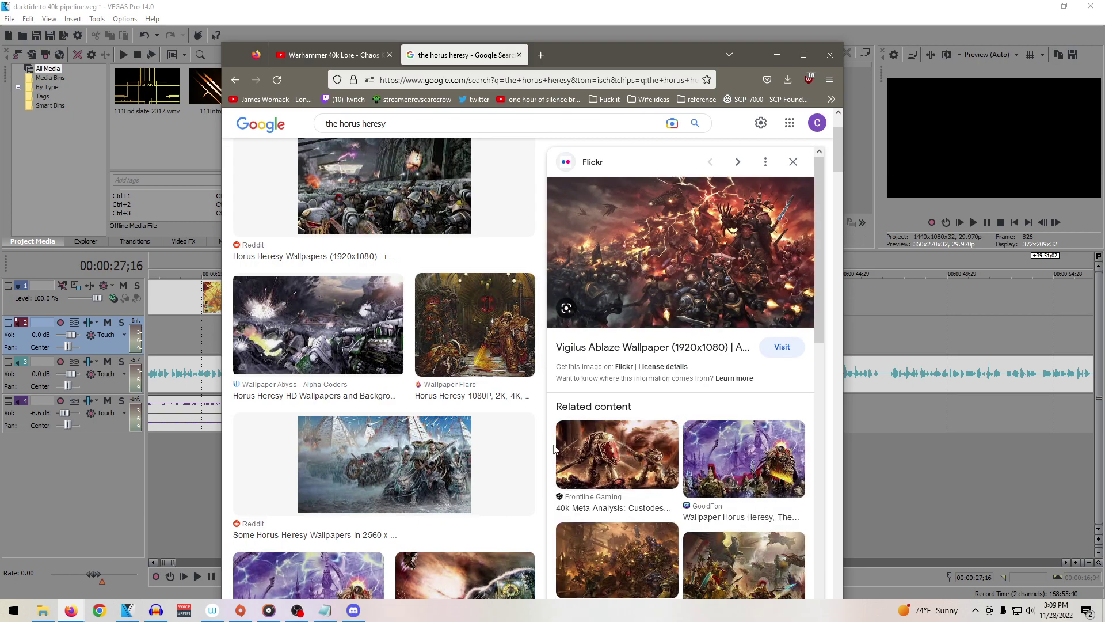
right_click(671, 252)
click(705, 264)
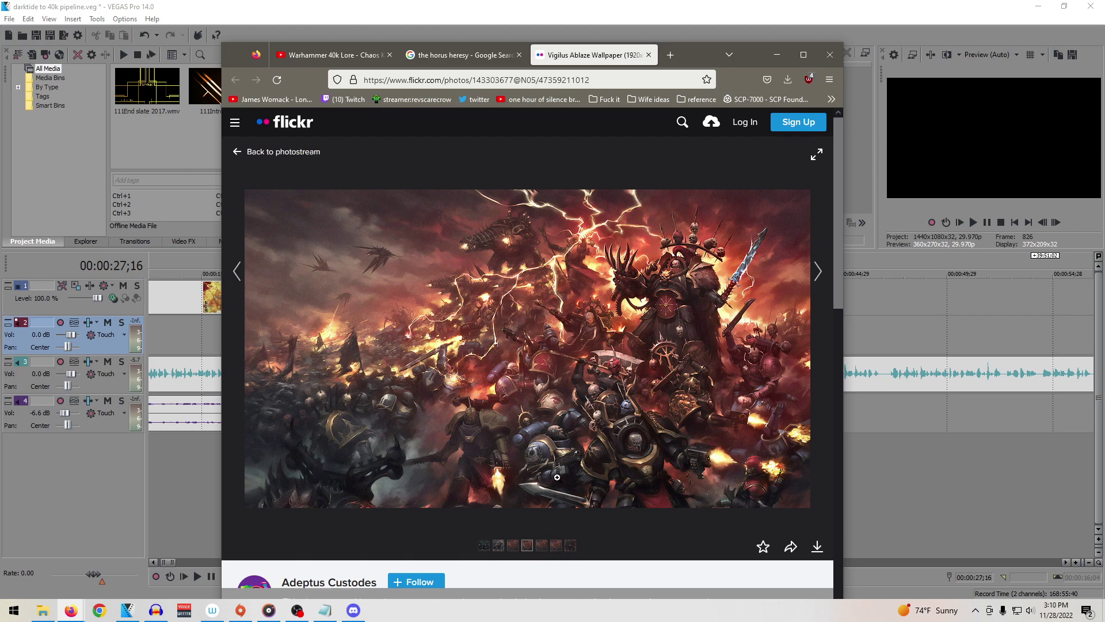
Step: Try to save the enlarged Vigilus Ablaze Wallpaper from Flickr, and look over the photo's page
click(541, 334)
right_click(542, 335)
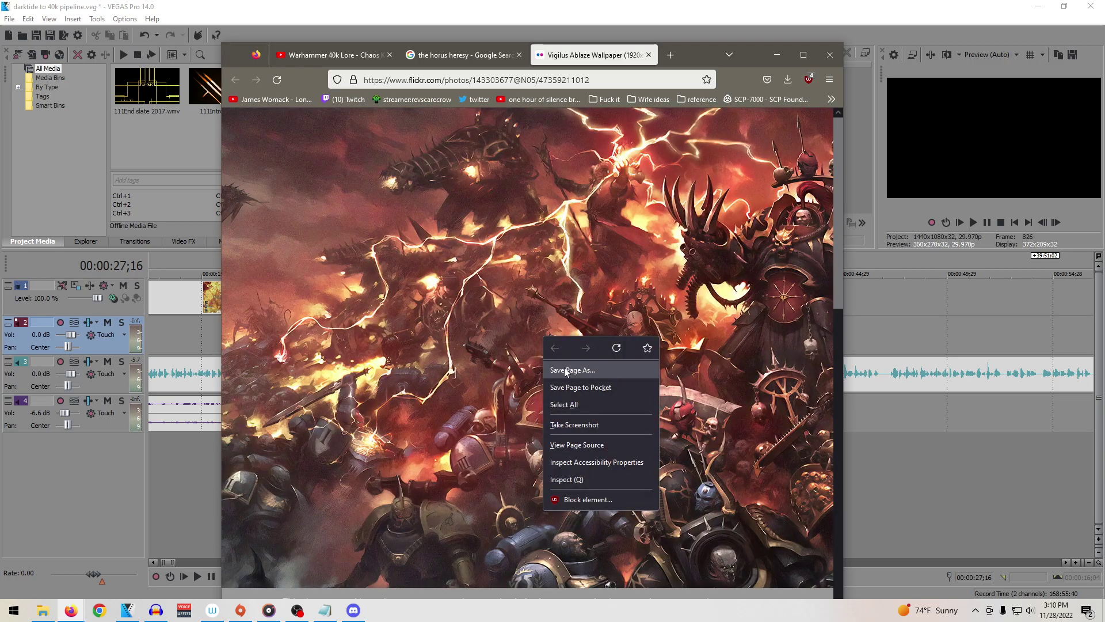
click(564, 368)
click(910, 334)
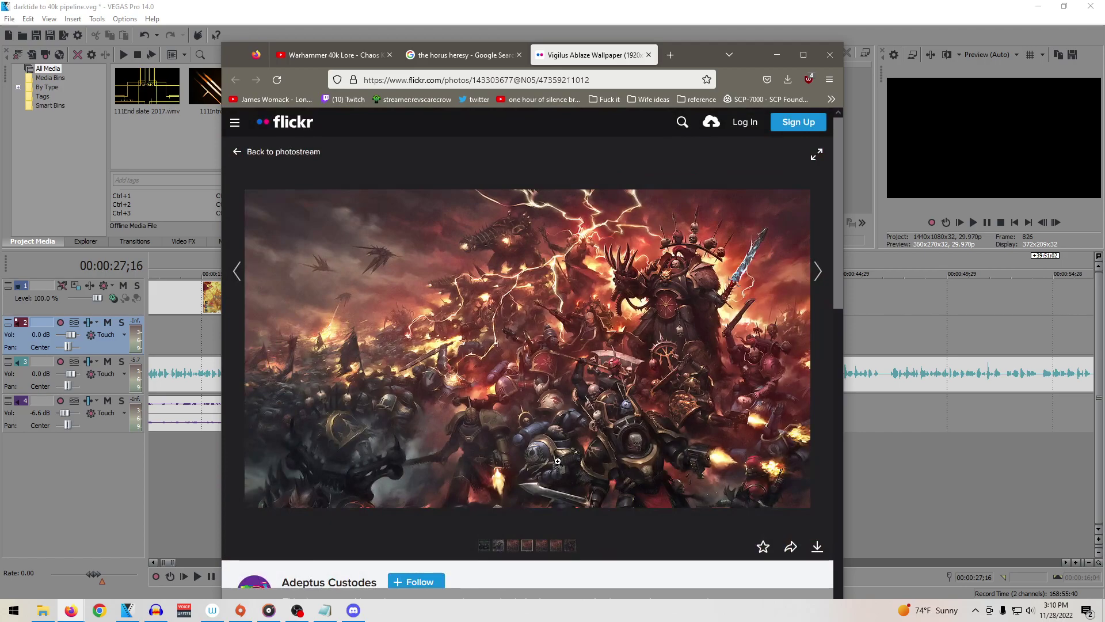
scroll(584, 436, down, 5)
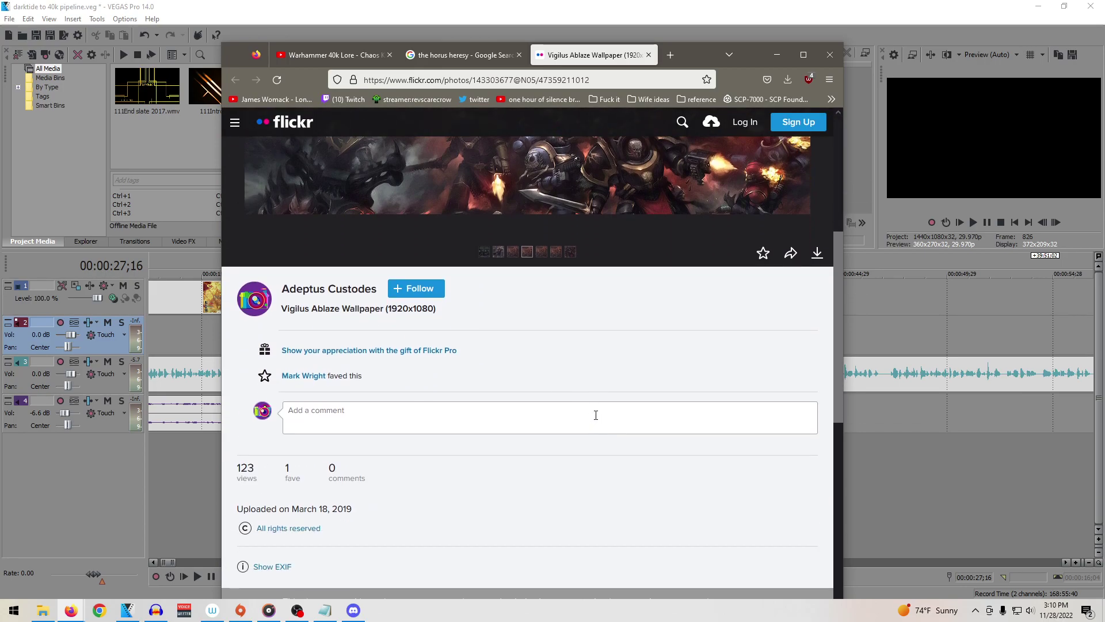
scroll(575, 400, up, 5)
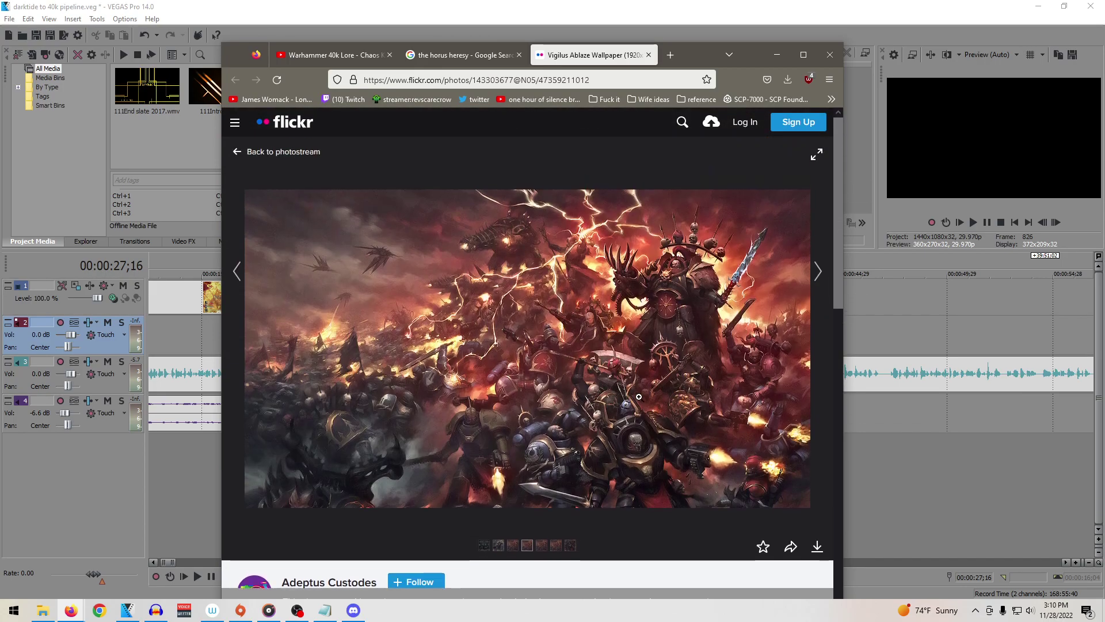
Step: Download the Vigilus Ablaze Wallpaper in its original 1920 × 1080 size and move the browser window off the VEGAS project
click(817, 547)
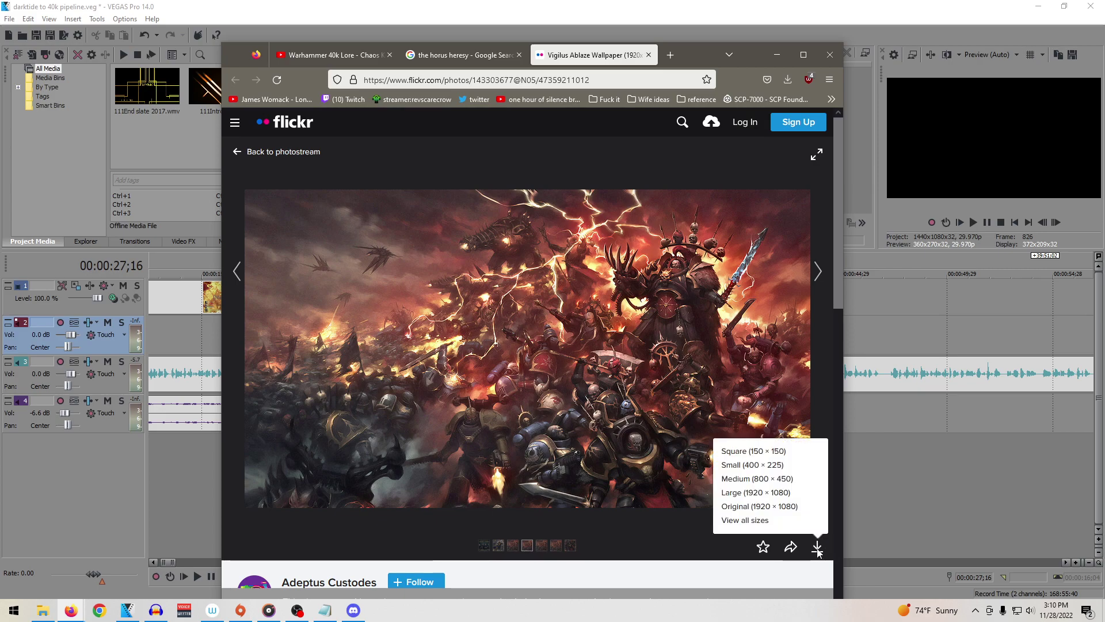
click(795, 507)
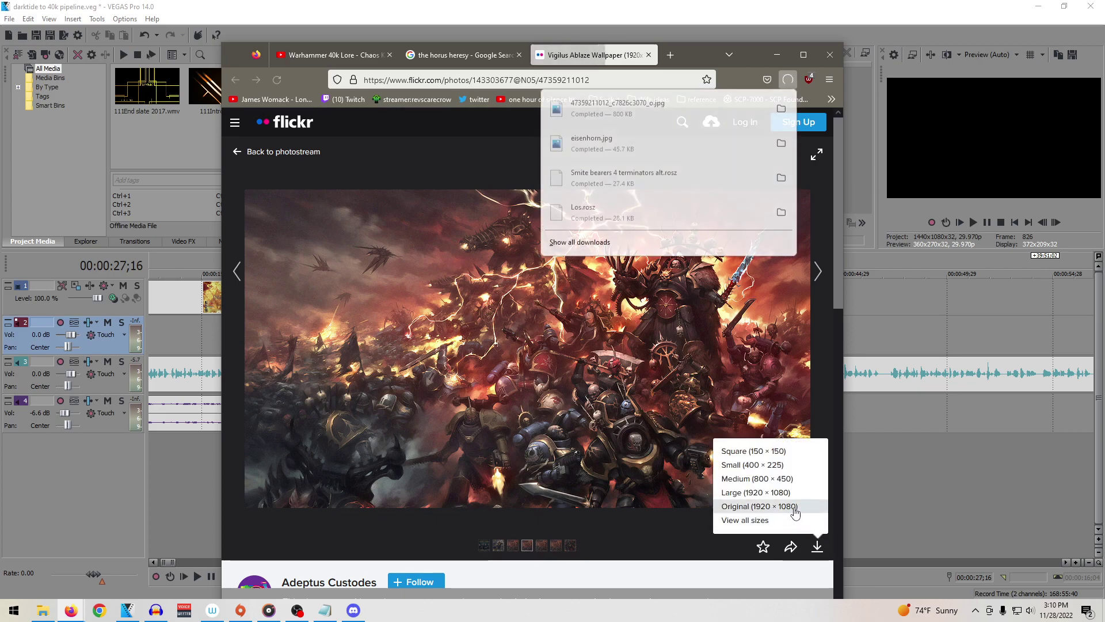
drag(709, 50, 1104, 51)
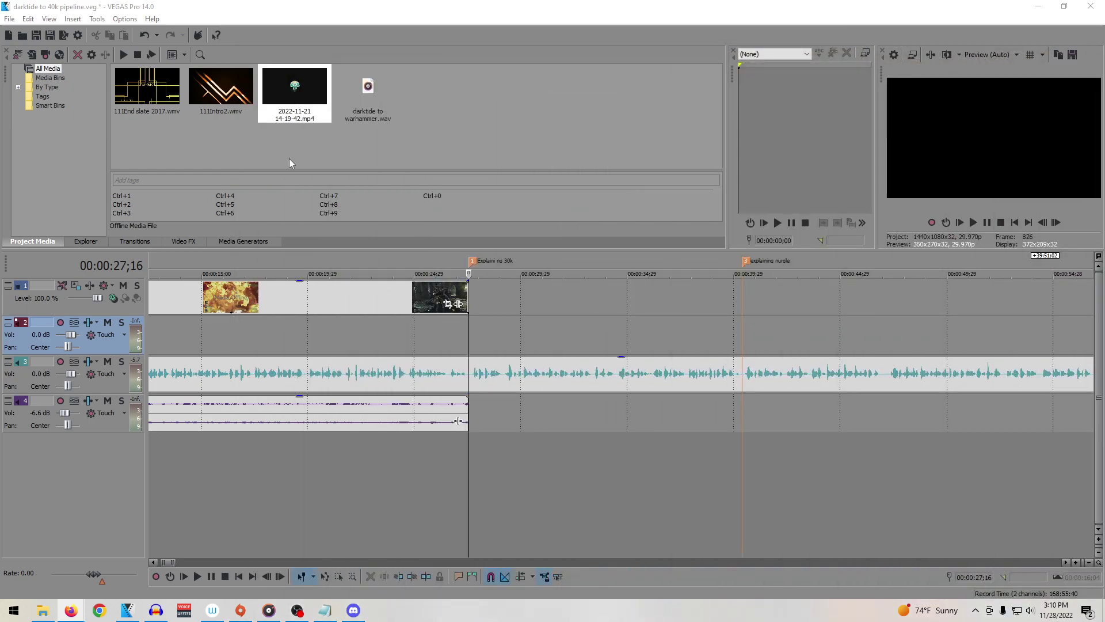
click(9, 19)
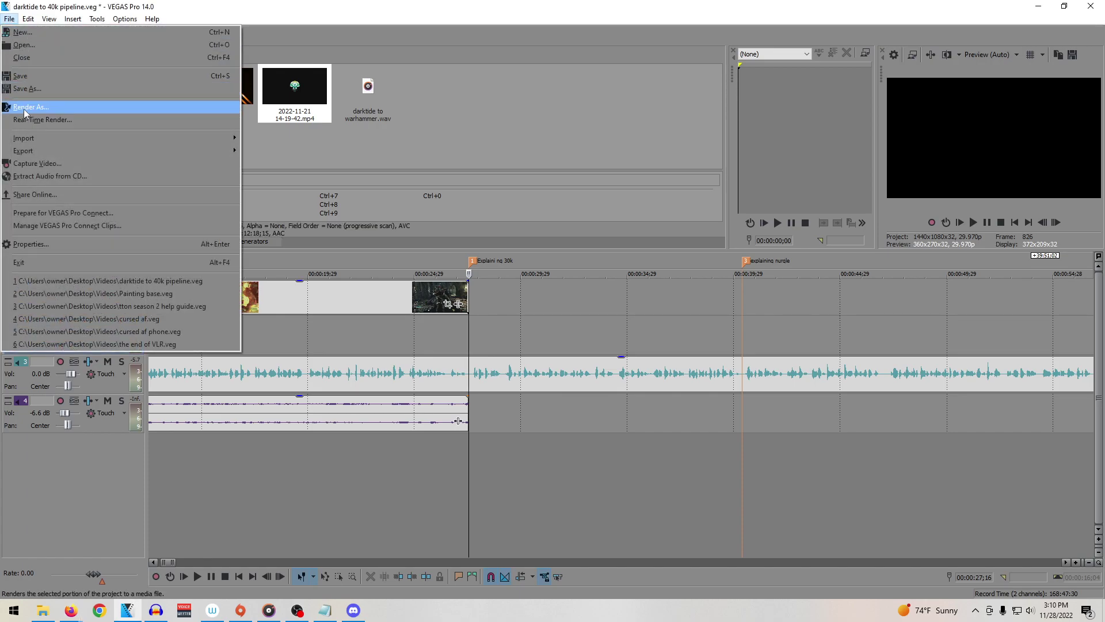
click(9, 19)
click(9, 19)
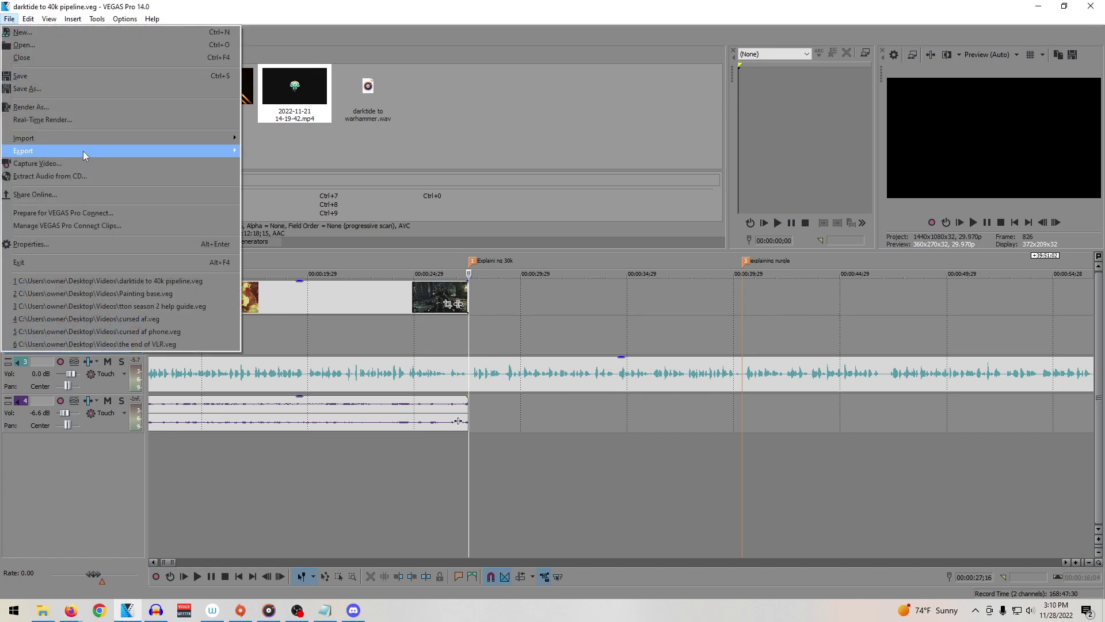
mouse_move(188, 134)
click(281, 140)
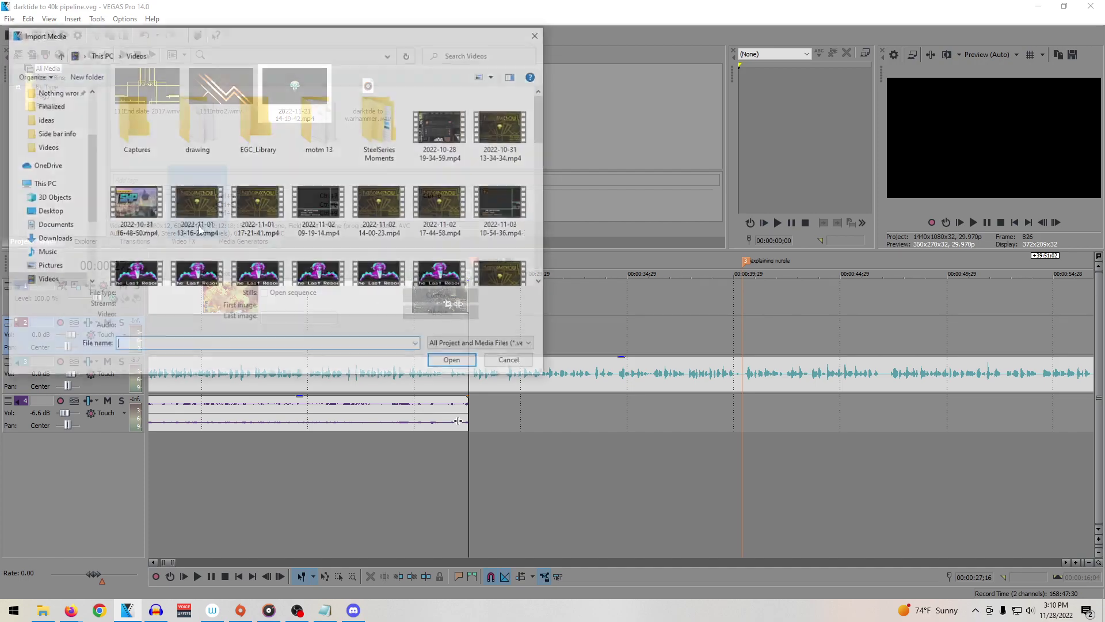
key(Escape)
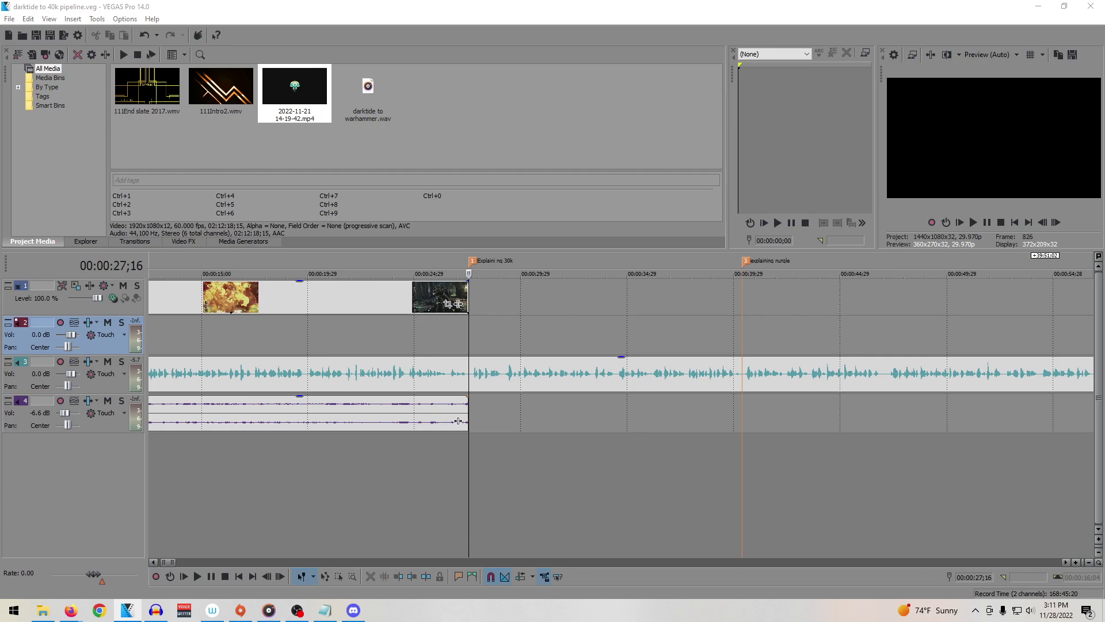
drag(928, 150, 476, 300)
drag(576, 296, 742, 296)
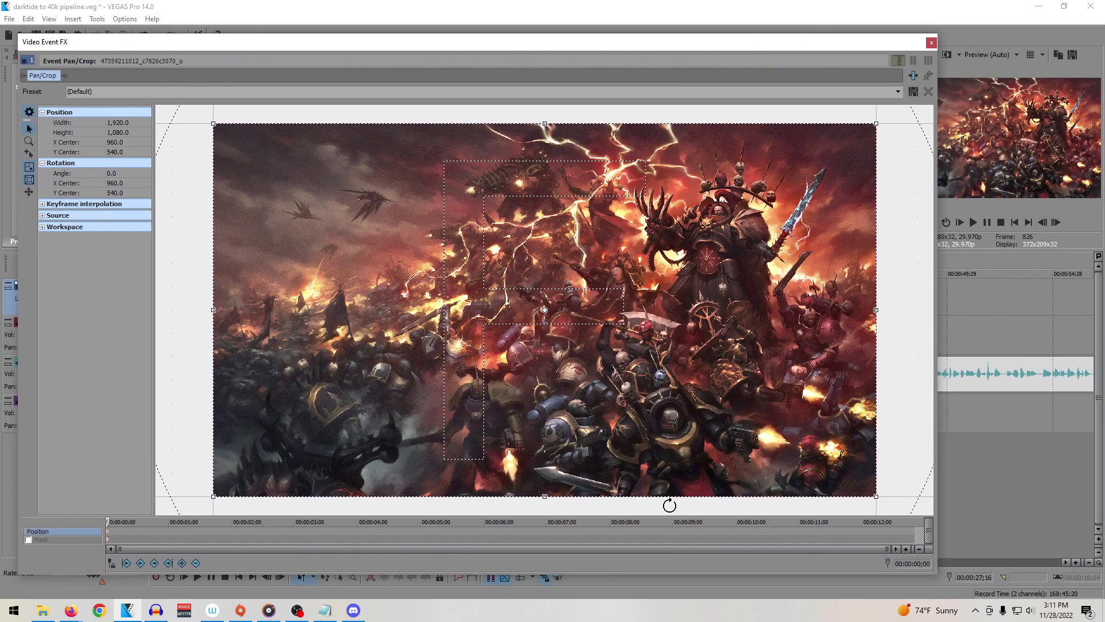
Step: Animate the image's pan/crop with a frame about 794.4 × 446.8, from X center 395.2 at the start to 1,523.2 at the end
drag(587, 497, 550, 390)
drag(615, 351, 419, 299)
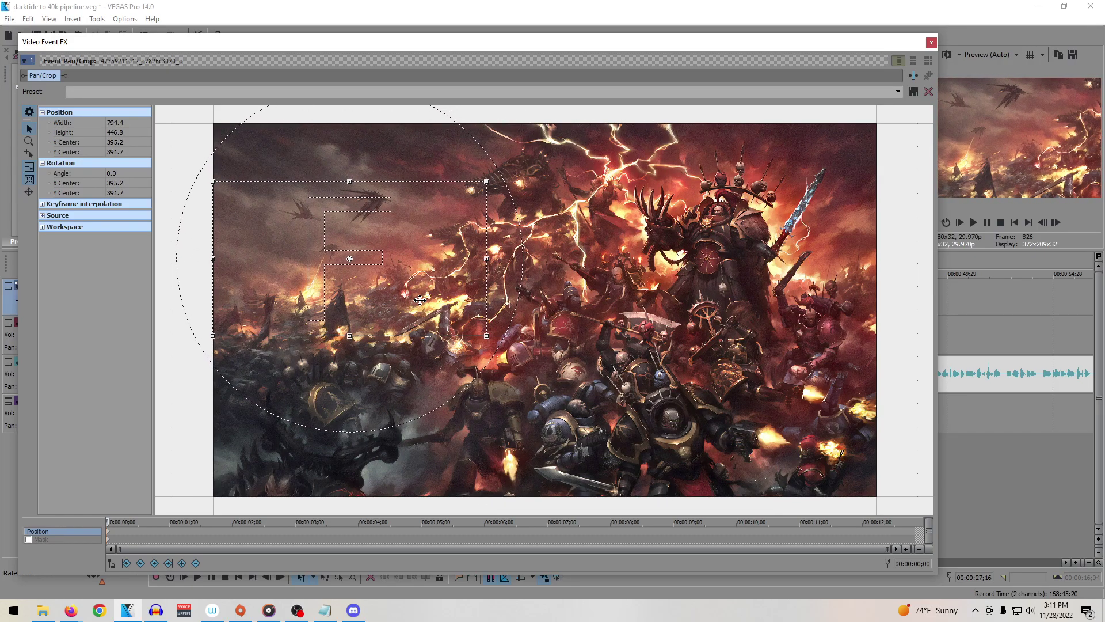
click(914, 533)
drag(405, 302, 795, 297)
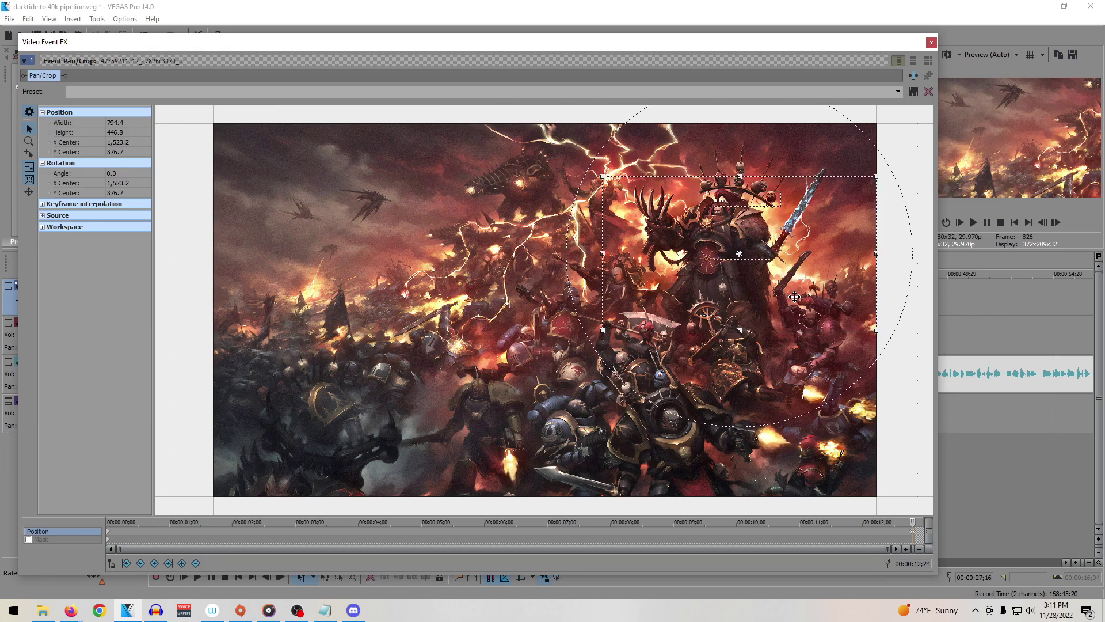
click(931, 43)
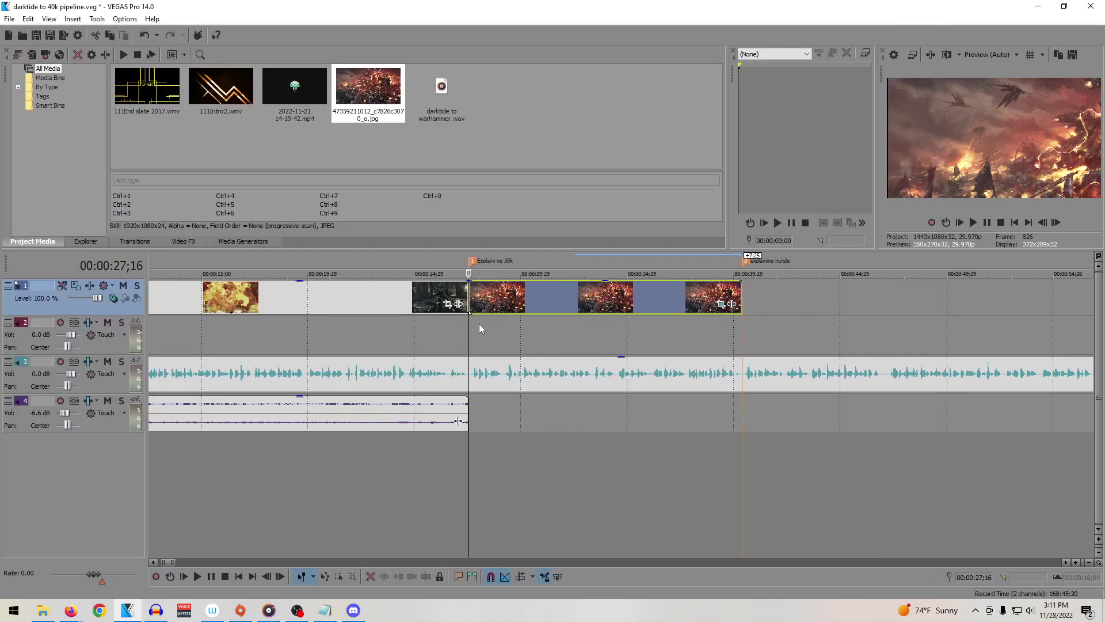
Step: Recheck the image's opening pan/crop frame and play back the pan from 00:00:27;16
click(723, 303)
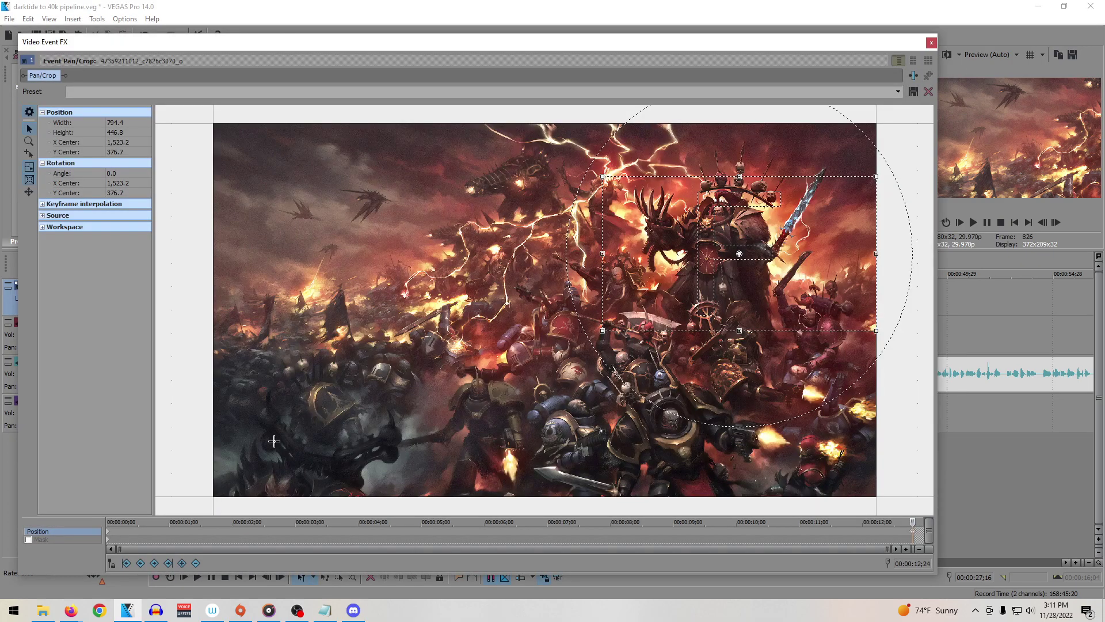
click(111, 537)
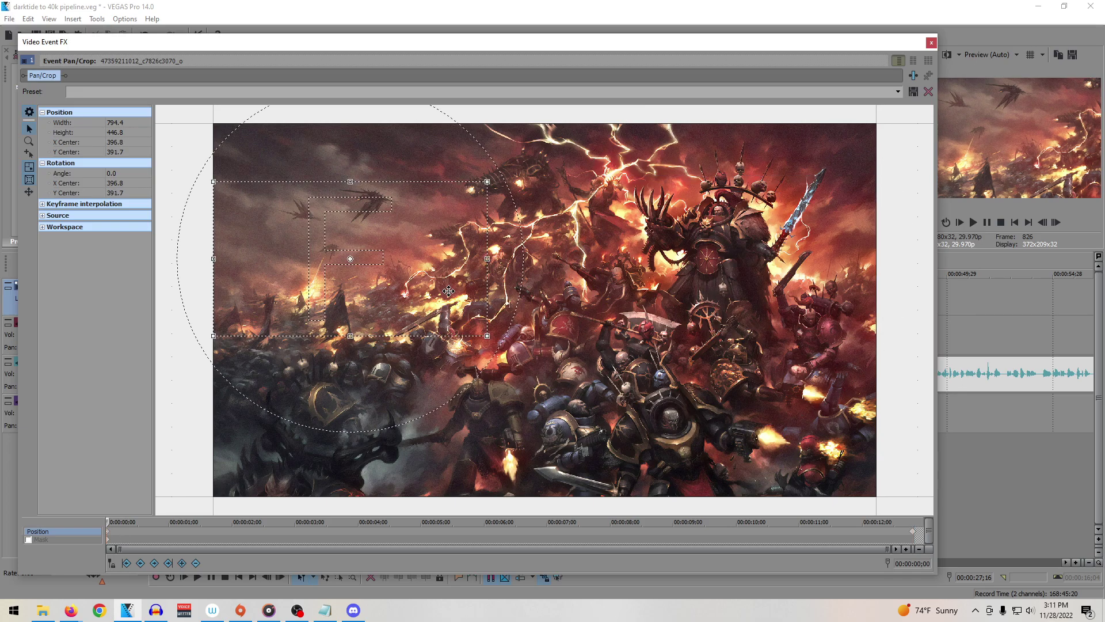
click(930, 42)
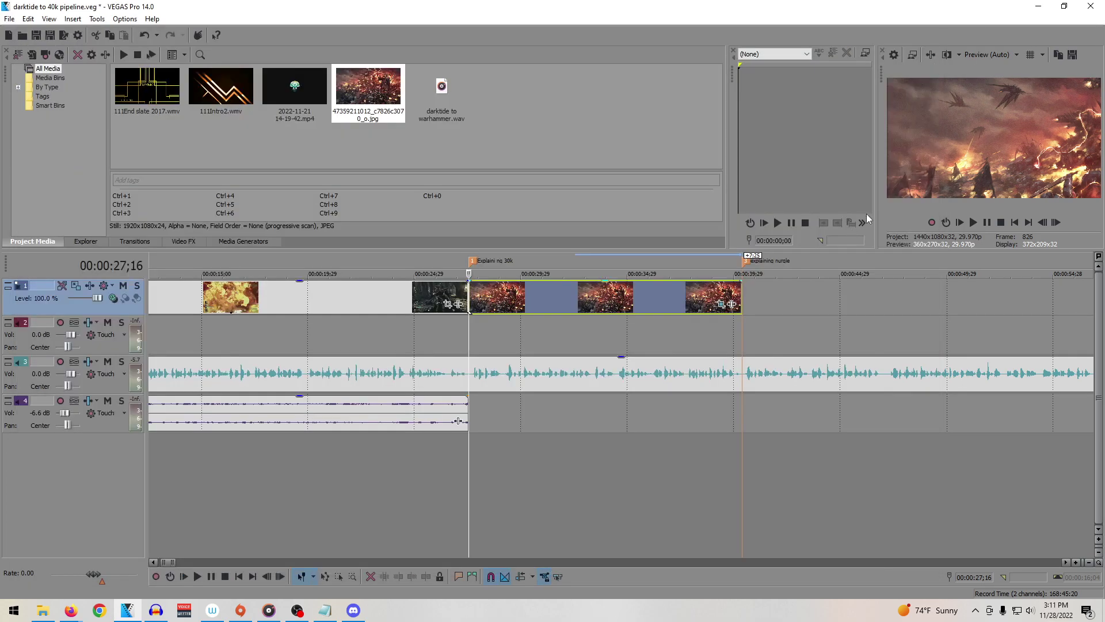
click(465, 337)
key(space)
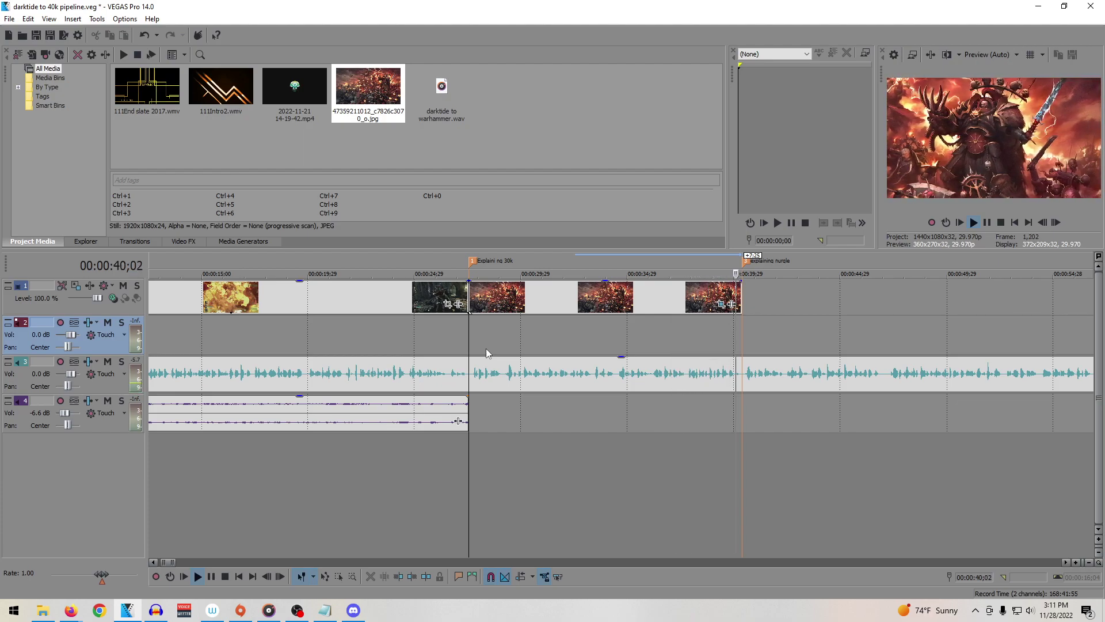
key(space)
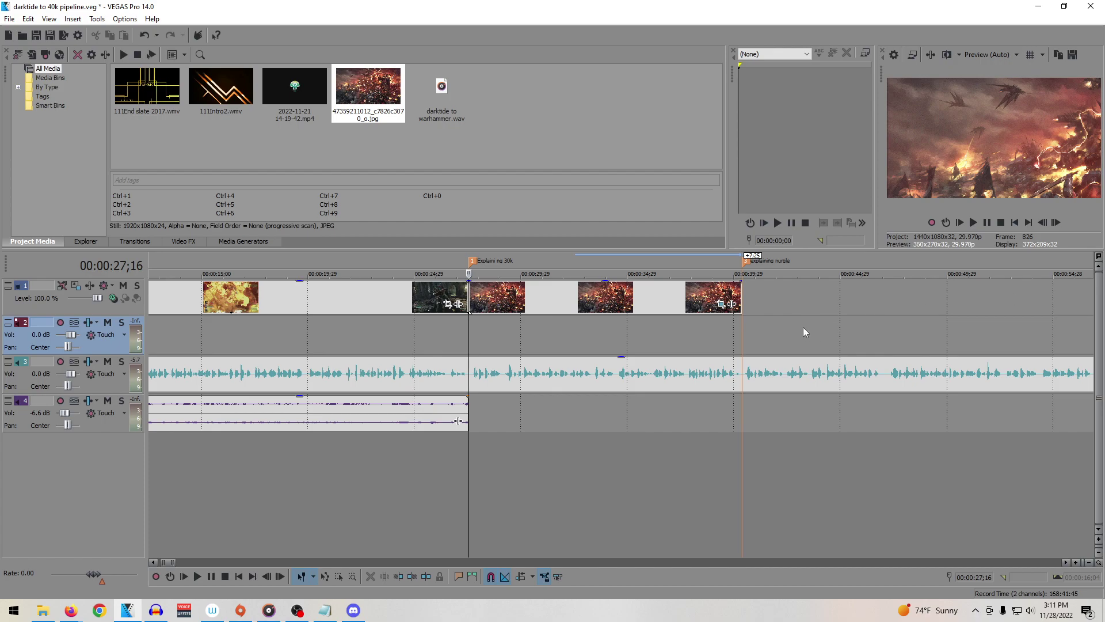
Step: Widen the opening crop frame to about 1,067.6 × 600.6 and set the end keyframe lower on the image, at Y center about 779.9
click(734, 306)
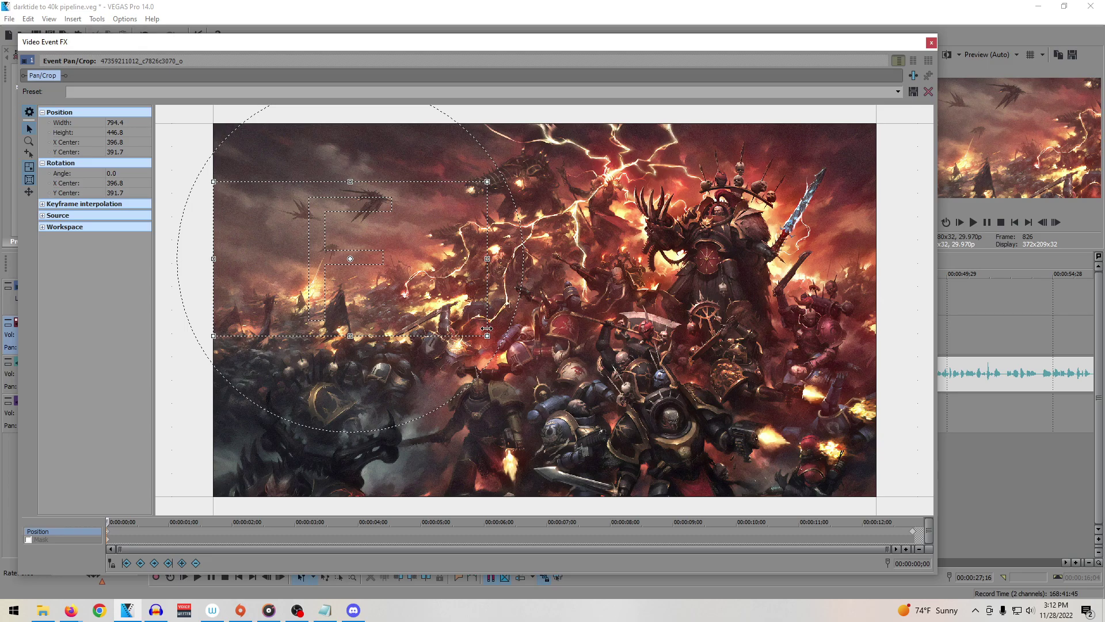
drag(485, 335, 570, 362)
drag(506, 321, 509, 346)
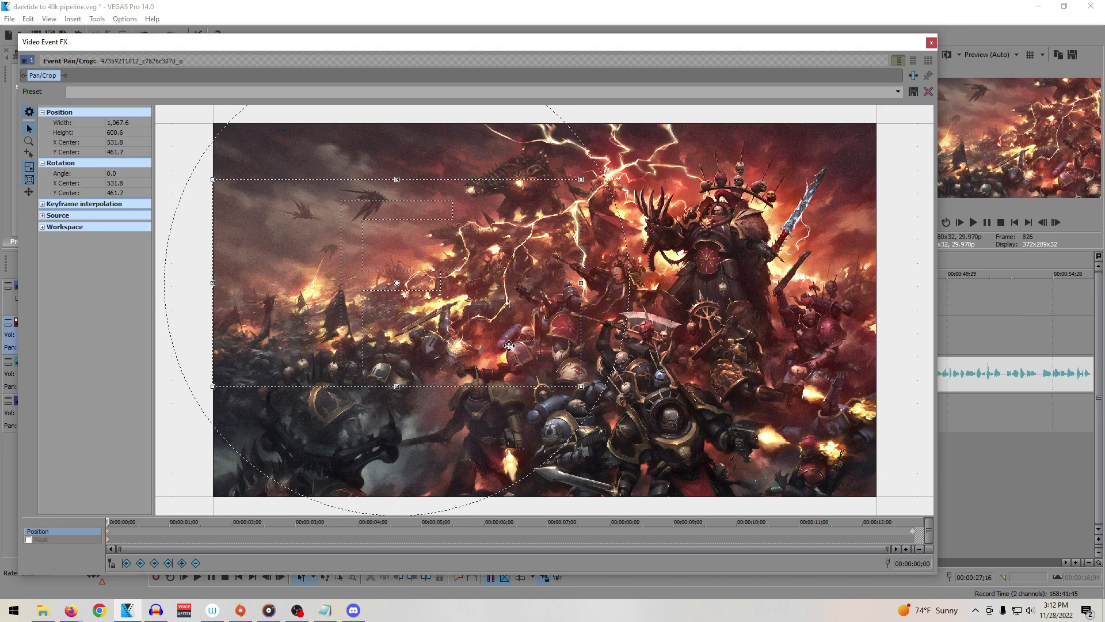
click(914, 532)
click(182, 563)
drag(385, 361, 385, 360)
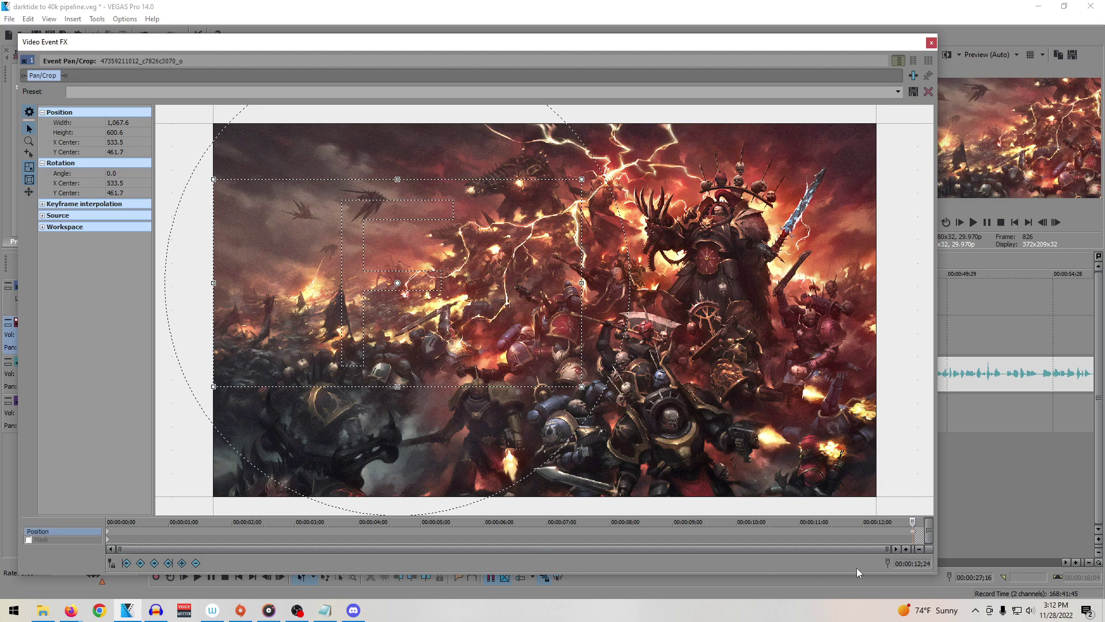
drag(363, 345, 362, 455)
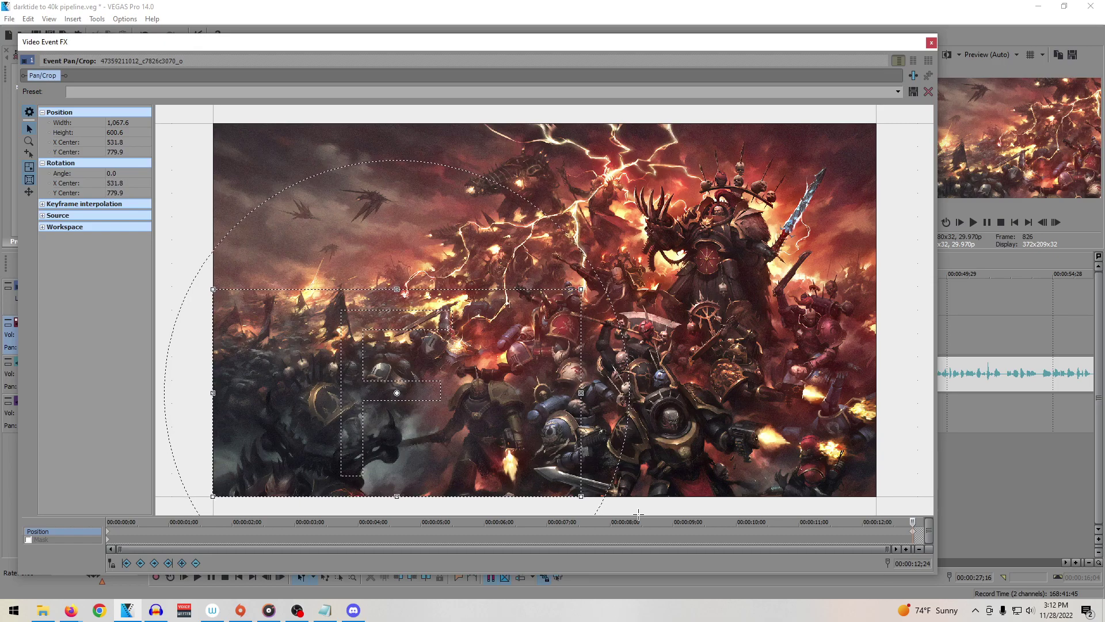
Step: Reframe the opening keyframe to about 1,352.0 × 760.5, centered near 675.1, 476.7, and delete the end keyframe
click(109, 531)
drag(409, 430, 408, 429)
key(ctrl+z)
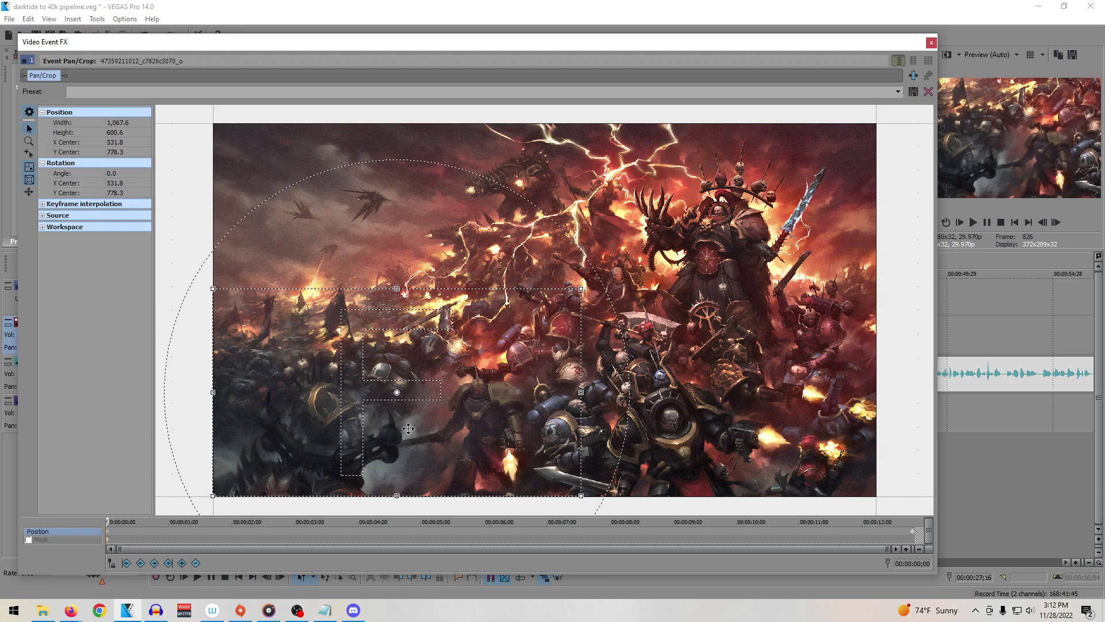
drag(481, 362, 480, 268)
scroll(566, 386, down, 5)
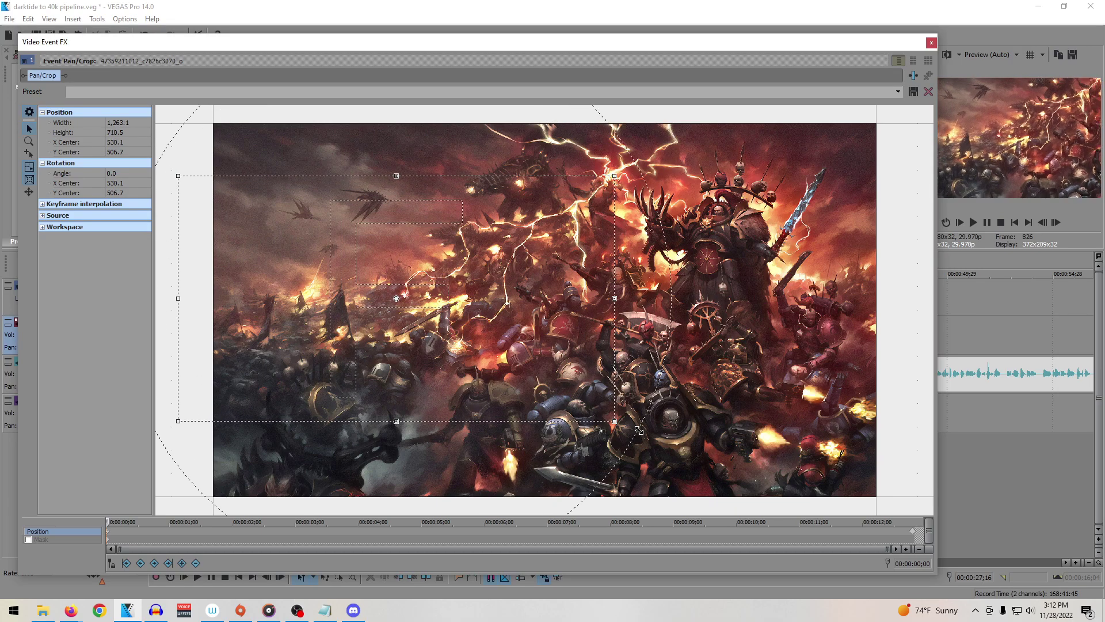
drag(554, 347, 564, 340)
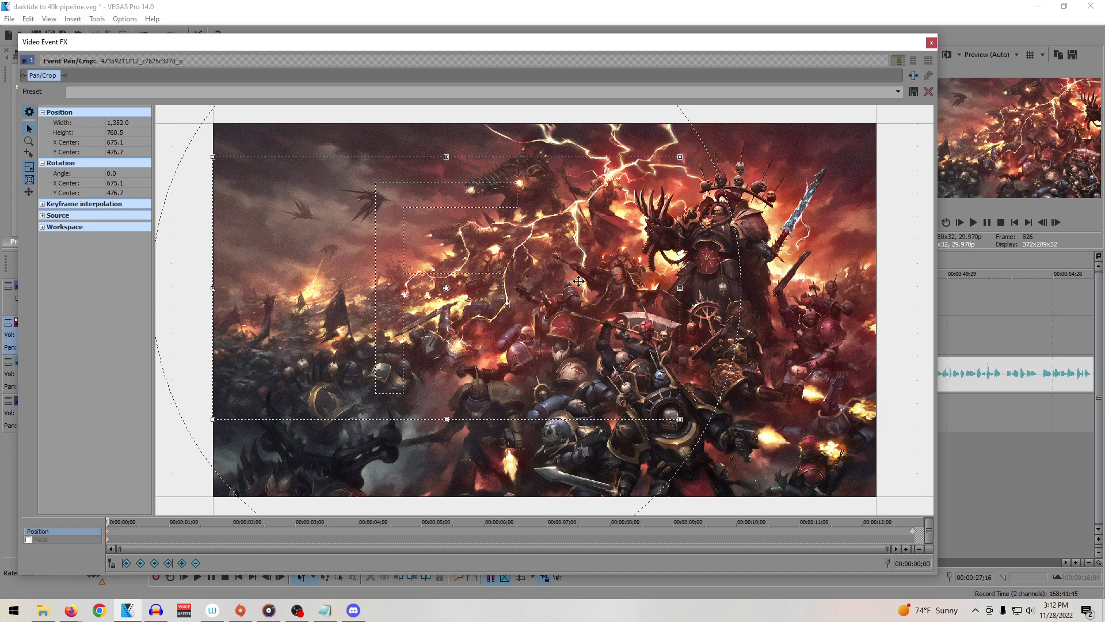
click(905, 532)
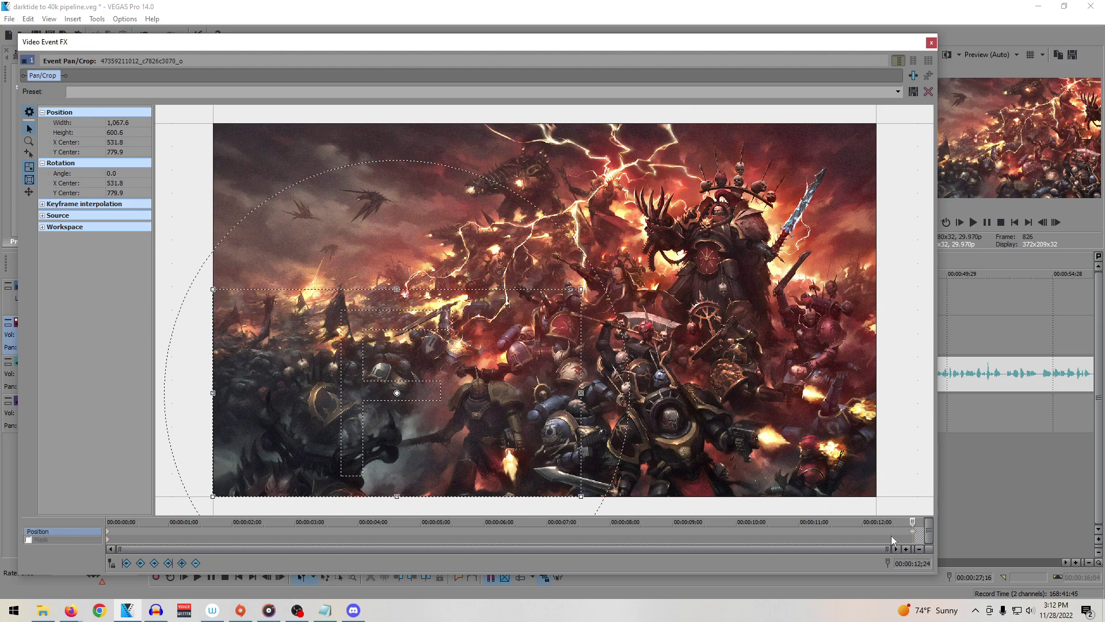
click(196, 563)
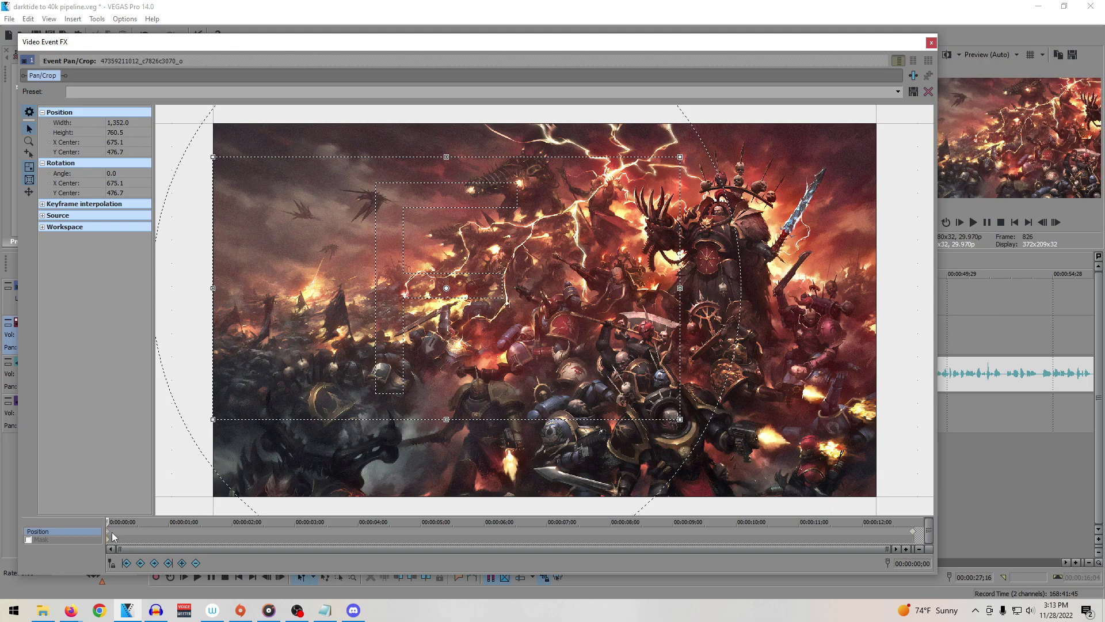
Step: Frame the opening keyframe on the armored warlord at about 593.7 × 334.0, and restore the full image at the end keyframe
drag(449, 419, 453, 346)
drag(492, 307, 751, 239)
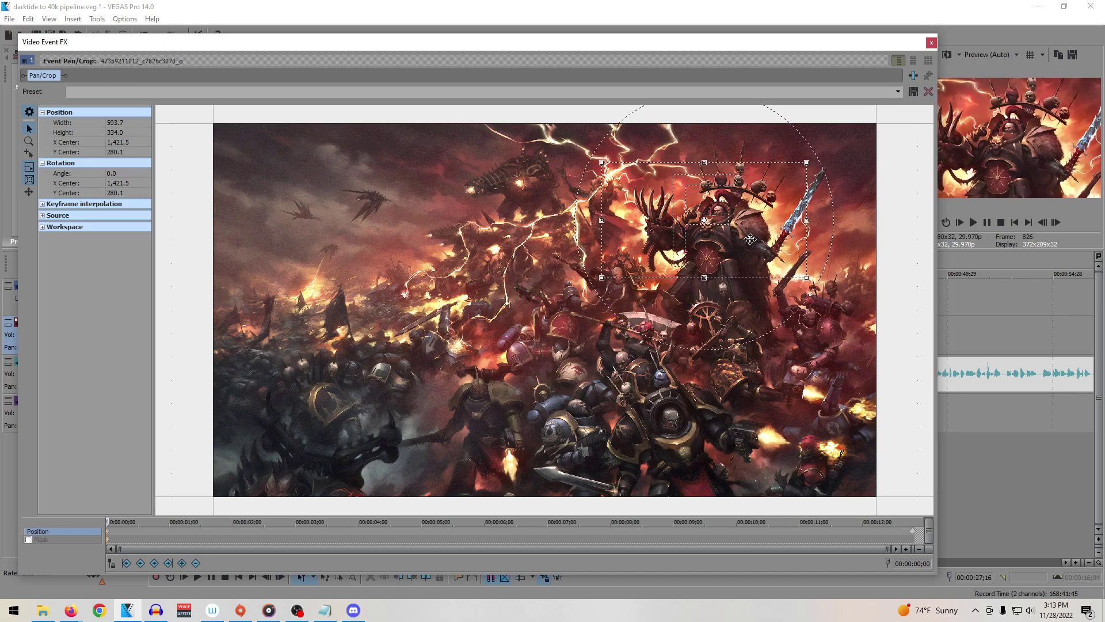
click(912, 535)
right_click(576, 334)
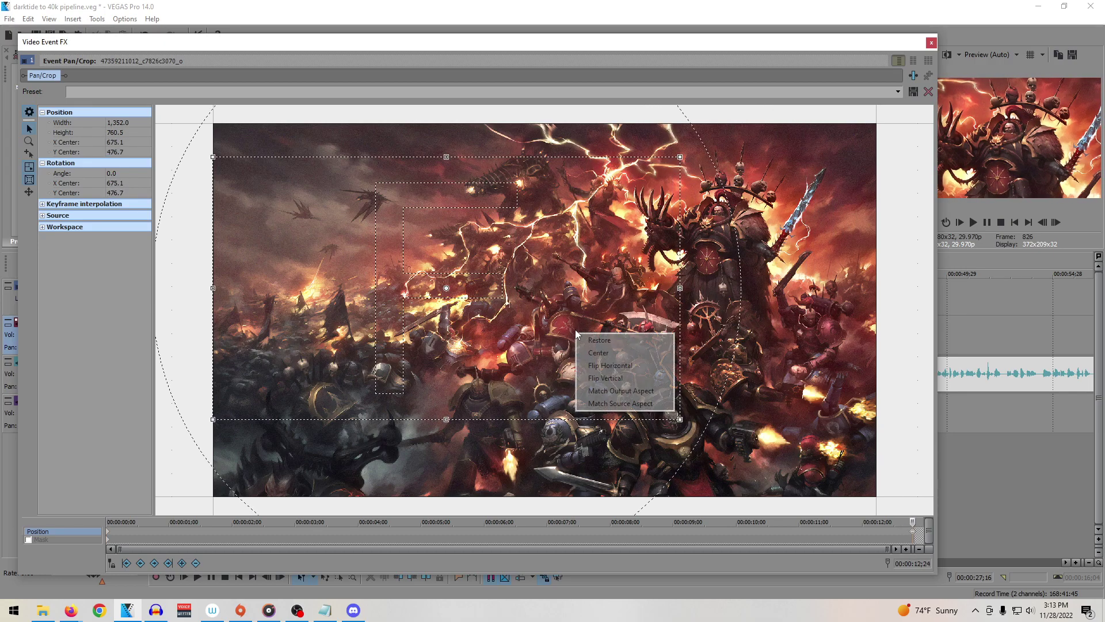
click(615, 340)
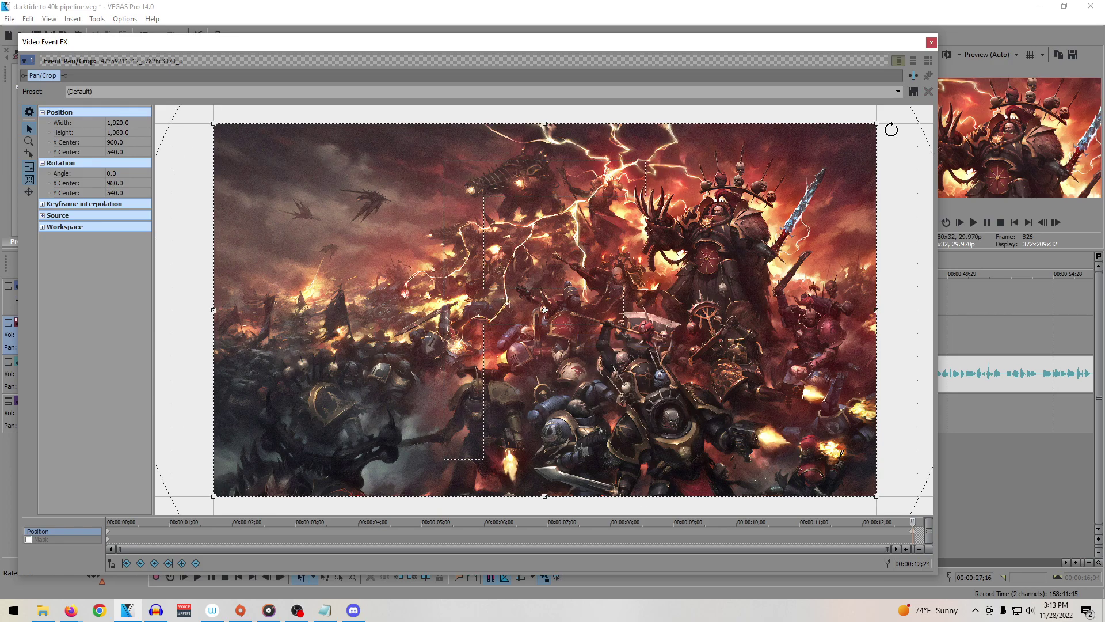
click(931, 43)
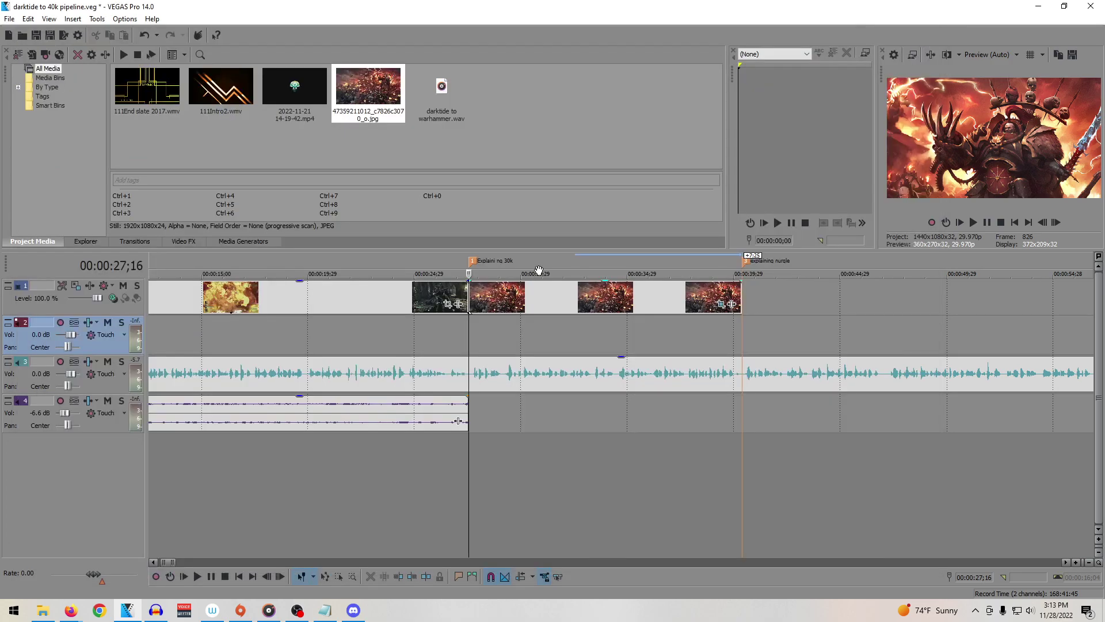
Step: Play back the zoom-out, move the end pan/crop keyframe slightly earlier in the image clip, and replay it
key(space)
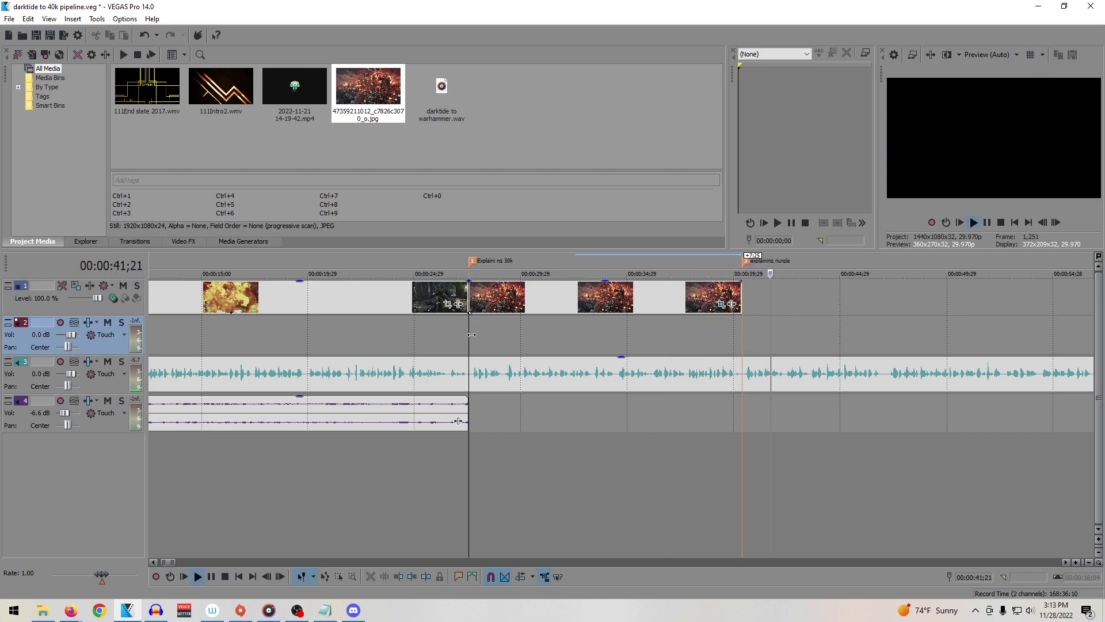
key(space)
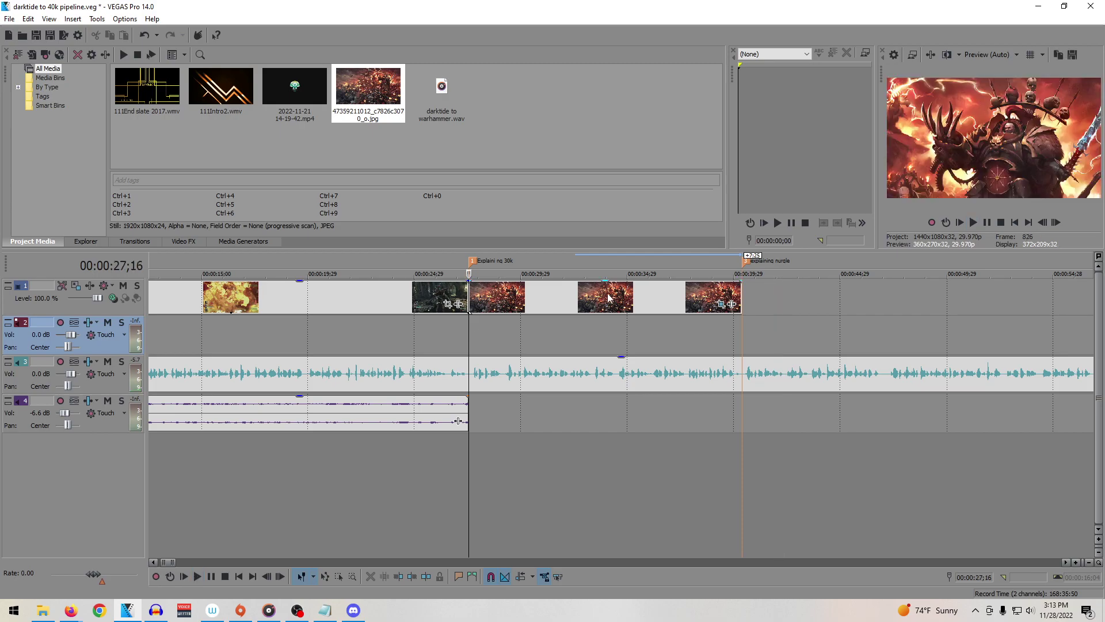
click(721, 304)
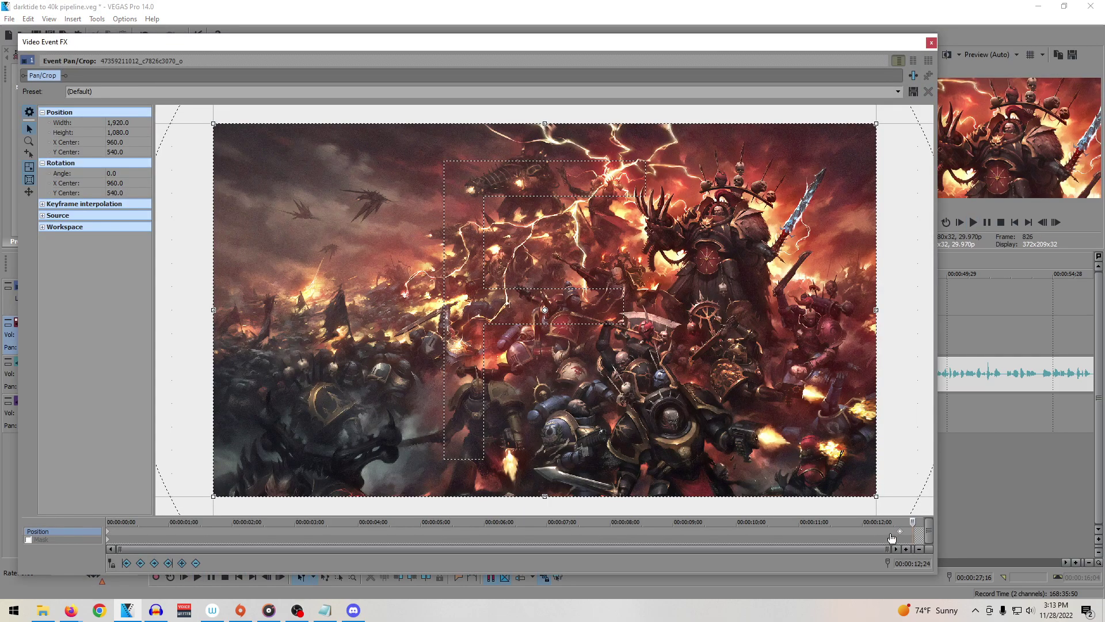
key(Escape)
key(space)
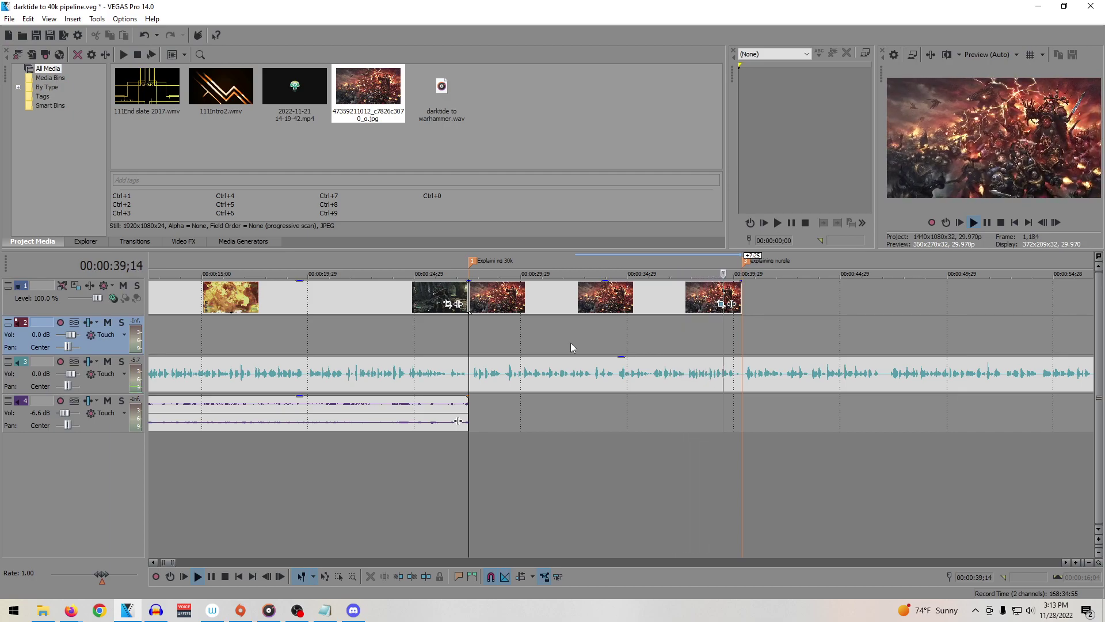
key(space)
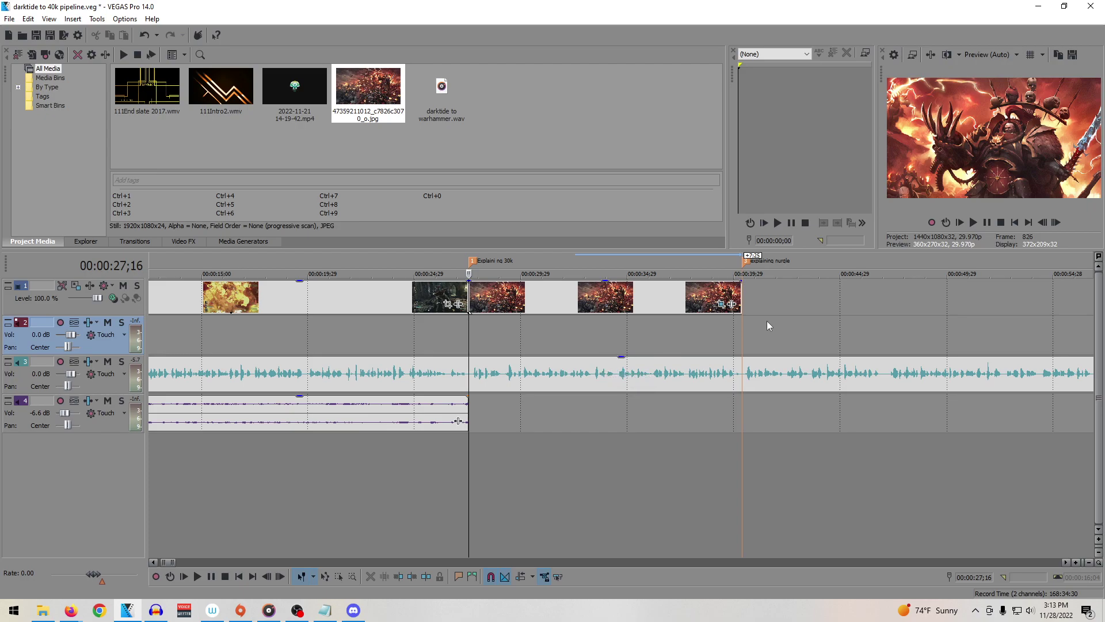
Step: Tighten the Horus Heresy image's end pan/crop keyframe to about 1,647.5 × 926.7, keeping it centered at 960.0, 540.0
click(71, 610)
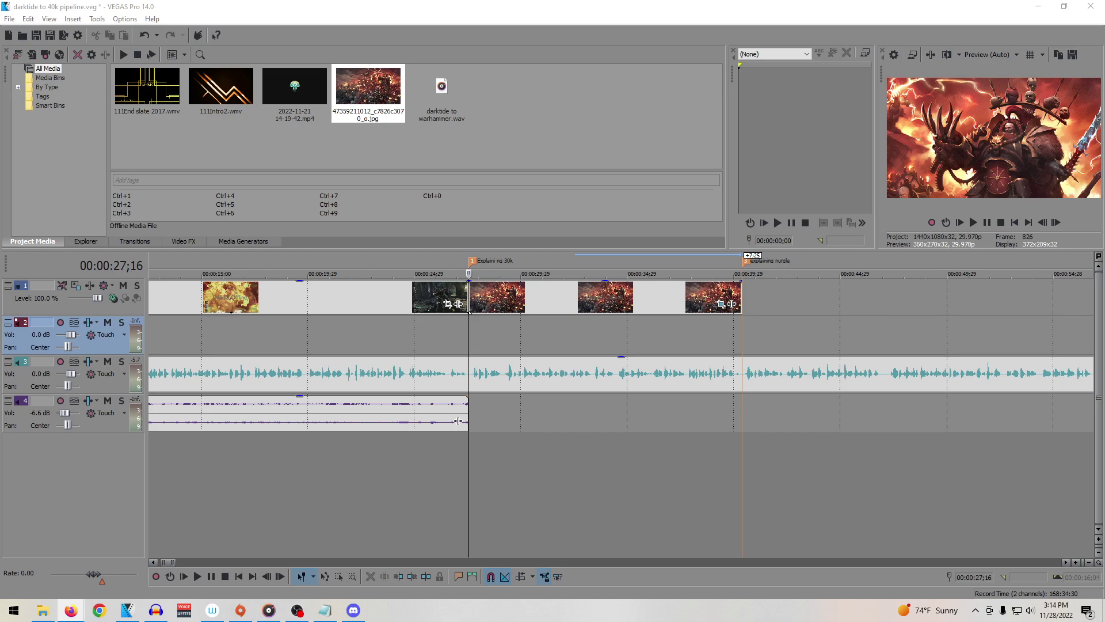
click(721, 303)
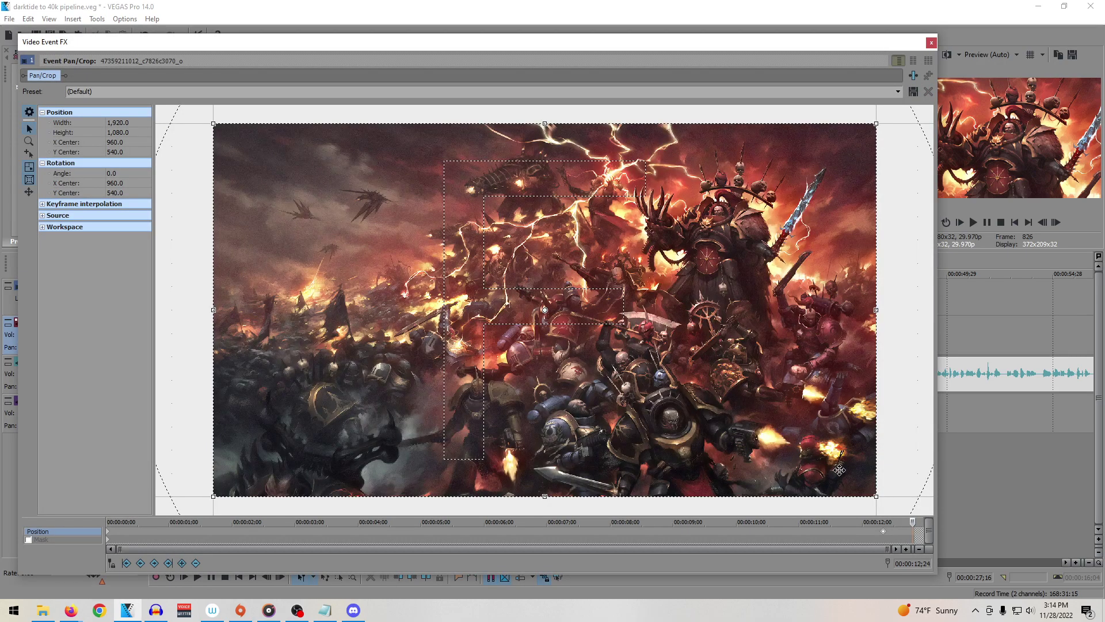
click(883, 532)
drag(545, 497, 544, 472)
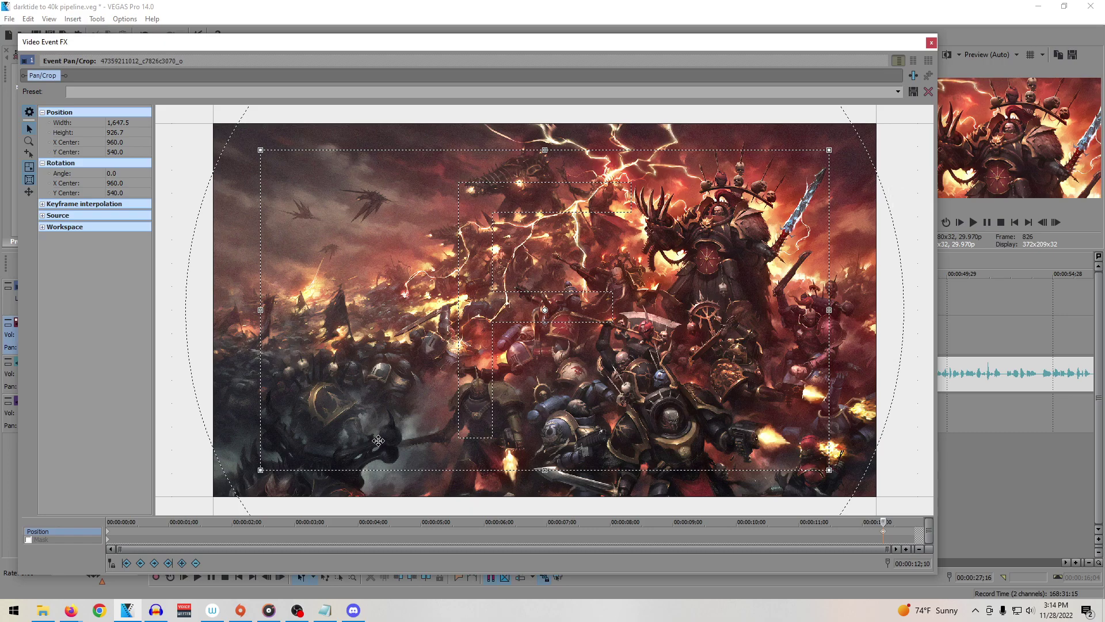
click(931, 43)
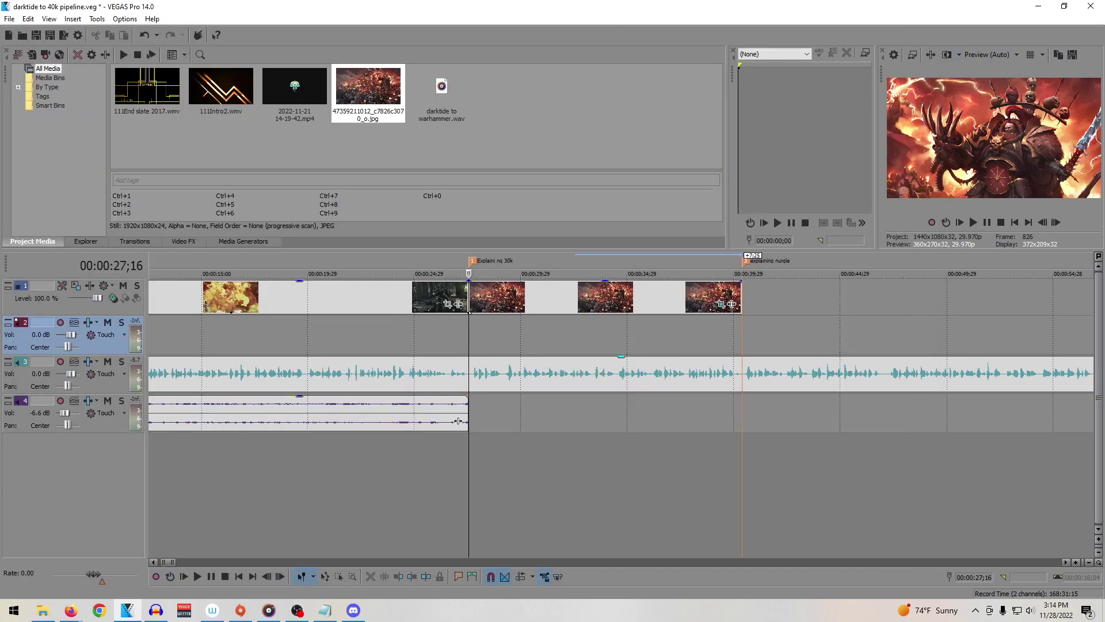
Step: Switch to Firefox and look through the Warhammer "nurgle" image results, previewing the Leyendas en Miniatura cauldron artwork
key(alt+Tab)
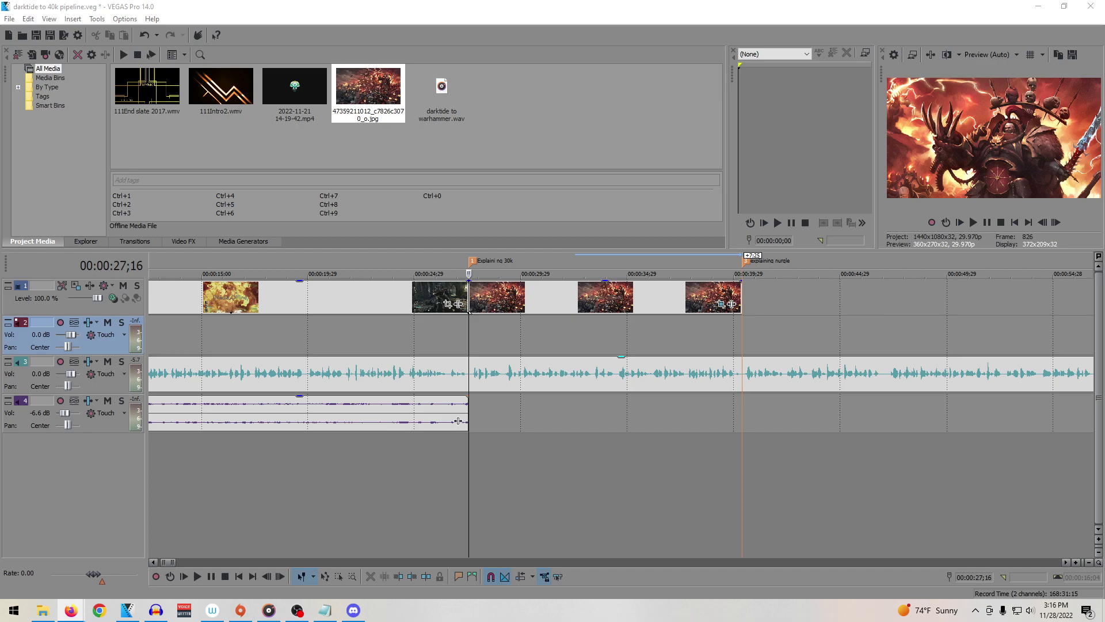
key(alt+Tab)
drag(764, 133, 731, 83)
scroll(397, 433, down, 4)
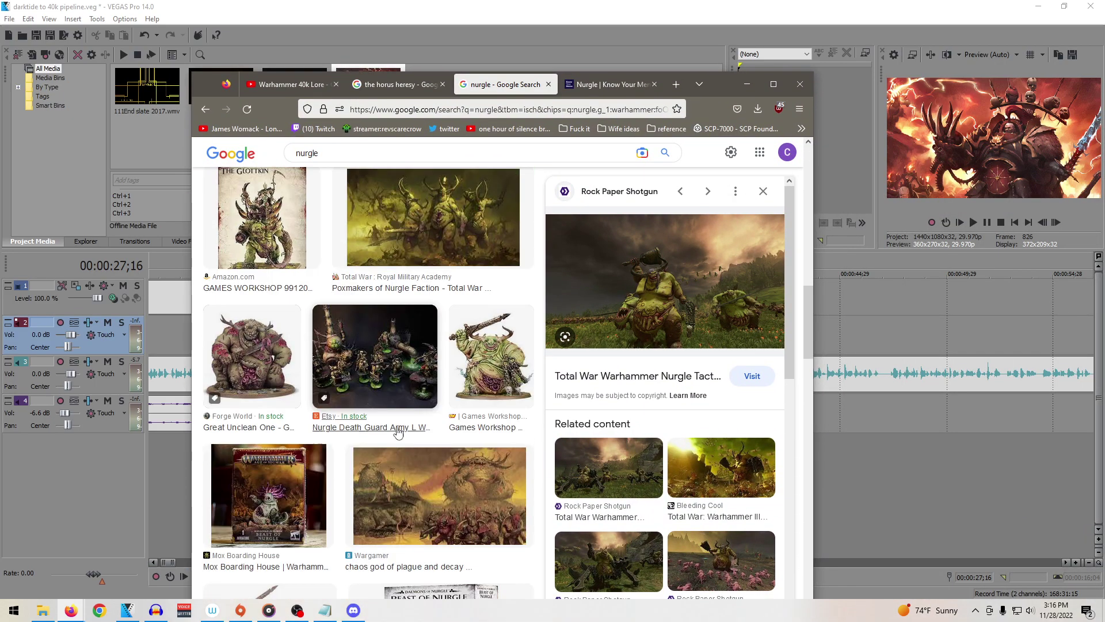
scroll(398, 432, down, 2)
scroll(414, 426, down, 4)
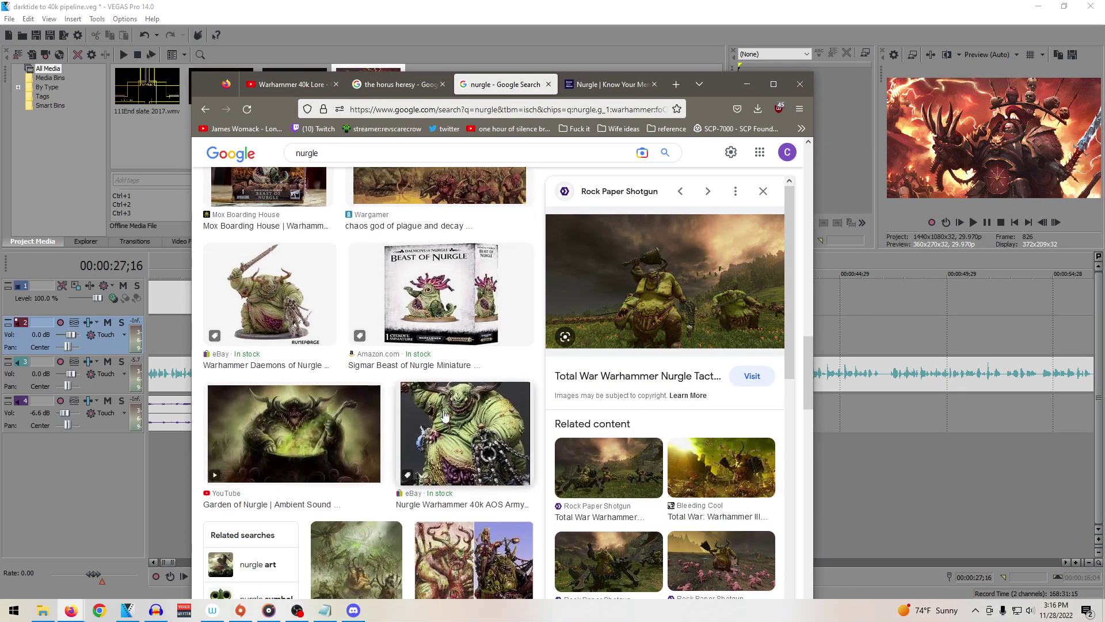
click(348, 440)
scroll(372, 420, down, 2)
click(739, 558)
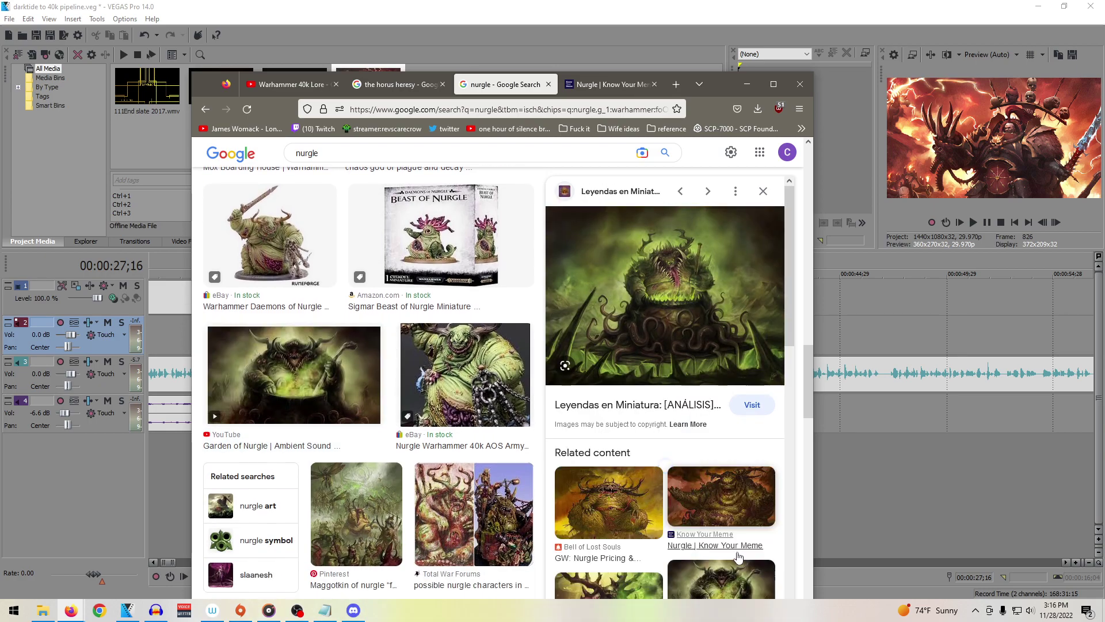
scroll(400, 463, down, 2)
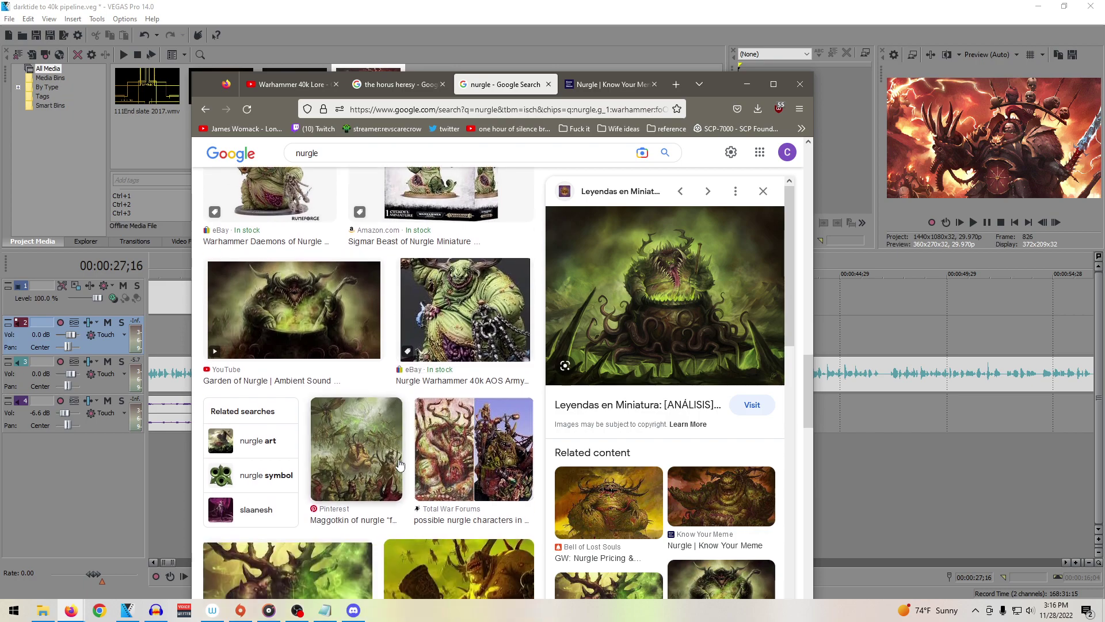
Step: Maximize the browser and look through more Nurgle results, previewing the Maggotkin of Nurgle artwork from Pinterest
click(773, 84)
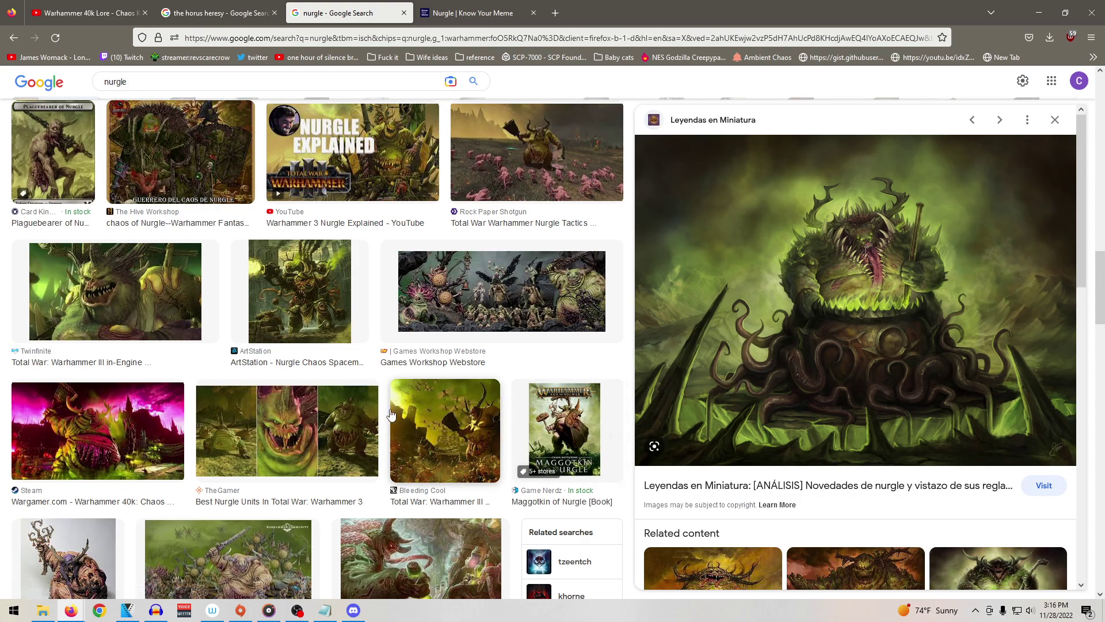
scroll(396, 412, down, 5)
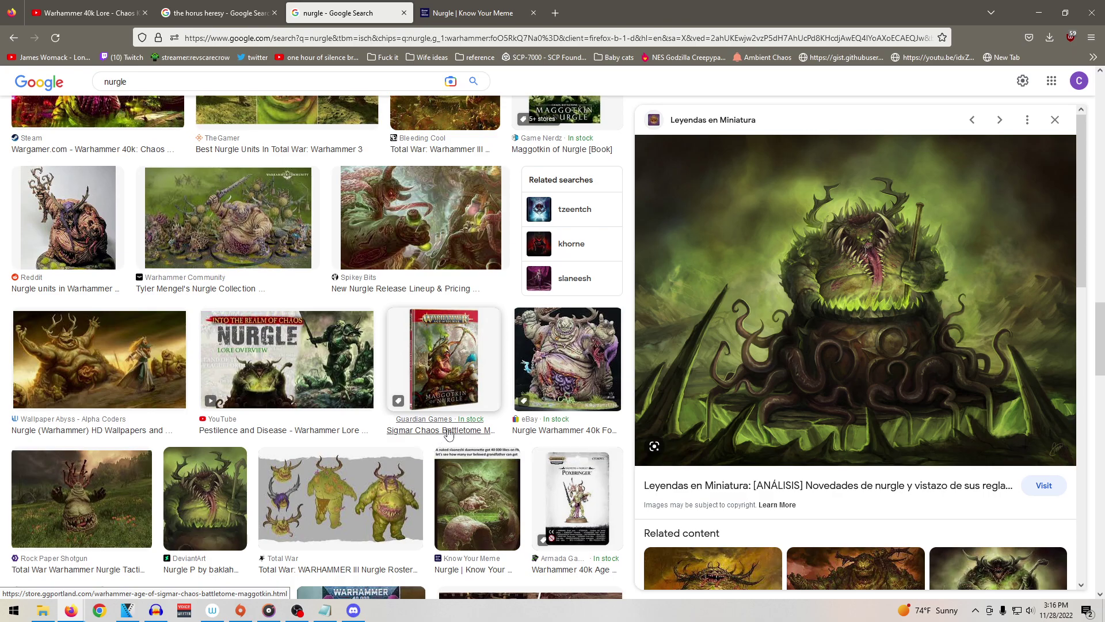
scroll(481, 422, up, 10)
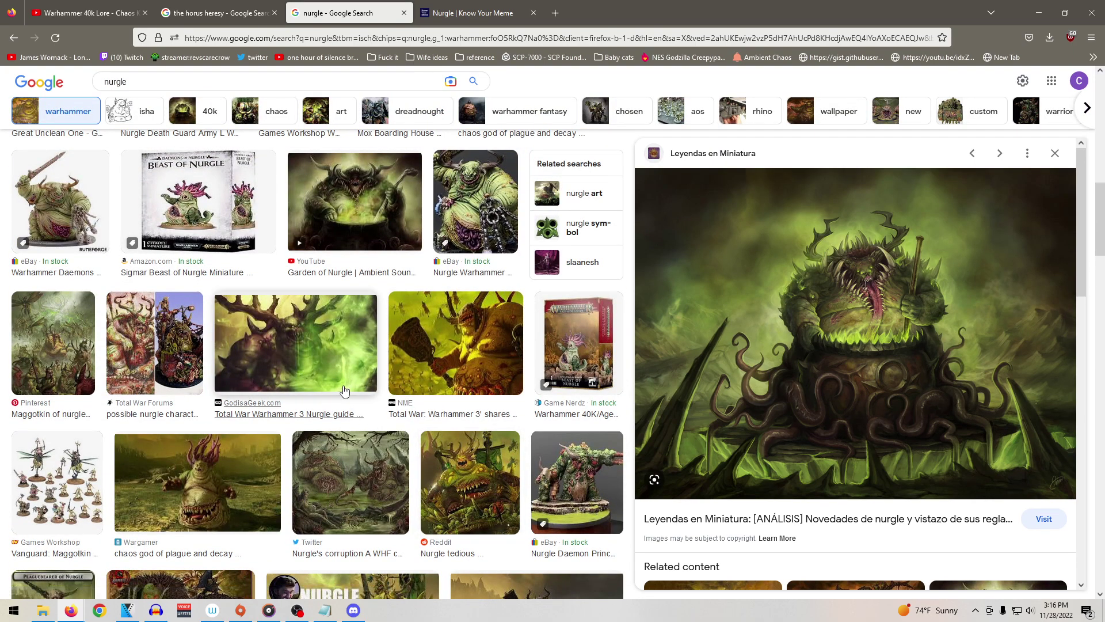
click(50, 382)
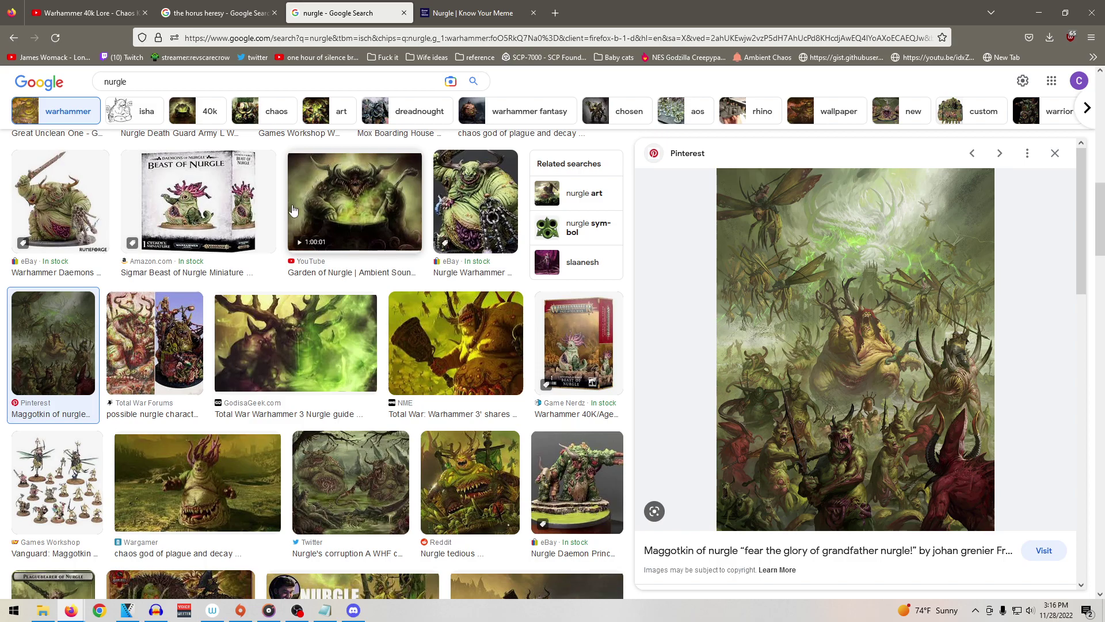
scroll(313, 453, up, 3)
scroll(313, 453, up, 5)
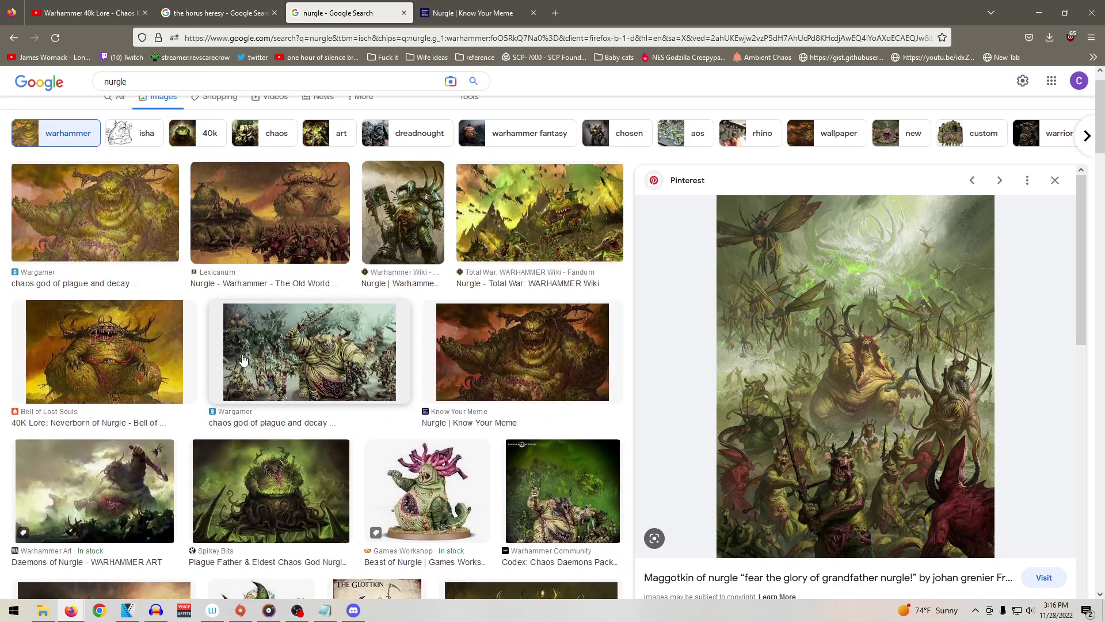
Step: Compare previews of the Lexicanum, Wargamer and Bell of Lost Souls Nurgle images and Warhammer Art's Daemons of Nurgle
click(281, 217)
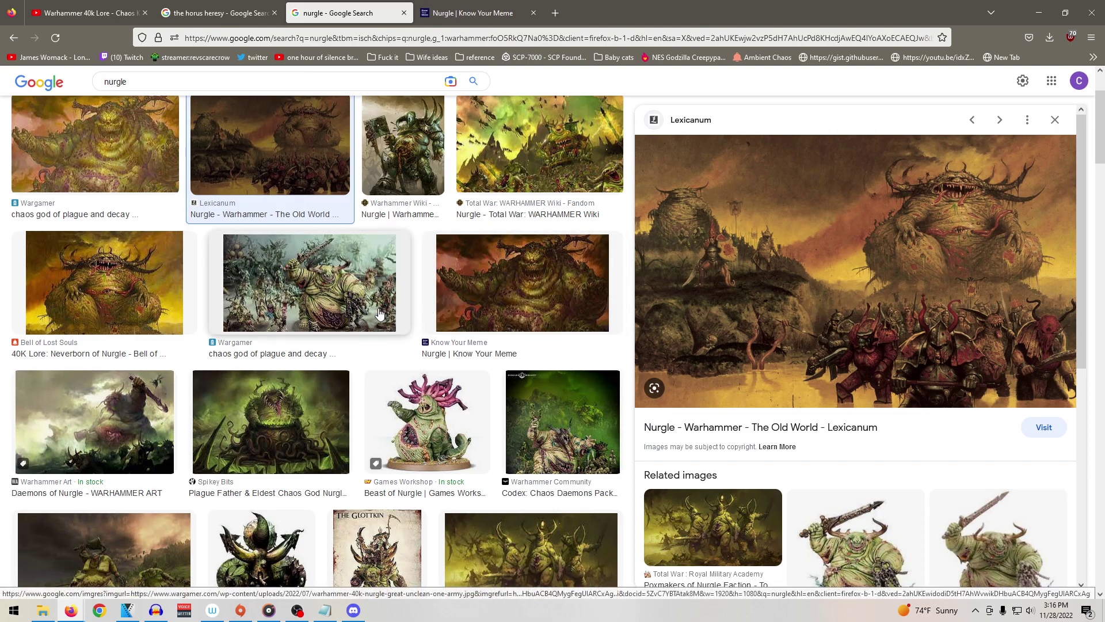
click(283, 312)
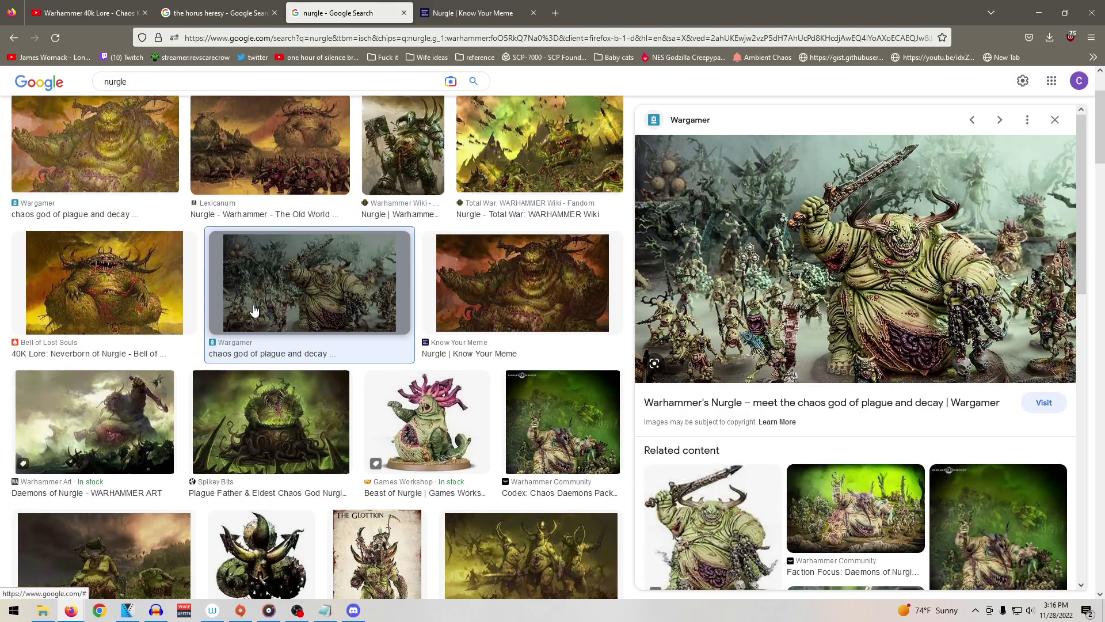
click(284, 451)
click(145, 337)
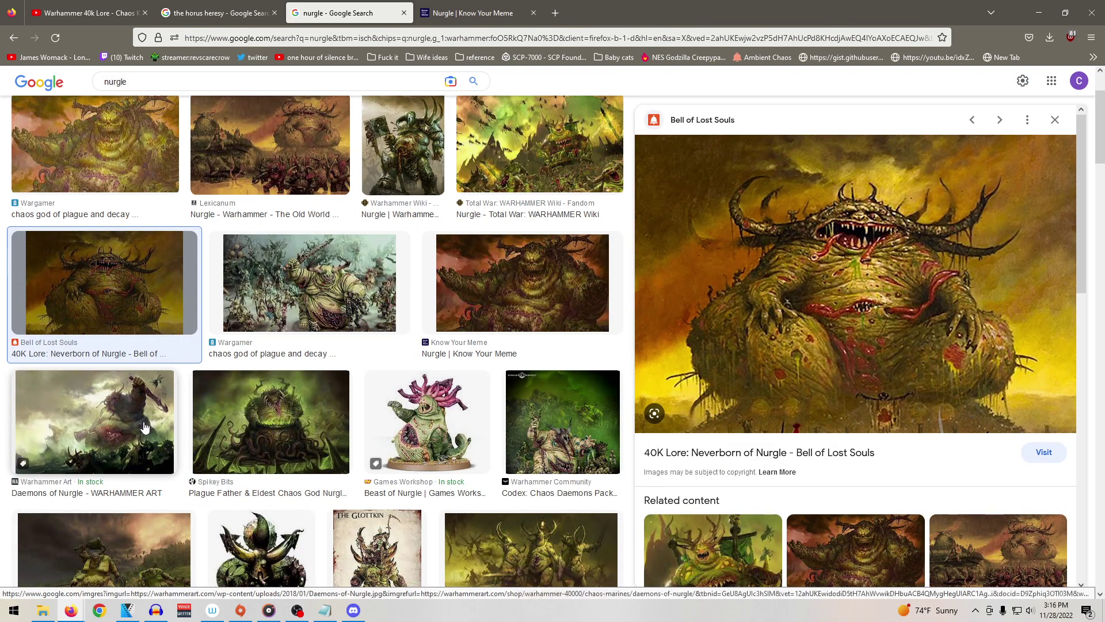
click(144, 403)
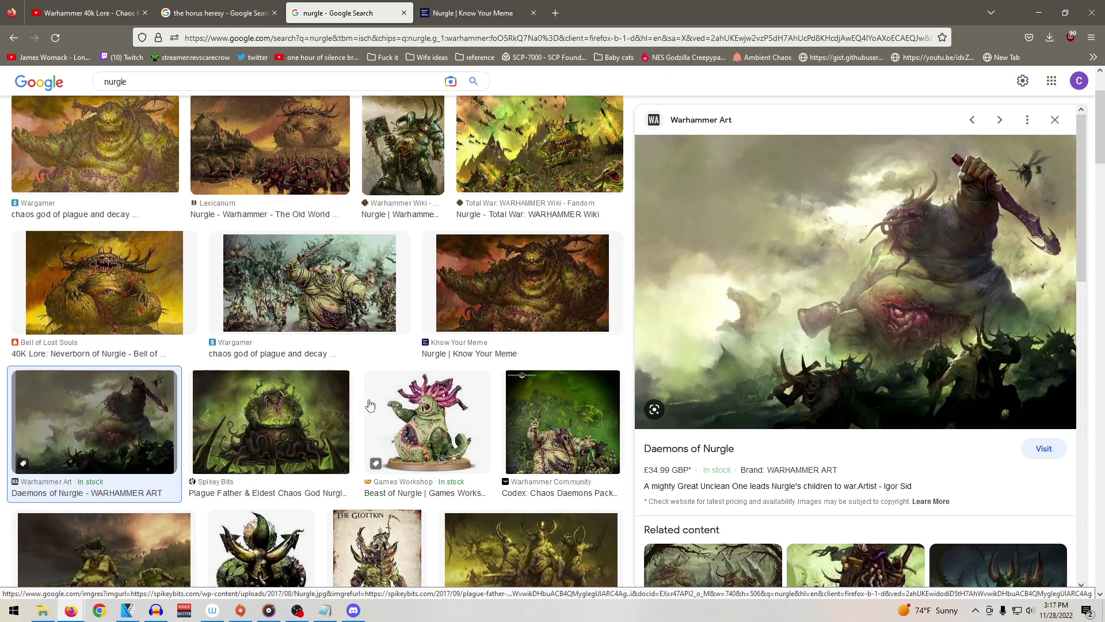
scroll(372, 396, down, 4)
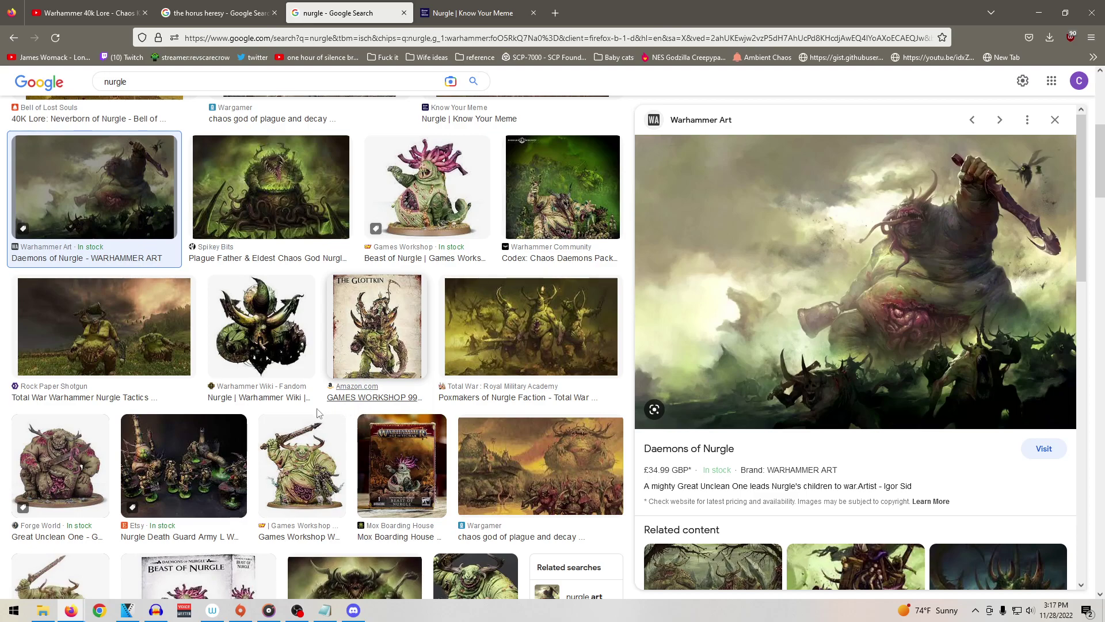
scroll(305, 454, up, 4)
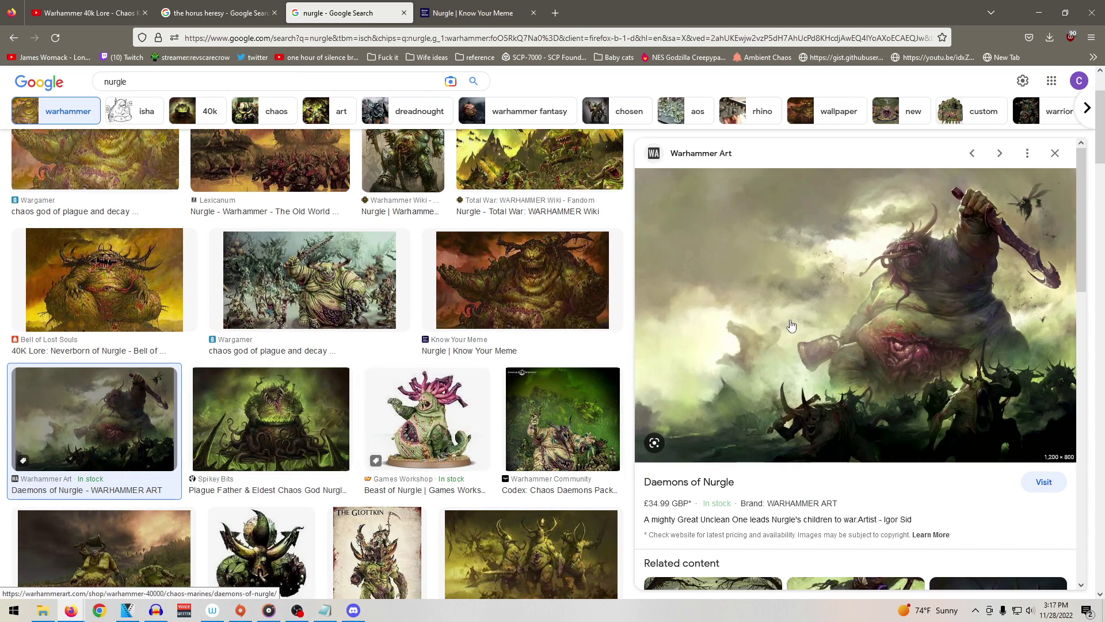
right_click(814, 331)
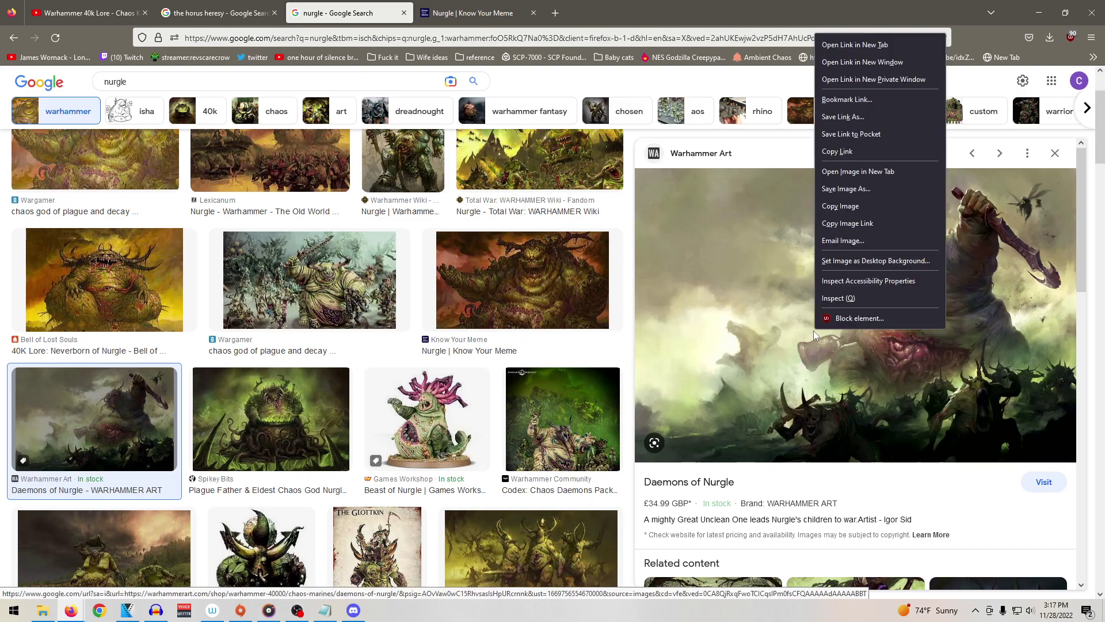
click(843, 188)
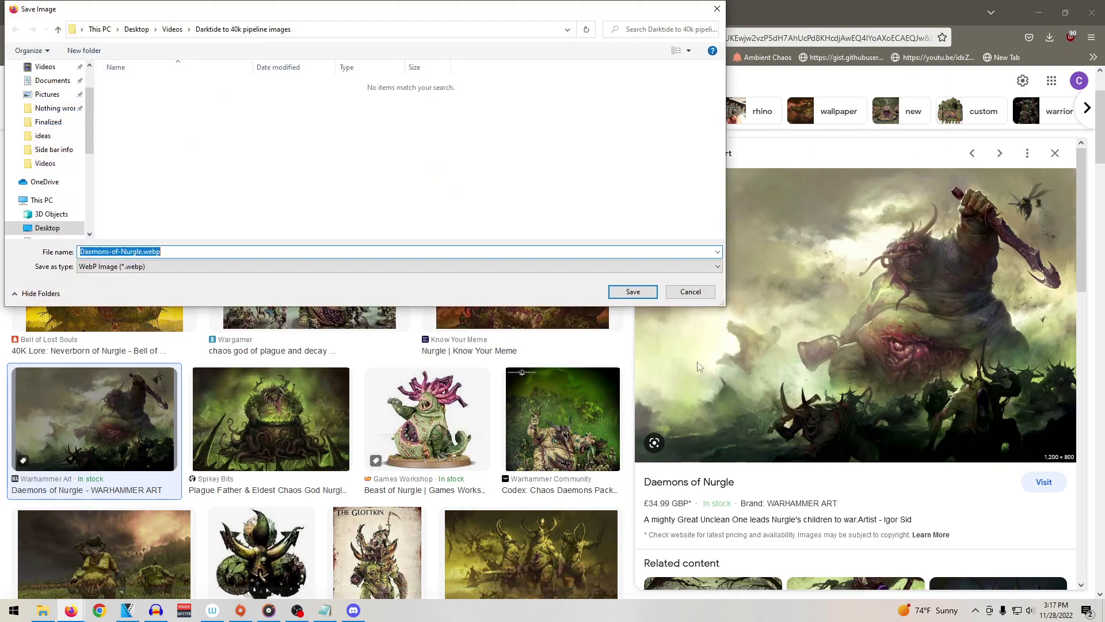
click(690, 292)
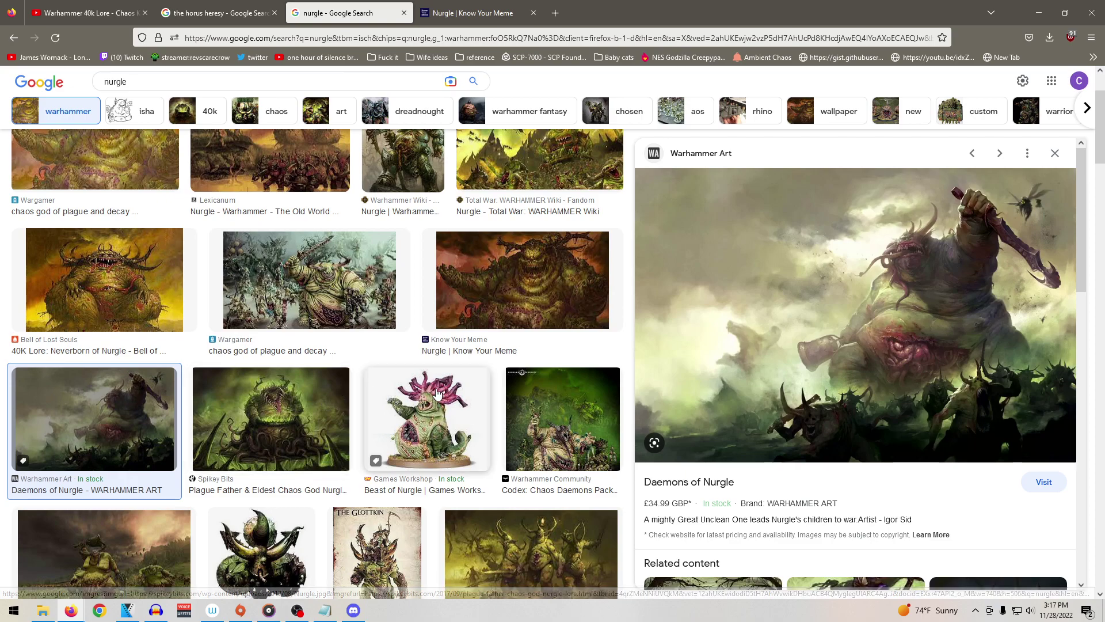
Step: Open the Daemons of Nurgle source page on Warhammer Art and look over the print listing and related artwork
scroll(429, 397, up, 2)
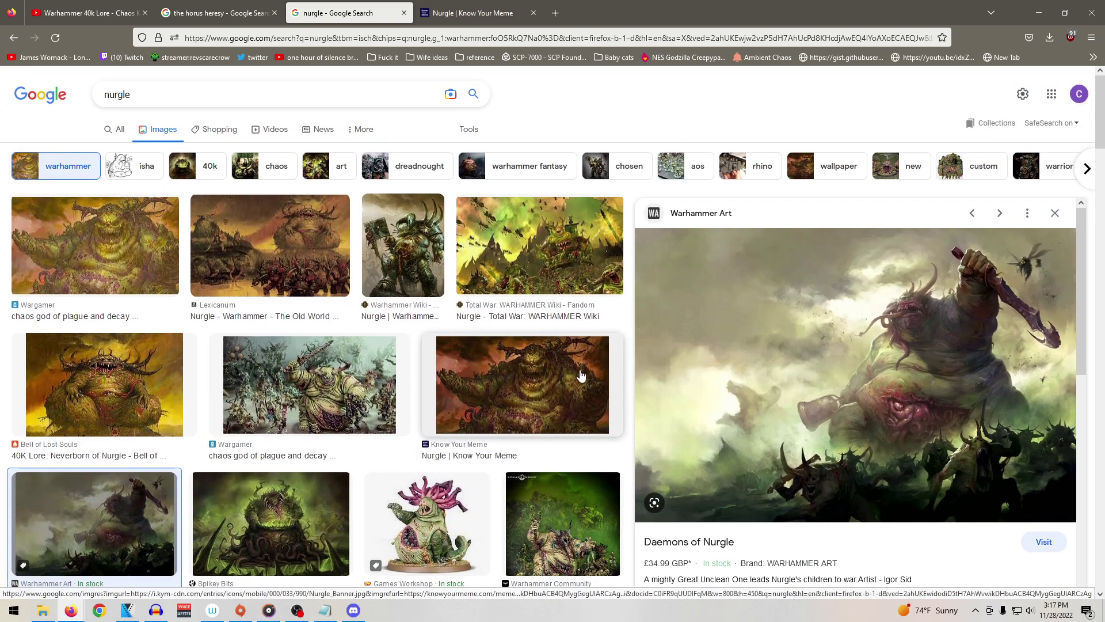
click(742, 347)
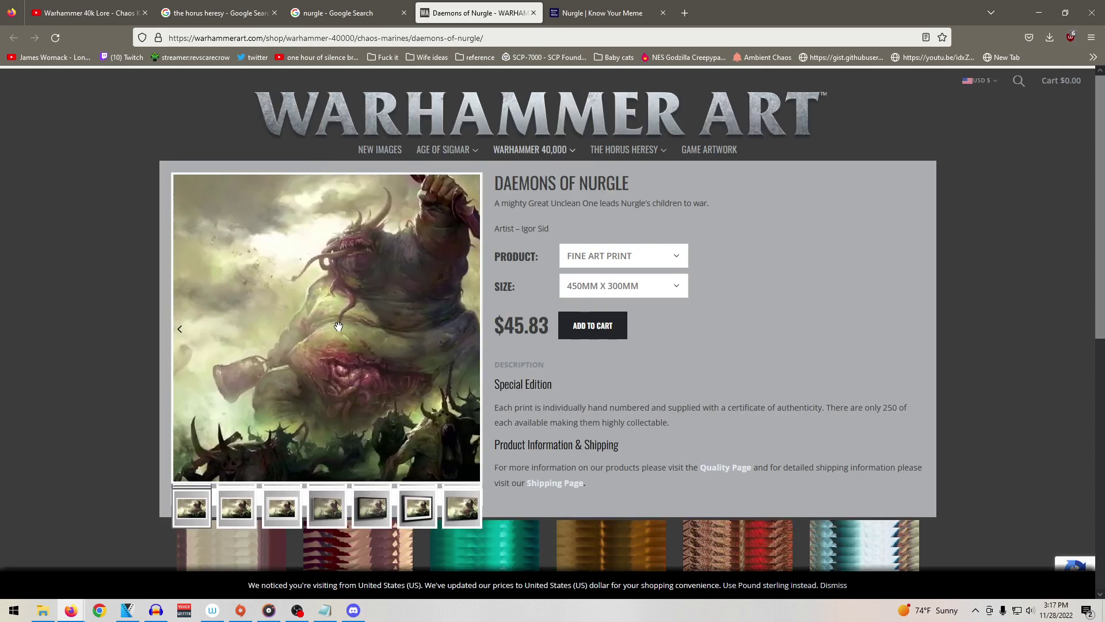
scroll(379, 514, down, 5)
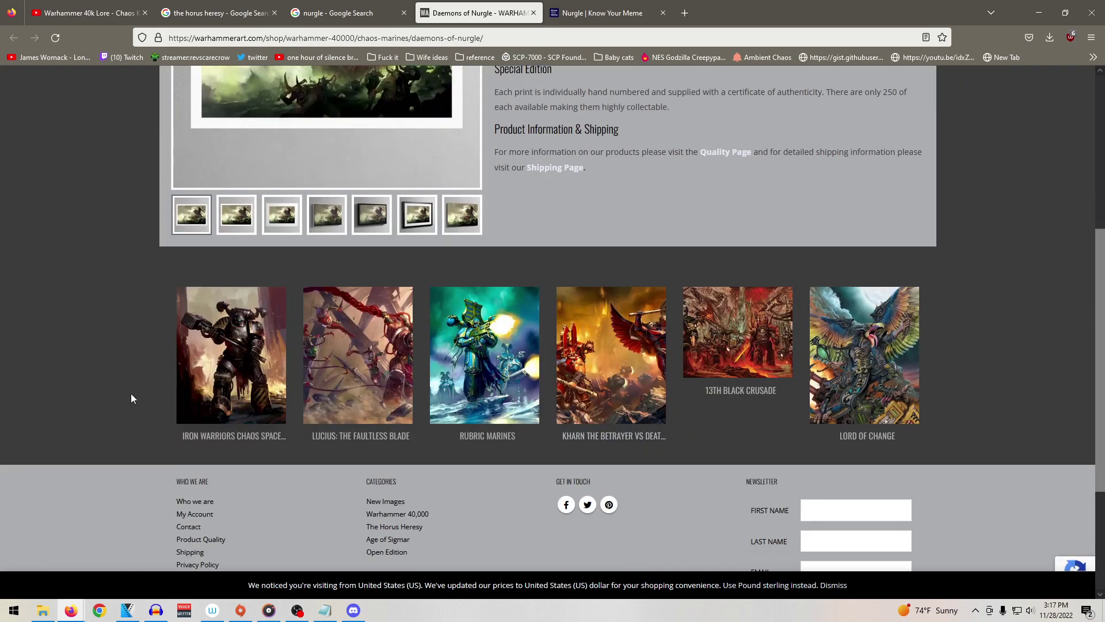
scroll(66, 387, up, 3)
scroll(56, 390, up, 2)
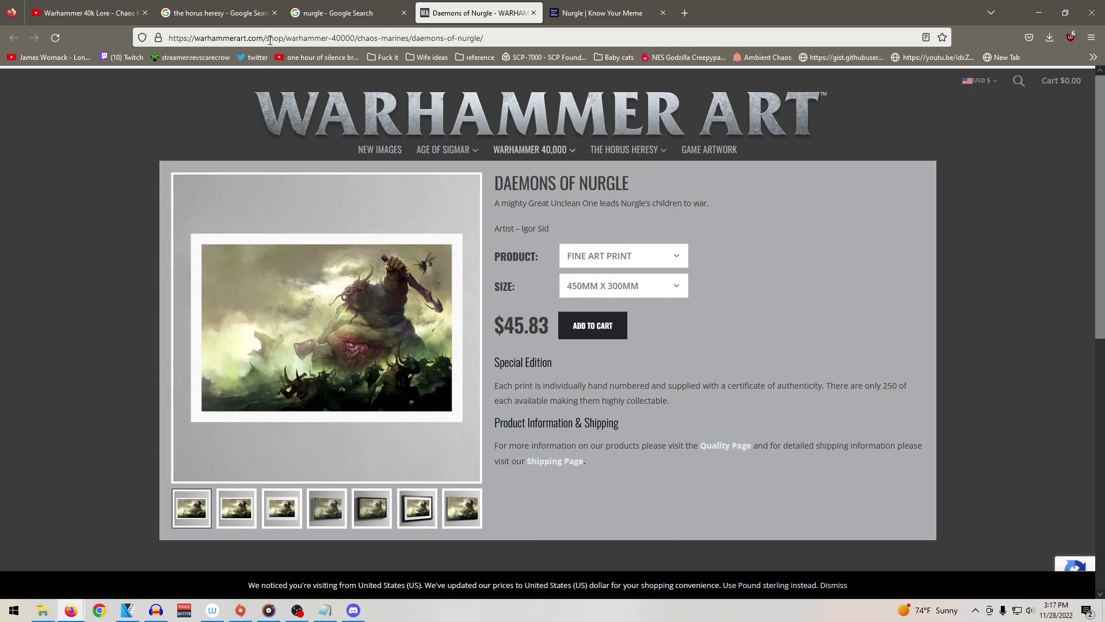
Step: Look over the warhammerart.com home page, return to the Daemons of Nurgle listing, and close the site's browser tab
drag(265, 39, 612, 61)
key(BackSpace)
key(Return)
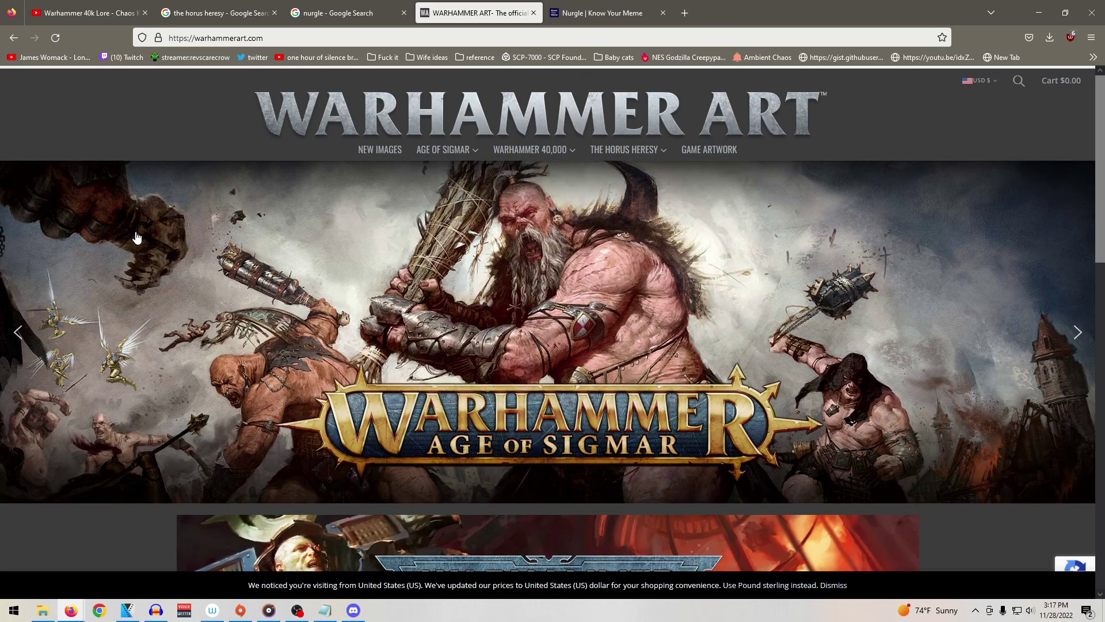
scroll(141, 239, down, 8)
scroll(136, 241, down, 2)
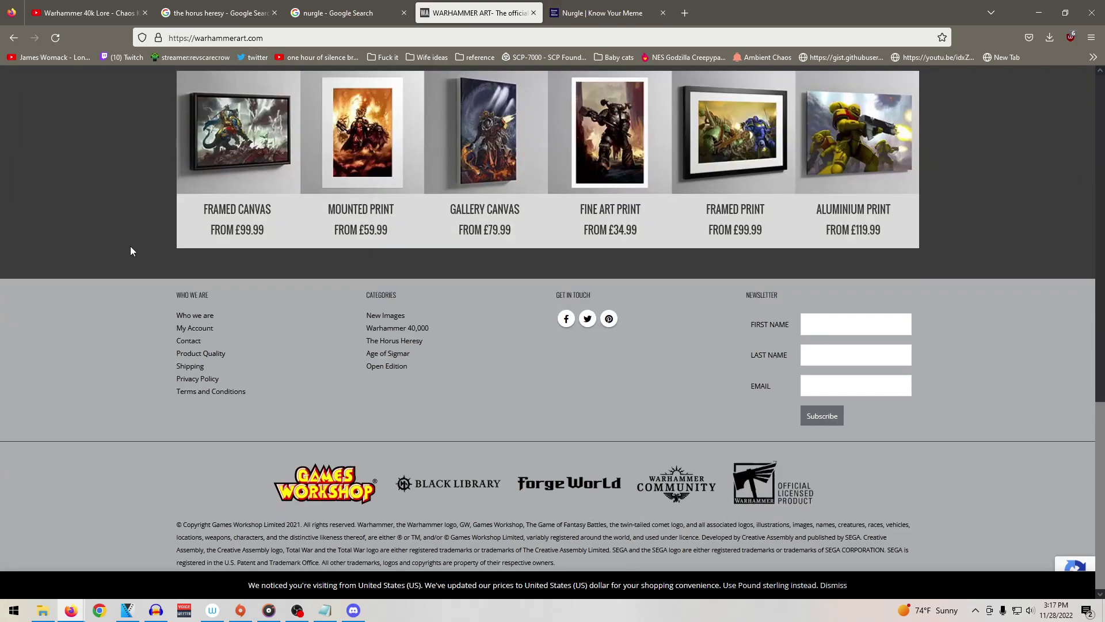
scroll(160, 246, up, 10)
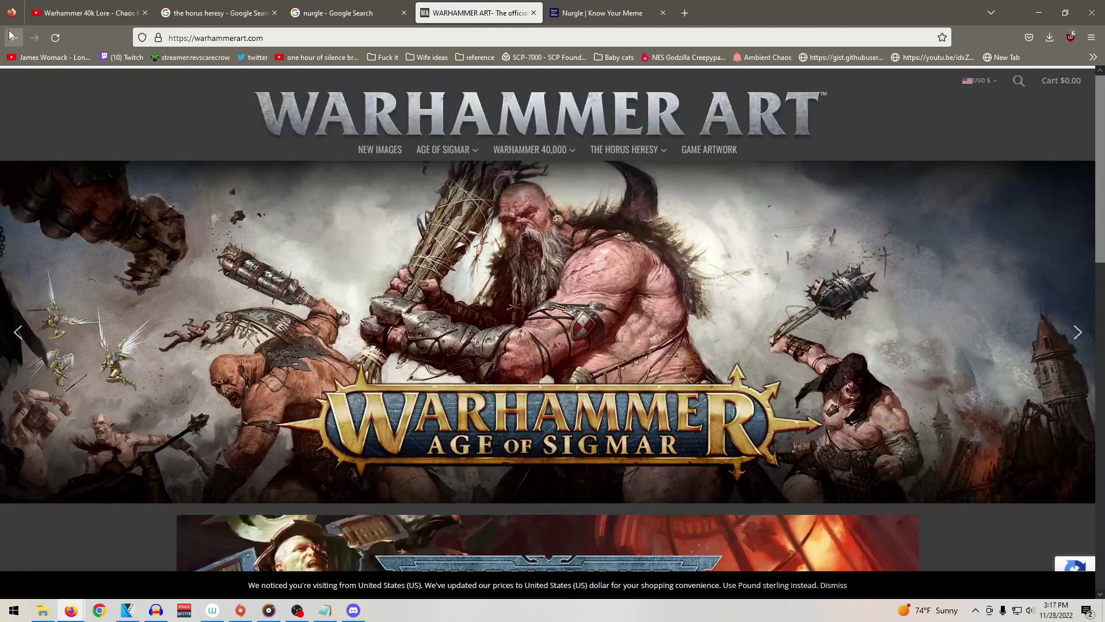
click(14, 35)
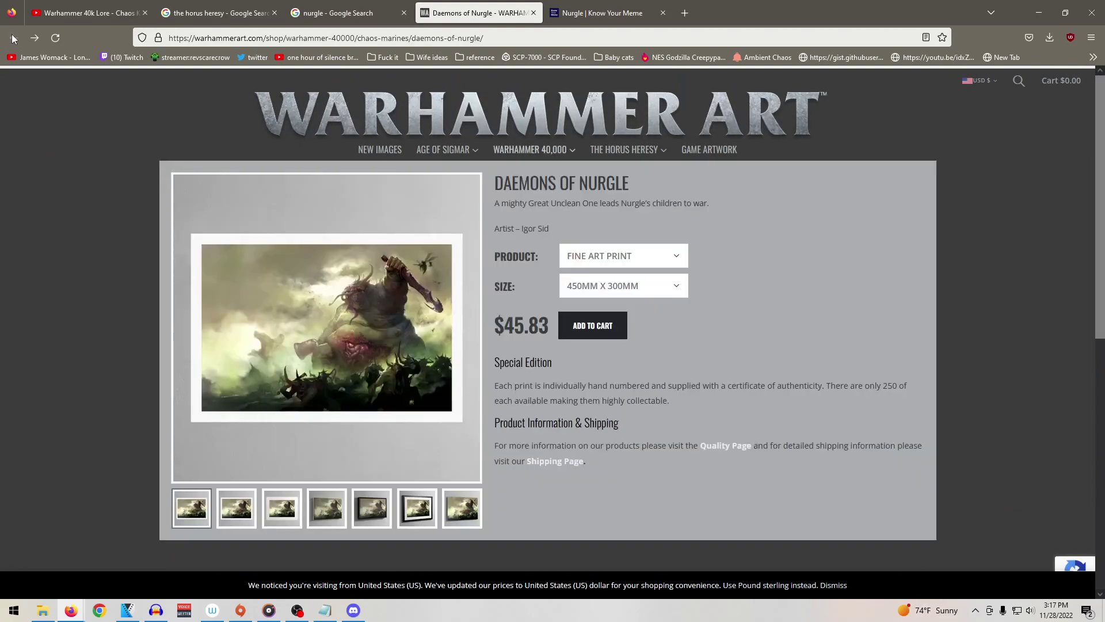
click(534, 13)
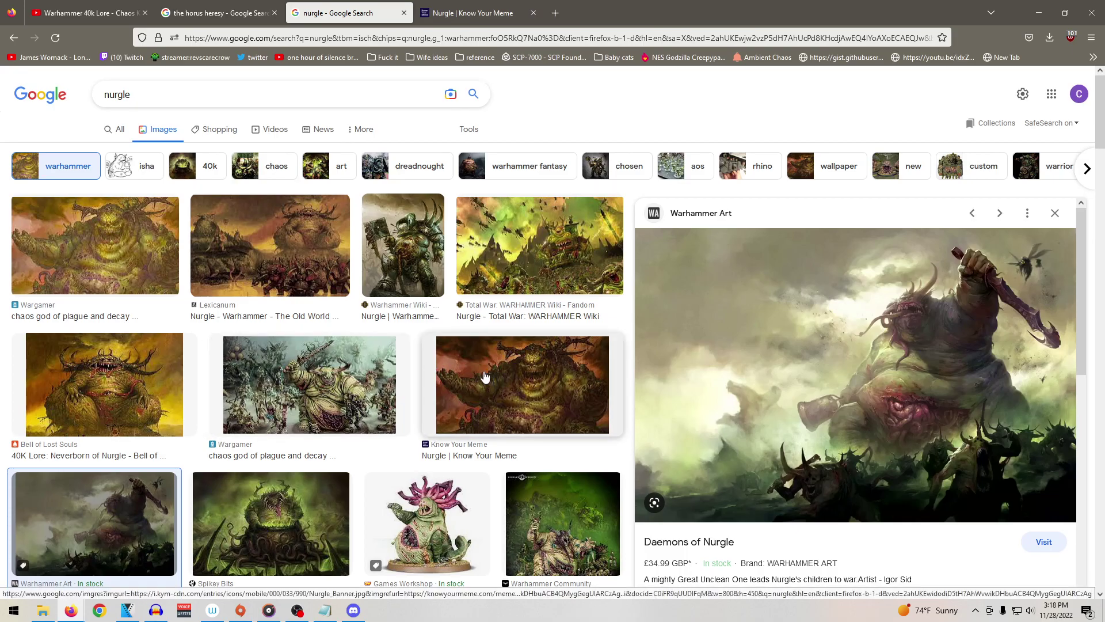
Step: Preview further Nurgle image results, including the Spikey Bits, Wargamer, Garden of Nurgle and NME artwork
click(309, 385)
click(316, 453)
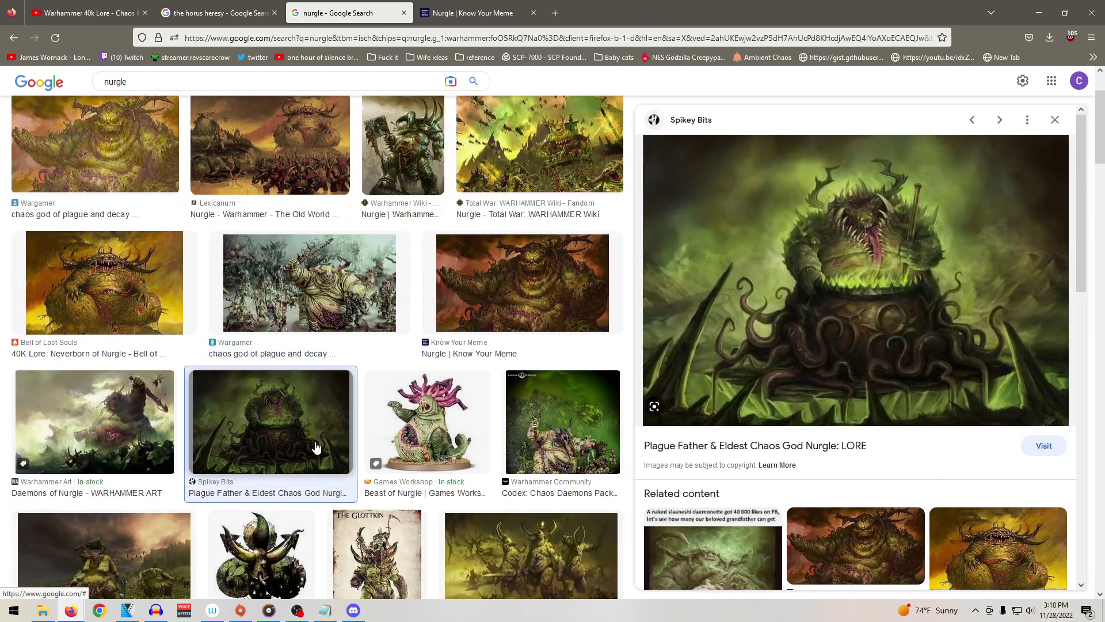
scroll(468, 426, down, 4)
click(512, 357)
click(564, 441)
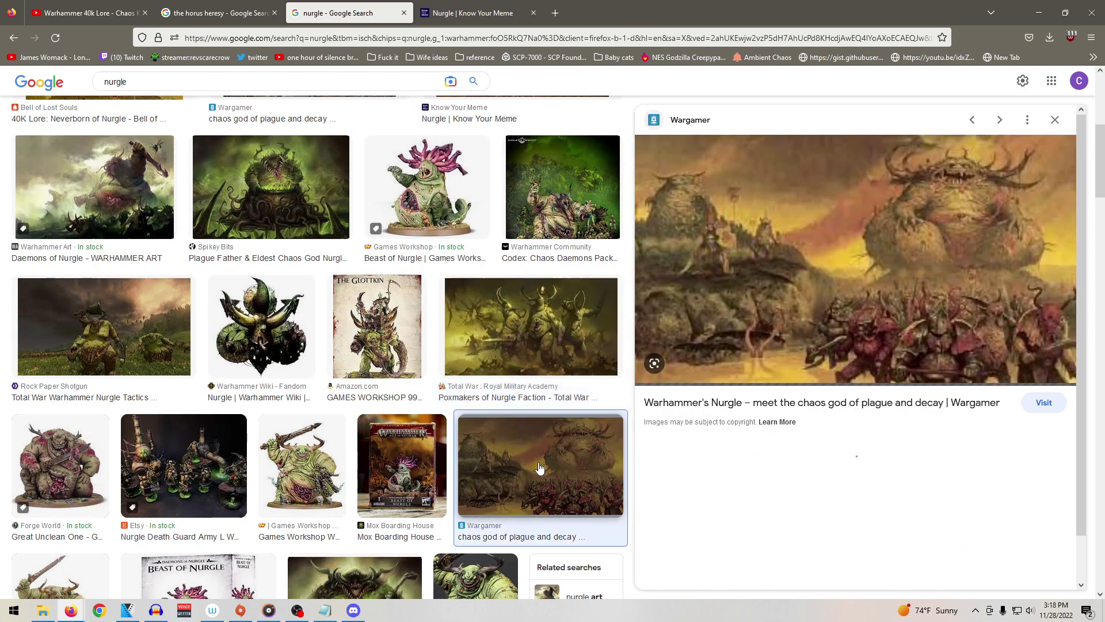
scroll(518, 403, down, 5)
click(476, 320)
click(355, 313)
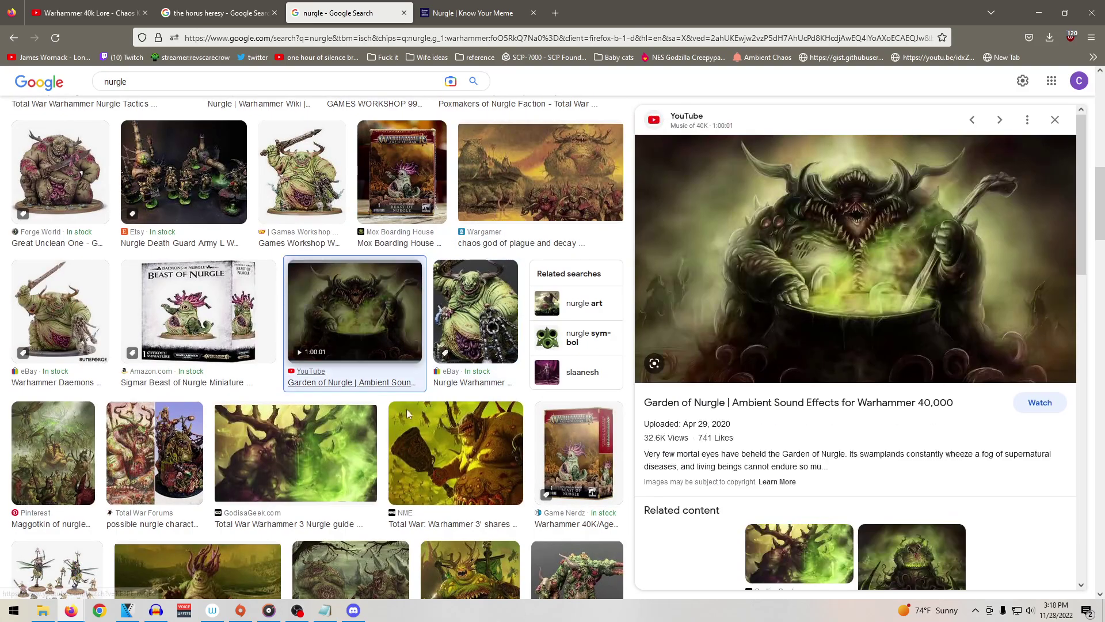
click(455, 449)
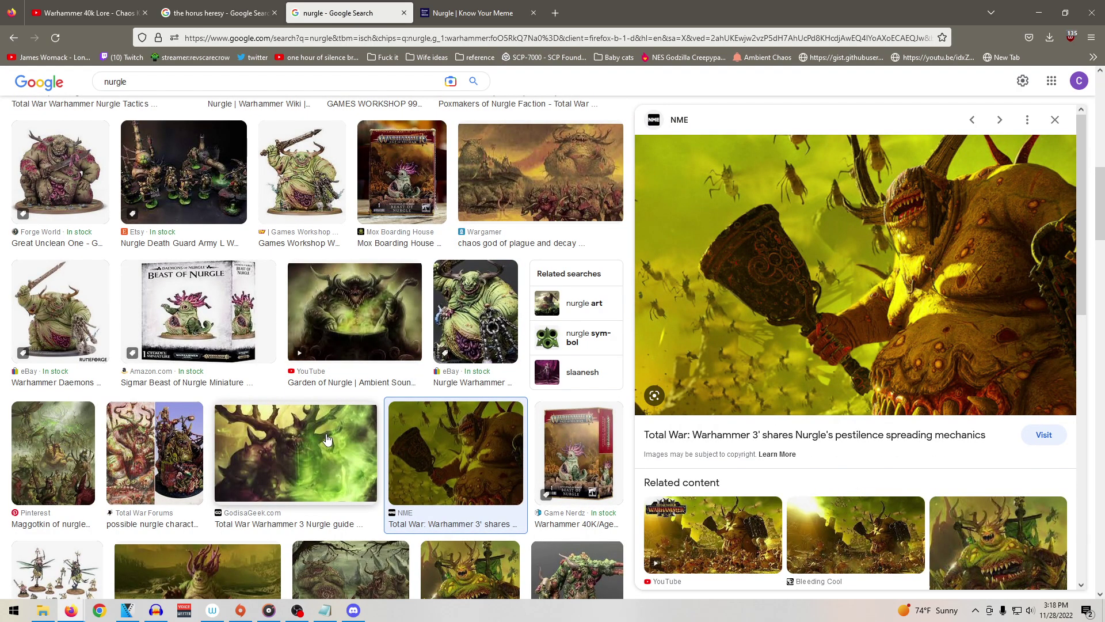
Step: Compare the Nurgle images from Rock Paper Shotgun, the Games Workshop Webstore, ArtStation and Twinfinite
scroll(341, 437, down, 4)
click(357, 355)
click(197, 357)
scroll(403, 380, down, 4)
click(548, 270)
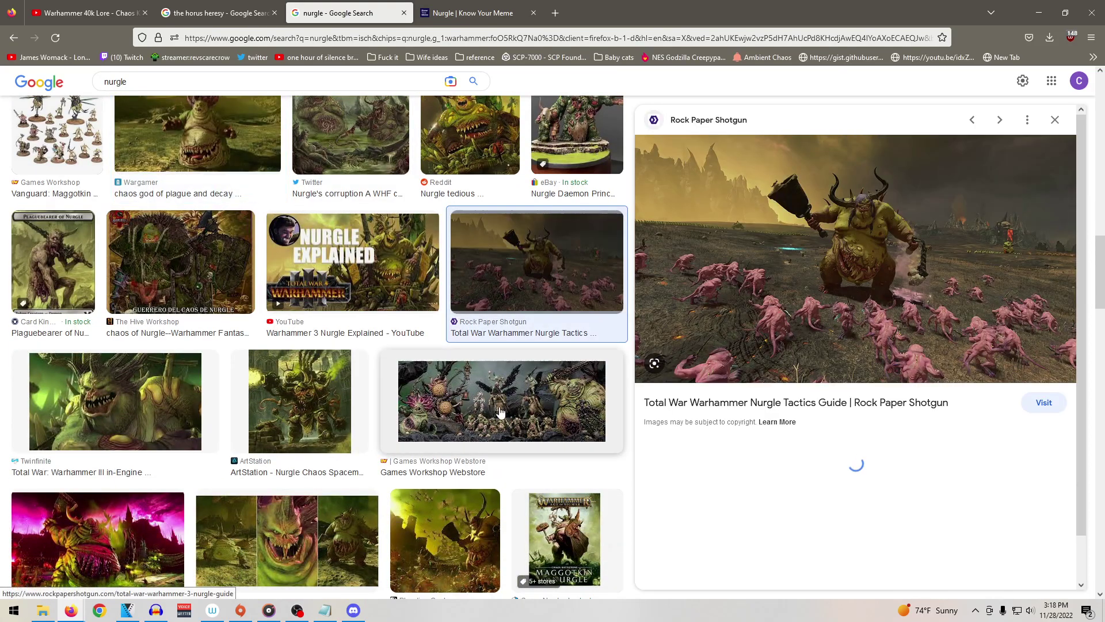
click(493, 412)
click(350, 405)
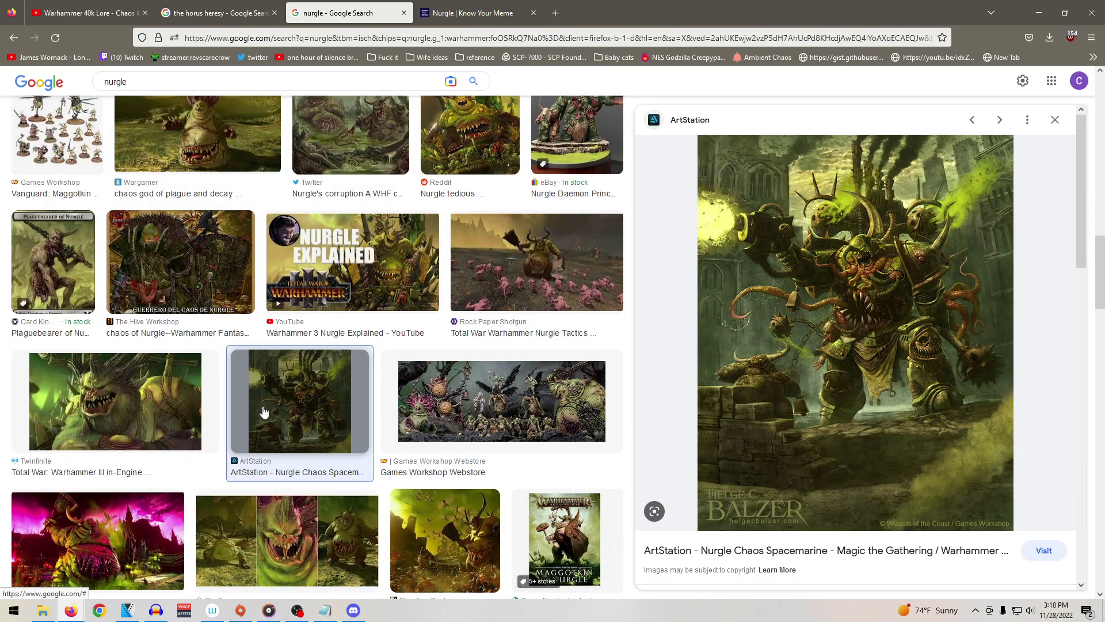
click(116, 401)
Step: Check the Bleeding Cool, Spikey Bits release lineup and Warhammer Community images as Nurgle candidates
scroll(466, 410, down, 1)
scroll(465, 410, down, 3)
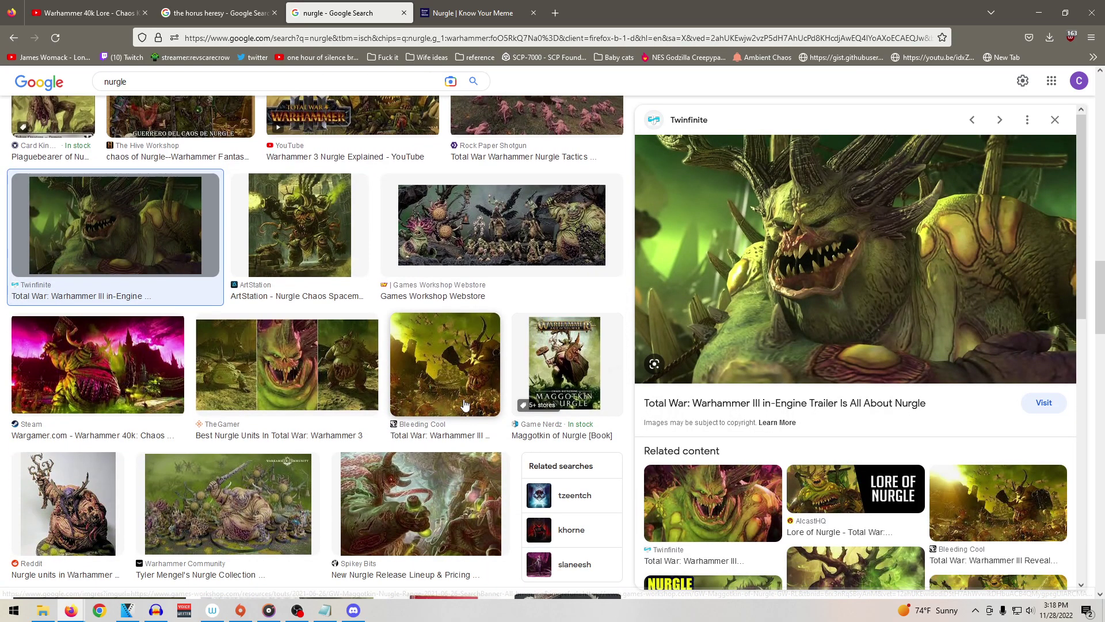
click(461, 405)
scroll(455, 404, down, 2)
click(362, 404)
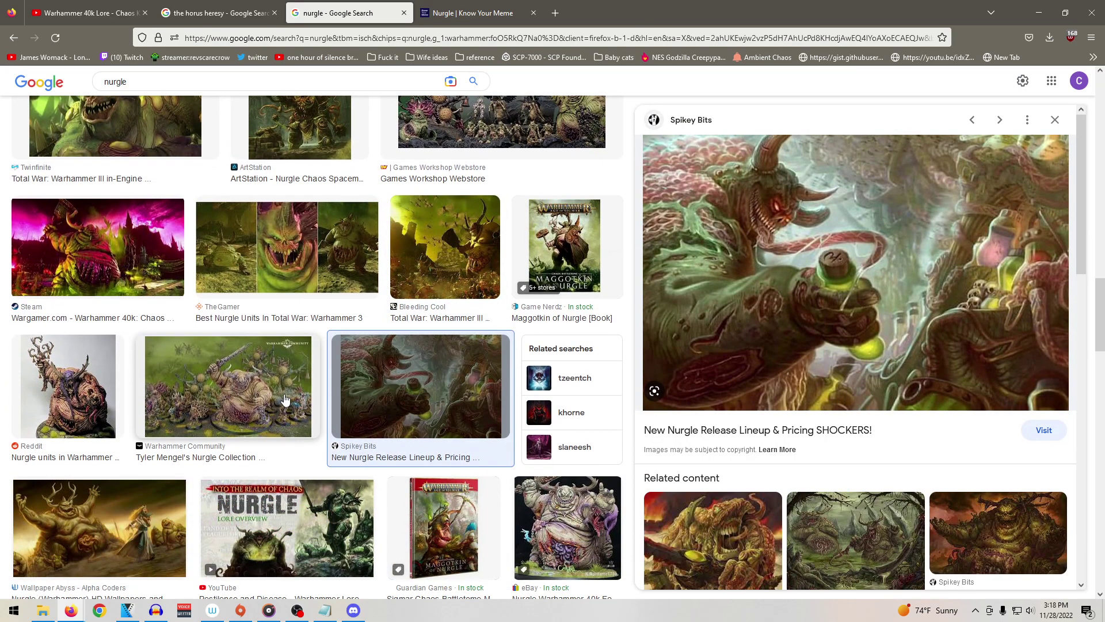
click(285, 403)
scroll(309, 403, down, 3)
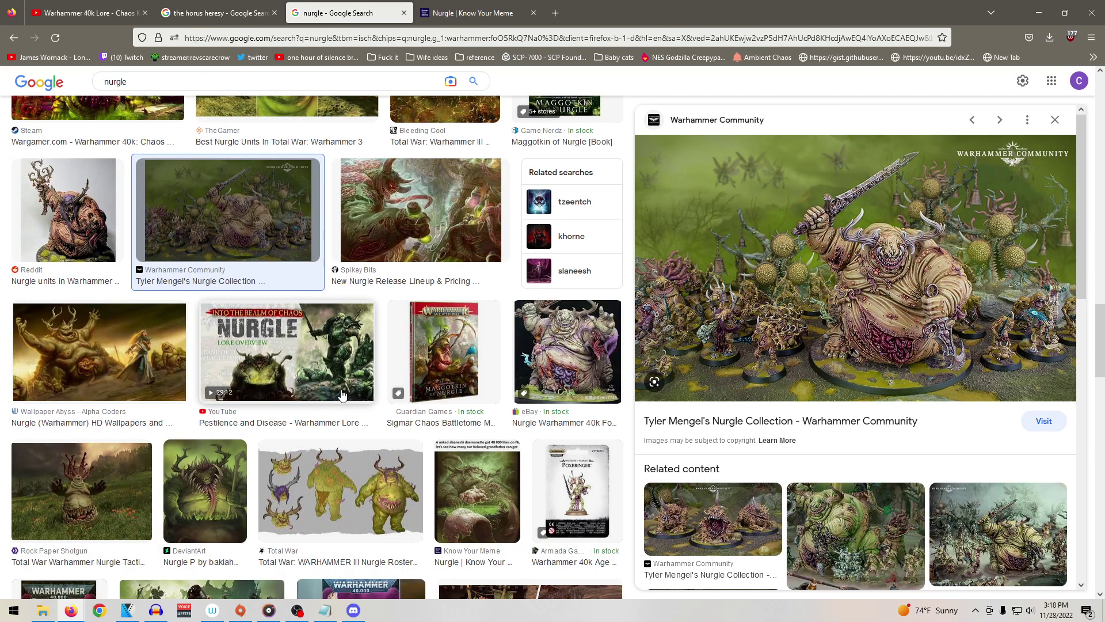
Step: Look further down the results and choose Bell of Lost Souls' Neverborn of Nurgle image after comparing it with the Danbooru one
scroll(281, 415, down, 3)
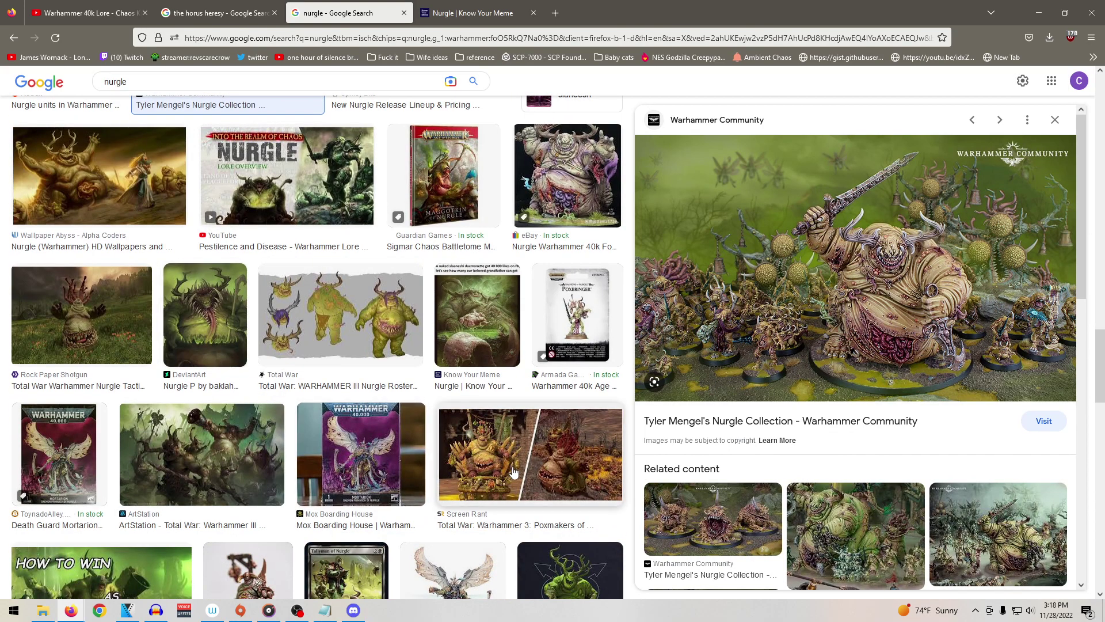
scroll(504, 473, down, 5)
scroll(502, 475, down, 3)
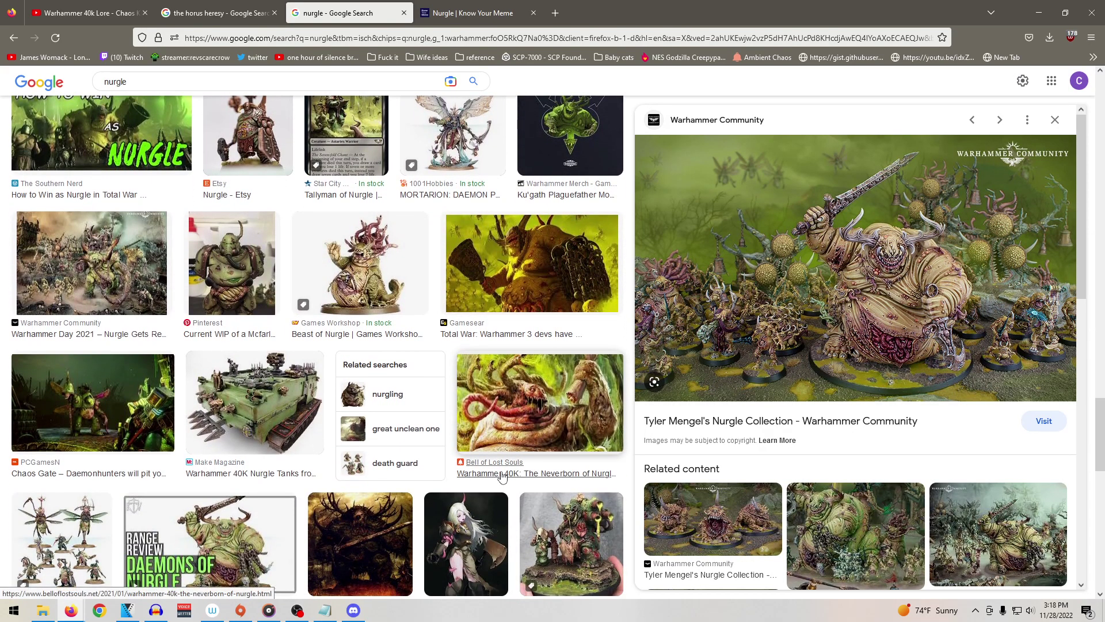
click(533, 422)
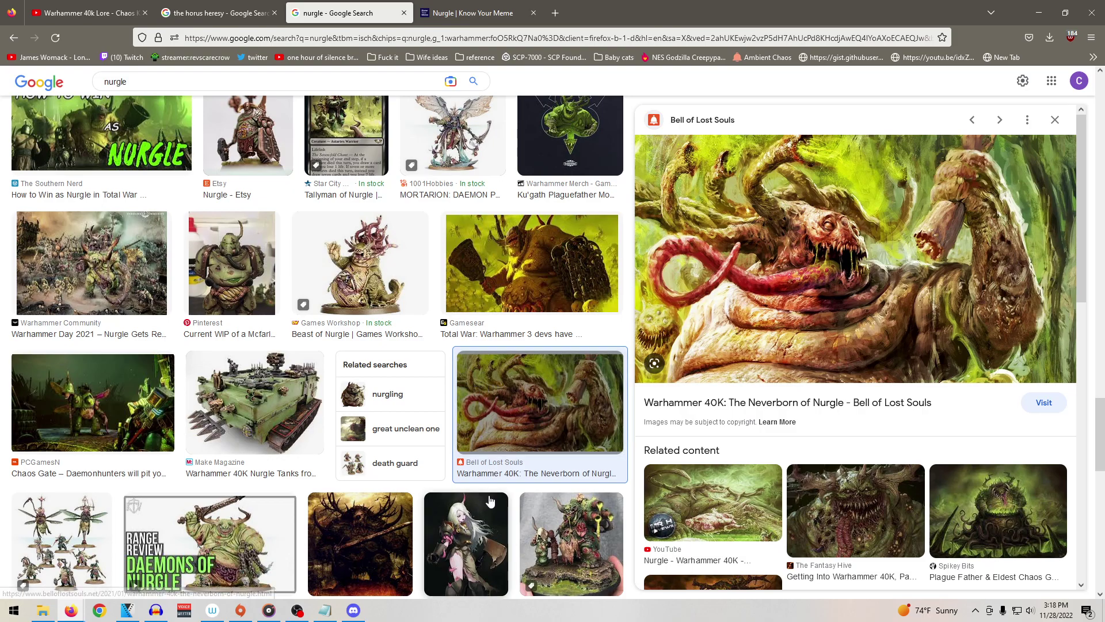
click(491, 521)
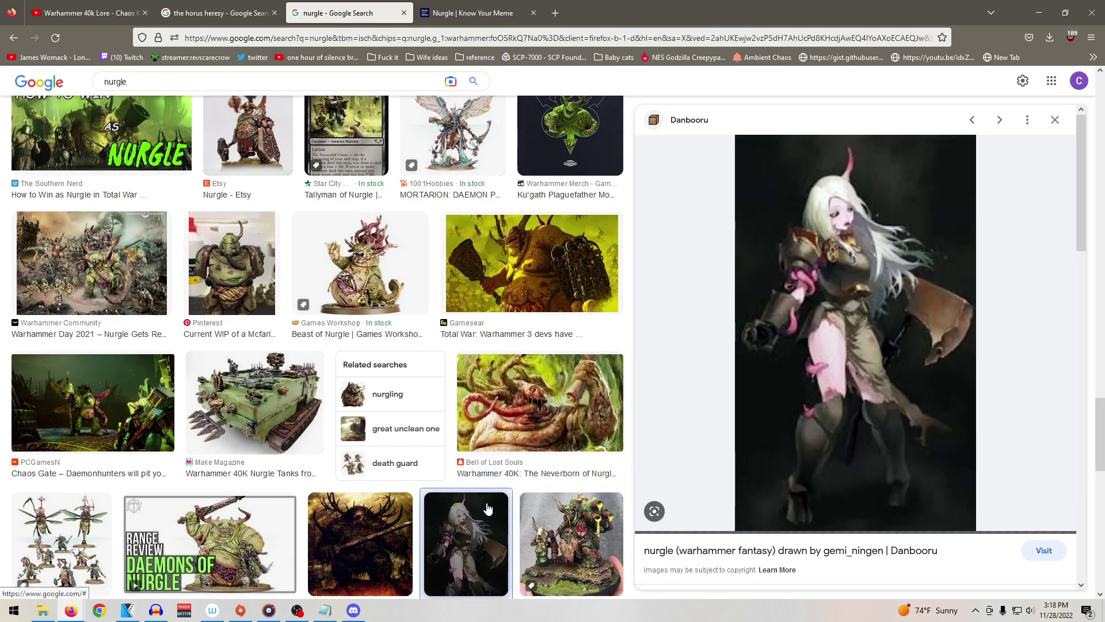
click(535, 398)
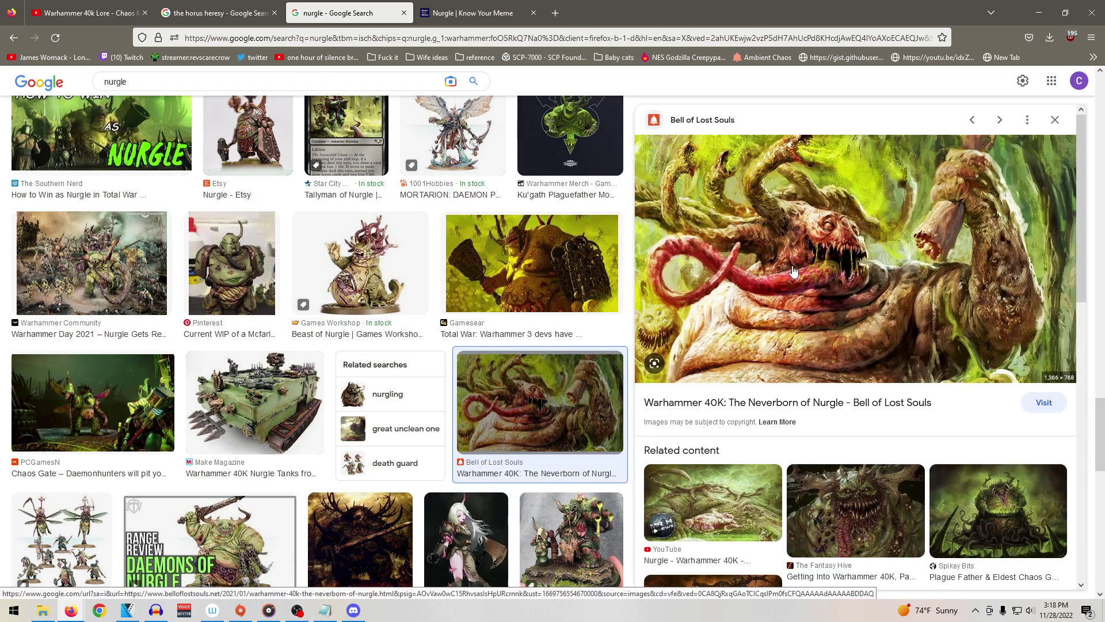
right_click(793, 271)
click(826, 420)
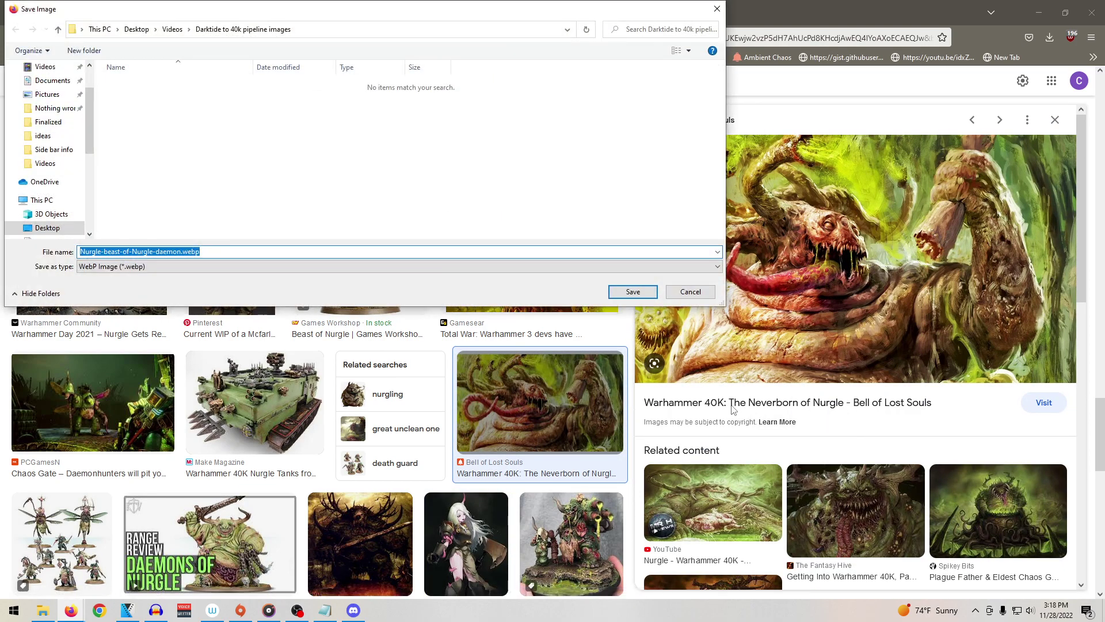
click(690, 292)
Step: Open the Neverborn of Nurgle artwork in its own tab and save it as Nurgle-beast-of-Nurgle-daemon.jpg
right_click(811, 312)
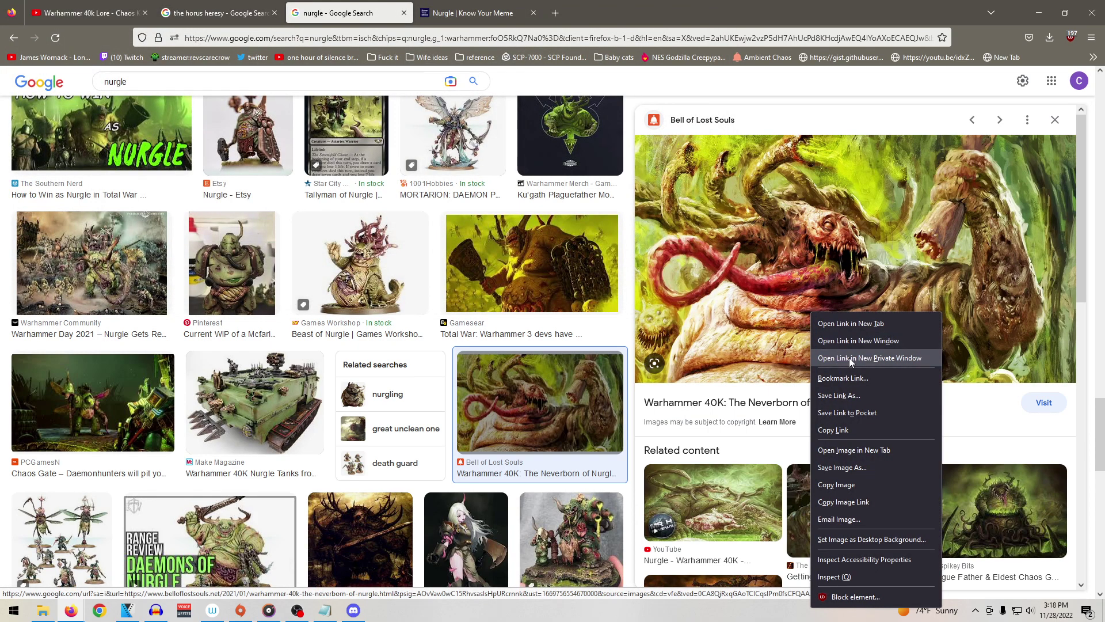
click(865, 451)
click(512, 16)
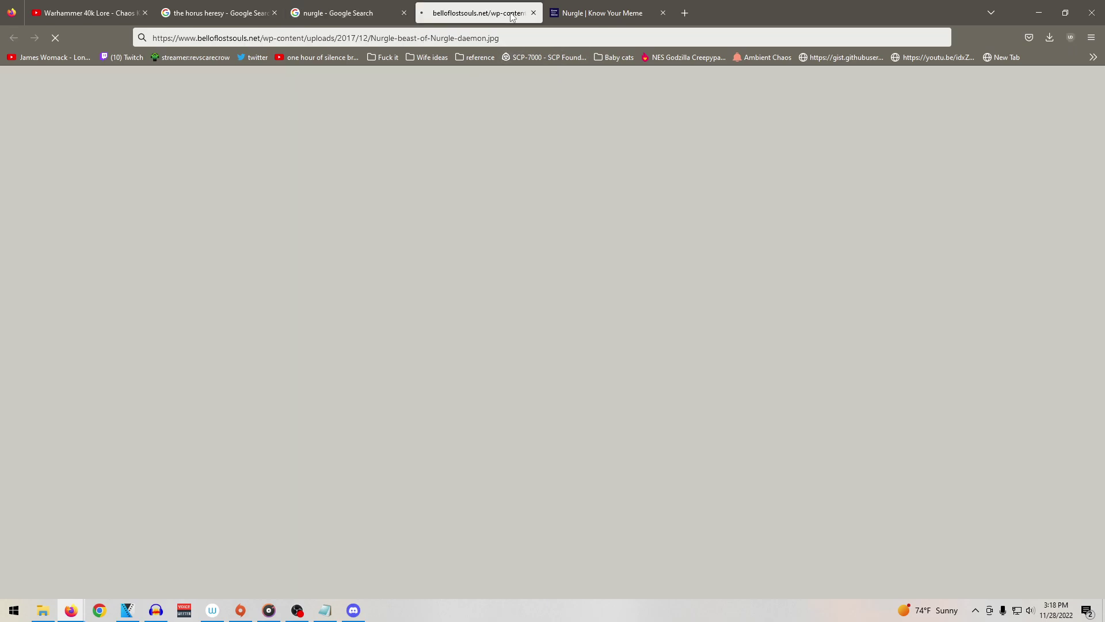
right_click(509, 288)
click(559, 324)
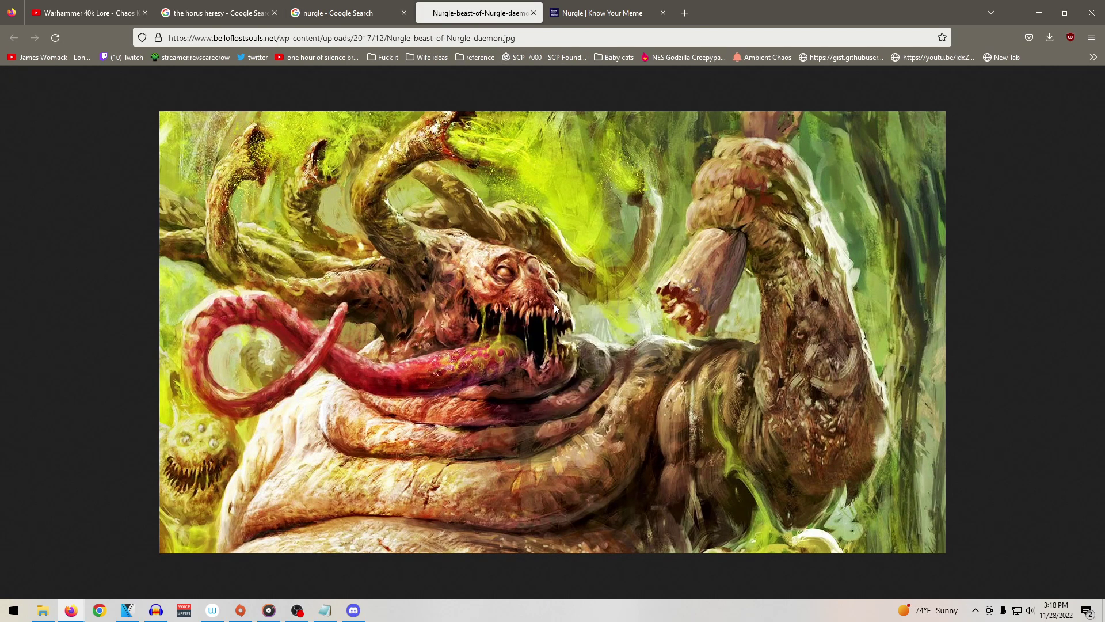
click(620, 290)
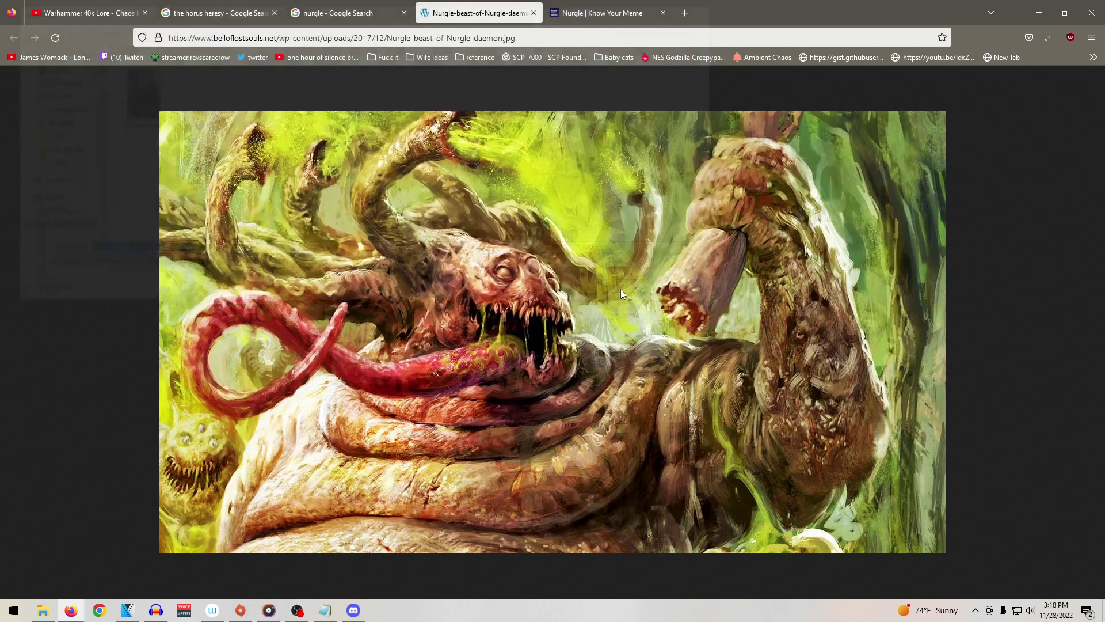
Step: Switch back to VEGAS Pro and import eisenhorn.jpg and Nurgle-beast-of-Nurgle-daemon.jpg into the project media
click(339, 12)
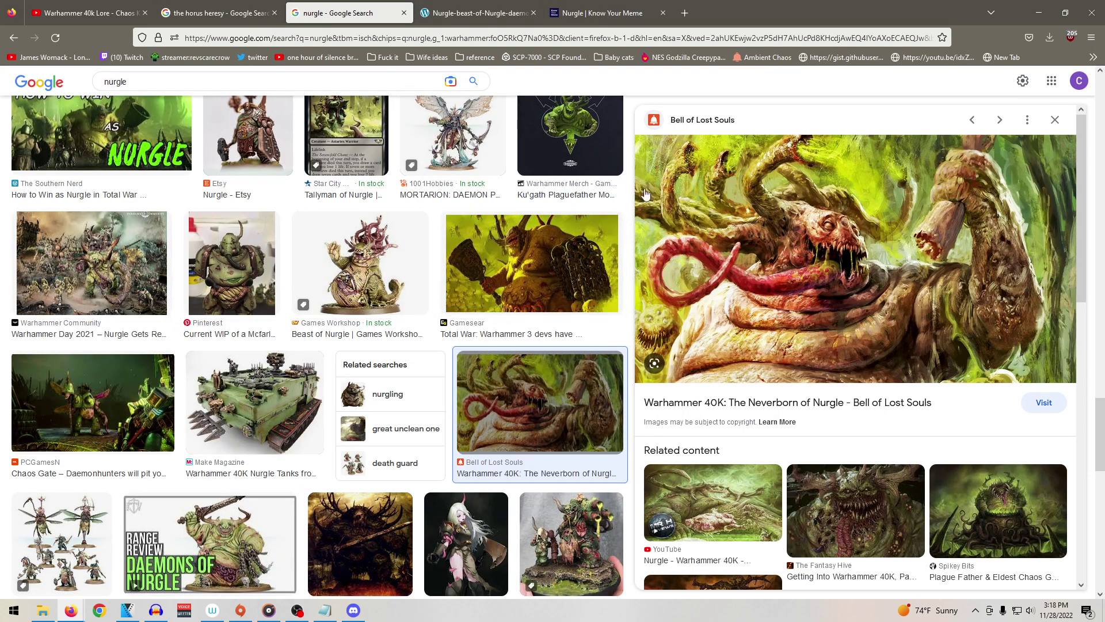
click(1039, 12)
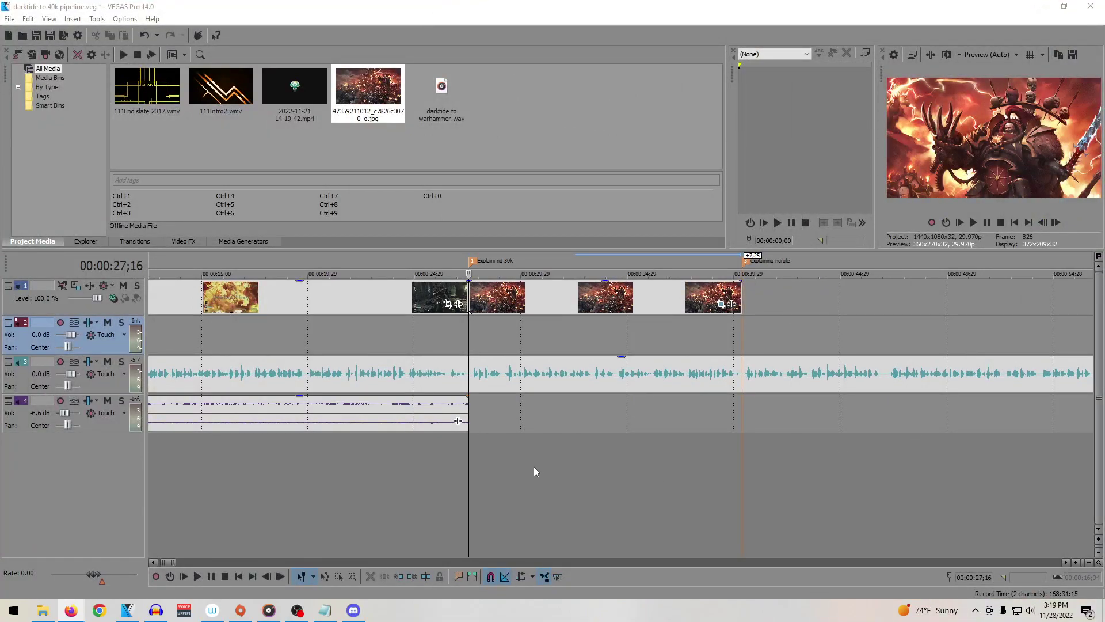
click(9, 19)
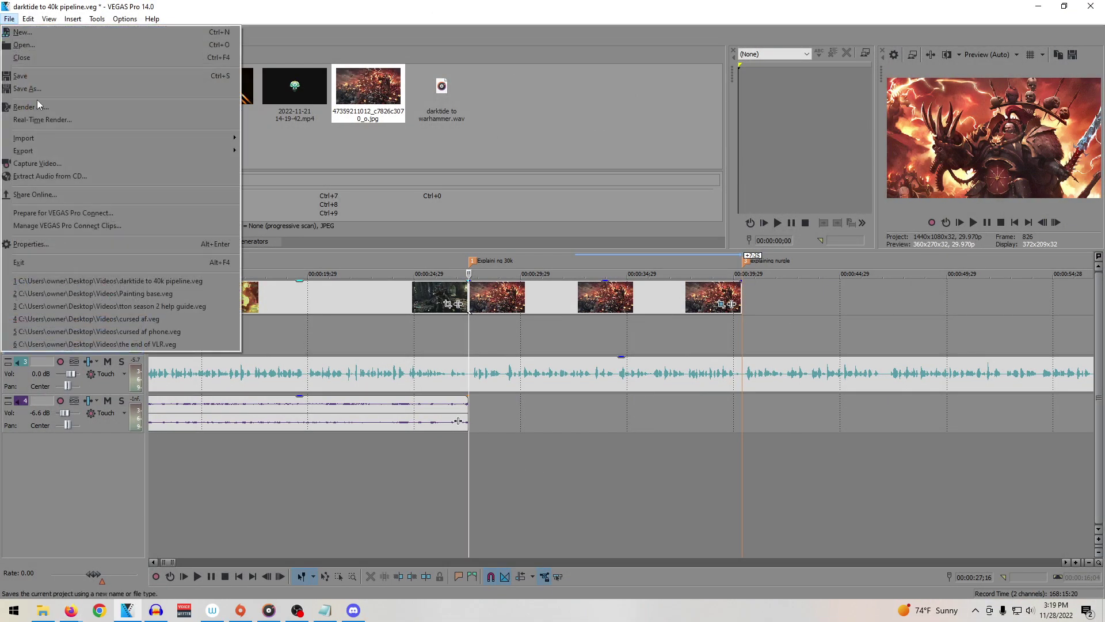
mouse_move(46, 133)
click(267, 134)
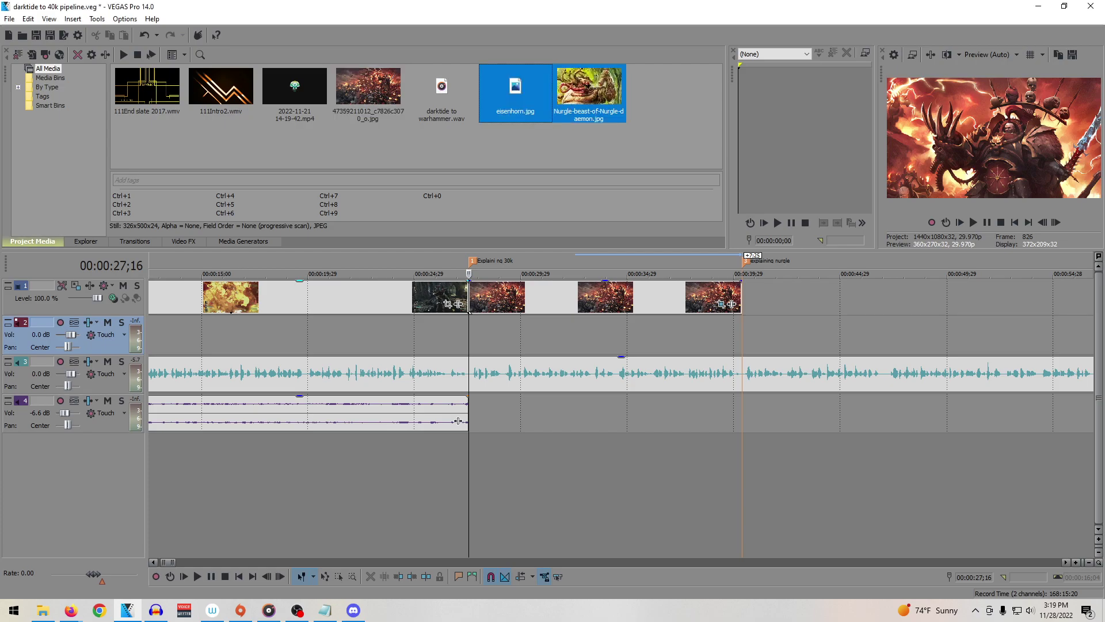
Step: Place the Nurgle image on the video track at the "explaining nurgle" marker and extend it to the "minis on the website" marker
click(590, 92)
drag(589, 92, 752, 295)
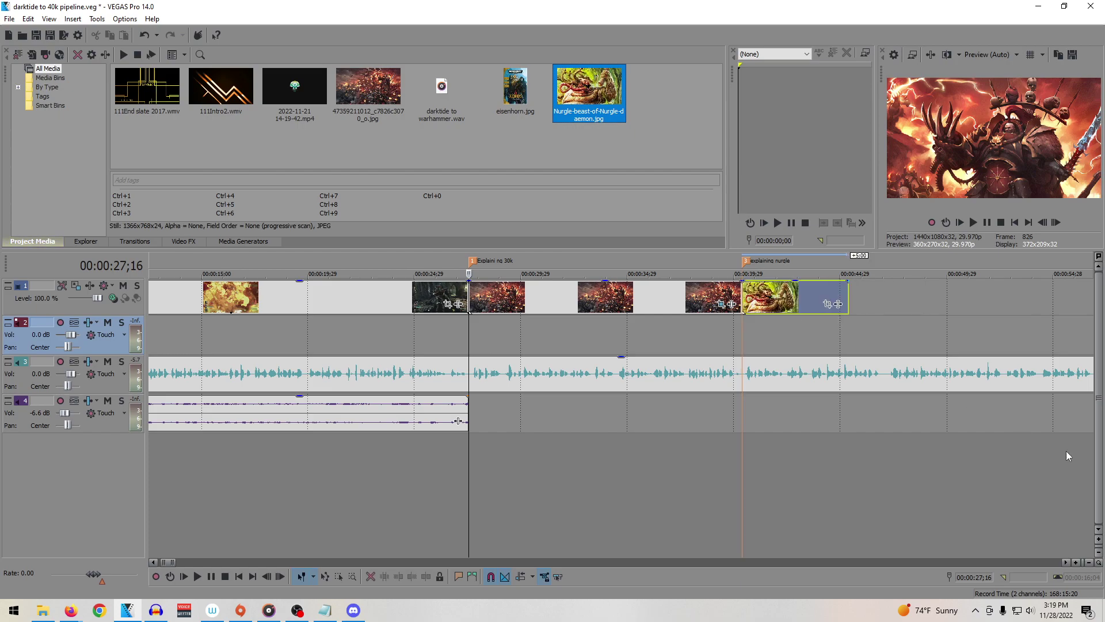
click(1100, 527)
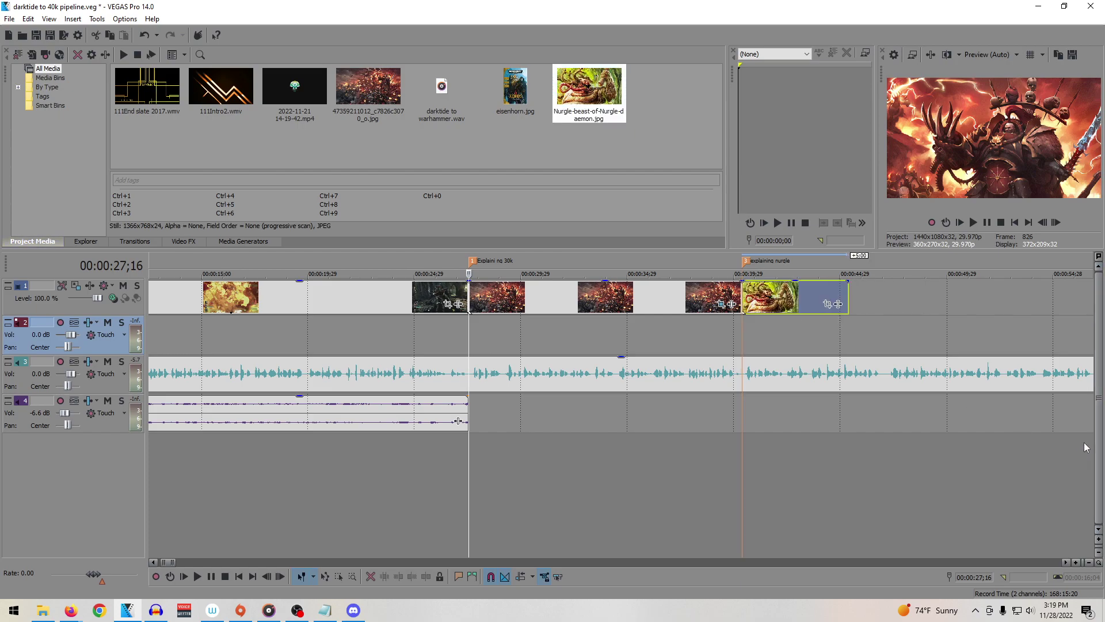
click(751, 334)
key(space)
scroll(806, 332, down, 5)
scroll(867, 331, up, 2)
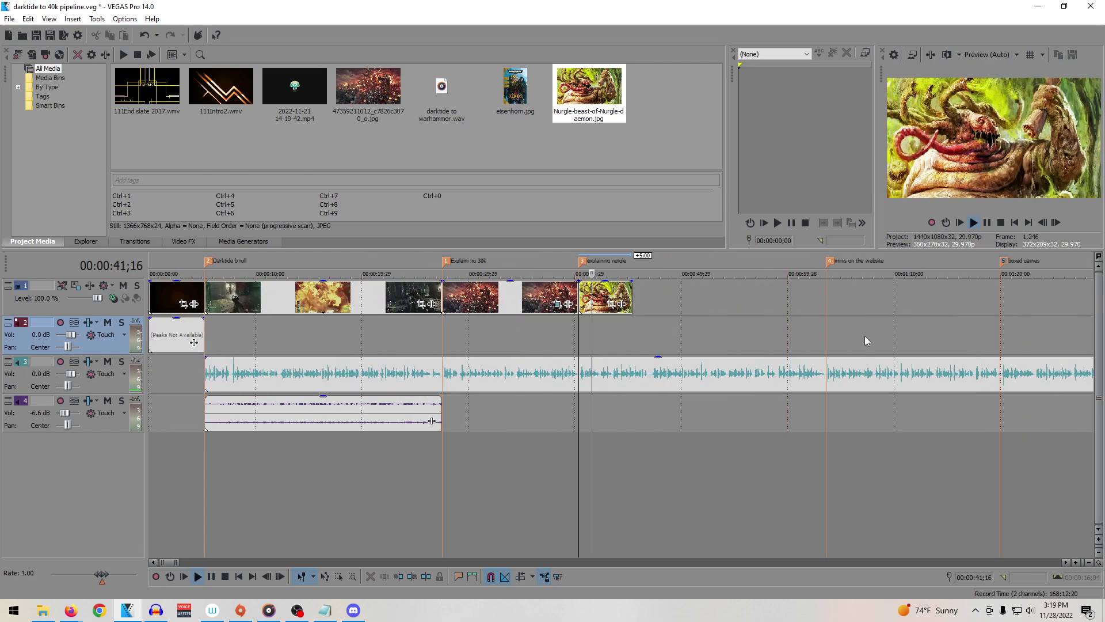
drag(632, 295, 824, 297)
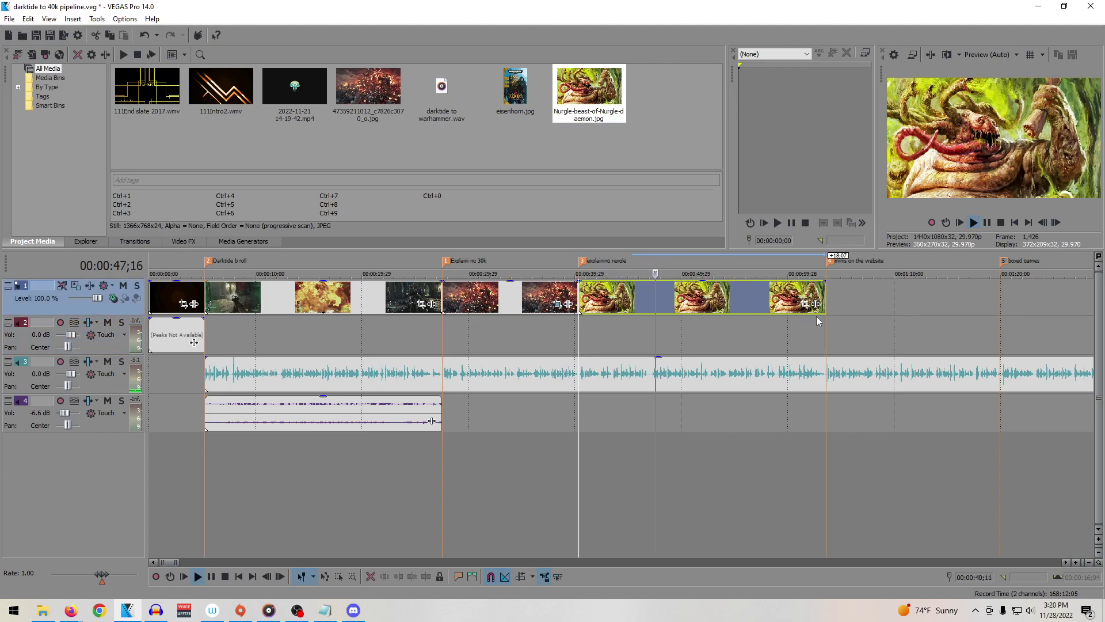
Step: Listen to the narration and trim the Nurgle image so it ends at 00:00:54;07
scroll(793, 346, up, 2)
scroll(792, 347, down, 3)
scroll(778, 334, up, 3)
scroll(789, 336, down, 2)
scroll(656, 296, up, 2)
key(space)
drag(826, 300, 716, 303)
click(727, 302)
key(space)
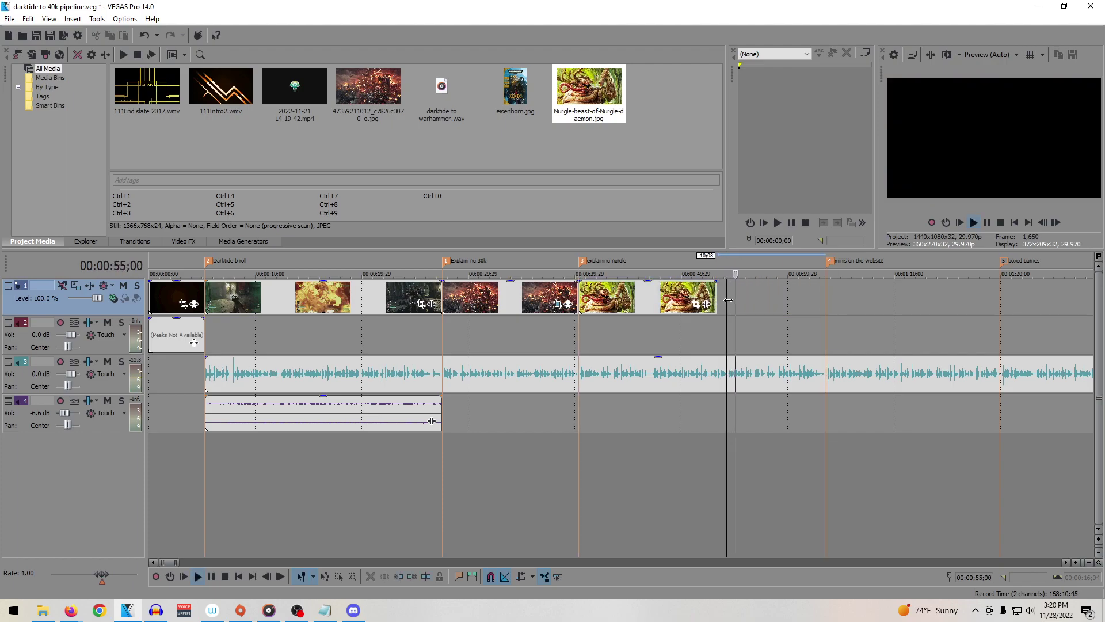
drag(716, 300, 727, 302)
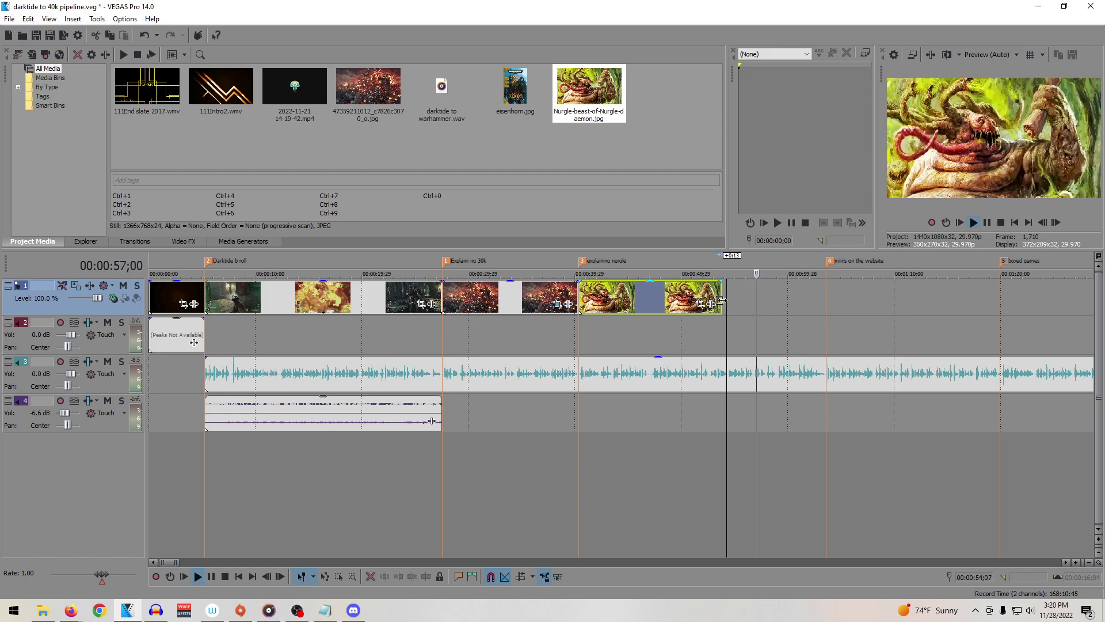
key(space)
Step: Crop the Nurgle image's opening pan/crop keyframe to the daemon's face, about 485 by 273, centred at about 580, 353
click(706, 305)
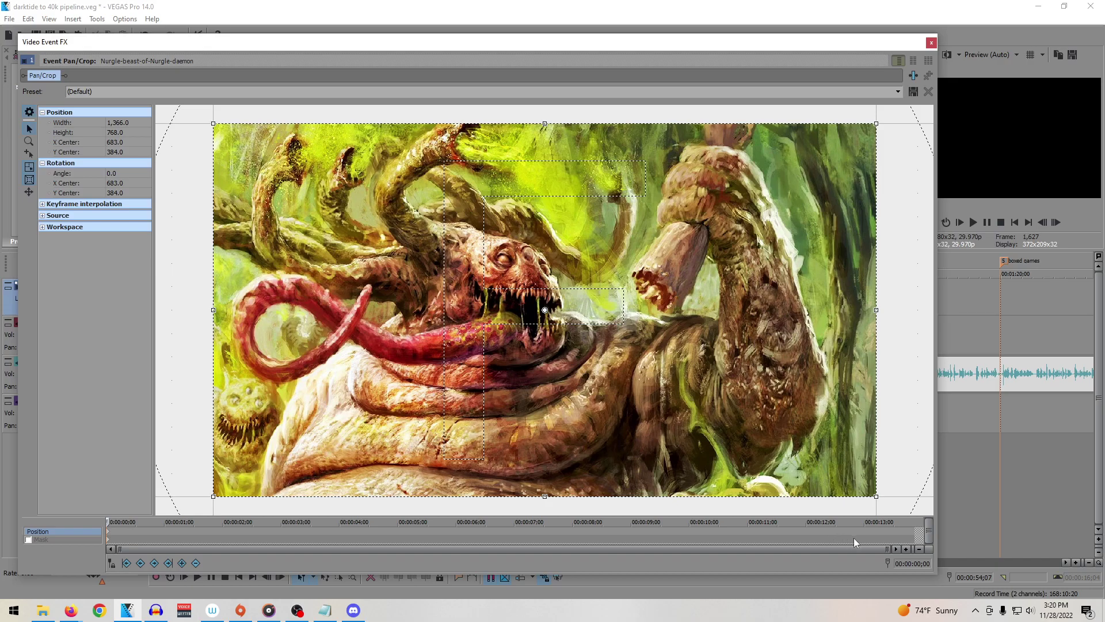
drag(875, 495, 699, 377)
drag(627, 345, 577, 331)
Step: Add a pan/crop keyframe at 00:00:13;22 restored to the full 1366 by 768 frame, and play the section from the "explaining nurgle" marker
click(916, 538)
click(907, 537)
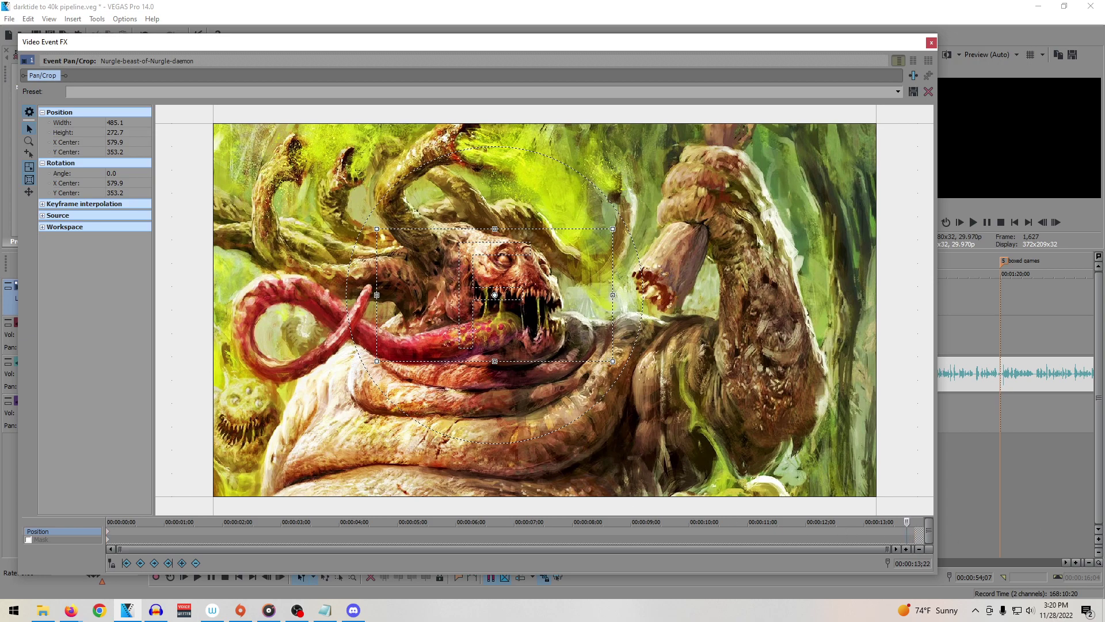
key(alt+Tab)
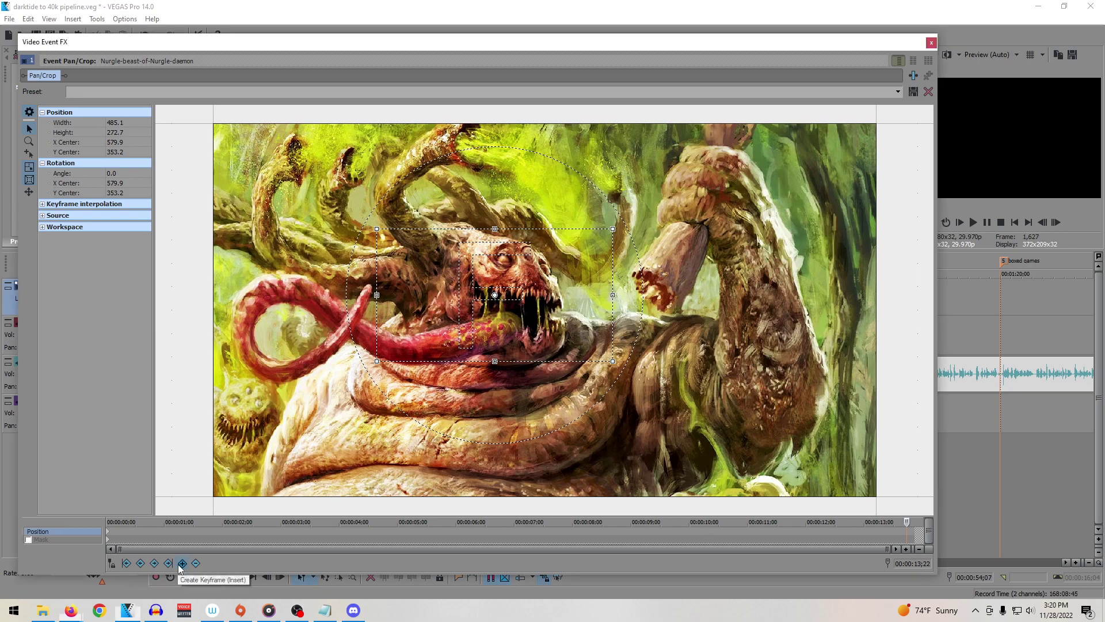
right_click(570, 312)
click(583, 317)
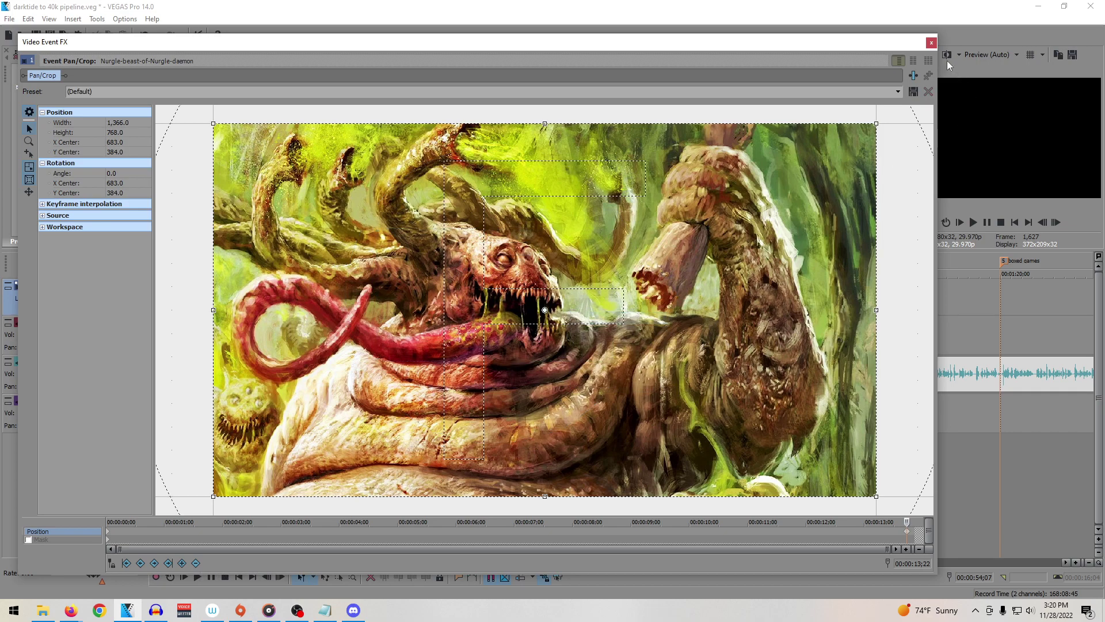
click(931, 43)
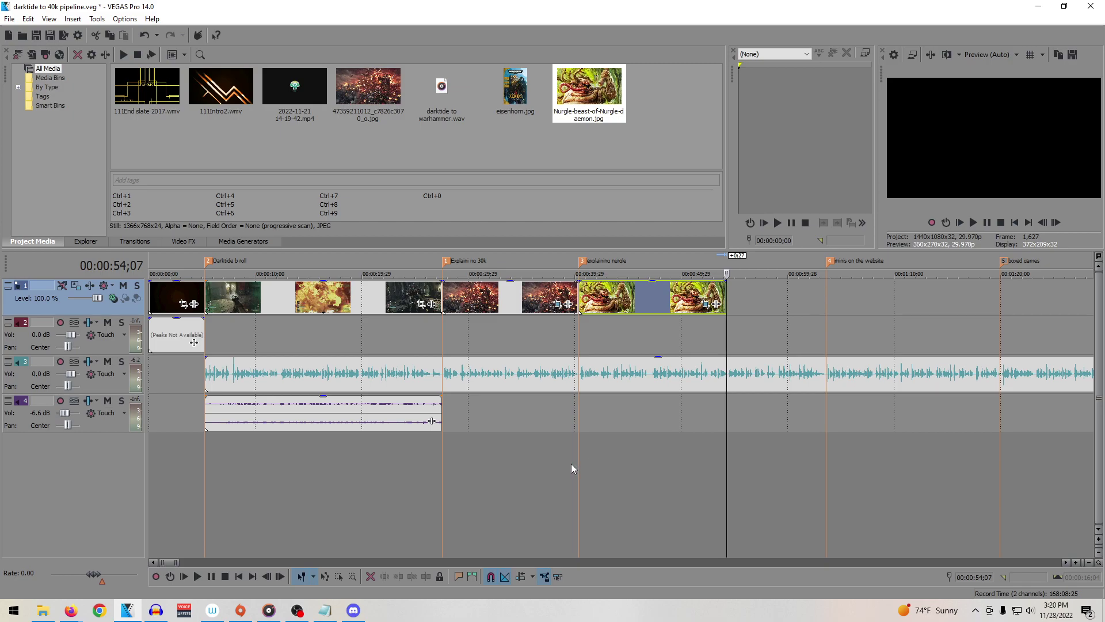
click(581, 421)
key(space)
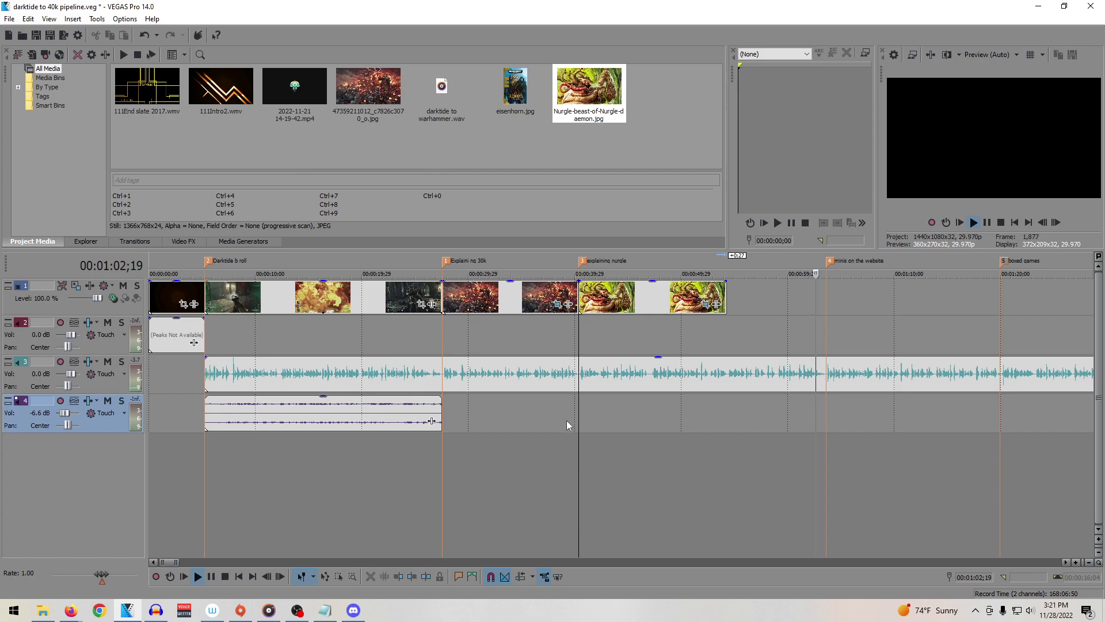
Step: Stop playback and close the private browser window with the meme page
key(space)
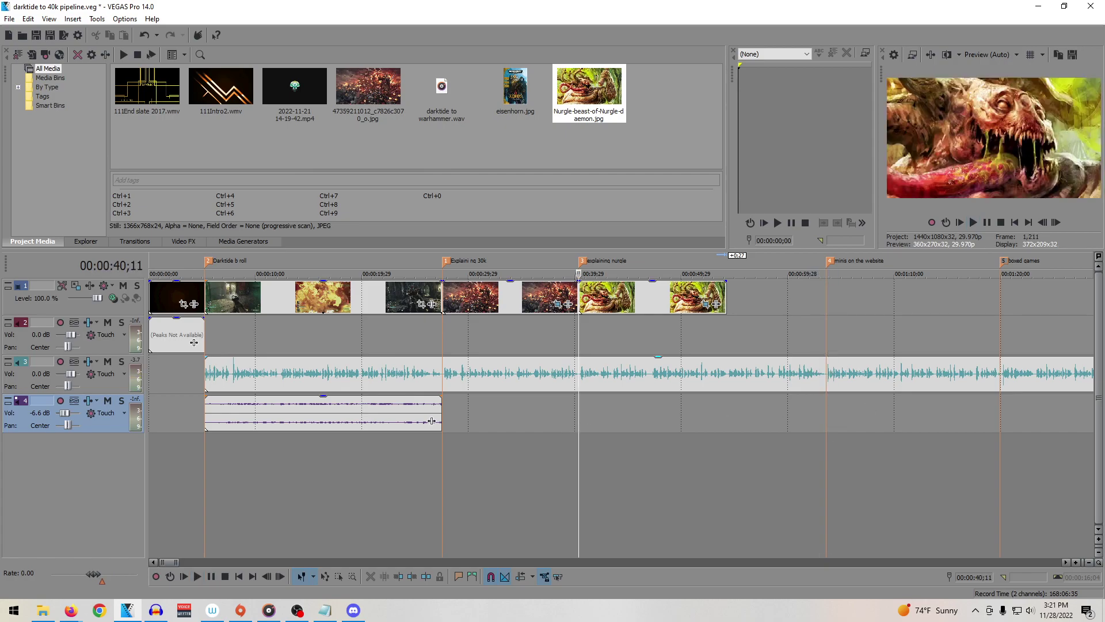
key(alt+Tab)
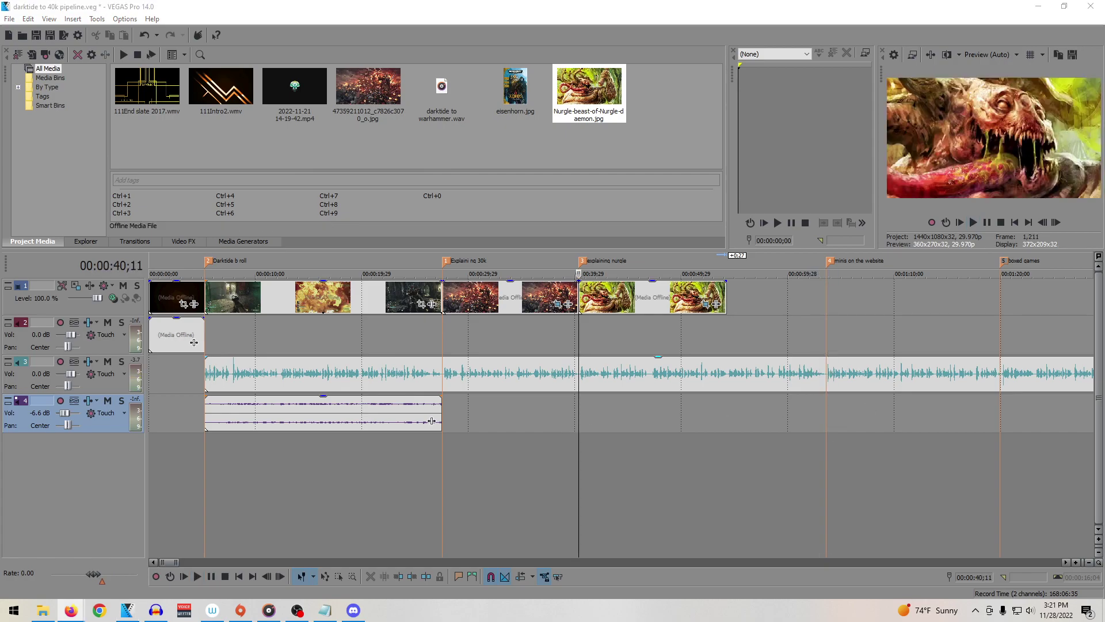
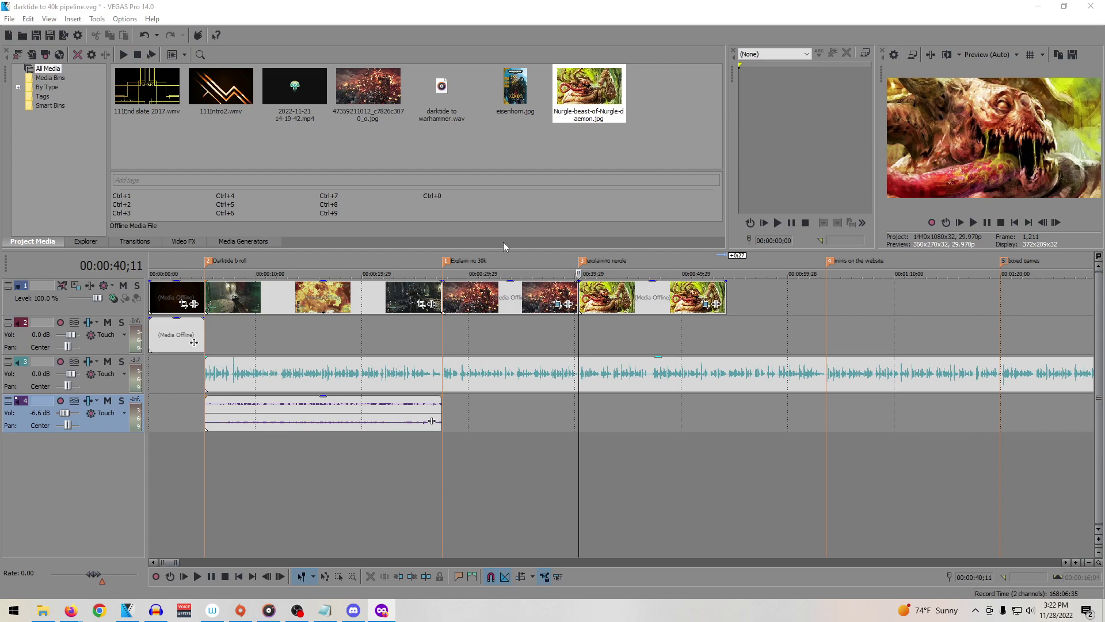
key(alt+Tab)
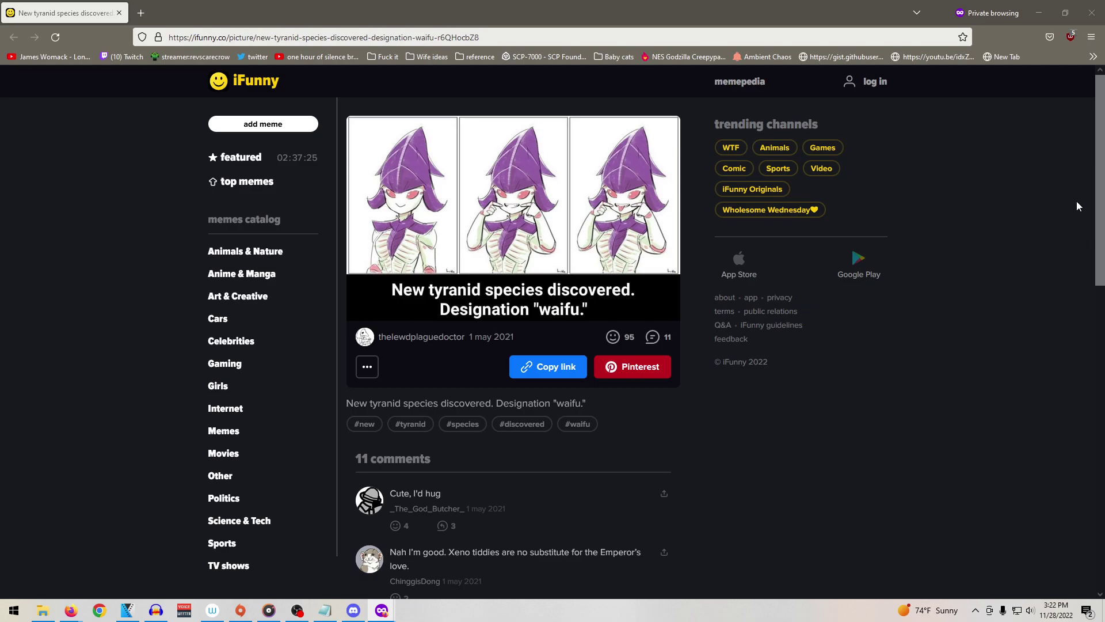
click(1092, 13)
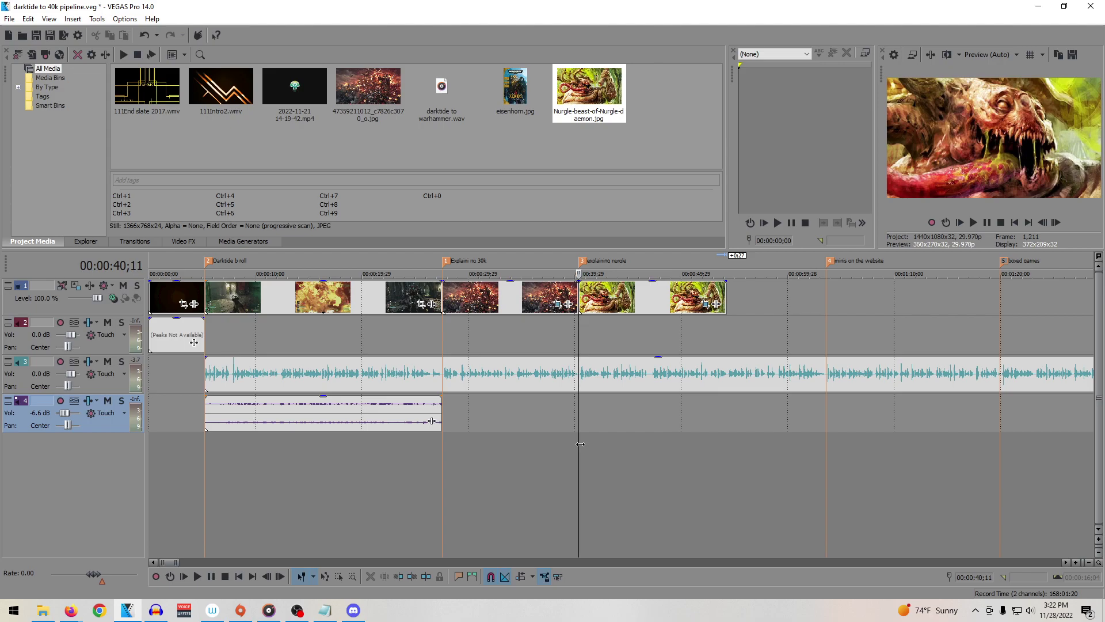
Step: Play the Nurgle image's zoom and look ahead to the "minis on the website" and "astra militarum" markers
key(space)
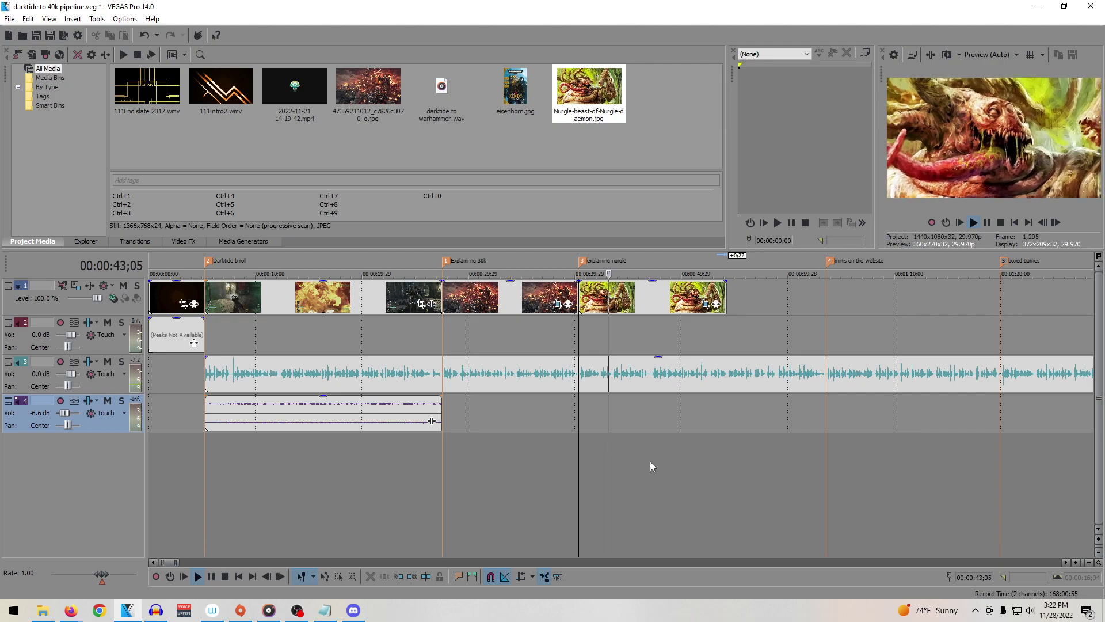
scroll(648, 461, down, 3)
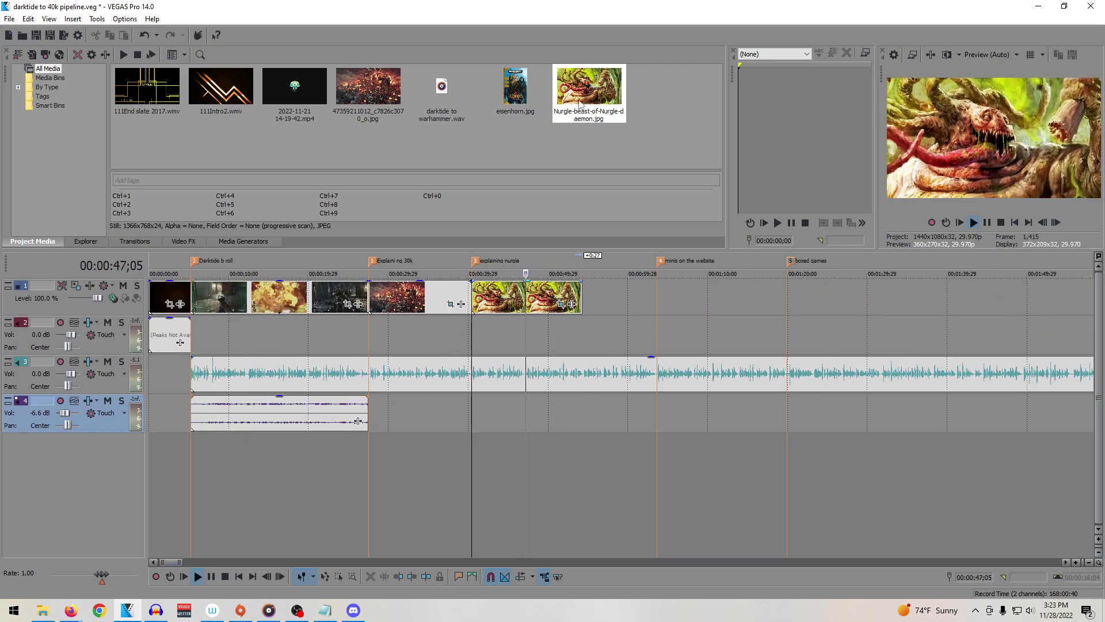
click(658, 422)
scroll(658, 423, down, 5)
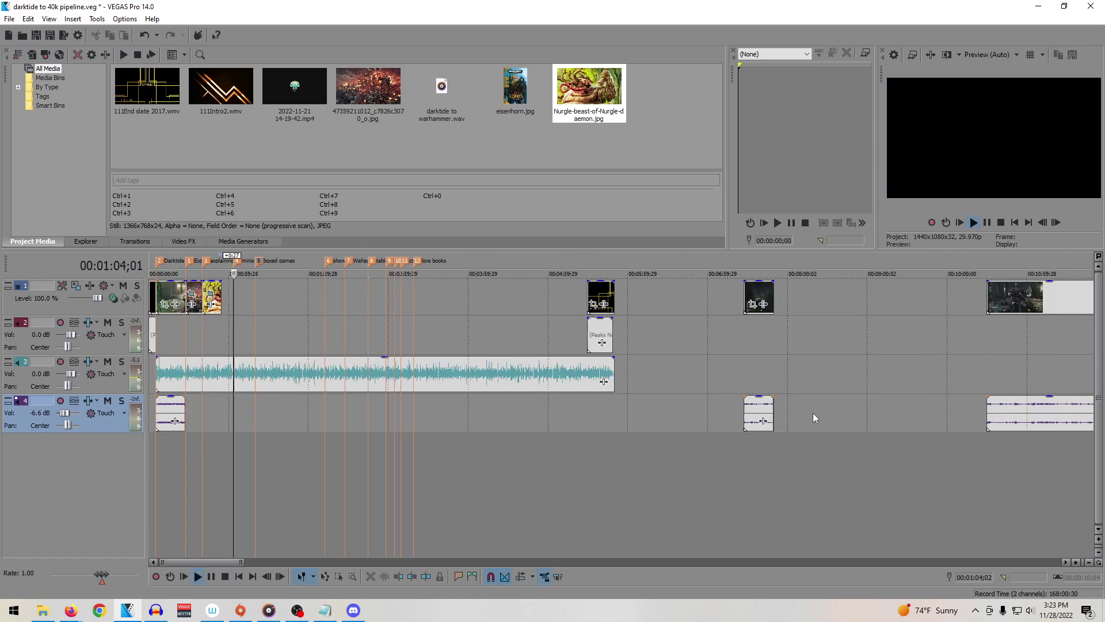
scroll(429, 412, up, 3)
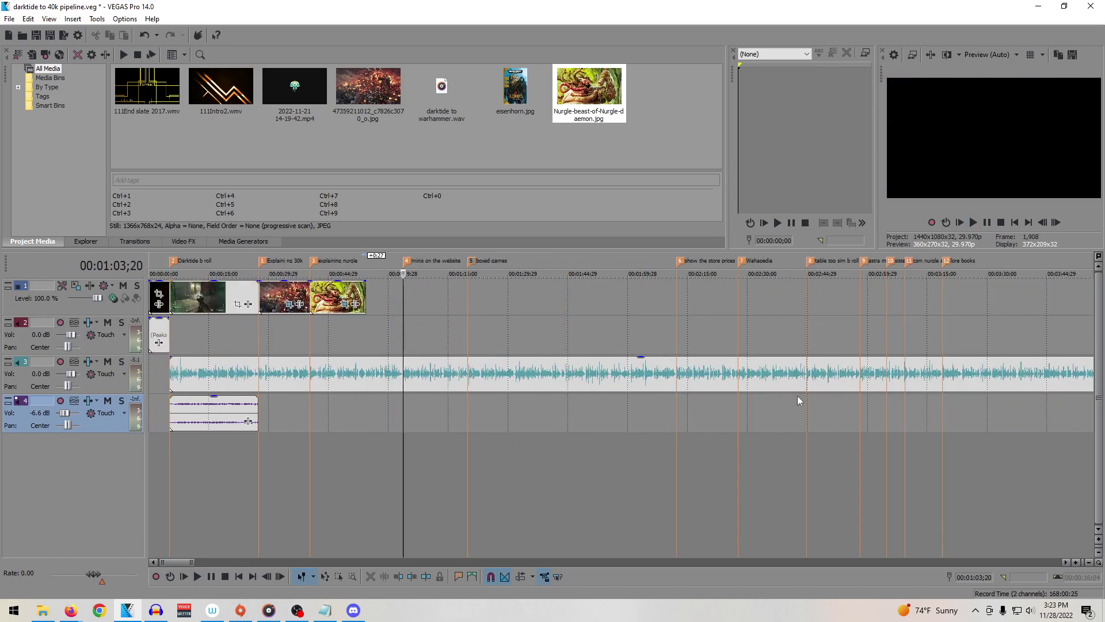
click(859, 416)
scroll(867, 416, up, 2)
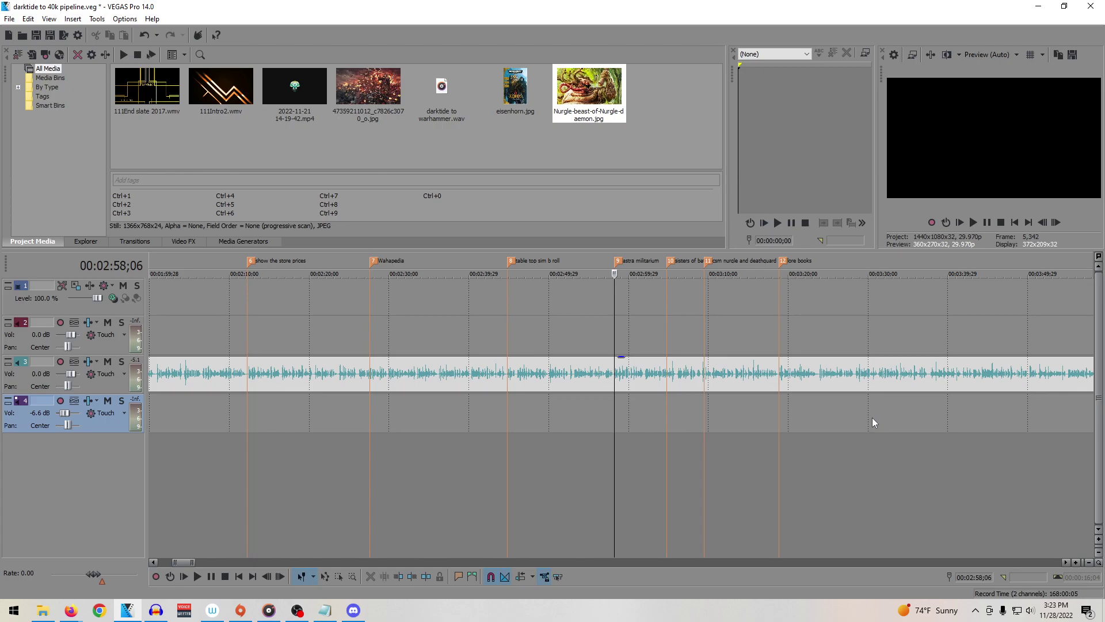
Step: Place eisenhorn.jpg on the video track at the "lore books" marker
click(778, 418)
key(space)
scroll(785, 427, down, 3)
scroll(787, 426, up, 3)
key(Left)
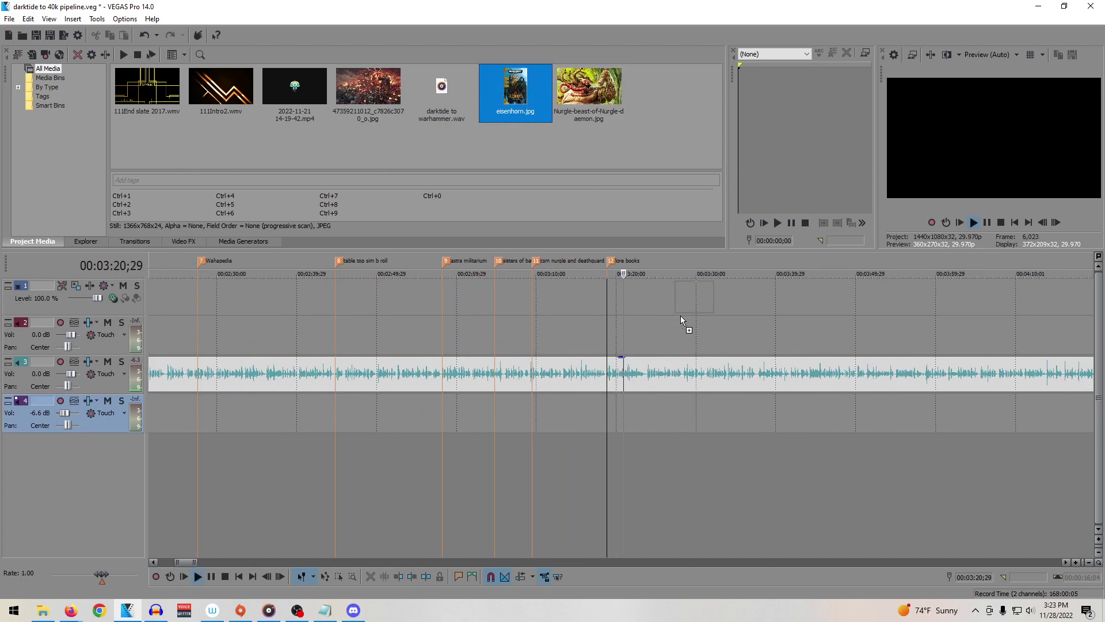
mouse_move(688, 320)
mouse_down()
mouse_move(727, 297)
mouse_move(653, 297)
mouse_move(712, 298)
mouse_up()
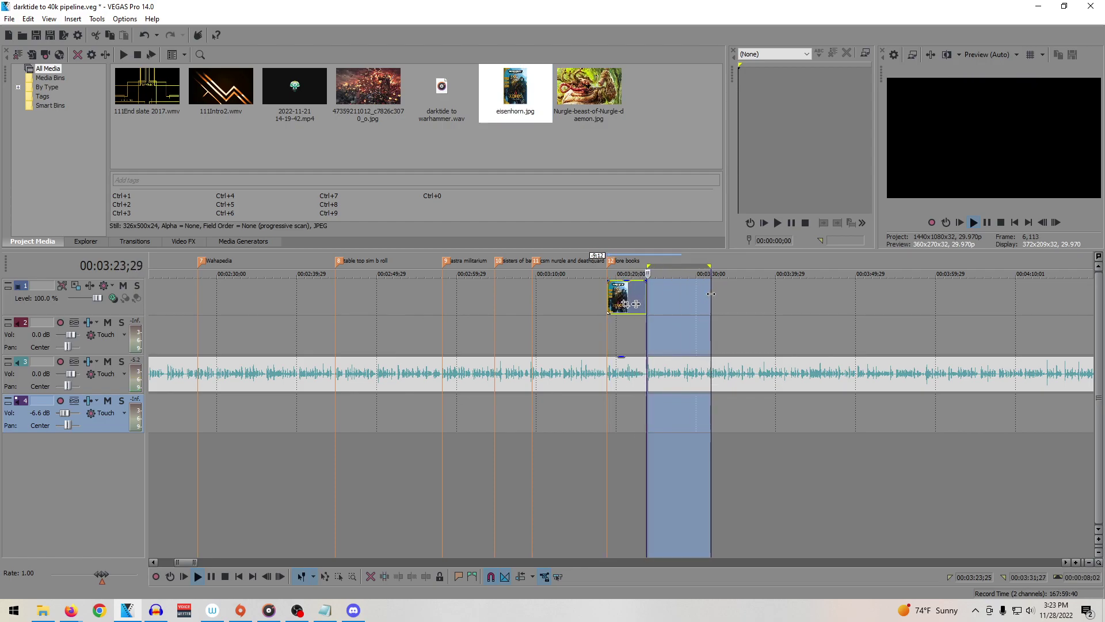
Step: Listen to the lore books narration and extend the Eisenhorn image so it ends at 00:03:31;10
click(645, 294)
key(space)
drag(644, 294, 707, 297)
key(space)
click(703, 301)
drag(703, 304, 704, 304)
scroll(741, 317, up, 8)
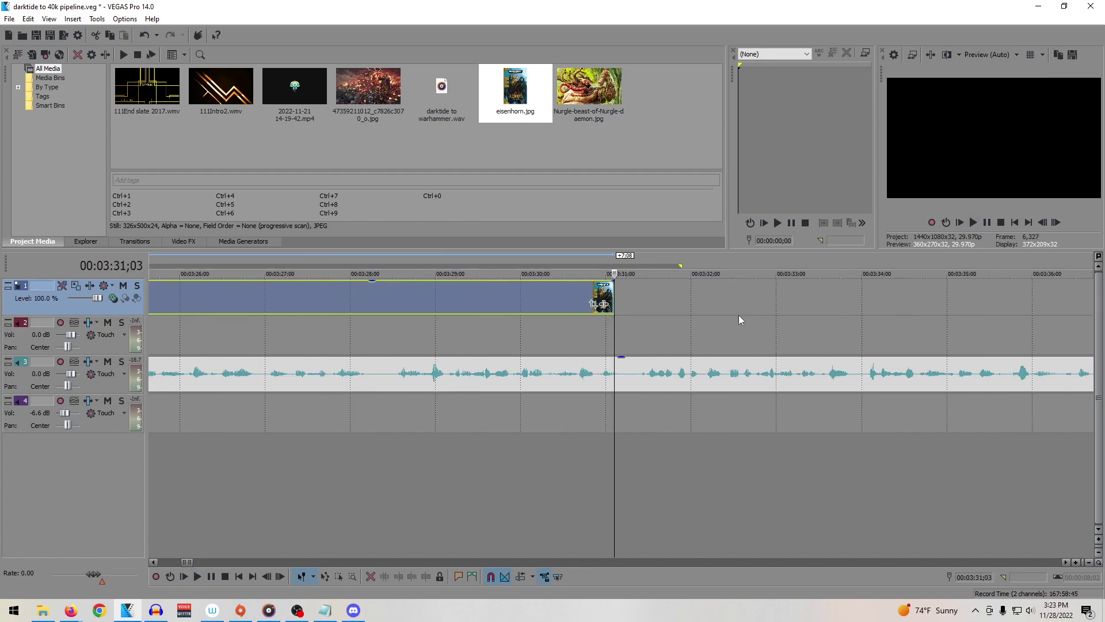
drag(613, 302, 634, 302)
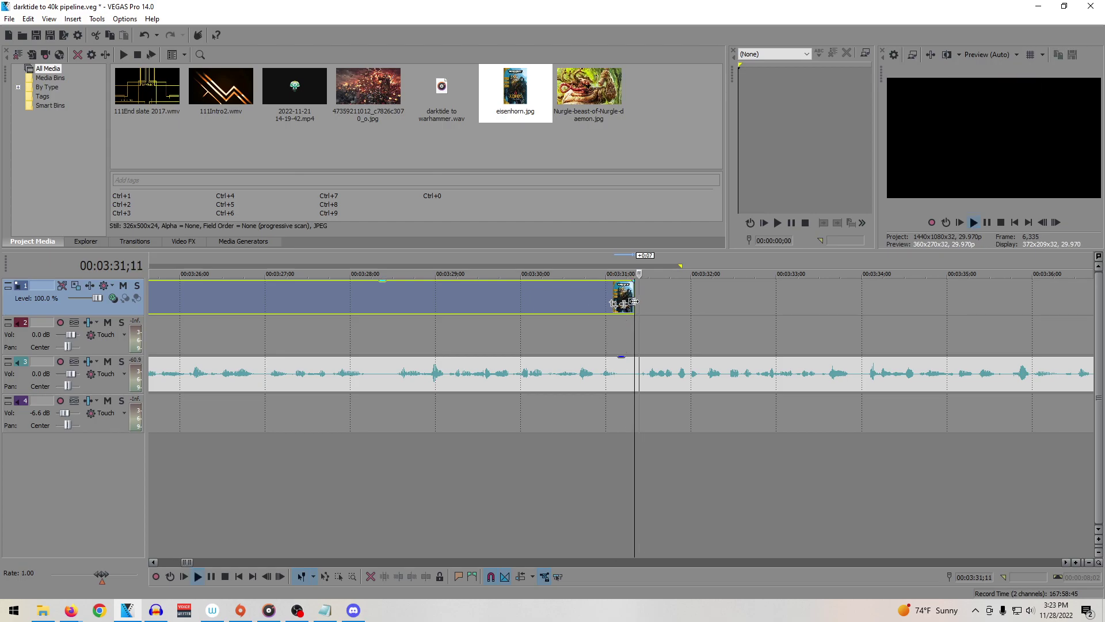
scroll(632, 303, down, 8)
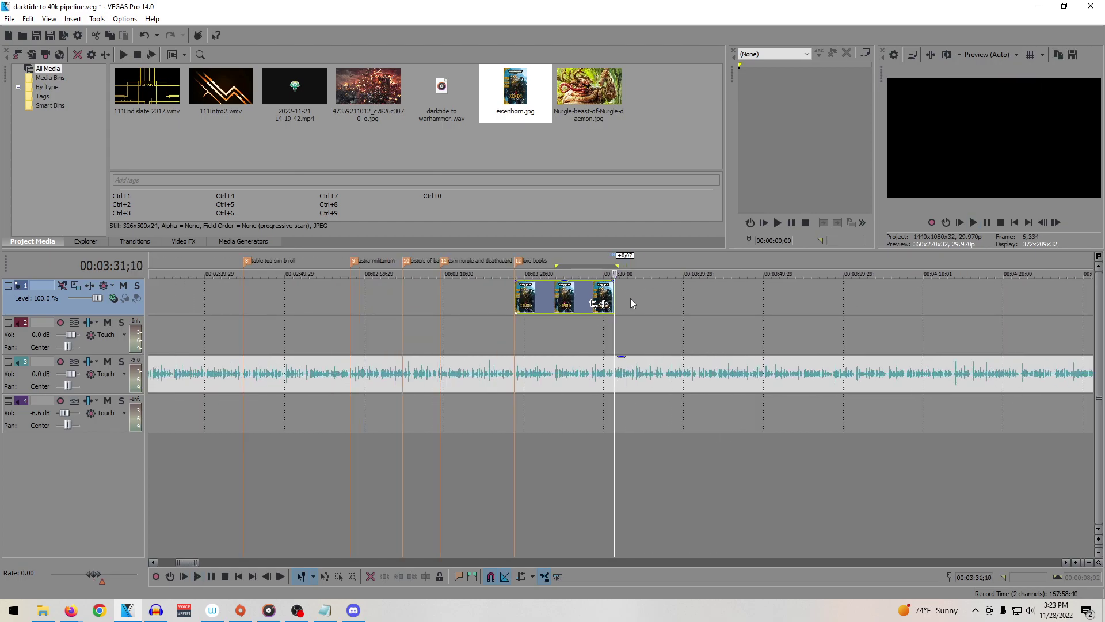
Step: Save the project and place the playhead at the end of the Nurgle image, 00:00:54;07
scroll(632, 300, down, 10)
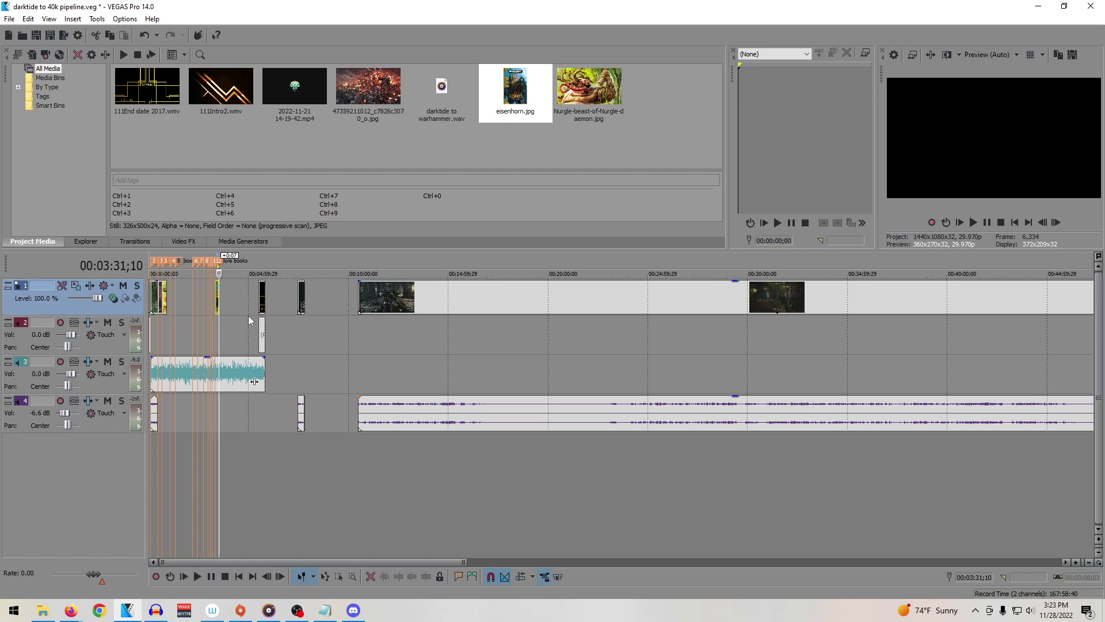
click(34, 40)
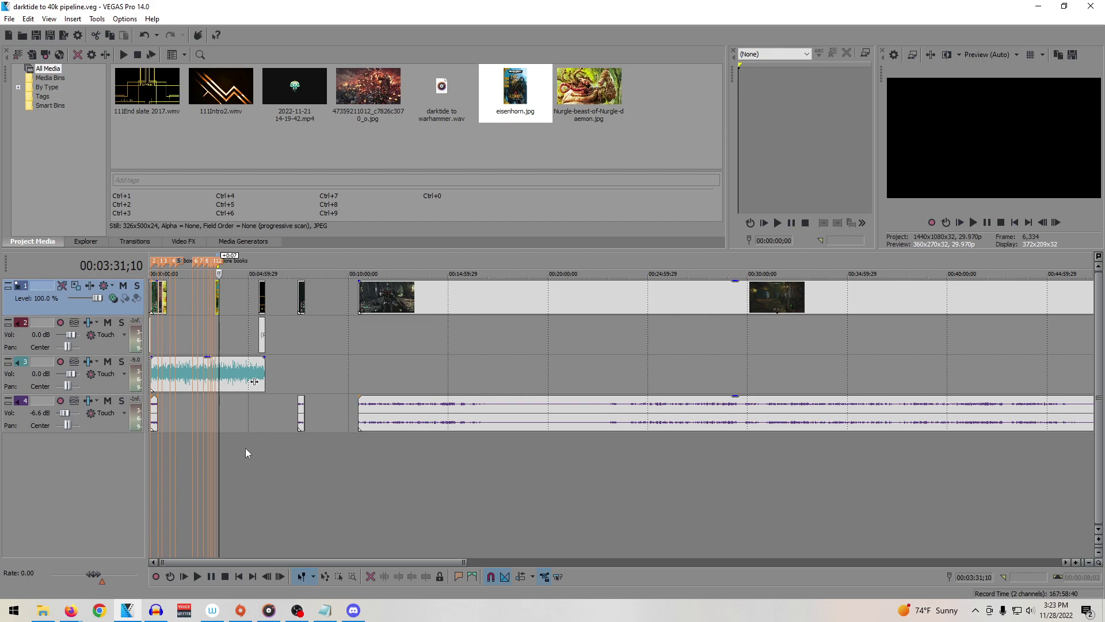
scroll(253, 447, up, 5)
click(199, 424)
scroll(236, 434, down, 2)
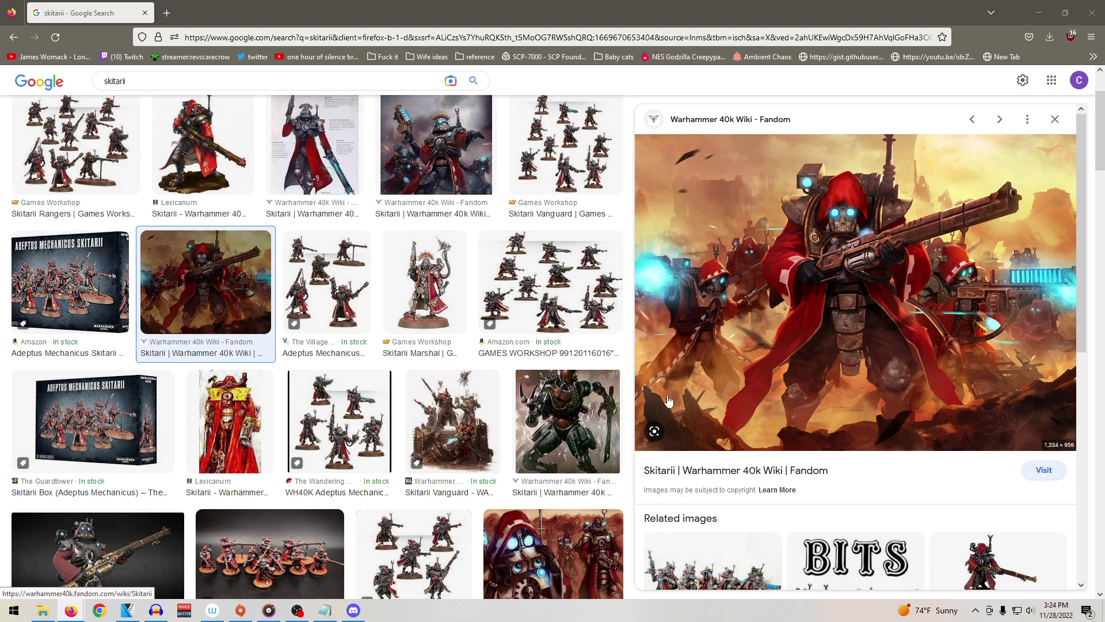
Step: Browse the skitarii image results, preview several miniature and artwork pictures, and close the browser window
scroll(531, 374, down, 5)
scroll(585, 402, up, 6)
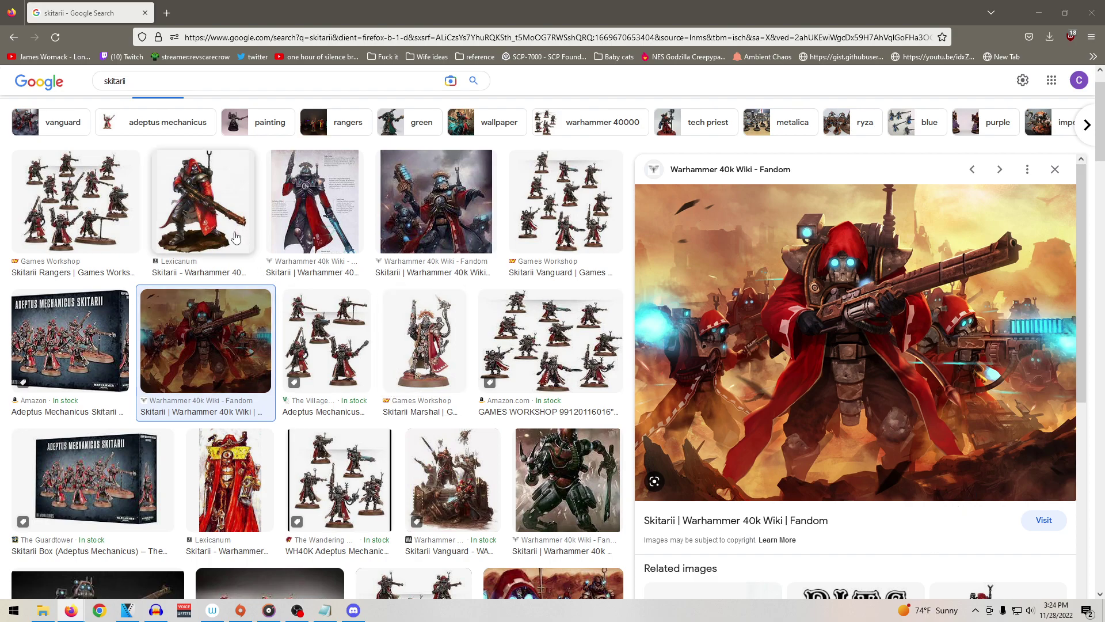
scroll(236, 239, up, 1)
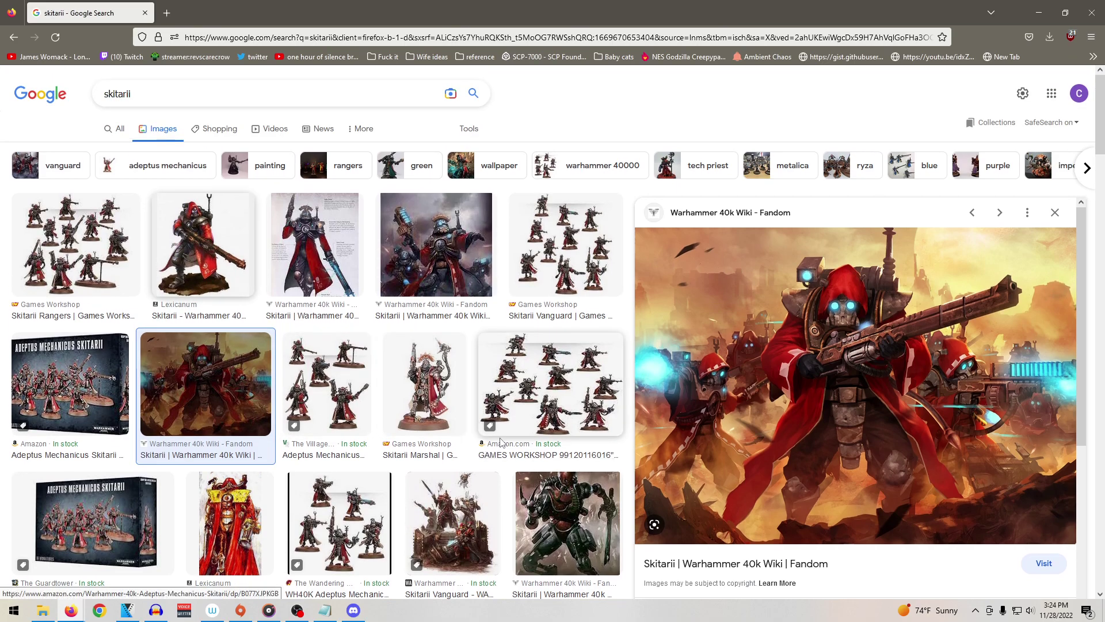
scroll(497, 422, down, 1)
scroll(497, 421, down, 5)
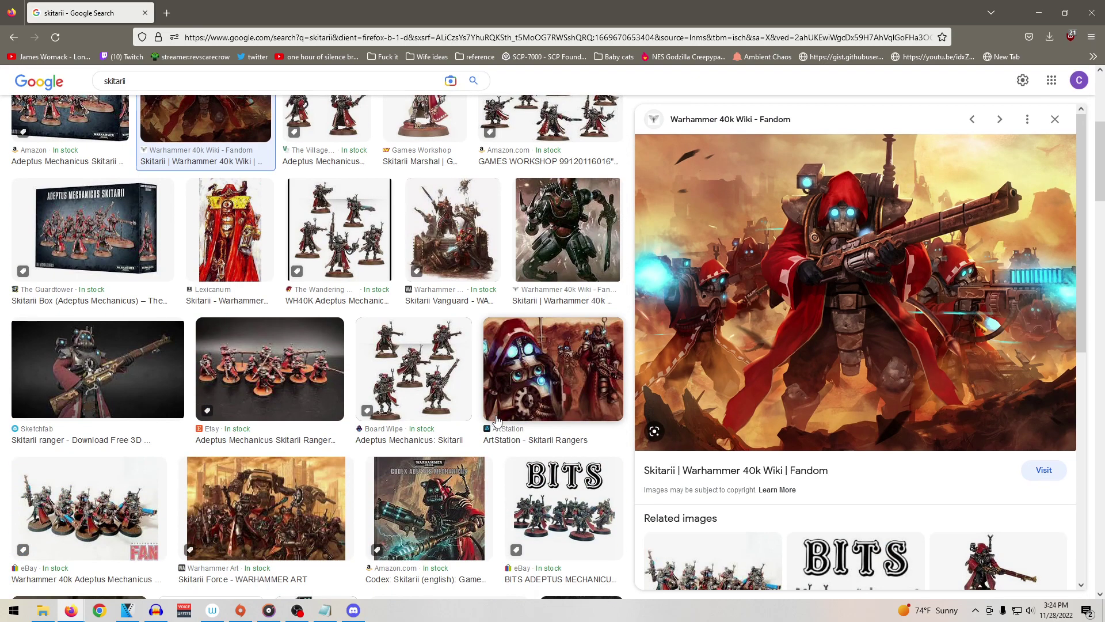
scroll(311, 415, down, 1)
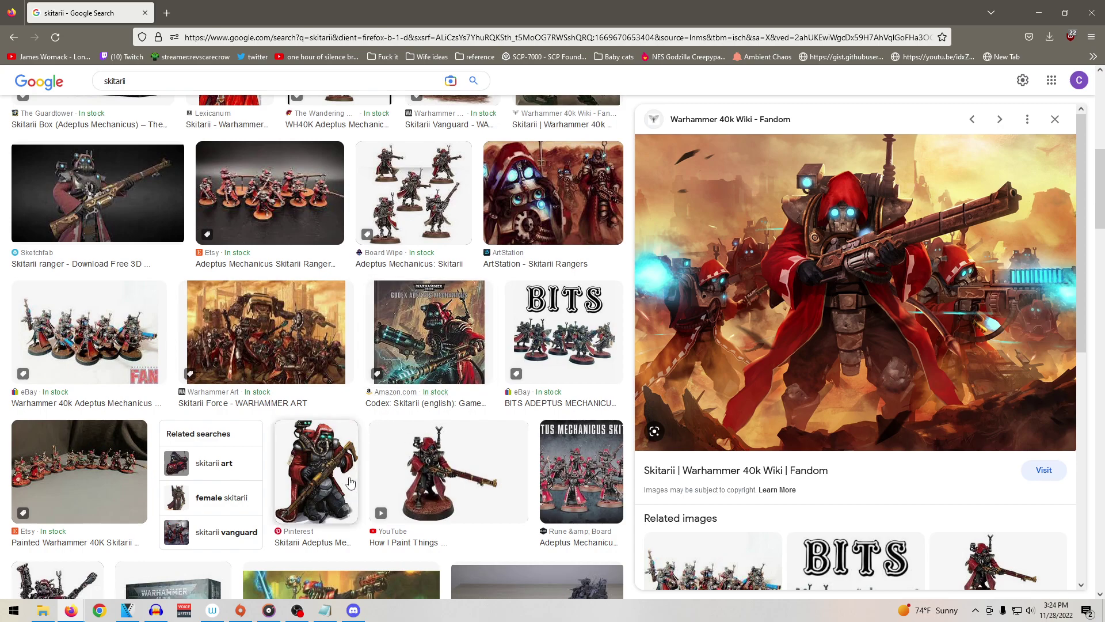
click(316, 460)
click(68, 476)
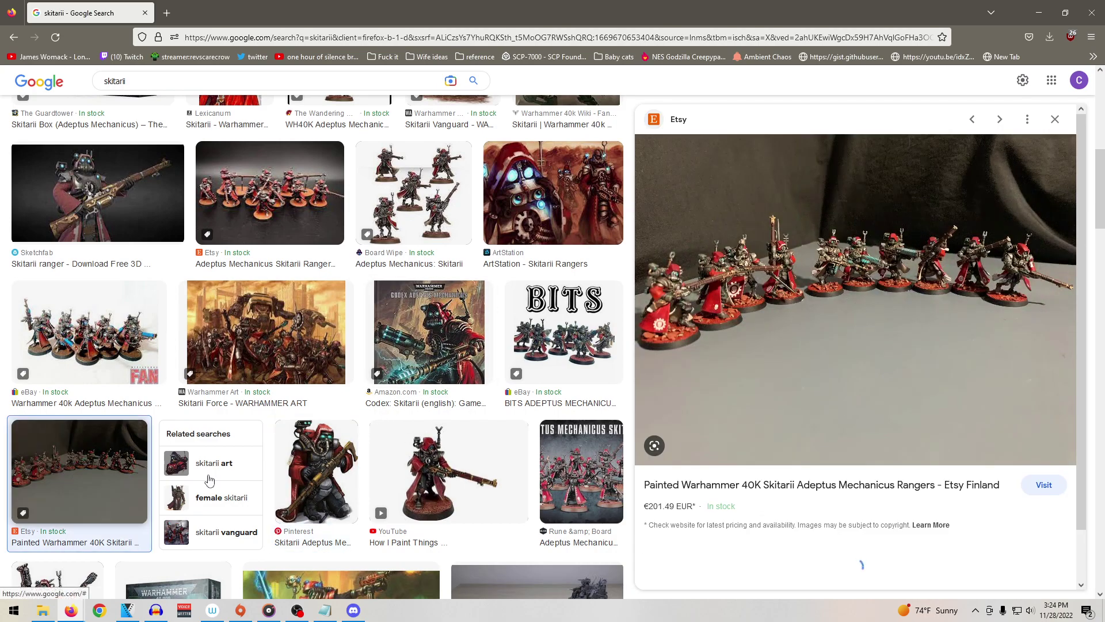
click(432, 461)
scroll(435, 459, down, 3)
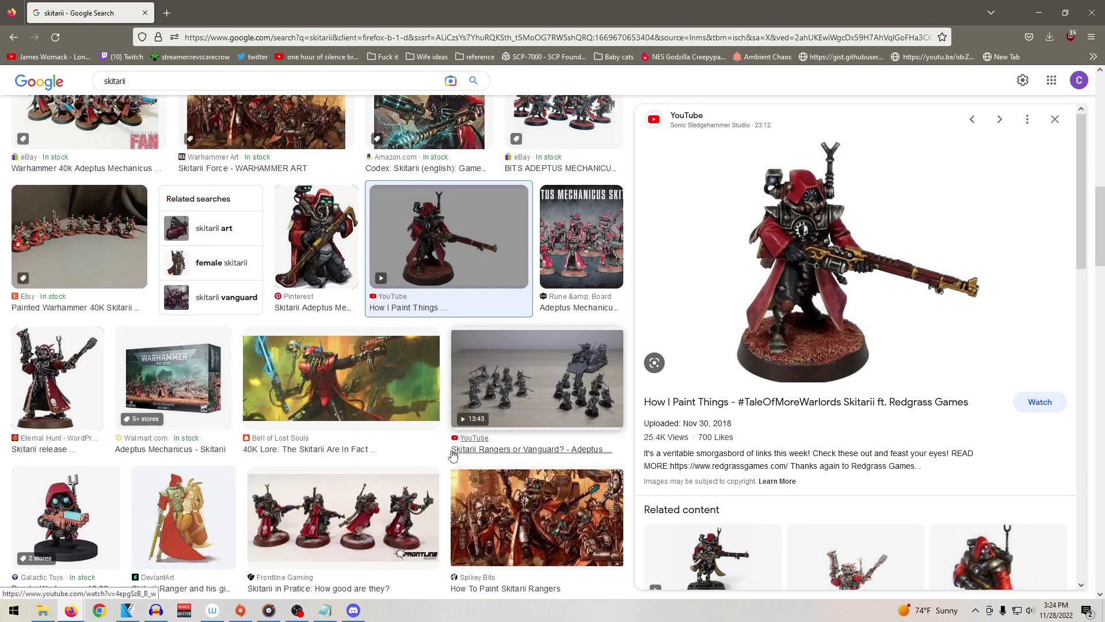
scroll(416, 485, down, 3)
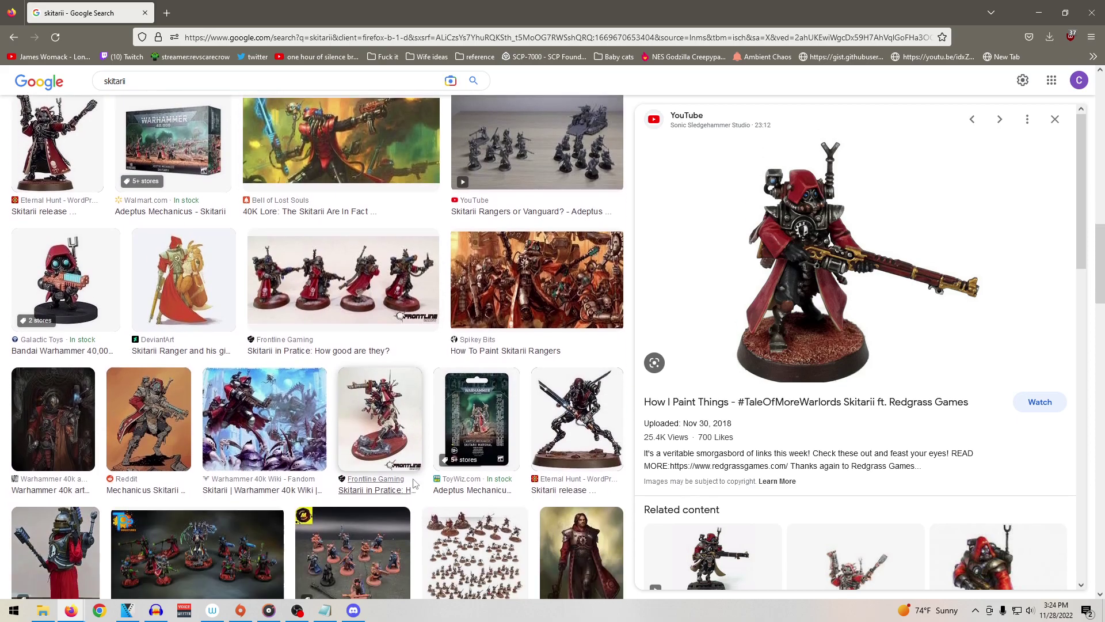
scroll(415, 485, down, 2)
click(278, 360)
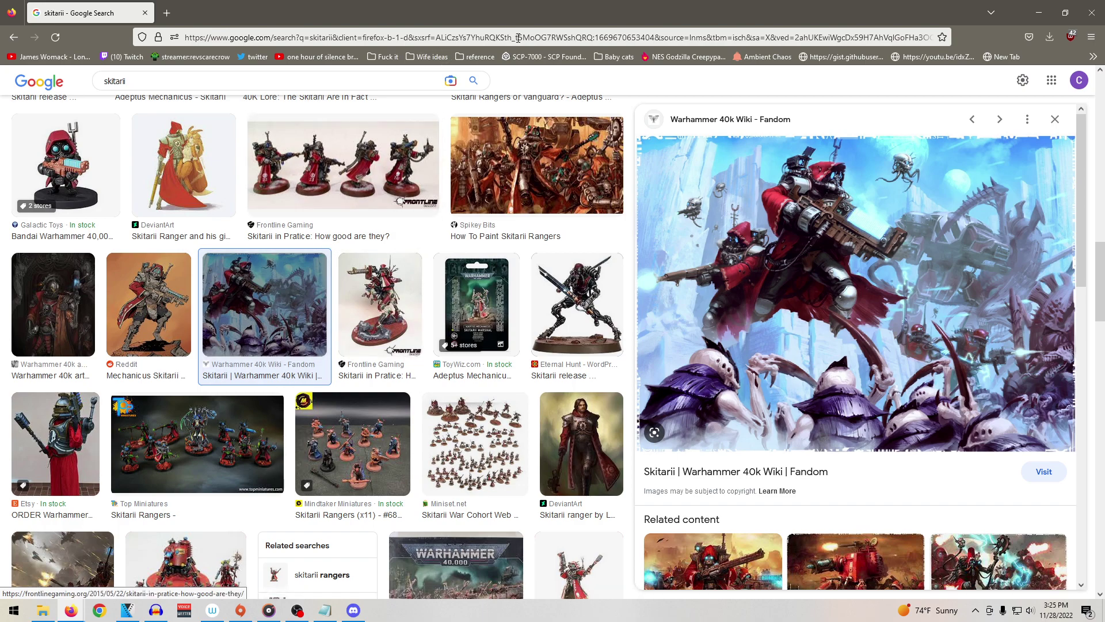
click(176, 197)
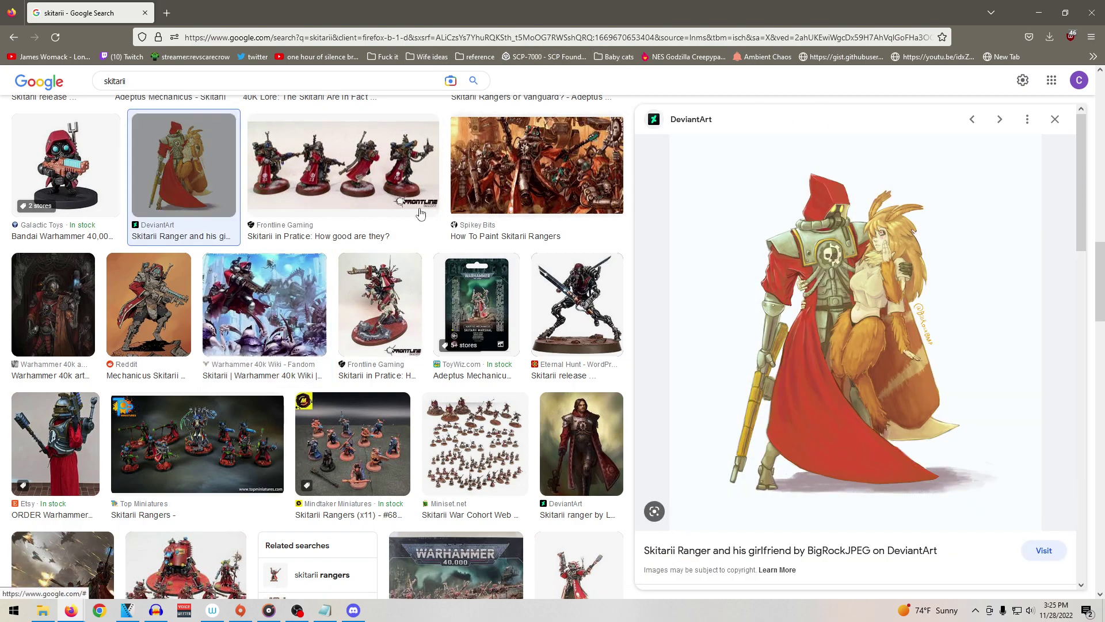
click(1092, 12)
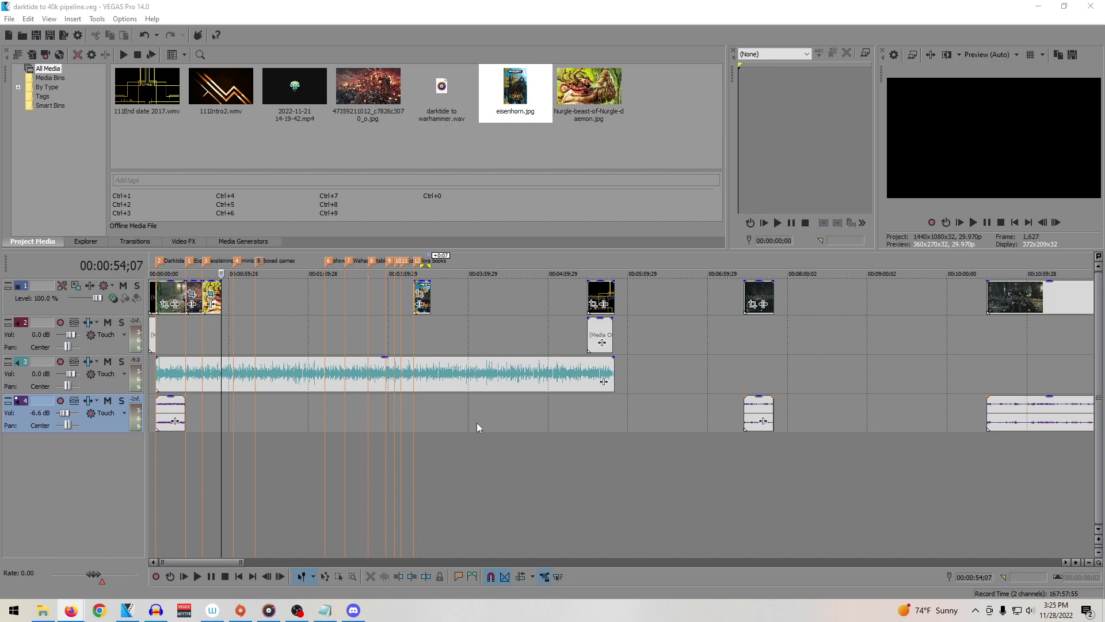
Step: Save the project and review the clips and markers along the whole timeline
click(36, 36)
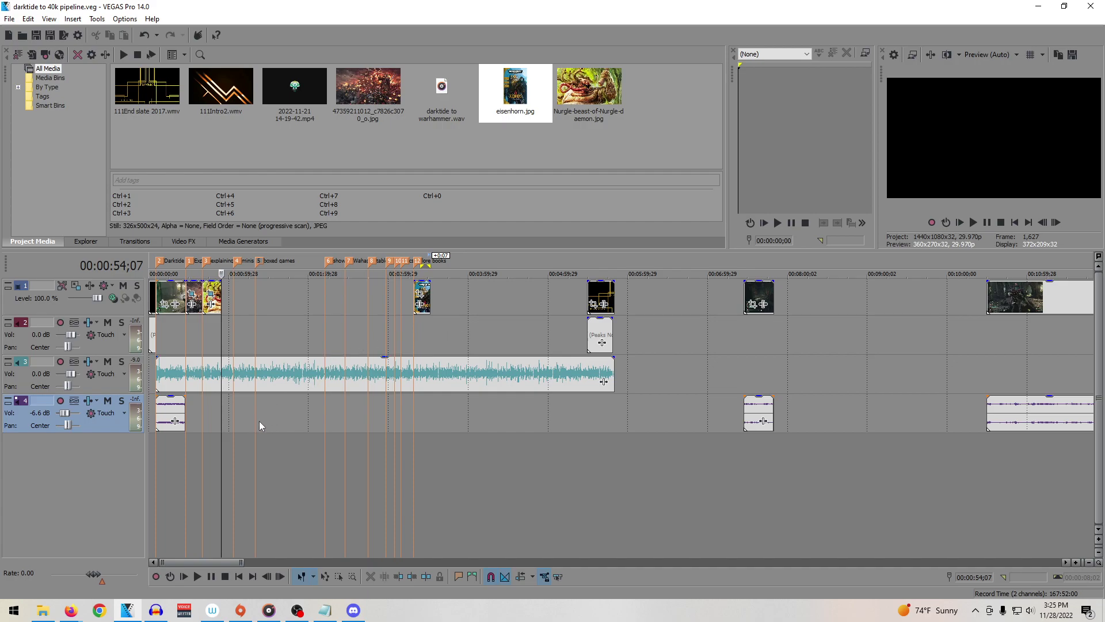
scroll(288, 420, up, 5)
scroll(332, 429, down, 4)
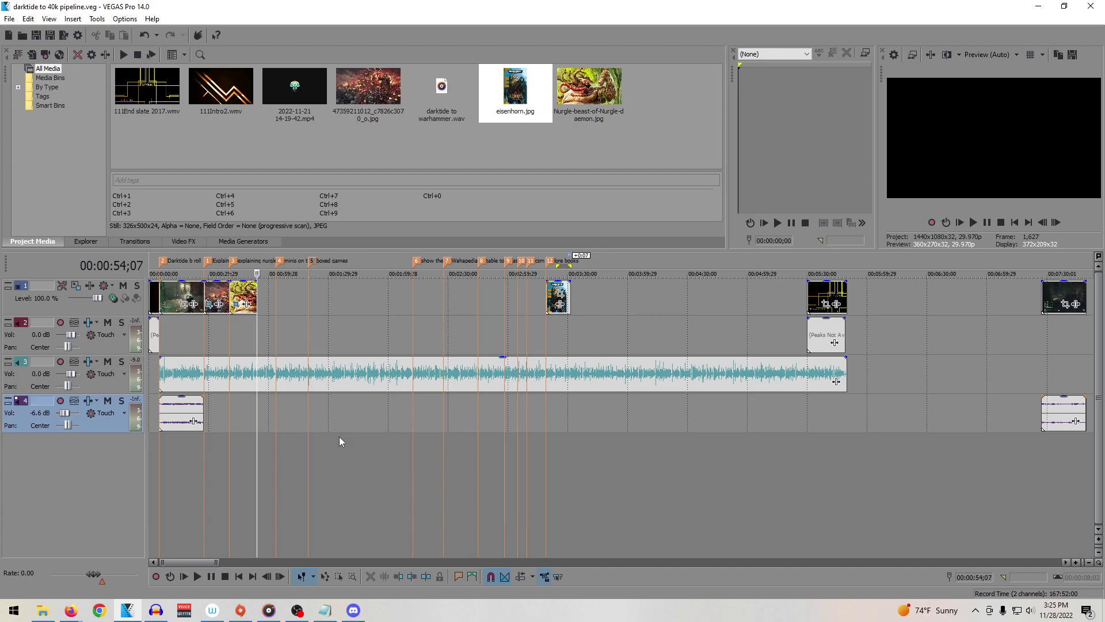
drag(133, 86, 442, 381)
key(ctrl+z)
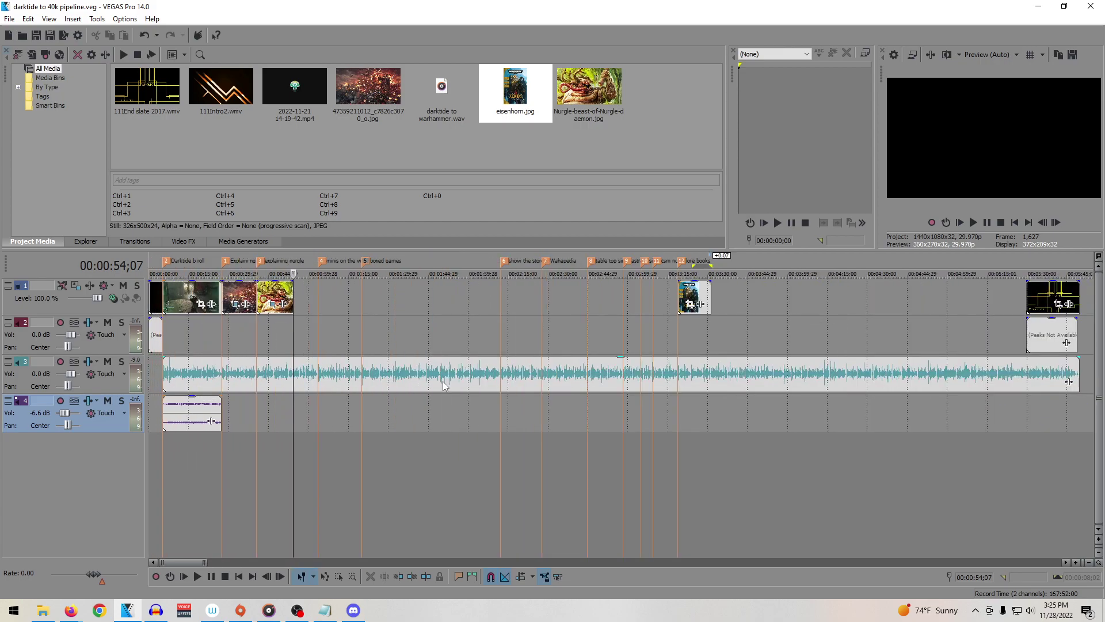
key(ctrl+z)
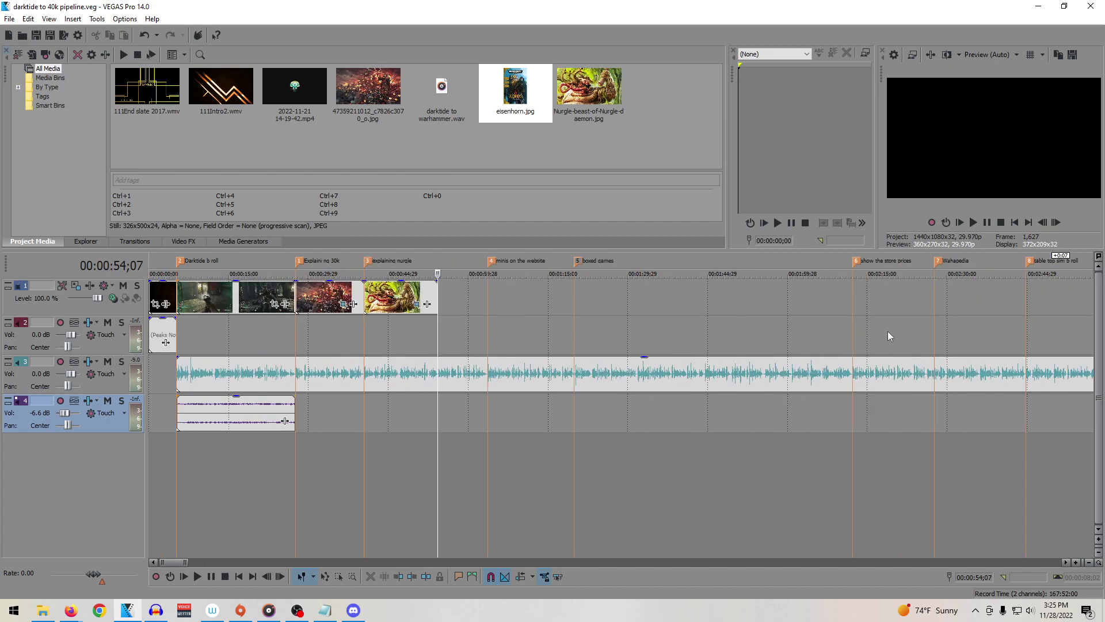
key(ctrl+z)
key(ctrl+z)
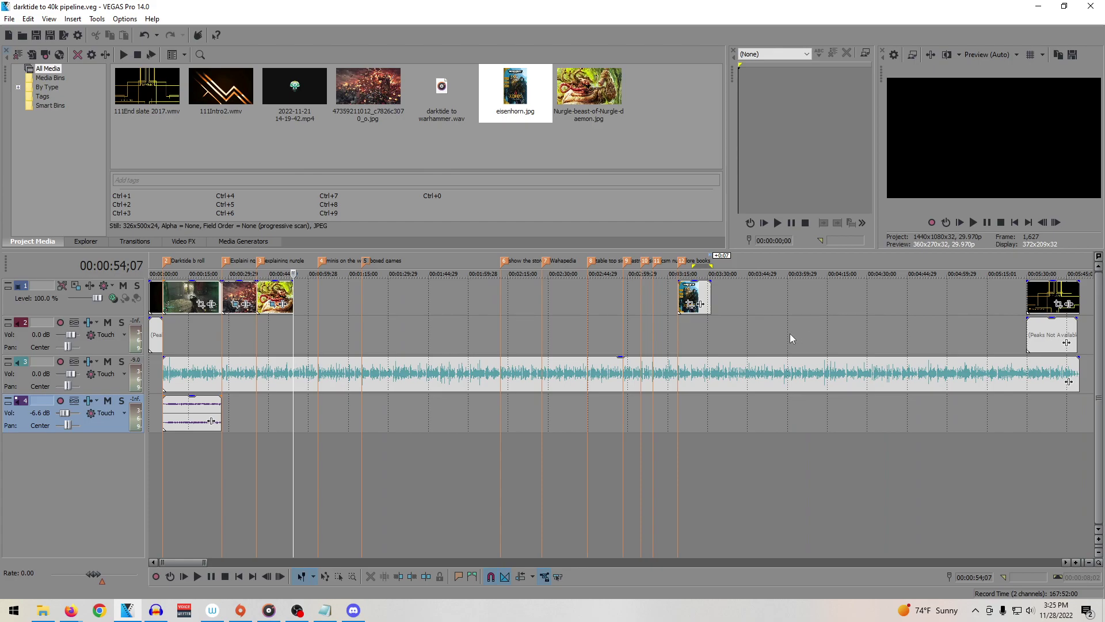
Step: Listen to the narration from the end of the Eisenhorn image and from 00:03:43;00
click(713, 334)
key(space)
scroll(779, 341, up, 5)
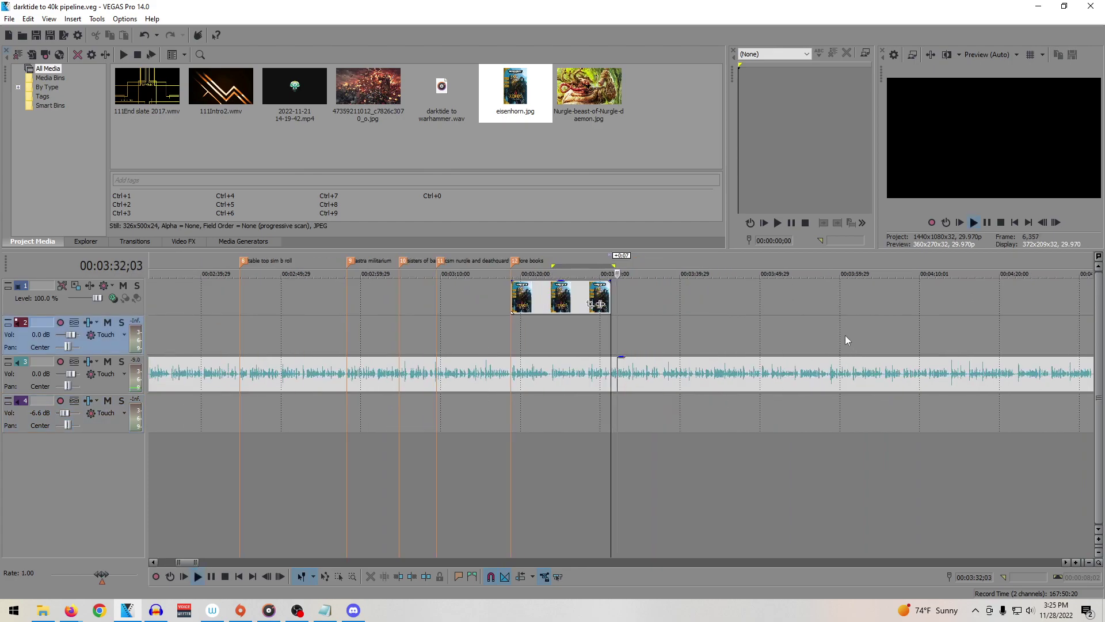
click(704, 332)
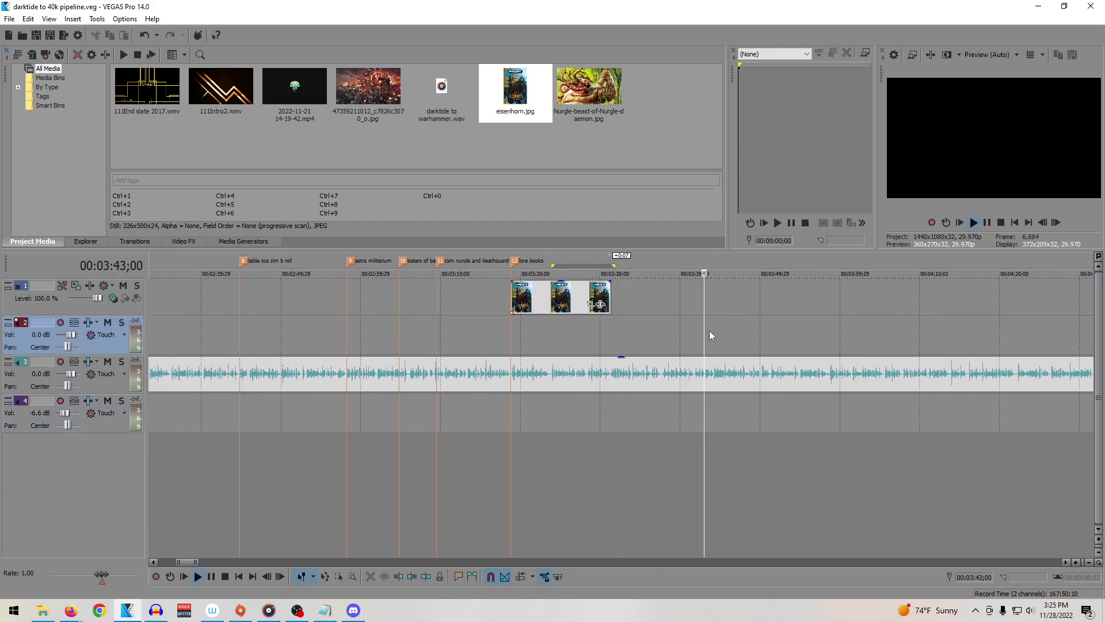
Step: Sample the remaining narration at several points from 00:03:56;01 to about 00:05:03;15, and again from 00:04:27;11
click(808, 331)
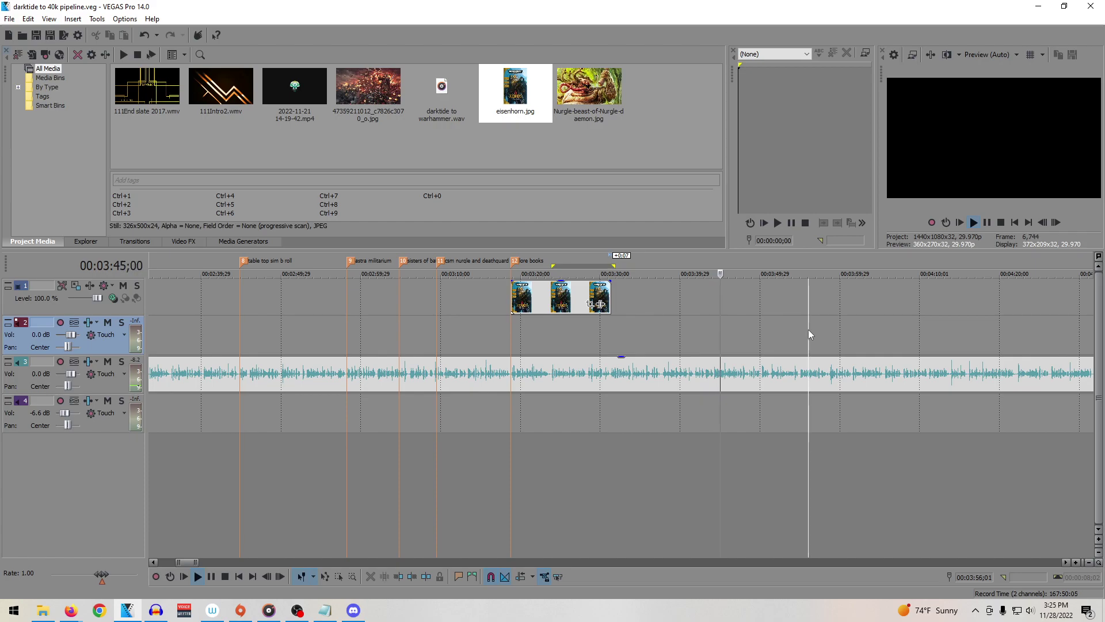
key(space)
click(897, 330)
key(space)
scroll(748, 336, down, 3)
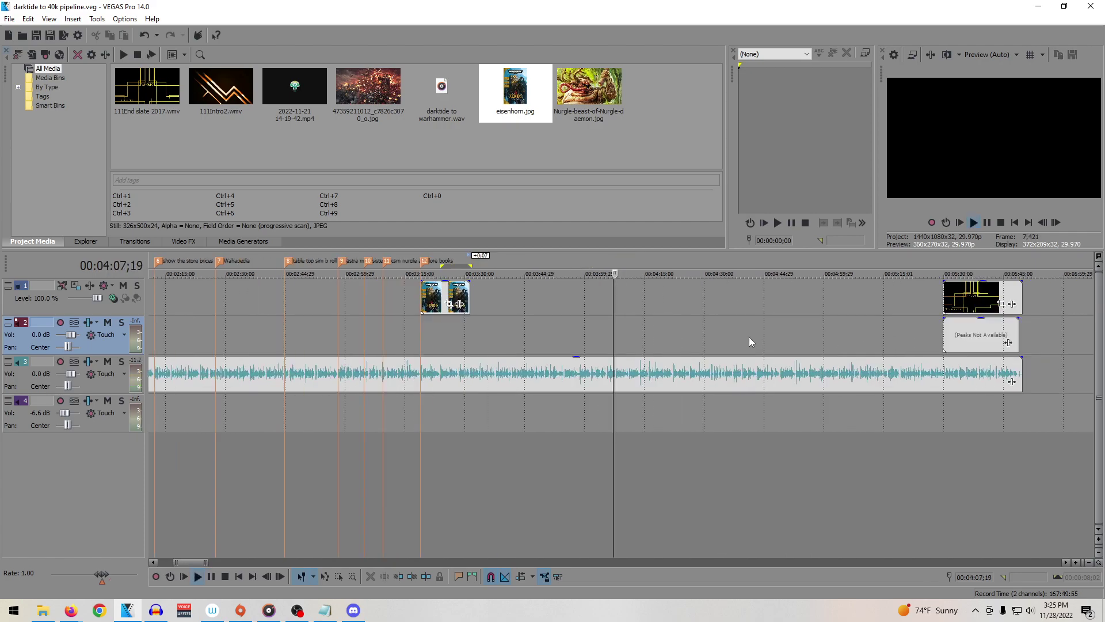
click(671, 321)
click(751, 320)
click(790, 325)
key(space)
click(837, 327)
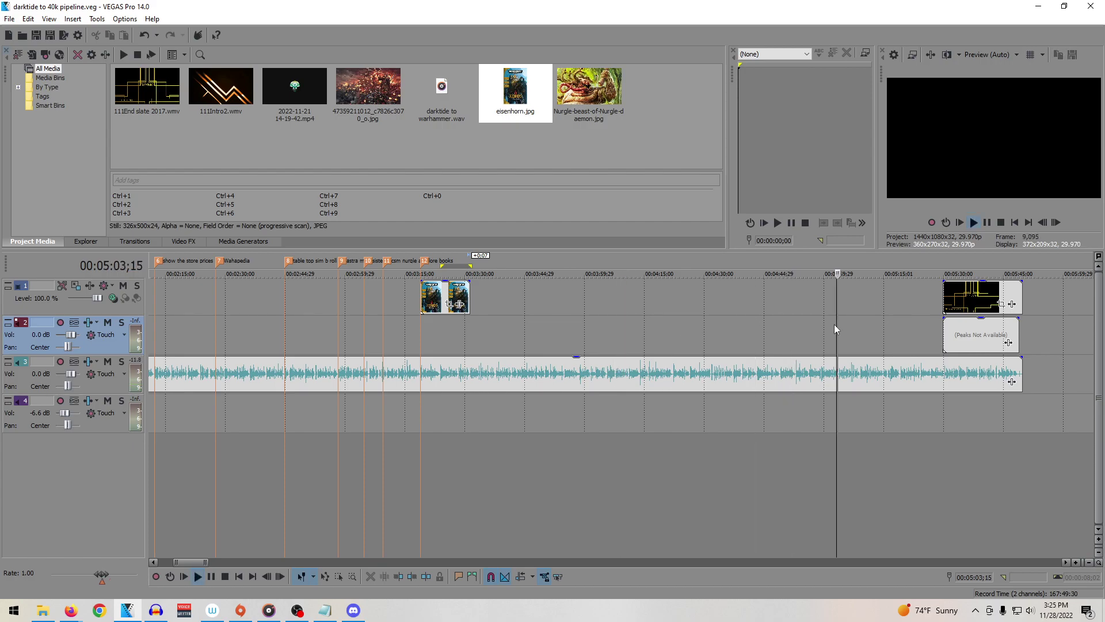
click(694, 323)
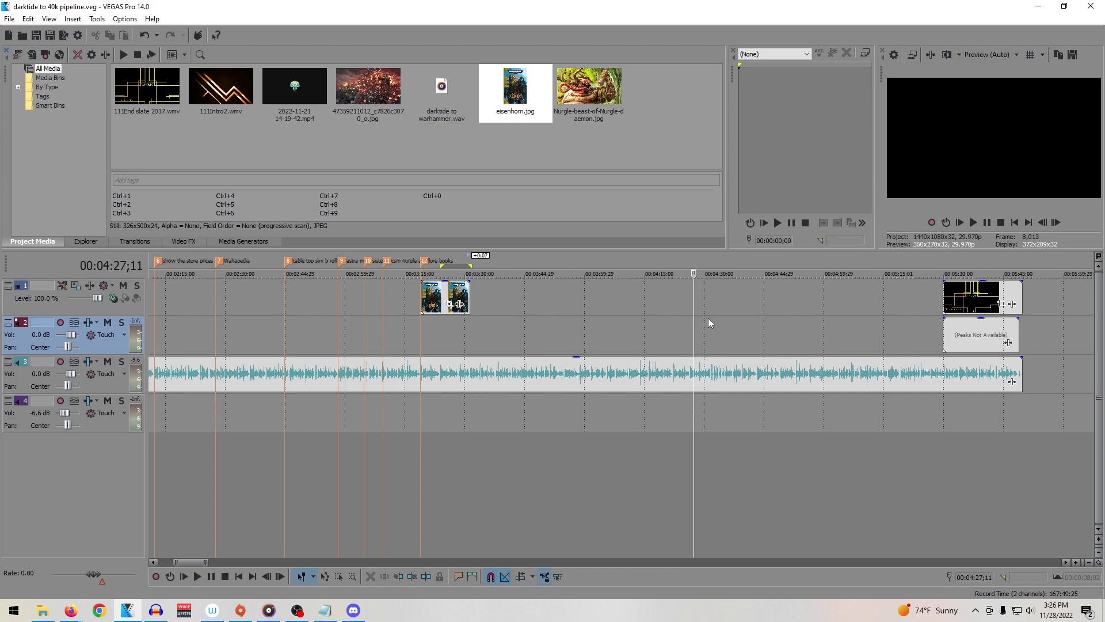
Step: Return the playhead to the end of the Nurgle image at 00:00:54;07
scroll(709, 318, down, 5)
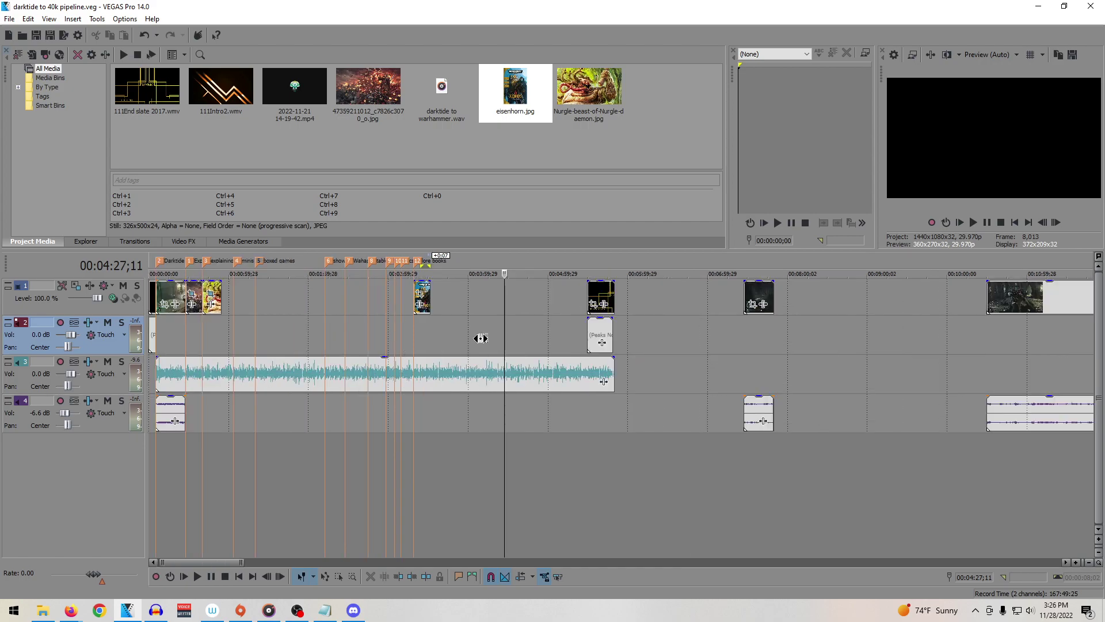
click(208, 334)
click(205, 333)
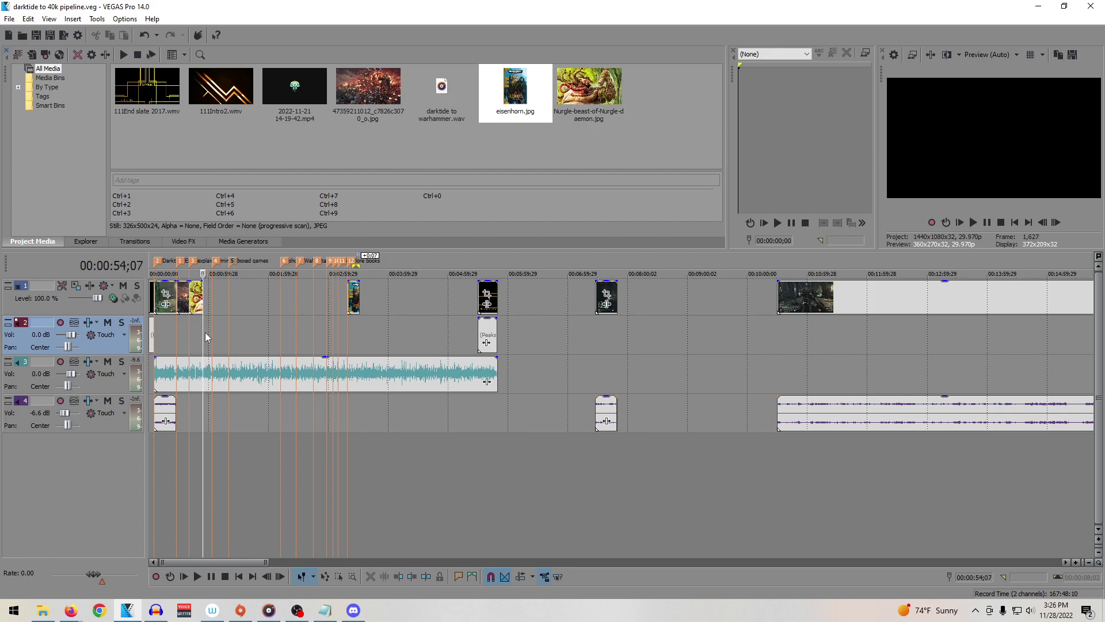